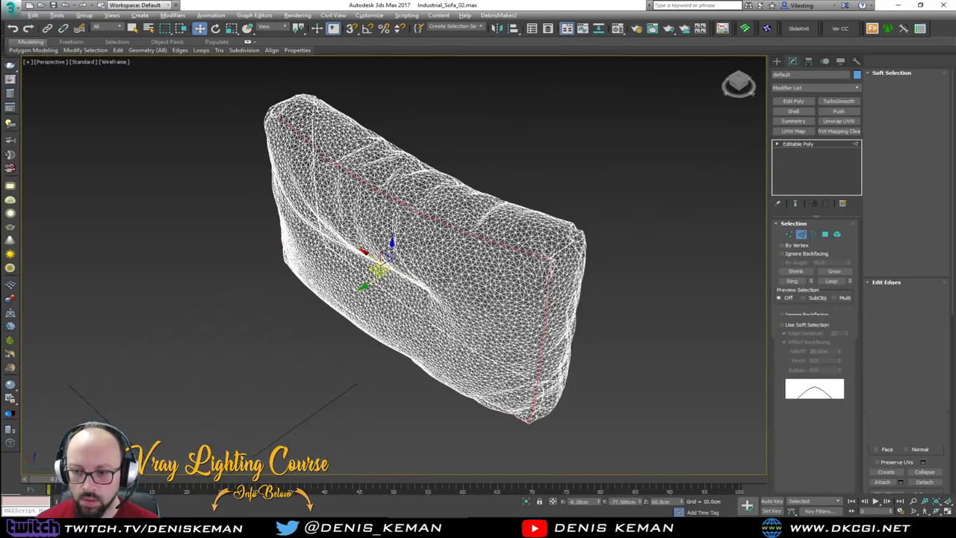
Step: Add the missing seam edges at the cushion's upper front corner to the current edge selection
{"action": "scroll", "coordinate": [569, 246], "scroll_direction": "up", "scroll_amount": 5}
{"action": "scroll", "coordinate": [523, 287], "scroll_direction": "up", "scroll_amount": 4}
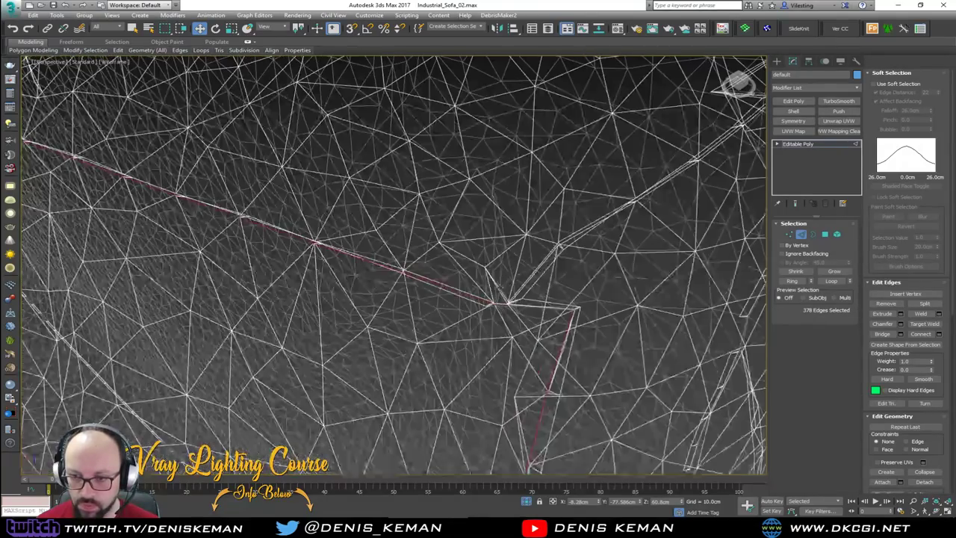
{"action": "middle_click_drag", "start_coordinate": [531, 294], "coordinate": [423, 316]}
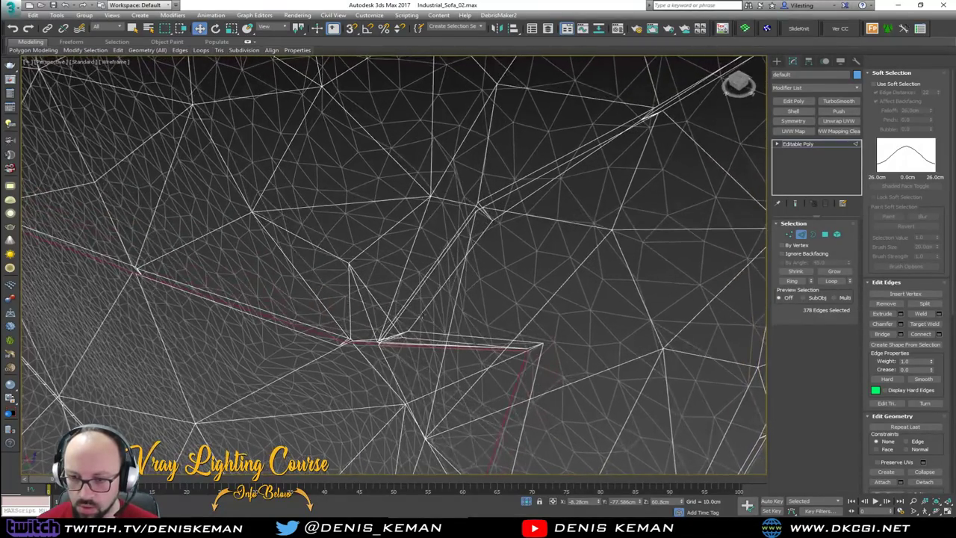
{"action": "left_click", "coordinate": [481, 237], "text": "ctrl"}
{"action": "left_click", "coordinate": [497, 218], "text": "ctrl"}
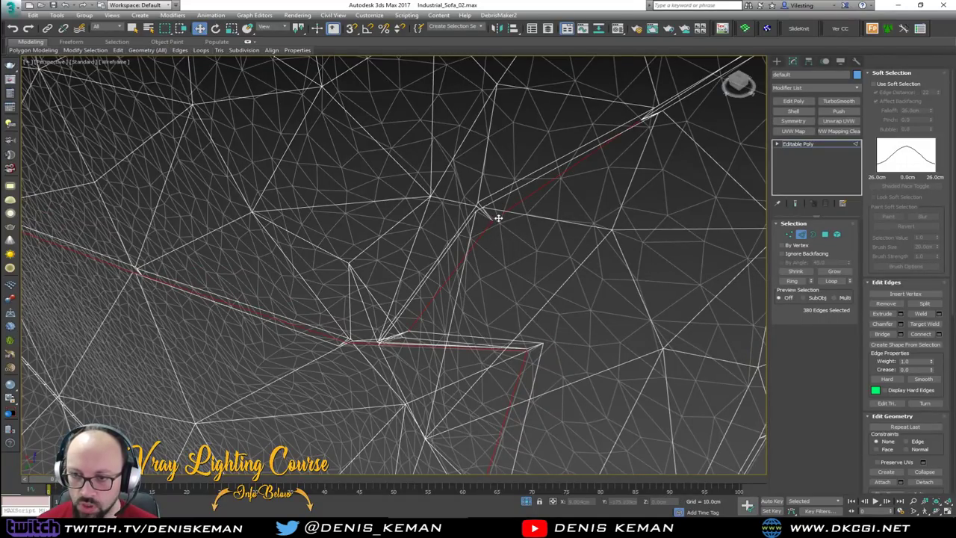
{"action": "mouse_move", "coordinate": [502, 196]}
{"action": "middle_mouse_down", "text": "alt"}
{"action": "mouse_move", "coordinate": [433, 266]}
{"action": "mouse_move", "coordinate": [493, 241]}
{"action": "middle_mouse_up", "text": "alt"}
{"action": "scroll", "coordinate": [481, 247], "scroll_direction": "down", "scroll_amount": 4}
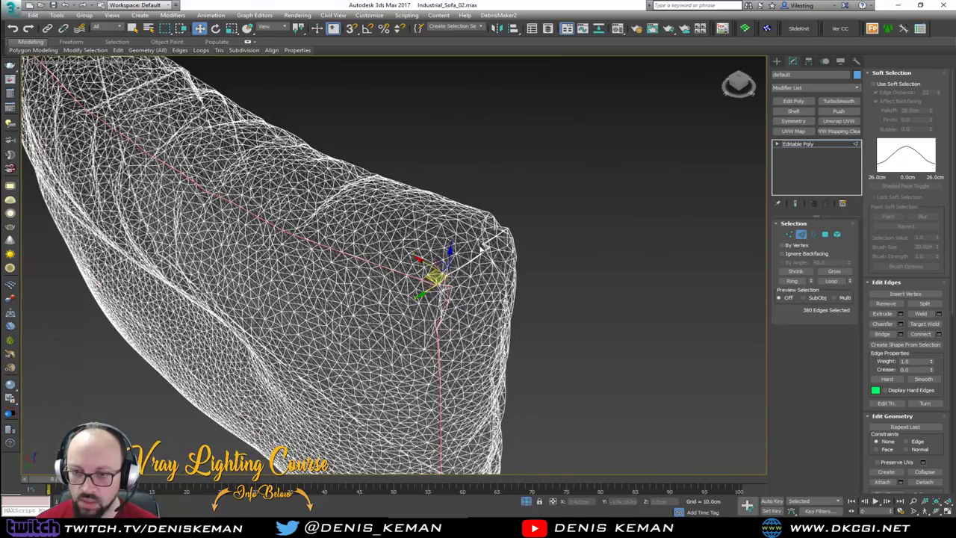
Step: Inspect the gaps along the cushion's seam in shaded view without edges, and leave edge editing
{"action": "key", "text": "F3"}
{"action": "middle_click_drag", "start_coordinate": [448, 263], "coordinate": [478, 238], "text": "alt"}
{"action": "key", "text": "F4"}
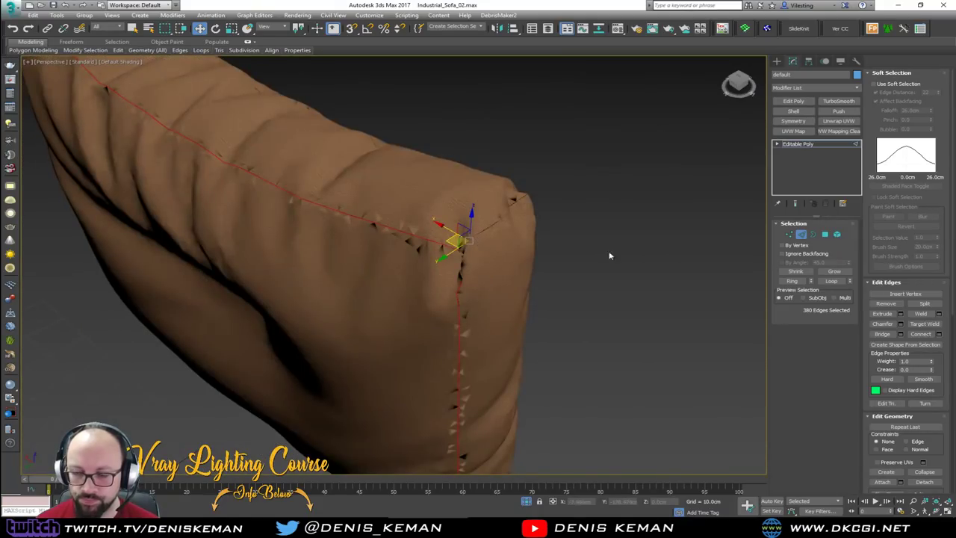
{"action": "left_click", "coordinate": [801, 234]}
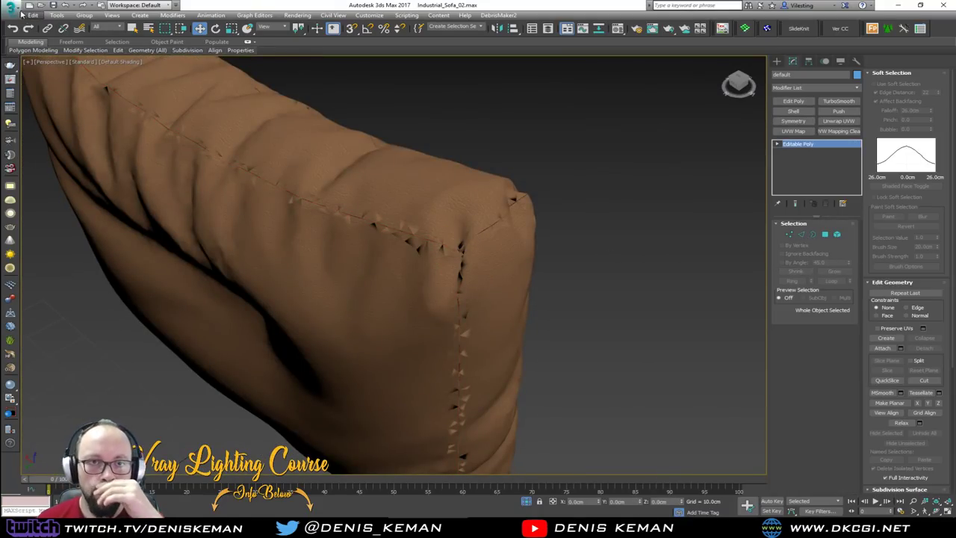
Step: Open the recent scene Industrial_Sofa_01.max without saving the changes to the current scene
{"action": "left_click", "coordinate": [17, 11]}
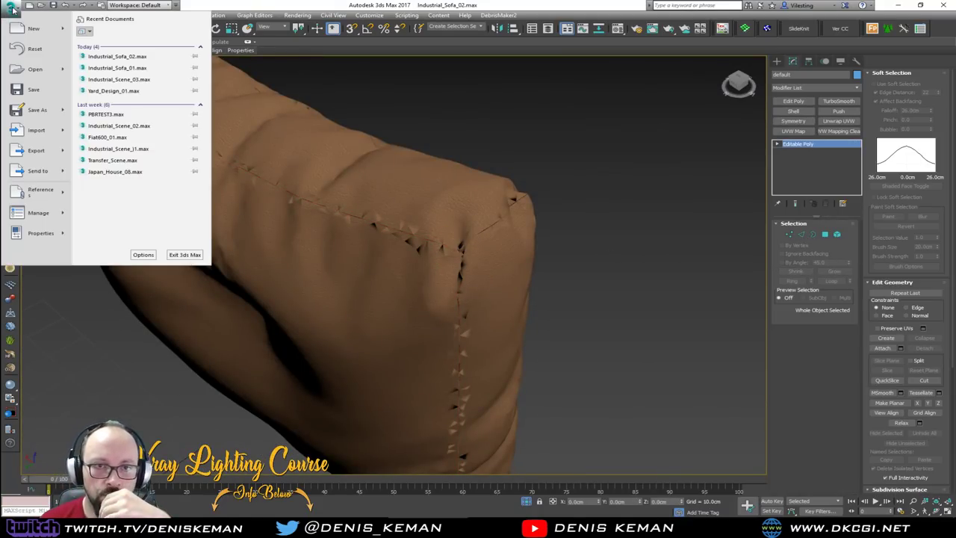
{"action": "left_click", "coordinate": [146, 68]}
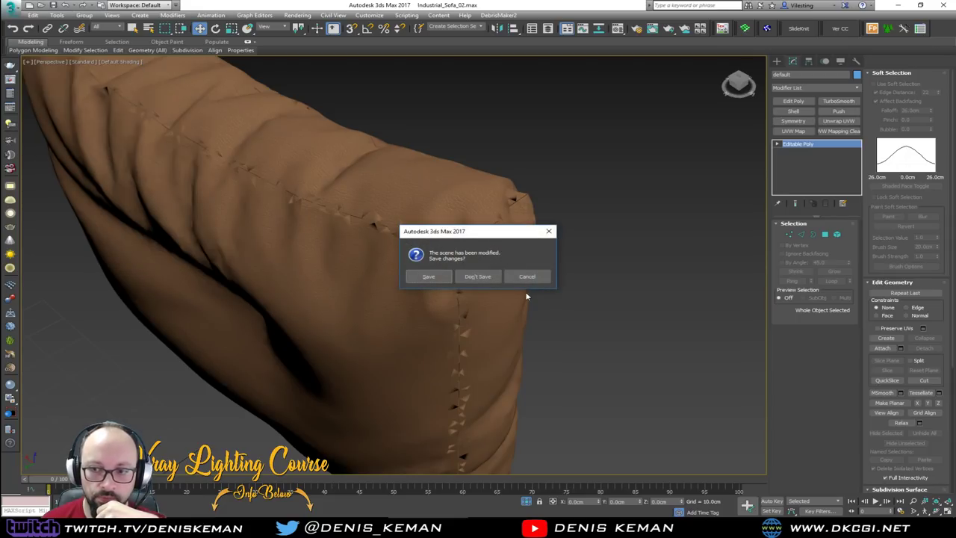
{"action": "left_click", "coordinate": [493, 278]}
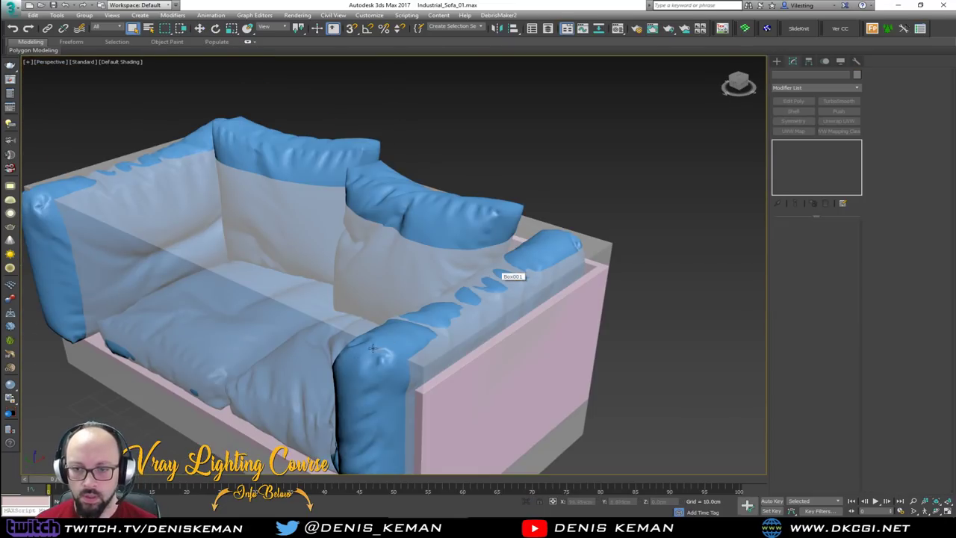
Step: Isolate the sofa's cushion mesh and display it with edged faces
{"action": "left_click", "coordinate": [372, 347]}
{"action": "key", "text": "F4"}
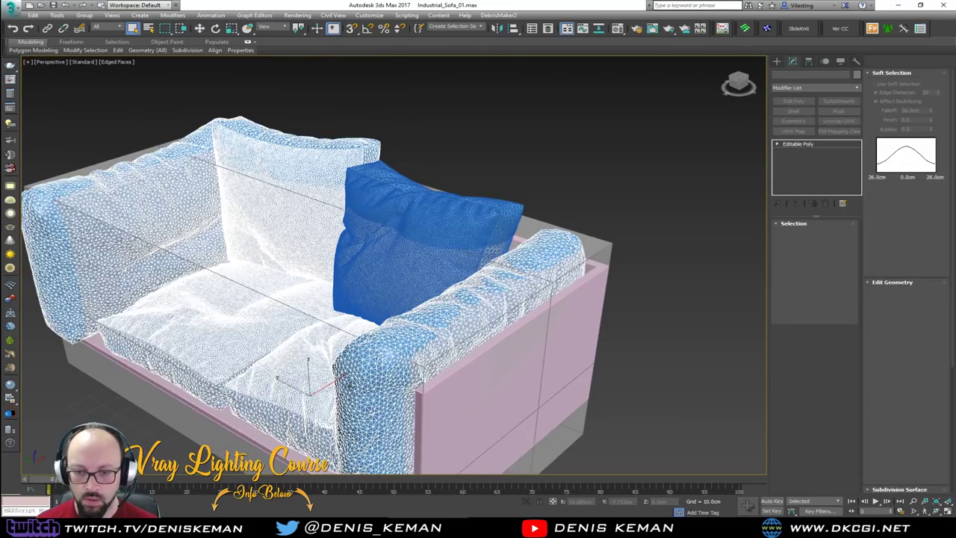
{"action": "key", "text": "alt+q"}
{"action": "middle_click_drag", "start_coordinate": [452, 317], "coordinate": [416, 293]}
Step: Select all elements of one armrest cushion and detach them as a separate object
{"action": "left_click", "coordinate": [837, 235]}
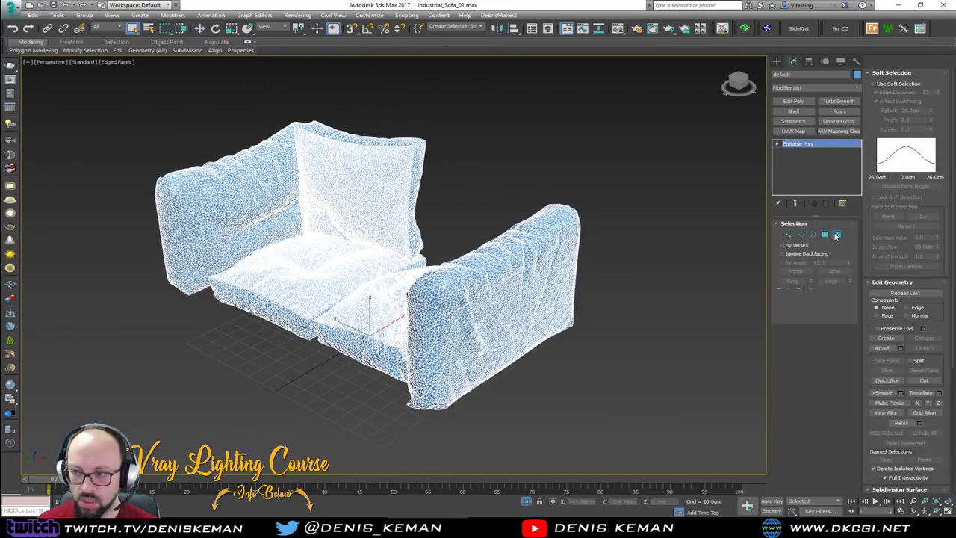
{"action": "left_click_drag", "start_coordinate": [624, 168], "coordinate": [553, 253]}
{"action": "middle_click_drag", "start_coordinate": [553, 252], "coordinate": [657, 399], "text": "alt"}
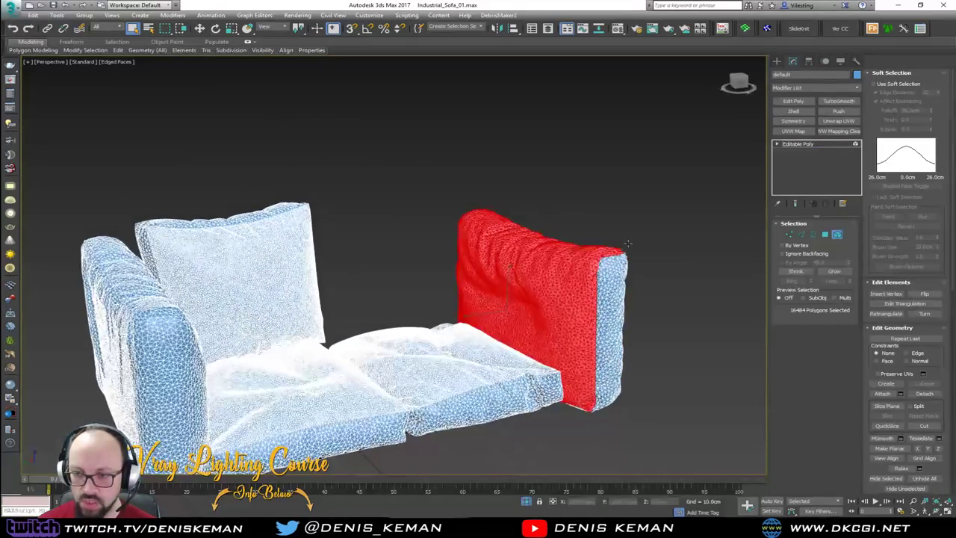
{"action": "middle_click_drag", "start_coordinate": [588, 355], "coordinate": [586, 341], "text": "alt"}
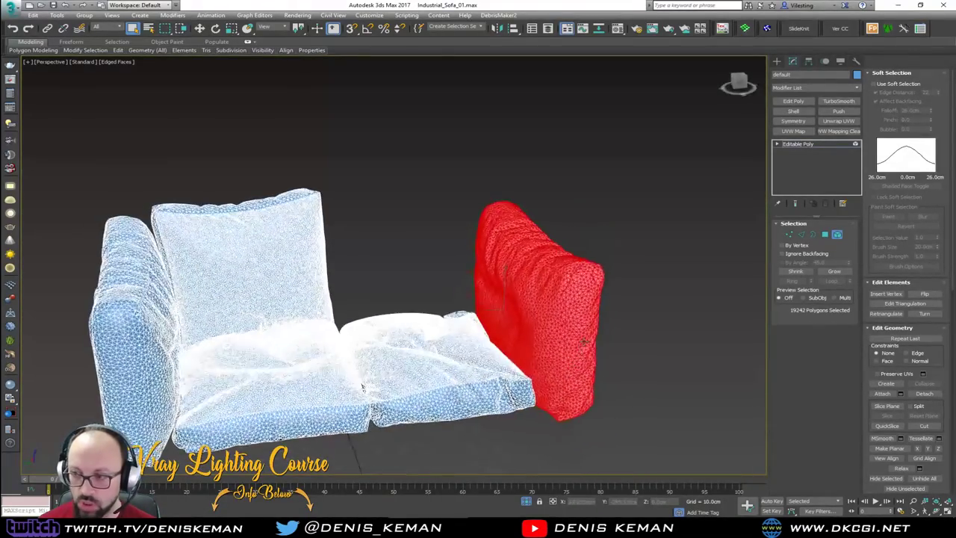
{"action": "left_click", "coordinate": [881, 73]}
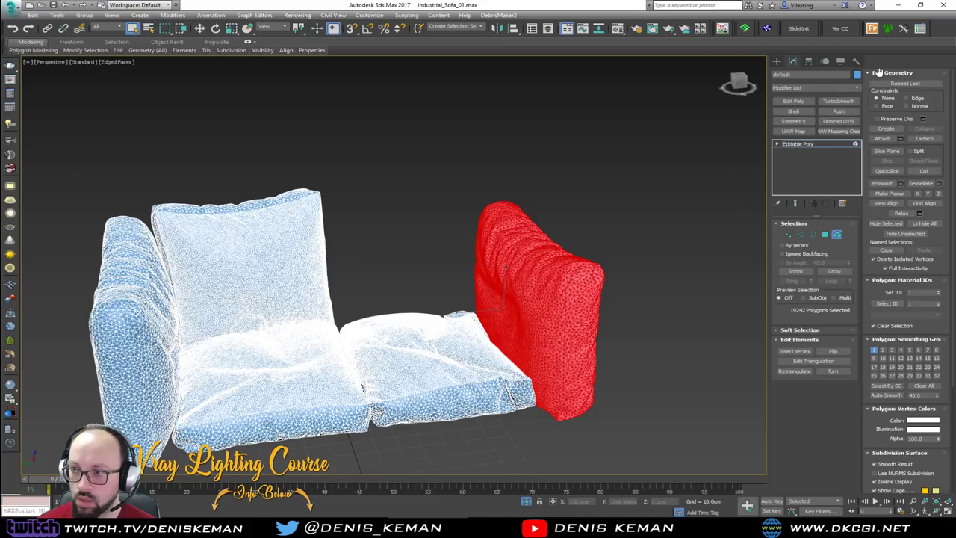
{"action": "left_click", "coordinate": [935, 140]}
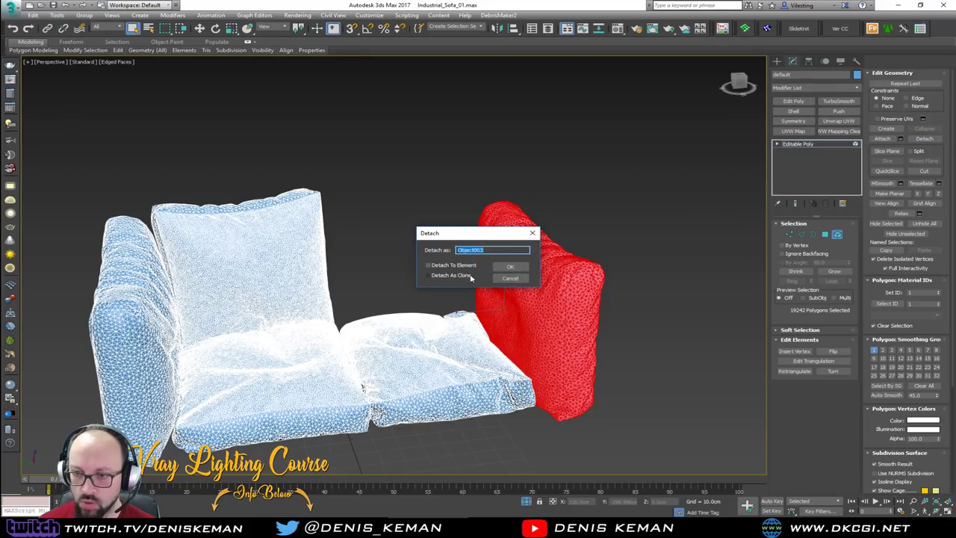
{"action": "left_click", "coordinate": [509, 268]}
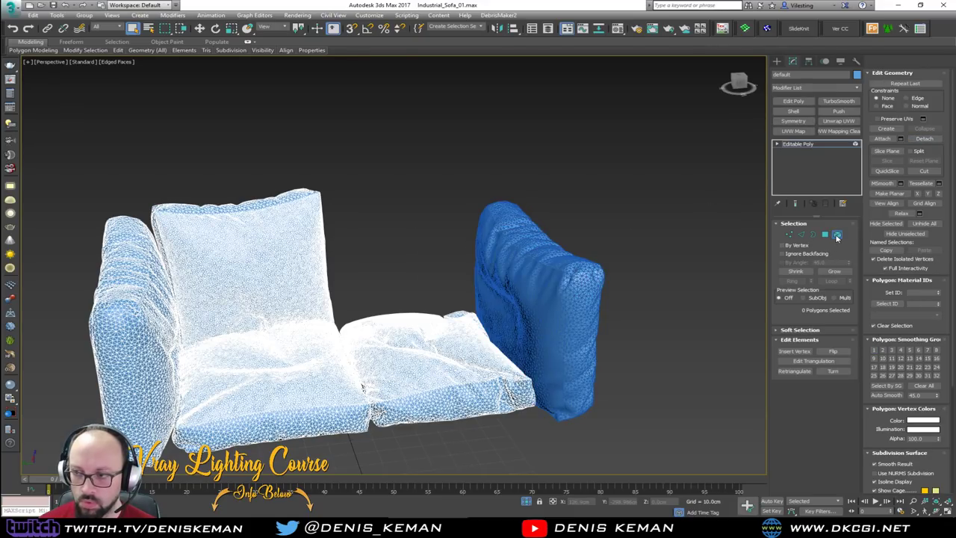
Step: Leave element editing and isolate the detached armrest cushion
{"action": "key", "text": "5"}
{"action": "left_click", "coordinate": [568, 299]}
{"action": "key", "text": "alt+q"}
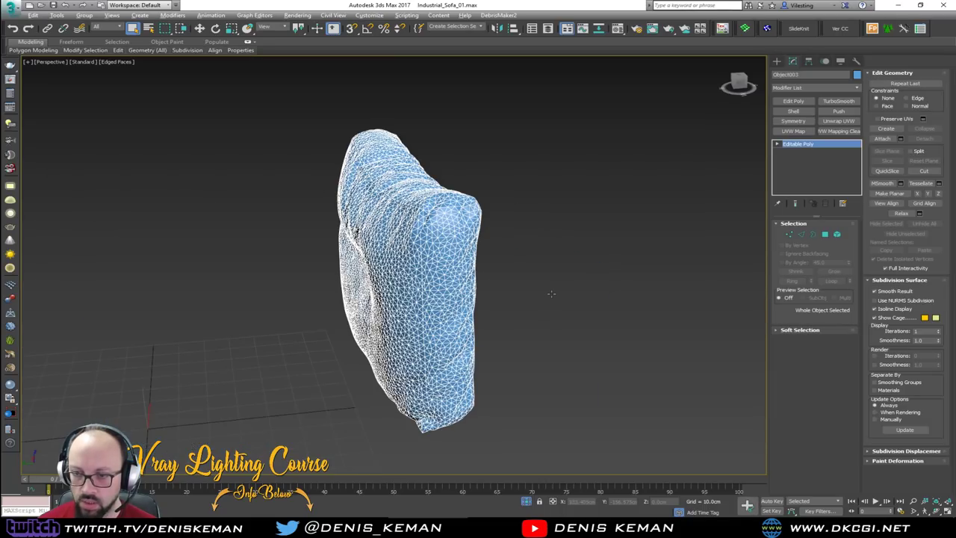
{"action": "middle_click_drag", "start_coordinate": [550, 290], "coordinate": [431, 323], "text": "alt"}
Step: Convert all of the cushion's open borders to a vertex selection and weld those vertices with a 0.1 cm threshold
{"action": "key", "text": "3"}
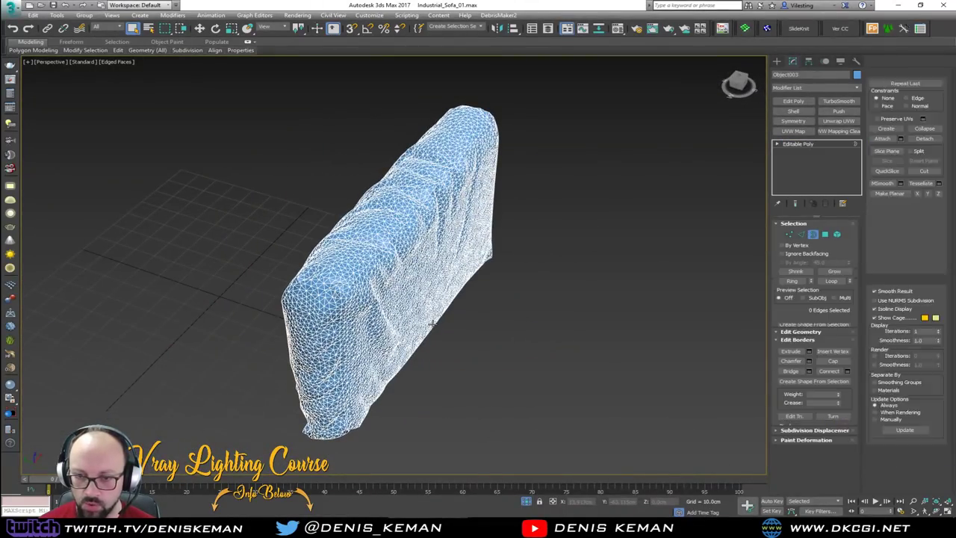
{"action": "key", "text": "ctrl+a"}
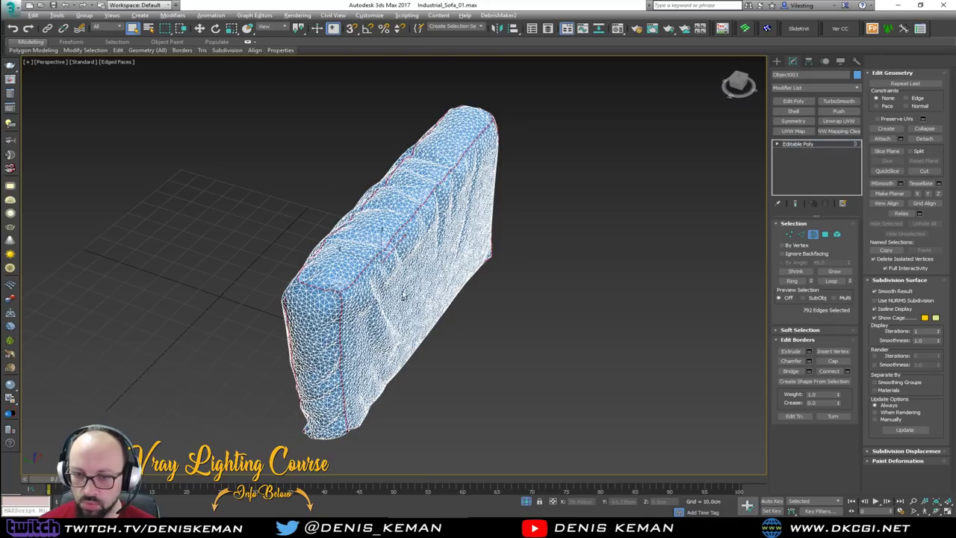
{"action": "middle_click_drag", "start_coordinate": [404, 296], "coordinate": [472, 291], "text": "alt"}
{"action": "scroll", "coordinate": [515, 273], "scroll_direction": "up", "scroll_amount": 5}
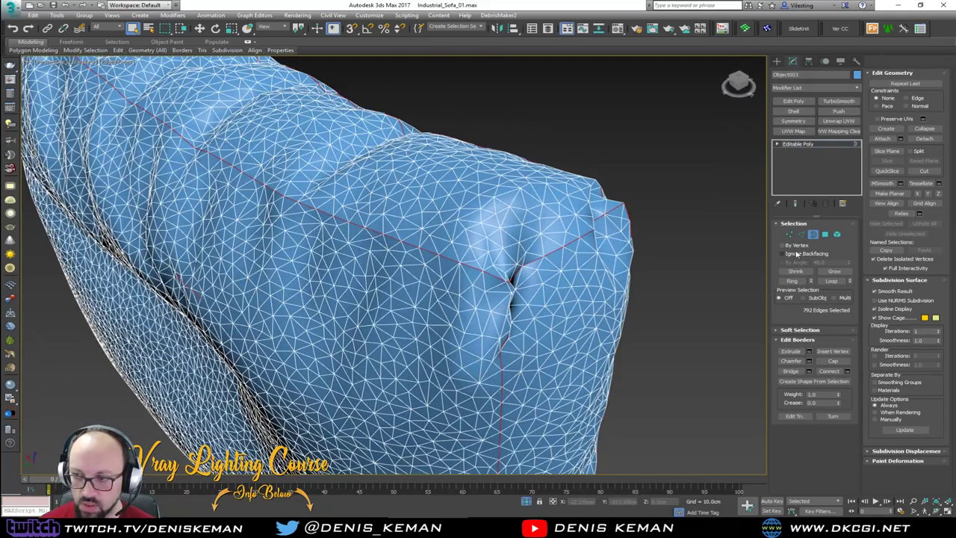
{"action": "left_click", "coordinate": [791, 234], "text": "ctrl"}
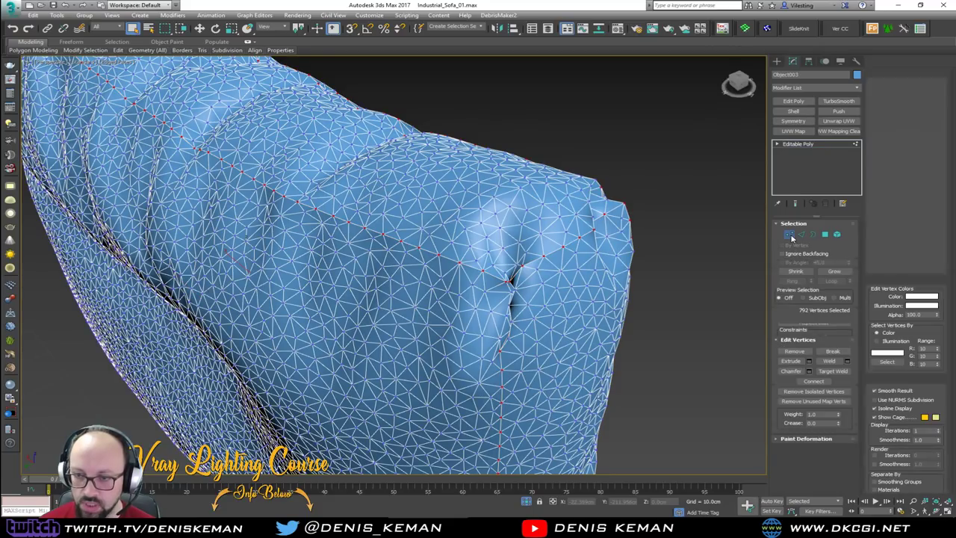
{"action": "left_click", "coordinate": [847, 361]}
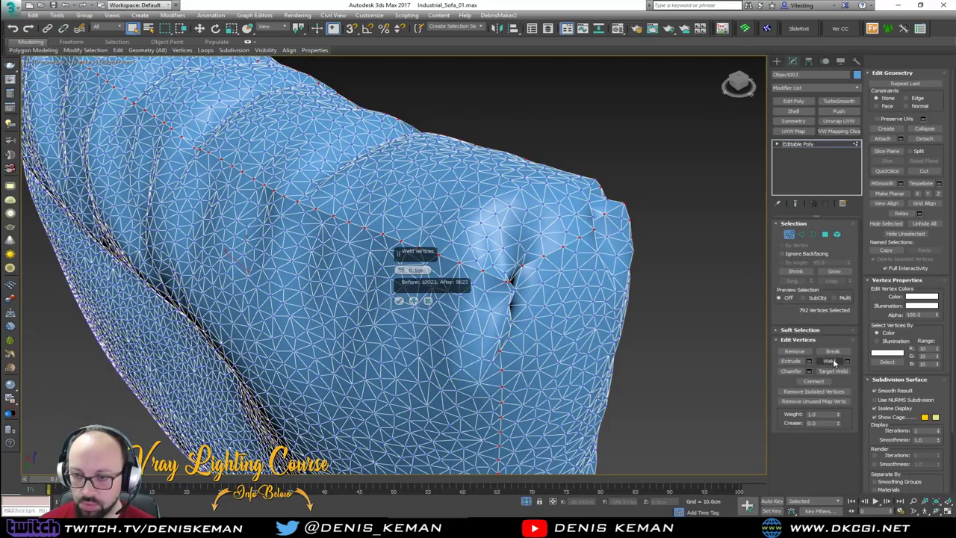
{"action": "left_click", "coordinate": [399, 301]}
Step: Extrude the cushion's selected seam edges with a height of -0.3 cm and a width of 0.03 cm
{"action": "scroll", "coordinate": [514, 281], "scroll_direction": "up", "scroll_amount": 2}
{"action": "key", "text": "2"}
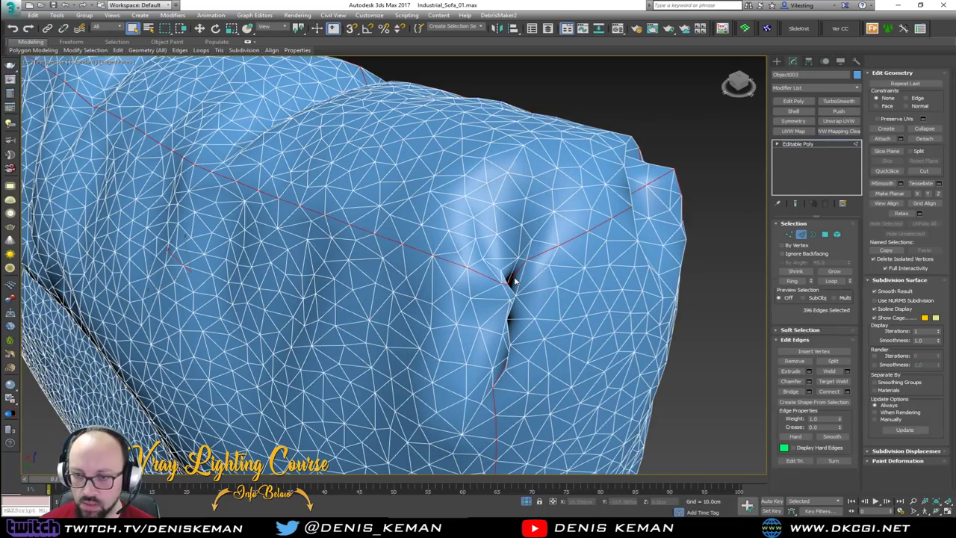
{"action": "left_click", "coordinate": [810, 371]}
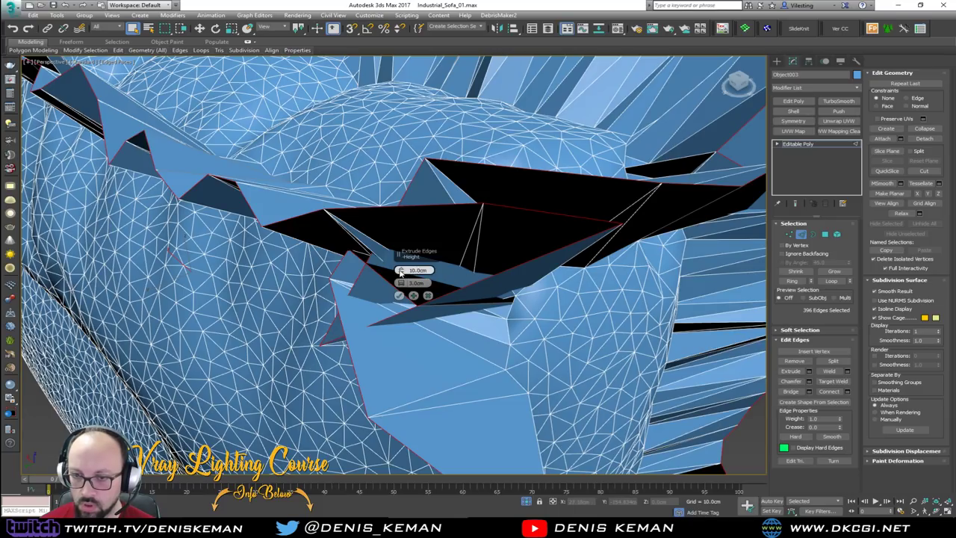
{"action": "right_click", "coordinate": [401, 272]}
{"action": "right_click", "coordinate": [401, 284]}
{"action": "double_click", "coordinate": [411, 283]}
{"action": "type", "text": "0"}
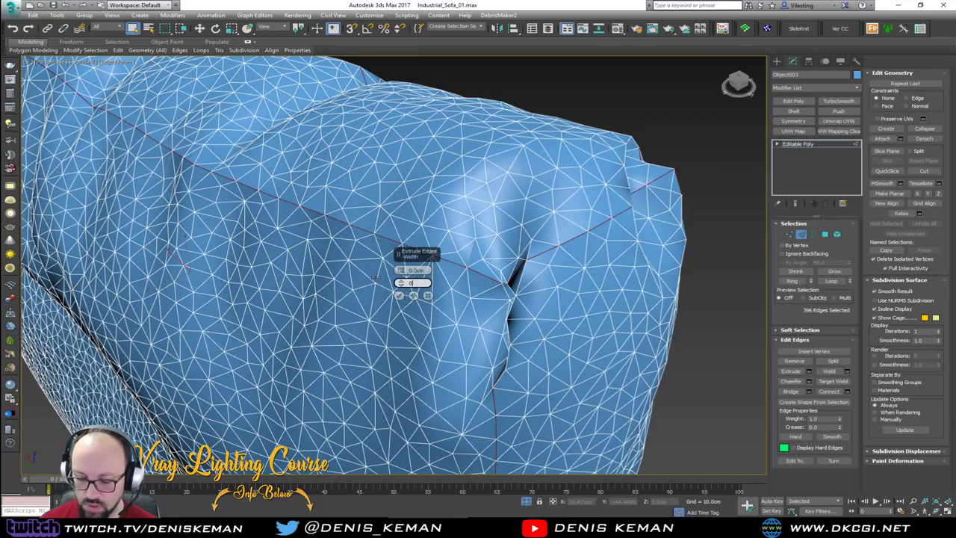
{"action": "type", "text": ".5"}
{"action": "key", "text": "Return"}
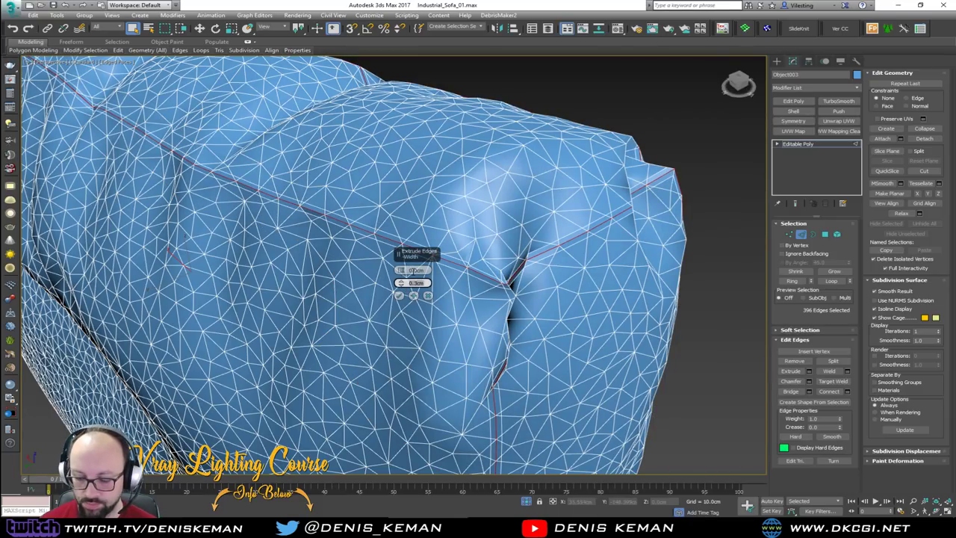
{"action": "key", "text": "Return"}
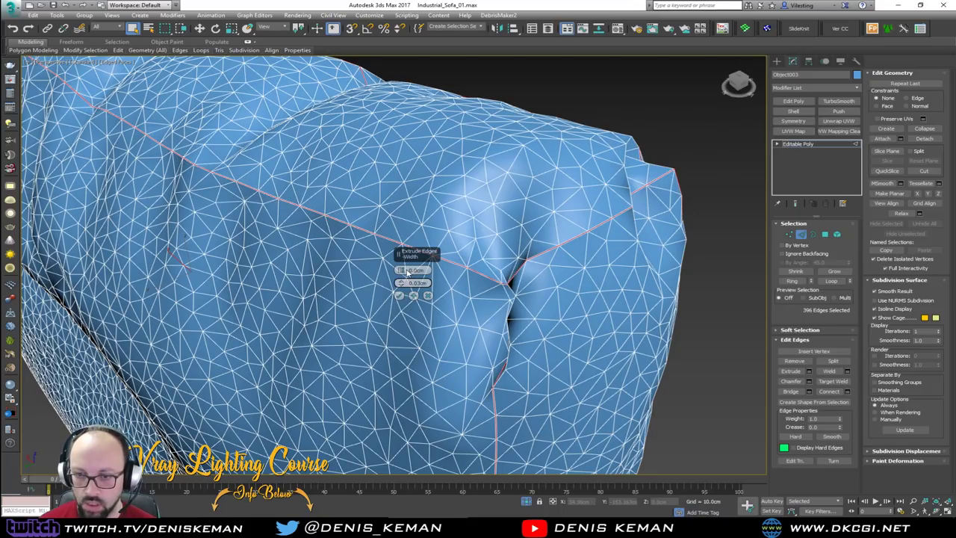
{"action": "left_click", "coordinate": [402, 273]}
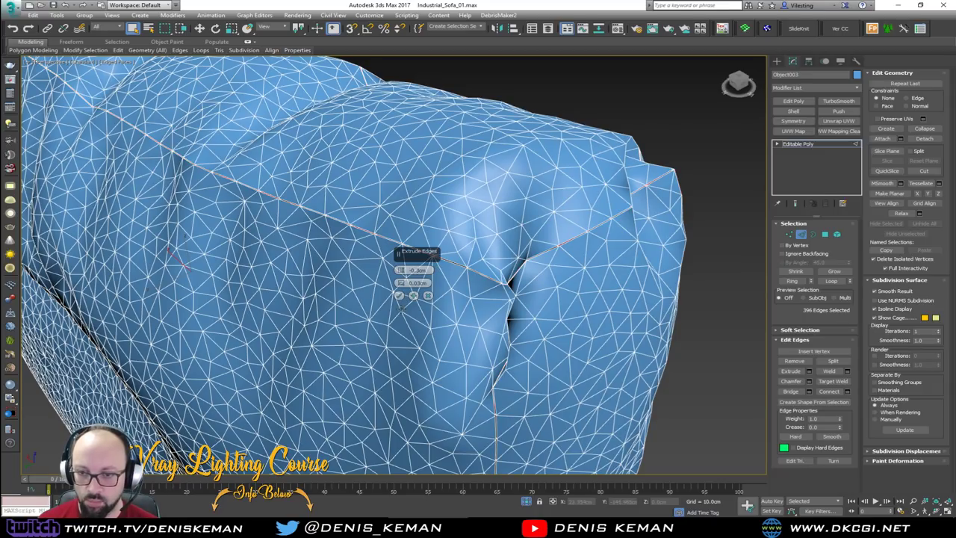
{"action": "left_click", "coordinate": [400, 296]}
{"action": "left_click", "coordinate": [801, 233]}
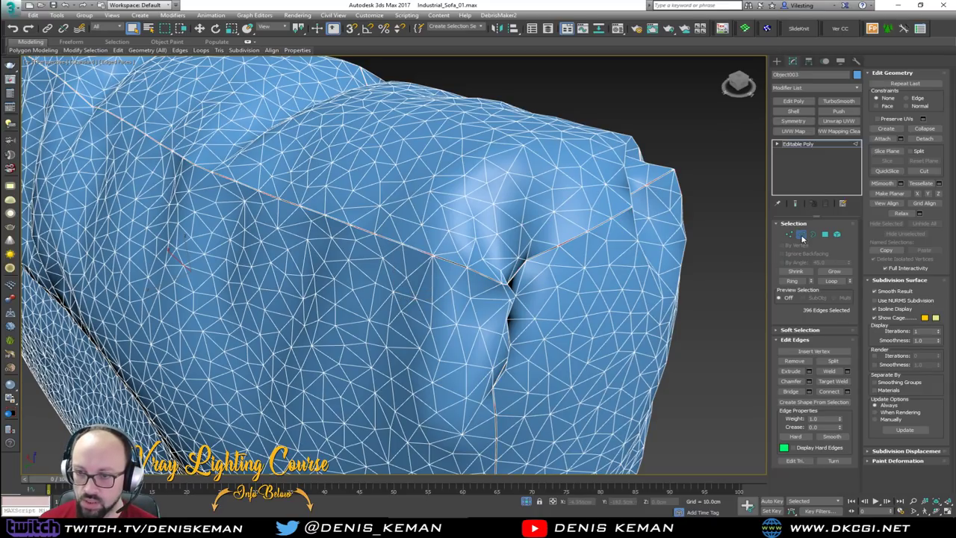
Step: Preview the cushion's seams with a TurboSmooth modifier, then delete the modifier from the stack
{"action": "left_click", "coordinate": [648, 127]}
{"action": "left_click", "coordinate": [604, 166]}
{"action": "left_click", "coordinate": [837, 105]}
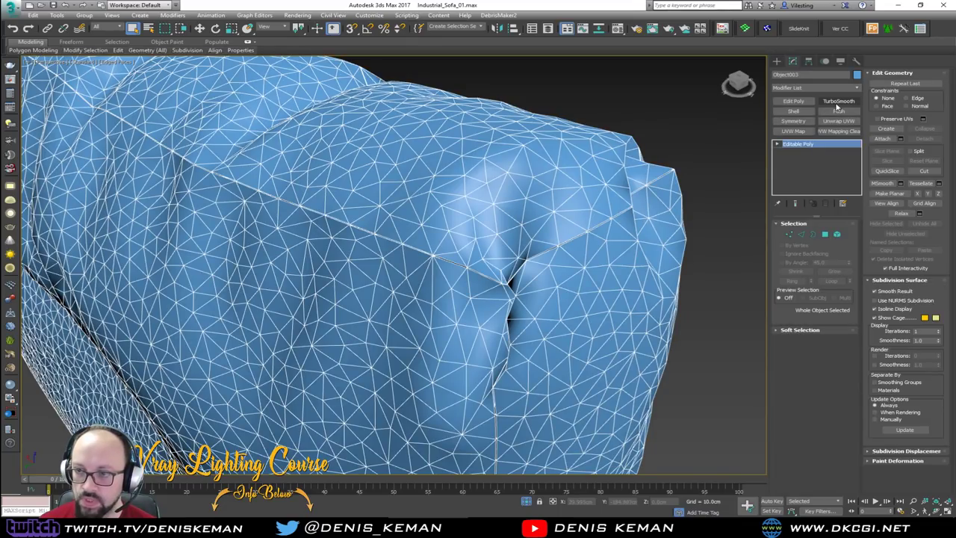
{"action": "middle_click_drag", "start_coordinate": [596, 177], "coordinate": [530, 221], "text": "alt"}
{"action": "key", "text": "F4"}
{"action": "key", "text": "z"}
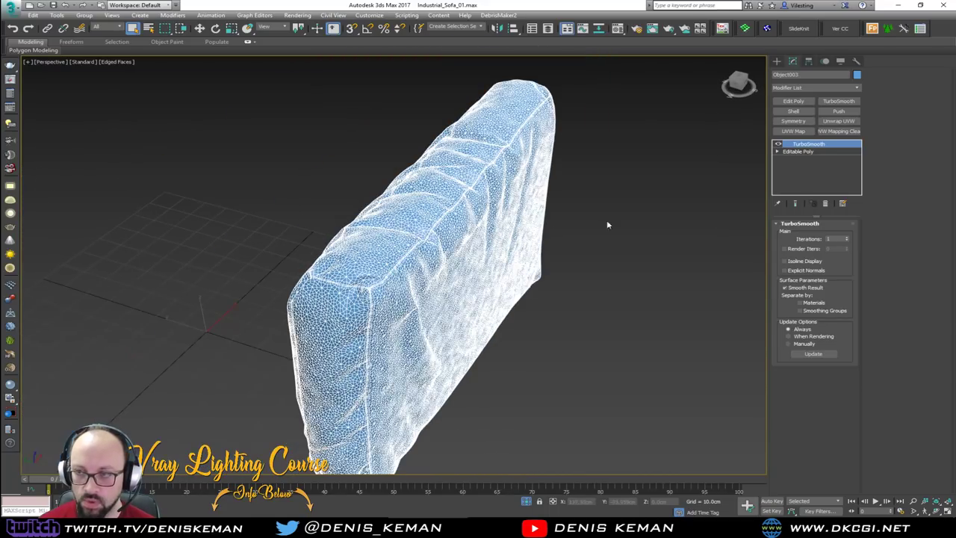
{"action": "left_click", "coordinate": [825, 204]}
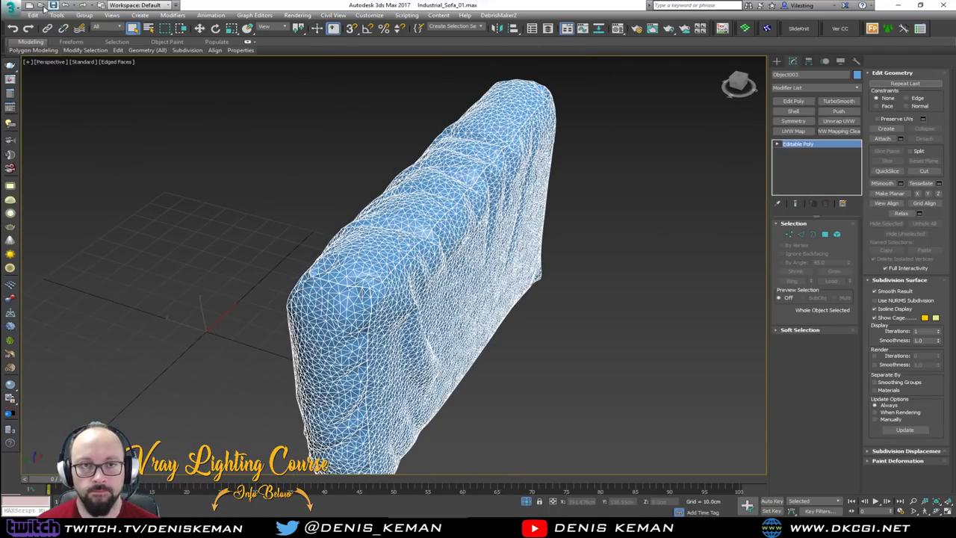
Step: Export only the selected cushion as FBX with Smoothing Groups, TurboSmooth and Preserve edge orientation enabled
{"action": "left_click", "coordinate": [11, 7]}
{"action": "mouse_move", "coordinate": [37, 151]}
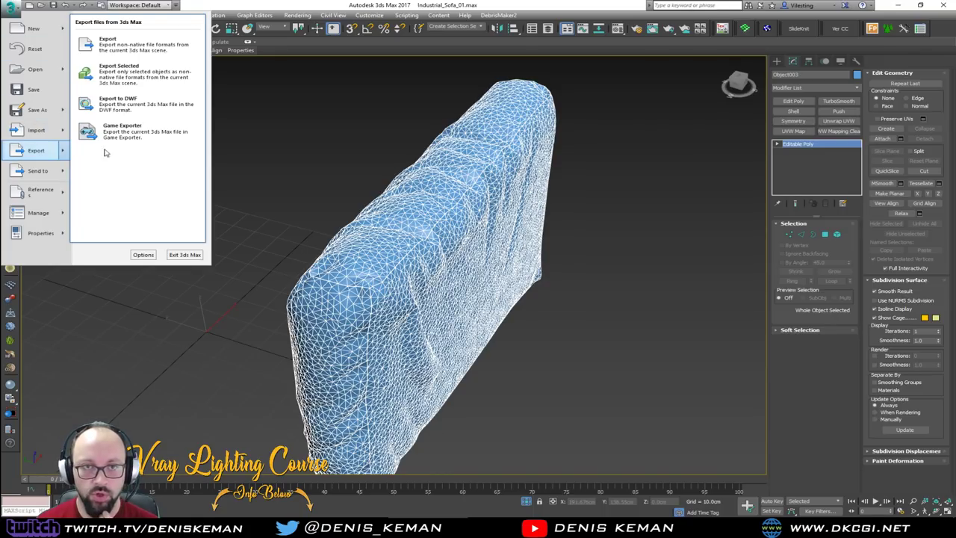
{"action": "left_click", "coordinate": [118, 77]}
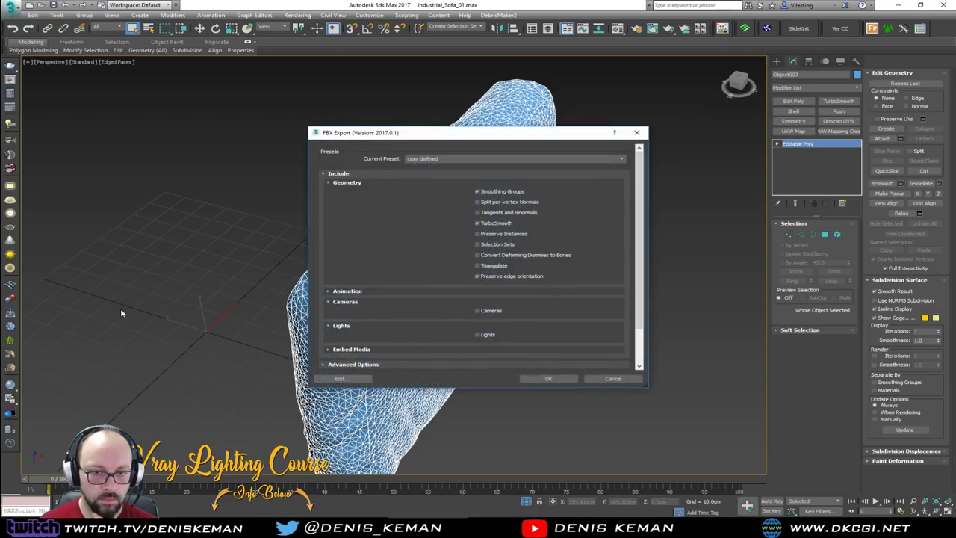
{"action": "left_click", "coordinate": [549, 378]}
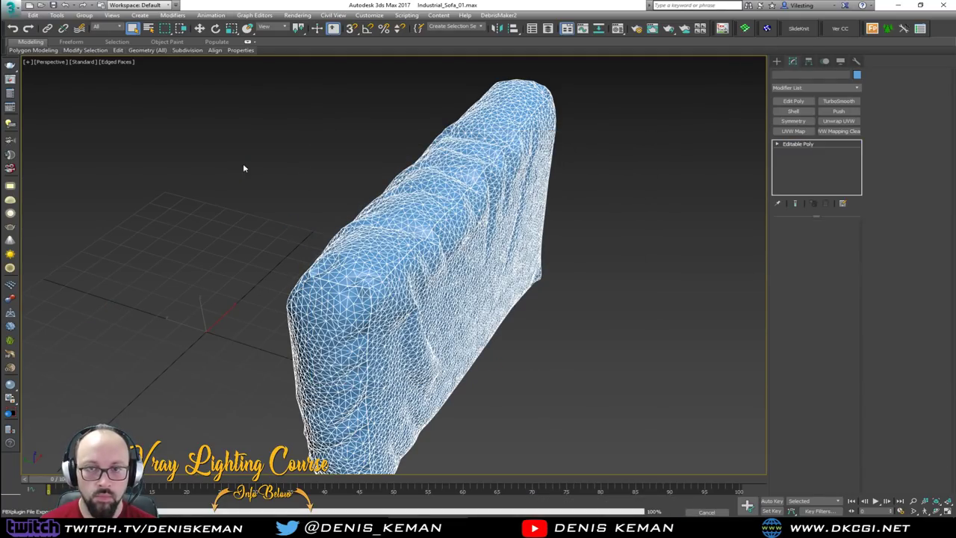
Step: Open the recent scene Industrial_Sofa_02.max in place of the current one
{"action": "left_click", "coordinate": [24, 20]}
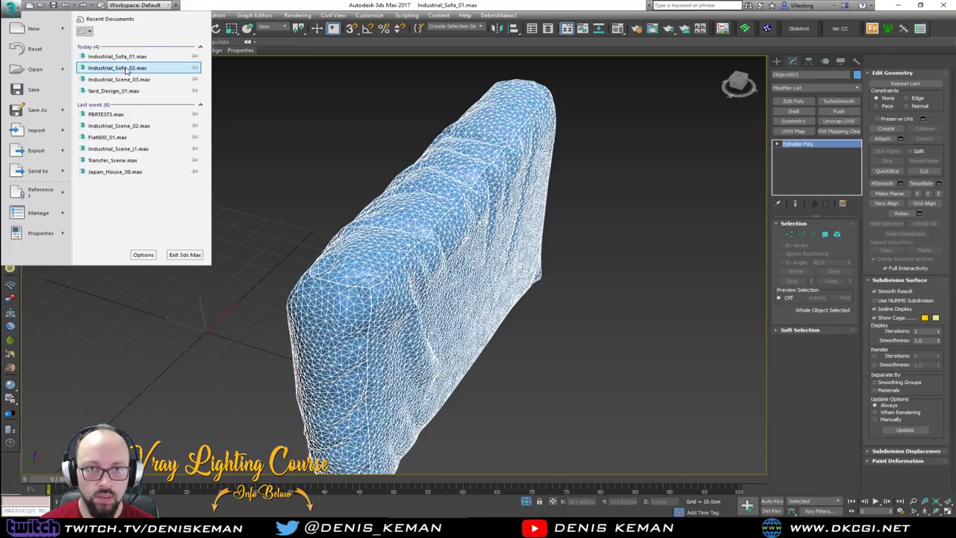
{"action": "left_click", "coordinate": [205, 127]}
{"action": "left_click", "coordinate": [479, 277]}
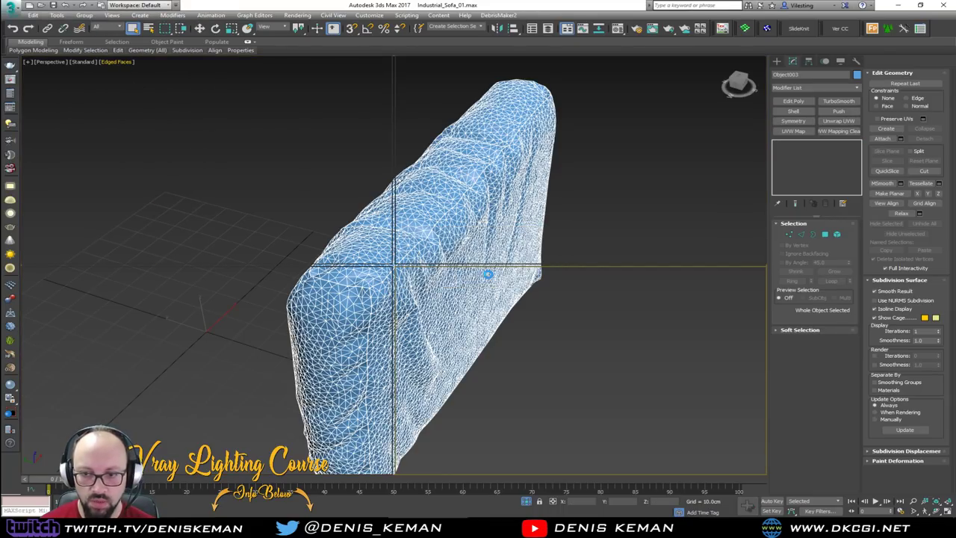
Step: Delete the sofa's right armrest cushion and frame the remaining sofa
{"action": "left_click", "coordinate": [482, 254]}
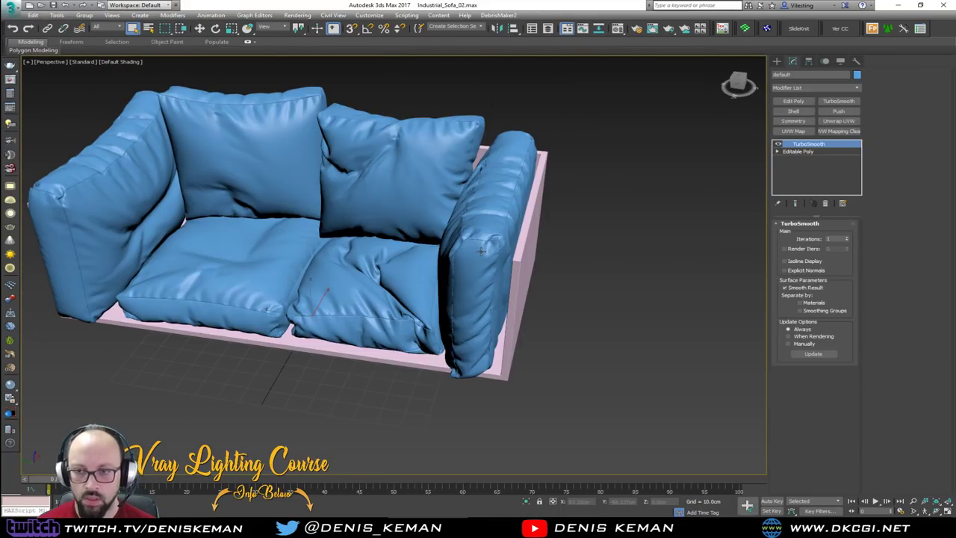
{"action": "key", "text": "F4"}
{"action": "scroll", "coordinate": [482, 254], "scroll_direction": "up", "scroll_amount": 4}
{"action": "key", "text": "Delete"}
{"action": "key", "text": "F4"}
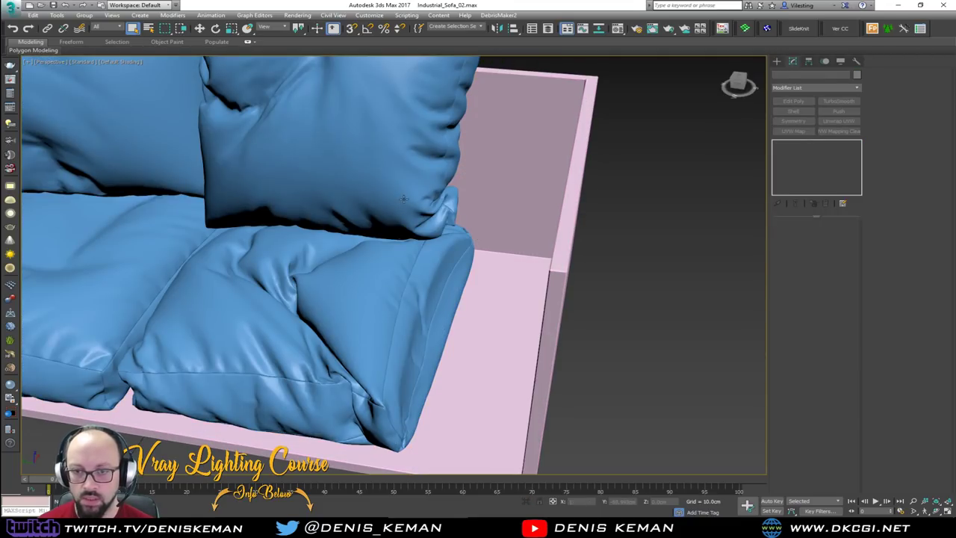
{"action": "key", "text": "z"}
Step: Import Side.FBX with the Autodesk Media & Entertainment preset and look for the cushion around the sofa
{"action": "left_click", "coordinate": [13, 20]}
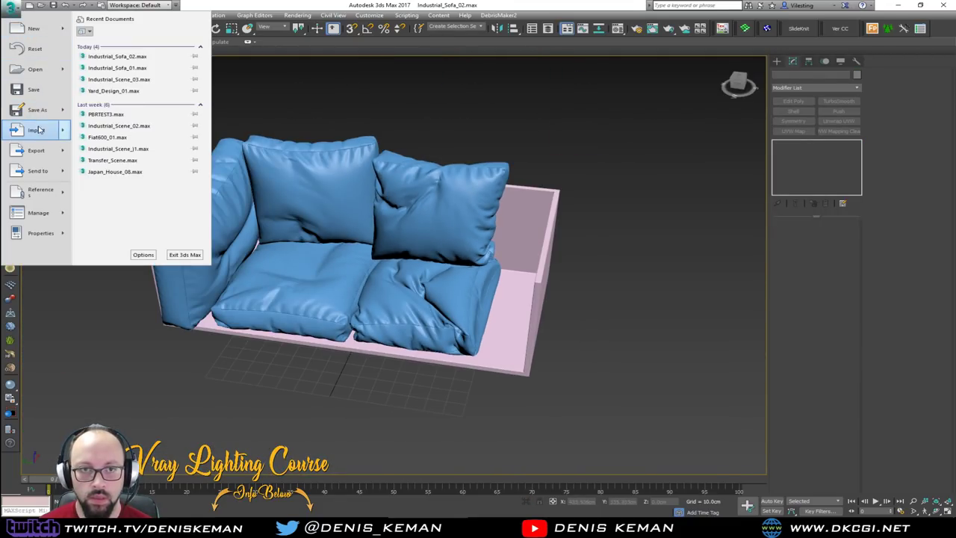
{"action": "key", "text": "Escape"}
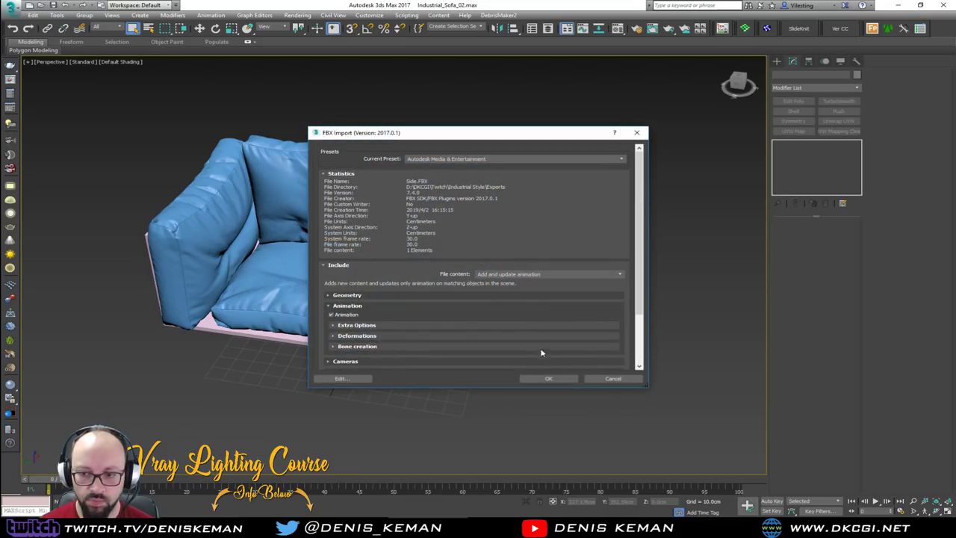
{"action": "left_click", "coordinate": [548, 378]}
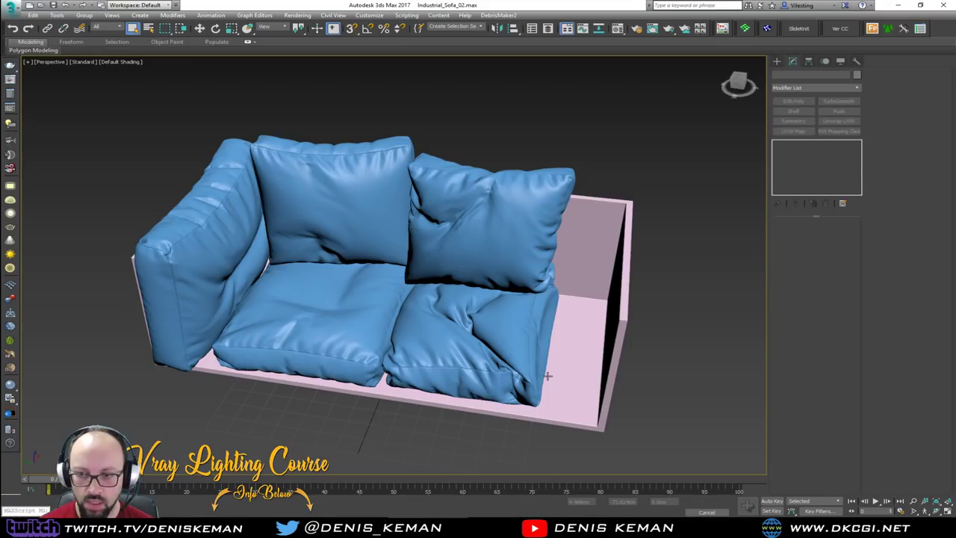
{"action": "scroll", "coordinate": [489, 267], "scroll_direction": "down", "scroll_amount": 8}
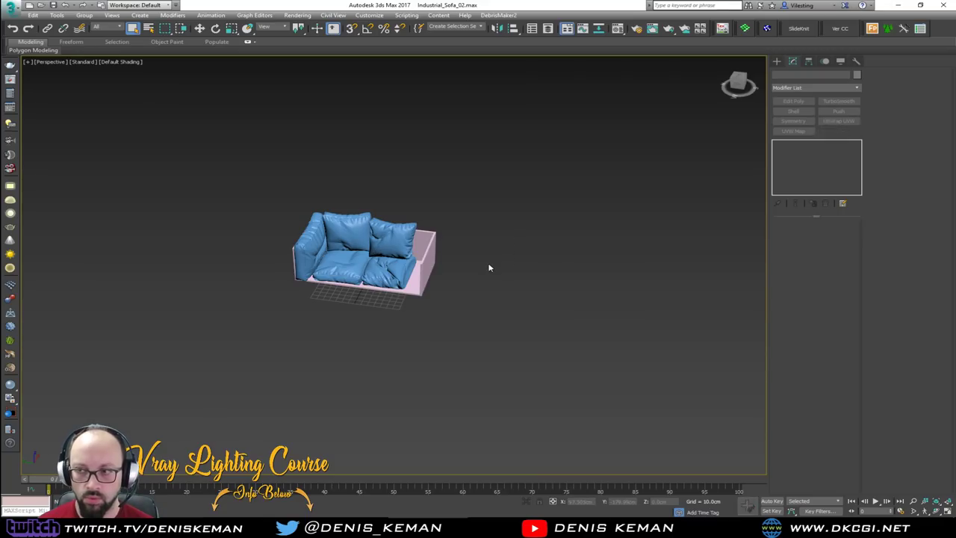
{"action": "mouse_move", "coordinate": [489, 268]}
{"action": "middle_mouse_down", "text": "alt"}
{"action": "mouse_move", "coordinate": [536, 267]}
{"action": "mouse_move", "coordinate": [538, 214]}
{"action": "mouse_move", "coordinate": [500, 252]}
{"action": "mouse_move", "coordinate": [508, 278]}
{"action": "middle_mouse_up", "text": "alt"}
{"action": "key", "text": "F3"}
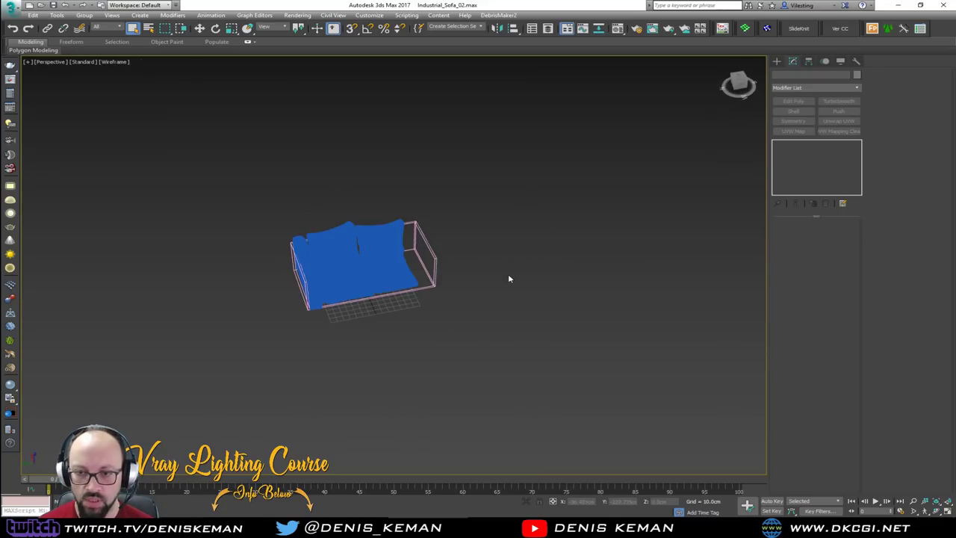
{"action": "key", "text": "F3"}
{"action": "scroll", "coordinate": [490, 279], "scroll_direction": "down", "scroll_amount": 5}
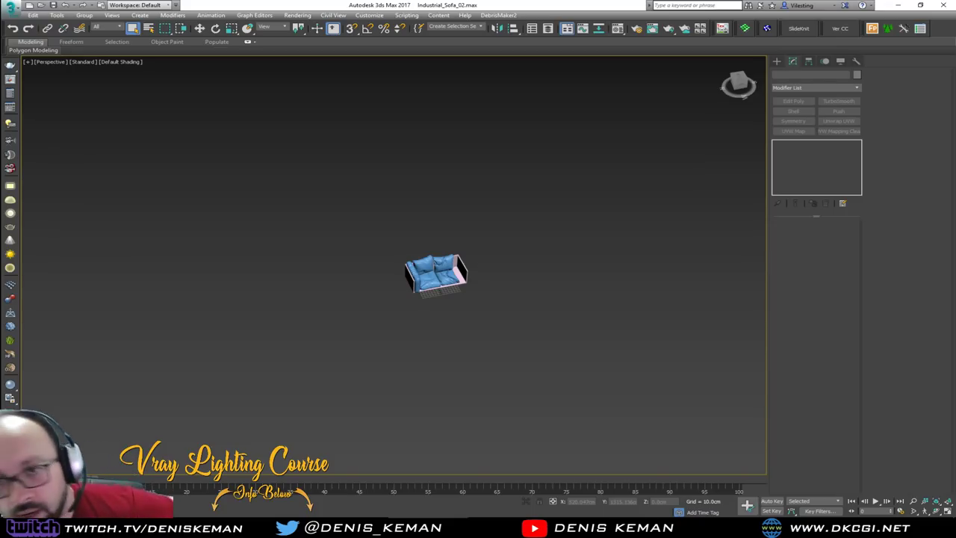
Step: Unhide all hidden objects and inspect the sofa from several sides for the imported cushion
{"action": "right_click", "coordinate": [482, 215]}
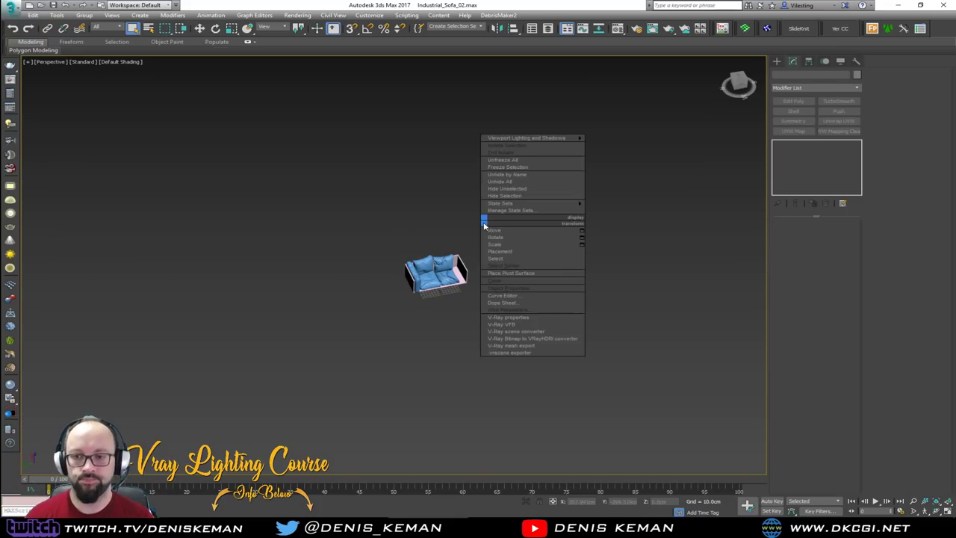
{"action": "left_click", "coordinate": [508, 187]}
{"action": "scroll", "coordinate": [454, 273], "scroll_direction": "up", "scroll_amount": 6}
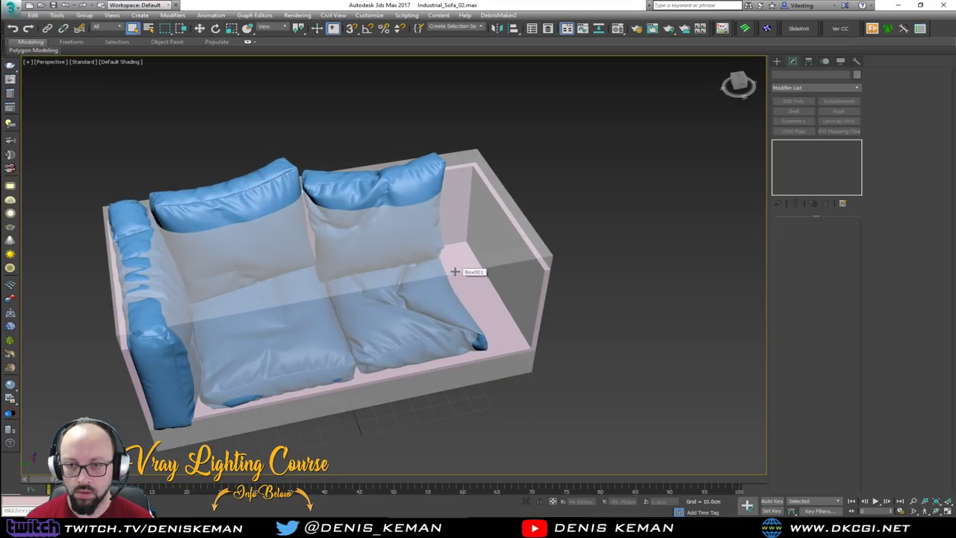
{"action": "middle_click_drag", "start_coordinate": [452, 272], "coordinate": [407, 248], "text": "alt"}
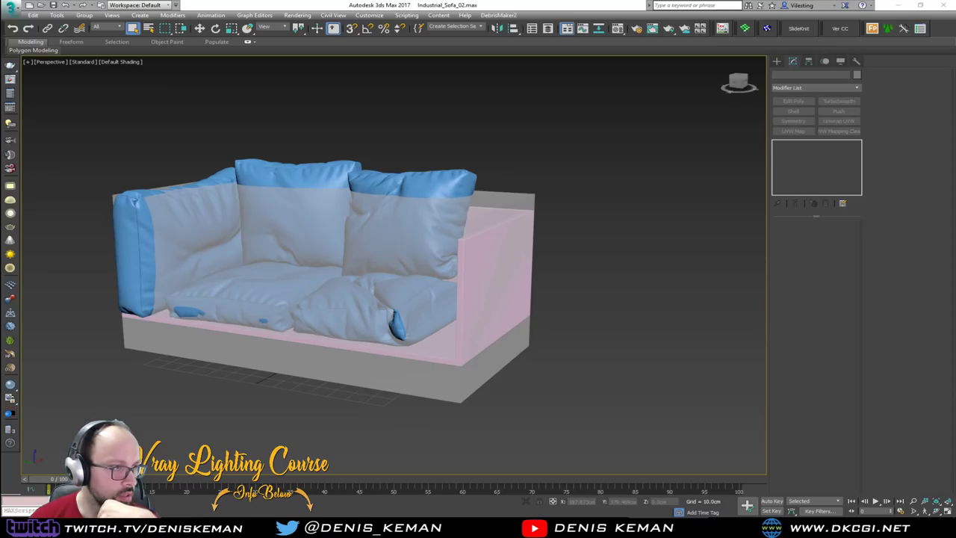
{"action": "left_click_drag", "start_coordinate": [348, 469], "coordinate": [351, 438]}
{"action": "left_click", "coordinate": [363, 443]}
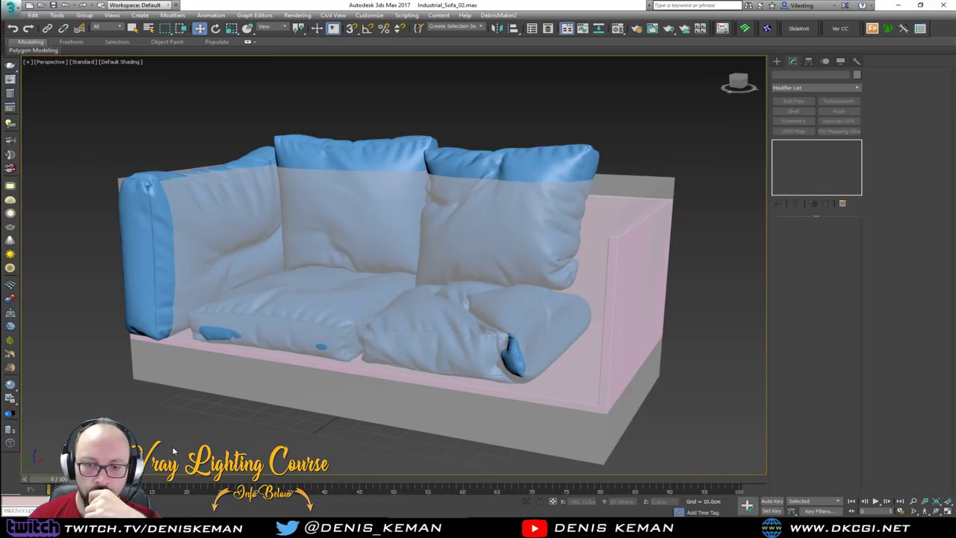
{"action": "scroll", "coordinate": [200, 341], "scroll_direction": "down", "scroll_amount": 4}
{"action": "middle_click_drag", "start_coordinate": [200, 339], "coordinate": [314, 323], "text": "alt"}
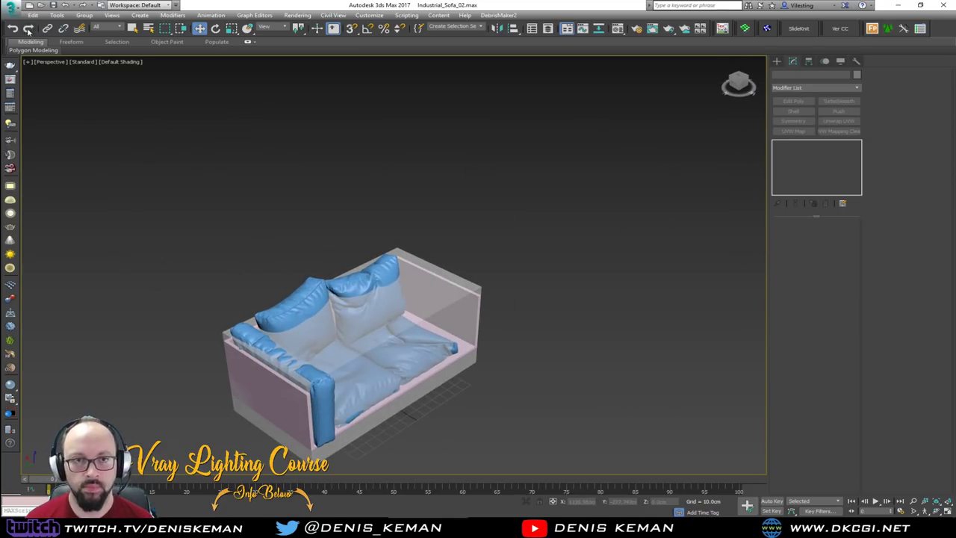
Step: Reopen the recent scene Industrial_Sofa_01.max
{"action": "left_click", "coordinate": [10, 6]}
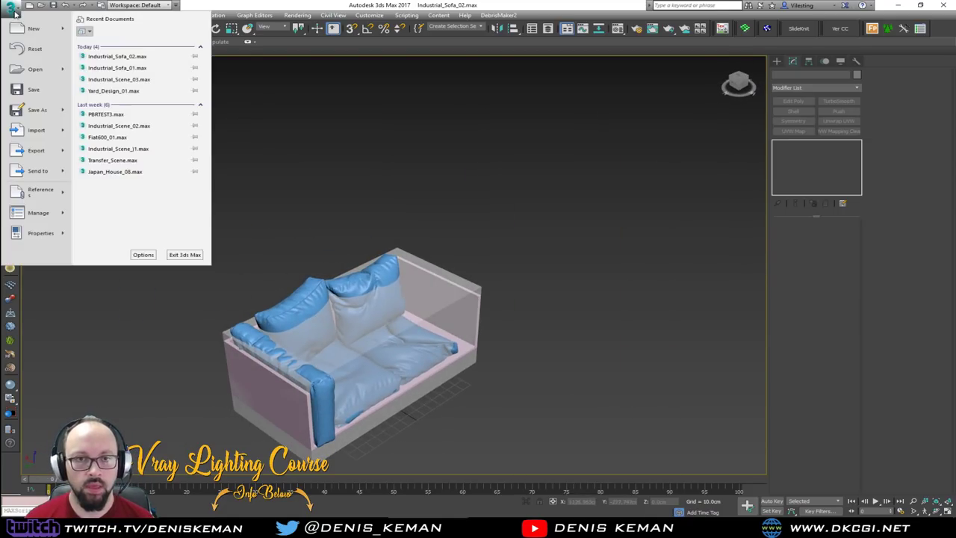
{"action": "left_click", "coordinate": [160, 68]}
{"action": "left_click", "coordinate": [489, 271]}
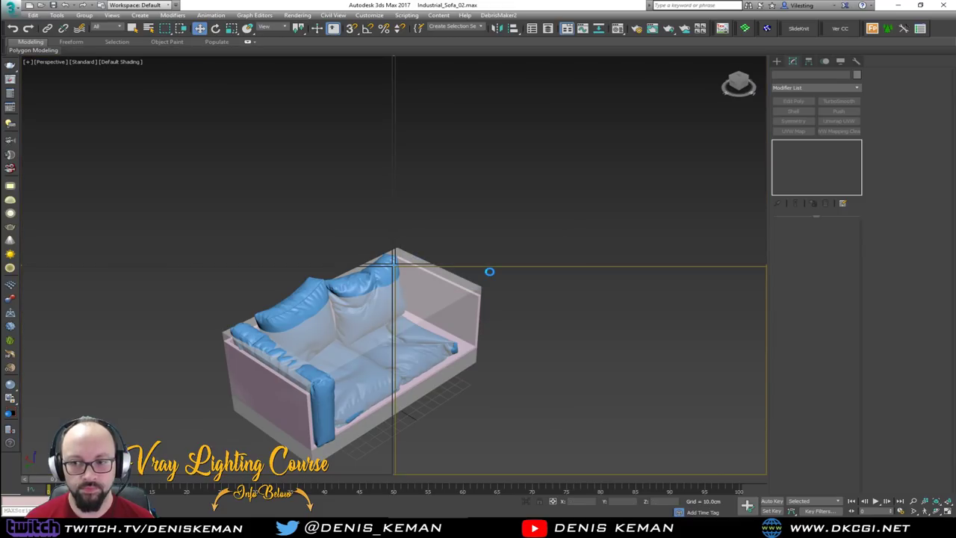
Step: Isolate the mesh that holds the armrest and seat cushions, with edged faces shown
{"action": "left_click", "coordinate": [429, 324]}
{"action": "key", "text": "F4"}
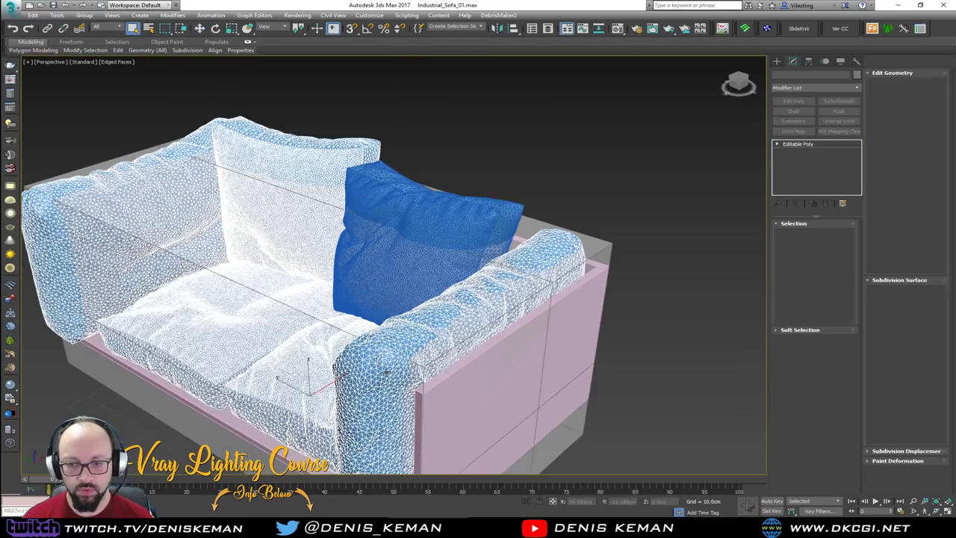
{"action": "key", "text": "alt+q"}
{"action": "middle_click_drag", "start_coordinate": [387, 373], "coordinate": [442, 352], "text": "alt"}
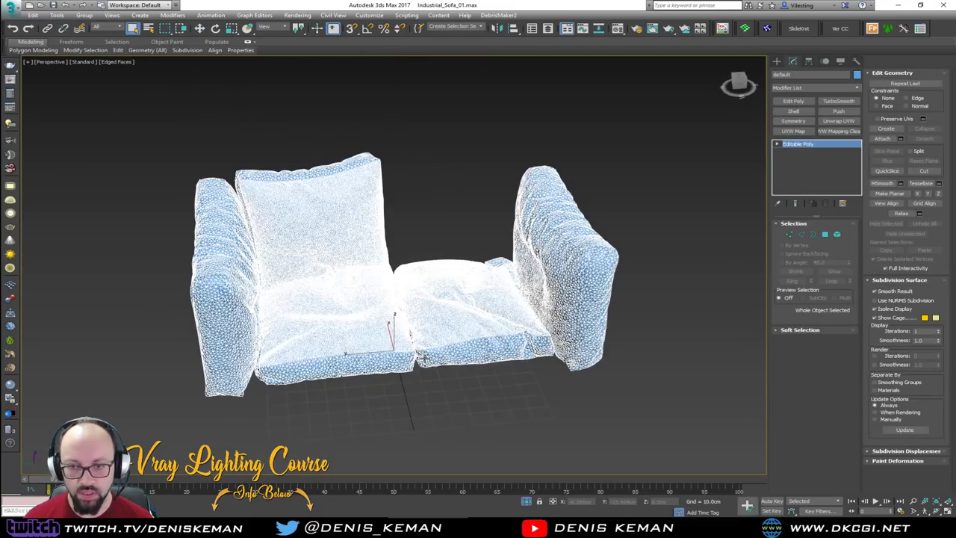
Step: Select all elements of the right armrest cushion and detach them as a separate object
{"action": "left_click", "coordinate": [838, 235]}
{"action": "left_click_drag", "start_coordinate": [665, 152], "coordinate": [537, 259]}
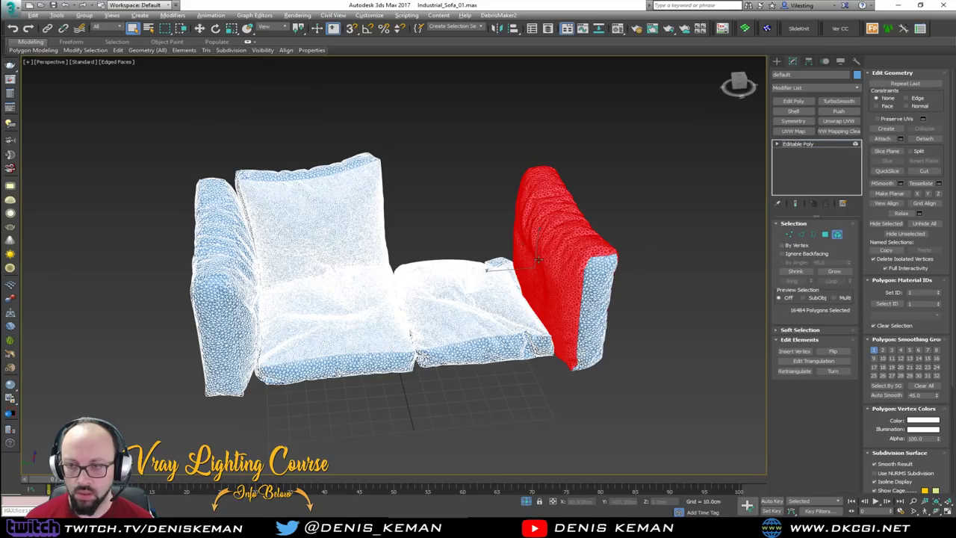
{"action": "middle_click_drag", "start_coordinate": [538, 259], "coordinate": [556, 196], "text": "alt"}
{"action": "left_click_drag", "start_coordinate": [685, 202], "coordinate": [648, 253], "text": "ctrl"}
{"action": "middle_click_drag", "start_coordinate": [623, 284], "coordinate": [598, 231], "text": "alt"}
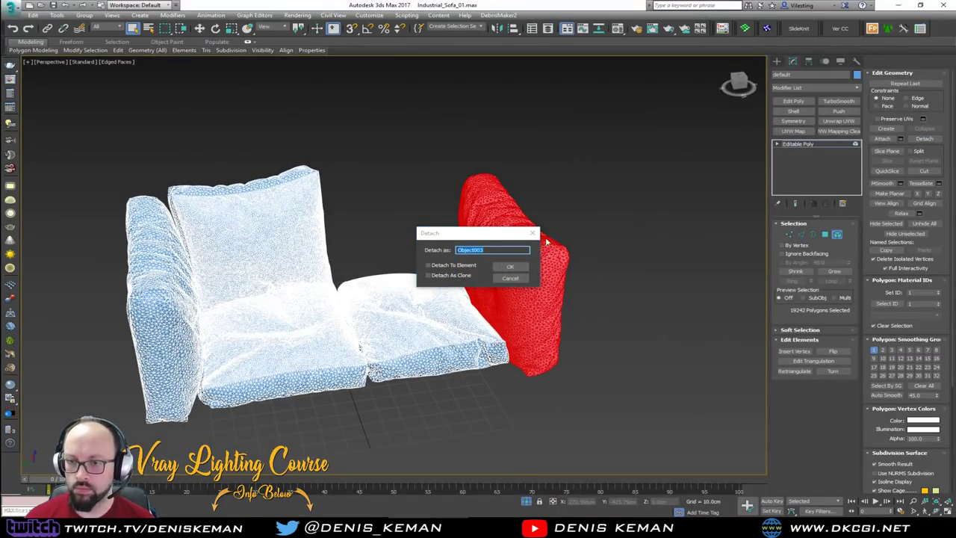
{"action": "left_click", "coordinate": [510, 266]}
Step: Leave element editing, then select and isolate the detached armrest cushion
{"action": "left_click", "coordinate": [836, 235]}
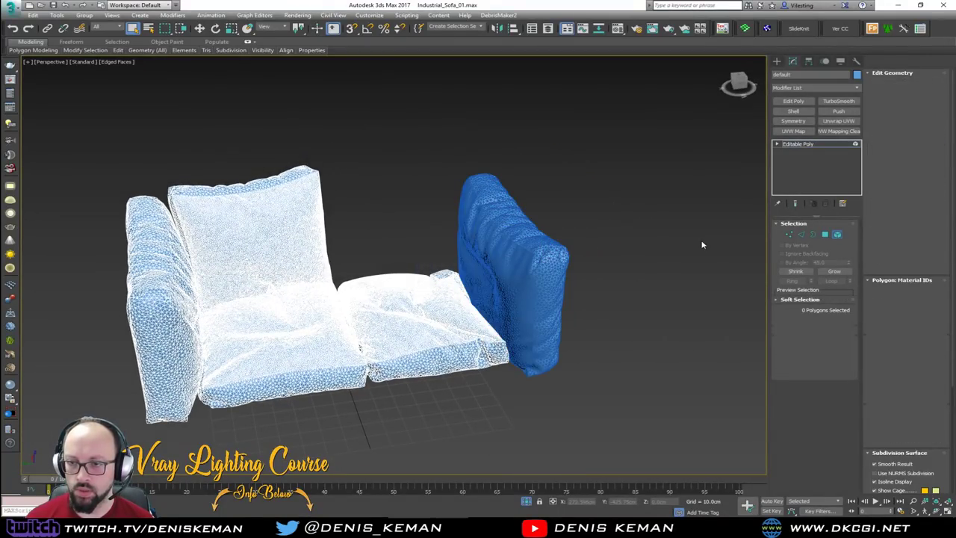
{"action": "left_click", "coordinate": [530, 269]}
{"action": "key", "text": "alt+q"}
{"action": "left_click", "coordinate": [554, 242]}
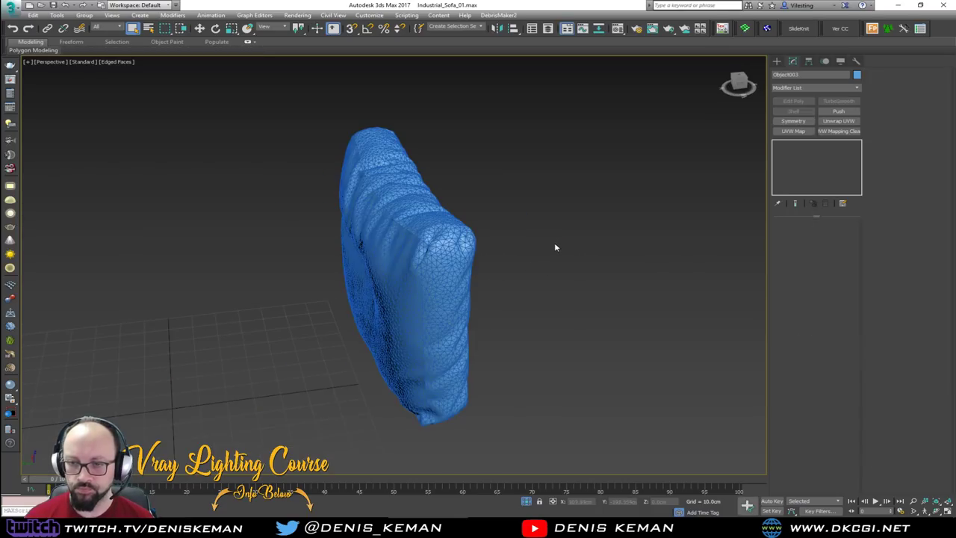
{"action": "left_click", "coordinate": [425, 247]}
Step: Convert all of the cushion's open borders to a vertex selection and weld the vertices with a 0.1 cm threshold
{"action": "key", "text": "4"}
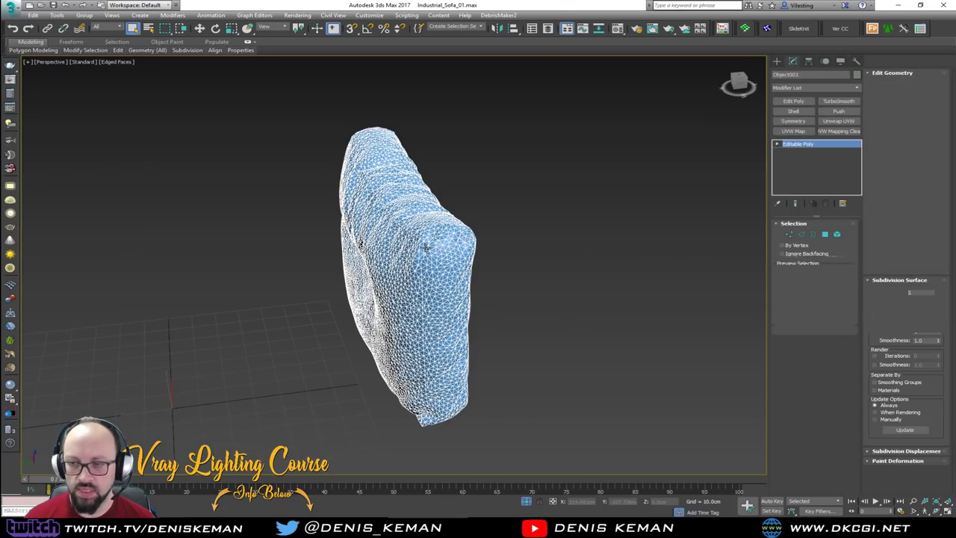
{"action": "key", "text": "3"}
{"action": "key", "text": "ctrl+a"}
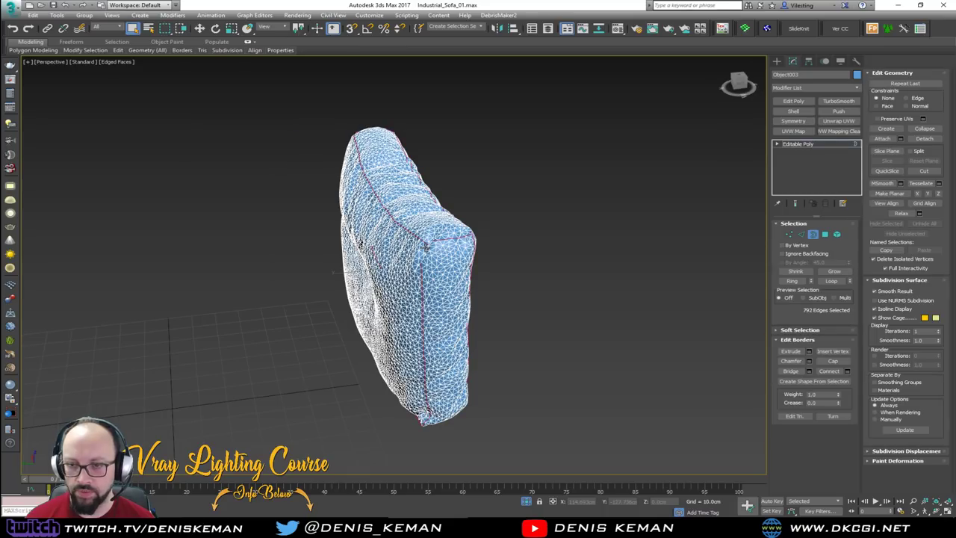
{"action": "middle_click_drag", "start_coordinate": [431, 251], "coordinate": [448, 257], "text": "alt"}
{"action": "scroll", "coordinate": [478, 254], "scroll_direction": "up", "scroll_amount": 3}
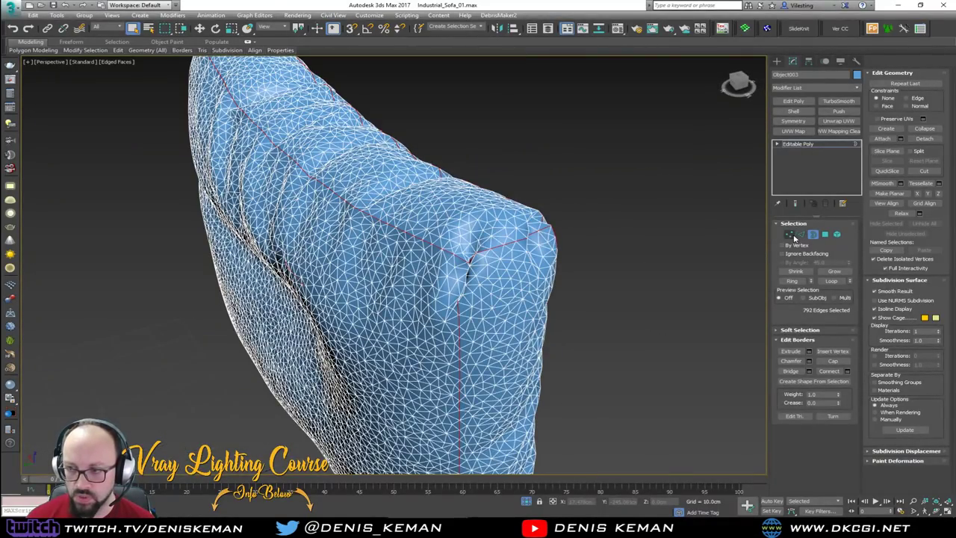
{"action": "left_click", "coordinate": [790, 235], "text": "ctrl"}
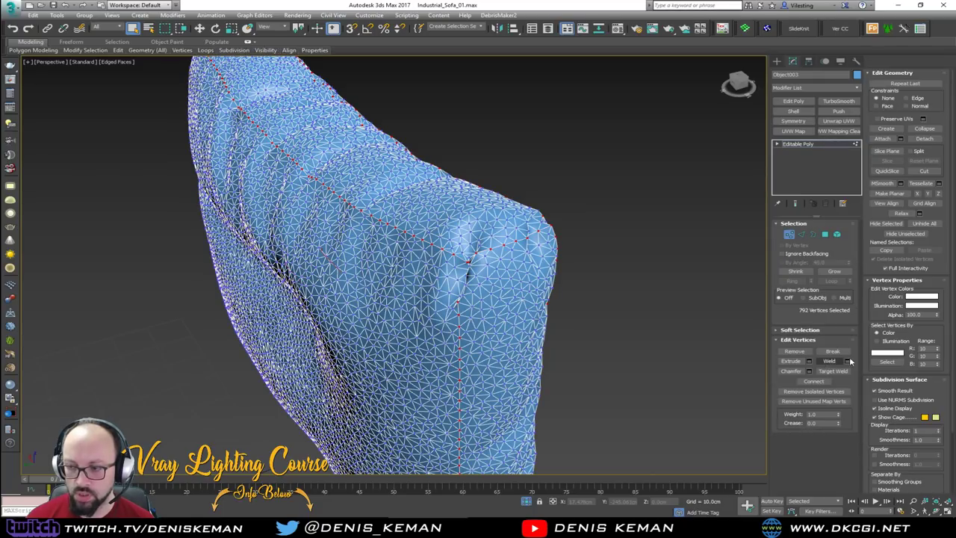
{"action": "left_click", "coordinate": [847, 361]}
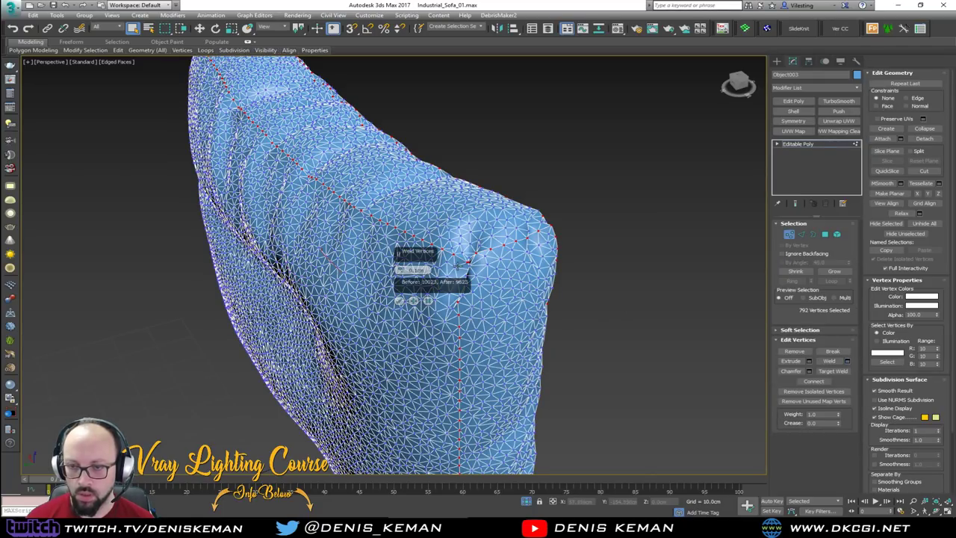
{"action": "scroll", "coordinate": [456, 269], "scroll_direction": "up", "scroll_amount": 4}
{"action": "left_click", "coordinate": [399, 301]}
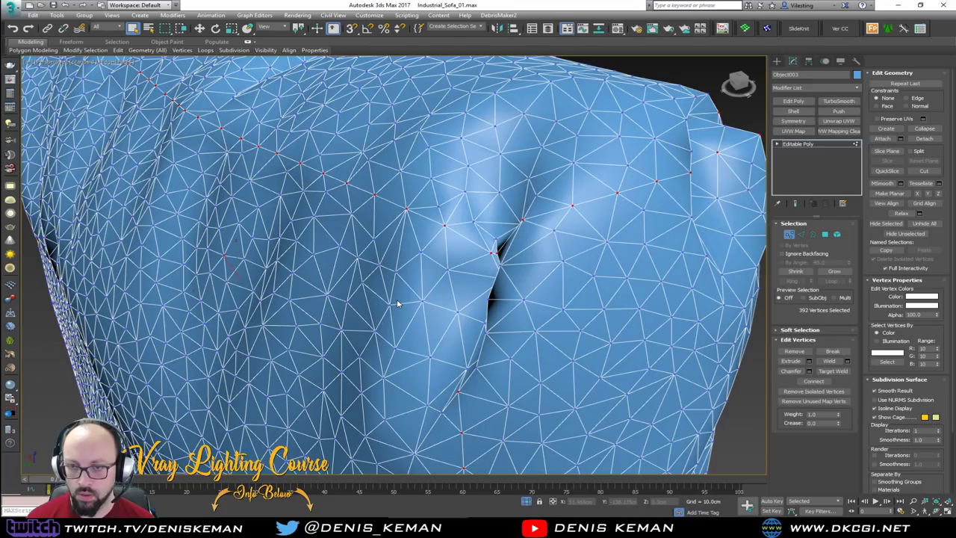
Step: Extrude the welded seam edges of the cushion with a height of -0.3 cm and a width of 0.03 cm
{"action": "key", "text": "2"}
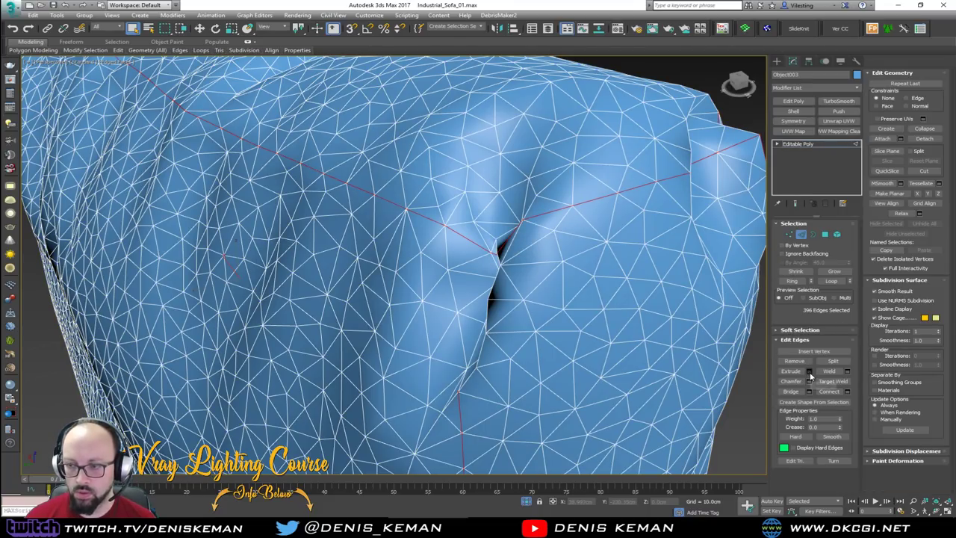
{"action": "left_click", "coordinate": [809, 371]}
{"action": "right_click", "coordinate": [402, 270]}
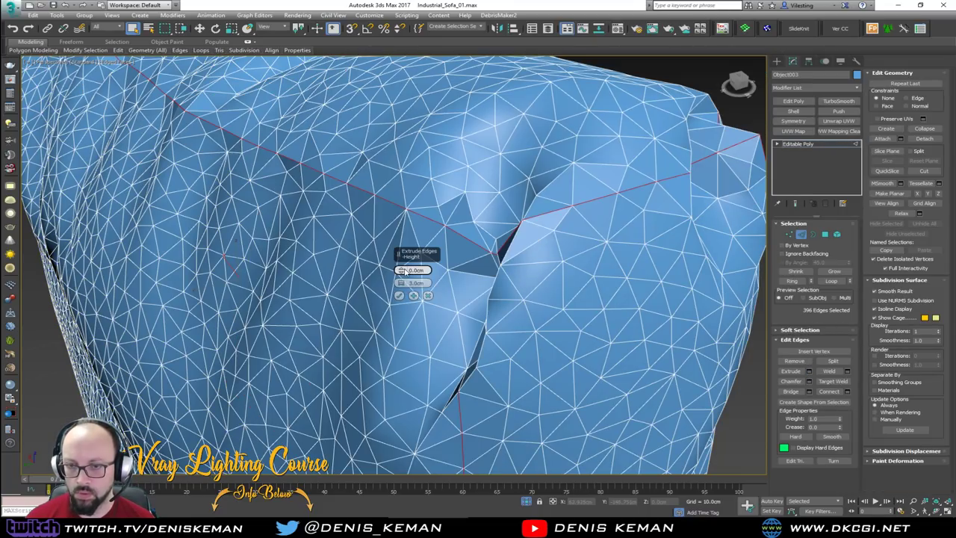
{"action": "right_click", "coordinate": [401, 283]}
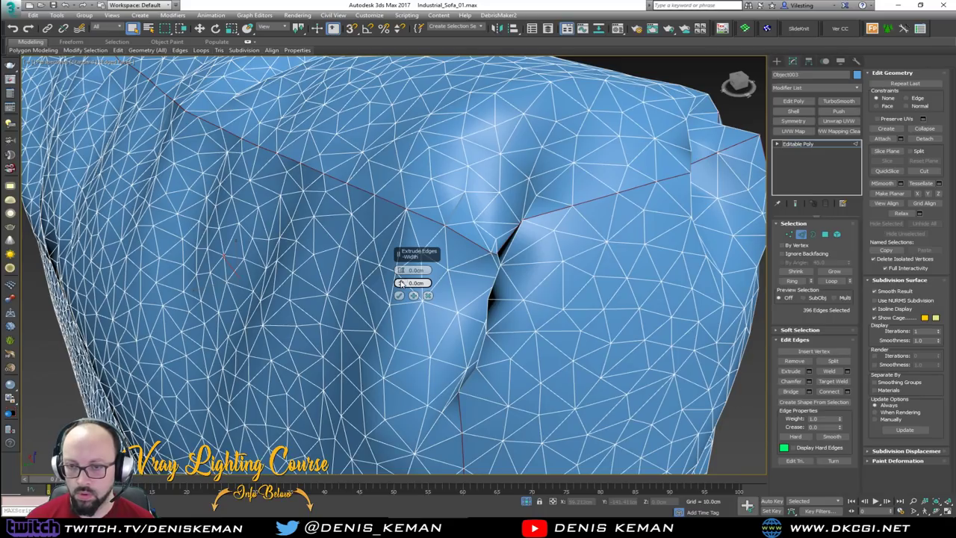
{"action": "left_click_drag", "start_coordinate": [401, 284], "coordinate": [401, 277]}
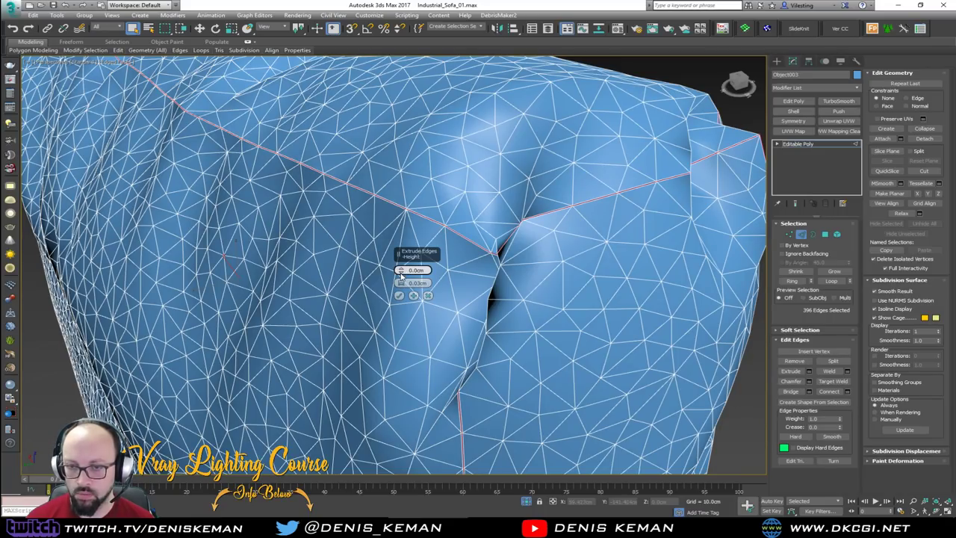
{"action": "left_click", "coordinate": [401, 274]}
{"action": "type", "text": "3"}
{"action": "key", "text": "Return"}
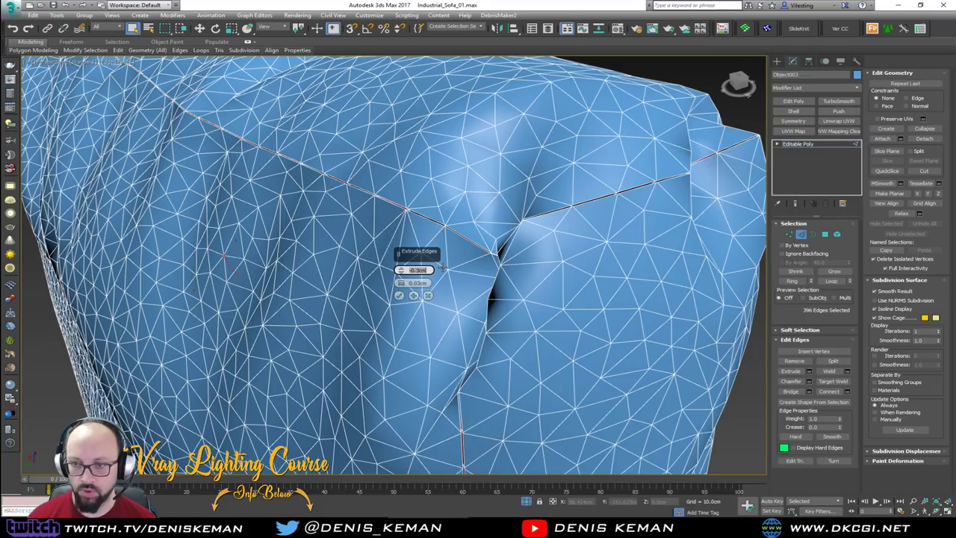
{"action": "left_click", "coordinate": [400, 295]}
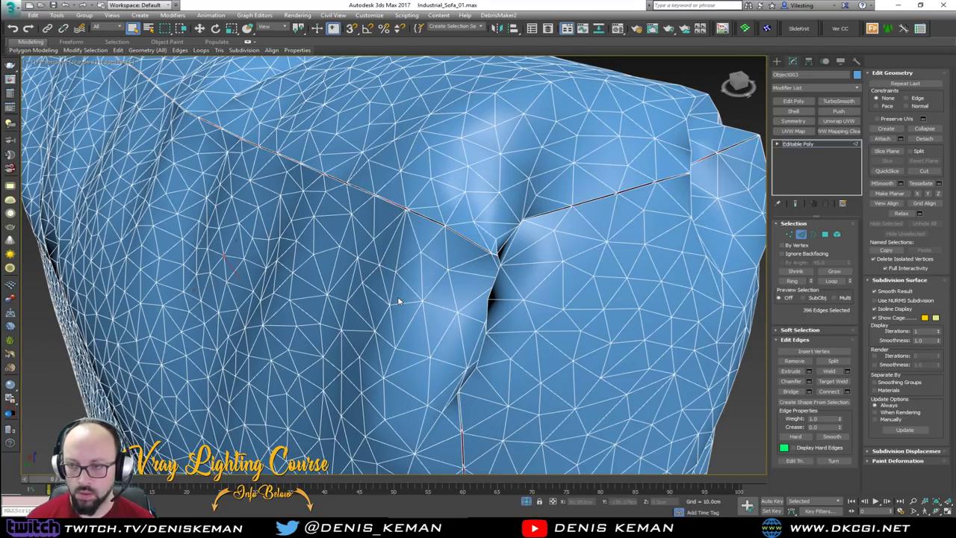
Step: Leave edge editing on the creased armrest cushion and end its isolation
{"action": "left_click", "coordinate": [802, 236]}
{"action": "scroll", "coordinate": [558, 236], "scroll_direction": "down", "scroll_amount": 4}
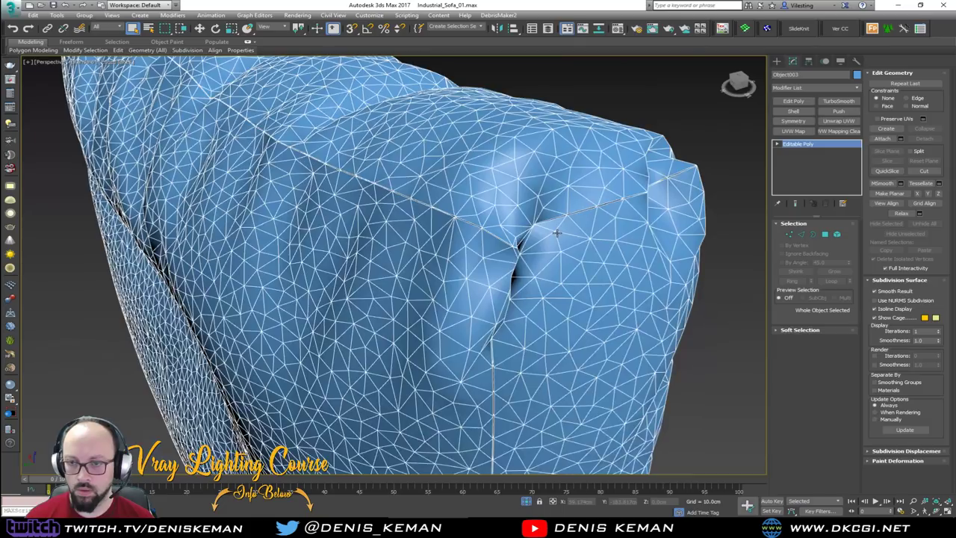
{"action": "key", "text": "F4"}
{"action": "scroll", "coordinate": [558, 233], "scroll_direction": "down", "scroll_amount": 2}
{"action": "scroll", "coordinate": [556, 233], "scroll_direction": "down", "scroll_amount": 2}
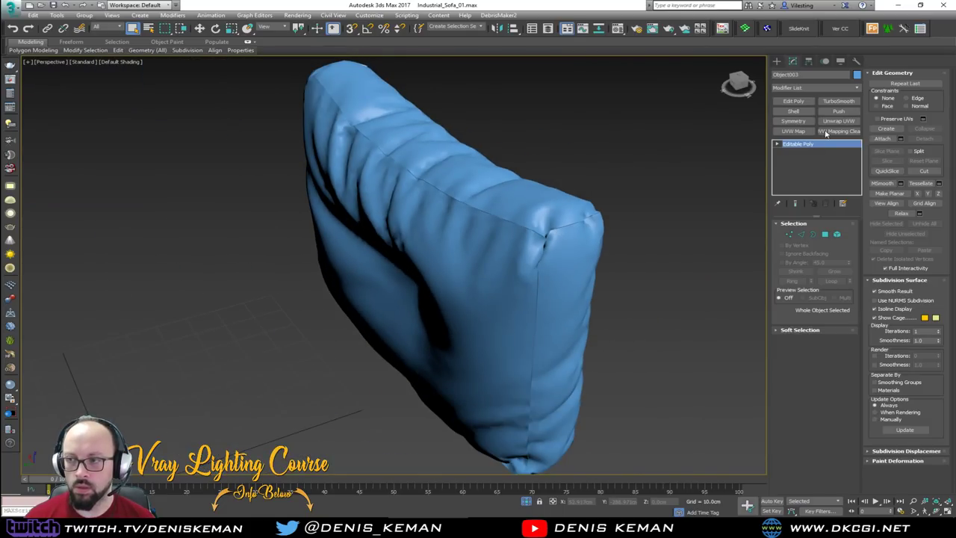
{"action": "key", "text": "F4"}
{"action": "middle_click_drag", "start_coordinate": [532, 214], "coordinate": [537, 230]}
{"action": "scroll", "coordinate": [537, 230], "scroll_direction": "down", "scroll_amount": 2}
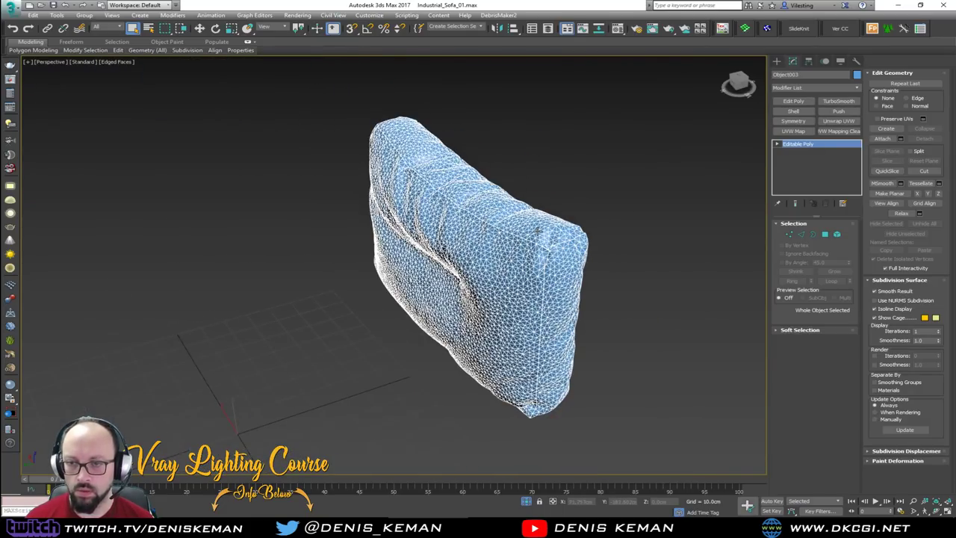
{"action": "right_click", "coordinate": [535, 230]}
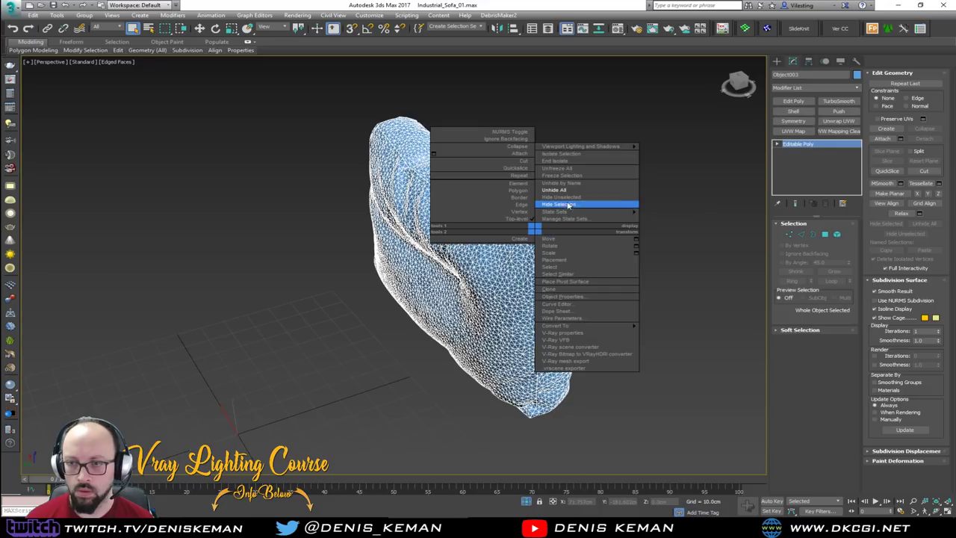
{"action": "left_click", "coordinate": [578, 162]}
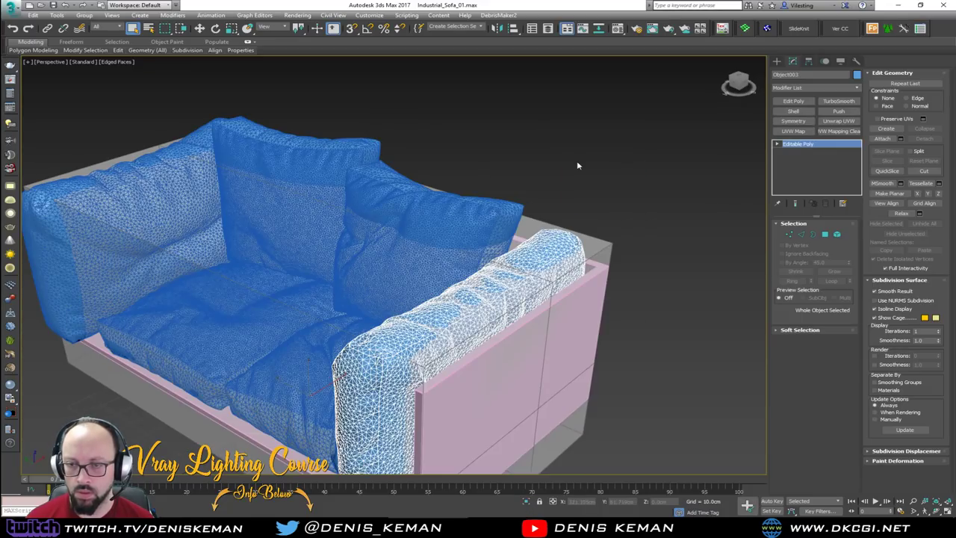
Step: Delete every object except the detached armrest cushion and save the scene as Industrial_Sofa_03.max
{"action": "key", "text": "ctrl+i"}
{"action": "key", "text": "Delete"}
{"action": "left_click", "coordinate": [512, 289]}
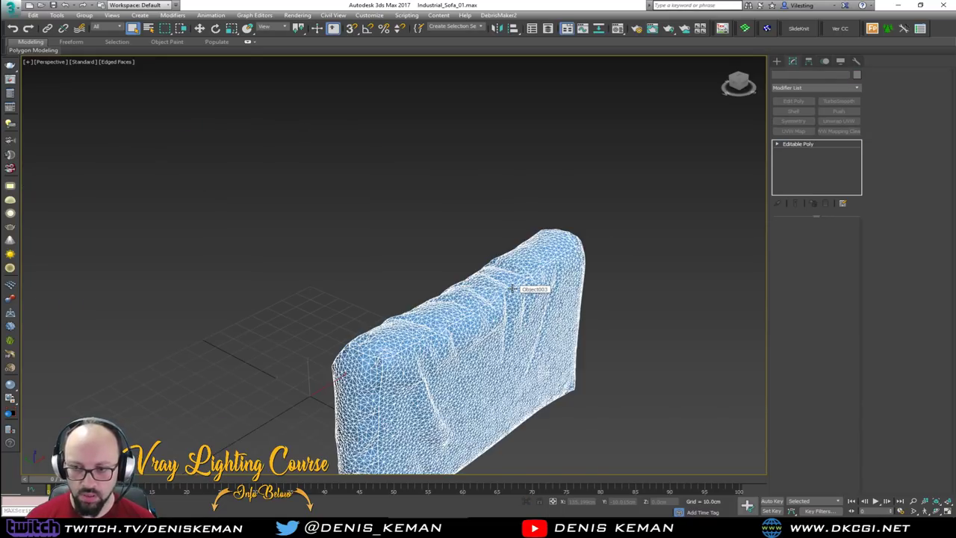
{"action": "middle_click_drag", "start_coordinate": [512, 290], "coordinate": [526, 268], "text": "alt"}
{"action": "left_click", "coordinate": [7, 8]}
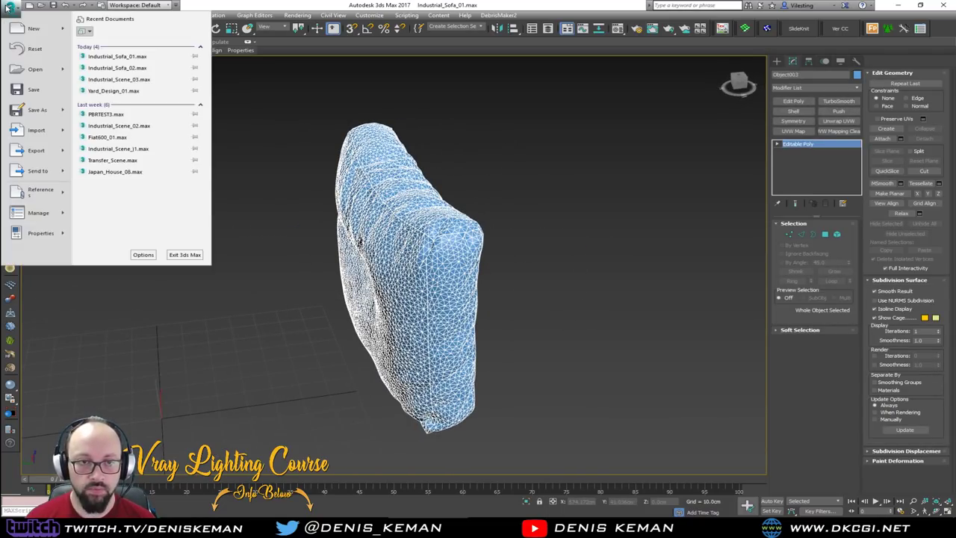
{"action": "left_click", "coordinate": [37, 117]}
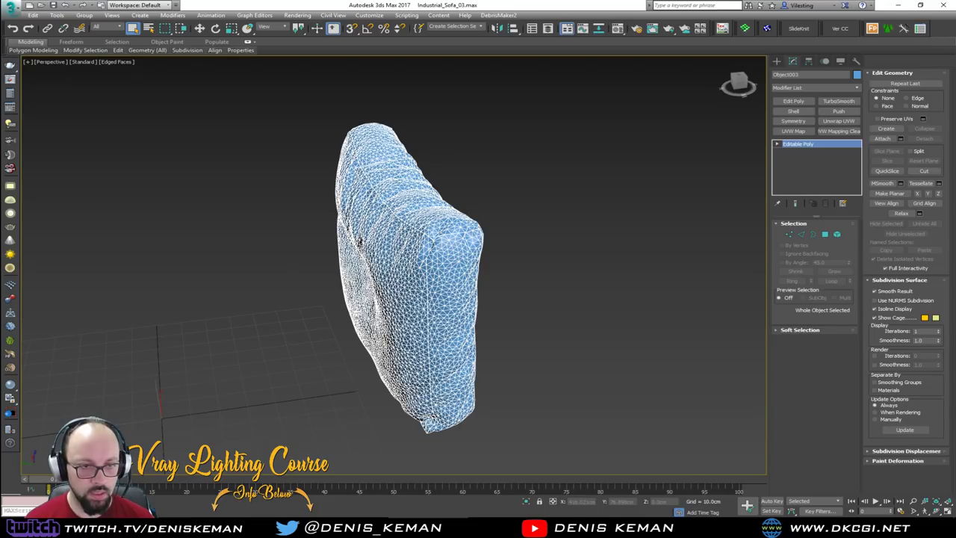
Step: Open Industrial_Sofa_02.max and merge the saved armrest cushion file into it
{"action": "left_click", "coordinate": [20, 15]}
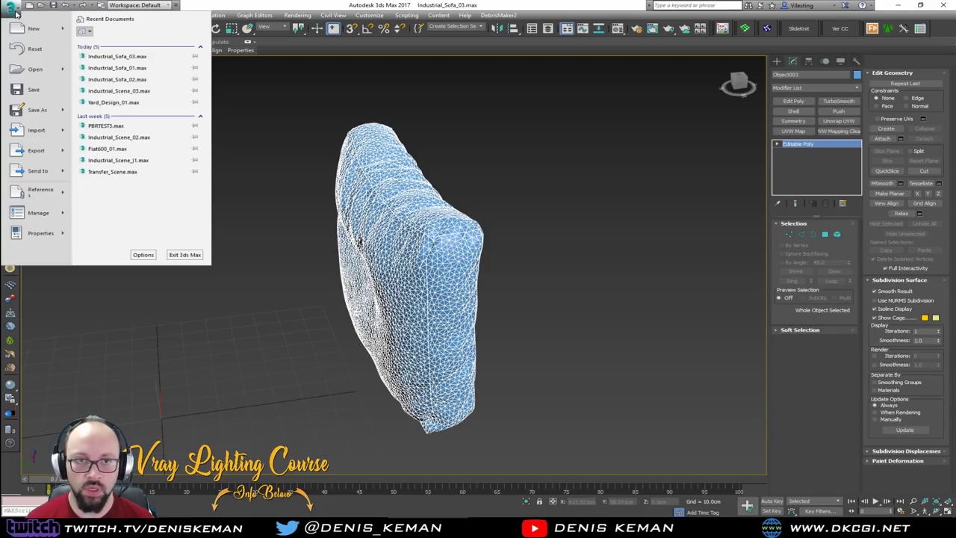
{"action": "left_click", "coordinate": [127, 80]}
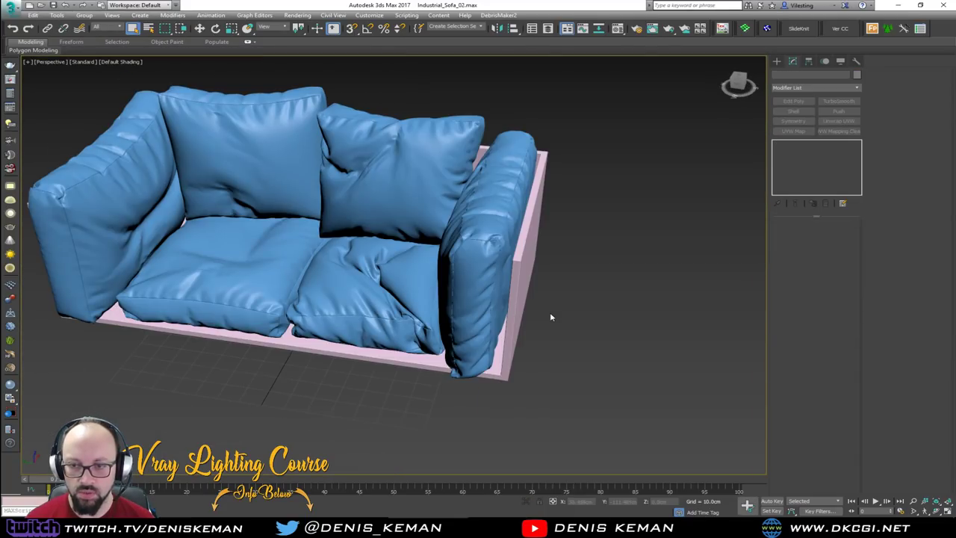
{"action": "middle_click_drag", "start_coordinate": [479, 295], "coordinate": [480, 325]}
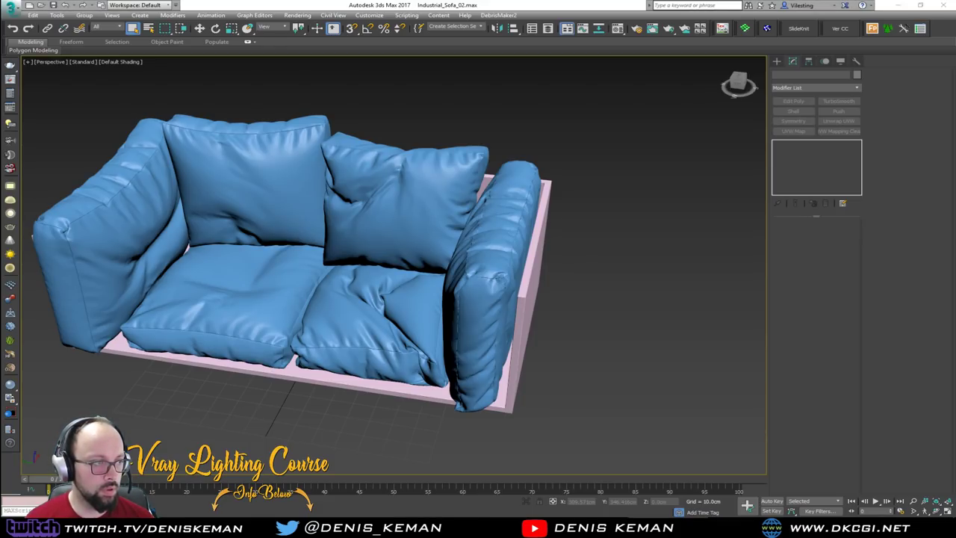
{"action": "left_click_drag", "start_coordinate": [627, 300], "coordinate": [627, 300]}
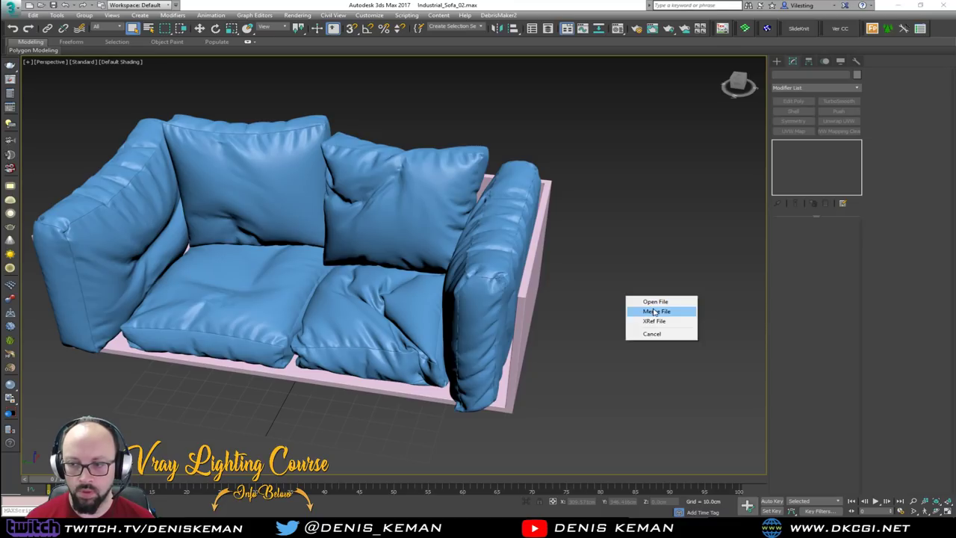
{"action": "left_click", "coordinate": [648, 310]}
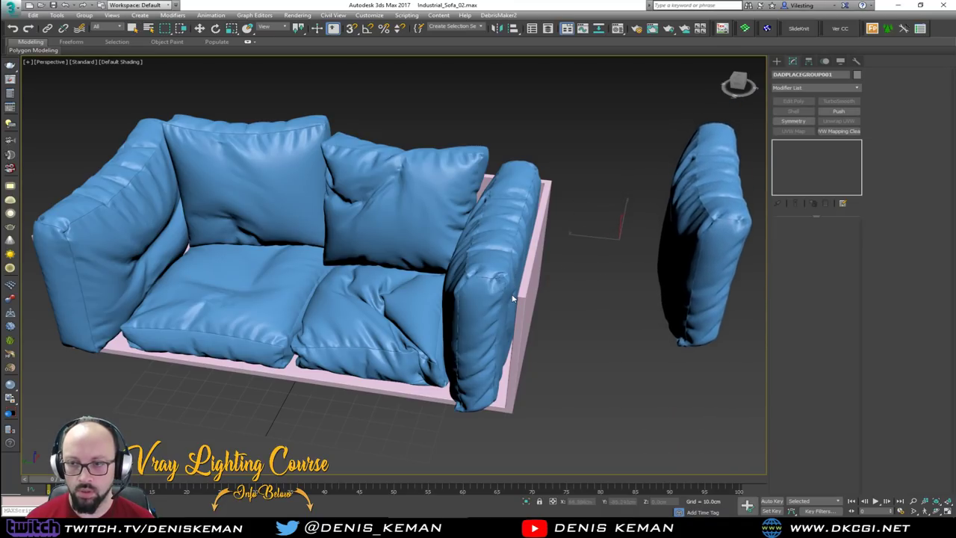
Step: Align the merged cushion to the old right armrest cushion, pivot point to pivot point, in X, Y and Z position
{"action": "left_click", "coordinate": [709, 280]}
{"action": "key", "text": "F4"}
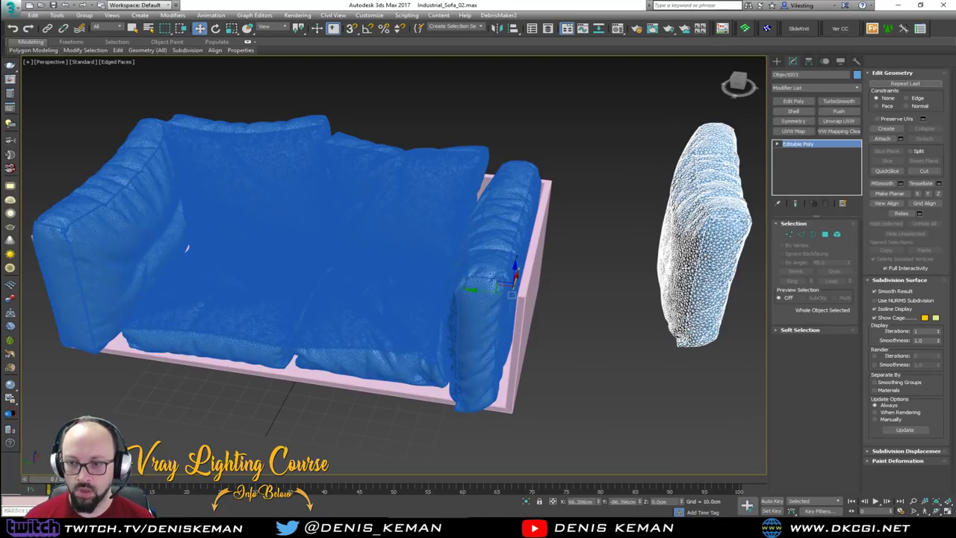
{"action": "key", "text": "alt+a"}
{"action": "left_click", "coordinate": [474, 340]}
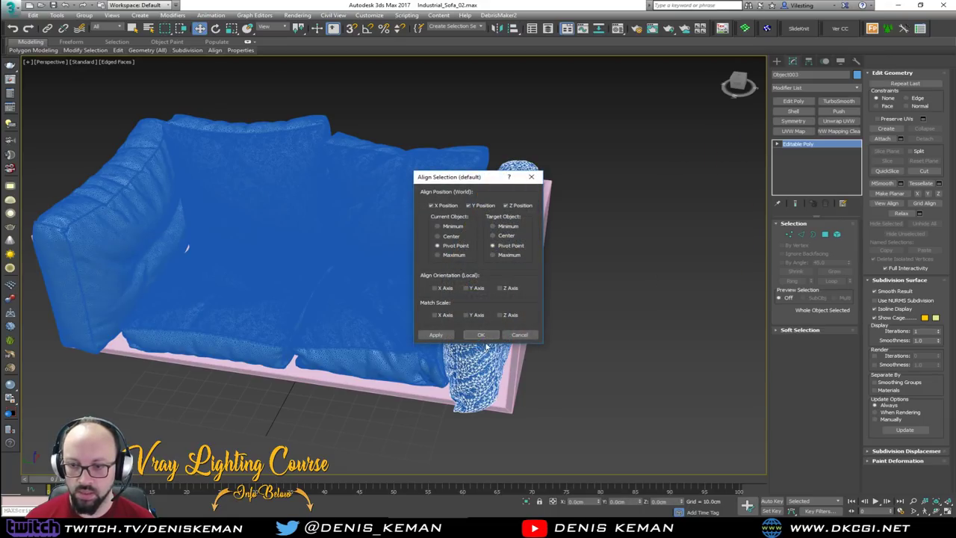
{"action": "left_click", "coordinate": [482, 335]}
{"action": "scroll", "coordinate": [470, 296], "scroll_direction": "up", "scroll_amount": 8}
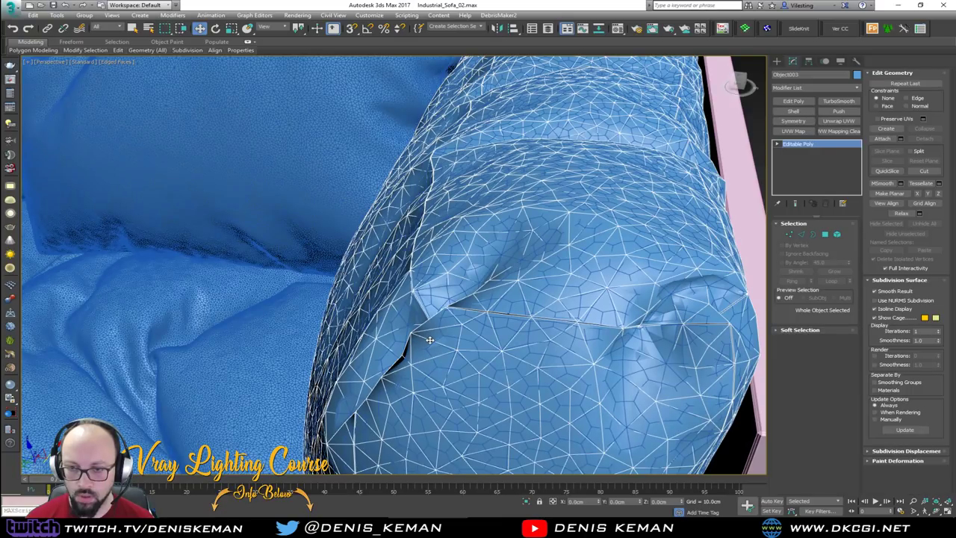
{"action": "scroll", "coordinate": [430, 340], "scroll_direction": "down", "scroll_amount": 8}
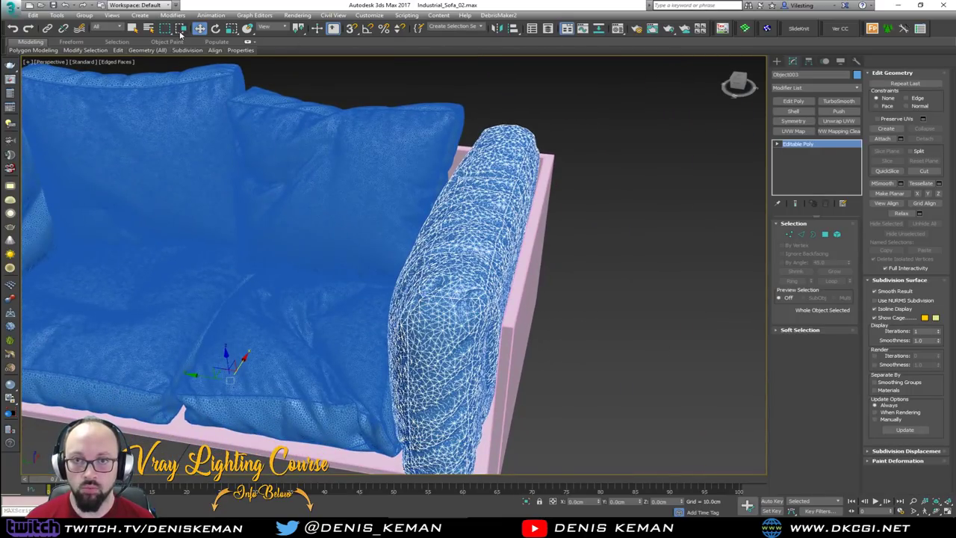
Step: Offset the new armrest cushion by -10 cm in Y and delete the old right armrest cushion
{"action": "right_click", "coordinate": [199, 28]}
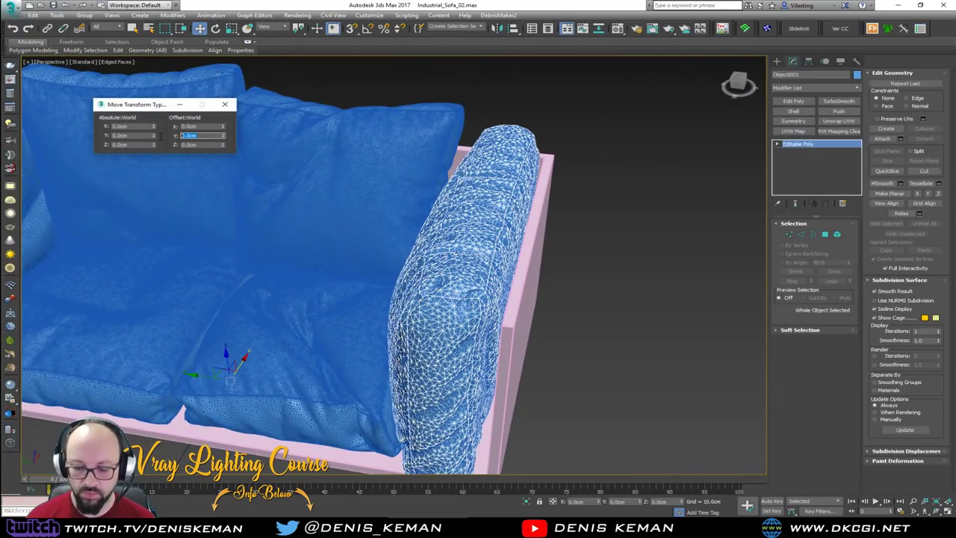
{"action": "type", "text": "-10"}
{"action": "key", "text": "Return"}
{"action": "left_click", "coordinate": [418, 288]}
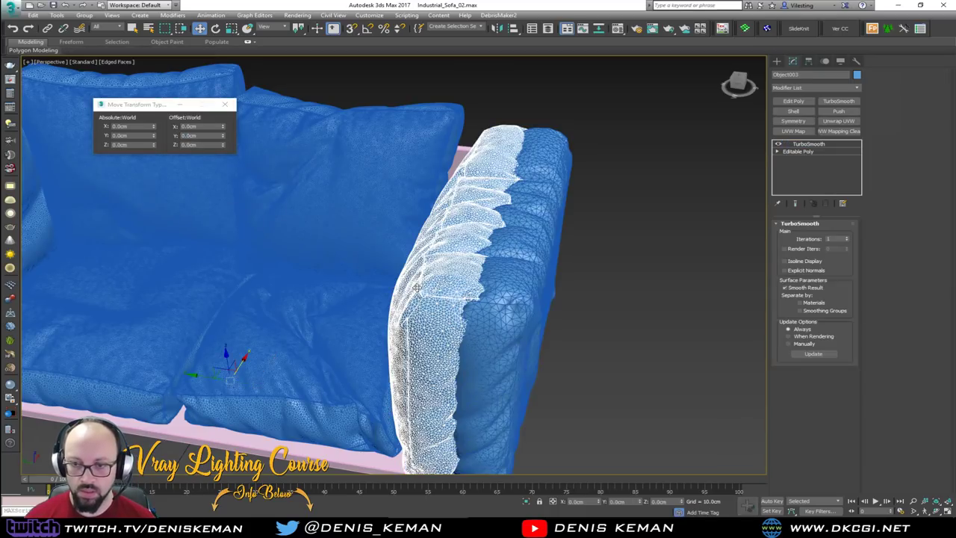
{"action": "key", "text": "Delete"}
Step: Offset the new armrest cushion by 10 cm in Y, then close the transform entry and deselect it
{"action": "left_click", "coordinate": [463, 288]}
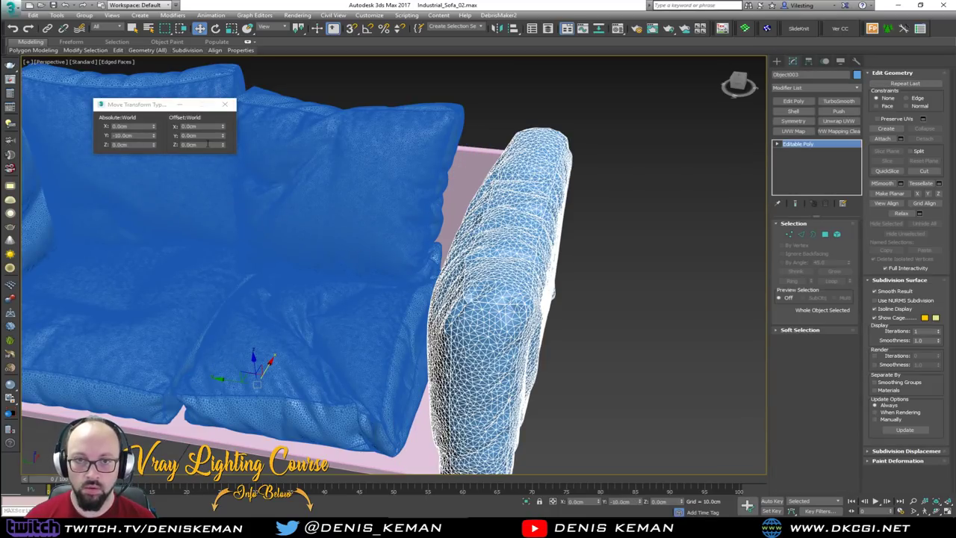
{"action": "type", "text": "10"}
{"action": "key", "text": "Return"}
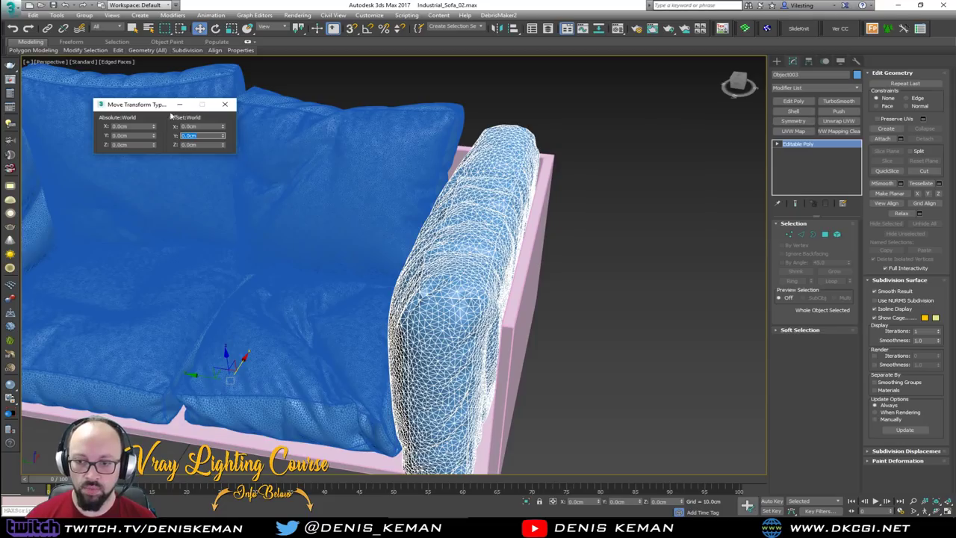
{"action": "left_click", "coordinate": [224, 104]}
{"action": "left_click", "coordinate": [604, 281]}
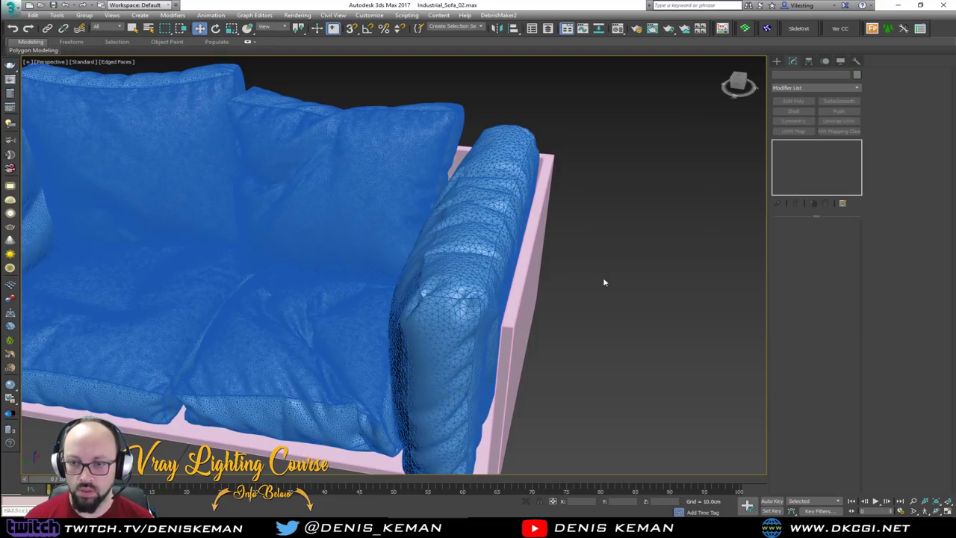
Step: Apply TurboSmooth to the new right armrest cushion and view the sofa shaded without edges
{"action": "key", "text": "F4"}
{"action": "middle_click_drag", "start_coordinate": [346, 258], "coordinate": [511, 264]}
{"action": "scroll", "coordinate": [422, 284], "scroll_direction": "down", "scroll_amount": 2}
{"action": "scroll", "coordinate": [511, 263], "scroll_direction": "up", "scroll_amount": 6}
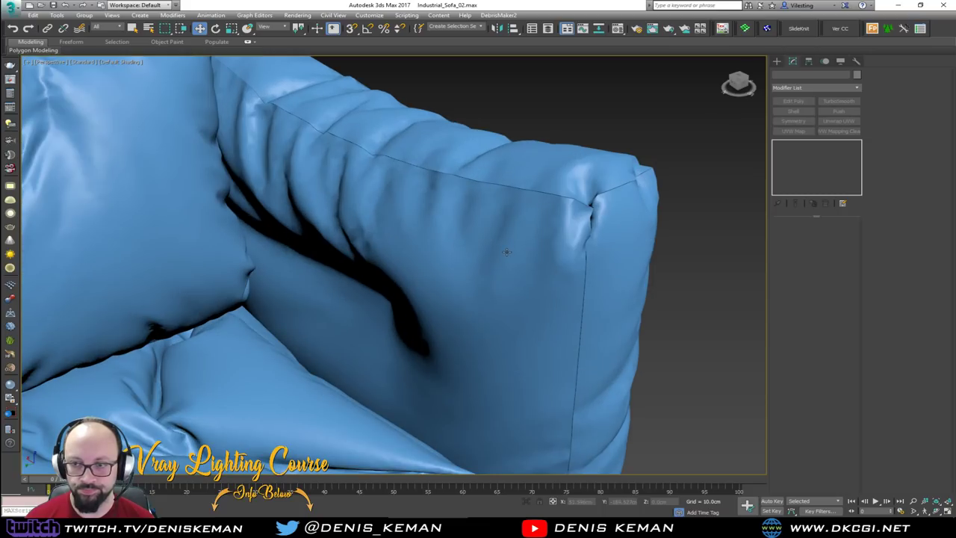
{"action": "left_click", "coordinate": [506, 252]}
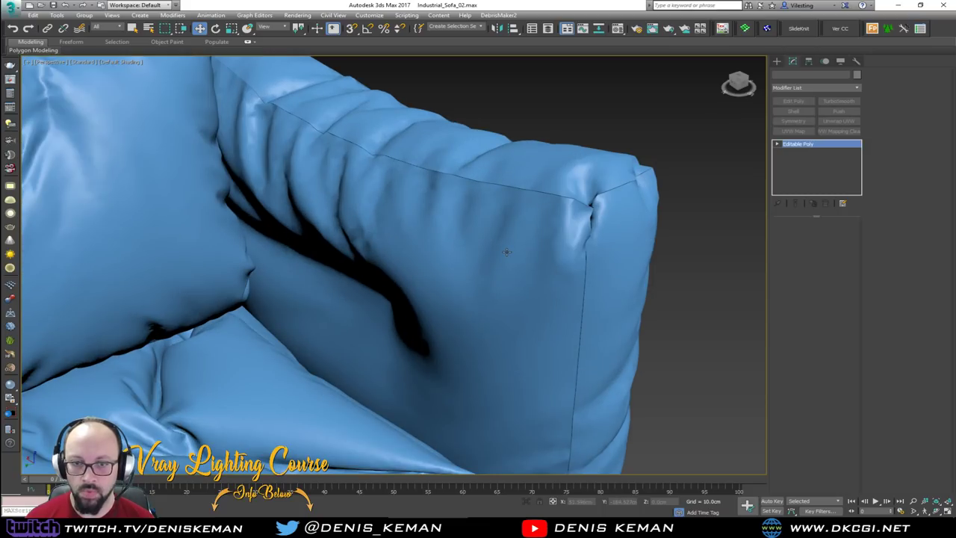
{"action": "key", "text": "F4"}
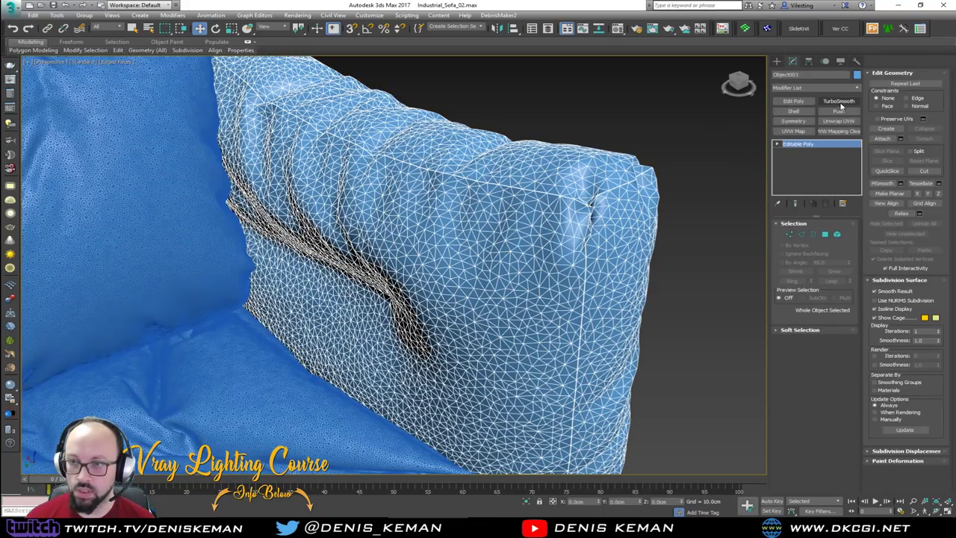
{"action": "left_click", "coordinate": [702, 112]}
{"action": "key", "text": "F4"}
{"action": "middle_click_drag", "start_coordinate": [678, 111], "coordinate": [290, 228], "text": "alt"}
Step: Select the right back cushion's vertices along the side facing the gap and pull them toward the left back cushion with Soft Selection
{"action": "left_click", "coordinate": [337, 245]}
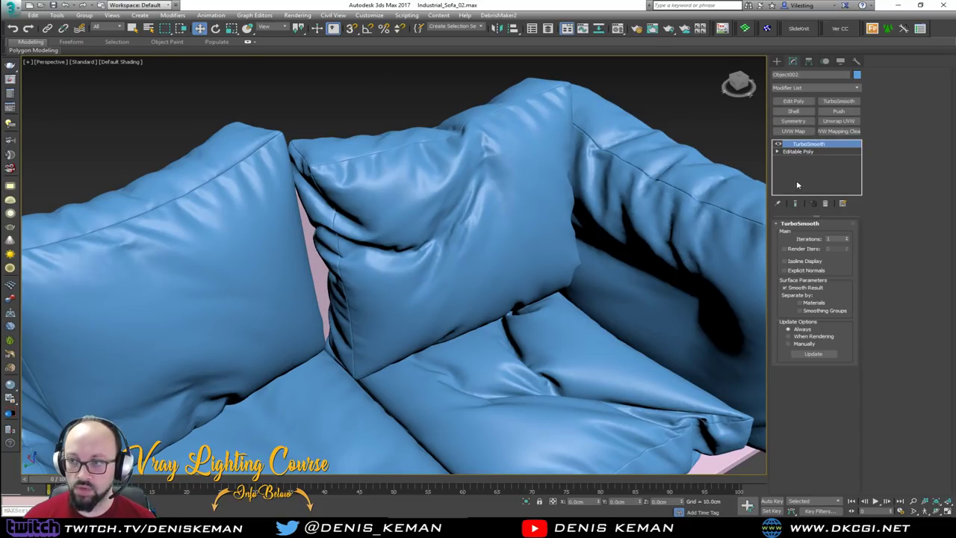
{"action": "left_click", "coordinate": [797, 150]}
{"action": "key", "text": "1"}
{"action": "key", "text": "ctrl+a"}
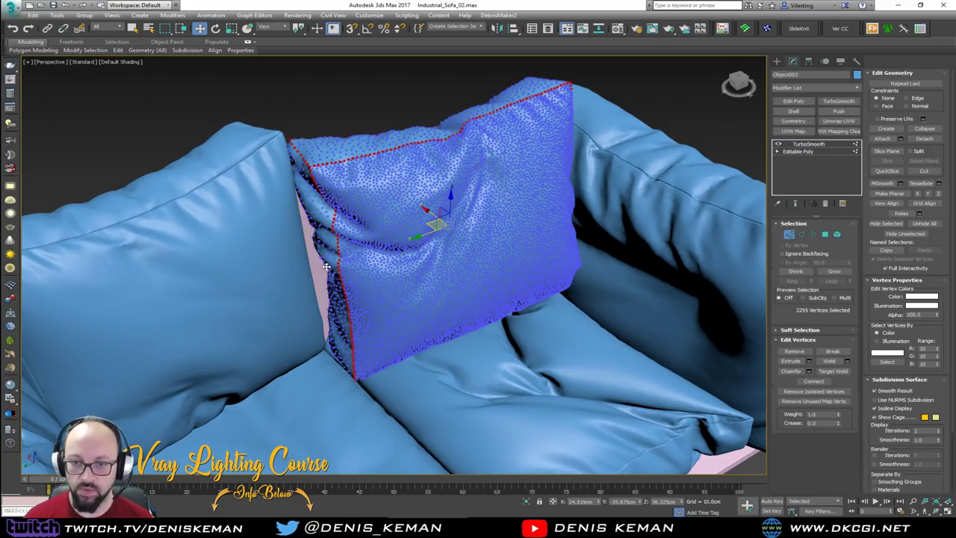
{"action": "key", "text": "F4"}
{"action": "middle_click_drag", "start_coordinate": [327, 265], "coordinate": [294, 245], "text": "alt"}
{"action": "left_click_drag", "start_coordinate": [324, 296], "coordinate": [329, 299]}
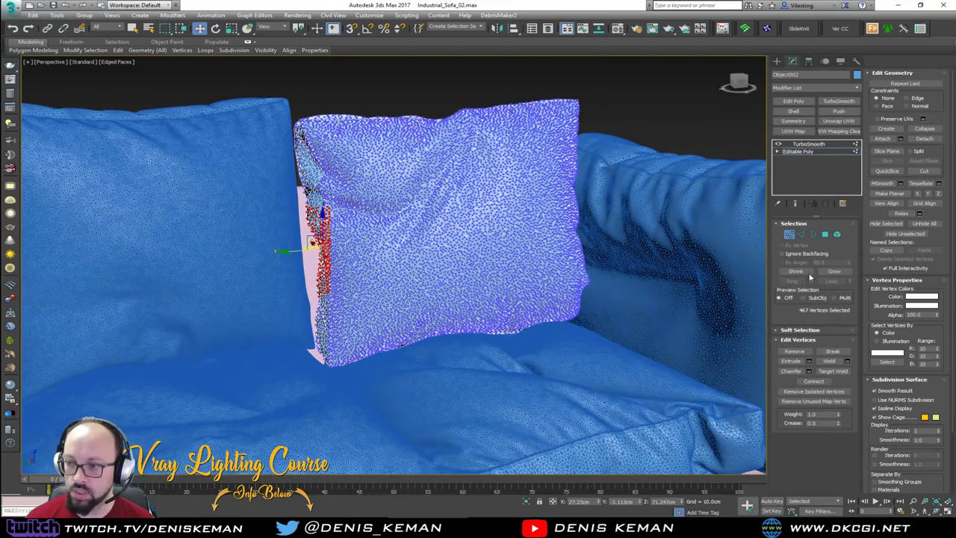
{"action": "left_click", "coordinate": [800, 329]}
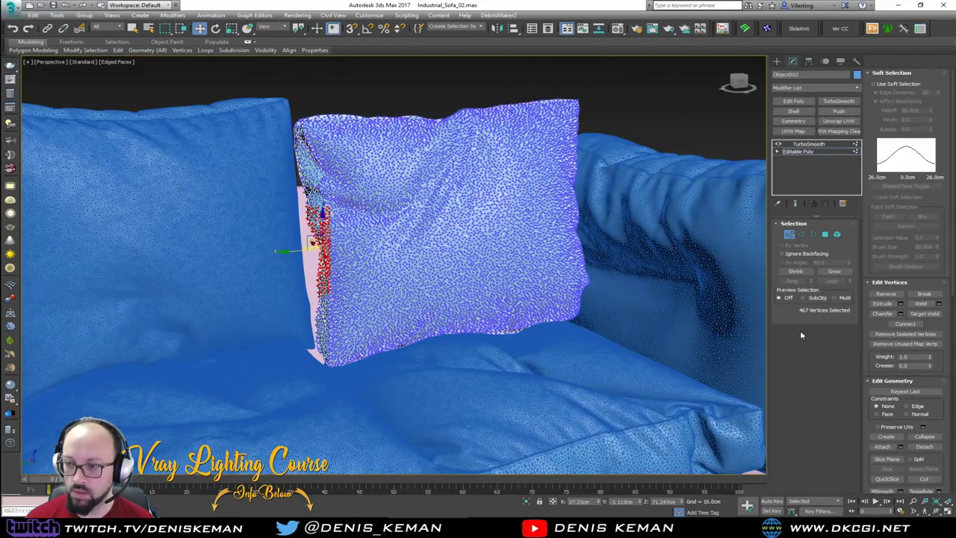
{"action": "left_click", "coordinate": [888, 87]}
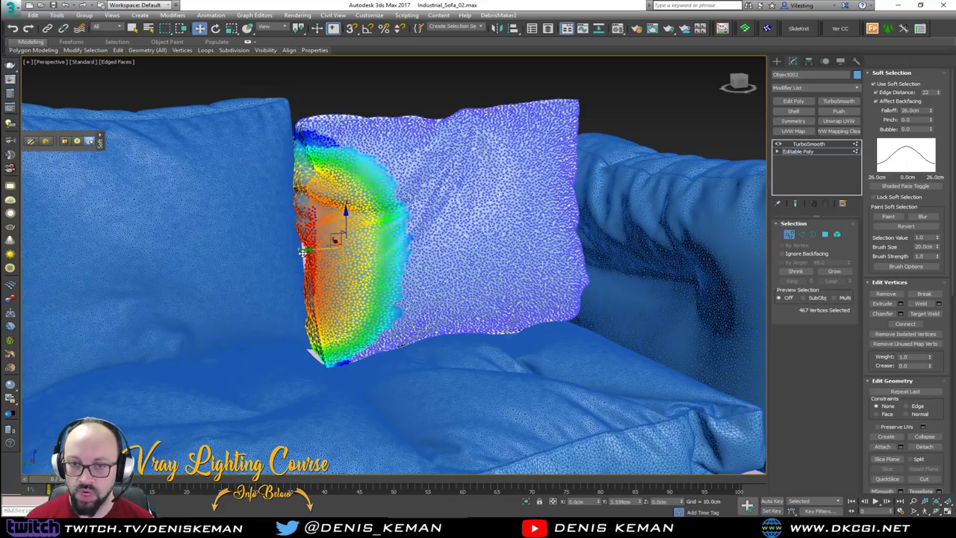
Step: Adjust the upper and lower parts of the back cushion's inner side using soft-selected single vertices, then leave vertex editing
{"action": "left_click", "coordinate": [298, 187]}
{"action": "left_click_drag", "start_coordinate": [299, 185], "coordinate": [301, 182]}
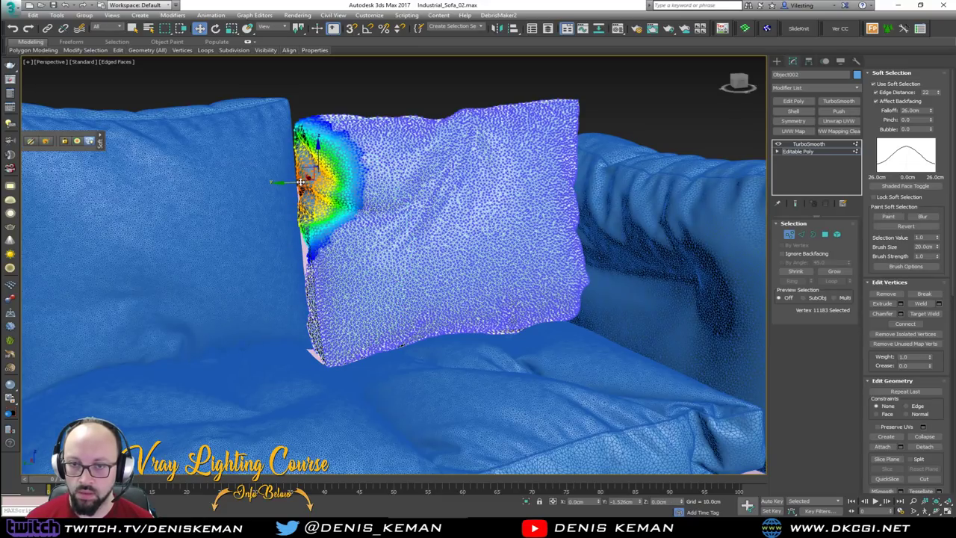
{"action": "middle_click_drag", "start_coordinate": [357, 166], "coordinate": [470, 71], "text": "alt"}
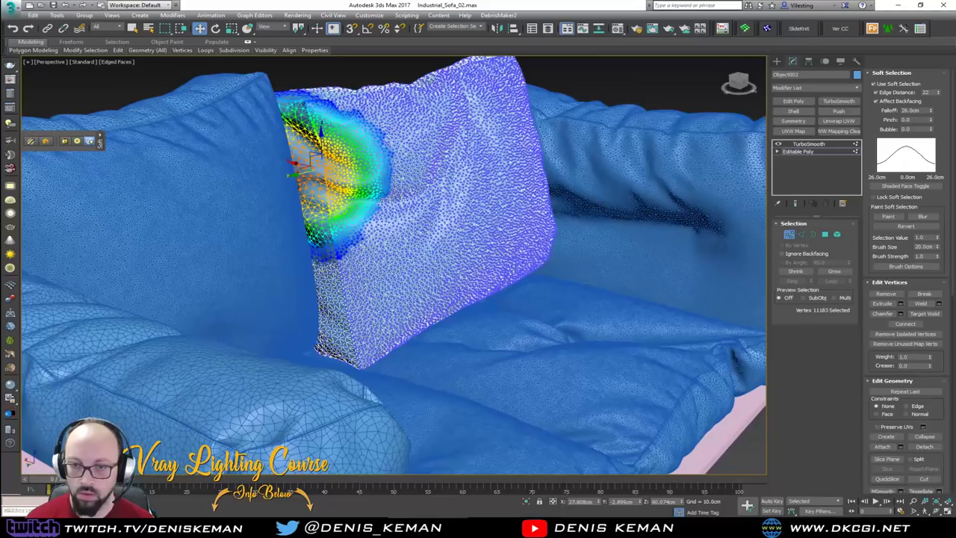
{"action": "left_click", "coordinate": [319, 265]}
{"action": "middle_click_drag", "start_coordinate": [318, 265], "coordinate": [305, 284], "text": "alt"}
{"action": "left_click_drag", "start_coordinate": [313, 267], "coordinate": [306, 248]}
{"action": "left_click", "coordinate": [315, 242]}
{"action": "left_click", "coordinate": [788, 235]}
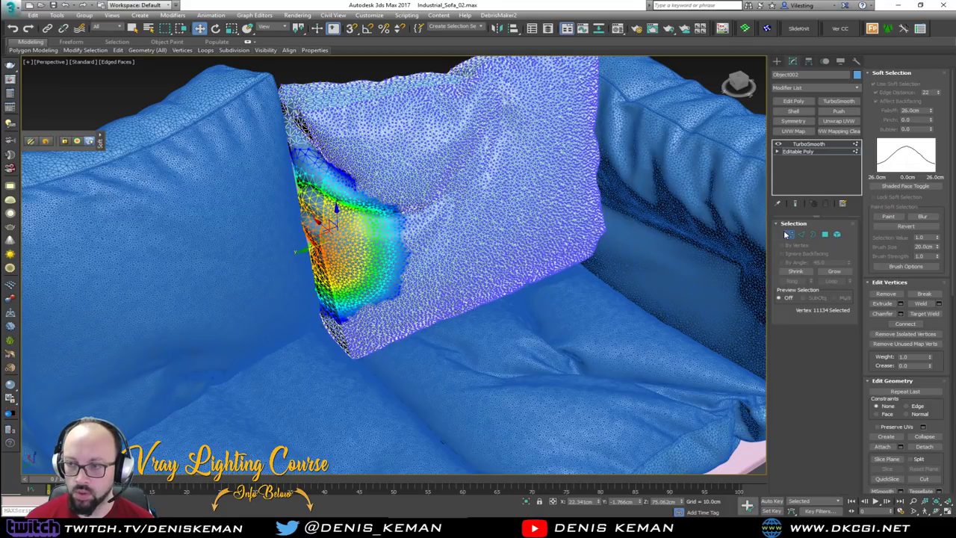
Step: Select both seat cushions and move them about 4.8 cm in negative X, toward the sofa's front
{"action": "scroll", "coordinate": [537, 305], "scroll_direction": "down", "scroll_amount": 5}
{"action": "left_click", "coordinate": [517, 339]}
{"action": "left_click", "coordinate": [516, 340], "text": "ctrl"}
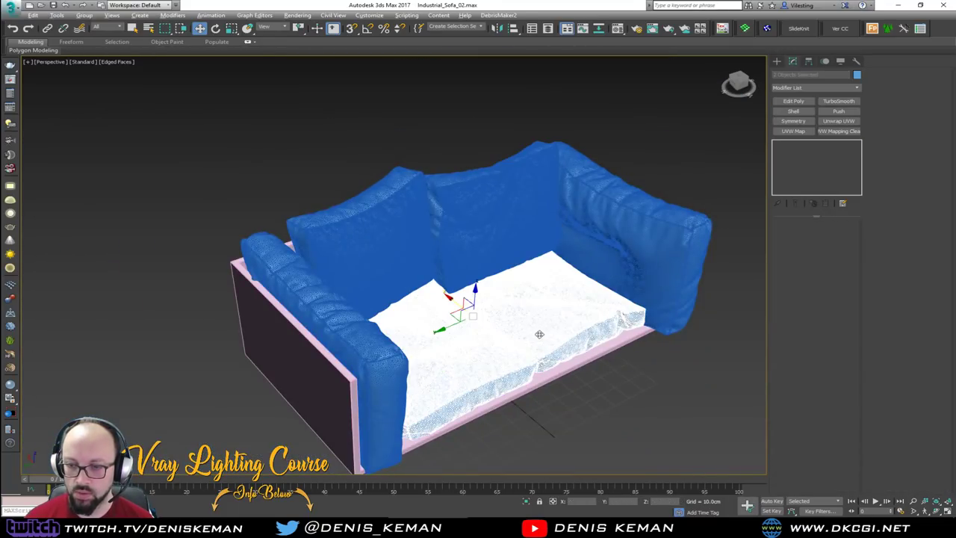
{"action": "middle_click_drag", "start_coordinate": [537, 334], "coordinate": [520, 360], "text": "alt"}
{"action": "left_click_drag", "start_coordinate": [464, 292], "coordinate": [464, 297]}
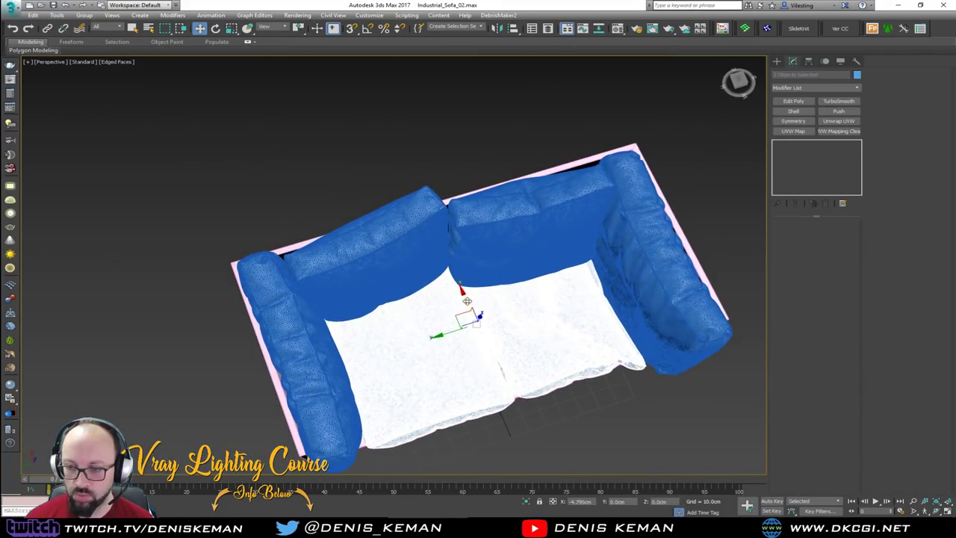
Step: Deselect the seat cushions, show the sofa without edges, and open the right back cushion's Editable Poly level for vertex editing
{"action": "left_click", "coordinate": [708, 240]}
{"action": "key", "text": "F4"}
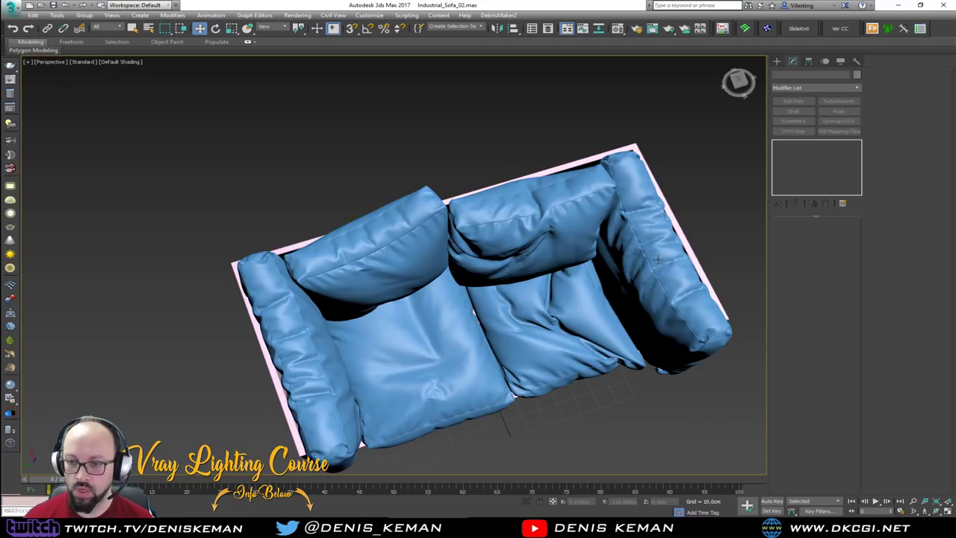
{"action": "mouse_move", "coordinate": [651, 300]}
{"action": "middle_mouse_down", "text": "alt"}
{"action": "mouse_move", "coordinate": [620, 247]}
{"action": "mouse_move", "coordinate": [642, 238]}
{"action": "mouse_move", "coordinate": [622, 250]}
{"action": "middle_mouse_up", "text": "alt"}
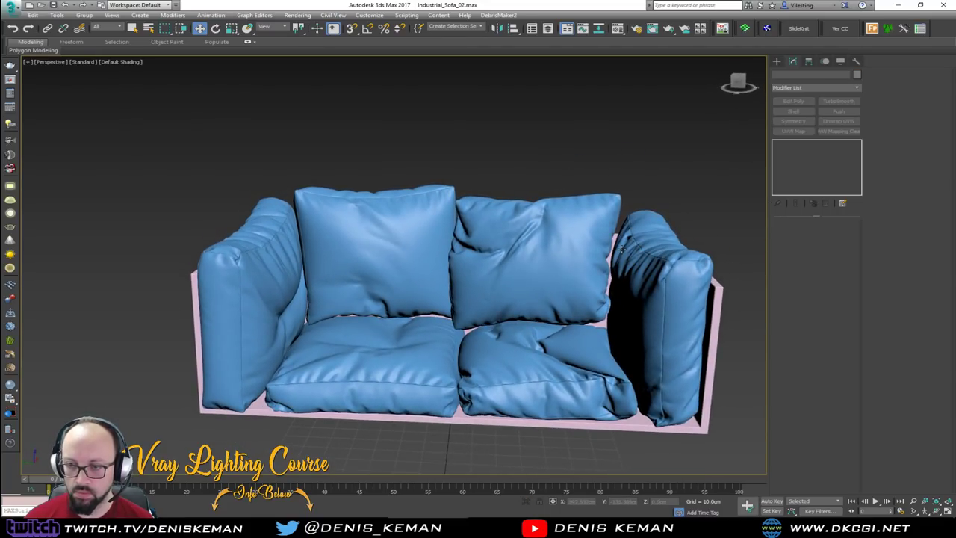
{"action": "left_click", "coordinate": [567, 260]}
{"action": "middle_click_drag", "start_coordinate": [567, 260], "coordinate": [500, 262], "text": "alt"}
{"action": "left_click", "coordinate": [813, 153]}
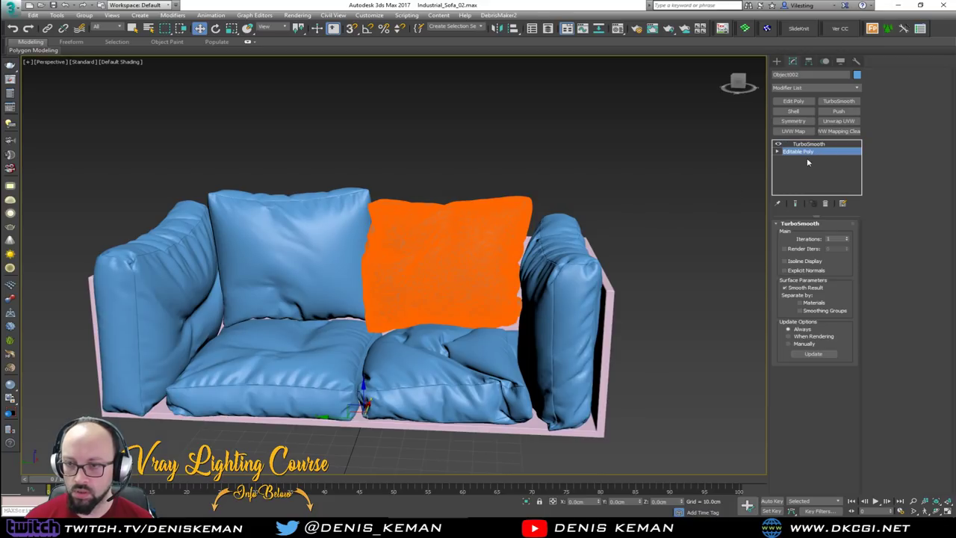
{"action": "scroll", "coordinate": [521, 251], "scroll_direction": "up", "scroll_amount": 5}
{"action": "key", "text": "1"}
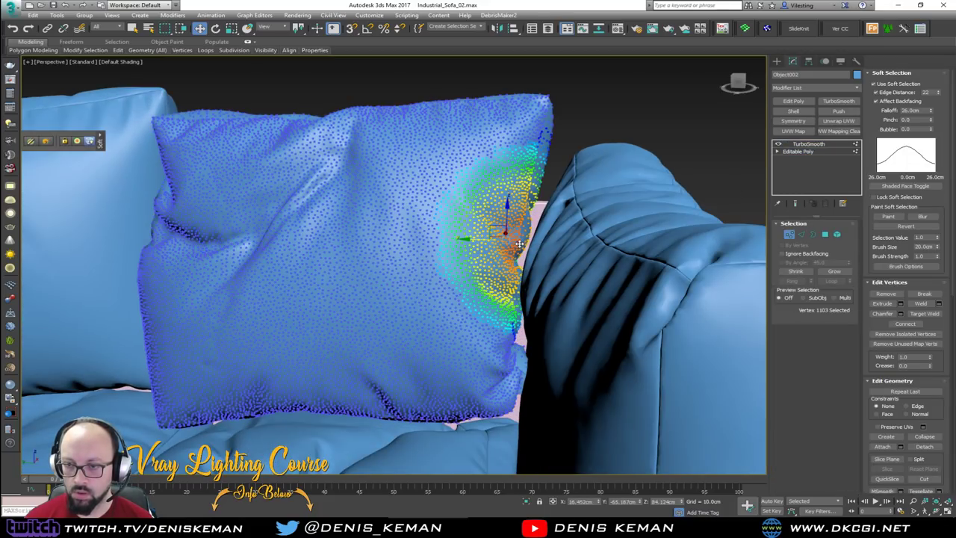
Step: Show edged faces and shift the soft-selected vertices midway up the back cushion's side facing the right armrest along the Y axis
{"action": "key", "text": "F4"}
{"action": "mouse_move", "coordinate": [532, 260]}
{"action": "middle_mouse_down", "text": "alt"}
{"action": "mouse_move", "coordinate": [516, 279]}
{"action": "mouse_move", "coordinate": [508, 220]}
{"action": "mouse_move", "coordinate": [543, 248]}
{"action": "middle_mouse_up", "text": "alt"}
{"action": "left_click_drag", "start_coordinate": [515, 286], "coordinate": [515, 286]}
{"action": "mouse_move", "coordinate": [516, 286]}
{"action": "middle_mouse_down", "text": "alt"}
{"action": "mouse_move", "coordinate": [518, 311]}
{"action": "mouse_move", "coordinate": [533, 290]}
{"action": "middle_mouse_up", "text": "alt"}
{"action": "left_click_drag", "start_coordinate": [472, 252], "coordinate": [477, 252]}
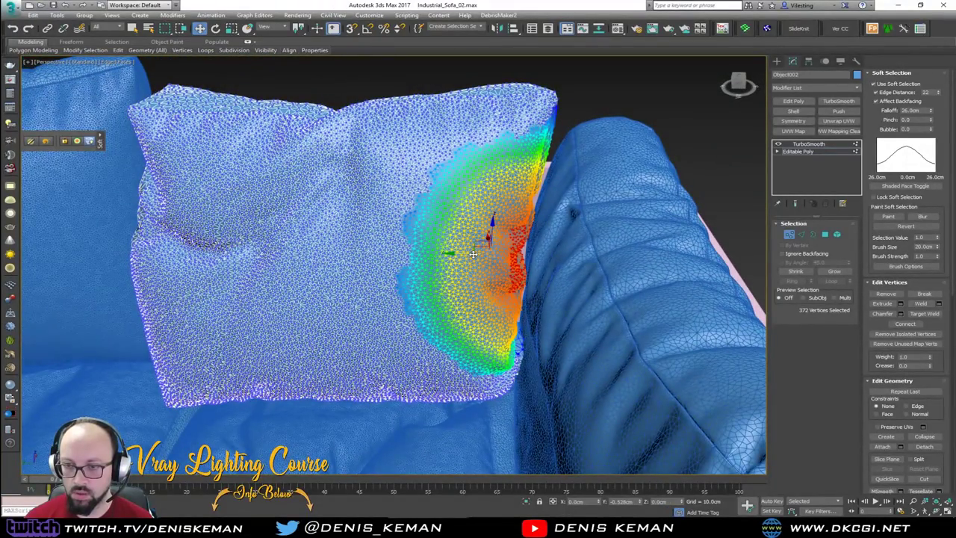
Step: Select the vertices at the back cushion's upper outer corner and pull them about 4.5 cm in negative Y, over the right armrest
{"action": "left_click_drag", "start_coordinate": [573, 158], "coordinate": [538, 175]}
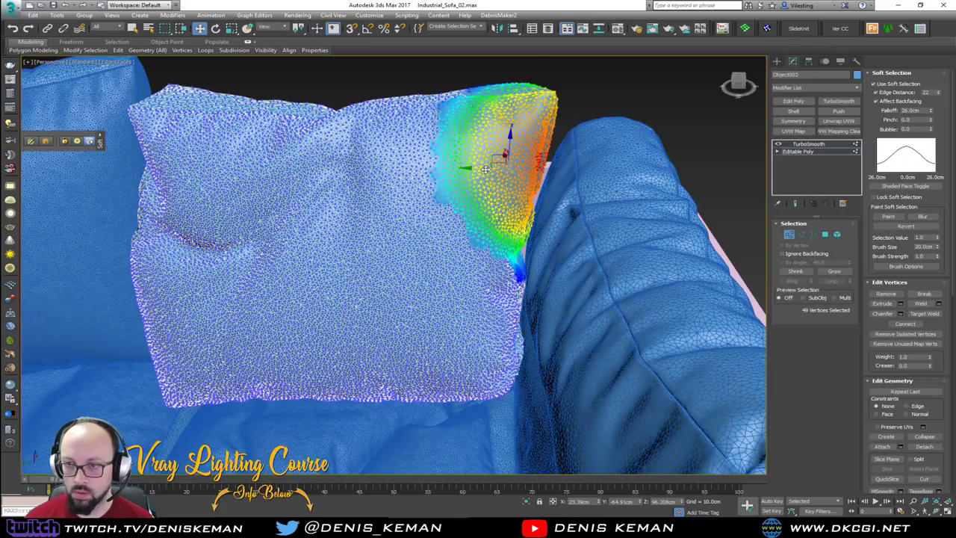
{"action": "left_click_drag", "start_coordinate": [597, 90], "coordinate": [544, 124]}
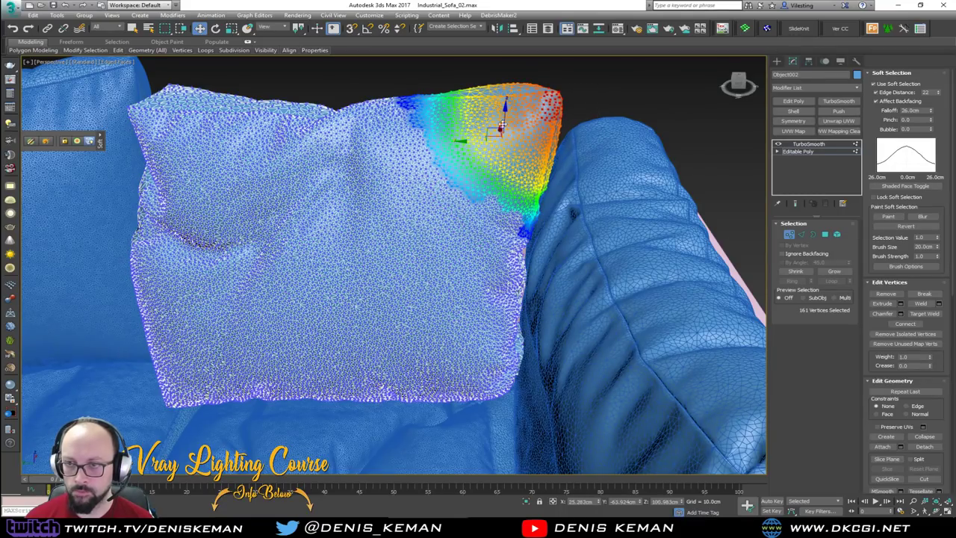
{"action": "left_click_drag", "start_coordinate": [471, 140], "coordinate": [496, 140]}
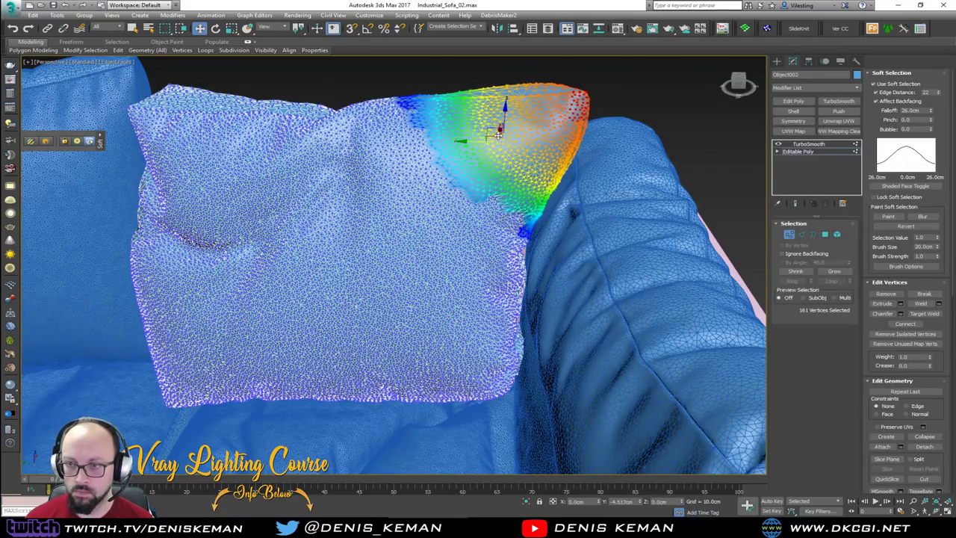
Step: Adjust the back cushion's lower outer corner beside the right armrest using soft-selected vertices, and leave vertex editing
{"action": "middle_click_drag", "start_coordinate": [549, 181], "coordinate": [499, 157]}
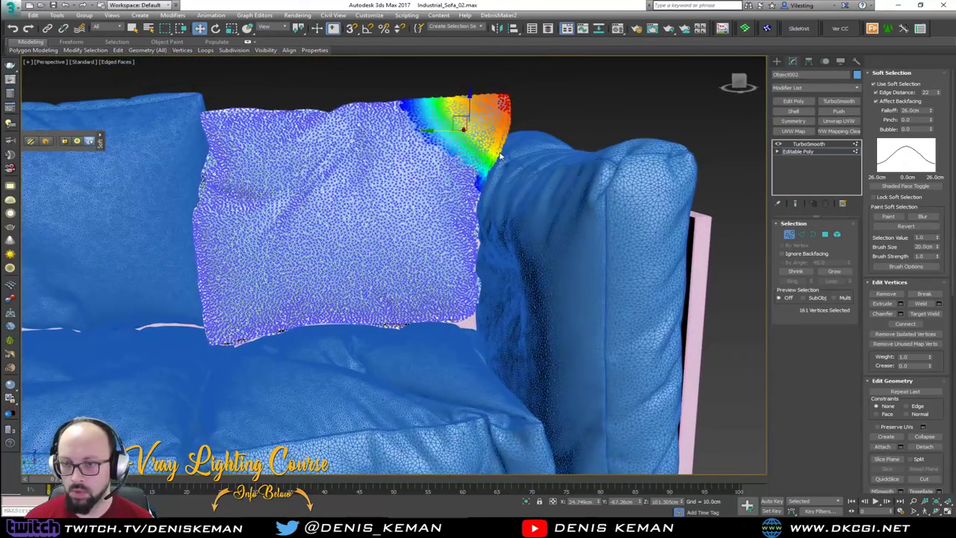
{"action": "left_click", "coordinate": [464, 309]}
{"action": "middle_click_drag", "start_coordinate": [470, 323], "coordinate": [474, 323], "text": "alt"}
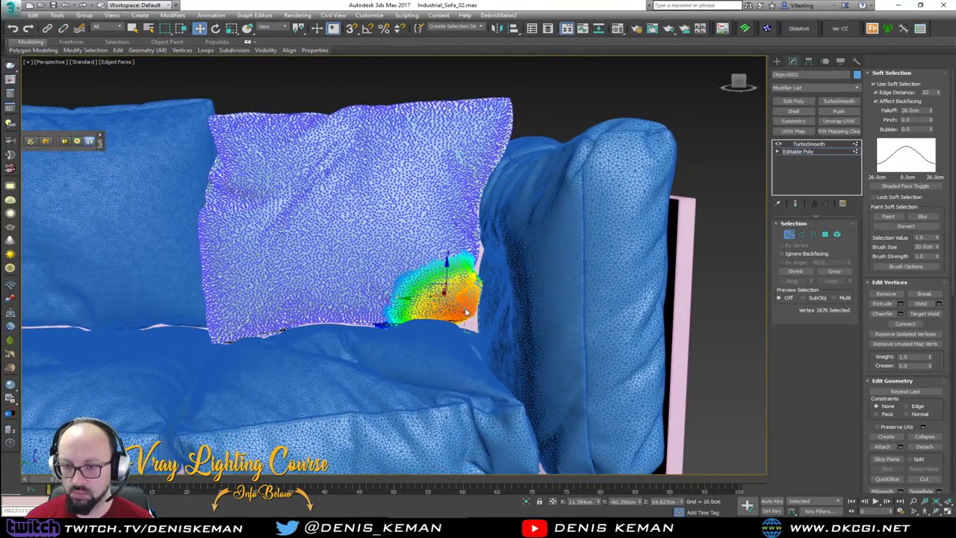
{"action": "left_click_drag", "start_coordinate": [464, 309], "coordinate": [441, 300]}
{"action": "left_click", "coordinate": [790, 234]}
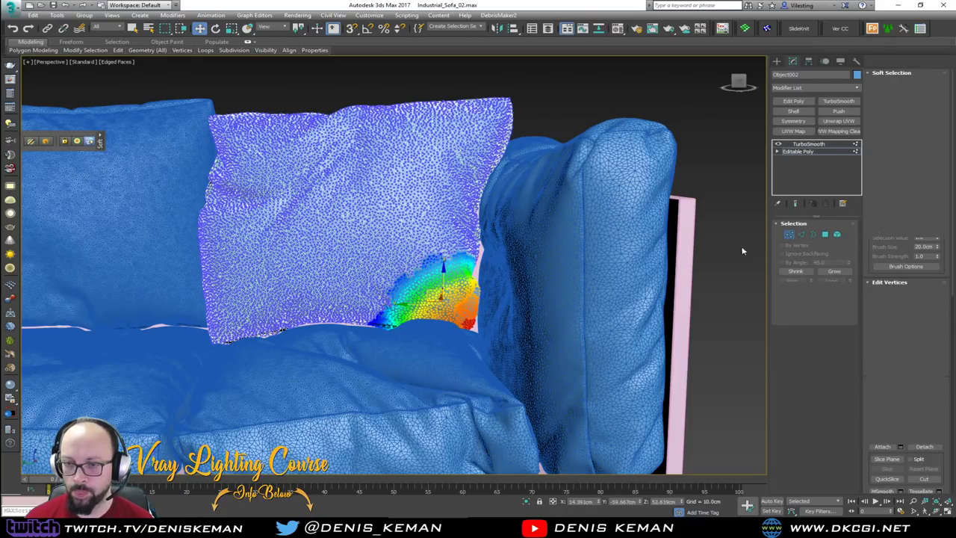
Step: Deselect the cushion, view the sofa shaded without edges, and save the scene
{"action": "left_click", "coordinate": [730, 264]}
{"action": "key", "text": "F4"}
{"action": "scroll", "coordinate": [687, 271], "scroll_direction": "down", "scroll_amount": 3}
{"action": "middle_click_drag", "start_coordinate": [530, 262], "coordinate": [551, 281], "text": "alt"}
{"action": "left_click", "coordinate": [11, 6]}
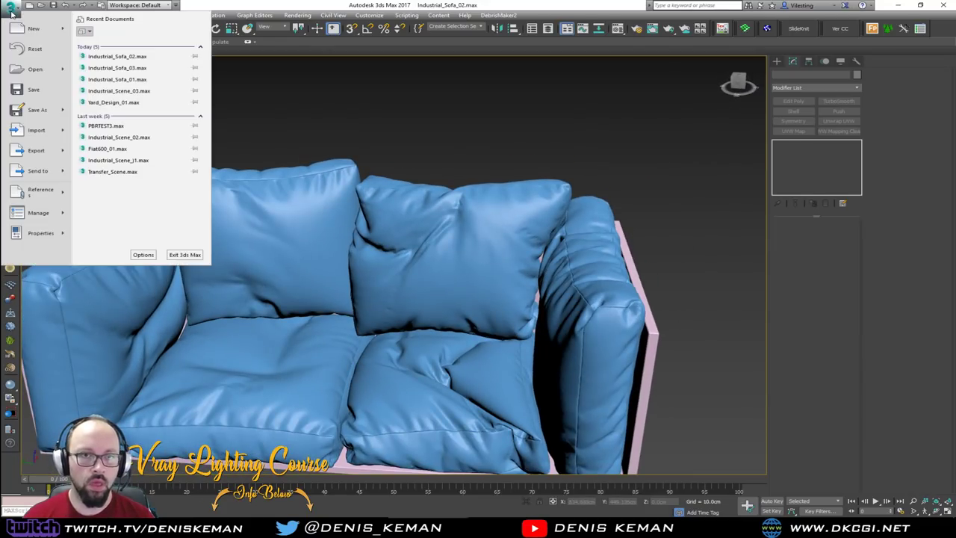
{"action": "left_click", "coordinate": [34, 90]}
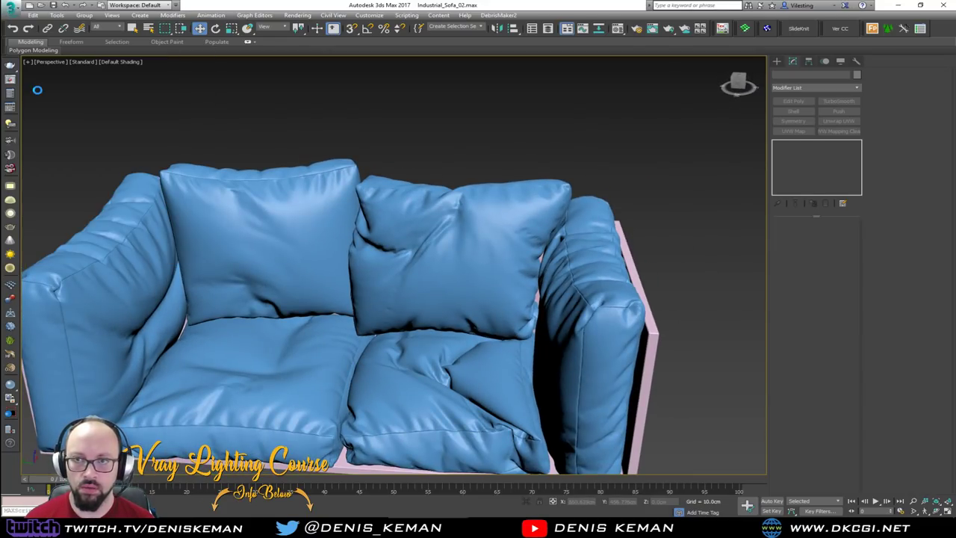
{"action": "scroll", "coordinate": [357, 241], "scroll_direction": "down", "scroll_amount": 3}
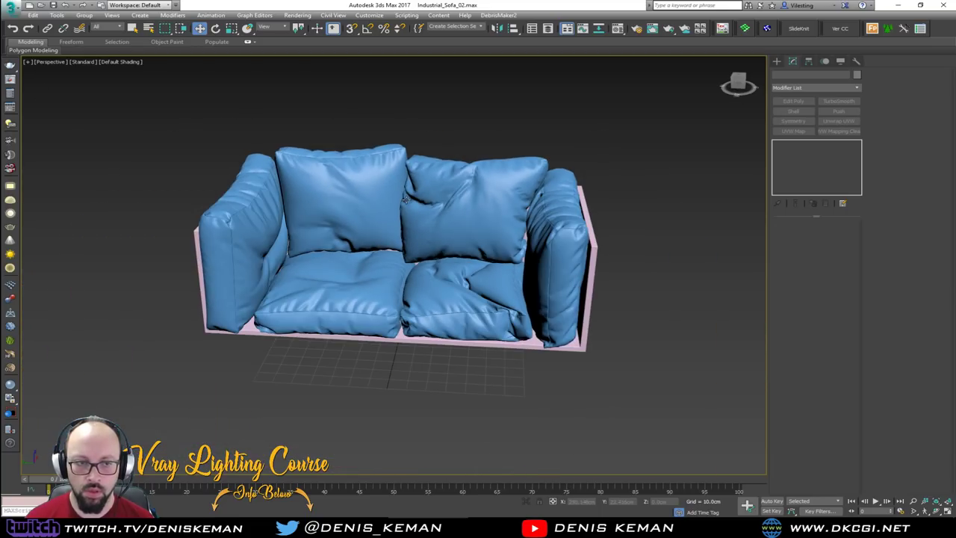
Step: Examine the pipe frame, fittings and legs around the wooden sofa body in the Idea_20 reference image, and return to 3ds Max
{"action": "middle_click_drag", "start_coordinate": [356, 241], "coordinate": [525, 346], "text": "alt"}
{"action": "key", "text": "alt+Tab"}
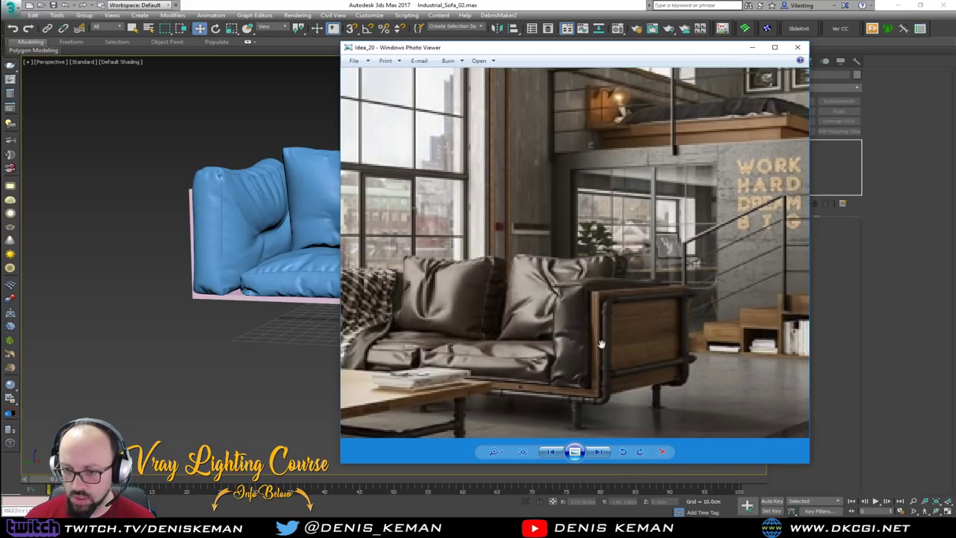
{"action": "scroll", "coordinate": [601, 345], "scroll_direction": "up", "scroll_amount": 5}
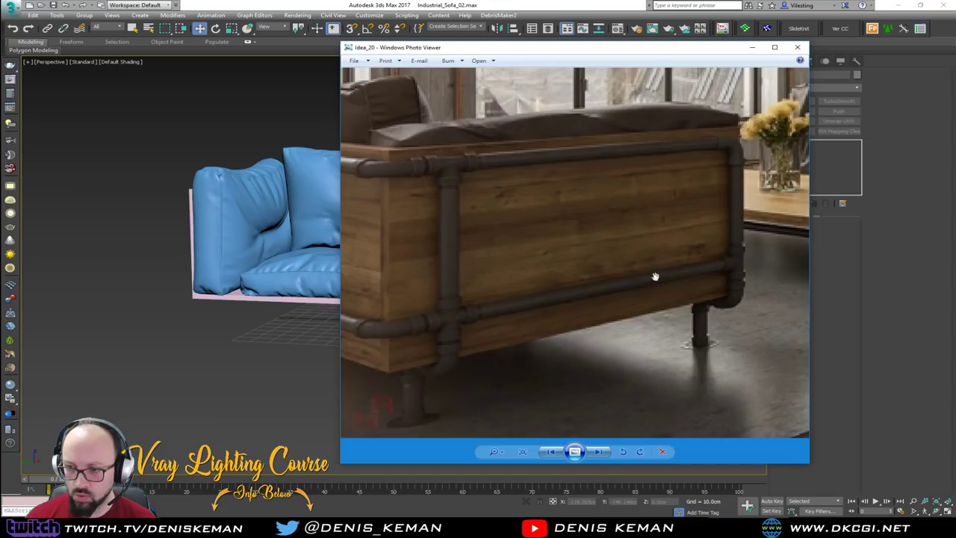
{"action": "left_click_drag", "start_coordinate": [655, 276], "coordinate": [381, 320]}
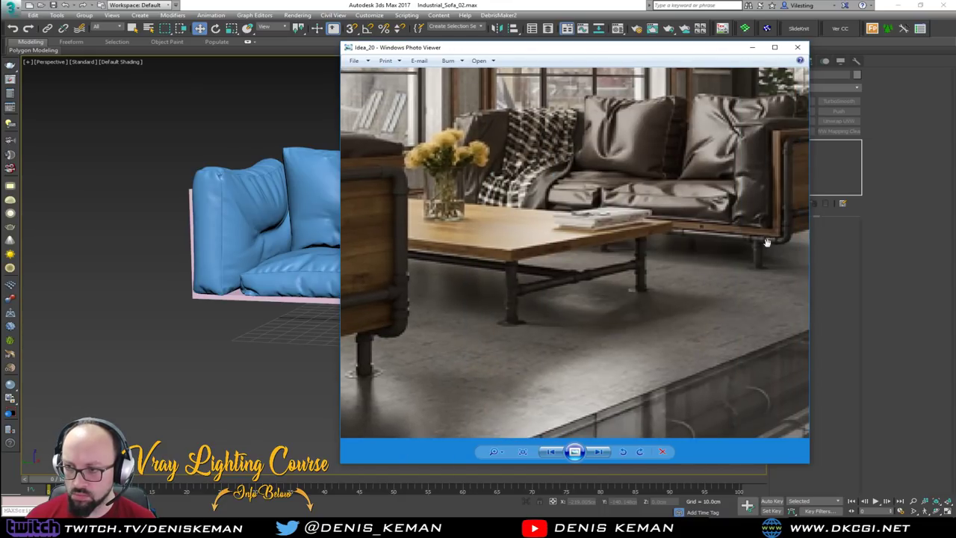
{"action": "left_click_drag", "start_coordinate": [766, 243], "coordinate": [439, 252]}
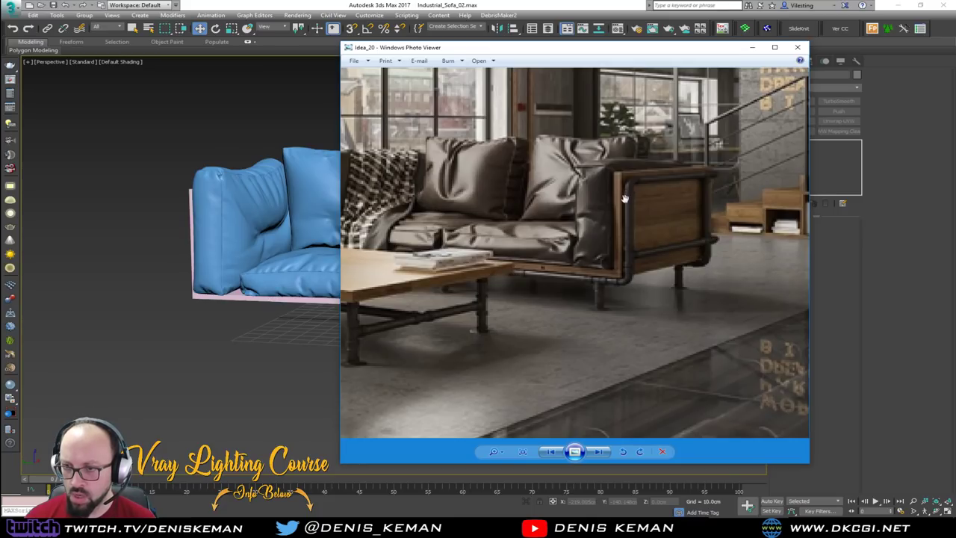
{"action": "left_click", "coordinate": [285, 330]}
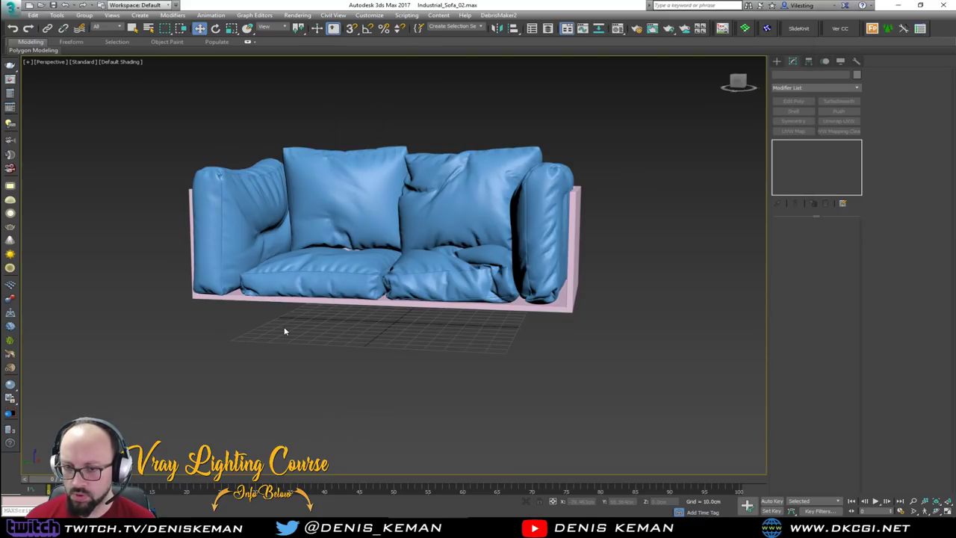
{"action": "left_click", "coordinate": [686, 527]}
{"action": "left_click_drag", "start_coordinate": [478, 284], "coordinate": [850, 216]}
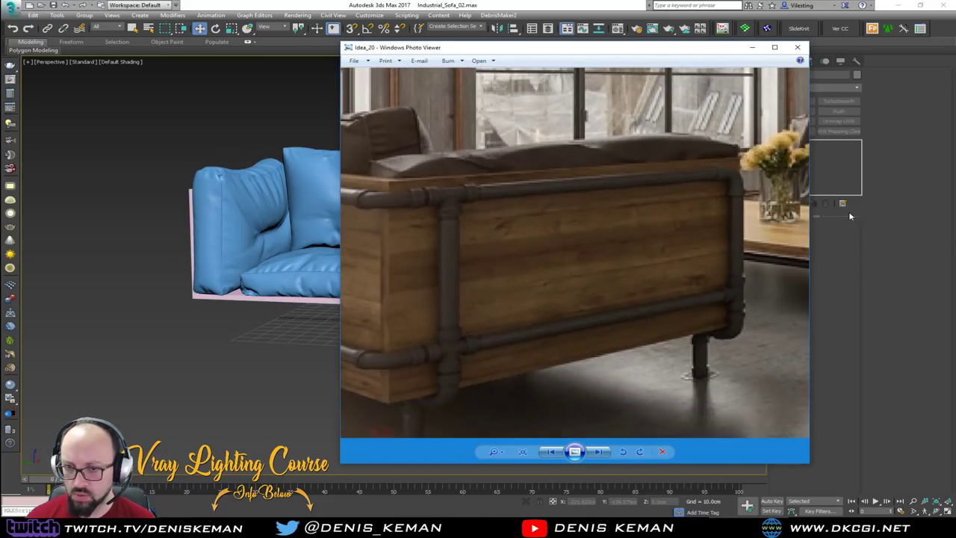
{"action": "left_click", "coordinate": [752, 48]}
Step: Select the sofa's wooden frame with edged faces shown, isolate it, and view it in a maximized Top viewport
{"action": "left_click", "coordinate": [438, 289]}
{"action": "key", "text": "F4"}
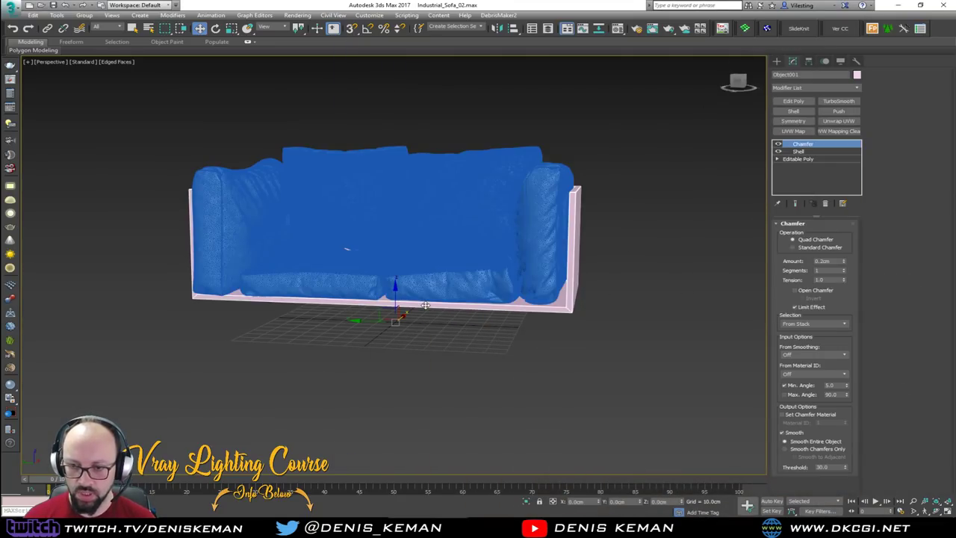
{"action": "middle_click_drag", "start_coordinate": [438, 288], "coordinate": [343, 329], "text": "alt"}
{"action": "right_click", "coordinate": [416, 310]}
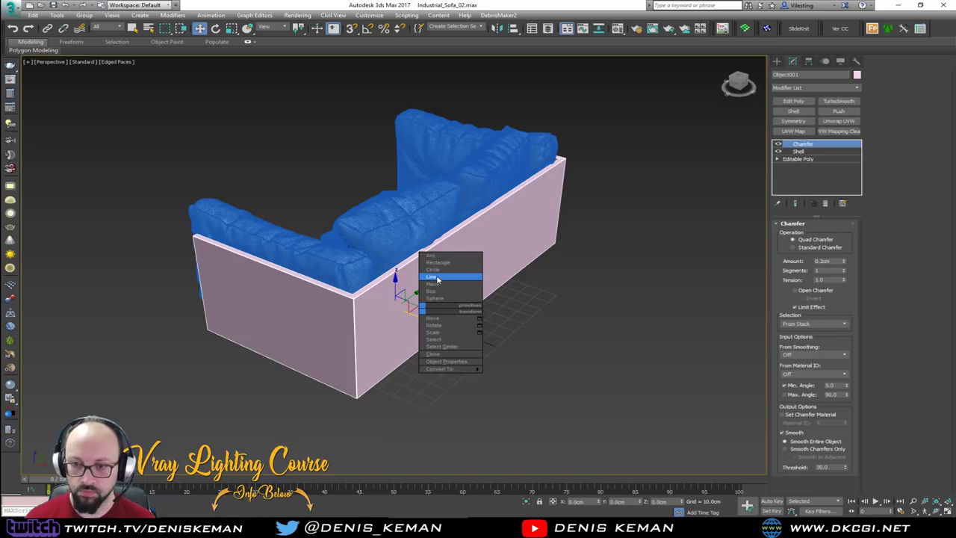
{"action": "key", "text": "Escape"}
{"action": "key", "text": "alt+w"}
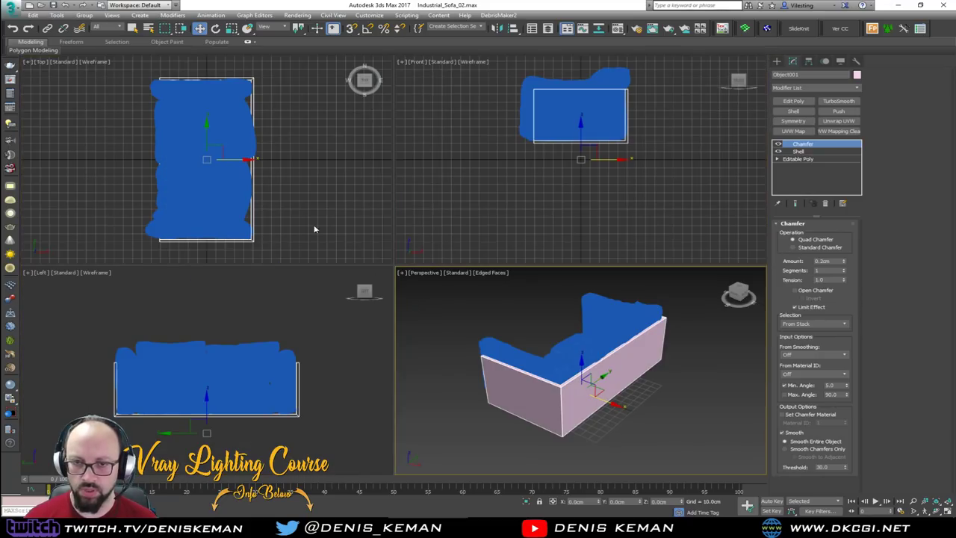
{"action": "right_click", "coordinate": [306, 221]}
{"action": "key", "text": "alt+w"}
{"action": "left_click", "coordinate": [538, 187]}
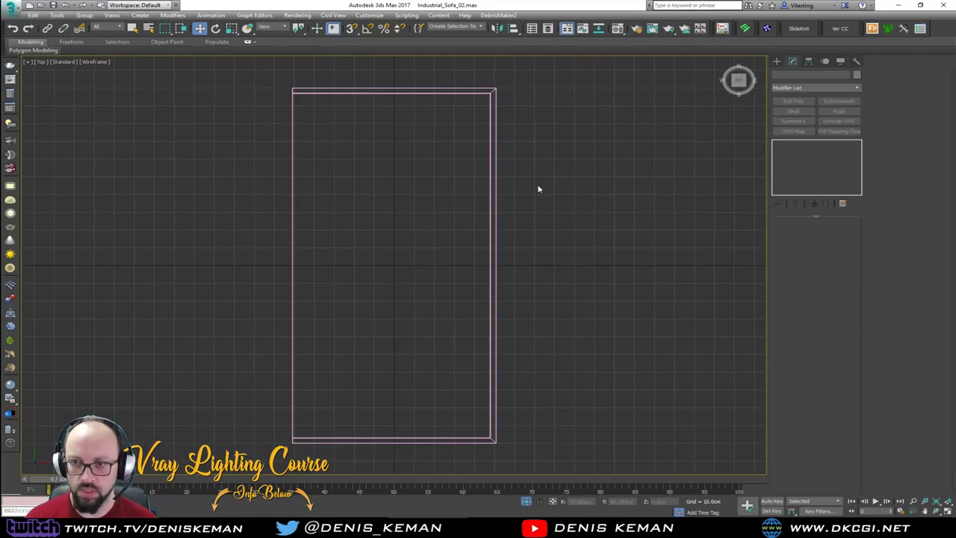
Step: Create a box around the frame's outline, about 205 cm long, 101 cm wide and 47 cm high, and raise it to Z 16.3 cm
{"action": "right_click", "coordinate": [550, 144]}
{"action": "key", "text": "b"}
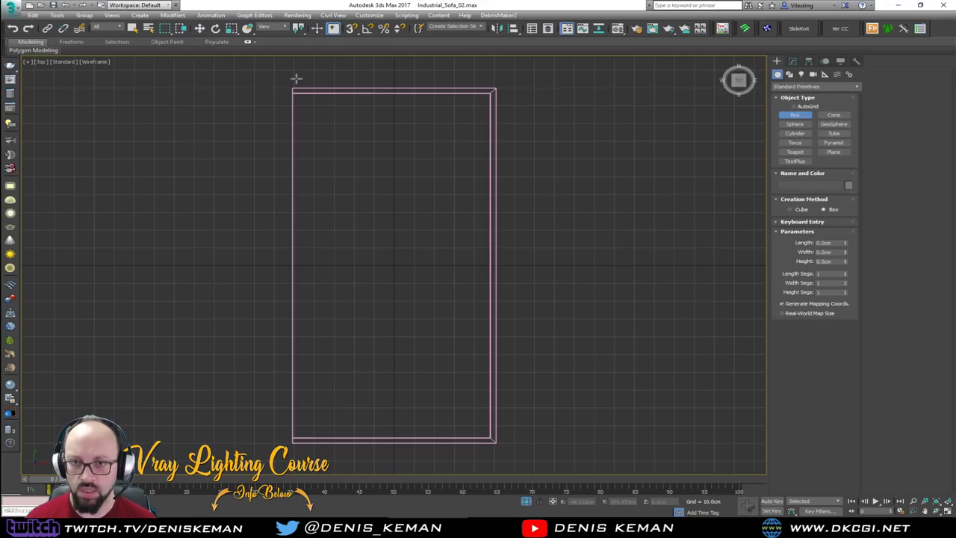
{"action": "left_click_drag", "start_coordinate": [297, 83], "coordinate": [501, 448]}
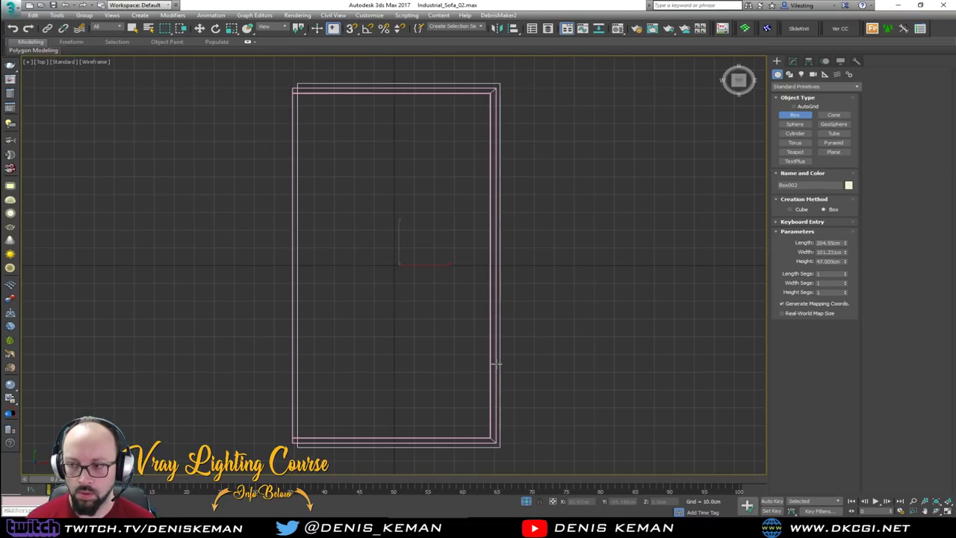
{"action": "key", "text": "alt+w"}
{"action": "middle_click", "coordinate": [497, 364]}
{"action": "key", "text": "alt+w"}
{"action": "middle_click_drag", "start_coordinate": [497, 364], "coordinate": [394, 336], "text": "alt"}
{"action": "key", "text": "w"}
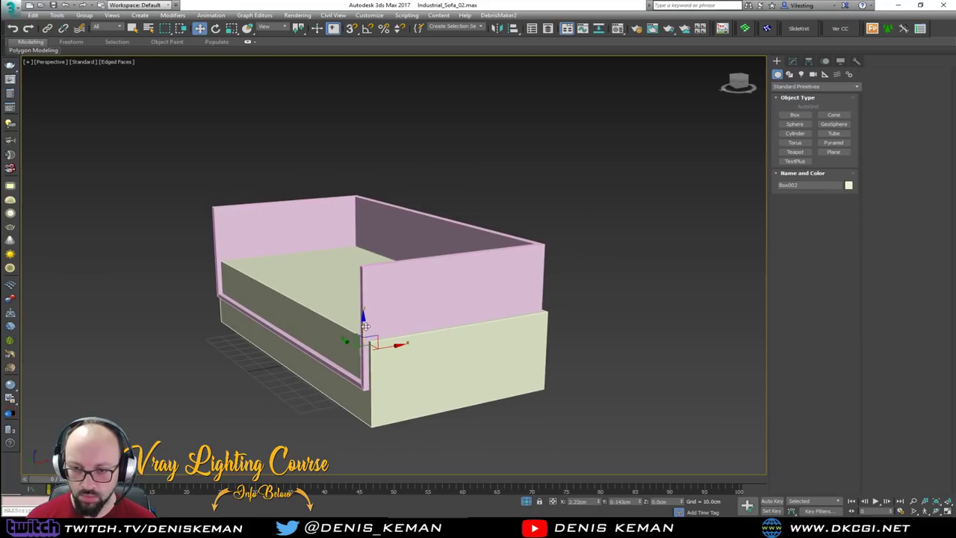
{"action": "left_click_drag", "start_coordinate": [366, 325], "coordinate": [367, 302]}
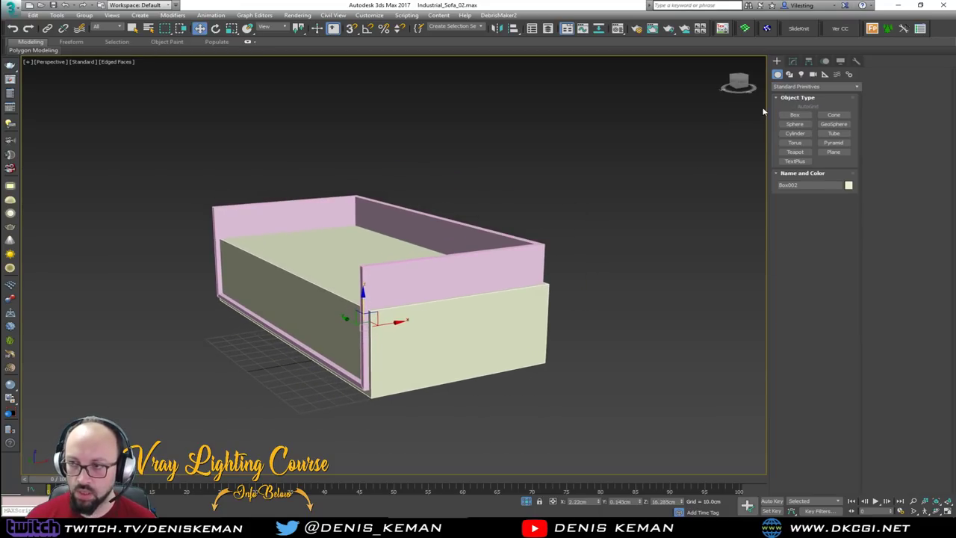
Step: Add an Edit Poly modifier to the box and raise its top polygon to Z 79.8 cm
{"action": "left_click", "coordinate": [792, 61]}
{"action": "middle_click_drag", "start_coordinate": [559, 227], "coordinate": [544, 220], "text": "alt"}
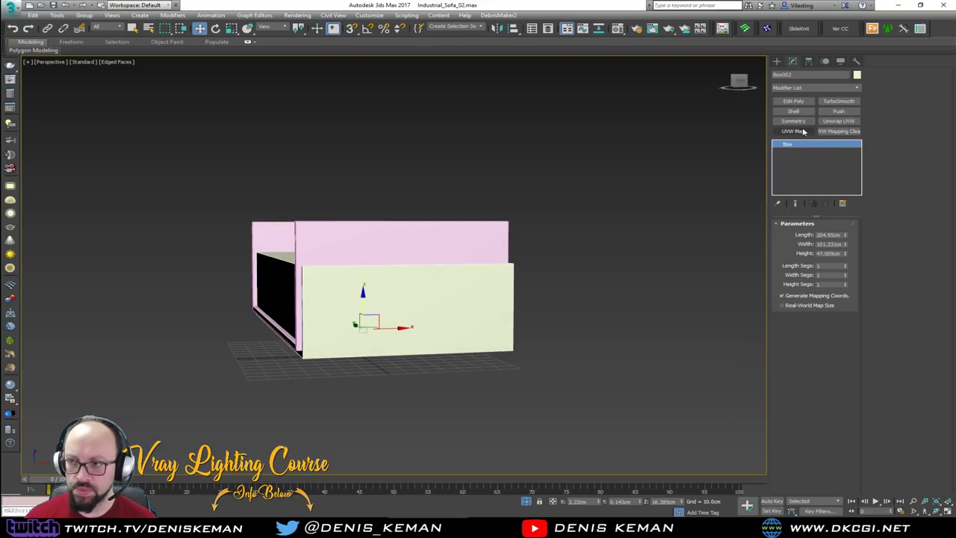
{"action": "left_click", "coordinate": [793, 101]}
{"action": "key", "text": "4"}
{"action": "left_click", "coordinate": [386, 244]}
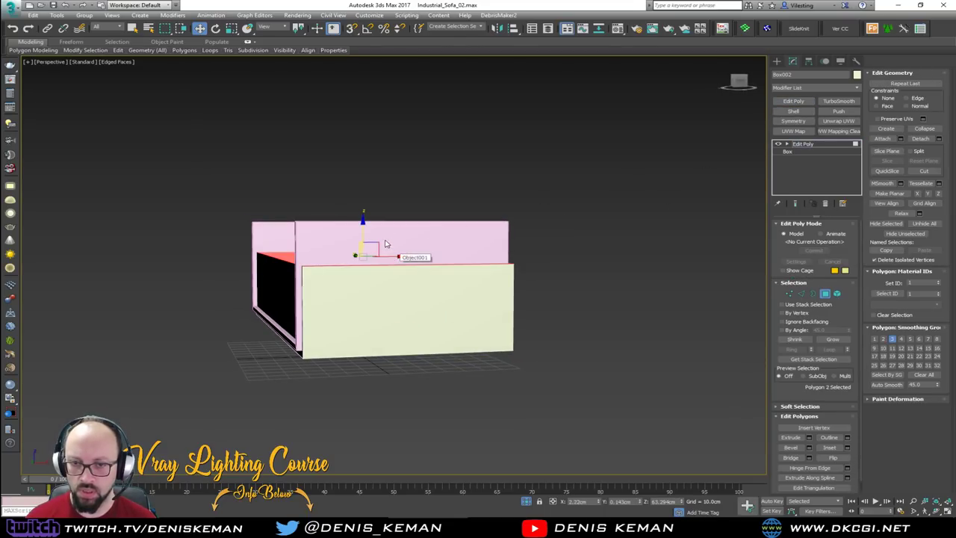
{"action": "left_click_drag", "start_coordinate": [387, 243], "coordinate": [386, 216]}
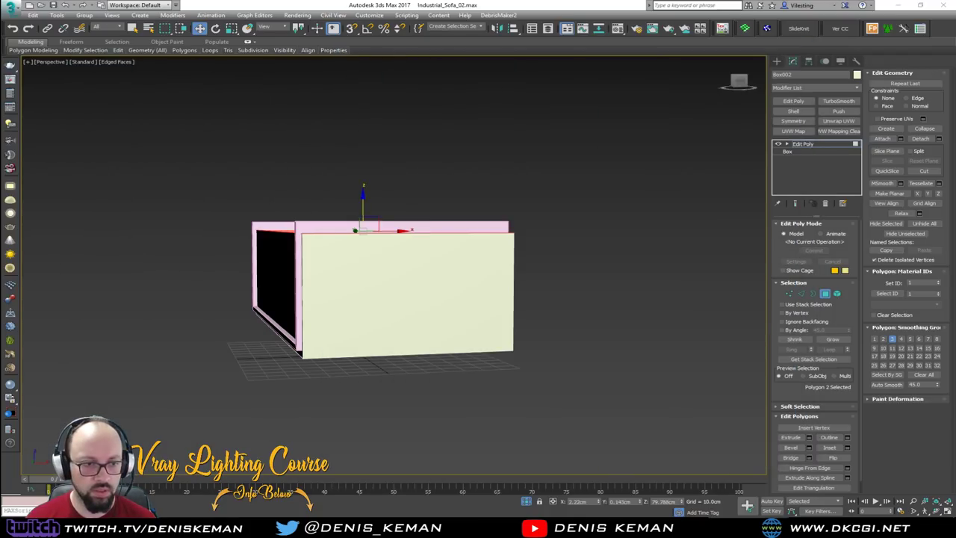
Step: Insert a vertical SwiftLoop edge loop around the box, a short distance behind the sofa's open front
{"action": "middle_click_drag", "start_coordinate": [334, 284], "coordinate": [444, 285], "text": "alt"}
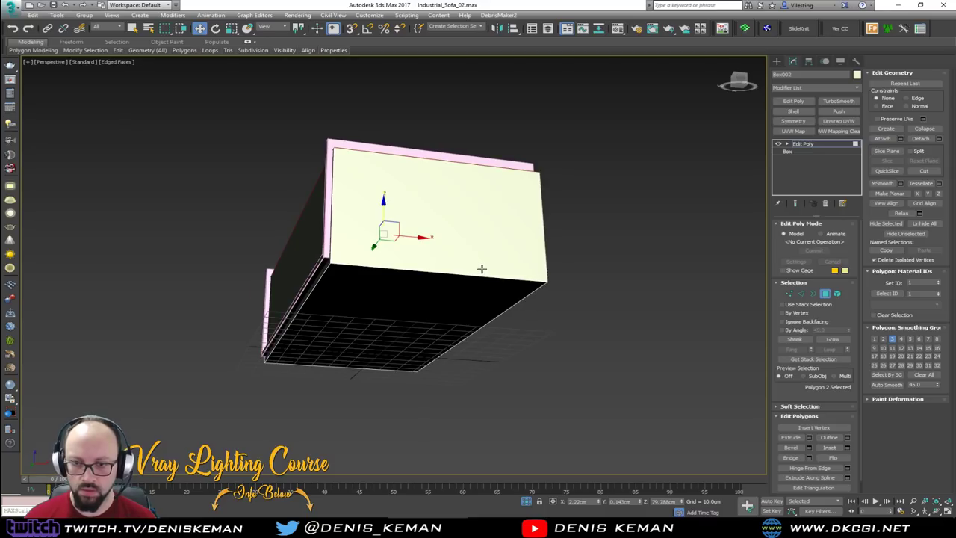
{"action": "key", "text": "alt+1"}
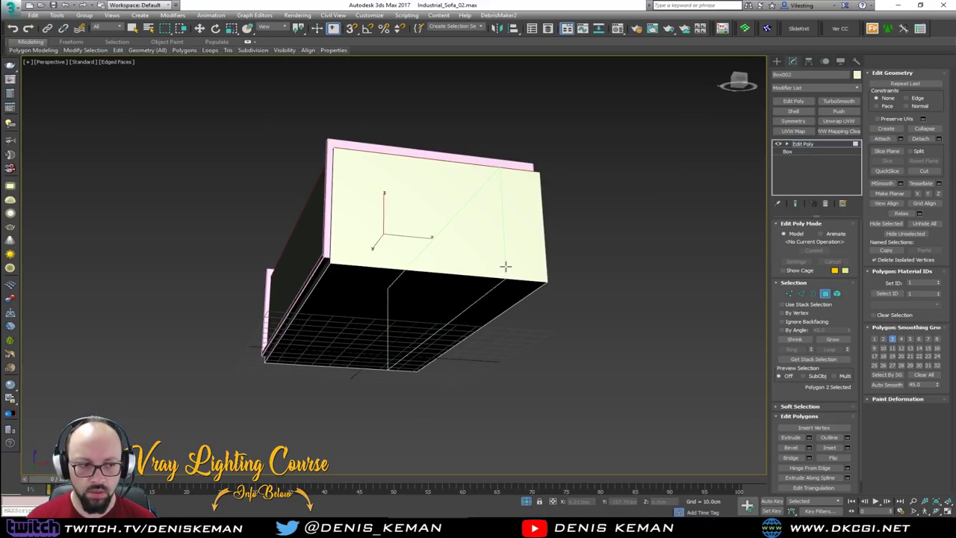
{"action": "middle_click_drag", "start_coordinate": [392, 267], "coordinate": [395, 292], "text": "alt"}
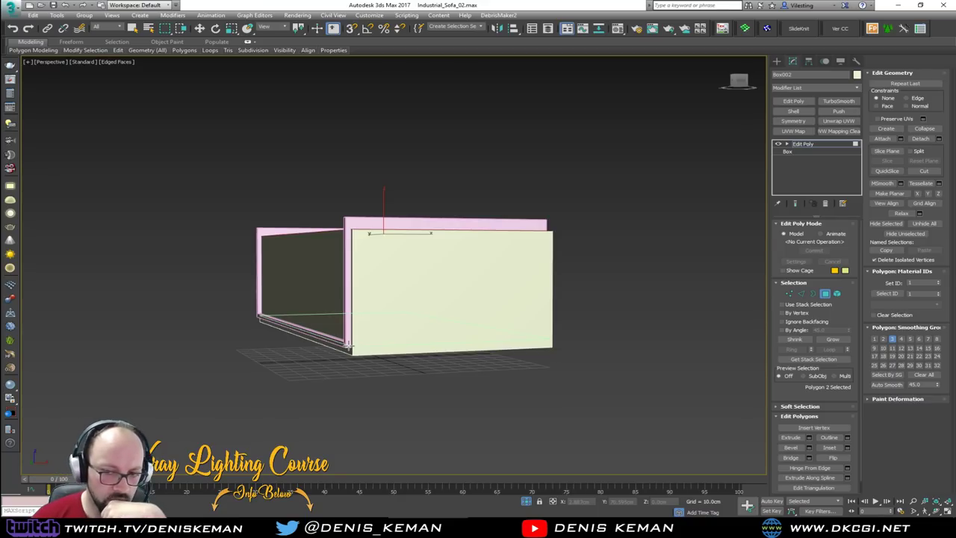
{"action": "left_click", "coordinate": [386, 349]}
{"action": "right_click", "coordinate": [392, 346]}
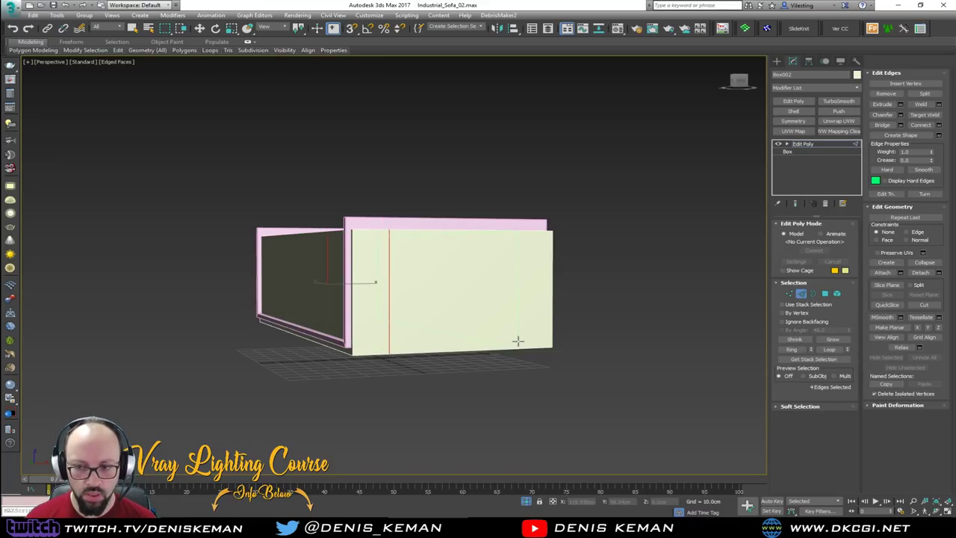
Step: Insert a second vertical SwiftLoop near the box's back side and a horizontal loop around it a short distance below the top
{"action": "double_click", "coordinate": [516, 341]}
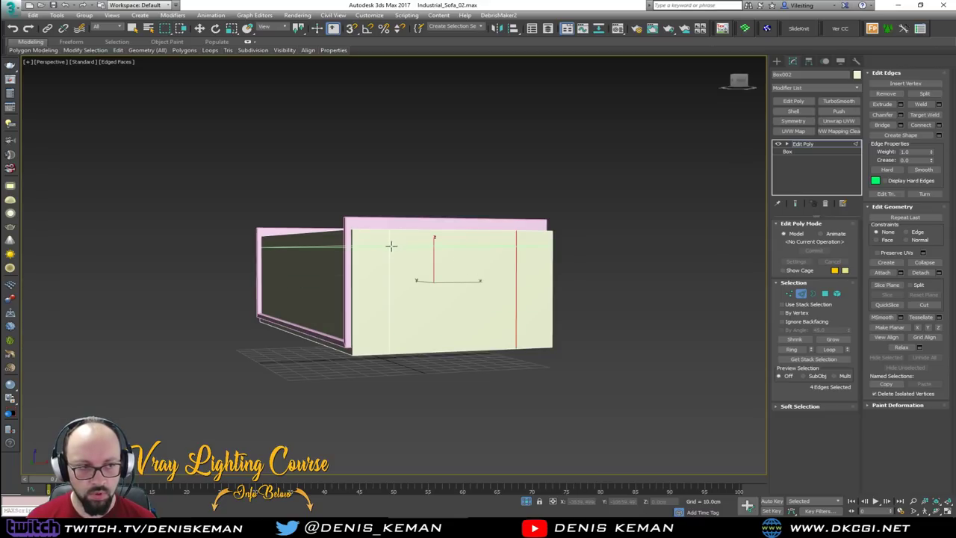
{"action": "middle_click_drag", "start_coordinate": [391, 246], "coordinate": [380, 298], "text": "alt"}
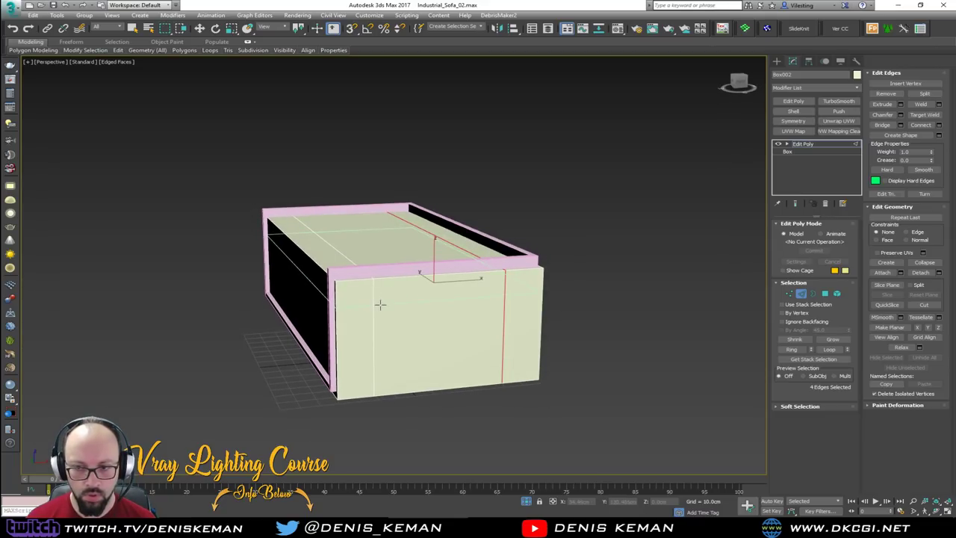
{"action": "key", "text": "ctrl+shift+e"}
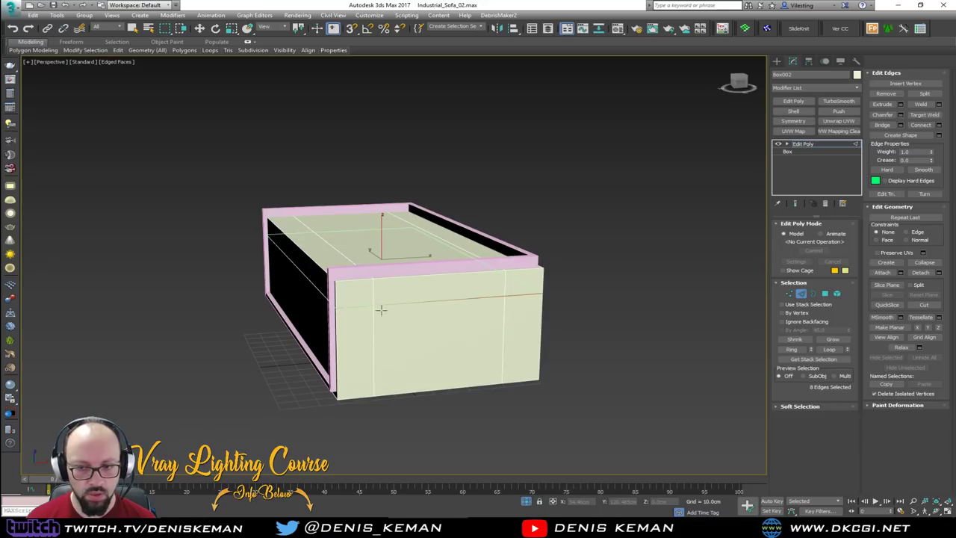
Step: Make the box see-through and insert another horizontal edge loop just above its bottom, in line with the wooden base
{"action": "middle_click_drag", "start_coordinate": [384, 390], "coordinate": [387, 364], "text": "alt"}
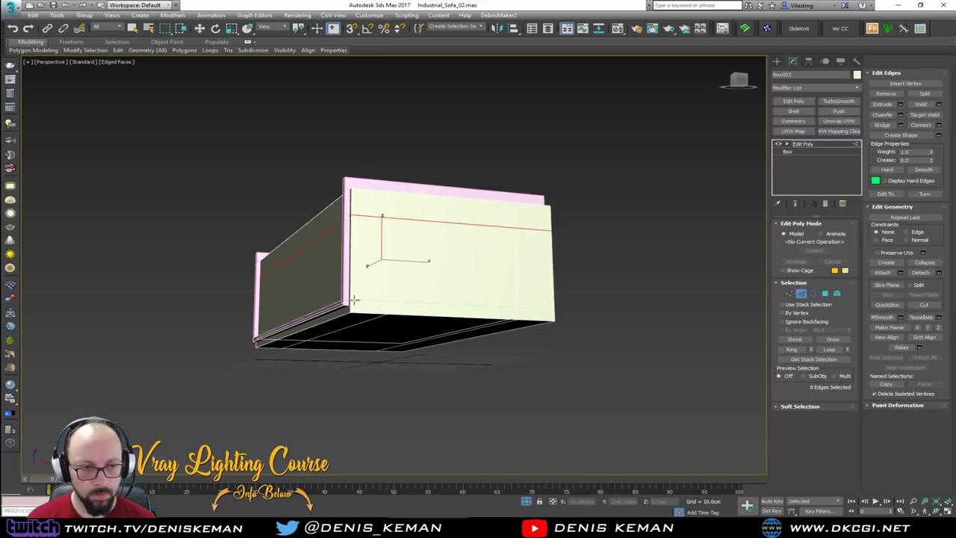
{"action": "mouse_move", "coordinate": [354, 300]}
{"action": "middle_mouse_down", "text": "alt"}
{"action": "mouse_move", "coordinate": [361, 307]}
{"action": "mouse_move", "coordinate": [341, 307]}
{"action": "middle_mouse_up", "text": "alt"}
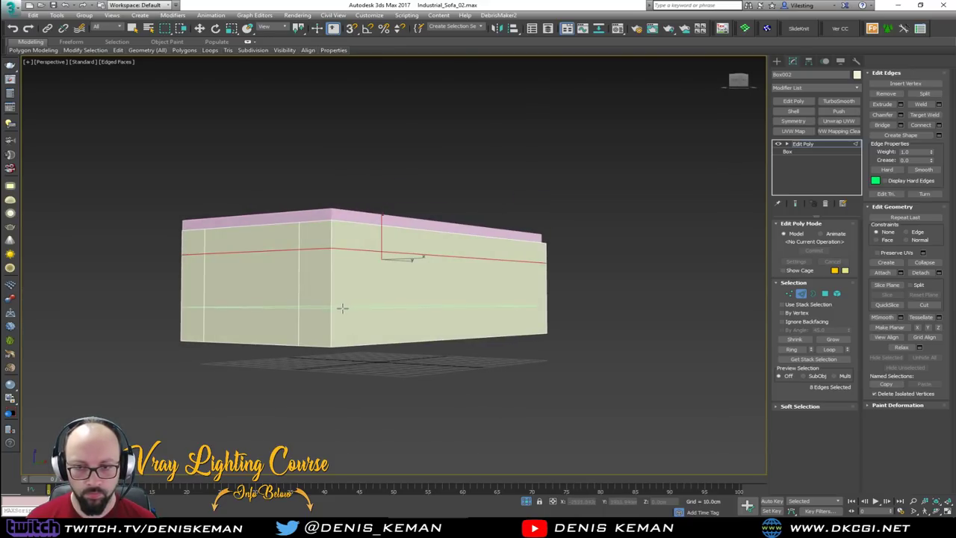
{"action": "key", "text": "alt+x"}
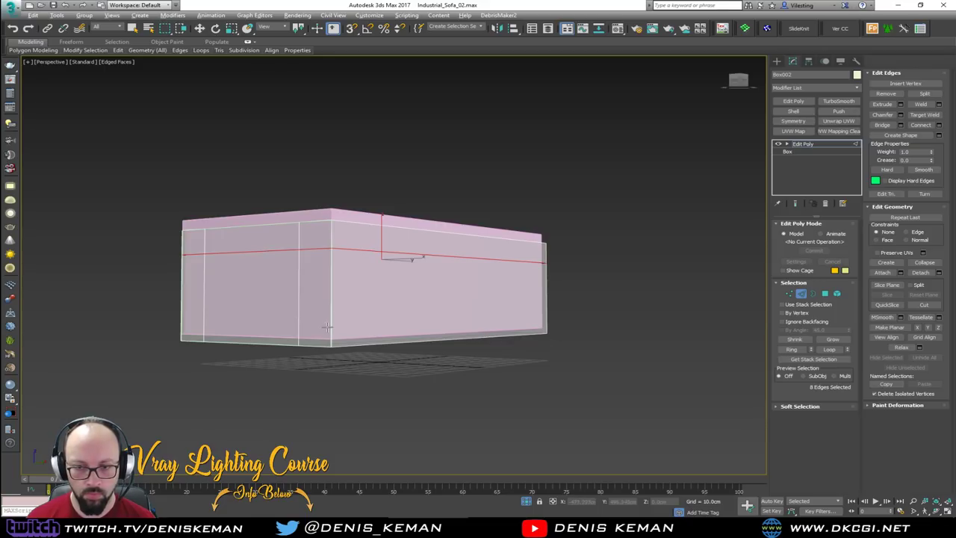
{"action": "key", "text": "shift+z"}
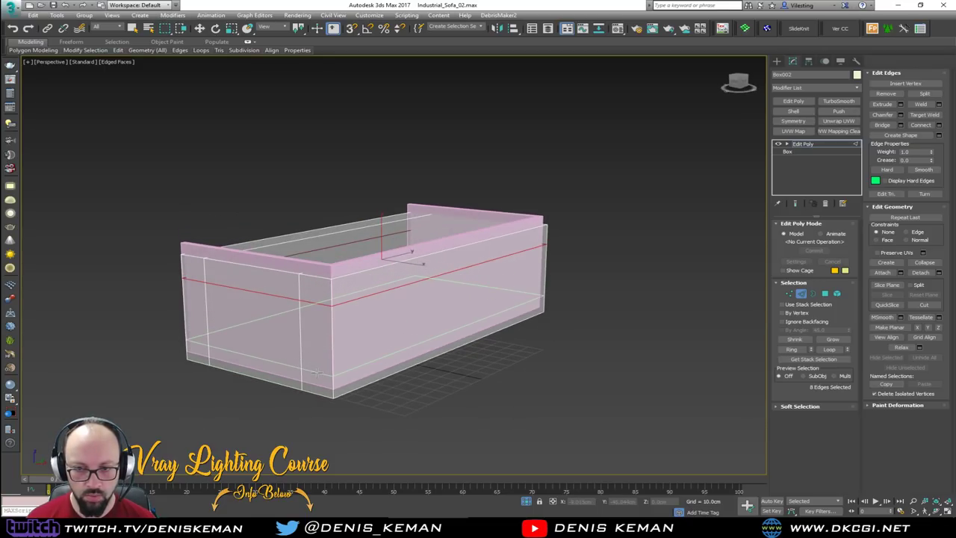
{"action": "key", "text": "w"}
{"action": "middle_click_drag", "start_coordinate": [320, 341], "coordinate": [396, 346], "text": "alt"}
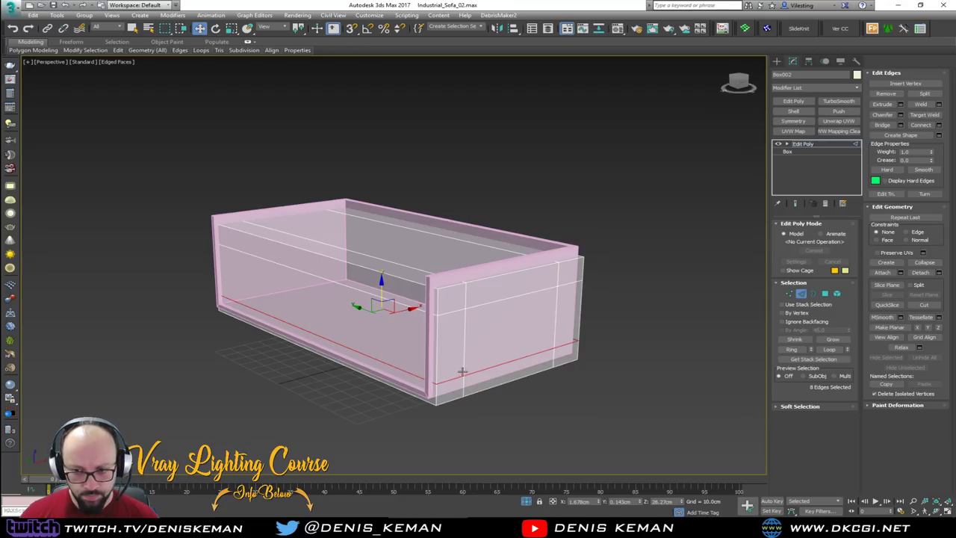
Step: Select the upper horizontal edge loop around the box in Edge mode and show the viewport in wireframe
{"action": "scroll", "coordinate": [461, 373], "scroll_direction": "up", "scroll_amount": 2}
{"action": "middle_click_drag", "start_coordinate": [456, 303], "coordinate": [288, 310]}
{"action": "key", "text": "2"}
{"action": "key", "text": "2"}
{"action": "double_click", "coordinate": [445, 299]}
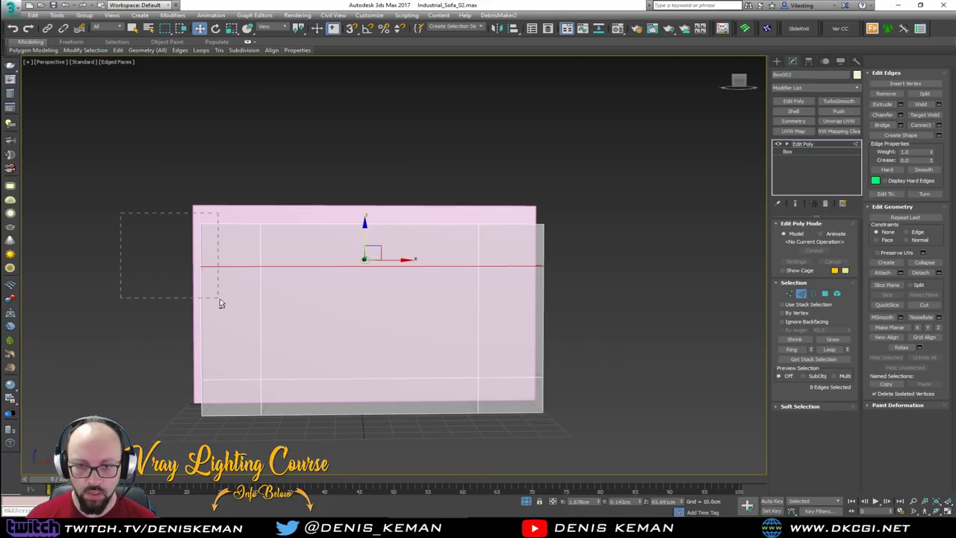
{"action": "left_click_drag", "start_coordinate": [220, 299], "coordinate": [220, 298]}
{"action": "key", "text": "F3"}
{"action": "left_click_drag", "start_coordinate": [162, 215], "coordinate": [226, 305]}
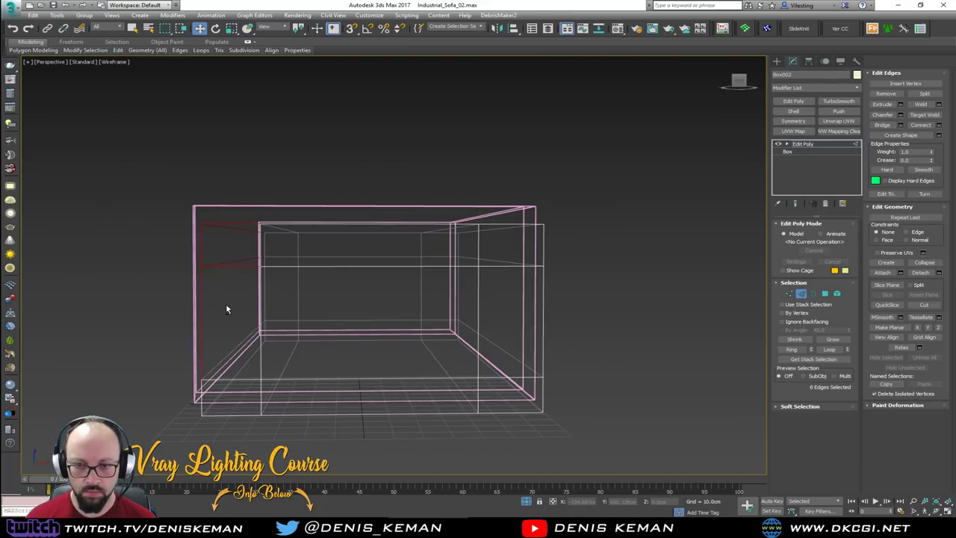
{"action": "key", "text": "ctrl+z"}
Step: Deselect the upper loop's edges ahead of the front vertical loop and create a Linear shape named Shape001 from the rest
{"action": "left_click_drag", "start_coordinate": [173, 212], "coordinate": [243, 284], "text": "alt"}
{"action": "middle_click_drag", "start_coordinate": [243, 284], "coordinate": [531, 318], "text": "alt"}
{"action": "left_click", "coordinate": [483, 324], "text": "alt"}
{"action": "middle_click_drag", "start_coordinate": [465, 338], "coordinate": [289, 329], "text": "alt"}
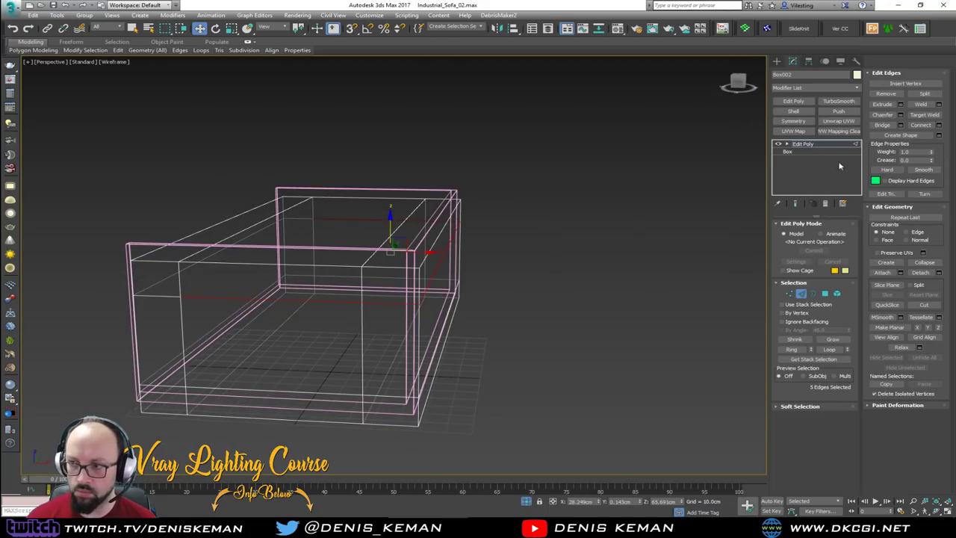
{"action": "left_click", "coordinate": [939, 136]}
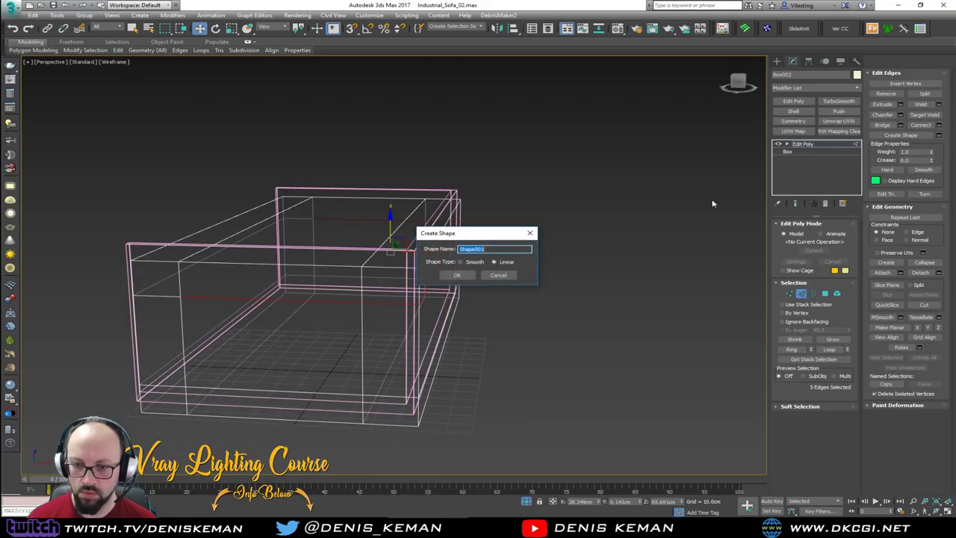
{"action": "left_click", "coordinate": [463, 275]}
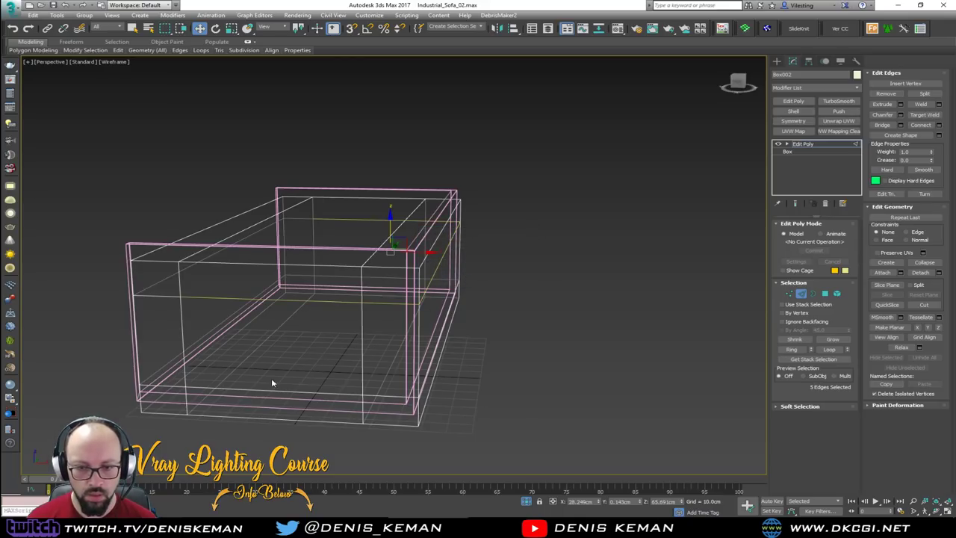
Step: Create a Linear shape named Shape002 from the lower horizontal loop, leaving out the edges ahead of the front vertical loop
{"action": "middle_click_drag", "start_coordinate": [267, 390], "coordinate": [277, 373], "text": "alt"}
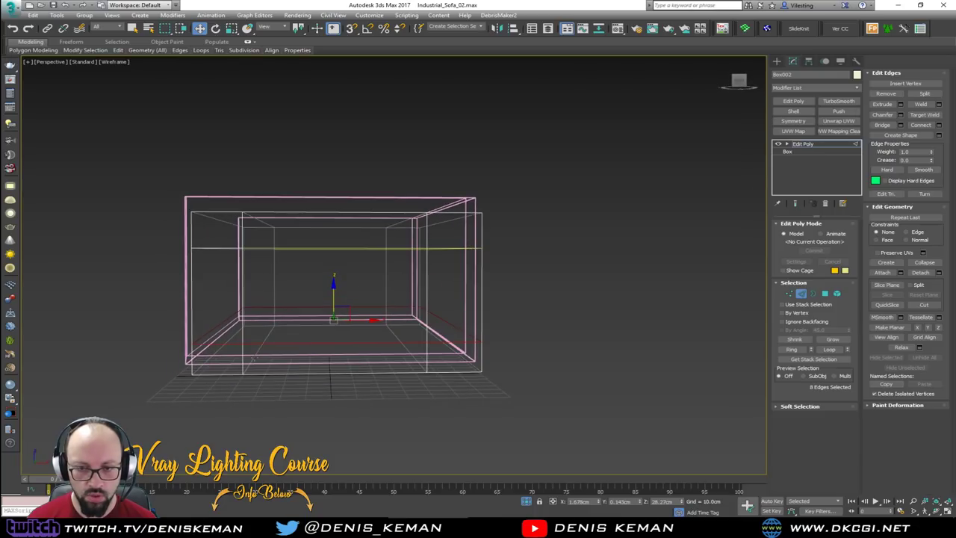
{"action": "left_click_drag", "start_coordinate": [177, 279], "coordinate": [221, 354]}
{"action": "left_click_drag", "start_coordinate": [244, 284], "coordinate": [266, 315], "text": "alt"}
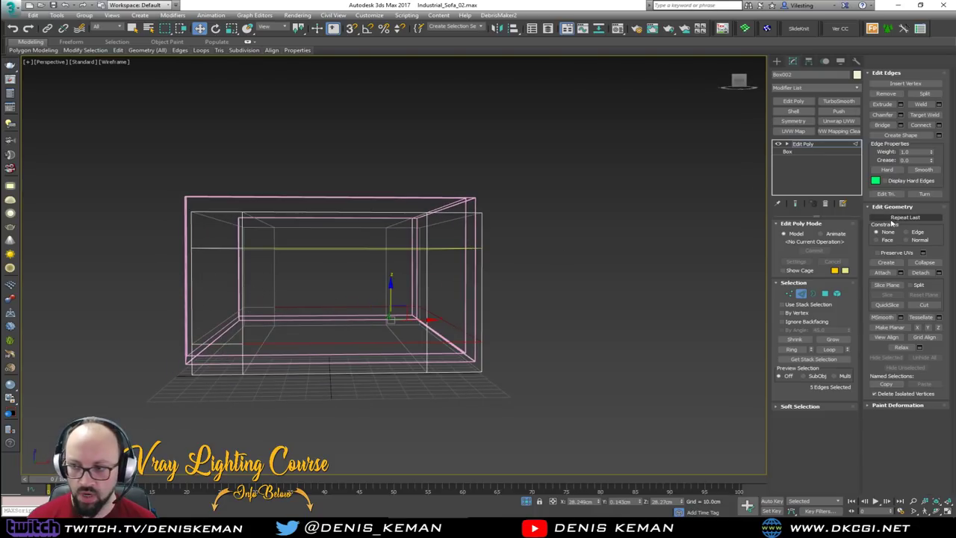
{"action": "left_click", "coordinate": [930, 135]}
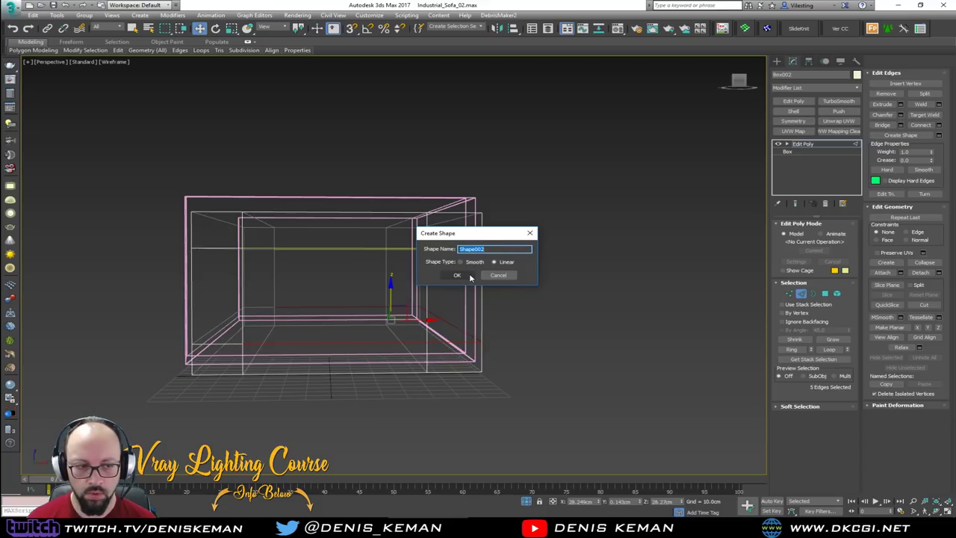
{"action": "left_click", "coordinate": [456, 275]}
Step: Select both vertical loops without their top edges and create a Linear shape named Shape003 from them
{"action": "middle_click_drag", "start_coordinate": [470, 281], "coordinate": [341, 323], "text": "alt"}
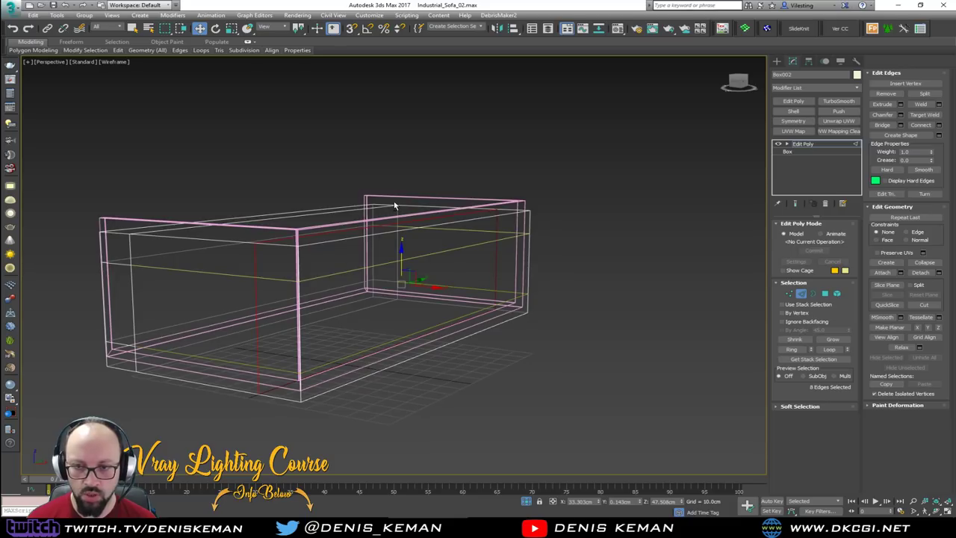
{"action": "left_click_drag", "start_coordinate": [394, 203], "coordinate": [419, 240], "text": "alt"}
{"action": "middle_click_drag", "start_coordinate": [423, 248], "coordinate": [418, 256], "text": "alt"}
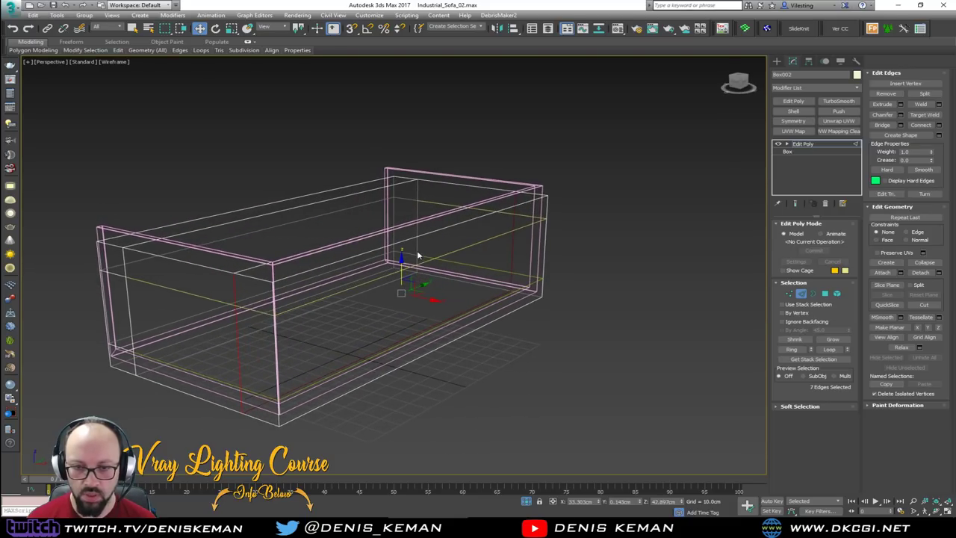
{"action": "double_click", "coordinate": [128, 302], "text": "ctrl"}
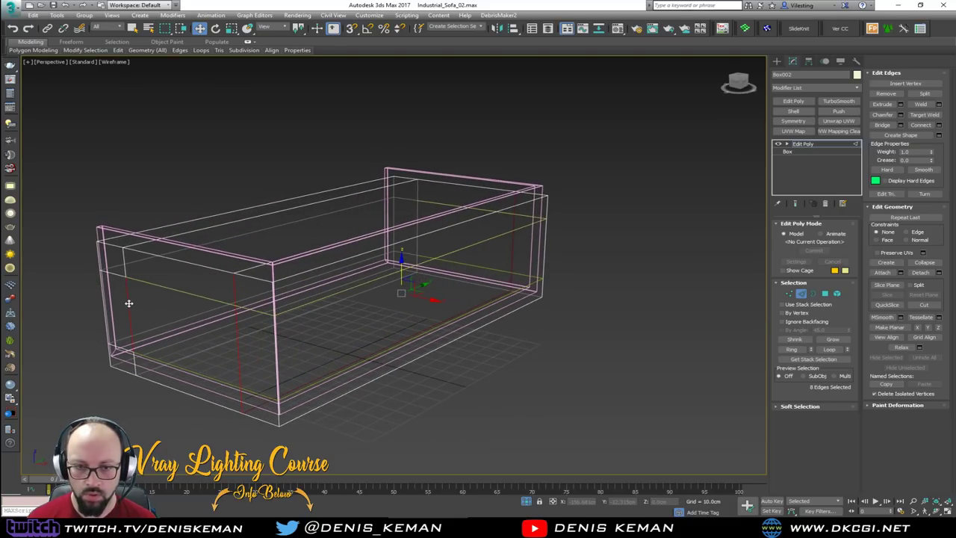
{"action": "left_click_drag", "start_coordinate": [286, 189], "coordinate": [292, 221], "text": "alt"}
{"action": "left_click", "coordinate": [887, 171]}
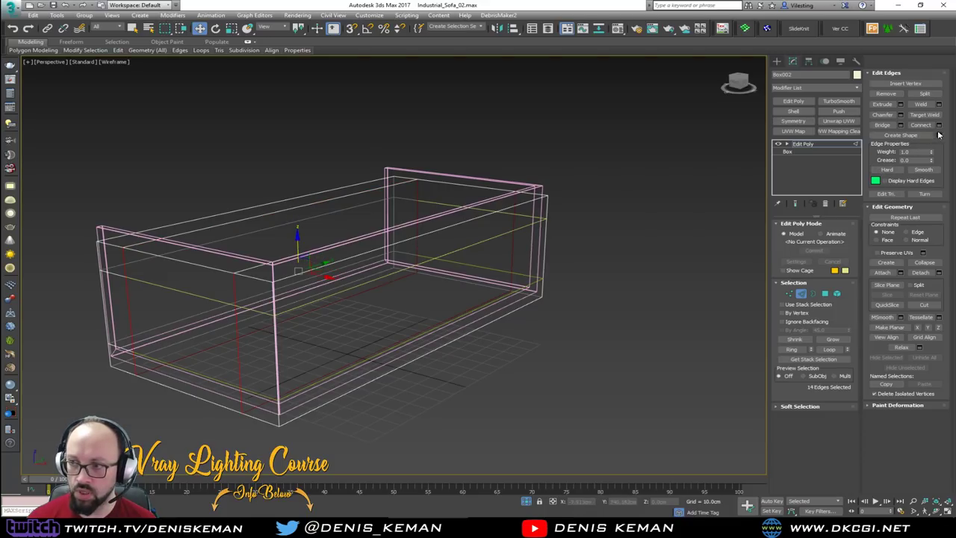
{"action": "left_click", "coordinate": [939, 135]}
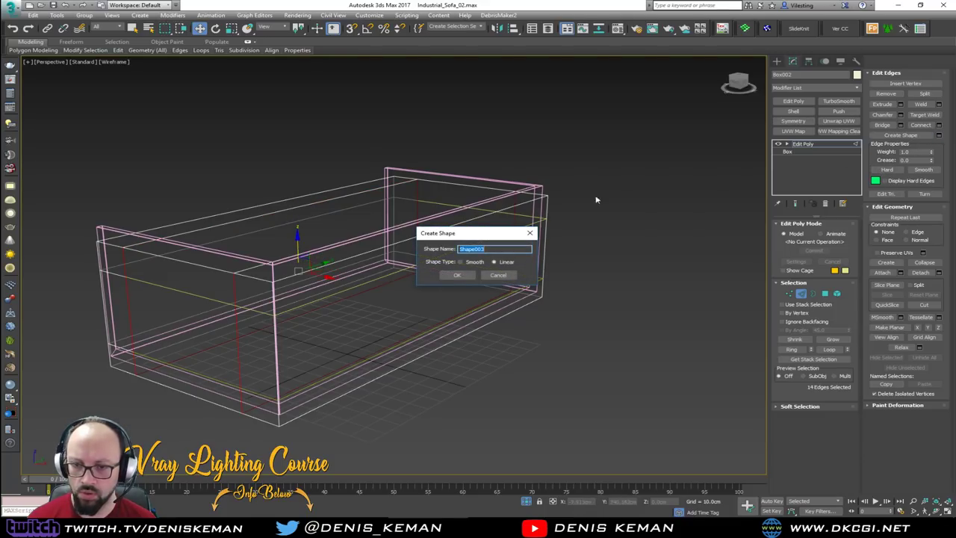
{"action": "left_click", "coordinate": [457, 275]}
Step: Leave edge editing, return to shaded display, and move the box along X to about -210 cm, clear of the sofa frame
{"action": "left_click", "coordinate": [801, 292]}
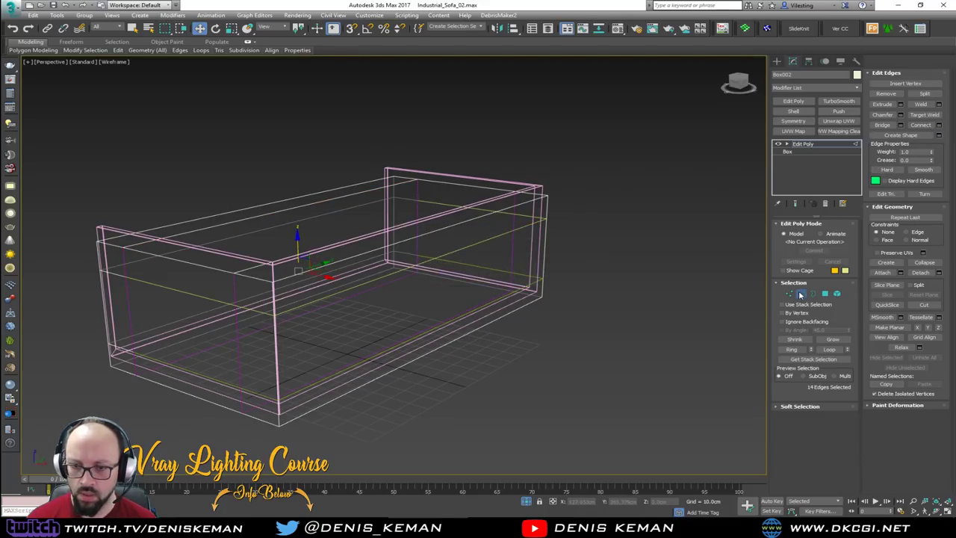
{"action": "left_click", "coordinate": [513, 348]}
{"action": "key", "text": "F3"}
{"action": "left_click", "coordinate": [259, 334]}
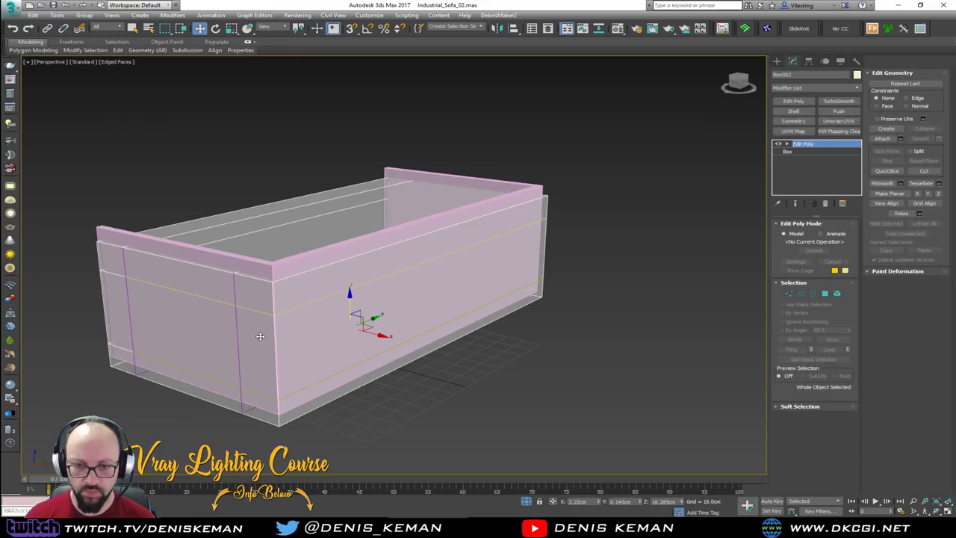
{"action": "left_click_drag", "start_coordinate": [379, 335], "coordinate": [115, 276]}
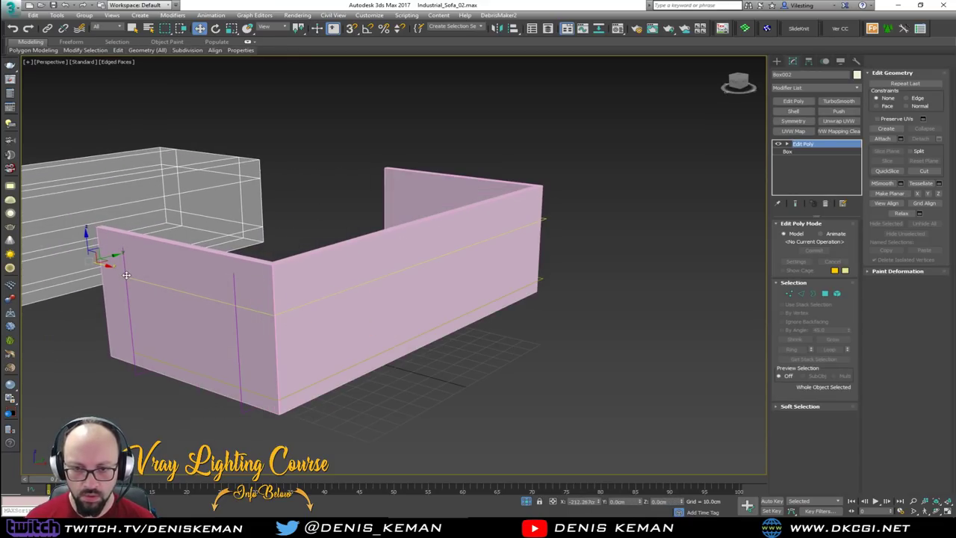
Step: Raise the upper U-shaped spline with snapping so it sits on the top ends of the vertical legs
{"action": "middle_click_drag", "start_coordinate": [261, 275], "coordinate": [396, 287], "text": "alt"}
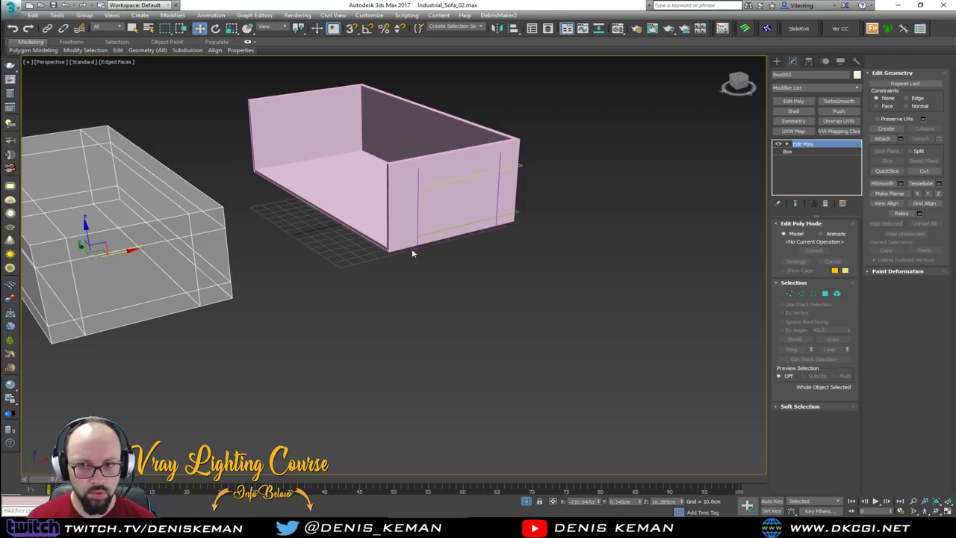
{"action": "left_click", "coordinate": [457, 181]}
{"action": "scroll", "coordinate": [456, 181], "scroll_direction": "up", "scroll_amount": 5}
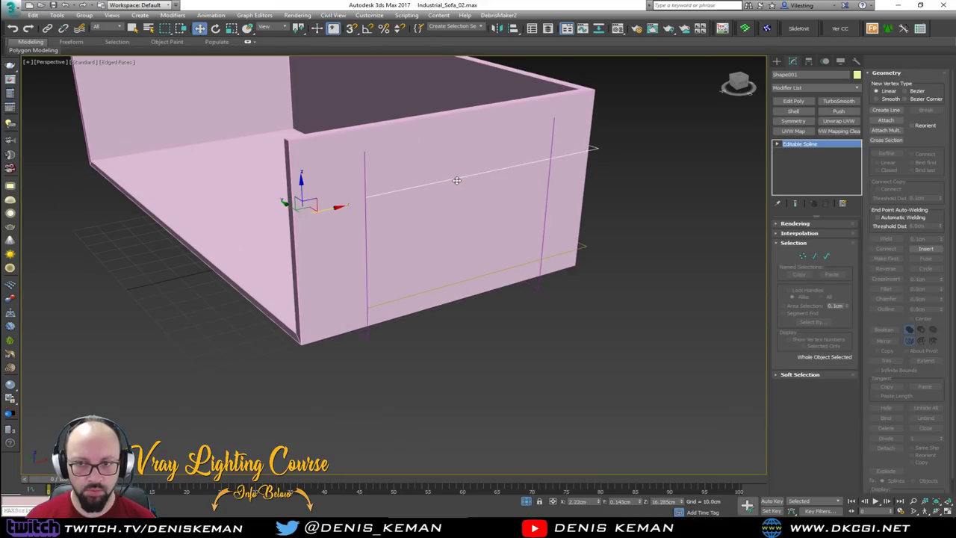
{"action": "key", "text": "s"}
{"action": "mouse_move", "coordinate": [361, 157]}
{"action": "left_mouse_down"}
{"action": "mouse_move", "coordinate": [381, 258]}
{"action": "mouse_move", "coordinate": [365, 156]}
{"action": "left_mouse_up"}
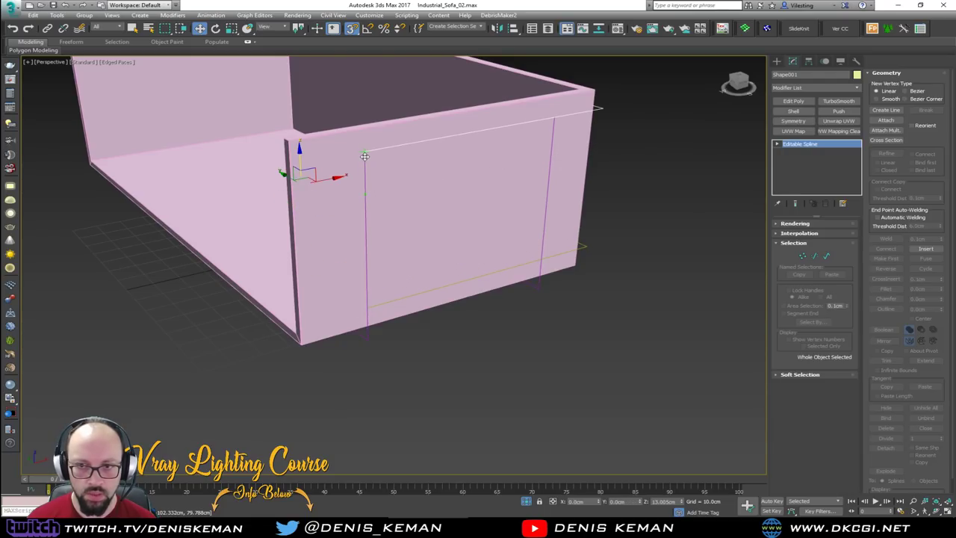
Step: Select the three extracted spline shapes, isolate them, and clear the selection
{"action": "middle_click_drag", "start_coordinate": [426, 164], "coordinate": [398, 210], "text": "alt"}
{"action": "middle_click_drag", "start_coordinate": [445, 255], "coordinate": [434, 274], "text": "alt"}
{"action": "left_click", "coordinate": [422, 336], "text": "ctrl"}
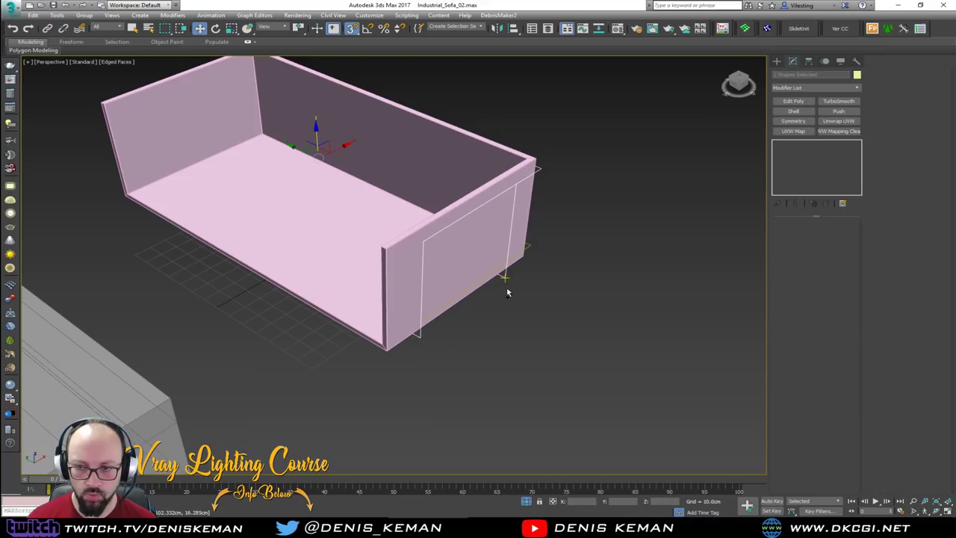
{"action": "key", "text": "alt+q"}
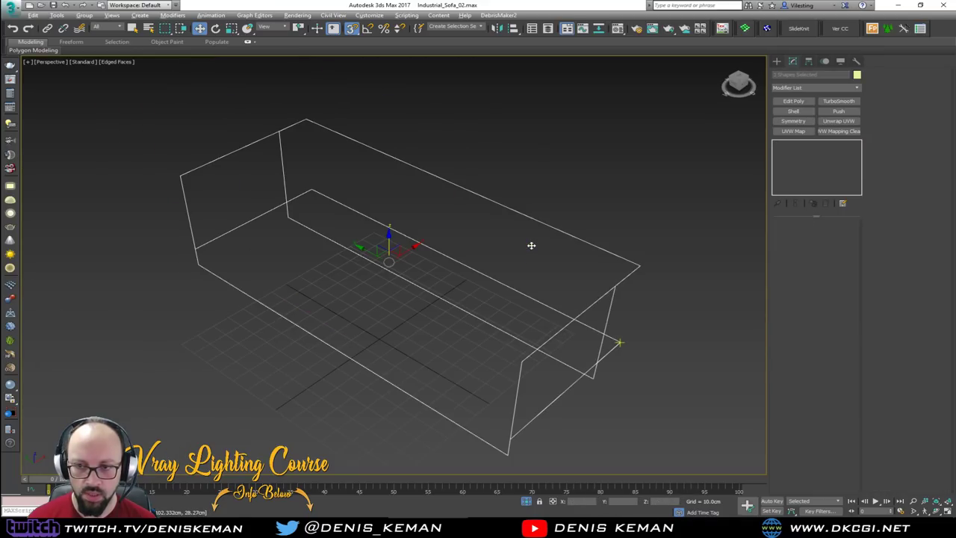
{"action": "middle_click_drag", "start_coordinate": [647, 292], "coordinate": [533, 266], "text": "alt"}
{"action": "left_click", "coordinate": [555, 320]}
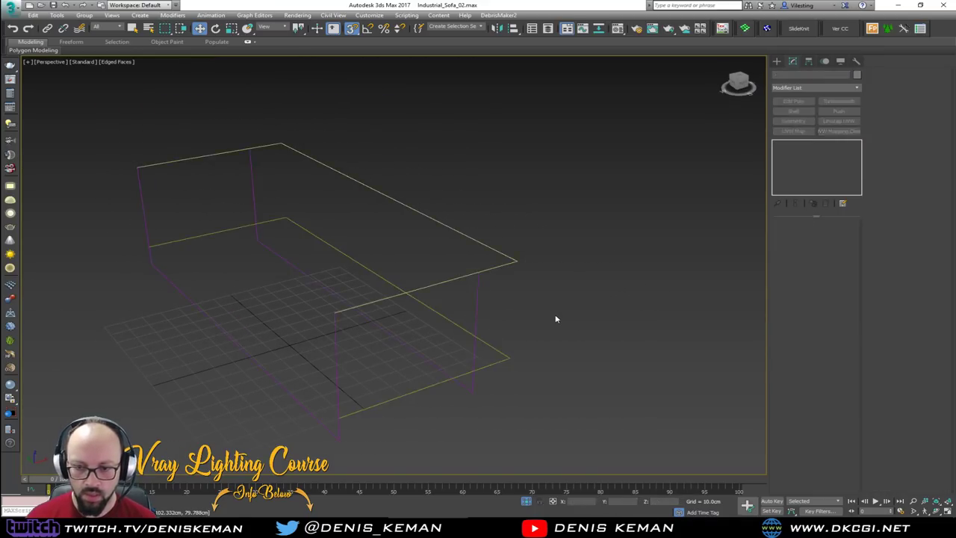
Step: Attach the upper U-shaped spline to the spline of the vertical legs
{"action": "left_click", "coordinate": [333, 362]}
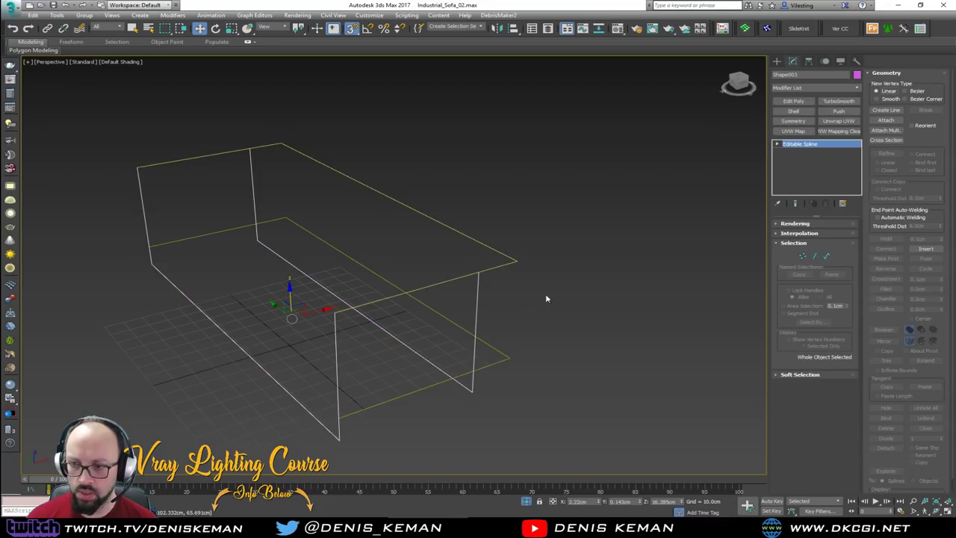
{"action": "left_click", "coordinate": [886, 121]}
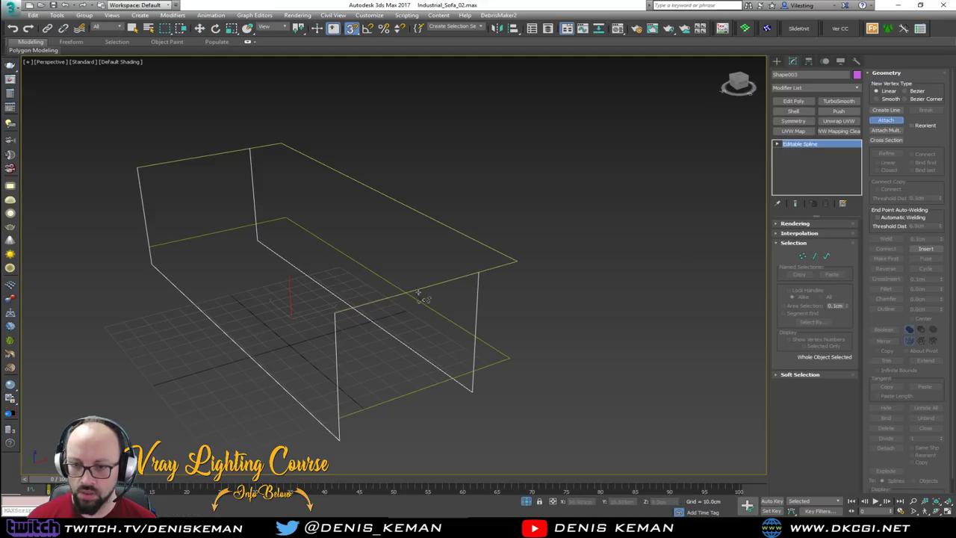
{"action": "left_click", "coordinate": [397, 298]}
{"action": "key", "text": "w"}
Step: Weld the overlapping vertices at the two open ends of the upper U-shaped spline to the tops of the outer legs
{"action": "key", "text": "1"}
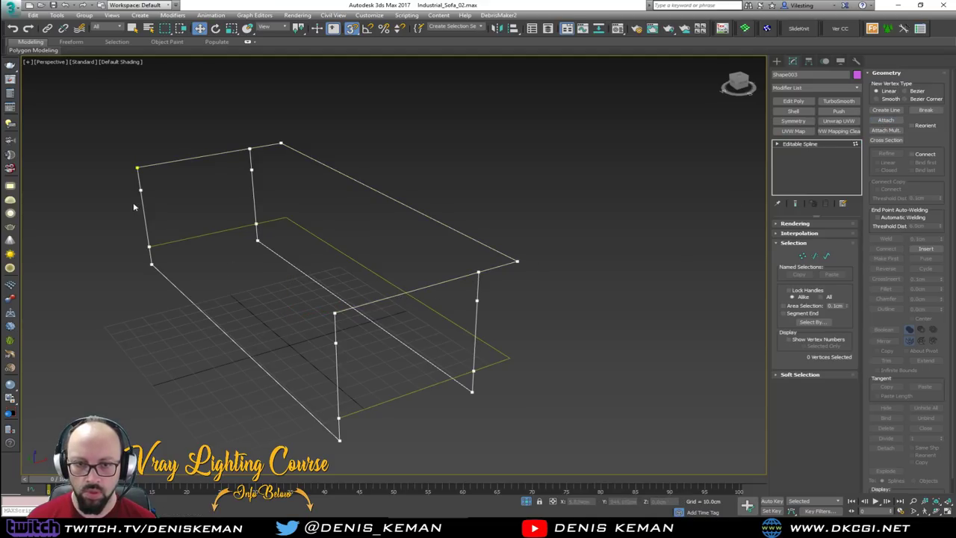
{"action": "left_click_drag", "start_coordinate": [117, 155], "coordinate": [149, 180]}
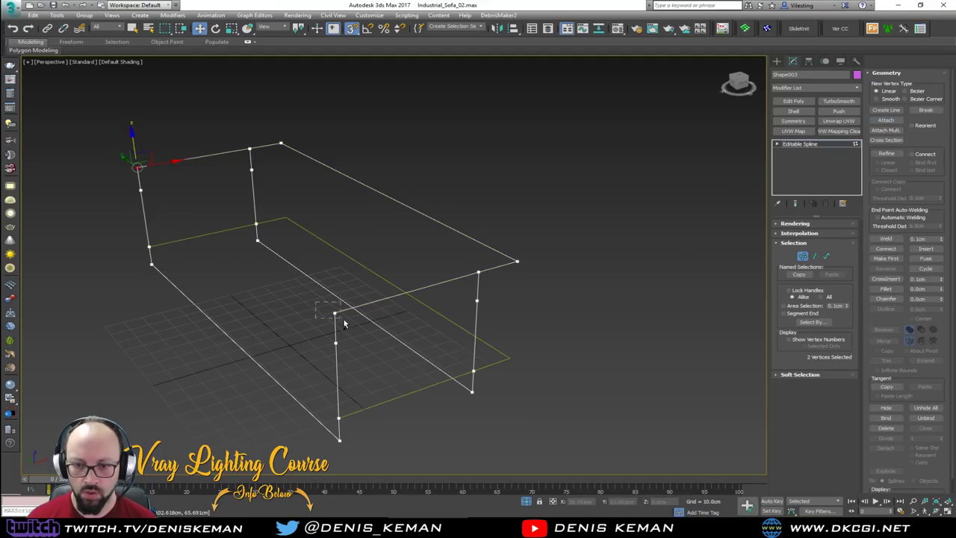
{"action": "left_click_drag", "start_coordinate": [344, 319], "coordinate": [344, 320], "text": "ctrl"}
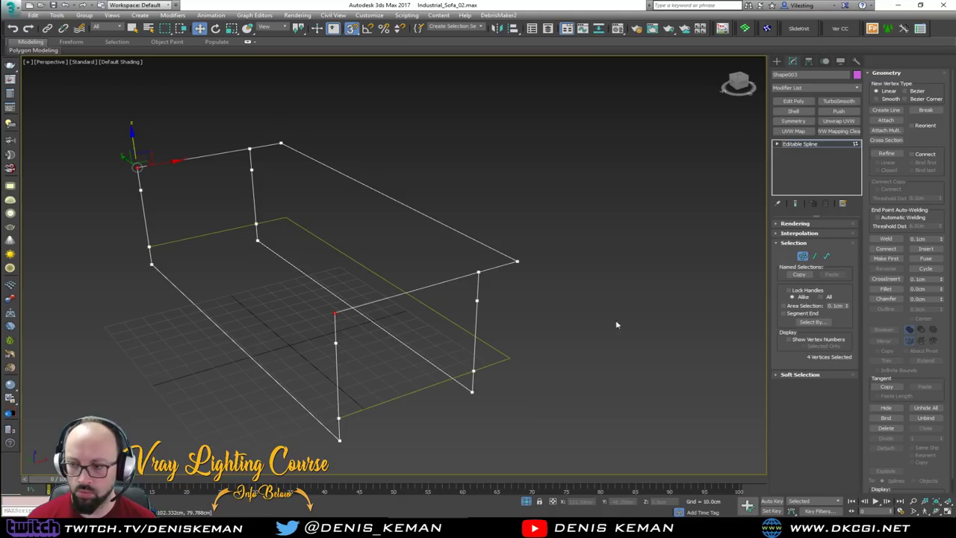
{"action": "left_click", "coordinate": [887, 239]}
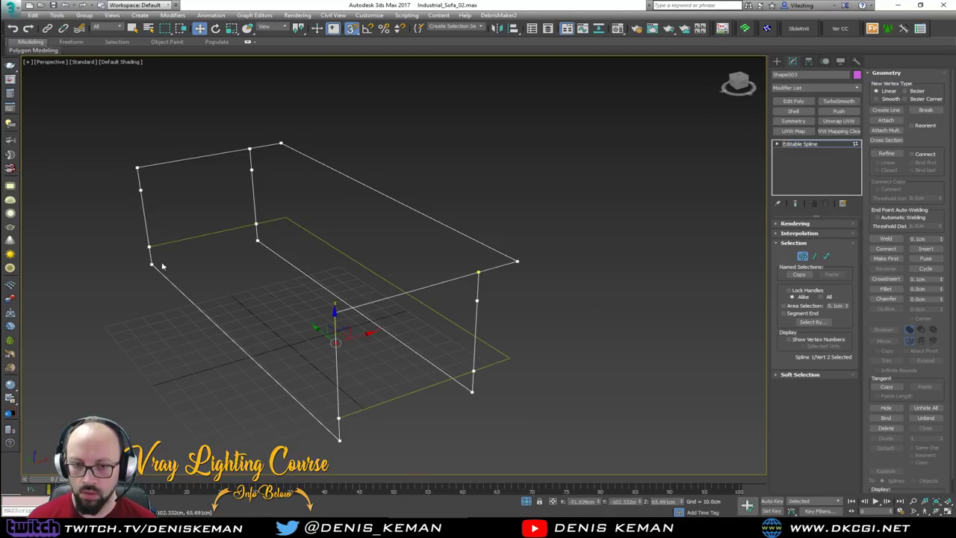
Step: Delete the extra vertices just below the tops of the four vertical legs
{"action": "left_click_drag", "start_coordinate": [148, 185], "coordinate": [129, 203], "text": "ctrl"}
{"action": "left_click_drag", "start_coordinate": [272, 163], "coordinate": [242, 180], "text": "ctrl"}
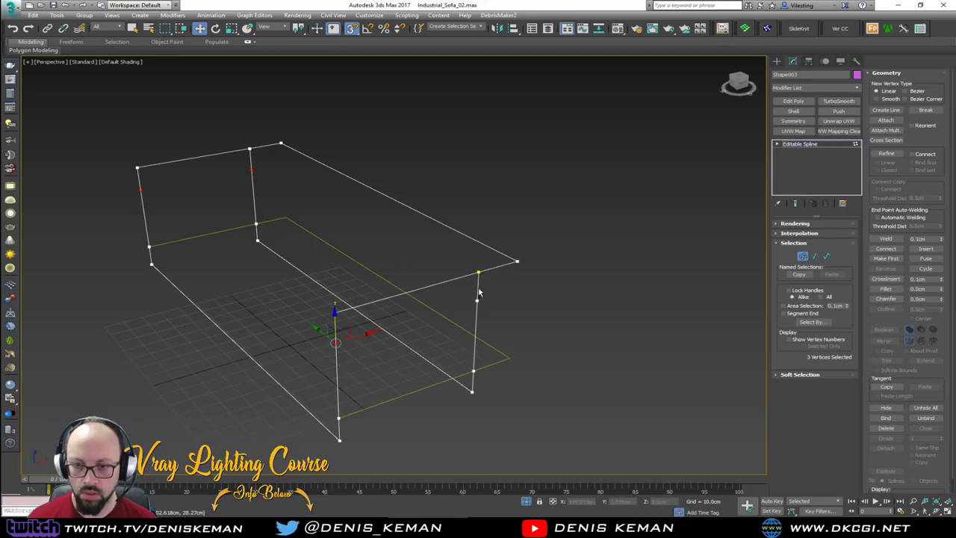
{"action": "left_click_drag", "start_coordinate": [501, 297], "coordinate": [456, 316], "text": "ctrl"}
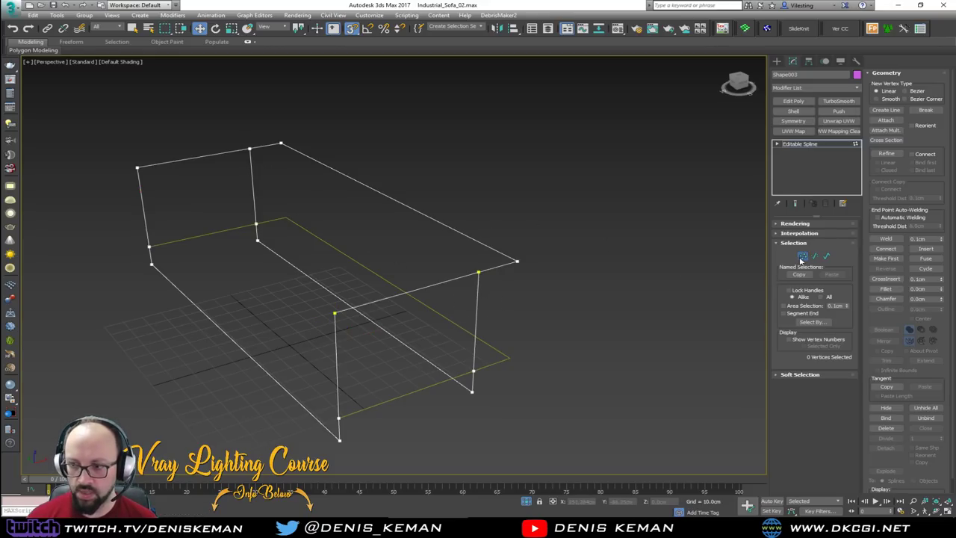
Step: Select the eight corner vertices of the joined spline, four on the upper run and four at the bottoms of the legs
{"action": "left_click_drag", "start_coordinate": [117, 153], "coordinate": [174, 193]}
{"action": "left_click_drag", "start_coordinate": [309, 125], "coordinate": [279, 157], "text": "ctrl"}
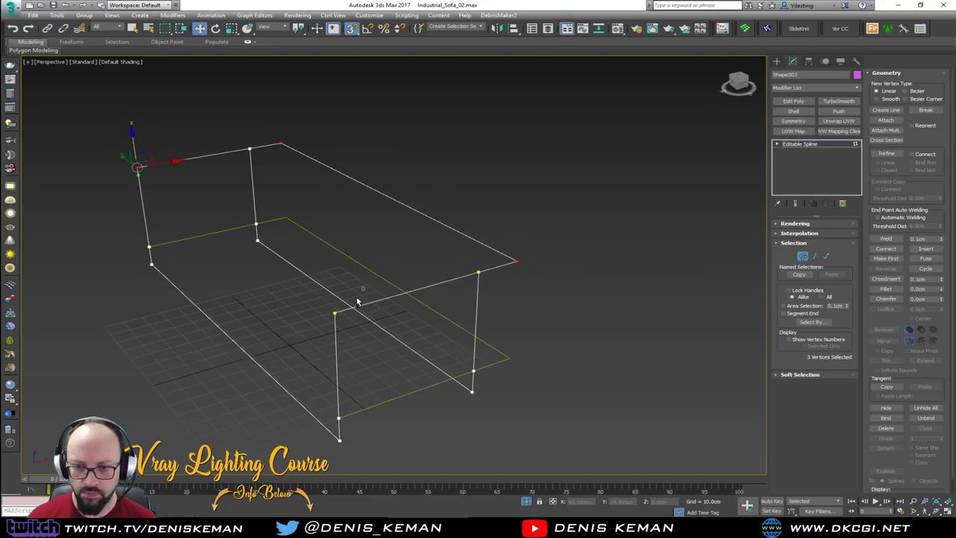
{"action": "left_click_drag", "start_coordinate": [357, 298], "coordinate": [309, 327], "text": "ctrl"}
{"action": "left_click", "coordinate": [340, 441], "text": "ctrl"}
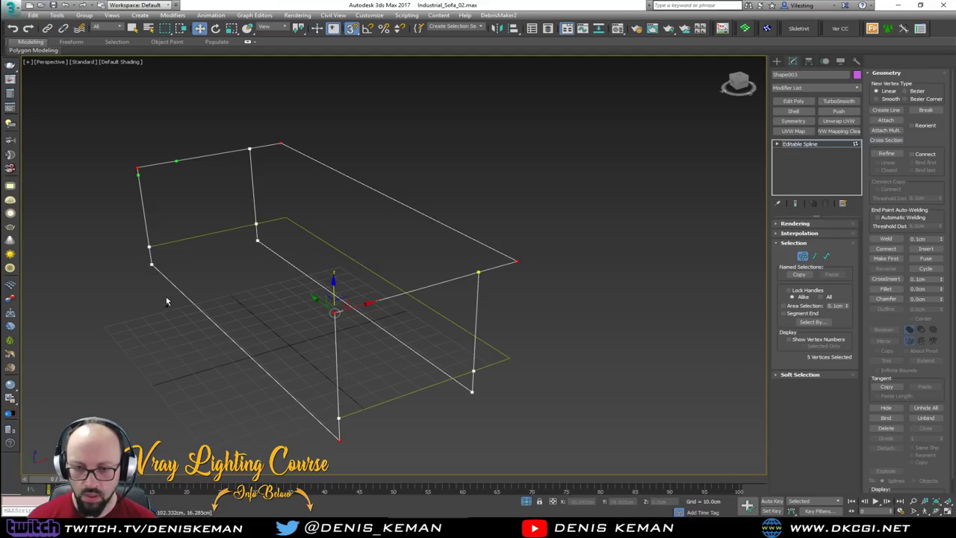
{"action": "left_click", "coordinate": [151, 263], "text": "ctrl"}
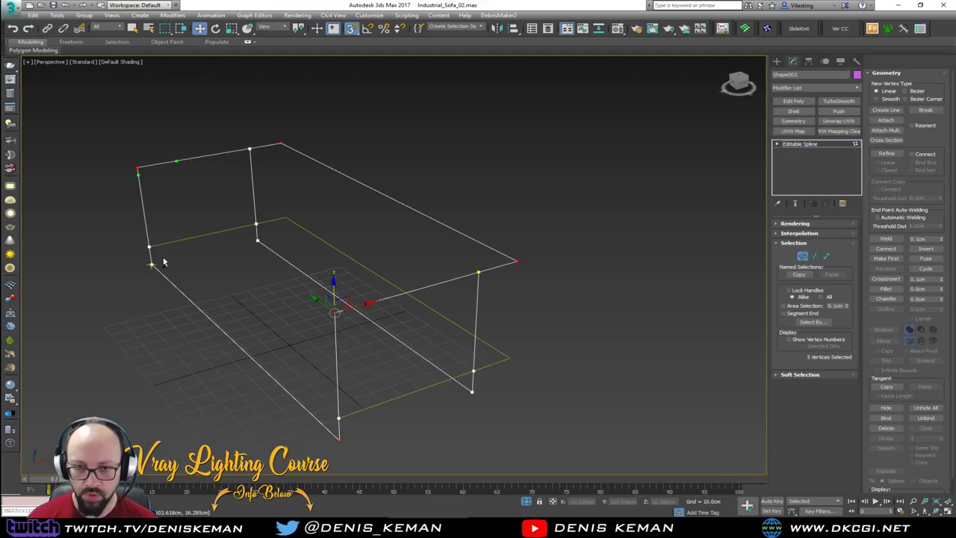
{"action": "scroll", "coordinate": [477, 401], "scroll_direction": "up", "scroll_amount": 4}
{"action": "left_click", "coordinate": [459, 402], "text": "ctrl"}
{"action": "scroll", "coordinate": [359, 314], "scroll_direction": "down", "scroll_amount": 4}
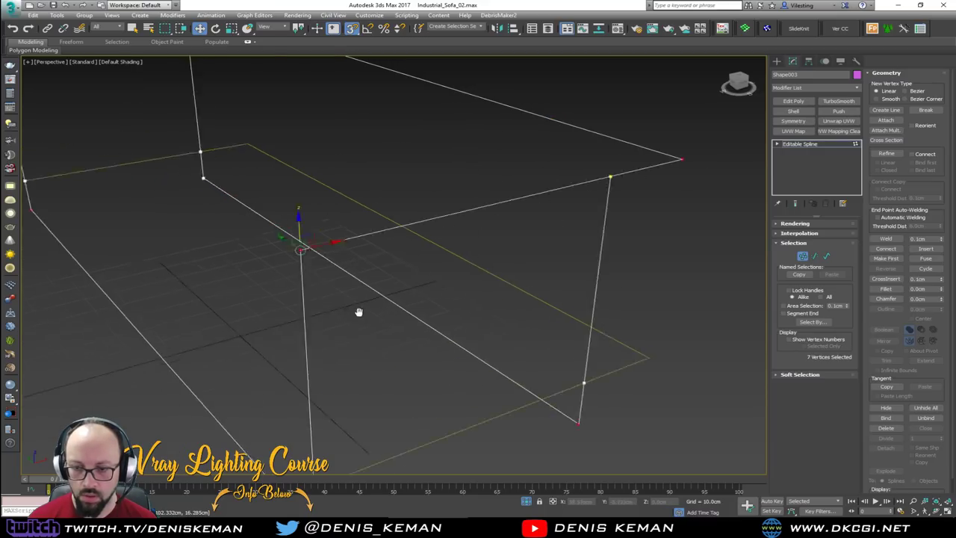
{"action": "left_click_drag", "start_coordinate": [271, 234], "coordinate": [271, 233], "text": "ctrl"}
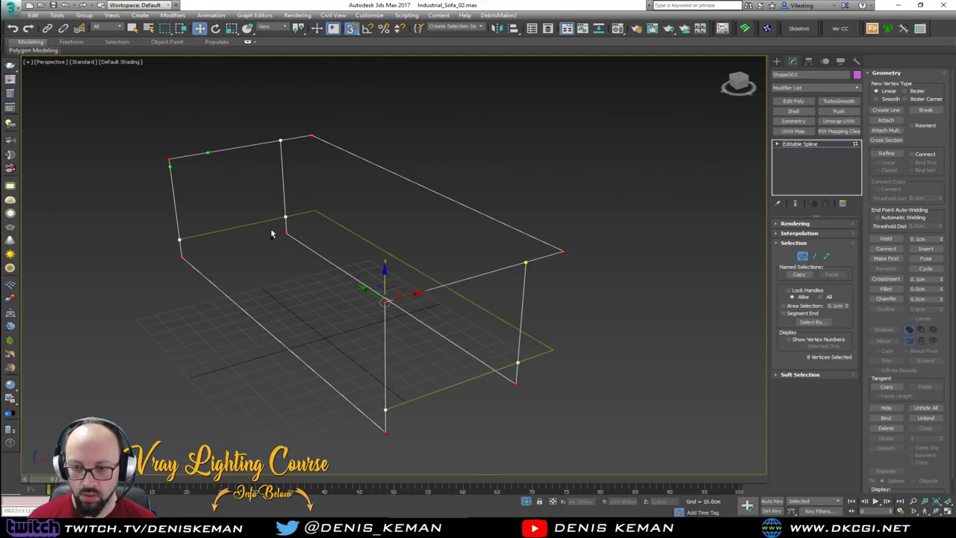
{"action": "left_click", "coordinate": [886, 288]}
{"action": "left_click_drag", "start_coordinate": [385, 303], "coordinate": [382, 280]}
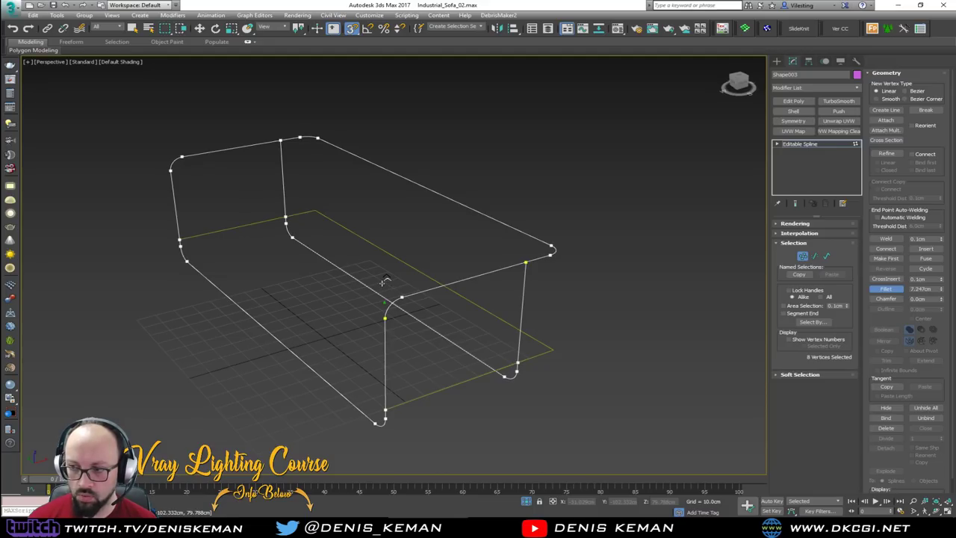
{"action": "key", "text": "ctrl+z"}
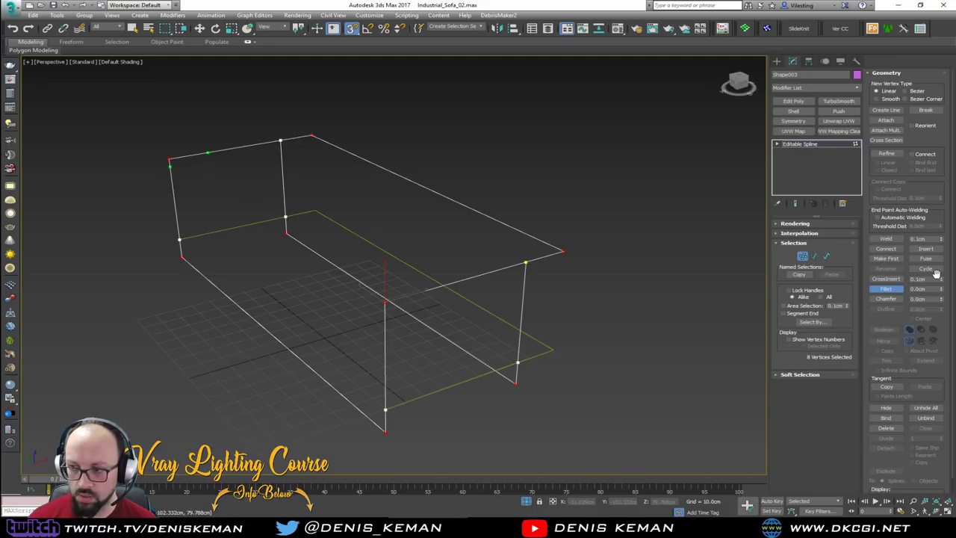
Step: Fillet the eight selected corner vertices by 7 cm and leave vertex editing
{"action": "left_click_drag", "start_coordinate": [928, 288], "coordinate": [881, 294]}
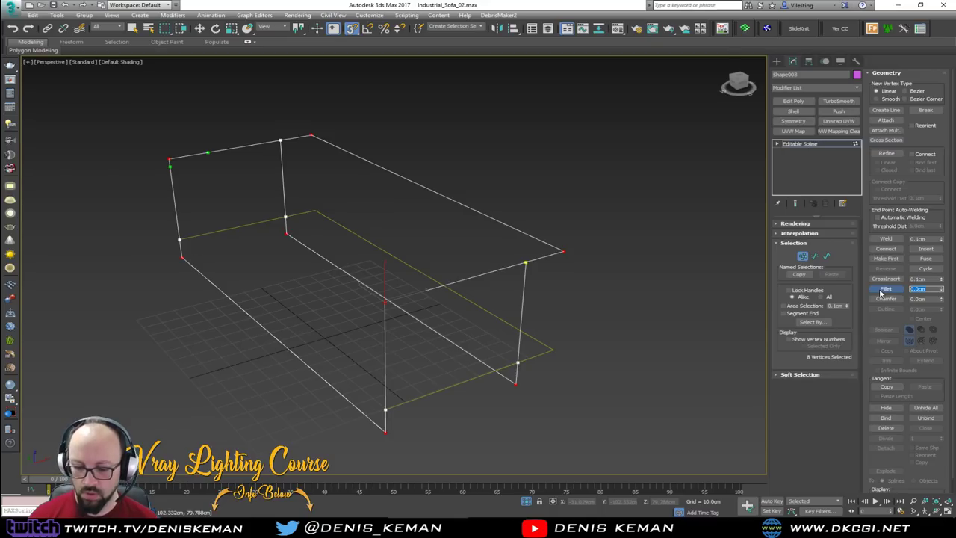
{"action": "type", "text": "7"}
{"action": "key", "text": "Return"}
{"action": "left_click", "coordinate": [884, 289]}
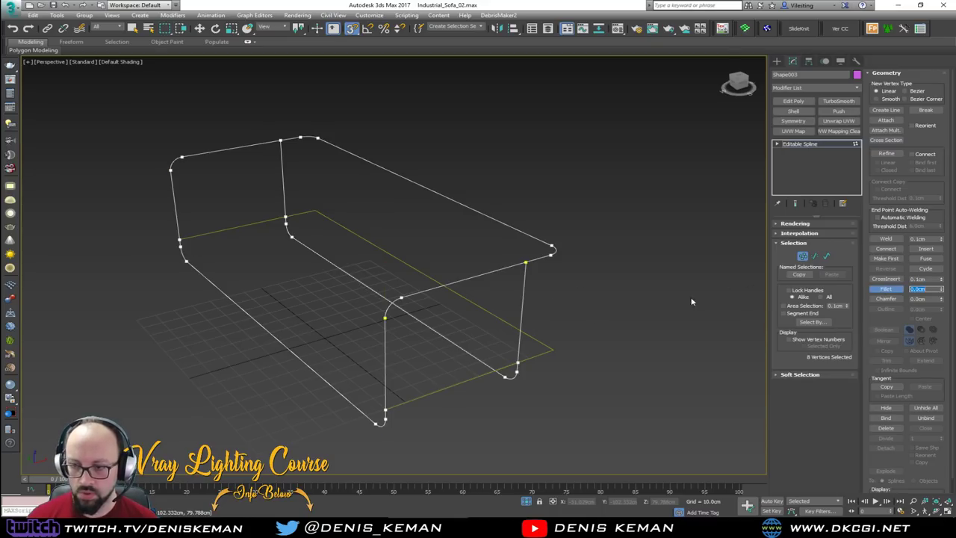
{"action": "left_click", "coordinate": [801, 257]}
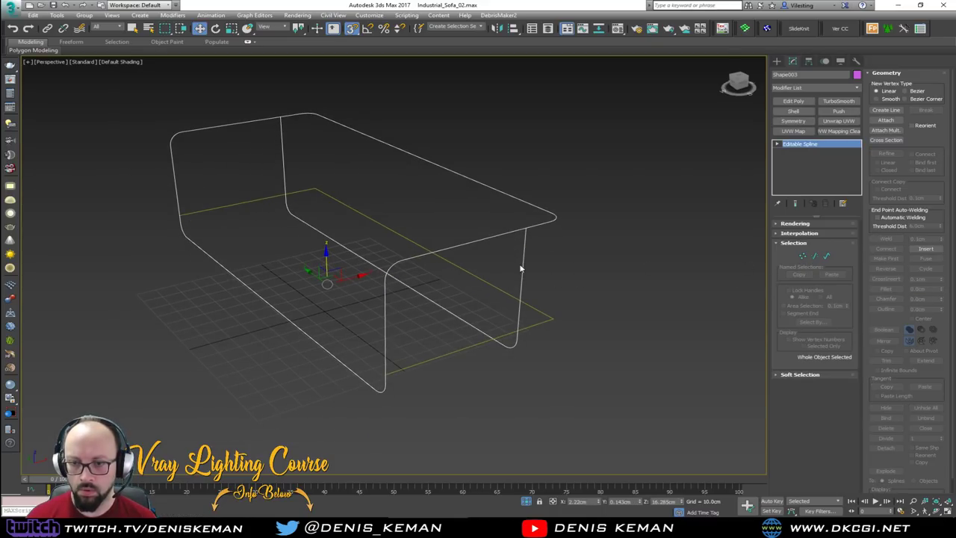
Step: Enable the joined spline in both the renderer and the viewport so it displays as a pipe
{"action": "key", "text": "F3"}
{"action": "left_click", "coordinate": [795, 223]}
{"action": "left_click", "coordinate": [793, 233]}
{"action": "left_click", "coordinate": [795, 240]}
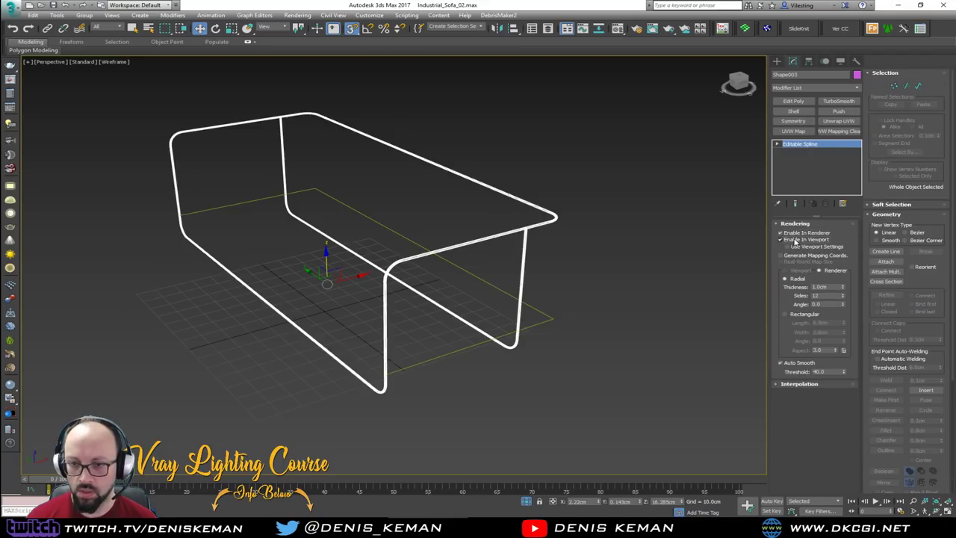
{"action": "scroll", "coordinate": [505, 242], "scroll_direction": "up", "scroll_amount": 5}
{"action": "scroll", "coordinate": [506, 247], "scroll_direction": "down", "scroll_amount": 5}
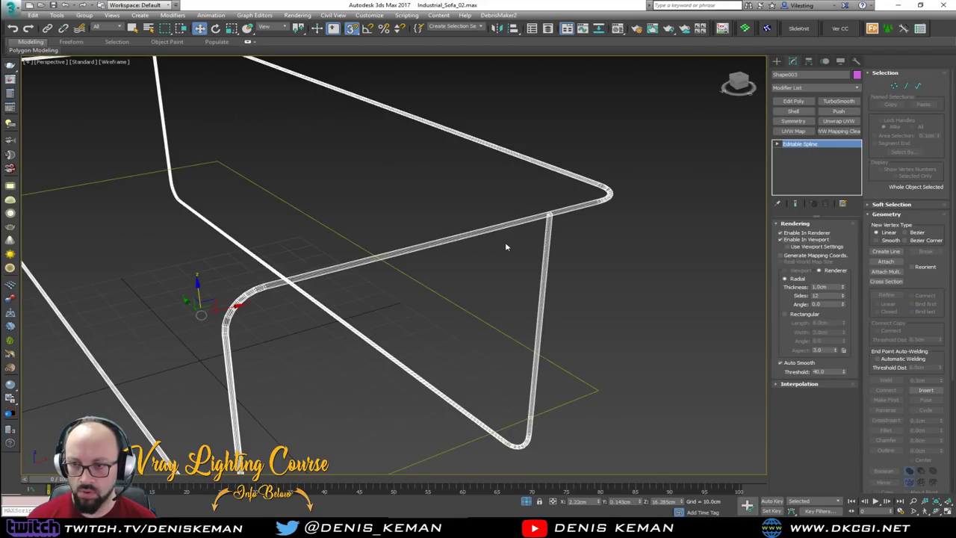
Step: Return to shaded display and set the joined spline's radial thickness to 3 cm
{"action": "key", "text": "F3"}
{"action": "mouse_move", "coordinate": [486, 284]}
{"action": "middle_mouse_down"}
{"action": "mouse_move", "coordinate": [512, 224]}
{"action": "mouse_move", "coordinate": [498, 248]}
{"action": "middle_mouse_up"}
{"action": "left_click_drag", "start_coordinate": [833, 287], "coordinate": [783, 287]}
{"action": "type", "text": "3"}
{"action": "key", "text": "Return"}
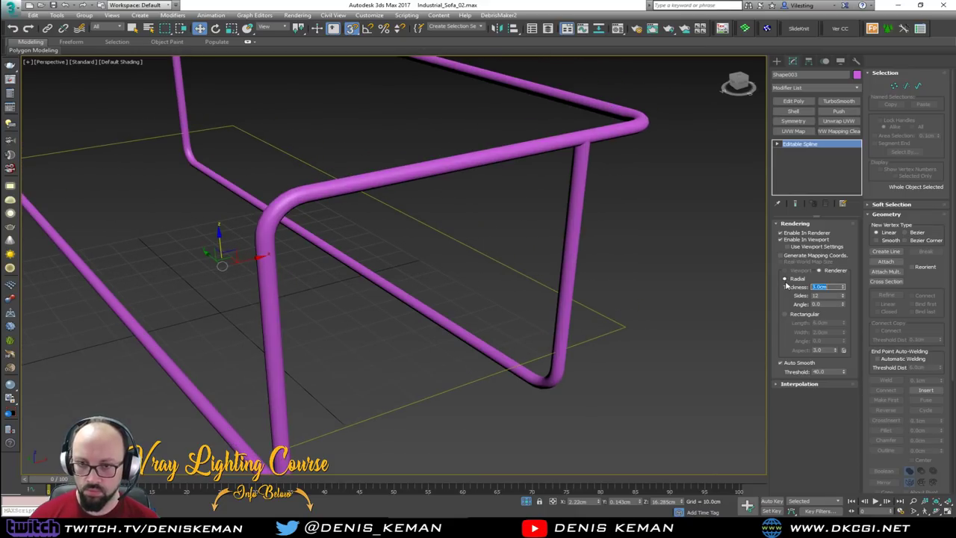
{"action": "mouse_move", "coordinate": [490, 269]}
{"action": "middle_mouse_down", "text": "alt"}
{"action": "mouse_move", "coordinate": [422, 254]}
{"action": "mouse_move", "coordinate": [492, 255]}
{"action": "middle_mouse_up", "text": "alt"}
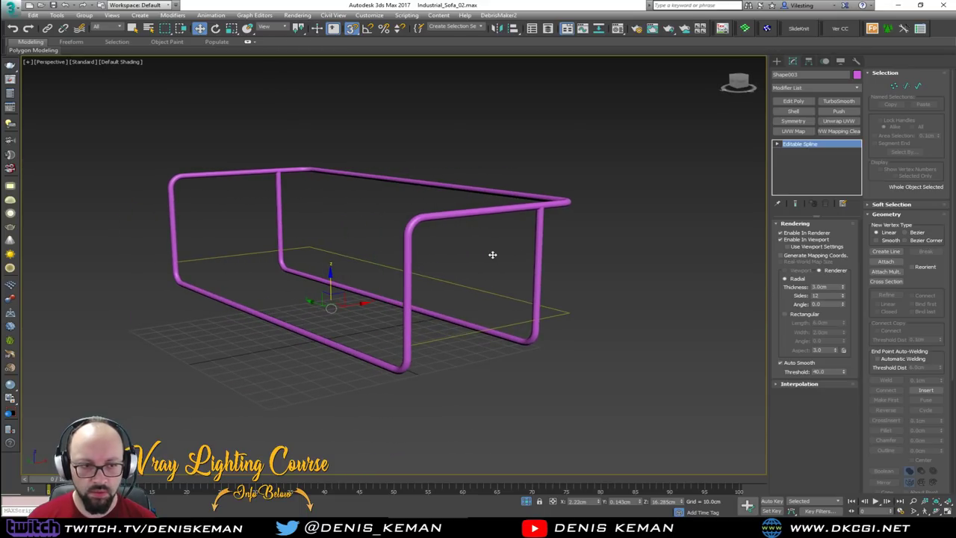
Step: On the lower U-shaped spline, delete the two vertices where it crosses the rear legs, working in wireframe
{"action": "left_click", "coordinate": [564, 321]}
{"action": "key", "text": "1"}
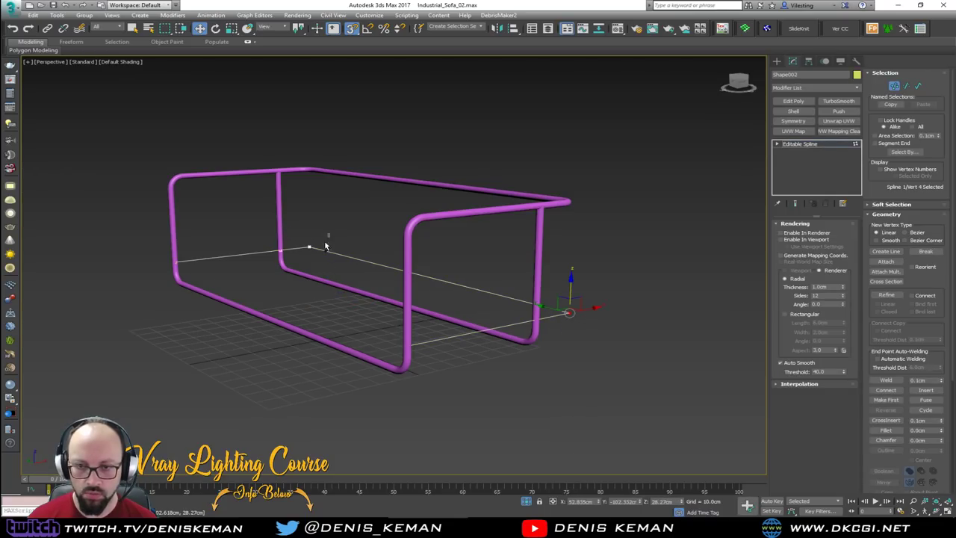
{"action": "left_click", "coordinate": [310, 246], "text": "ctrl"}
{"action": "key", "text": "F3"}
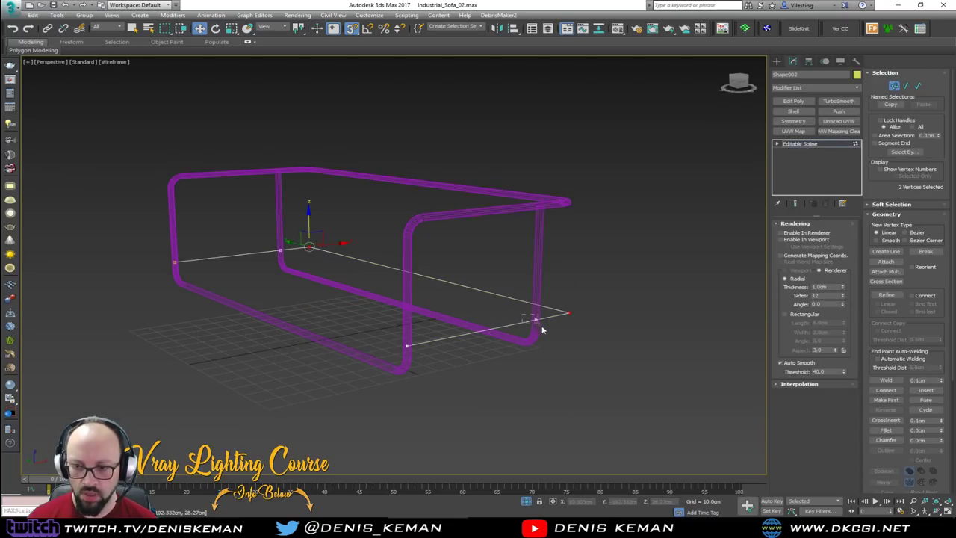
{"action": "left_click", "coordinate": [536, 321]}
{"action": "left_click_drag", "start_coordinate": [286, 266], "coordinate": [286, 265], "text": "ctrl"}
{"action": "key", "text": "Delete"}
Step: Fillet the two corner vertices of the lower U-shaped spline by 7 cm and leave vertex editing
{"action": "left_click_drag", "start_coordinate": [342, 228], "coordinate": [301, 255]}
{"action": "left_click_drag", "start_coordinate": [587, 295], "coordinate": [563, 319], "text": "ctrl"}
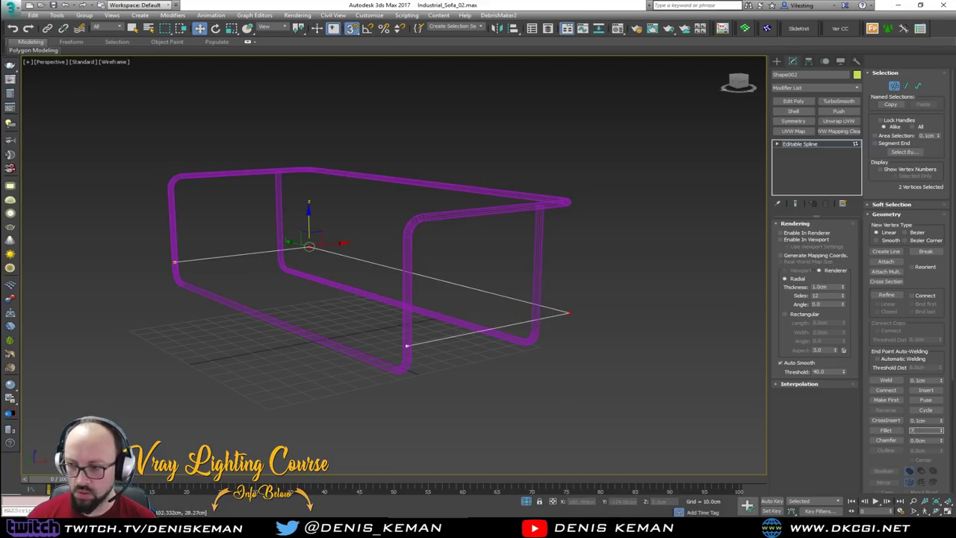
{"action": "key", "text": "Return"}
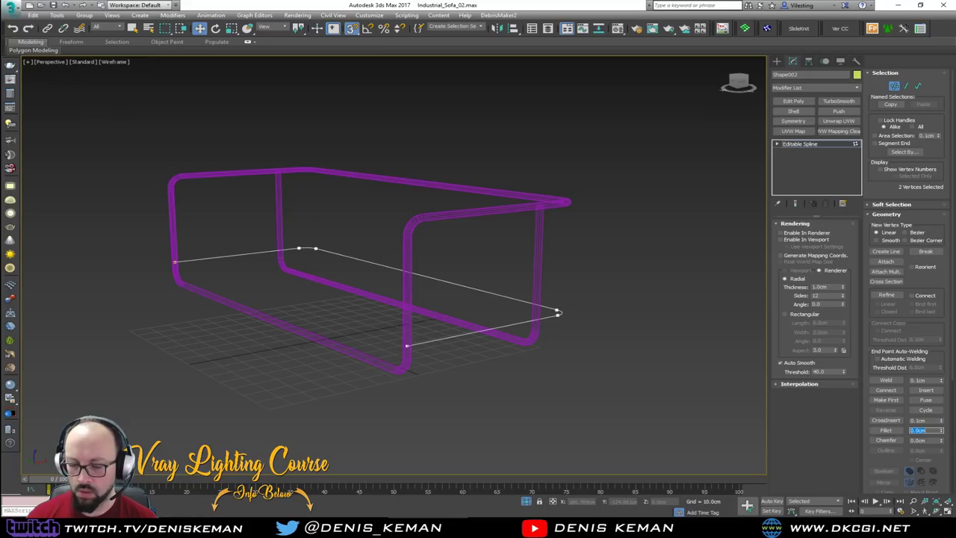
{"action": "left_click", "coordinate": [895, 86]}
Step: Make the lower U-shaped spline renderable and visible as a 3 cm thick pipe, return to shaded display, and deselect it
{"action": "left_click", "coordinate": [817, 240]}
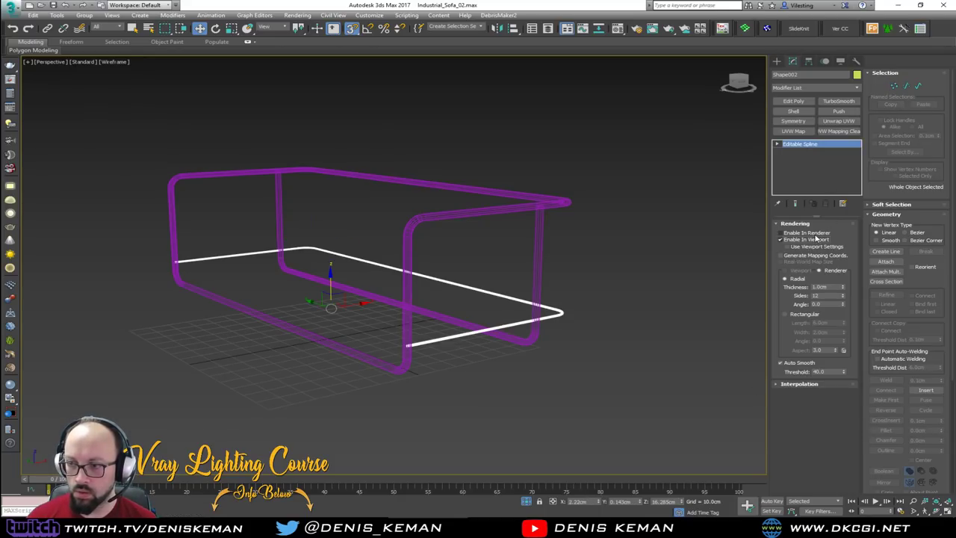
{"action": "type", "text": "3"}
{"action": "key", "text": "Return"}
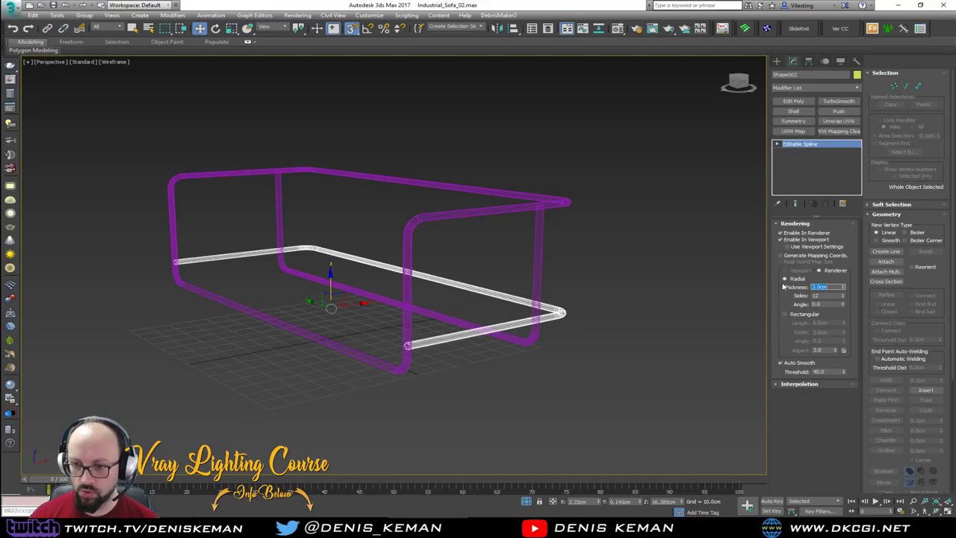
{"action": "key", "text": "F3"}
{"action": "left_click", "coordinate": [591, 277]}
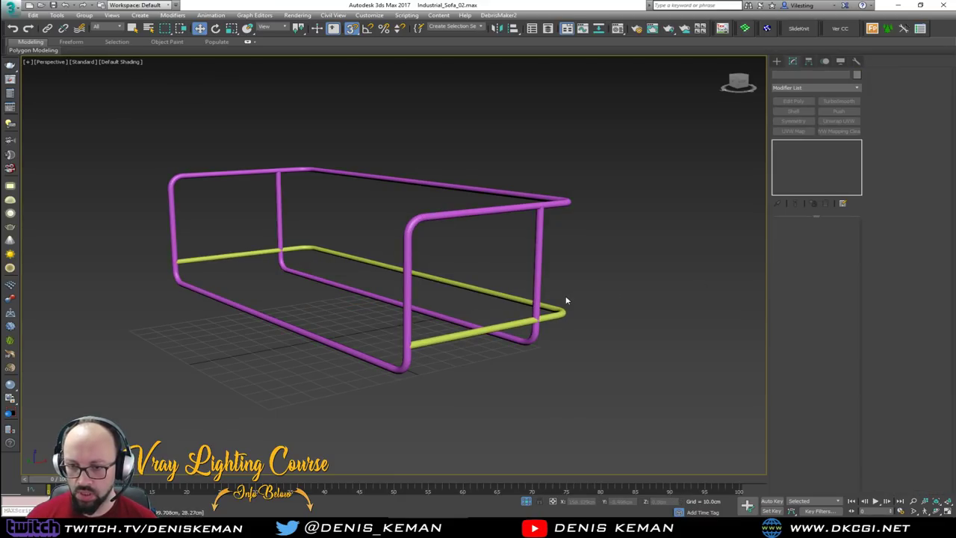
Step: Compare the pipe frame with the pipe joints and elbows in the Idea_20 reference image
{"action": "mouse_move", "coordinate": [625, 304]}
{"action": "middle_mouse_down", "text": "alt"}
{"action": "mouse_move", "coordinate": [469, 314]}
{"action": "mouse_move", "coordinate": [375, 301]}
{"action": "mouse_move", "coordinate": [446, 292]}
{"action": "mouse_move", "coordinate": [546, 308]}
{"action": "middle_mouse_up", "text": "alt"}
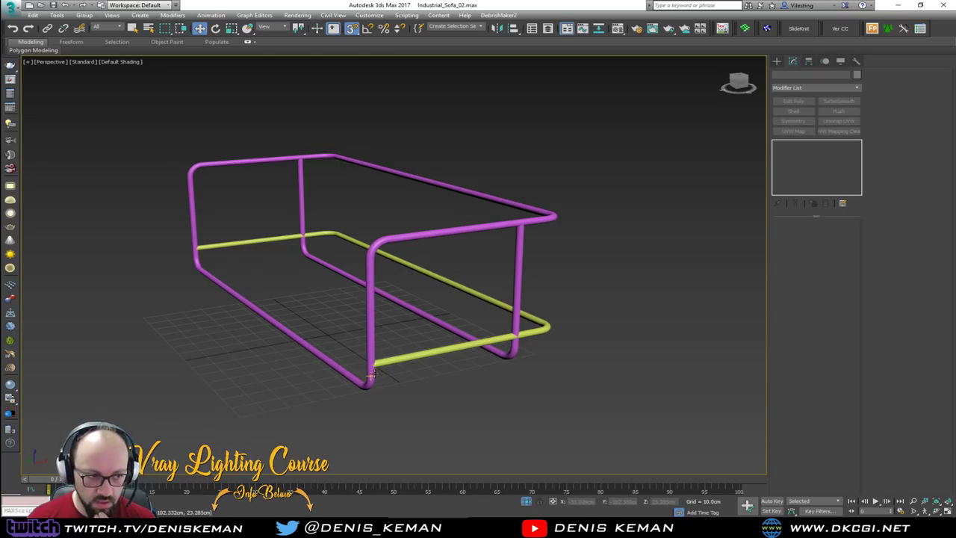
{"action": "left_click_drag", "start_coordinate": [0, 64], "coordinate": [422, 66]}
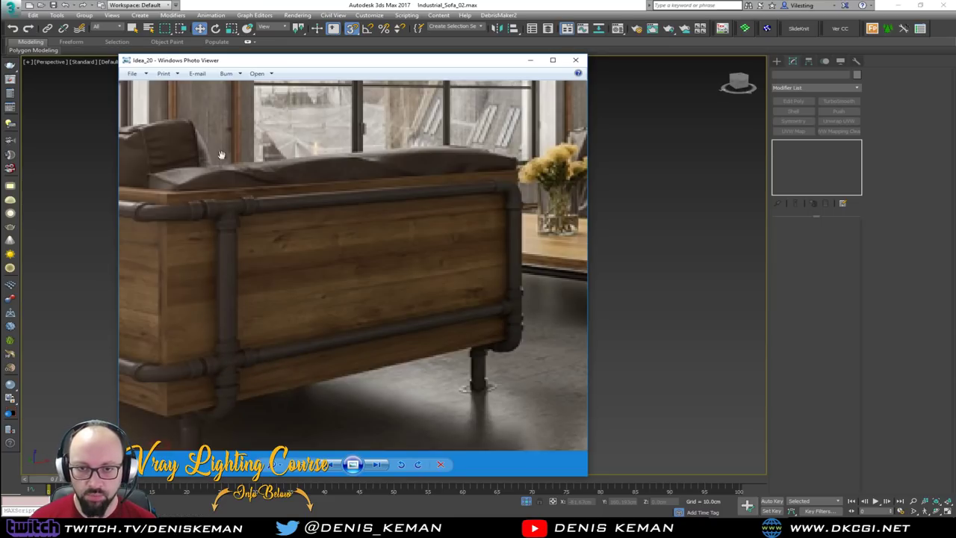
{"action": "left_click_drag", "start_coordinate": [362, 65], "coordinate": [0, 66]}
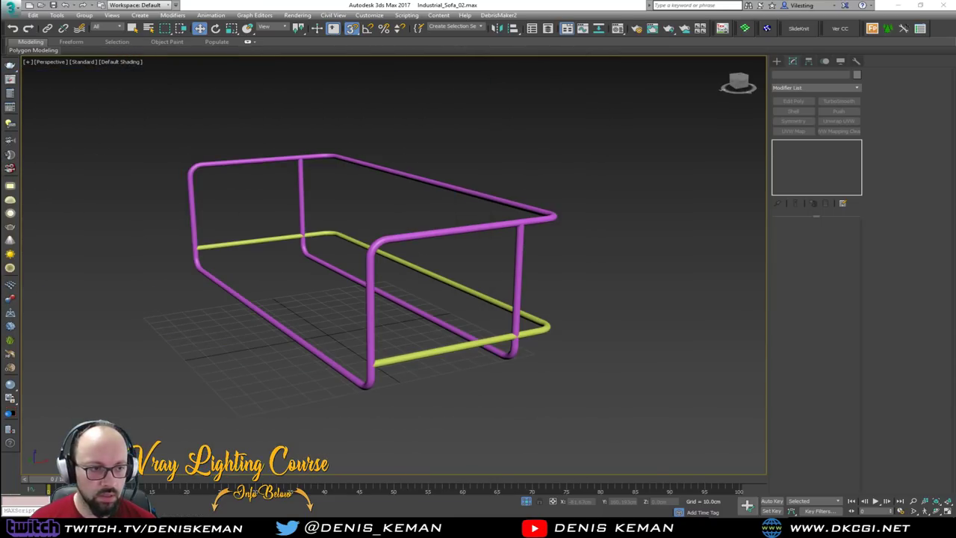
Step: Add an Edit Poly modifier to the joined pipe frame, show edged faces, and enter edge editing
{"action": "scroll", "coordinate": [375, 266], "scroll_direction": "up", "scroll_amount": 2}
{"action": "left_click", "coordinate": [371, 266]}
{"action": "key", "text": "F4"}
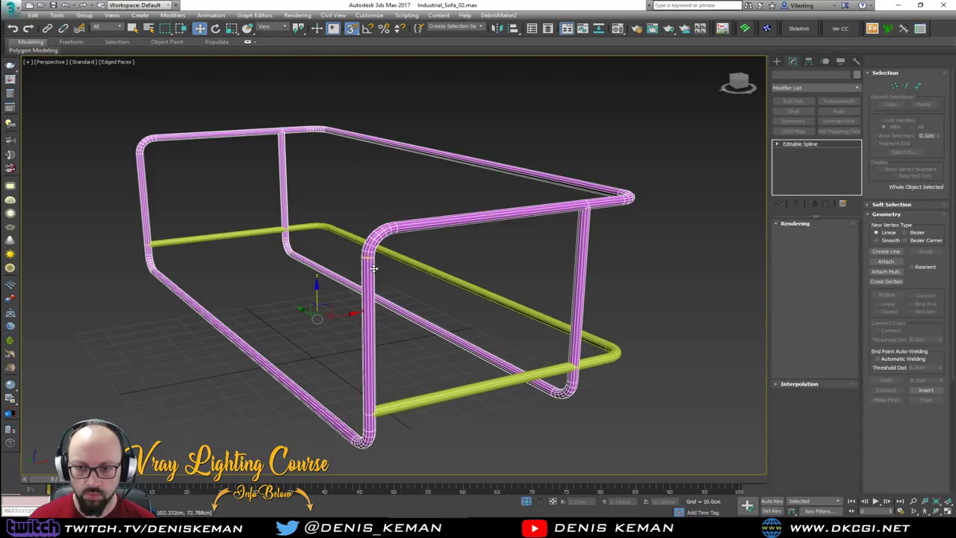
{"action": "scroll", "coordinate": [373, 263], "scroll_direction": "up", "scroll_amount": 2}
{"action": "left_click", "coordinate": [794, 101]}
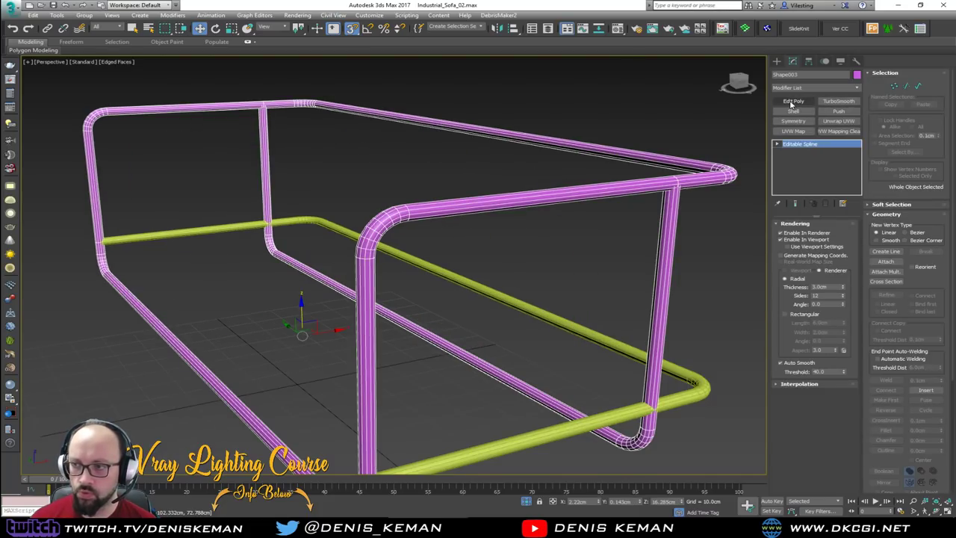
{"action": "scroll", "coordinate": [378, 229], "scroll_direction": "up", "scroll_amount": 3}
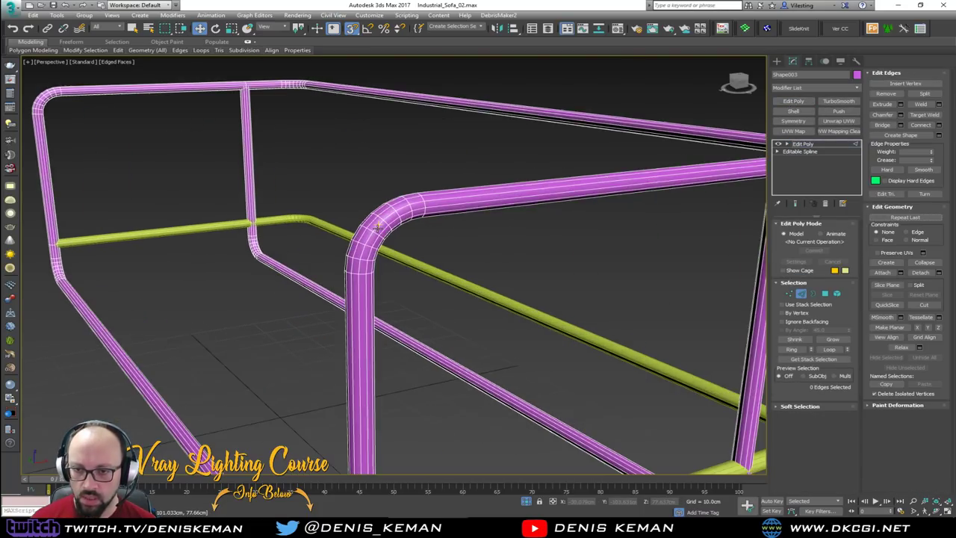
Step: Select one lengthwise edge in each of the four upper corner bends of the pipe frame and expand the selection to edge rings
{"action": "left_click", "coordinate": [378, 228]}
{"action": "scroll", "coordinate": [378, 228], "scroll_direction": "down", "scroll_amount": 3}
{"action": "middle_click_drag", "start_coordinate": [661, 191], "coordinate": [456, 226]}
{"action": "middle_click_drag", "start_coordinate": [471, 268], "coordinate": [440, 197]}
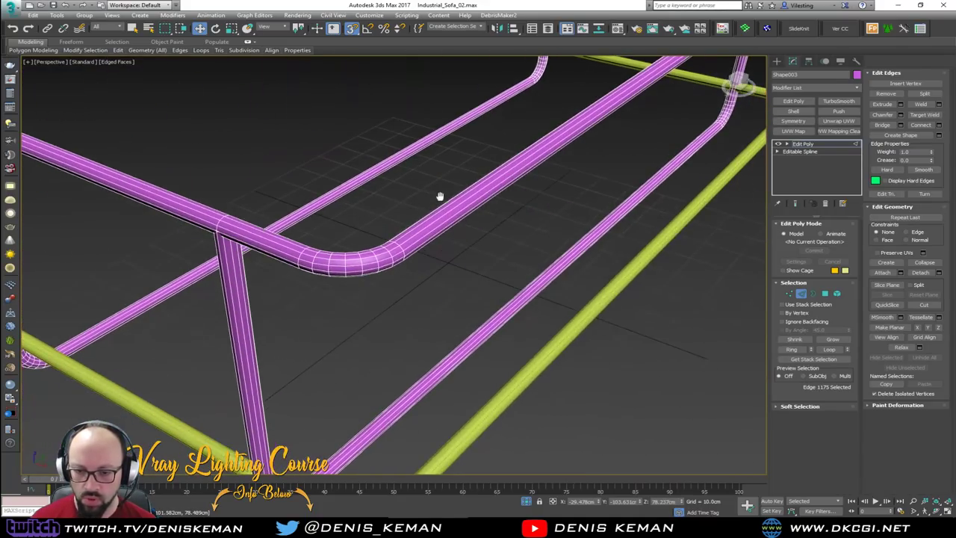
{"action": "left_click", "coordinate": [355, 265], "text": "ctrl"}
{"action": "middle_click_drag", "start_coordinate": [444, 276], "coordinate": [387, 235], "text": "alt"}
{"action": "scroll", "coordinate": [349, 262], "scroll_direction": "down", "scroll_amount": 2}
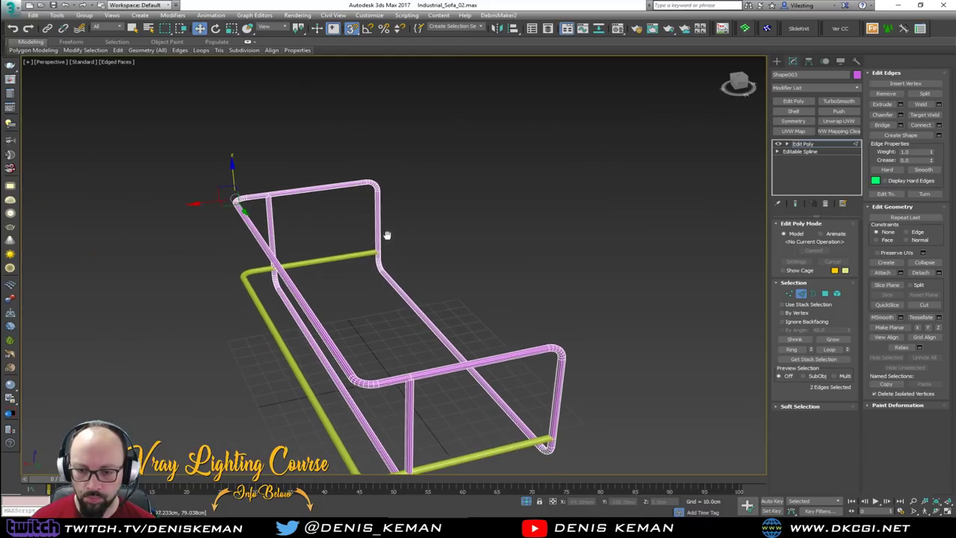
{"action": "scroll", "coordinate": [359, 385], "scroll_direction": "up", "scroll_amount": 10}
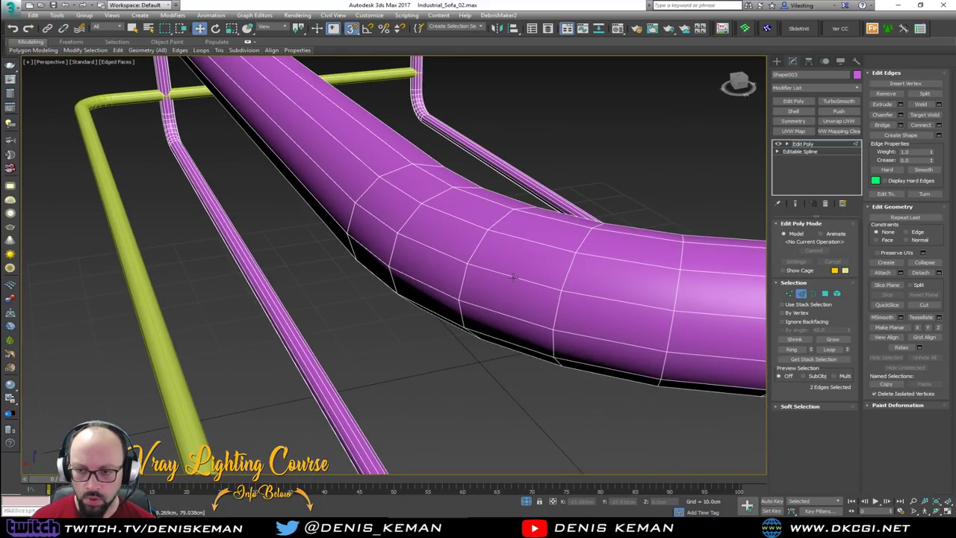
{"action": "left_click", "coordinate": [513, 278], "text": "ctrl"}
{"action": "scroll", "coordinate": [513, 278], "scroll_direction": "down", "scroll_amount": 10}
{"action": "middle_click_drag", "start_coordinate": [515, 280], "coordinate": [520, 288]}
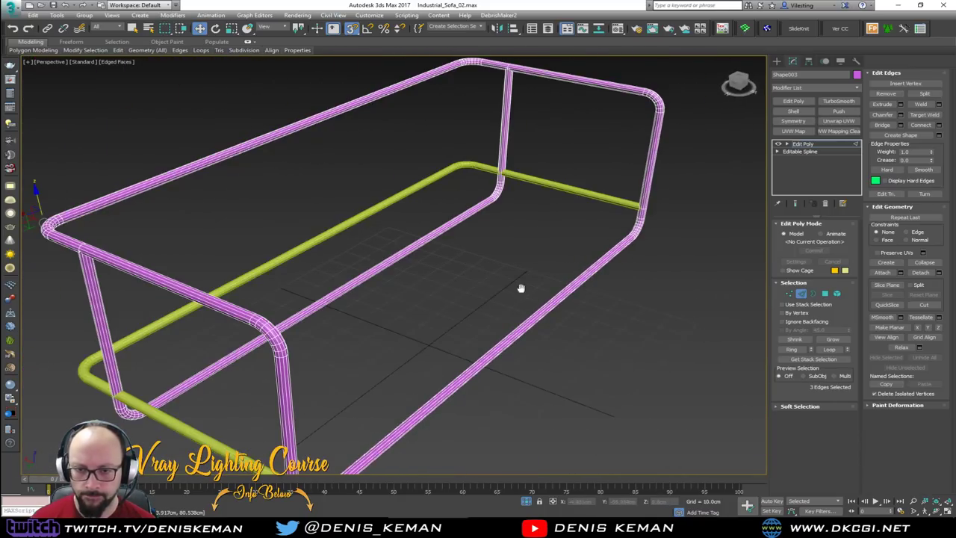
{"action": "scroll", "coordinate": [520, 289], "scroll_direction": "up", "scroll_amount": 8}
{"action": "left_click", "coordinate": [473, 294], "text": "ctrl"}
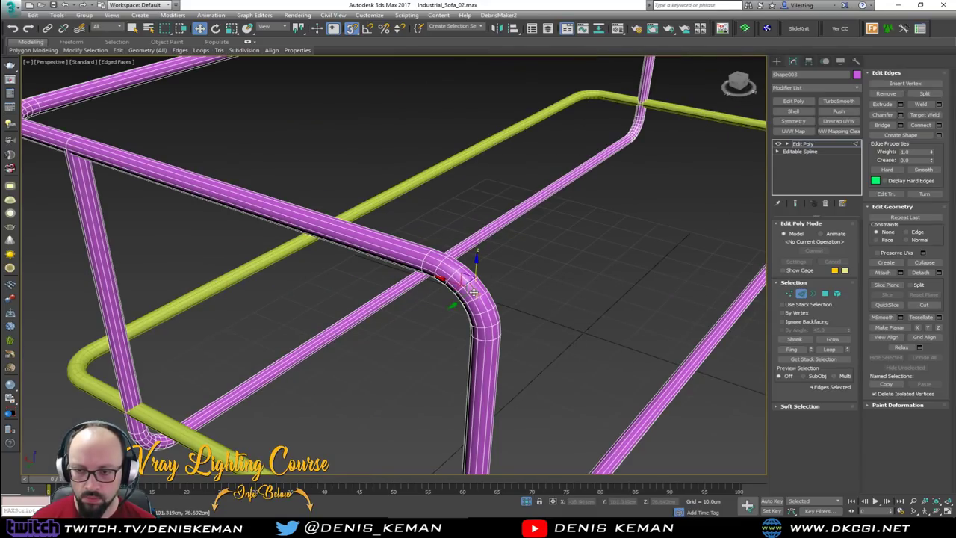
{"action": "left_click", "coordinate": [791, 349]}
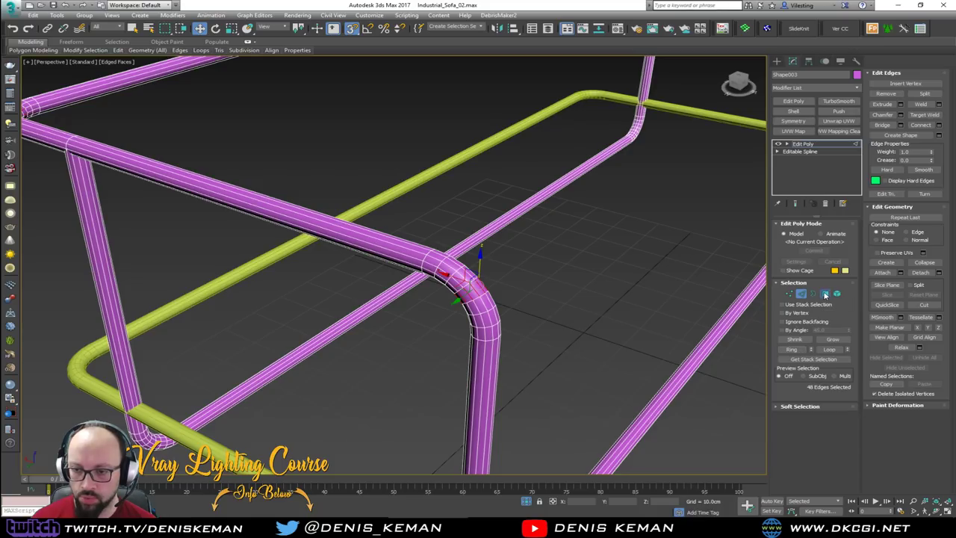
Step: Convert the edge rings to polygons, grow the selection over the four corner bends, and remove the long straight rail from it
{"action": "left_click", "coordinate": [825, 294], "text": "ctrl"}
{"action": "left_click", "coordinate": [833, 340]}
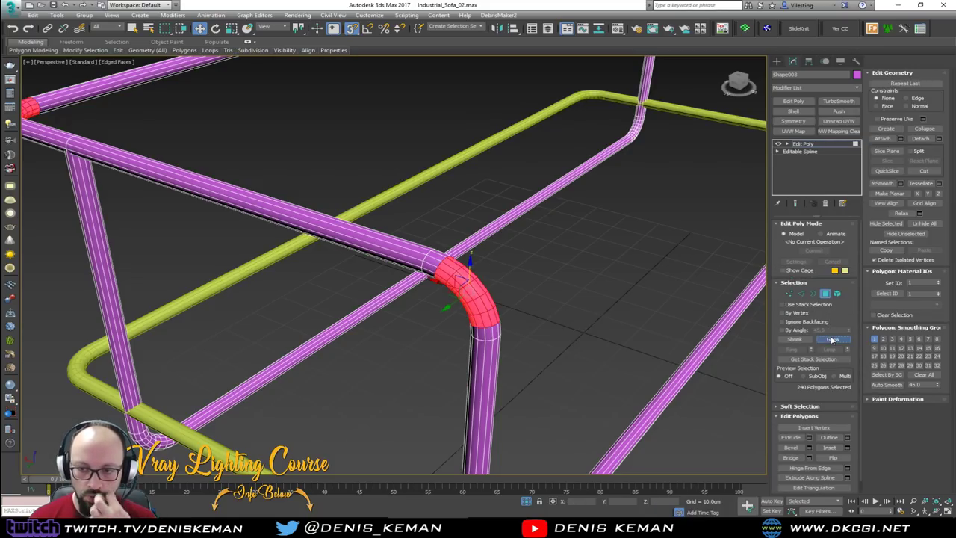
{"action": "left_click", "coordinate": [833, 340]}
{"action": "scroll", "coordinate": [602, 294], "scroll_direction": "down", "scroll_amount": 6}
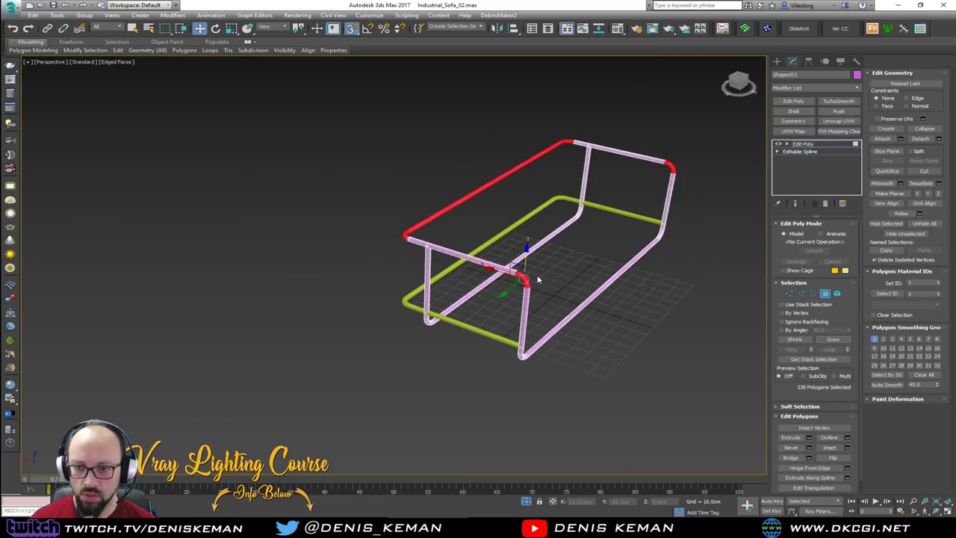
{"action": "middle_click_drag", "start_coordinate": [536, 279], "coordinate": [509, 148], "text": "alt"}
{"action": "left_click_drag", "start_coordinate": [510, 148], "coordinate": [598, 215], "text": "alt"}
{"action": "middle_click_drag", "start_coordinate": [597, 216], "coordinate": [527, 213], "text": "alt"}
{"action": "middle_click_drag", "start_coordinate": [671, 265], "coordinate": [489, 284]}
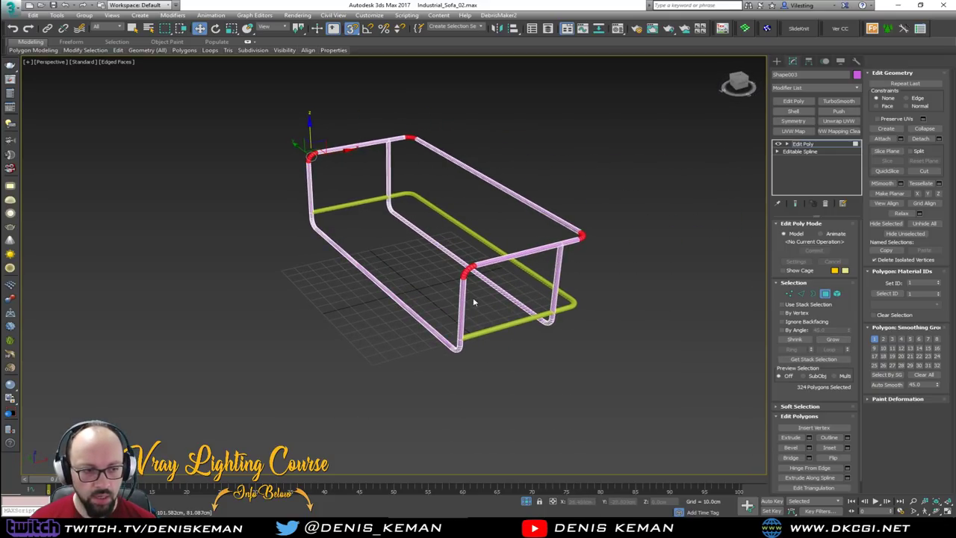
{"action": "scroll", "coordinate": [454, 301], "scroll_direction": "up", "scroll_amount": 6}
{"action": "middle_click_drag", "start_coordinate": [560, 213], "coordinate": [463, 304]}
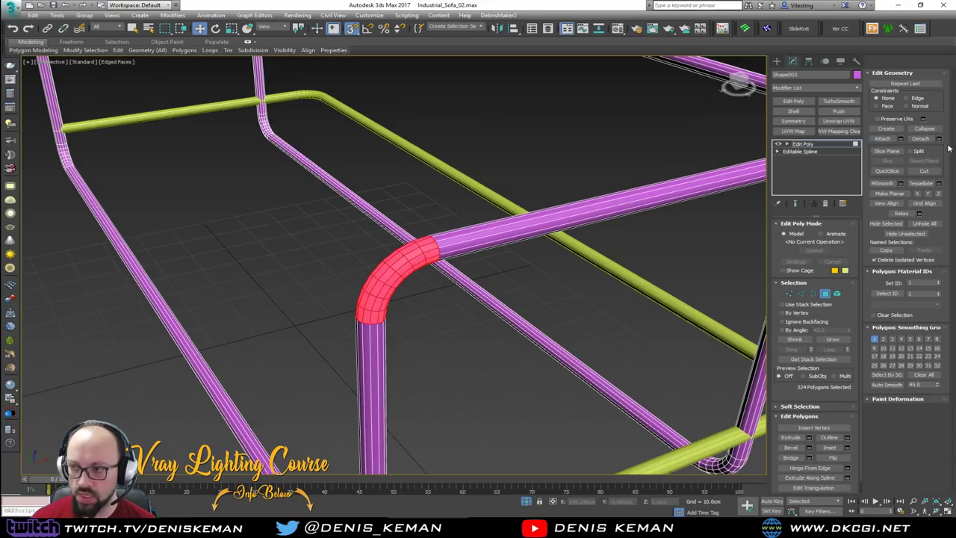
Step: Detach a copy of the selected corner polygons as a separate object, leave polygon editing, and select the new object
{"action": "left_click", "coordinate": [939, 139]}
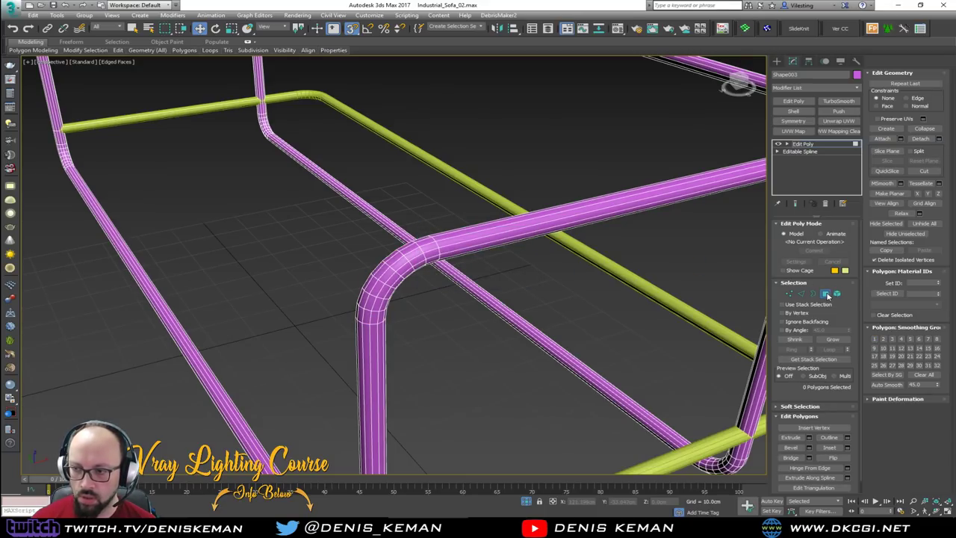
{"action": "left_click", "coordinate": [826, 294]}
{"action": "left_click", "coordinate": [433, 277]}
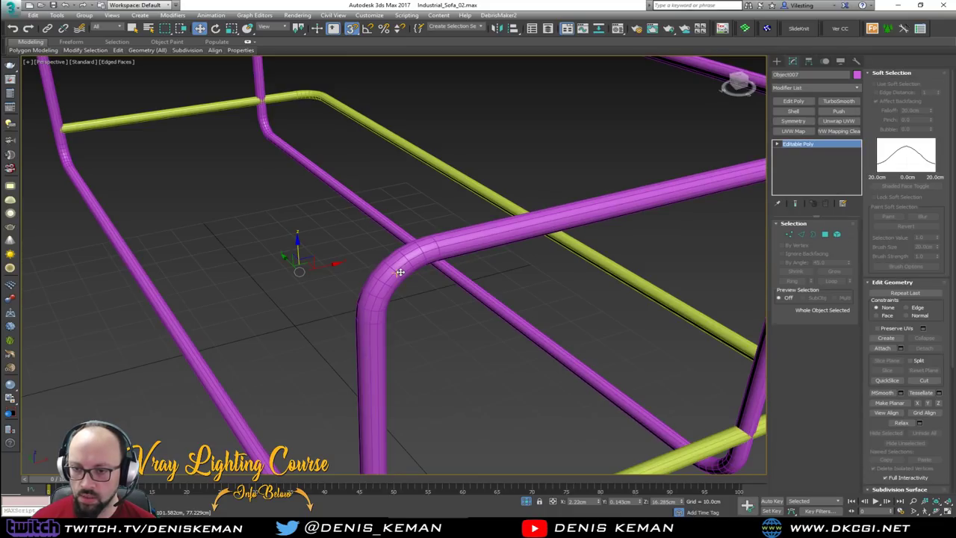
Step: Add a Shell modifier to the detached corner elbows and check their thickness around the frame
{"action": "left_click", "coordinate": [794, 110]}
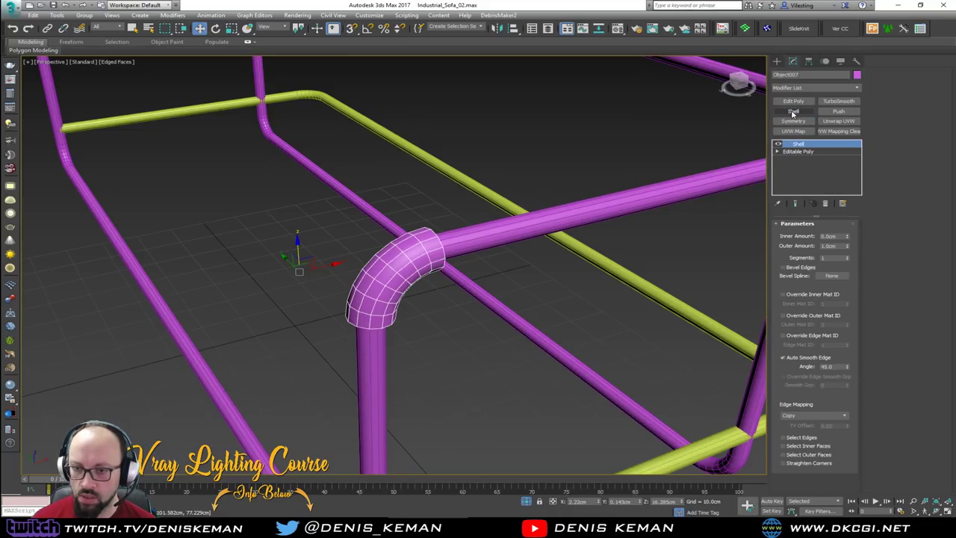
{"action": "middle_click_drag", "start_coordinate": [558, 202], "coordinate": [503, 210], "text": "alt"}
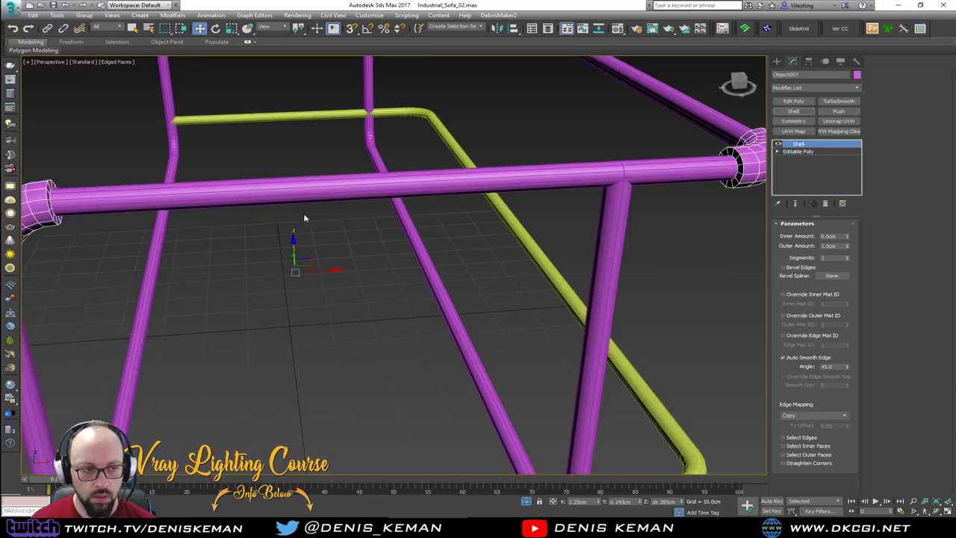
{"action": "middle_click_drag", "start_coordinate": [304, 218], "coordinate": [392, 255]}
{"action": "middle_click_drag", "start_coordinate": [515, 203], "coordinate": [534, 208], "text": "alt"}
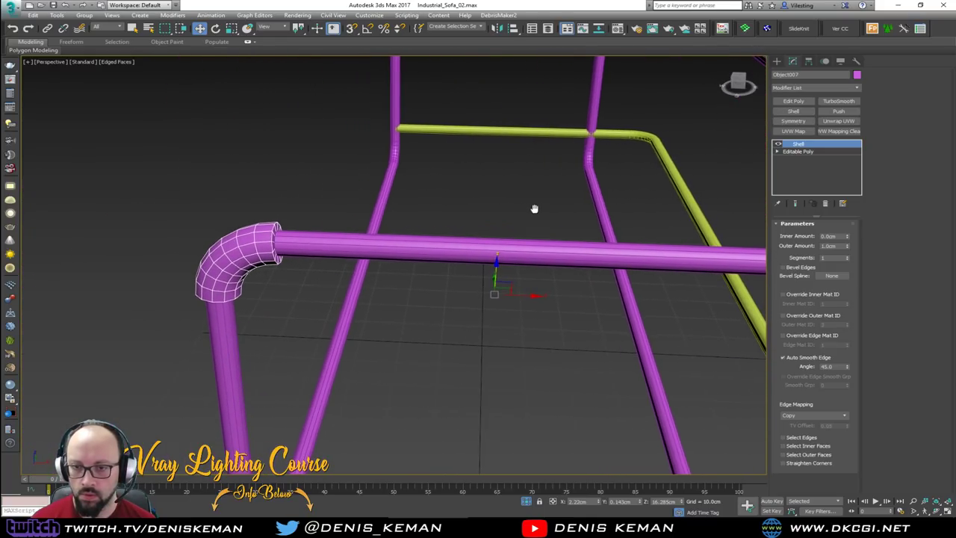
Step: Add a Chamfer modifier to the corner elbows with a minimum angle of 50 and an amount of 0.1 cm
{"action": "left_click", "coordinate": [792, 87]}
{"action": "key", "text": "c"}
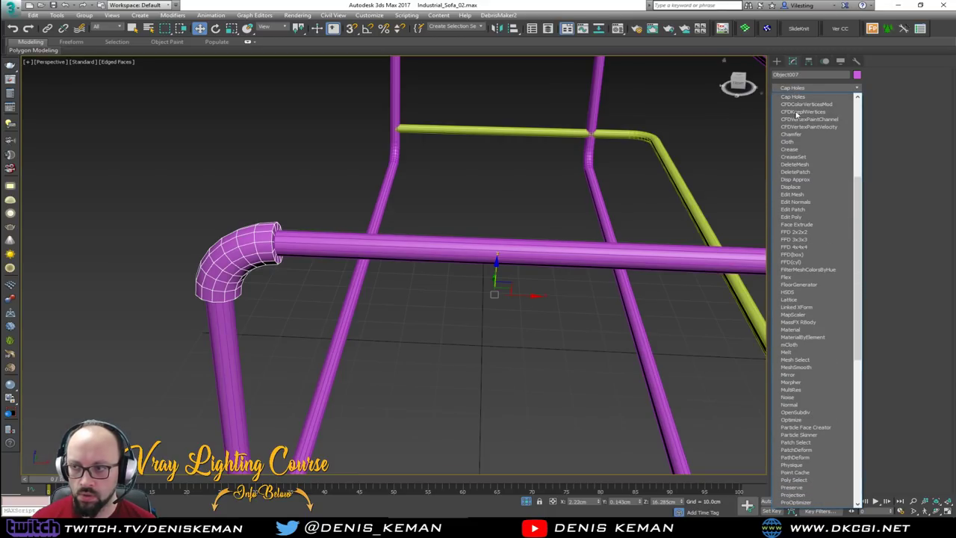
{"action": "left_click", "coordinate": [792, 135]}
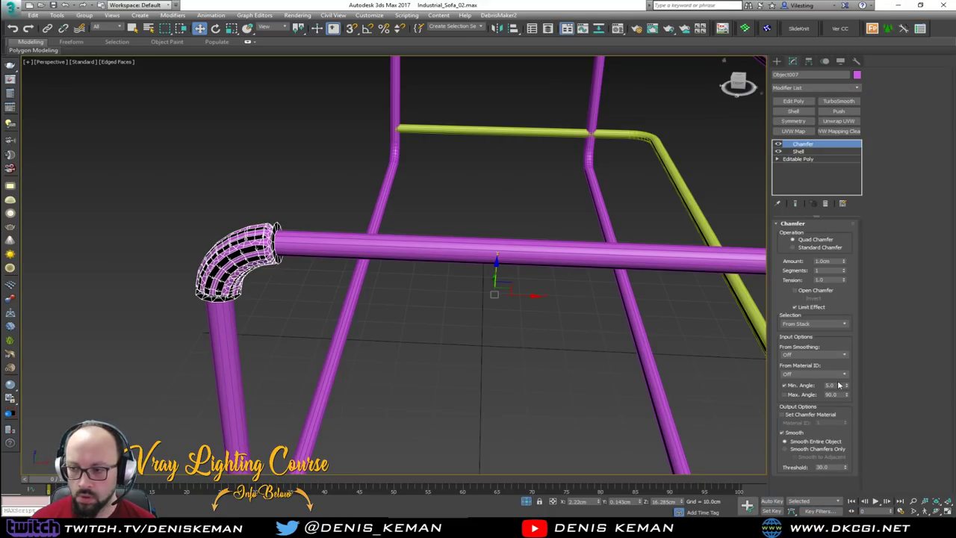
{"action": "type", "text": "50"}
{"action": "key", "text": "Return"}
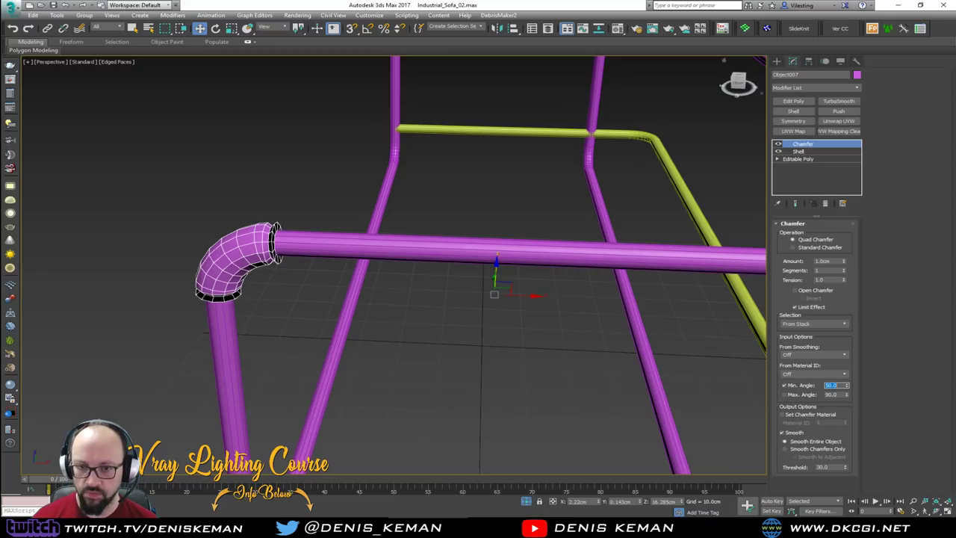
{"action": "left_click", "coordinate": [828, 260]}
{"action": "key", "text": "Return"}
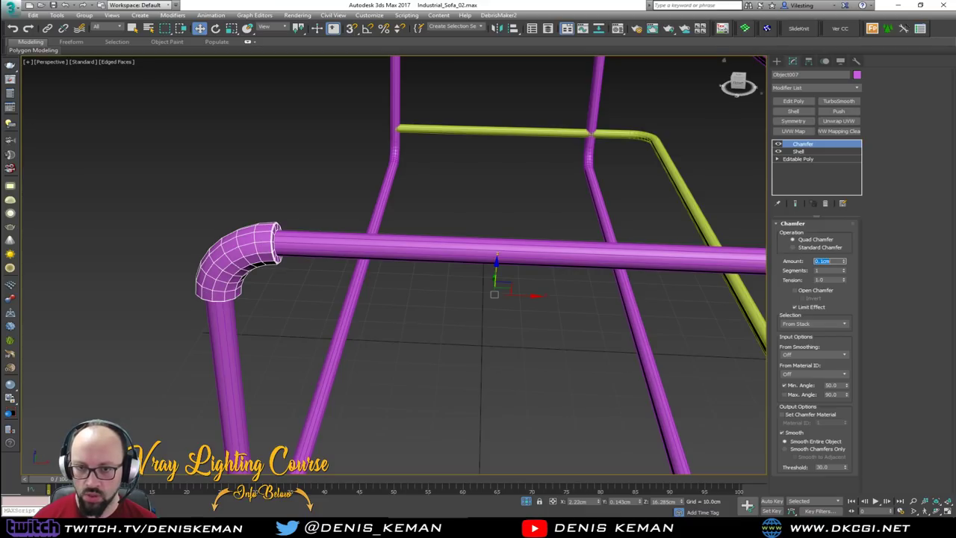
Step: Add a TurboSmooth modifier to the corner elbows, then deselect them and hide edged faces to check the shaded frame
{"action": "left_click", "coordinate": [845, 104]}
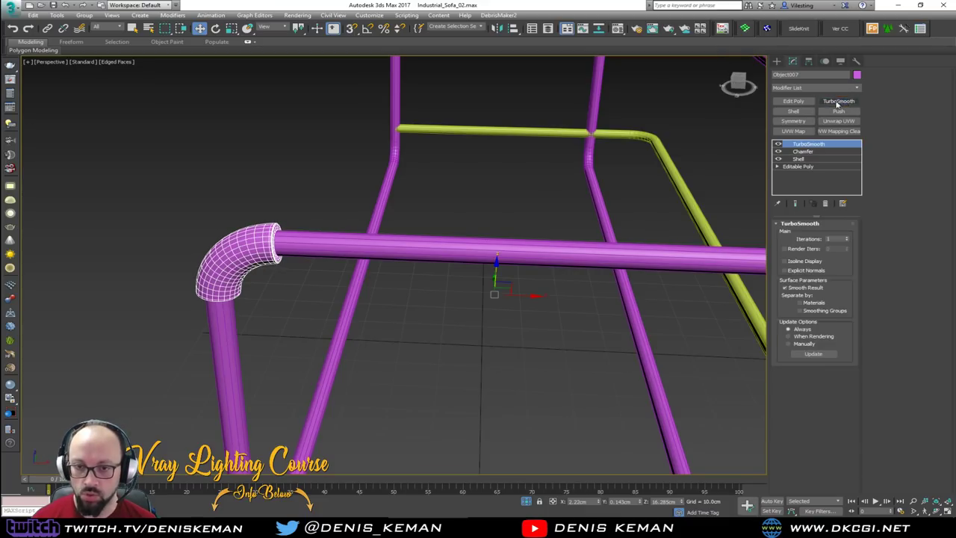
{"action": "left_click", "coordinate": [292, 168]}
{"action": "key", "text": "F4"}
{"action": "middle_click_drag", "start_coordinate": [420, 196], "coordinate": [408, 198]}
{"action": "scroll", "coordinate": [410, 202], "scroll_direction": "down", "scroll_amount": 5}
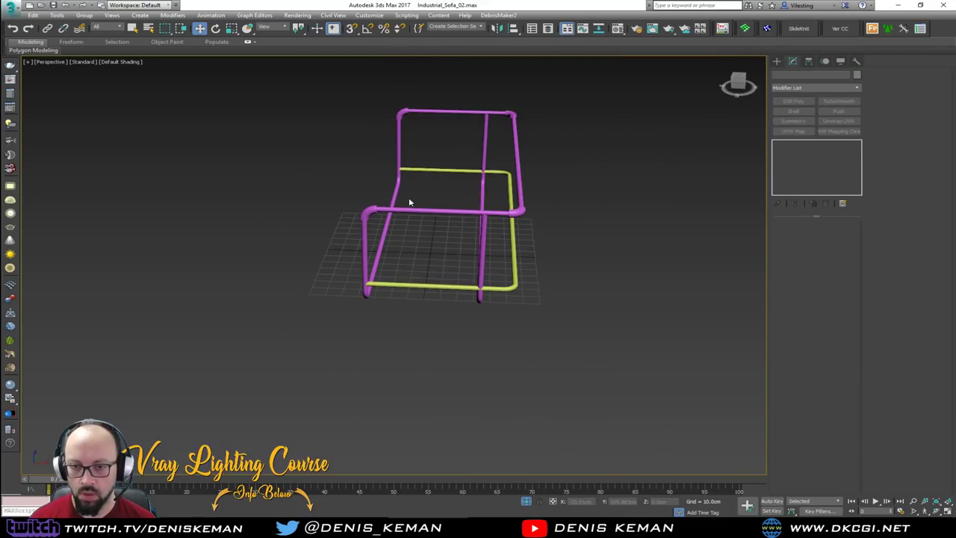
{"action": "scroll", "coordinate": [362, 216], "scroll_direction": "up", "scroll_amount": 5}
Step: Set the outer amount of the corner elbows' Shell modifier to 0.3 cm and show edged faces
{"action": "left_click", "coordinate": [378, 213]}
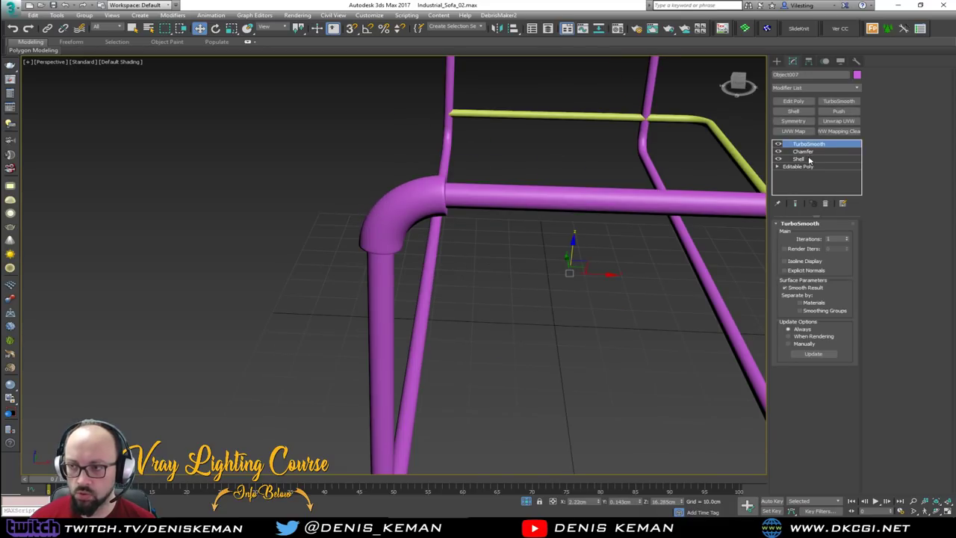
{"action": "left_click", "coordinate": [799, 159]}
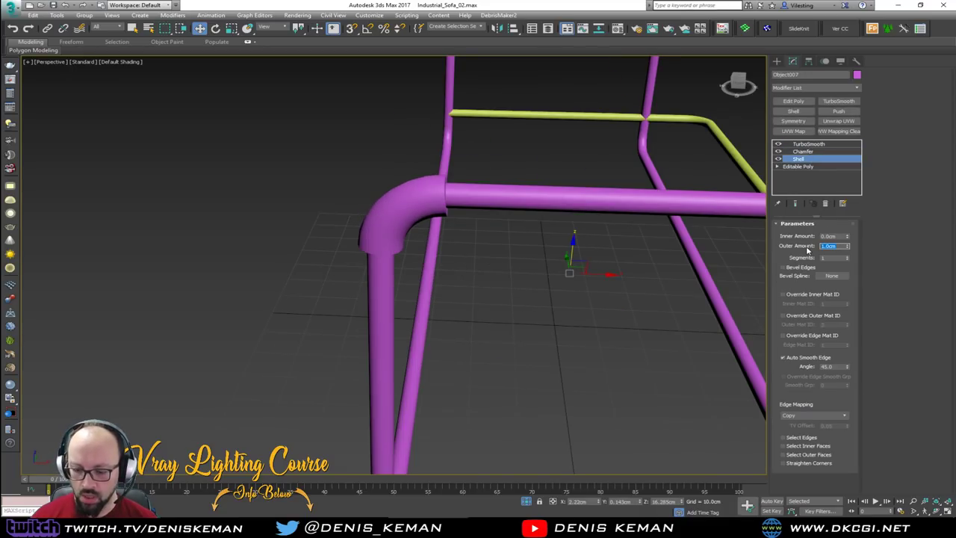
{"action": "key", "text": "Return"}
{"action": "middle_click_drag", "start_coordinate": [632, 217], "coordinate": [489, 232]}
{"action": "scroll", "coordinate": [299, 225], "scroll_direction": "up", "scroll_amount": 3}
{"action": "key", "text": "F4"}
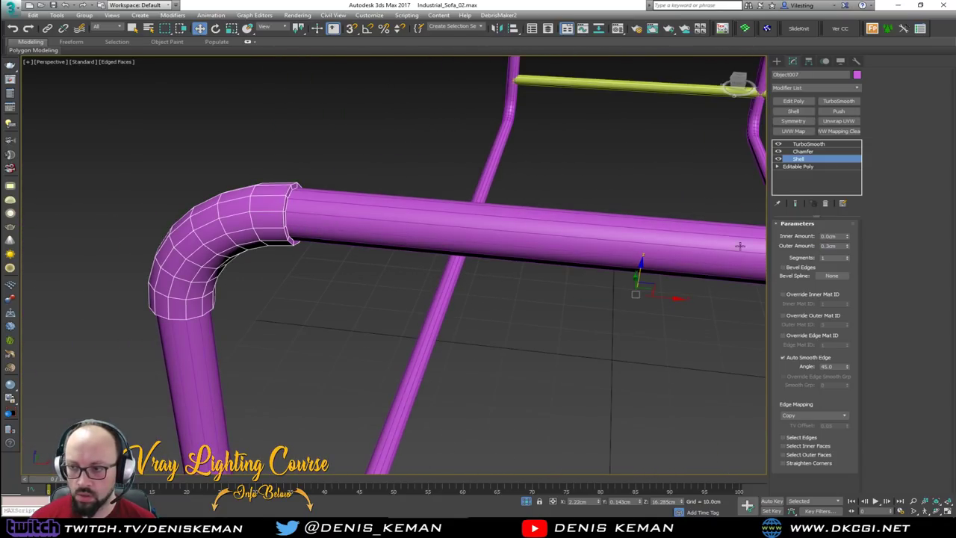
Step: Turn on the end result display of the modifier stack and inspect the elbow's rim against the pipe, shaded and with edges
{"action": "left_click", "coordinate": [795, 202]}
{"action": "key", "text": "F4"}
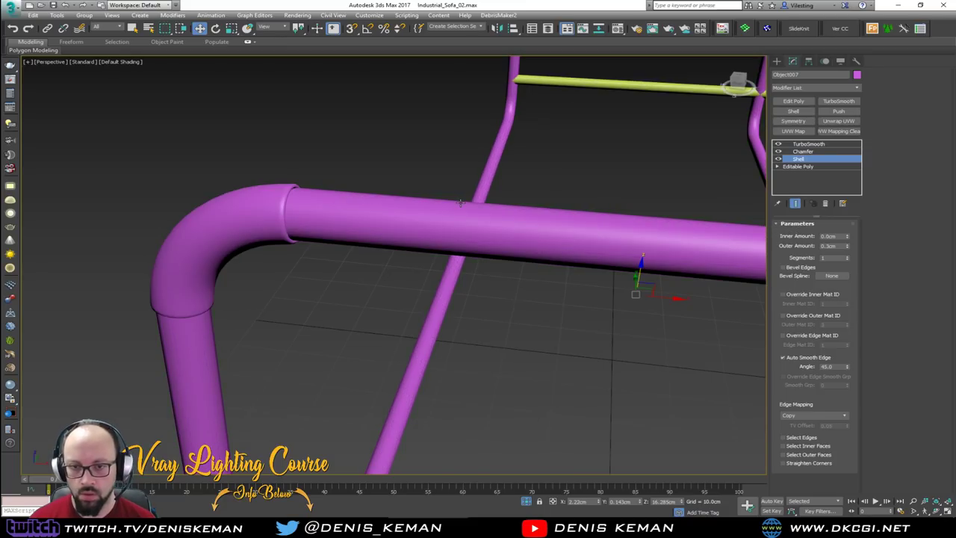
{"action": "middle_click_drag", "start_coordinate": [448, 210], "coordinate": [381, 211]}
{"action": "scroll", "coordinate": [222, 211], "scroll_direction": "up", "scroll_amount": 5}
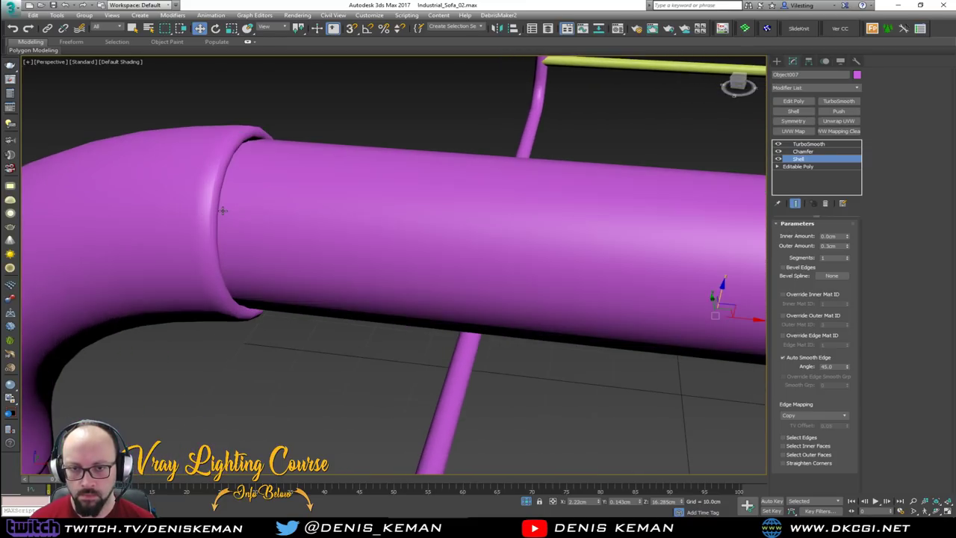
{"action": "scroll", "coordinate": [242, 207], "scroll_direction": "down", "scroll_amount": 10}
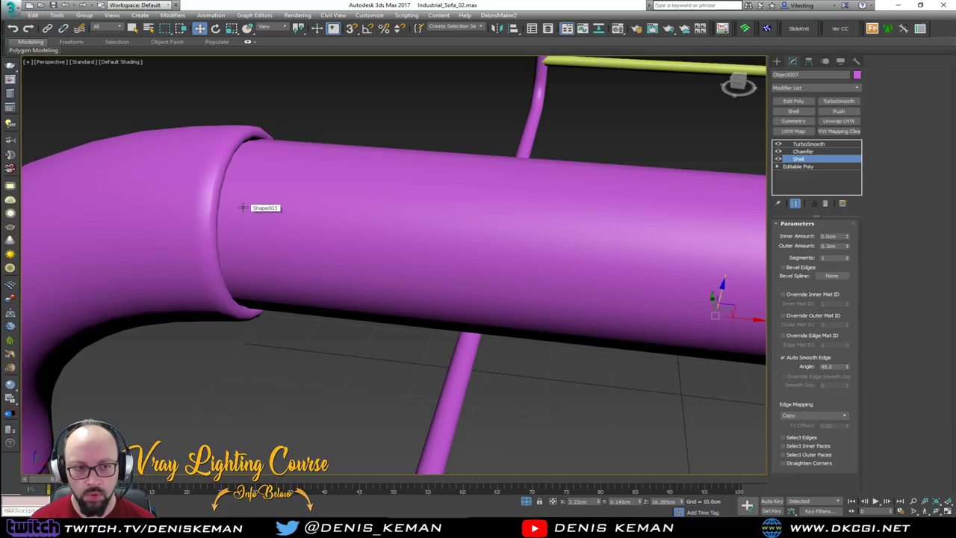
{"action": "scroll", "coordinate": [243, 207], "scroll_direction": "down", "scroll_amount": 2}
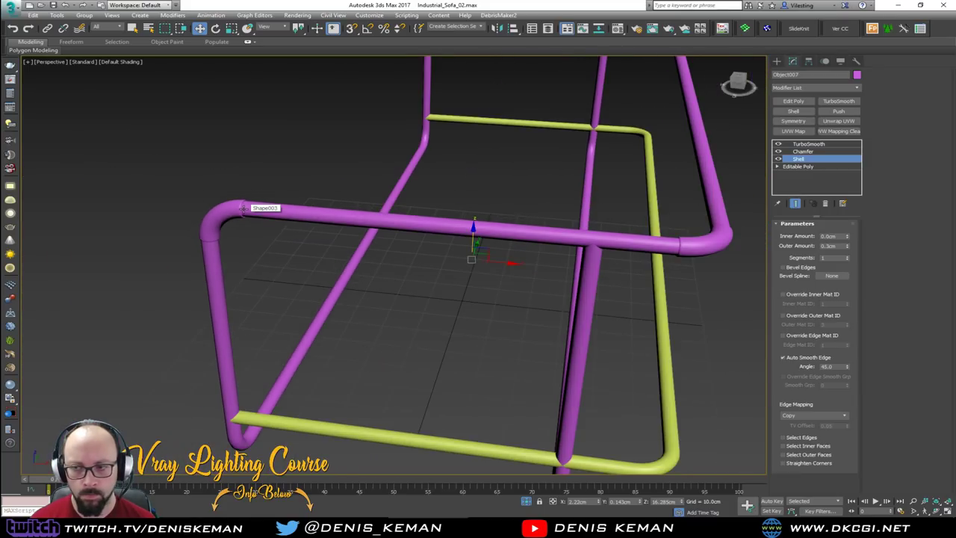
{"action": "scroll", "coordinate": [239, 209], "scroll_direction": "up", "scroll_amount": 6}
{"action": "key", "text": "F4"}
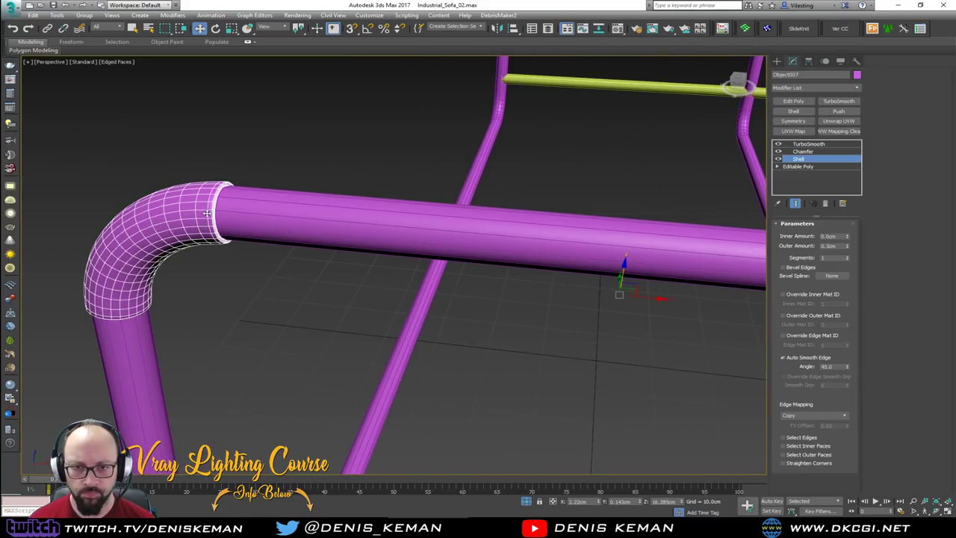
Step: Set the Shell's outer amount on the corner elbows to 0.5 cm and check the result on the frame in plain shading
{"action": "scroll", "coordinate": [547, 217], "scroll_direction": "up", "scroll_amount": 4}
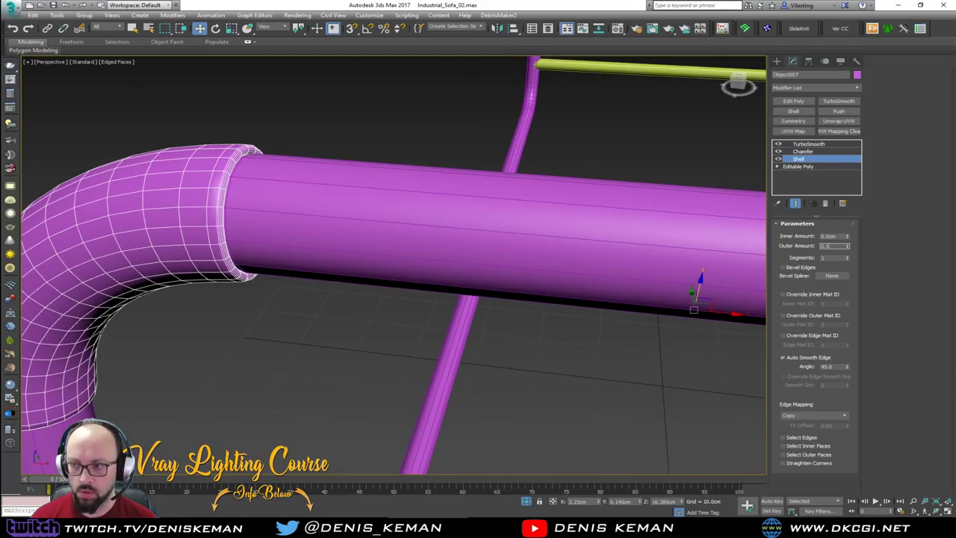
{"action": "key", "text": "Return"}
{"action": "left_click", "coordinate": [428, 59]}
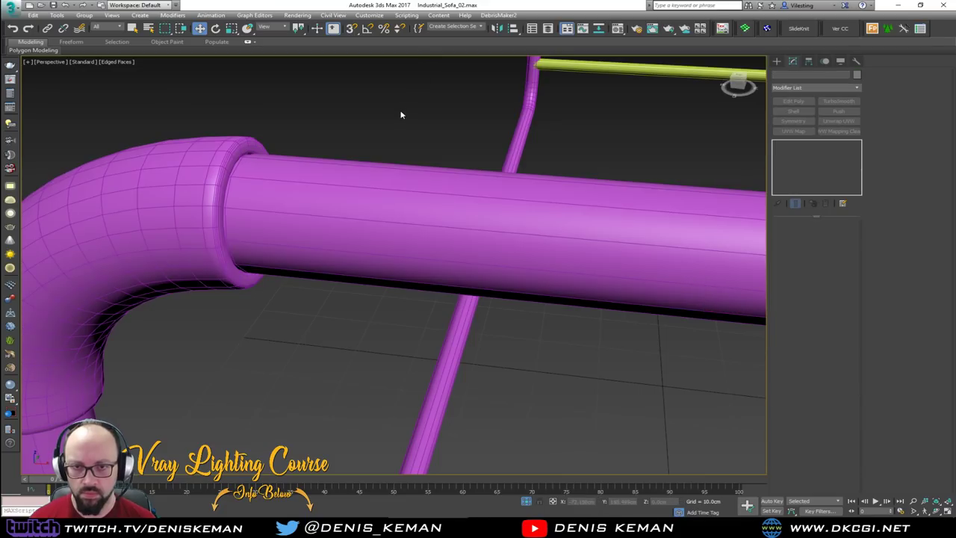
{"action": "key", "text": "F4"}
{"action": "left_click", "coordinate": [206, 206]}
{"action": "scroll", "coordinate": [320, 187], "scroll_direction": "down", "scroll_amount": 5}
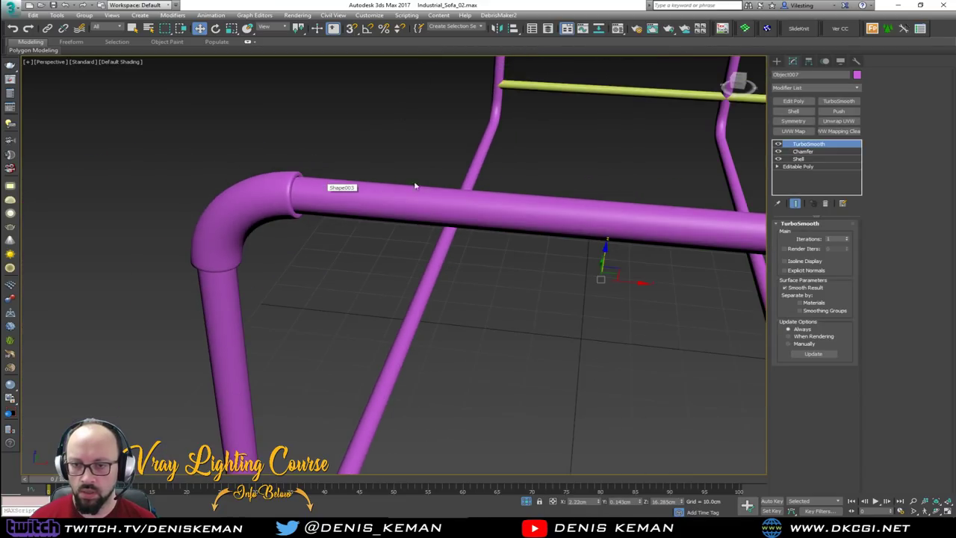
{"action": "middle_click_drag", "start_coordinate": [565, 183], "coordinate": [466, 214], "text": "alt"}
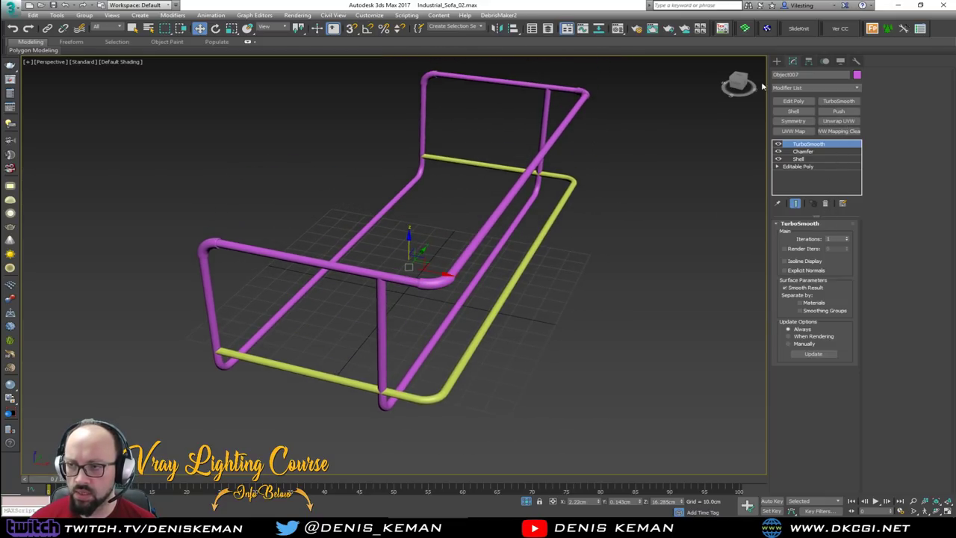
Step: Assign the medium gray custom object color to all the pipe frame and elbow objects, then deselect them
{"action": "left_click_drag", "start_coordinate": [191, 447], "coordinate": [190, 447]}
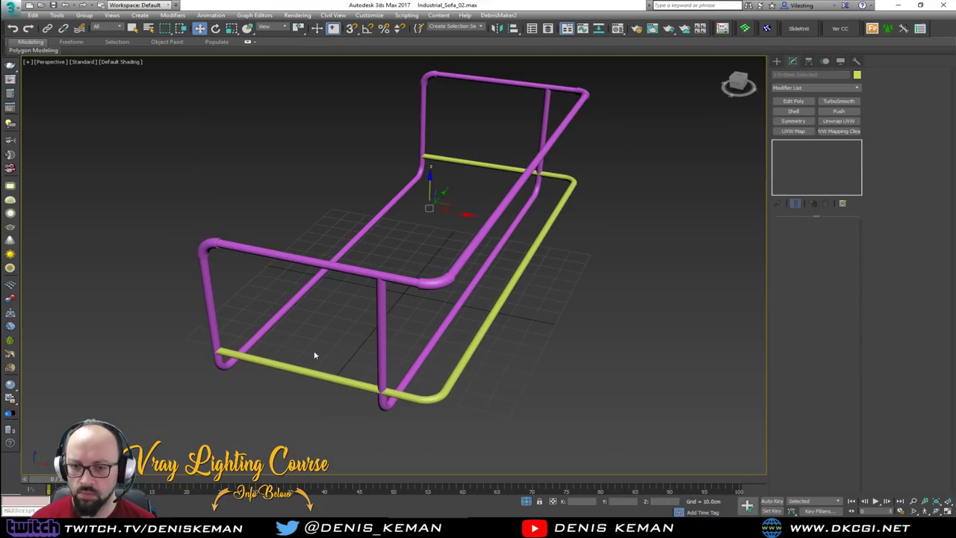
{"action": "left_click", "coordinate": [857, 75]}
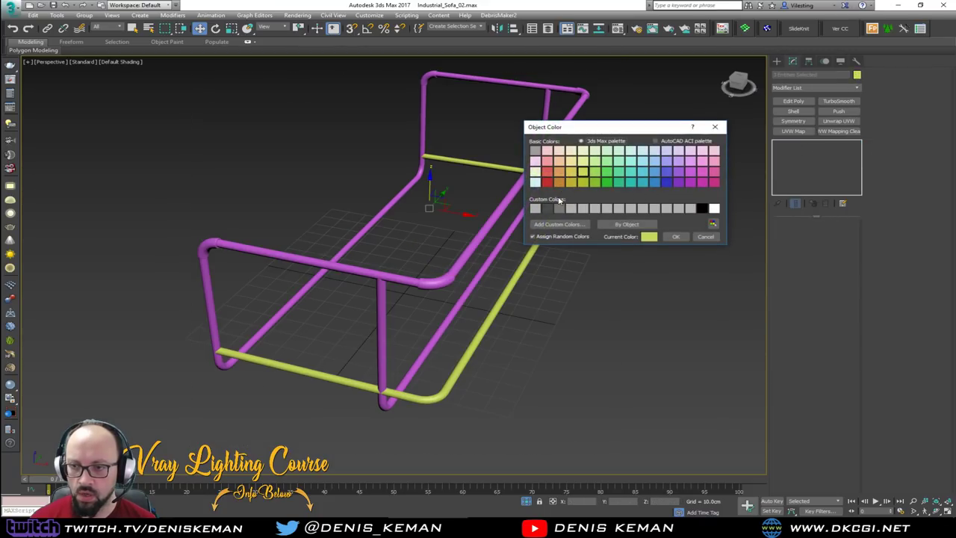
{"action": "left_click", "coordinate": [561, 207]}
{"action": "left_click", "coordinate": [674, 235]}
{"action": "left_click", "coordinate": [609, 325]}
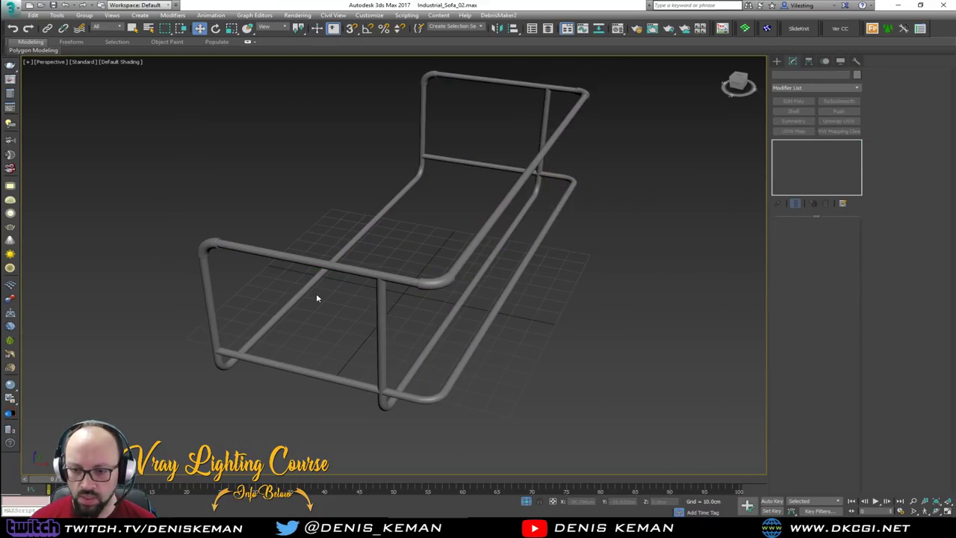
Step: End the isolation of the frame and delete the large translucent box beside the sofa
{"action": "scroll", "coordinate": [388, 385], "scroll_direction": "up", "scroll_amount": 2}
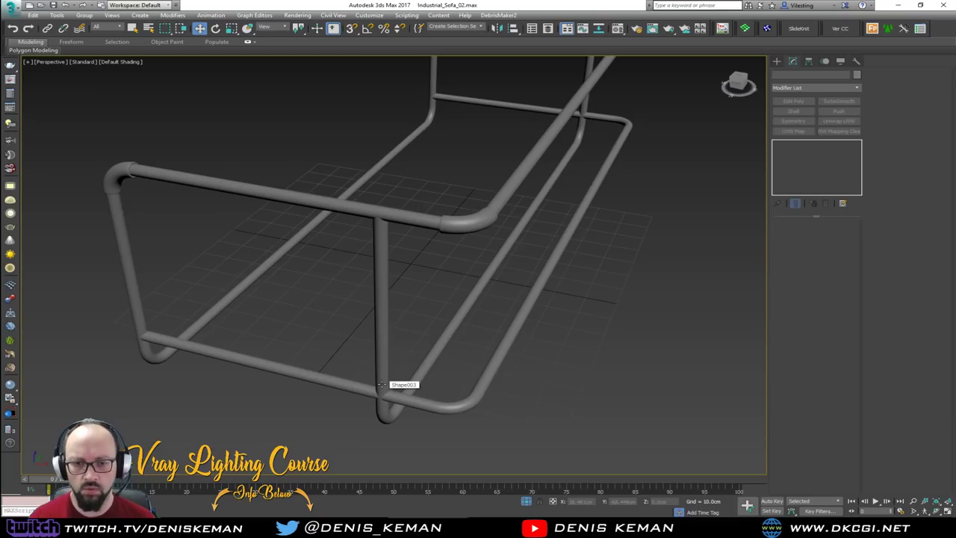
{"action": "scroll", "coordinate": [374, 274], "scroll_direction": "down", "scroll_amount": 3}
{"action": "middle_click_drag", "start_coordinate": [374, 275], "coordinate": [437, 285]}
{"action": "right_click", "coordinate": [438, 268]}
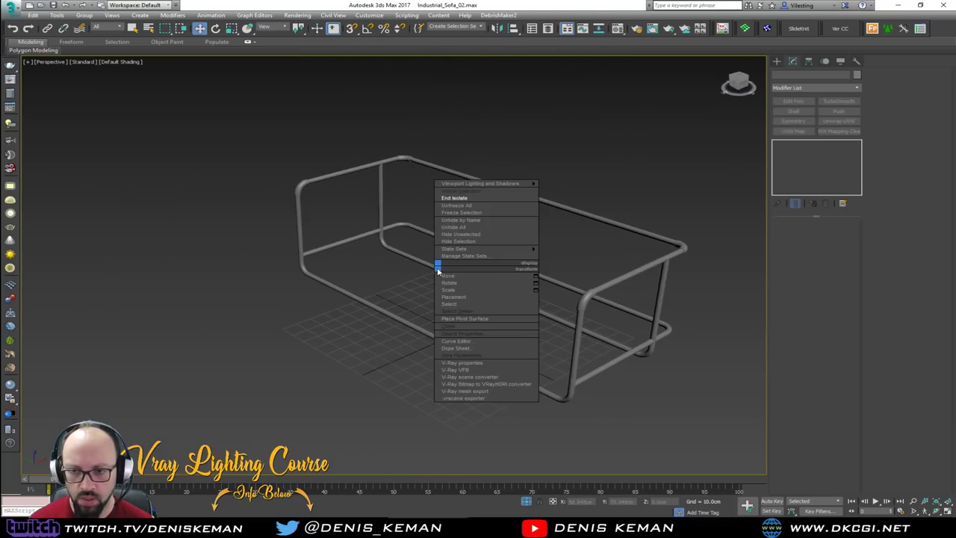
{"action": "left_click", "coordinate": [455, 199]}
{"action": "middle_click_drag", "start_coordinate": [510, 275], "coordinate": [291, 233], "text": "alt"}
{"action": "left_click", "coordinate": [129, 233]}
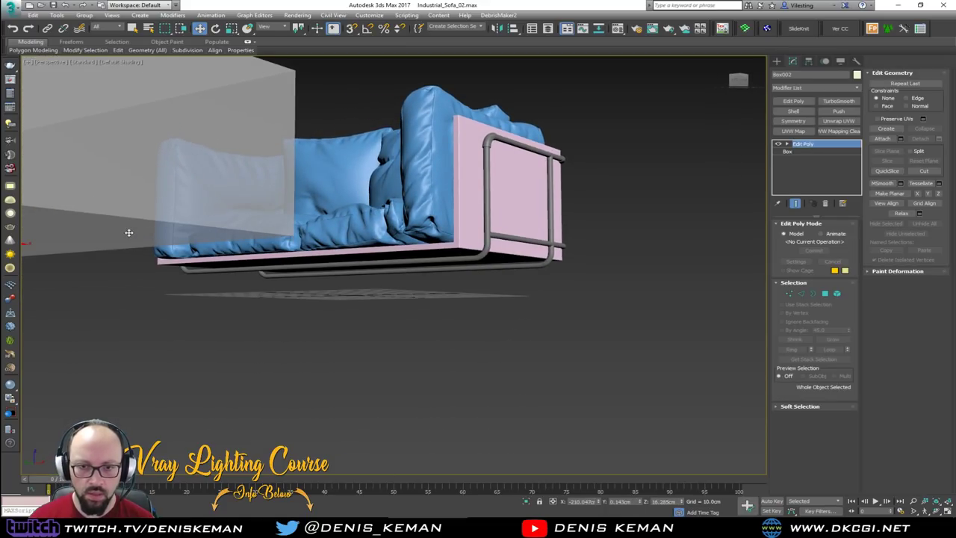
{"action": "key", "text": "Delete"}
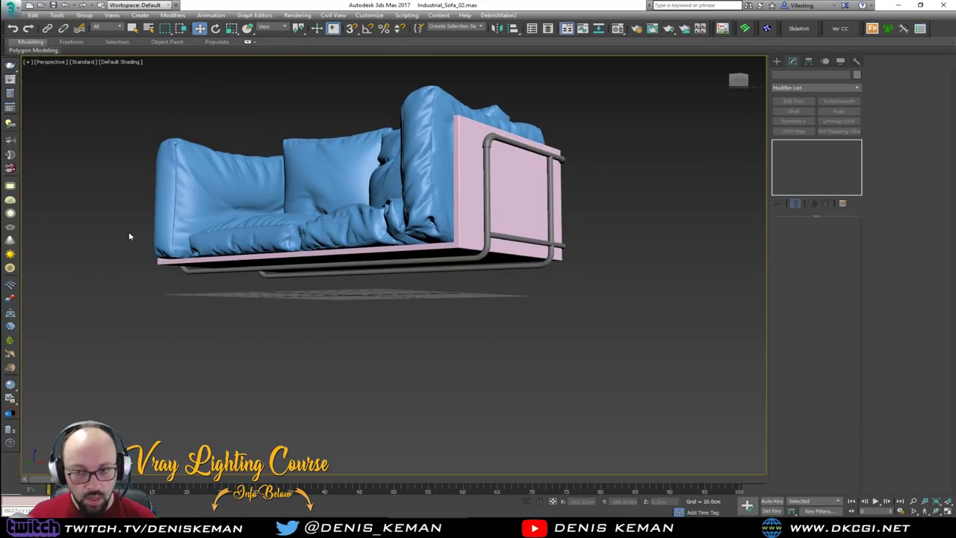
Step: Change the object color of the pink sofa base and side panels to gray, then deselect them
{"action": "left_click", "coordinate": [467, 232]}
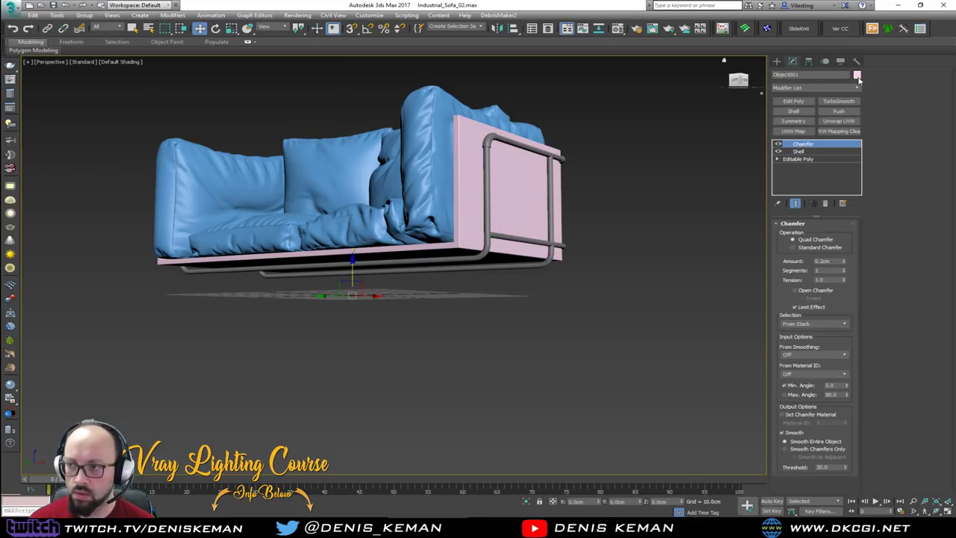
{"action": "left_click", "coordinate": [856, 76]}
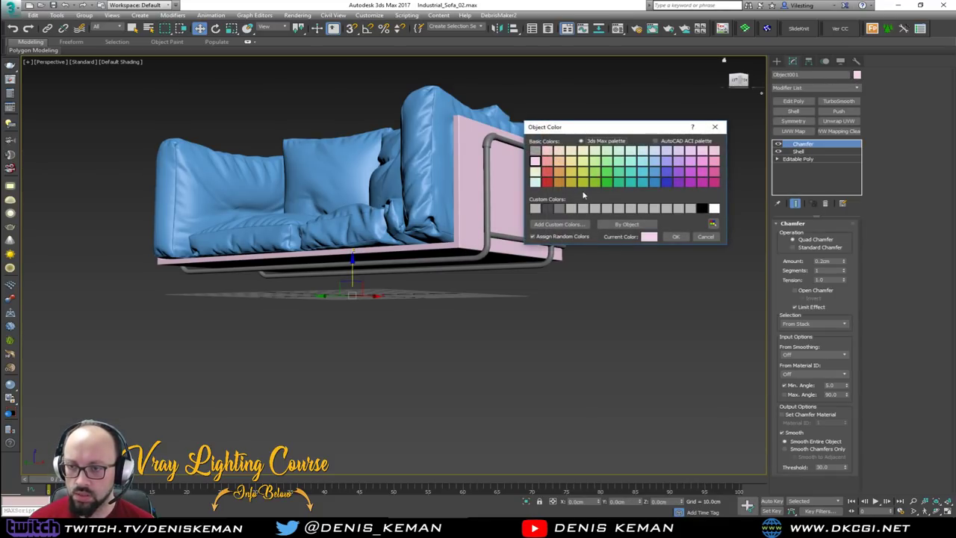
{"action": "left_click", "coordinate": [678, 238]}
{"action": "left_click", "coordinate": [646, 225]}
{"action": "middle_click_drag", "start_coordinate": [646, 226], "coordinate": [631, 242], "text": "alt"}
{"action": "scroll", "coordinate": [632, 241], "scroll_direction": "down", "scroll_amount": 2}
{"action": "left_click", "coordinate": [355, 221]}
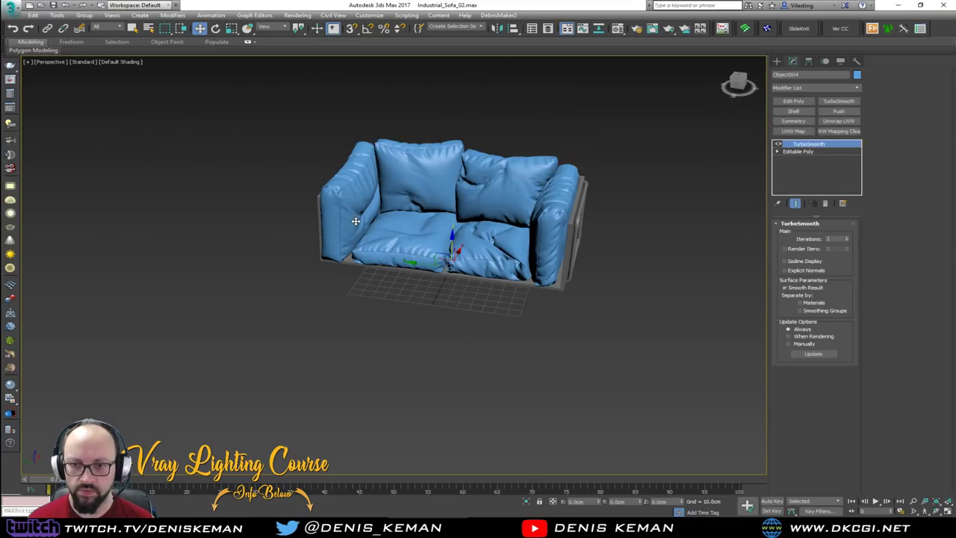
{"action": "key", "text": "F4"}
{"action": "left_click", "coordinate": [396, 239], "text": "ctrl"}
{"action": "left_click", "coordinate": [422, 187], "text": "ctrl"}
{"action": "left_click", "coordinate": [502, 210], "text": "ctrl"}
{"action": "left_click", "coordinate": [503, 224], "text": "ctrl"}
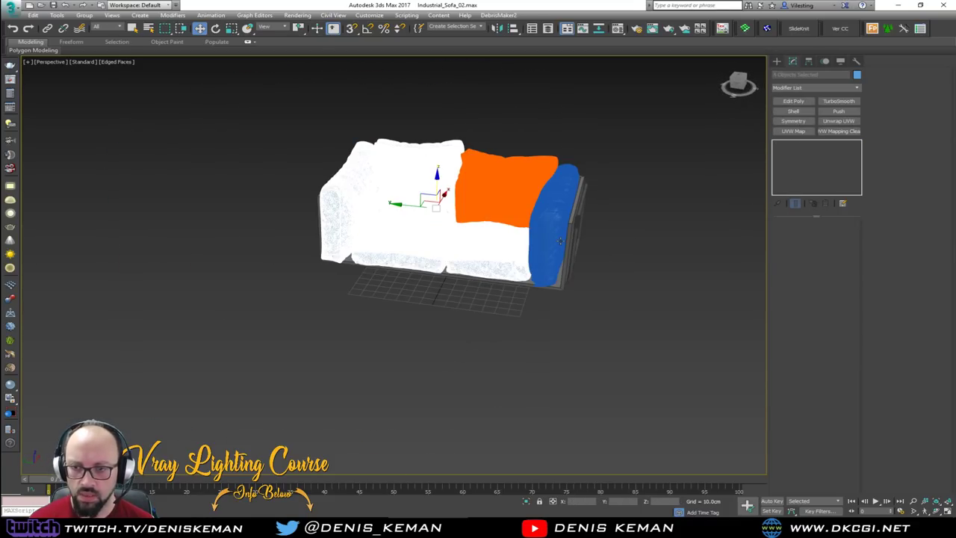
Step: Turn off soft selection and clear the edge selection in the right back cushion's Editable Poly, then leave sub-object editing
{"action": "left_click", "coordinate": [522, 189]}
{"action": "left_click", "coordinate": [805, 151]}
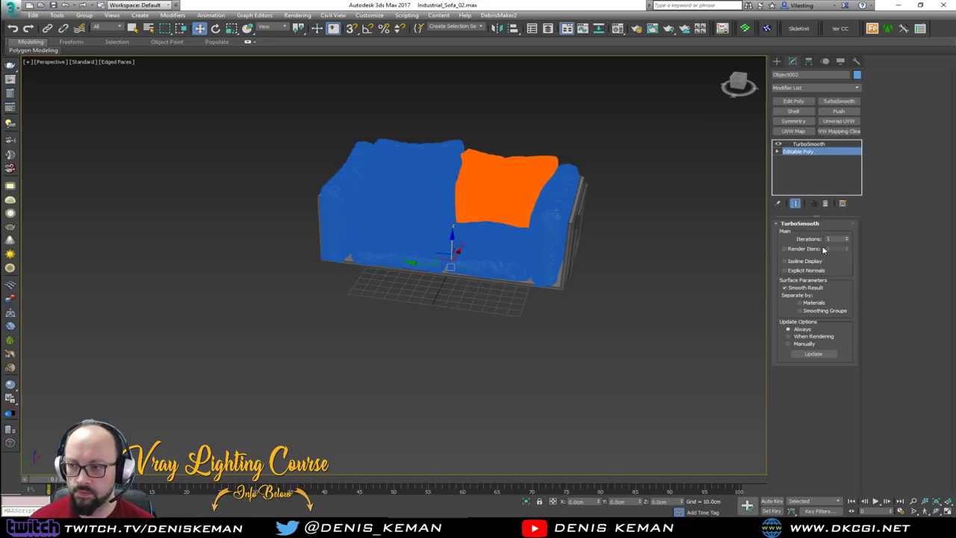
{"action": "key", "text": "2"}
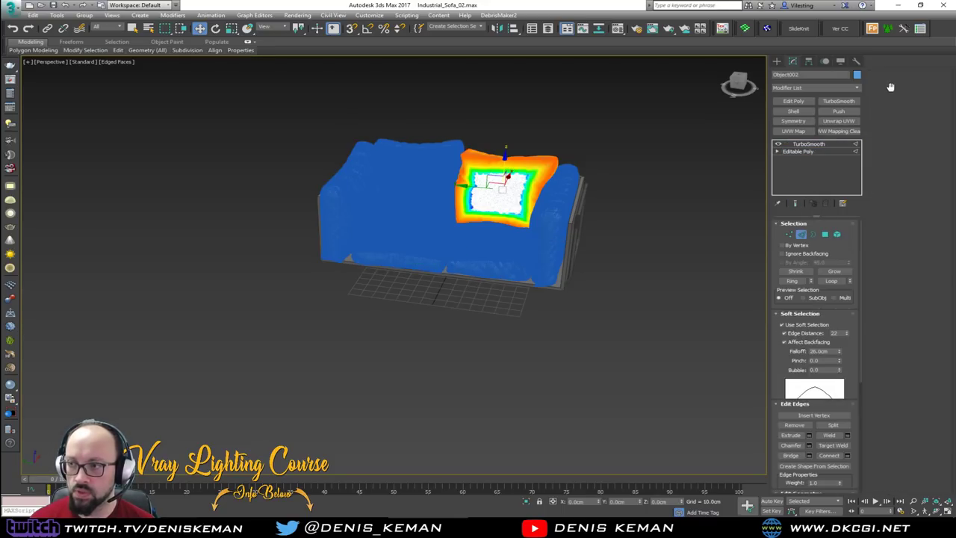
{"action": "left_click", "coordinate": [889, 85]}
{"action": "left_click", "coordinate": [886, 74]}
{"action": "left_click", "coordinate": [674, 148]}
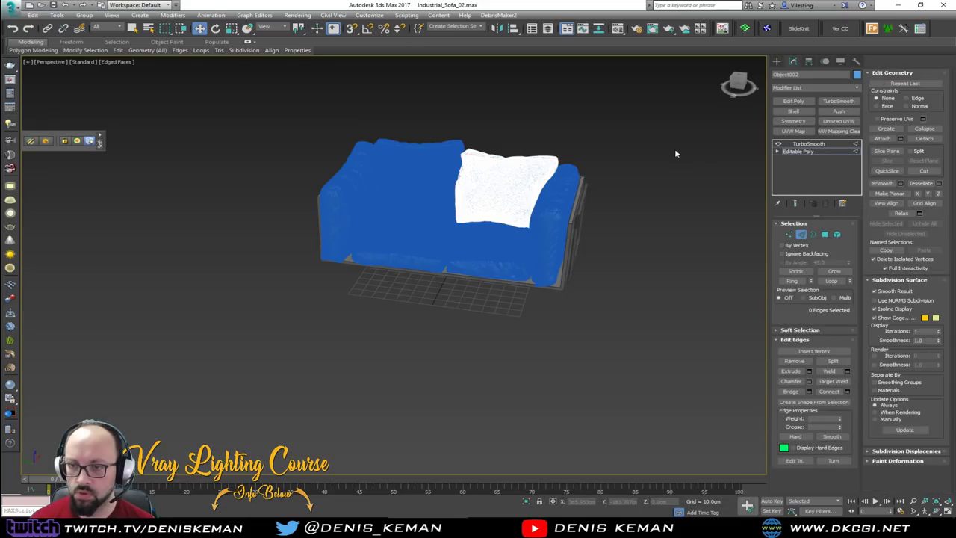
{"action": "left_click", "coordinate": [794, 235]}
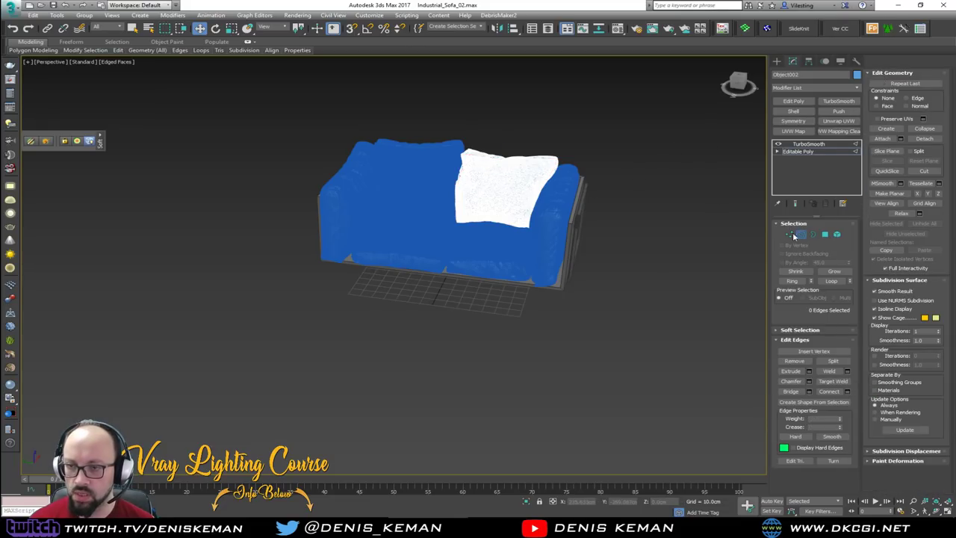
{"action": "left_click", "coordinate": [597, 181]}
Step: Select all six sofa cushions and assign them the medium gray custom object color, finishing in plain shading
{"action": "scroll", "coordinate": [532, 168], "scroll_direction": "up", "scroll_amount": 5}
{"action": "key", "text": "F4"}
{"action": "left_click", "coordinate": [600, 239]}
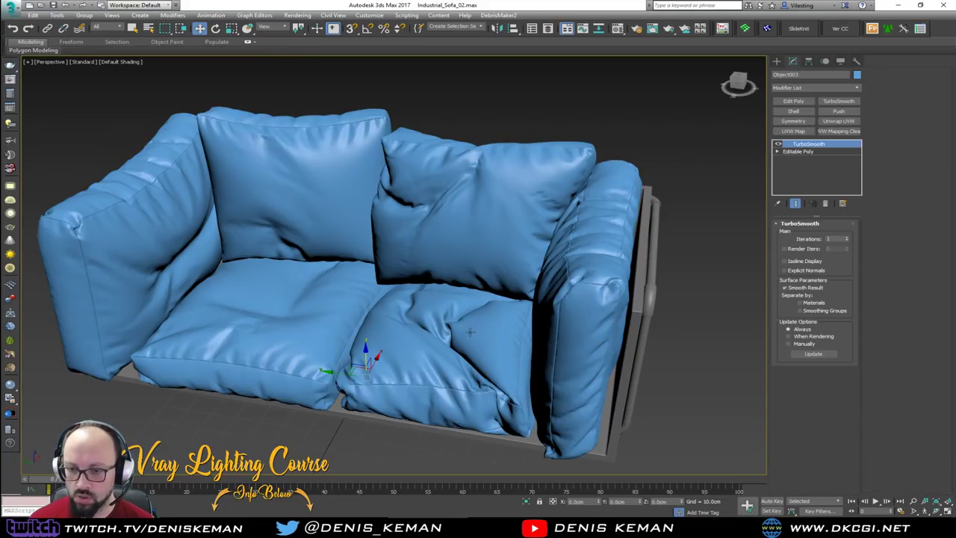
{"action": "left_click", "coordinate": [469, 334], "text": "ctrl"}
{"action": "left_click", "coordinate": [473, 262], "text": "ctrl"}
{"action": "left_click", "coordinate": [272, 229], "text": "ctrl"}
{"action": "left_click", "coordinate": [283, 287], "text": "ctrl"}
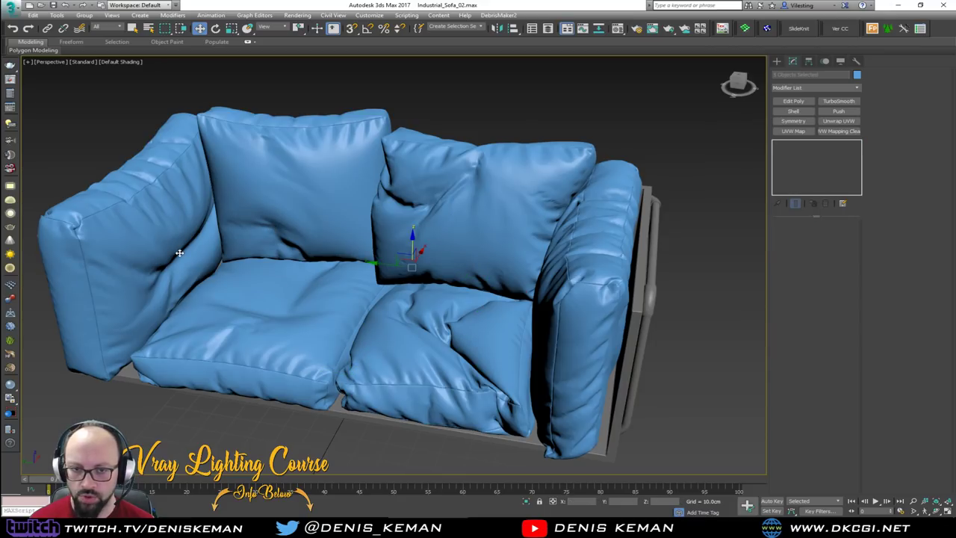
{"action": "left_click", "coordinate": [198, 253], "text": "ctrl"}
{"action": "key", "text": "F4"}
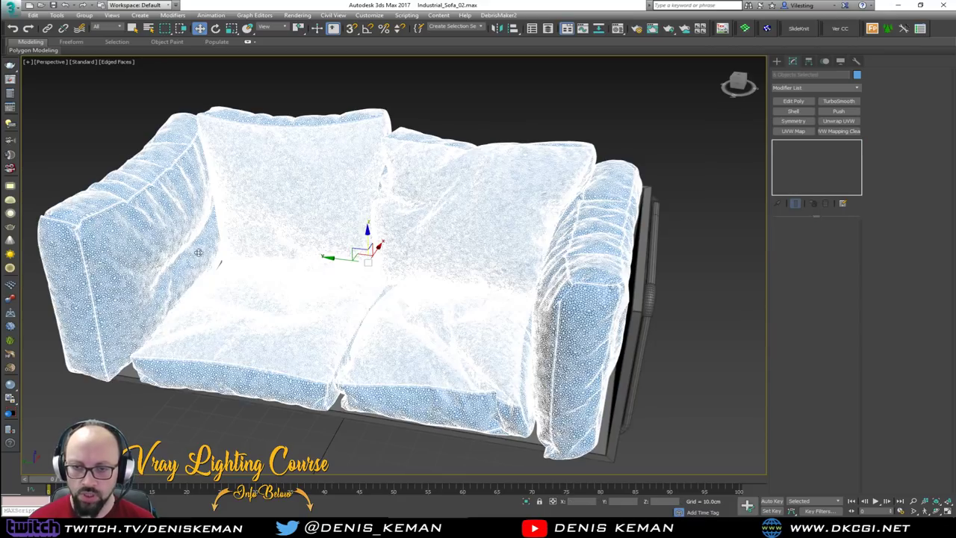
{"action": "left_click", "coordinate": [858, 76]}
{"action": "left_click", "coordinate": [560, 208]}
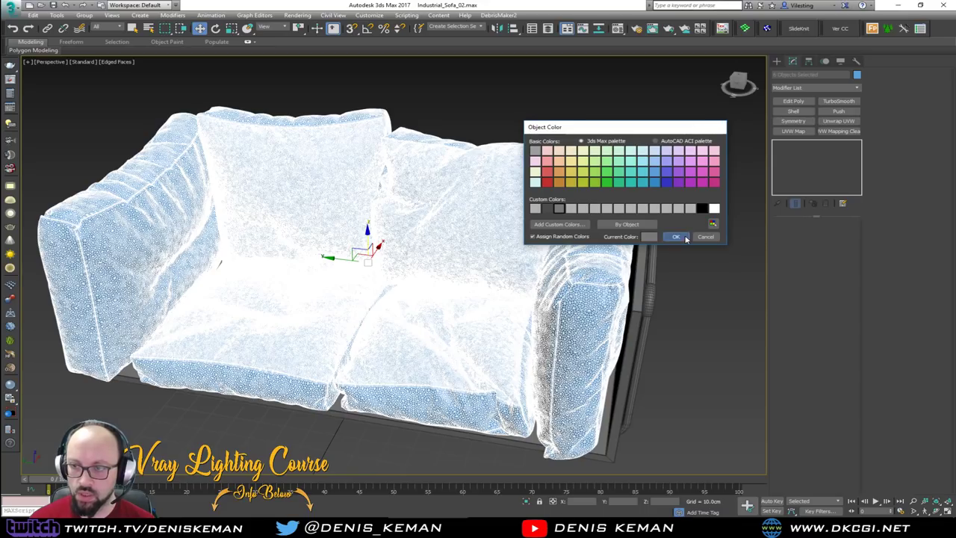
{"action": "left_click", "coordinate": [676, 236]}
{"action": "left_click", "coordinate": [629, 125]}
{"action": "key", "text": "F4"}
Step: Select the vertices at the lower bends of the pipe frame's Editable Spline in the wireframe Front view
{"action": "middle_click_drag", "start_coordinate": [553, 200], "coordinate": [585, 205], "text": "alt"}
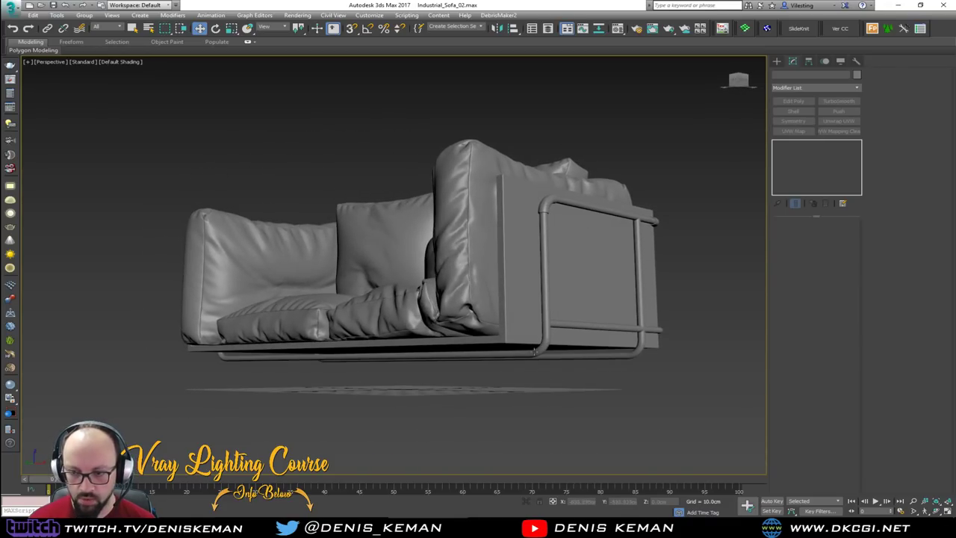
{"action": "left_click", "coordinate": [534, 350]}
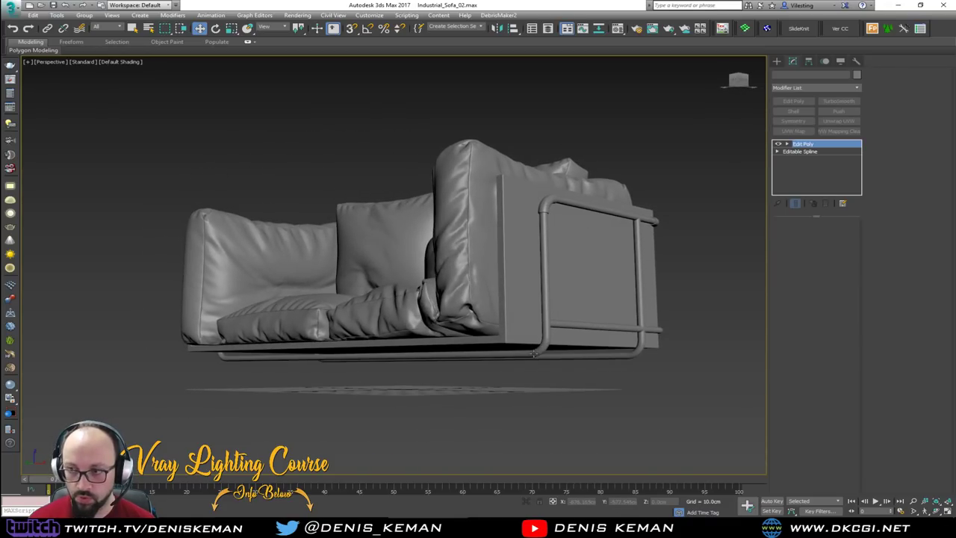
{"action": "left_click", "coordinate": [806, 152]}
{"action": "key", "text": "F4"}
{"action": "mouse_move", "coordinate": [649, 309]}
{"action": "middle_mouse_down", "text": "alt"}
{"action": "mouse_move", "coordinate": [638, 311]}
{"action": "mouse_move", "coordinate": [654, 310]}
{"action": "middle_mouse_up", "text": "alt"}
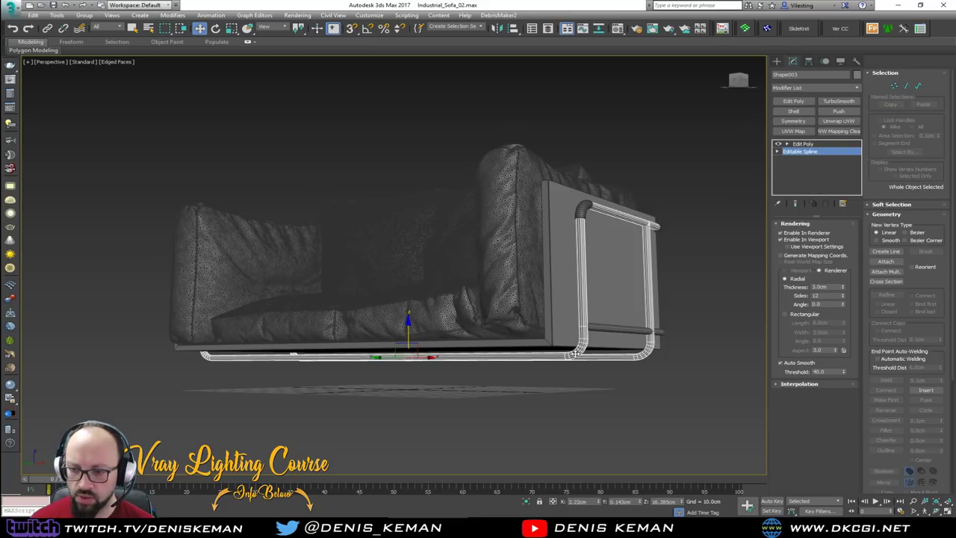
{"action": "middle_click_drag", "start_coordinate": [578, 369], "coordinate": [608, 369], "text": "alt"}
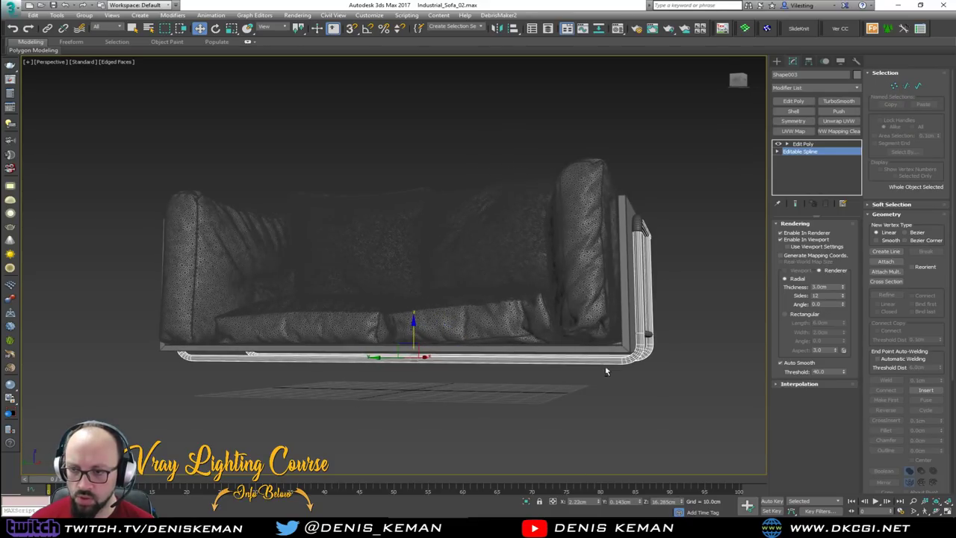
{"action": "middle_click_drag", "start_coordinate": [641, 342], "coordinate": [516, 361], "text": "alt"}
{"action": "key", "text": "1"}
{"action": "key", "text": "F3"}
{"action": "key", "text": "alt+w"}
{"action": "middle_click", "coordinate": [588, 216]}
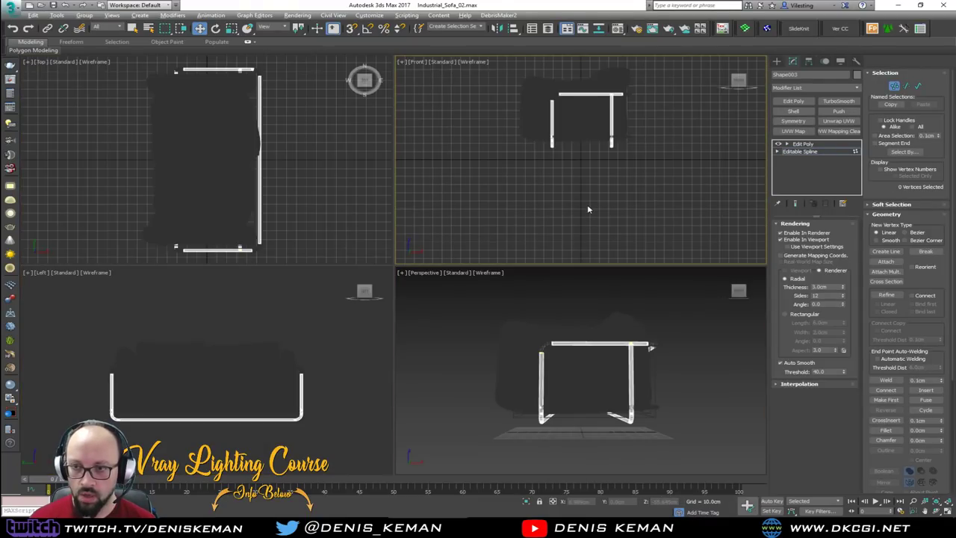
{"action": "key", "text": "alt+w"}
{"action": "scroll", "coordinate": [338, 227], "scroll_direction": "up", "scroll_amount": 3}
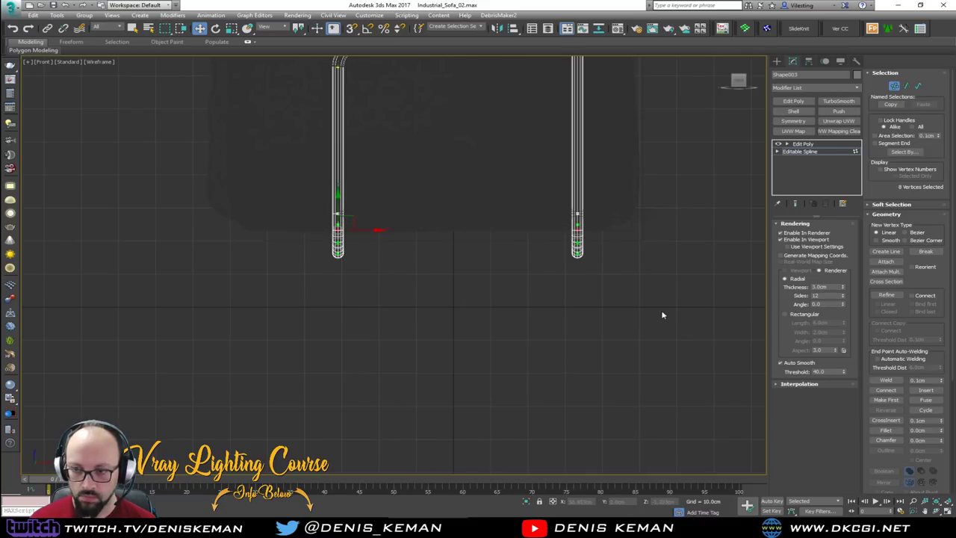
Step: Raise the selected lower pipe vertices slightly along Z toward the sofa base, then leave vertex editing and deselect the frame
{"action": "key", "text": "alt+w"}
{"action": "right_click", "coordinate": [613, 391]}
{"action": "key", "text": "alt+w"}
{"action": "key", "text": "F3"}
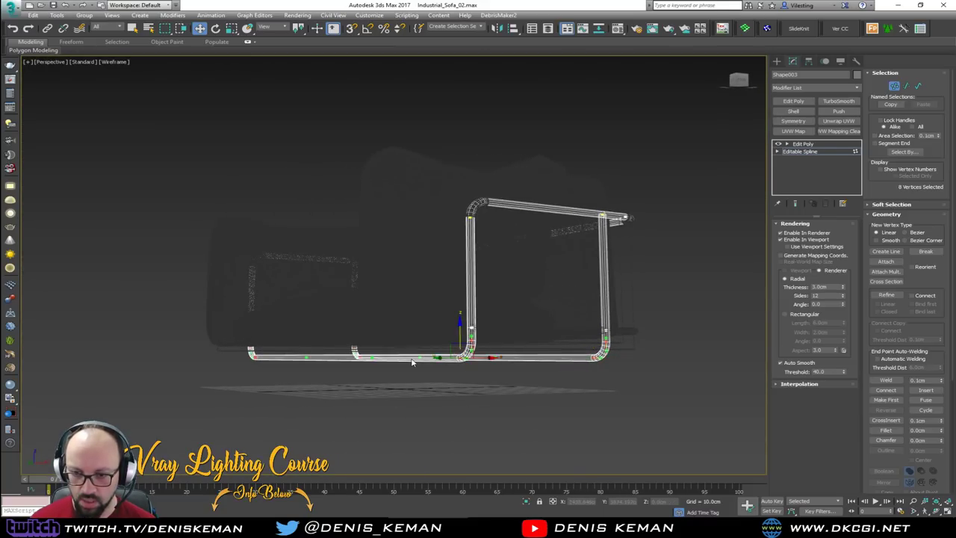
{"action": "scroll", "coordinate": [419, 357], "scroll_direction": "up", "scroll_amount": 6}
{"action": "key", "text": "F3"}
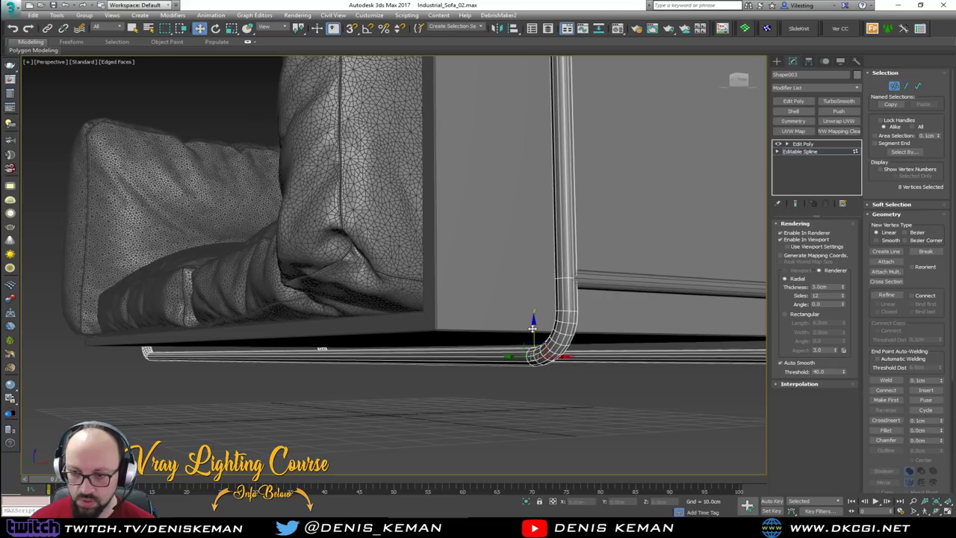
{"action": "left_click_drag", "start_coordinate": [531, 327], "coordinate": [535, 321]}
{"action": "middle_click_drag", "start_coordinate": [535, 320], "coordinate": [635, 323], "text": "alt"}
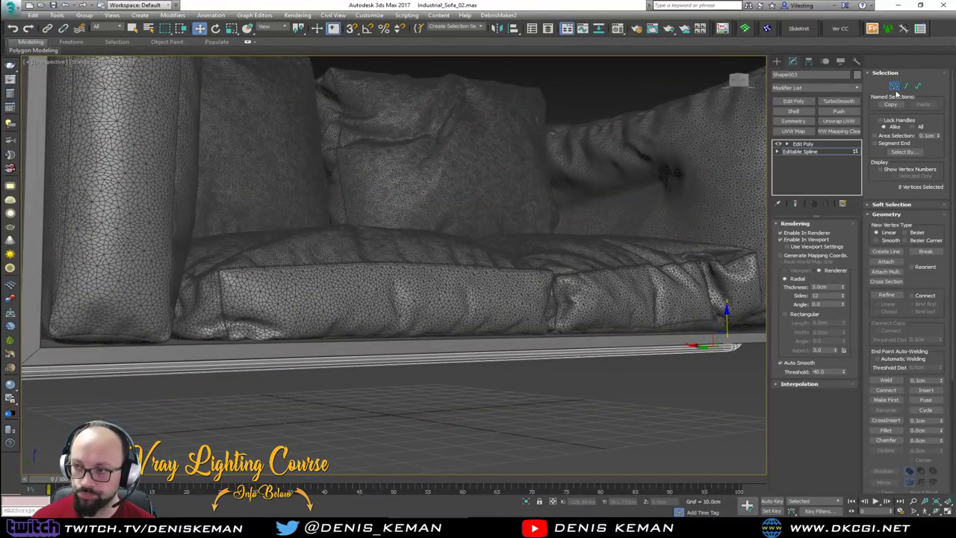
{"action": "left_click", "coordinate": [810, 153]}
{"action": "left_click", "coordinate": [545, 399]}
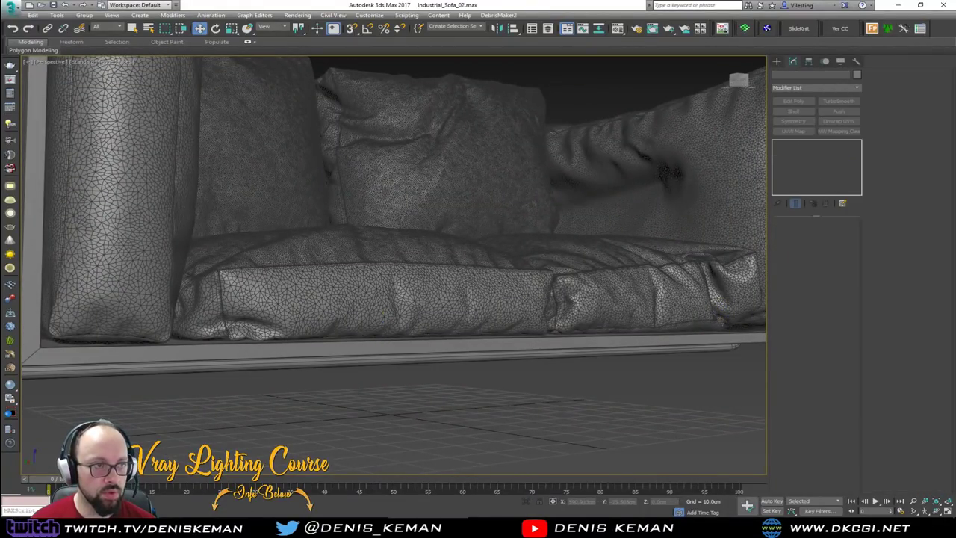
Step: Switch to the Idea_20 reference image, examine the sofa's legs and pipe fittings, and move the image out of the way
{"action": "key", "text": "alt+Tab"}
{"action": "left_click_drag", "start_coordinate": [530, 128], "coordinate": [562, 102]}
{"action": "left_click_drag", "start_coordinate": [609, 331], "coordinate": [317, 303]}
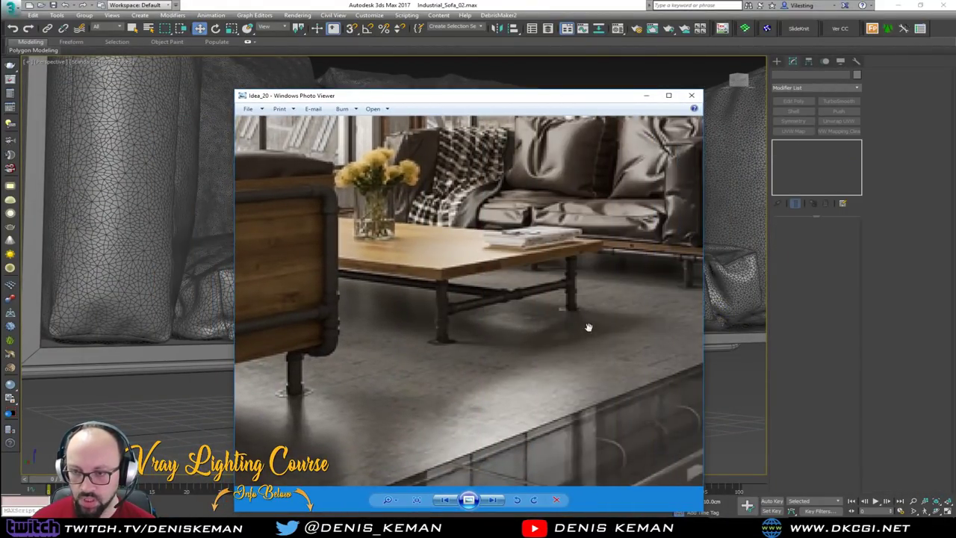
{"action": "left_click_drag", "start_coordinate": [589, 327], "coordinate": [523, 282]}
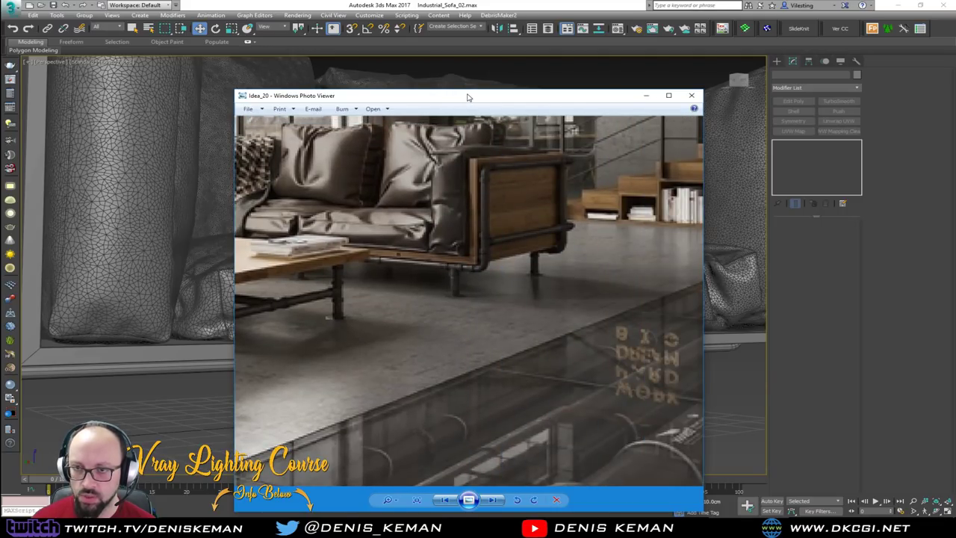
{"action": "left_click_drag", "start_coordinate": [470, 97], "coordinate": [0, 105]}
Step: Show the whole sofa from the front without edged faces and save the Industrial_Sofa_02 scene
{"action": "middle_click_drag", "start_coordinate": [314, 253], "coordinate": [316, 269]}
{"action": "scroll", "coordinate": [316, 269], "scroll_direction": "down", "scroll_amount": 4}
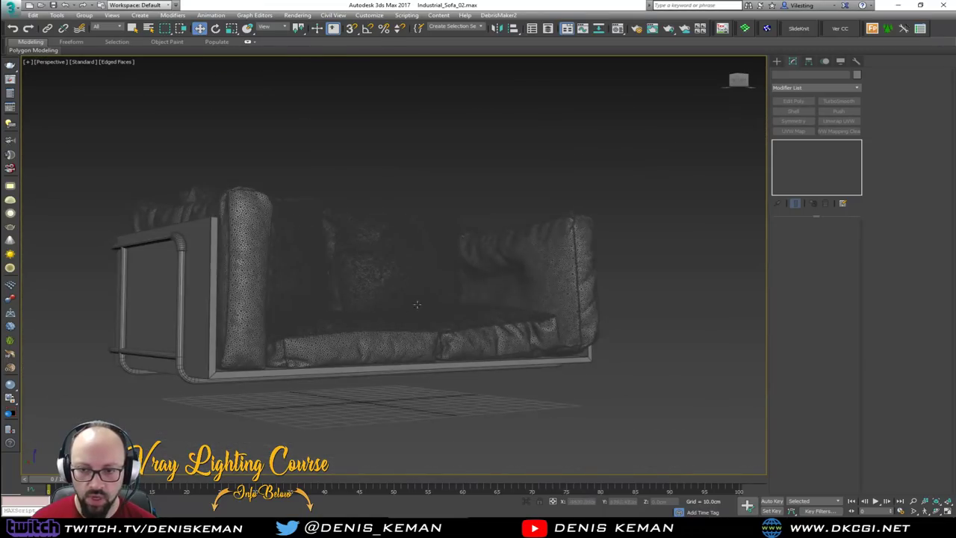
{"action": "middle_click_drag", "start_coordinate": [523, 276], "coordinate": [420, 345], "text": "alt"}
{"action": "scroll", "coordinate": [420, 345], "scroll_direction": "up", "scroll_amount": 1}
{"action": "key", "text": "F4"}
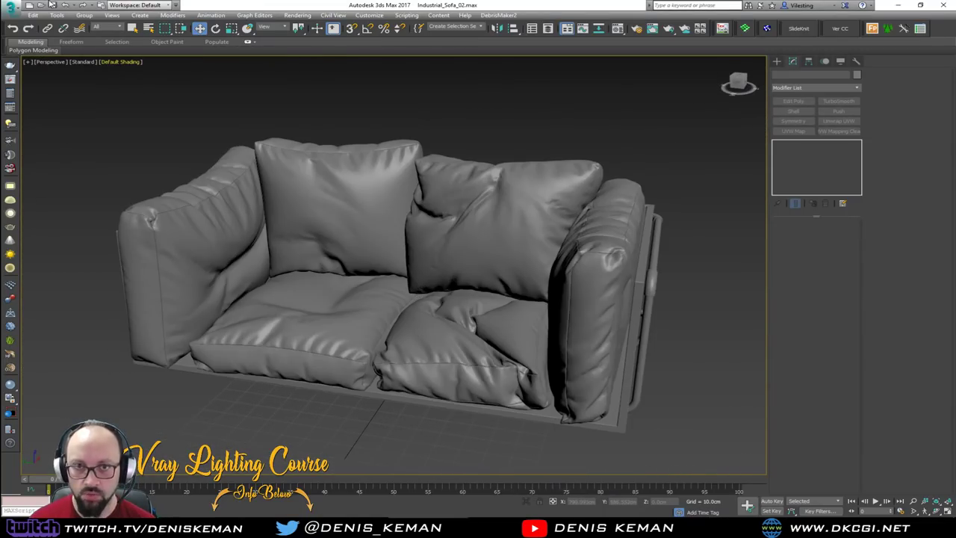
{"action": "left_click", "coordinate": [11, 6]}
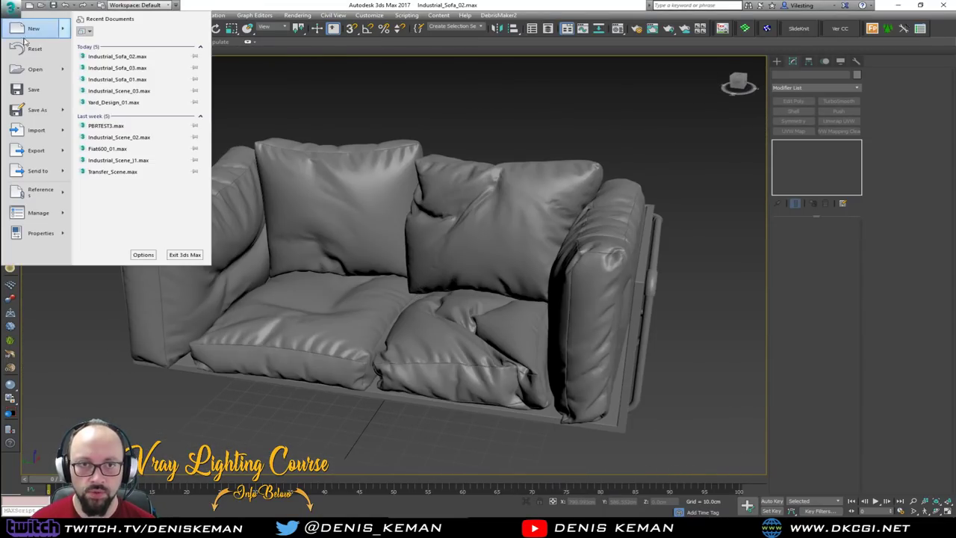
{"action": "left_click", "coordinate": [30, 90]}
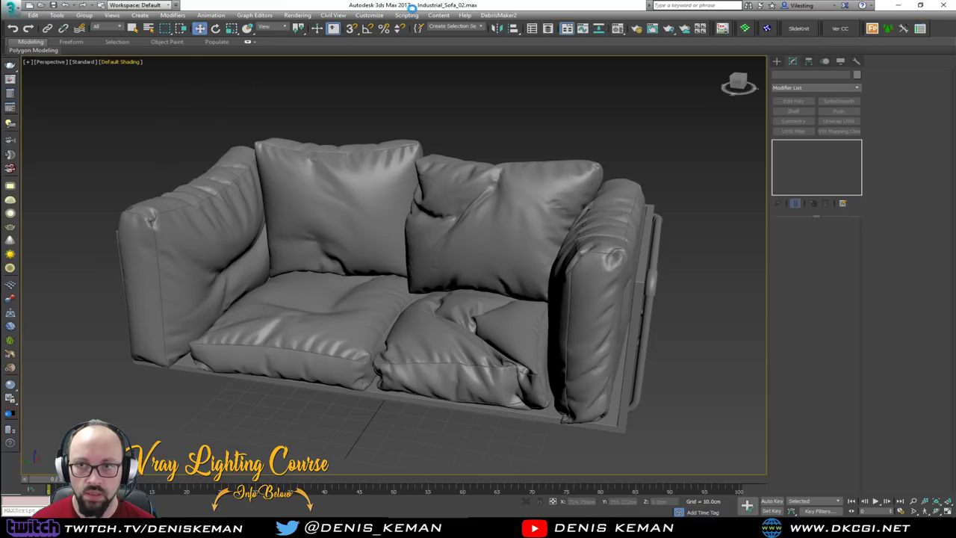
Step: Open the recent scene Industrial_Scene_03.max
{"action": "left_click", "coordinate": [10, 6]}
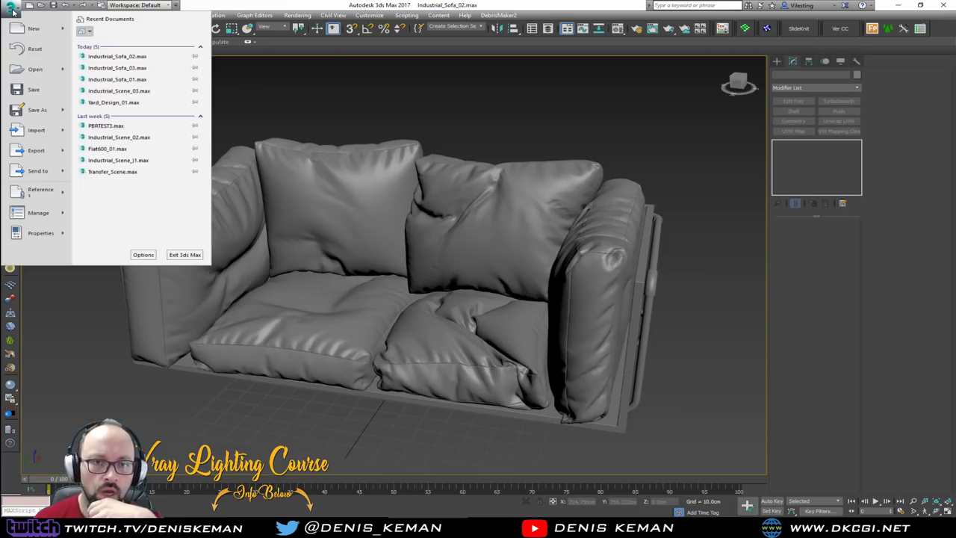
{"action": "left_click", "coordinate": [112, 90]}
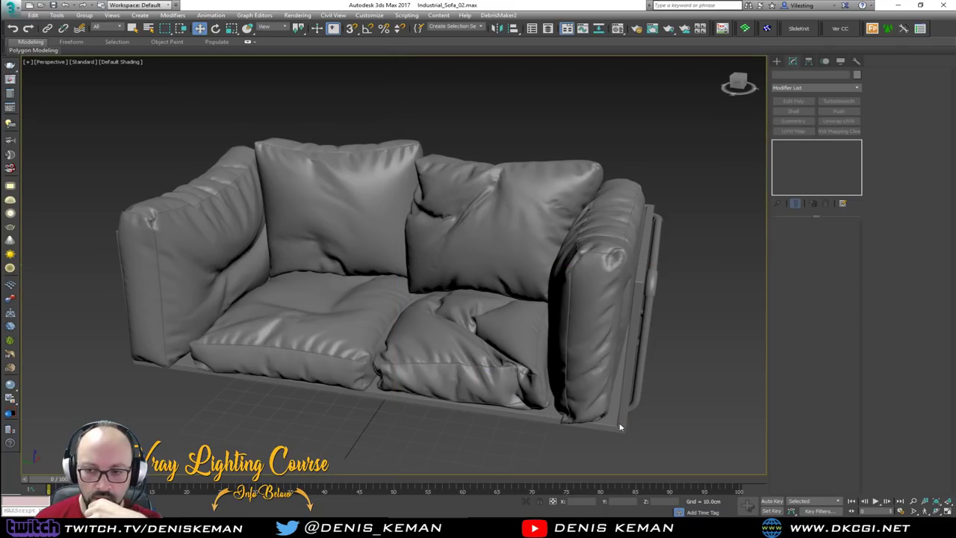
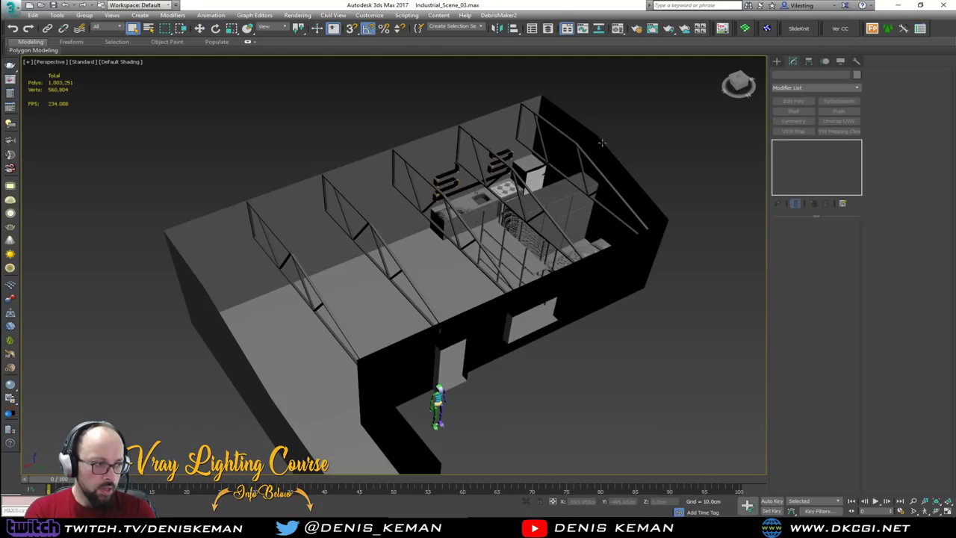
{"action": "middle_click_drag", "start_coordinate": [597, 269], "coordinate": [451, 262], "text": "alt"}
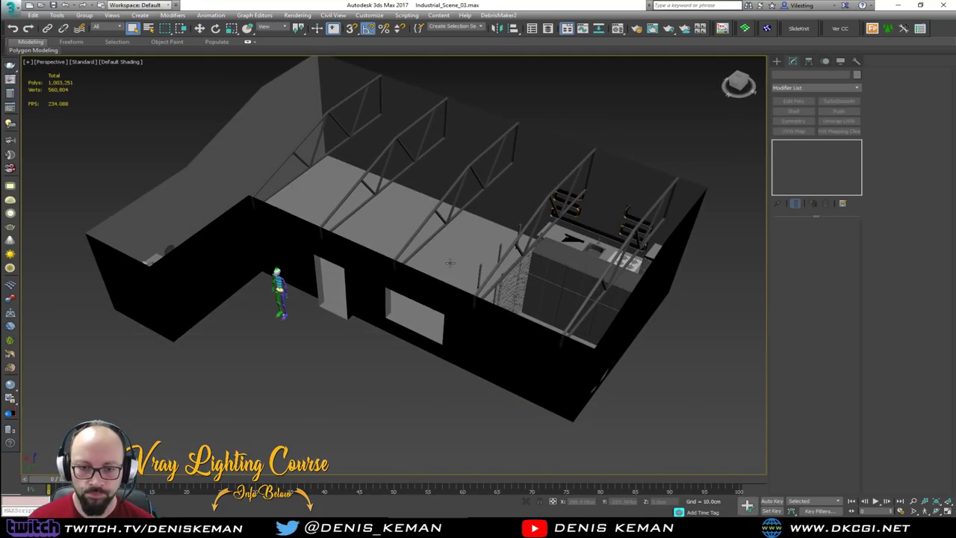
Step: Create a new layer named Furniture and leave it as the active layer
{"action": "left_click", "coordinate": [549, 28]}
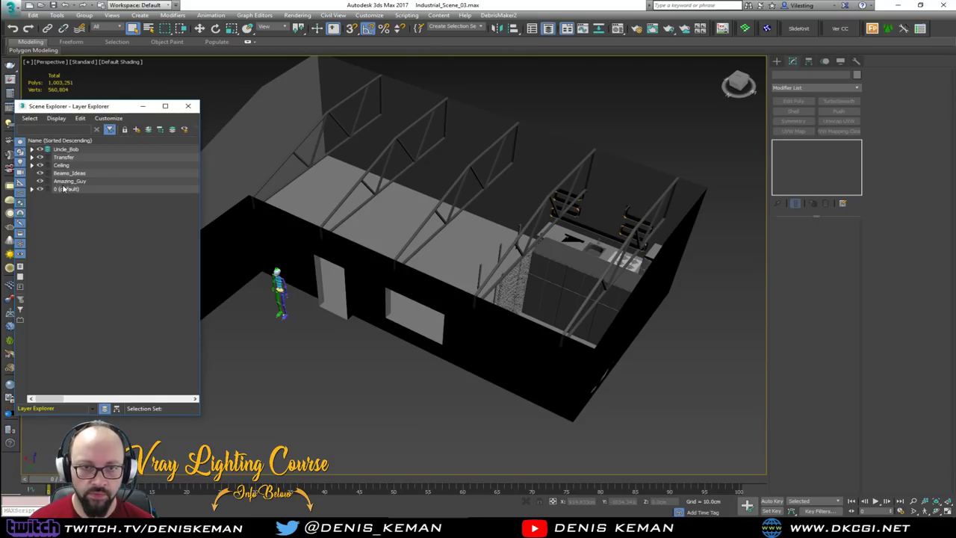
{"action": "left_click", "coordinate": [137, 130]}
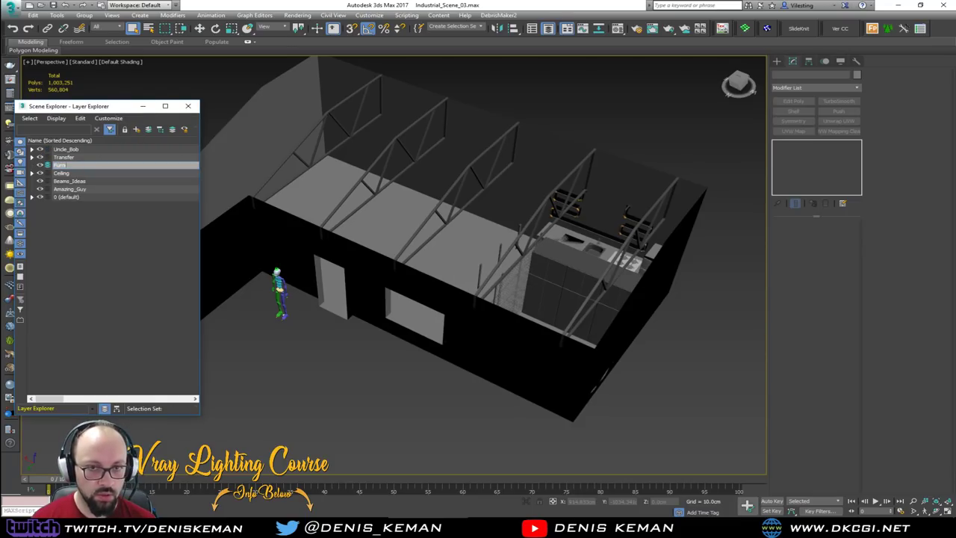
{"action": "type", "text": "Furniture"}
{"action": "key", "text": "Return"}
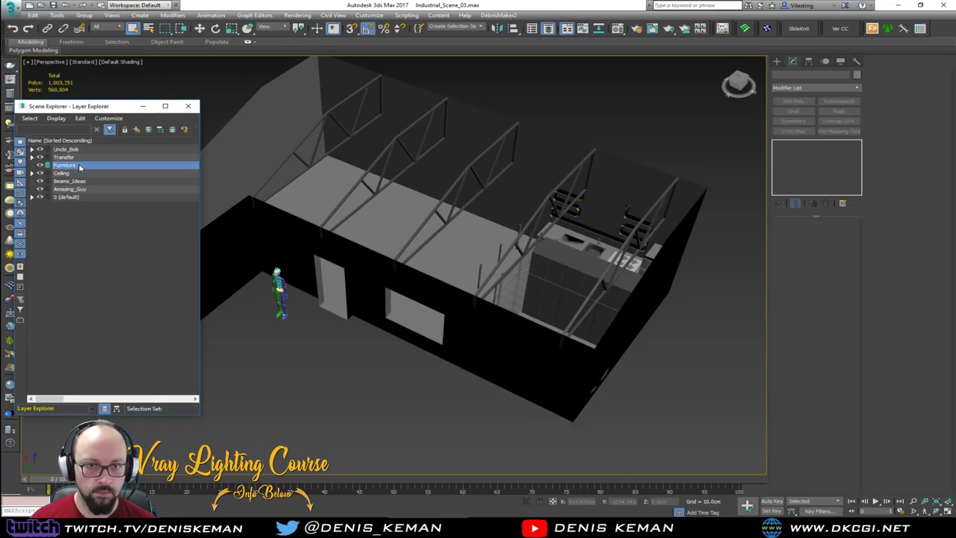
{"action": "left_click", "coordinate": [208, 174]}
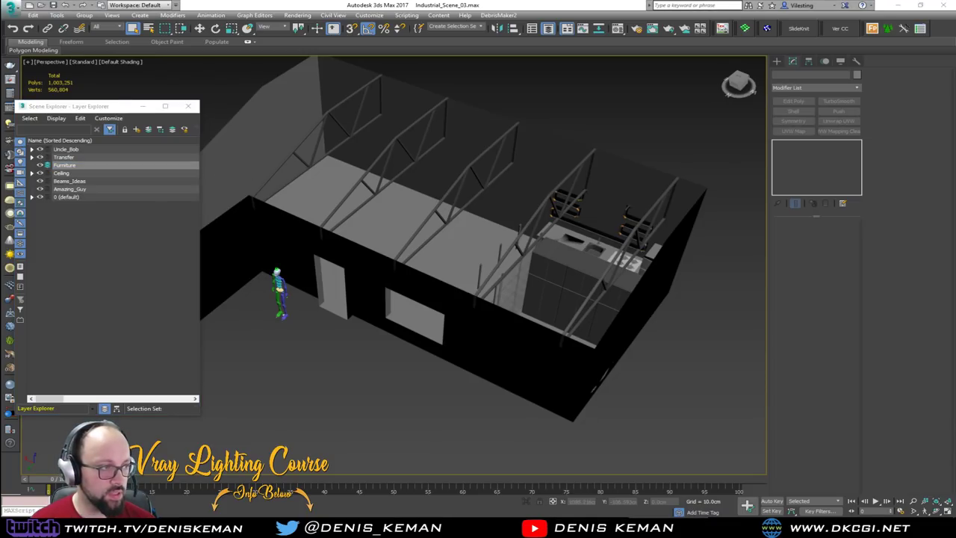
Step: Merge the saved sofa file into the scene, outside the building
{"action": "left_click_drag", "start_coordinate": [266, 438], "coordinate": [309, 417]}
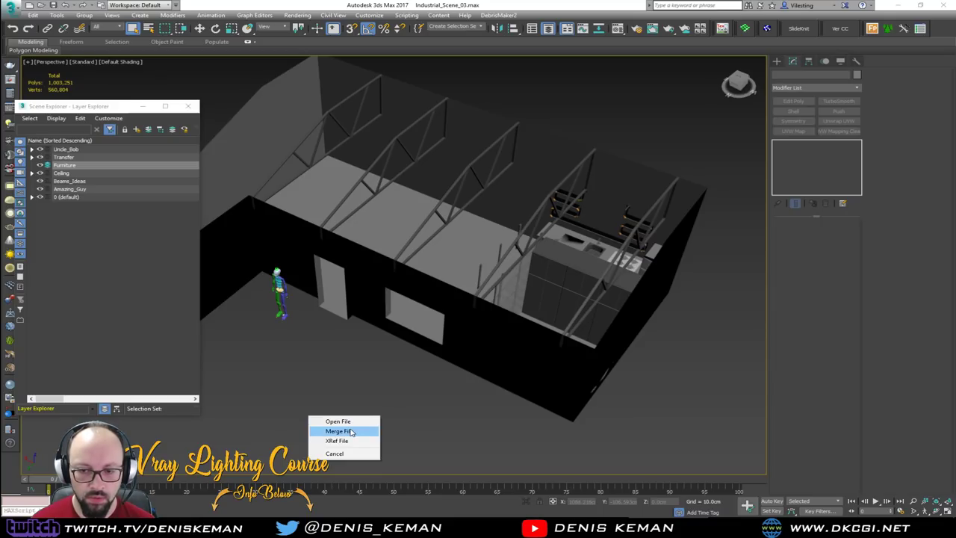
{"action": "left_click", "coordinate": [351, 432]}
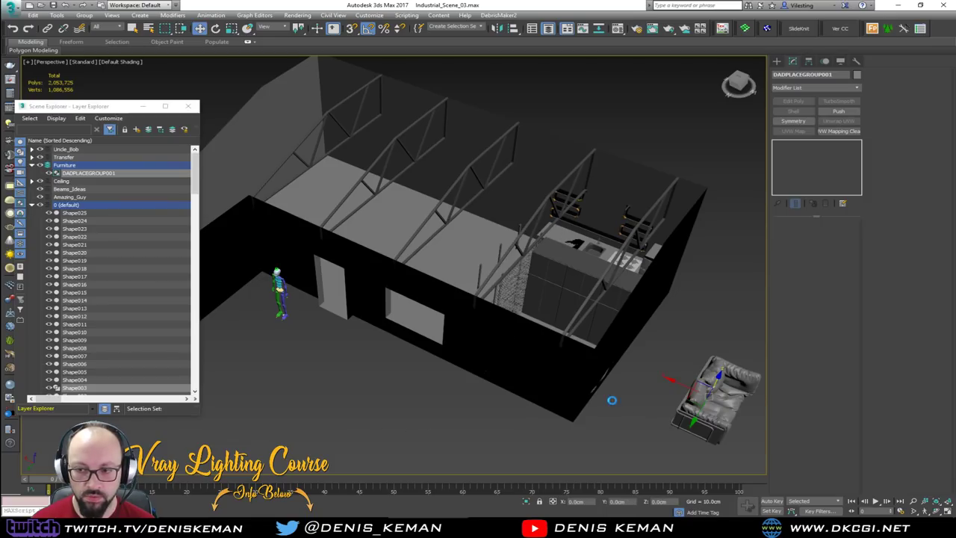
{"action": "left_click", "coordinate": [710, 403]}
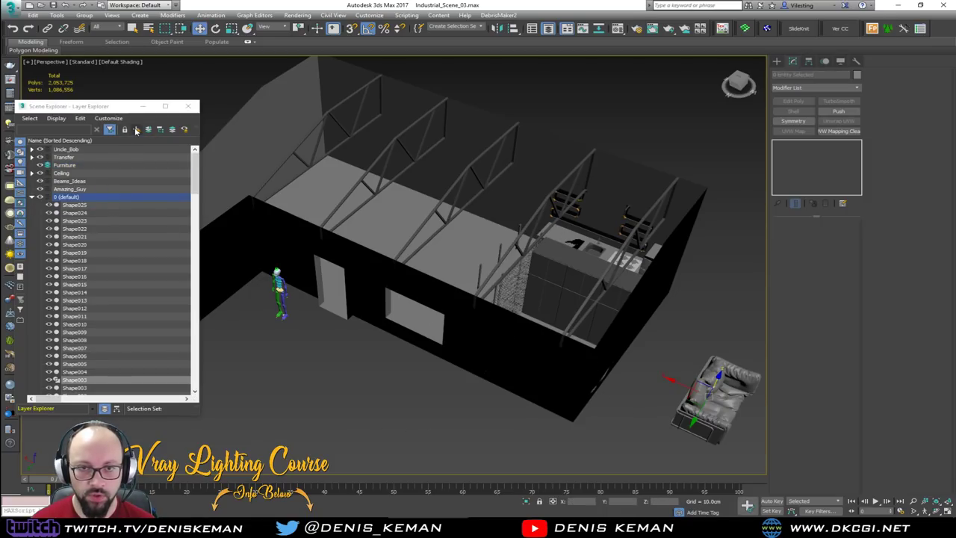
Step: Add the merged sofa objects to the active Furniture layer and clear the selection
{"action": "left_click", "coordinate": [117, 109]}
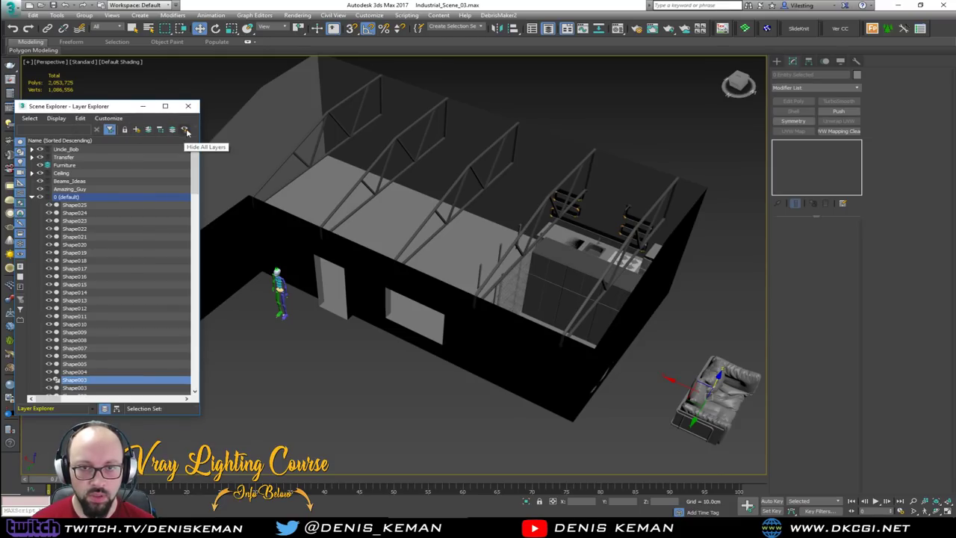
{"action": "left_click_drag", "start_coordinate": [199, 131], "coordinate": [226, 133]}
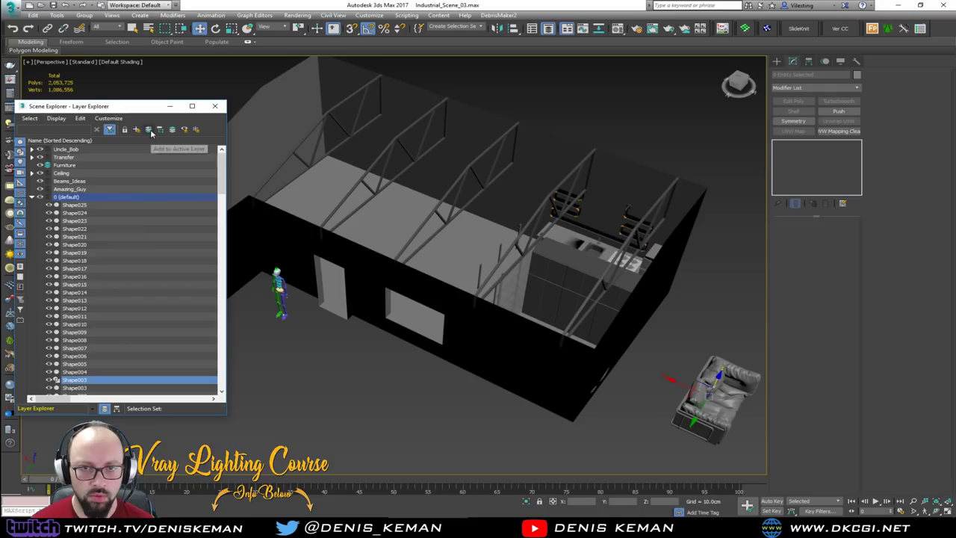
{"action": "left_click", "coordinate": [148, 130]}
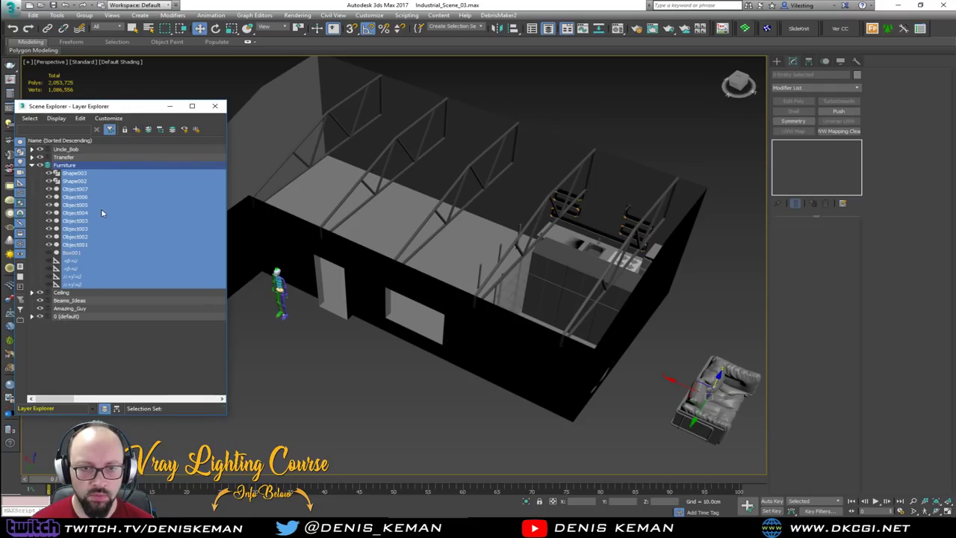
{"action": "left_click", "coordinate": [457, 408]}
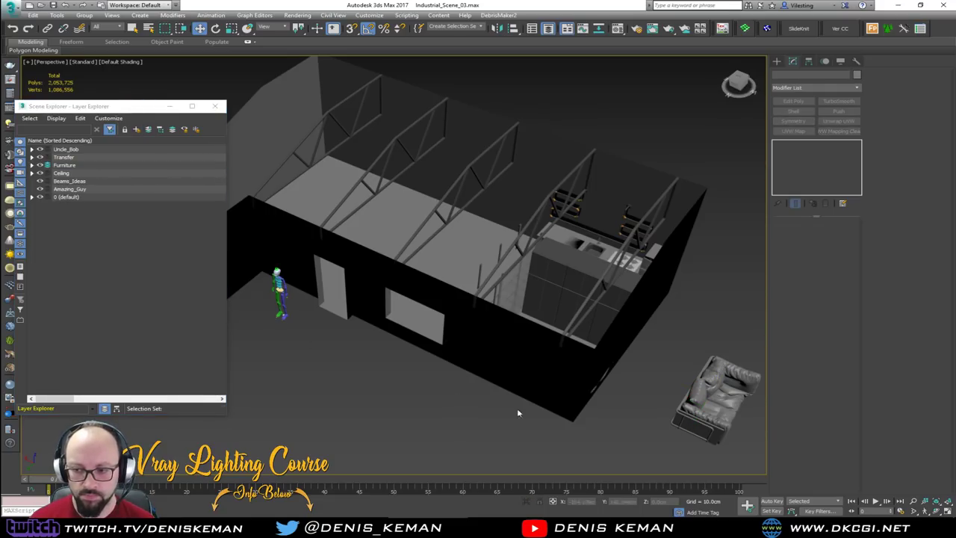
Step: Select all the sofa parts outside the building and group them under the name Sofa
{"action": "middle_click_drag", "start_coordinate": [517, 408], "coordinate": [665, 403], "text": "alt"}
{"action": "left_click_drag", "start_coordinate": [663, 331], "coordinate": [523, 419]}
{"action": "key", "text": "z"}
{"action": "scroll", "coordinate": [480, 348], "scroll_direction": "down", "scroll_amount": 3}
{"action": "middle_click_drag", "start_coordinate": [481, 348], "coordinate": [228, 187], "text": "alt"}
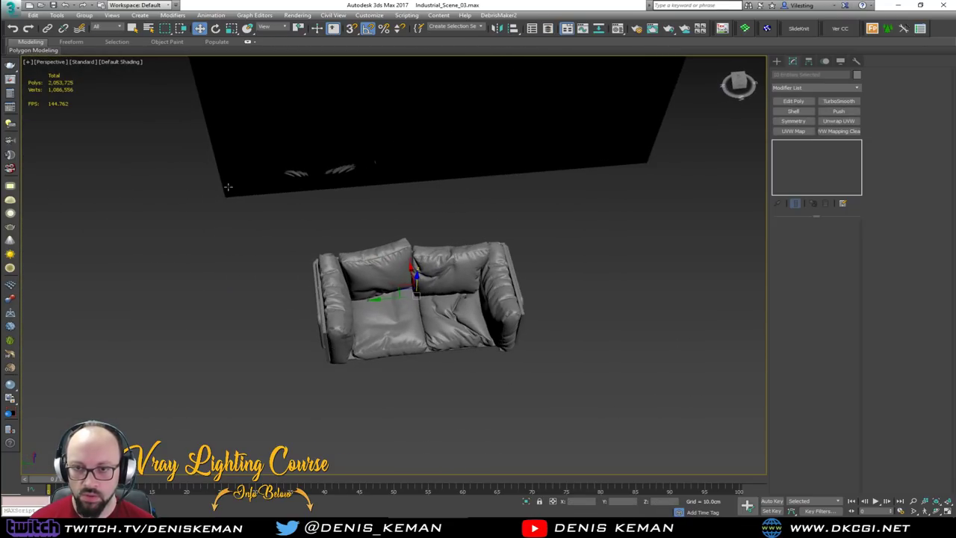
{"action": "left_click", "coordinate": [84, 15]}
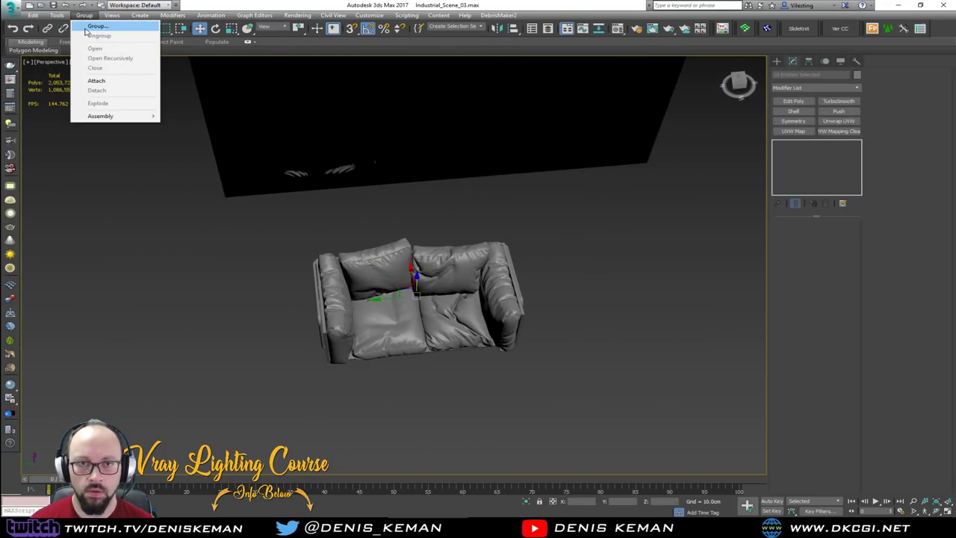
{"action": "left_click", "coordinate": [88, 25]}
{"action": "type", "text": "Sofa"}
{"action": "key", "text": "Return"}
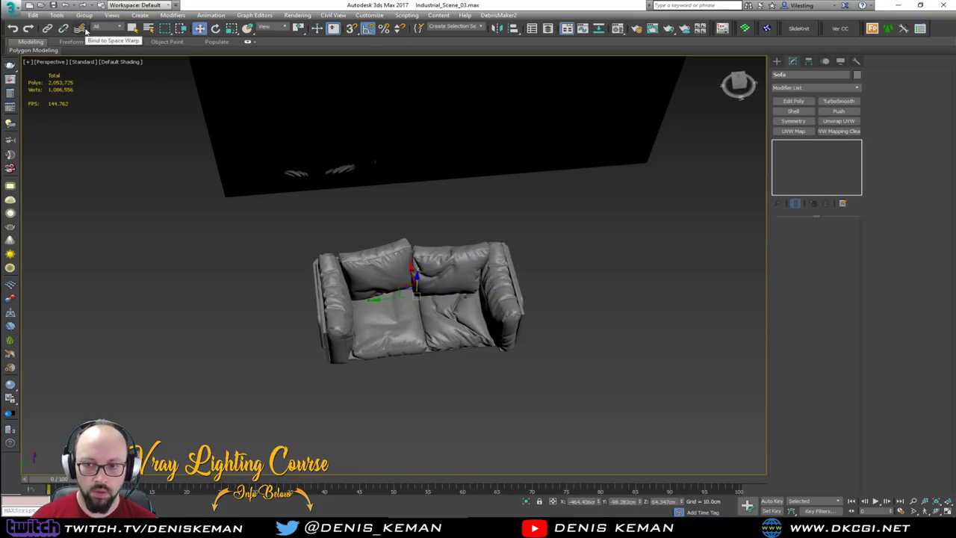
Step: Move the Sofa group from outside the building into the interior of the room
{"action": "scroll", "coordinate": [449, 291], "scroll_direction": "down", "scroll_amount": 5}
{"action": "left_click_drag", "start_coordinate": [425, 382], "coordinate": [416, 42]}
{"action": "middle_click_drag", "start_coordinate": [427, 61], "coordinate": [502, 219]}
{"action": "key", "text": "z"}
{"action": "scroll", "coordinate": [423, 235], "scroll_direction": "down", "scroll_amount": 3}
{"action": "middle_click_drag", "start_coordinate": [431, 201], "coordinate": [435, 249]}
Step: Rotate the Sofa group so its back faces the kitchen wall and shift it about 17 cm along Y toward that wall
{"action": "key", "text": "e"}
{"action": "left_click_drag", "start_coordinate": [415, 314], "coordinate": [418, 226]}
{"action": "key", "text": "w"}
{"action": "key", "text": "z"}
{"action": "middle_click_drag", "start_coordinate": [418, 226], "coordinate": [339, 197], "text": "alt"}
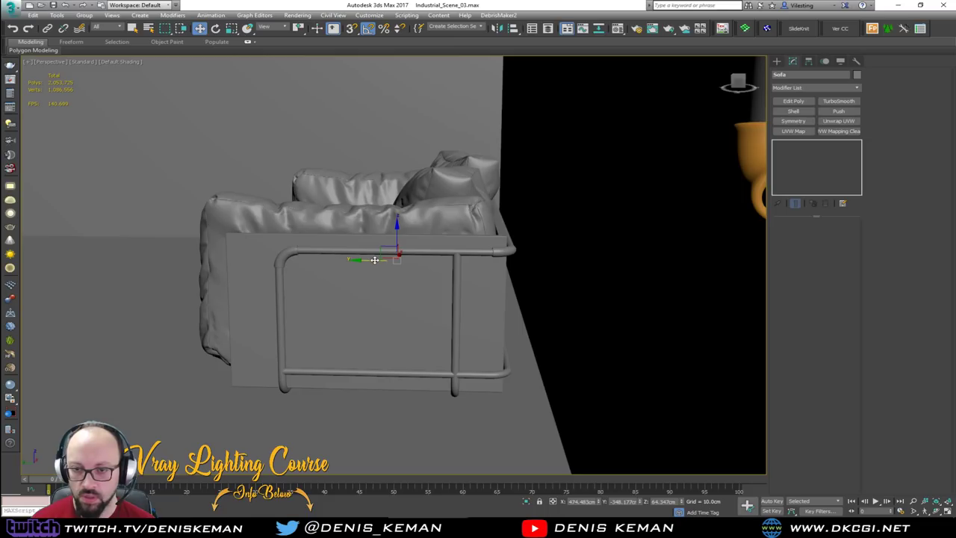
{"action": "left_click_drag", "start_coordinate": [374, 259], "coordinate": [409, 268]}
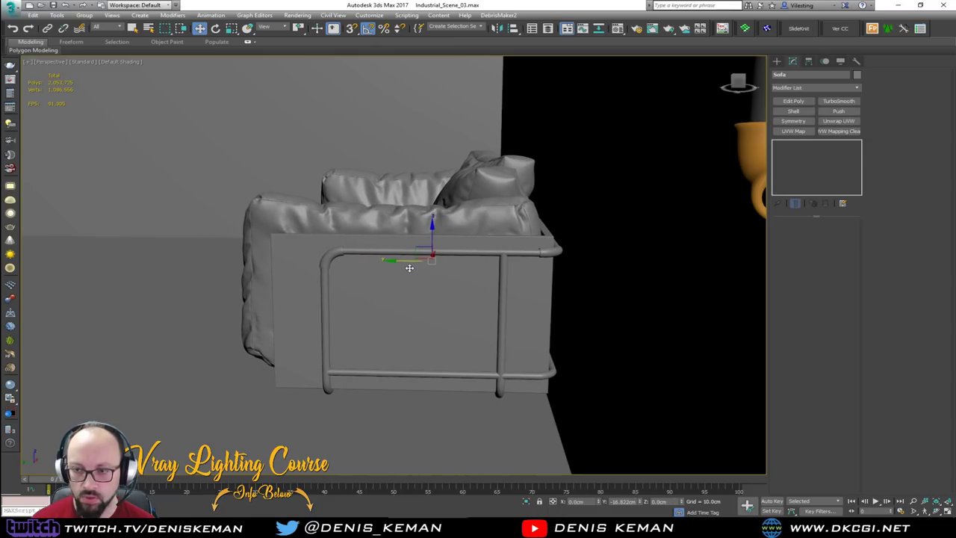
Step: Select the Shelves group in front of the mesh partition and examine its pipe connectors with edged faces shown
{"action": "middle_click_drag", "start_coordinate": [410, 245], "coordinate": [496, 222], "text": "alt"}
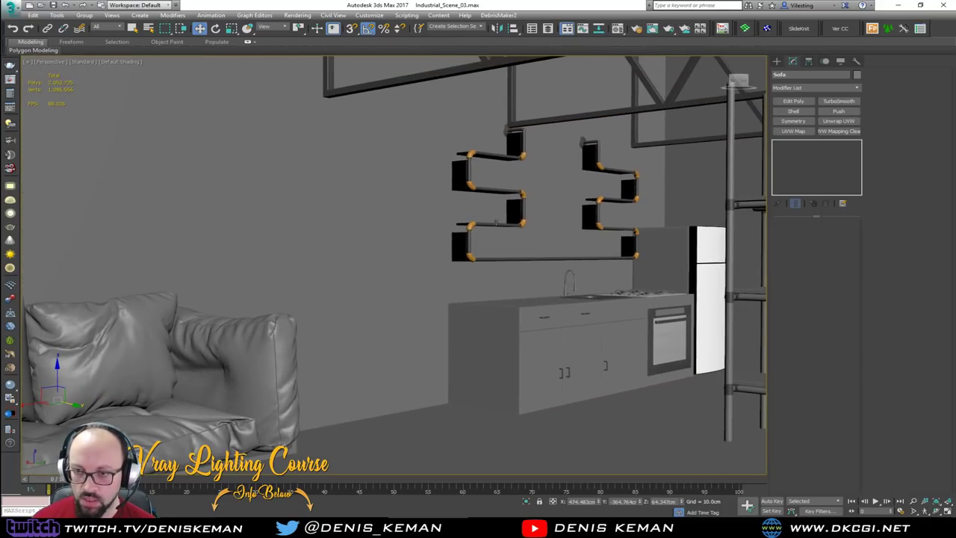
{"action": "middle_click_drag", "start_coordinate": [617, 221], "coordinate": [554, 238], "text": "alt"}
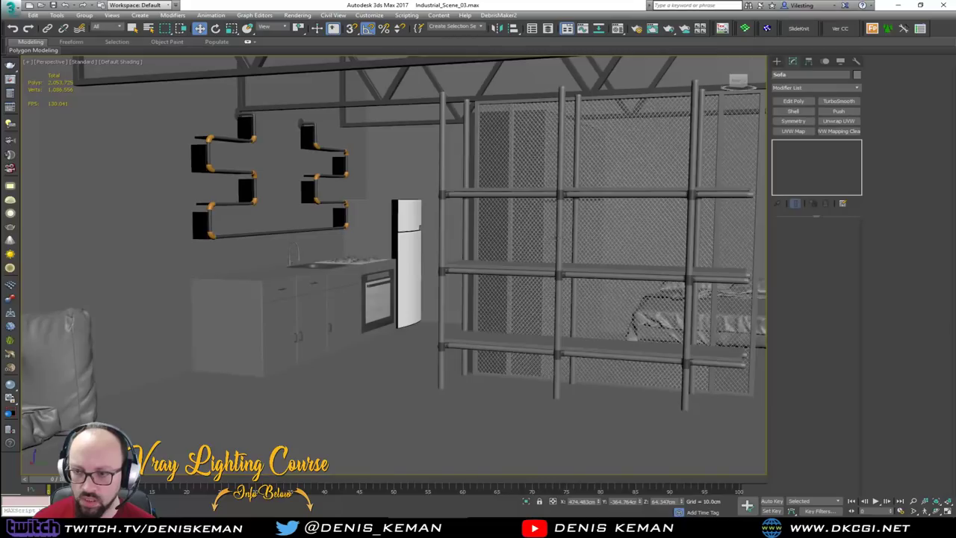
{"action": "scroll", "coordinate": [564, 270], "scroll_direction": "up", "scroll_amount": 2}
{"action": "left_click", "coordinate": [565, 272]}
{"action": "scroll", "coordinate": [556, 276], "scroll_direction": "up", "scroll_amount": 4}
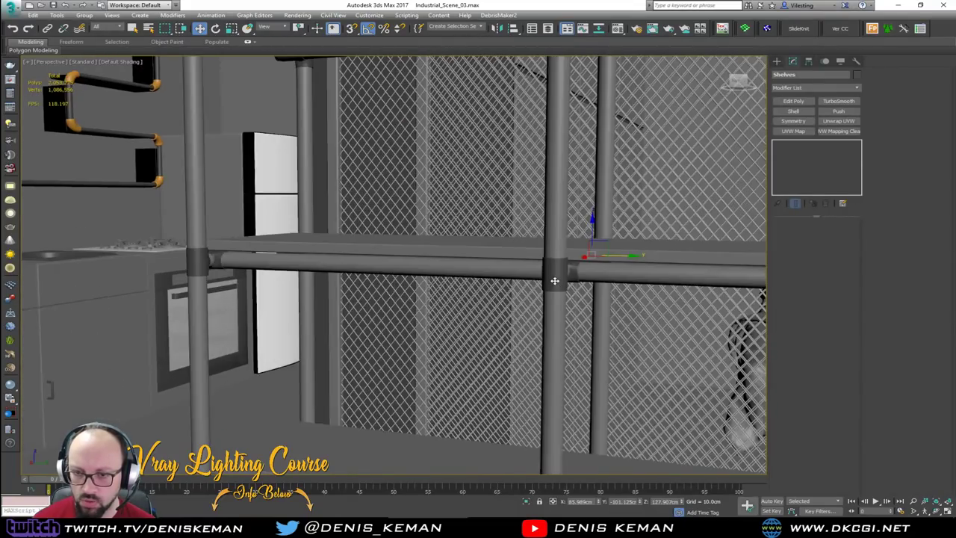
{"action": "middle_click_drag", "start_coordinate": [546, 283], "coordinate": [452, 269], "text": "alt"}
{"action": "scroll", "coordinate": [452, 269], "scroll_direction": "up", "scroll_amount": 2}
{"action": "key", "text": "F4"}
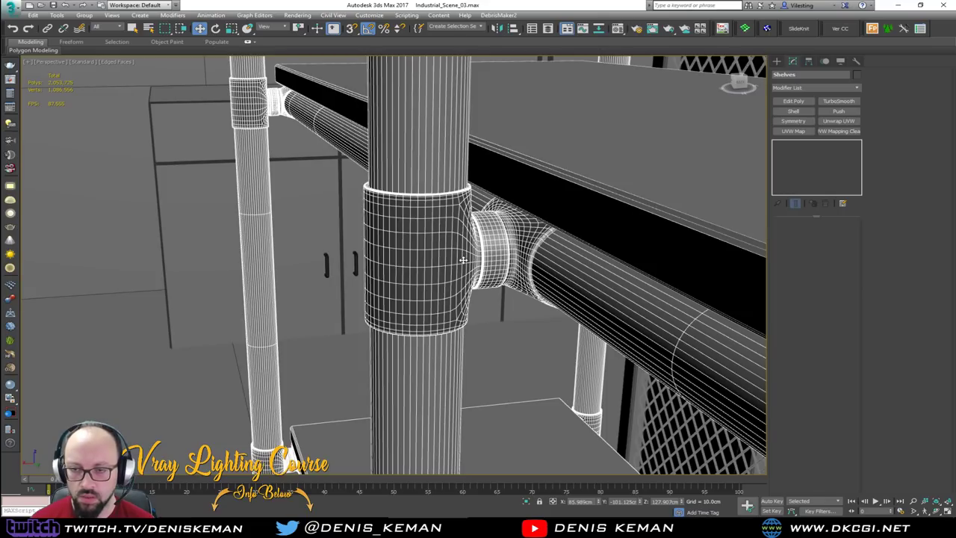
{"action": "scroll", "coordinate": [463, 260], "scroll_direction": "down", "scroll_amount": 3}
{"action": "middle_click_drag", "start_coordinate": [402, 222], "coordinate": [542, 218], "text": "alt"}
{"action": "middle_click_drag", "start_coordinate": [436, 252], "coordinate": [471, 216]}
Step: Open the Shelves group and clone one pipe connector as a single Copy, placed on the empty floor beside the shelves
{"action": "left_click", "coordinate": [145, 16]}
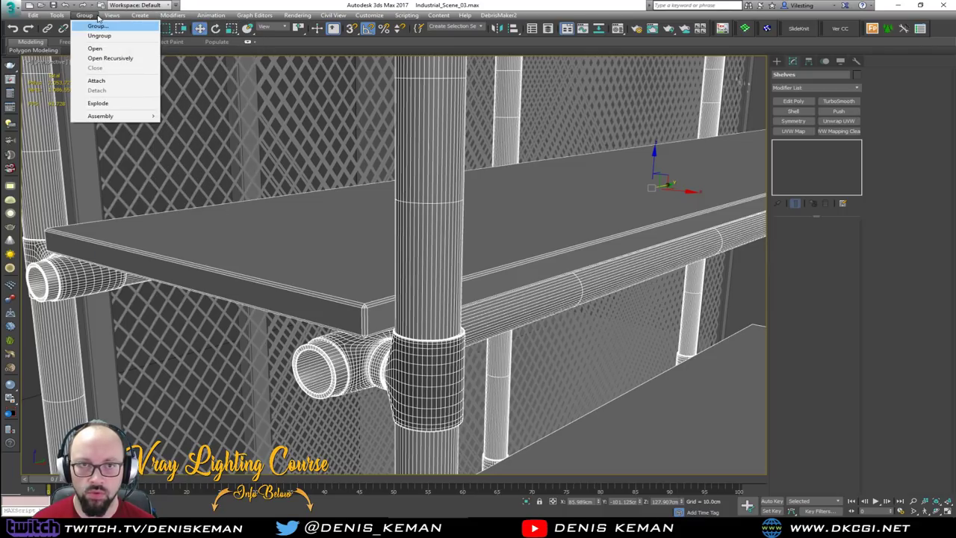
{"action": "left_click", "coordinate": [98, 49]}
{"action": "left_click", "coordinate": [430, 374]}
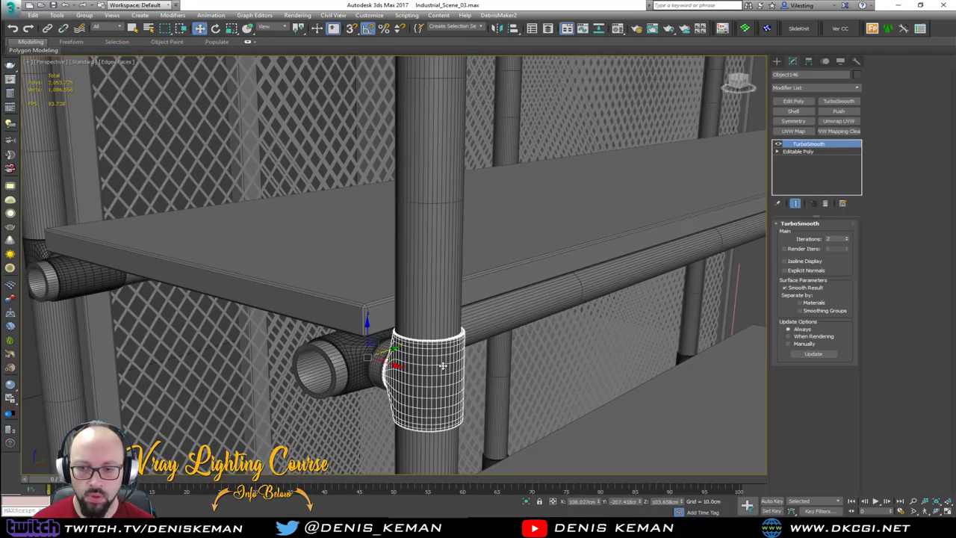
{"action": "middle_click_drag", "start_coordinate": [430, 374], "coordinate": [377, 176], "text": "alt"}
{"action": "left_click_drag", "start_coordinate": [378, 176], "coordinate": [609, 223], "text": "shift"}
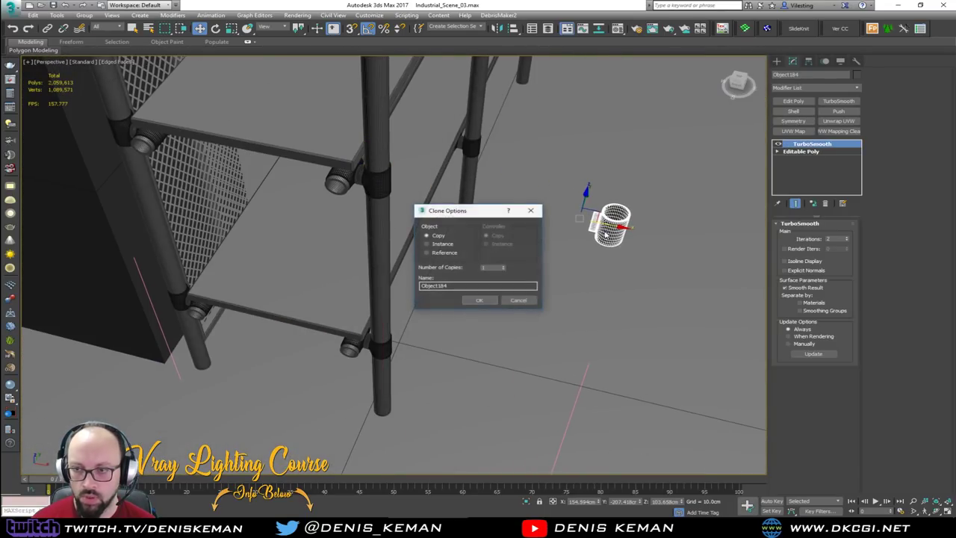
{"action": "left_click", "coordinate": [470, 301]}
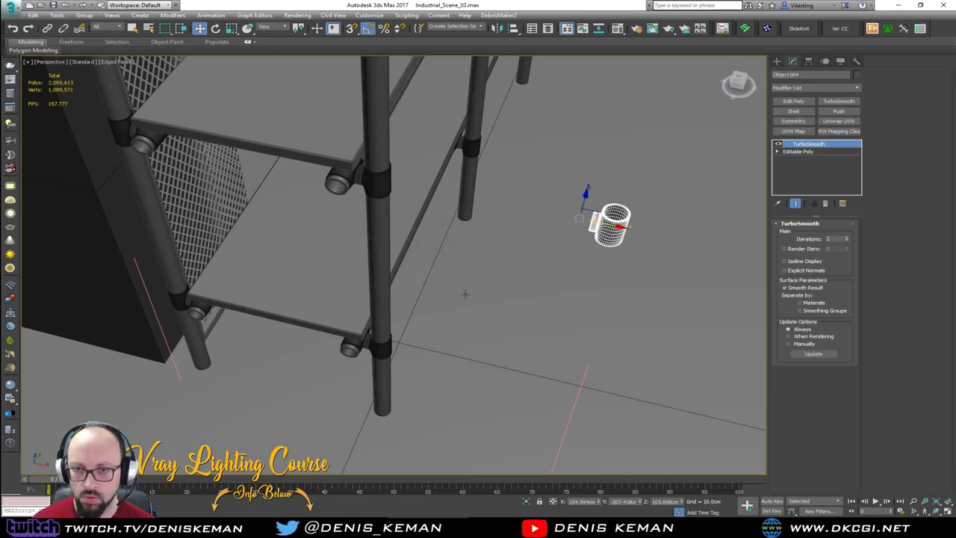
Step: Detach the copied pipe connector from the Shelves group and close the group
{"action": "middle_click_drag", "start_coordinate": [607, 240], "coordinate": [505, 274]}
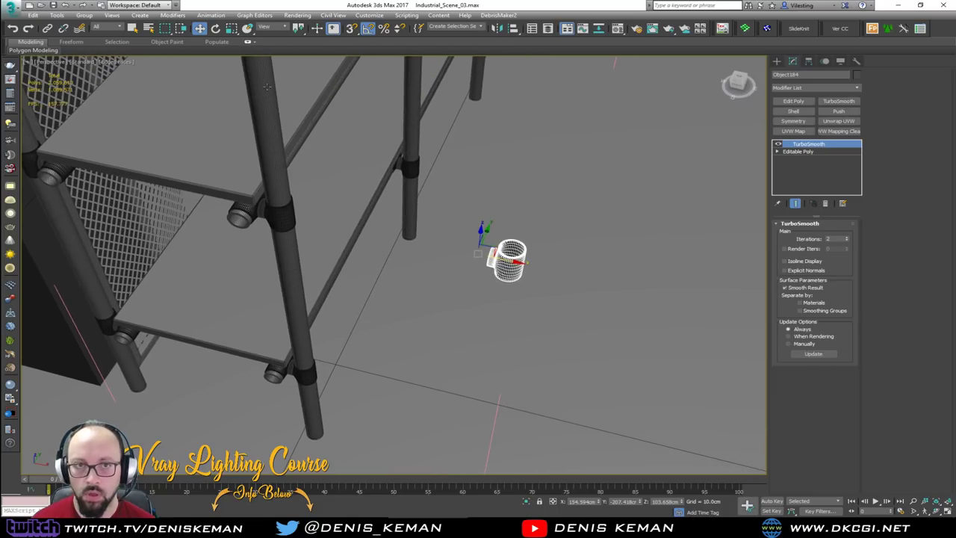
{"action": "left_click", "coordinate": [84, 15]}
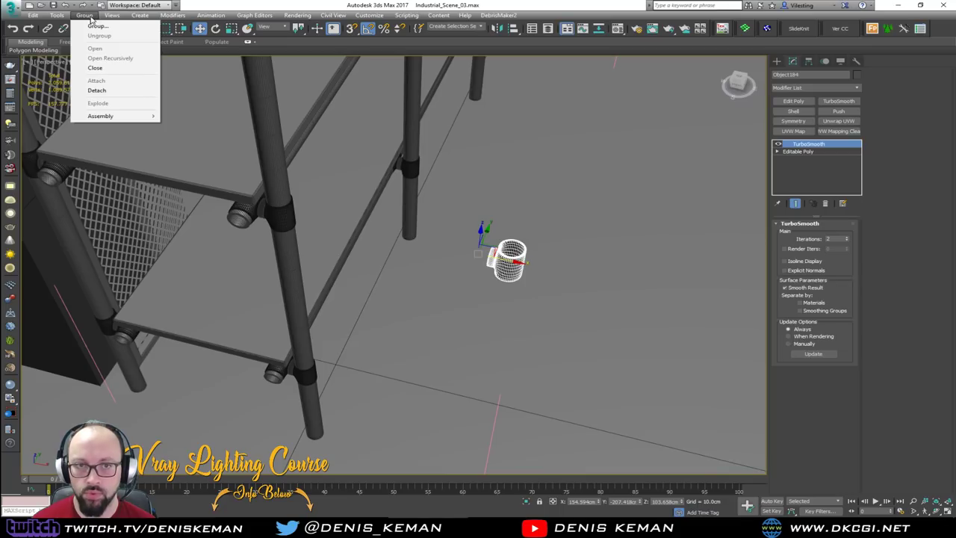
{"action": "left_click", "coordinate": [98, 90]}
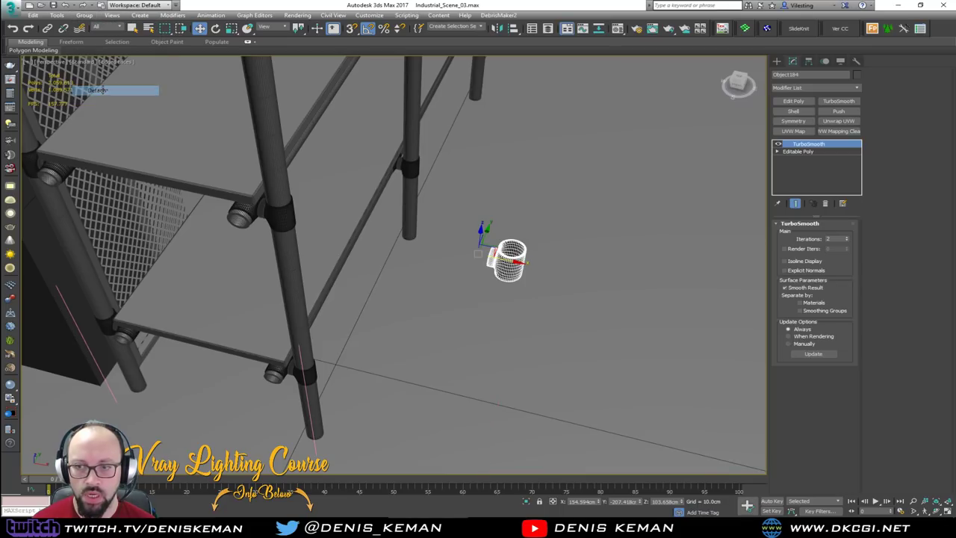
{"action": "left_click", "coordinate": [280, 240]}
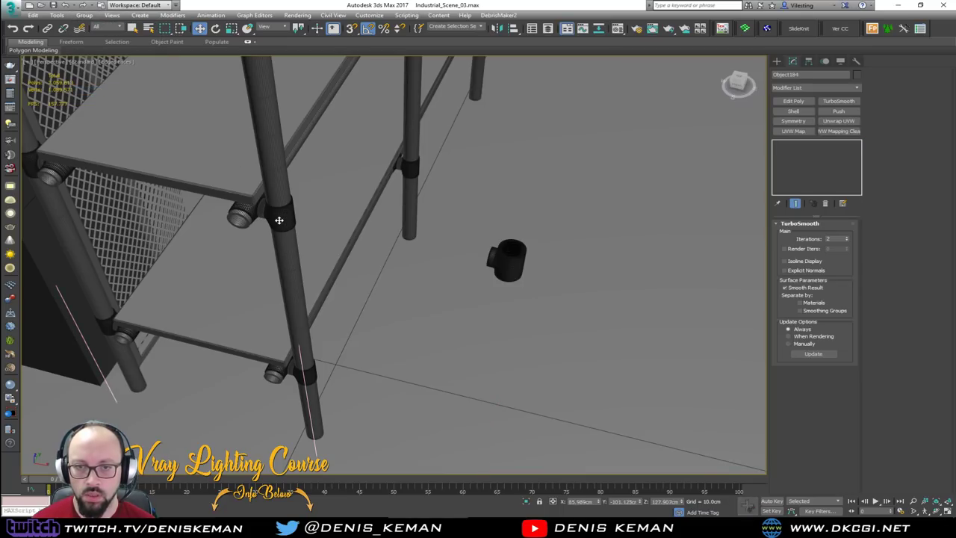
{"action": "left_click", "coordinate": [85, 16]}
{"action": "left_click", "coordinate": [97, 68]}
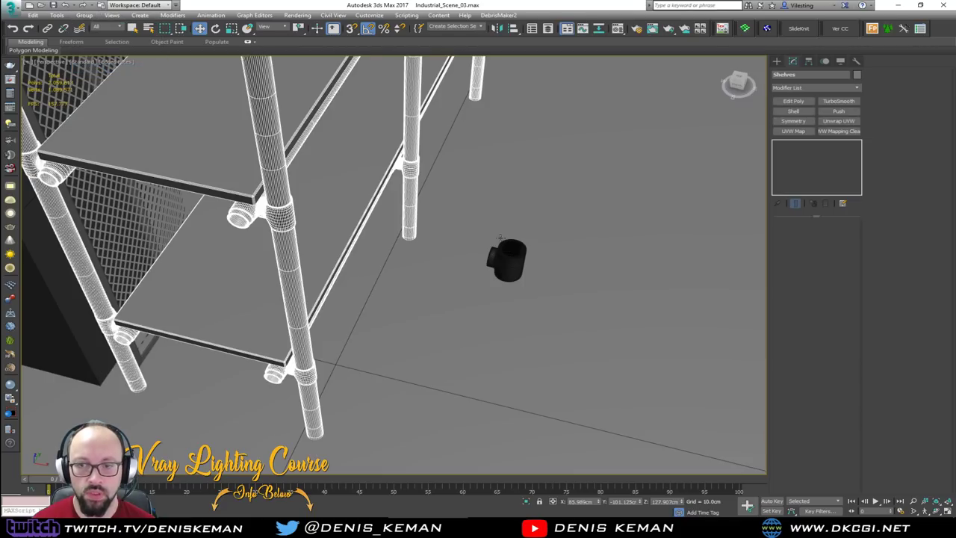
Step: Isolate the copied pipe connector together with the Sofa group, leaving only the connector selected
{"action": "left_click", "coordinate": [508, 269]}
{"action": "middle_click_drag", "start_coordinate": [526, 235], "coordinate": [582, 215]}
{"action": "scroll", "coordinate": [583, 215], "scroll_direction": "down", "scroll_amount": 3}
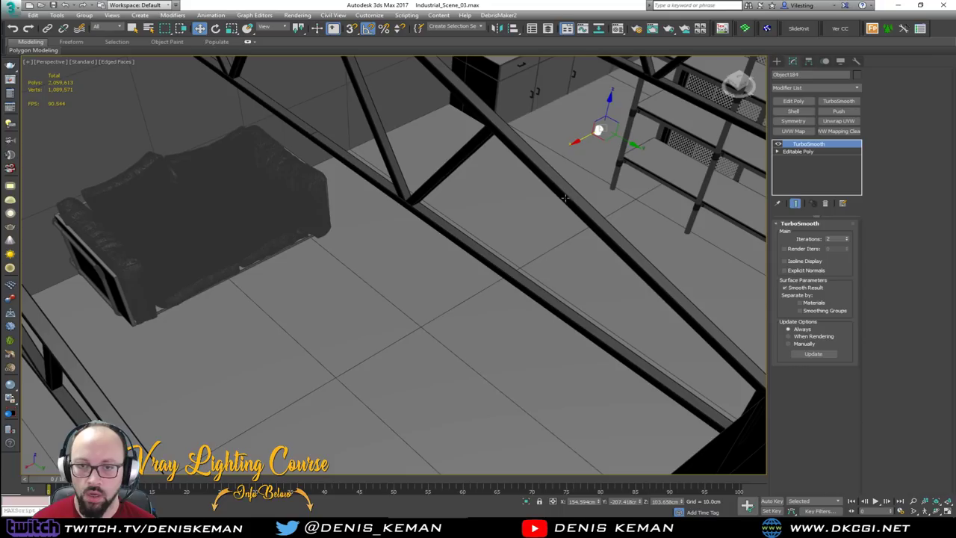
{"action": "left_click", "coordinate": [281, 225], "text": "ctrl"}
{"action": "key", "text": "alt+q"}
{"action": "left_click", "coordinate": [566, 239]}
{"action": "left_click", "coordinate": [612, 212]}
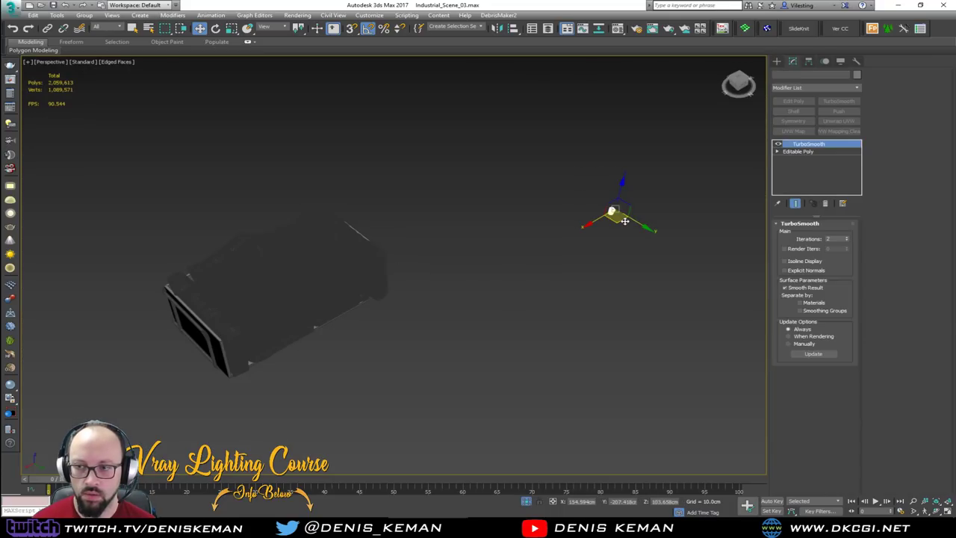
Step: Move the pipe connector over to the sofa and rotate it so its side outlet points straight down
{"action": "left_click_drag", "start_coordinate": [624, 221], "coordinate": [375, 238]}
{"action": "key", "text": "z"}
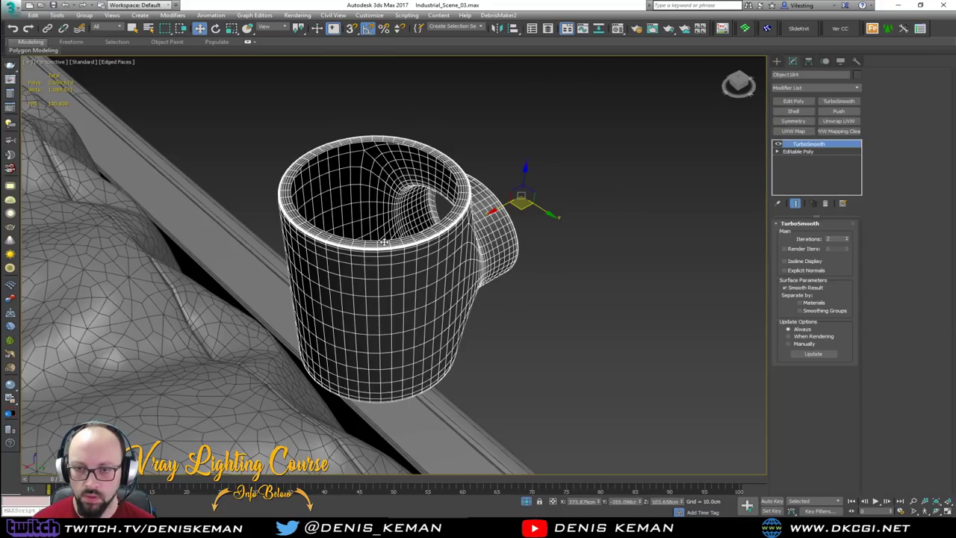
{"action": "middle_click_drag", "start_coordinate": [384, 242], "coordinate": [342, 203], "text": "alt"}
{"action": "scroll", "coordinate": [343, 205], "scroll_direction": "down", "scroll_amount": 4}
{"action": "middle_click_drag", "start_coordinate": [356, 243], "coordinate": [387, 128]}
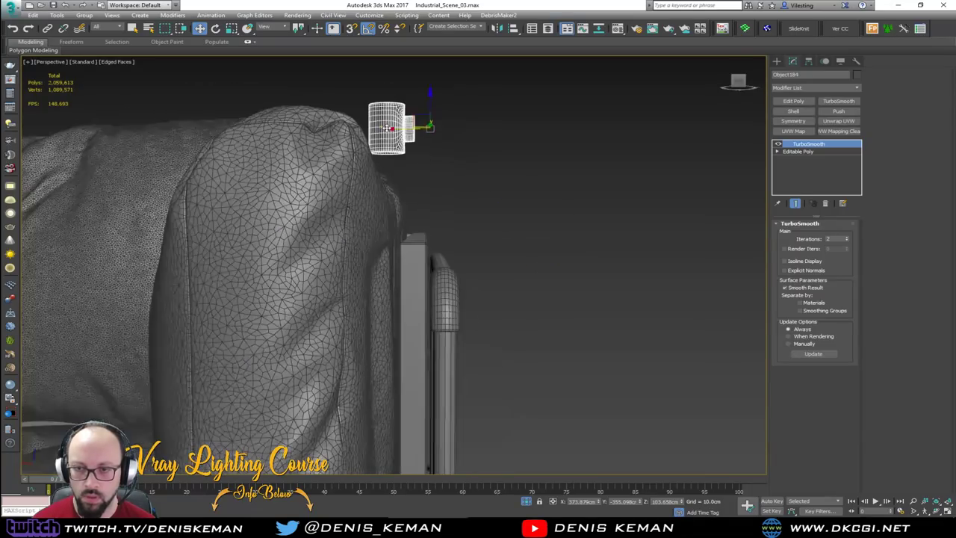
{"action": "key", "text": "e"}
{"action": "left_click_drag", "start_coordinate": [456, 107], "coordinate": [471, 153]}
{"action": "key", "text": "w"}
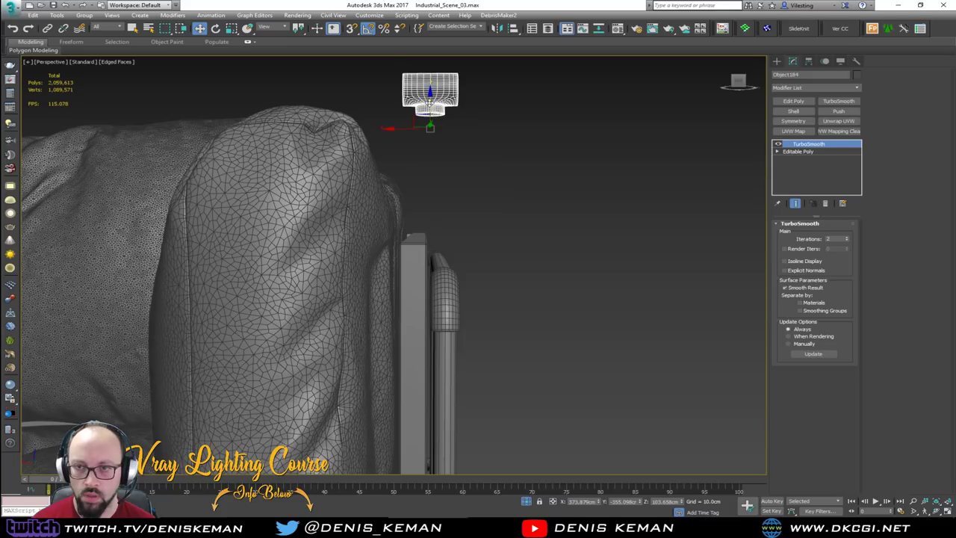
Step: Lower the connector below the sofa and place it around the pipe running under the base, near the corner bend
{"action": "left_click_drag", "start_coordinate": [430, 110], "coordinate": [432, 394]}
{"action": "middle_click_drag", "start_coordinate": [433, 395], "coordinate": [456, 77]}
{"action": "scroll", "coordinate": [457, 77], "scroll_direction": "down", "scroll_amount": 4}
{"action": "left_click_drag", "start_coordinate": [453, 121], "coordinate": [473, 290]}
{"action": "middle_click_drag", "start_coordinate": [470, 290], "coordinate": [439, 291], "text": "alt"}
{"action": "left_click_drag", "start_coordinate": [439, 293], "coordinate": [366, 318]}
{"action": "middle_click_drag", "start_coordinate": [365, 318], "coordinate": [357, 307], "text": "alt"}
{"action": "scroll", "coordinate": [368, 300], "scroll_direction": "up", "scroll_amount": 4}
Step: Scale the connector uniformly to 60 percent at its Editable Poly level
{"action": "left_click", "coordinate": [797, 151]}
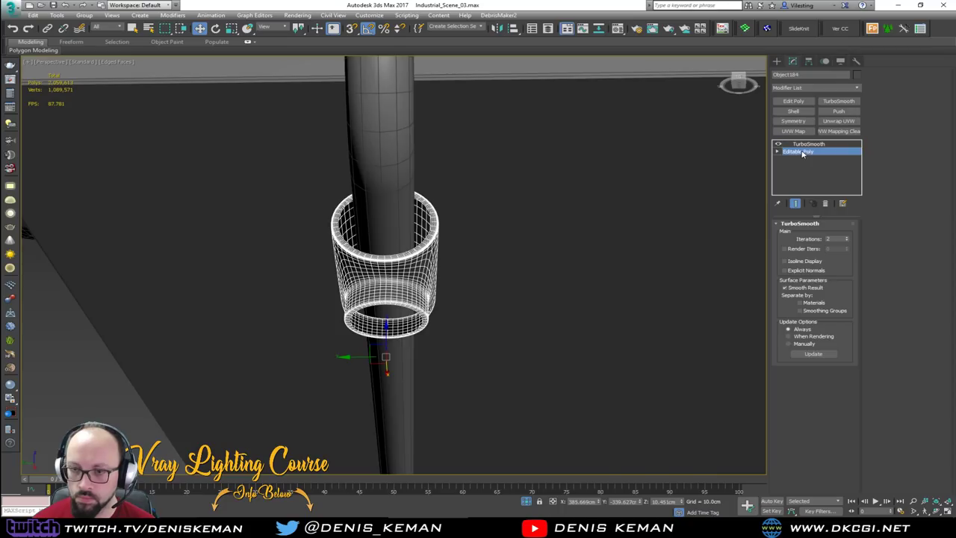
{"action": "middle_click_drag", "start_coordinate": [513, 194], "coordinate": [628, 118], "text": "alt"}
{"action": "middle_click_drag", "start_coordinate": [642, 150], "coordinate": [568, 217], "text": "alt"}
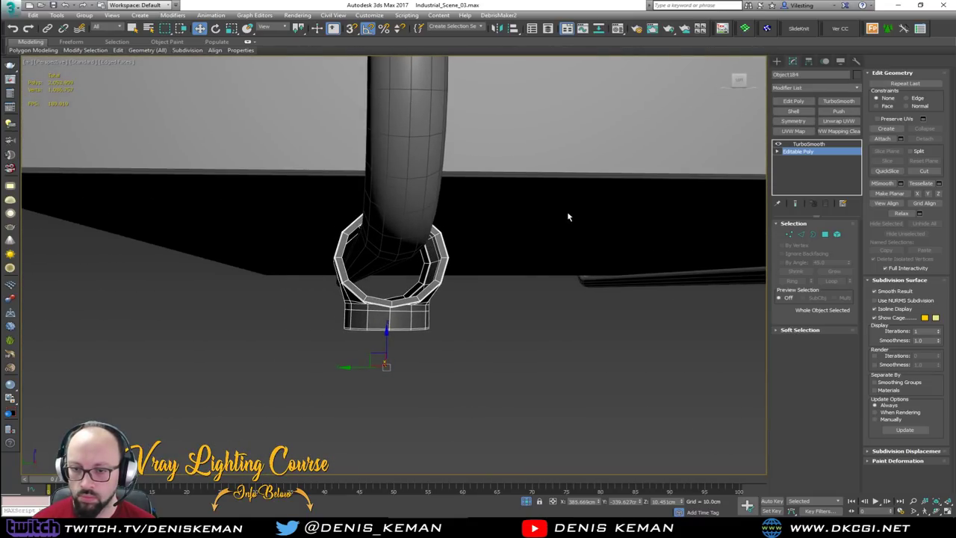
{"action": "key", "text": "r"}
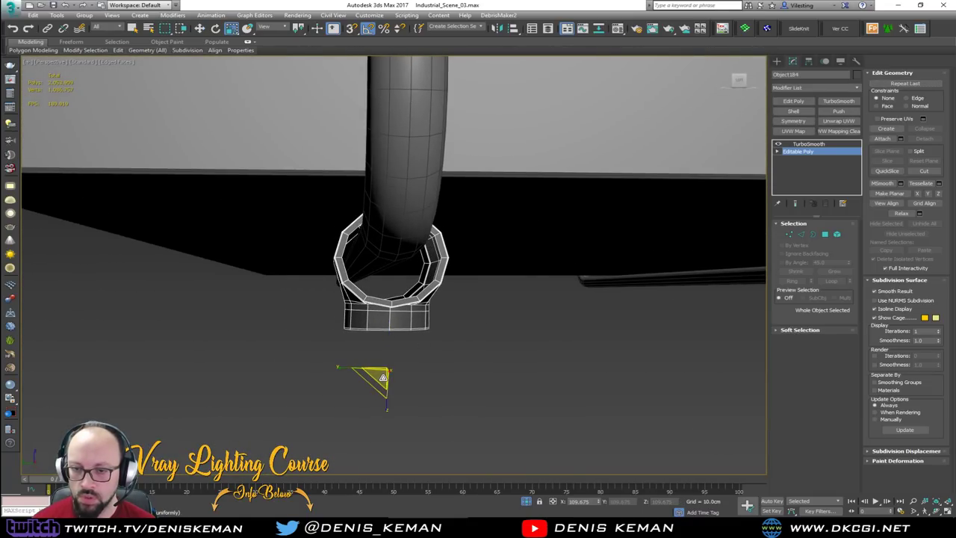
{"action": "left_click_drag", "start_coordinate": [382, 378], "coordinate": [383, 409]}
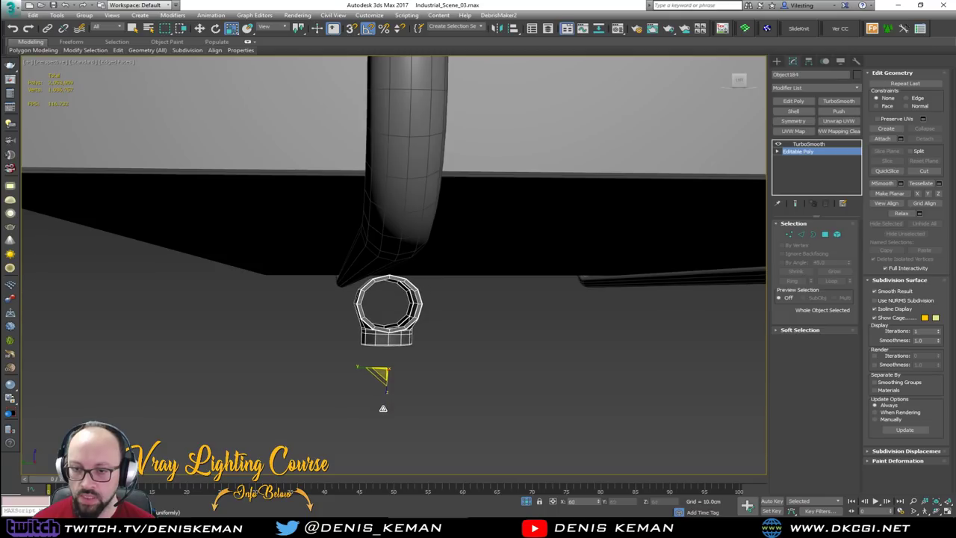
Step: Raise the connector about 3.7 cm so it wraps around the sofa's bottom pipe
{"action": "key", "text": "w"}
{"action": "left_click_drag", "start_coordinate": [386, 348], "coordinate": [392, 292]}
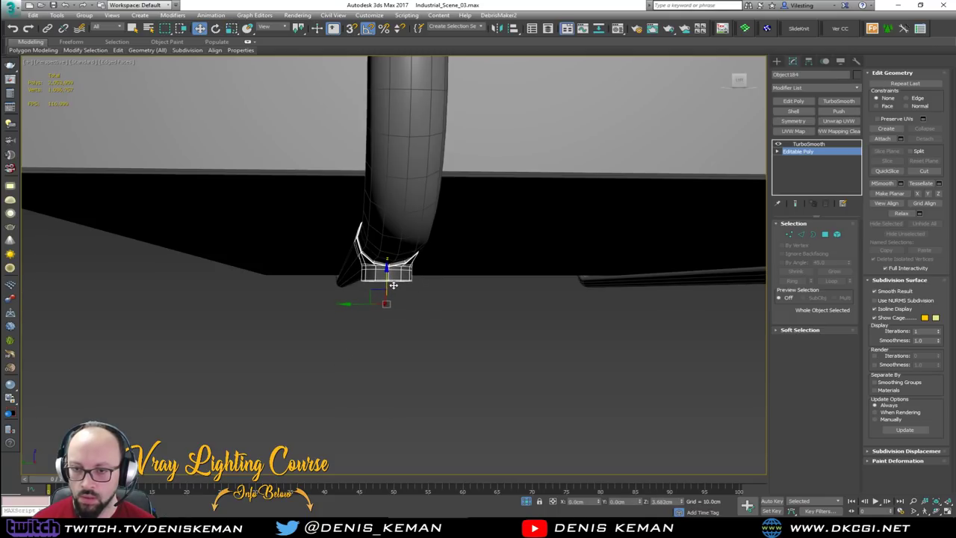
{"action": "key", "text": "z"}
{"action": "middle_click_drag", "start_coordinate": [391, 311], "coordinate": [568, 287], "text": "alt"}
{"action": "left_click_drag", "start_coordinate": [425, 355], "coordinate": [426, 352]}
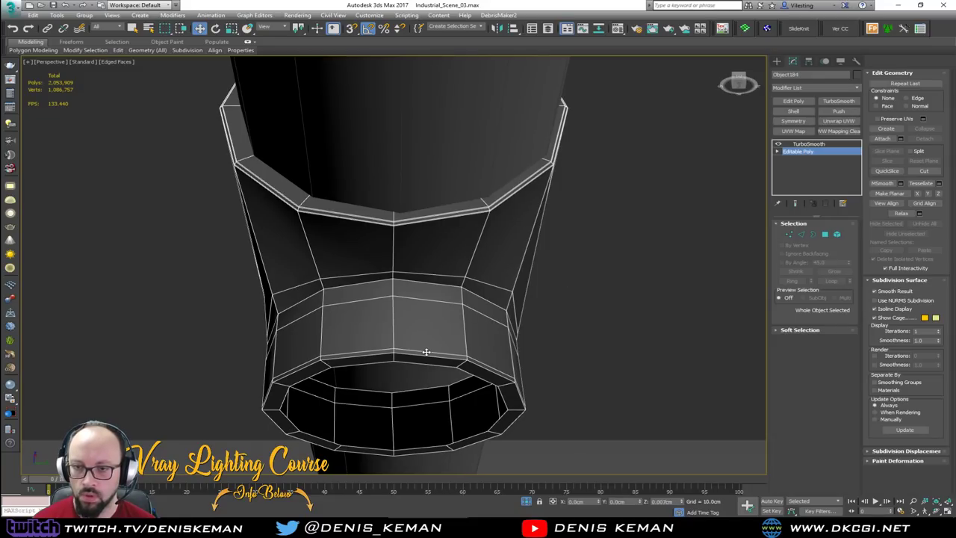
Step: Center the connector's pivot on the object
{"action": "left_click", "coordinate": [809, 61]}
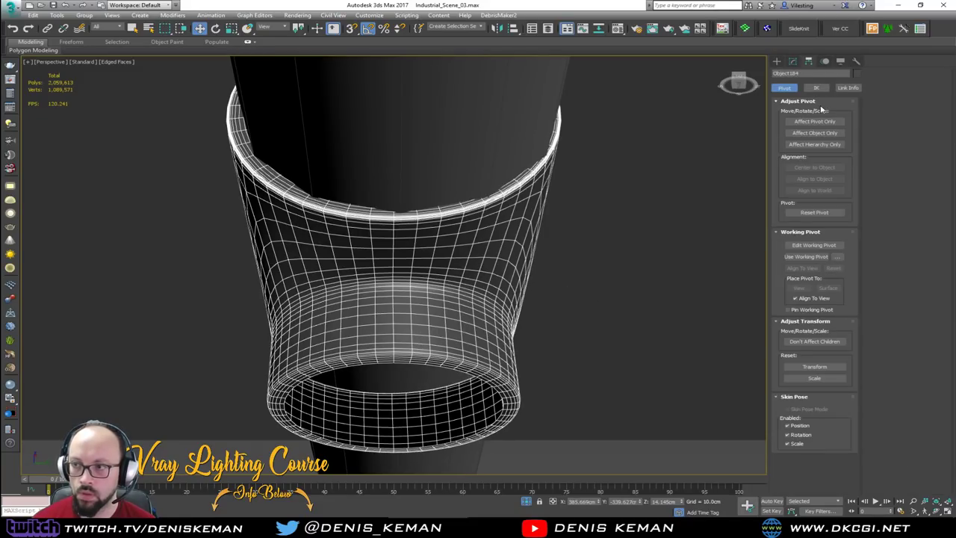
{"action": "left_click", "coordinate": [814, 121]}
{"action": "left_click", "coordinate": [811, 168]}
{"action": "left_click", "coordinate": [815, 122]}
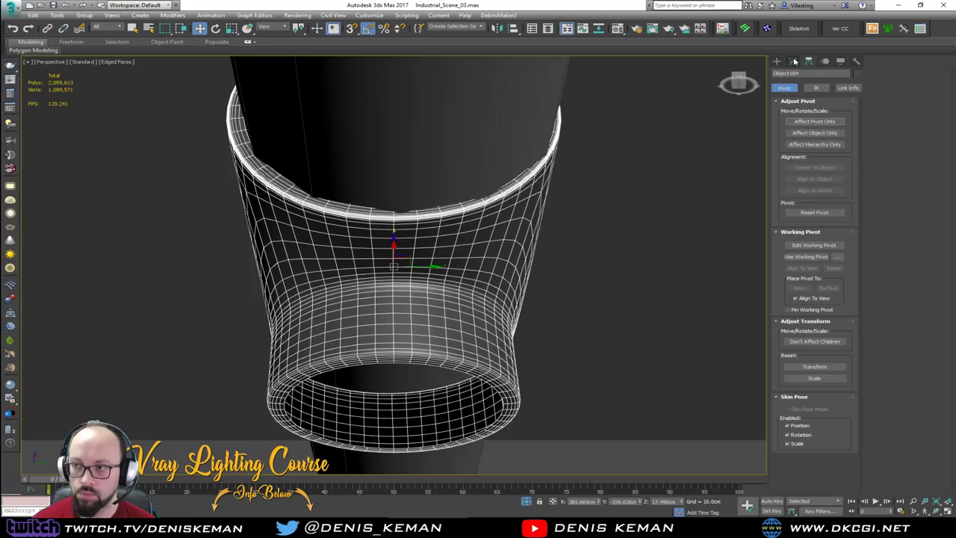
Step: Hide the TurboSmooth result, shift the connector about 0.06 cm along Y to align it with the pipe, and turn smoothing back on
{"action": "left_click", "coordinate": [794, 61]}
{"action": "left_click", "coordinate": [779, 144]}
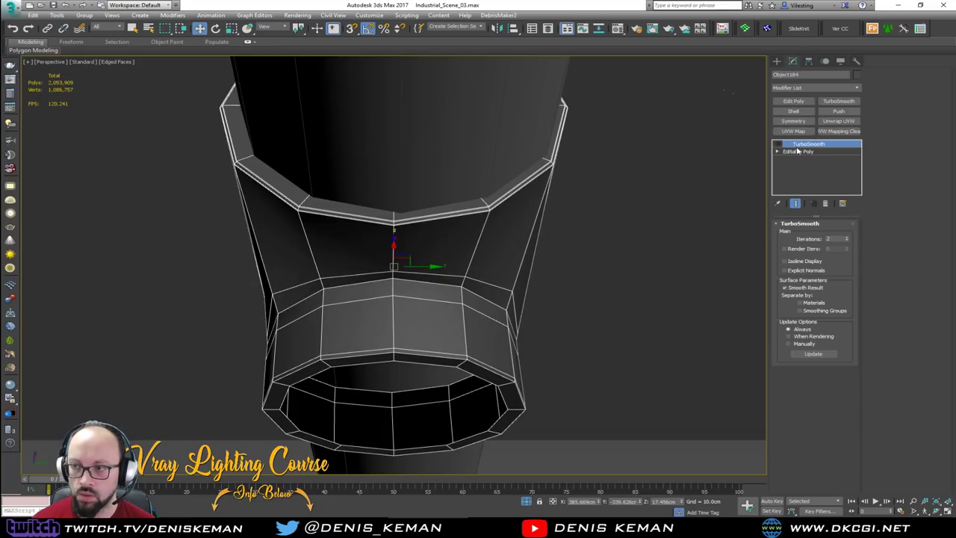
{"action": "left_click", "coordinate": [798, 151]}
{"action": "left_click_drag", "start_coordinate": [424, 266], "coordinate": [430, 266]}
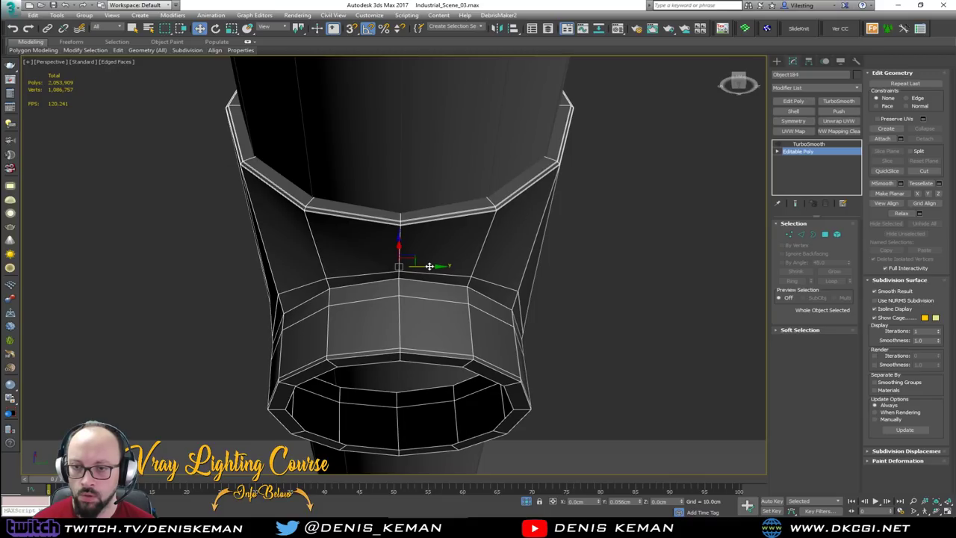
{"action": "middle_click_drag", "start_coordinate": [453, 260], "coordinate": [350, 245], "text": "alt"}
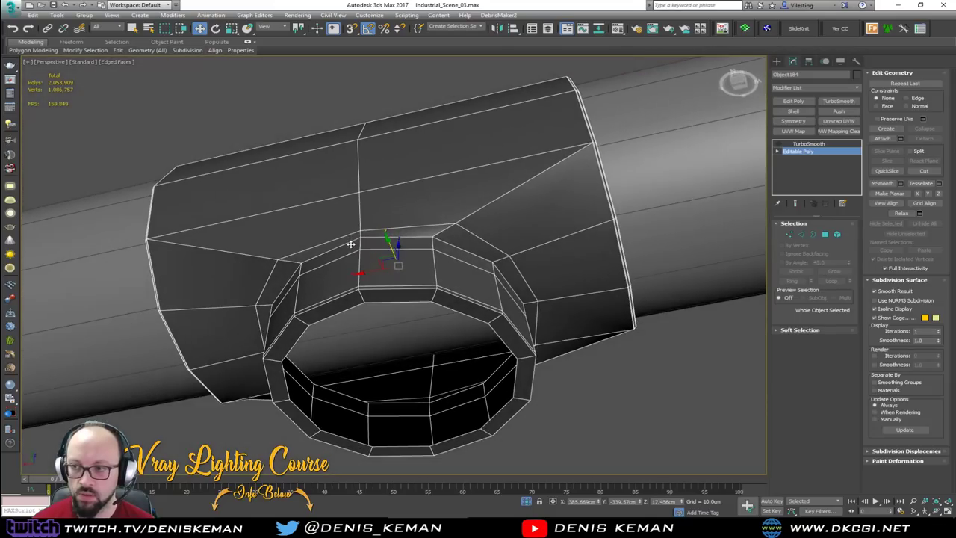
{"action": "left_click", "coordinate": [779, 145]}
Step: Slide the connector about 10 cm along the bottom pipe away from the corner bend, viewed without edged faces
{"action": "scroll", "coordinate": [620, 264], "scroll_direction": "down", "scroll_amount": 10}
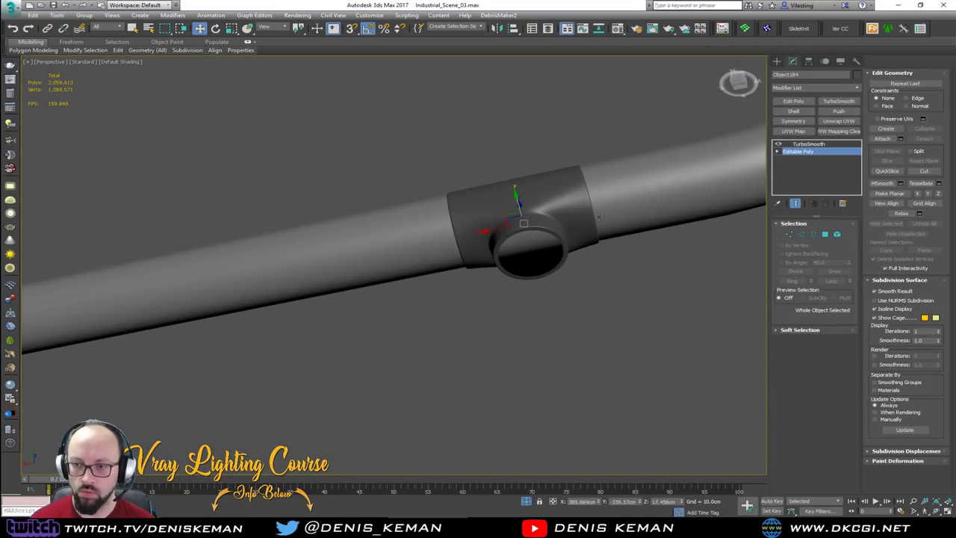
{"action": "scroll", "coordinate": [599, 217], "scroll_direction": "down", "scroll_amount": 8}
{"action": "middle_click_drag", "start_coordinate": [598, 218], "coordinate": [617, 157]}
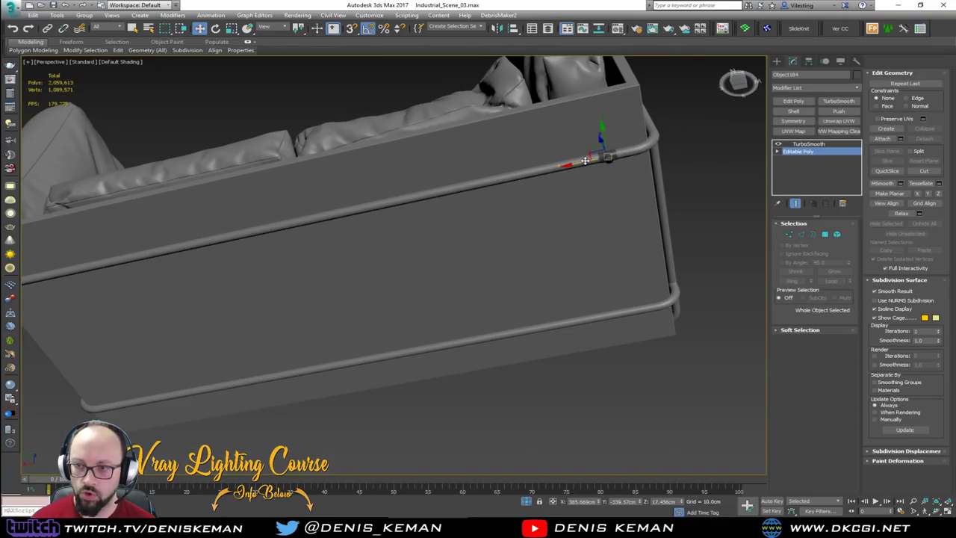
{"action": "left_click_drag", "start_coordinate": [586, 159], "coordinate": [548, 172]}
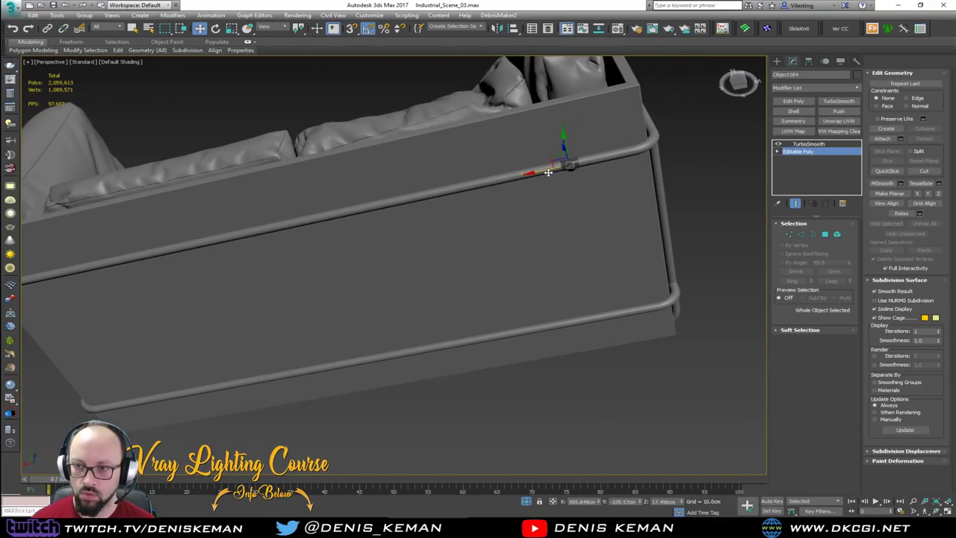
Step: Clone the connector as a single Copy near the opposite end of the same bottom pipe
{"action": "middle_click_drag", "start_coordinate": [549, 172], "coordinate": [631, 183], "text": "alt"}
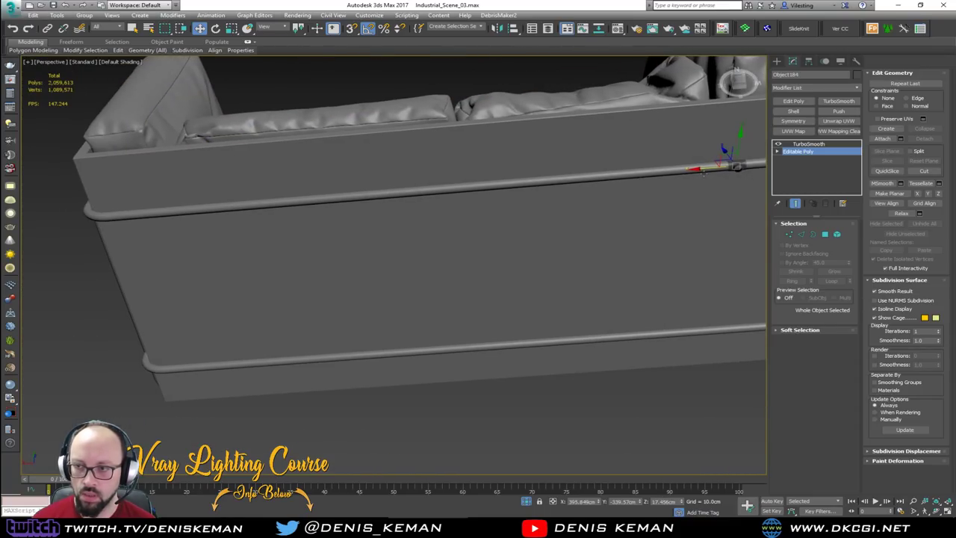
{"action": "left_click_drag", "start_coordinate": [702, 170], "coordinate": [150, 239], "text": "shift"}
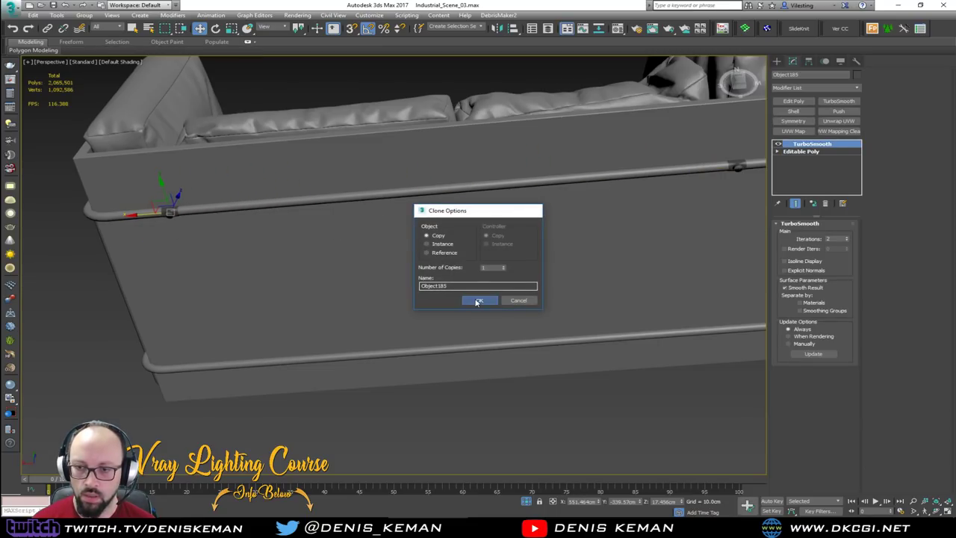
{"action": "left_click", "coordinate": [478, 301]}
Step: Select both connectors, clone them as Copies onto the parallel bottom pipe, and nudge them to fit around it
{"action": "left_click", "coordinate": [736, 168], "text": "ctrl"}
{"action": "middle_click_drag", "start_coordinate": [736, 167], "coordinate": [558, 288], "text": "alt"}
{"action": "scroll", "coordinate": [559, 288], "scroll_direction": "down", "scroll_amount": 3}
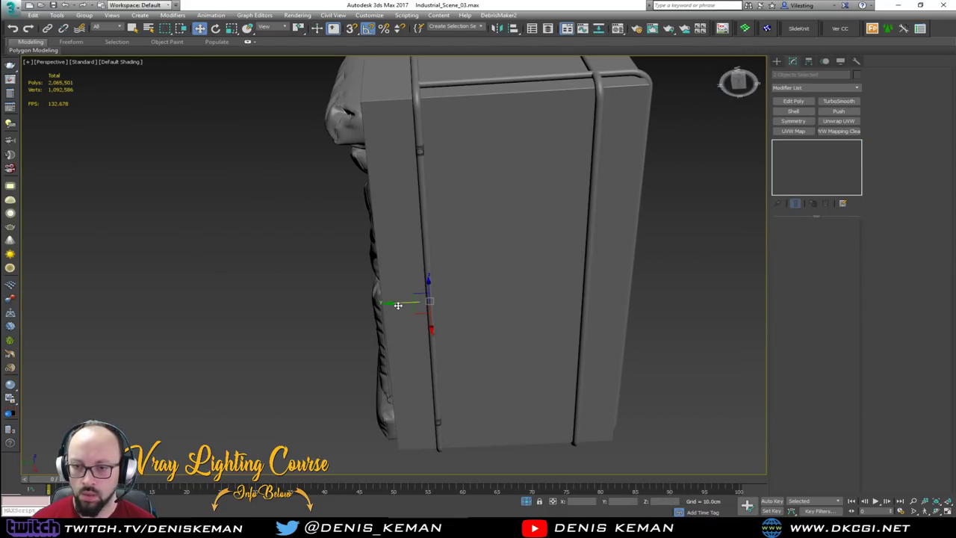
{"action": "left_click_drag", "start_coordinate": [399, 306], "coordinate": [553, 301], "text": "shift"}
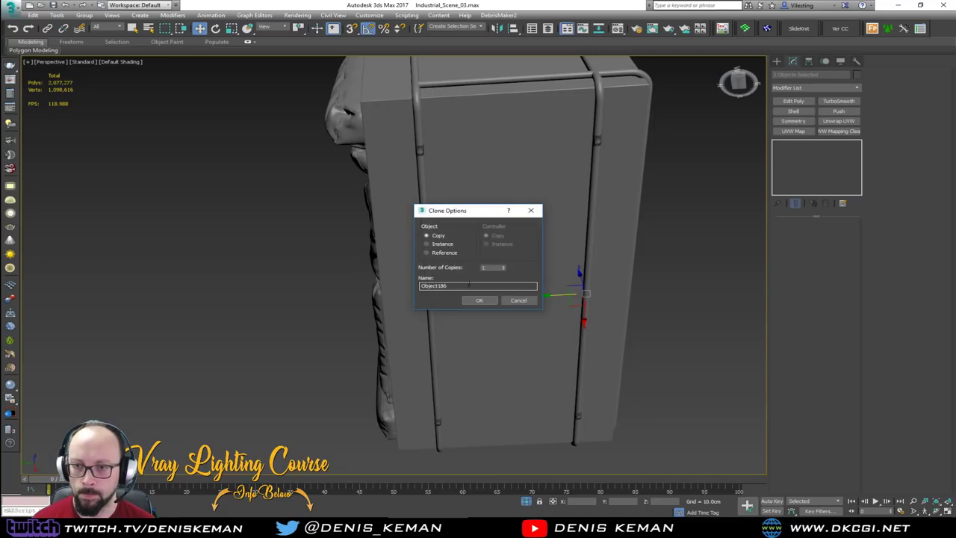
{"action": "left_click", "coordinate": [475, 299]}
{"action": "scroll", "coordinate": [596, 128], "scroll_direction": "up", "scroll_amount": 4}
{"action": "scroll", "coordinate": [598, 136], "scroll_direction": "up", "scroll_amount": 6}
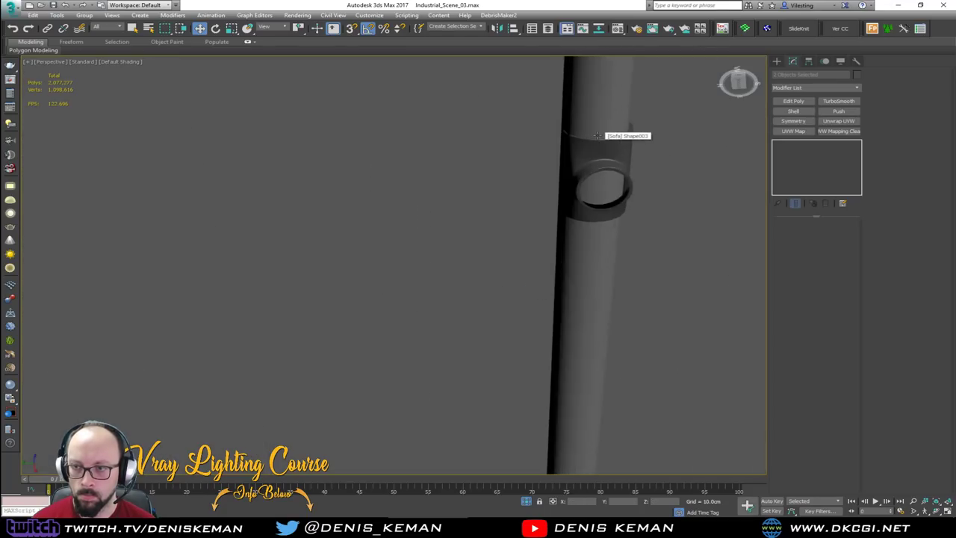
{"action": "left_click_drag", "start_coordinate": [611, 179], "coordinate": [612, 178]}
Step: Examine the height and seating of the connectors on the bottom pipes in the Front view
{"action": "scroll", "coordinate": [612, 178], "scroll_direction": "down", "scroll_amount": 8}
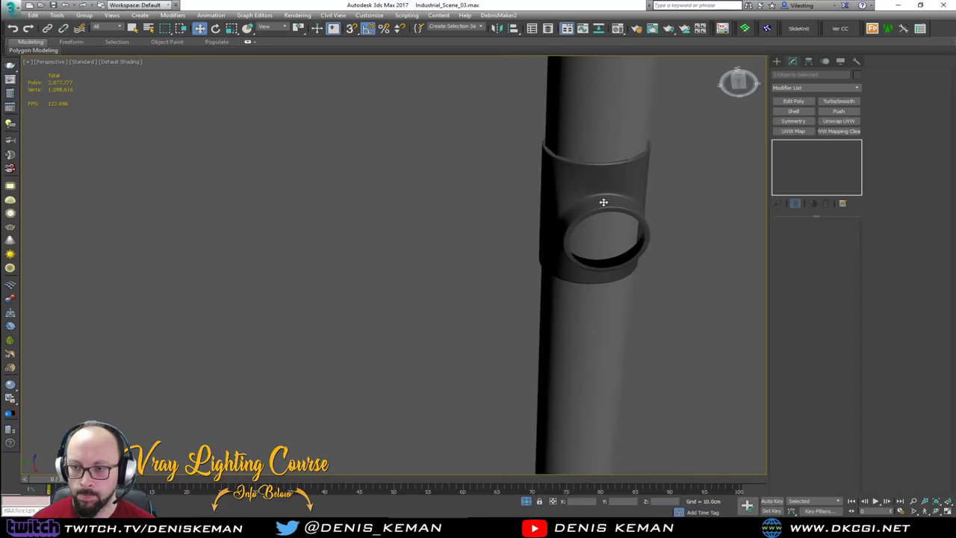
{"action": "mouse_move", "coordinate": [602, 206]}
{"action": "middle_mouse_down", "text": "alt"}
{"action": "mouse_move", "coordinate": [646, 232]}
{"action": "mouse_move", "coordinate": [616, 200]}
{"action": "middle_mouse_up", "text": "alt"}
{"action": "key", "text": "alt+w"}
{"action": "right_click", "coordinate": [590, 128]}
{"action": "key", "text": "z"}
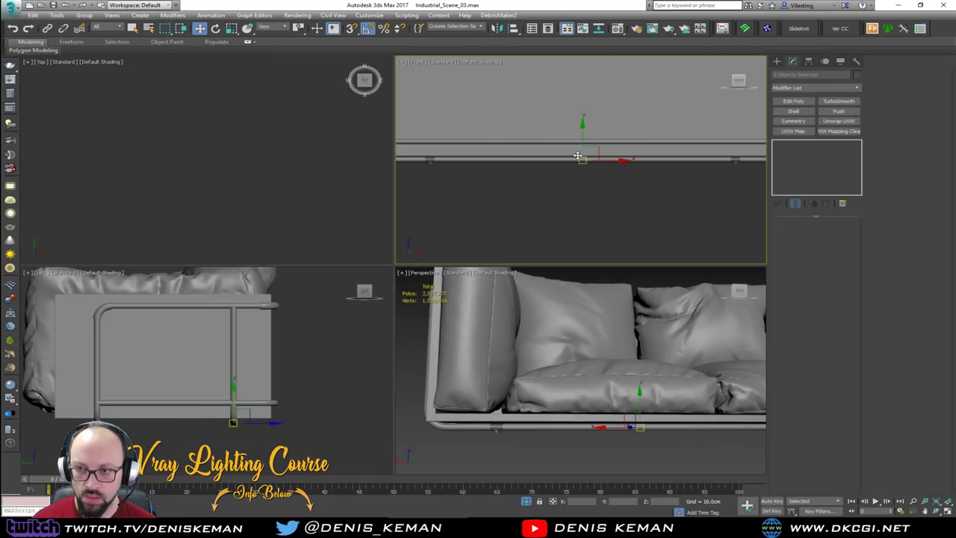
{"action": "key", "text": "alt+w"}
{"action": "scroll", "coordinate": [515, 226], "scroll_direction": "down", "scroll_amount": 3}
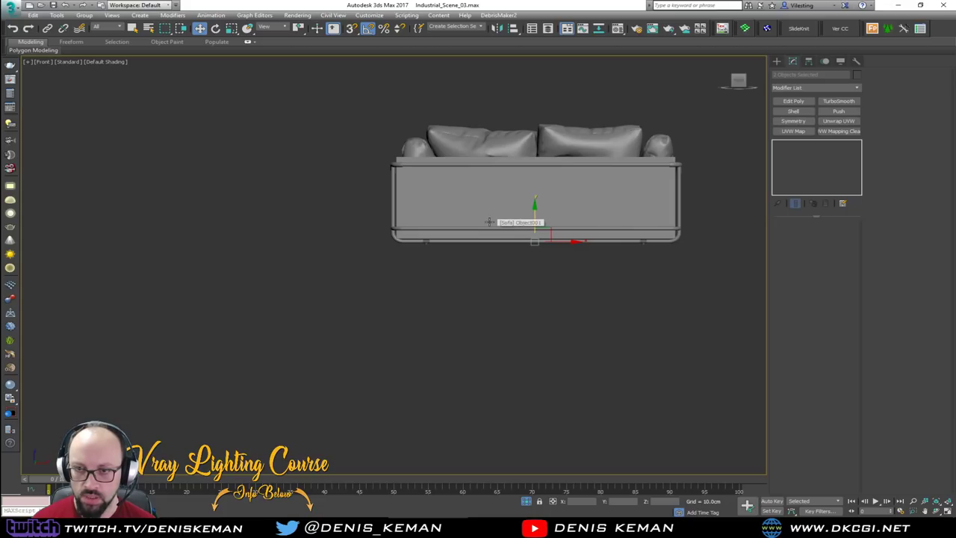
{"action": "scroll", "coordinate": [435, 223], "scroll_direction": "up", "scroll_amount": 3}
{"action": "key", "text": "F3"}
{"action": "middle_click_drag", "start_coordinate": [471, 212], "coordinate": [417, 244]}
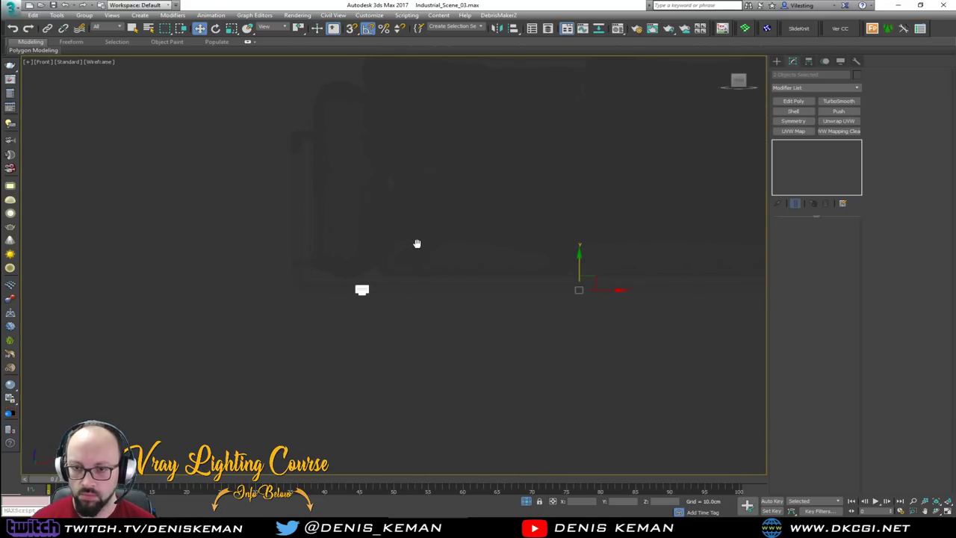
{"action": "scroll", "coordinate": [377, 305], "scroll_direction": "up", "scroll_amount": 4}
{"action": "key", "text": "F3"}
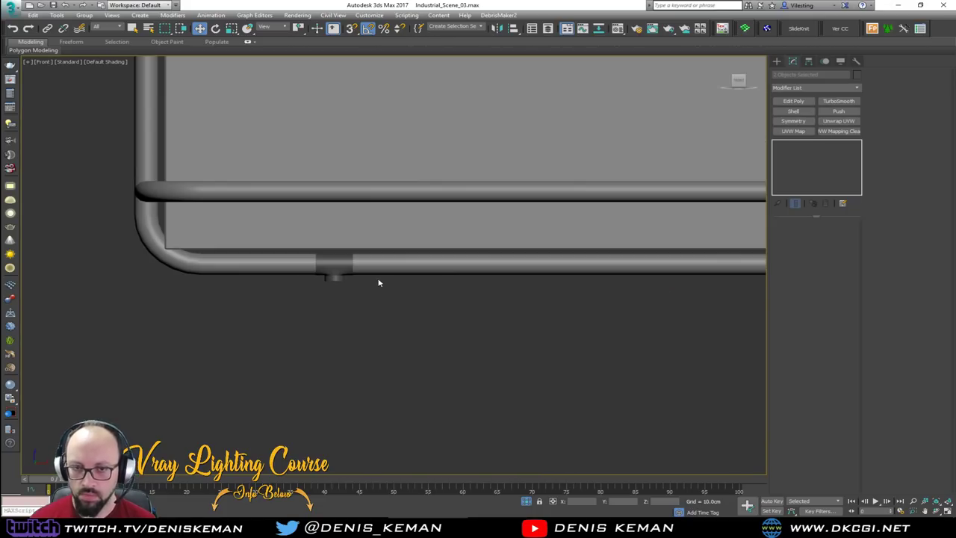
Step: Examine the connectors on the bottom pipes from below in the Perspective view with edged faces shown
{"action": "scroll", "coordinate": [378, 282], "scroll_direction": "down", "scroll_amount": 4}
{"action": "key", "text": "alt+w"}
{"action": "right_click", "coordinate": [604, 353]}
{"action": "key", "text": "alt+w"}
{"action": "middle_click_drag", "start_coordinate": [605, 353], "coordinate": [603, 308], "text": "alt"}
{"action": "scroll", "coordinate": [441, 298], "scroll_direction": "up", "scroll_amount": 3}
{"action": "key", "text": "F4"}
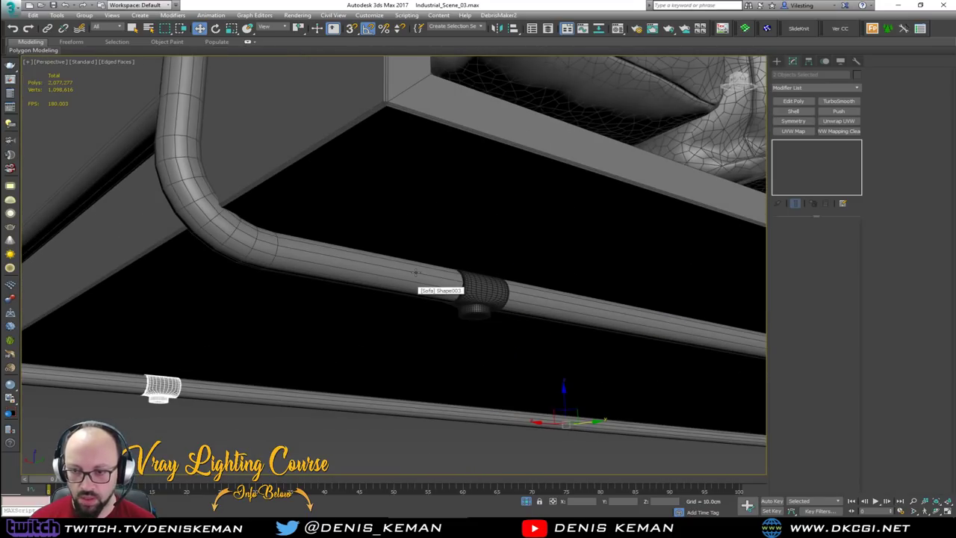
{"action": "left_click", "coordinate": [416, 273]}
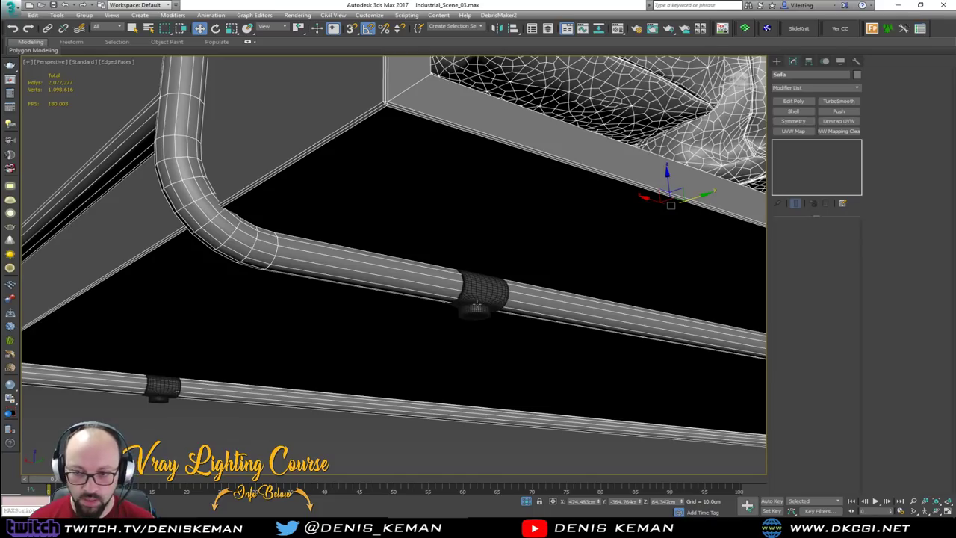
{"action": "scroll", "coordinate": [475, 306], "scroll_direction": "down", "scroll_amount": 3}
{"action": "middle_click_drag", "start_coordinate": [474, 284], "coordinate": [471, 296], "text": "alt"}
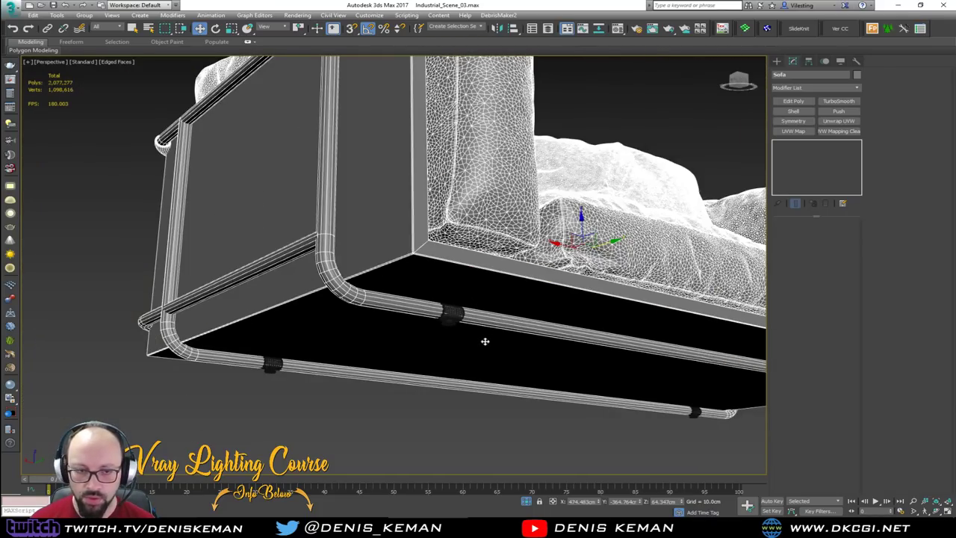
Step: Select all four pipe connectors on the sofa's bottom pipes and isolate them from the rest of the scene
{"action": "left_click", "coordinate": [450, 314]}
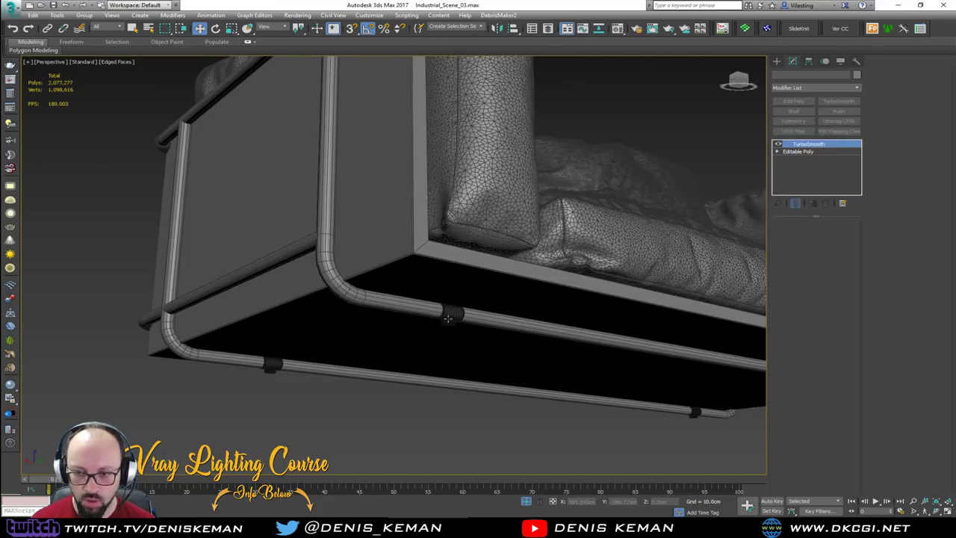
{"action": "scroll", "coordinate": [448, 317], "scroll_direction": "up", "scroll_amount": 3}
{"action": "scroll", "coordinate": [448, 318], "scroll_direction": "up", "scroll_amount": 2}
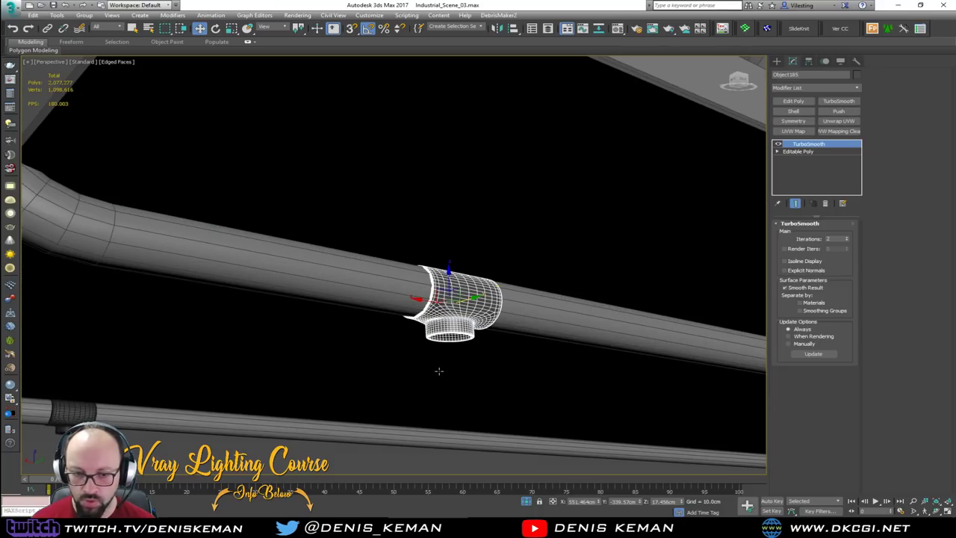
{"action": "scroll", "coordinate": [464, 289], "scroll_direction": "down", "scroll_amount": 4}
{"action": "scroll", "coordinate": [485, 230], "scroll_direction": "up", "scroll_amount": 3}
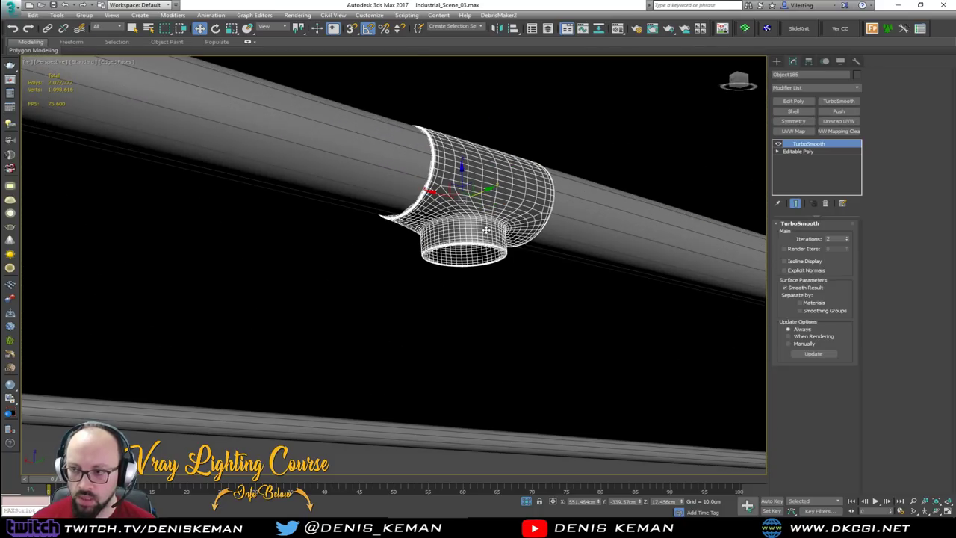
{"action": "scroll", "coordinate": [555, 247], "scroll_direction": "down", "scroll_amount": 4}
{"action": "left_click", "coordinate": [254, 327], "text": "ctrl"}
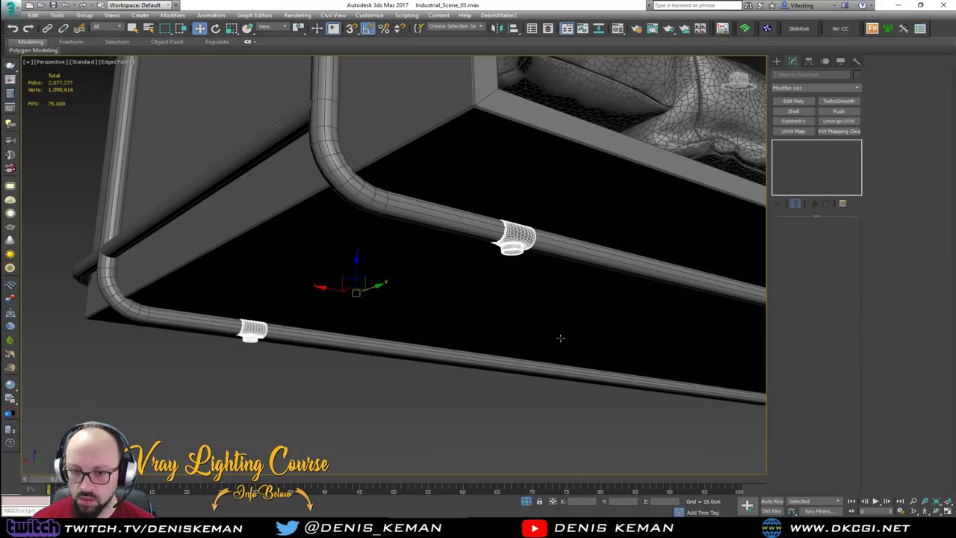
{"action": "key", "text": "z"}
{"action": "left_click", "coordinate": [620, 326], "text": "ctrl"}
{"action": "middle_click_drag", "start_coordinate": [623, 316], "coordinate": [503, 360]}
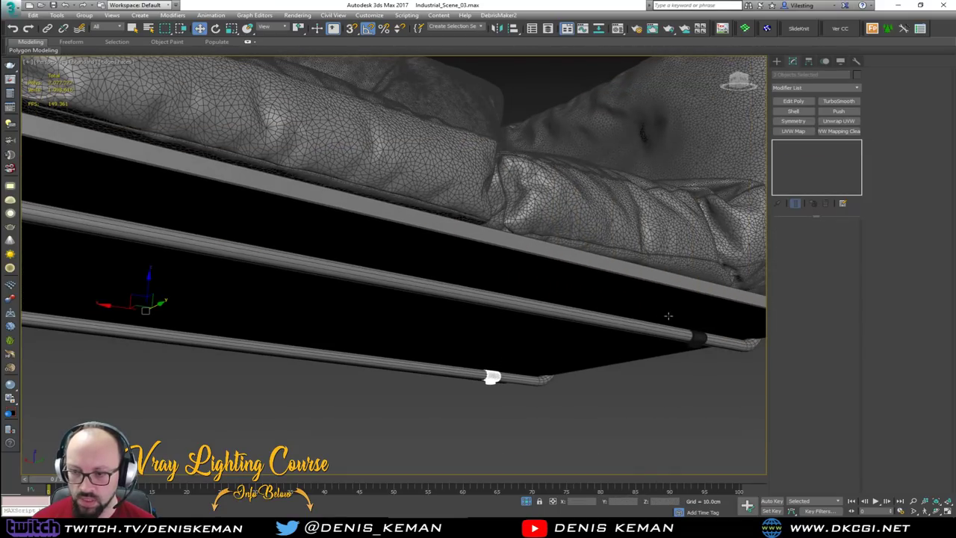
{"action": "left_click", "coordinate": [696, 342], "text": "ctrl"}
{"action": "key", "text": "alt+q"}
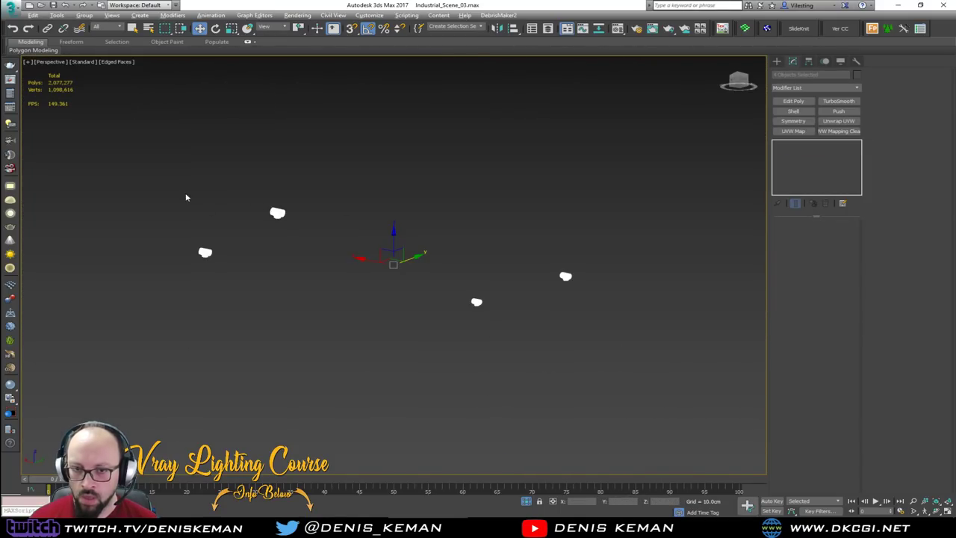
Step: Remove the TurboSmooth modifier from each of the four isolated connectors
{"action": "left_click_drag", "start_coordinate": [187, 202], "coordinate": [234, 265]}
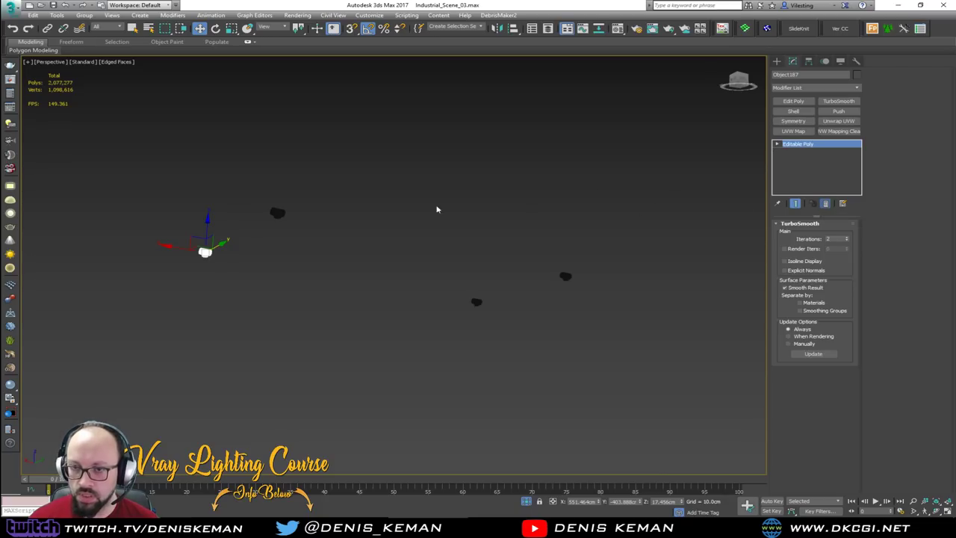
{"action": "left_click", "coordinate": [277, 213]}
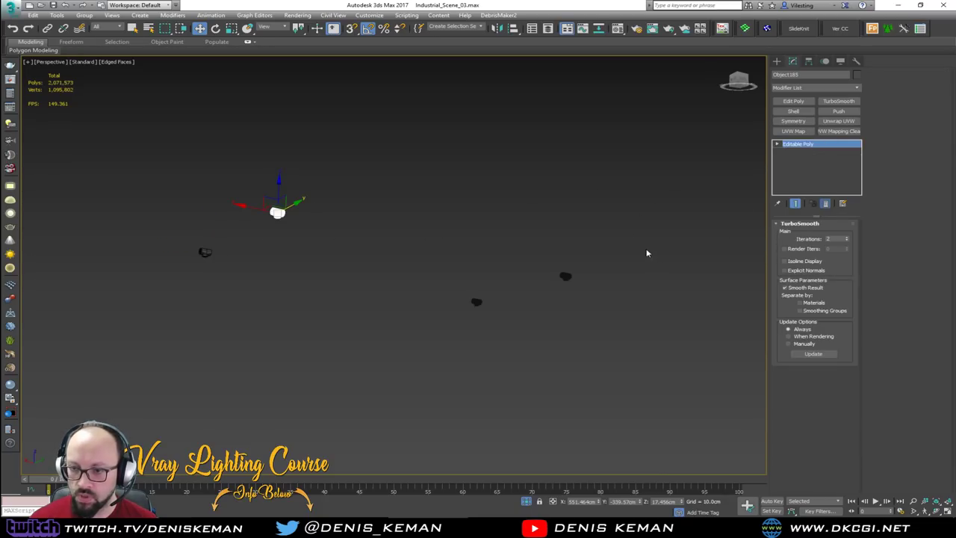
{"action": "left_click", "coordinate": [565, 276]}
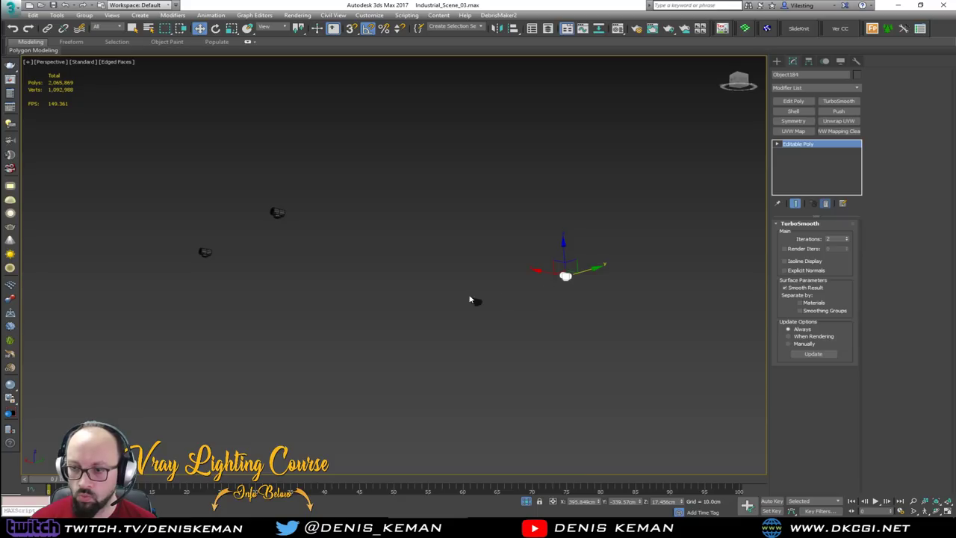
{"action": "left_click_drag", "start_coordinate": [448, 261], "coordinate": [479, 307]}
{"action": "left_click", "coordinate": [826, 204]}
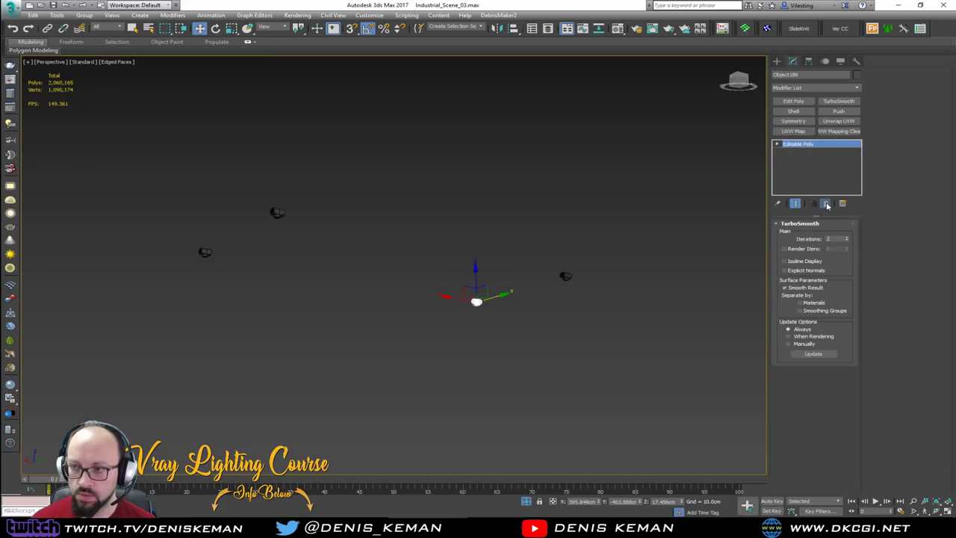
Step: Attach the other three connectors to the selected one so they form a single Editable Poly
{"action": "left_click", "coordinate": [882, 138]}
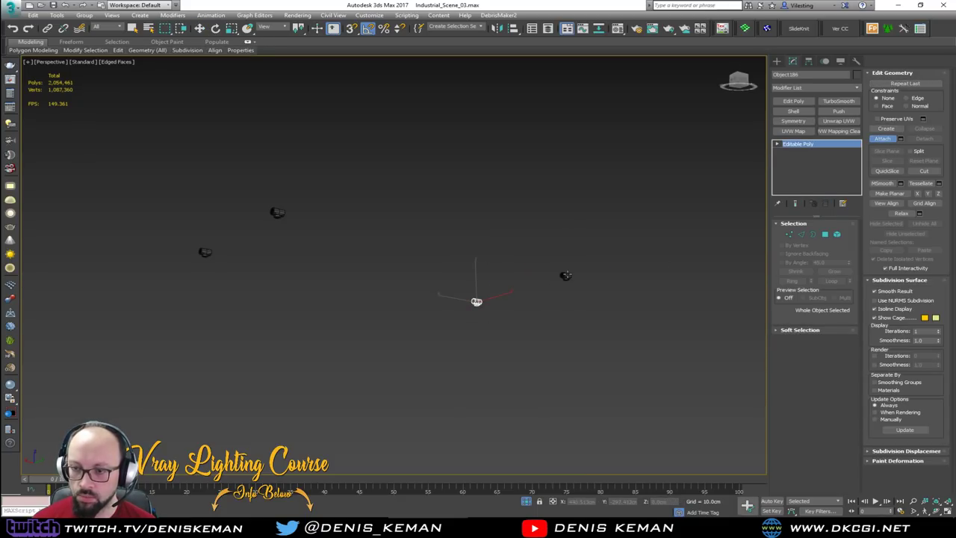
{"action": "left_click", "coordinate": [205, 252]}
{"action": "right_click", "coordinate": [289, 239]}
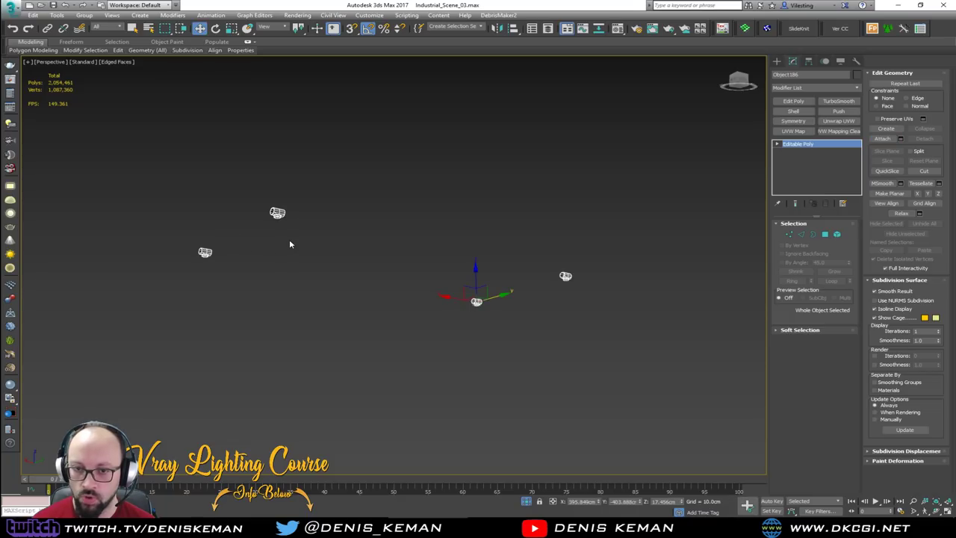
Step: Select the open border under each of the four connectors and extrude all of them straight down into leg tubes
{"action": "scroll", "coordinate": [289, 230], "scroll_direction": "up", "scroll_amount": 6}
{"action": "scroll", "coordinate": [259, 213], "scroll_direction": "down", "scroll_amount": 6}
{"action": "key", "text": "3"}
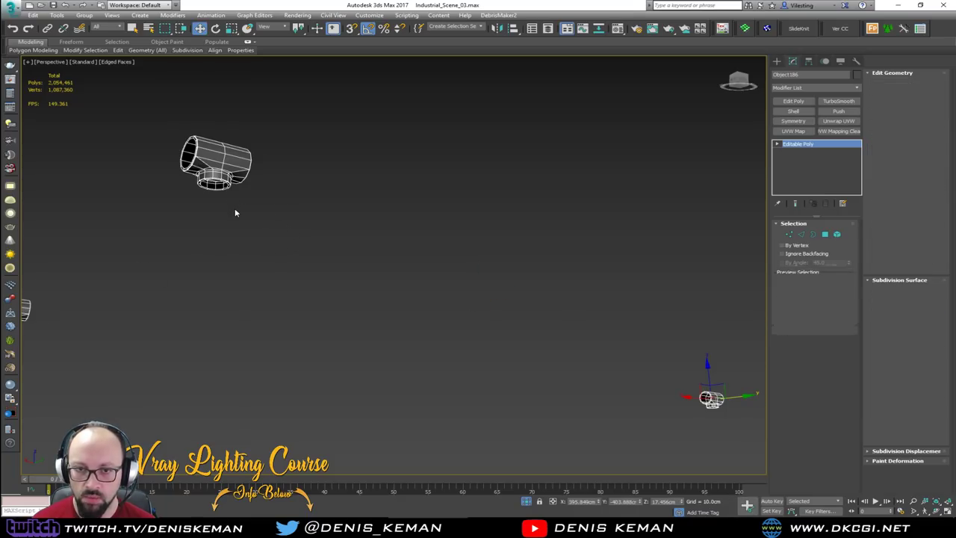
{"action": "left_click_drag", "start_coordinate": [234, 207], "coordinate": [211, 187]}
{"action": "middle_click_drag", "start_coordinate": [211, 224], "coordinate": [403, 338]}
{"action": "left_click", "coordinate": [248, 281], "text": "ctrl"}
{"action": "left_click", "coordinate": [617, 357], "text": "ctrl"}
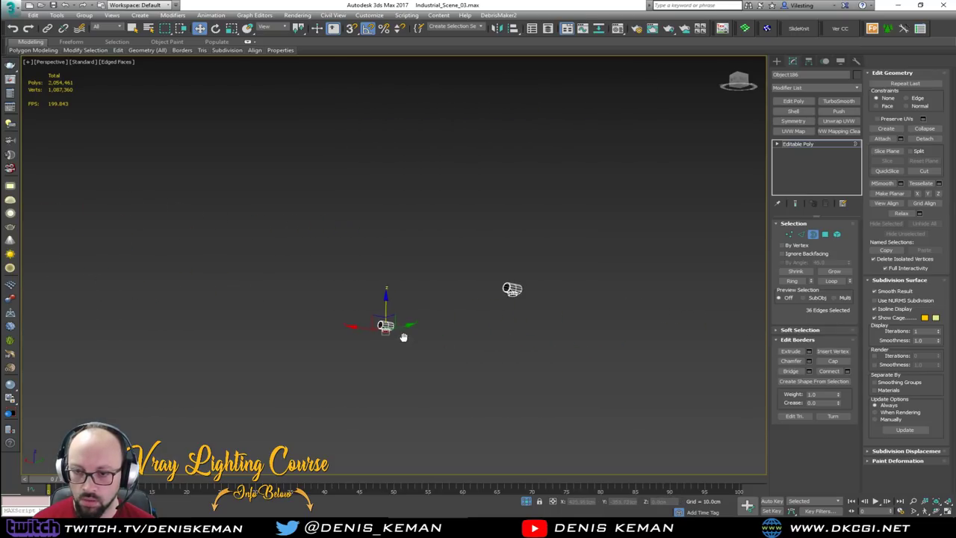
{"action": "left_click", "coordinate": [512, 296], "text": "ctrl"}
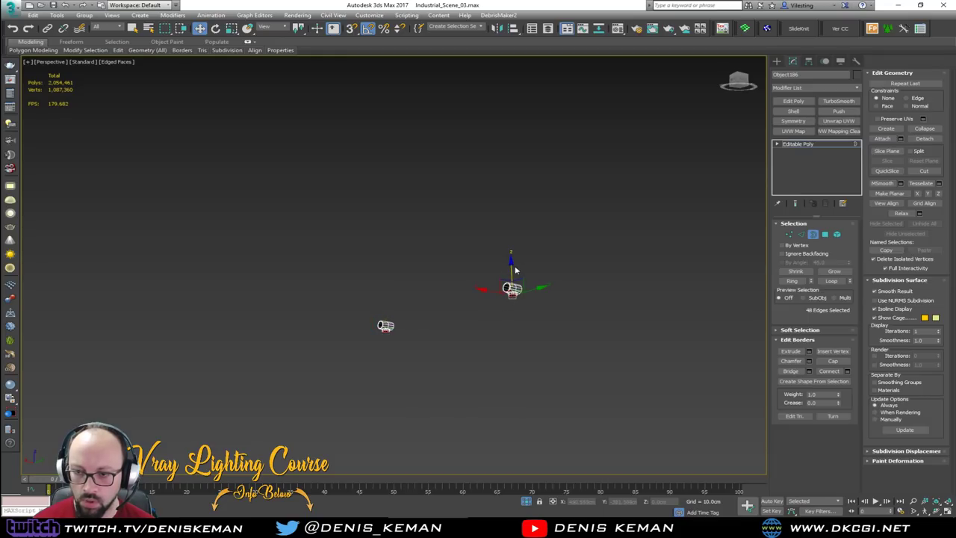
{"action": "left_click_drag", "start_coordinate": [512, 267], "coordinate": [513, 296], "text": "shift"}
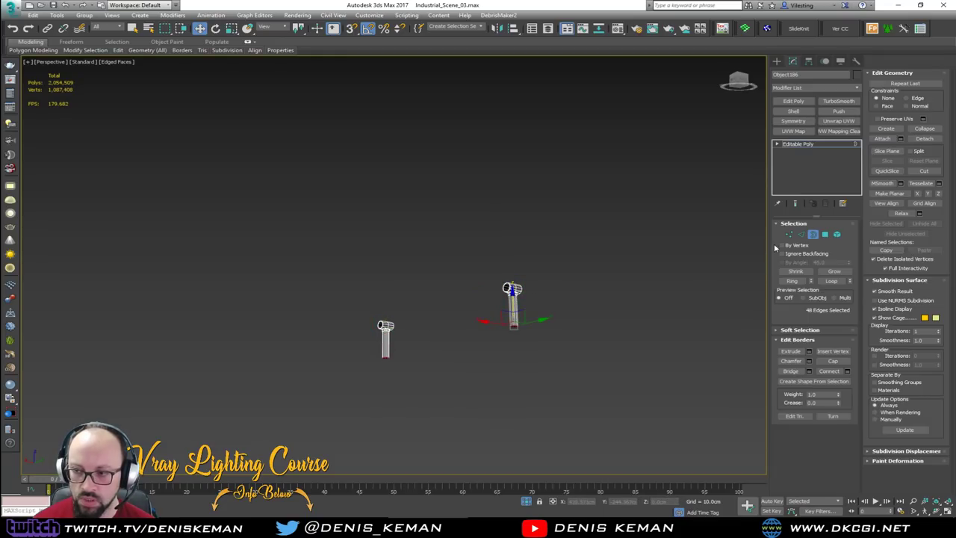
Step: Detach the leg tube polygons as a separate object and apply TurboSmooth to the connectors
{"action": "left_click", "coordinate": [824, 235], "text": "ctrl"}
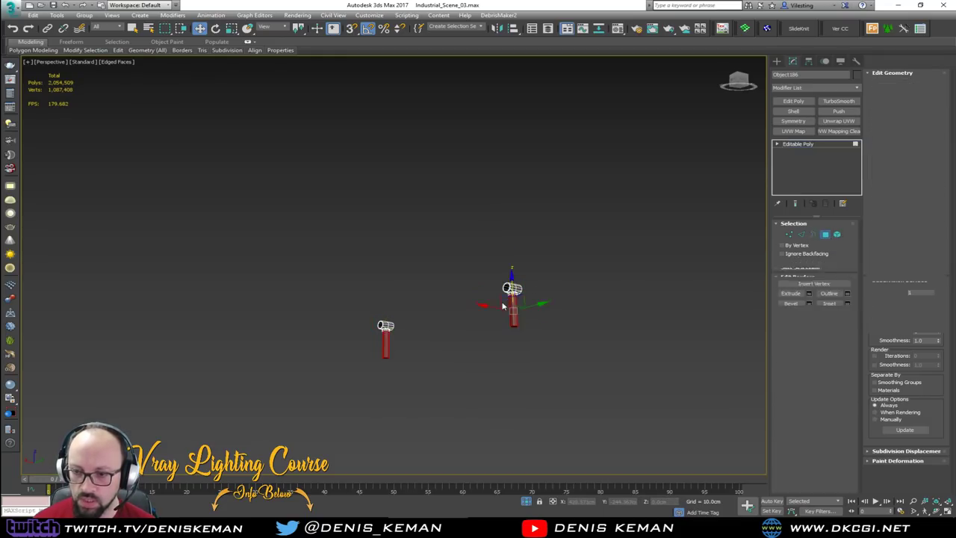
{"action": "key", "text": "z"}
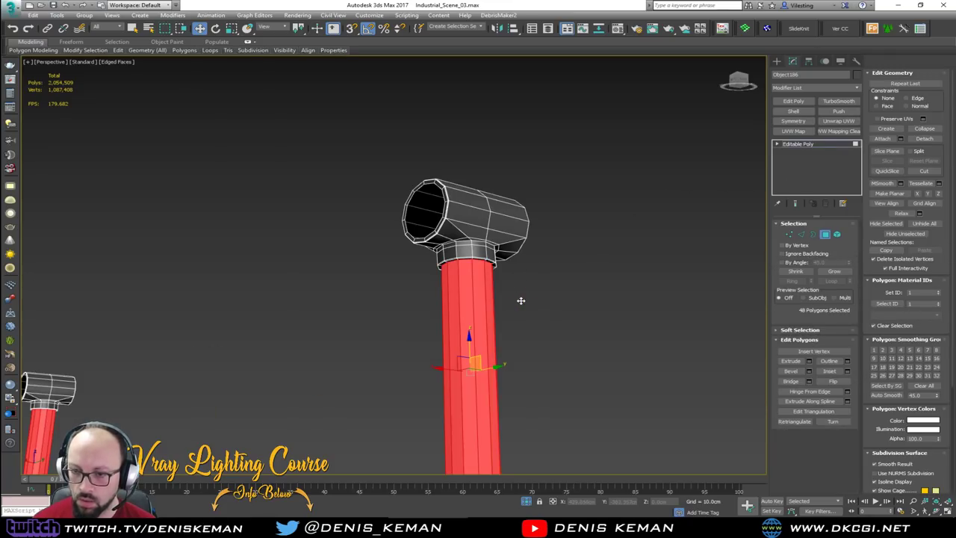
{"action": "left_click", "coordinate": [930, 140]}
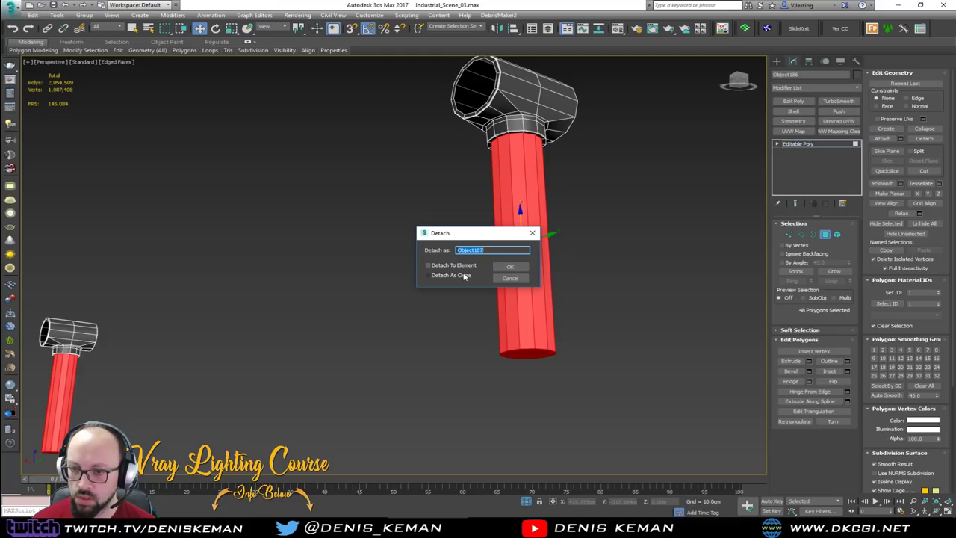
{"action": "left_click", "coordinate": [510, 267]}
{"action": "left_click", "coordinate": [825, 235]}
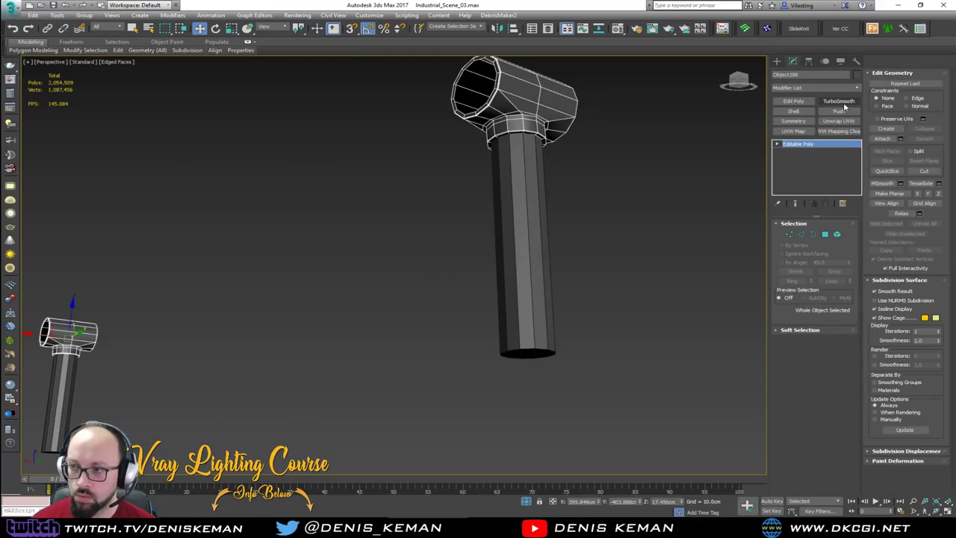
{"action": "left_click", "coordinate": [840, 102]}
Step: Select the detached leg tubes and raise them slightly into the connectors, to Z about 18.24 cm
{"action": "left_click", "coordinate": [538, 288]}
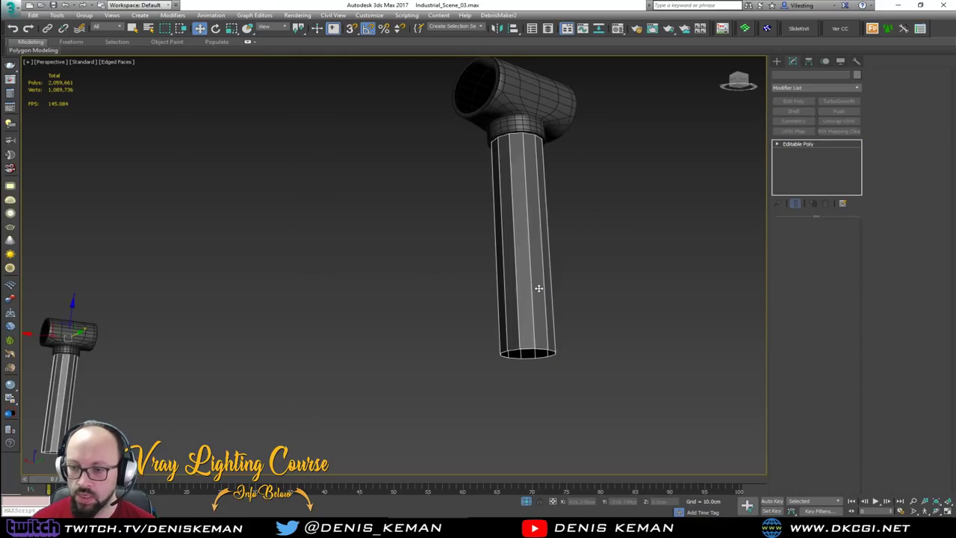
{"action": "scroll", "coordinate": [538, 289], "scroll_direction": "down", "scroll_amount": 2}
{"action": "key", "text": "z"}
{"action": "middle_click_drag", "start_coordinate": [525, 302], "coordinate": [484, 323], "text": "alt"}
{"action": "scroll", "coordinate": [491, 336], "scroll_direction": "down", "scroll_amount": 4}
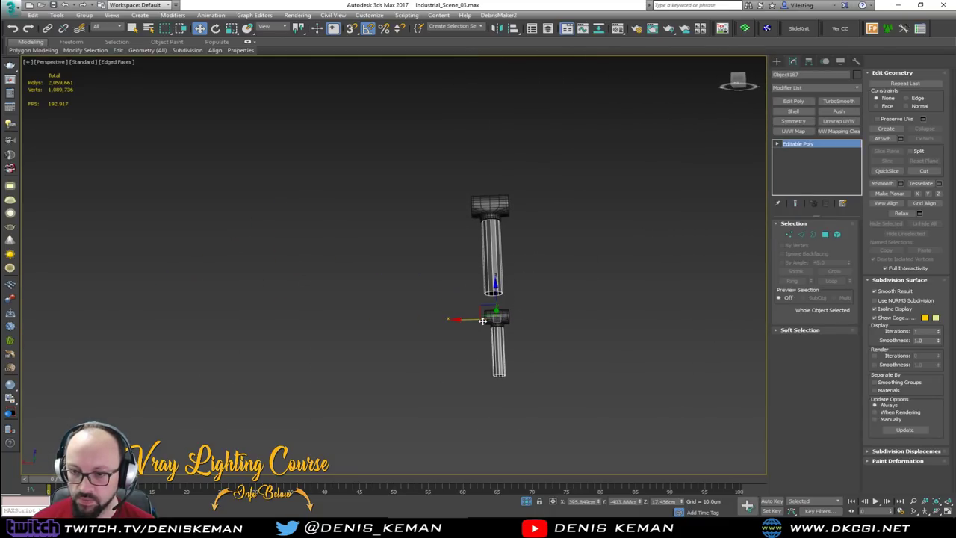
{"action": "scroll", "coordinate": [497, 288], "scroll_direction": "up", "scroll_amount": 2}
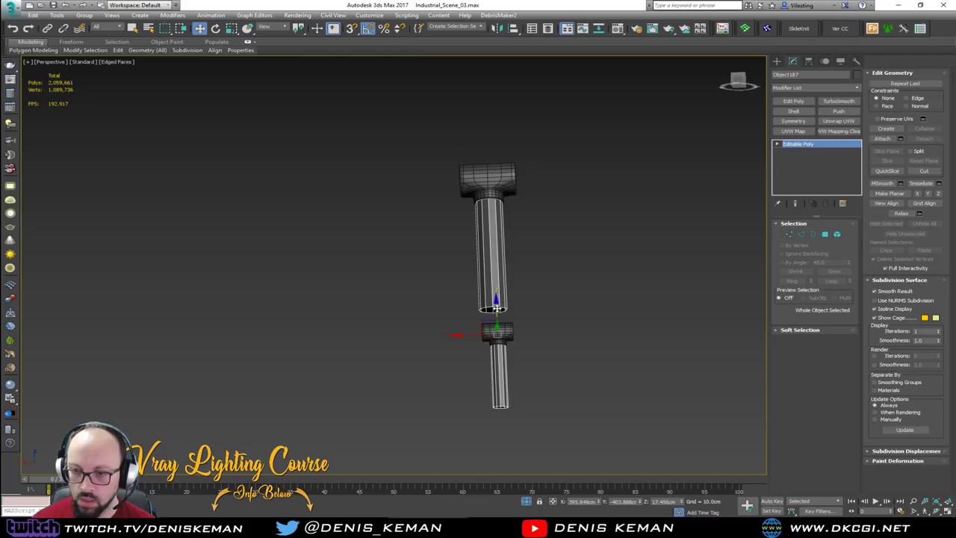
{"action": "left_click_drag", "start_coordinate": [497, 308], "coordinate": [498, 302]}
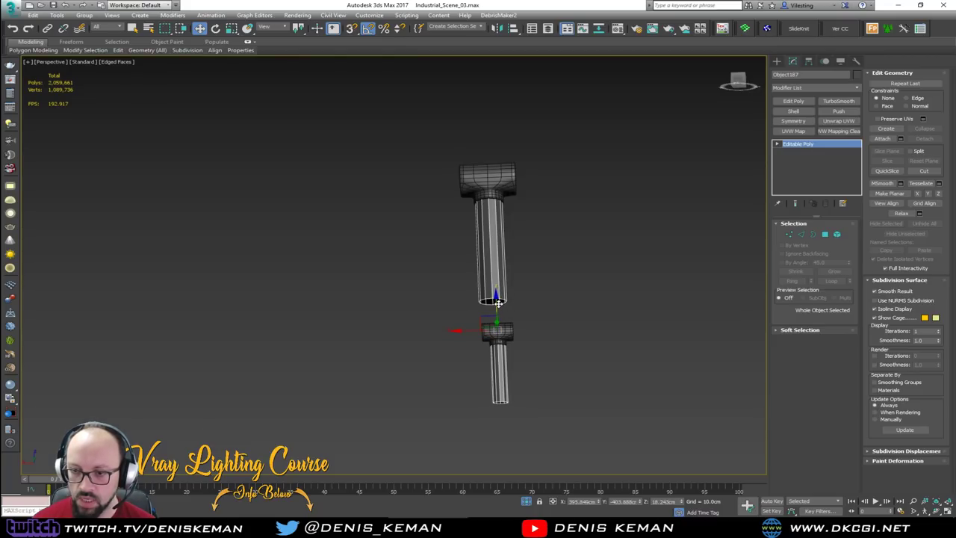
Step: End the isolation to bring back the full scene and view the sofa's legs from the front at floor level
{"action": "key", "text": "alt+w"}
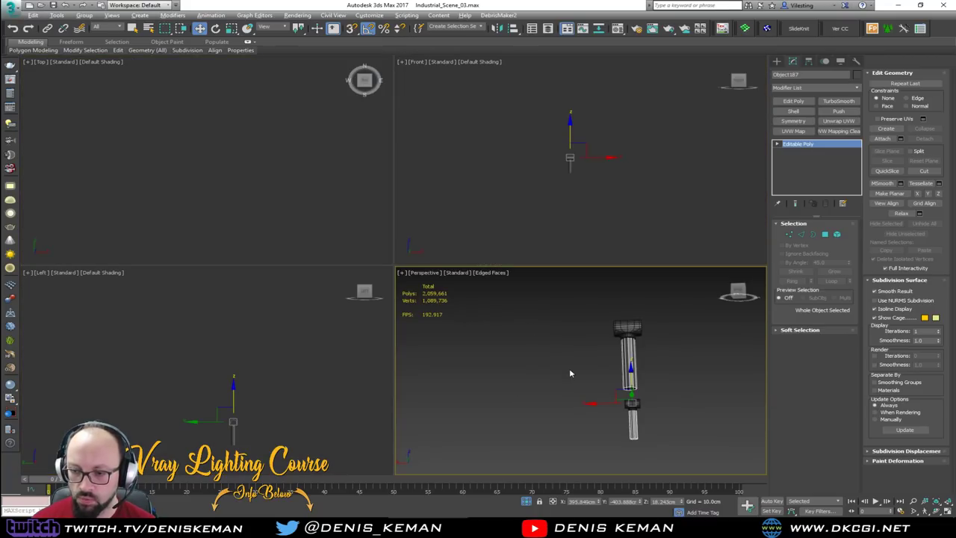
{"action": "key", "text": "alt+w"}
{"action": "middle_click_drag", "start_coordinate": [570, 368], "coordinate": [482, 309], "text": "alt"}
{"action": "right_click", "coordinate": [482, 311]}
{"action": "left_click", "coordinate": [502, 243]}
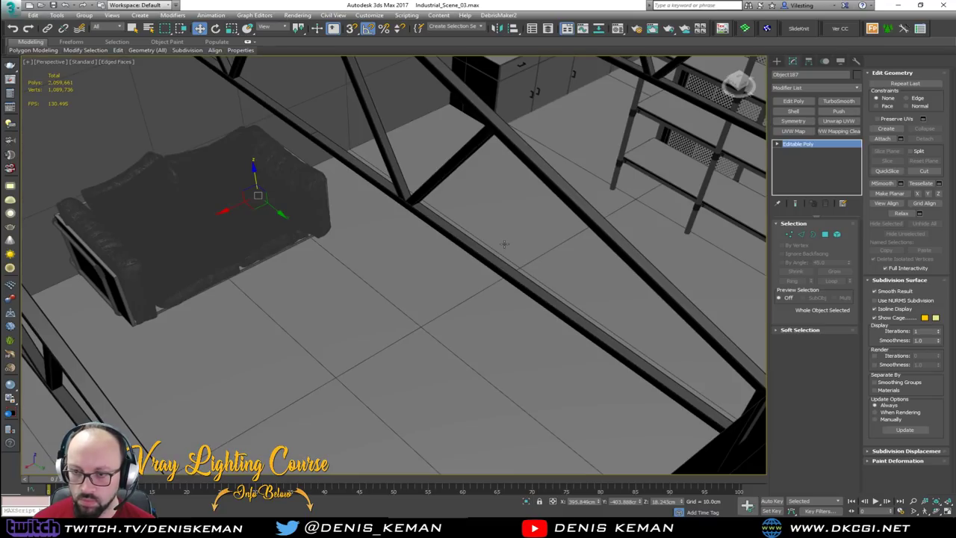
{"action": "scroll", "coordinate": [490, 260], "scroll_direction": "up", "scroll_amount": 4}
{"action": "scroll", "coordinate": [305, 260], "scroll_direction": "up", "scroll_amount": 5}
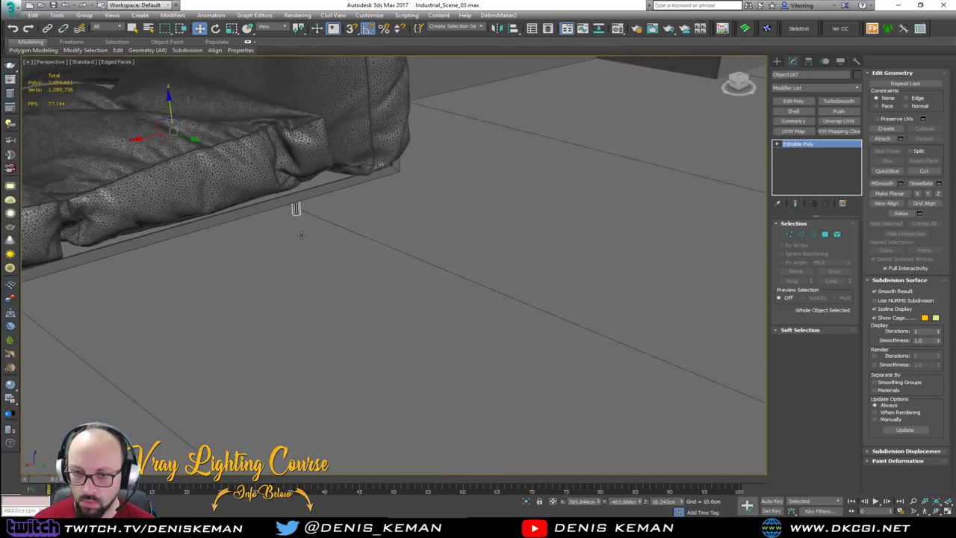
{"action": "middle_click_drag", "start_coordinate": [301, 232], "coordinate": [103, 261], "text": "alt"}
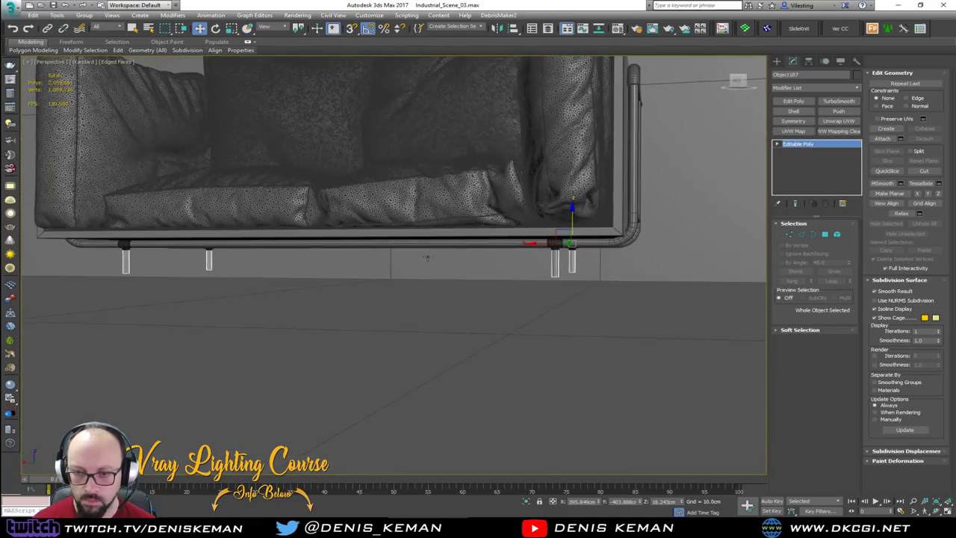
Step: Select the bottom-end vertices of all four legs and lower them toward the floor, to Z about 1.17 cm
{"action": "left_click_drag", "start_coordinate": [103, 260], "coordinate": [252, 298]}
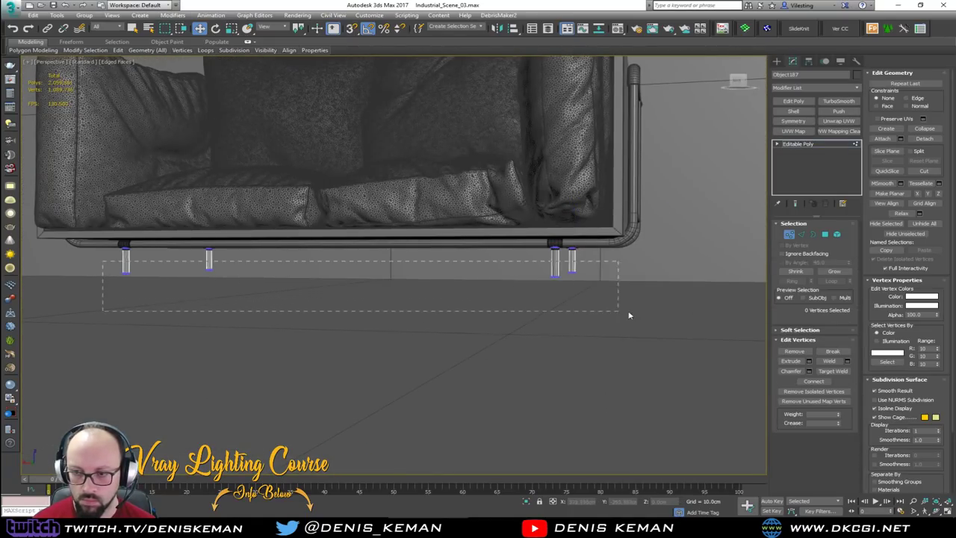
{"action": "left_click_drag", "start_coordinate": [629, 315], "coordinate": [629, 315]}
{"action": "scroll", "coordinate": [386, 280], "scroll_direction": "up", "scroll_amount": 3}
{"action": "middle_click_drag", "start_coordinate": [386, 280], "coordinate": [194, 239], "text": "alt"}
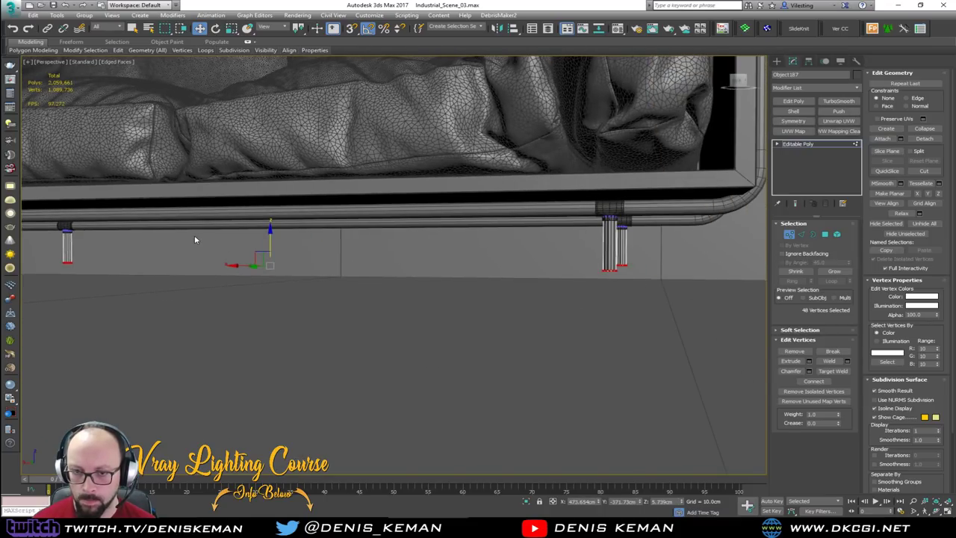
{"action": "left_click_drag", "start_coordinate": [269, 241], "coordinate": [341, 275]}
Step: Turn on snapping and try to add an edge loop near the lower end of one front leg
{"action": "key", "text": "s"}
{"action": "middle_click_drag", "start_coordinate": [514, 287], "coordinate": [450, 303]}
{"action": "scroll", "coordinate": [514, 317], "scroll_direction": "up", "scroll_amount": 4}
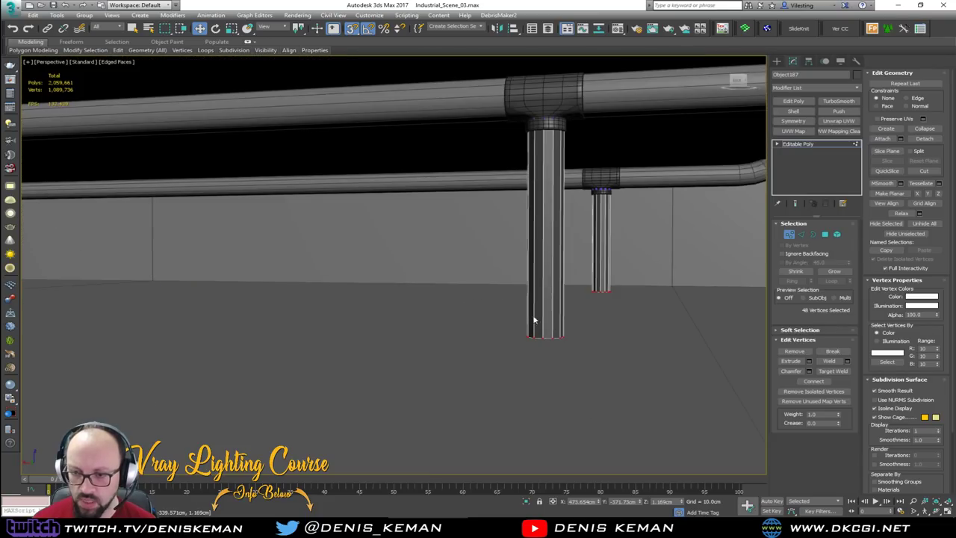
{"action": "key", "text": "w"}
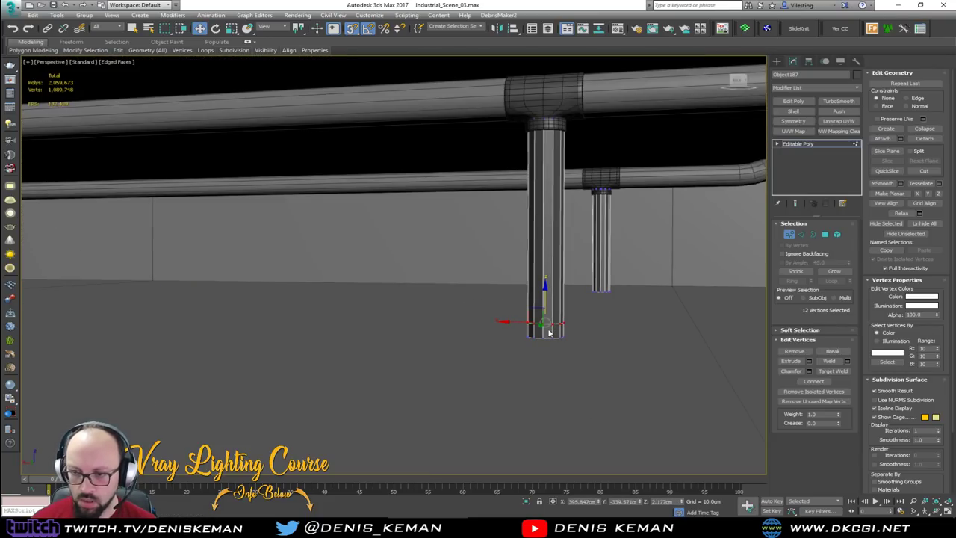
{"action": "scroll", "coordinate": [522, 313], "scroll_direction": "down", "scroll_amount": 5}
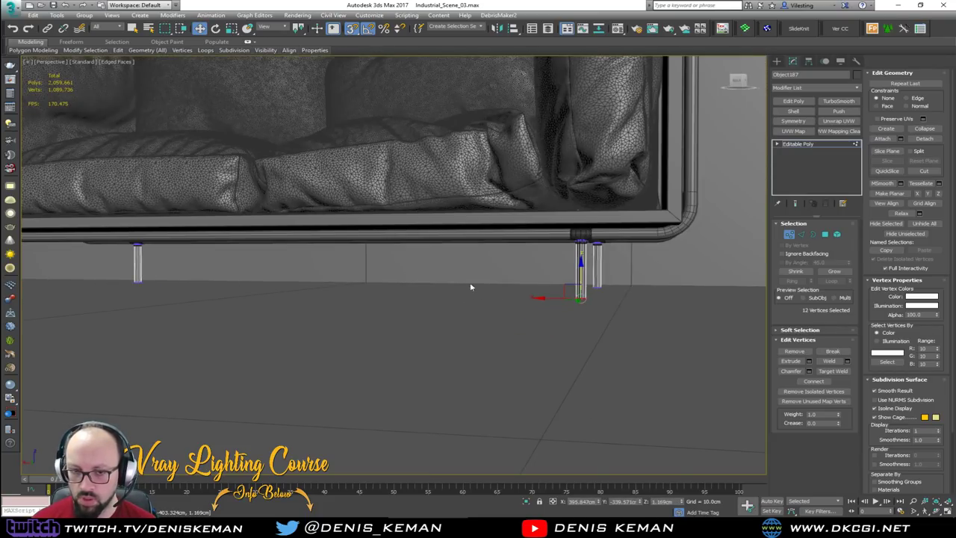
Step: Select the vertical edges of all four sofa legs and connect them with 2 segments and a pinch of 85
{"action": "key", "text": "2"}
{"action": "middle_click_drag", "start_coordinate": [271, 284], "coordinate": [617, 252], "text": "alt"}
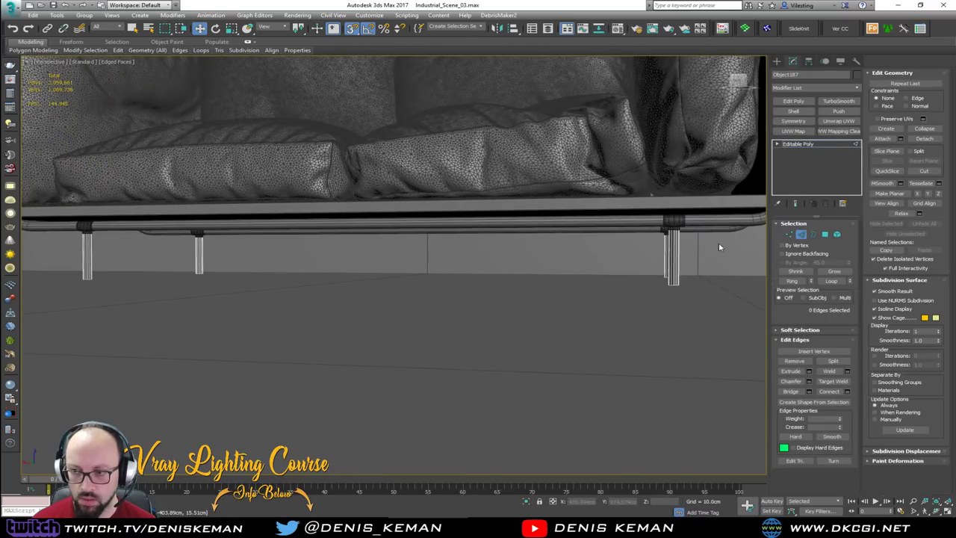
{"action": "left_click_drag", "start_coordinate": [718, 247], "coordinate": [56, 255]}
{"action": "middle_click_drag", "start_coordinate": [112, 257], "coordinate": [250, 260], "text": "alt"}
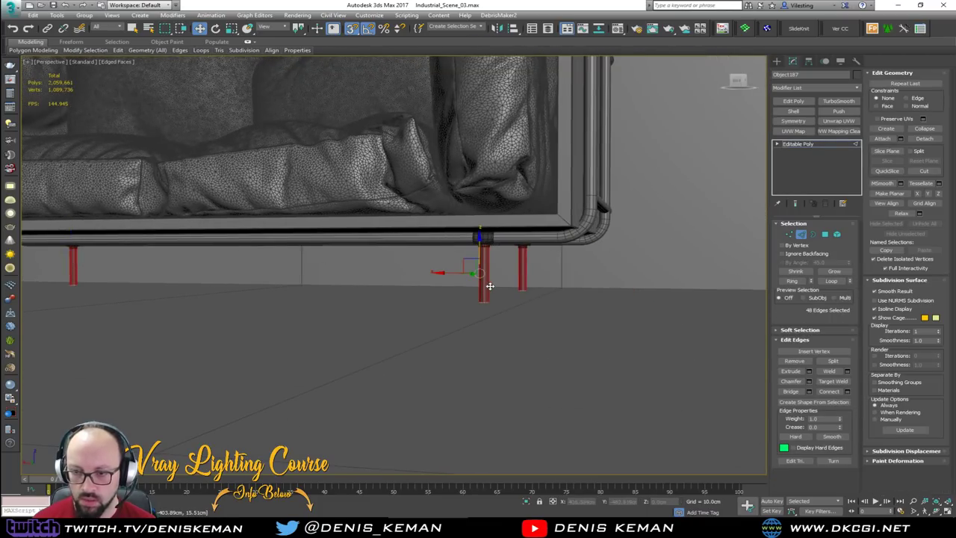
{"action": "scroll", "coordinate": [489, 285], "scroll_direction": "up", "scroll_amount": 6}
{"action": "left_click", "coordinate": [848, 392]}
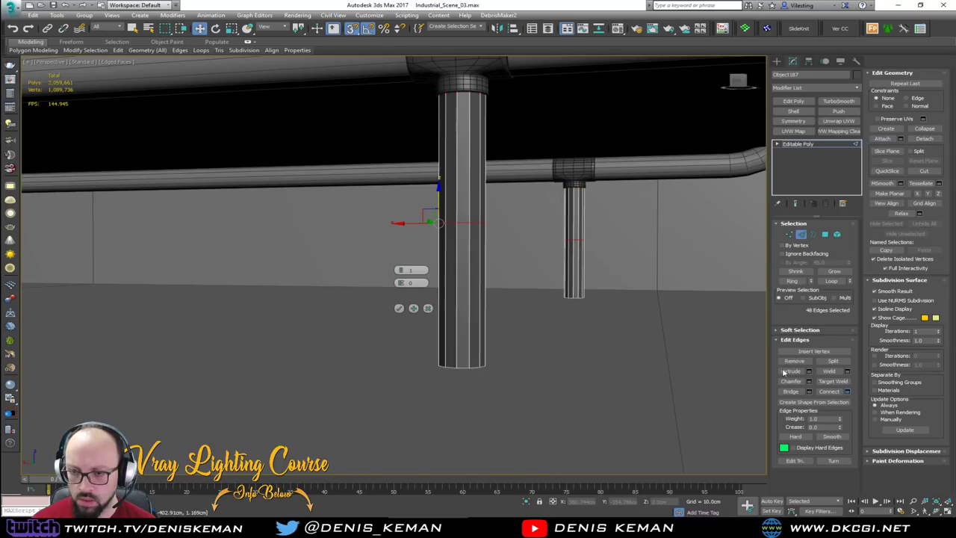
{"action": "left_click", "coordinate": [402, 268]}
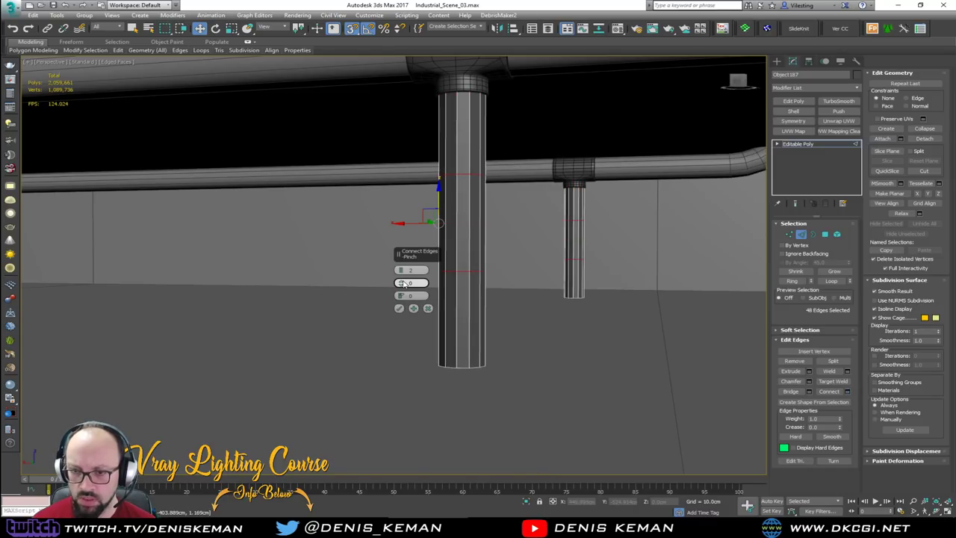
{"action": "left_click_drag", "start_coordinate": [402, 284], "coordinate": [401, 281]}
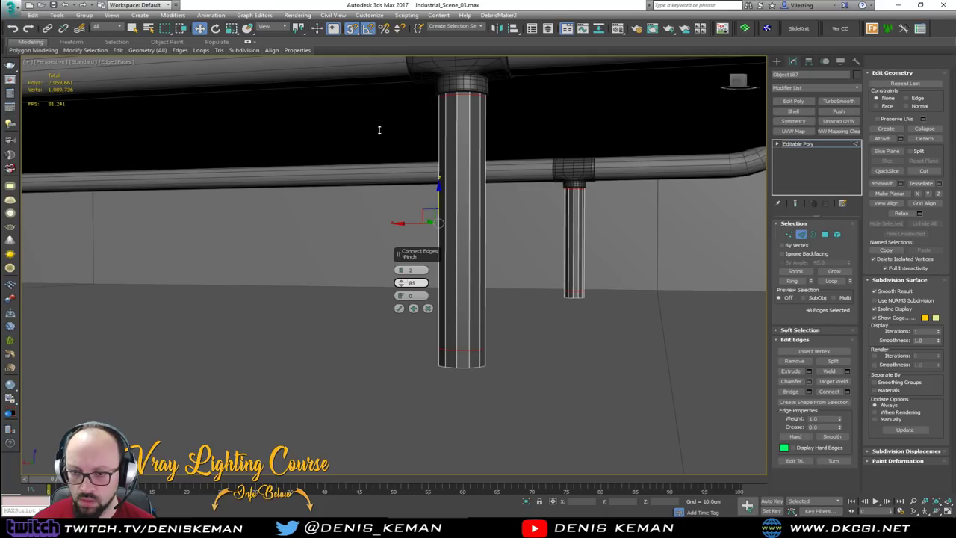
{"action": "left_click", "coordinate": [398, 308]}
Step: Select the short edge ring at the foot of each of the four legs and convert the selection to polygons
{"action": "double_click", "coordinate": [464, 364]}
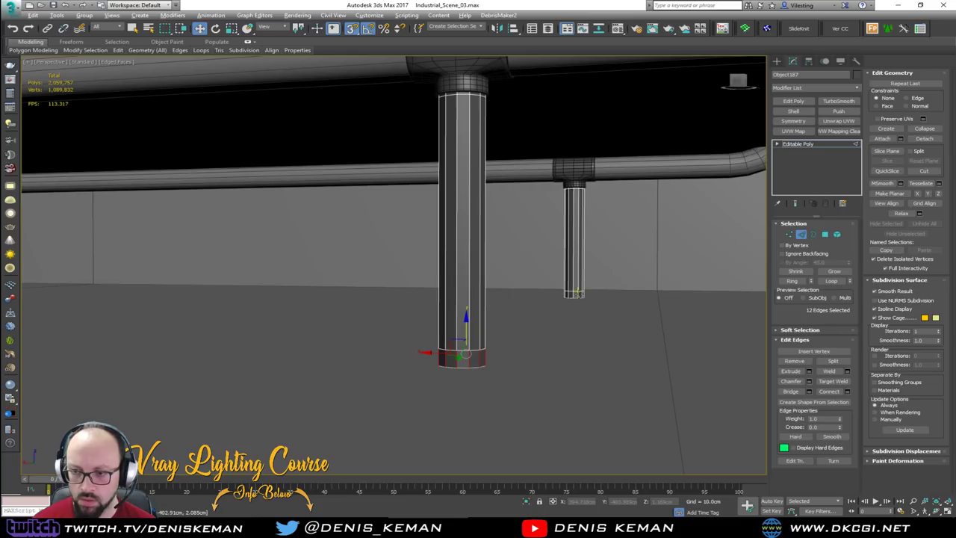
{"action": "double_click", "coordinate": [577, 293], "text": "ctrl"}
{"action": "scroll", "coordinate": [410, 314], "scroll_direction": "down", "scroll_amount": 3}
{"action": "middle_click_drag", "start_coordinate": [298, 313], "coordinate": [671, 307]}
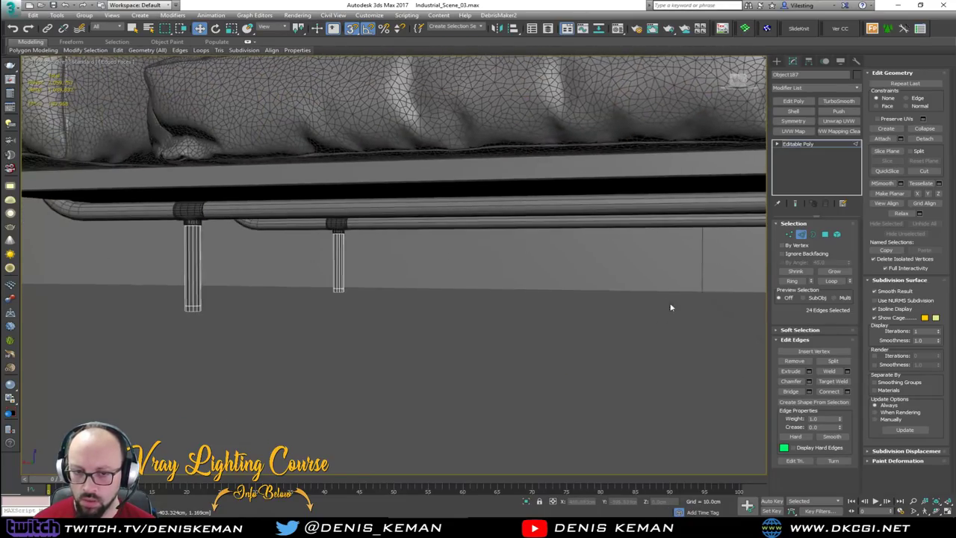
{"action": "scroll", "coordinate": [213, 309], "scroll_direction": "up", "scroll_amount": 3}
{"action": "double_click", "coordinate": [177, 307], "text": "ctrl"}
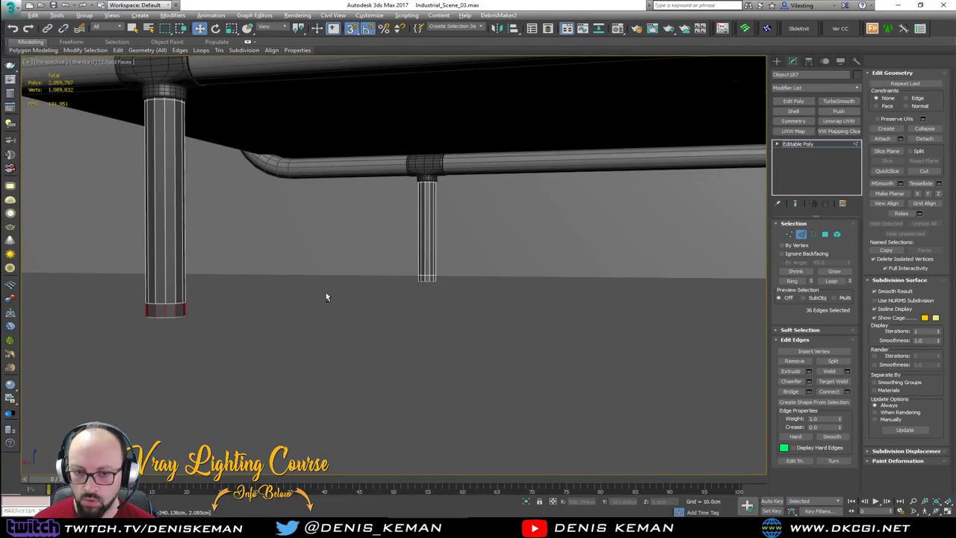
{"action": "double_click", "coordinate": [429, 279], "text": "ctrl"}
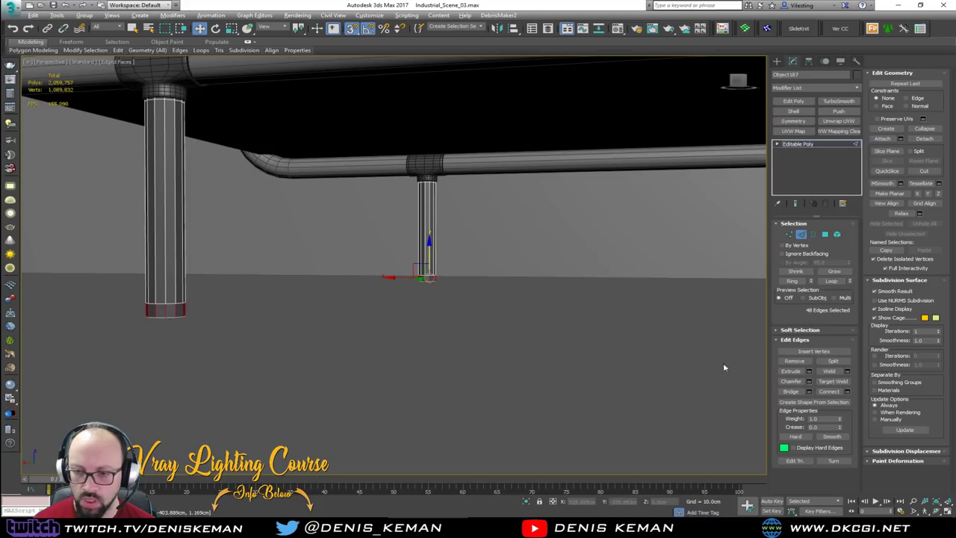
{"action": "left_click", "coordinate": [826, 236], "text": "ctrl"}
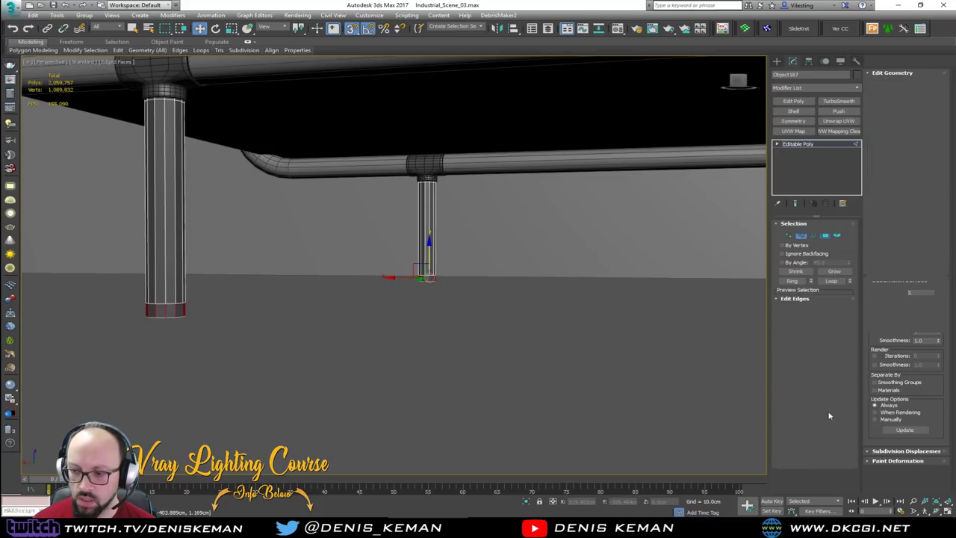
Step: Extrude the selected polygon bands outward by 5 cm along their local normals to form flat round feet
{"action": "left_click", "coordinate": [810, 360]}
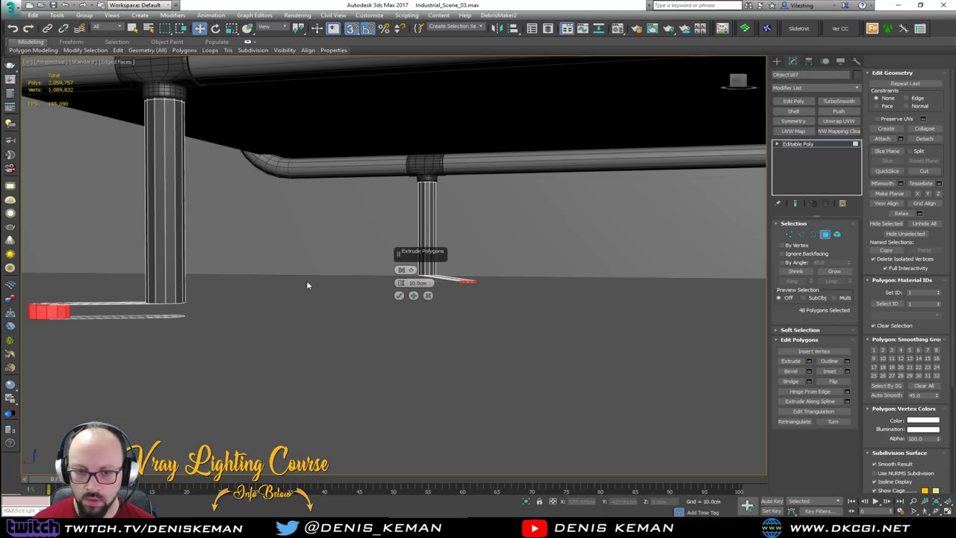
{"action": "left_click", "coordinate": [402, 270]}
{"action": "middle_click_drag", "start_coordinate": [358, 296], "coordinate": [392, 310], "text": "alt"}
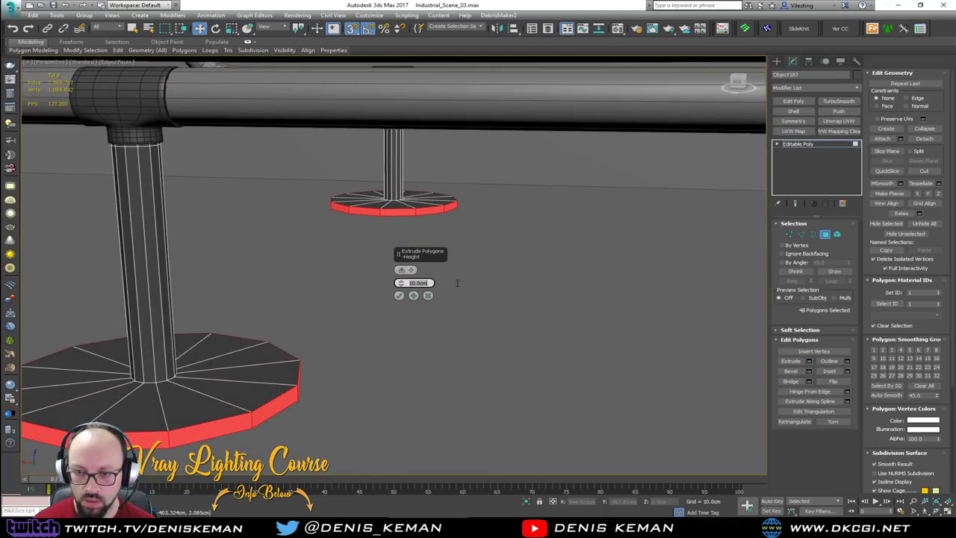
{"action": "type", "text": "5"}
{"action": "key", "text": "Return"}
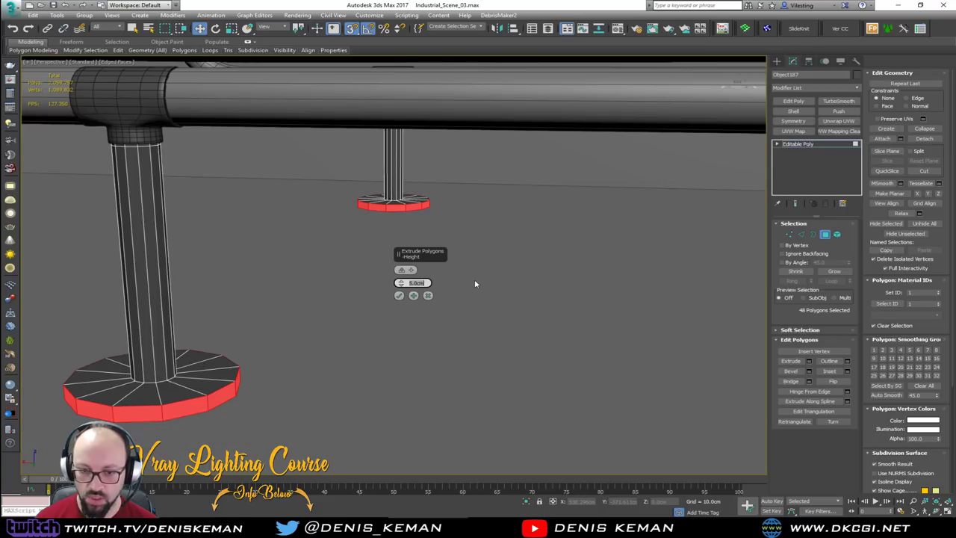
{"action": "left_click", "coordinate": [399, 296]}
Step: Leave sub-object editing and apply a TurboSmooth modifier with 2 iterations to the sofa legs
{"action": "middle_click_drag", "start_coordinate": [272, 351], "coordinate": [393, 336]}
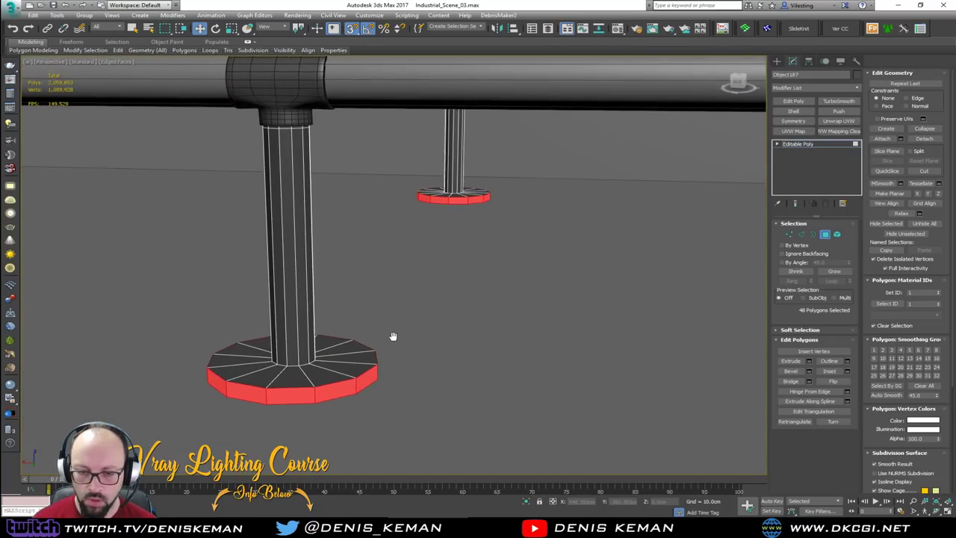
{"action": "scroll", "coordinate": [314, 365], "scroll_direction": "up", "scroll_amount": 3}
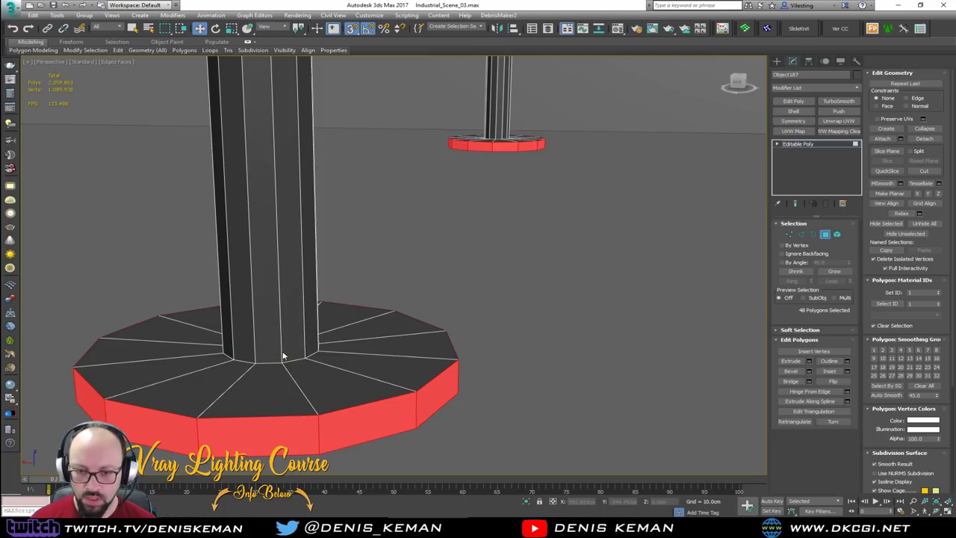
{"action": "left_click", "coordinate": [280, 351]}
{"action": "key", "text": "2"}
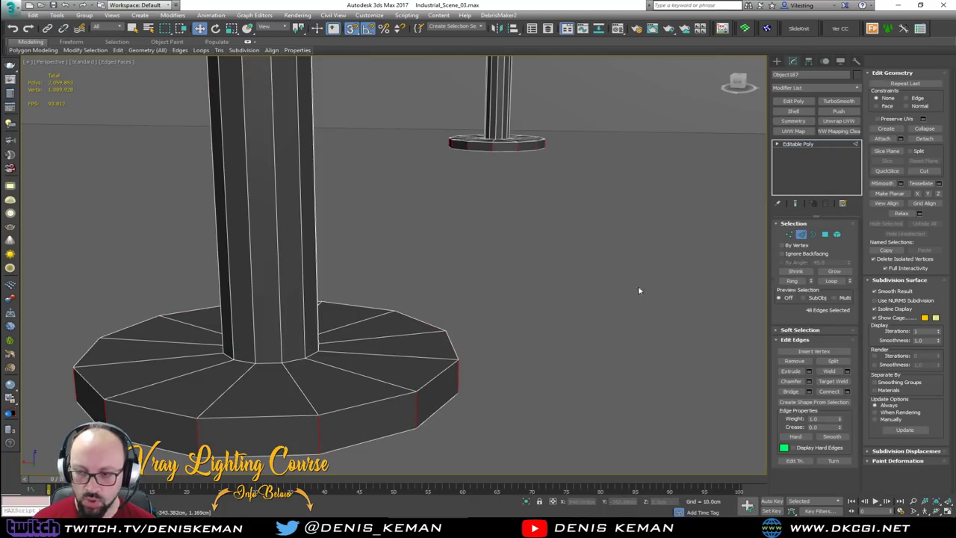
{"action": "key", "text": "2"}
{"action": "left_click", "coordinate": [838, 101]}
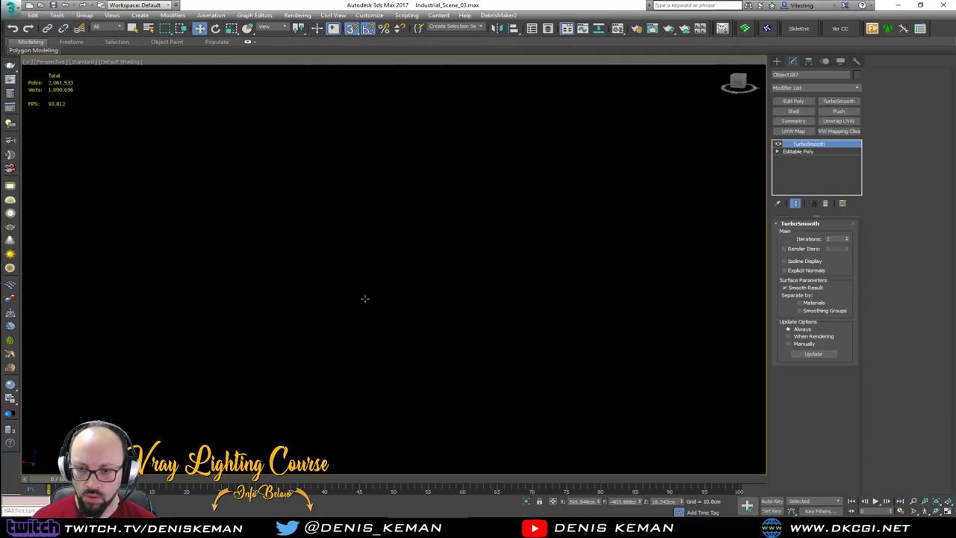
{"action": "key", "text": "F3"}
{"action": "middle_click_drag", "start_coordinate": [371, 310], "coordinate": [454, 292], "text": "alt"}
{"action": "scroll", "coordinate": [277, 317], "scroll_direction": "up", "scroll_amount": 4}
{"action": "key", "text": "F3"}
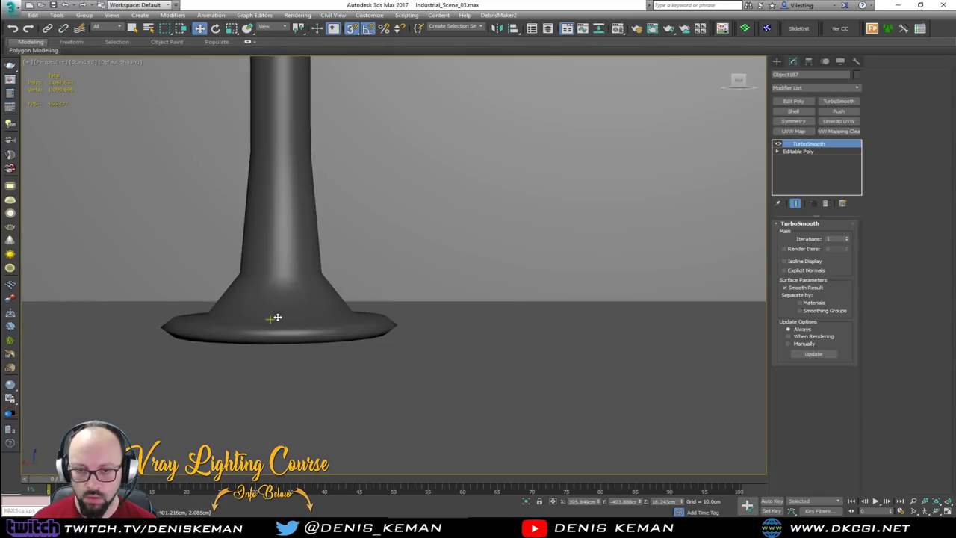
{"action": "left_click", "coordinate": [847, 237]}
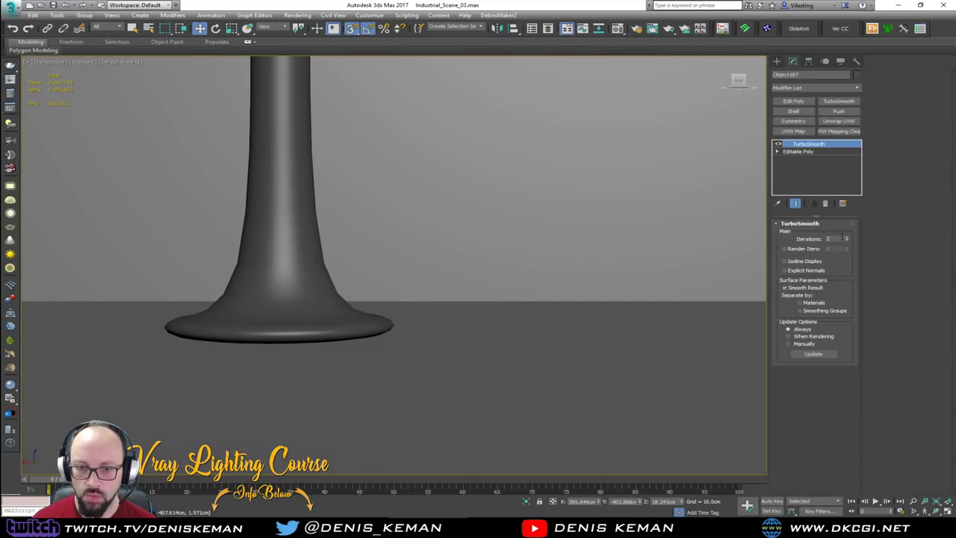
Step: Show edged faces, return to the legs' base Editable Poly and select the vertical edge ring of the nearest leg's shaft
{"action": "scroll", "coordinate": [322, 313], "scroll_direction": "down", "scroll_amount": 5}
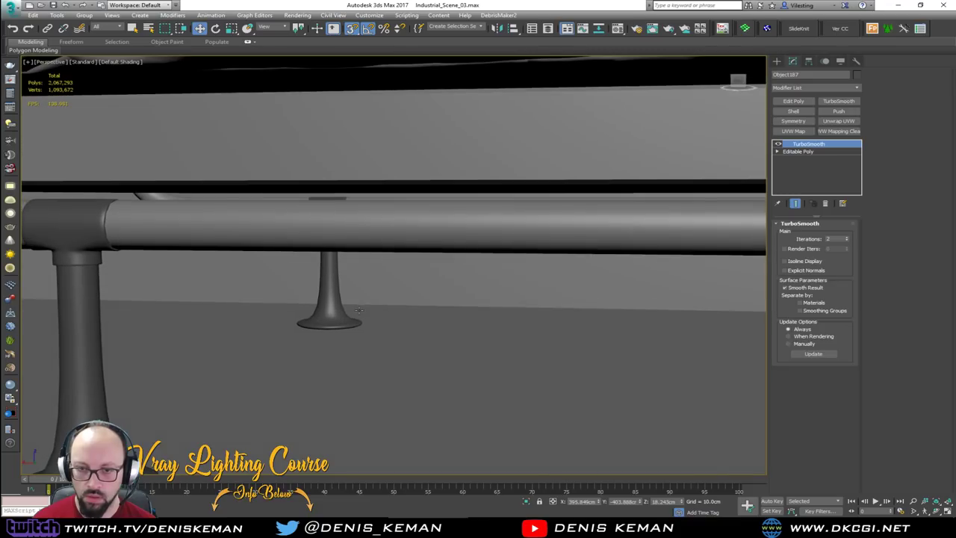
{"action": "middle_click_drag", "start_coordinate": [359, 310], "coordinate": [367, 292]}
{"action": "scroll", "coordinate": [339, 285], "scroll_direction": "down", "scroll_amount": 5}
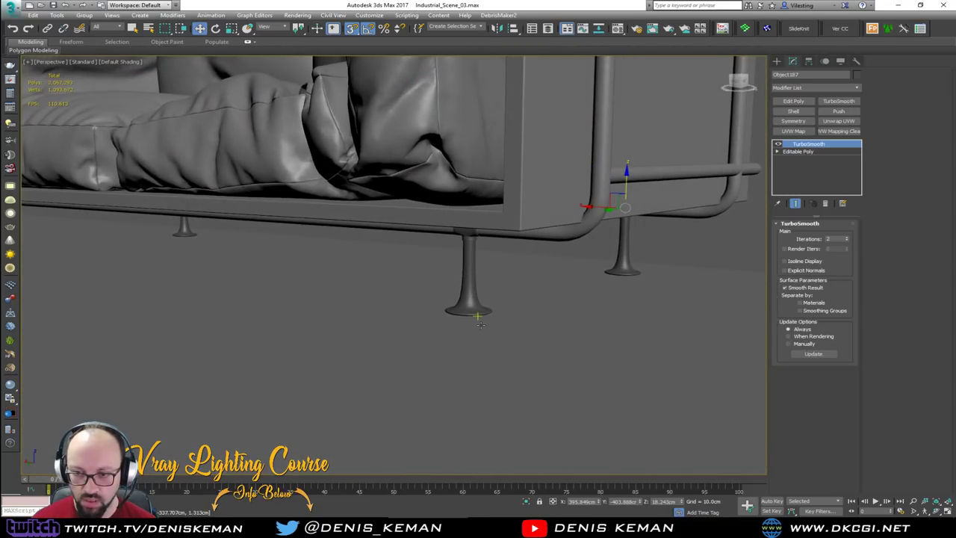
{"action": "scroll", "coordinate": [475, 313], "scroll_direction": "up", "scroll_amount": 4}
{"action": "key", "text": "F4"}
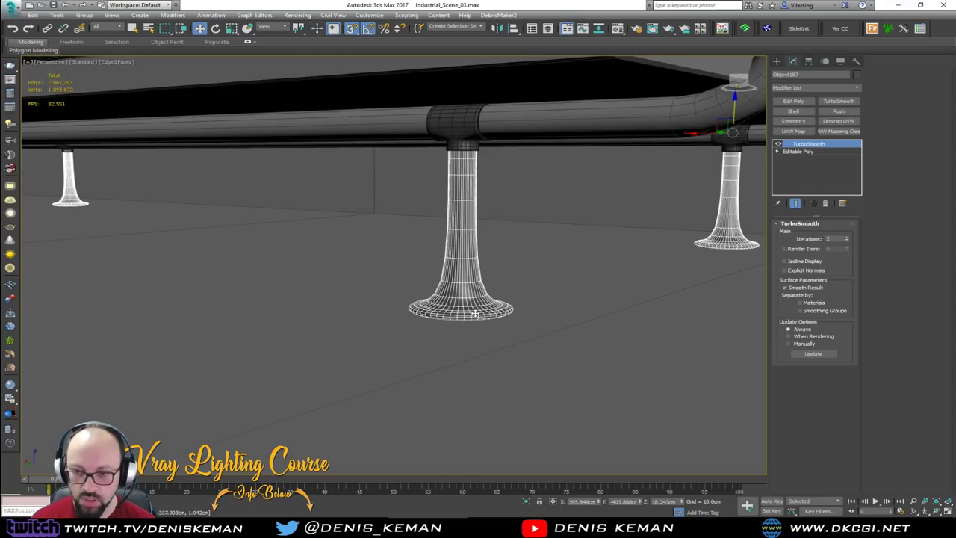
{"action": "left_click", "coordinate": [812, 152]}
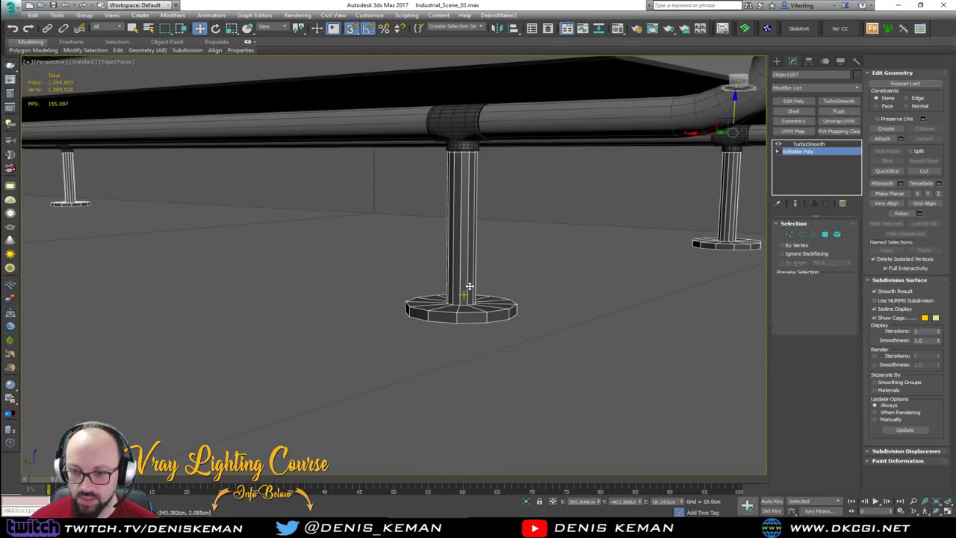
{"action": "key", "text": "2"}
{"action": "left_click", "coordinate": [468, 299]}
{"action": "key", "text": "alt+r"}
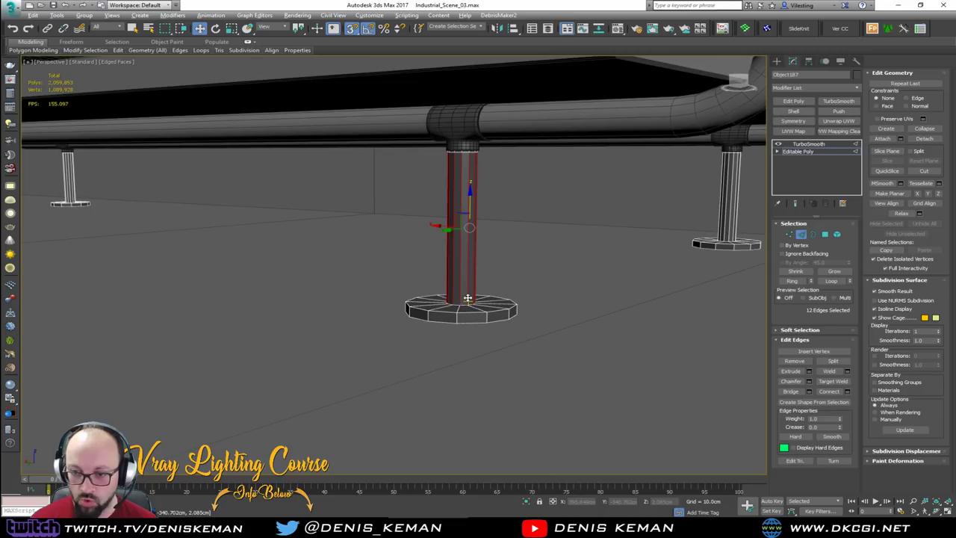
Step: Add the other three legs' vertical shaft edges to the selection and connect them with 2 segments and a pinch of 85
{"action": "left_click", "coordinate": [735, 224], "text": "ctrl"}
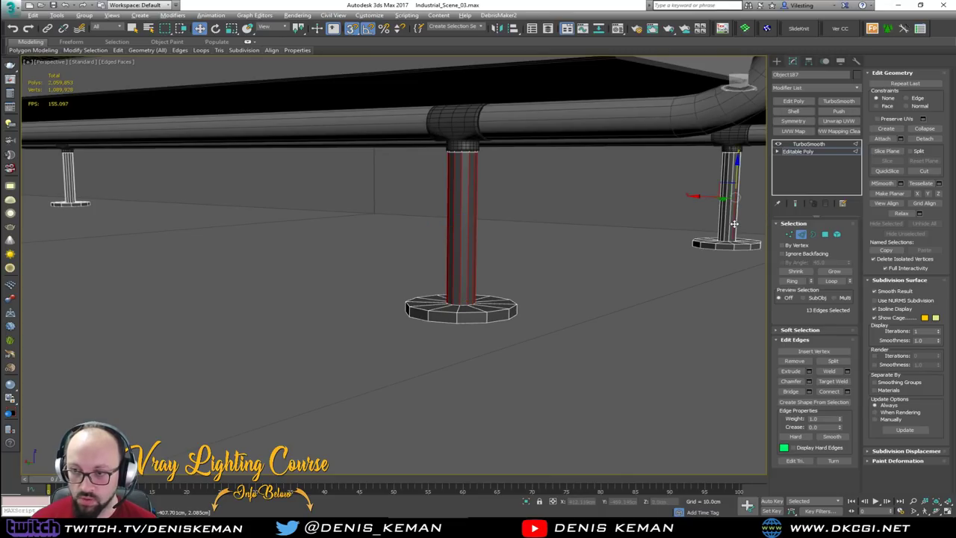
{"action": "left_click", "coordinate": [71, 189], "text": "ctrl"}
{"action": "middle_click_drag", "start_coordinate": [70, 188], "coordinate": [242, 190]}
{"action": "middle_click_drag", "start_coordinate": [40, 183], "coordinate": [250, 190]}
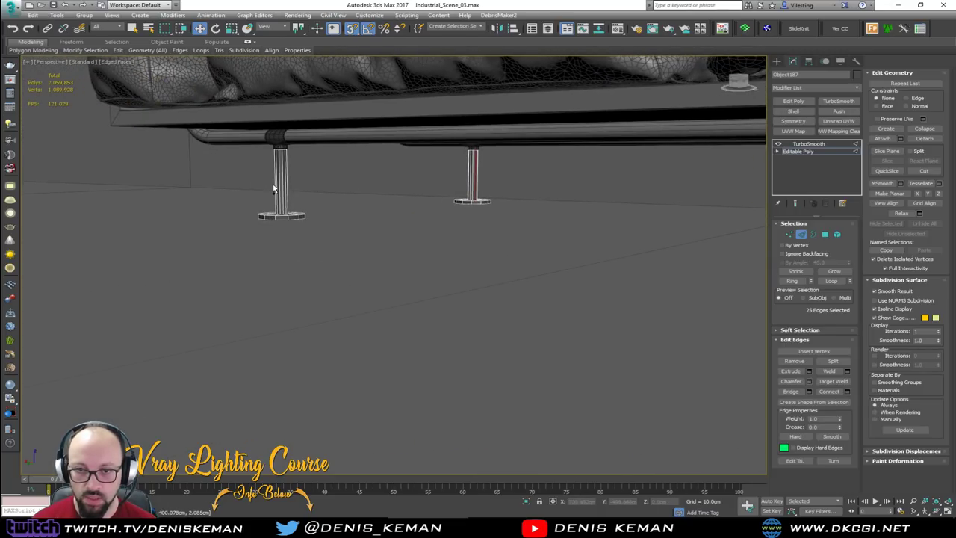
{"action": "left_click", "coordinate": [276, 188], "text": "ctrl"}
{"action": "key", "text": "alt+r"}
{"action": "middle_click_drag", "start_coordinate": [418, 225], "coordinate": [42, 219]}
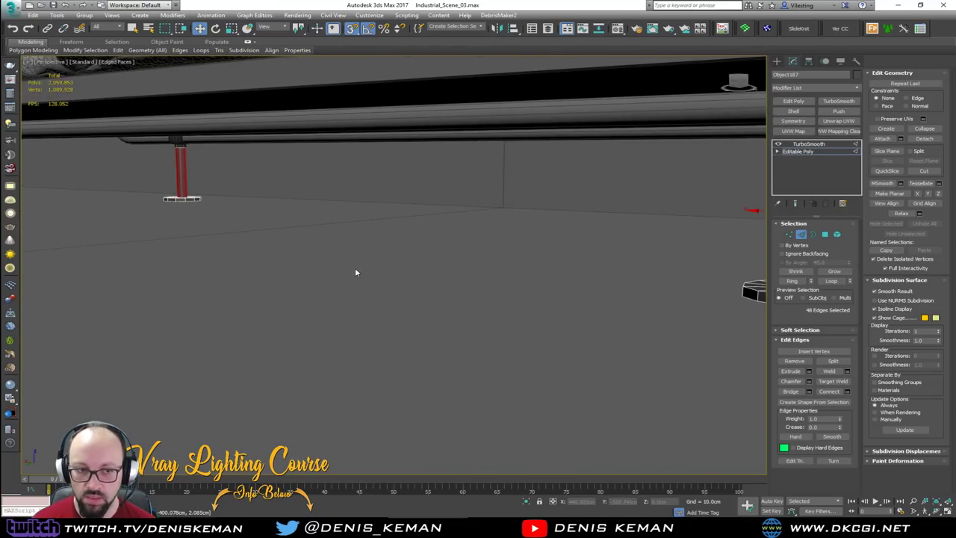
{"action": "middle_click_drag", "start_coordinate": [355, 271], "coordinate": [128, 298]}
{"action": "scroll", "coordinate": [504, 319], "scroll_direction": "up", "scroll_amount": 2}
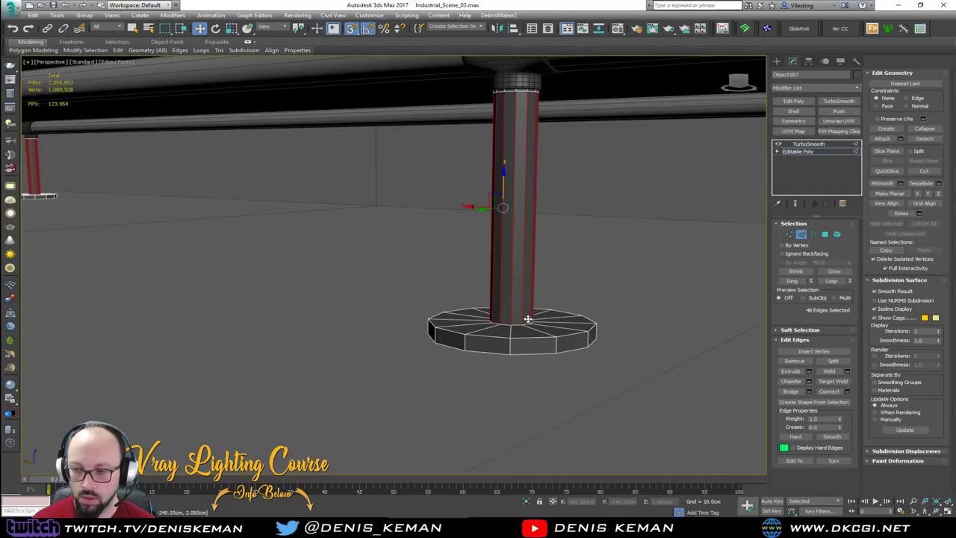
{"action": "left_click", "coordinate": [847, 391]}
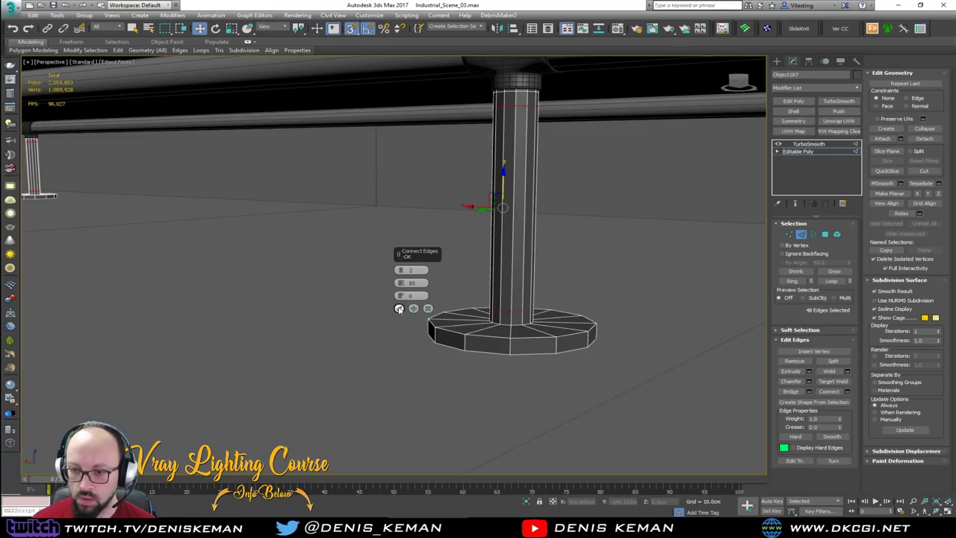
{"action": "left_click", "coordinate": [400, 309]}
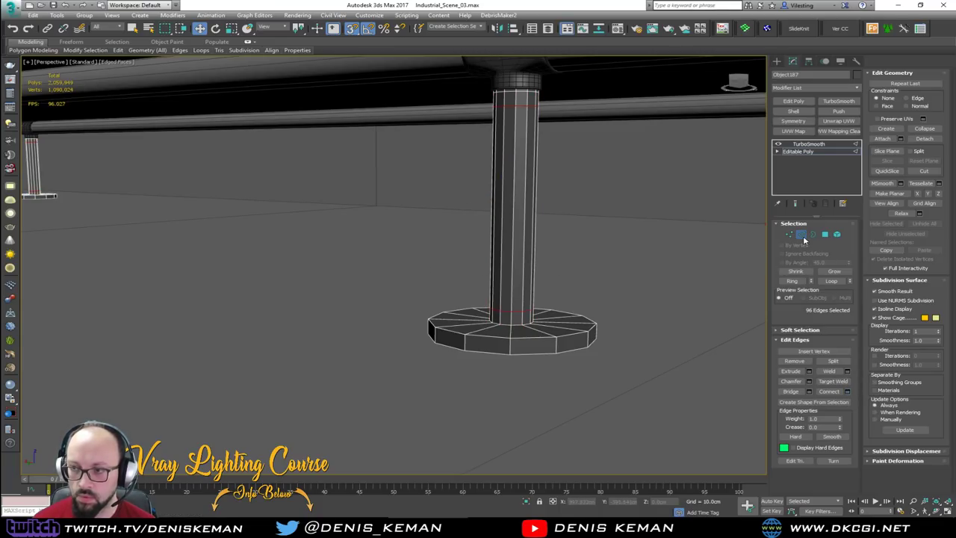
Step: Try to leave edge editing on the legs, and accept saving a copy of the scene from the application error dialog
{"action": "left_click", "coordinate": [803, 235]}
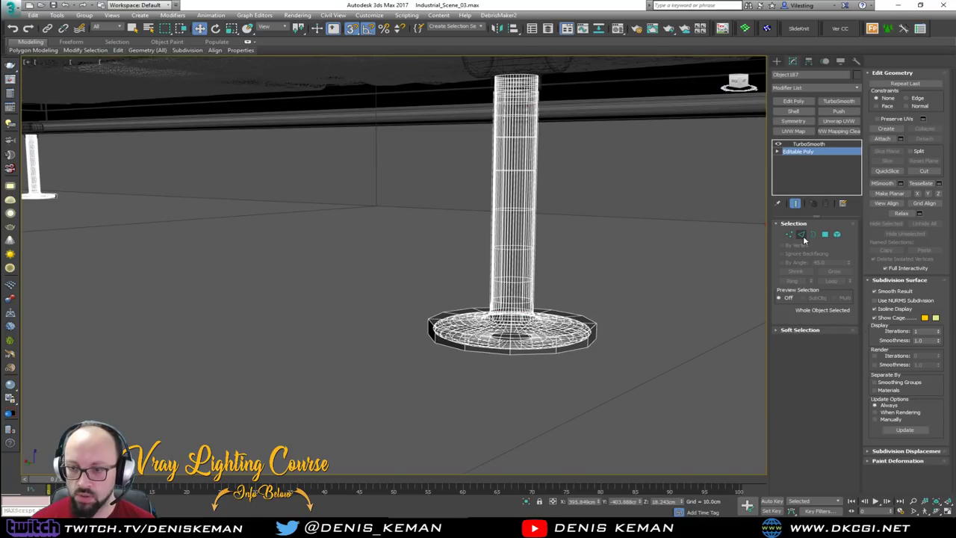
{"action": "key", "text": "ctrl+e"}
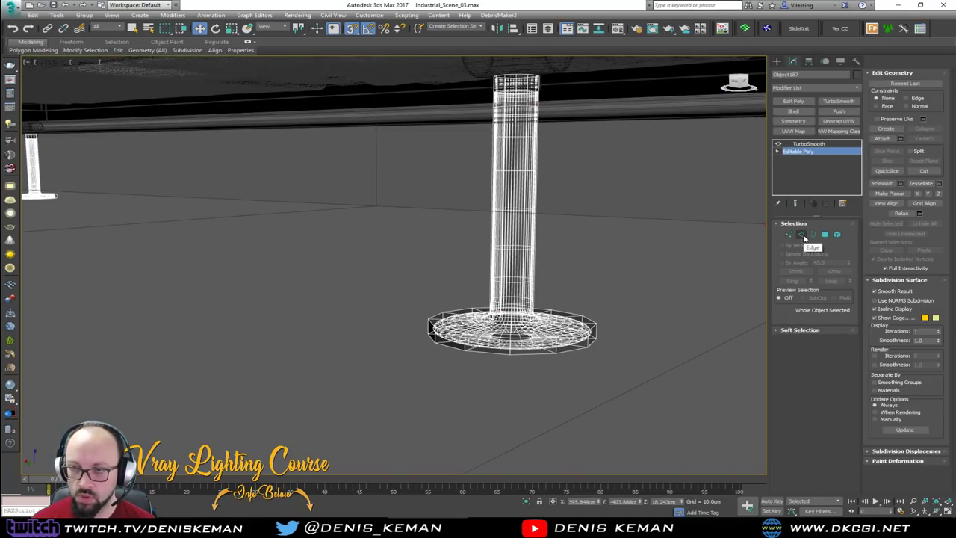
{"action": "left_click", "coordinate": [802, 235]}
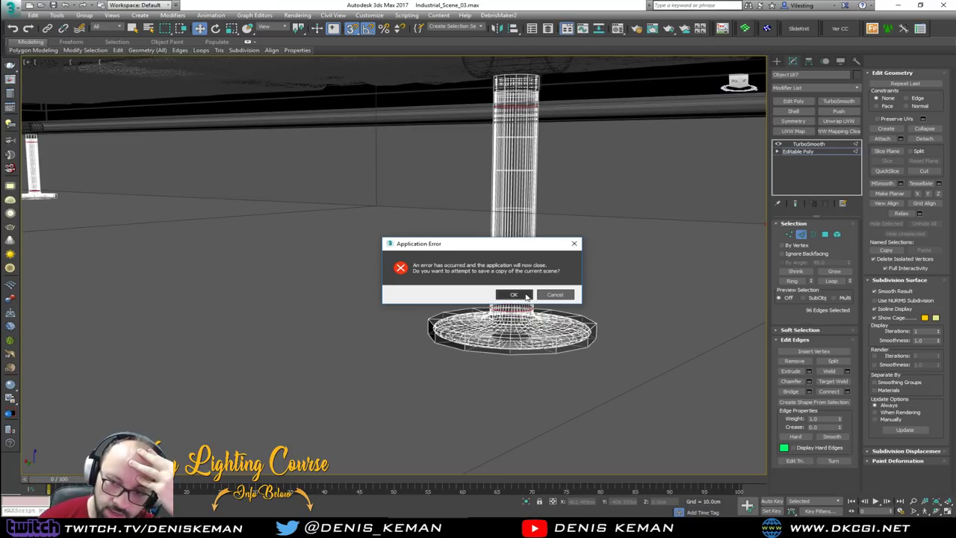
{"action": "left_click", "coordinate": [514, 294]}
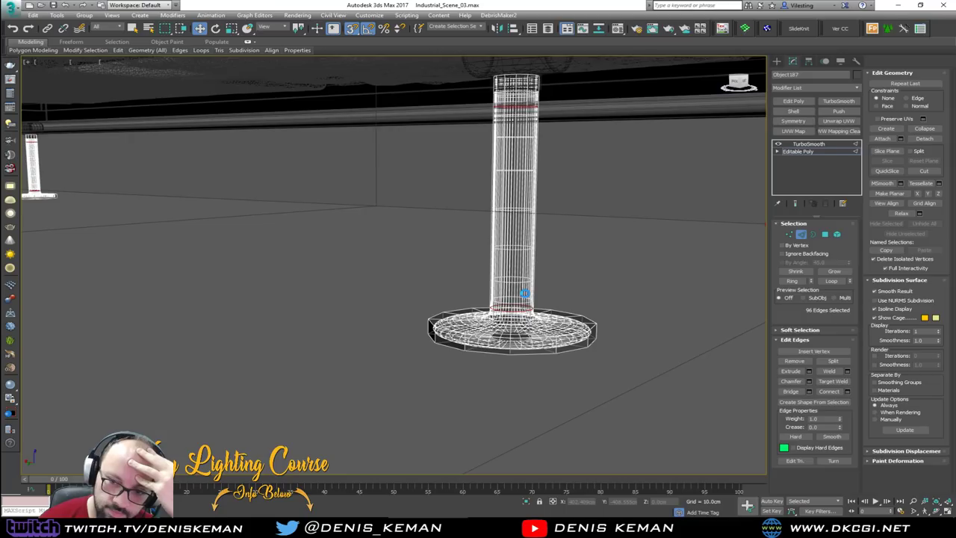
{"action": "left_click", "coordinate": [556, 307]}
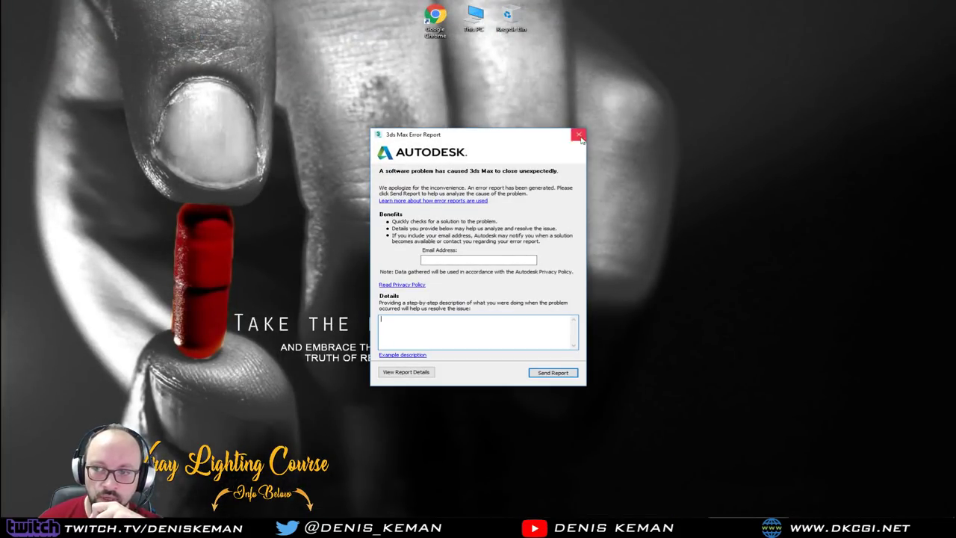
Step: Dismiss the error report, restart 3ds Max and open the recovered scene Industrial_Scene_03_recover.max
{"action": "left_click", "coordinate": [580, 138]}
{"action": "left_click", "coordinate": [551, 281]}
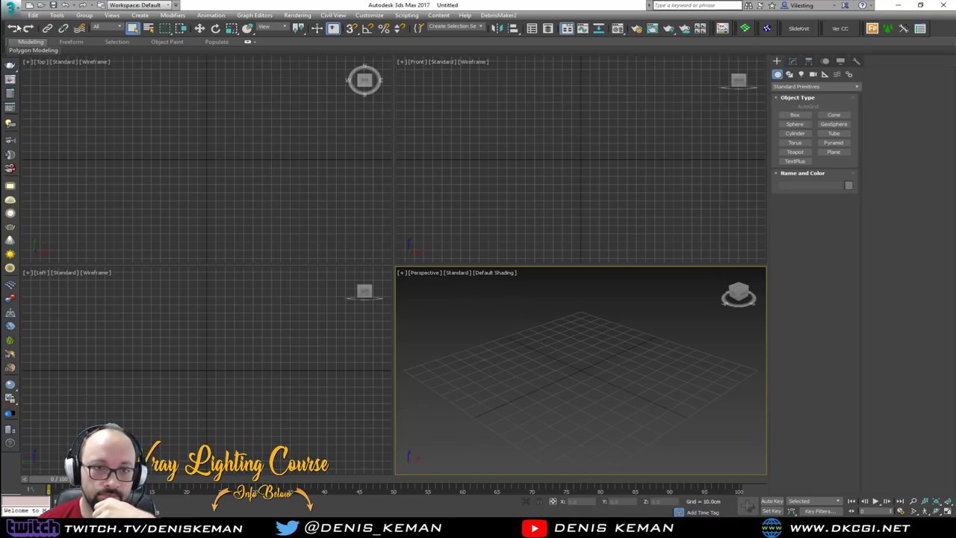
{"action": "left_click", "coordinate": [14, 9]}
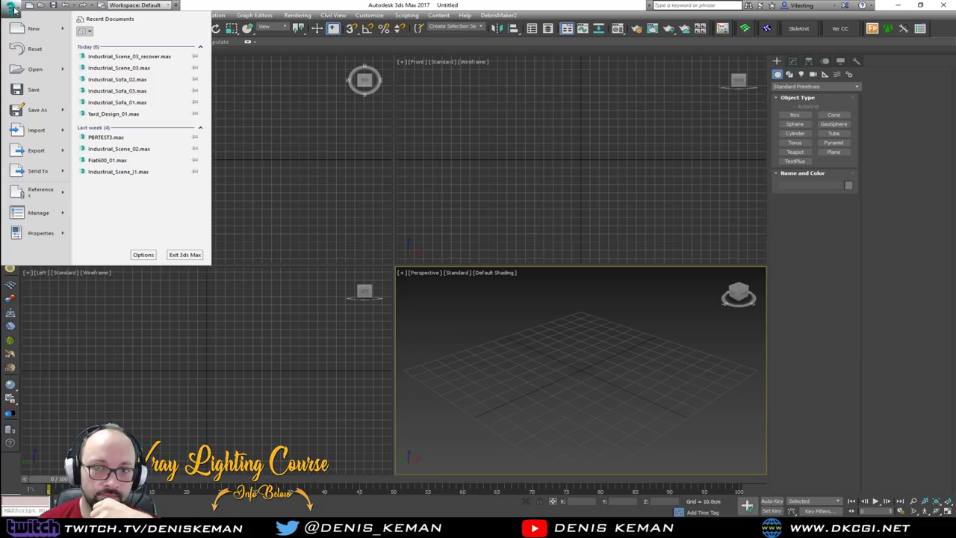
{"action": "left_click", "coordinate": [138, 57]}
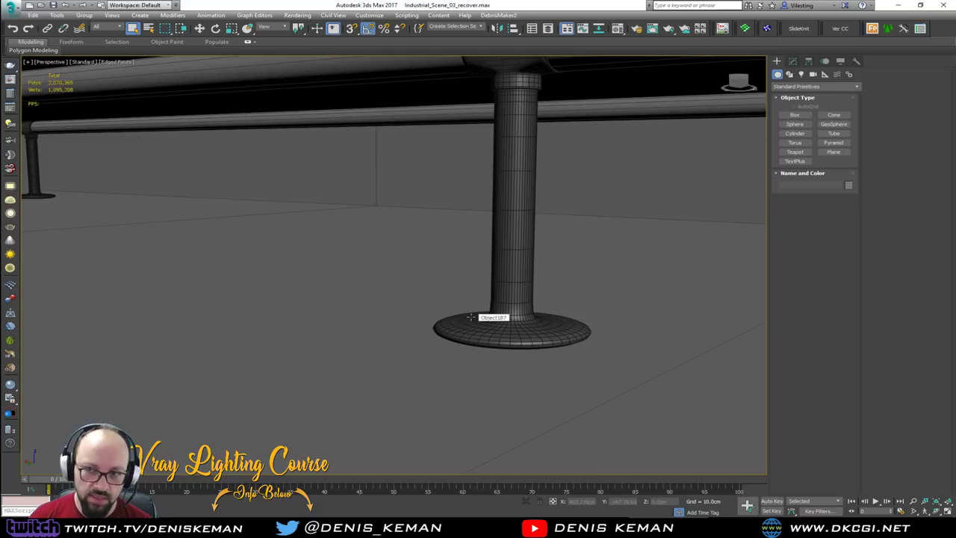
Step: Examine the recovered legs' smoothed shading up close and compare it with their base Editable Poly mesh
{"action": "scroll", "coordinate": [472, 318], "scroll_direction": "up", "scroll_amount": 3}
{"action": "key", "text": "F4"}
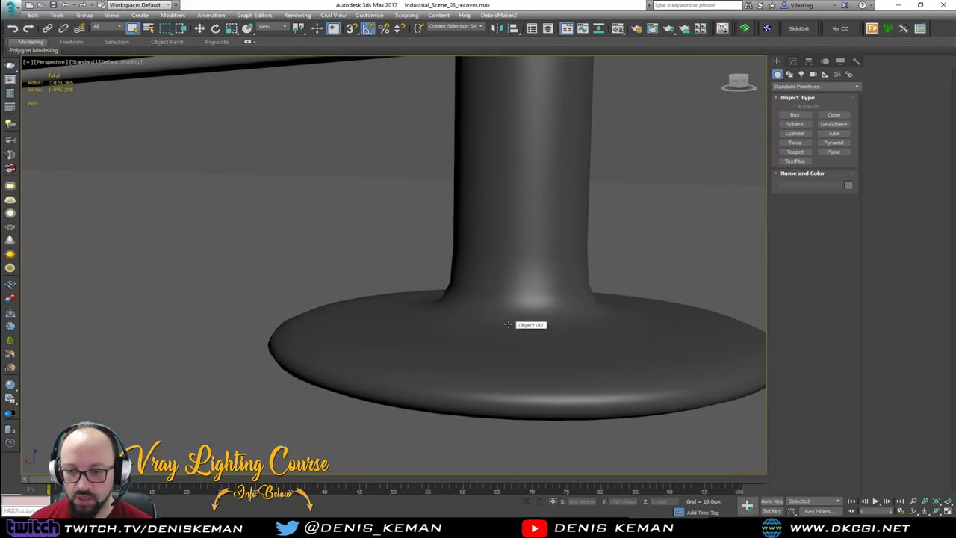
{"action": "scroll", "coordinate": [508, 324], "scroll_direction": "down", "scroll_amount": 8}
{"action": "scroll", "coordinate": [509, 324], "scroll_direction": "down", "scroll_amount": 2}
{"action": "middle_click_drag", "start_coordinate": [509, 324], "coordinate": [506, 313], "text": "alt"}
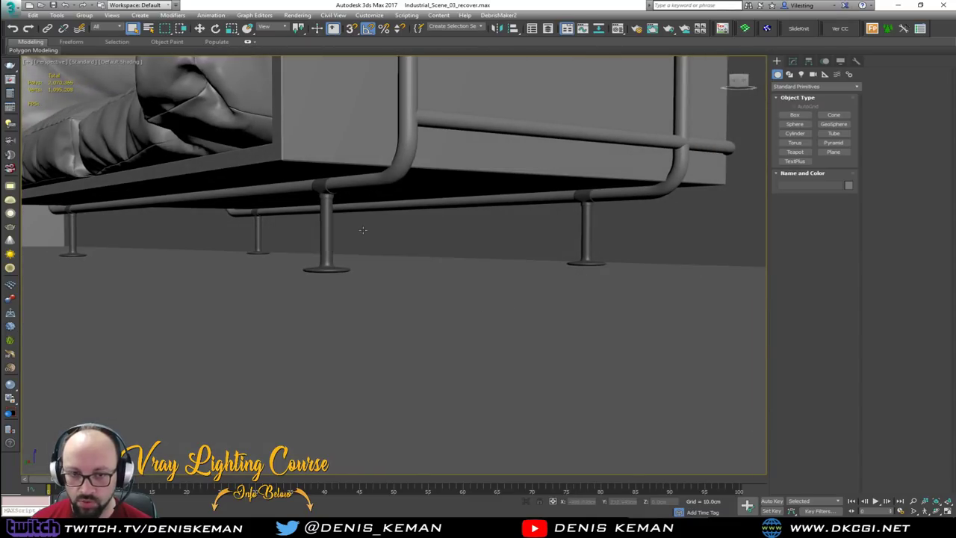
{"action": "middle_click_drag", "start_coordinate": [362, 230], "coordinate": [380, 254], "text": "alt"}
{"action": "left_click", "coordinate": [363, 277]}
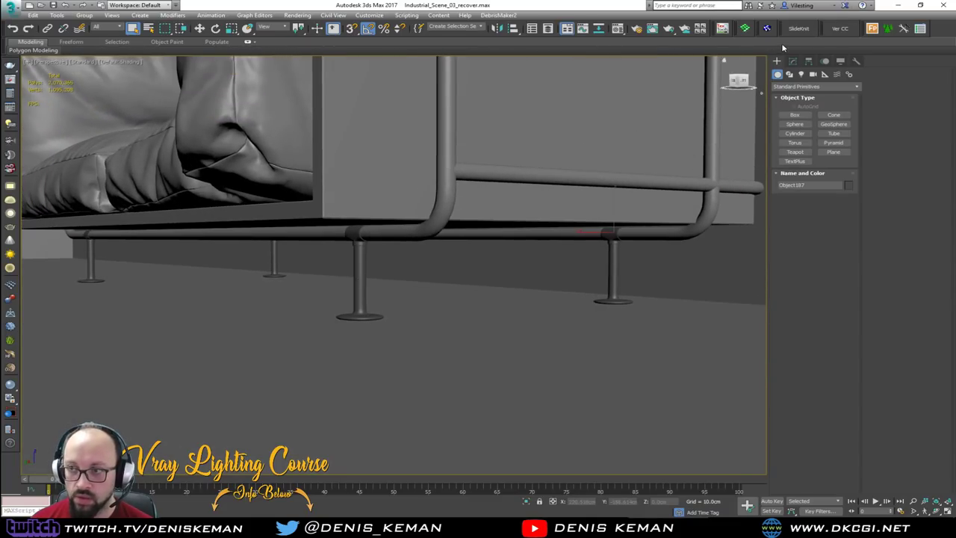
{"action": "left_click", "coordinate": [793, 62]}
{"action": "key", "text": "F4"}
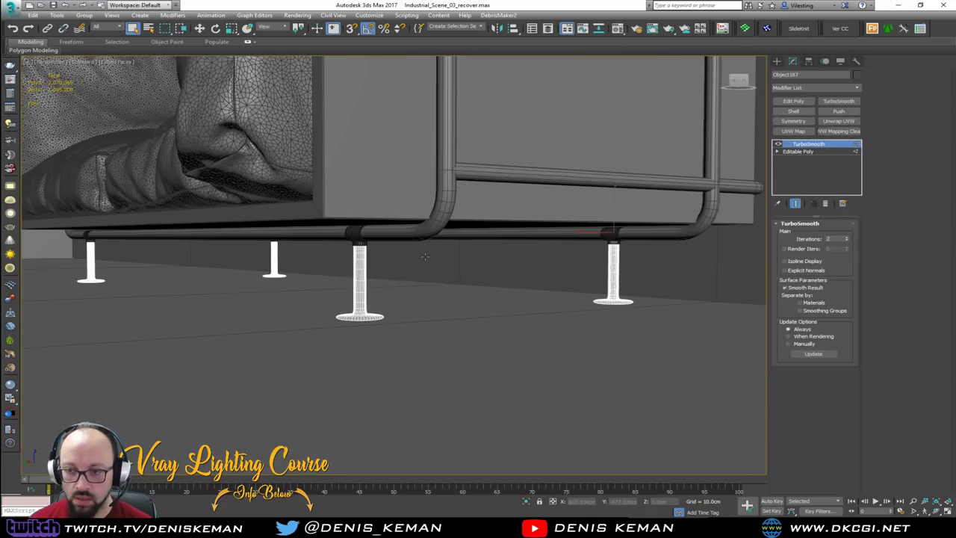
{"action": "left_click", "coordinate": [799, 151]}
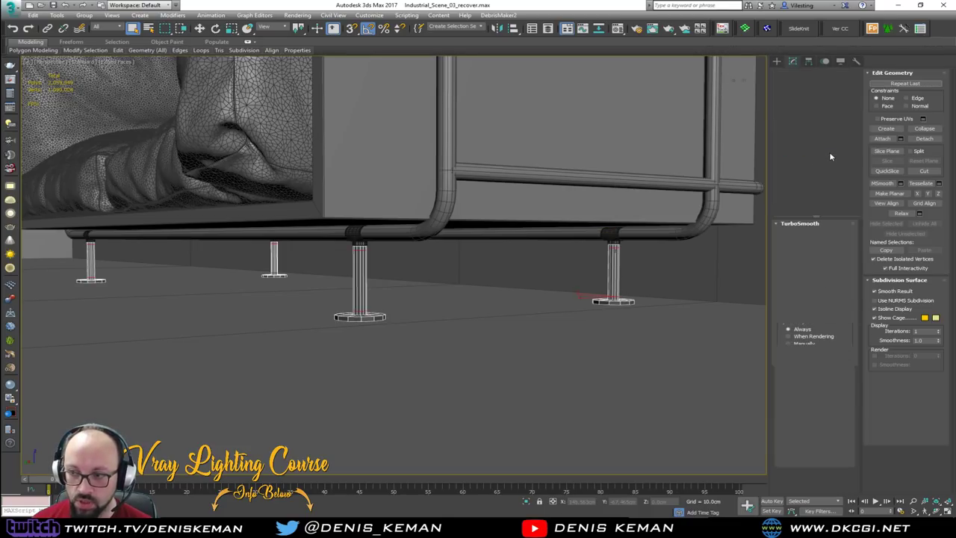
{"action": "left_click", "coordinate": [830, 153]}
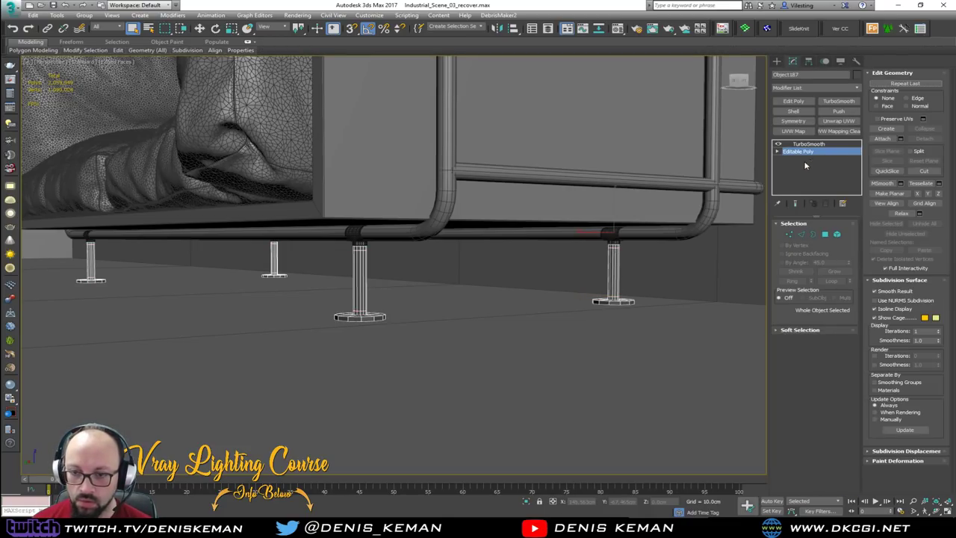
{"action": "key", "text": "F4"}
{"action": "scroll", "coordinate": [380, 285], "scroll_direction": "up", "scroll_amount": 5}
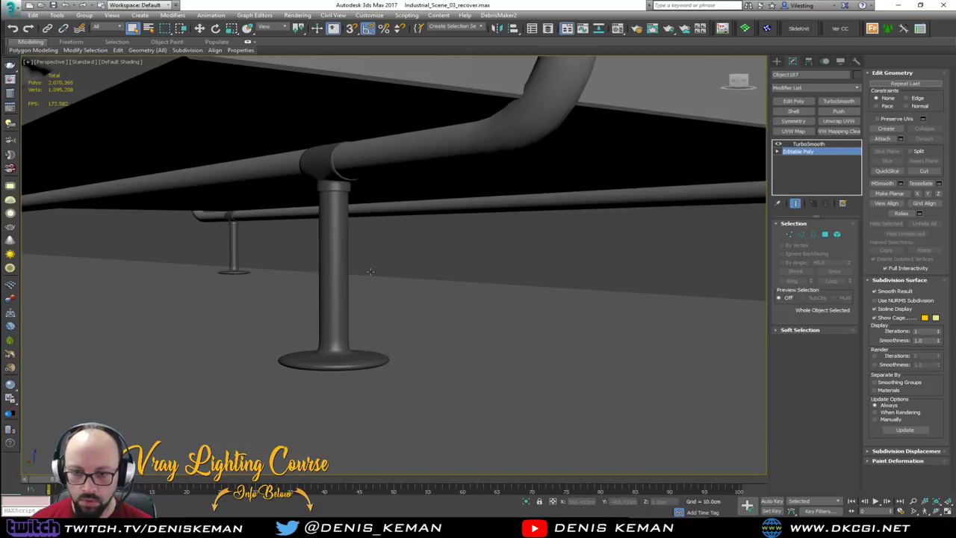
Step: Give the sofa legs the lighter grey custom object color and deselect them
{"action": "left_click", "coordinate": [857, 77]}
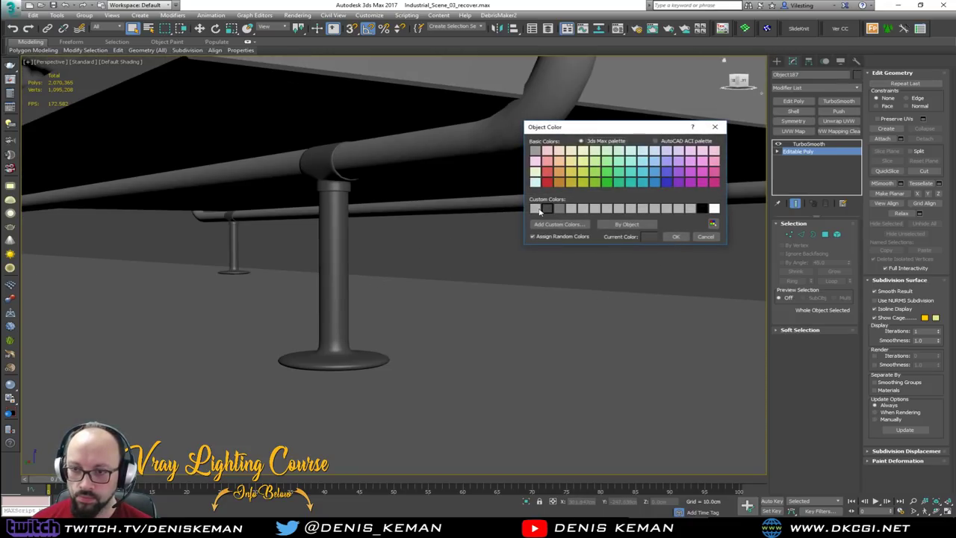
{"action": "left_click", "coordinate": [558, 208]}
{"action": "left_click", "coordinate": [674, 236]}
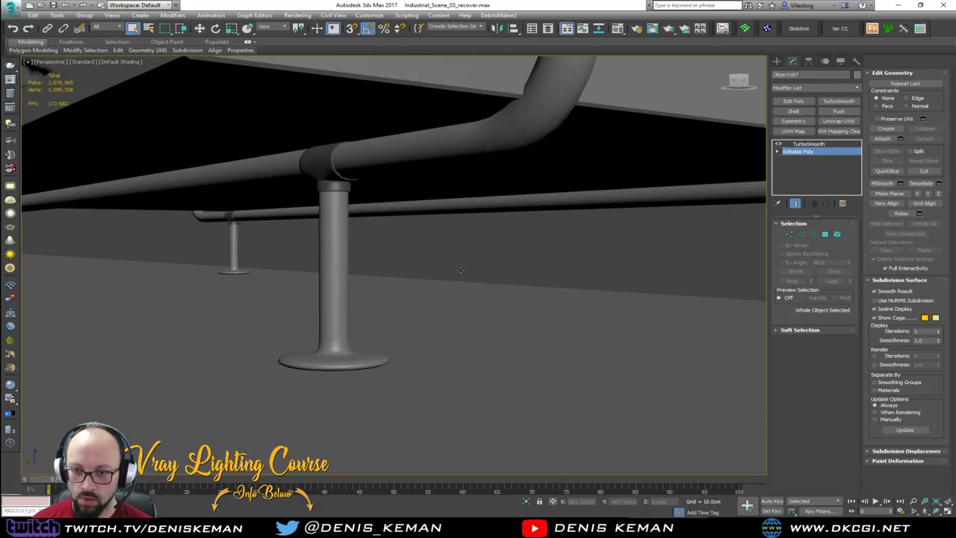
{"action": "scroll", "coordinate": [326, 252], "scroll_direction": "down", "scroll_amount": 5}
{"action": "key", "text": "F3"}
{"action": "left_click", "coordinate": [534, 268]}
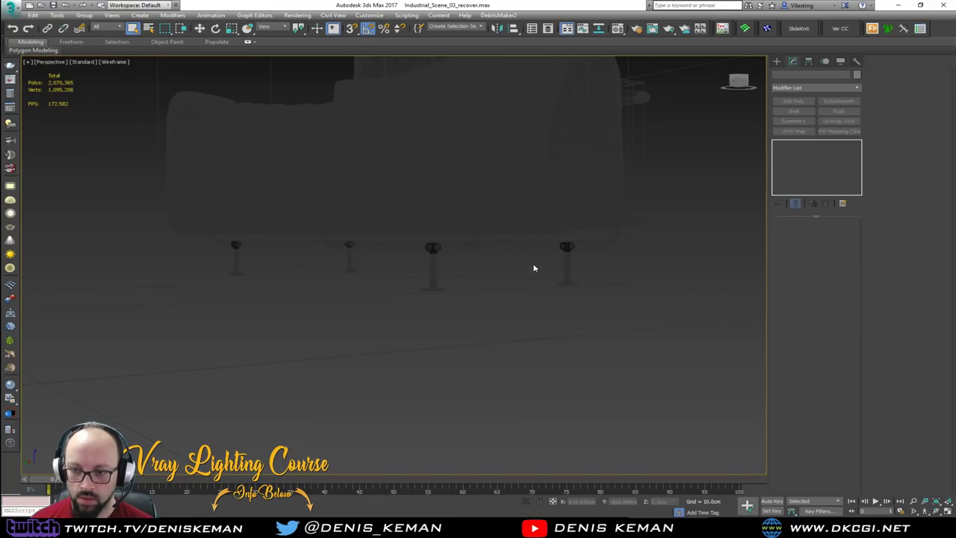
{"action": "key", "text": "F3"}
Step: Select the existing Sofa group, show edged faces and ungroup it
{"action": "scroll", "coordinate": [522, 251], "scroll_direction": "down", "scroll_amount": 2}
{"action": "middle_click_drag", "start_coordinate": [517, 239], "coordinate": [277, 81], "text": "alt"}
{"action": "left_click", "coordinate": [463, 321]}
{"action": "key", "text": "z"}
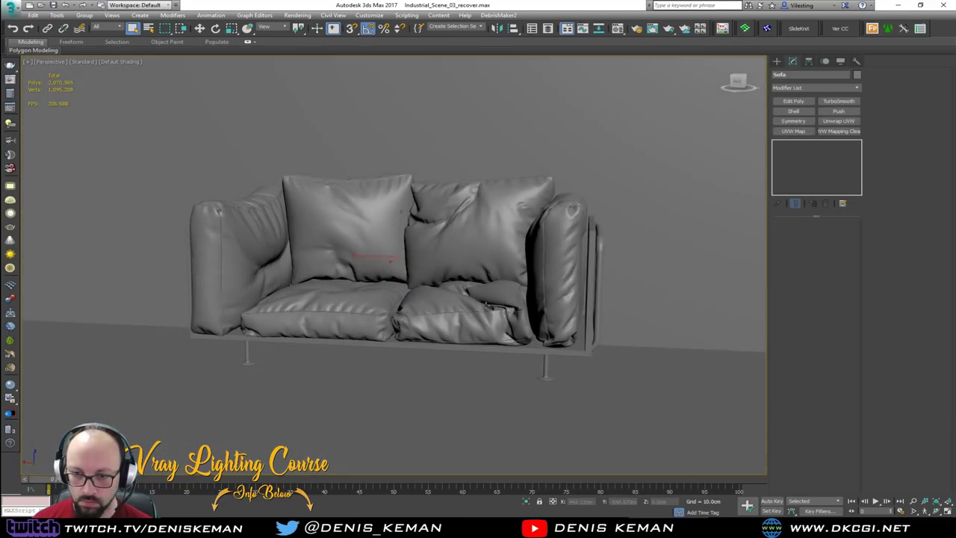
{"action": "scroll", "coordinate": [468, 318], "scroll_direction": "up", "scroll_amount": 8}
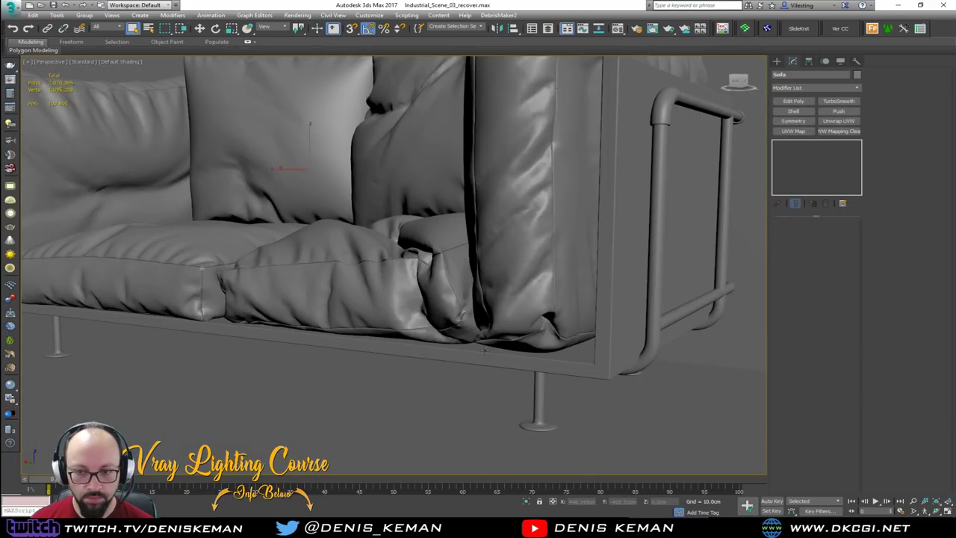
{"action": "key", "text": "F4"}
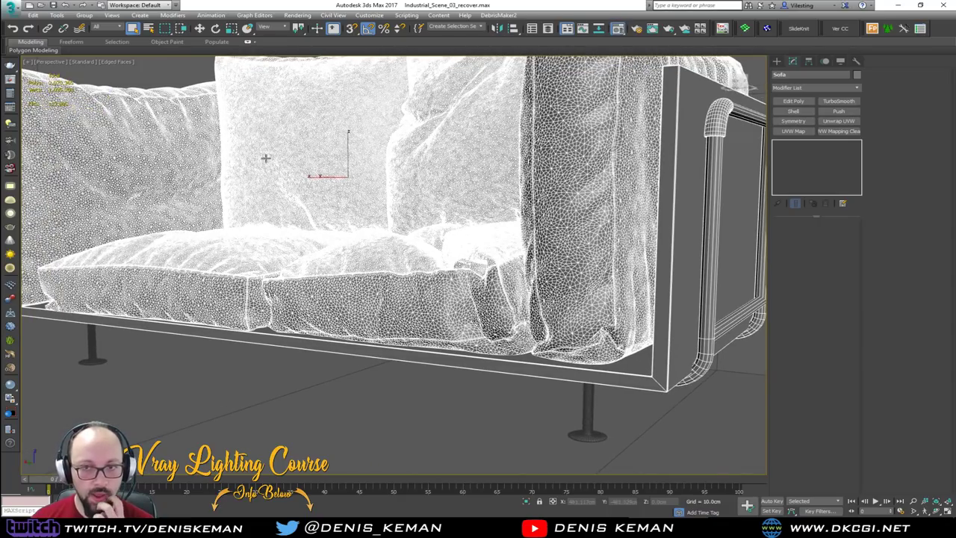
{"action": "key", "text": "m"}
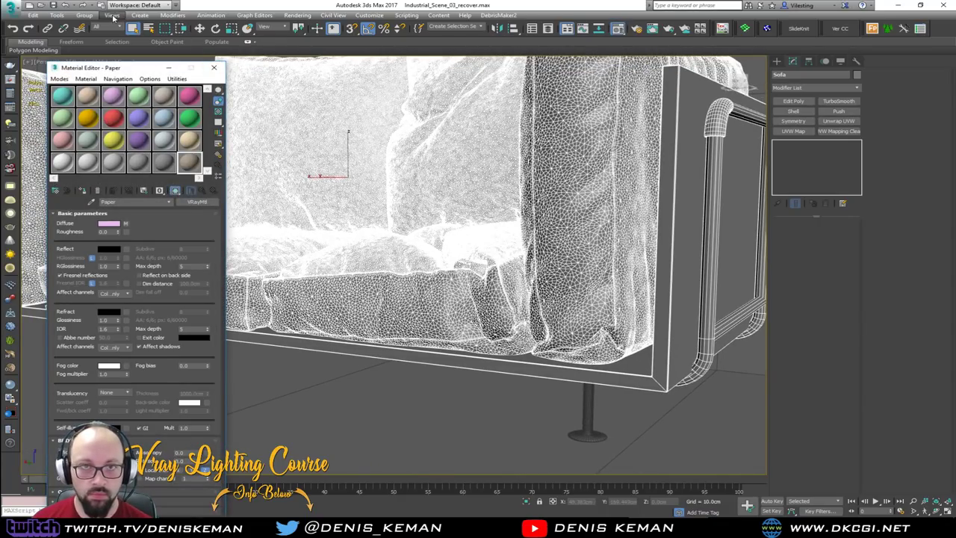
{"action": "left_click", "coordinate": [83, 15]}
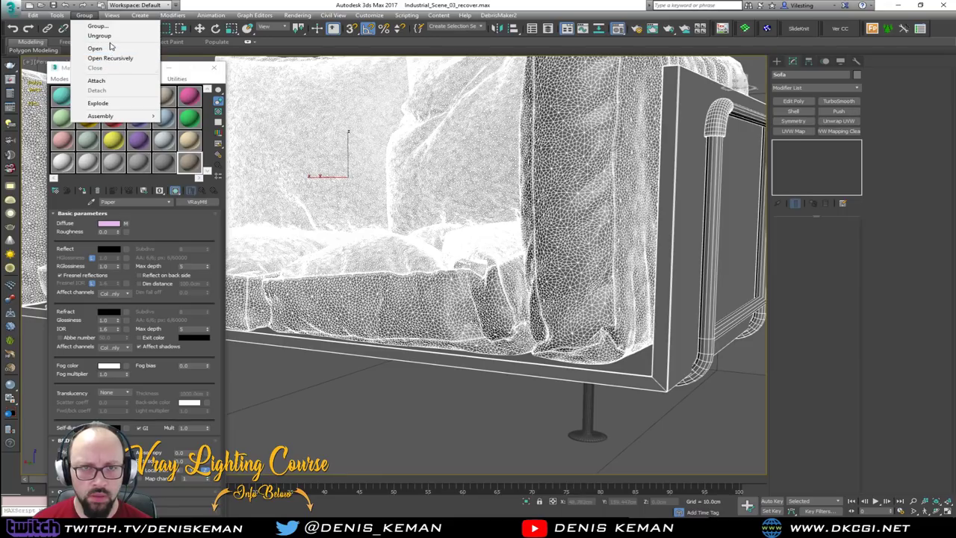
{"action": "left_click", "coordinate": [105, 35]}
{"action": "left_click", "coordinate": [214, 67]}
Step: Select all the sofa parts together with the legs in wireframe, excluding the room and the roof truss
{"action": "scroll", "coordinate": [328, 208], "scroll_direction": "down", "scroll_amount": 10}
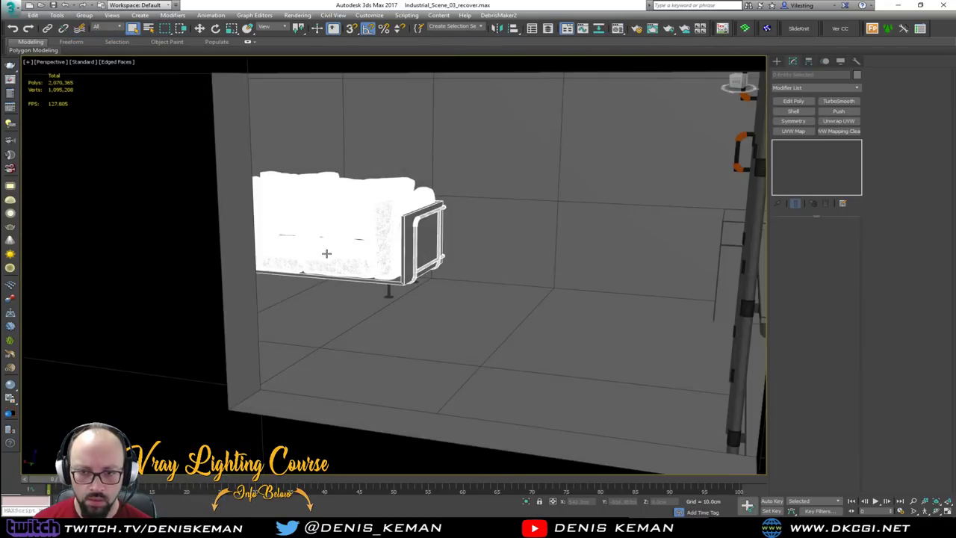
{"action": "mouse_move", "coordinate": [326, 253]}
{"action": "middle_mouse_down", "text": "alt"}
{"action": "mouse_move", "coordinate": [337, 282]}
{"action": "mouse_move", "coordinate": [367, 273]}
{"action": "middle_mouse_up", "text": "alt"}
{"action": "key", "text": "F3"}
{"action": "key", "text": "F3"}
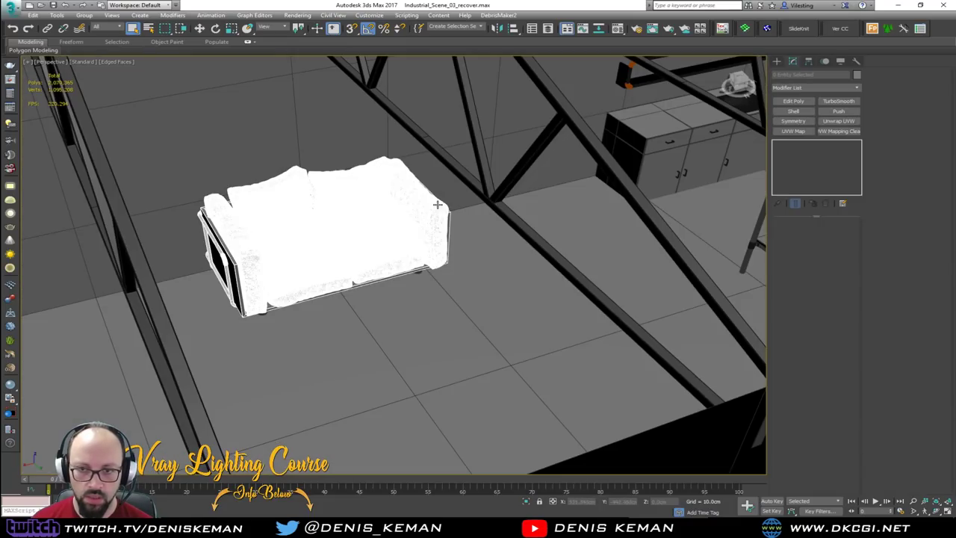
{"action": "key", "text": "F3"}
{"action": "left_click_drag", "start_coordinate": [451, 132], "coordinate": [180, 344]}
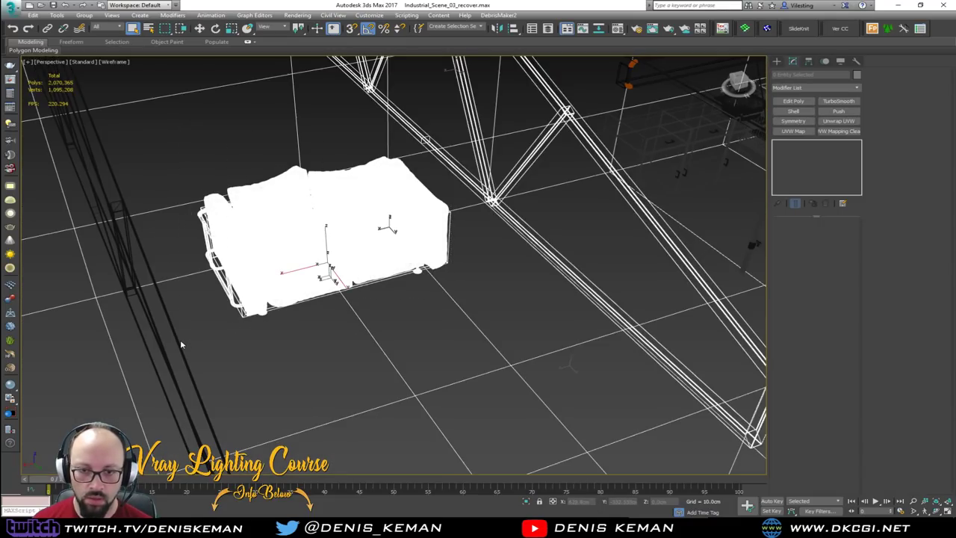
{"action": "left_click_drag", "start_coordinate": [604, 354], "coordinate": [504, 95], "text": "alt"}
{"action": "middle_click_drag", "start_coordinate": [502, 97], "coordinate": [418, 224], "text": "alt"}
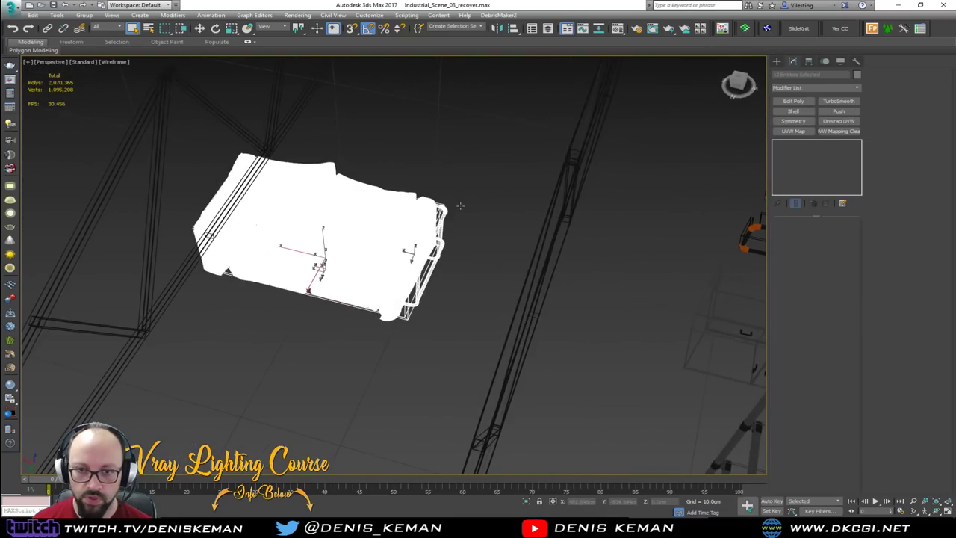
Step: Group the selected sofa parts and legs under the name Sofa
{"action": "left_click", "coordinate": [84, 15]}
{"action": "left_click", "coordinate": [96, 26]}
{"action": "type", "text": "Sofa"}
{"action": "key", "text": "Return"}
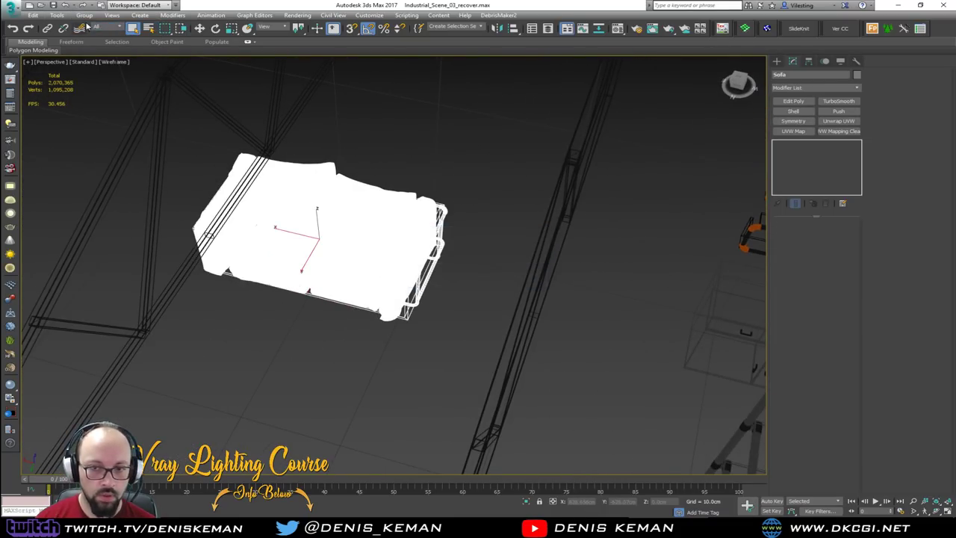
Step: Move the Sofa group along the Y axis, isolate it and show it shaded without edged faces
{"action": "middle_click_drag", "start_coordinate": [348, 228], "coordinate": [389, 262], "text": "alt"}
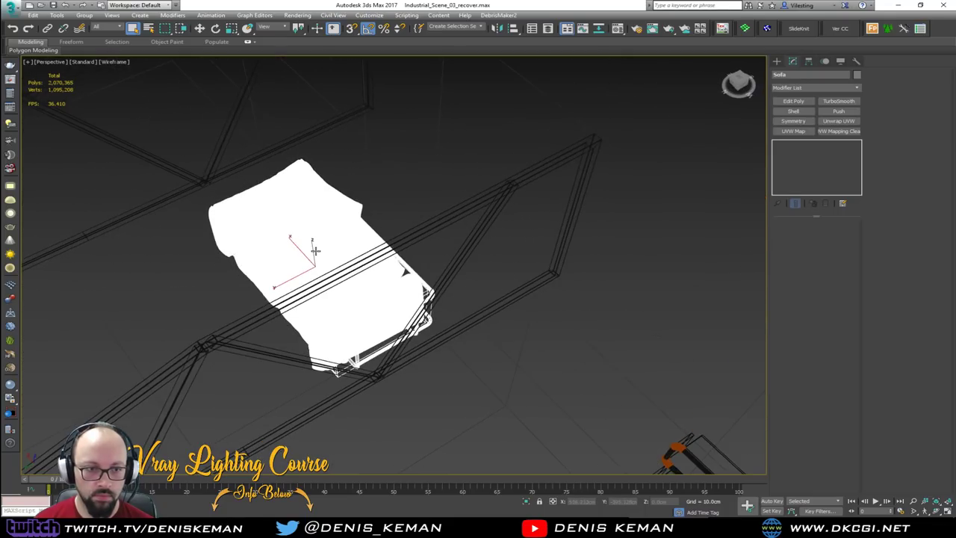
{"action": "key", "text": "w"}
{"action": "key", "text": "alt+q"}
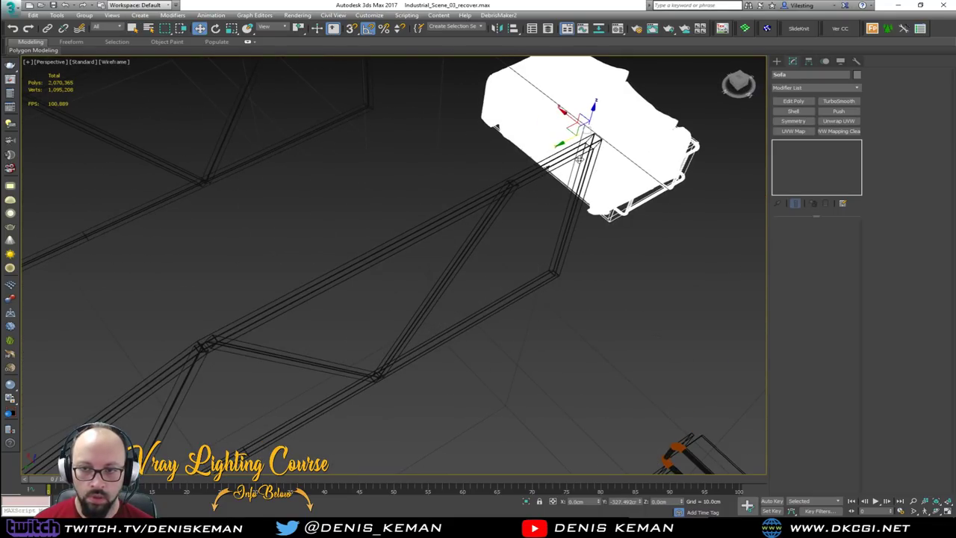
{"action": "scroll", "coordinate": [425, 274], "scroll_direction": "up", "scroll_amount": 5}
{"action": "middle_click_drag", "start_coordinate": [425, 279], "coordinate": [558, 348], "text": "alt"}
{"action": "scroll", "coordinate": [371, 258], "scroll_direction": "down", "scroll_amount": 5}
{"action": "left_click", "coordinate": [557, 348]}
{"action": "key", "text": "F4"}
{"action": "scroll", "coordinate": [448, 303], "scroll_direction": "up", "scroll_amount": 3}
{"action": "middle_click_drag", "start_coordinate": [435, 327], "coordinate": [378, 297], "text": "alt"}
Step: Load the brown leather diffuse texture from the textures folder into the diffuse map of Material #1
{"action": "key", "text": "m"}
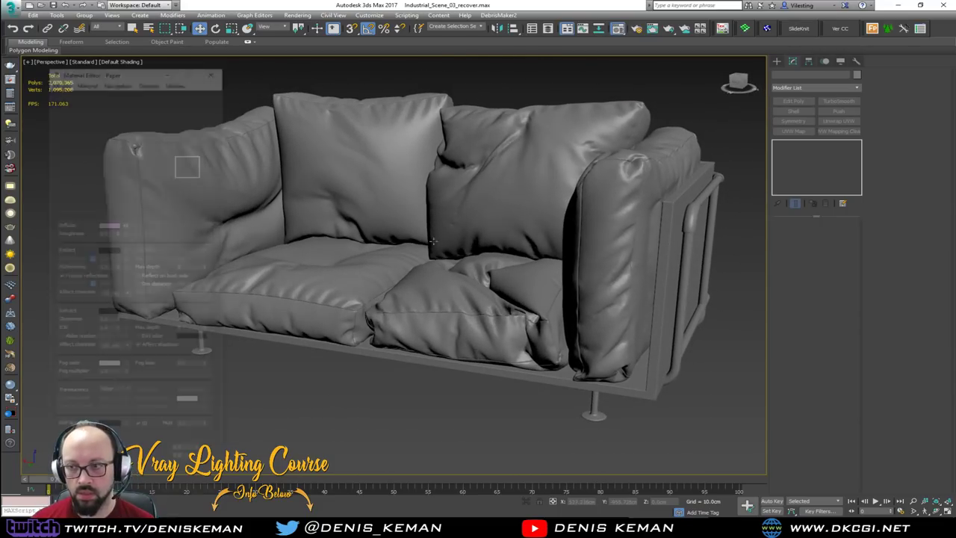
{"action": "left_click", "coordinate": [60, 97]}
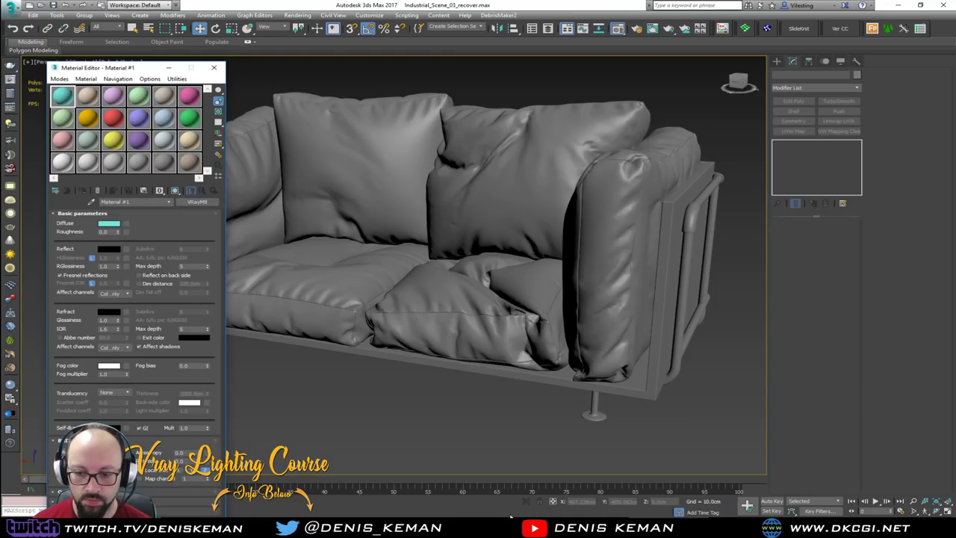
{"action": "left_click", "coordinate": [598, 523]}
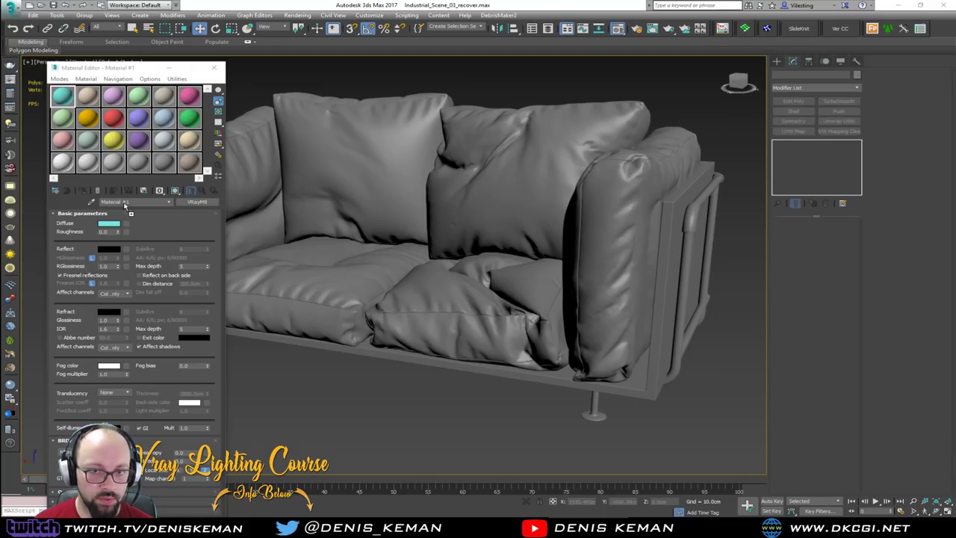
{"action": "left_click_drag", "start_coordinate": [123, 228], "coordinate": [126, 224]}
Step: Open the Sofa group and select its six cushions: both armrests, both back cushions and both seat cushions
{"action": "left_click", "coordinate": [386, 292]}
{"action": "left_click", "coordinate": [87, 14]}
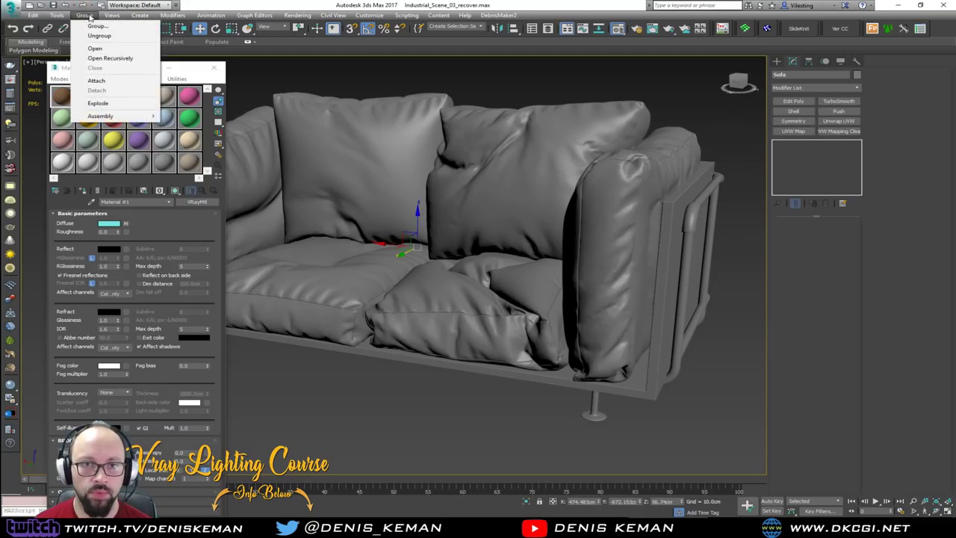
{"action": "left_click", "coordinate": [95, 48]}
{"action": "middle_click_drag", "start_coordinate": [292, 189], "coordinate": [348, 226]}
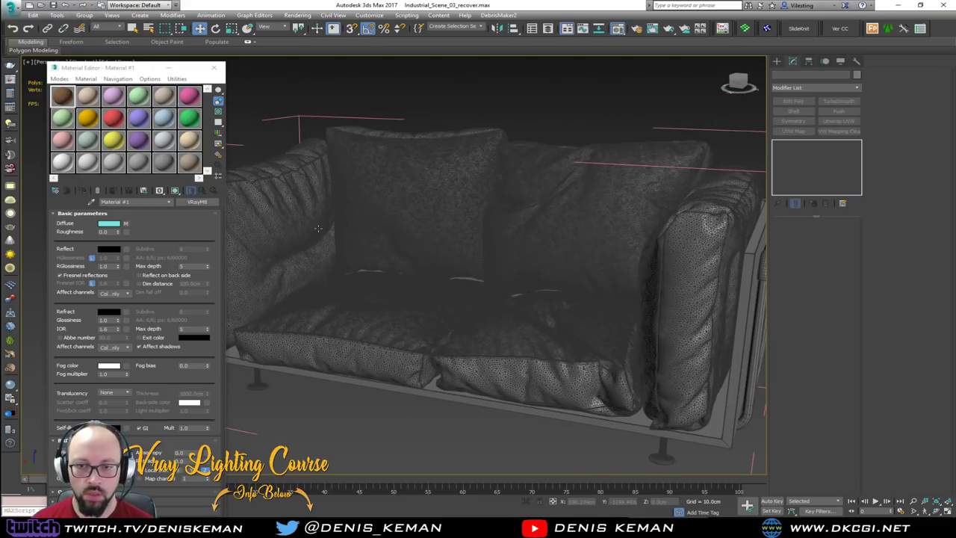
{"action": "left_click", "coordinate": [320, 229]}
{"action": "left_click", "coordinate": [389, 231], "text": "ctrl"}
{"action": "left_click", "coordinate": [411, 304], "text": "ctrl"}
{"action": "left_click", "coordinate": [503, 319], "text": "ctrl"}
{"action": "left_click", "coordinate": [527, 267], "text": "ctrl"}
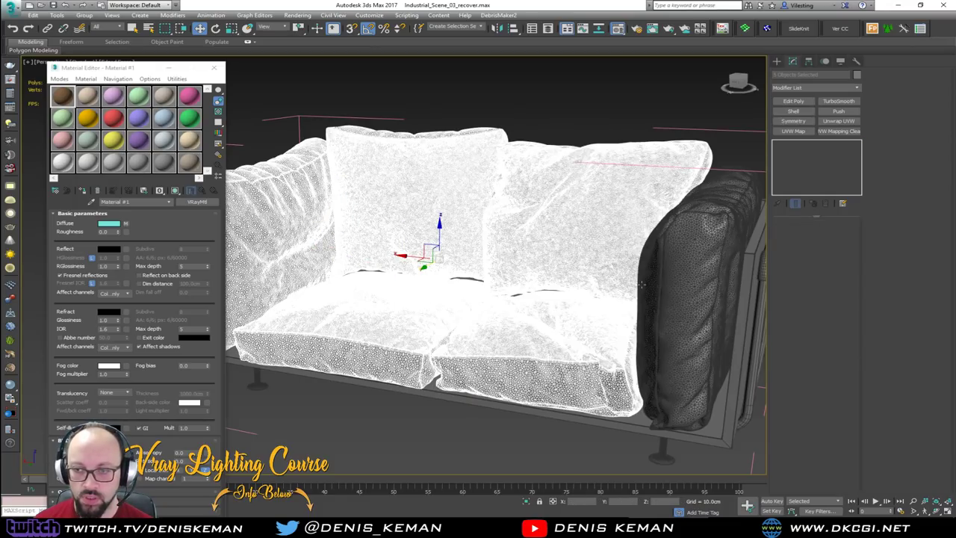
{"action": "left_click", "coordinate": [640, 284], "text": "ctrl"}
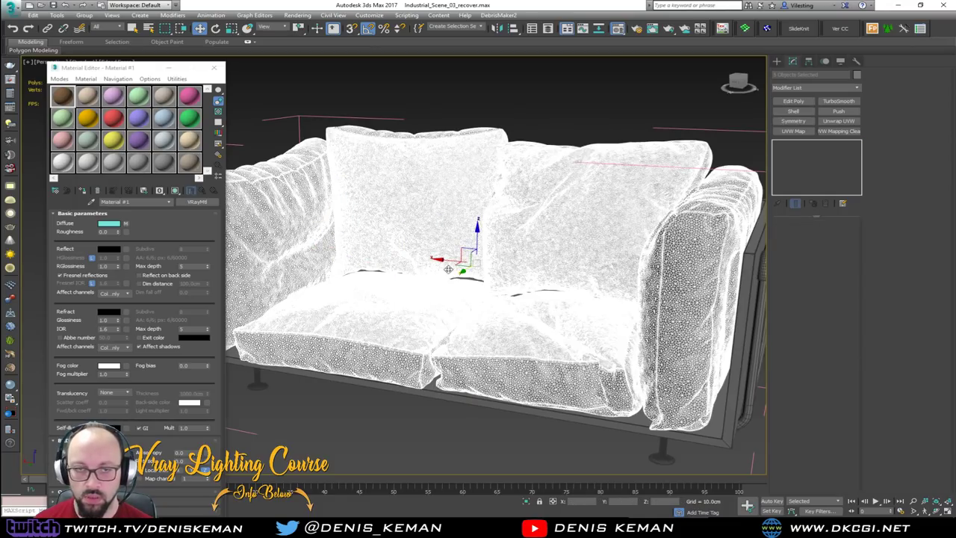
Step: Assign Material #1 to the selected cushions and display its leather texture in the viewport
{"action": "left_click", "coordinate": [83, 190]}
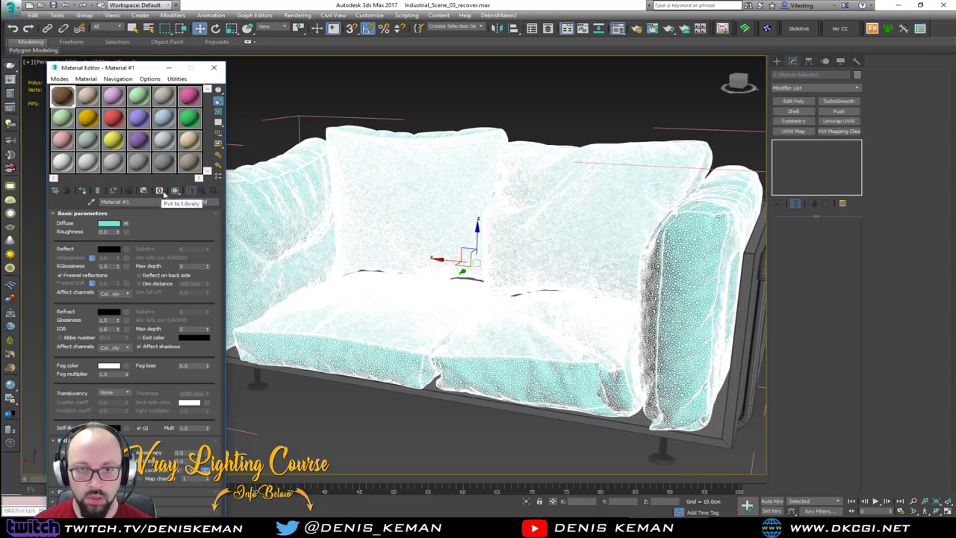
{"action": "left_click", "coordinate": [366, 107]}
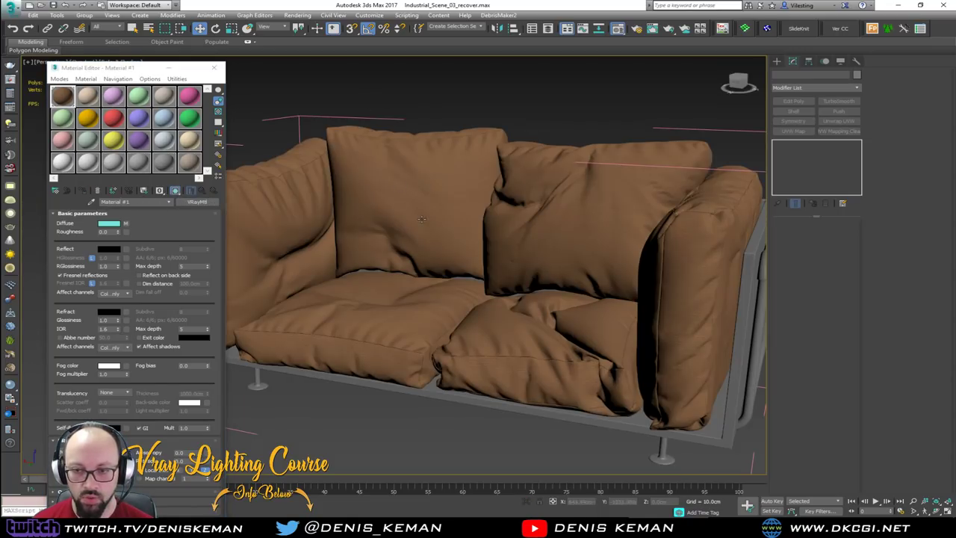
{"action": "scroll", "coordinate": [528, 303], "scroll_direction": "up", "scroll_amount": 10}
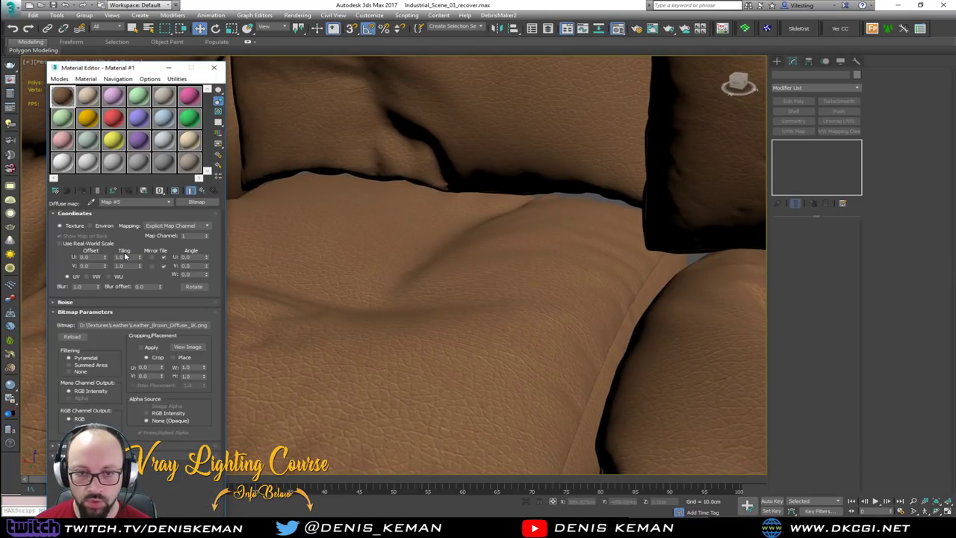
Step: Set the U and V tiling of Material #1's leather bitmap to 3.0
{"action": "double_click", "coordinate": [125, 257]}
{"action": "type", "text": "3"}
{"action": "key", "text": "Tab"}
{"action": "type", "text": "3"}
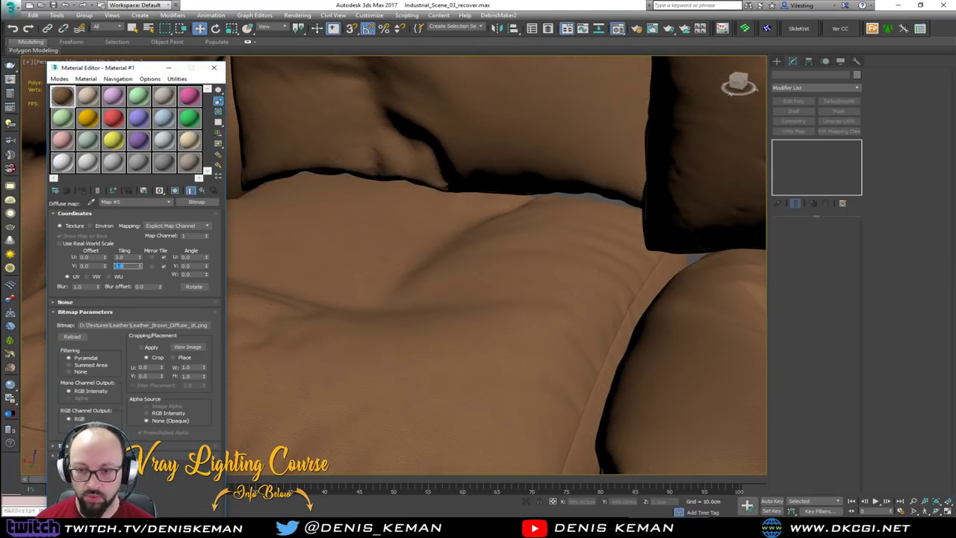
{"action": "scroll", "coordinate": [506, 257], "scroll_direction": "down", "scroll_amount": 10}
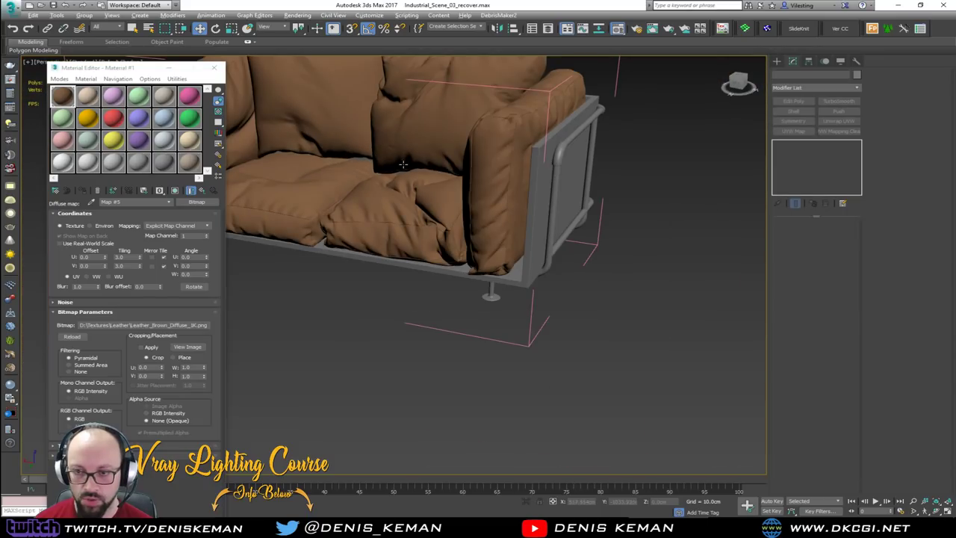
Step: Select the sofa's frame and give Material #2 a light wood texture as its diffuse map
{"action": "left_click", "coordinate": [388, 160]}
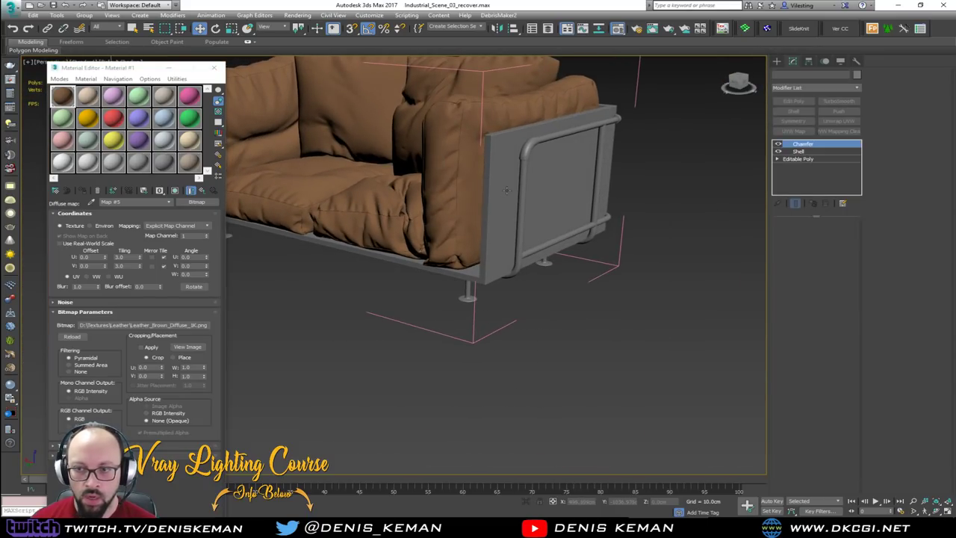
{"action": "left_click", "coordinate": [80, 101]}
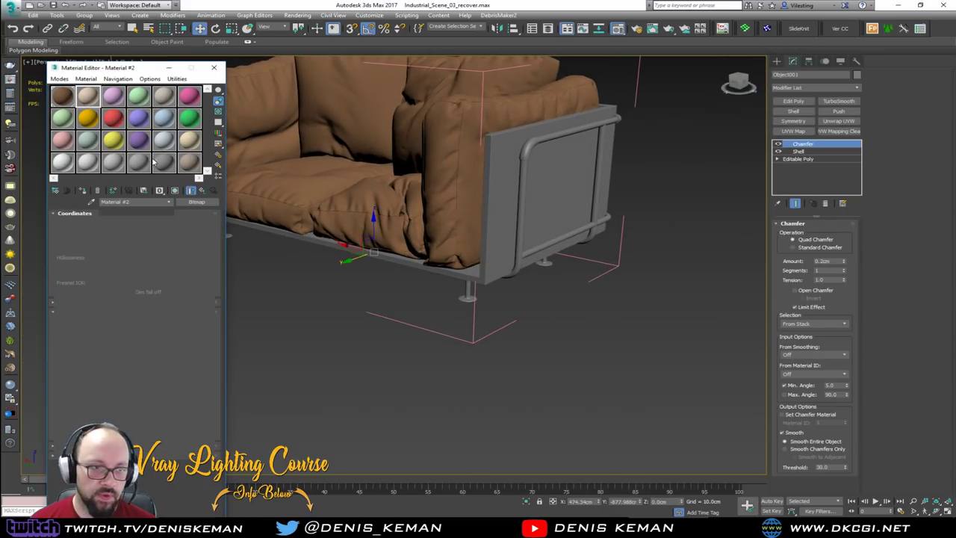
{"action": "left_click", "coordinate": [110, 222]}
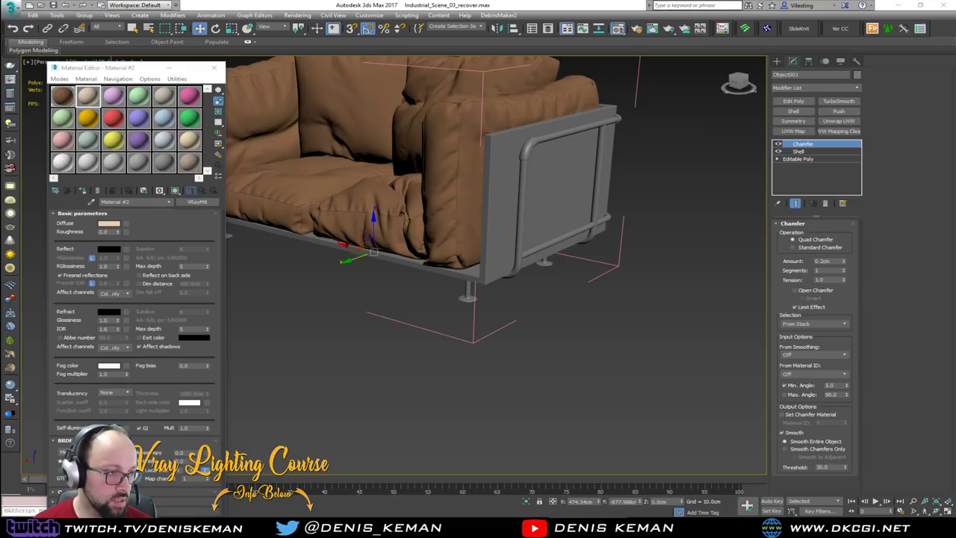
{"action": "left_click_drag", "start_coordinate": [112, 297], "coordinate": [127, 224]}
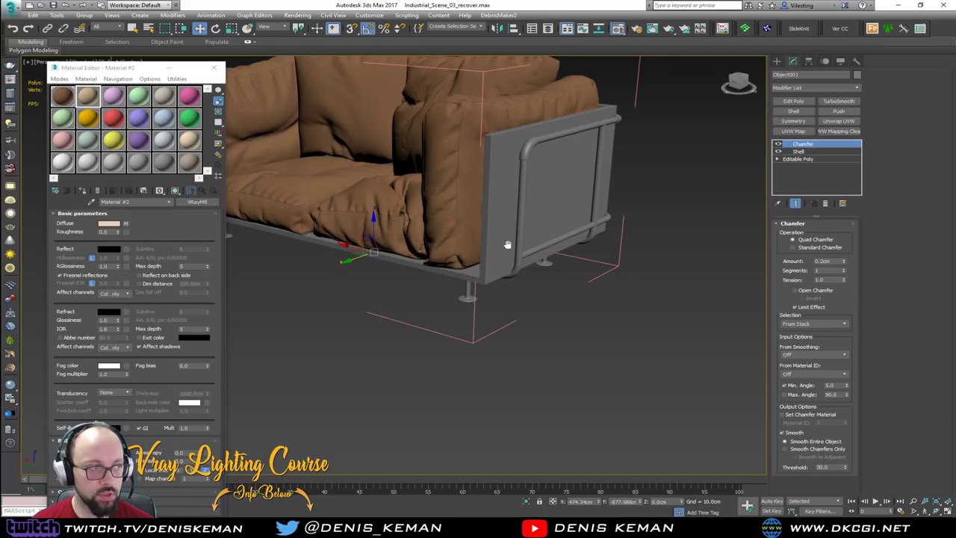
Step: Assign Material #2 to the selected sofa frame and keep it shaded without edged faces
{"action": "key", "text": "F4"}
{"action": "left_click", "coordinate": [89, 97]}
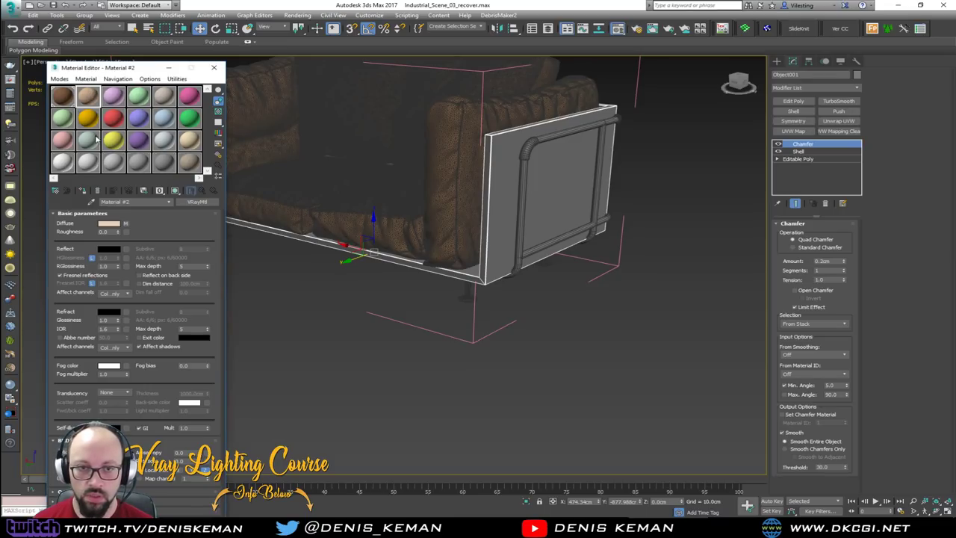
{"action": "left_click", "coordinate": [85, 191]}
{"action": "key", "text": "F4"}
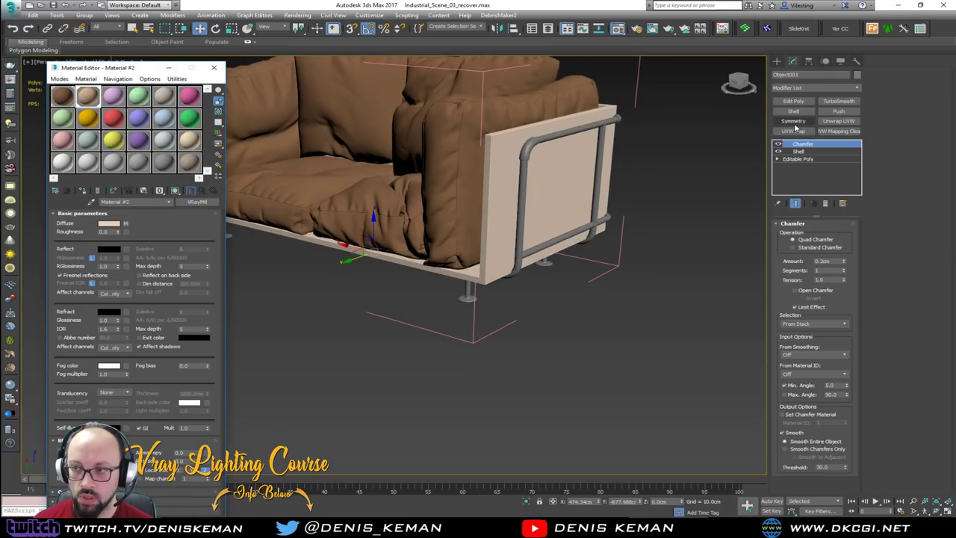
Step: Box-map the frame with a UVW Map of 100 × 100 × 100 cm and display Material #2's wood texture in the viewport
{"action": "left_click", "coordinate": [792, 132]}
{"action": "left_click", "coordinate": [806, 274]}
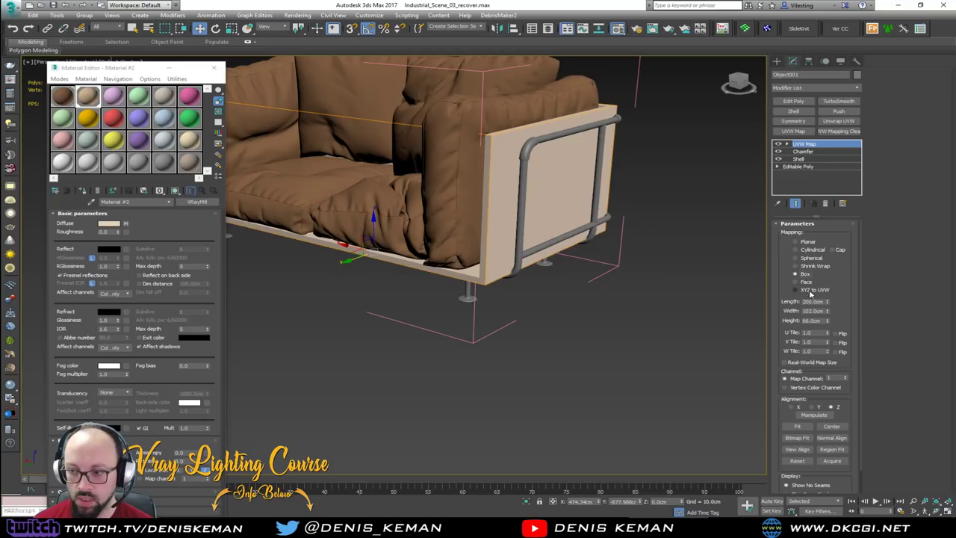
{"action": "double_click", "coordinate": [817, 300]}
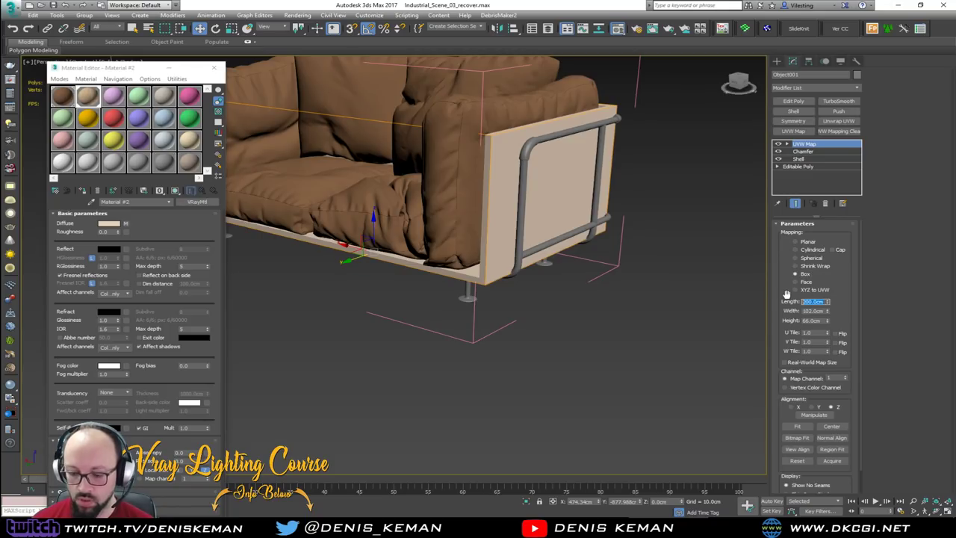
{"action": "type", "text": "100"}
{"action": "key", "text": "Tab"}
{"action": "type", "text": "100"}
{"action": "key", "text": "Tab"}
{"action": "type", "text": "100"}
{"action": "key", "text": "Return"}
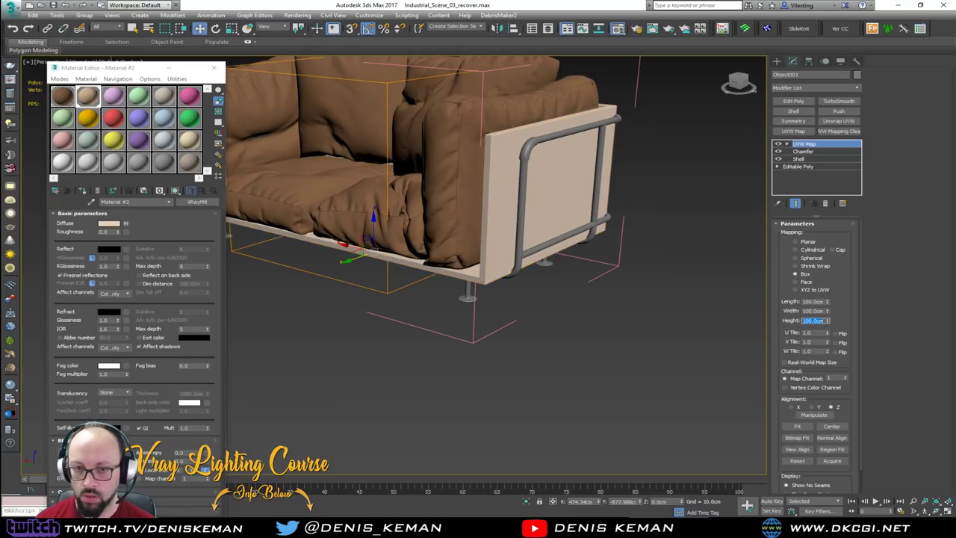
{"action": "left_click", "coordinate": [174, 191]}
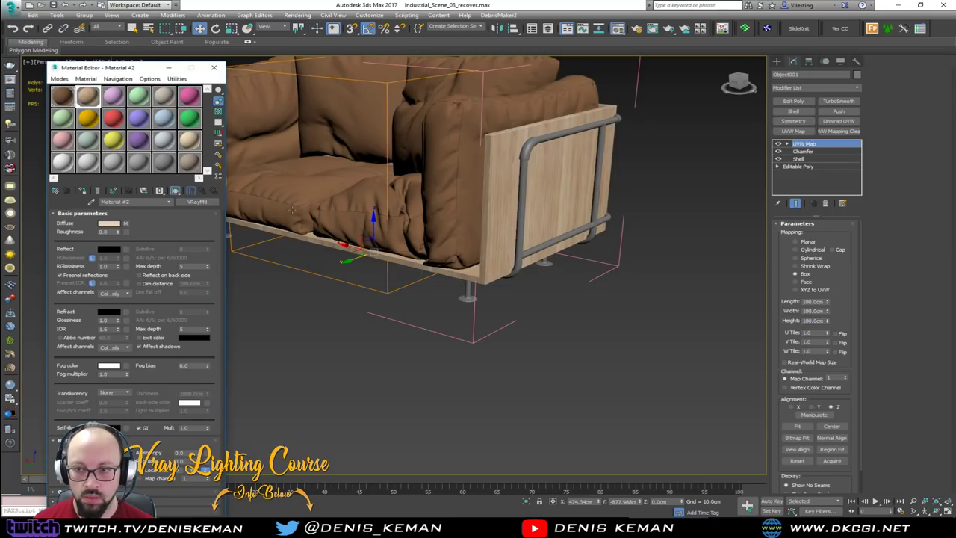
Step: Exit isolation, then close the Sofa group and the Material Editor
{"action": "left_click", "coordinate": [631, 297]}
{"action": "middle_click_drag", "start_coordinate": [521, 225], "coordinate": [302, 229]}
{"action": "scroll", "coordinate": [535, 280], "scroll_direction": "up", "scroll_amount": 3}
{"action": "key", "text": "F4"}
{"action": "key", "text": "z"}
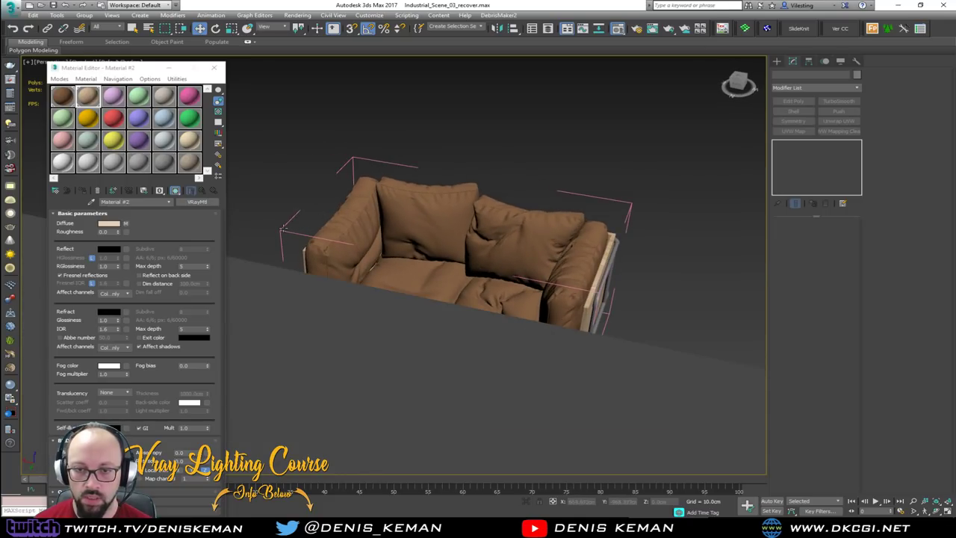
{"action": "left_click", "coordinate": [283, 228]}
{"action": "left_click", "coordinate": [85, 15]}
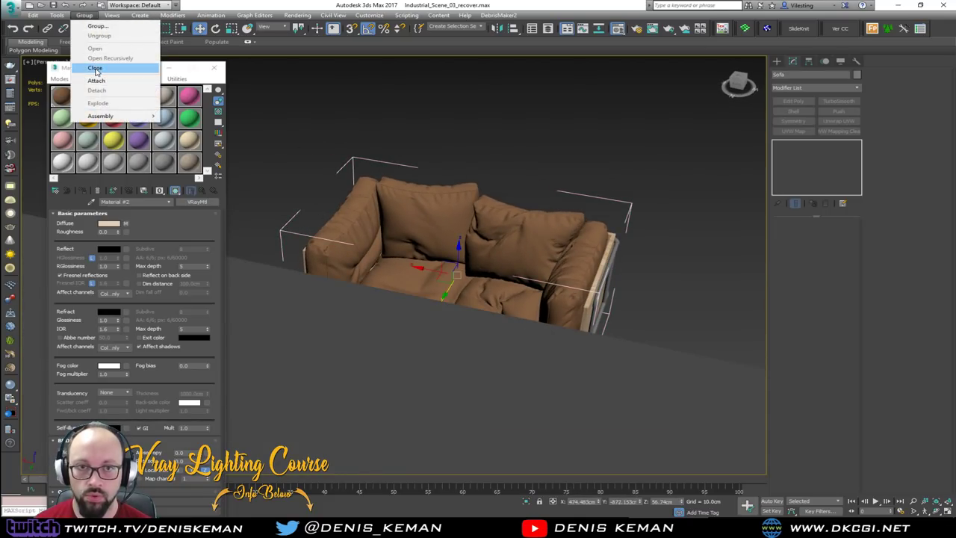
{"action": "left_click", "coordinate": [95, 68]}
{"action": "left_click", "coordinate": [213, 68]}
Step: Move the Sofa group about 509 cm along the Y axis onto the open floor of the loft
{"action": "scroll", "coordinate": [497, 269], "scroll_direction": "up", "scroll_amount": 5}
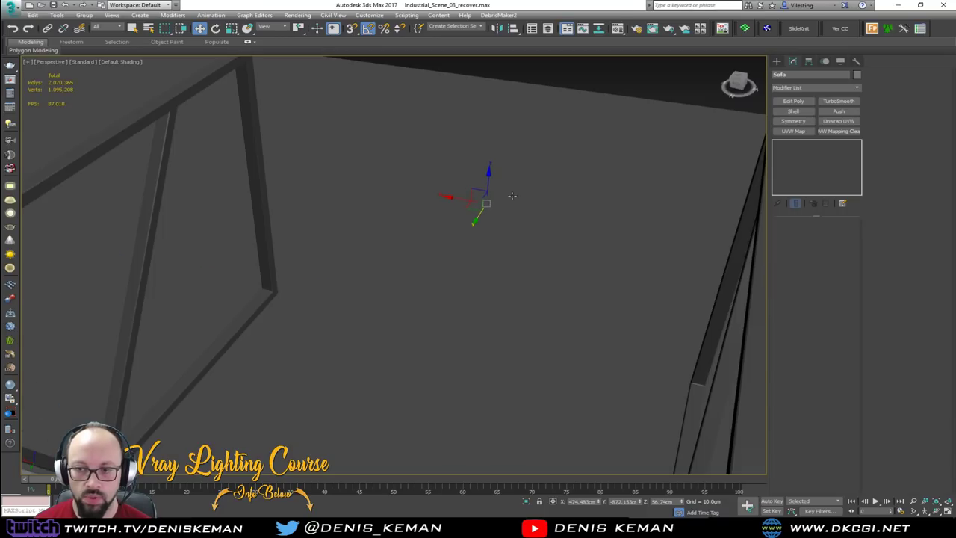
{"action": "scroll", "coordinate": [512, 197], "scroll_direction": "down", "scroll_amount": 3}
{"action": "left_click_drag", "start_coordinate": [487, 217], "coordinate": [357, 423]}
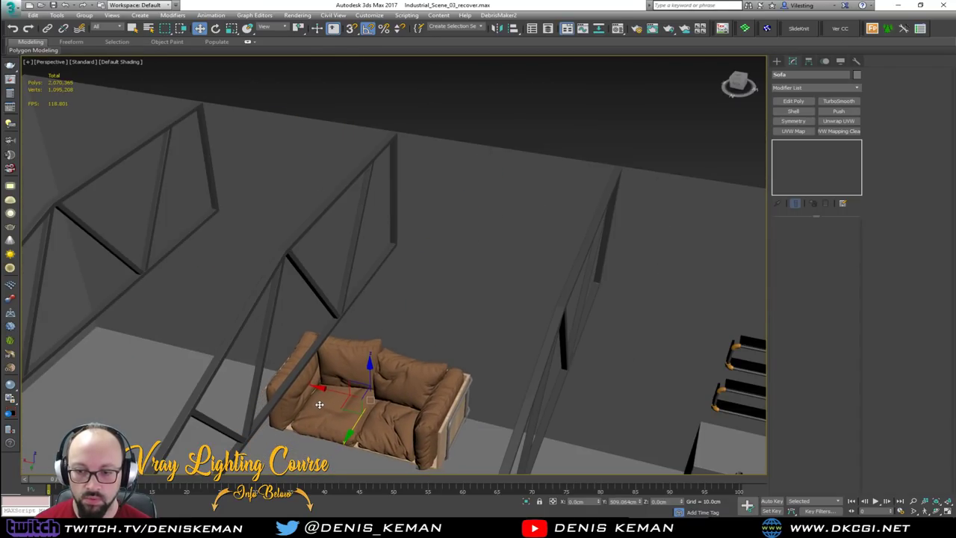
{"action": "key", "text": "z"}
{"action": "middle_click_drag", "start_coordinate": [337, 385], "coordinate": [503, 314], "text": "alt"}
{"action": "left_click_drag", "start_coordinate": [503, 314], "coordinate": [499, 316]}
Step: Reposition the Sofa group by the middle roof truss, at about X 480.4 cm and Y -333.3 cm
{"action": "middle_click_drag", "start_coordinate": [271, 291], "coordinate": [493, 196]}
{"action": "scroll", "coordinate": [478, 257], "scroll_direction": "down", "scroll_amount": 2}
{"action": "middle_click_drag", "start_coordinate": [493, 196], "coordinate": [342, 273]}
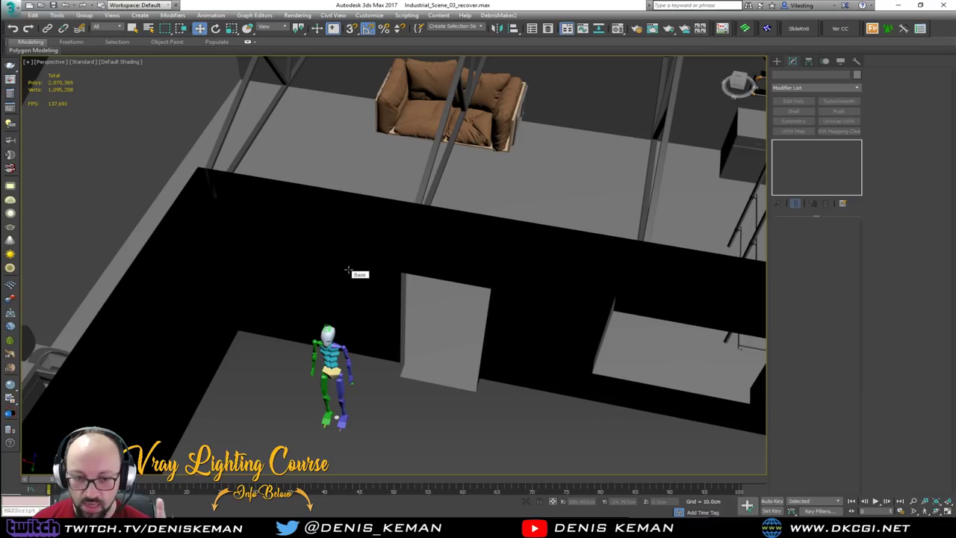
{"action": "middle_click_drag", "start_coordinate": [411, 196], "coordinate": [305, 288]}
{"action": "mouse_move", "coordinate": [387, 228]}
{"action": "middle_mouse_down", "text": "alt"}
{"action": "mouse_move", "coordinate": [429, 229]}
{"action": "mouse_move", "coordinate": [388, 222]}
{"action": "middle_mouse_up", "text": "alt"}
{"action": "middle_click_drag", "start_coordinate": [557, 246], "coordinate": [384, 251]}
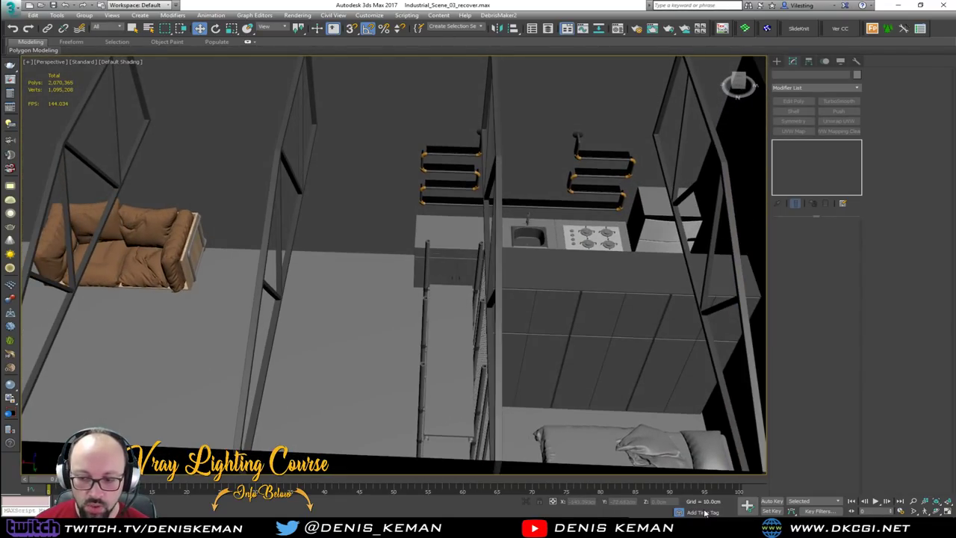
{"action": "middle_click_drag", "start_coordinate": [211, 275], "coordinate": [433, 273]}
{"action": "left_click", "coordinate": [328, 255]}
{"action": "left_click_drag", "start_coordinate": [325, 245], "coordinate": [385, 280]}
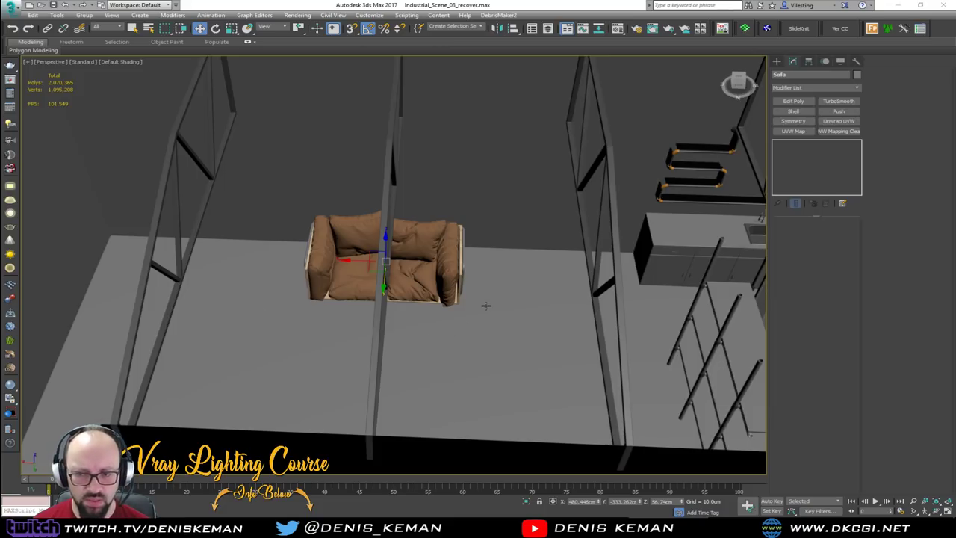
Step: Inspect the sofa's wooden frame, side pipes, legs and leather cushions up close
{"action": "middle_click_drag", "start_coordinate": [440, 313], "coordinate": [415, 333], "text": "alt"}
{"action": "scroll", "coordinate": [463, 293], "scroll_direction": "up", "scroll_amount": 5}
{"action": "scroll", "coordinate": [433, 346], "scroll_direction": "up", "scroll_amount": 4}
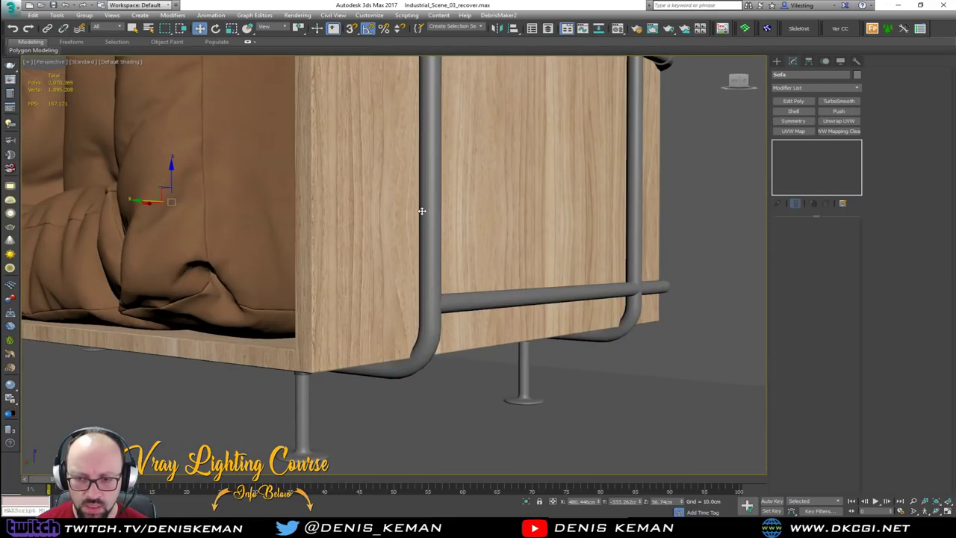
{"action": "middle_click_drag", "start_coordinate": [423, 211], "coordinate": [454, 277]}
{"action": "scroll", "coordinate": [430, 322], "scroll_direction": "down", "scroll_amount": 4}
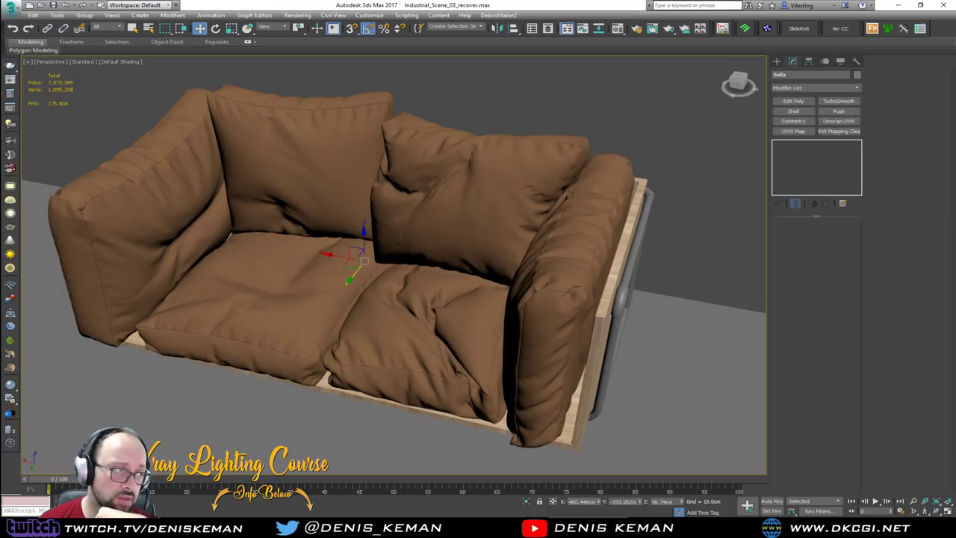
{"action": "middle_click_drag", "start_coordinate": [415, 359], "coordinate": [254, 311]}
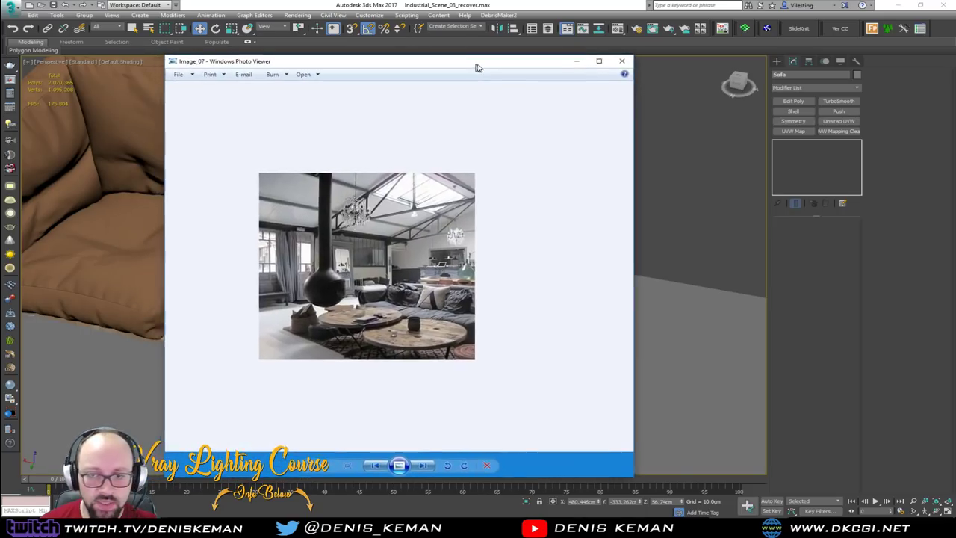
Step: Move the Image_07 reference photo aside, switch to Discord and find the newest posts in the streaming_related channel
{"action": "left_click_drag", "start_coordinate": [476, 66], "coordinate": [527, 67]}
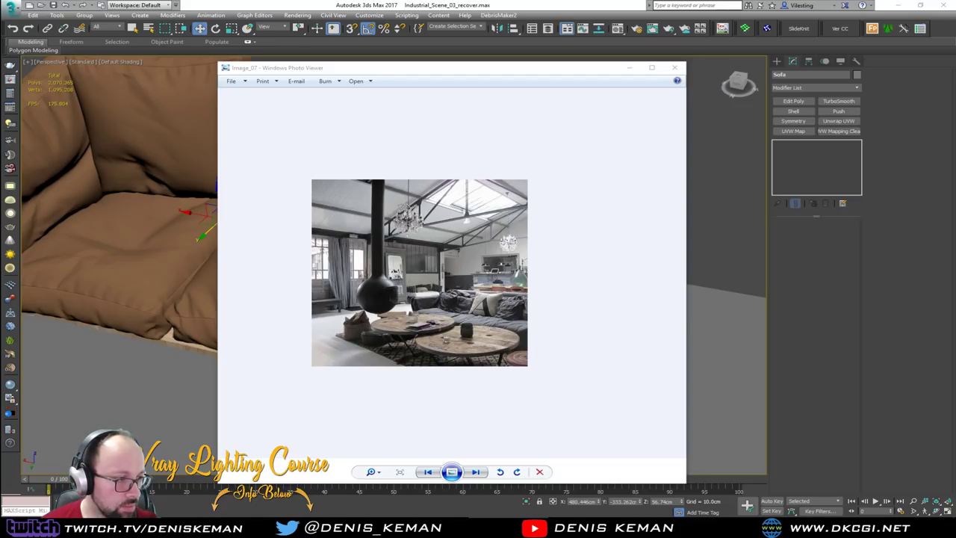
{"action": "left_click_drag", "start_coordinate": [2, 141], "coordinate": [413, 103]}
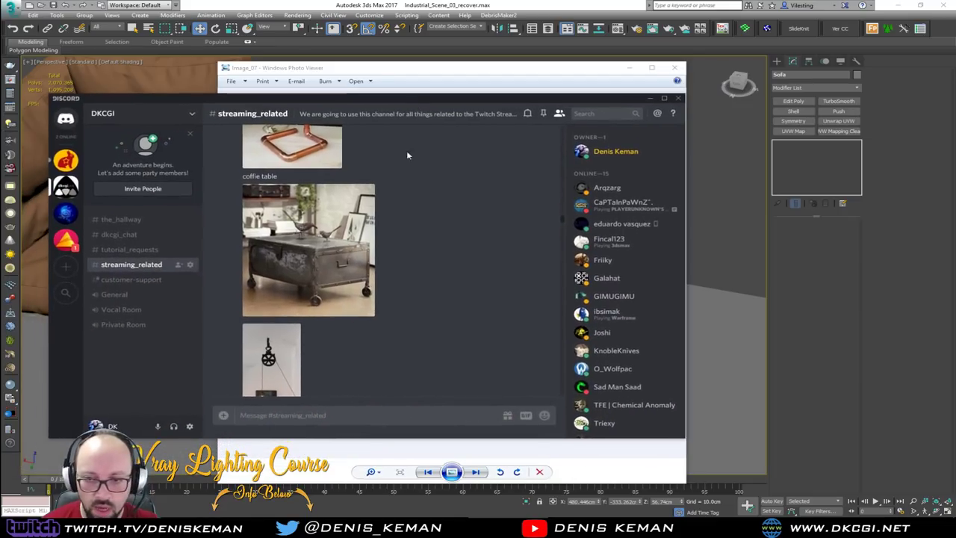
{"action": "scroll", "coordinate": [429, 240], "scroll_direction": "up", "scroll_amount": 3}
{"action": "scroll", "coordinate": [430, 244], "scroll_direction": "up", "scroll_amount": 10}
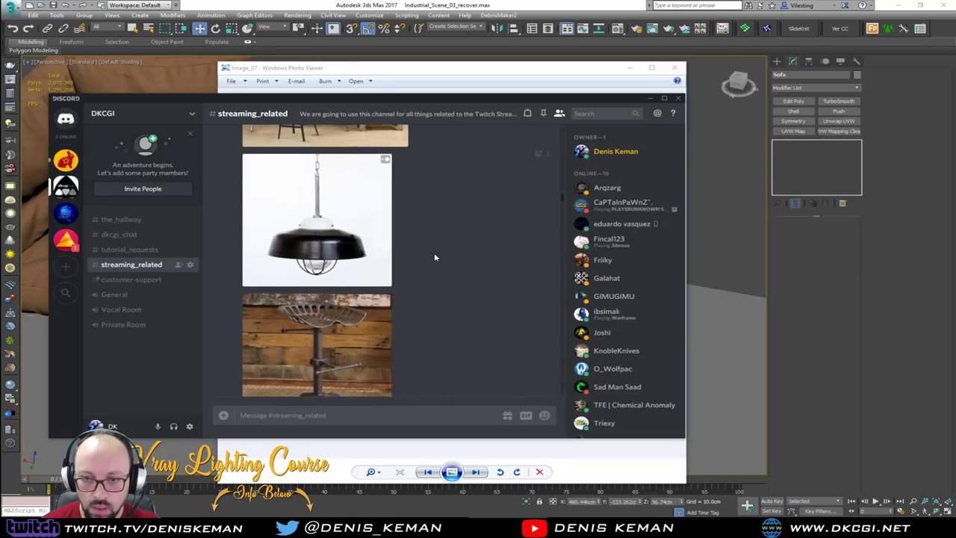
{"action": "scroll", "coordinate": [435, 257], "scroll_direction": "up", "scroll_amount": 5}
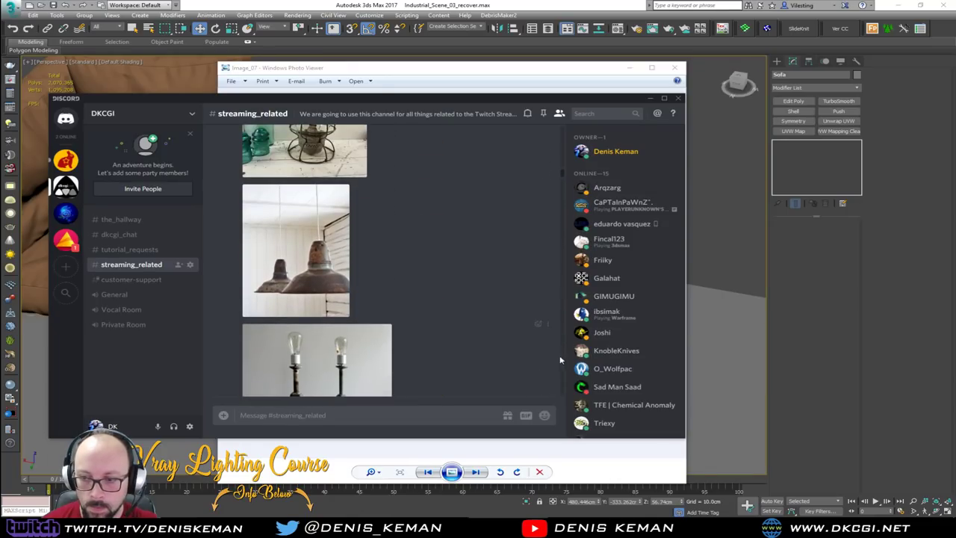
{"action": "left_click_drag", "start_coordinate": [564, 178], "coordinate": [567, 159]}
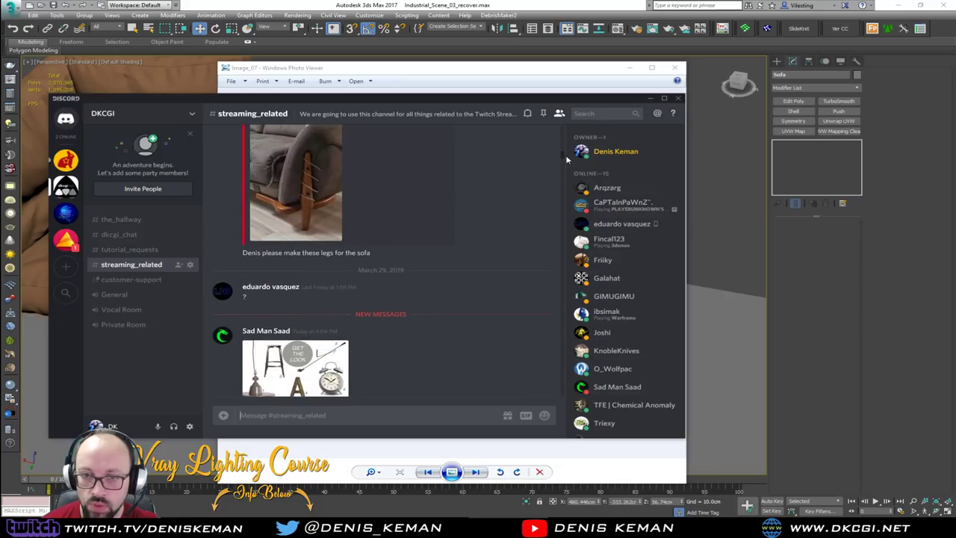
Step: Examine the newly posted industrial reference images of lanterns, pendant lamps, jack-stand lamps and the desk setup
{"action": "scroll", "coordinate": [566, 158], "scroll_direction": "down", "scroll_amount": 2}
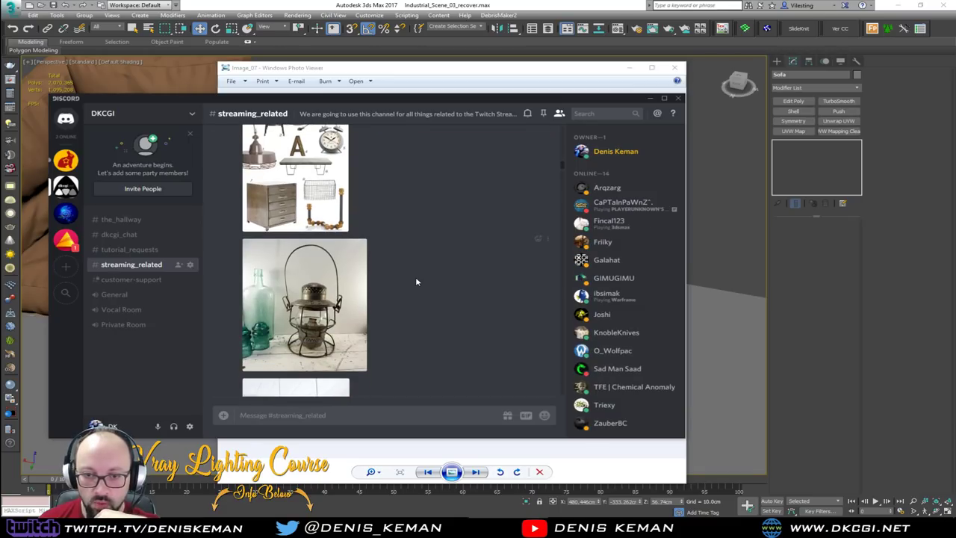
{"action": "scroll", "coordinate": [416, 281], "scroll_direction": "up", "scroll_amount": 3}
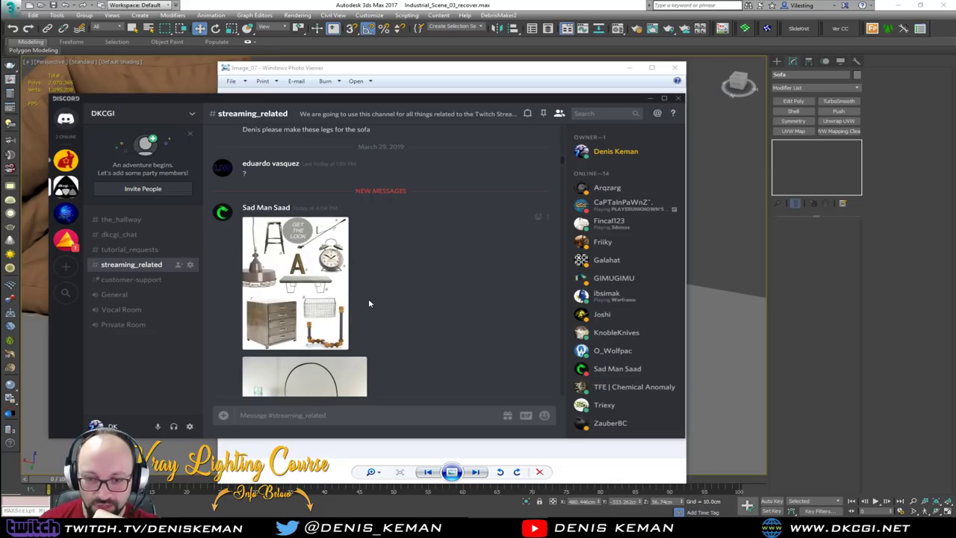
{"action": "scroll", "coordinate": [368, 303], "scroll_direction": "down", "scroll_amount": 3}
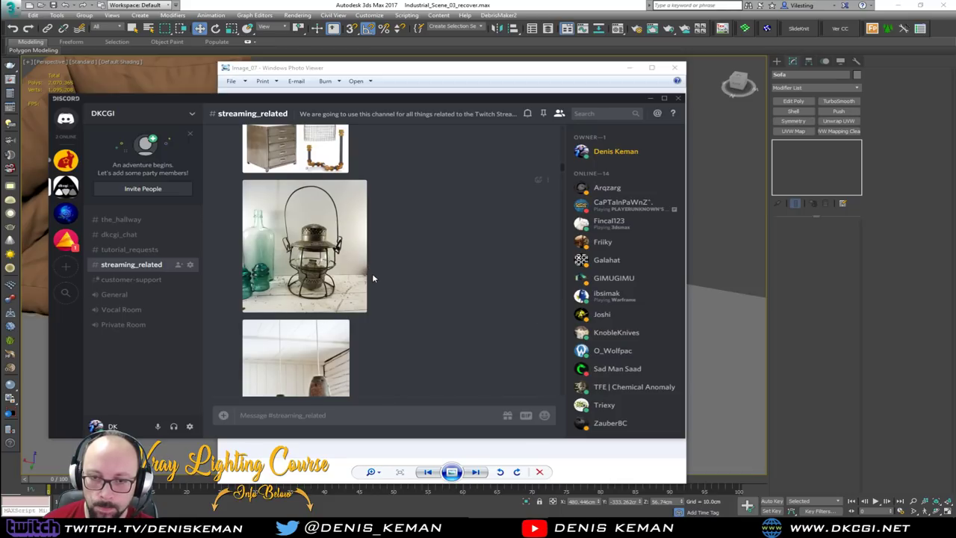
{"action": "scroll", "coordinate": [374, 278], "scroll_direction": "down", "scroll_amount": 4}
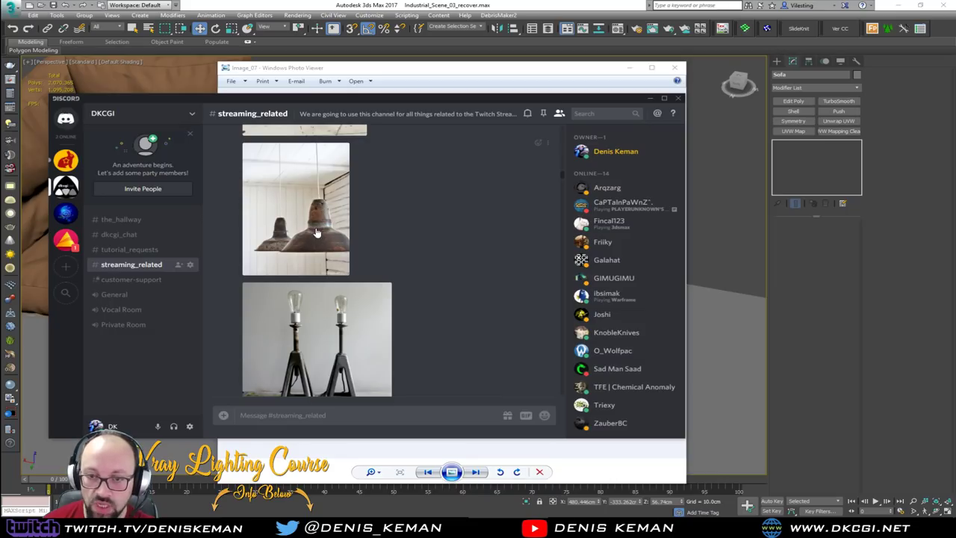
{"action": "scroll", "coordinate": [336, 258], "scroll_direction": "down", "scroll_amount": 2}
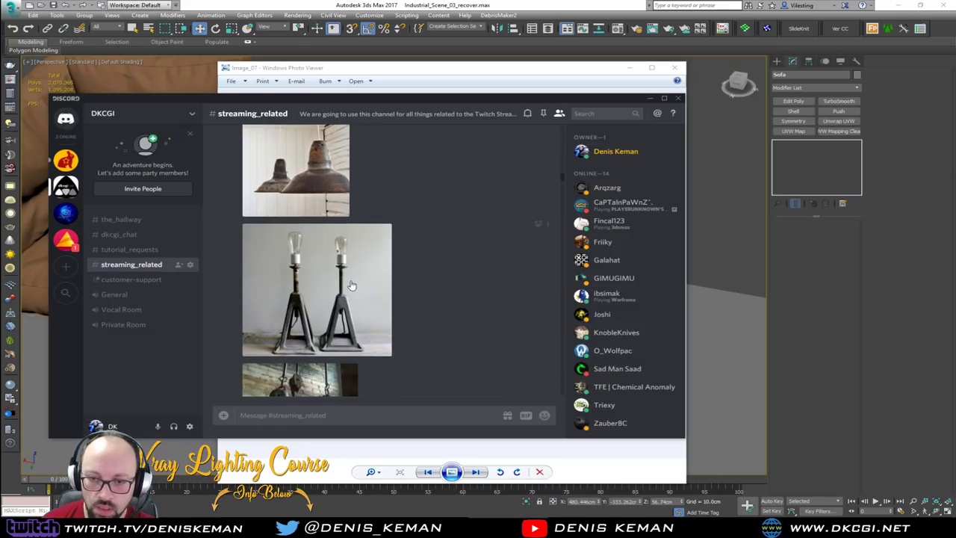
{"action": "scroll", "coordinate": [340, 296], "scroll_direction": "down", "scroll_amount": 3}
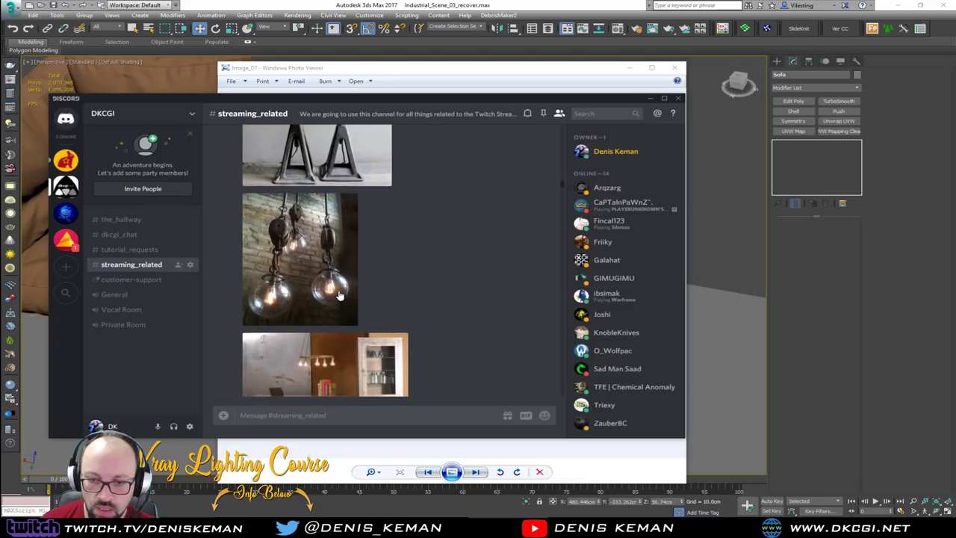
{"action": "scroll", "coordinate": [339, 243], "scroll_direction": "up", "scroll_amount": 2}
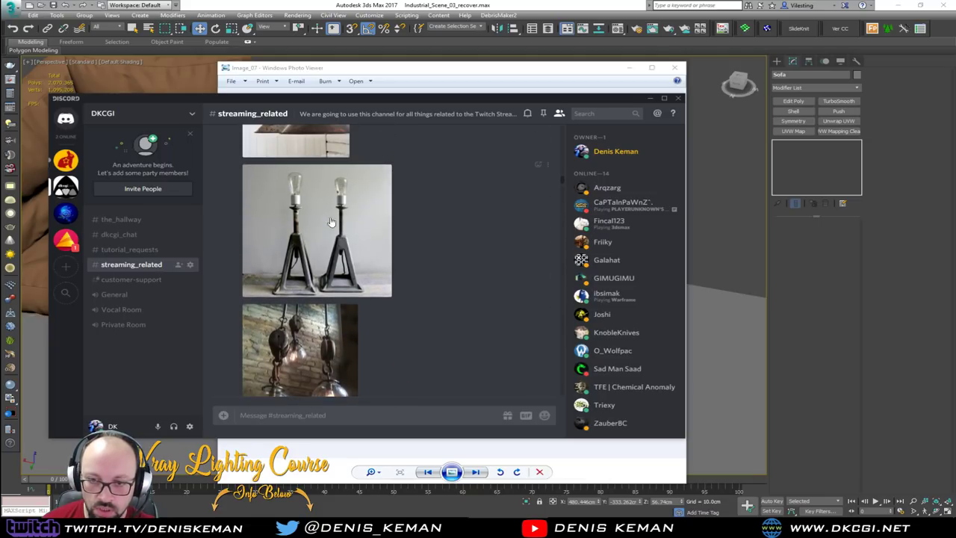
{"action": "scroll", "coordinate": [437, 286], "scroll_direction": "down", "scroll_amount": 4}
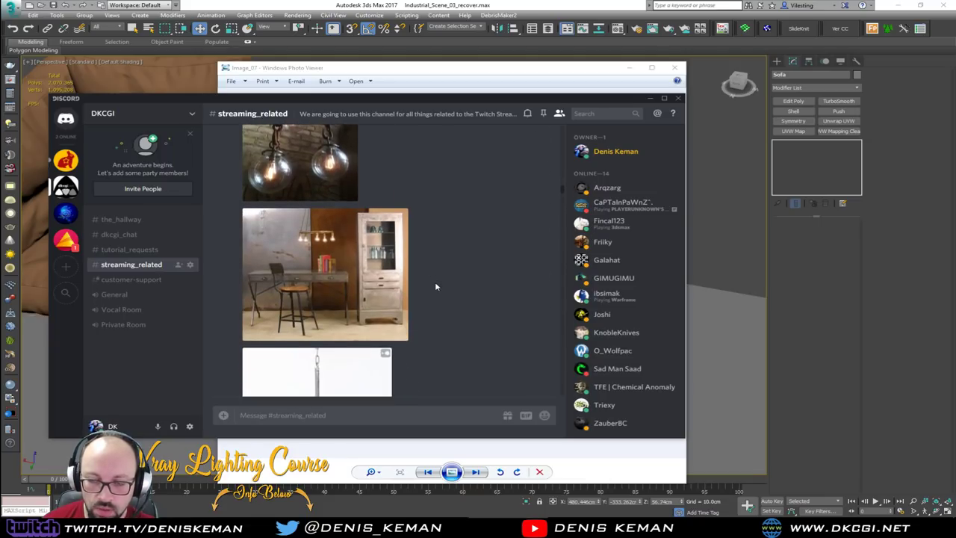
Step: Examine the posted references of the black pendant lamp, tractor-seat stool, copper-pipe bedside lamp and wheeled trunk coffee table
{"action": "scroll", "coordinate": [437, 287], "scroll_direction": "down", "scroll_amount": 5}
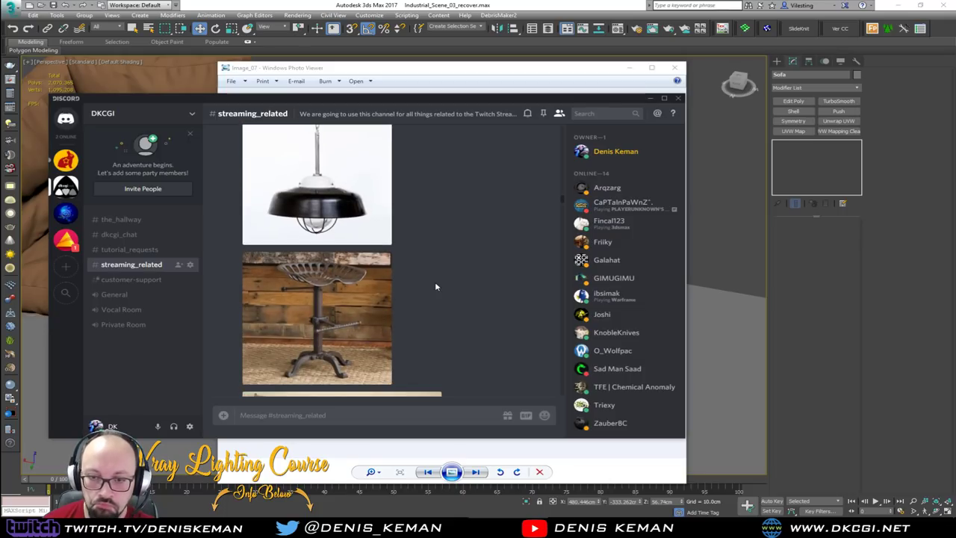
{"action": "scroll", "coordinate": [436, 286], "scroll_direction": "down", "scroll_amount": 6}
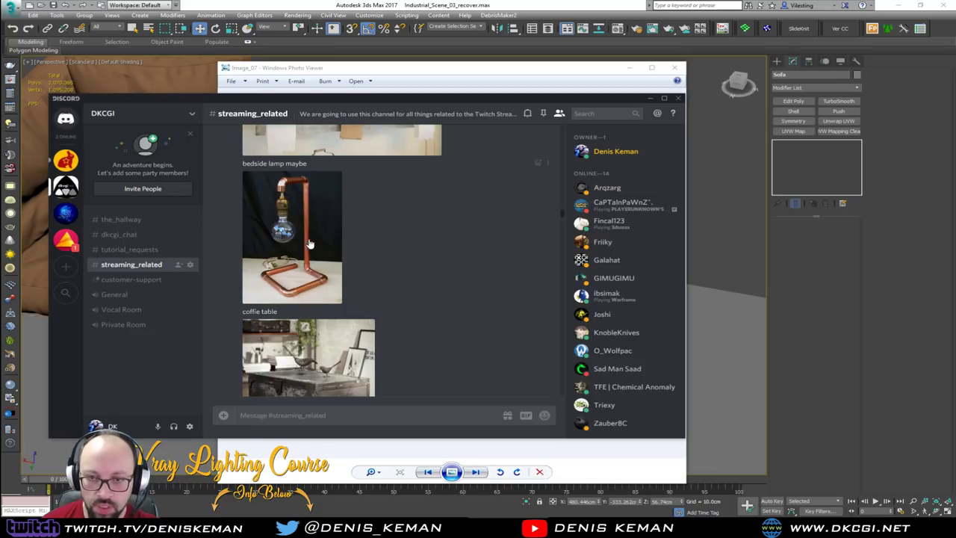
{"action": "scroll", "coordinate": [312, 248], "scroll_direction": "down", "scroll_amount": 2}
{"action": "scroll", "coordinate": [317, 252], "scroll_direction": "down", "scroll_amount": 1}
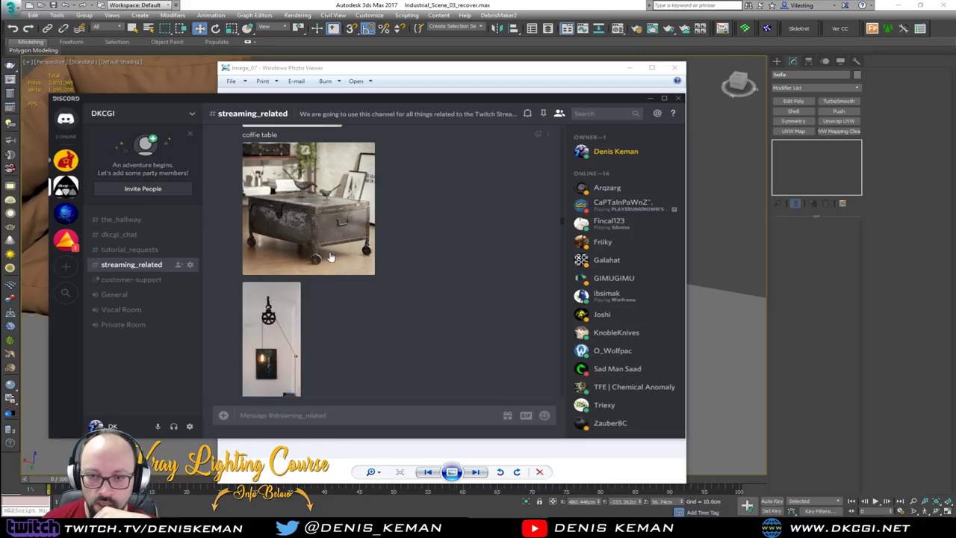
{"action": "scroll", "coordinate": [331, 260], "scroll_direction": "down", "scroll_amount": 2}
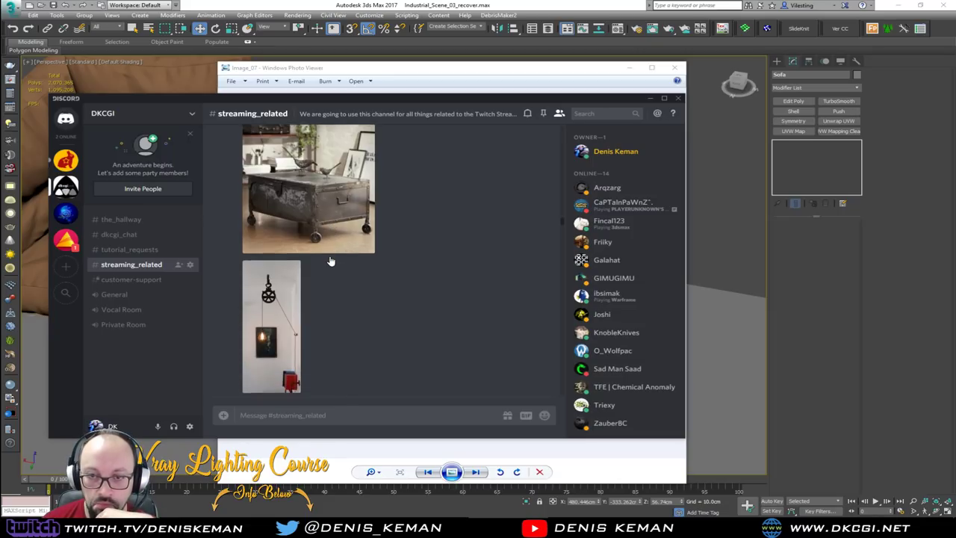
Step: Enlarge the wheeled metal trunk coffee table picture, open its link, and close the preview
{"action": "left_click", "coordinate": [315, 171]}
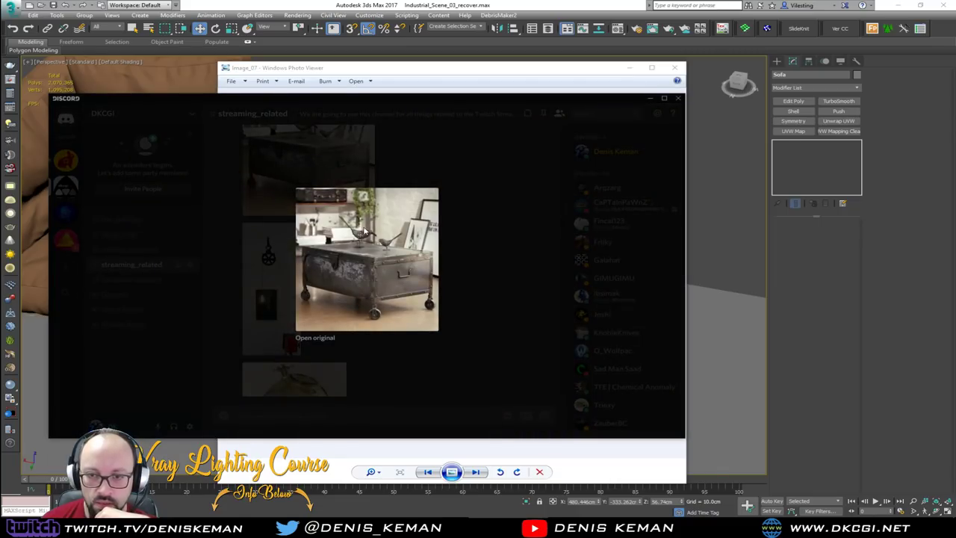
{"action": "right_click", "coordinate": [380, 257]}
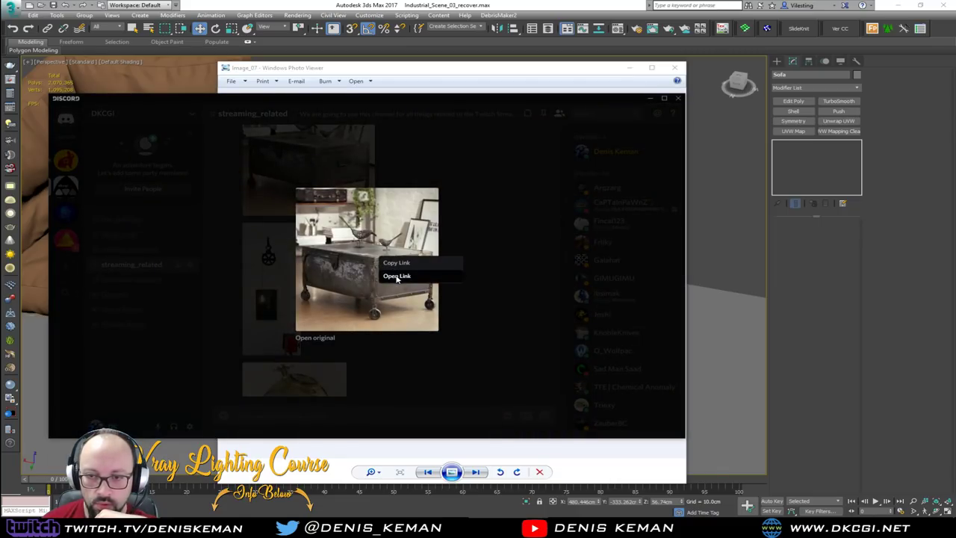
{"action": "left_click", "coordinate": [397, 276]}
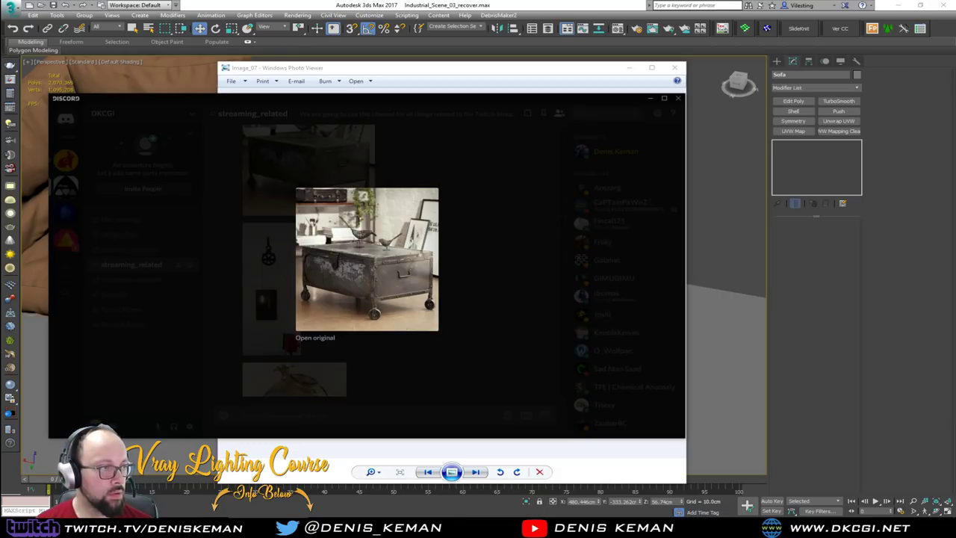
{"action": "left_click", "coordinate": [478, 264]}
Step: Examine the references of the brass diving helmet, pipe-frame bench, EAT sign, steampunk pipe lamps and rope chandelier
{"action": "scroll", "coordinate": [419, 302], "scroll_direction": "down", "scroll_amount": 3}
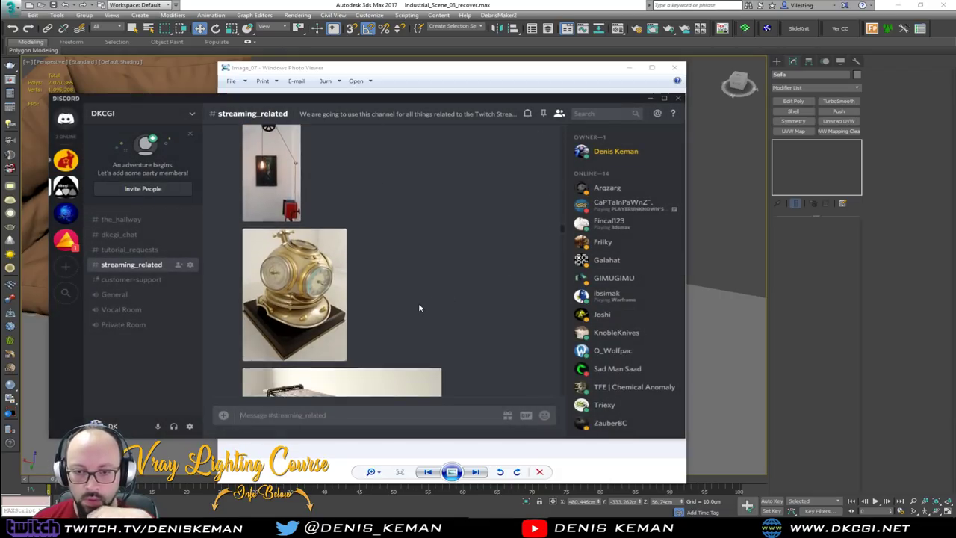
{"action": "scroll", "coordinate": [419, 307], "scroll_direction": "down", "scroll_amount": 1}
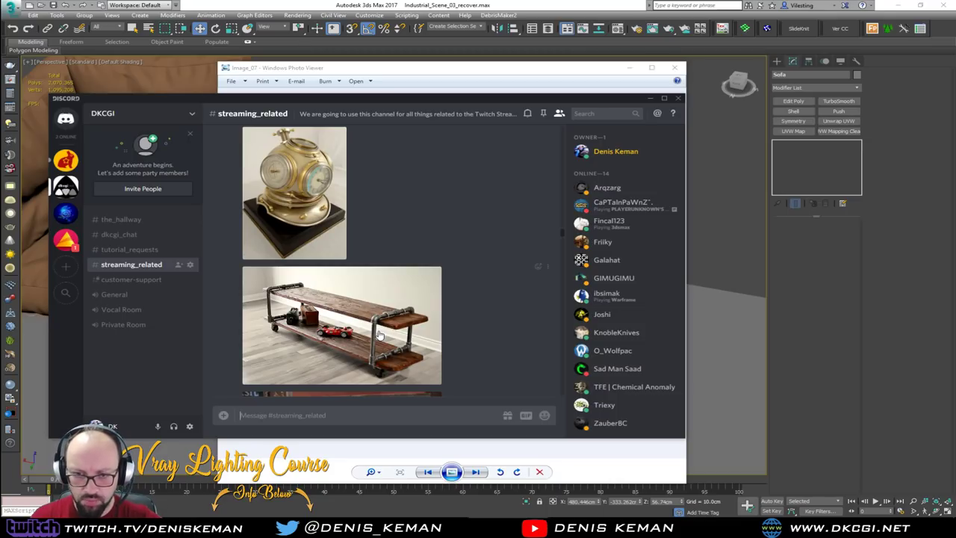
{"action": "scroll", "coordinate": [379, 332], "scroll_direction": "down", "scroll_amount": 4}
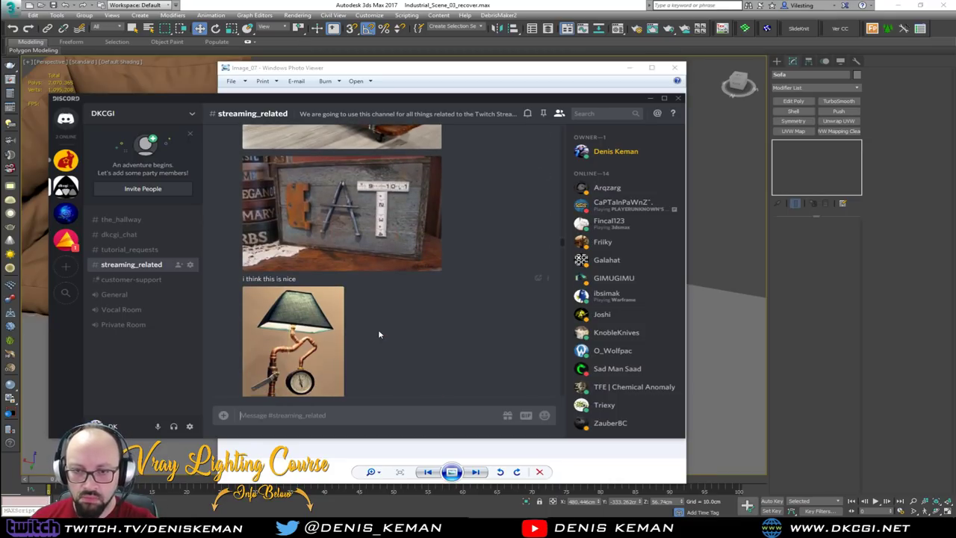
{"action": "scroll", "coordinate": [414, 245], "scroll_direction": "down", "scroll_amount": 8}
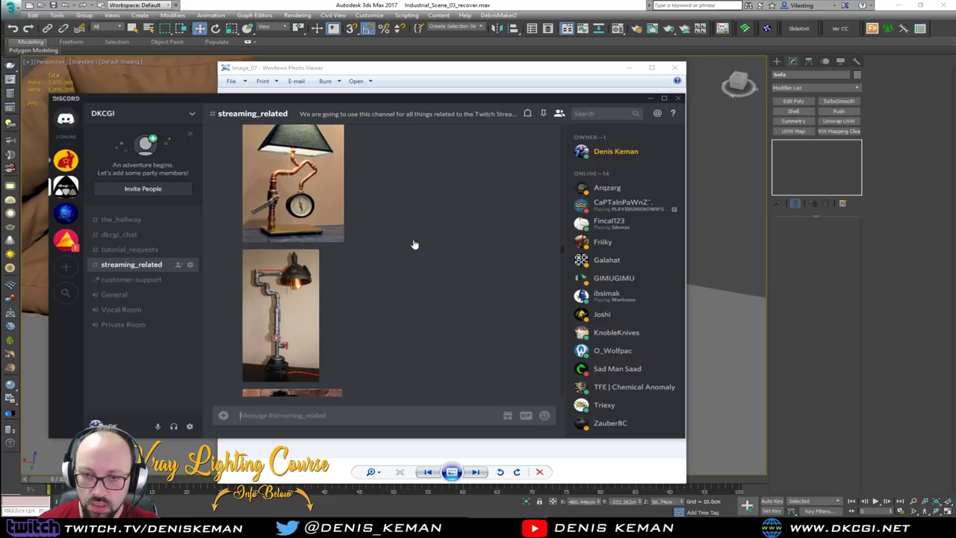
{"action": "scroll", "coordinate": [414, 244], "scroll_direction": "down", "scroll_amount": 8}
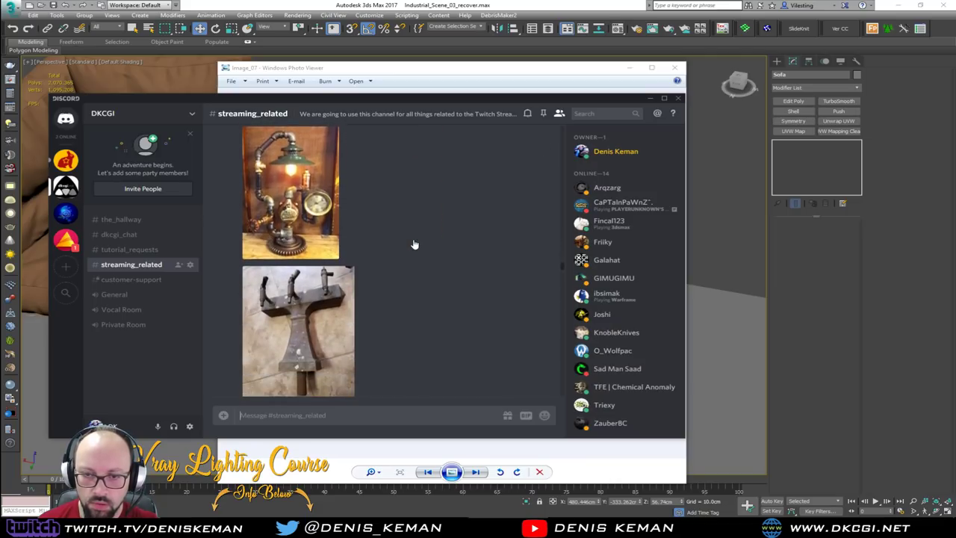
{"action": "scroll", "coordinate": [415, 244], "scroll_direction": "down", "scroll_amount": 8}
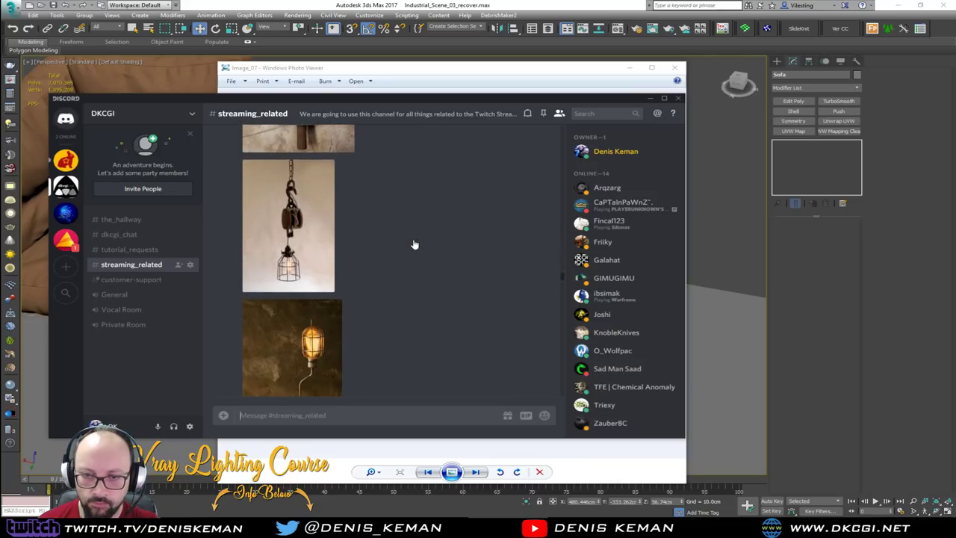
{"action": "scroll", "coordinate": [415, 244], "scroll_direction": "down", "scroll_amount": 2}
{"action": "scroll", "coordinate": [415, 244], "scroll_direction": "up", "scroll_amount": 3}
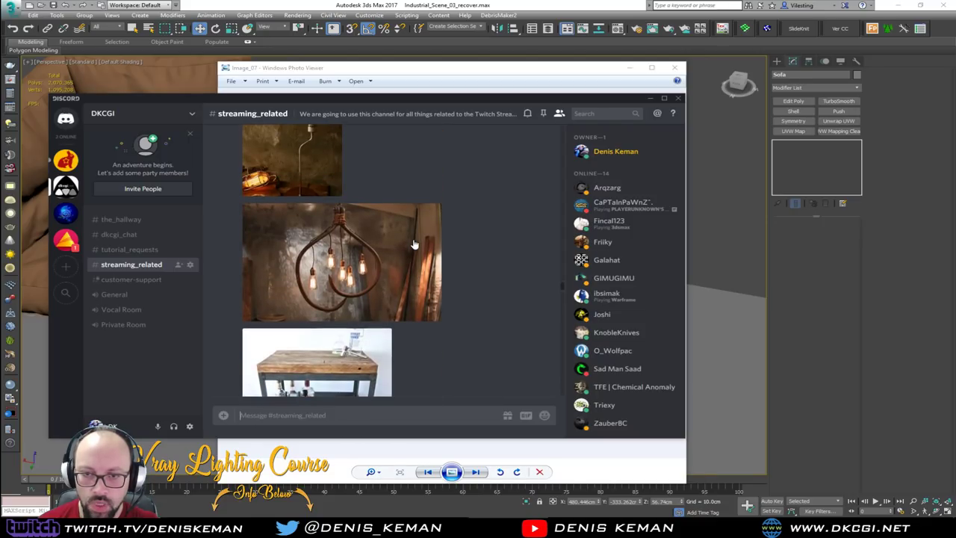
{"action": "scroll", "coordinate": [415, 244], "scroll_direction": "down", "scroll_amount": 1}
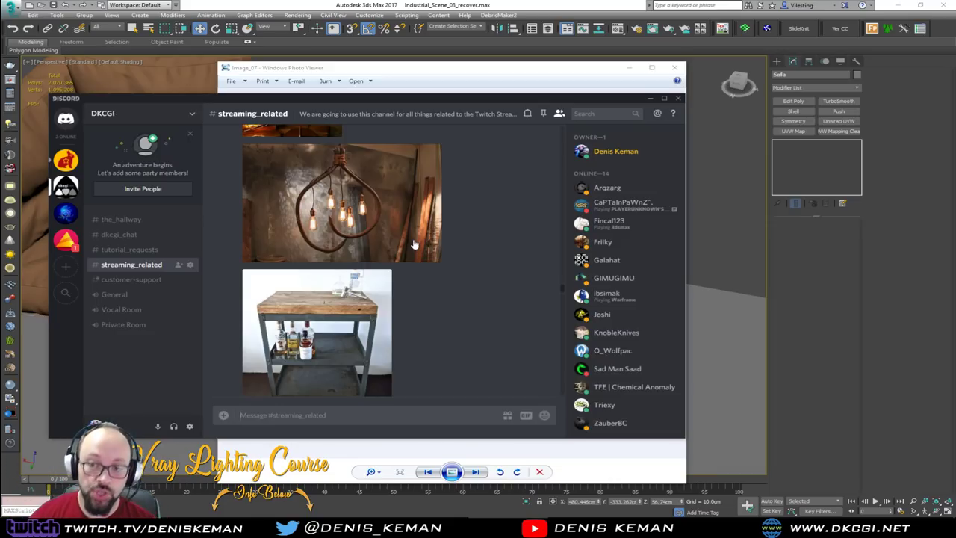
Step: Examine the references of the bar cart, wood-topped table, gear-seat stools, metal coffee table, copper lamp and green storage bins
{"action": "scroll", "coordinate": [414, 244], "scroll_direction": "down", "scroll_amount": 3}
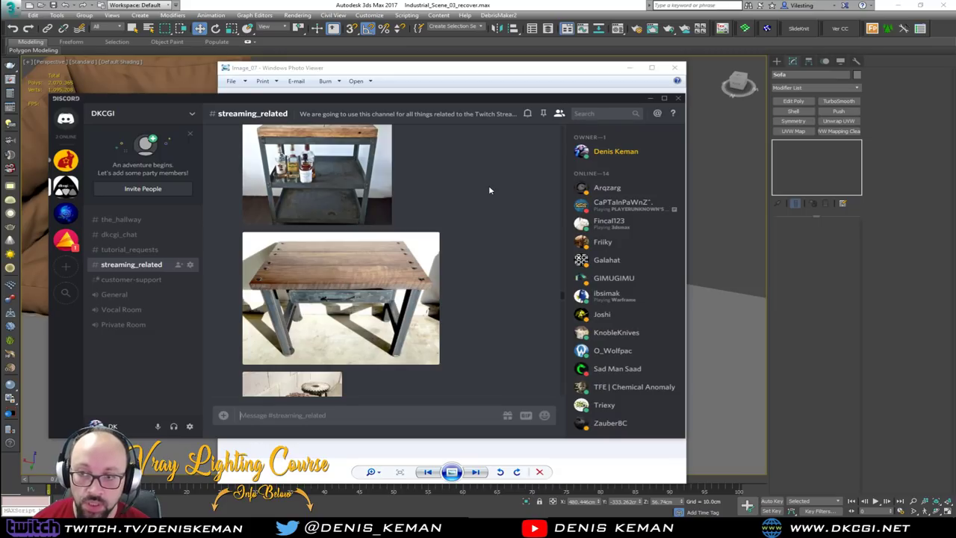
{"action": "scroll", "coordinate": [490, 190], "scroll_direction": "down", "scroll_amount": 3}
{"action": "scroll", "coordinate": [490, 191], "scroll_direction": "down", "scroll_amount": 2}
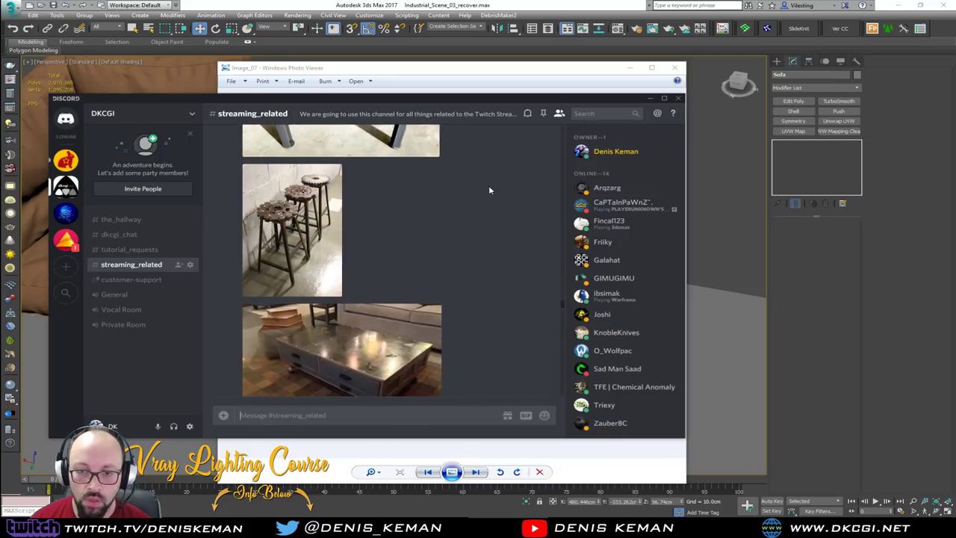
{"action": "scroll", "coordinate": [489, 190], "scroll_direction": "down", "scroll_amount": 2}
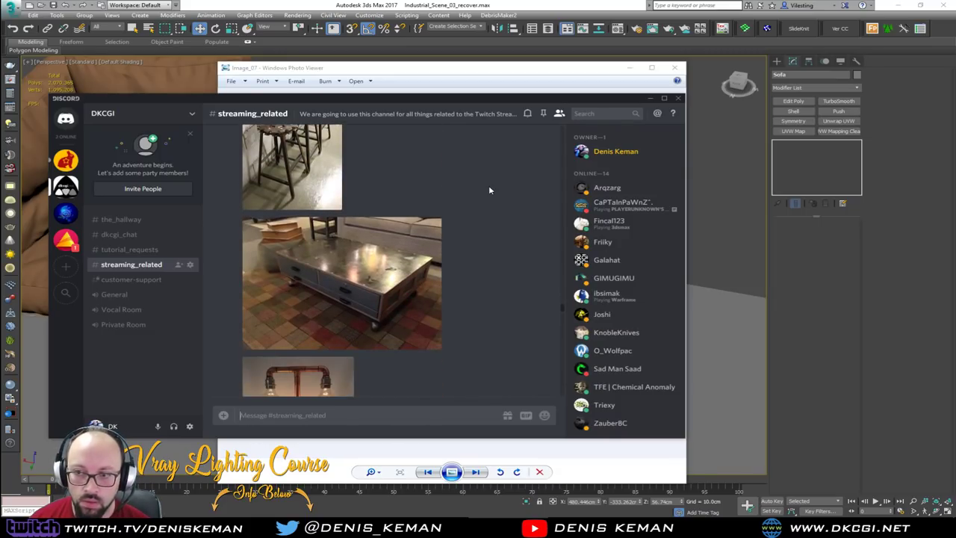
{"action": "scroll", "coordinate": [490, 207], "scroll_direction": "down", "scroll_amount": 4}
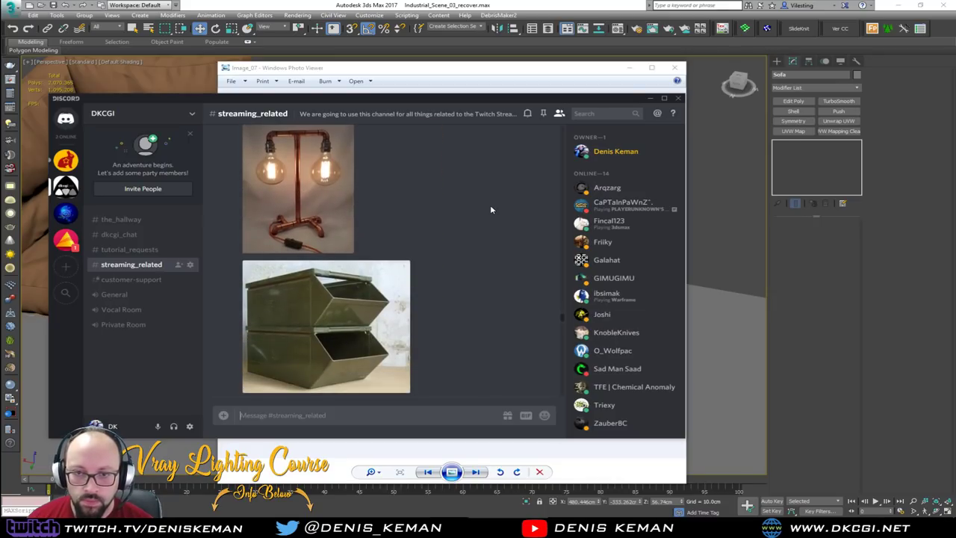
{"action": "scroll", "coordinate": [490, 208], "scroll_direction": "down", "scroll_amount": 3}
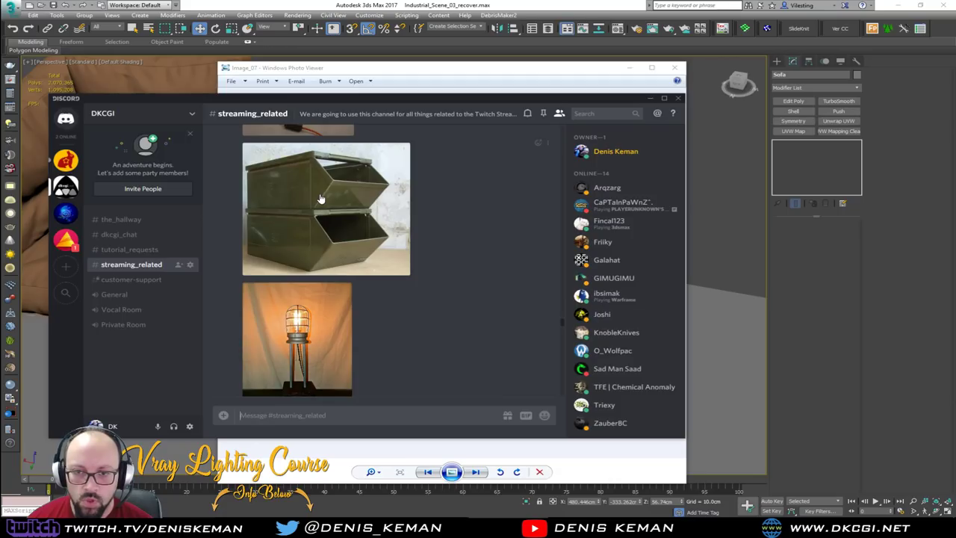
Step: Examine the references of the wheeled TV stand, pulley floor lamp, gear wall art, wire baskets, propeller lamp and coat hanger
{"action": "scroll", "coordinate": [350, 232], "scroll_direction": "down", "scroll_amount": 8}
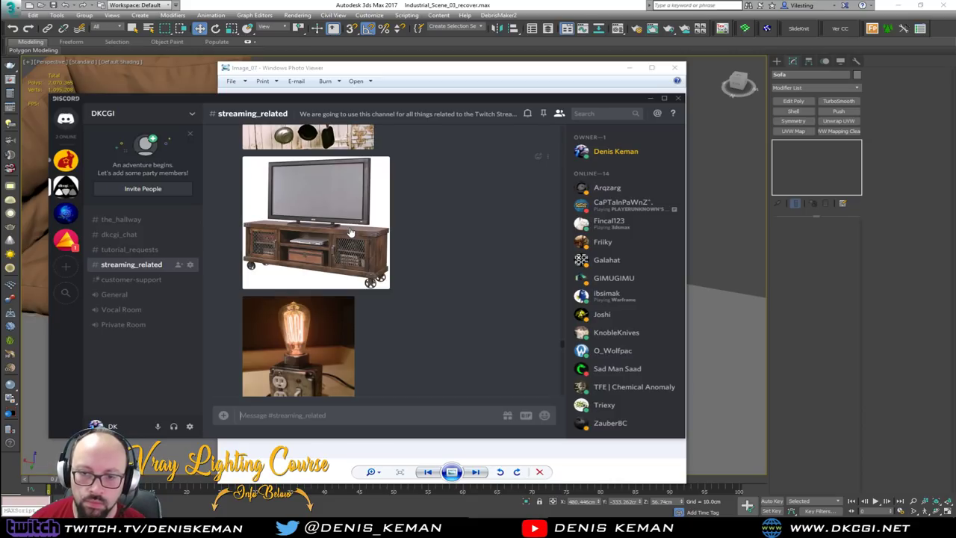
{"action": "scroll", "coordinate": [362, 240], "scroll_direction": "down", "scroll_amount": 5}
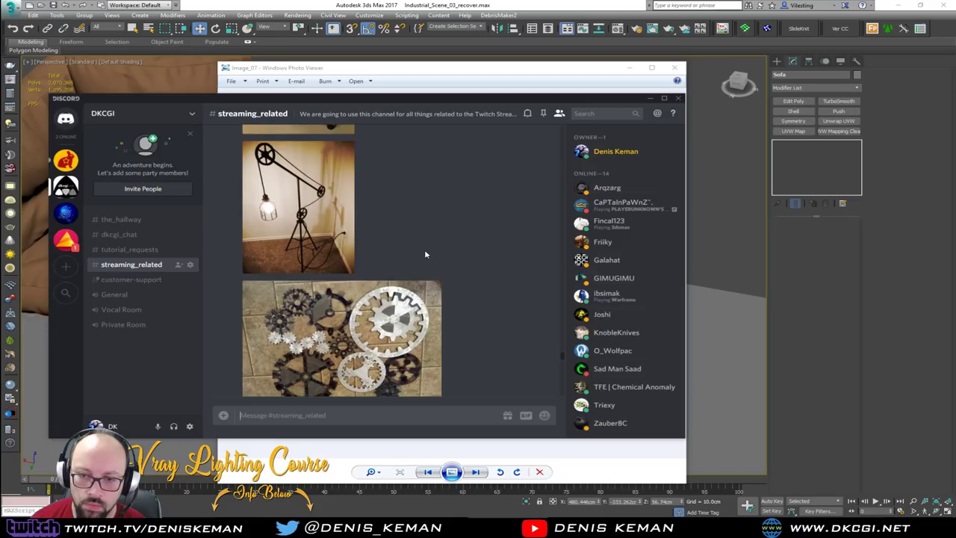
{"action": "scroll", "coordinate": [425, 255], "scroll_direction": "down", "scroll_amount": 2}
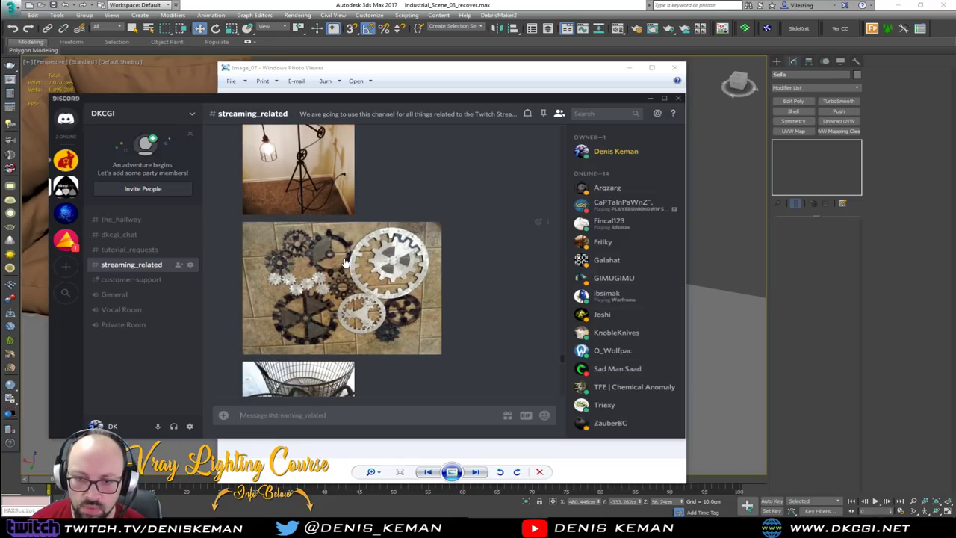
{"action": "scroll", "coordinate": [377, 299], "scroll_direction": "down", "scroll_amount": 2}
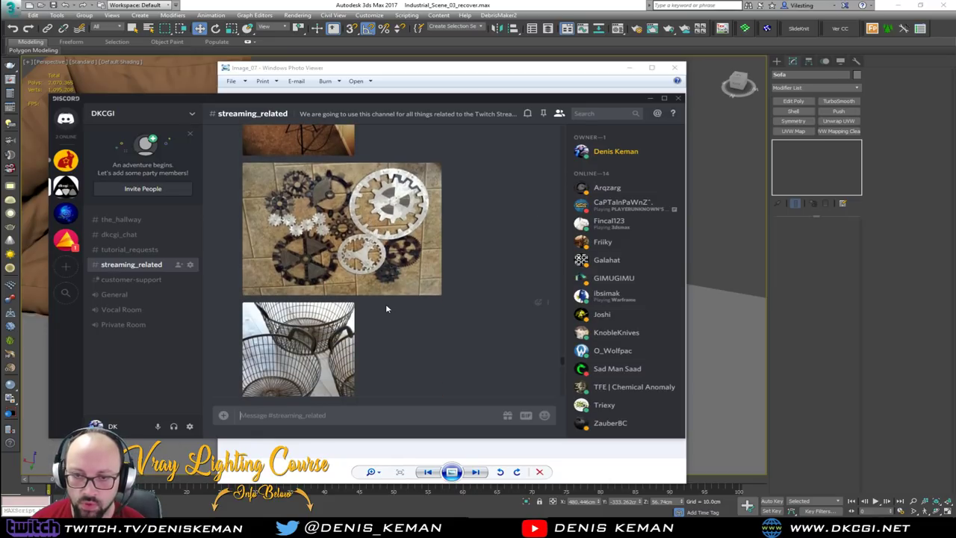
{"action": "scroll", "coordinate": [368, 232], "scroll_direction": "down", "scroll_amount": 6}
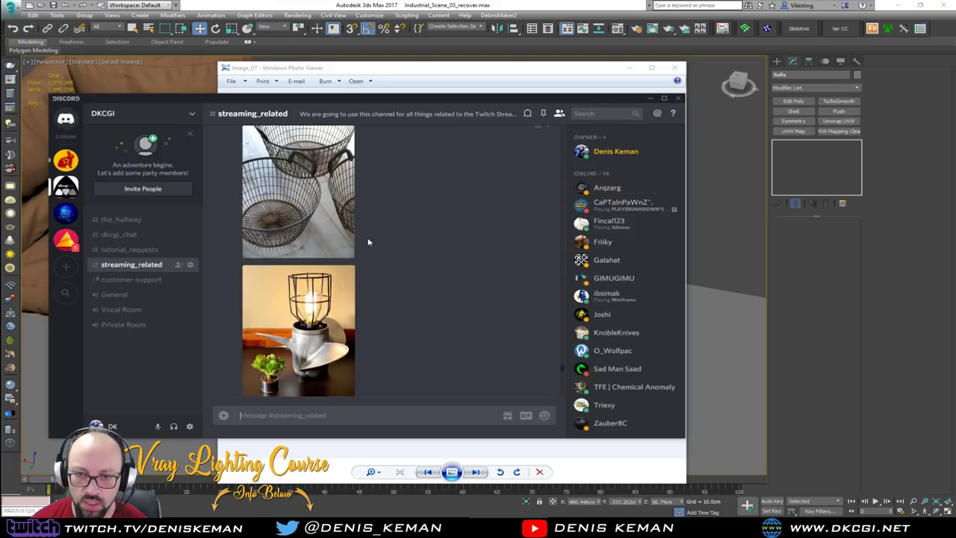
{"action": "scroll", "coordinate": [366, 244], "scroll_direction": "down", "scroll_amount": 4}
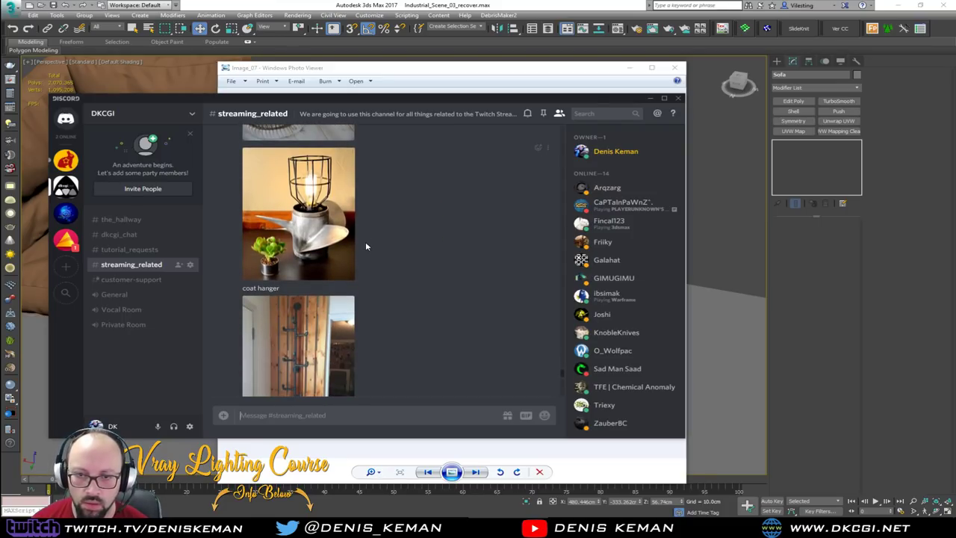
{"action": "scroll", "coordinate": [366, 245], "scroll_direction": "down", "scroll_amount": 4}
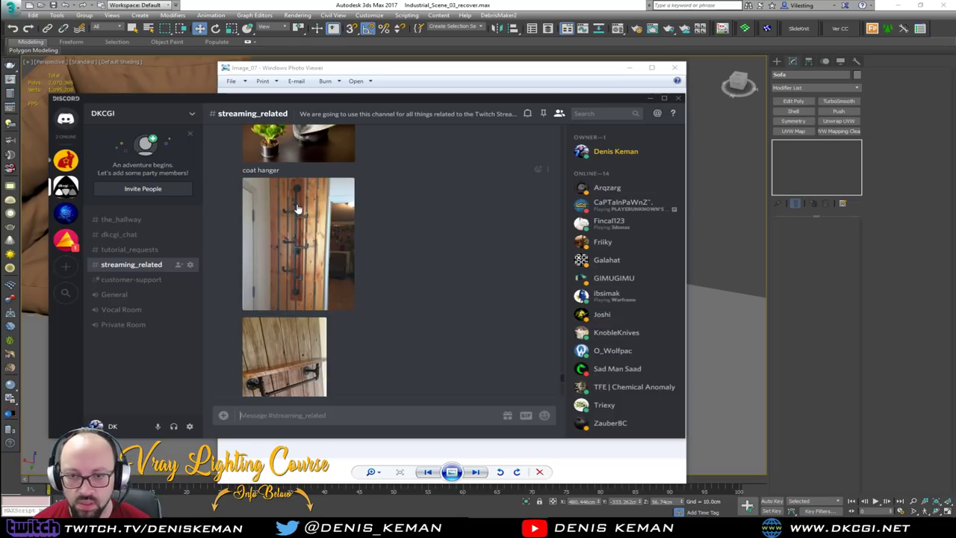
Step: Compare the pipe shelf, pipe bookshelf and gear decoration references, and move the Discord window away from the Image_07 photo
{"action": "scroll", "coordinate": [297, 216], "scroll_direction": "down", "scroll_amount": 6}
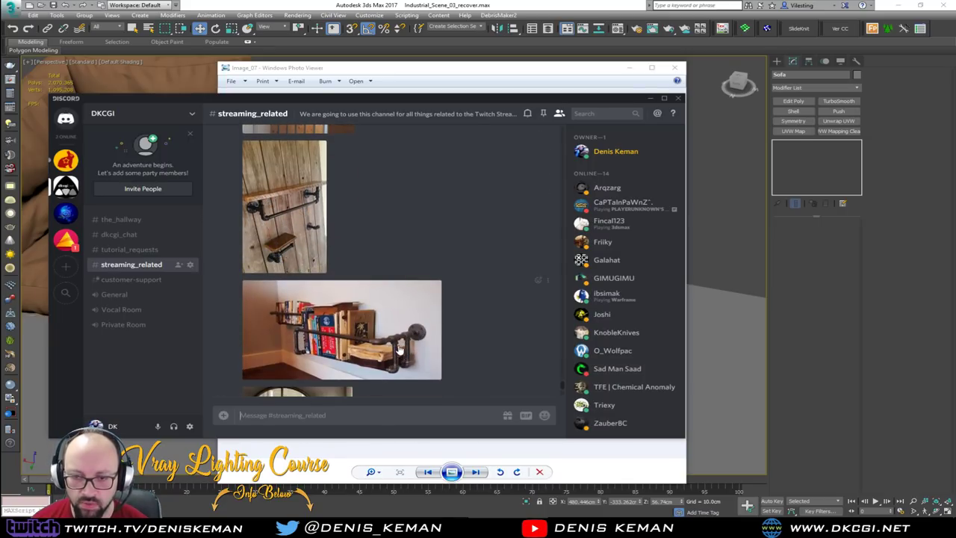
{"action": "scroll", "coordinate": [295, 340], "scroll_direction": "down", "scroll_amount": 4}
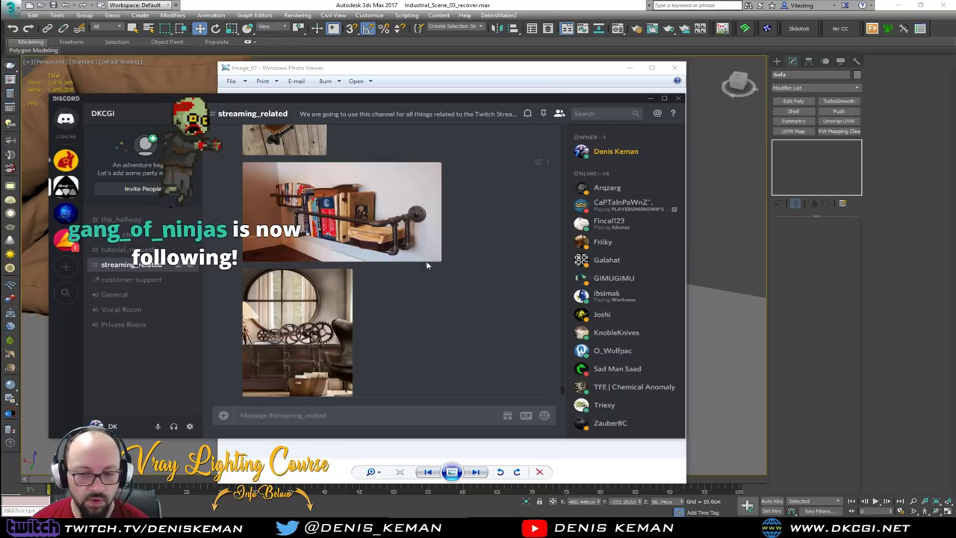
{"action": "scroll", "coordinate": [416, 303], "scroll_direction": "down", "scroll_amount": 1}
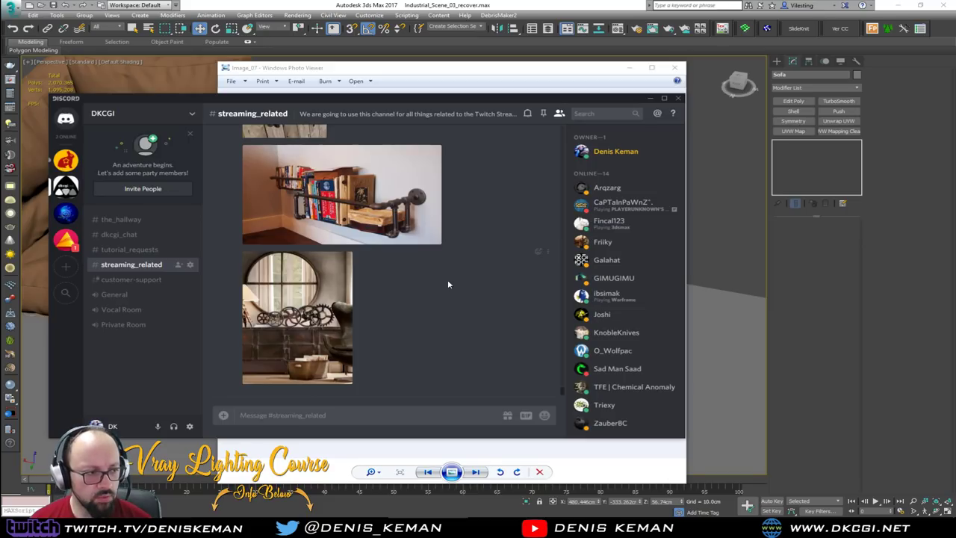
{"action": "scroll", "coordinate": [447, 284], "scroll_direction": "up", "scroll_amount": 3}
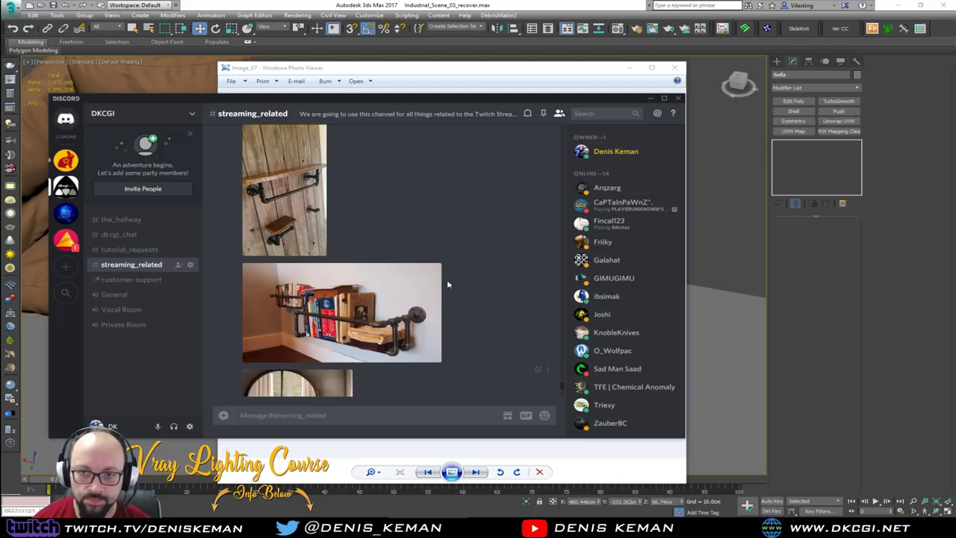
{"action": "scroll", "coordinate": [430, 254], "scroll_direction": "down", "scroll_amount": 3}
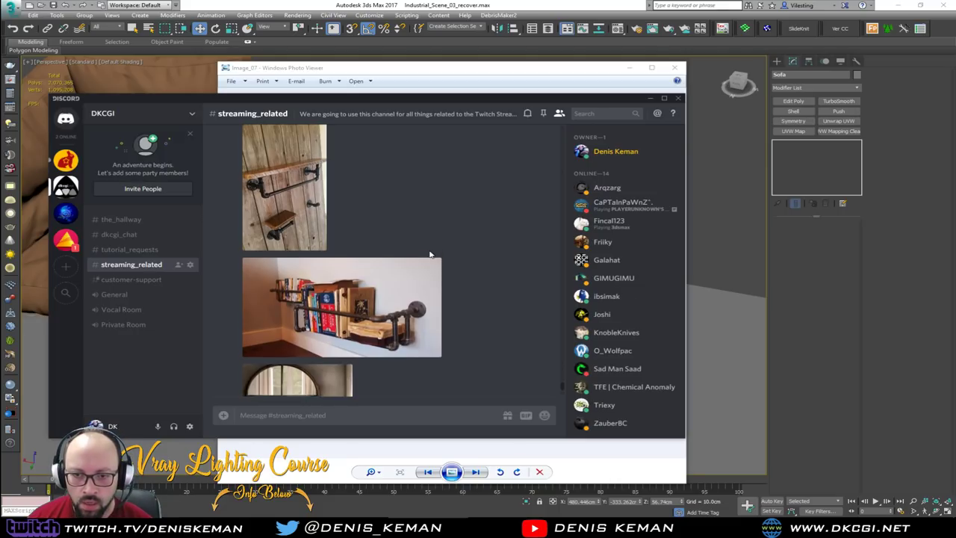
{"action": "scroll", "coordinate": [429, 254], "scroll_direction": "up", "scroll_amount": 2}
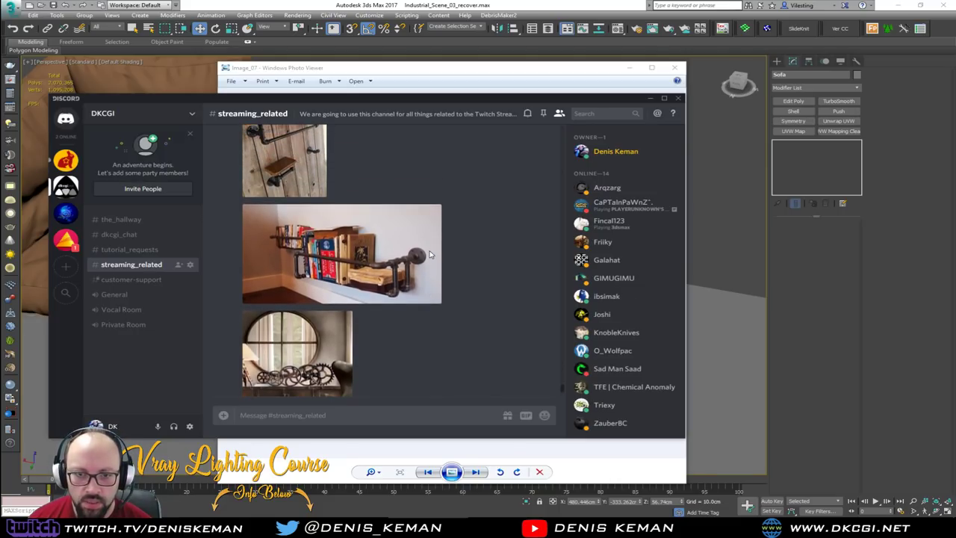
{"action": "scroll", "coordinate": [430, 255], "scroll_direction": "down", "scroll_amount": 2}
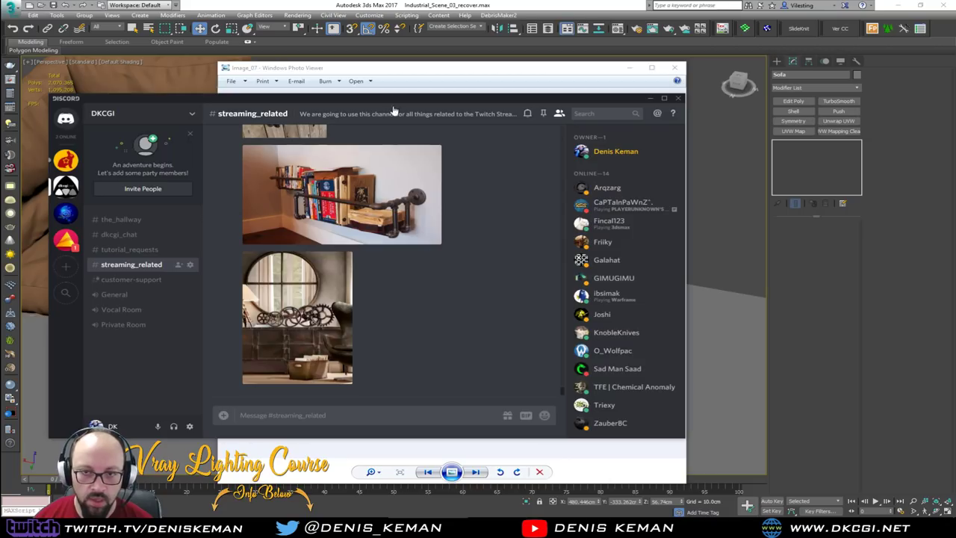
{"action": "left_click_drag", "start_coordinate": [405, 95], "coordinate": [0, 95]}
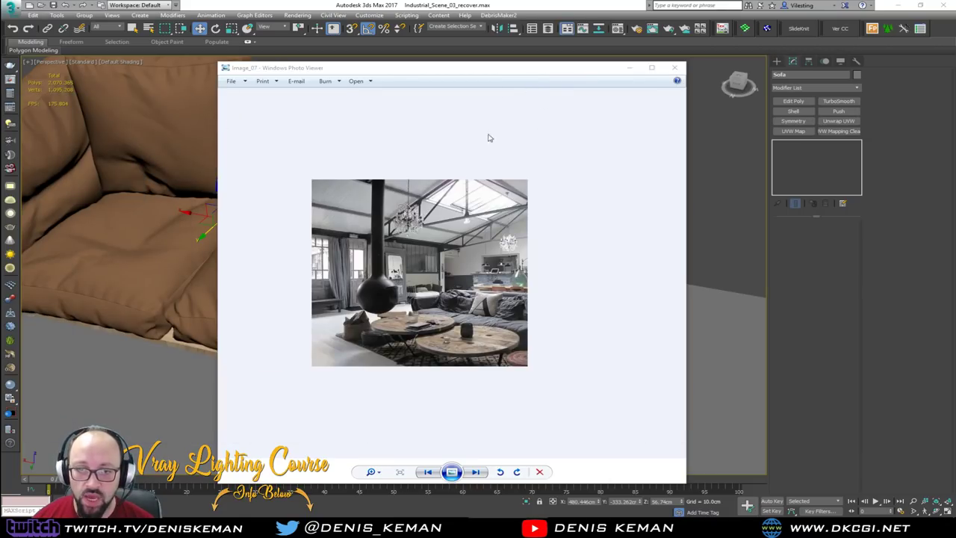
Step: Close the Image_07 photo and move the sofa along the wall to about X 387 cm, between the two roof-truss columns
{"action": "left_click", "coordinate": [675, 68]}
{"action": "scroll", "coordinate": [483, 254], "scroll_direction": "down", "scroll_amount": 5}
{"action": "middle_click_drag", "start_coordinate": [467, 251], "coordinate": [576, 369]}
{"action": "left_click", "coordinate": [534, 418]}
{"action": "middle_click_drag", "start_coordinate": [345, 254], "coordinate": [494, 266], "text": "alt"}
{"action": "left_click", "coordinate": [622, 292]}
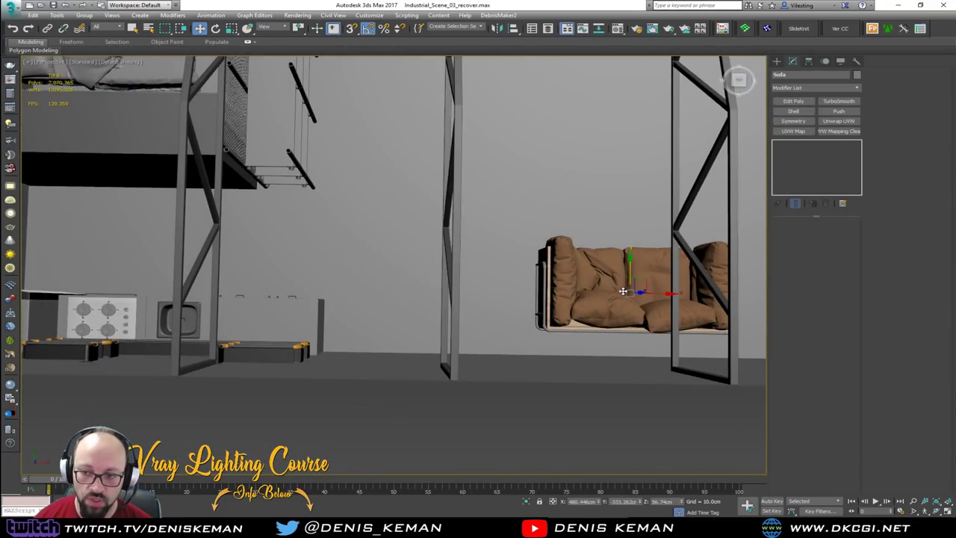
{"action": "left_click_drag", "start_coordinate": [639, 283], "coordinate": [564, 284]}
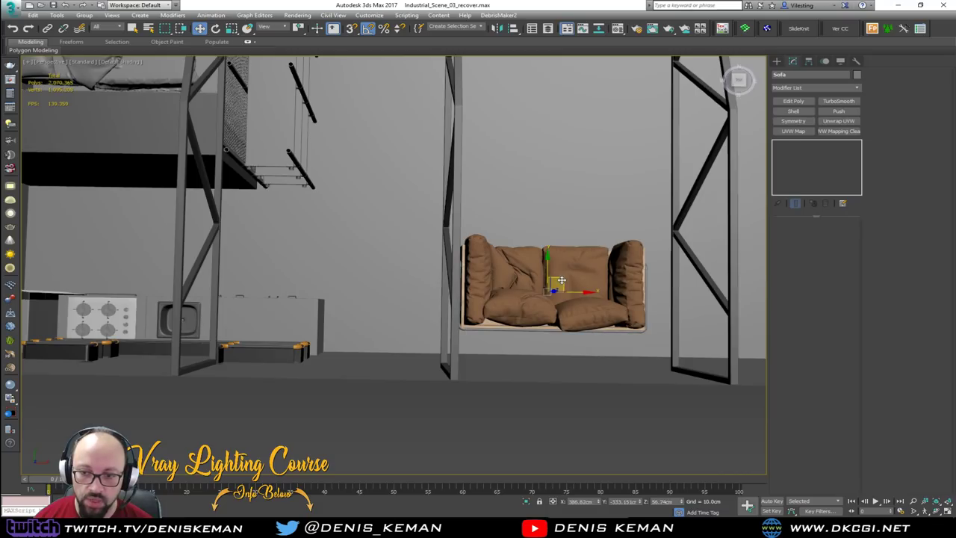
Step: Deselect the sofa and inspect the loft layout from above and around the seating area
{"action": "middle_click_drag", "start_coordinate": [564, 285], "coordinate": [425, 318]}
{"action": "scroll", "coordinate": [425, 318], "scroll_direction": "down", "scroll_amount": 3}
{"action": "scroll", "coordinate": [419, 271], "scroll_direction": "down", "scroll_amount": 3}
{"action": "middle_click_drag", "start_coordinate": [419, 271], "coordinate": [364, 306]}
{"action": "left_click", "coordinate": [642, 281]}
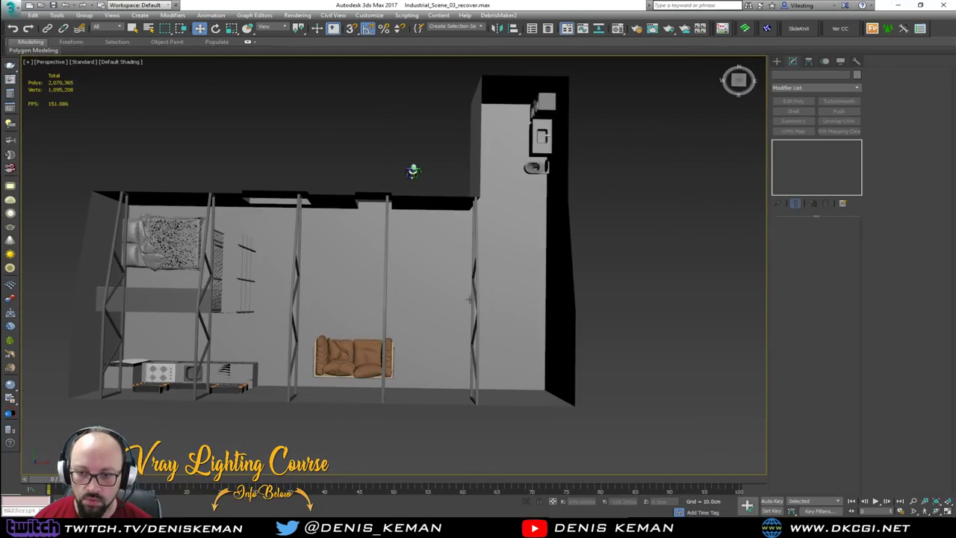
{"action": "middle_click_drag", "start_coordinate": [642, 281], "coordinate": [389, 282], "text": "alt"}
{"action": "scroll", "coordinate": [462, 292], "scroll_direction": "up", "scroll_amount": 3}
{"action": "scroll", "coordinate": [426, 272], "scroll_direction": "up", "scroll_amount": 3}
{"action": "scroll", "coordinate": [448, 263], "scroll_direction": "up", "scroll_amount": 3}
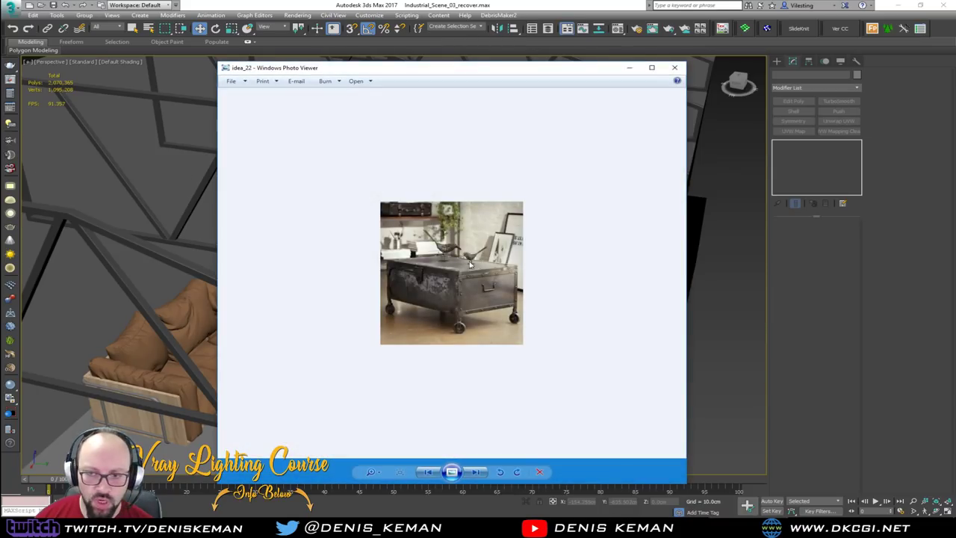
Step: Examine the idea_22 reference of the riveted metal trunk table, and inspect the open floor in front of the sofa
{"action": "scroll", "coordinate": [472, 309], "scroll_direction": "up", "scroll_amount": 2}
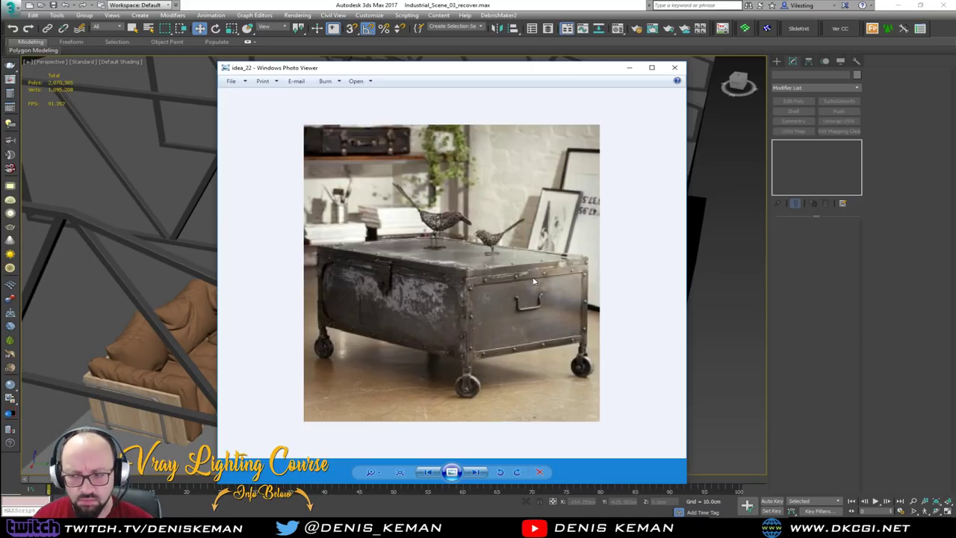
{"action": "left_click", "coordinate": [629, 67]}
{"action": "middle_click_drag", "start_coordinate": [302, 353], "coordinate": [346, 291], "text": "alt"}
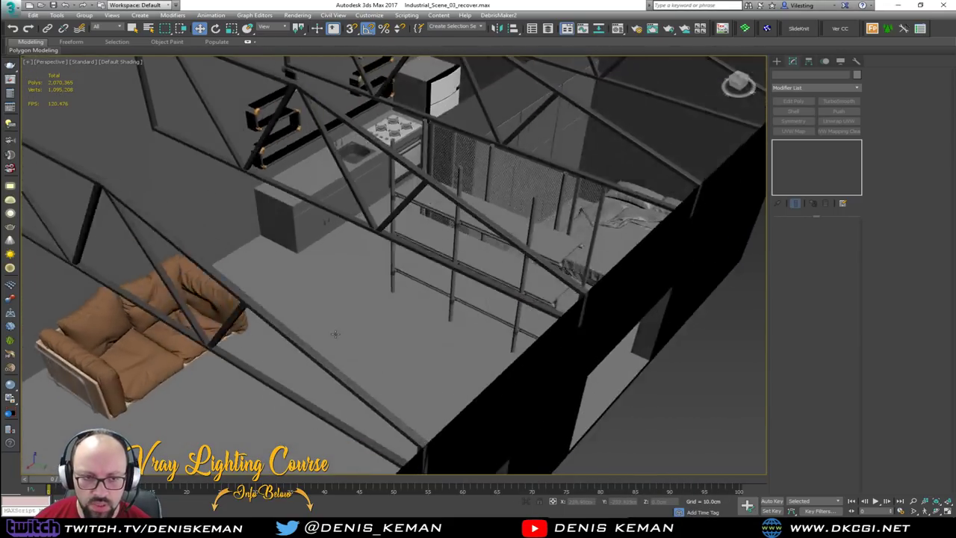
{"action": "middle_click_drag", "start_coordinate": [335, 334], "coordinate": [285, 344], "text": "alt"}
{"action": "middle_click_drag", "start_coordinate": [241, 264], "coordinate": [390, 300]}
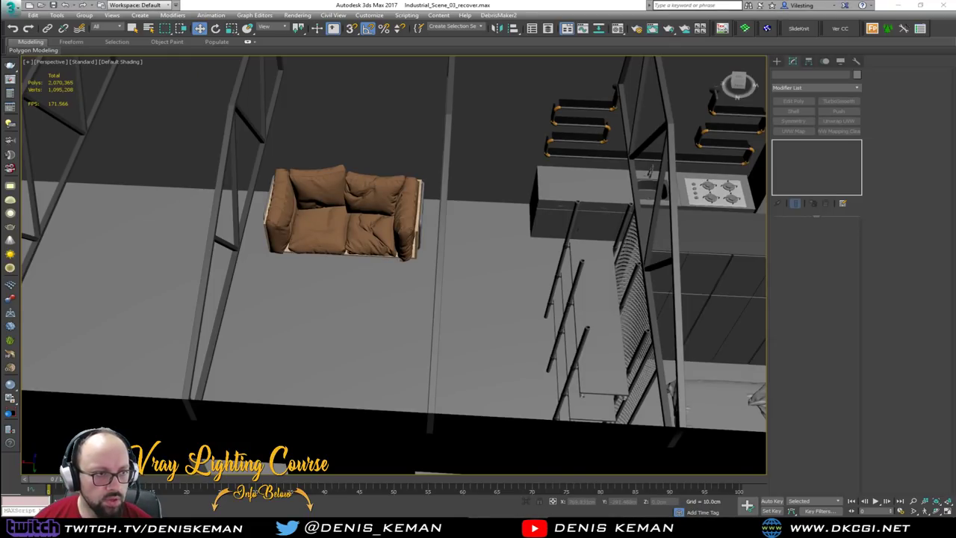
Step: Bring the Discord window over the viewport and review the references from the coat hanger back to the green storage bins
{"action": "left_click_drag", "start_coordinate": [0, 120], "coordinate": [478, 102]}
{"action": "scroll", "coordinate": [444, 247], "scroll_direction": "up", "scroll_amount": 4}
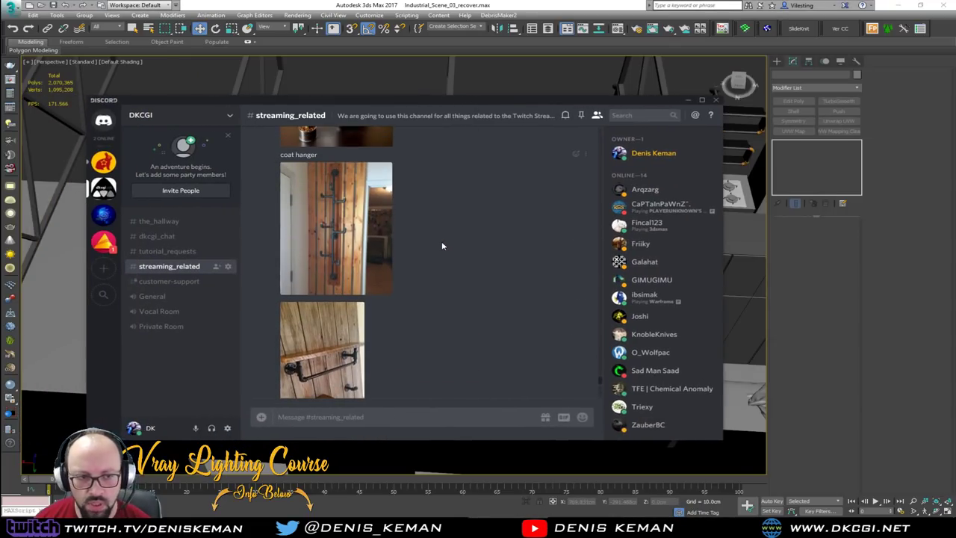
{"action": "scroll", "coordinate": [441, 246], "scroll_direction": "up", "scroll_amount": 10}
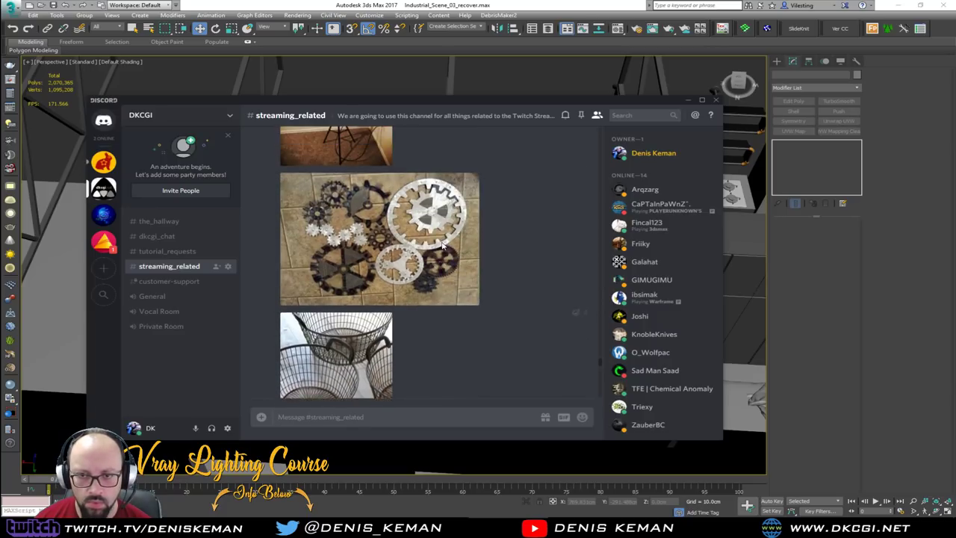
{"action": "scroll", "coordinate": [441, 246], "scroll_direction": "up", "scroll_amount": 10}
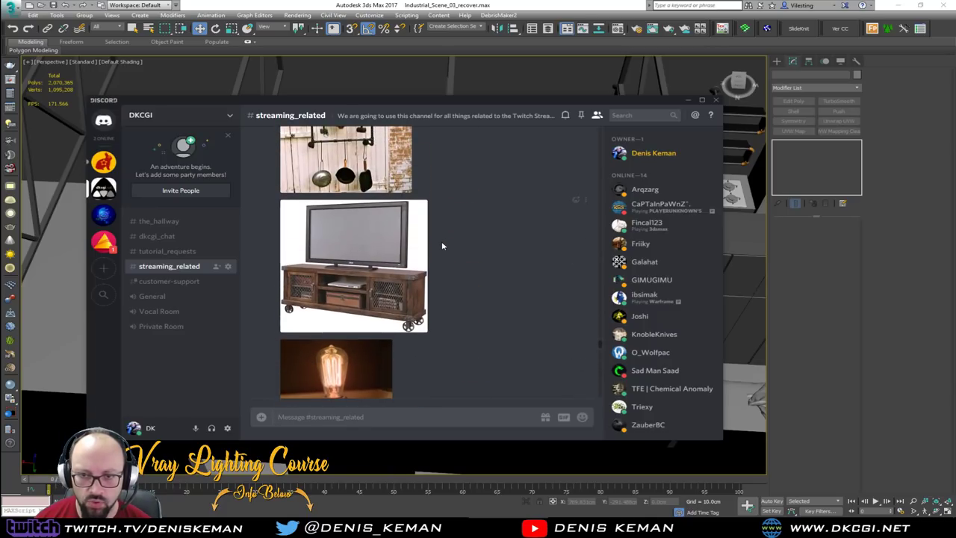
{"action": "scroll", "coordinate": [441, 246], "scroll_direction": "up", "scroll_amount": 10}
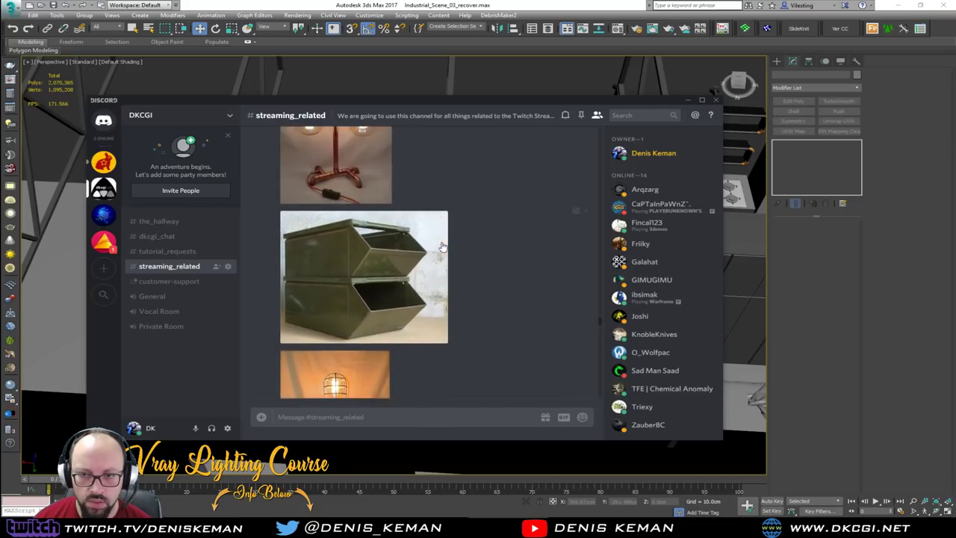
{"action": "scroll", "coordinate": [441, 246], "scroll_direction": "up", "scroll_amount": 3}
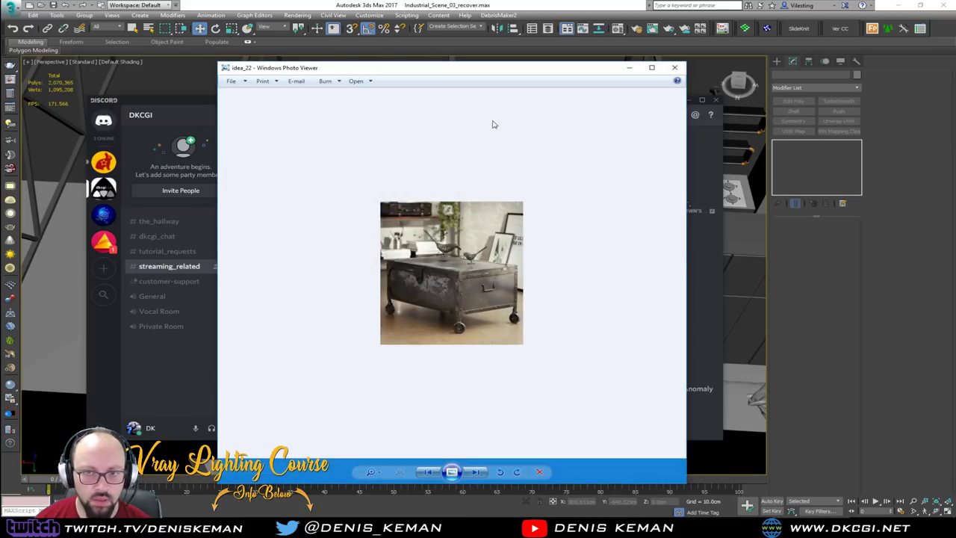
Step: Examine the wheeled trunk in the idea_22 photo up close and move the photo window off the Discord channel
{"action": "left_click_drag", "start_coordinate": [482, 72], "coordinate": [521, 59]}
{"action": "scroll", "coordinate": [572, 323], "scroll_direction": "up", "scroll_amount": 4}
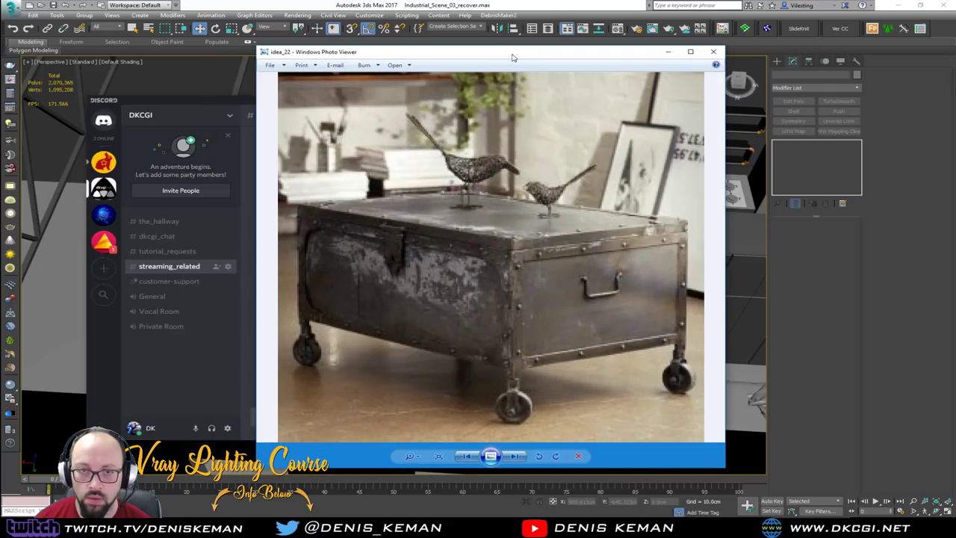
{"action": "left_click_drag", "start_coordinate": [513, 56], "coordinate": [2, 104]}
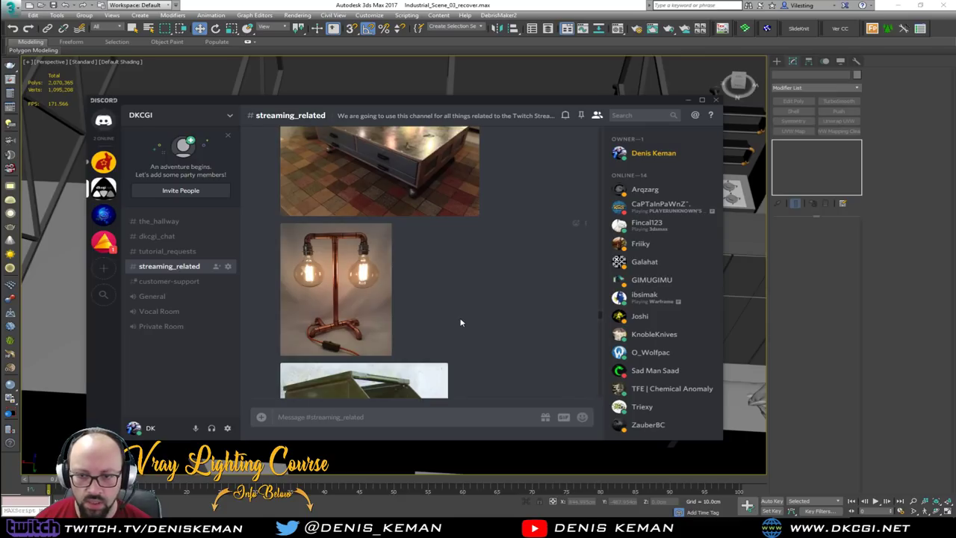
Step: Review the wheeled metal coffee table reference and examine the enlarged image of the gear-seat stools
{"action": "scroll", "coordinate": [460, 322], "scroll_direction": "up", "scroll_amount": 3}
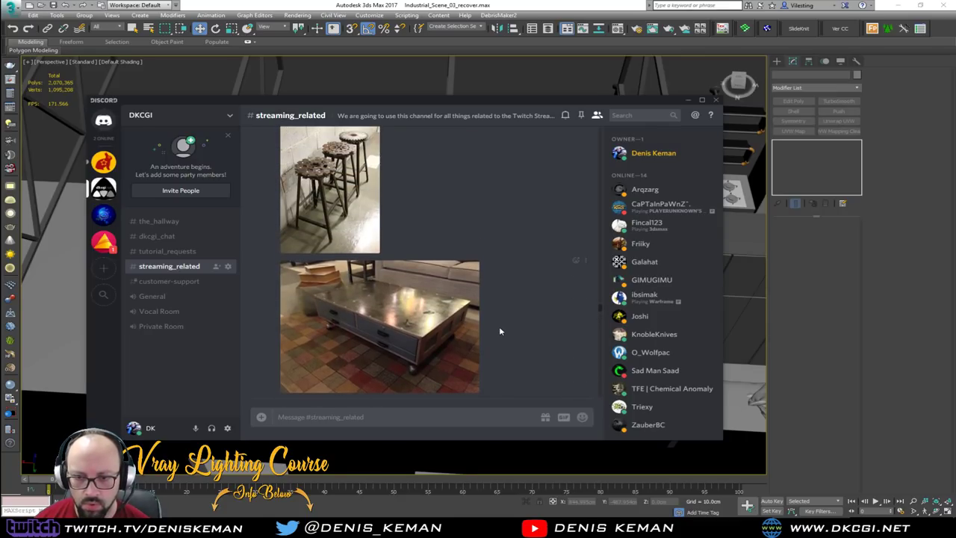
{"action": "scroll", "coordinate": [501, 331], "scroll_direction": "up", "scroll_amount": 3}
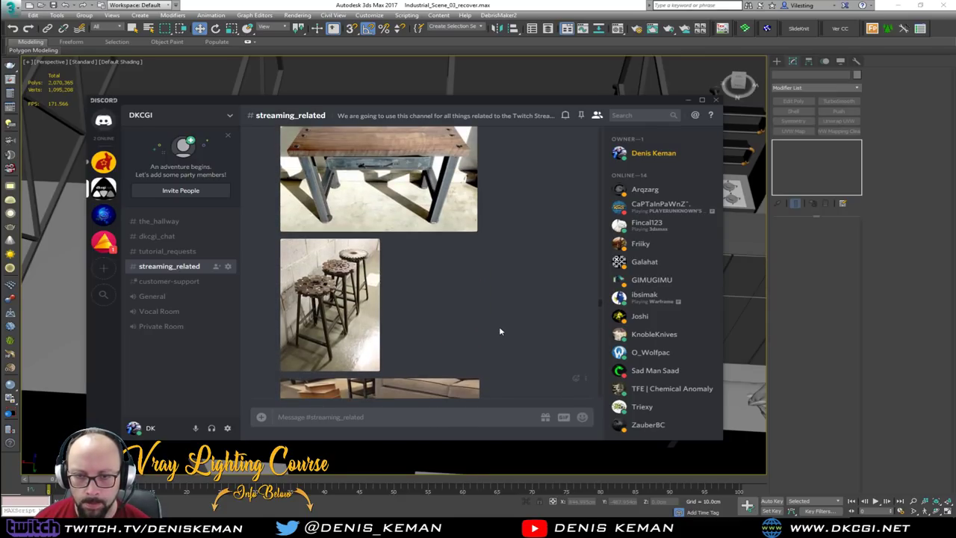
{"action": "left_click", "coordinate": [342, 312]}
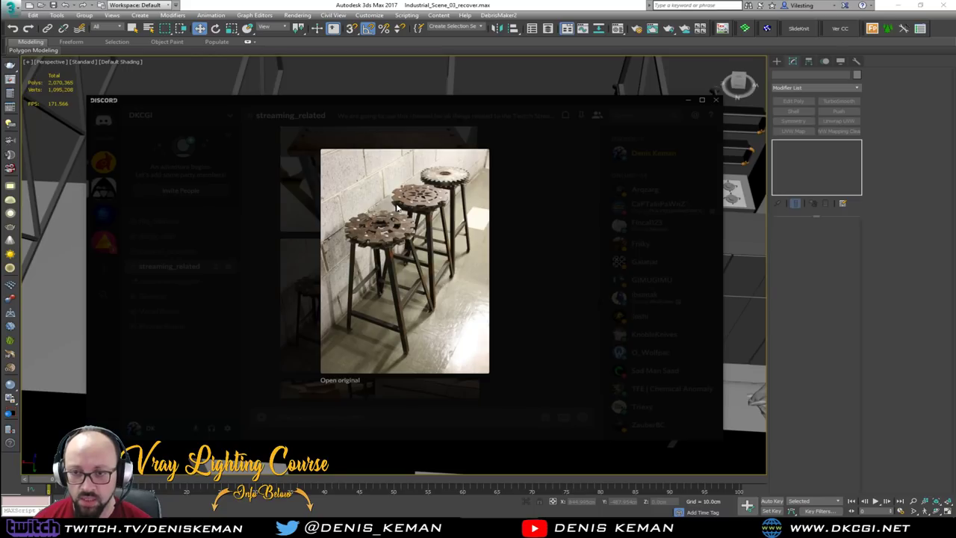
{"action": "left_click", "coordinate": [549, 282]}
Step: Examine the references of the bar cart, pulley cage pendant, pipe lamps, glass-block lamp and pipe-frame bench
{"action": "scroll", "coordinate": [440, 299], "scroll_direction": "down", "scroll_amount": 5}
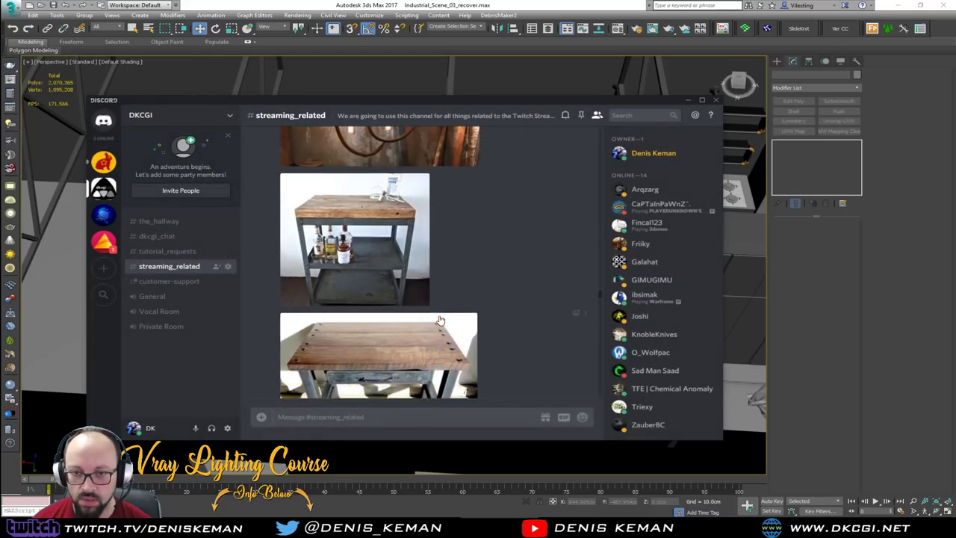
{"action": "scroll", "coordinate": [440, 320], "scroll_direction": "down", "scroll_amount": 10}
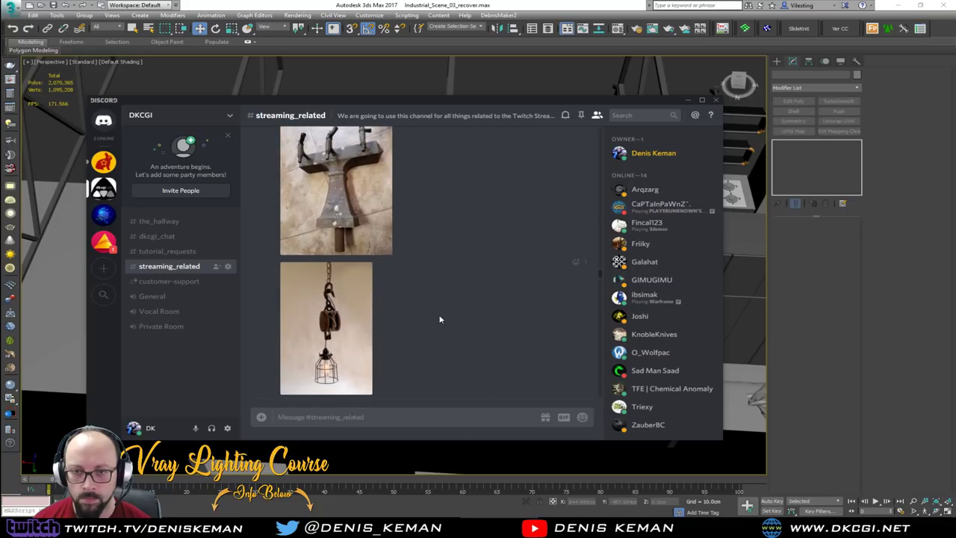
{"action": "scroll", "coordinate": [440, 320], "scroll_direction": "up", "scroll_amount": 8}
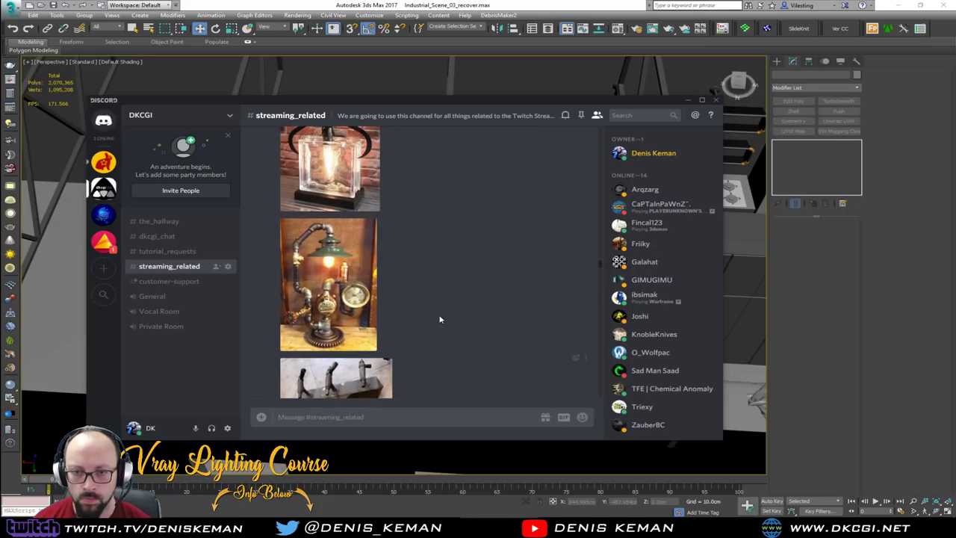
{"action": "scroll", "coordinate": [440, 320], "scroll_direction": "up", "scroll_amount": 2}
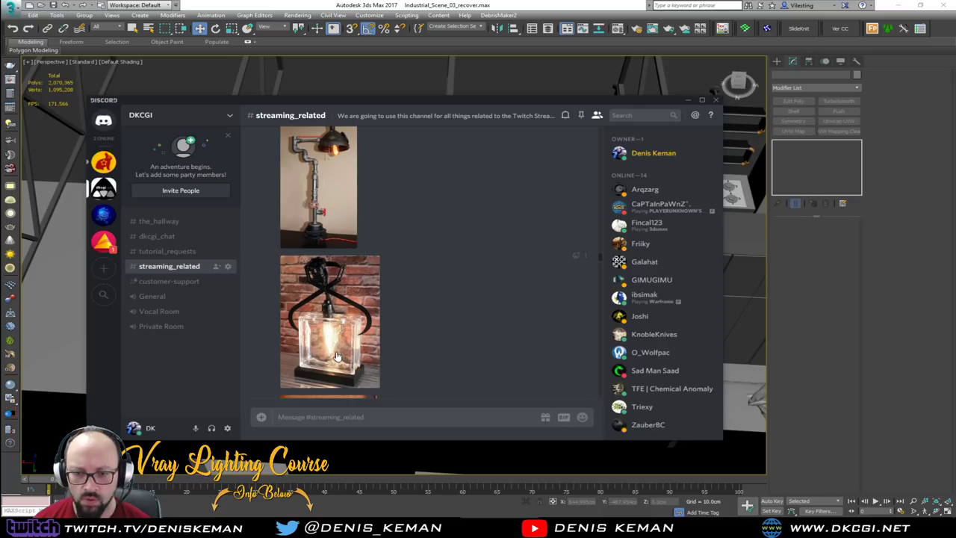
{"action": "scroll", "coordinate": [391, 313], "scroll_direction": "up", "scroll_amount": 6}
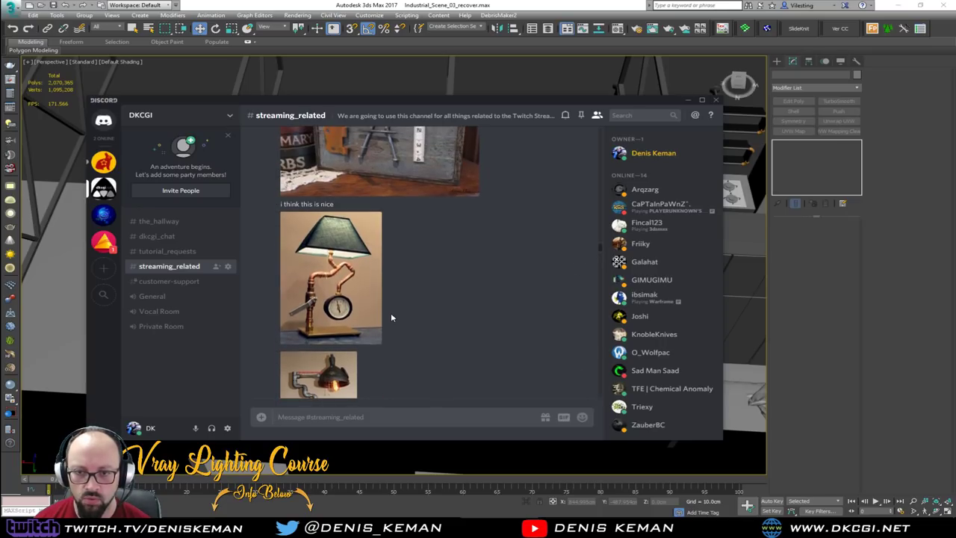
{"action": "scroll", "coordinate": [391, 317], "scroll_direction": "up", "scroll_amount": 5}
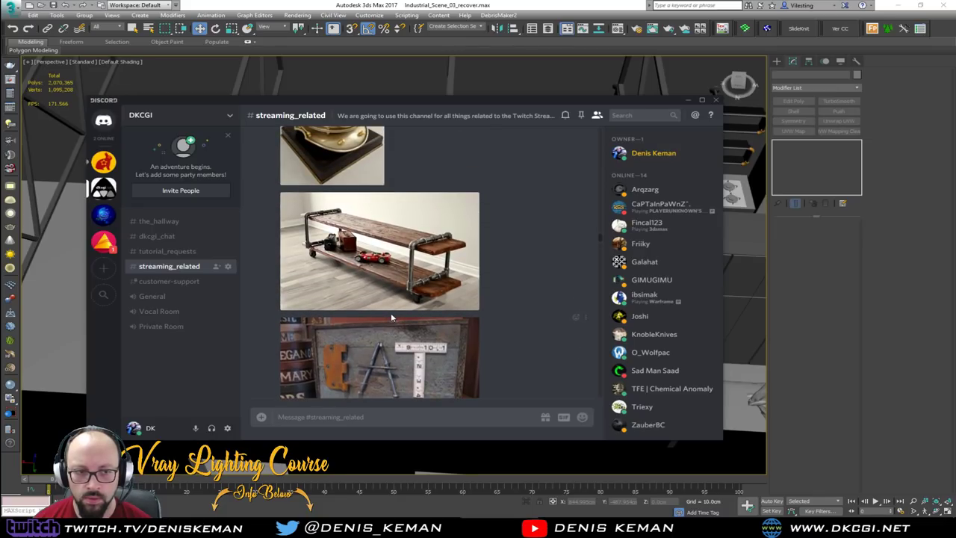
{"action": "scroll", "coordinate": [391, 317], "scroll_direction": "up", "scroll_amount": 3}
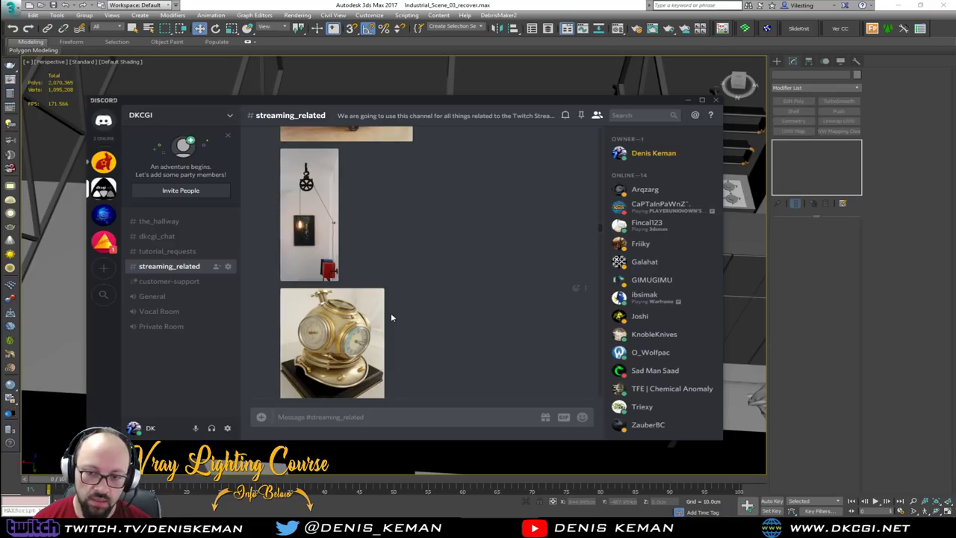
Step: Examine the references of the copper bedside lamp, metal desk, pulley bulb pendants, jack-stand lamps and metal lantern
{"action": "scroll", "coordinate": [421, 247], "scroll_direction": "up", "scroll_amount": 3}
{"action": "scroll", "coordinate": [418, 254], "scroll_direction": "up", "scroll_amount": 10}
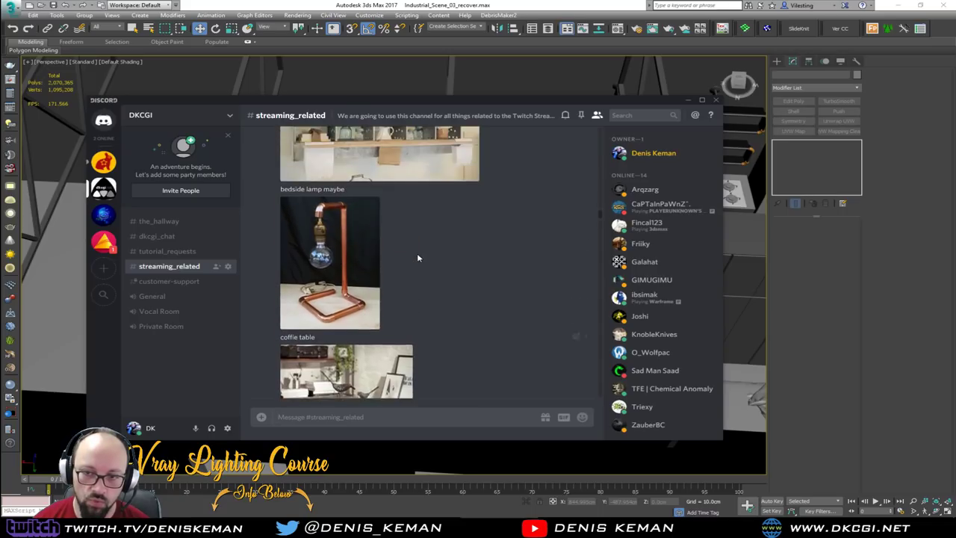
{"action": "scroll", "coordinate": [418, 258], "scroll_direction": "up", "scroll_amount": 6}
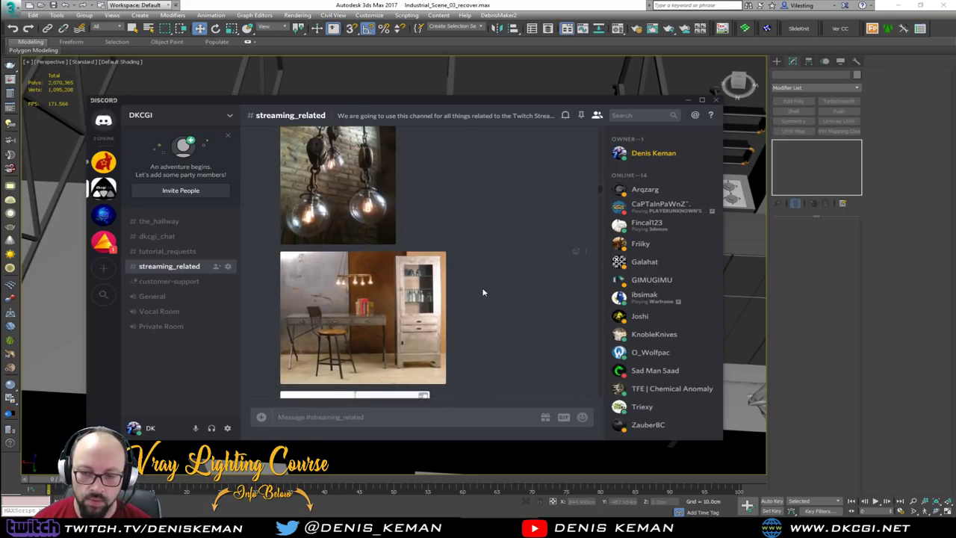
{"action": "scroll", "coordinate": [473, 299], "scroll_direction": "up", "scroll_amount": 5}
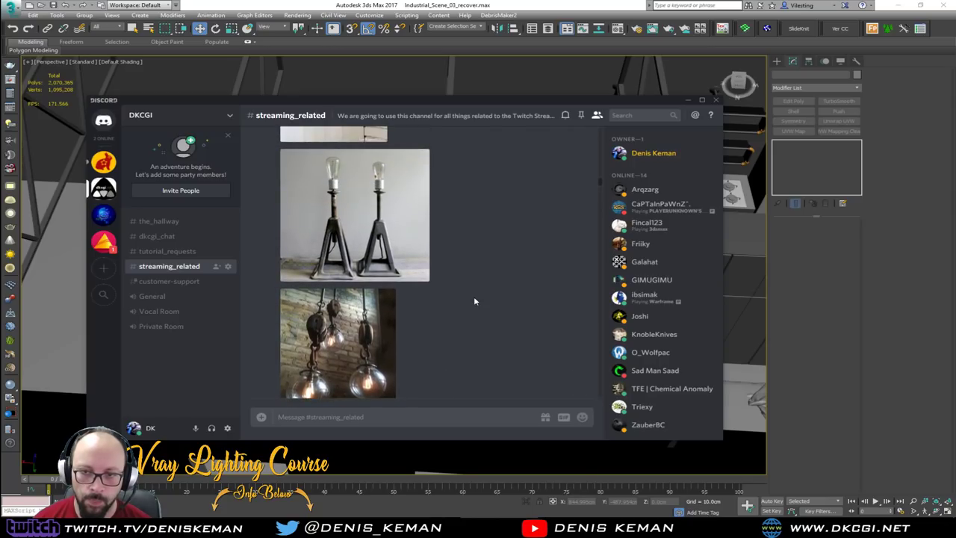
{"action": "scroll", "coordinate": [474, 299], "scroll_direction": "up", "scroll_amount": 5}
{"action": "scroll", "coordinate": [474, 301], "scroll_direction": "up", "scroll_amount": 5}
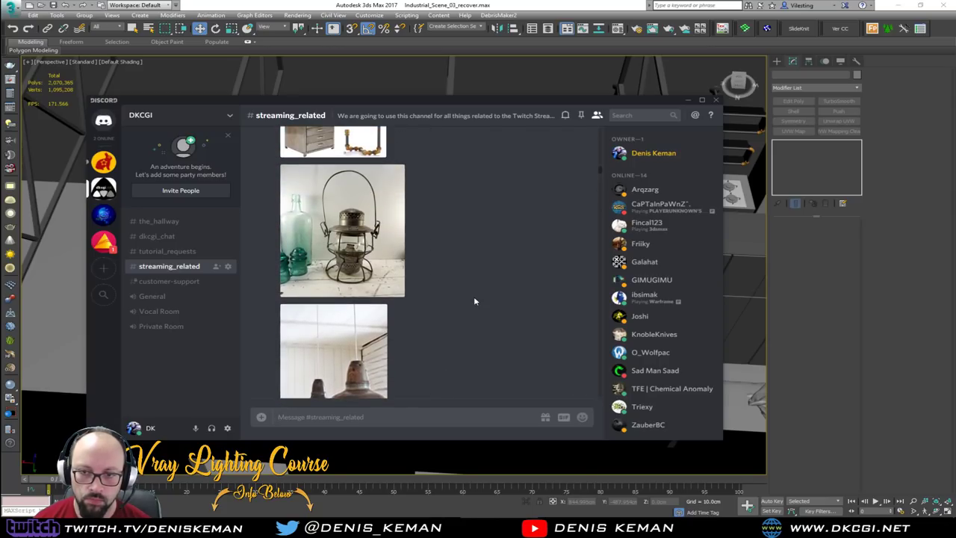
{"action": "scroll", "coordinate": [473, 301], "scroll_direction": "down", "scroll_amount": 1}
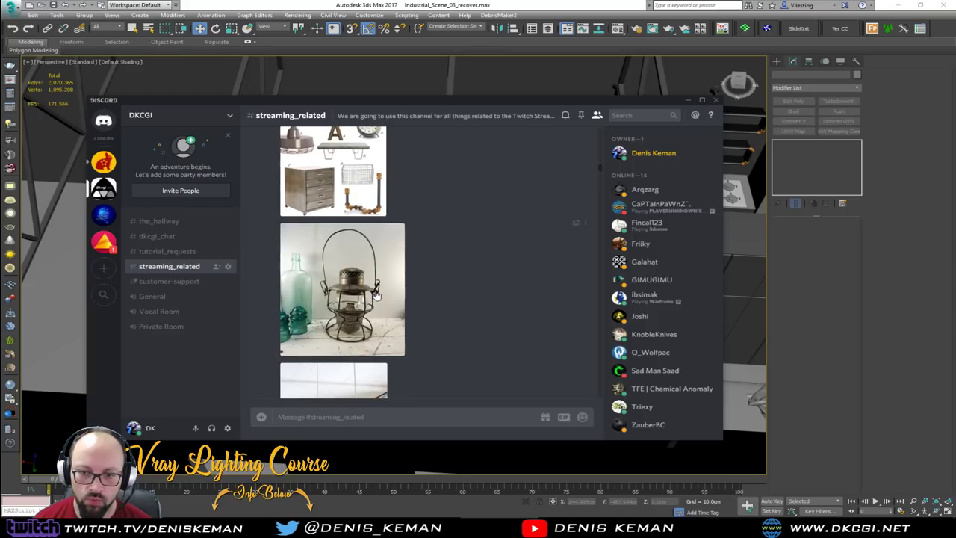
Step: Enlarge the old metal lantern reference and open its image link, then return to the channel's messages
{"action": "left_click", "coordinate": [342, 314]}
{"action": "right_click", "coordinate": [407, 287]}
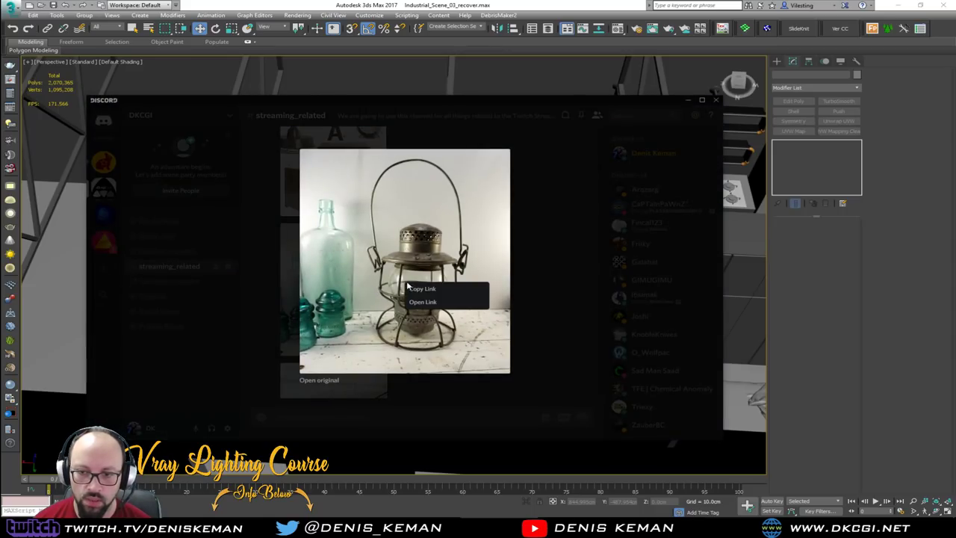
{"action": "left_click", "coordinate": [442, 301]}
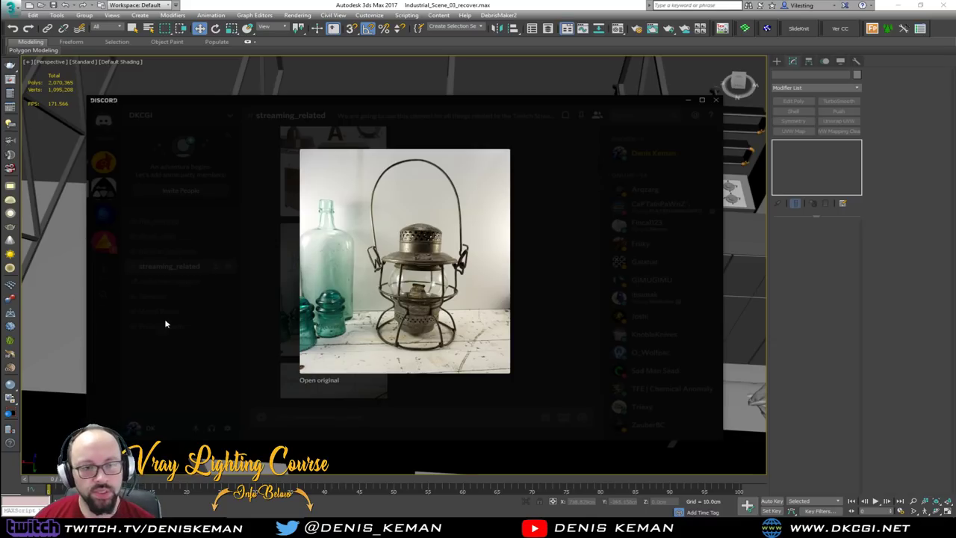
{"action": "left_click", "coordinate": [554, 324]}
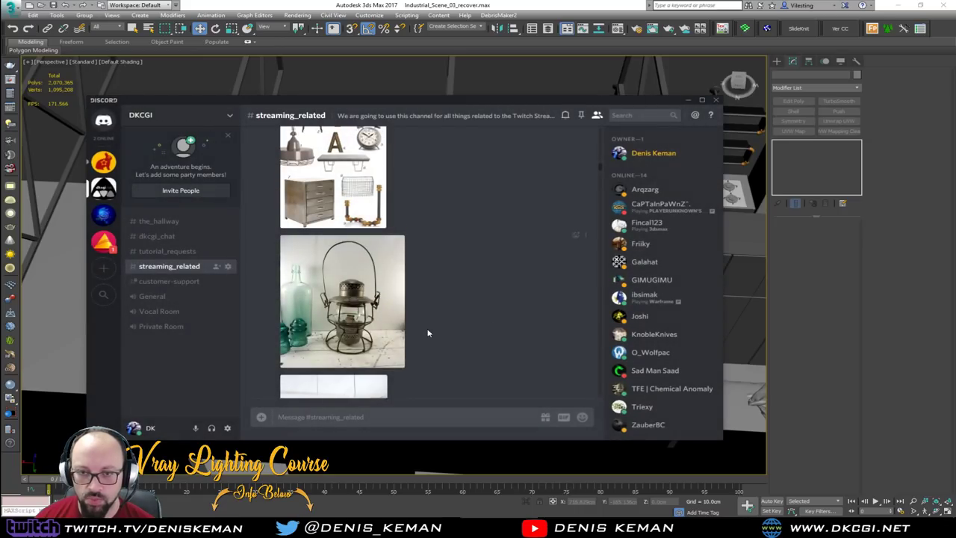
Step: Review the GET THE LOOK collage and jump down to the latest pipe bookshelf and gear decoration references
{"action": "scroll", "coordinate": [428, 333], "scroll_direction": "up", "scroll_amount": 3}
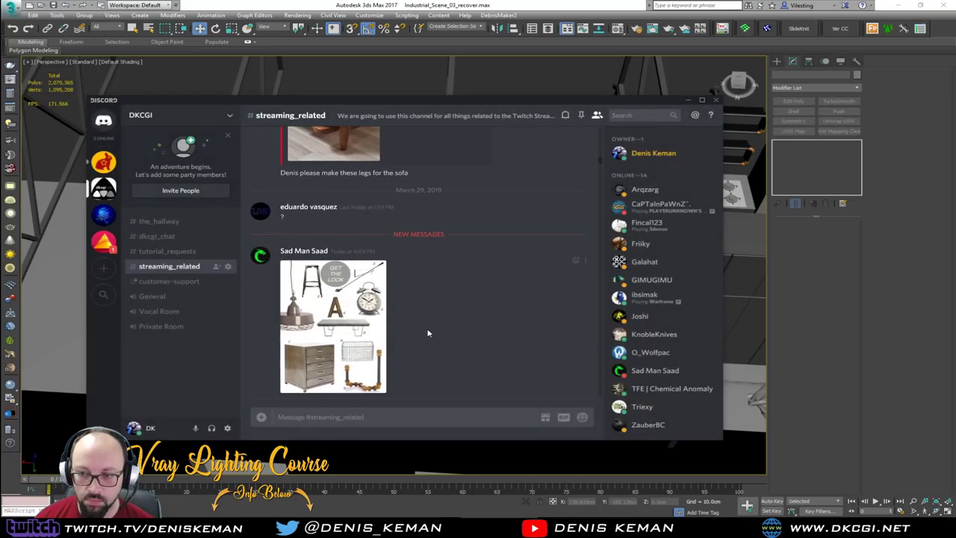
{"action": "scroll", "coordinate": [428, 334], "scroll_direction": "down", "scroll_amount": 3}
{"action": "scroll", "coordinate": [428, 333], "scroll_direction": "up", "scroll_amount": 2}
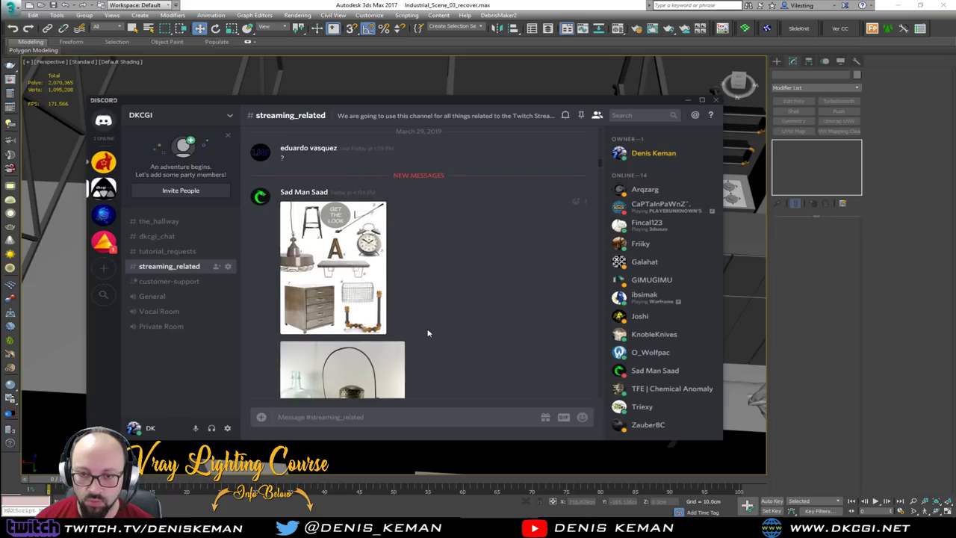
{"action": "left_click_drag", "start_coordinate": [602, 164], "coordinate": [599, 395]}
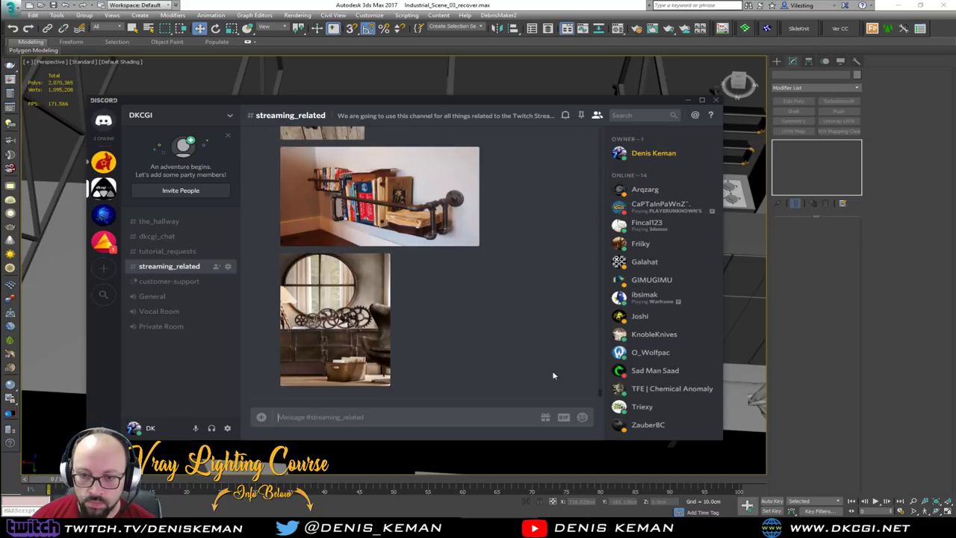
Step: Place the idea_22 metal trunk table image and the Idea_23 lantern image side by side
{"action": "left_click", "coordinate": [733, 527]}
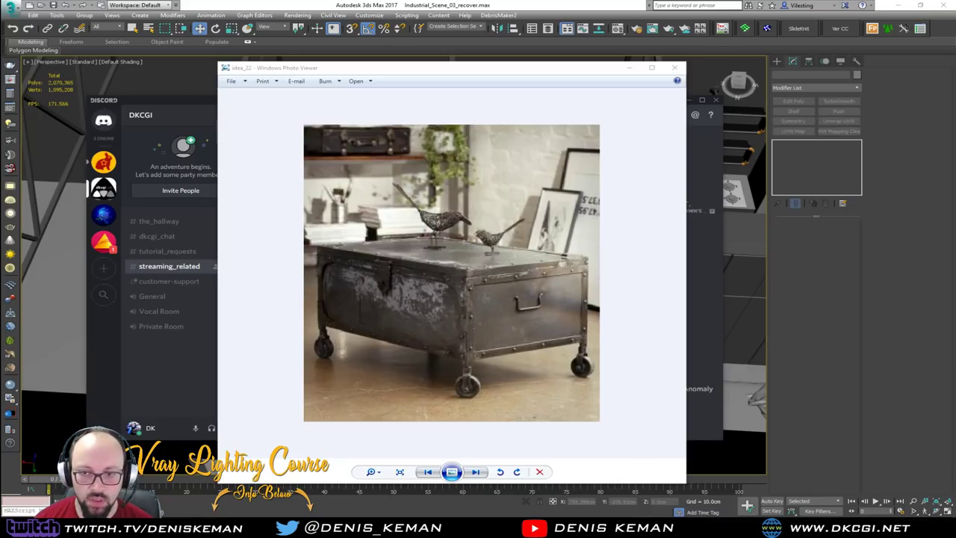
{"action": "left_click_drag", "start_coordinate": [955, 65], "coordinate": [558, 66]}
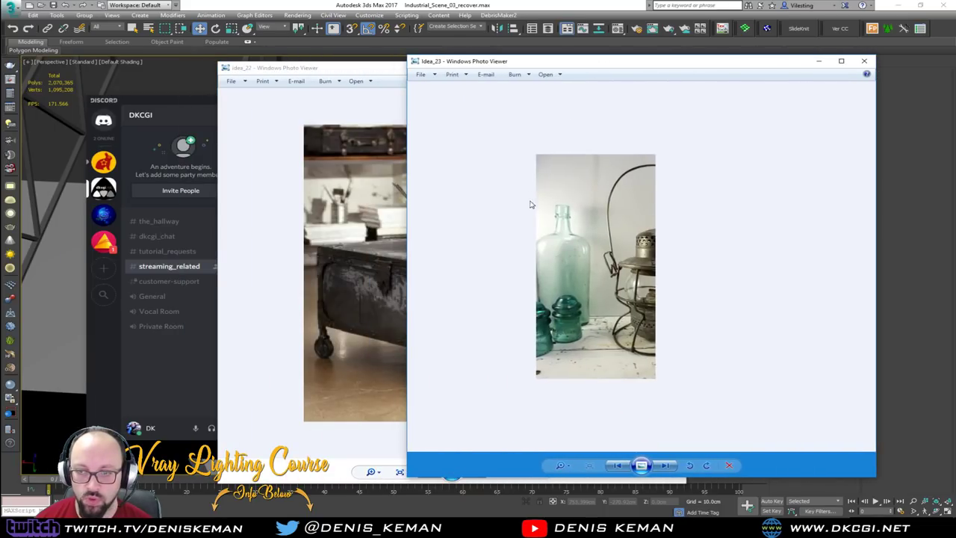
{"action": "left_click_drag", "start_coordinate": [363, 72], "coordinate": [156, 64]}
{"action": "left_click_drag", "start_coordinate": [588, 70], "coordinate": [660, 67]}
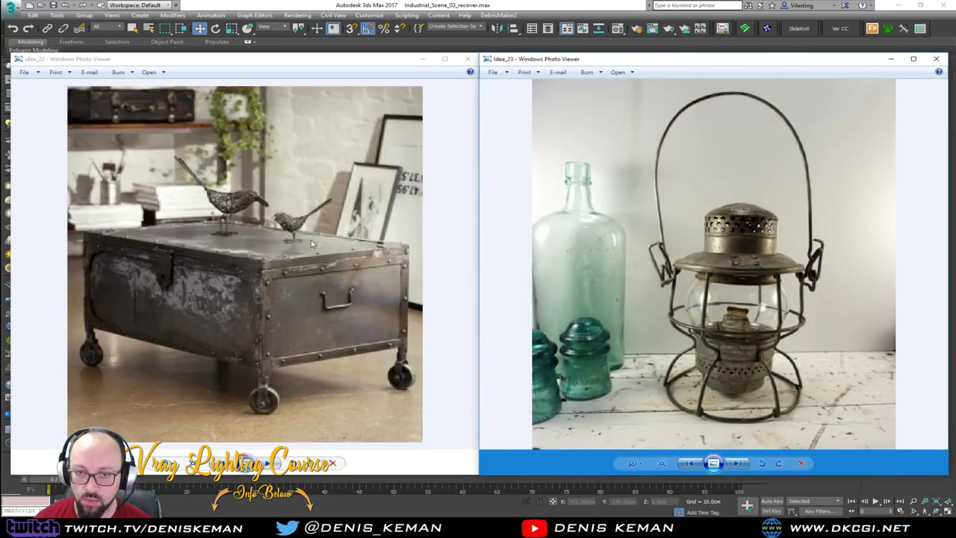
Step: Compare the trunk table and lantern references, close the trunk image and move the lantern image off the modelling view
{"action": "left_click", "coordinate": [319, 284]}
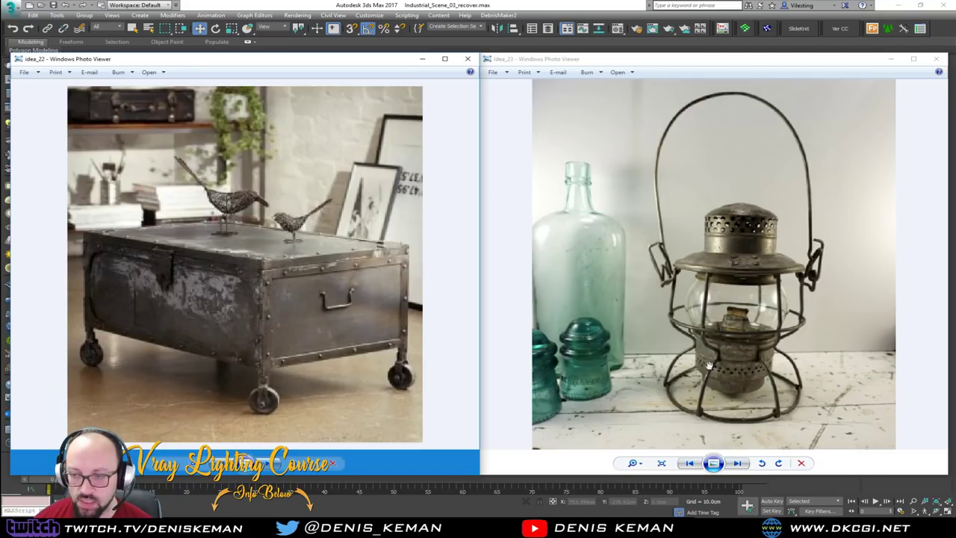
{"action": "left_click", "coordinate": [710, 317]}
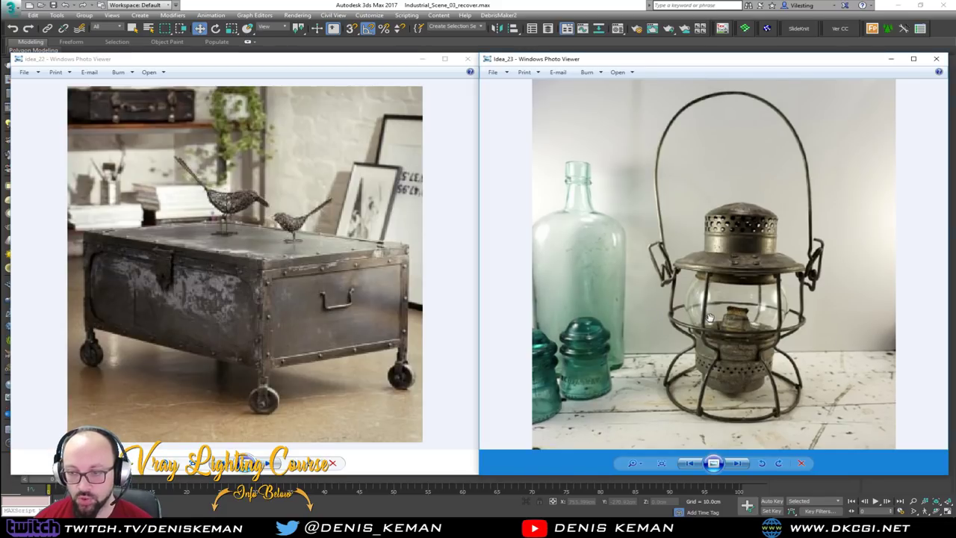
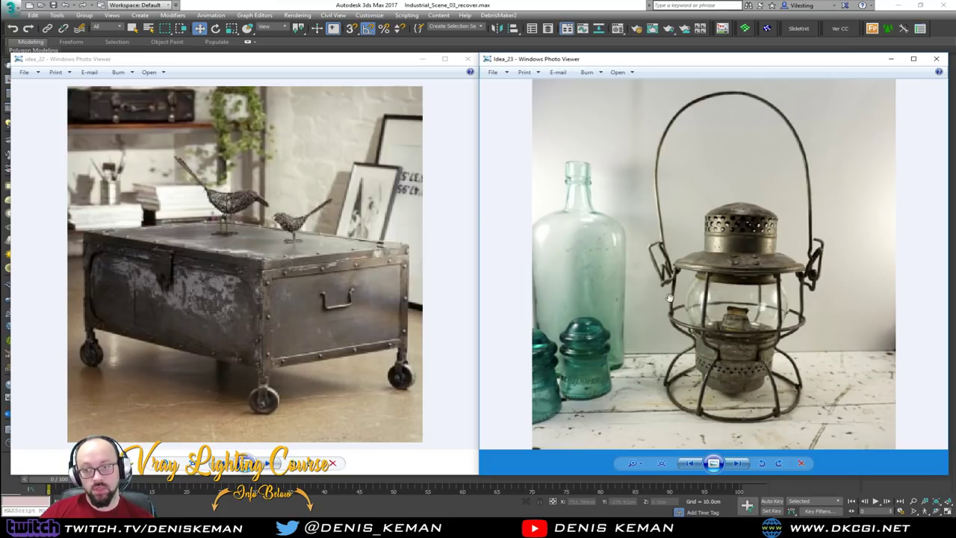
{"action": "left_click", "coordinate": [507, 516]}
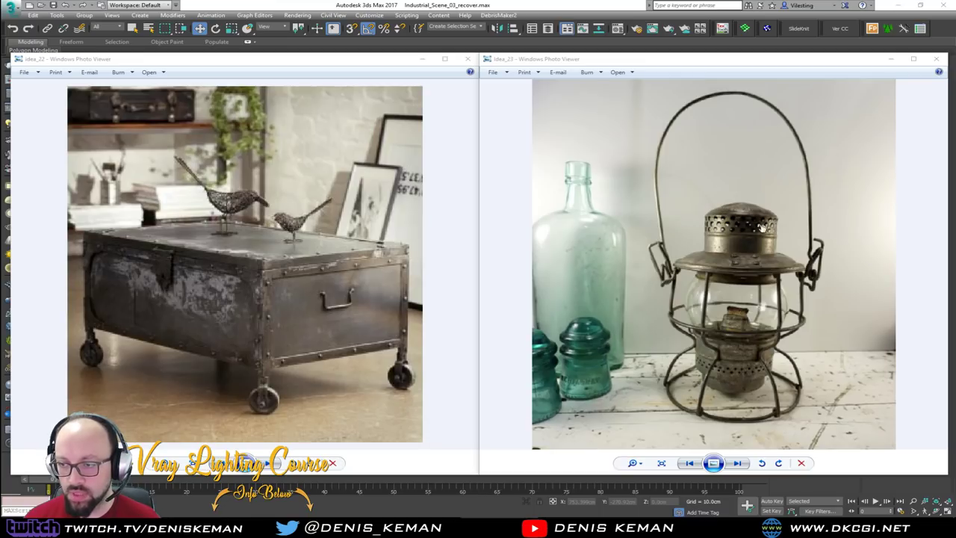
{"action": "left_click", "coordinate": [467, 60]}
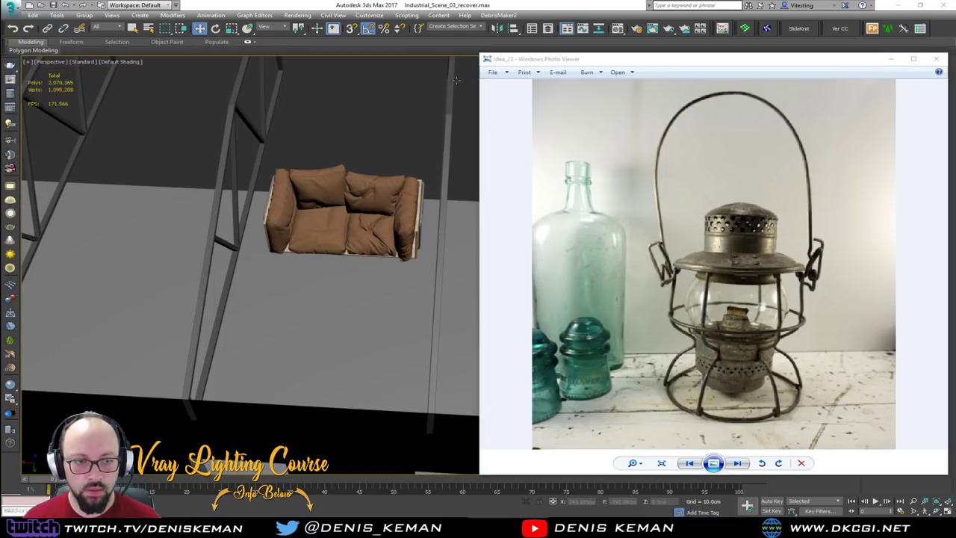
{"action": "left_click_drag", "start_coordinate": [661, 59], "coordinate": [0, 63]}
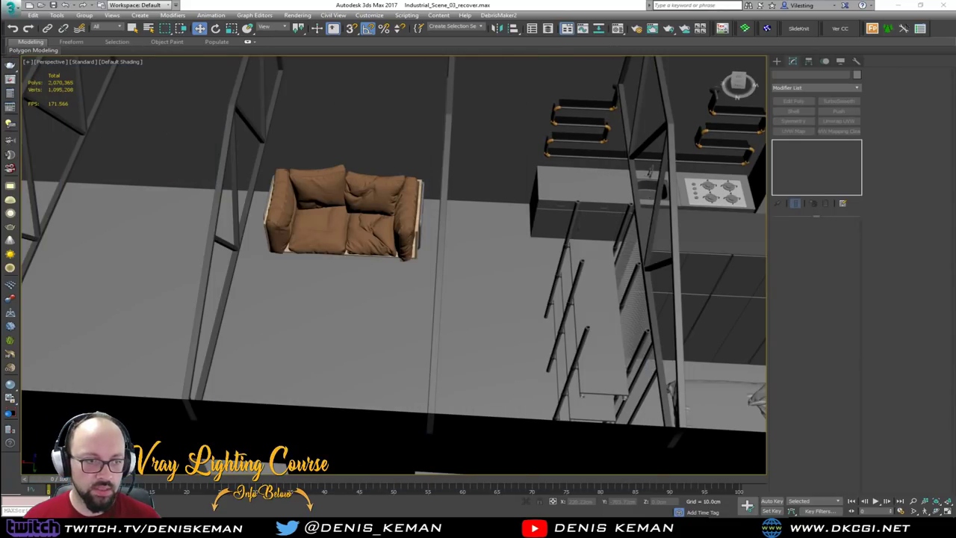
Step: Save the loft scene with the placed sofa
{"action": "middle_click_drag", "start_coordinate": [281, 197], "coordinate": [71, 66], "text": "alt"}
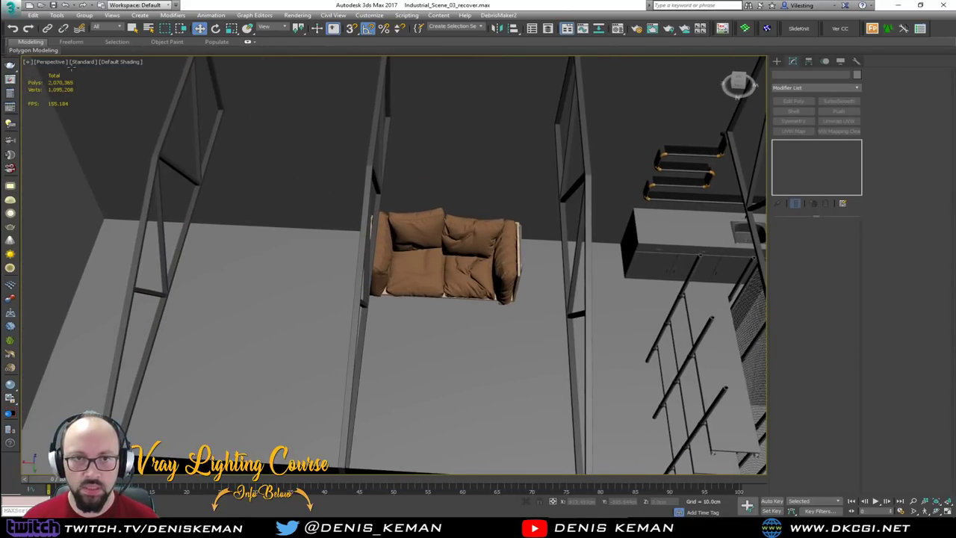
{"action": "left_click", "coordinate": [9, 19]}
{"action": "left_click", "coordinate": [36, 87]}
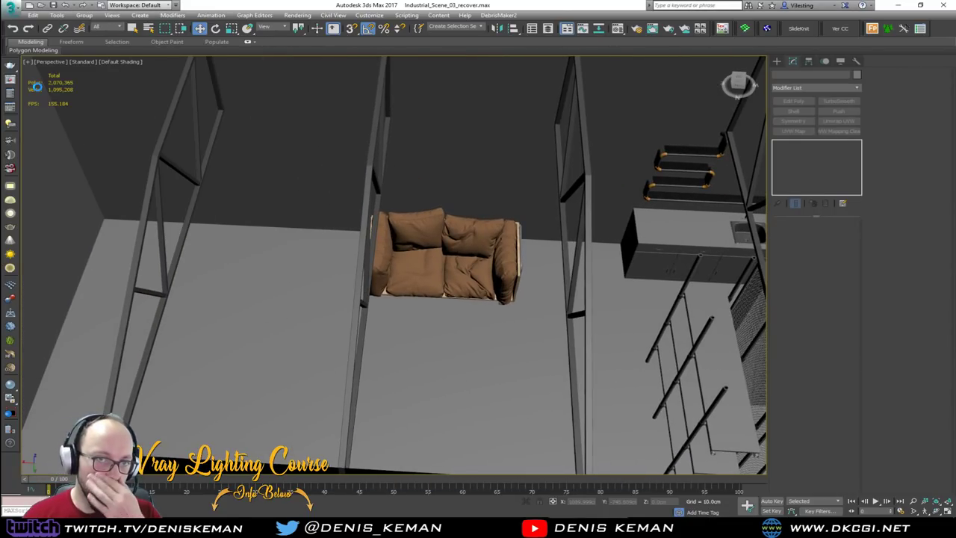
{"action": "left_click", "coordinate": [15, 15]}
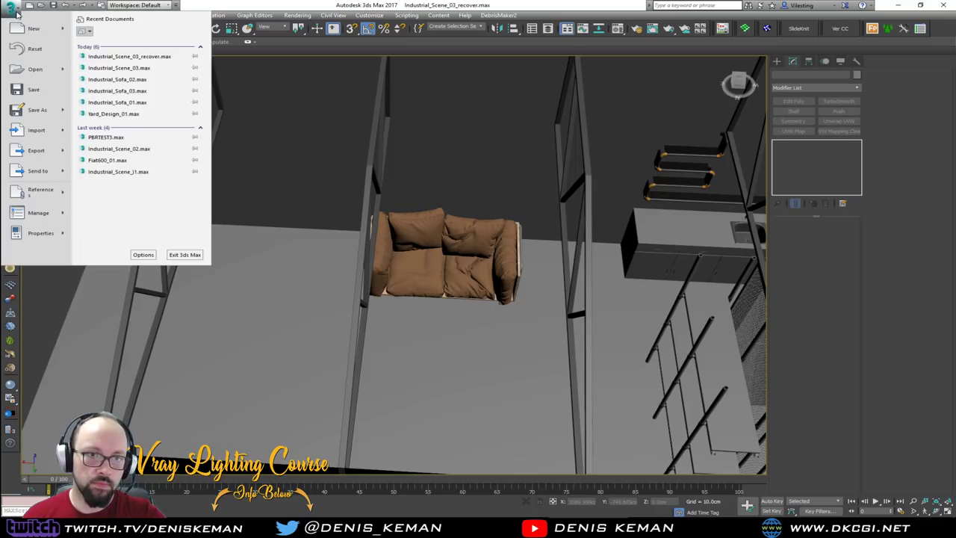
{"action": "left_click", "coordinate": [16, 14]}
Step: Reset the program to a new, empty scene
{"action": "middle_click_drag", "start_coordinate": [468, 258], "coordinate": [389, 279], "text": "alt"}
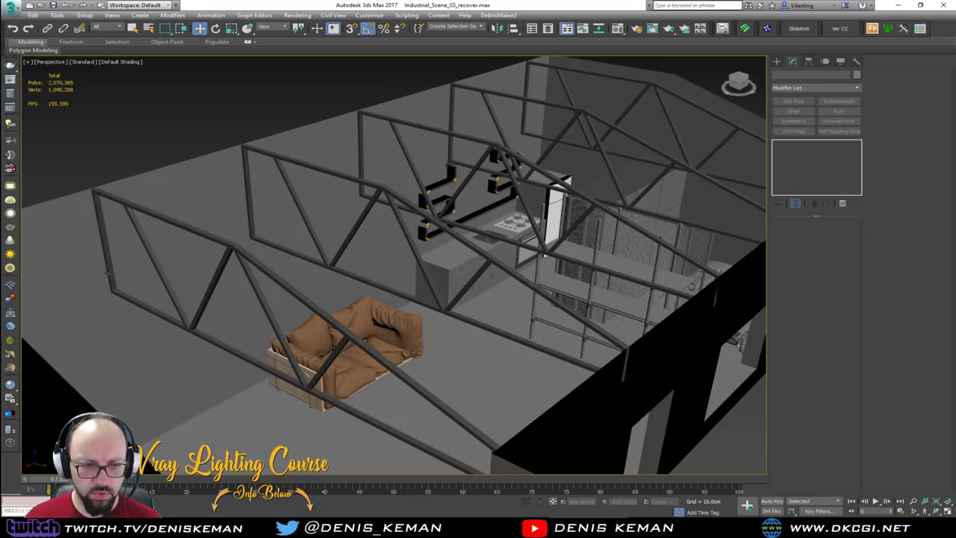
{"action": "middle_click_drag", "start_coordinate": [106, 273], "coordinate": [533, 240], "text": "alt"}
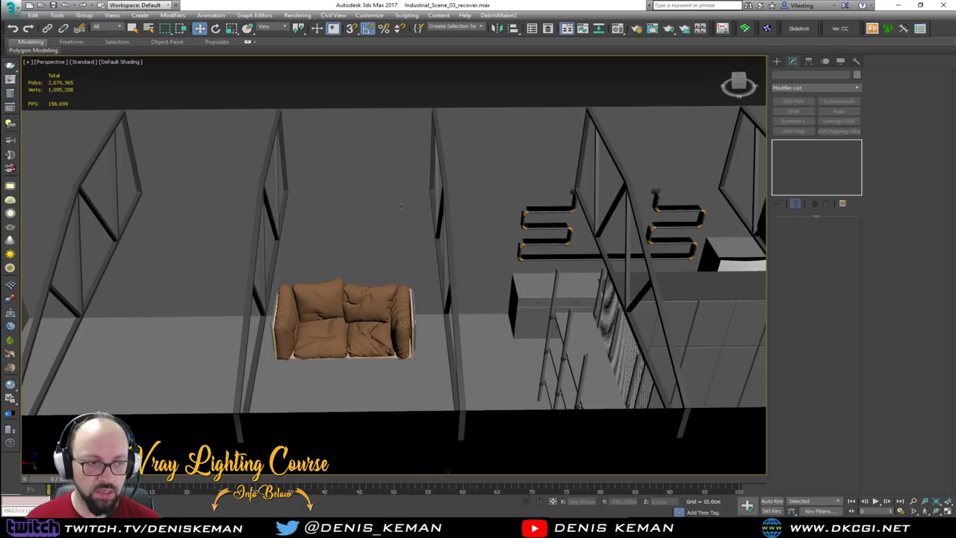
{"action": "left_click", "coordinate": [10, 6]}
{"action": "left_click", "coordinate": [29, 63]}
{"action": "left_click", "coordinate": [461, 277]}
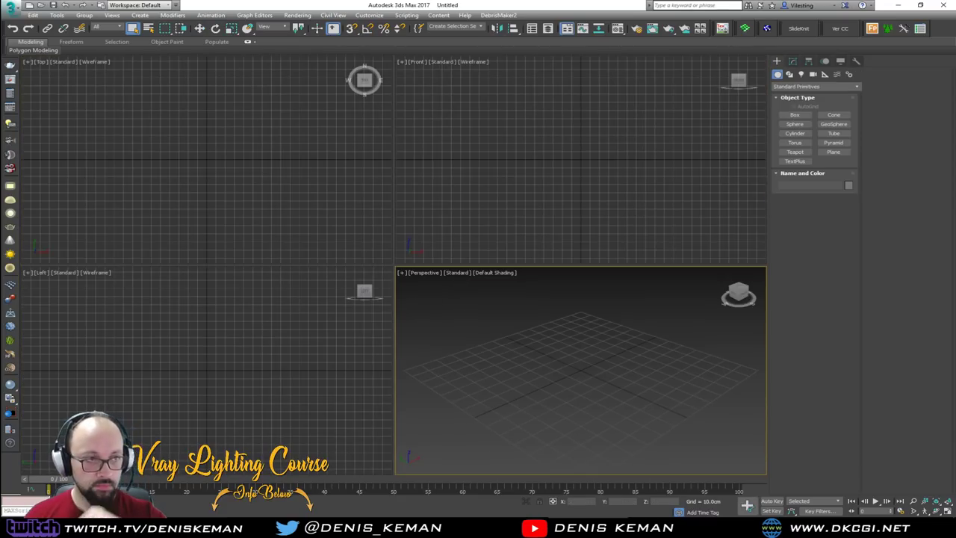
Step: Draw a plane about 115 by 115 cm in the Front view
{"action": "left_click_drag", "start_coordinate": [0, 70], "coordinate": [0, 72]}
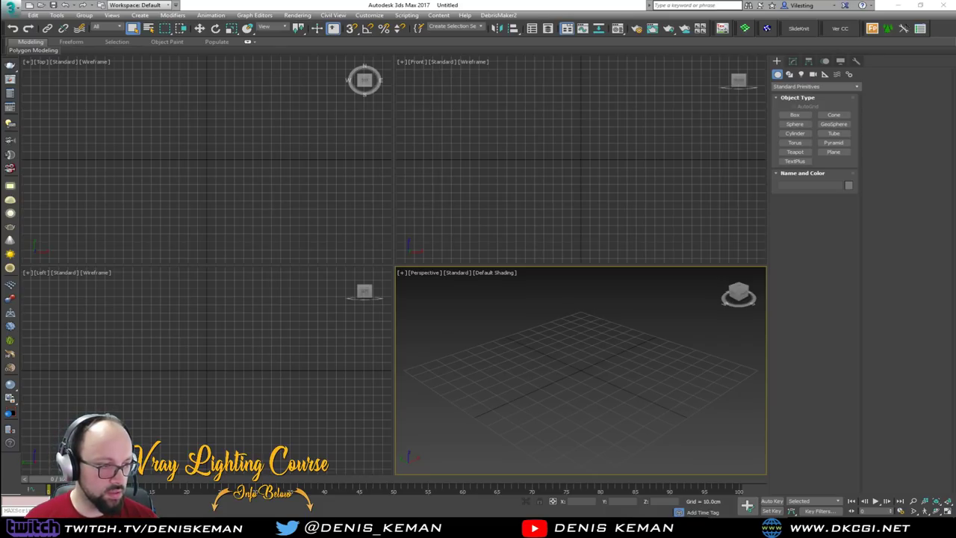
{"action": "left_click", "coordinate": [834, 152]}
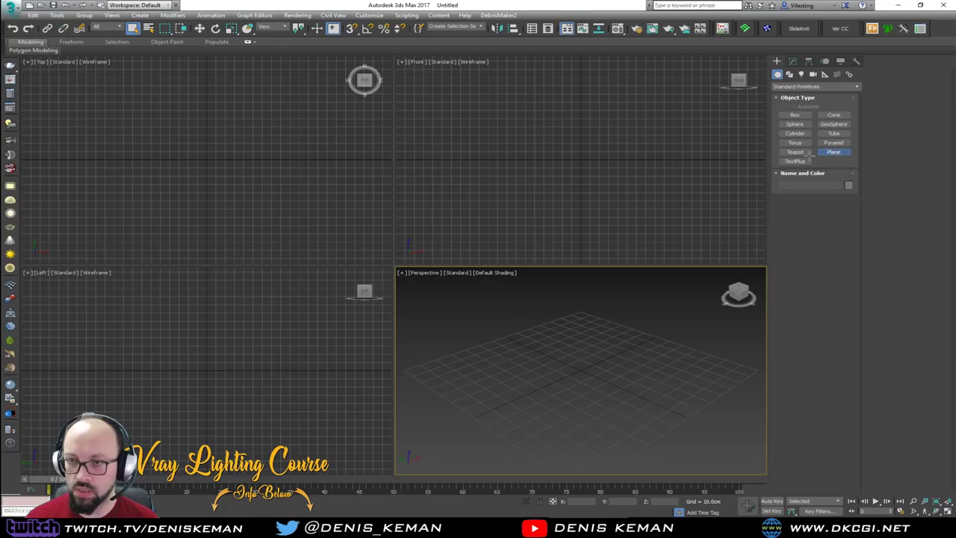
{"action": "left_click_drag", "start_coordinate": [519, 111], "coordinate": [626, 204]}
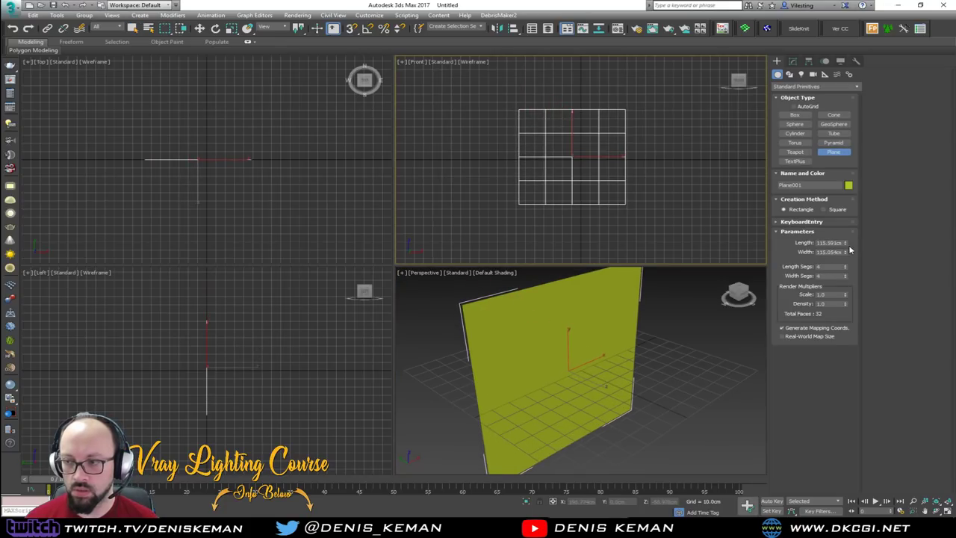
Step: Set the plane's length to 50.8 cm and width to 42.3 cm, with one length and one width segment
{"action": "left_click", "coordinate": [844, 245]}
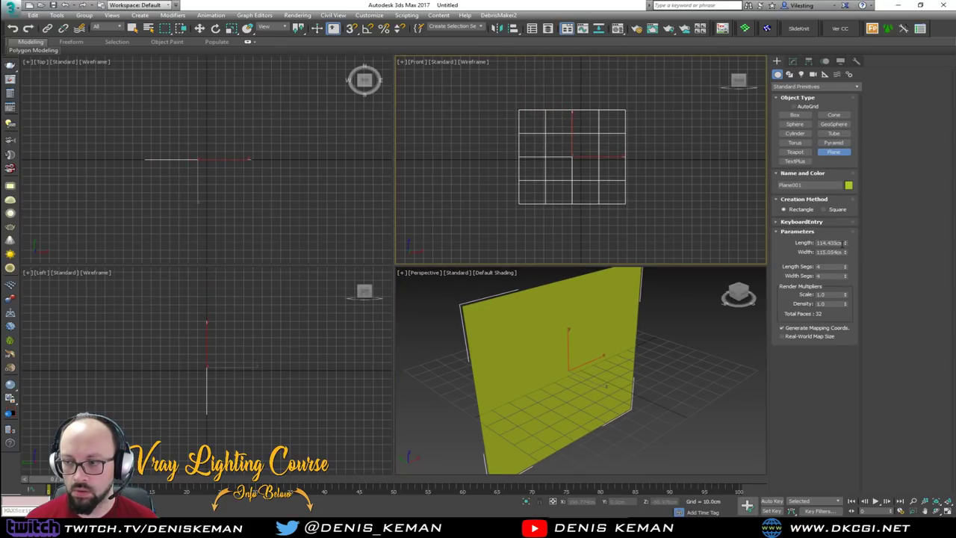
{"action": "left_click_drag", "start_coordinate": [843, 244], "coordinate": [792, 239]}
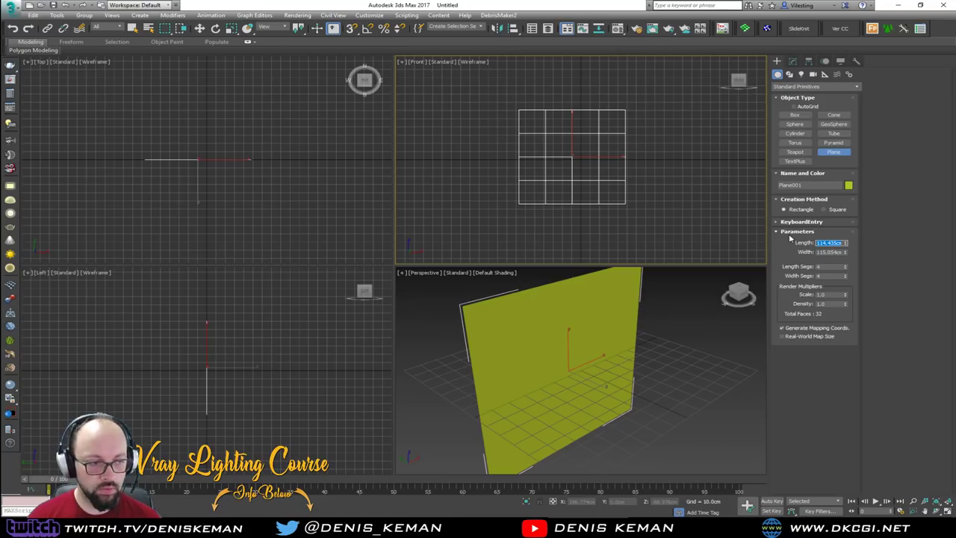
{"action": "type", "text": "50.8"}
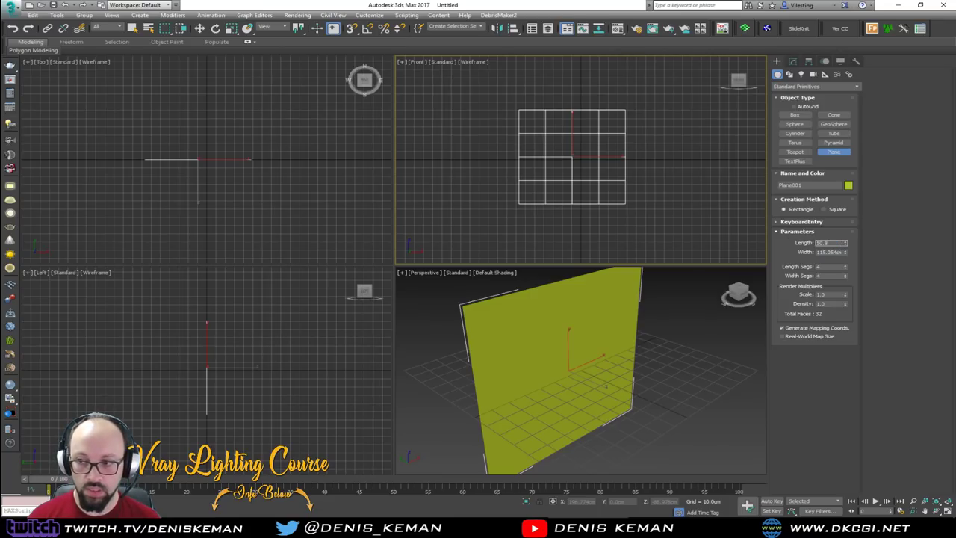
{"action": "key", "text": "Tab"}
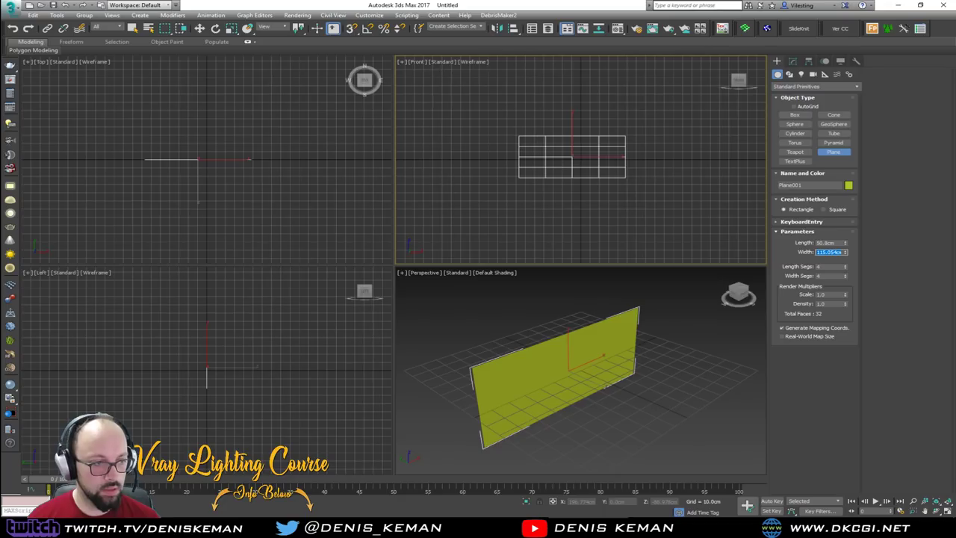
{"action": "type", "text": "42"}
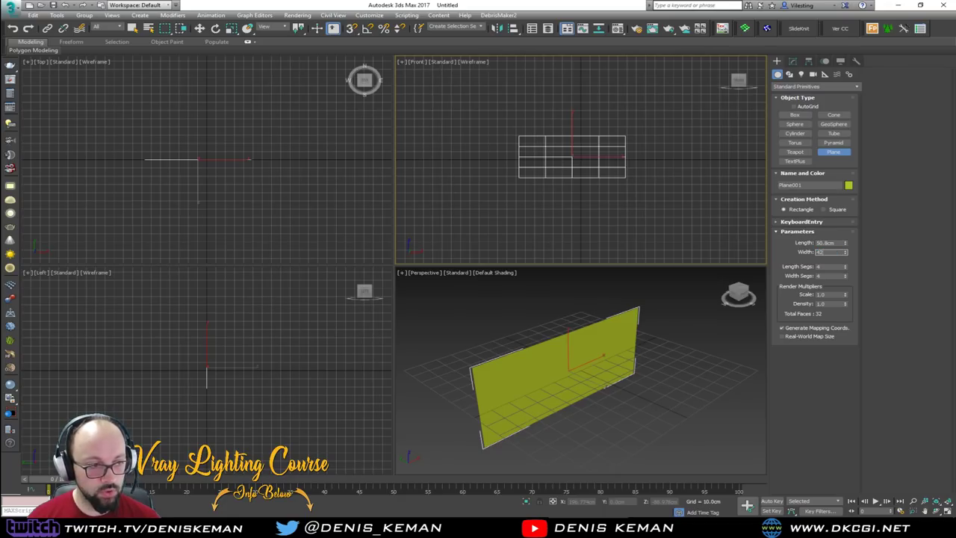
{"action": "type", "text": ".3"}
{"action": "key", "text": "Return"}
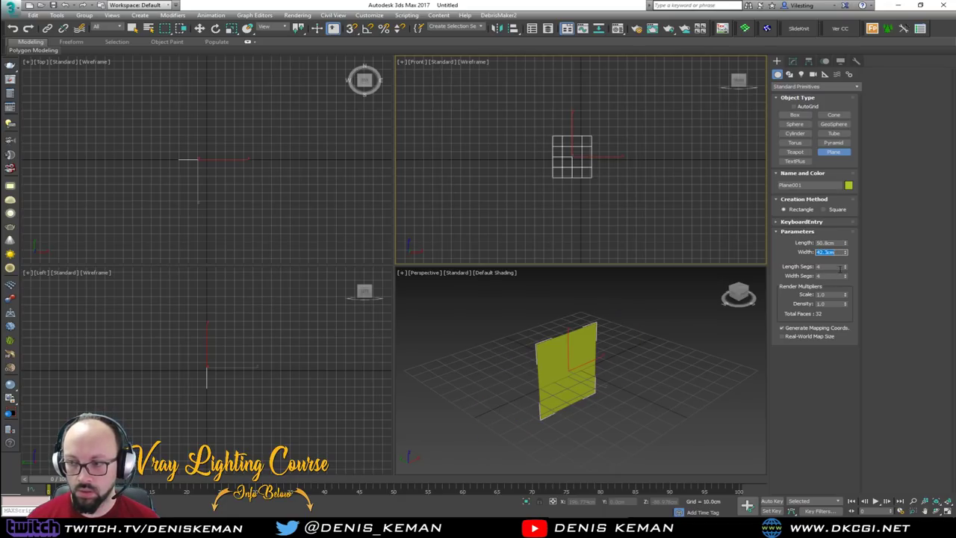
{"action": "right_click", "coordinate": [845, 266]}
{"action": "right_click", "coordinate": [845, 276]}
{"action": "right_click", "coordinate": [608, 342]}
Step: Move the plane to the world origin at X 0, Y 0, Z 0 and enlarge the Perspective view
{"action": "middle_click_drag", "start_coordinate": [592, 341], "coordinate": [591, 349]}
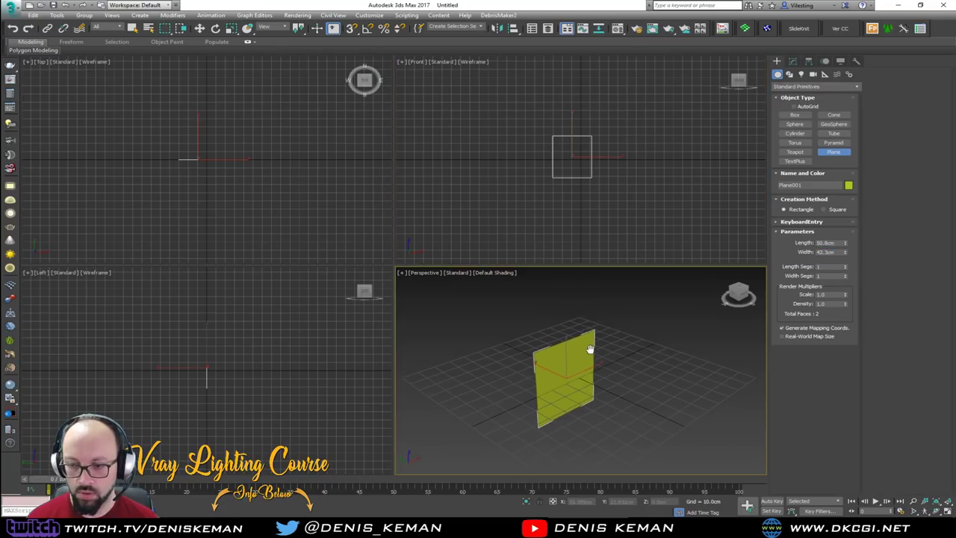
{"action": "key", "text": "w"}
{"action": "right_click", "coordinate": [598, 502]}
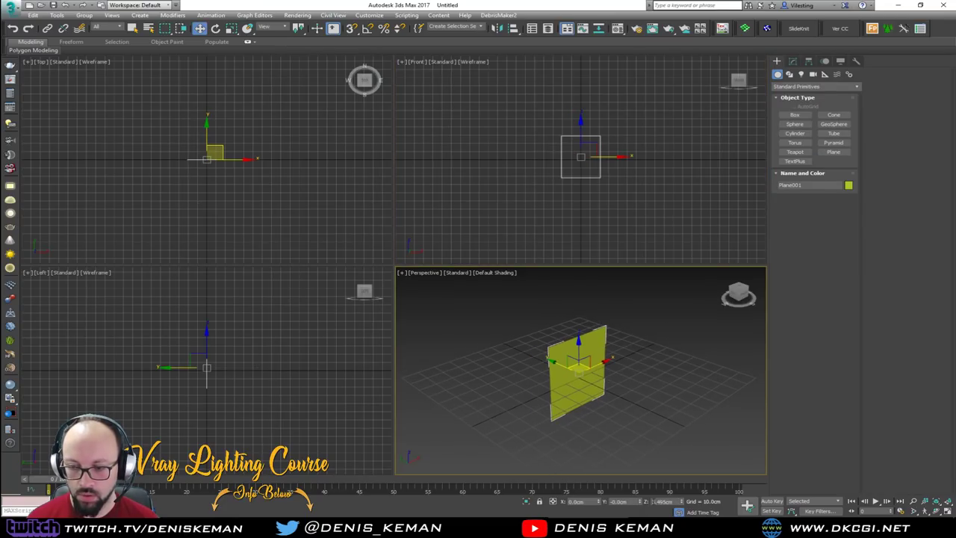
{"action": "right_click", "coordinate": [640, 502]}
{"action": "right_click", "coordinate": [680, 502]}
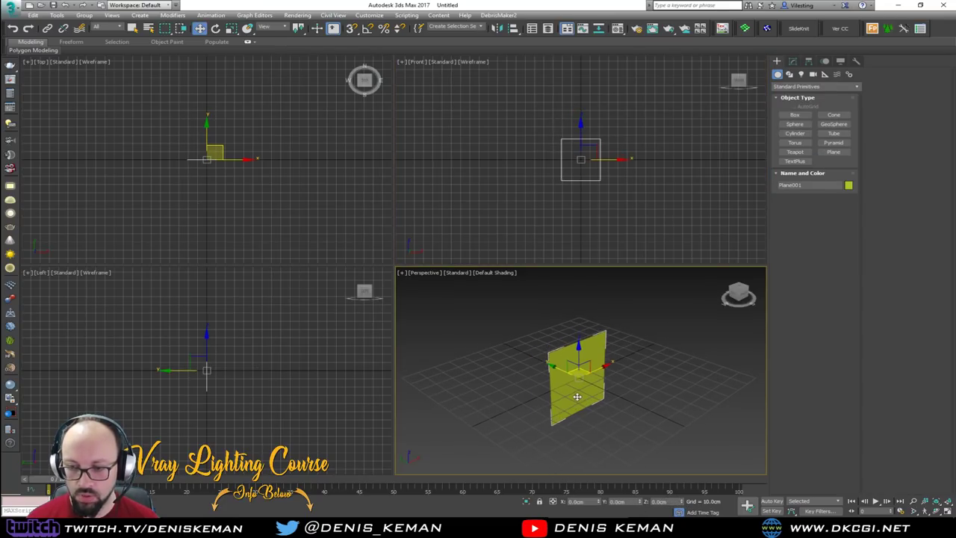
{"action": "scroll", "coordinate": [556, 377], "scroll_direction": "up", "scroll_amount": 2}
{"action": "key", "text": "alt+w"}
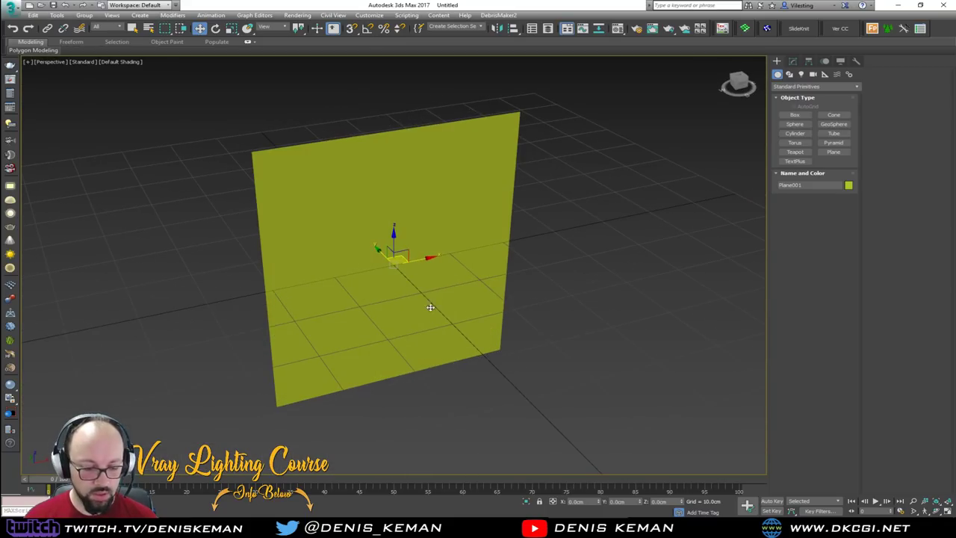
Step: Assign the first material to the plane with the lantern image as its diffuse map, and show the map in the viewport
{"action": "middle_click_drag", "start_coordinate": [433, 306], "coordinate": [390, 306], "text": "alt"}
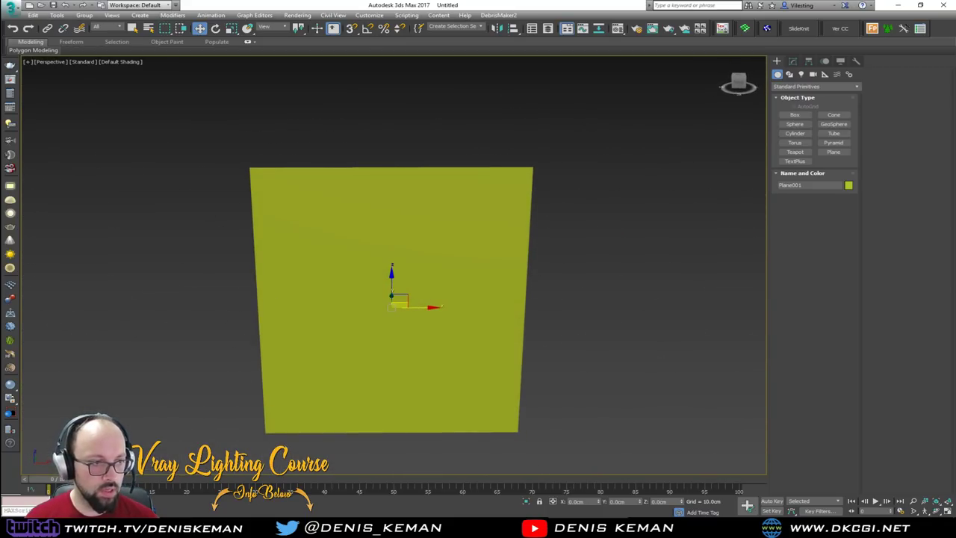
{"action": "middle_click_drag", "start_coordinate": [276, 318], "coordinate": [350, 301]}
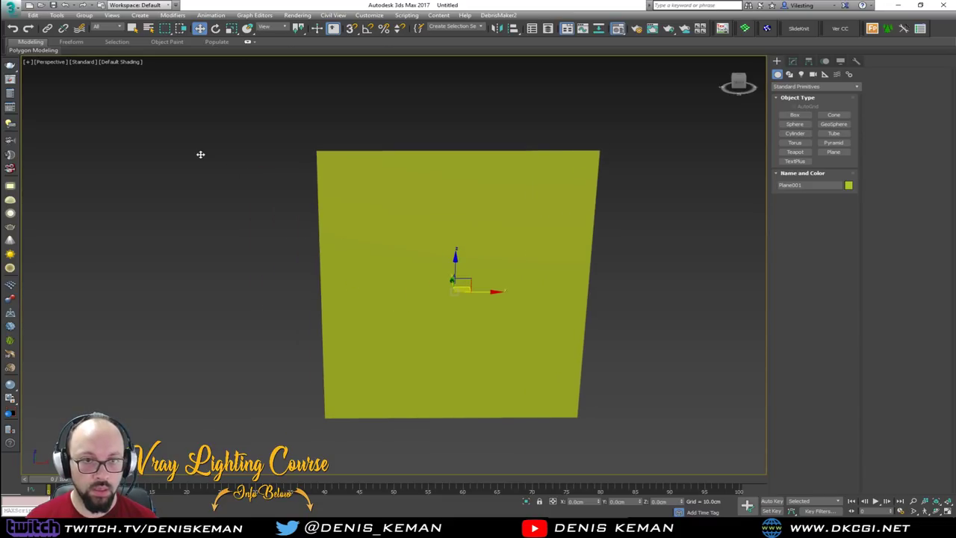
{"action": "key", "text": "m"}
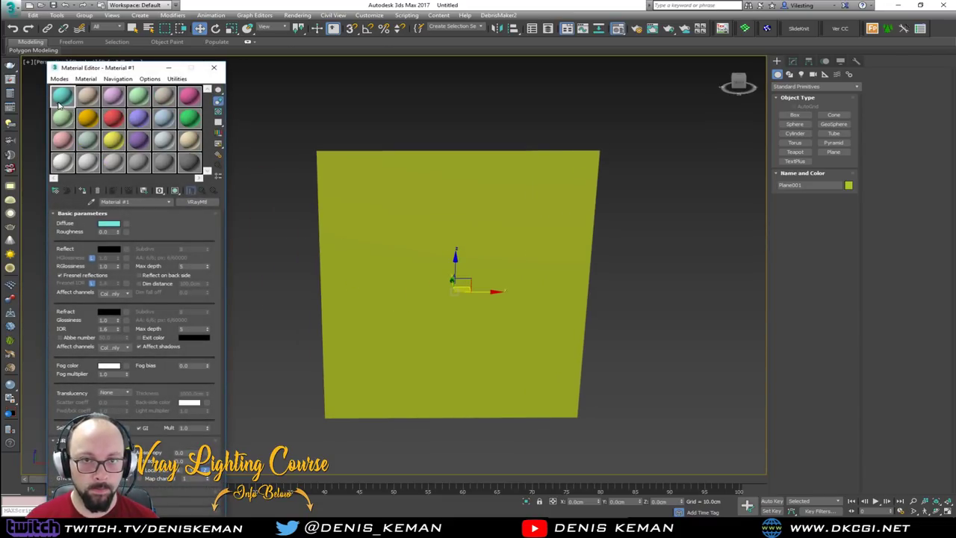
{"action": "left_click_drag", "start_coordinate": [401, 261], "coordinate": [401, 261]}
{"action": "left_click_drag", "start_coordinate": [0, 297], "coordinate": [126, 223]}
{"action": "left_click", "coordinate": [176, 193]}
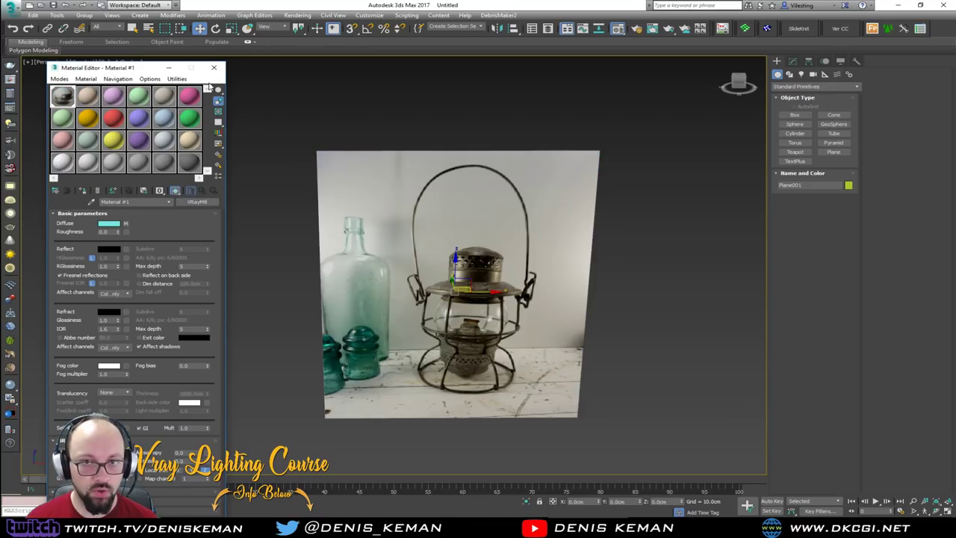
{"action": "left_click", "coordinate": [214, 67]}
Step: Move the lantern reference plane back along Y to about 28 cm
{"action": "left_click_drag", "start_coordinate": [235, 184], "coordinate": [240, 223]}
{"action": "left_click", "coordinate": [431, 297]}
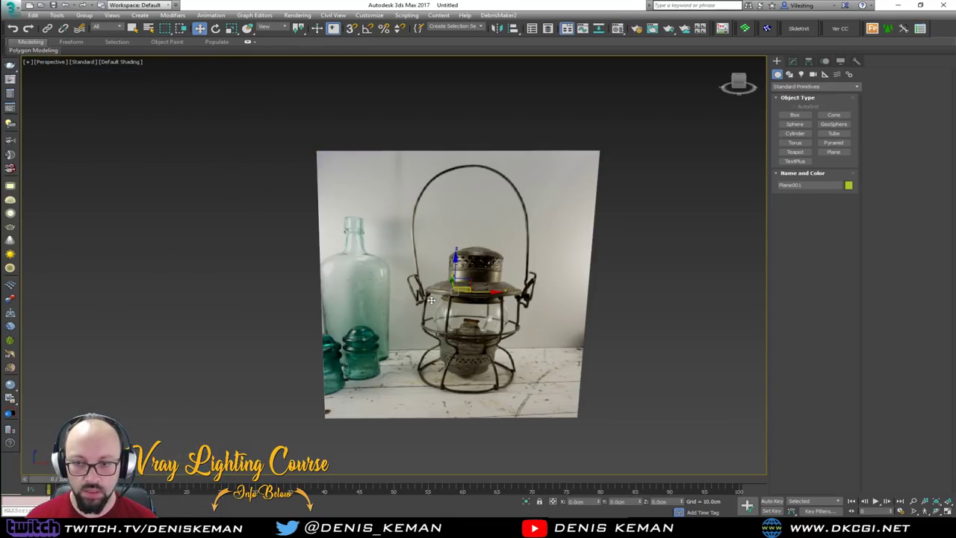
{"action": "middle_click_drag", "start_coordinate": [431, 297], "coordinate": [275, 243], "text": "alt"}
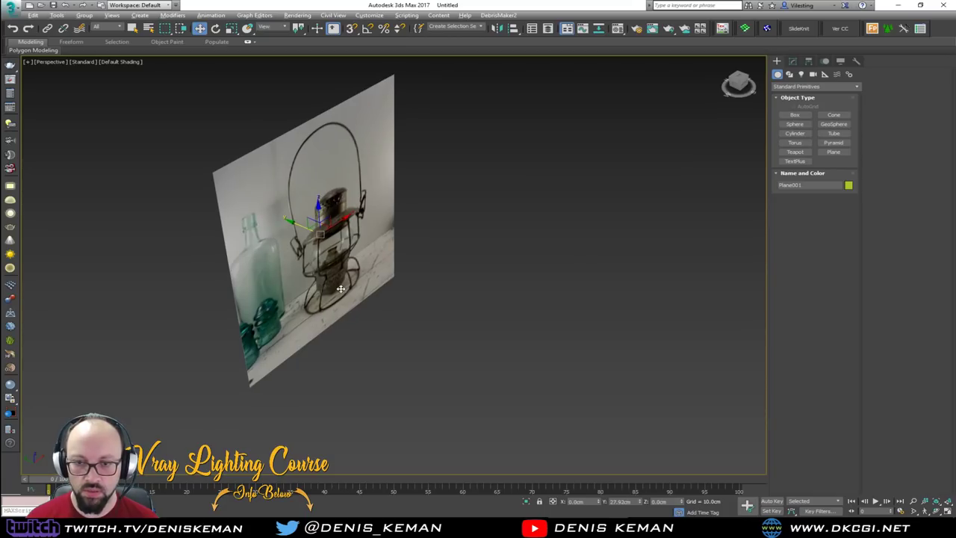
{"action": "middle_click_drag", "start_coordinate": [340, 289], "coordinate": [254, 287], "text": "alt"}
Step: Show the lantern reference in a maximized Front view with shading turned on
{"action": "key", "text": "alt+w"}
{"action": "right_click", "coordinate": [576, 158]}
{"action": "key", "text": "alt+w"}
{"action": "key", "text": "F3"}
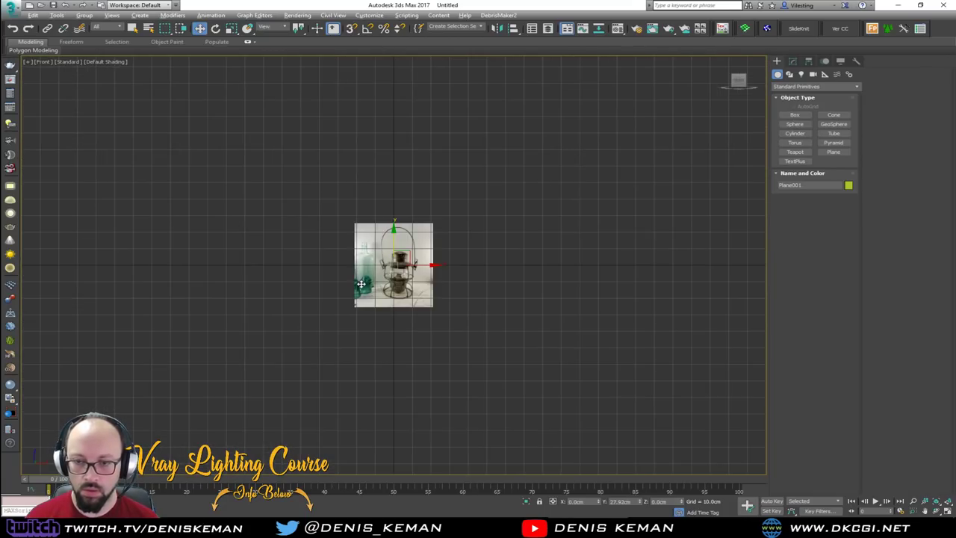
Step: Freeze the lantern reference plane and turn off Show Frozen in Gray in its object properties
{"action": "scroll", "coordinate": [361, 280], "scroll_direction": "up", "scroll_amount": 5}
{"action": "middle_click_drag", "start_coordinate": [468, 236], "coordinate": [405, 303]}
{"action": "scroll", "coordinate": [405, 302], "scroll_direction": "down", "scroll_amount": 2}
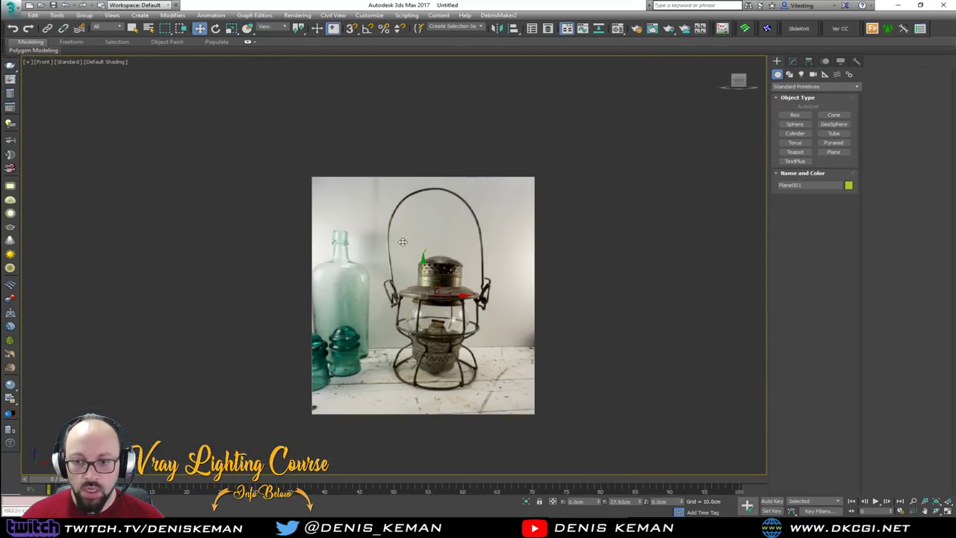
{"action": "left_click", "coordinate": [609, 276]}
{"action": "left_click", "coordinate": [440, 308]}
{"action": "right_click", "coordinate": [440, 308]}
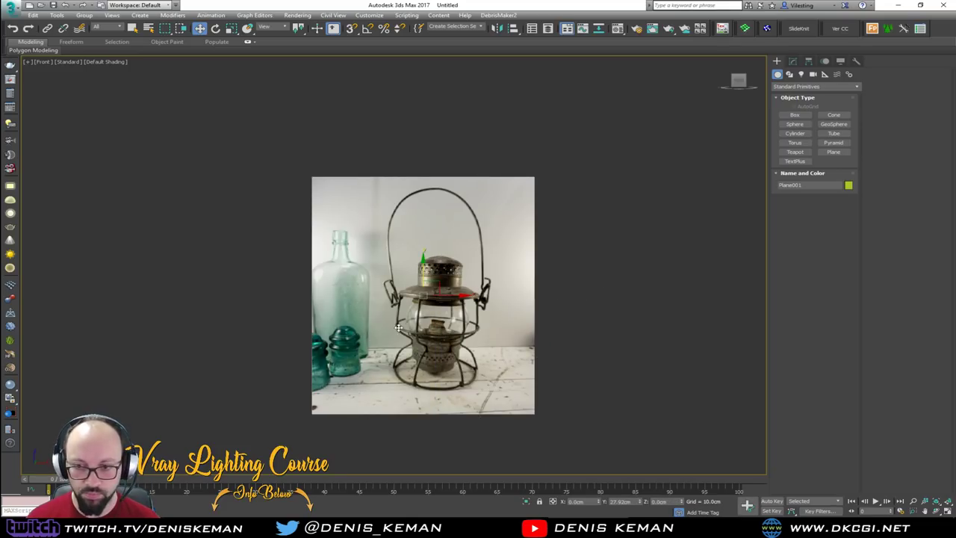
{"action": "right_click", "coordinate": [440, 292]}
{"action": "left_click", "coordinate": [482, 358]}
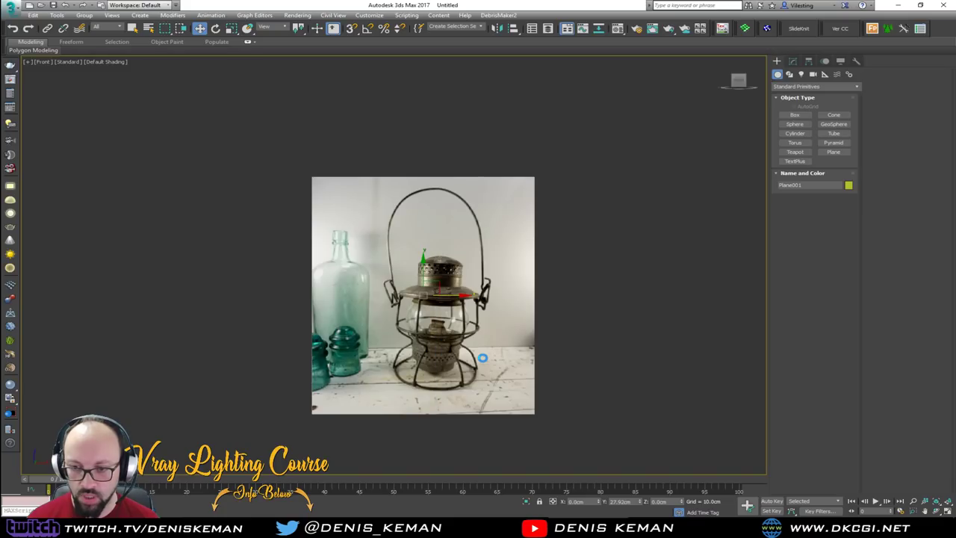
{"action": "left_click", "coordinate": [409, 248]}
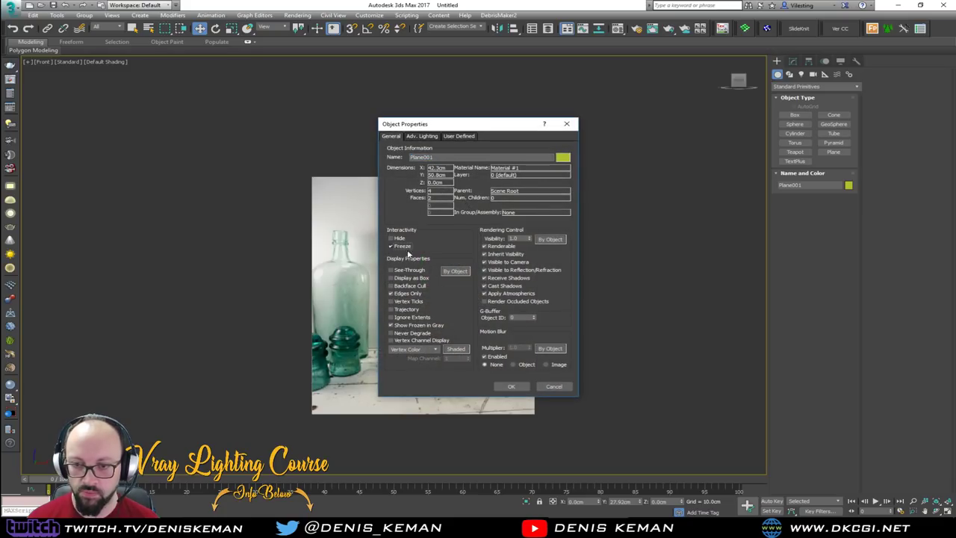
{"action": "left_click", "coordinate": [416, 326]}
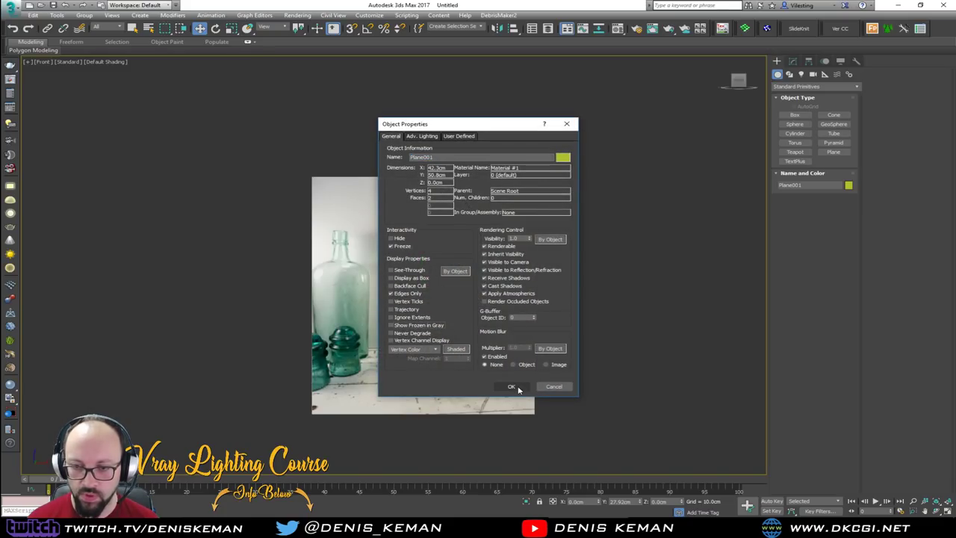
{"action": "left_click", "coordinate": [513, 387]}
Step: Draw a cylinder of about 7.9 cm radius and 11 cm height over the lantern's lower cage and rotate it upright
{"action": "middle_click_drag", "start_coordinate": [394, 358], "coordinate": [386, 318]}
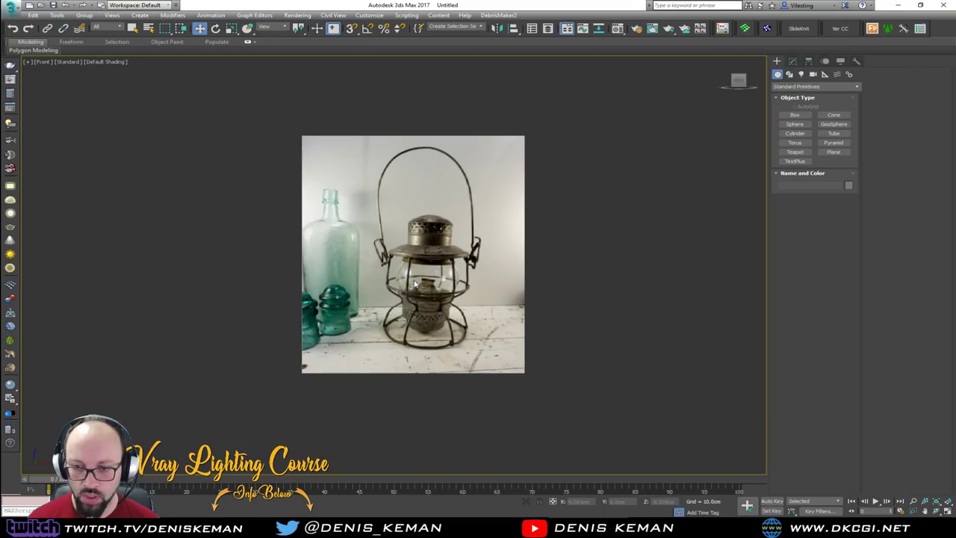
{"action": "scroll", "coordinate": [415, 284], "scroll_direction": "up", "scroll_amount": 6}
{"action": "middle_click_drag", "start_coordinate": [416, 284], "coordinate": [358, 263]}
{"action": "scroll", "coordinate": [318, 216], "scroll_direction": "down", "scroll_amount": 3}
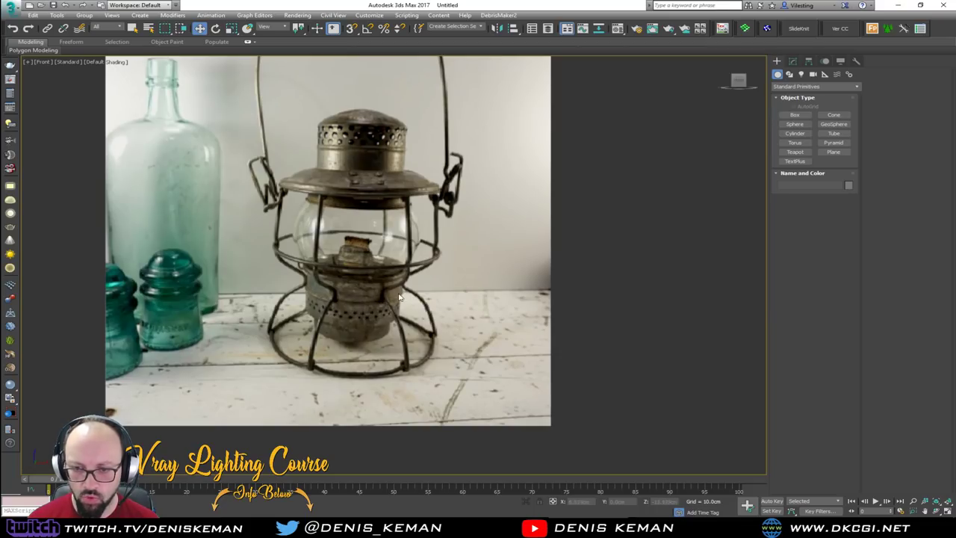
{"action": "key", "text": "alt+w"}
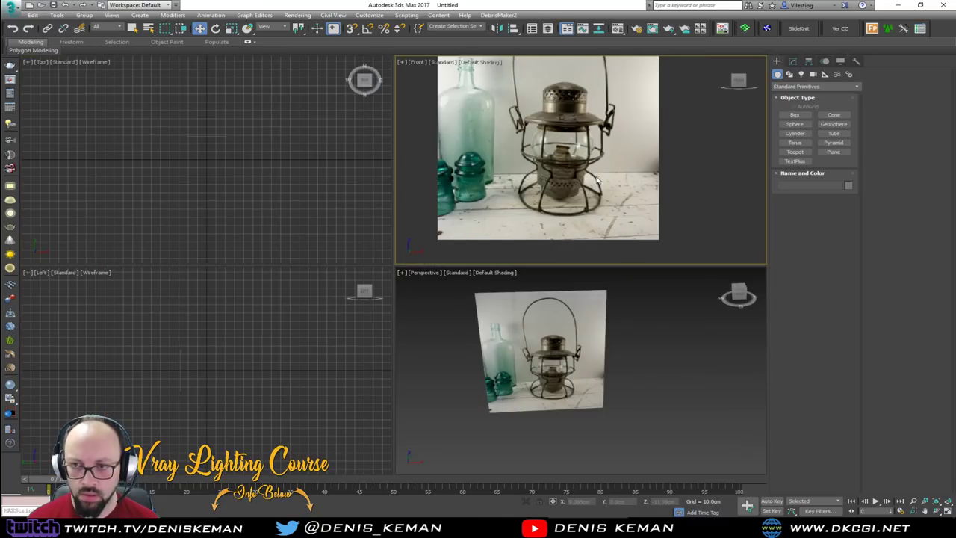
{"action": "key", "text": "alt+w"}
{"action": "mouse_move", "coordinate": [330, 184]}
{"action": "middle_mouse_down"}
{"action": "mouse_move", "coordinate": [326, 281]}
{"action": "mouse_move", "coordinate": [327, 188]}
{"action": "middle_mouse_up"}
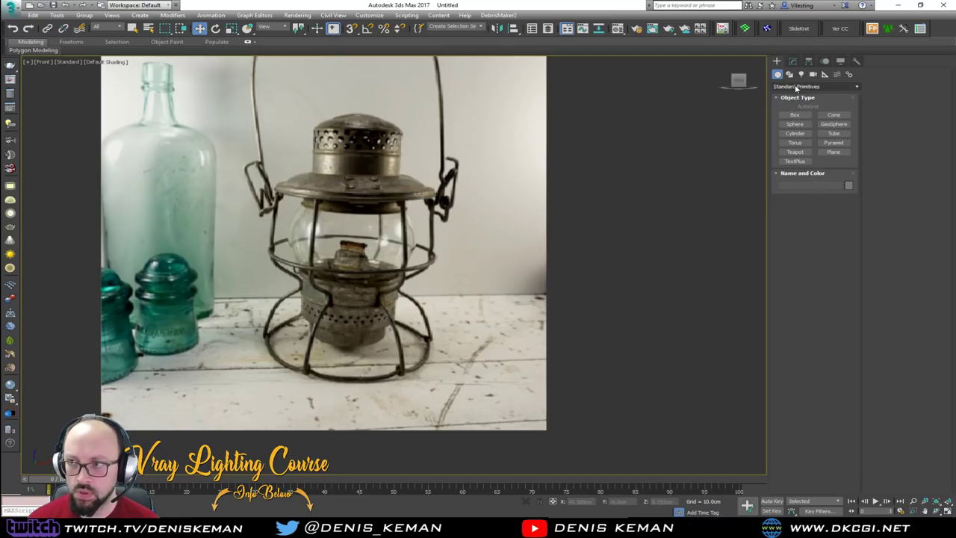
{"action": "left_click", "coordinate": [797, 133]}
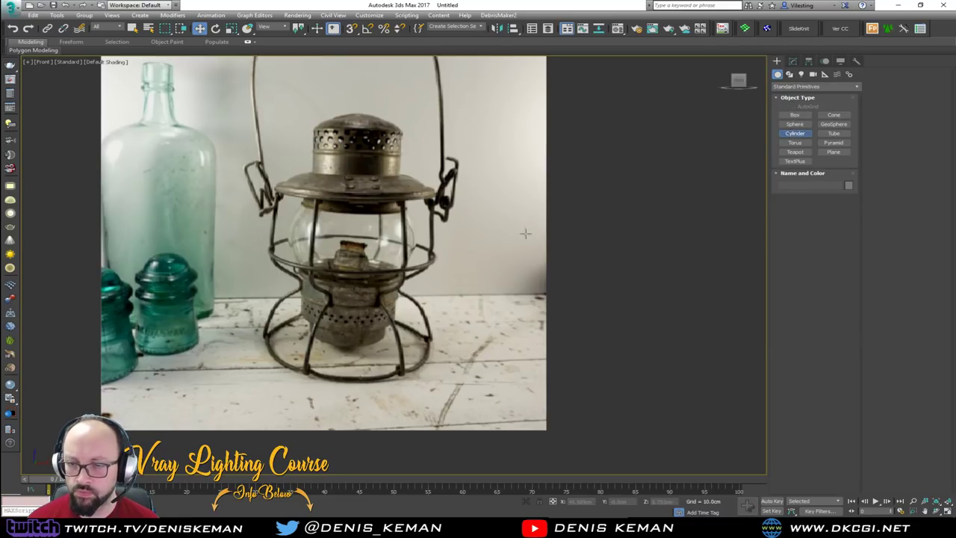
{"action": "left_click_drag", "start_coordinate": [349, 342], "coordinate": [366, 271]}
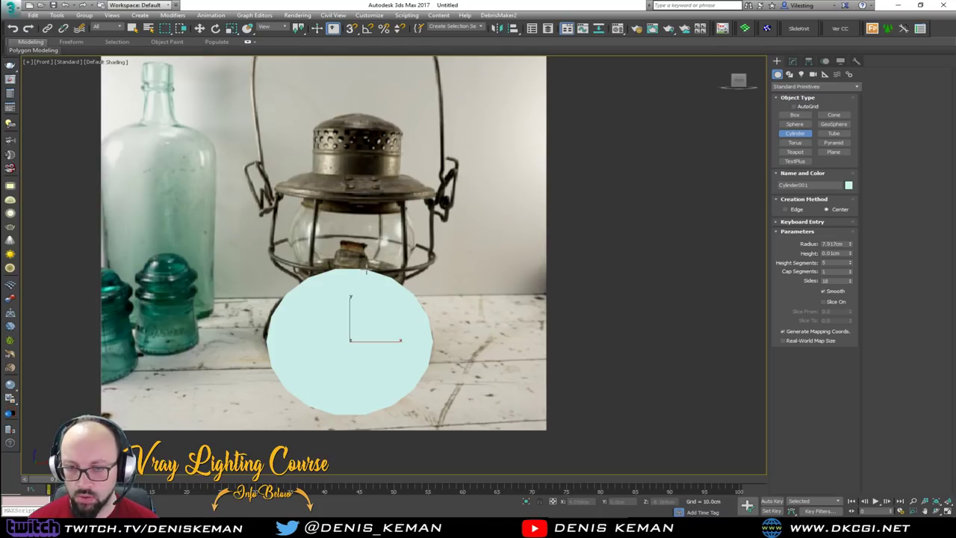
{"action": "right_click", "coordinate": [358, 168]}
{"action": "key", "text": "e"}
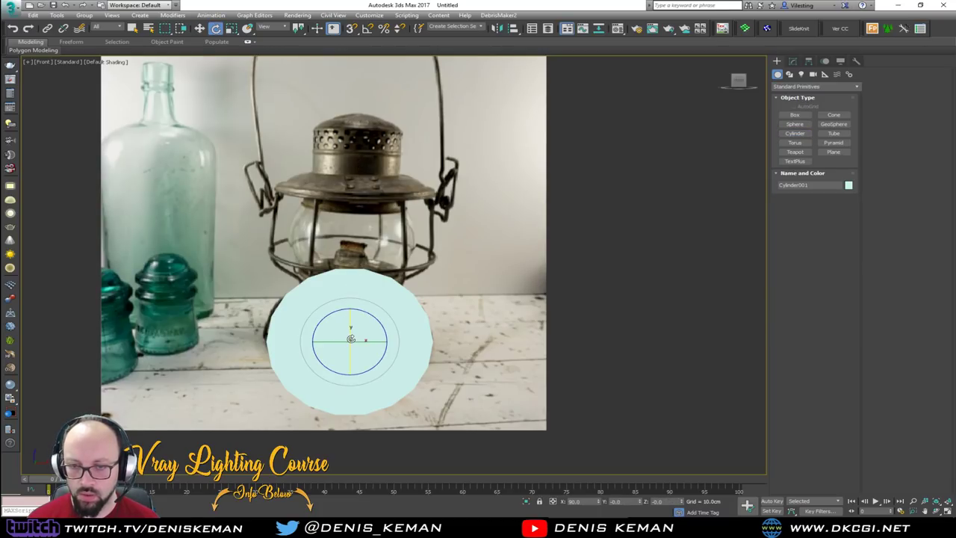
{"action": "left_click_drag", "start_coordinate": [351, 337], "coordinate": [355, 251]}
{"action": "key", "text": "w"}
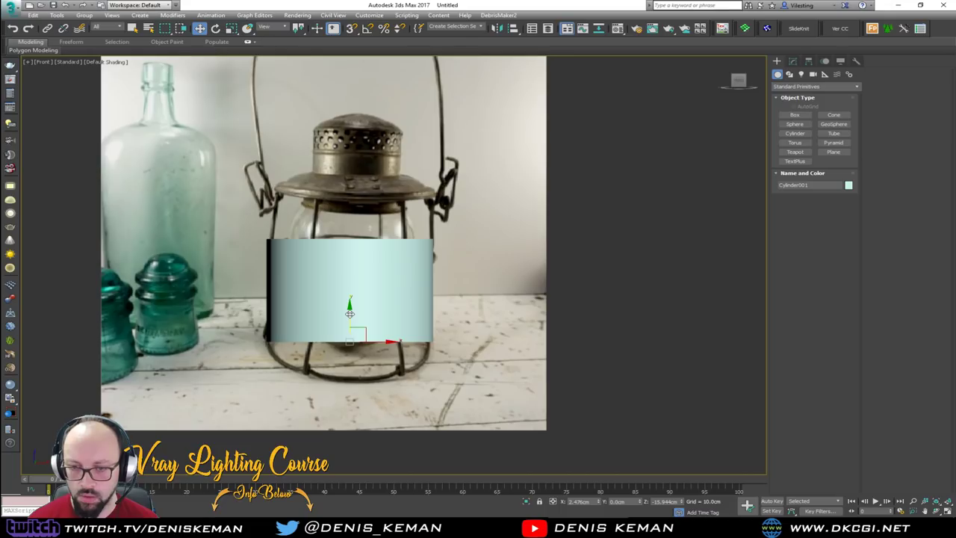
Step: Set the cylinder to 12 sides and 1 height segment, and display it see-through with edged faces
{"action": "left_click", "coordinate": [792, 62]}
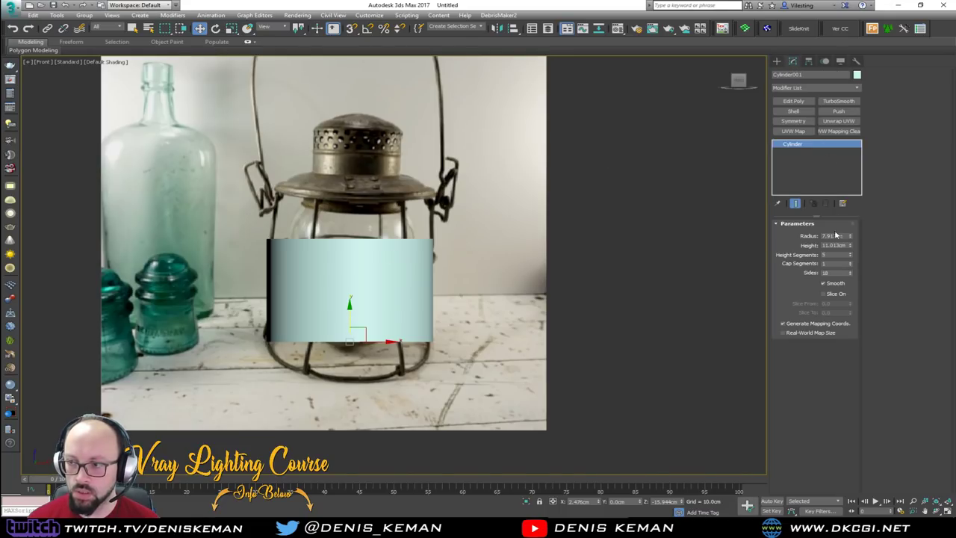
{"action": "double_click", "coordinate": [835, 273]}
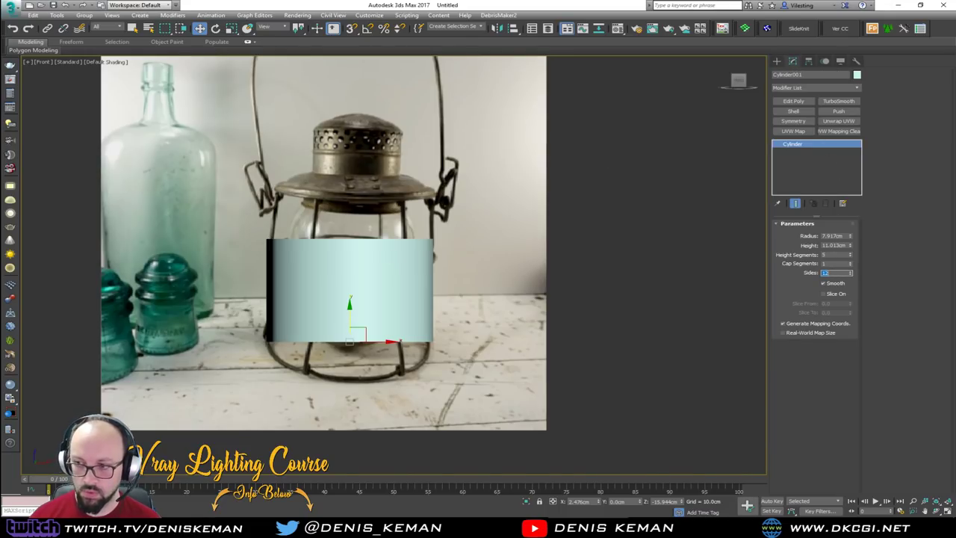
{"action": "right_click", "coordinate": [851, 255]}
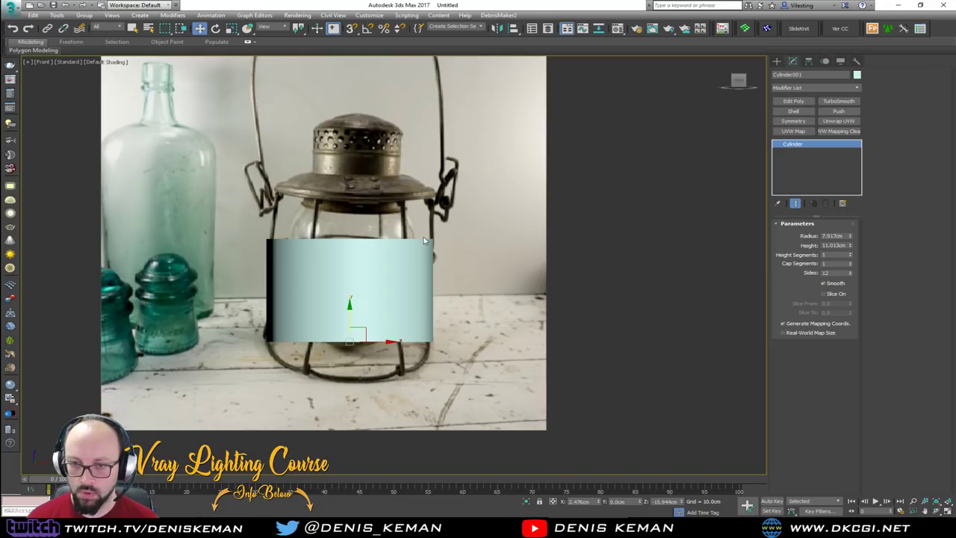
{"action": "key", "text": "F4"}
{"action": "key", "text": "alt+x"}
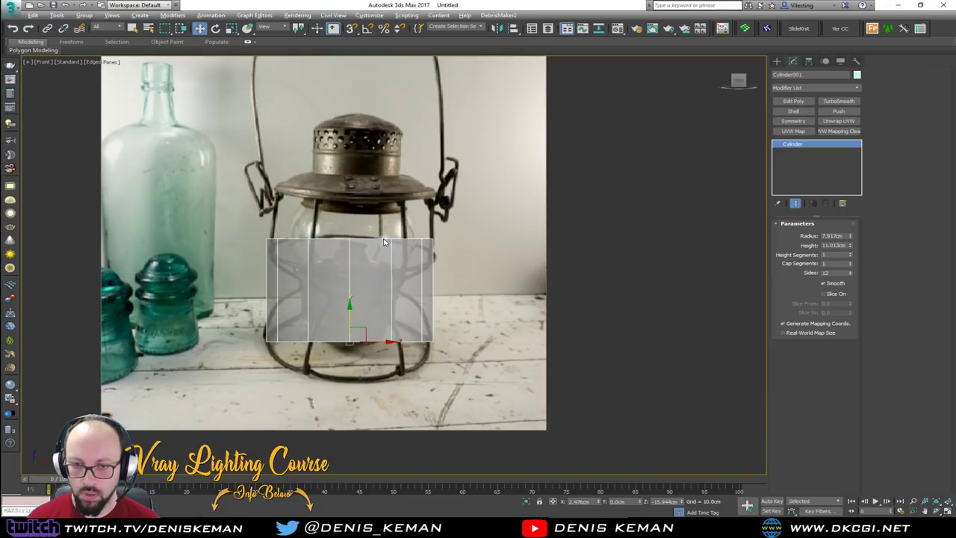
Step: Add Edit Poly to the cylinder, insert a horizontal edge loop near mid-height, and lower the top vertices to the cage's middle ring
{"action": "middle_click_drag", "start_coordinate": [384, 242], "coordinate": [378, 219]}
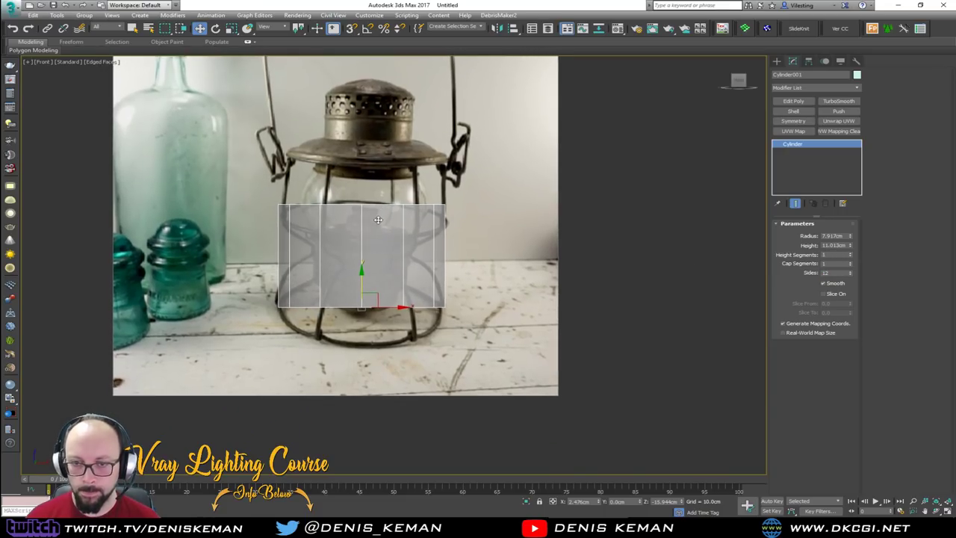
{"action": "left_click", "coordinate": [792, 101]}
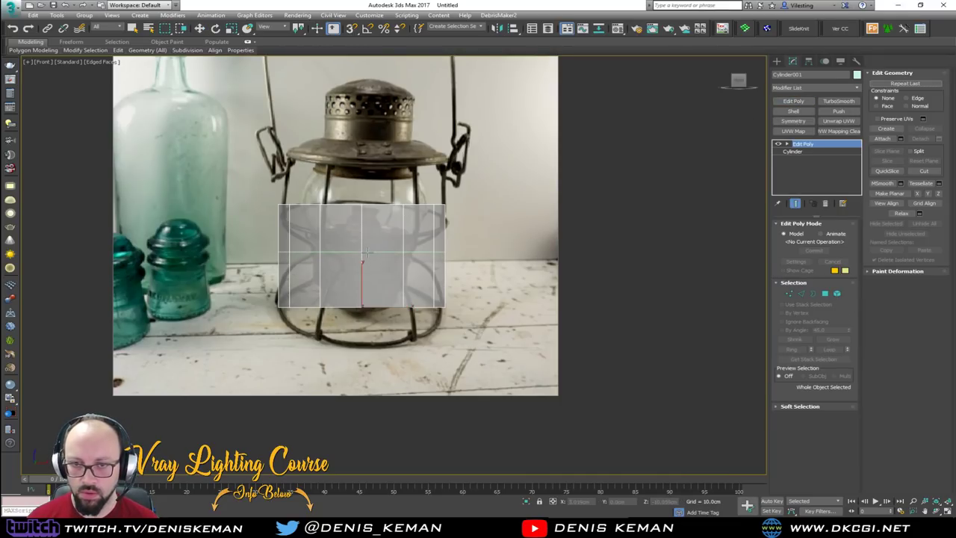
{"action": "key", "text": "1"}
{"action": "key", "text": "w"}
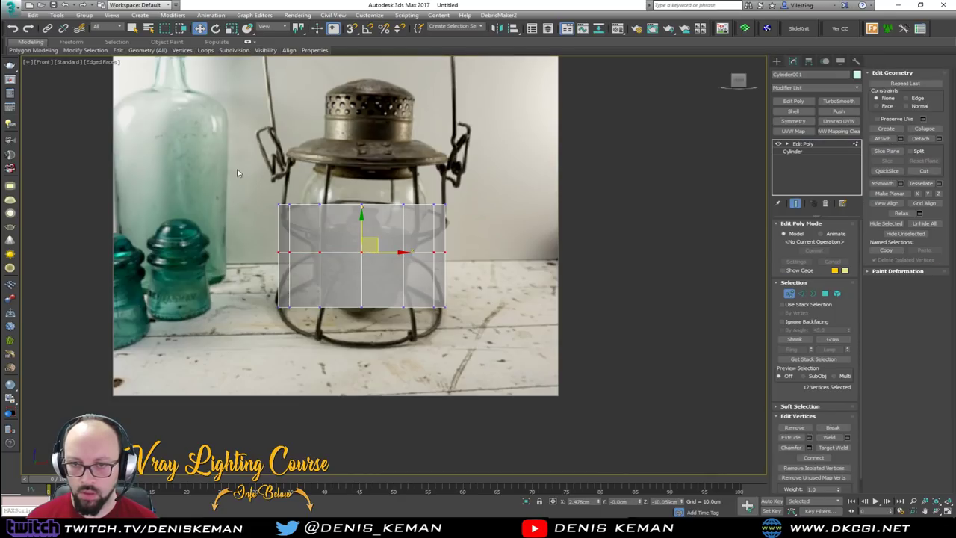
{"action": "left_click_drag", "start_coordinate": [233, 168], "coordinate": [510, 240]}
{"action": "left_click_drag", "start_coordinate": [362, 182], "coordinate": [361, 200]}
Step: Delete the cylinder's top and bottom cap polygons
{"action": "key", "text": "alt+w"}
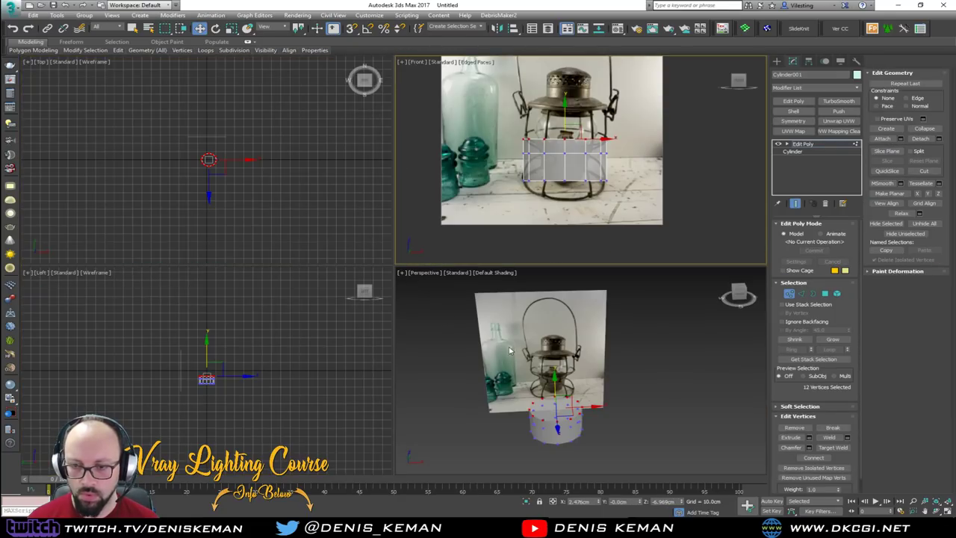
{"action": "left_click", "coordinate": [557, 411]}
{"action": "key", "text": "4"}
{"action": "left_click", "coordinate": [557, 411]}
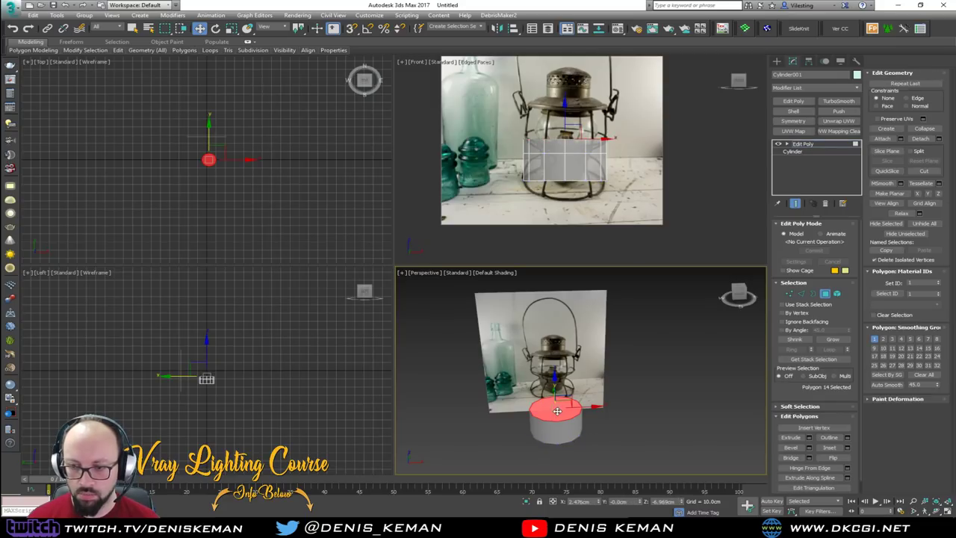
{"action": "key", "text": "Delete"}
{"action": "middle_click_drag", "start_coordinate": [557, 412], "coordinate": [553, 431], "text": "alt"}
{"action": "left_click", "coordinate": [553, 432]}
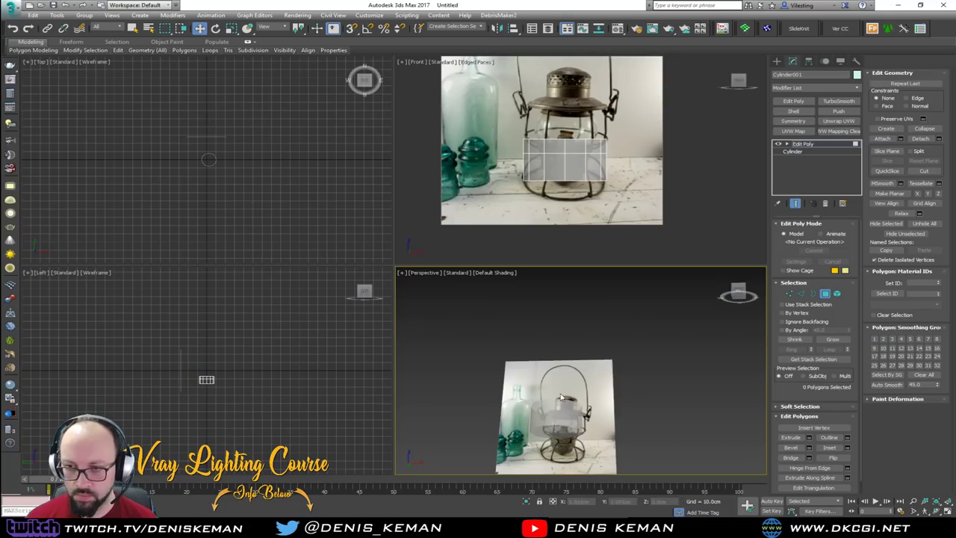
Step: Extend the cylinder's top border up to the underside of the lantern's hood and scale it inward to about 86%
{"action": "left_click", "coordinate": [553, 149]}
{"action": "key", "text": "alt+w"}
{"action": "key", "text": "3"}
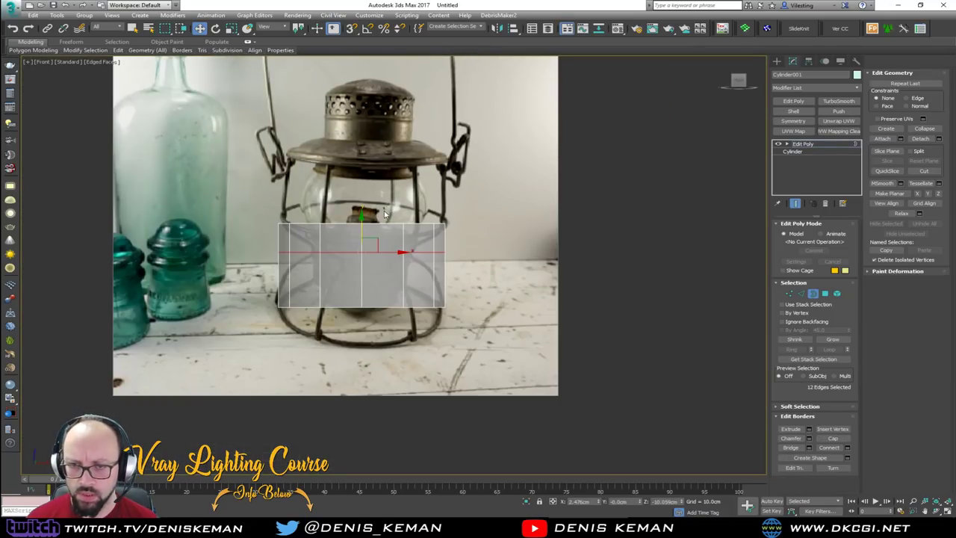
{"action": "left_click", "coordinate": [383, 224]}
{"action": "middle_click_drag", "start_coordinate": [363, 204], "coordinate": [369, 234]}
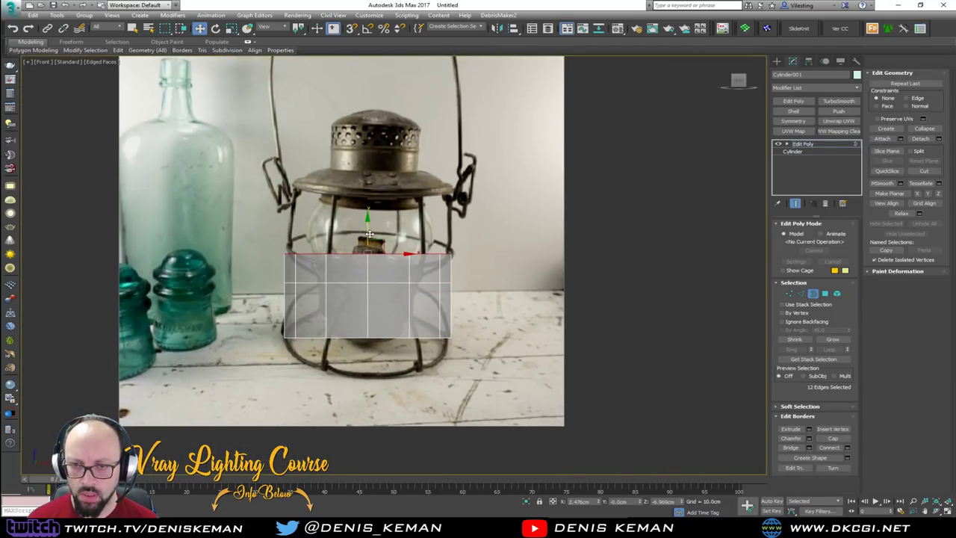
{"action": "left_click_drag", "start_coordinate": [369, 234], "coordinate": [372, 191], "text": "shift"}
{"action": "key", "text": "r"}
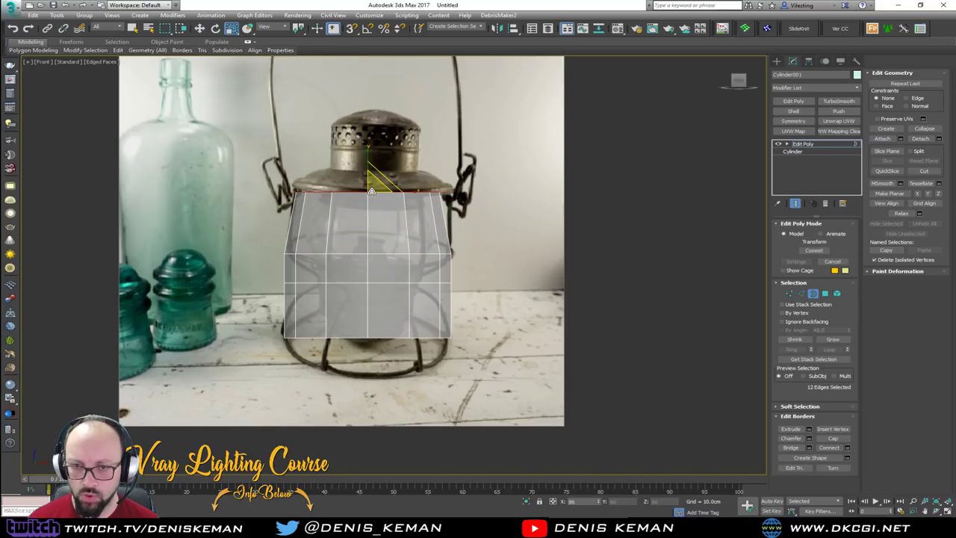
{"action": "scroll", "coordinate": [315, 305], "scroll_direction": "up", "scroll_amount": 2}
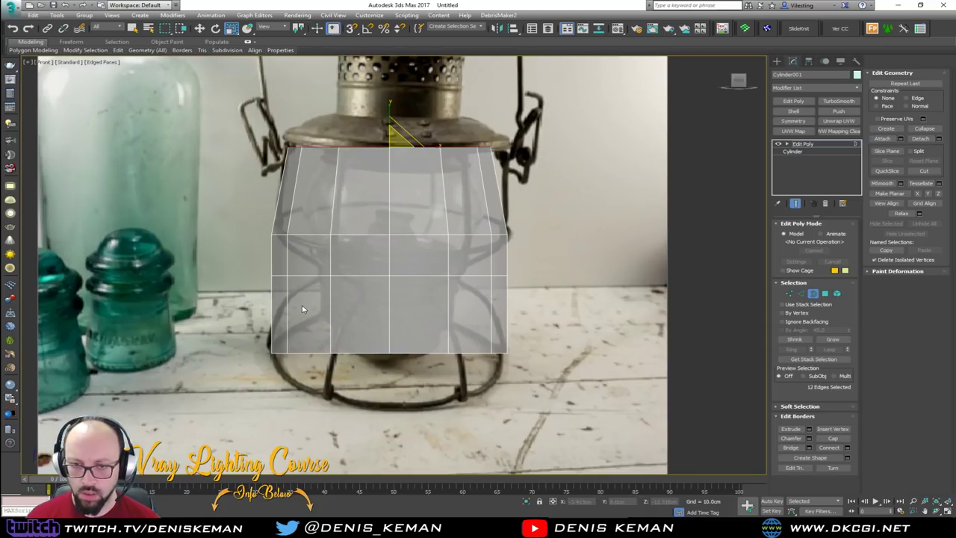
Step: Scale the middle edge loop inward to match the narrow waist of the lantern's wire cage
{"action": "key", "text": "2"}
{"action": "double_click", "coordinate": [316, 277]}
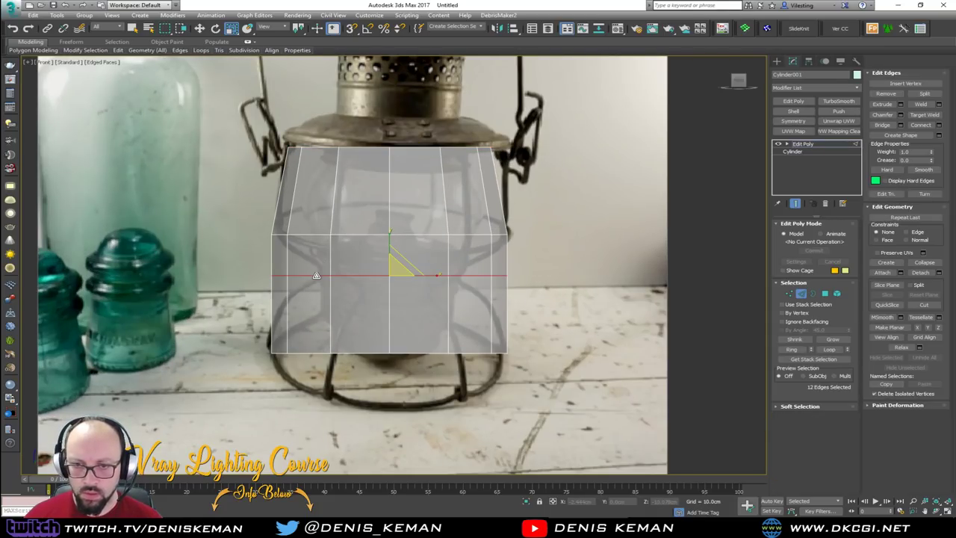
{"action": "left_click_drag", "start_coordinate": [394, 277], "coordinate": [394, 303]}
Step: Insert an edge loop midway between the waist and the bottom border and scale it outward to follow the cage's curve
{"action": "key", "text": "alt+1"}
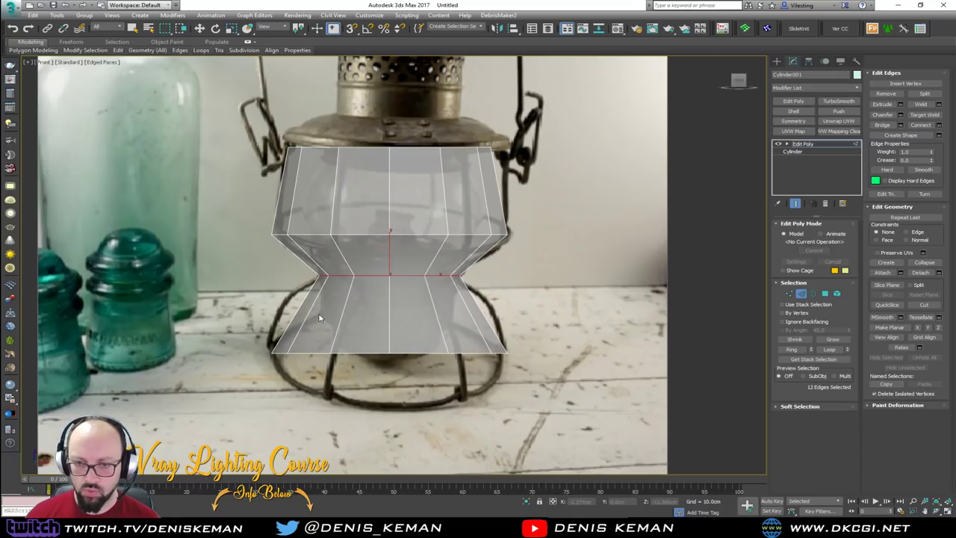
{"action": "double_click", "coordinate": [313, 310]}
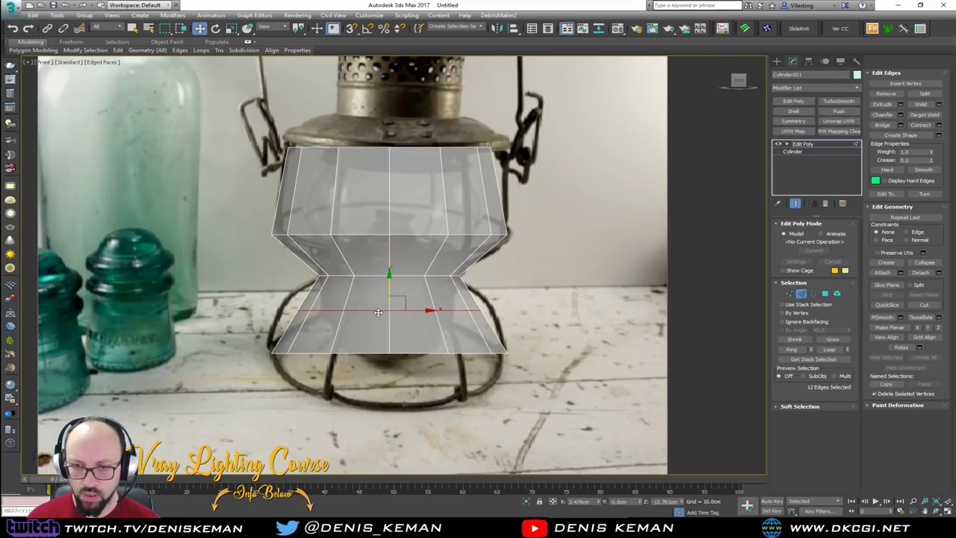
{"action": "left_click_drag", "start_coordinate": [395, 305], "coordinate": [393, 299]}
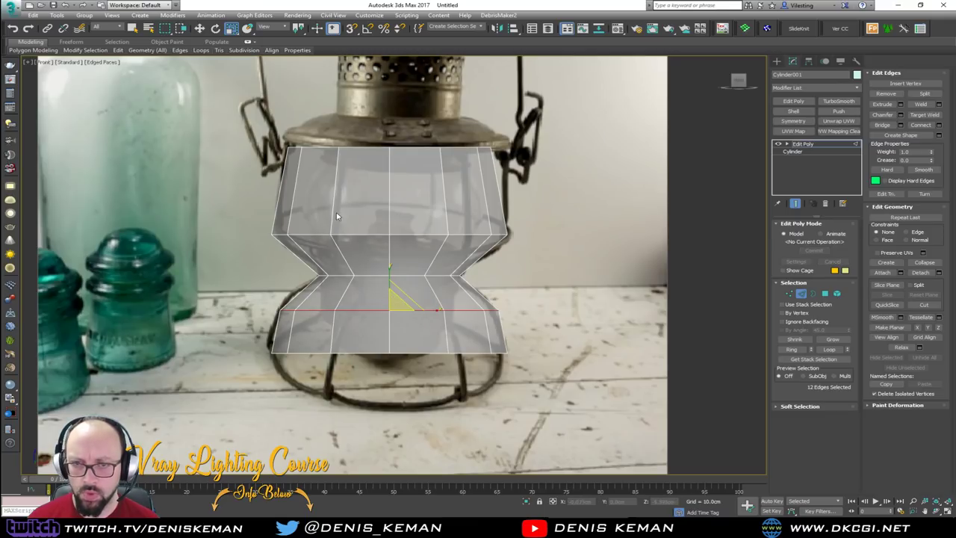
Step: Turn on edged-face display for the cylinder in the perspective view
{"action": "middle_click_drag", "start_coordinate": [337, 214], "coordinate": [337, 252]}
{"action": "key", "text": "alt+w"}
{"action": "middle_click", "coordinate": [468, 337]}
{"action": "key", "text": "alt+w"}
{"action": "middle_click_drag", "start_coordinate": [425, 318], "coordinate": [438, 219]}
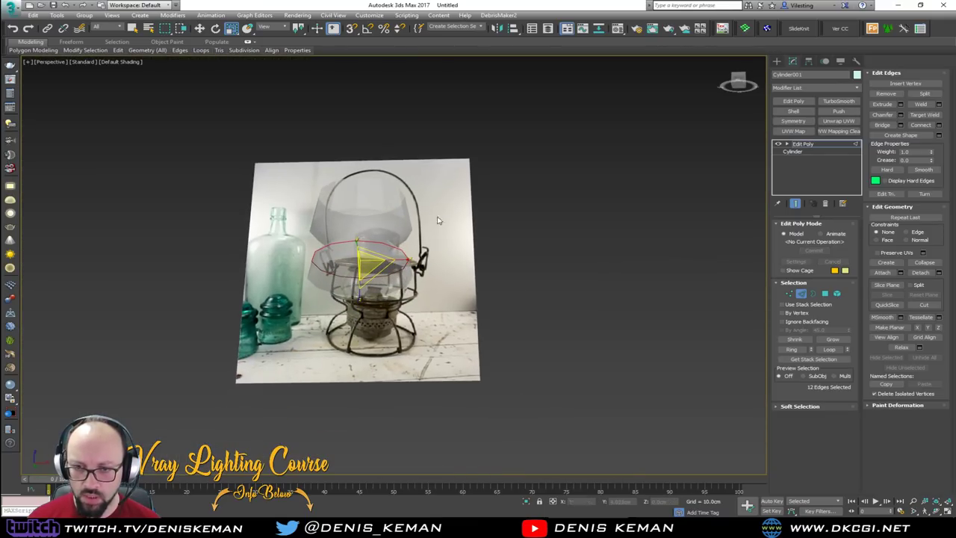
{"action": "scroll", "coordinate": [372, 242], "scroll_direction": "up", "scroll_amount": 3}
{"action": "key", "text": "F4"}
{"action": "middle_click_drag", "start_coordinate": [355, 206], "coordinate": [350, 343]}
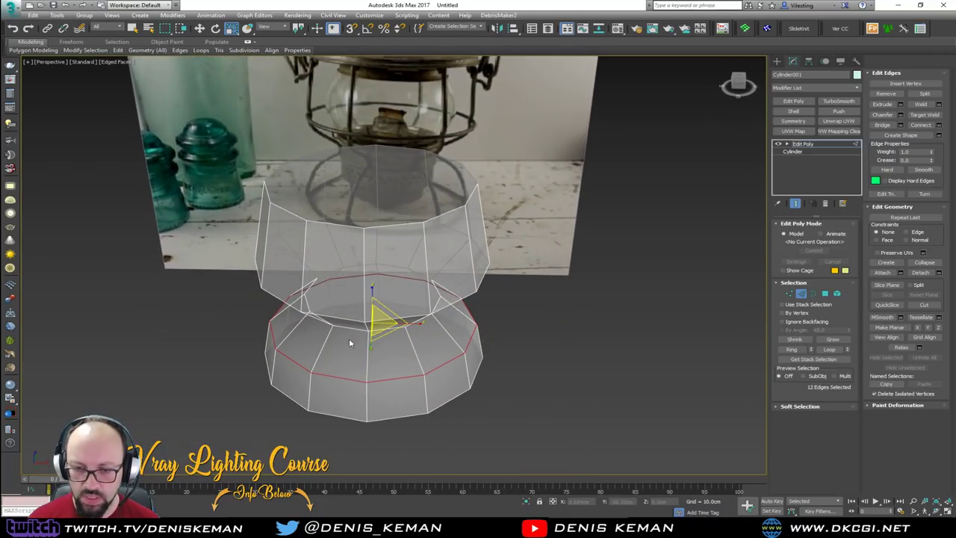
Step: Select every second vertical edge loop around the cylinder, six loops in total
{"action": "key", "text": "2"}
{"action": "key", "text": "2"}
{"action": "double_click", "coordinate": [321, 350]}
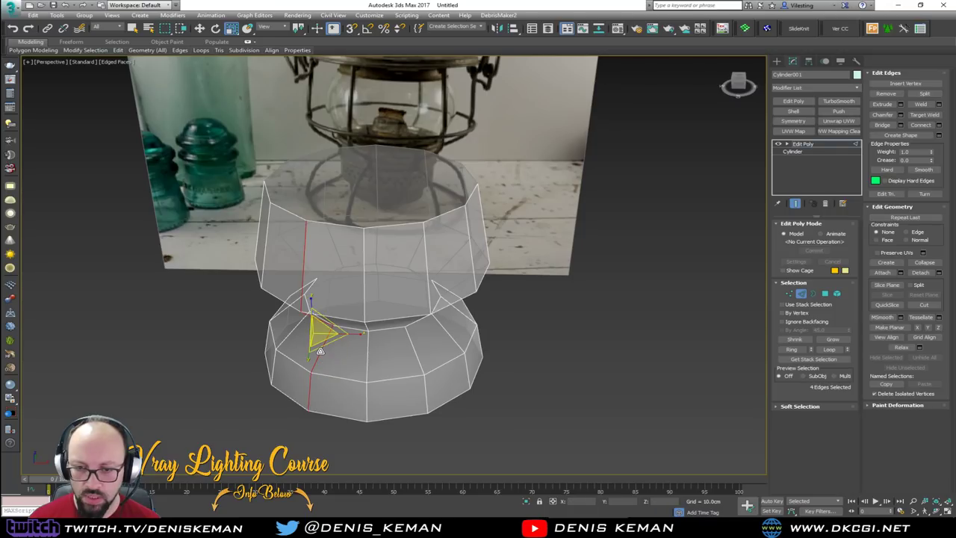
{"action": "double_click", "coordinate": [416, 354], "text": "ctrl"}
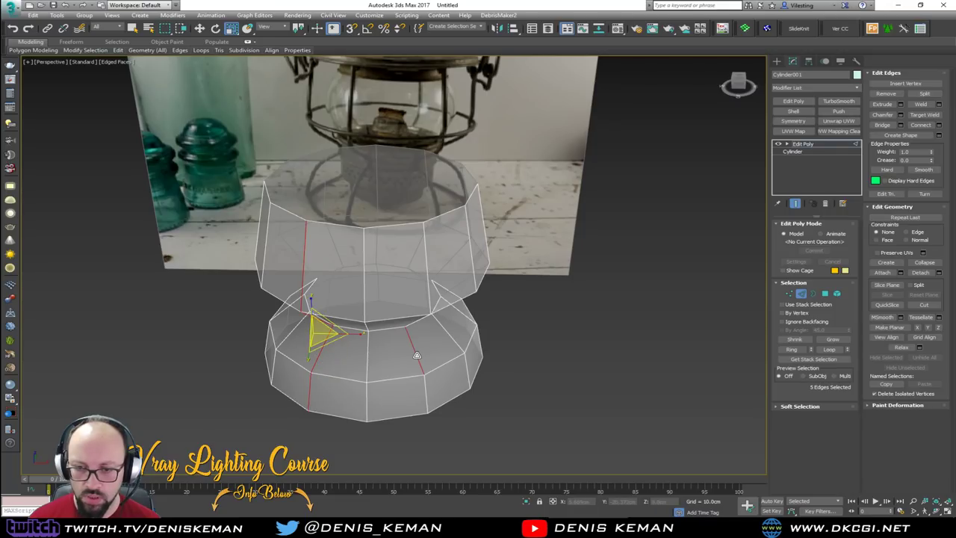
{"action": "double_click", "coordinate": [463, 317], "text": "ctrl"}
{"action": "middle_click_drag", "start_coordinate": [463, 317], "coordinate": [325, 320], "text": "alt"}
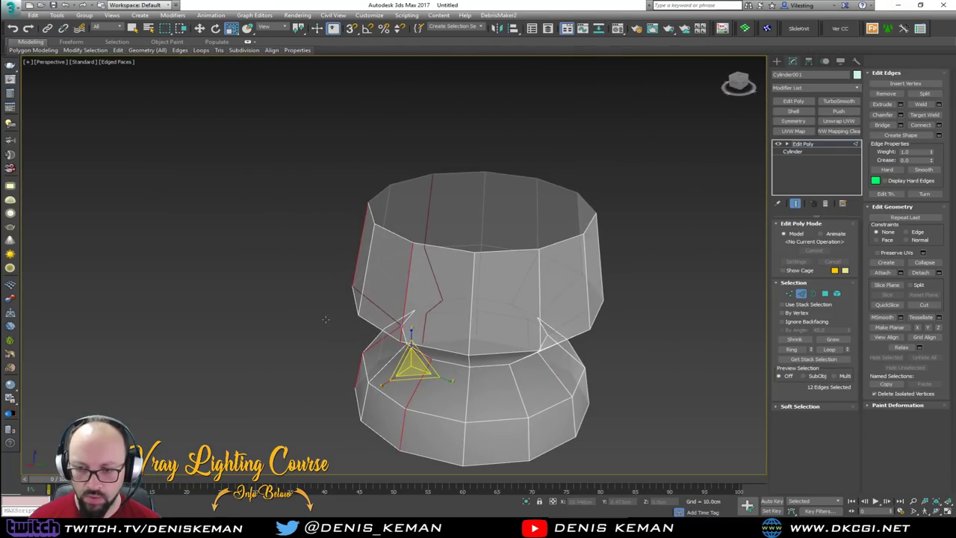
{"action": "left_click", "coordinate": [519, 396], "text": "ctrl"}
{"action": "middle_click_drag", "start_coordinate": [519, 392], "coordinate": [413, 402], "text": "alt"}
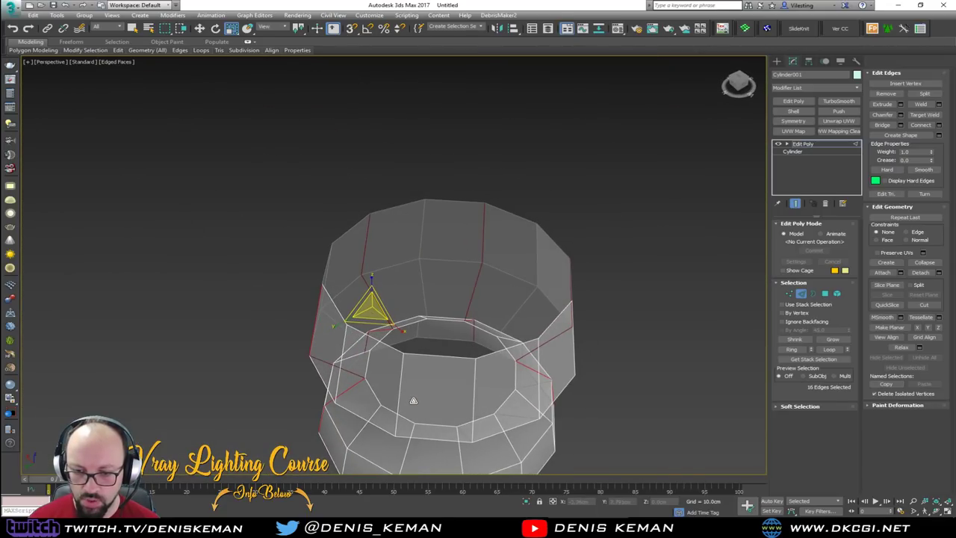
{"action": "left_click", "coordinate": [402, 464], "text": "ctrl"}
{"action": "left_click", "coordinate": [513, 446], "text": "ctrl"}
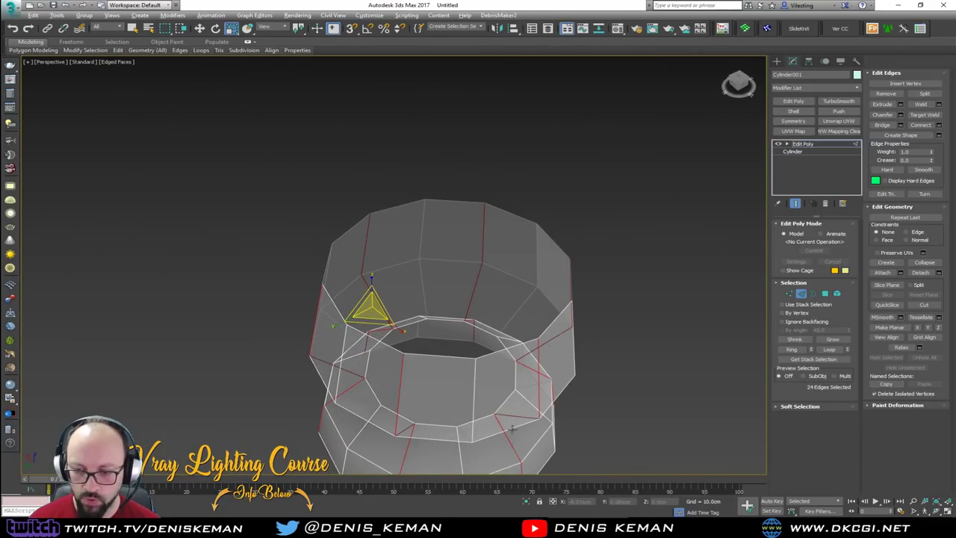
{"action": "middle_click_drag", "start_coordinate": [513, 446], "coordinate": [382, 310], "text": "alt"}
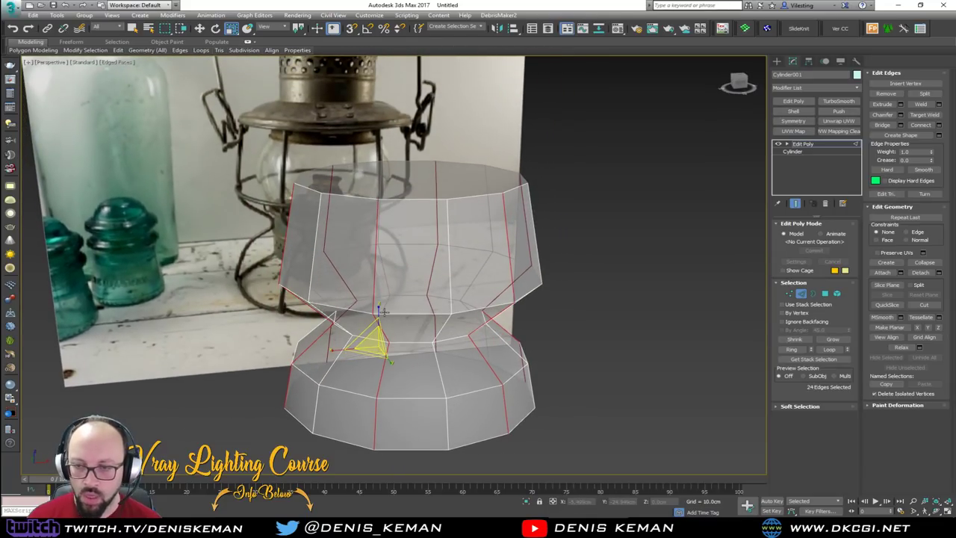
Step: Create a smooth spline shape from the selected vertical edge loops
{"action": "left_click", "coordinate": [927, 135]}
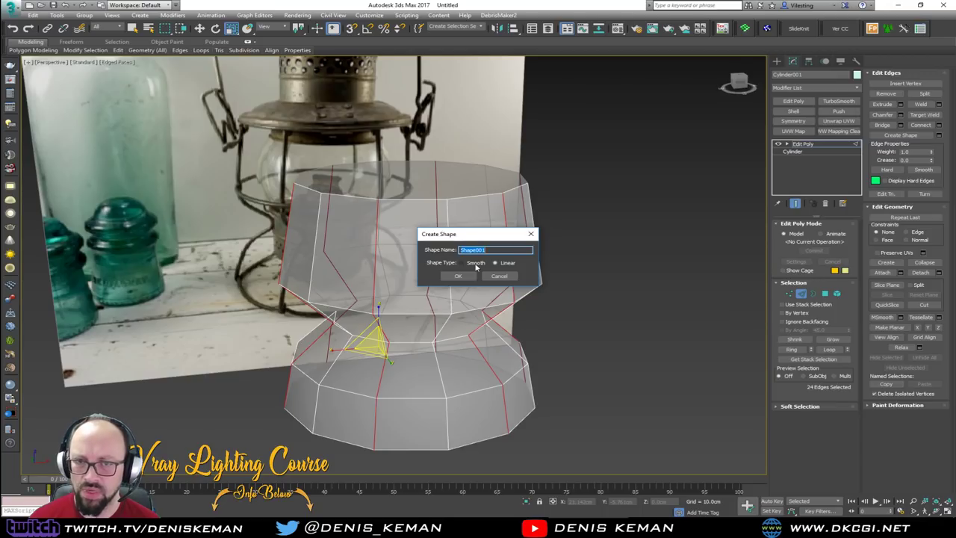
{"action": "left_click", "coordinate": [458, 276]}
{"action": "middle_click_drag", "start_coordinate": [458, 278], "coordinate": [206, 299], "text": "alt"}
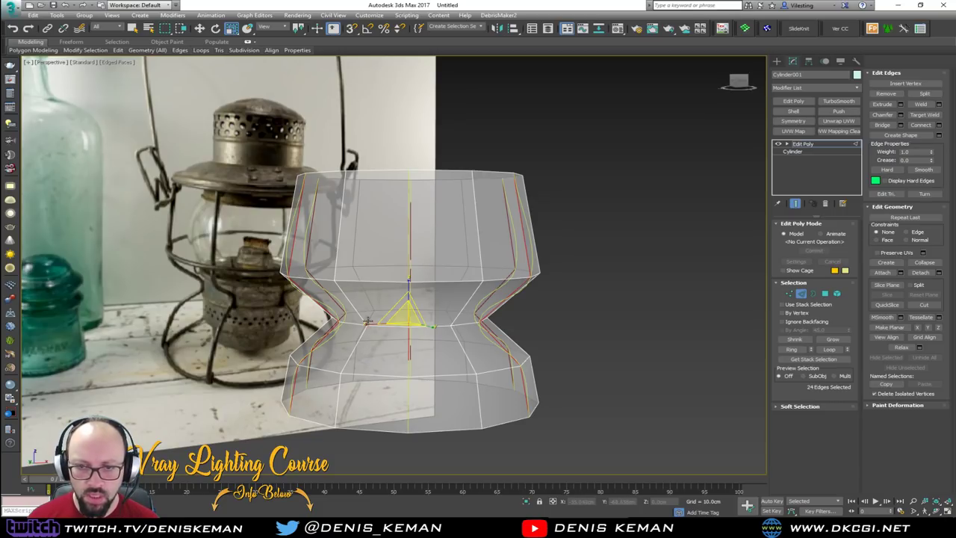
Step: Create a smooth spline shape from the horizontal edge loop at the wide bulge above the waist
{"action": "key", "text": "alt+w"}
{"action": "right_click", "coordinate": [493, 218]}
{"action": "key", "text": "alt+w"}
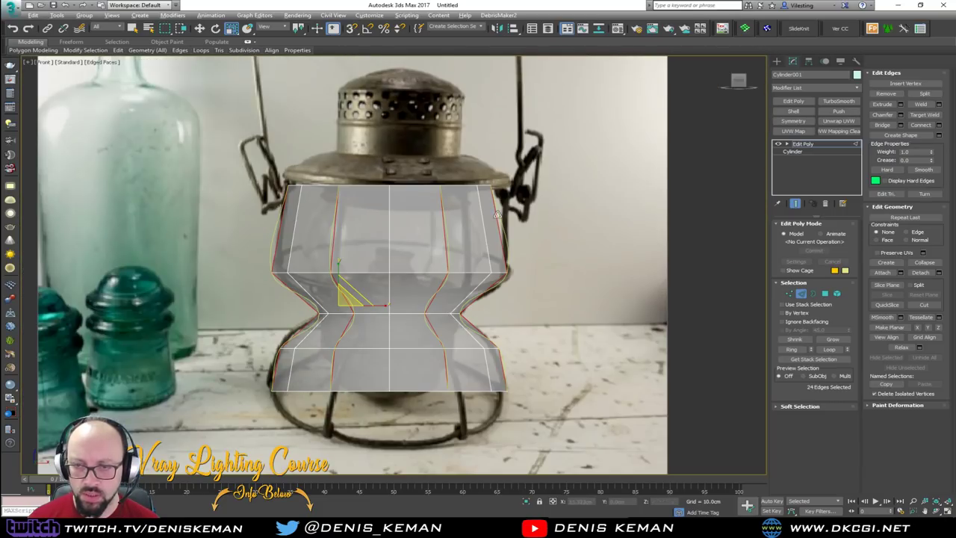
{"action": "double_click", "coordinate": [480, 273]}
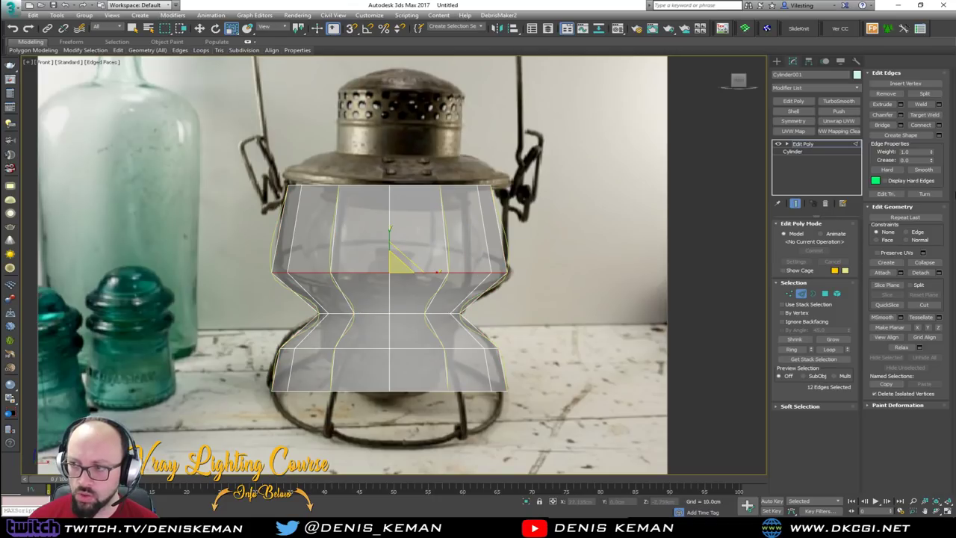
{"action": "left_click", "coordinate": [939, 135]}
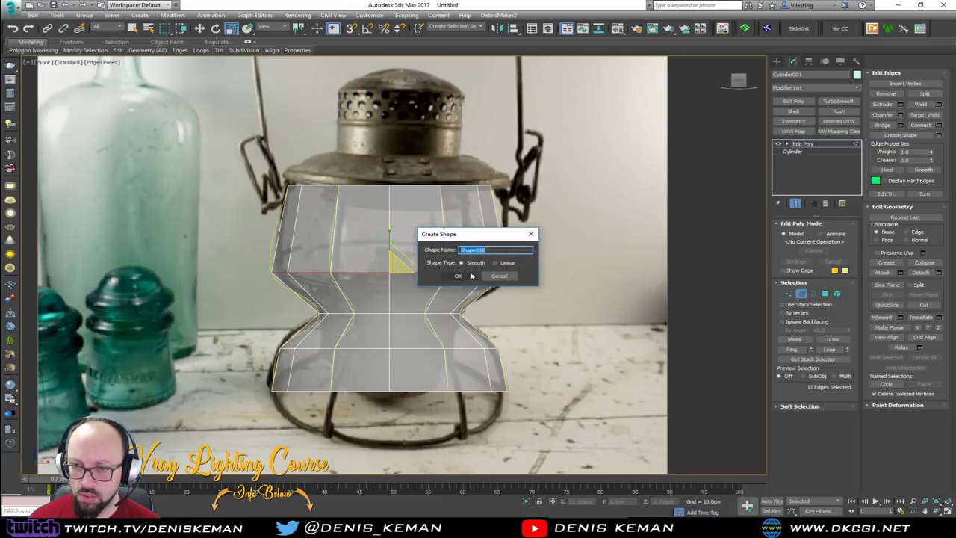
{"action": "left_click", "coordinate": [458, 277]}
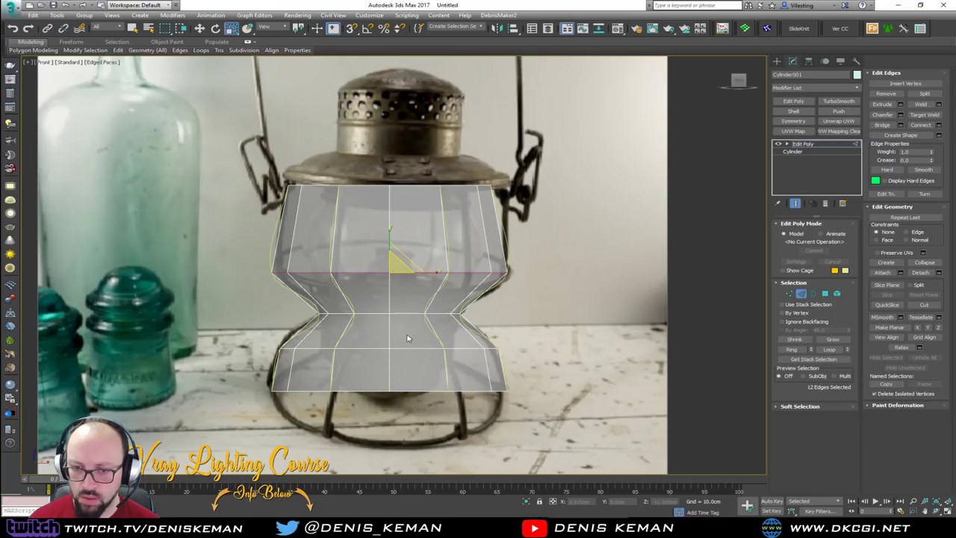
Step: Create a smooth spline shape from the cylinder's bottom border loop
{"action": "double_click", "coordinate": [374, 389]}
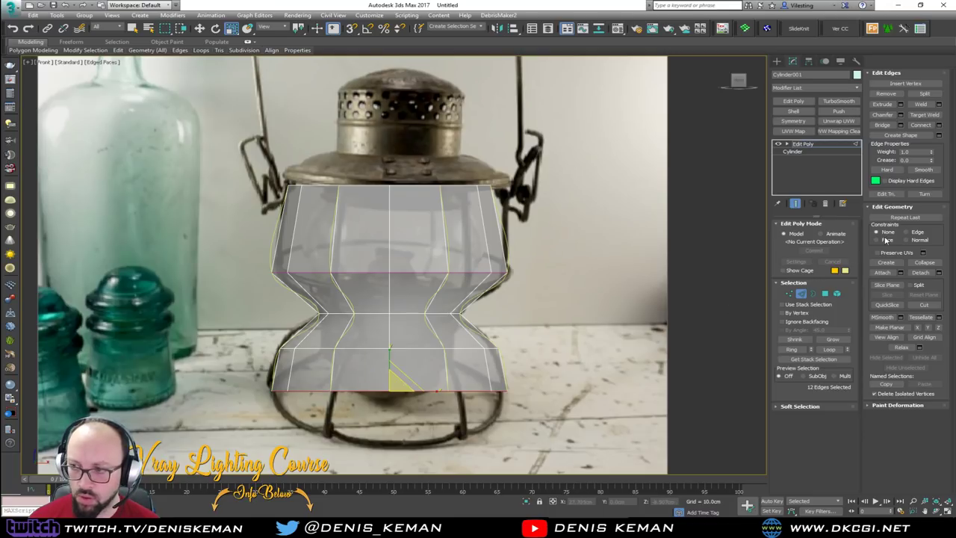
{"action": "left_click", "coordinate": [939, 135]}
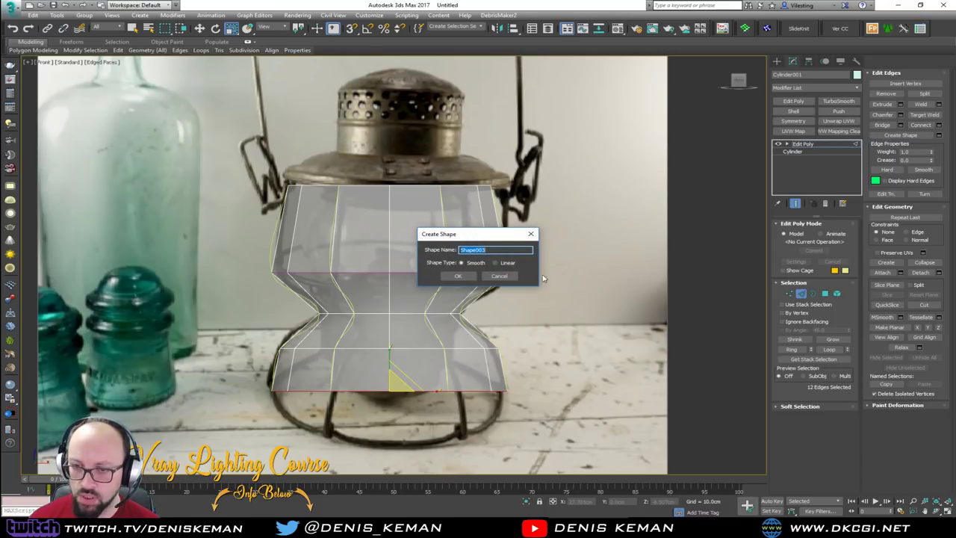
{"action": "left_click", "coordinate": [457, 275]}
{"action": "left_click", "coordinate": [801, 293]}
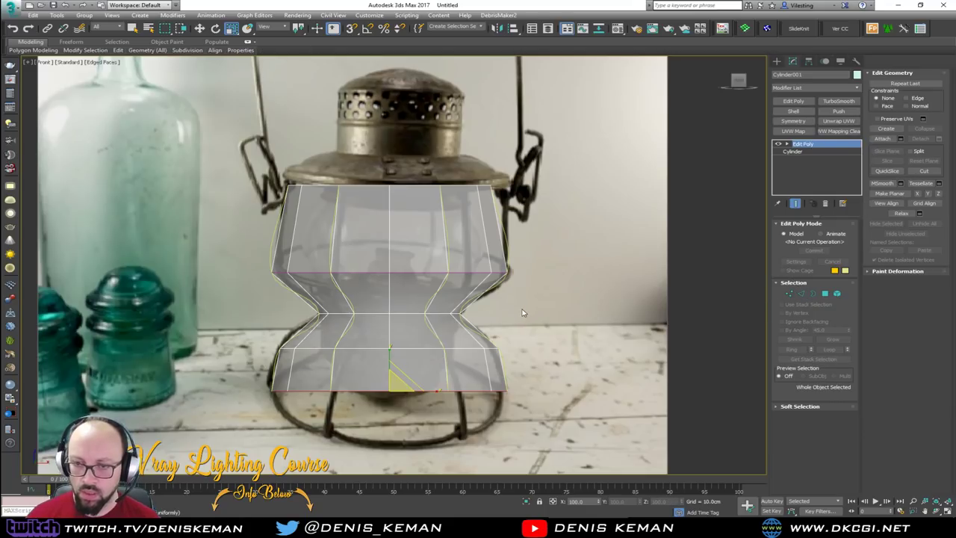
{"action": "key", "text": "Delete"}
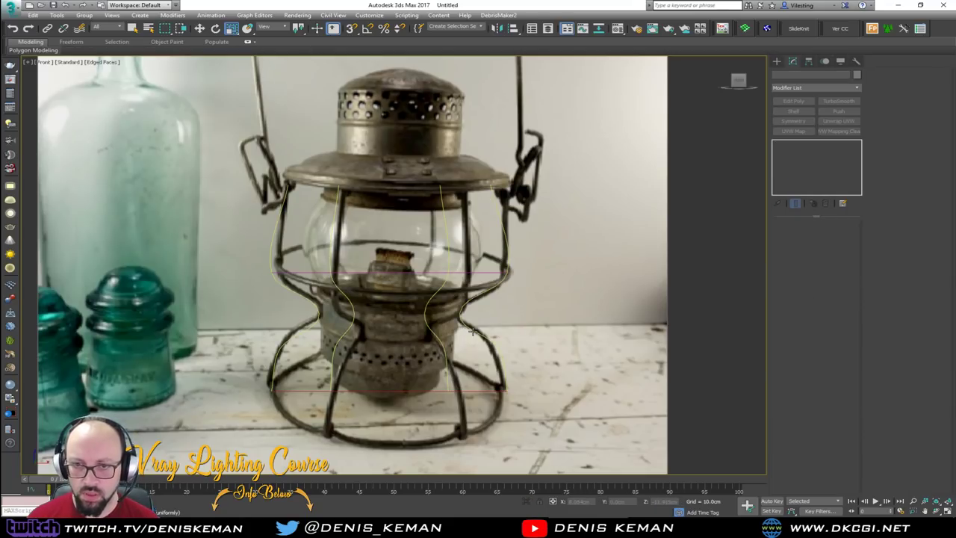
{"action": "key", "text": "ctrl+z"}
Step: Create a smooth spline shape from the cylinder's top border
{"action": "key", "text": "alt+w"}
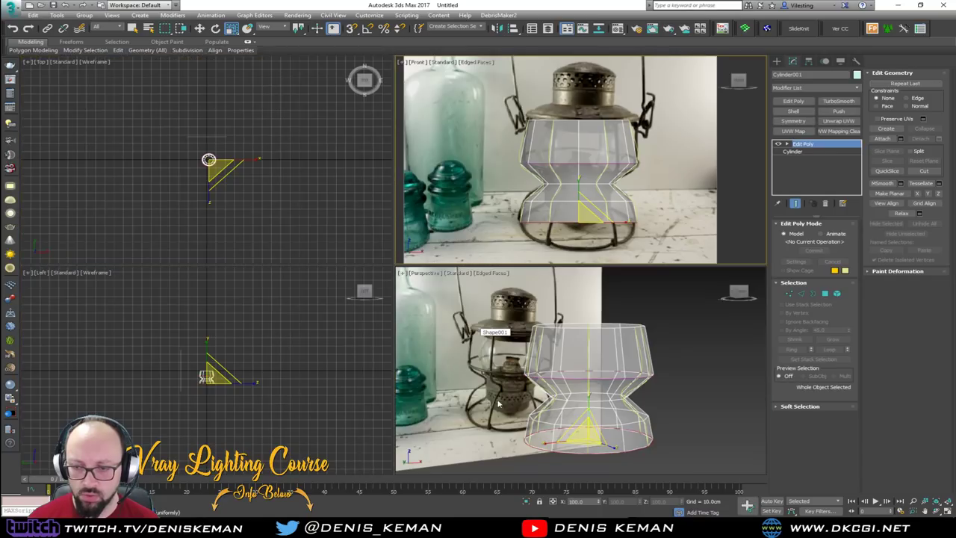
{"action": "key", "text": "alt+w"}
{"action": "key", "text": "3"}
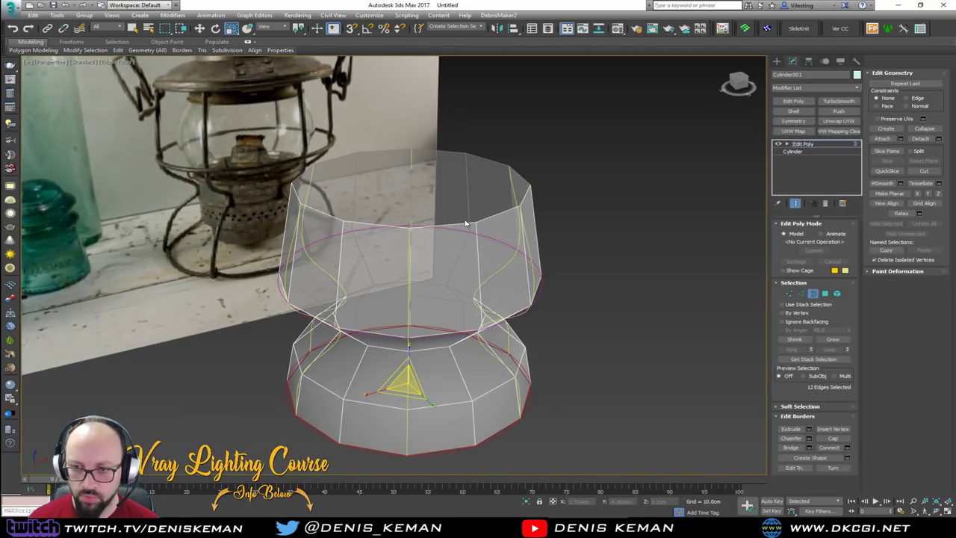
{"action": "left_click", "coordinate": [462, 225]}
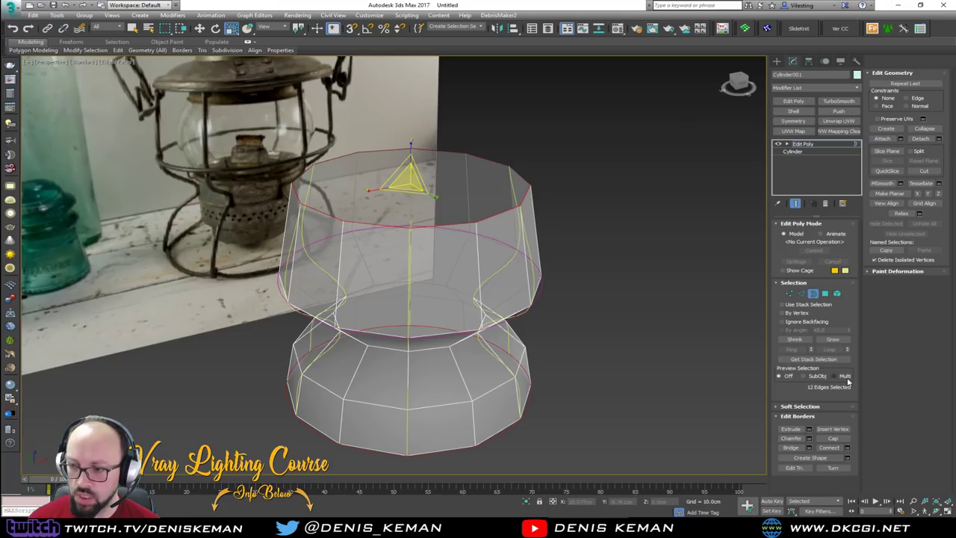
{"action": "left_click", "coordinate": [847, 458]}
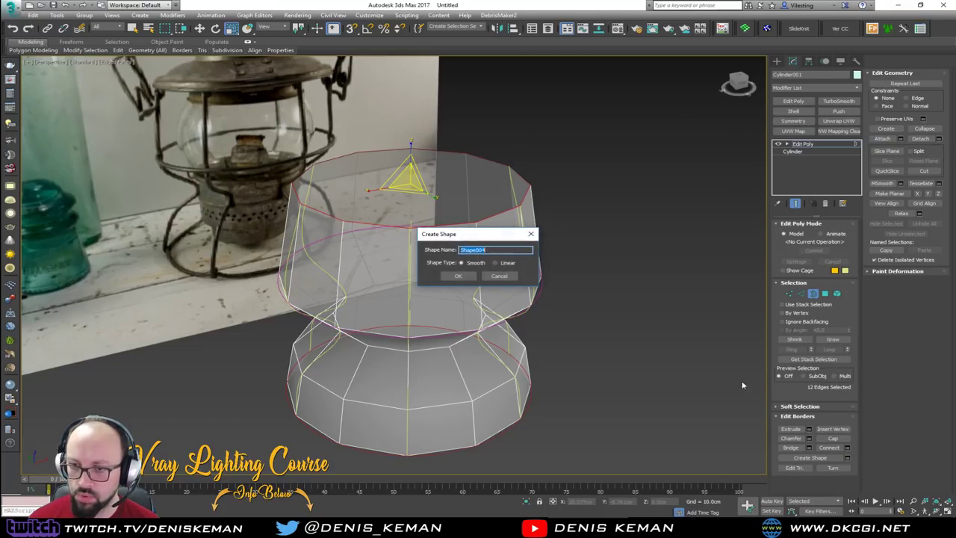
{"action": "left_click", "coordinate": [459, 275]}
Step: Delete the guide cylinder, keeping only the extracted cage splines
{"action": "left_click", "coordinate": [813, 293]}
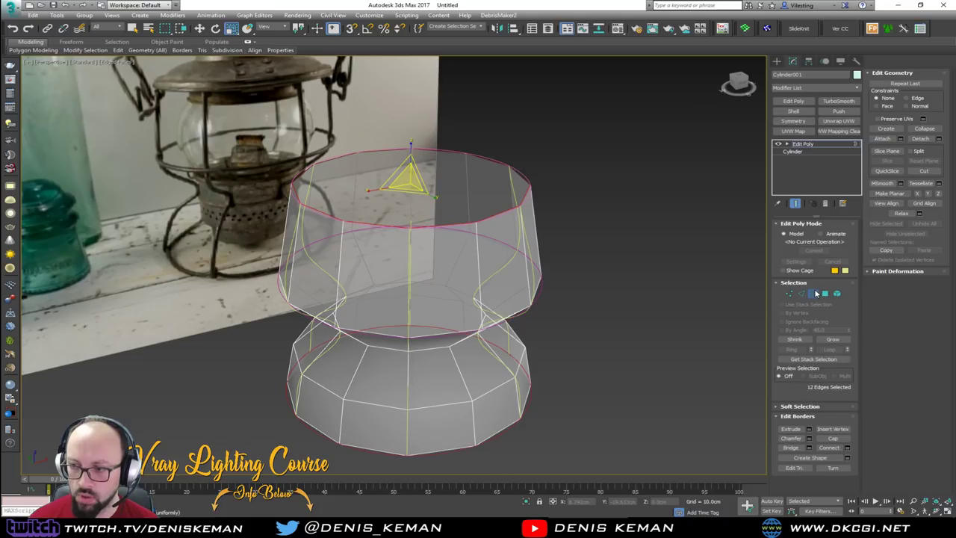
{"action": "key", "text": "Delete"}
{"action": "middle_click_drag", "start_coordinate": [527, 281], "coordinate": [508, 293], "text": "alt"}
{"action": "middle_click_drag", "start_coordinate": [313, 212], "coordinate": [351, 174]}
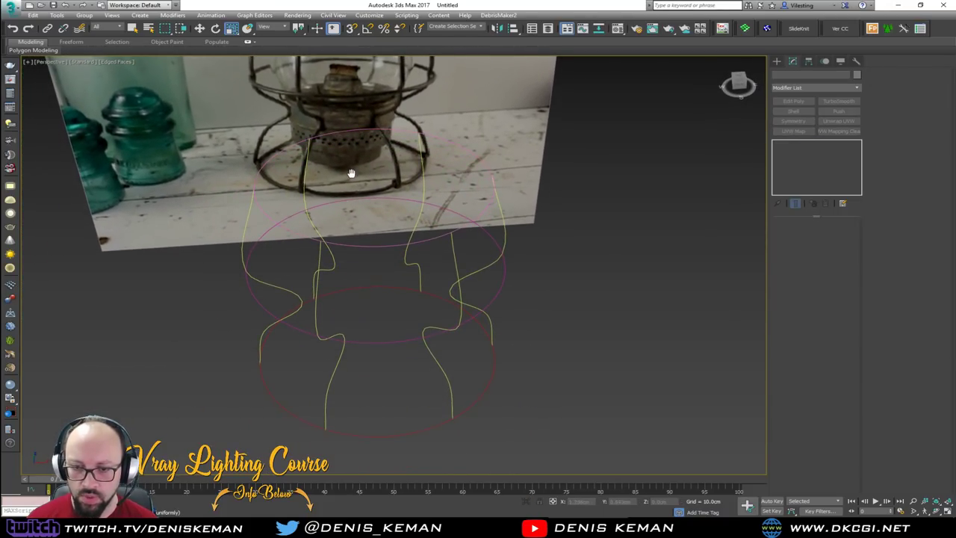
{"action": "middle_click_drag", "start_coordinate": [406, 296], "coordinate": [402, 287], "text": "alt"}
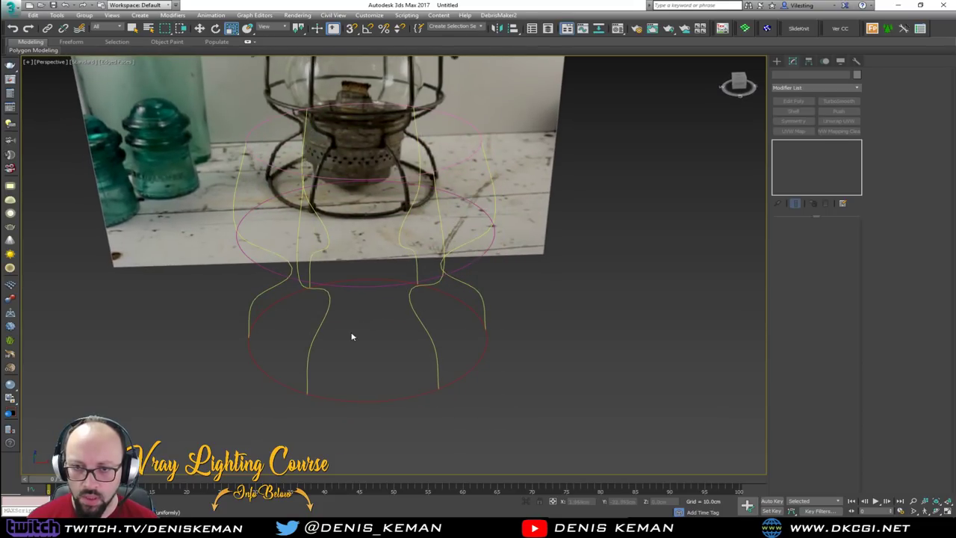
Step: Select the bottom end vertex of the front-left vertical spline in the vertical cage shape
{"action": "left_click", "coordinate": [306, 377]}
{"action": "scroll", "coordinate": [307, 392], "scroll_direction": "up", "scroll_amount": 1}
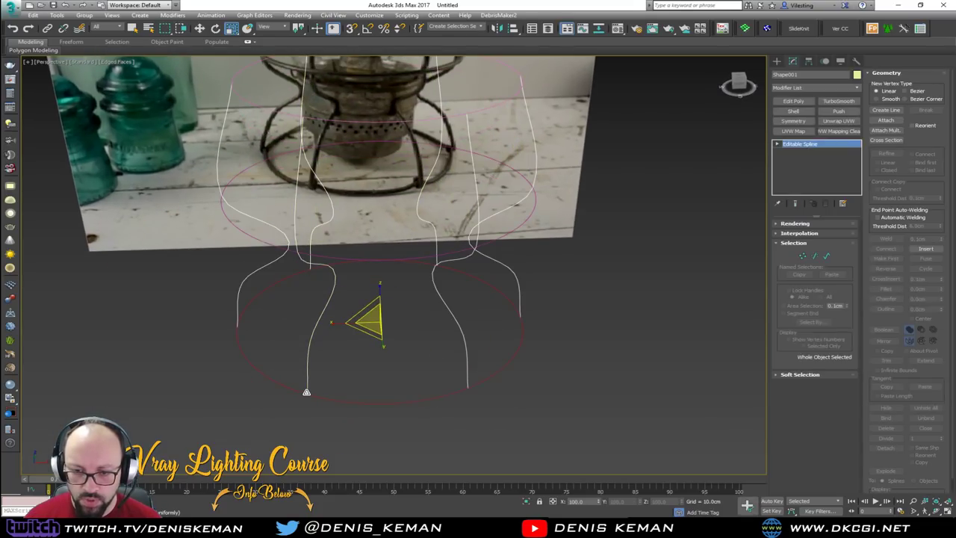
{"action": "key", "text": "1"}
{"action": "left_click", "coordinate": [307, 394]}
{"action": "middle_click_drag", "start_coordinate": [293, 401], "coordinate": [360, 382], "text": "alt"}
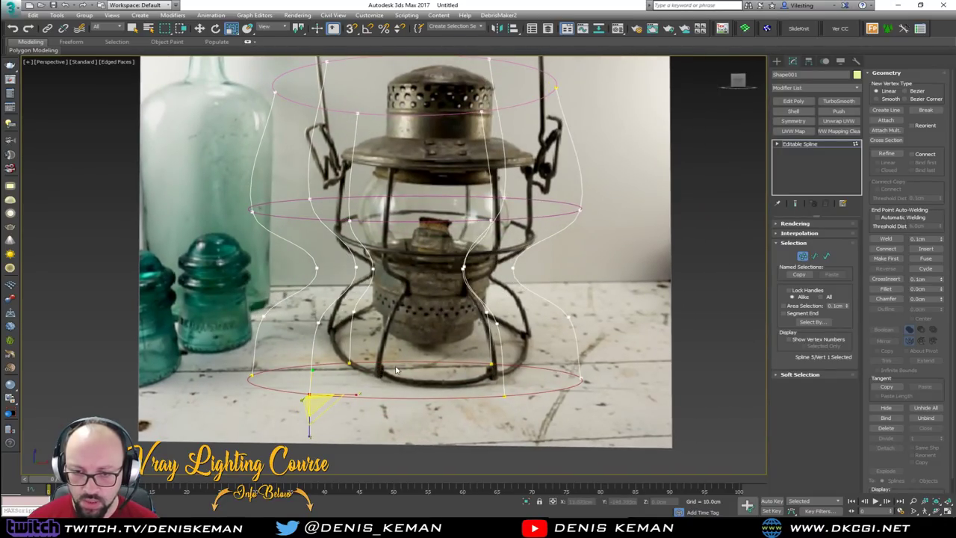
{"action": "scroll", "coordinate": [317, 398], "scroll_direction": "up", "scroll_amount": 2}
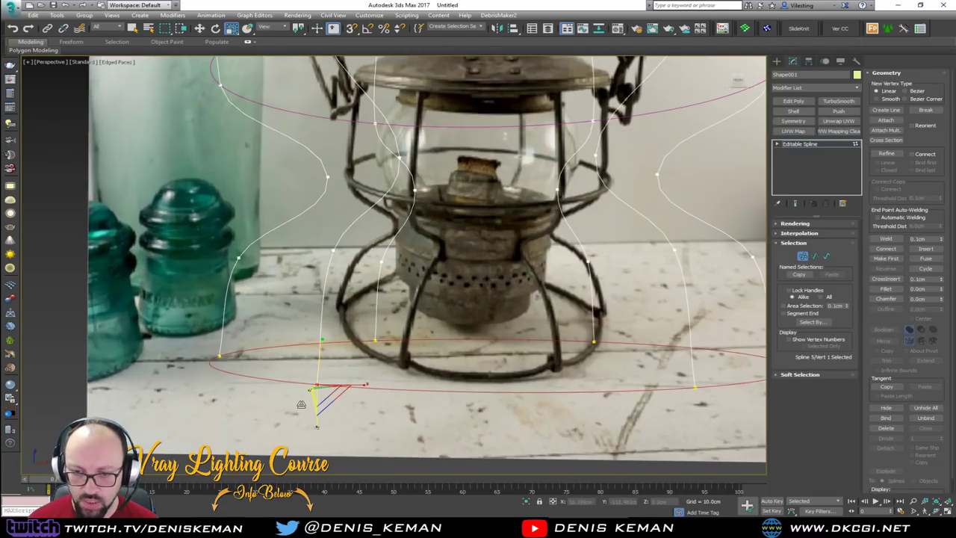
{"action": "scroll", "coordinate": [329, 395], "scroll_direction": "up", "scroll_amount": 2}
{"action": "scroll", "coordinate": [328, 395], "scroll_direction": "down", "scroll_amount": 4}
{"action": "left_click", "coordinate": [417, 346]}
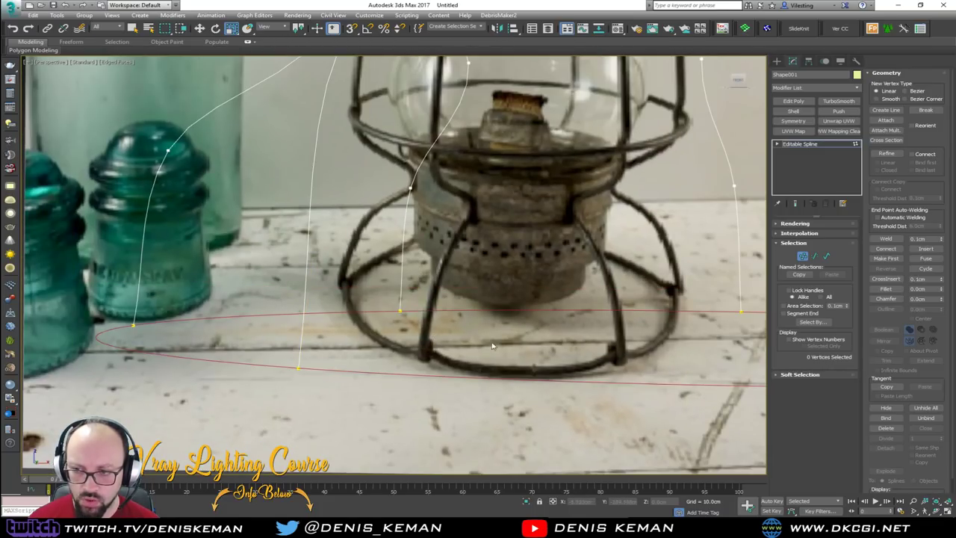
{"action": "left_click", "coordinate": [298, 367]}
{"action": "middle_click_drag", "start_coordinate": [299, 367], "coordinate": [256, 378], "text": "alt"}
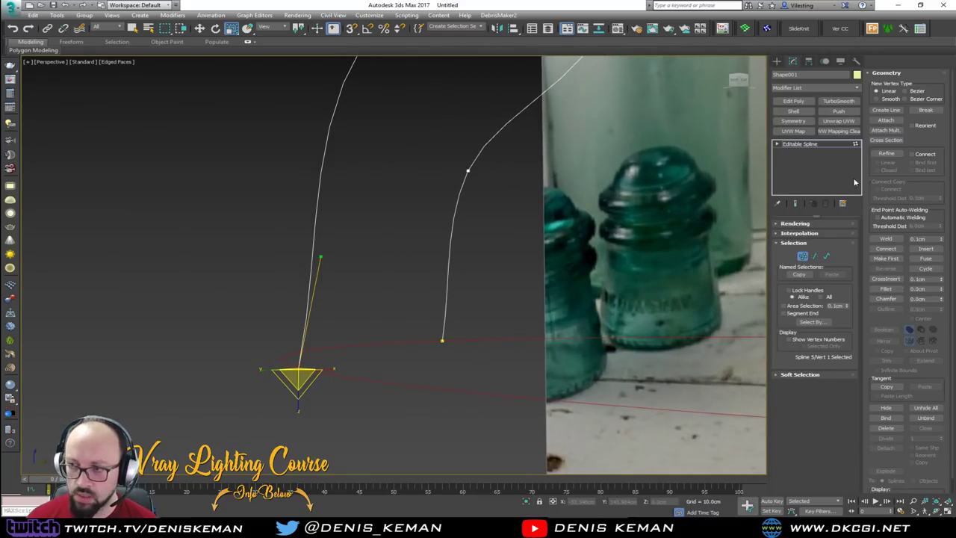
Step: Refine the front-left vertical spline with three extra vertices just above its bottom end
{"action": "left_click", "coordinate": [886, 153]}
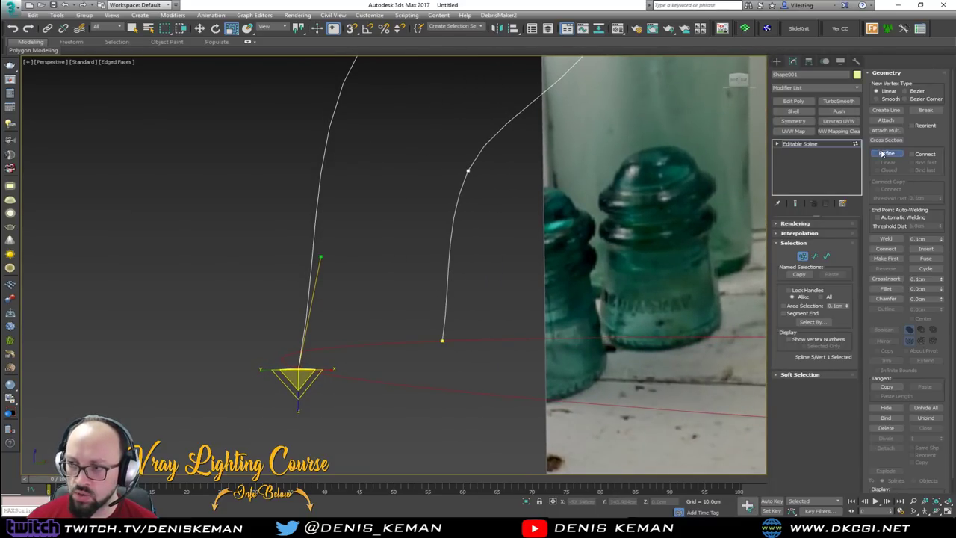
{"action": "right_click", "coordinate": [308, 376]}
{"action": "left_click_drag", "start_coordinate": [306, 368], "coordinate": [307, 371]}
{"action": "scroll", "coordinate": [307, 372], "scroll_direction": "up", "scroll_amount": 2}
{"action": "scroll", "coordinate": [307, 373], "scroll_direction": "down", "scroll_amount": 3}
{"action": "middle_click_drag", "start_coordinate": [306, 374], "coordinate": [302, 381], "text": "alt"}
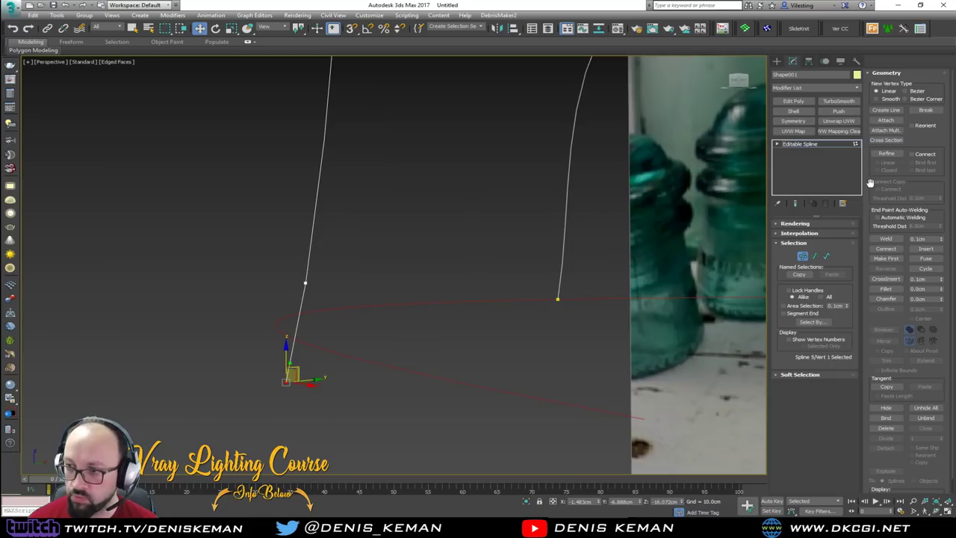
{"action": "left_click", "coordinate": [887, 153]}
{"action": "left_click", "coordinate": [303, 299]}
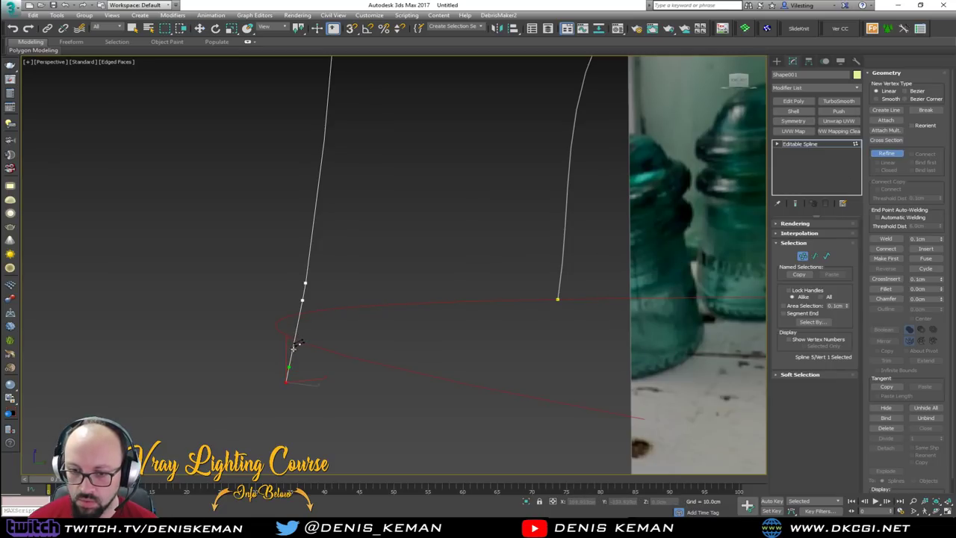
{"action": "right_click", "coordinate": [302, 368]}
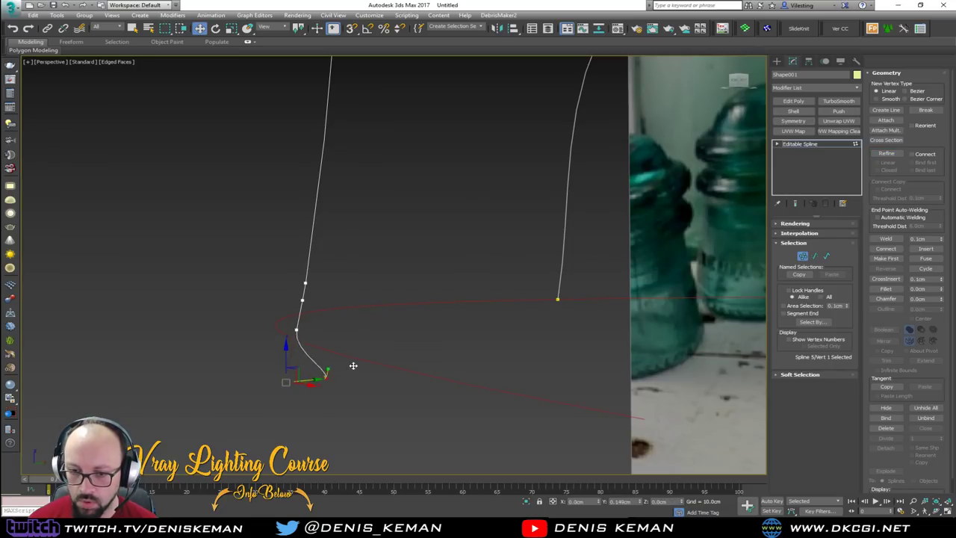
Step: Move the spline's bottom end vertex inward and up to about Y -6.70 cm, Z -15.92 cm, forming a small hook
{"action": "left_click_drag", "start_coordinate": [292, 350], "coordinate": [339, 305]}
{"action": "key", "text": "z"}
{"action": "middle_click_drag", "start_coordinate": [342, 310], "coordinate": [365, 334], "text": "alt"}
{"action": "scroll", "coordinate": [343, 330], "scroll_direction": "down", "scroll_amount": 2}
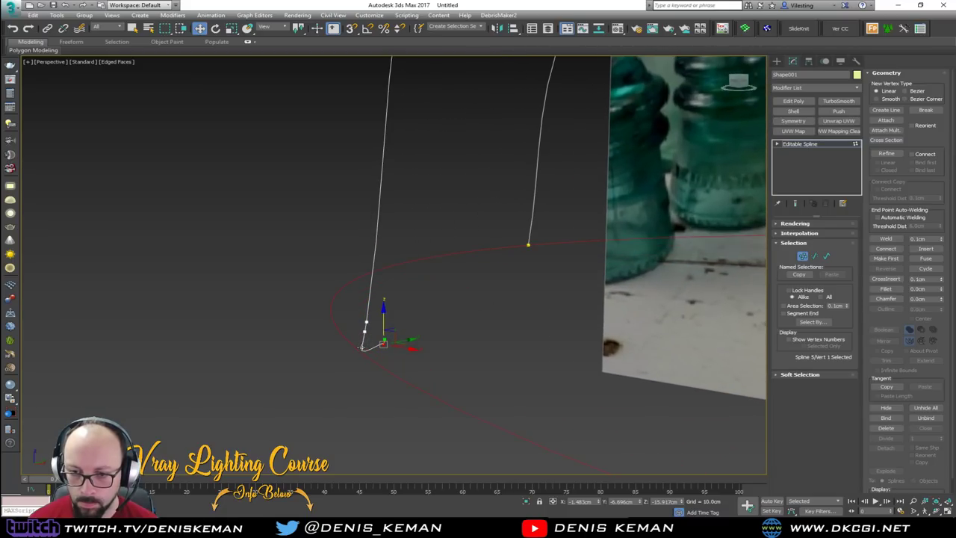
Step: Lower the hook's corner vertex slightly, and move its end vertex to about Y -6.79 cm with the tangent pointing down to round the bend
{"action": "left_click", "coordinate": [361, 347]}
{"action": "left_click_drag", "start_coordinate": [372, 337], "coordinate": [392, 344]}
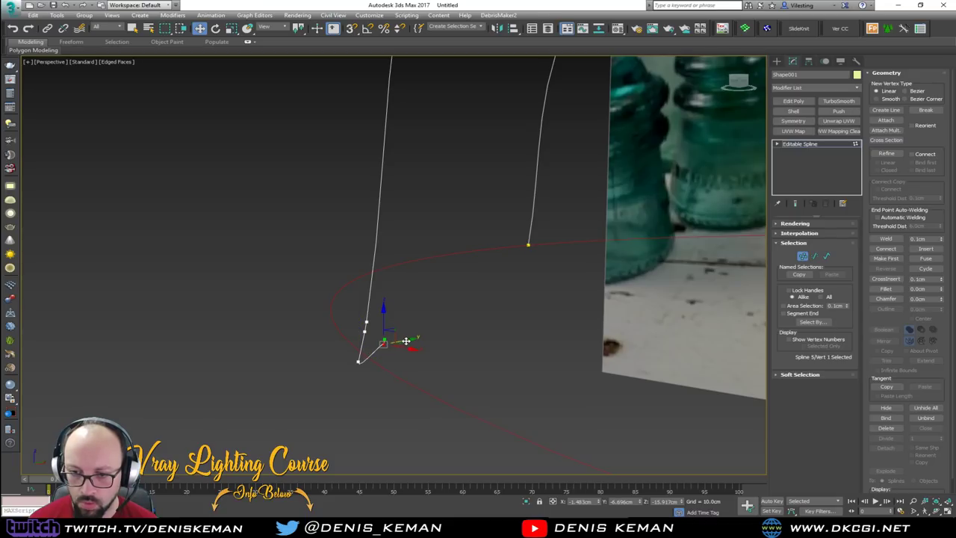
{"action": "middle_click_drag", "start_coordinate": [381, 344], "coordinate": [371, 351], "text": "alt"}
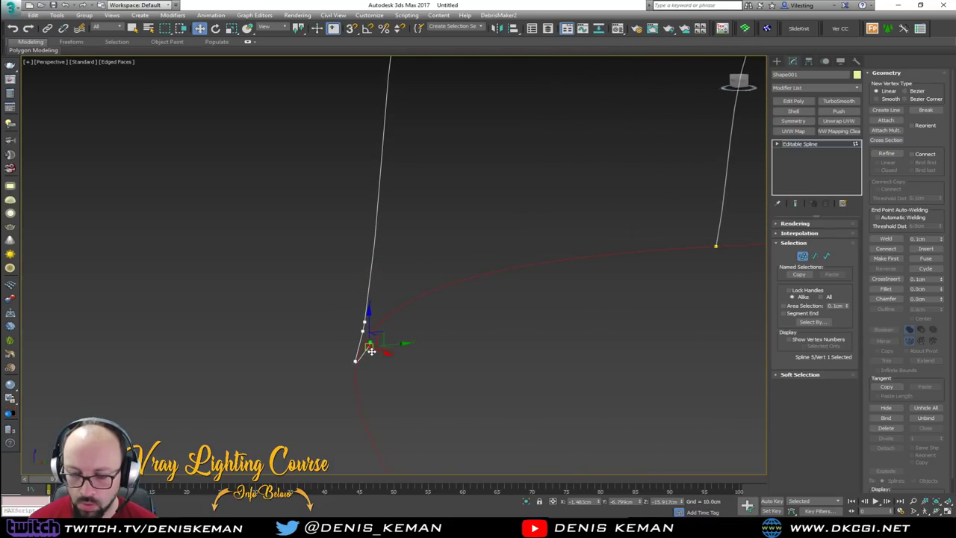
{"action": "scroll", "coordinate": [372, 352], "scroll_direction": "up", "scroll_amount": 1}
{"action": "scroll", "coordinate": [372, 352], "scroll_direction": "down", "scroll_amount": 1}
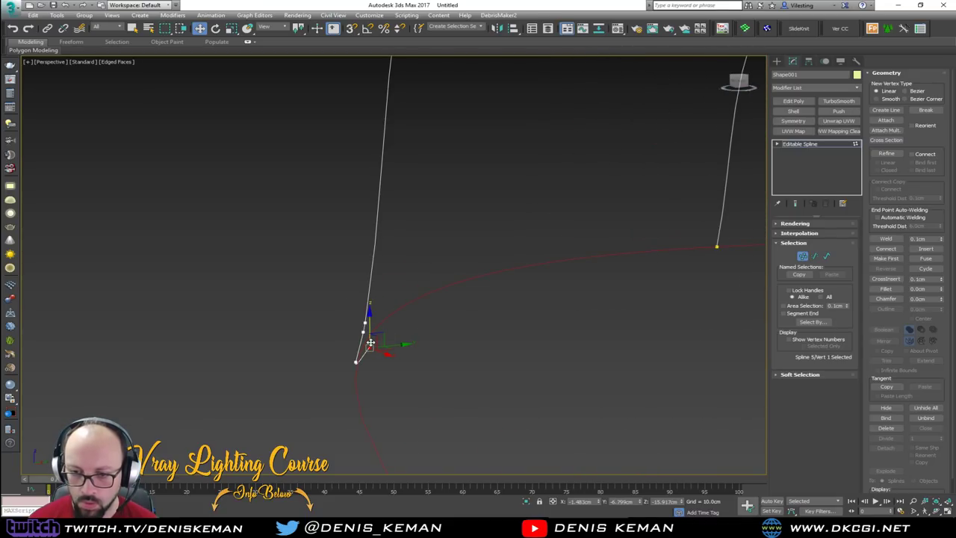
{"action": "left_click_drag", "start_coordinate": [370, 343], "coordinate": [367, 345]}
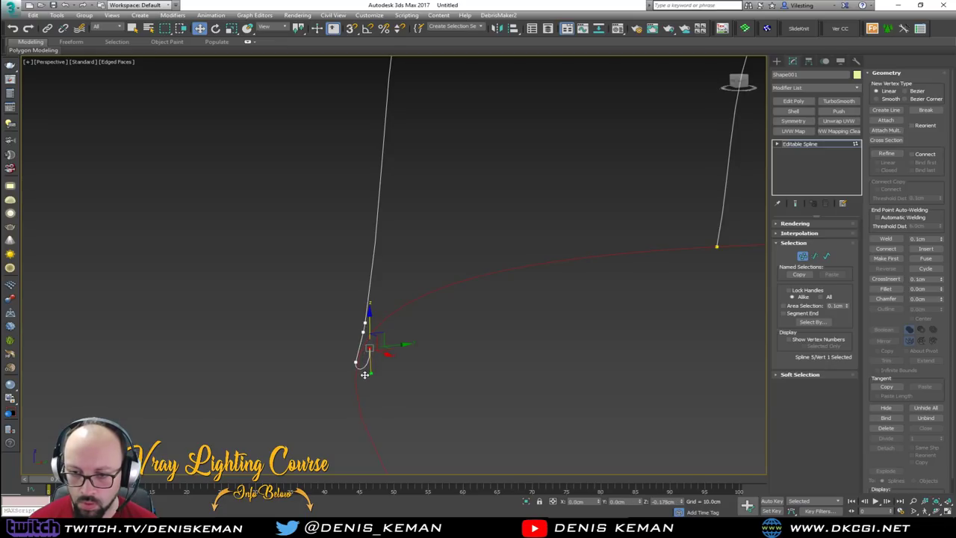
{"action": "left_click_drag", "start_coordinate": [364, 378], "coordinate": [364, 379]}
Step: Remove the middle extra vertex above the hook and shift the remaining upper one to about Y -6.85 cm, straightening the wire
{"action": "mouse_move", "coordinate": [384, 337]}
{"action": "left_mouse_down"}
{"action": "mouse_move", "coordinate": [382, 376]}
{"action": "mouse_move", "coordinate": [390, 366]}
{"action": "mouse_move", "coordinate": [382, 329]}
{"action": "mouse_move", "coordinate": [380, 338]}
{"action": "left_mouse_up"}
{"action": "left_click", "coordinate": [380, 338]}
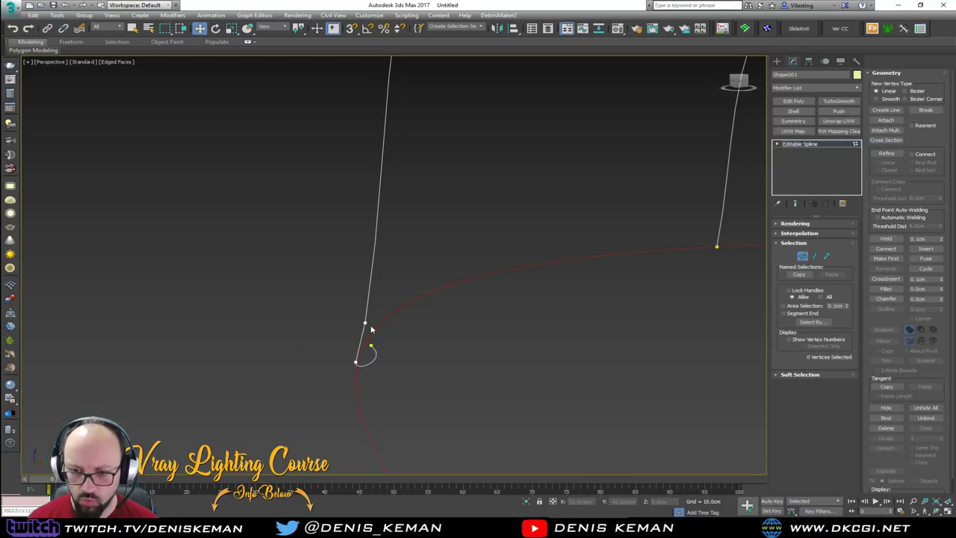
{"action": "left_click", "coordinate": [364, 324]}
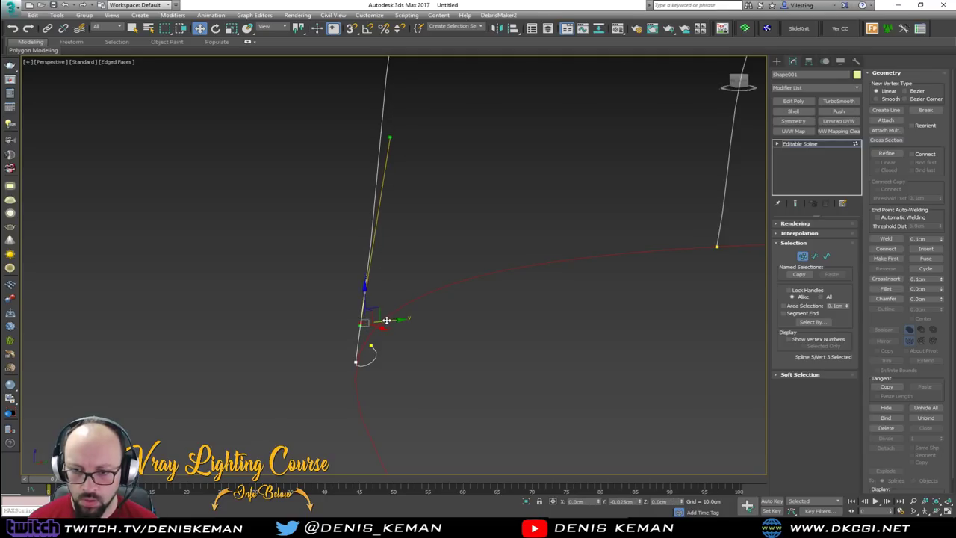
{"action": "left_click_drag", "start_coordinate": [388, 320], "coordinate": [387, 320]}
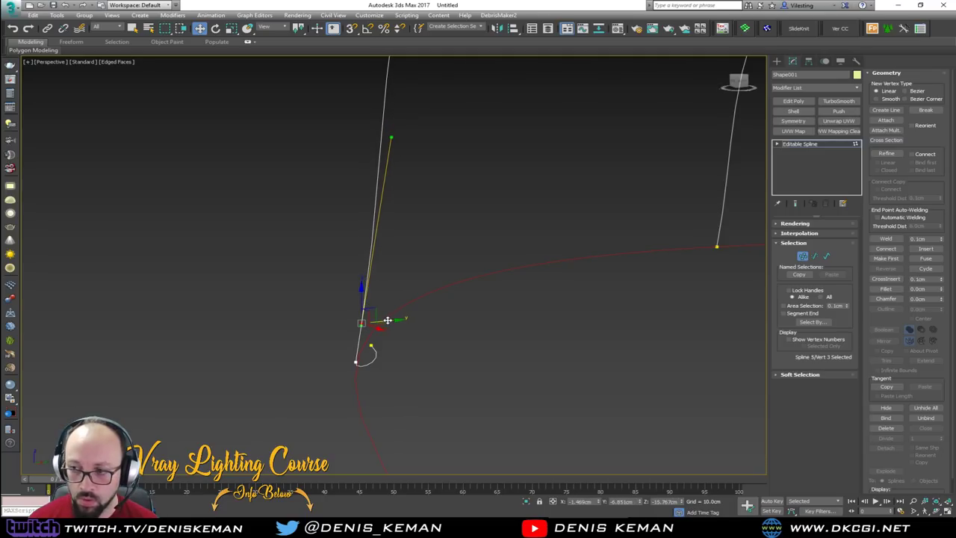
Step: Make the vertical cage spline renderable in both renderer and viewport, with a radial thickness of 0.1 cm
{"action": "left_click", "coordinate": [802, 256]}
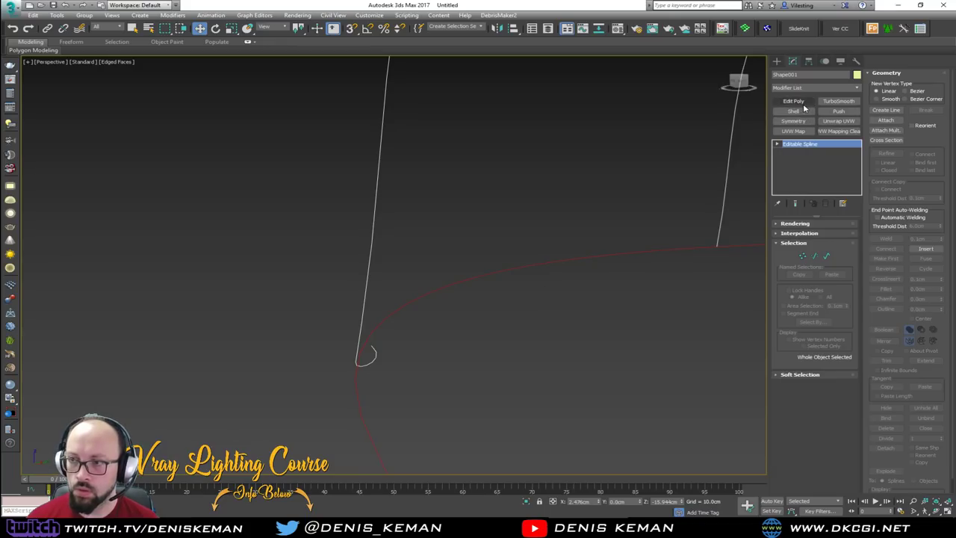
{"action": "left_click", "coordinate": [811, 233]}
{"action": "left_click", "coordinate": [816, 234]}
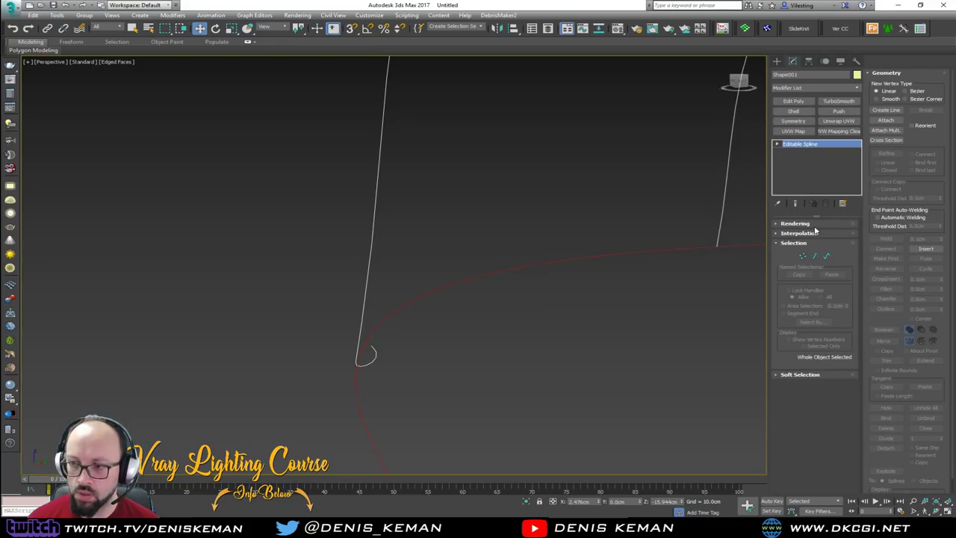
{"action": "left_click", "coordinate": [795, 224]}
{"action": "left_click", "coordinate": [812, 239]}
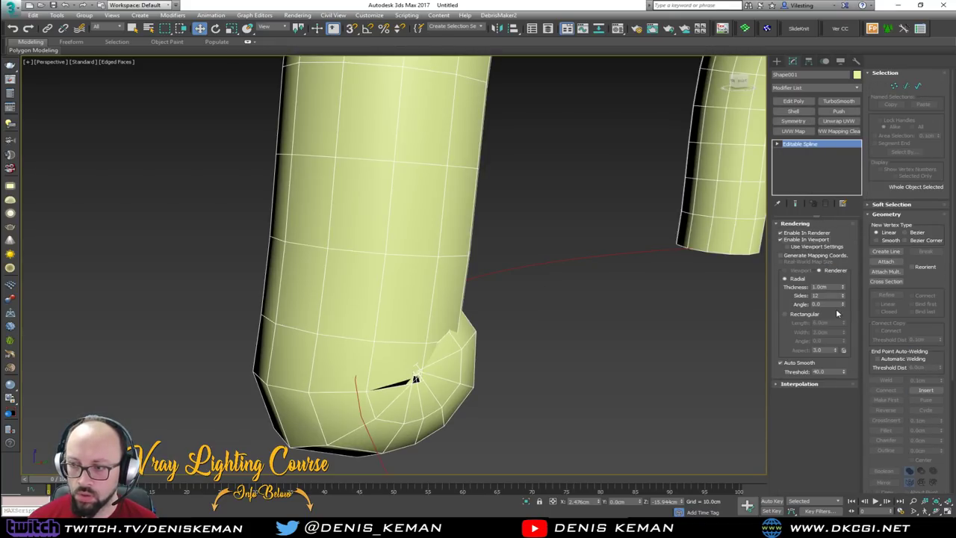
{"action": "double_click", "coordinate": [828, 286]}
{"action": "type", "text": "0.1"}
{"action": "key", "text": "Return"}
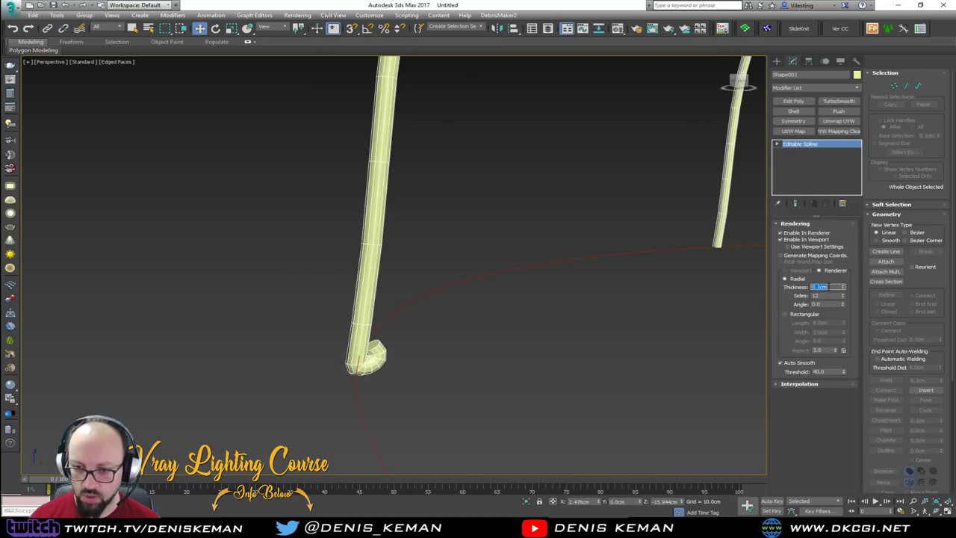
Step: Shift the hook's end vertex sideways along X to about X -1.39 cm in the perspective view
{"action": "scroll", "coordinate": [504, 287], "scroll_direction": "down", "scroll_amount": 5}
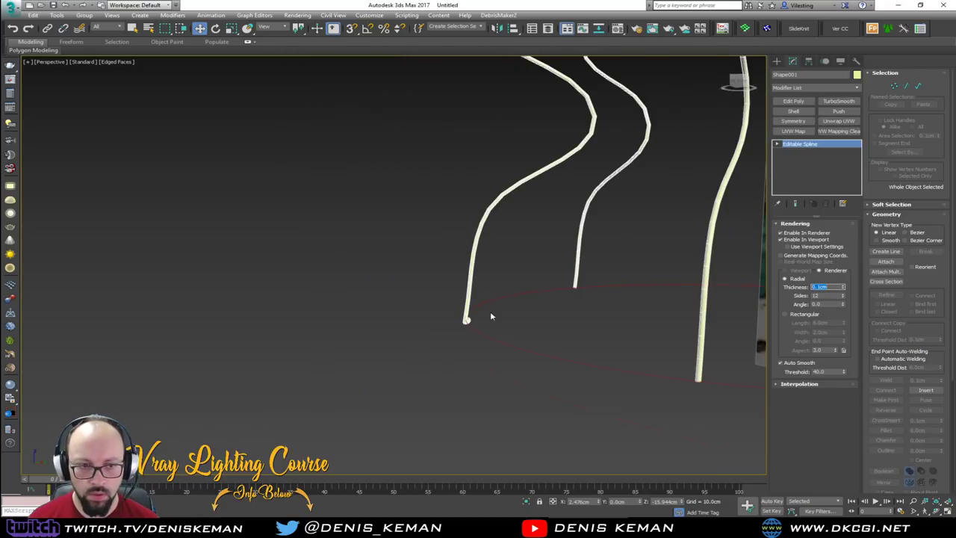
{"action": "middle_click_drag", "start_coordinate": [490, 312], "coordinate": [509, 293], "text": "alt"}
{"action": "scroll", "coordinate": [508, 293], "scroll_direction": "up", "scroll_amount": 3}
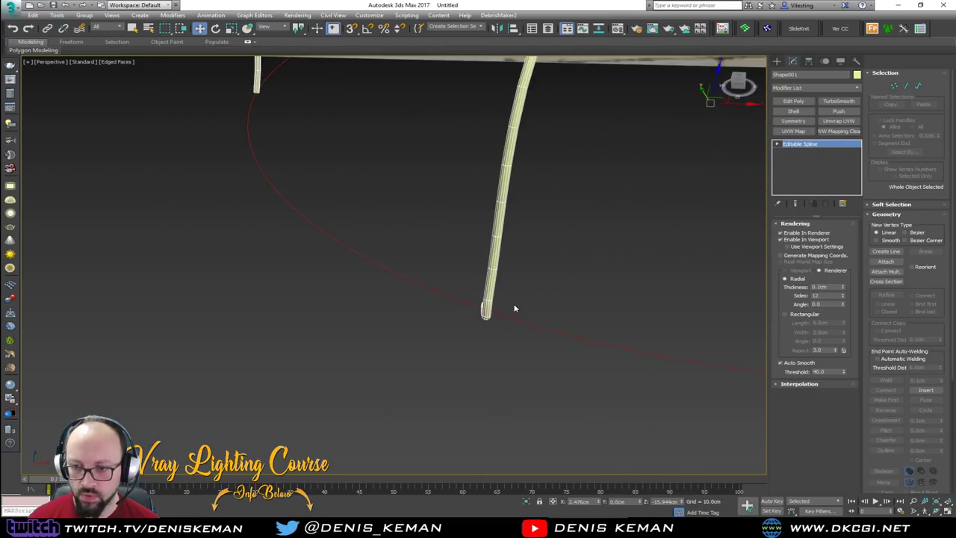
{"action": "scroll", "coordinate": [515, 307], "scroll_direction": "up", "scroll_amount": 5}
{"action": "key", "text": "1"}
{"action": "left_click", "coordinate": [423, 254]}
{"action": "key", "text": "F3"}
{"action": "left_click", "coordinate": [416, 298]}
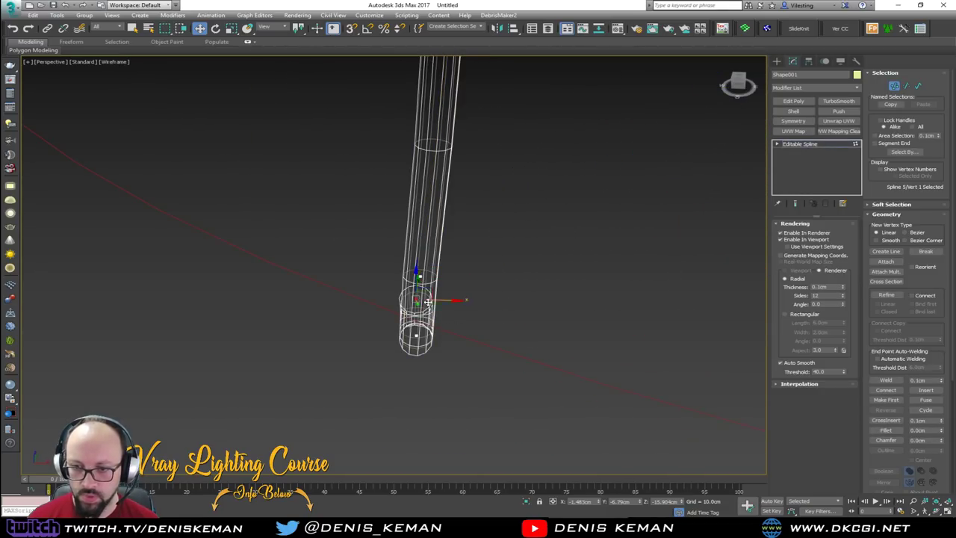
{"action": "middle_click_drag", "start_coordinate": [422, 302], "coordinate": [471, 325], "text": "alt"}
{"action": "left_click_drag", "start_coordinate": [441, 295], "coordinate": [482, 298]}
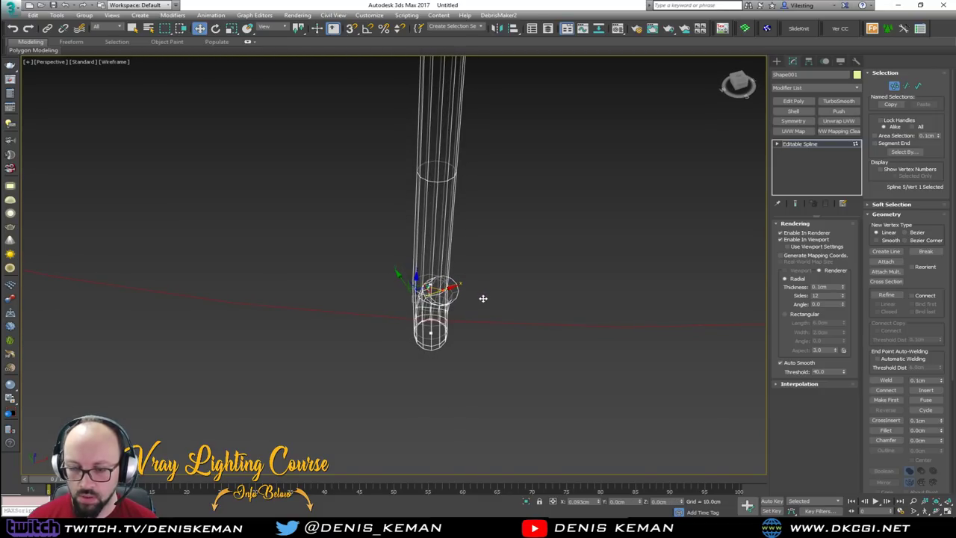
{"action": "key", "text": "F3"}
{"action": "mouse_move", "coordinate": [469, 295]}
{"action": "middle_mouse_down", "text": "alt"}
{"action": "mouse_move", "coordinate": [366, 264]}
{"action": "mouse_move", "coordinate": [374, 256]}
{"action": "middle_mouse_up", "text": "alt"}
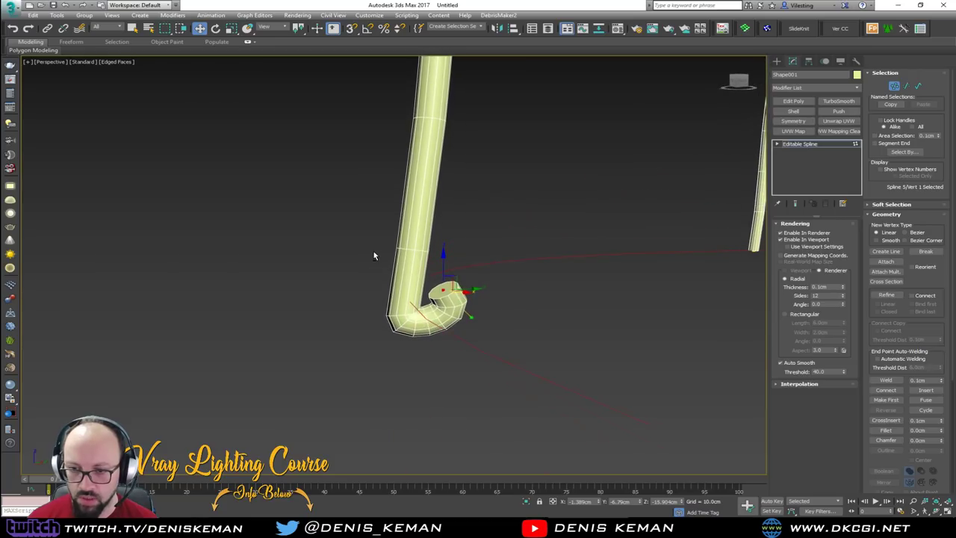
Step: Adjust the hook's bend and move its corner vertex outward in the top view to about X -1.52 cm, Y -6.93 cm
{"action": "key", "text": "F3"}
{"action": "left_click", "coordinate": [411, 321]}
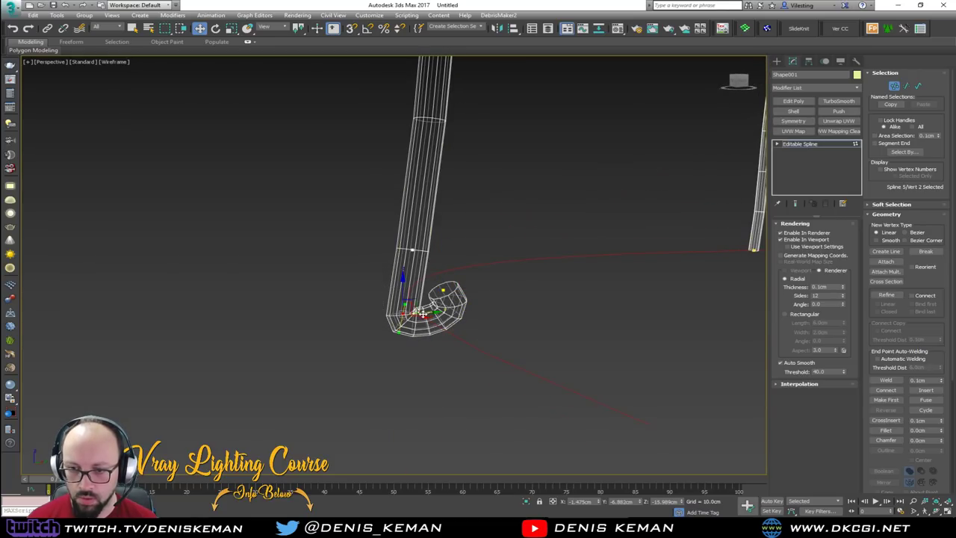
{"action": "left_click_drag", "start_coordinate": [422, 313], "coordinate": [452, 314]}
{"action": "middle_click_drag", "start_coordinate": [452, 314], "coordinate": [503, 333], "text": "alt"}
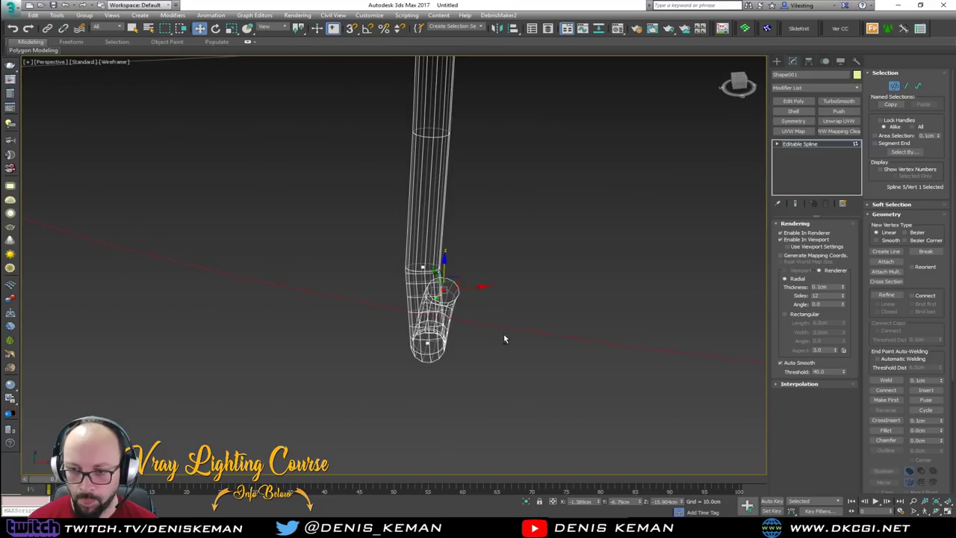
{"action": "key", "text": "alt+w"}
{"action": "key", "text": "alt+w"}
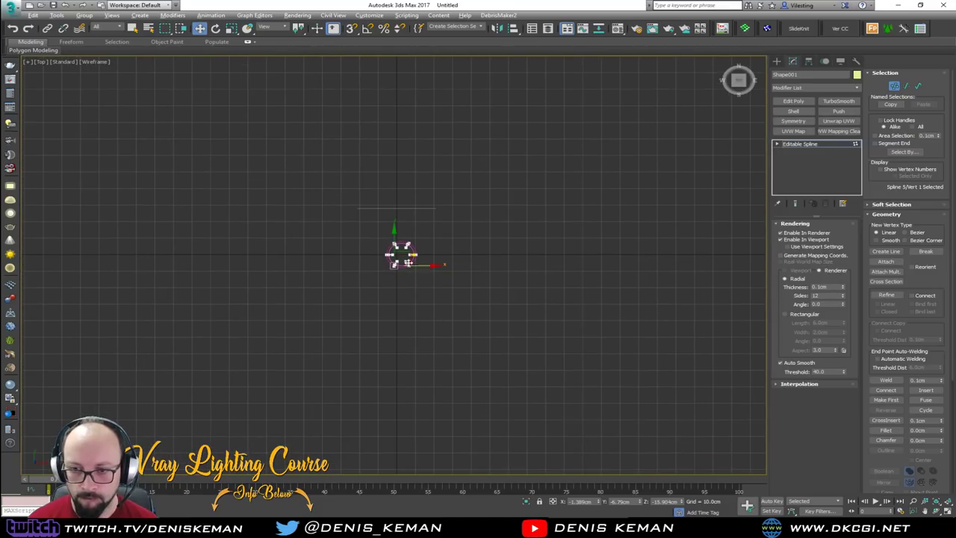
{"action": "scroll", "coordinate": [365, 288], "scroll_direction": "up", "scroll_amount": 5}
{"action": "scroll", "coordinate": [365, 288], "scroll_direction": "up", "scroll_amount": 2}
{"action": "middle_click_drag", "start_coordinate": [365, 288], "coordinate": [339, 322], "text": "alt"}
{"action": "left_click", "coordinate": [342, 319]}
{"action": "left_click_drag", "start_coordinate": [339, 322], "coordinate": [335, 317]}
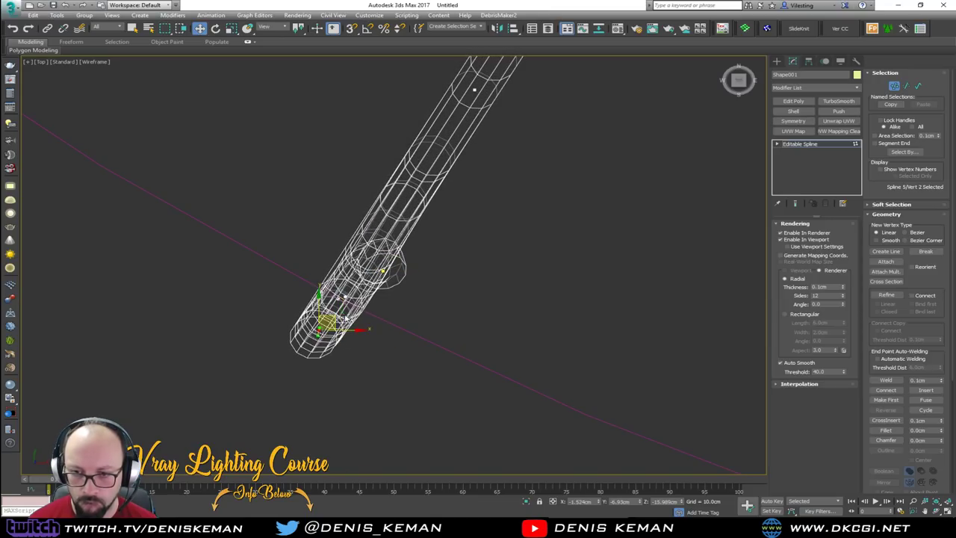
Step: Align the hook's end vertex with the wire at about X -1.43 cm, Y -6.78 cm, and convert it to Smooth
{"action": "left_click", "coordinate": [382, 271]}
{"action": "left_click_drag", "start_coordinate": [396, 257], "coordinate": [379, 249]}
{"action": "right_click", "coordinate": [361, 275]}
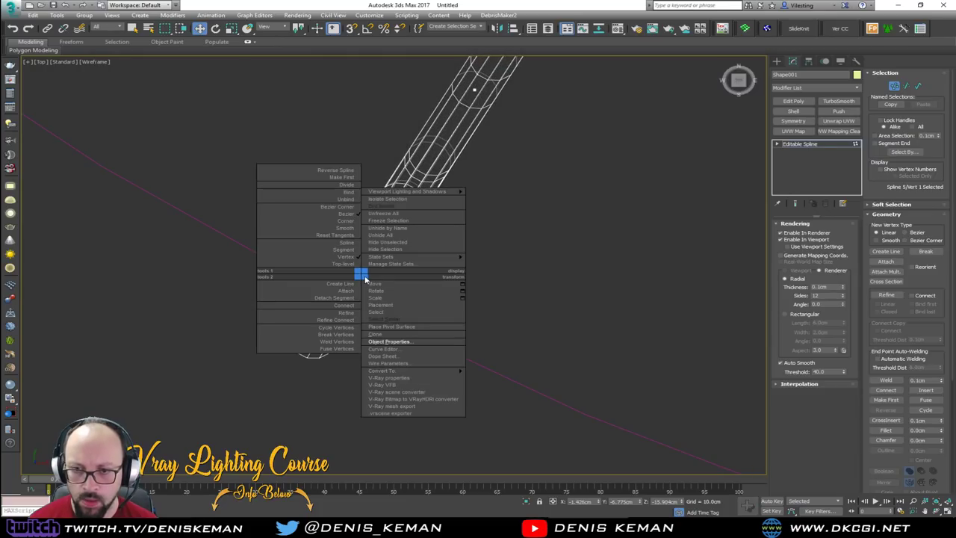
{"action": "left_click", "coordinate": [350, 229]}
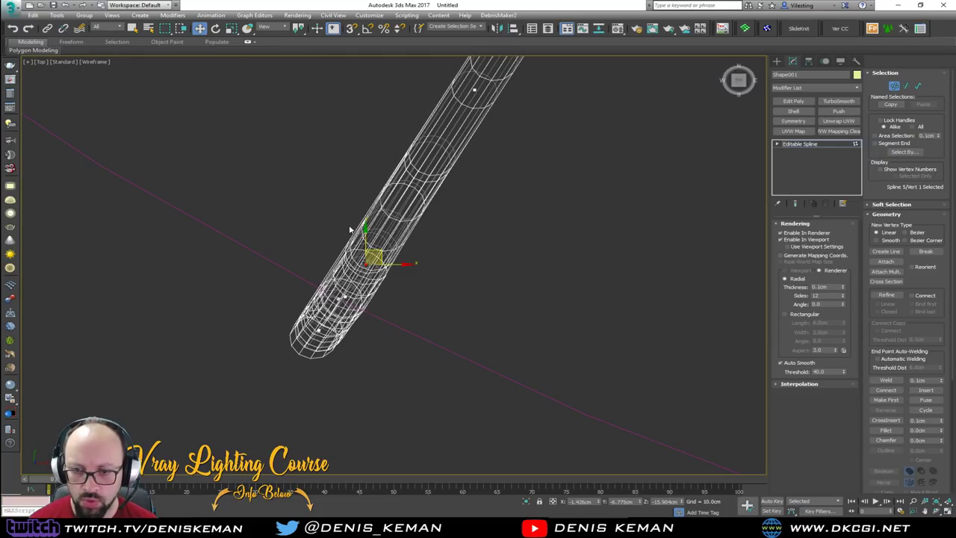
Step: Convert the hook's corner vertex to Smooth in the perspective view
{"action": "key", "text": "alt+w"}
{"action": "middle_click", "coordinate": [505, 364]}
{"action": "key", "text": "alt+w"}
{"action": "middle_click_drag", "start_coordinate": [520, 340], "coordinate": [440, 314], "text": "alt"}
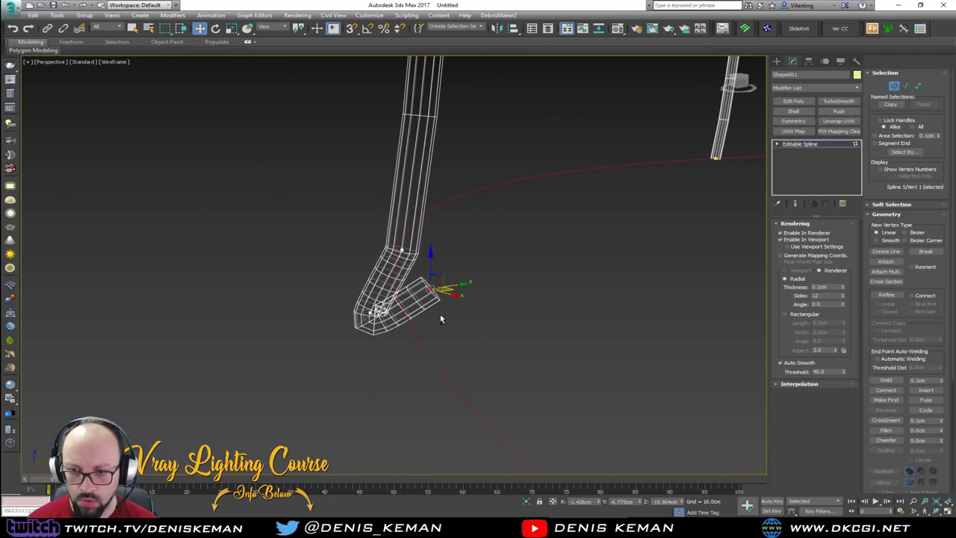
{"action": "left_click", "coordinate": [375, 314]}
{"action": "right_click", "coordinate": [375, 315]}
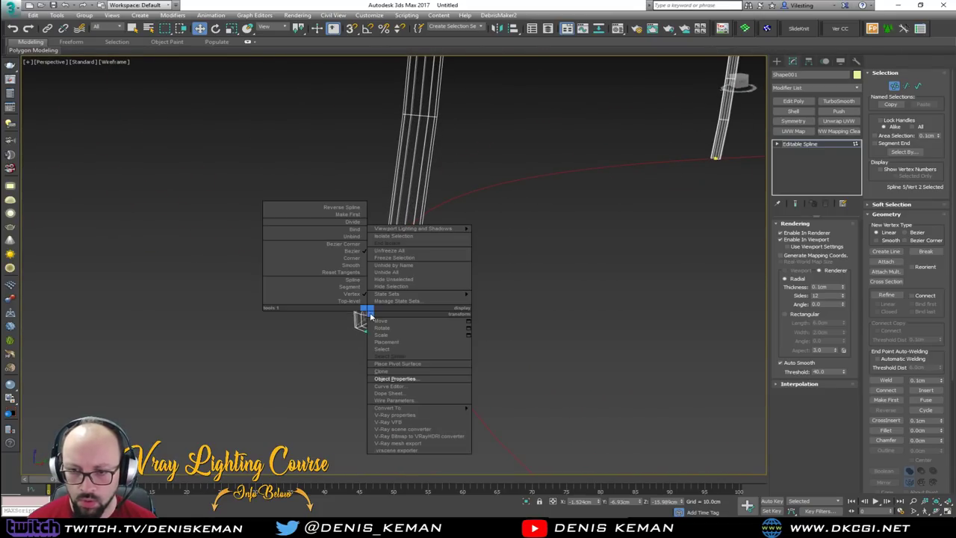
{"action": "left_click", "coordinate": [351, 266]}
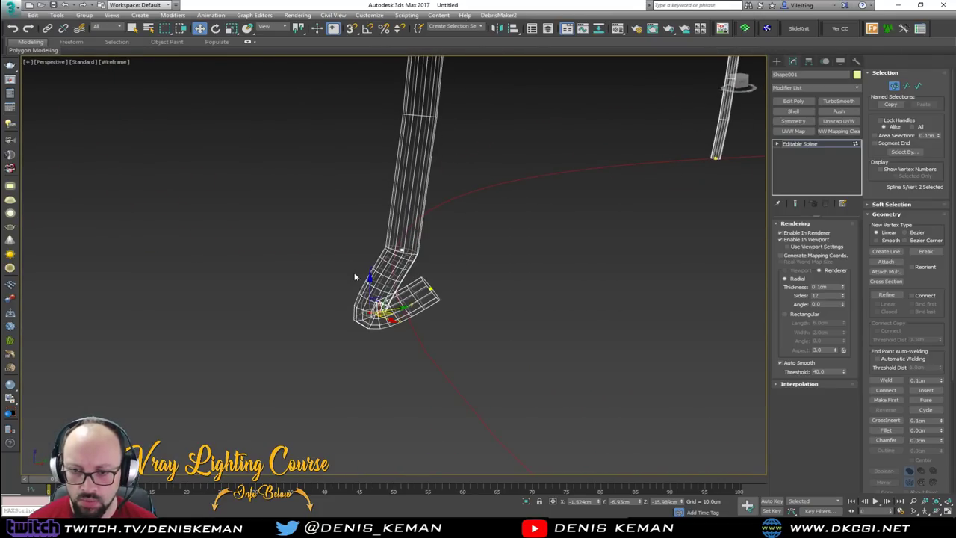
Step: Refine the hook with a vertex between corner and end, and move it to about X -1.48 cm, Y -6.80 cm, Z -16.07 cm
{"action": "left_click", "coordinate": [887, 295]}
{"action": "left_click", "coordinate": [406, 301]}
{"action": "right_click", "coordinate": [429, 316]}
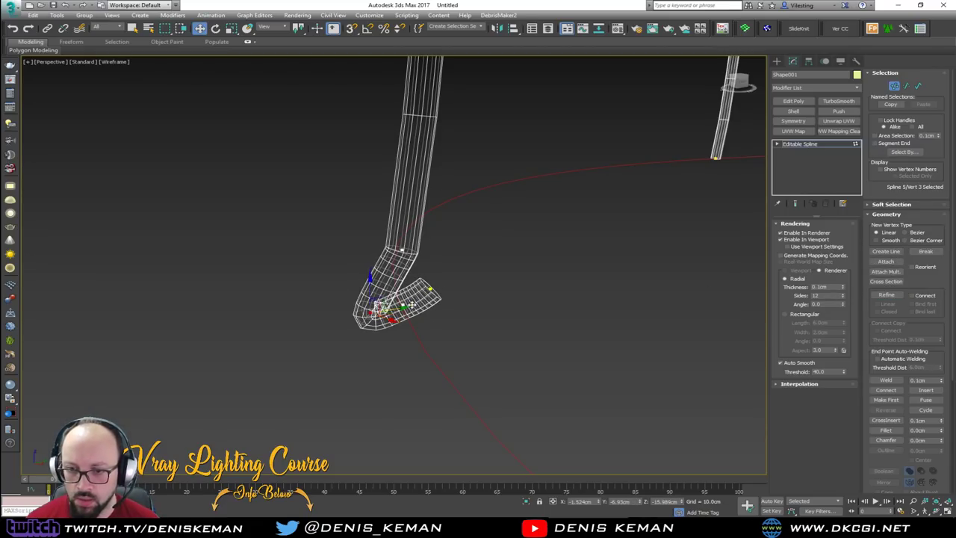
{"action": "left_click", "coordinate": [402, 304]}
{"action": "left_click_drag", "start_coordinate": [403, 293], "coordinate": [434, 333]}
{"action": "middle_click_drag", "start_coordinate": [437, 326], "coordinate": [465, 336], "text": "alt"}
{"action": "left_click_drag", "start_coordinate": [426, 326], "coordinate": [421, 321]}
{"action": "middle_click_drag", "start_coordinate": [421, 322], "coordinate": [352, 274], "text": "alt"}
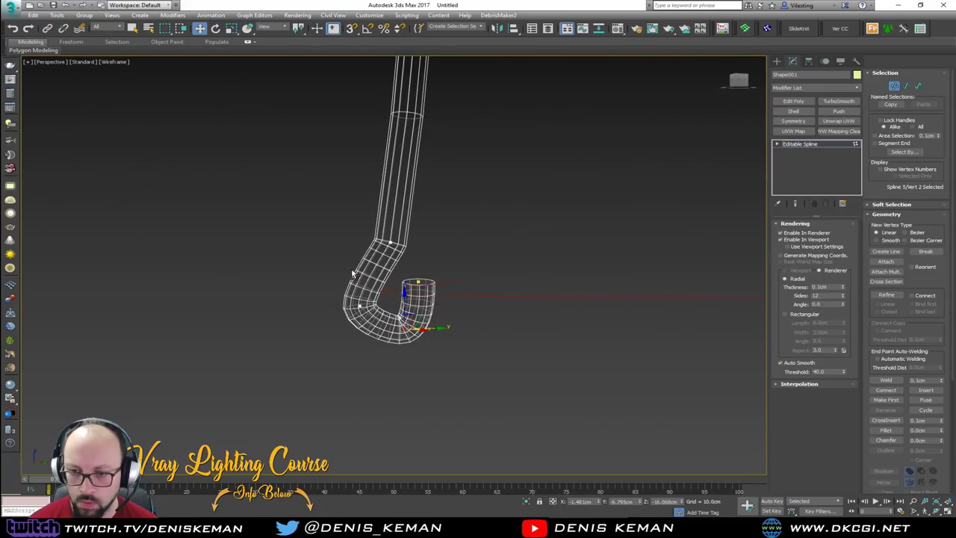
Step: Leave vertex editing and switch the perspective view from wireframe to default shading
{"action": "middle_click_drag", "start_coordinate": [422, 281], "coordinate": [497, 297], "text": "alt"}
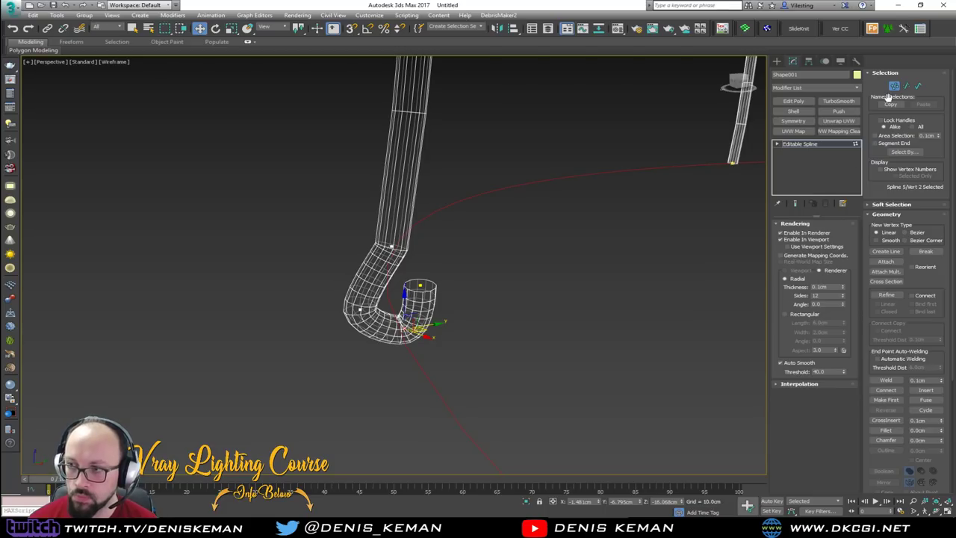
{"action": "left_click", "coordinate": [796, 143]}
{"action": "key", "text": "F3"}
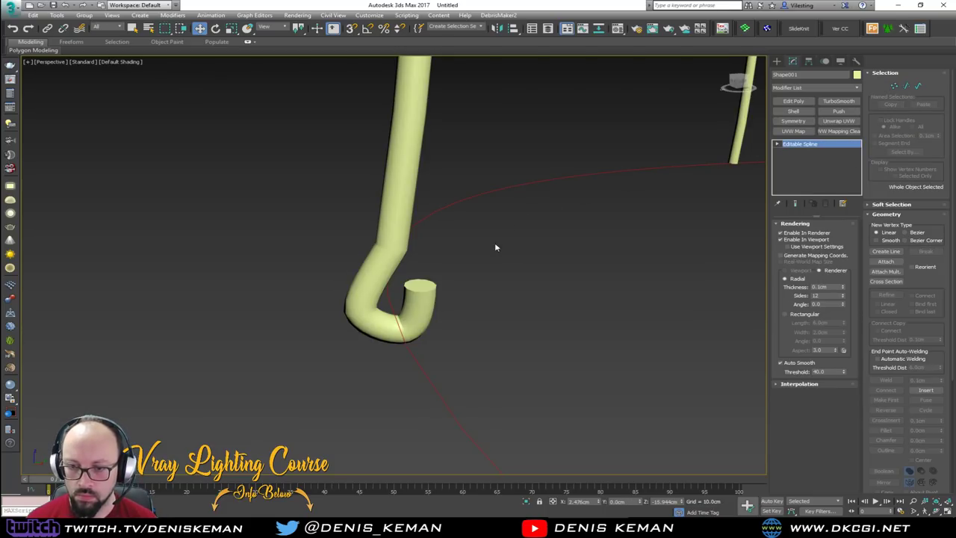
{"action": "mouse_move", "coordinate": [495, 247]}
{"action": "middle_mouse_down", "text": "alt"}
{"action": "mouse_move", "coordinate": [442, 266]}
{"action": "mouse_move", "coordinate": [443, 292]}
{"action": "middle_mouse_up", "text": "alt"}
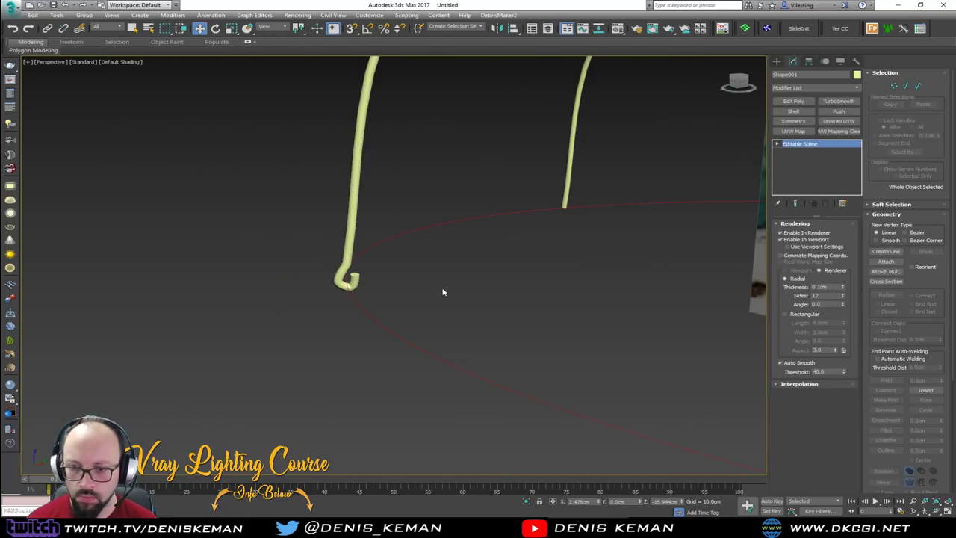
Step: Make the red bottom ring spline renderable in both renderer and viewport, with a thickness of 0.1 cm
{"action": "left_click", "coordinate": [362, 256]}
{"action": "left_click", "coordinate": [355, 233]}
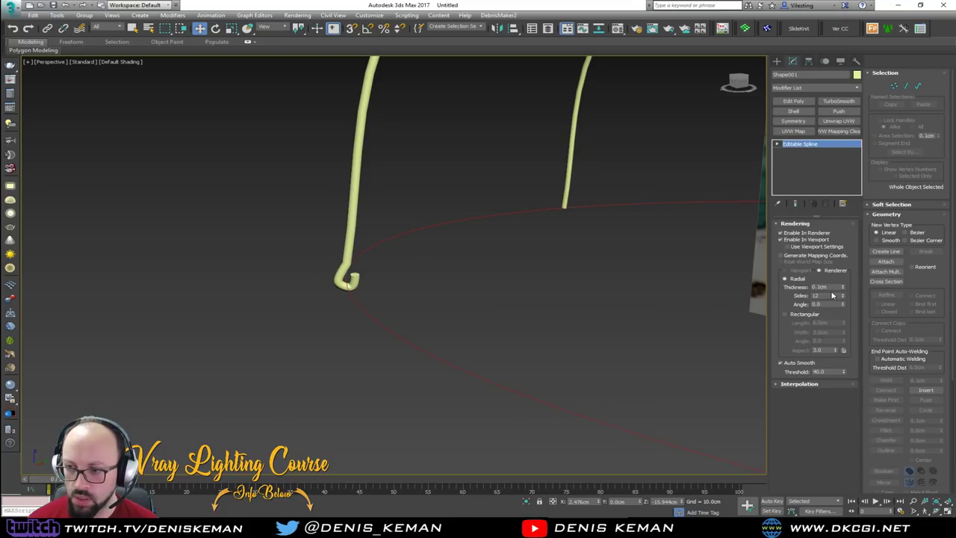
{"action": "left_click_drag", "start_coordinate": [418, 388], "coordinate": [418, 388]}
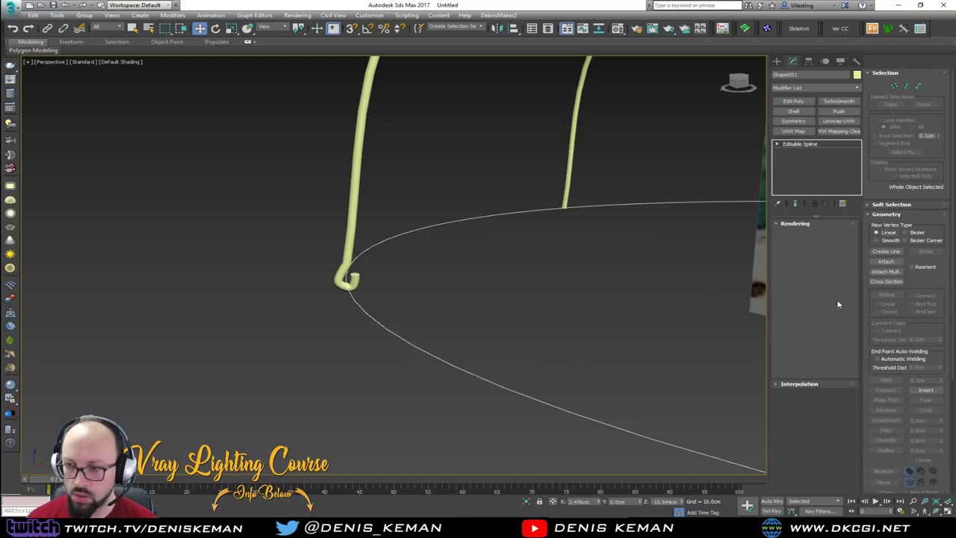
{"action": "left_click_drag", "start_coordinate": [831, 287], "coordinate": [784, 290]}
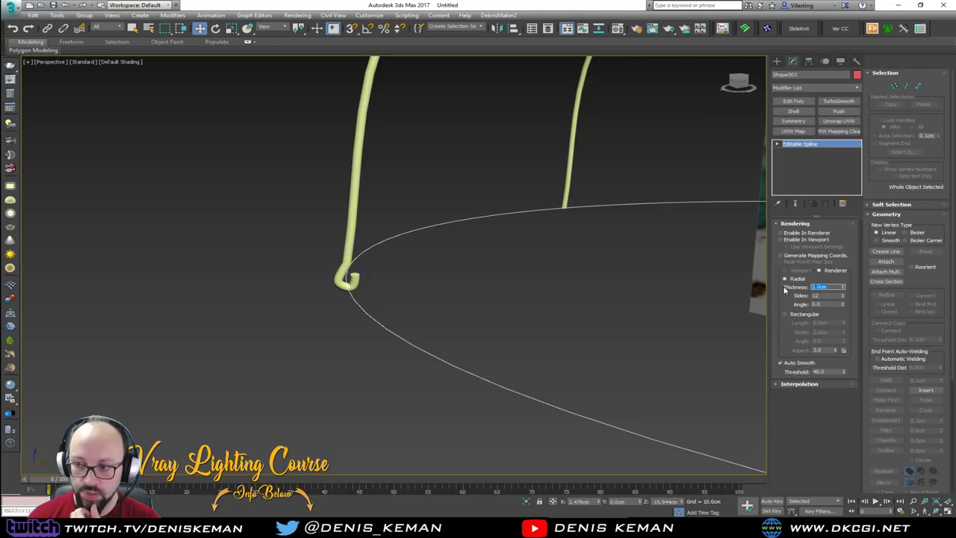
{"action": "type", "text": "0.1"}
{"action": "key", "text": "Return"}
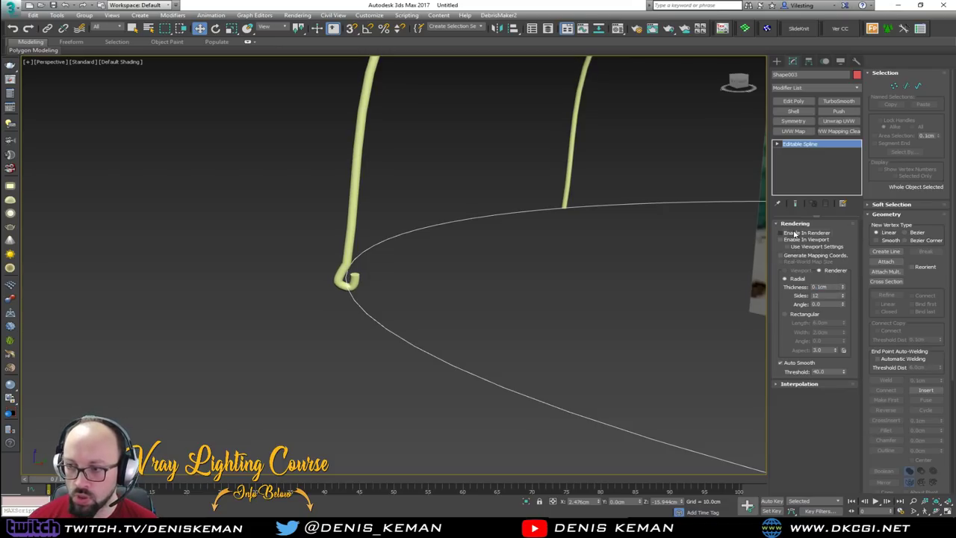
{"action": "left_click", "coordinate": [793, 232]}
{"action": "left_click", "coordinate": [795, 239]}
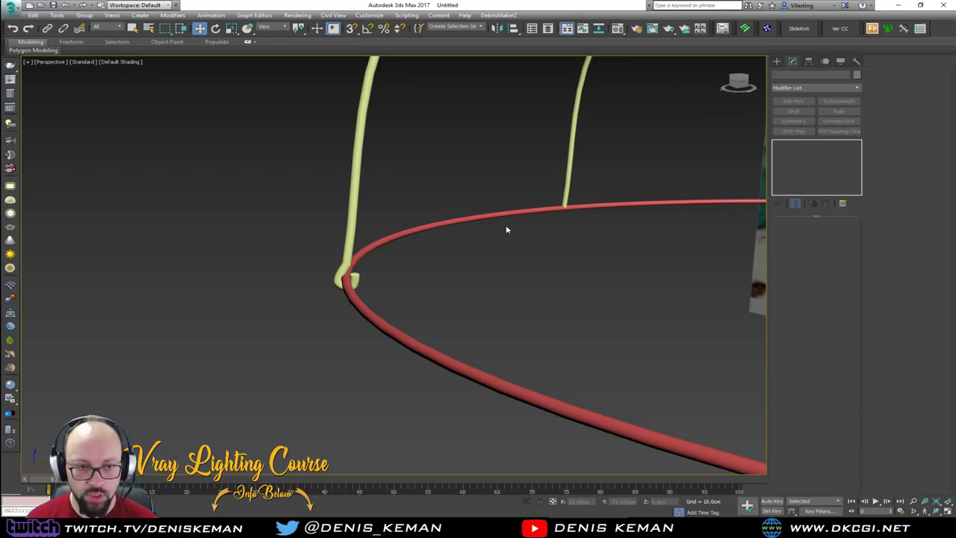
Step: Show edged faces and make the middle ring spline renderable in both renderer and viewport, with a thickness of 0.1 cm
{"action": "mouse_move", "coordinate": [507, 230]}
{"action": "middle_mouse_down", "text": "alt"}
{"action": "mouse_move", "coordinate": [491, 272]}
{"action": "mouse_move", "coordinate": [446, 261]}
{"action": "mouse_move", "coordinate": [429, 291]}
{"action": "middle_mouse_up", "text": "alt"}
{"action": "key", "text": "F4"}
{"action": "middle_click_drag", "start_coordinate": [404, 217], "coordinate": [398, 336]}
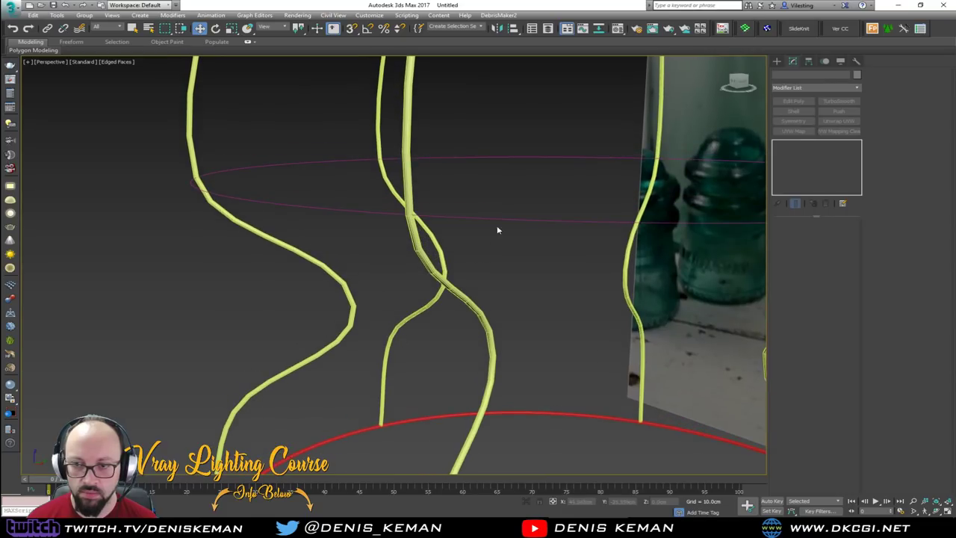
{"action": "left_click_drag", "start_coordinate": [497, 203], "coordinate": [503, 242]}
{"action": "left_click", "coordinate": [798, 233]}
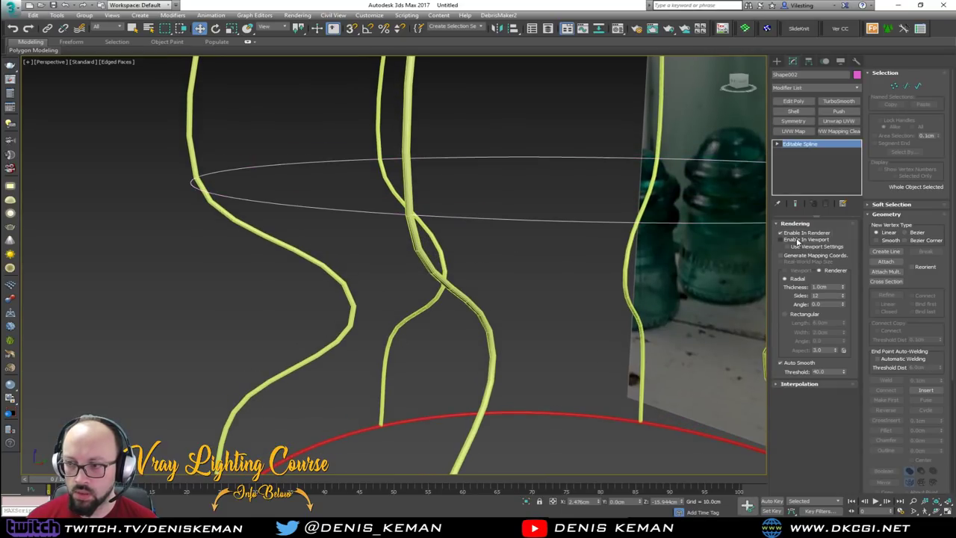
{"action": "left_click", "coordinate": [798, 239]}
{"action": "double_click", "coordinate": [821, 287]}
{"action": "type", "text": "0.1"}
{"action": "key", "text": "Return"}
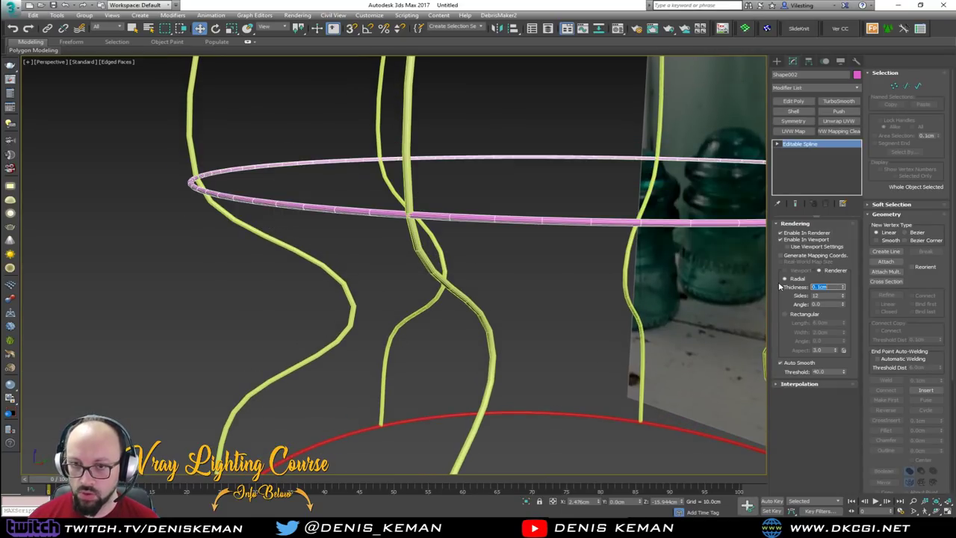
Step: Try to enlarge the middle ring with a Push modifier of about 0.06 cm, and remove the modifier
{"action": "scroll", "coordinate": [447, 219], "scroll_direction": "down", "scroll_amount": 6}
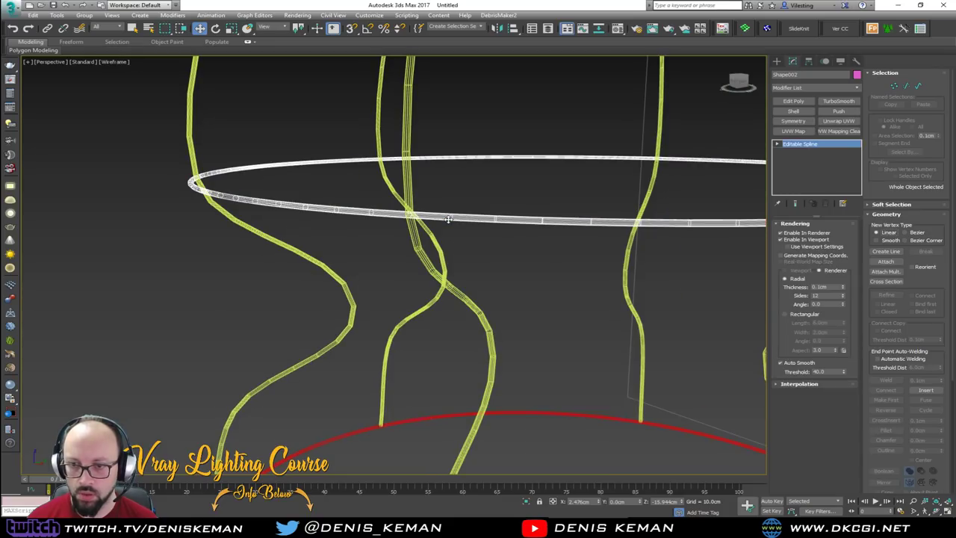
{"action": "middle_click_drag", "start_coordinate": [433, 233], "coordinate": [459, 239], "text": "alt"}
{"action": "scroll", "coordinate": [454, 283], "scroll_direction": "up", "scroll_amount": 5}
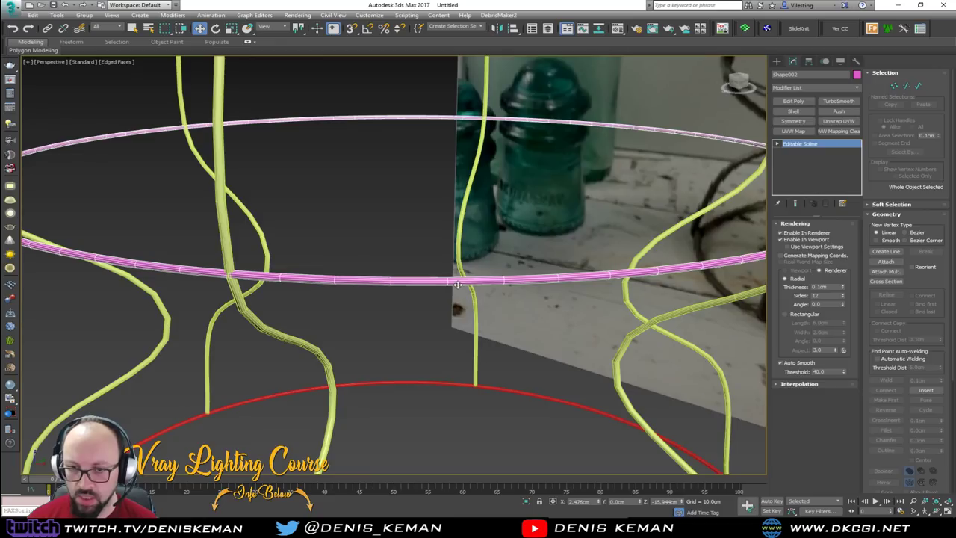
{"action": "scroll", "coordinate": [456, 284], "scroll_direction": "up", "scroll_amount": 5}
{"action": "scroll", "coordinate": [599, 271], "scroll_direction": "up", "scroll_amount": 4}
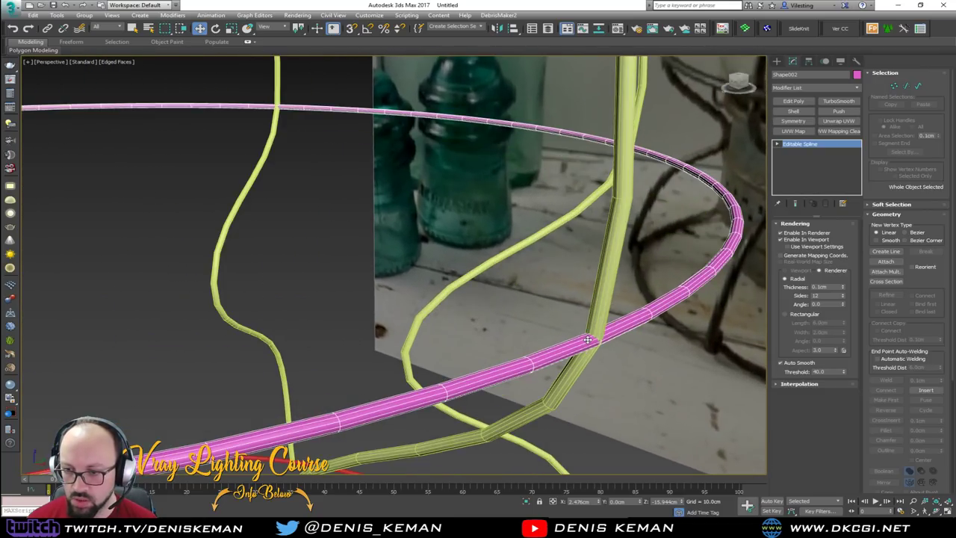
{"action": "left_click", "coordinate": [839, 112]}
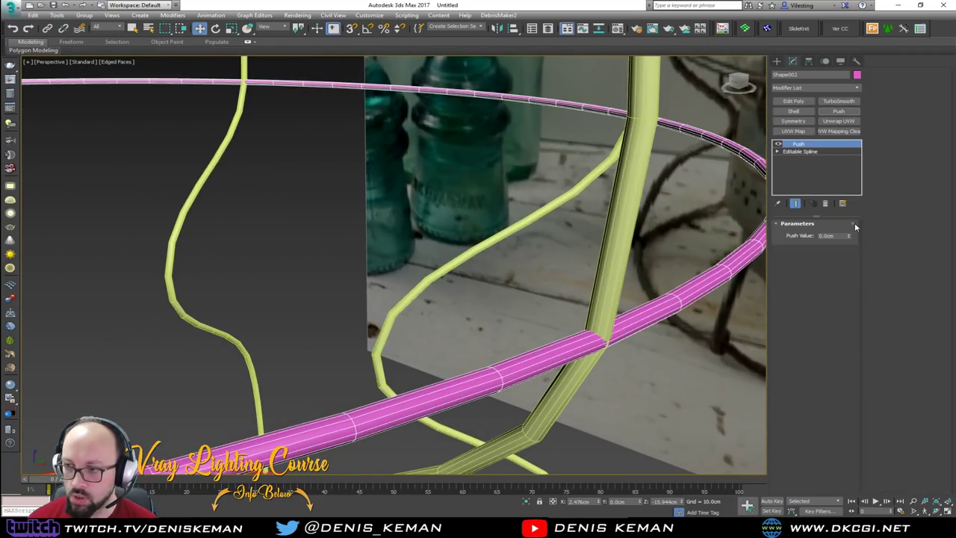
{"action": "left_click_drag", "start_coordinate": [848, 236], "coordinate": [847, 238]}
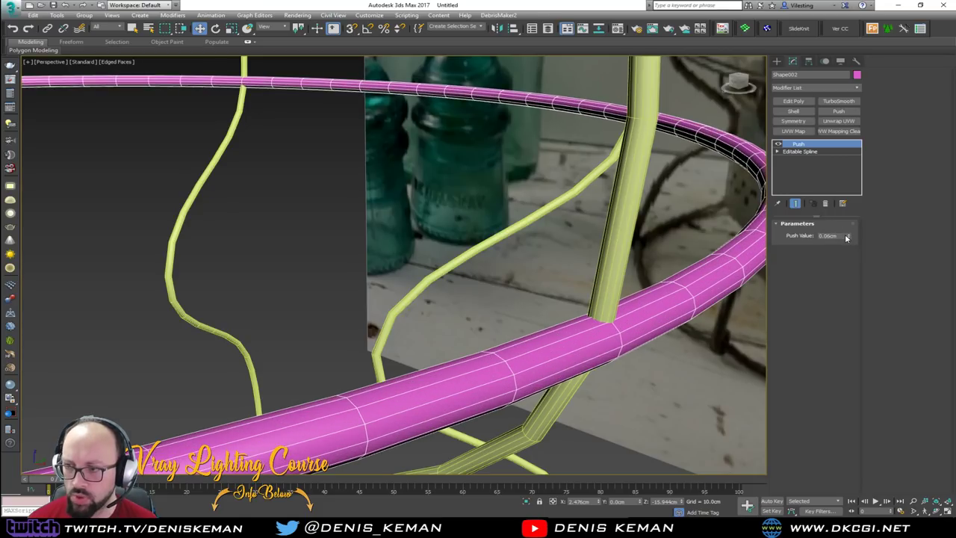
{"action": "left_click", "coordinate": [827, 203]}
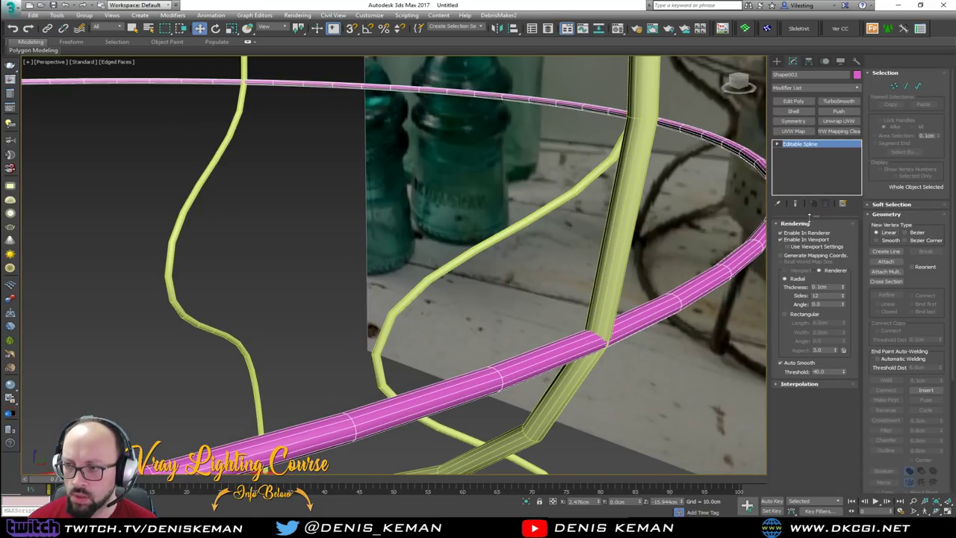
Step: Turn off the middle ring's render thickness, try a Push modifier on the bare spline, and remove the modifier
{"action": "left_click", "coordinate": [797, 240]}
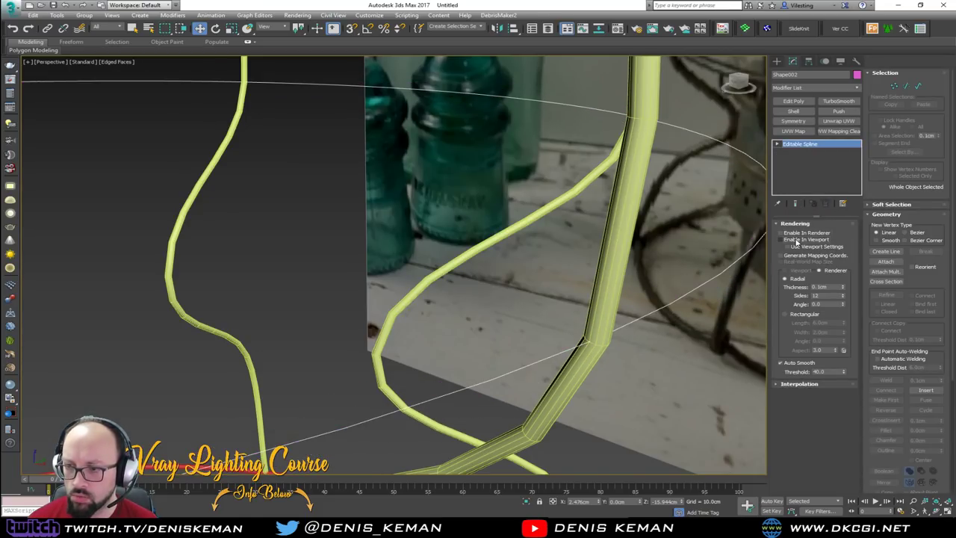
{"action": "left_click", "coordinate": [836, 111]}
{"action": "left_click_drag", "start_coordinate": [848, 238], "coordinate": [848, 232]}
{"action": "left_click", "coordinate": [827, 204]}
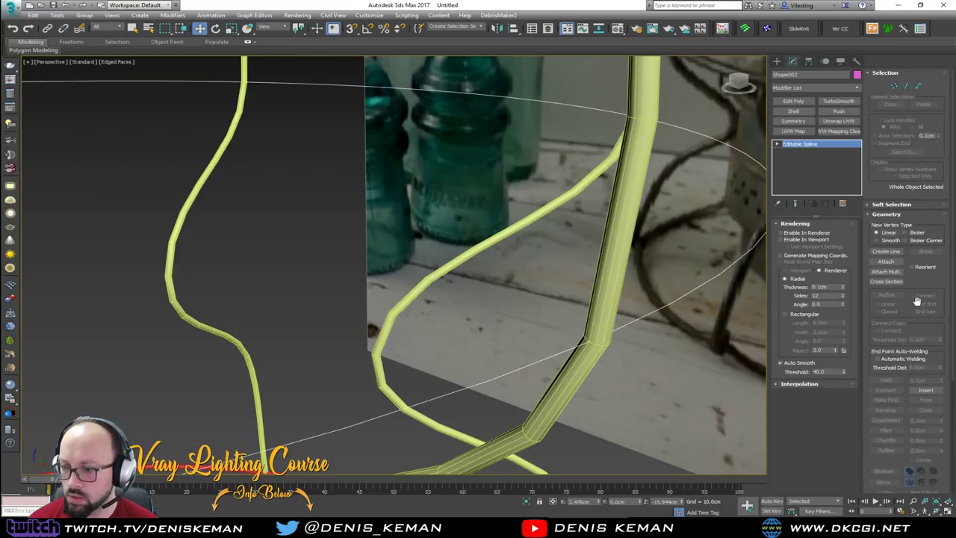
Step: Center the middle ring's pivot to the object and leave pivot editing
{"action": "left_click_drag", "start_coordinate": [909, 330], "coordinate": [924, 222]}
{"action": "middle_click_drag", "start_coordinate": [451, 234], "coordinate": [512, 231]}
{"action": "scroll", "coordinate": [478, 236], "scroll_direction": "down", "scroll_amount": 5}
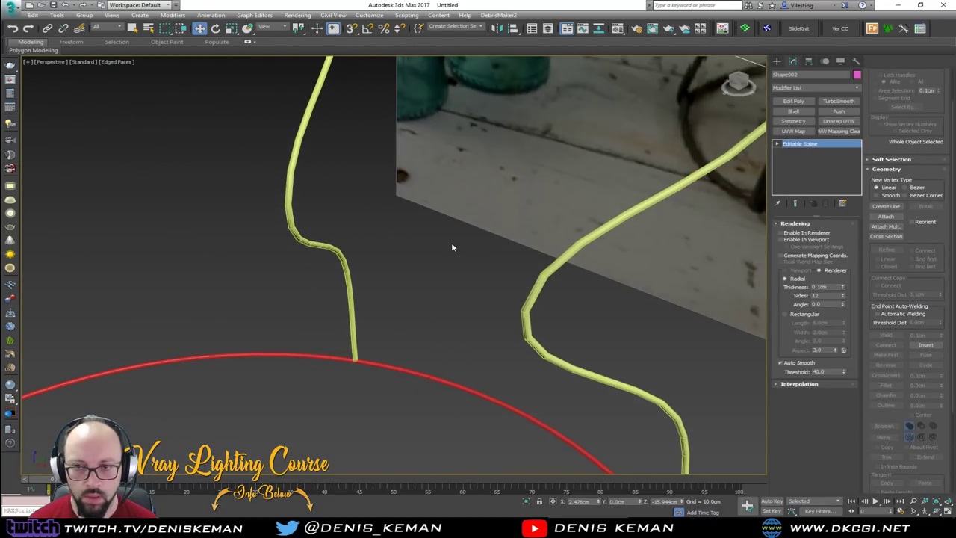
{"action": "key", "text": "r"}
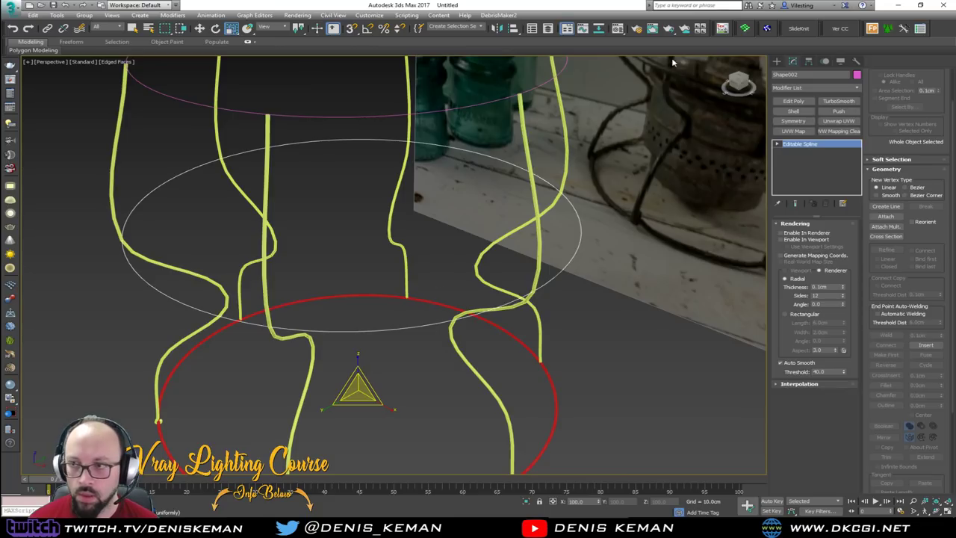
{"action": "left_click", "coordinate": [809, 61]}
{"action": "left_click", "coordinate": [814, 121]}
{"action": "left_click", "coordinate": [808, 168]}
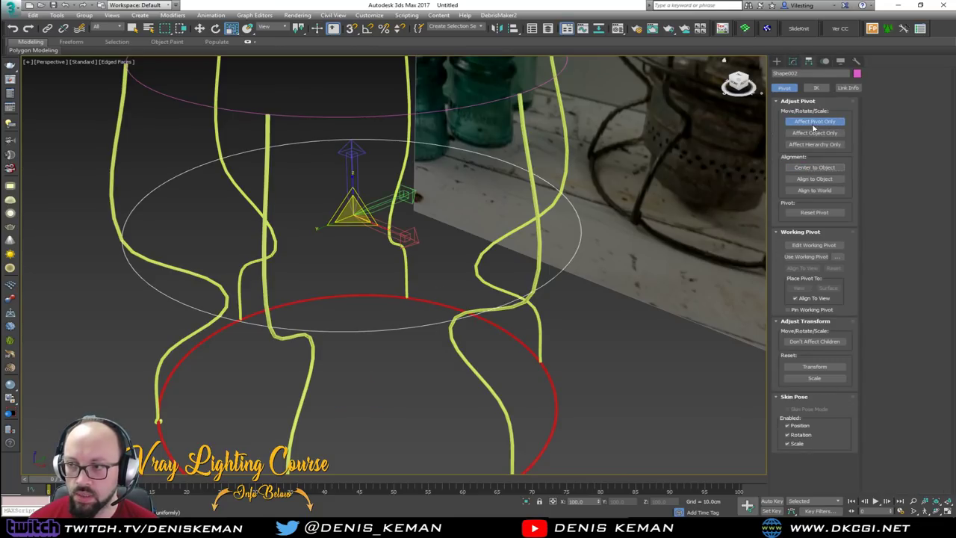
{"action": "left_click", "coordinate": [814, 121]}
Step: Scale the middle ring uniformly to about 101.1 % so it runs outside the vertical wires
{"action": "scroll", "coordinate": [400, 247], "scroll_direction": "up", "scroll_amount": 2}
{"action": "scroll", "coordinate": [374, 239], "scroll_direction": "up", "scroll_amount": 2}
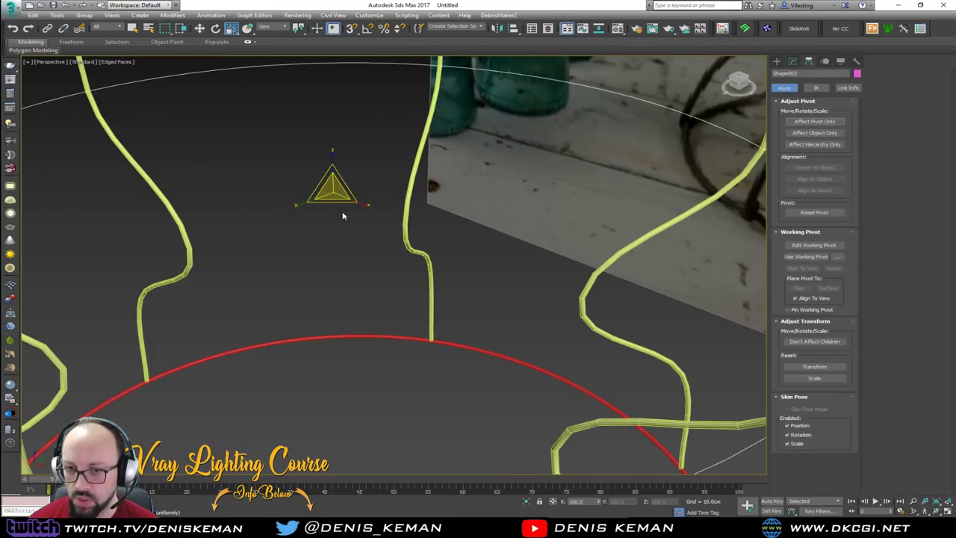
{"action": "middle_click_drag", "start_coordinate": [341, 214], "coordinate": [397, 300], "text": "alt"}
{"action": "scroll", "coordinate": [396, 299], "scroll_direction": "up", "scroll_amount": 2}
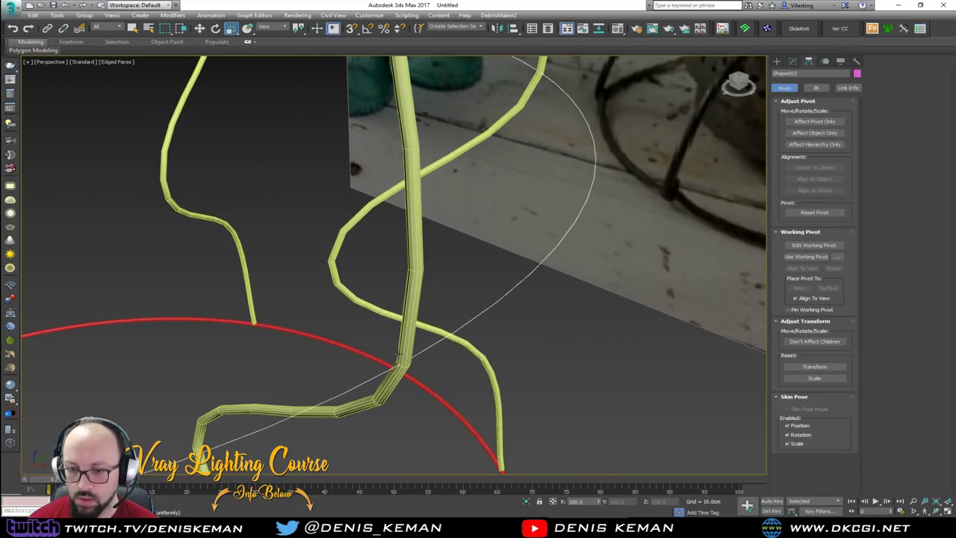
{"action": "right_click", "coordinate": [231, 29]}
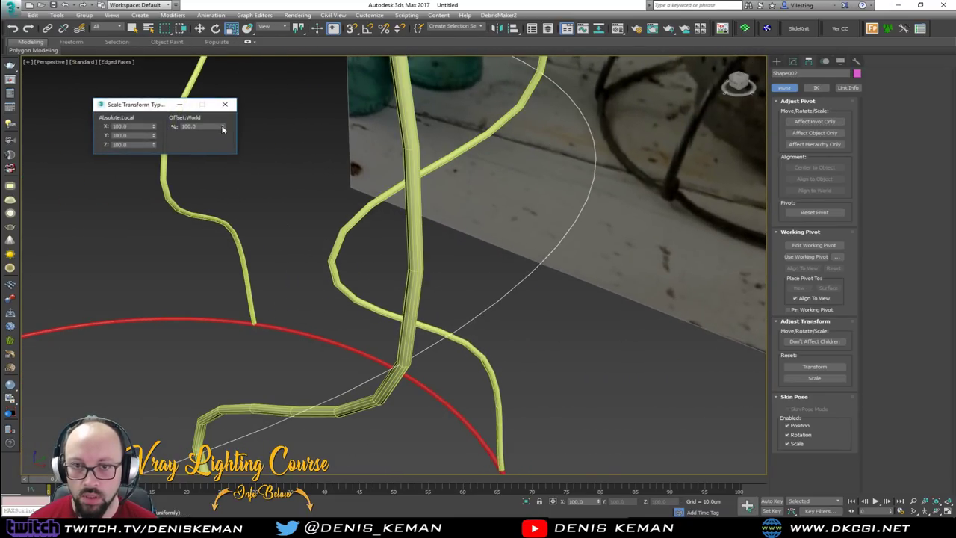
{"action": "left_click_drag", "start_coordinate": [224, 129], "coordinate": [222, 125]}
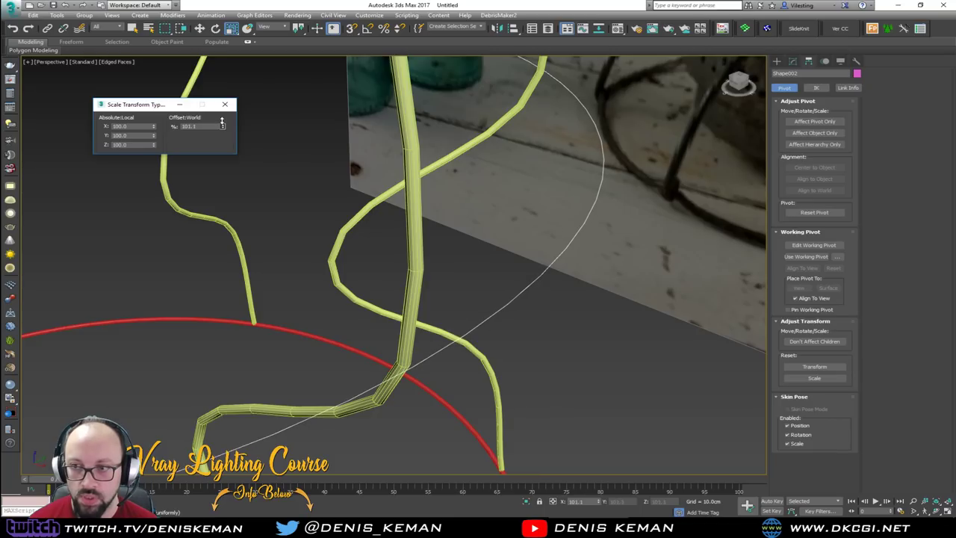
{"action": "left_click", "coordinate": [225, 104]}
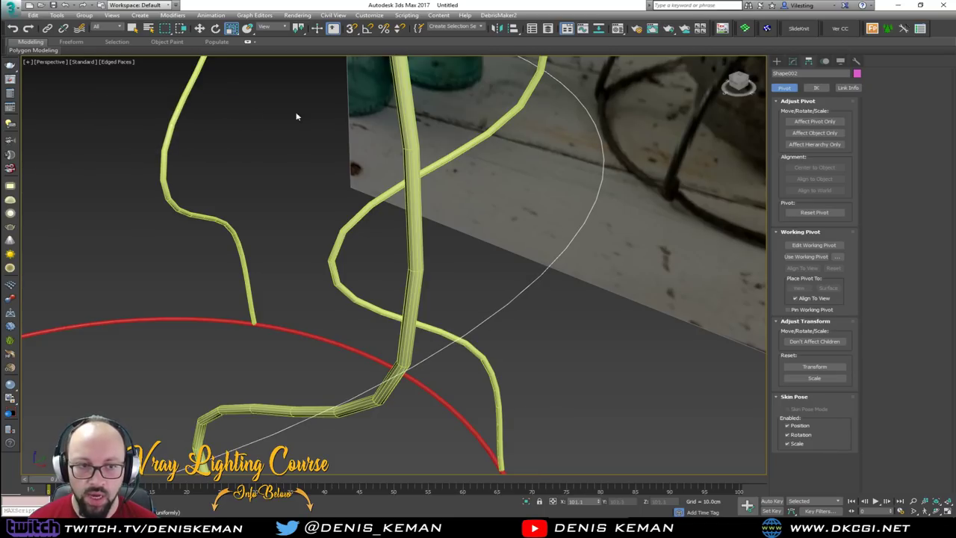
Step: Apply Reset XForm to the middle ring and convert it back to an Editable Spline
{"action": "left_click", "coordinate": [856, 61]}
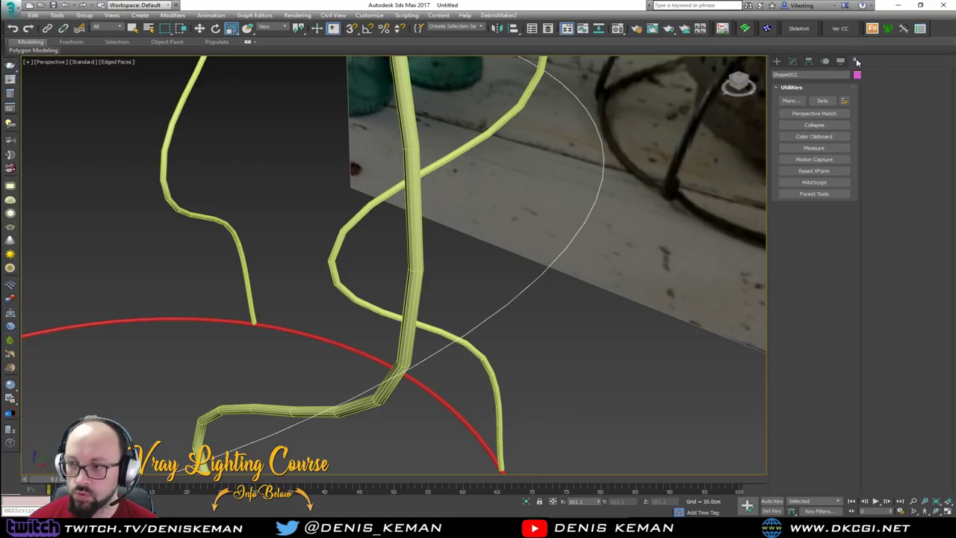
{"action": "left_click", "coordinate": [825, 171]}
{"action": "left_click", "coordinate": [814, 222]}
{"action": "left_click", "coordinate": [792, 61]}
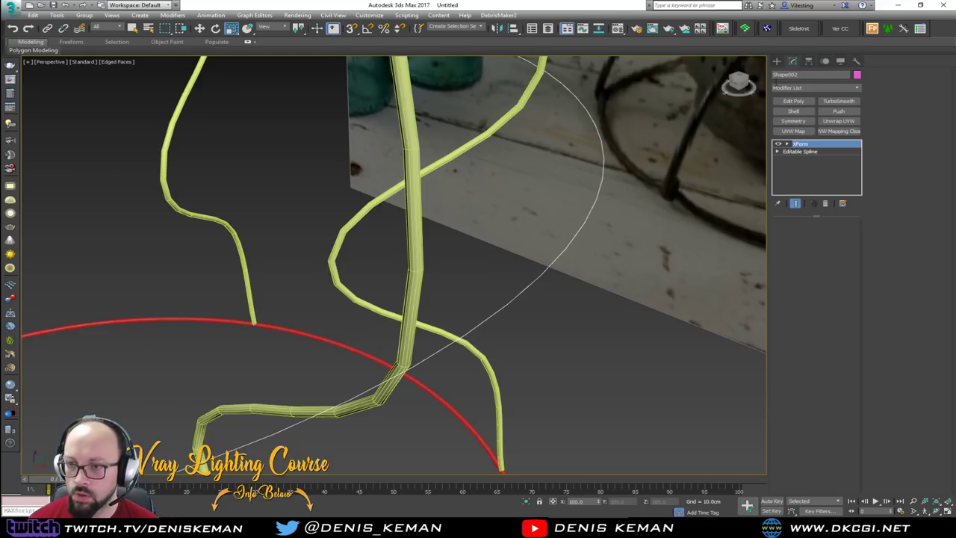
{"action": "right_click", "coordinate": [454, 323]}
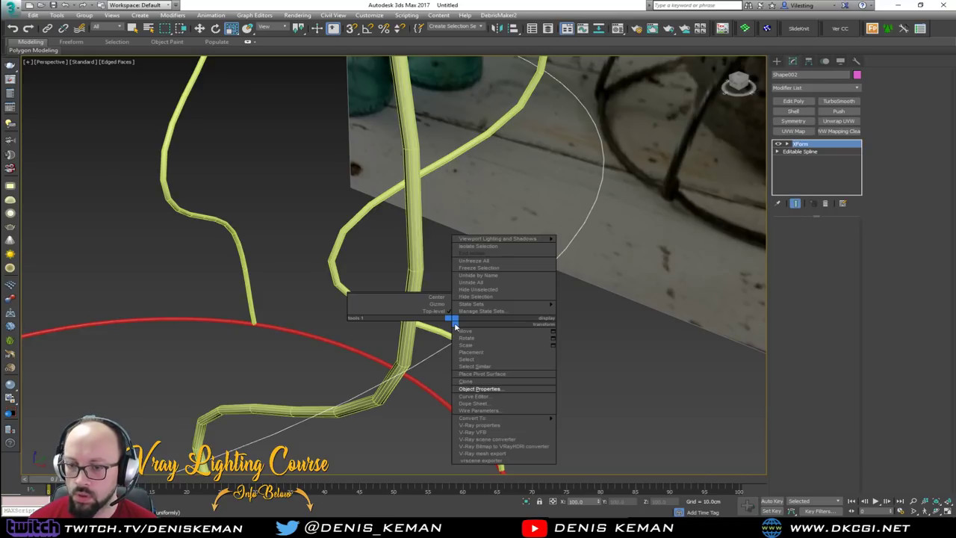
{"action": "mouse_move", "coordinate": [551, 420]}
{"action": "left_click", "coordinate": [590, 417]}
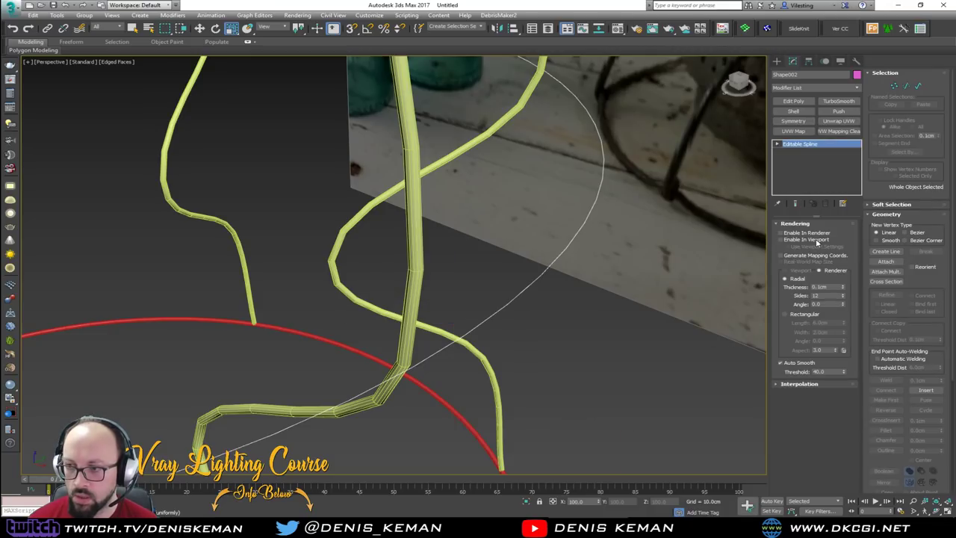
Step: Re-enable the middle ring's thickness in renderer and viewport, and check its fit against the wires and the reference lantern
{"action": "left_click", "coordinate": [818, 239]}
{"action": "middle_click_drag", "start_coordinate": [667, 266], "coordinate": [550, 257], "text": "alt"}
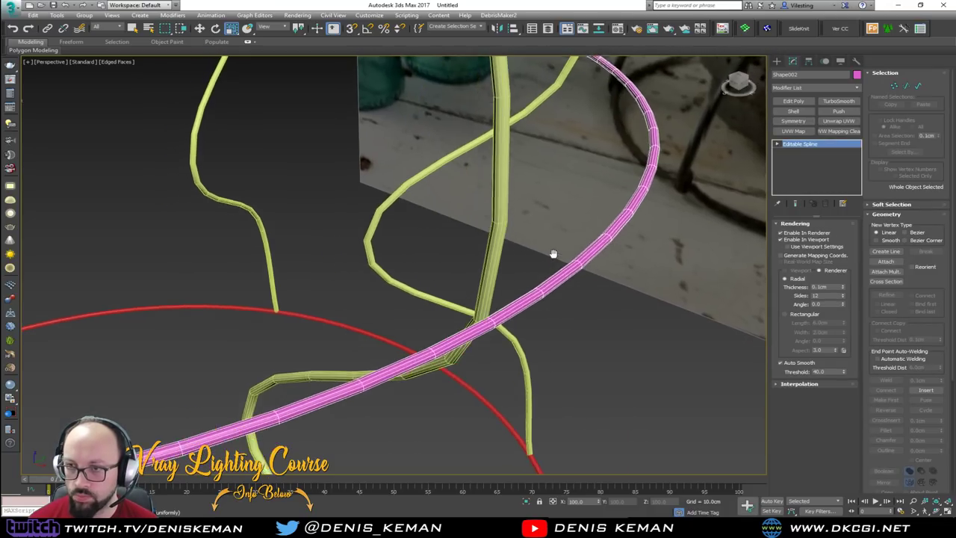
{"action": "scroll", "coordinate": [552, 254], "scroll_direction": "up", "scroll_amount": 5}
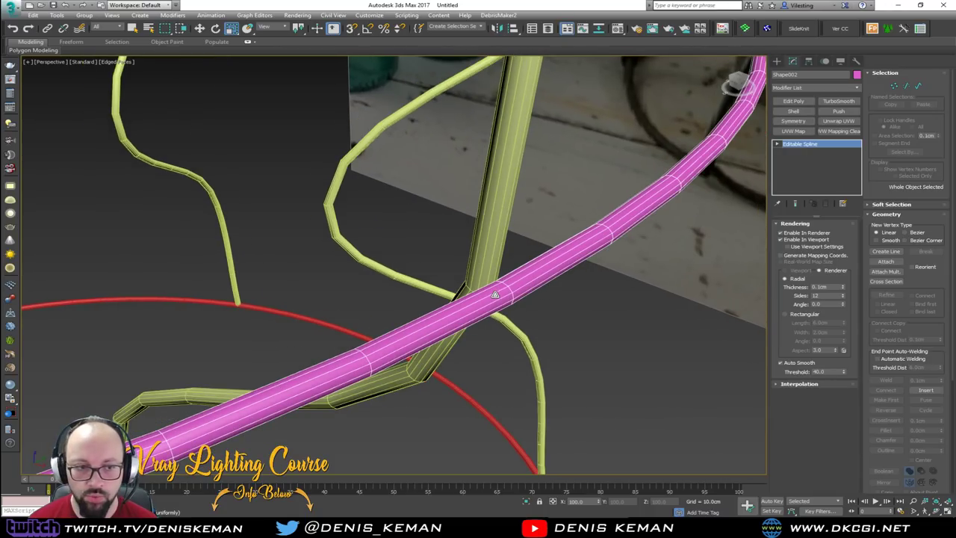
{"action": "scroll", "coordinate": [495, 295], "scroll_direction": "down", "scroll_amount": 8}
{"action": "middle_click_drag", "start_coordinate": [481, 232], "coordinate": [480, 256]}
{"action": "middle_click_drag", "start_coordinate": [402, 239], "coordinate": [396, 218], "text": "alt"}
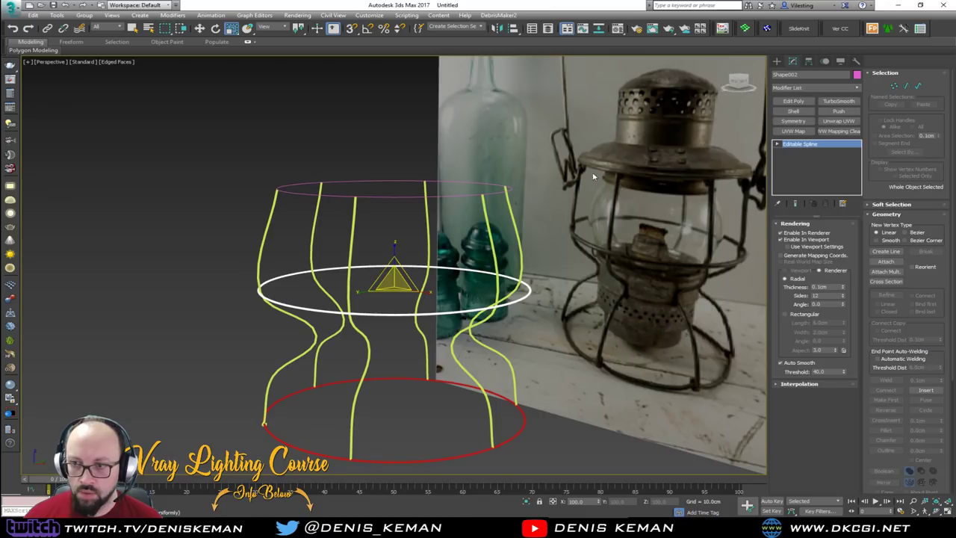
Step: Make the upper ring spline renderable in both renderer and viewport with a thickness of 0.1 cm, and deselect it
{"action": "left_click", "coordinate": [375, 196]}
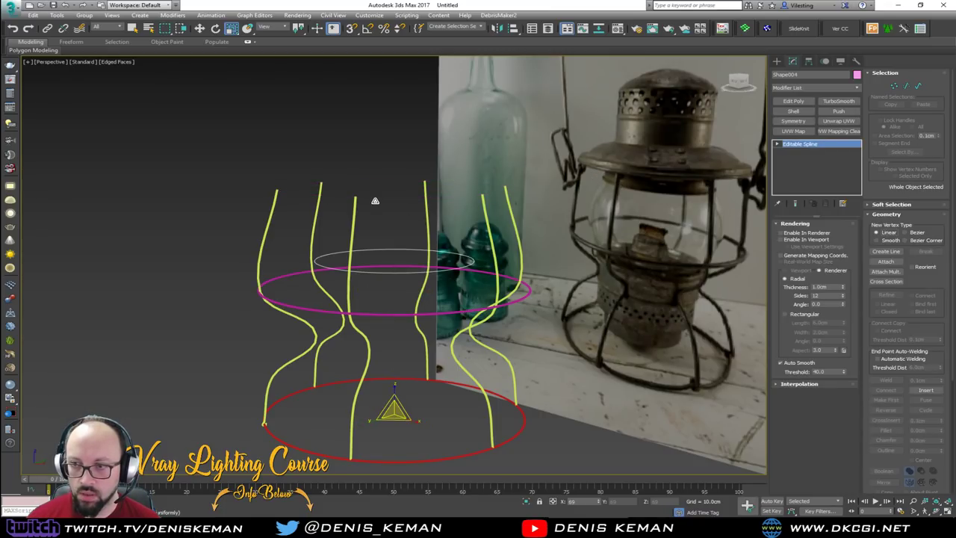
{"action": "middle_click_drag", "start_coordinate": [384, 230], "coordinate": [442, 254], "text": "alt"}
{"action": "scroll", "coordinate": [384, 139], "scroll_direction": "up", "scroll_amount": 10}
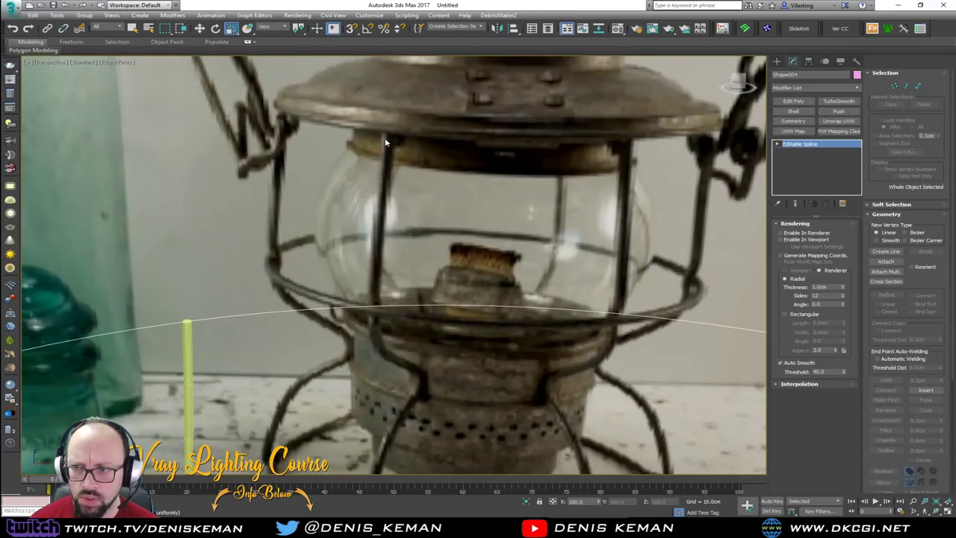
{"action": "scroll", "coordinate": [385, 139], "scroll_direction": "down", "scroll_amount": 2}
{"action": "middle_click_drag", "start_coordinate": [513, 185], "coordinate": [520, 145]}
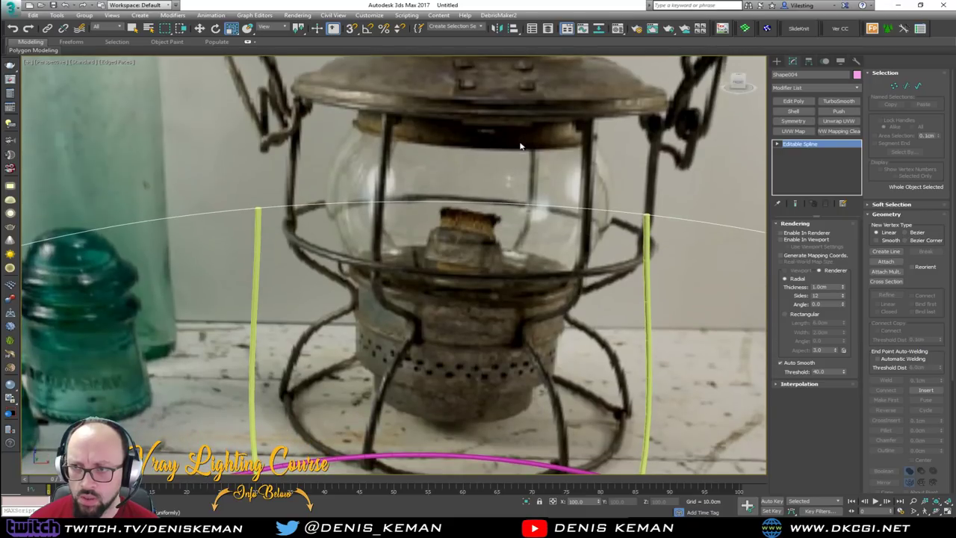
{"action": "middle_click_drag", "start_coordinate": [399, 410], "coordinate": [407, 347]}
{"action": "scroll", "coordinate": [374, 396], "scroll_direction": "down", "scroll_amount": 2}
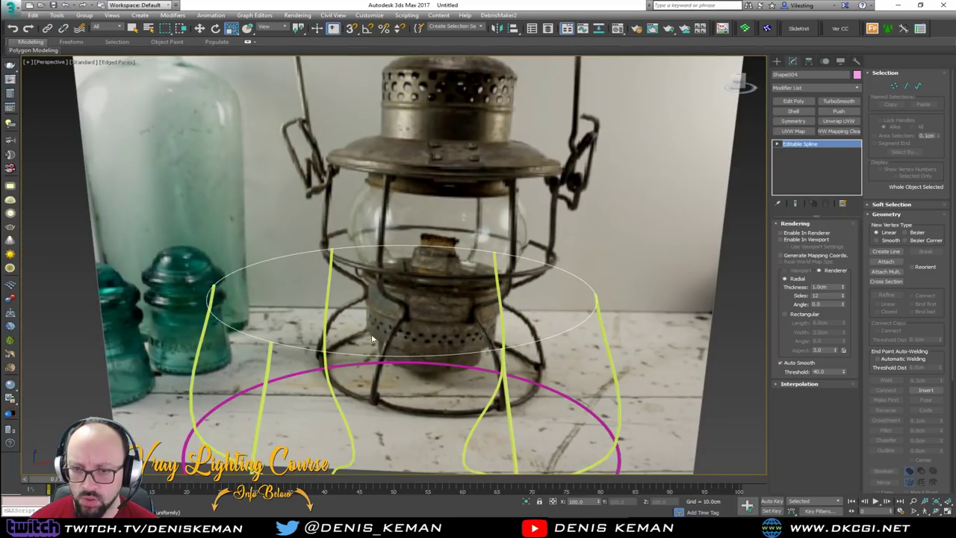
{"action": "double_click", "coordinate": [830, 287]}
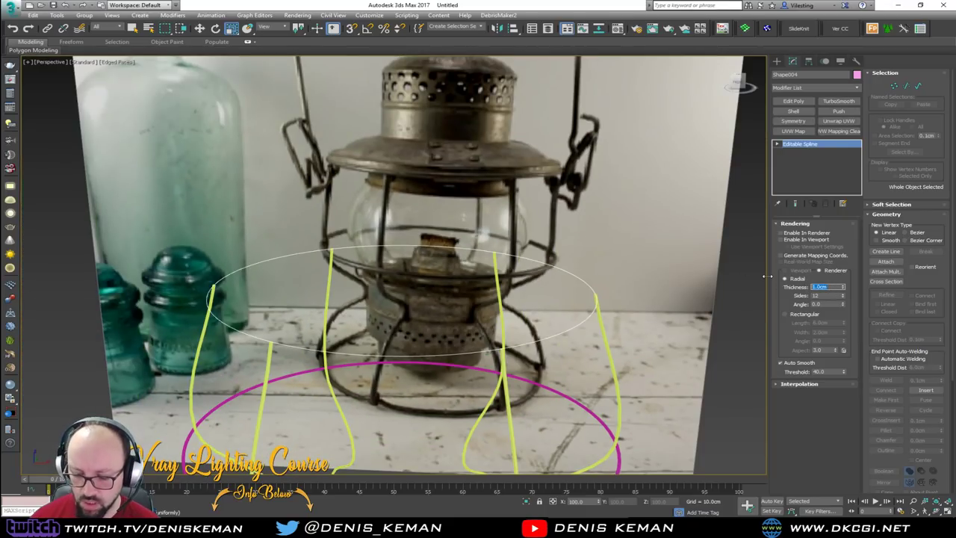
{"action": "left_click", "coordinate": [780, 239]}
{"action": "left_click", "coordinate": [781, 232]}
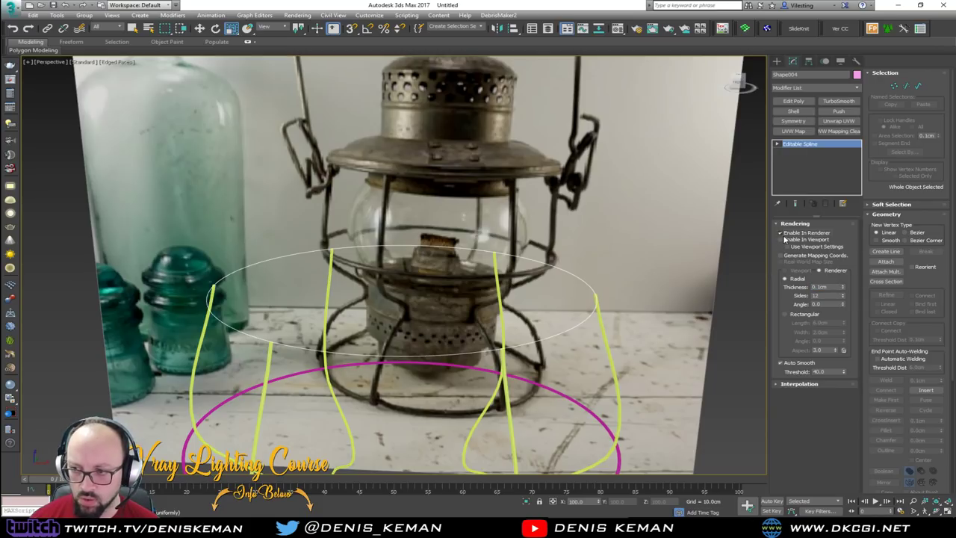
{"action": "left_click", "coordinate": [781, 240]}
{"action": "left_click", "coordinate": [782, 233]}
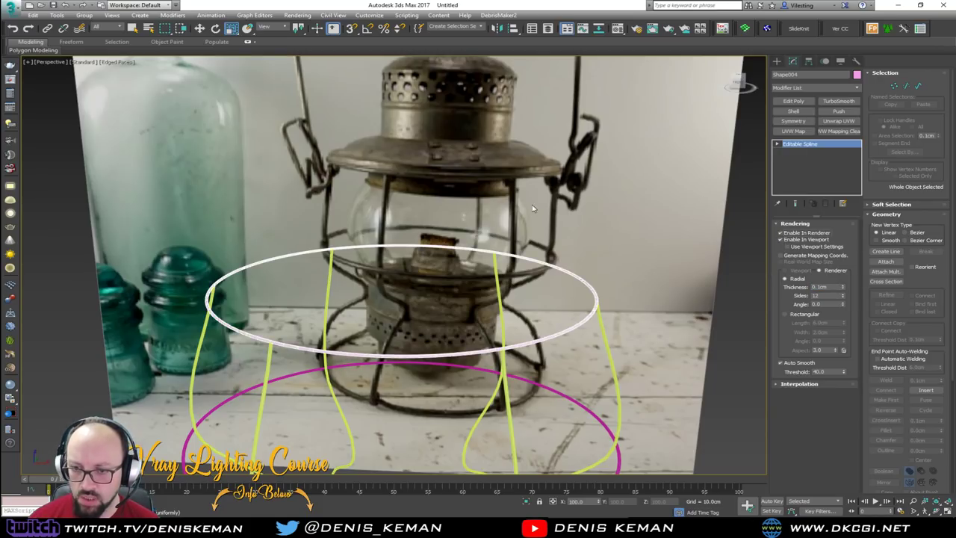
{"action": "left_click", "coordinate": [535, 209]}
Step: Select the vertical cage wires, inspect their lower hooks around the bottom ring, and add an Edit Poly modifier to them
{"action": "middle_click_drag", "start_coordinate": [478, 321], "coordinate": [504, 167]}
{"action": "scroll", "coordinate": [504, 168], "scroll_direction": "down", "scroll_amount": 3}
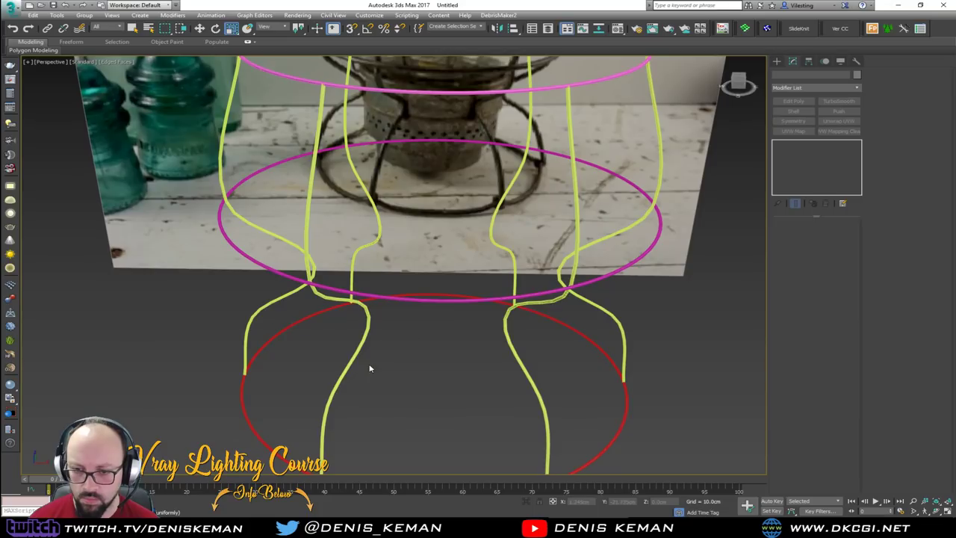
{"action": "left_click", "coordinate": [339, 384]}
{"action": "middle_click_drag", "start_coordinate": [386, 348], "coordinate": [399, 282]}
{"action": "scroll", "coordinate": [355, 331], "scroll_direction": "up", "scroll_amount": 5}
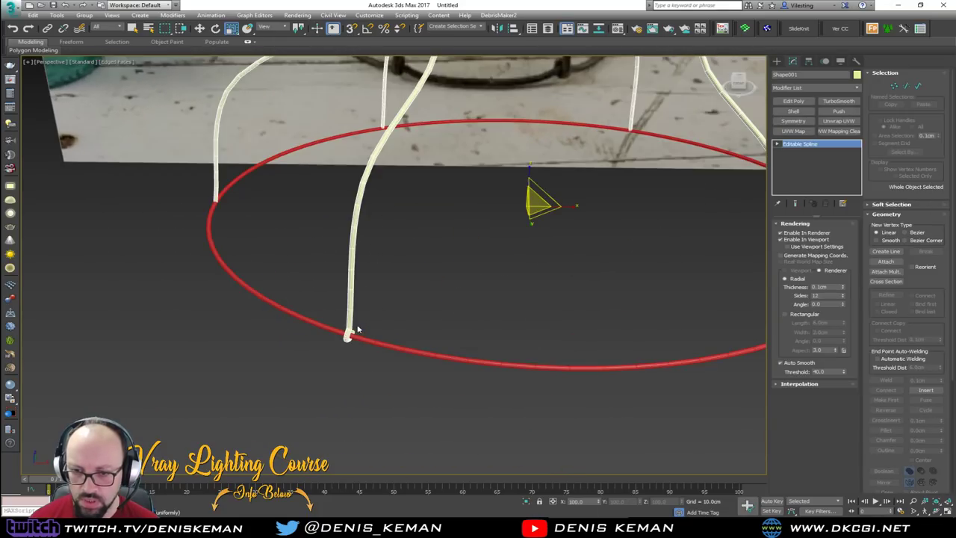
{"action": "scroll", "coordinate": [358, 329], "scroll_direction": "down", "scroll_amount": 6}
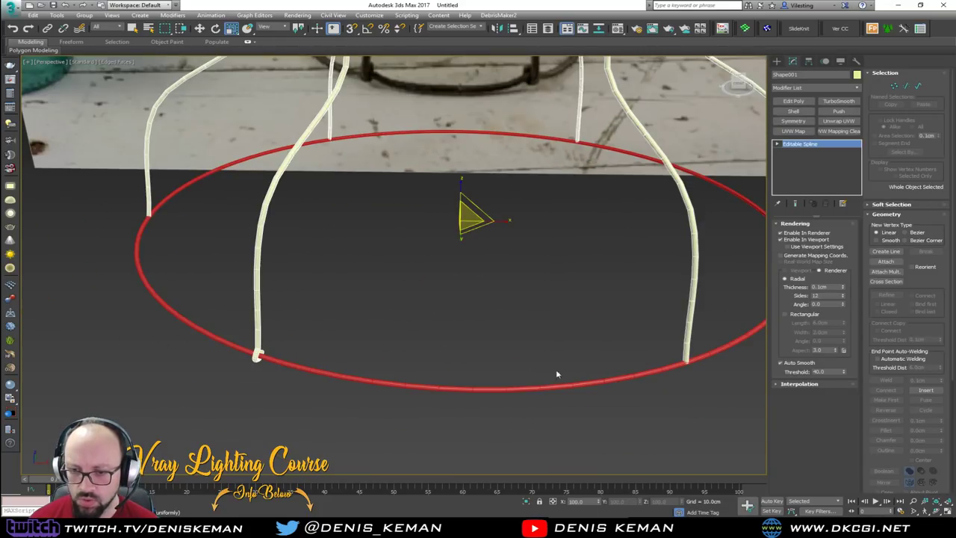
{"action": "left_click", "coordinate": [794, 101]}
{"action": "scroll", "coordinate": [645, 181], "scroll_direction": "down", "scroll_amount": 8}
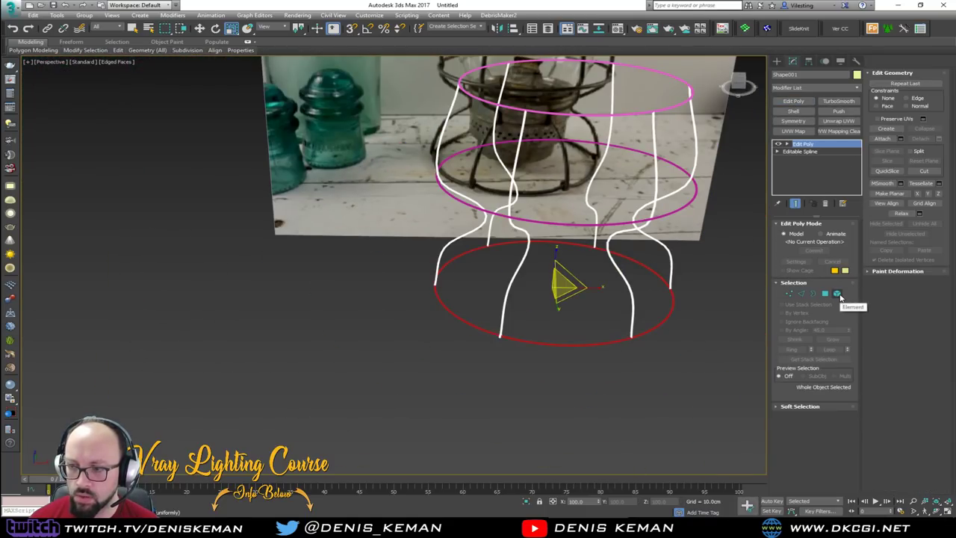
Step: Delete five of the vertical wire elements, keeping only the single front wire
{"action": "left_click", "coordinate": [837, 294]}
{"action": "left_click", "coordinate": [600, 153]}
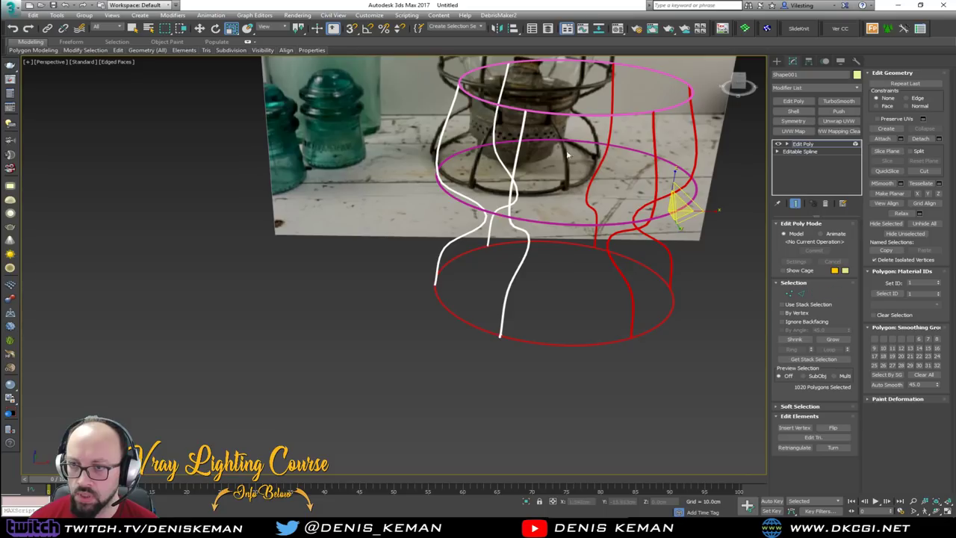
{"action": "left_click_drag", "start_coordinate": [472, 102], "coordinate": [502, 119], "text": "ctrl"}
{"action": "middle_click_drag", "start_coordinate": [502, 119], "coordinate": [497, 148], "text": "alt"}
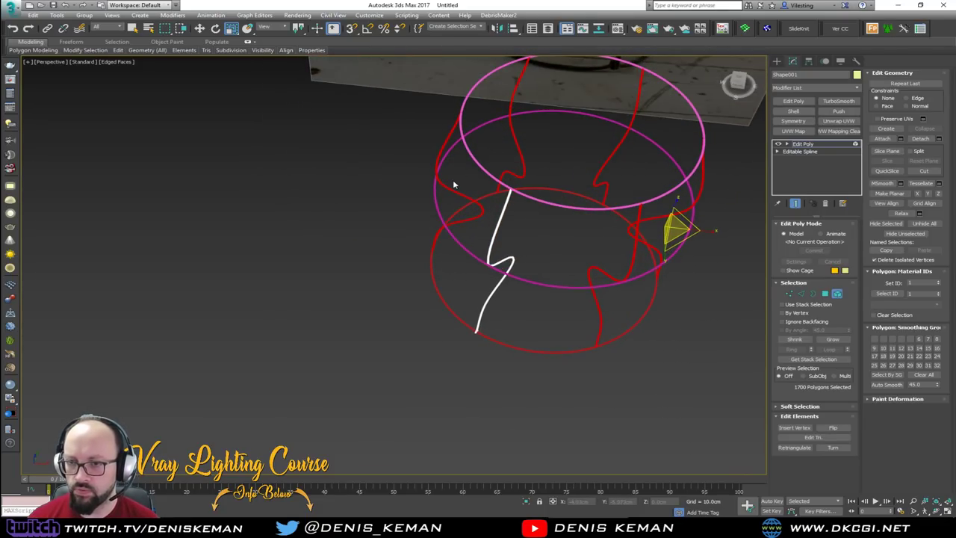
{"action": "key", "text": "Delete"}
{"action": "left_click", "coordinate": [837, 294]}
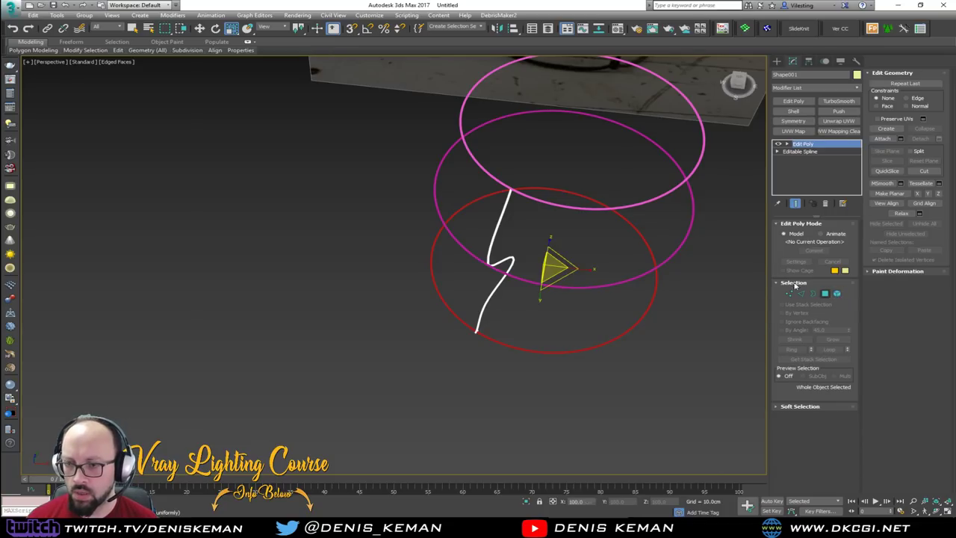
Step: Rotate-clone the remaining wire by 60 degrees about the vertical axis as five copies around the rings, and deselect
{"action": "middle_click_drag", "start_coordinate": [591, 222], "coordinate": [500, 236]}
{"action": "key", "text": "e"}
{"action": "left_click_drag", "start_coordinate": [472, 299], "coordinate": [534, 307], "text": "shift"}
{"action": "left_click", "coordinate": [519, 300]}
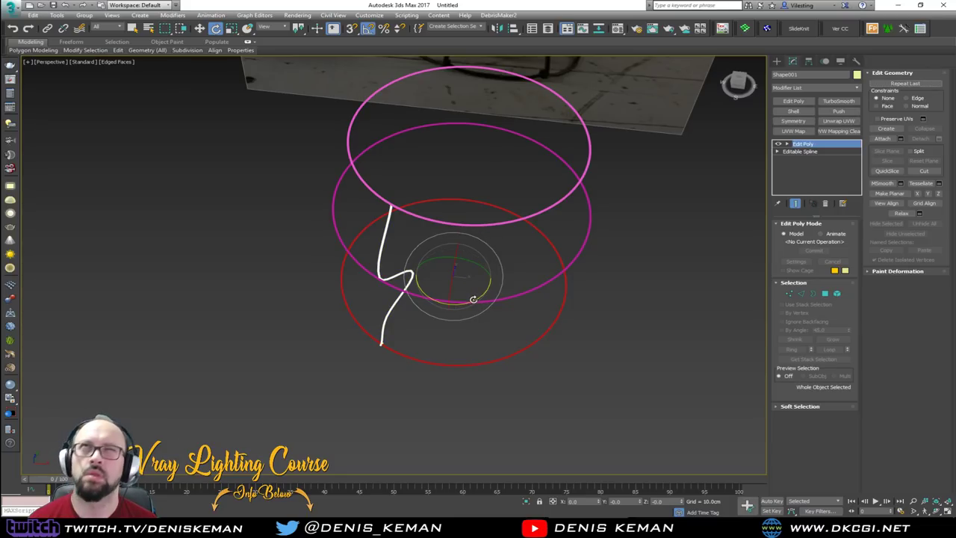
{"action": "left_click_drag", "start_coordinate": [473, 299], "coordinate": [510, 304], "text": "shift"}
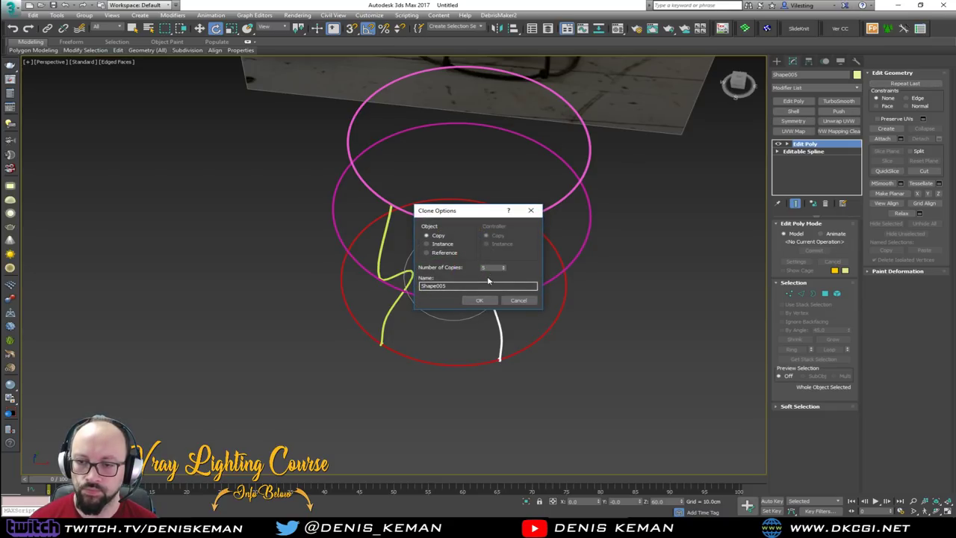
{"action": "left_click", "coordinate": [480, 300]}
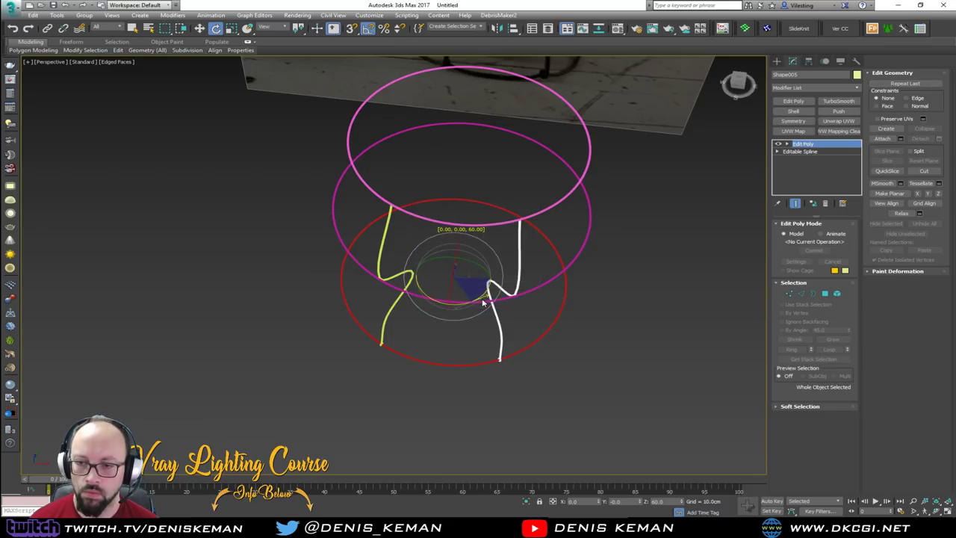
{"action": "left_click", "coordinate": [615, 321]}
Step: Check the hooked wire ends against the rings, and isolate all six vertical wires
{"action": "scroll", "coordinate": [339, 267], "scroll_direction": "up", "scroll_amount": 7}
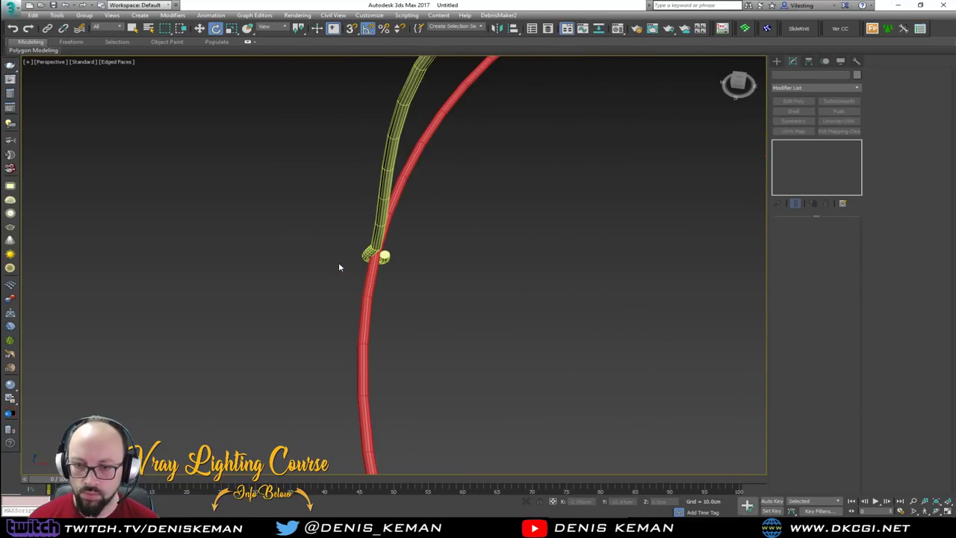
{"action": "scroll", "coordinate": [359, 284], "scroll_direction": "down", "scroll_amount": 8}
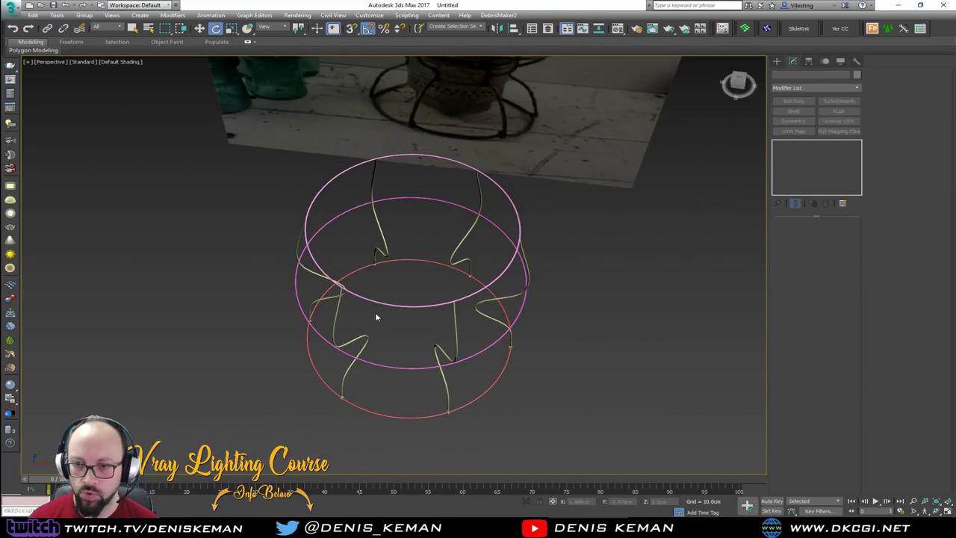
{"action": "middle_click_drag", "start_coordinate": [375, 317], "coordinate": [390, 276], "text": "alt"}
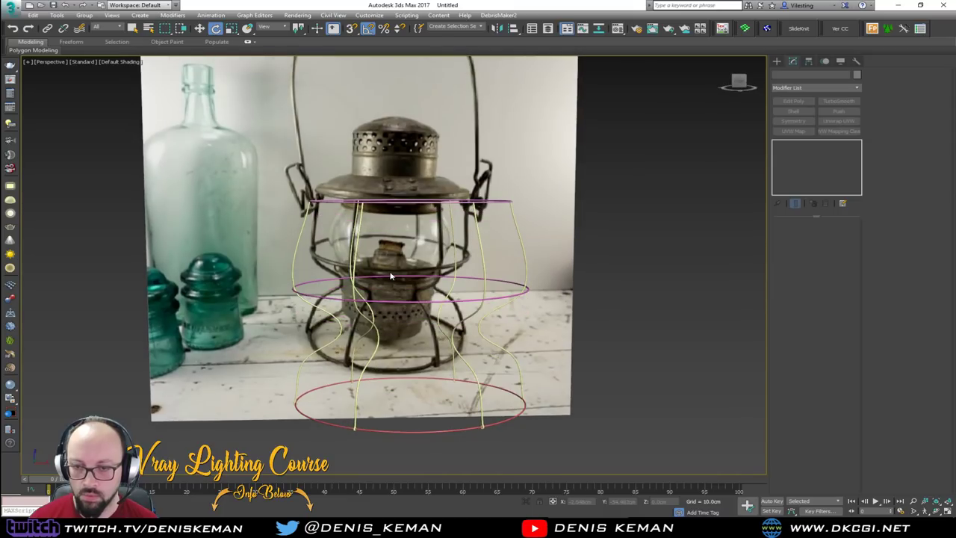
{"action": "left_click", "coordinate": [378, 350]}
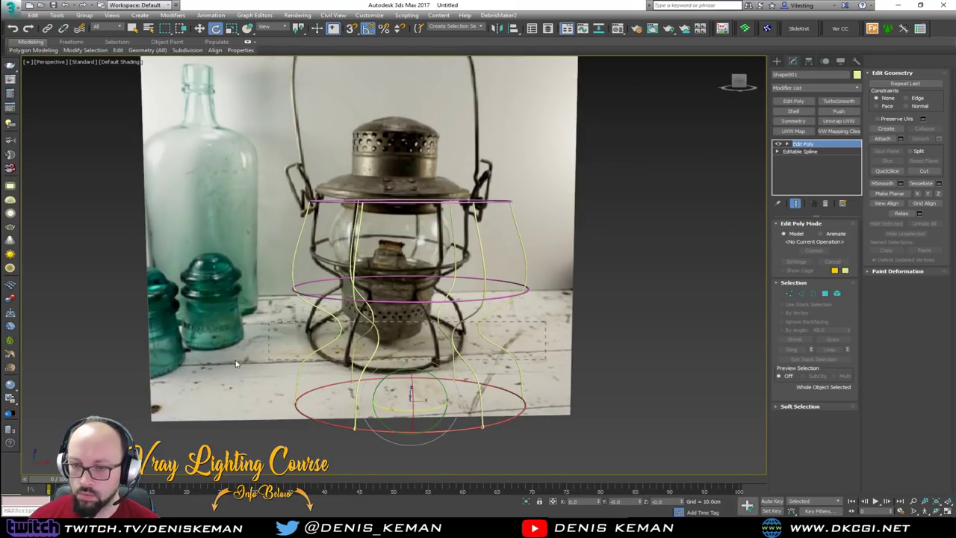
{"action": "left_click_drag", "start_coordinate": [235, 360], "coordinate": [241, 360]}
{"action": "key", "text": "alt+q"}
{"action": "left_click", "coordinate": [628, 310]}
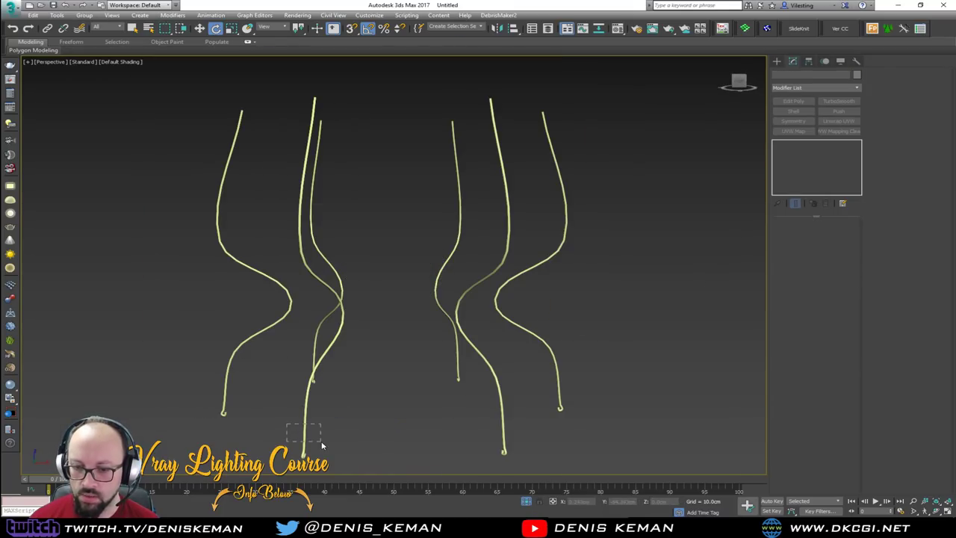
Step: Attach the five copied wires to the original wire as one object and end the isolation
{"action": "left_click_drag", "start_coordinate": [322, 445], "coordinate": [323, 446]}
{"action": "left_click", "coordinate": [901, 140]}
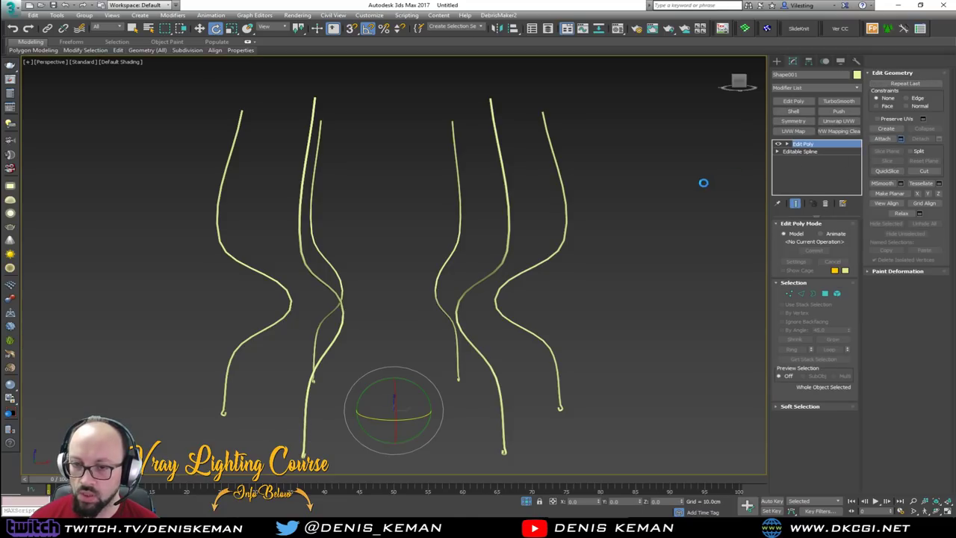
{"action": "key", "text": "ctrl+a"}
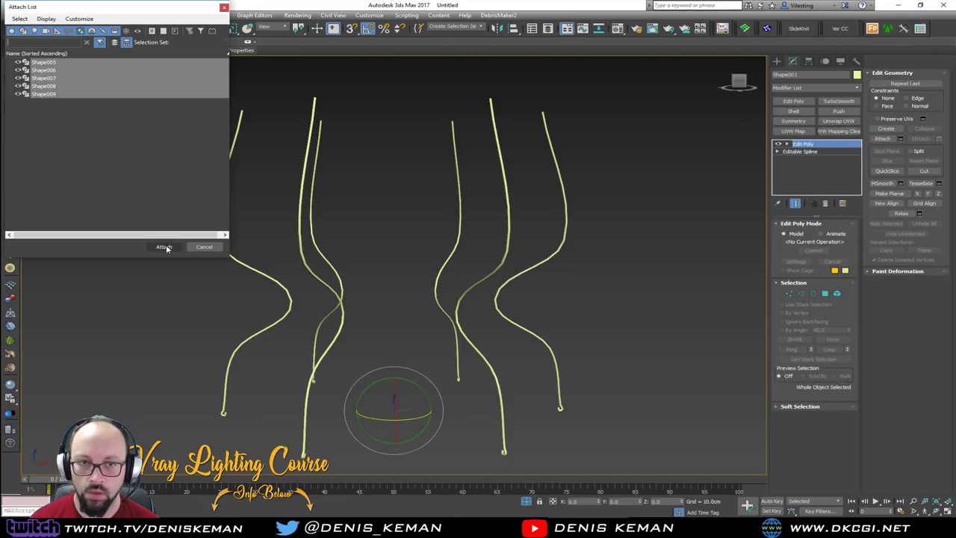
{"action": "left_click", "coordinate": [164, 247]}
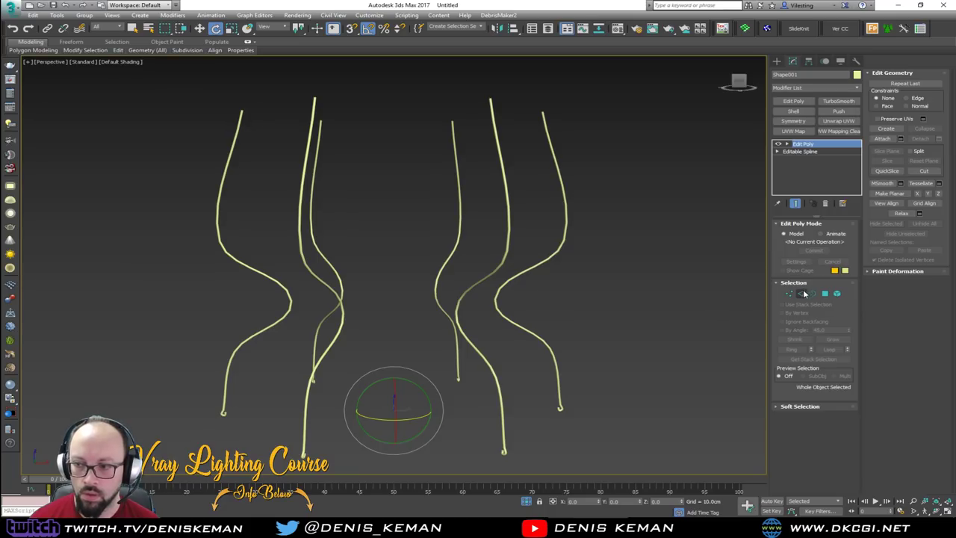
{"action": "left_click", "coordinate": [602, 205]}
{"action": "right_click", "coordinate": [600, 242]}
{"action": "left_click", "coordinate": [625, 173]}
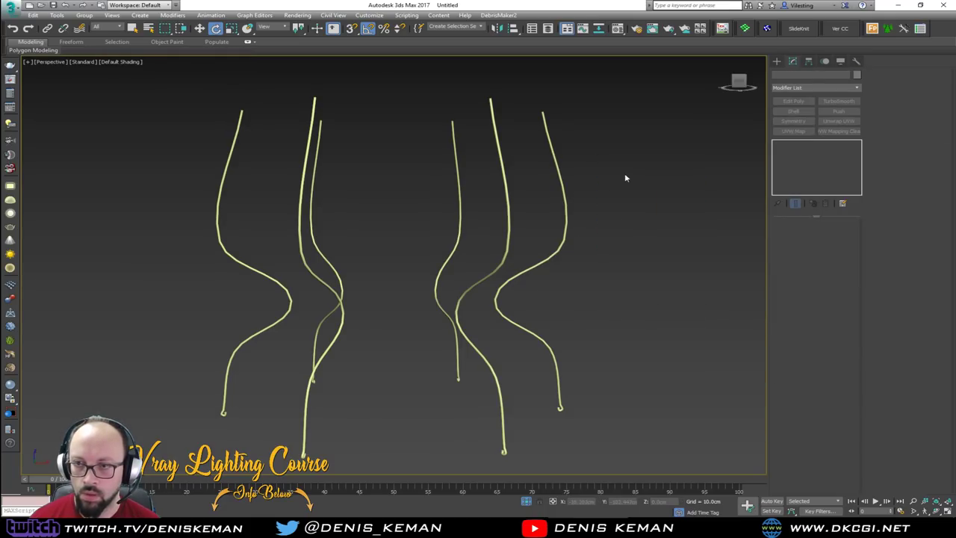
Step: Select the wires and all three rings and set their object color to the dark grey custom color
{"action": "middle_click_drag", "start_coordinate": [529, 222], "coordinate": [601, 99], "text": "alt"}
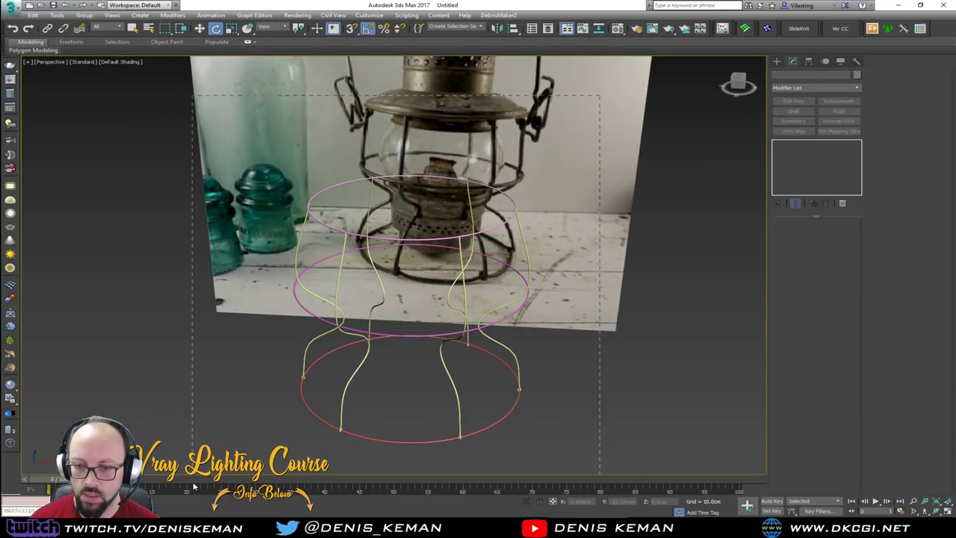
{"action": "left_click_drag", "start_coordinate": [194, 484], "coordinate": [193, 484]}
{"action": "left_click", "coordinate": [857, 74]}
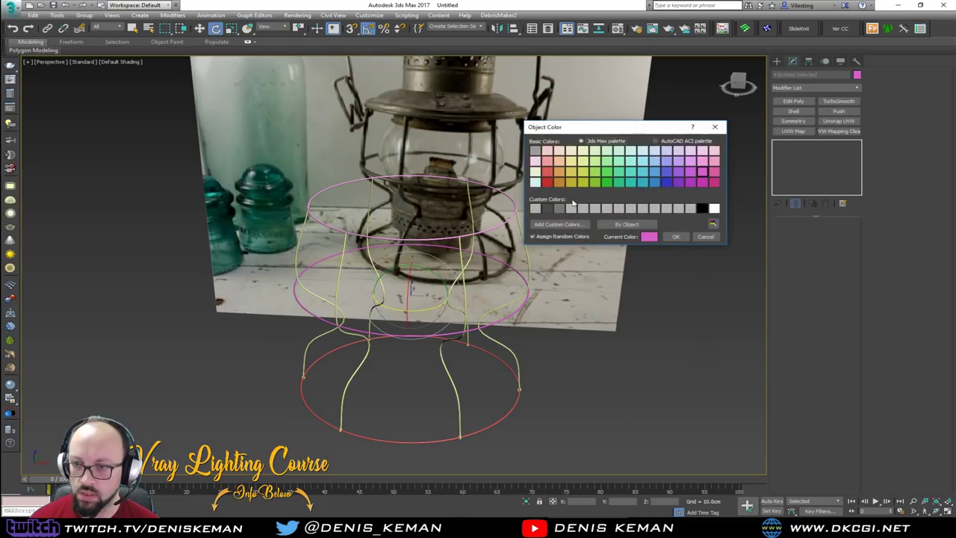
{"action": "left_click", "coordinate": [550, 209]}
{"action": "left_click", "coordinate": [675, 237]}
{"action": "left_click", "coordinate": [623, 282]}
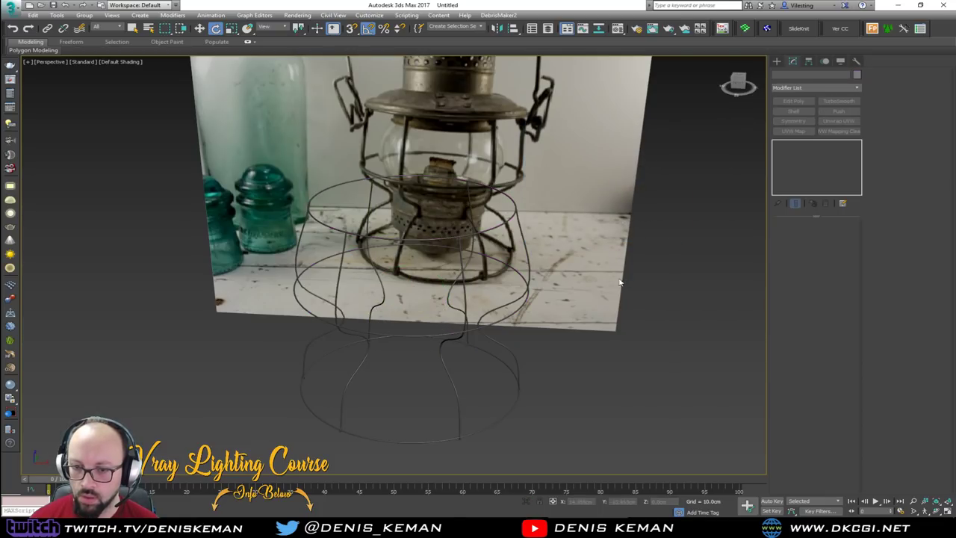
Step: Compare the wire cage with the reference lantern in the maximized Front view and select the vertical wires
{"action": "middle_click_drag", "start_coordinate": [623, 282], "coordinate": [605, 224], "text": "alt"}
{"action": "key", "text": "alt+w"}
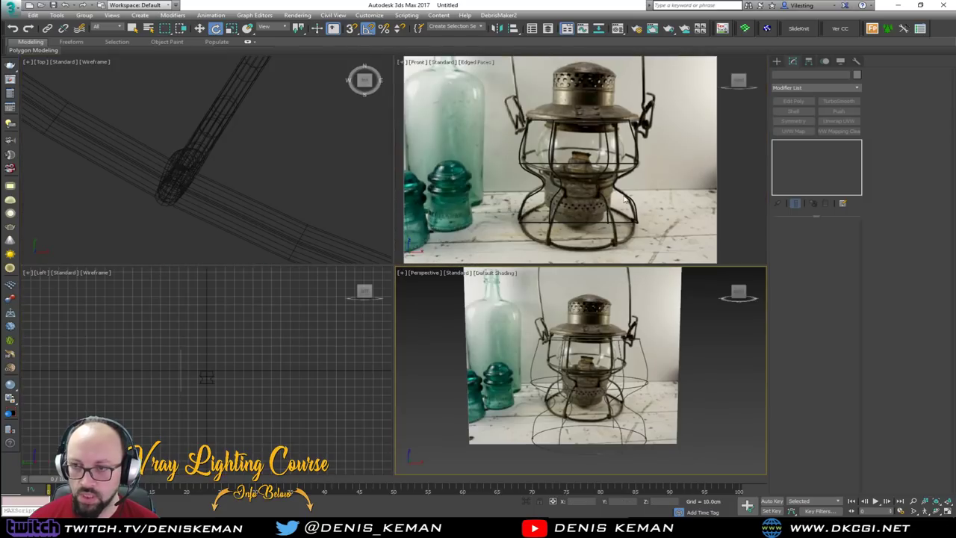
{"action": "right_click", "coordinate": [624, 195]}
{"action": "key", "text": "alt+w"}
{"action": "scroll", "coordinate": [373, 249], "scroll_direction": "up", "scroll_amount": 2}
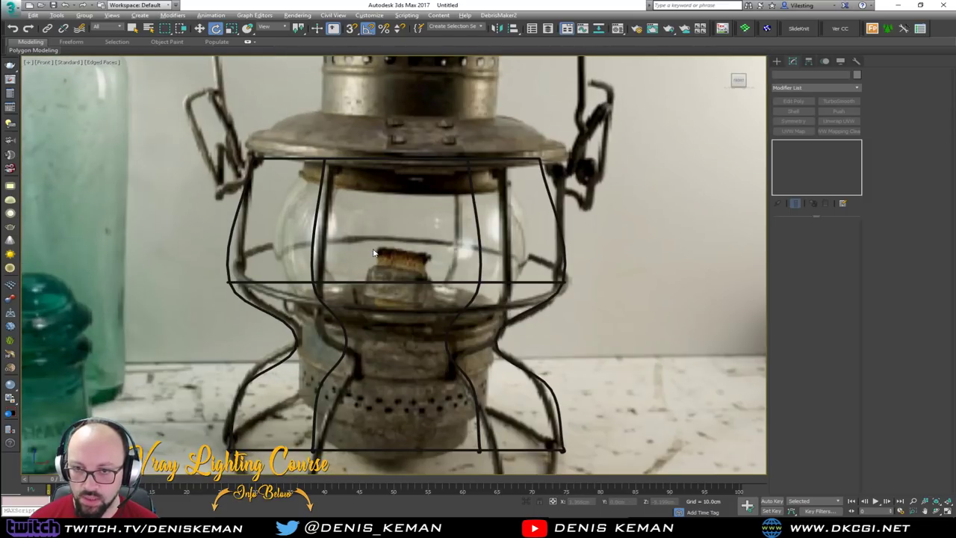
{"action": "middle_click_drag", "start_coordinate": [375, 250], "coordinate": [406, 168]}
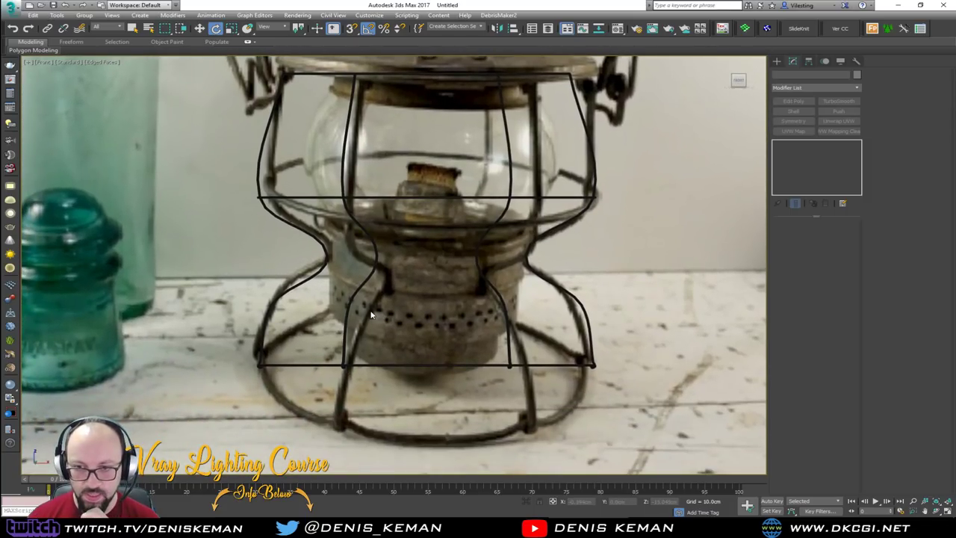
{"action": "left_click", "coordinate": [267, 174]}
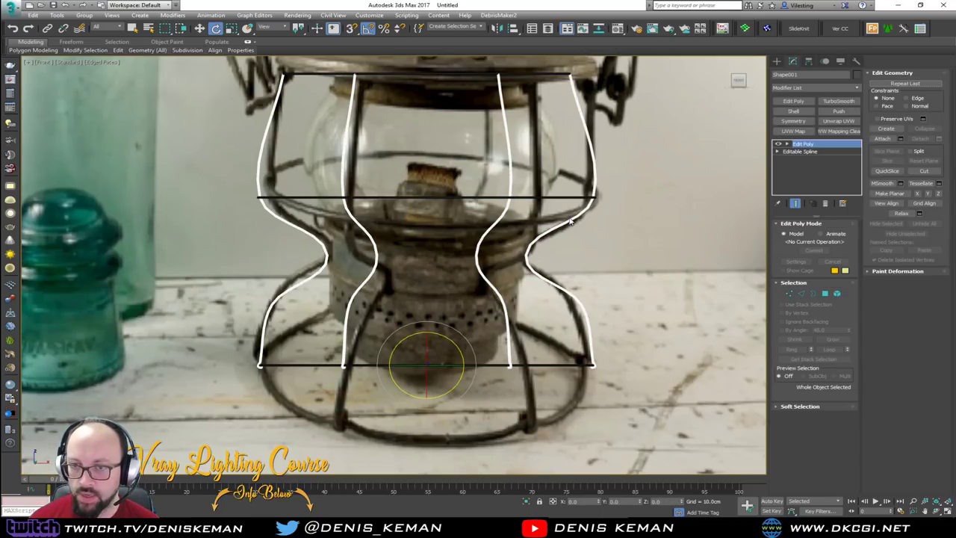
Step: Set the radial thickness of the lantern legs' base spline to 0.3 cm beneath the Edit Poly modifier
{"action": "left_click", "coordinate": [803, 153]}
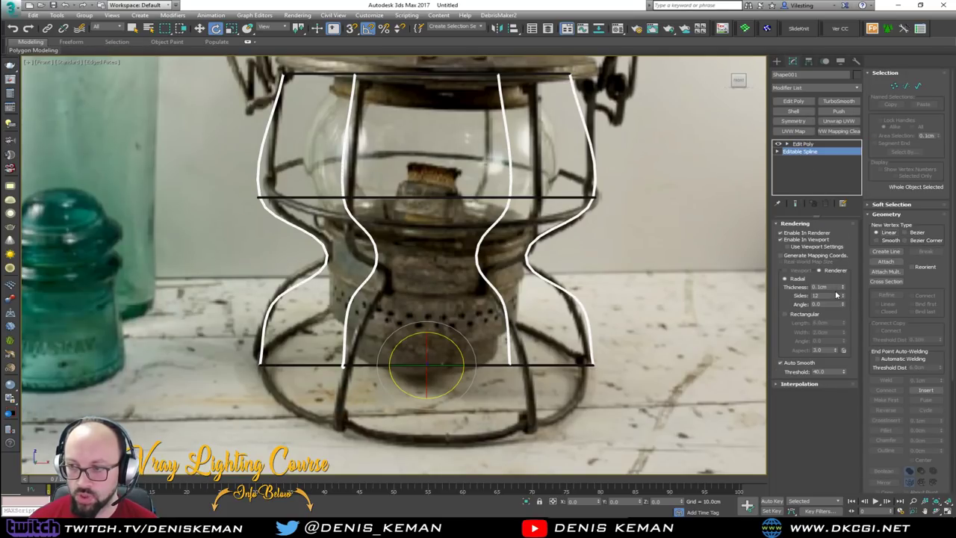
{"action": "left_click", "coordinate": [825, 287]}
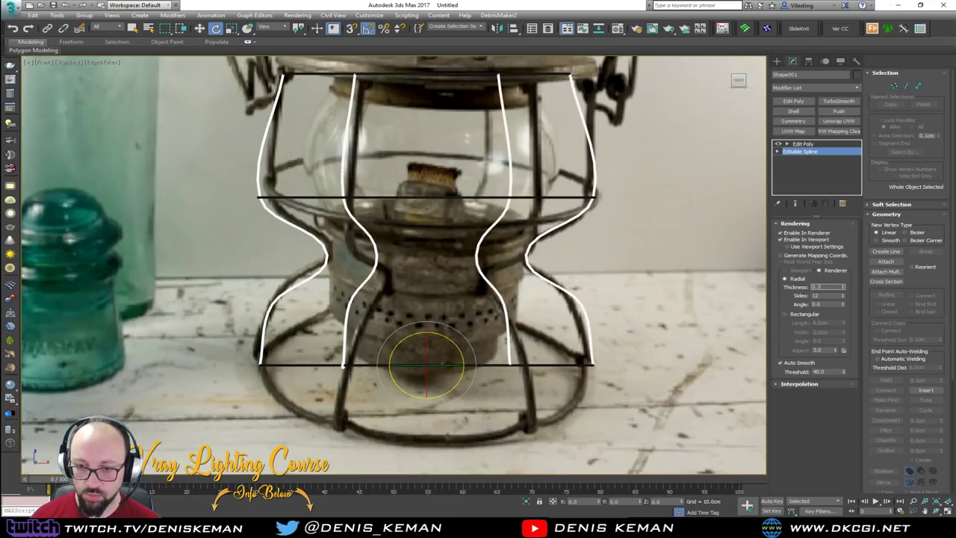
{"action": "type", "text": "0.3"}
{"action": "key", "text": "Return"}
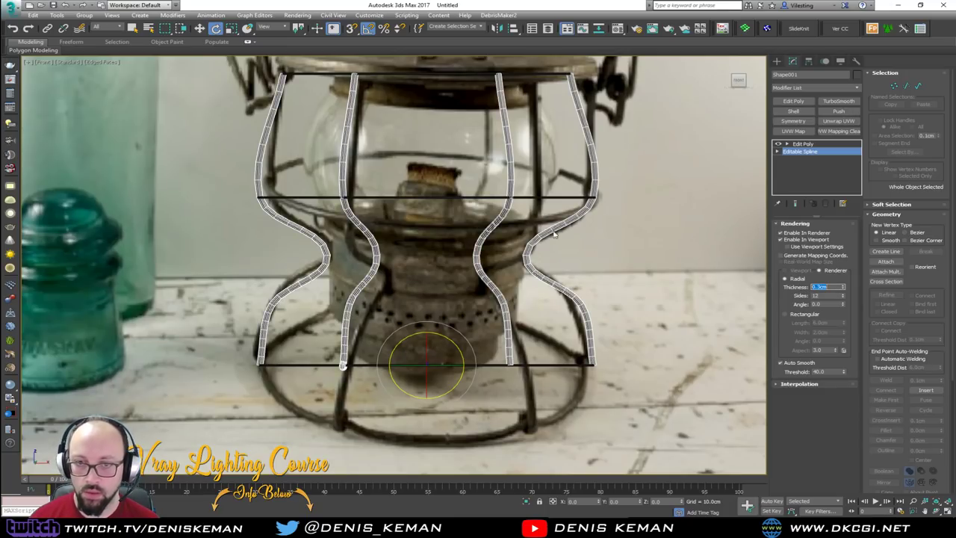
{"action": "left_click", "coordinate": [827, 143]}
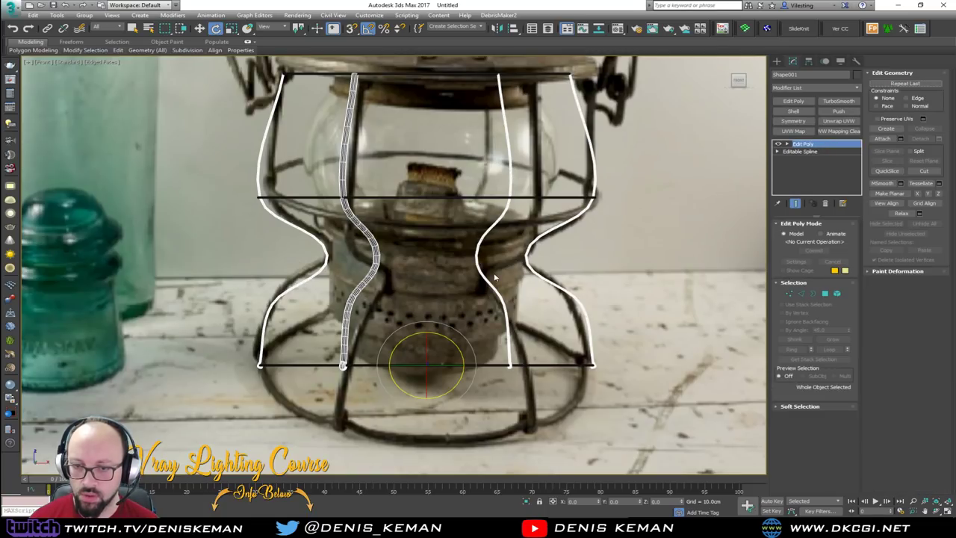
Step: Remove the Edit Poly modifier from the legs in the perspective view so only the editable spline remains
{"action": "key", "text": "alt+w"}
{"action": "middle_click", "coordinate": [500, 425]}
{"action": "key", "text": "alt+w"}
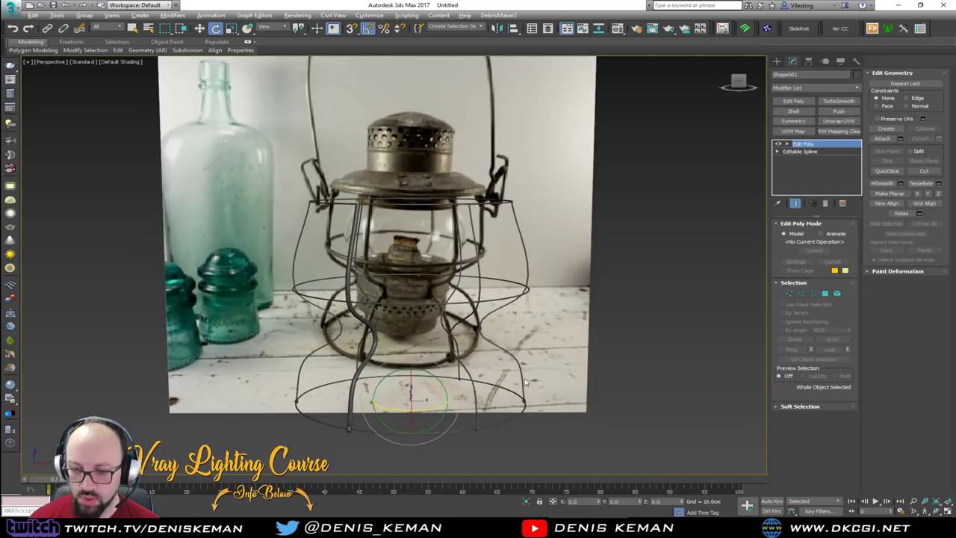
{"action": "middle_click_drag", "start_coordinate": [505, 353], "coordinate": [519, 393], "text": "alt"}
{"action": "scroll", "coordinate": [355, 372], "scroll_direction": "up", "scroll_amount": 4}
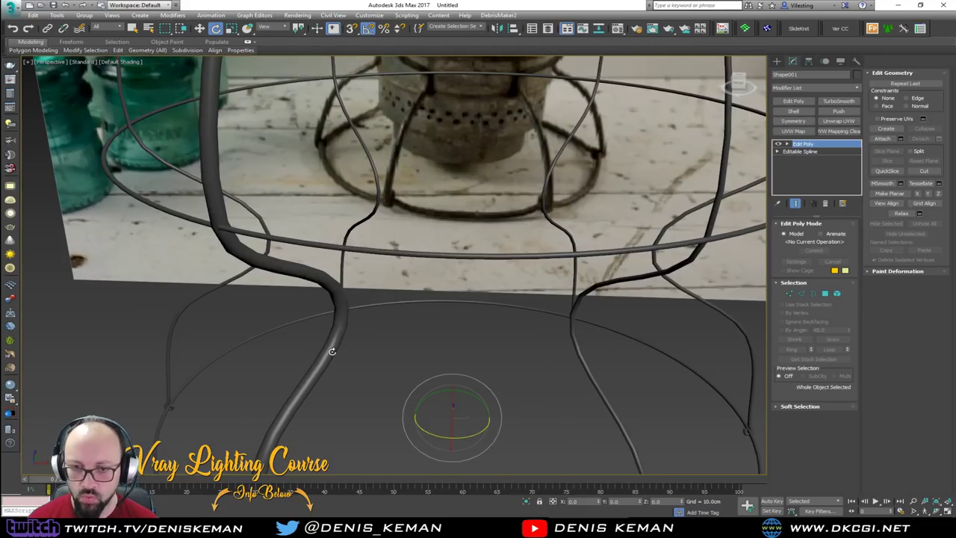
{"action": "middle_click_drag", "start_coordinate": [331, 351], "coordinate": [334, 335], "text": "alt"}
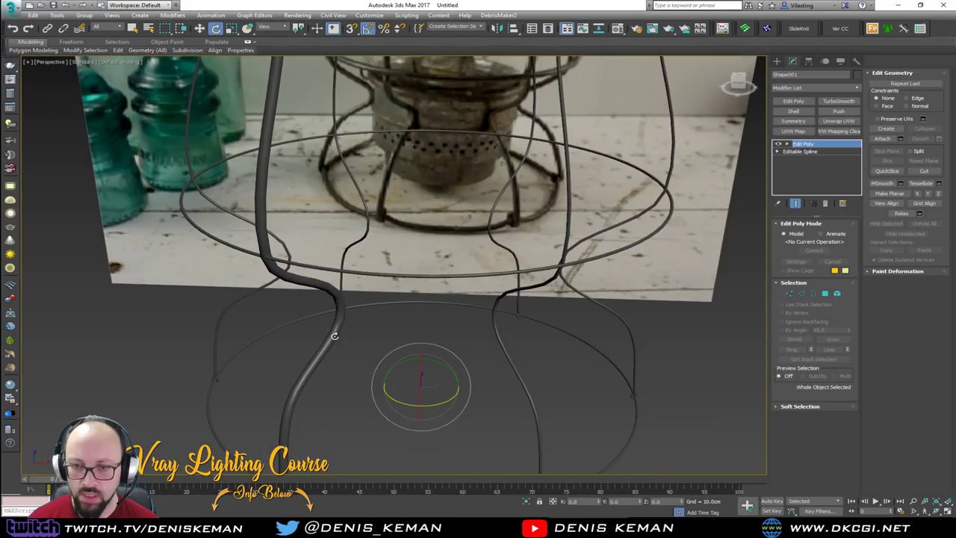
{"action": "left_click", "coordinate": [828, 205]}
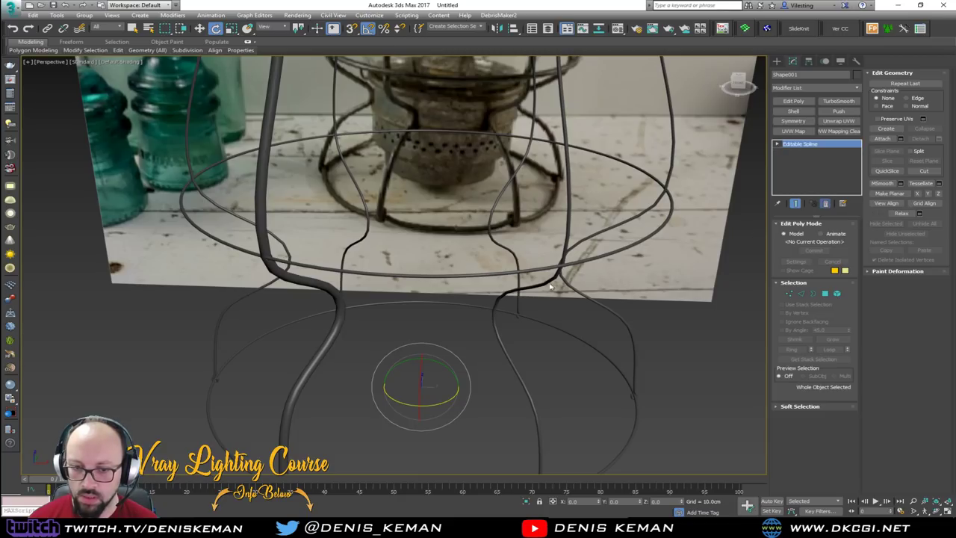
Step: Set the radial thickness of the cage's bottom ring spline to 0.3 cm
{"action": "middle_click_drag", "start_coordinate": [397, 344], "coordinate": [403, 280]}
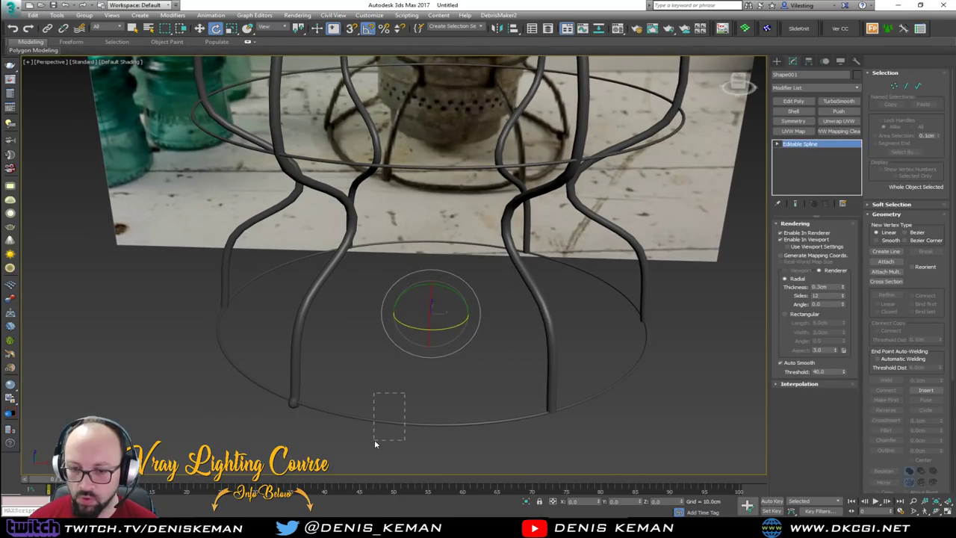
{"action": "left_click_drag", "start_coordinate": [375, 442], "coordinate": [375, 441]}
{"action": "double_click", "coordinate": [821, 287]}
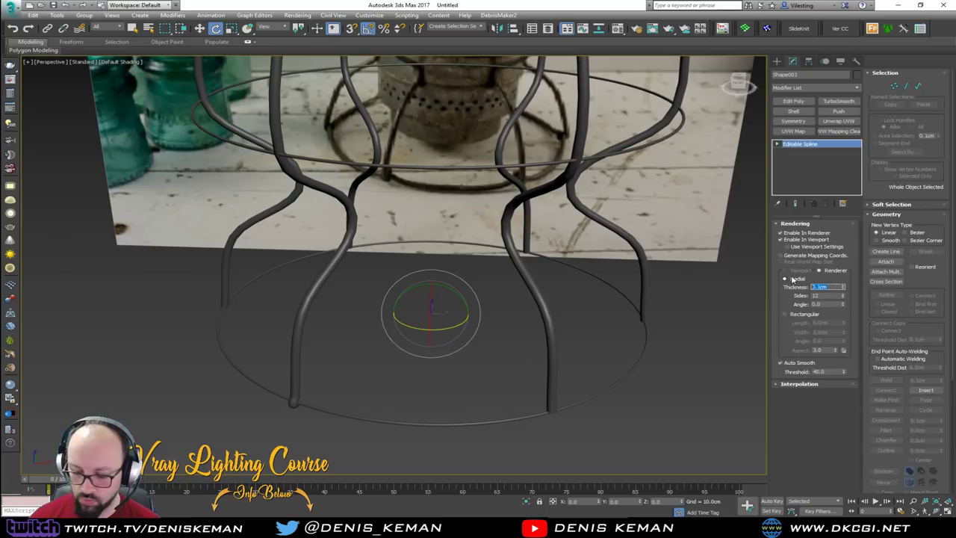
{"action": "type", "text": "0.5"}
{"action": "key", "text": "Return"}
Step: Set the radial thickness of the cage's middle ring spline to 0.3 cm
{"action": "left_click_drag", "start_coordinate": [461, 161], "coordinate": [432, 192]}
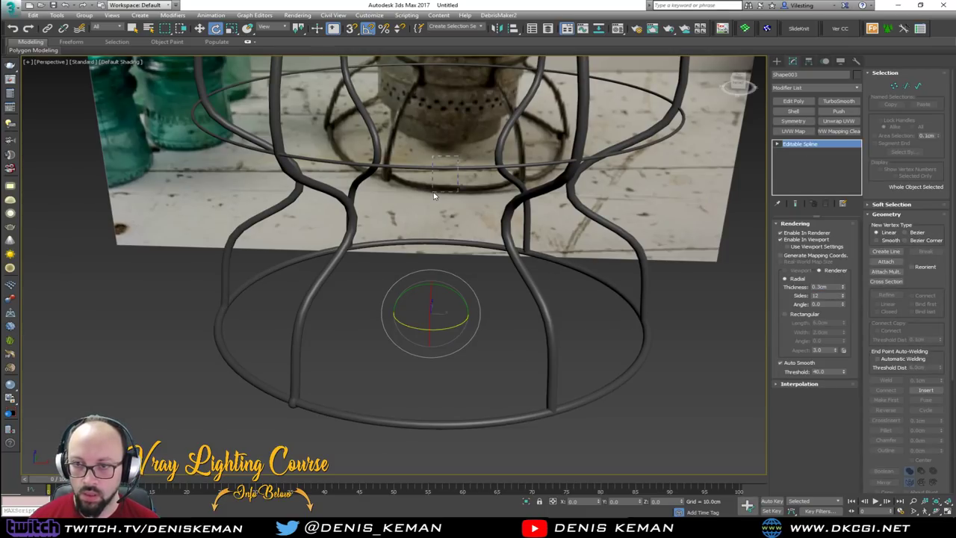
{"action": "left_click_drag", "start_coordinate": [841, 287], "coordinate": [772, 280]}
{"action": "type", "text": "0."}
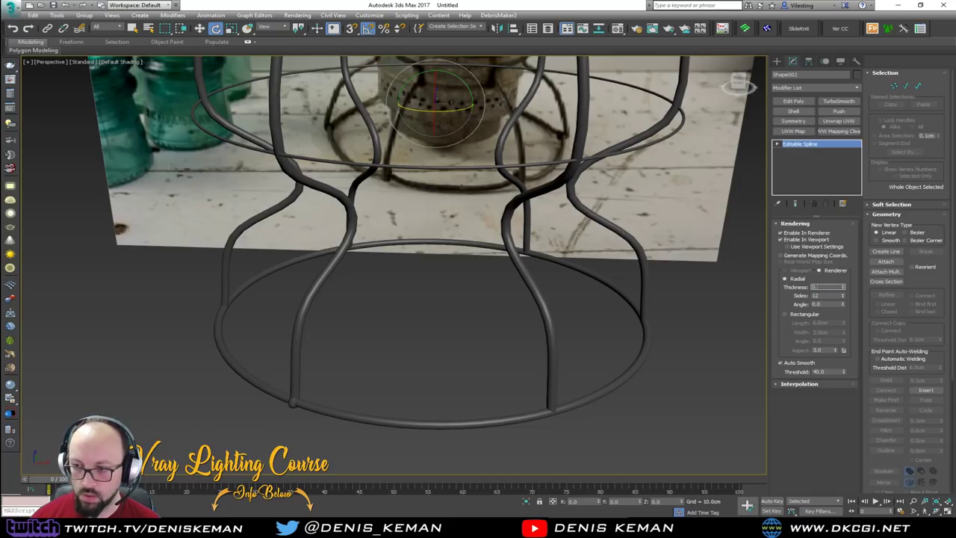
{"action": "type", "text": "3"}
{"action": "key", "text": "Return"}
Step: Set the radial thickness of the cage's upper ring spline to 0.3 cm and deselect it
{"action": "middle_click_drag", "start_coordinate": [427, 145], "coordinate": [431, 220]}
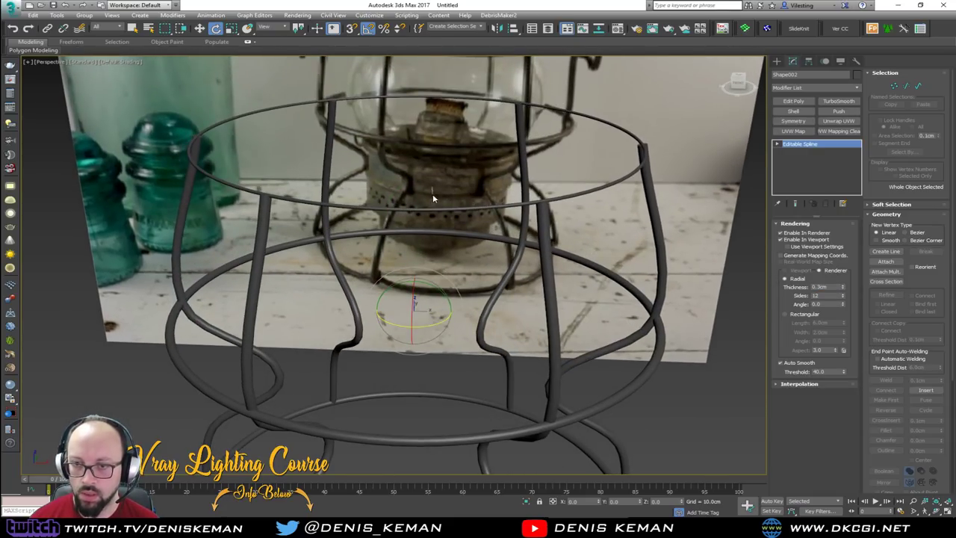
{"action": "left_click", "coordinate": [431, 215]}
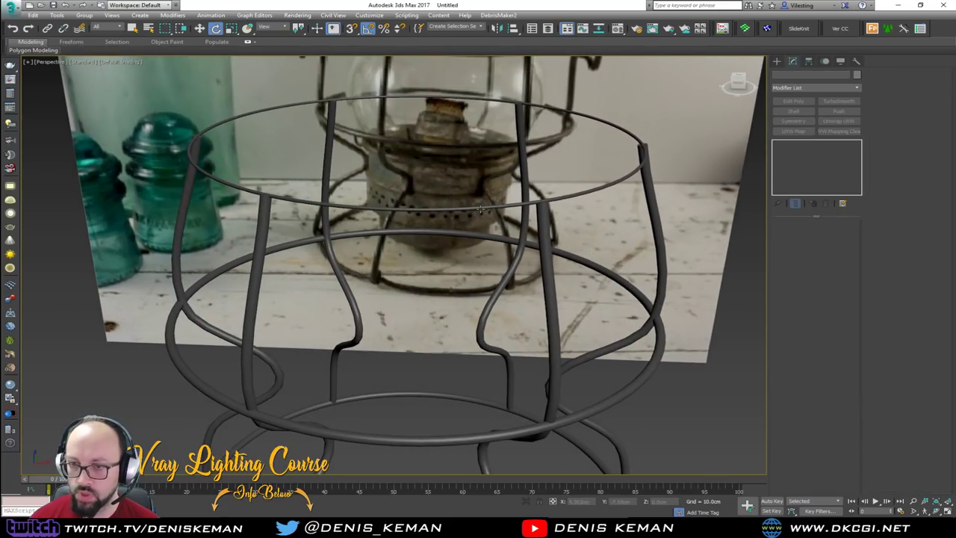
{"action": "left_click", "coordinate": [480, 209]}
{"action": "double_click", "coordinate": [829, 287]}
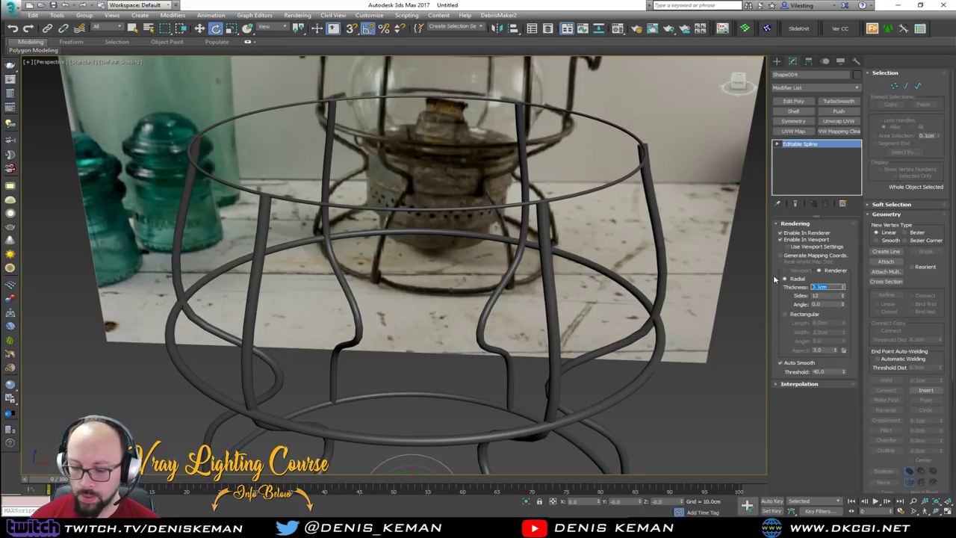
{"action": "type", "text": "0.3"}
{"action": "key", "text": "Return"}
{"action": "left_click", "coordinate": [711, 240]}
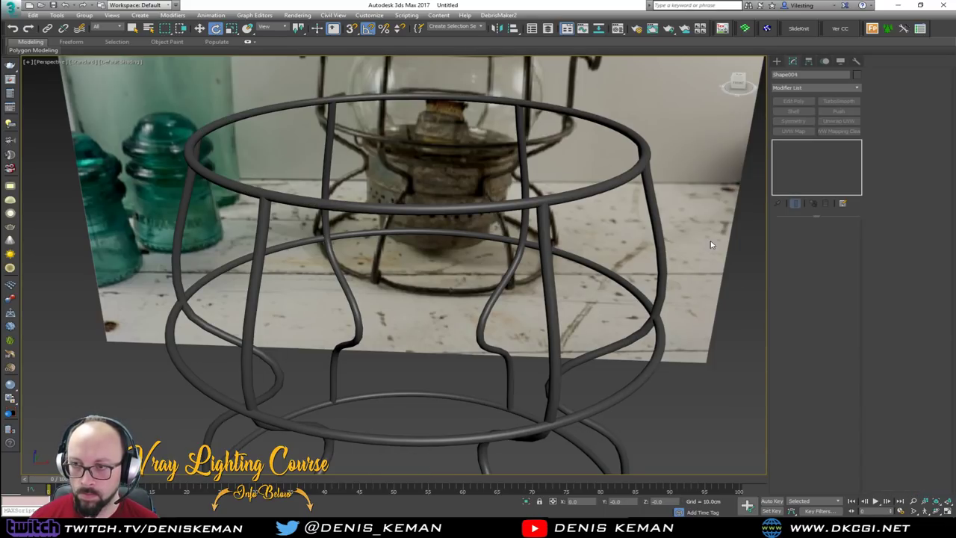
Step: Add an Edit Poly modifier to the legs and delete every leg element except the front one with the bent foot
{"action": "middle_click_drag", "start_coordinate": [309, 375], "coordinate": [377, 312], "text": "alt"}
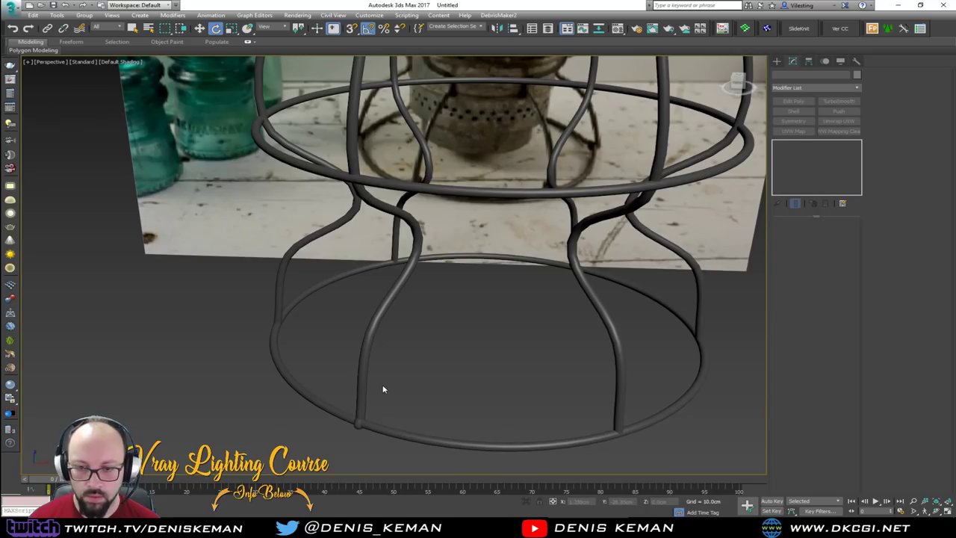
{"action": "left_click", "coordinate": [362, 370]}
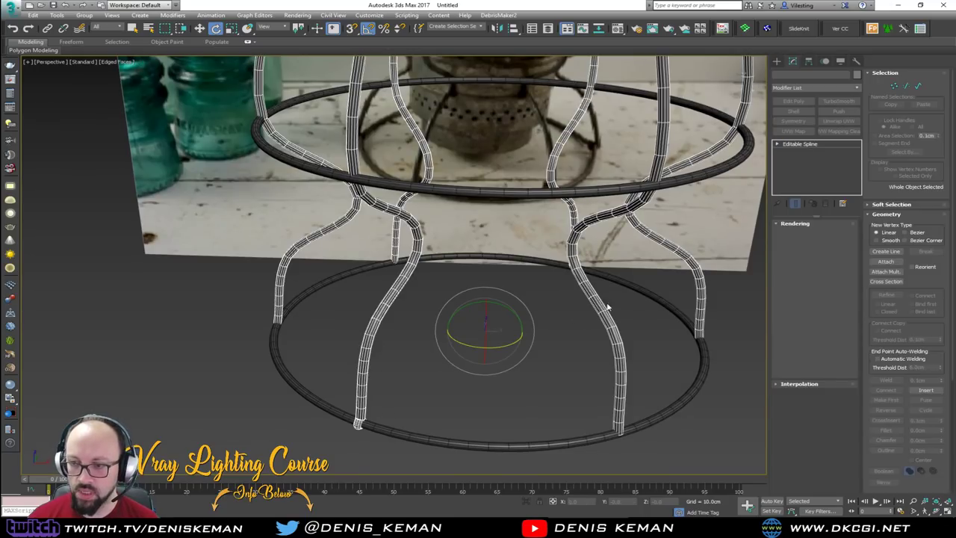
{"action": "left_click", "coordinate": [793, 101]}
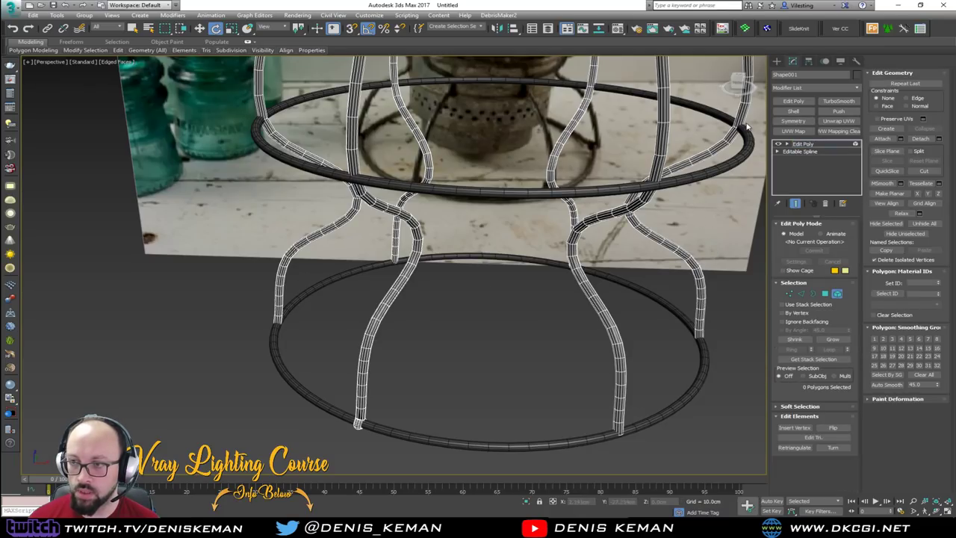
{"action": "left_click_drag", "start_coordinate": [613, 147], "coordinate": [523, 159]}
{"action": "left_click_drag", "start_coordinate": [463, 136], "coordinate": [388, 156], "text": "ctrl"}
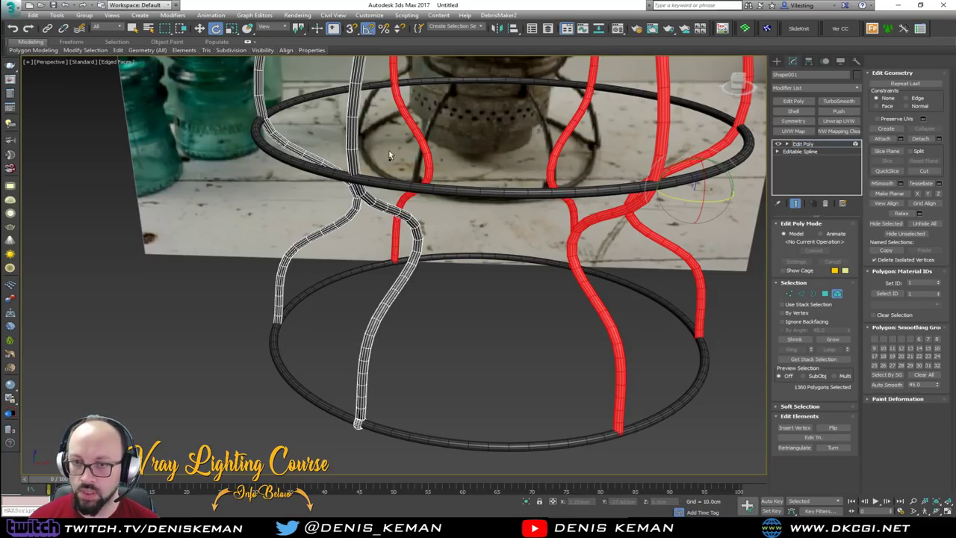
{"action": "left_click", "coordinate": [265, 148], "text": "ctrl"}
{"action": "key", "text": "Delete"}
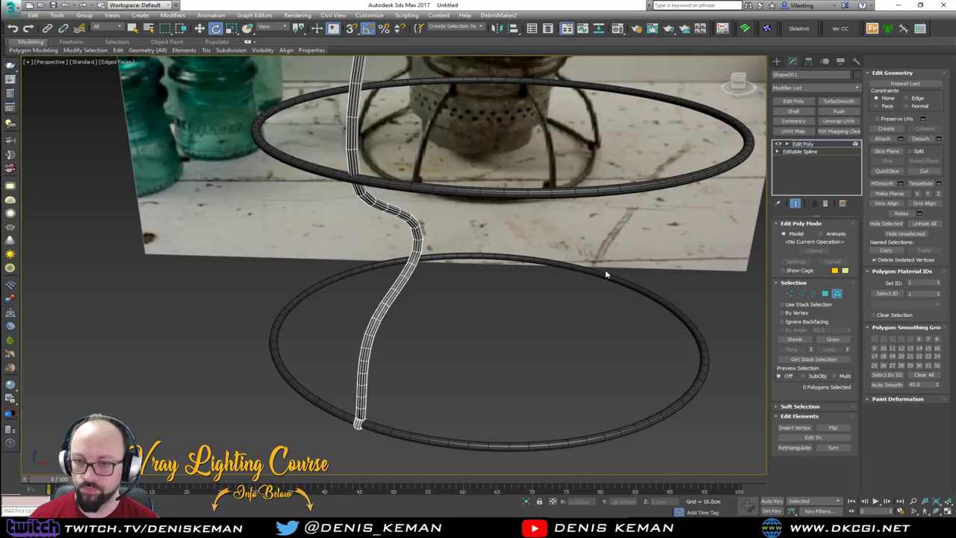
Step: Rotate-clone the remaining leg around the ring's centre in 60-degree steps as five copies
{"action": "left_click", "coordinate": [838, 293]}
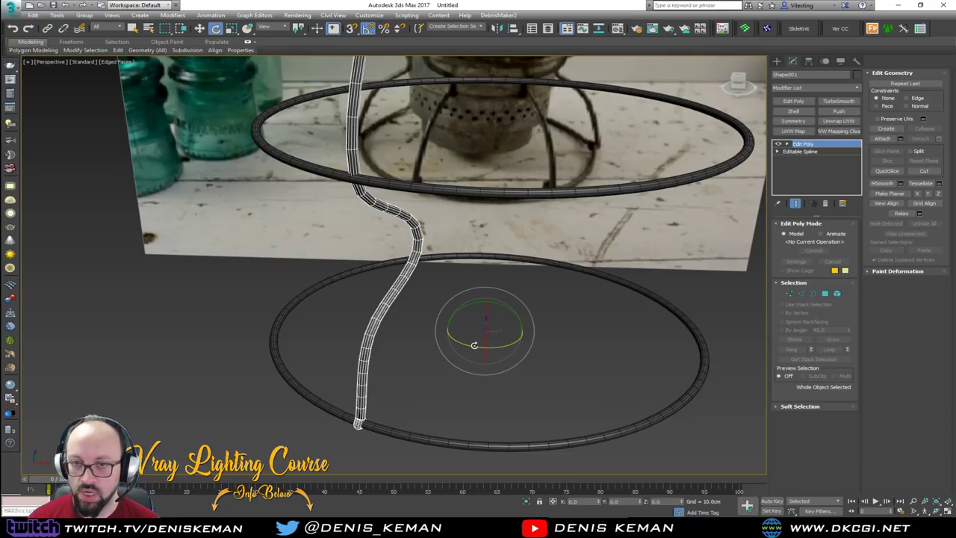
{"action": "left_click_drag", "start_coordinate": [479, 346], "coordinate": [506, 337], "text": "shift"}
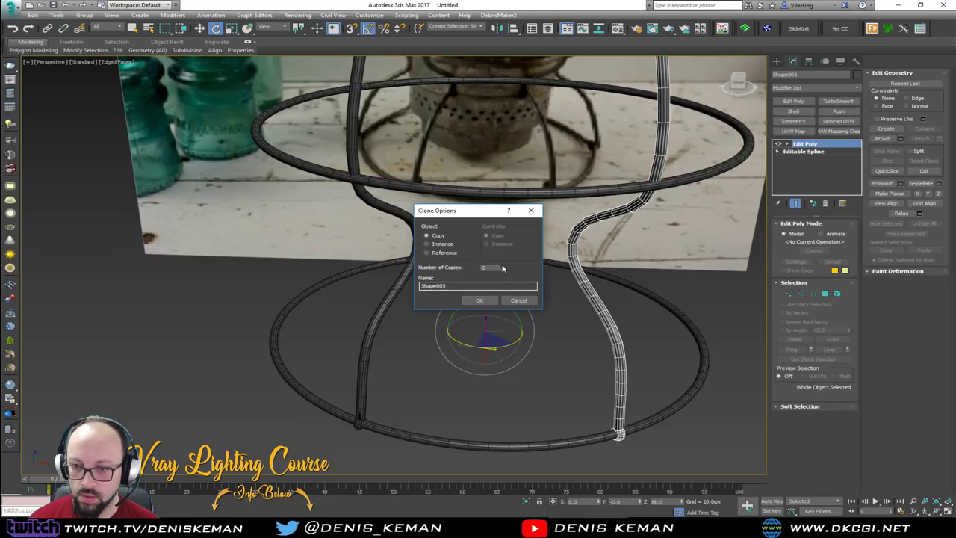
{"action": "left_click", "coordinate": [480, 300]}
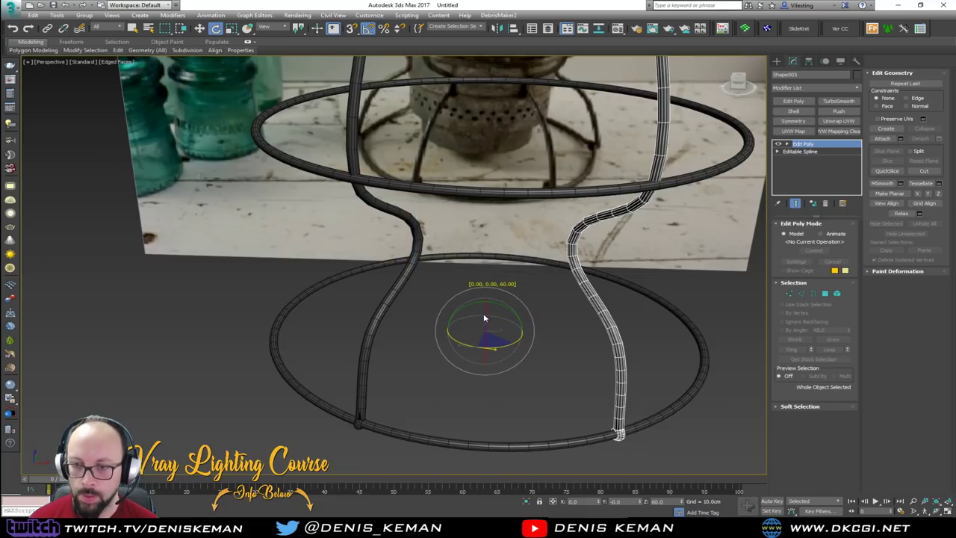
{"action": "scroll", "coordinate": [483, 315], "scroll_direction": "down", "scroll_amount": 3}
{"action": "middle_click_drag", "start_coordinate": [483, 314], "coordinate": [484, 293], "text": "alt"}
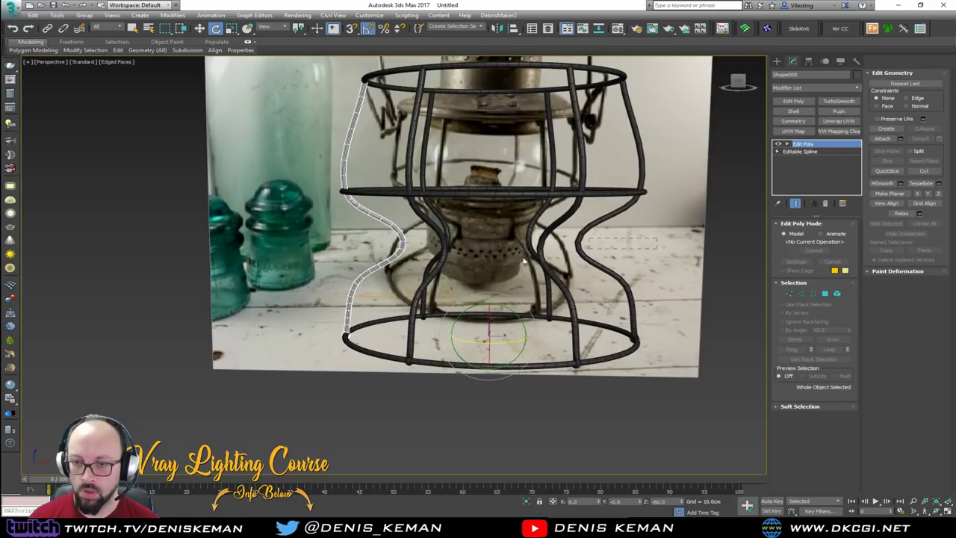
Step: Select all six legs of the cage and isolate them from the rings and reference image
{"action": "left_click_drag", "start_coordinate": [636, 269], "coordinate": [294, 282]}
{"action": "key", "text": "alt+q"}
{"action": "middle_click_drag", "start_coordinate": [333, 305], "coordinate": [339, 322], "text": "alt"}
{"action": "left_click", "coordinate": [366, 413]}
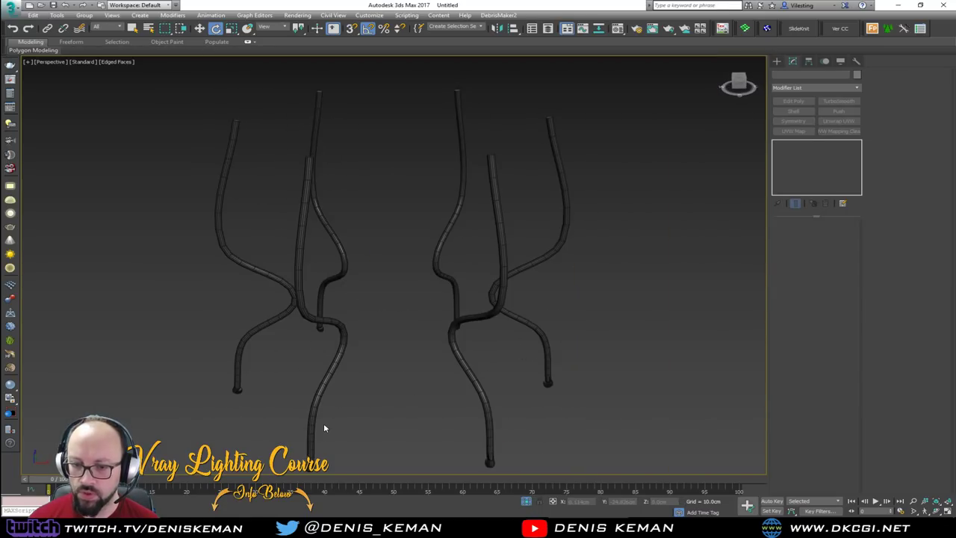
Step: Attach the five other legs to the front leg as one object and end the isolation
{"action": "left_click", "coordinate": [324, 423]}
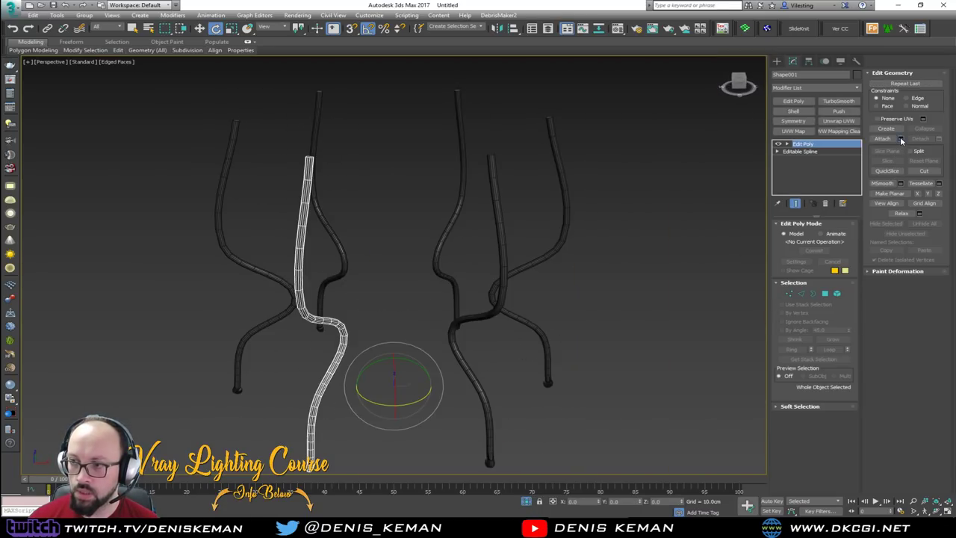
{"action": "left_click", "coordinate": [900, 138]}
{"action": "key", "text": "ctrl+a"}
{"action": "left_click", "coordinate": [163, 247]}
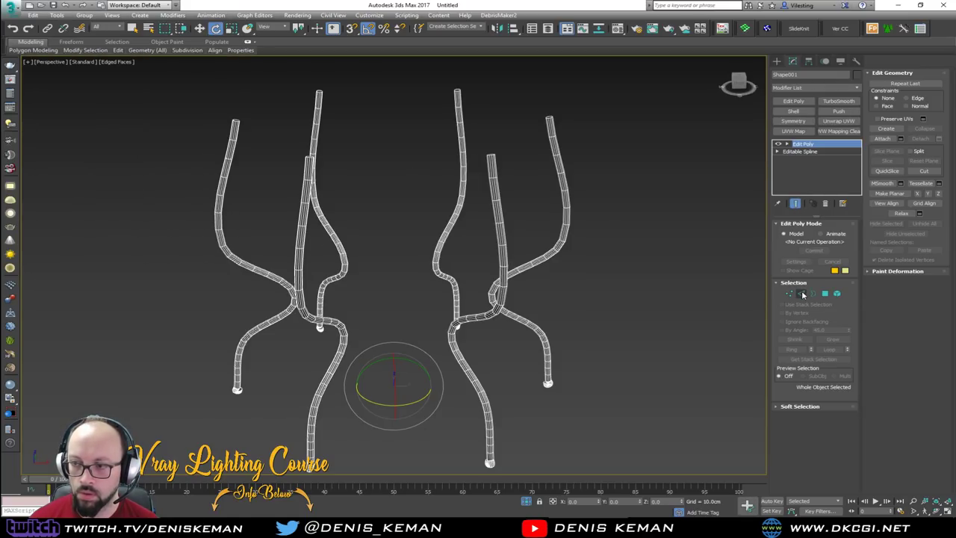
{"action": "right_click", "coordinate": [647, 256]}
{"action": "left_click", "coordinate": [671, 188]}
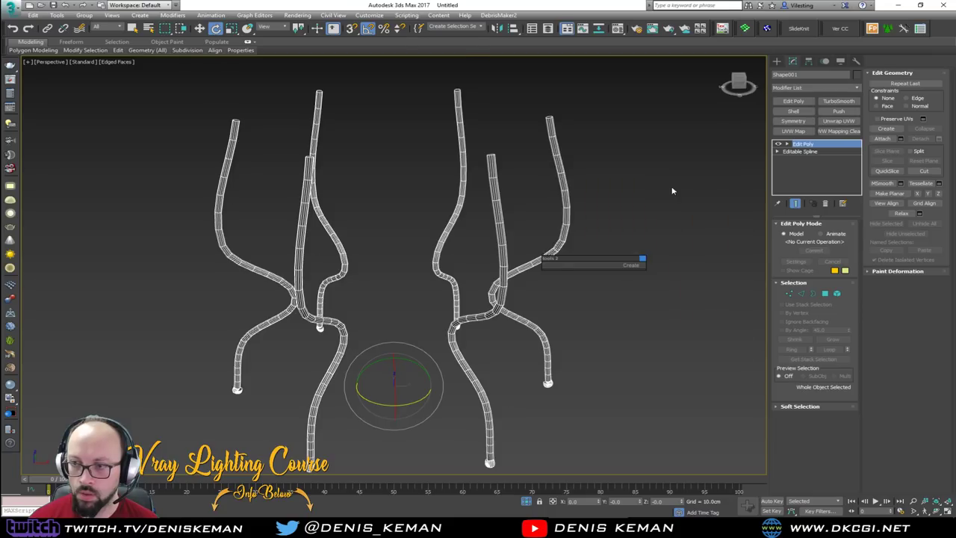
{"action": "left_click", "coordinate": [652, 273]}
Step: Examine the complete wire cage against the lantern reference photo from several angles
{"action": "middle_click_drag", "start_coordinate": [632, 237], "coordinate": [620, 269], "text": "alt"}
{"action": "key", "text": "alt+w"}
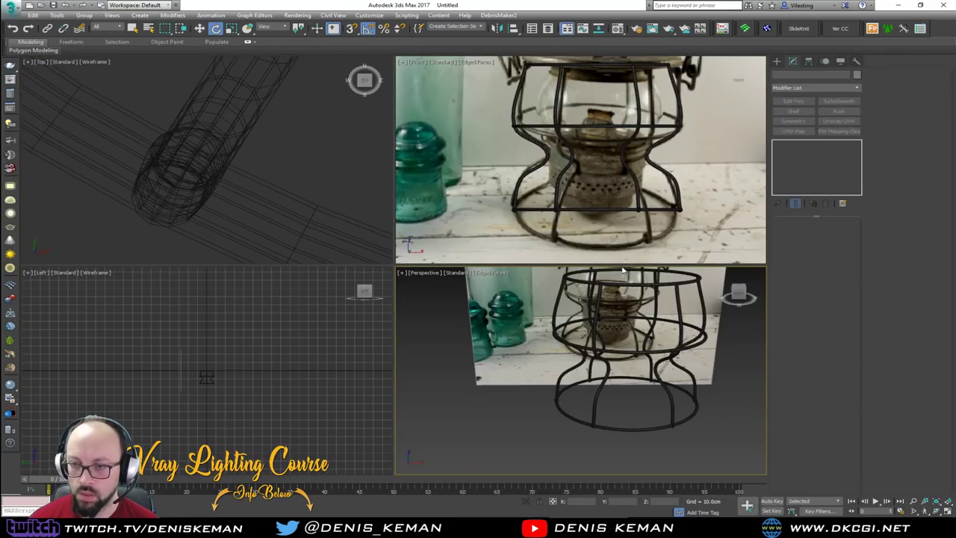
{"action": "key", "text": "alt+w"}
{"action": "mouse_move", "coordinate": [522, 254]}
{"action": "middle_mouse_down", "text": "alt"}
{"action": "mouse_move", "coordinate": [570, 242]}
{"action": "mouse_move", "coordinate": [521, 247]}
{"action": "mouse_move", "coordinate": [533, 245]}
{"action": "middle_mouse_up", "text": "alt"}
{"action": "middle_click_drag", "start_coordinate": [460, 172], "coordinate": [457, 250]}
{"action": "scroll", "coordinate": [458, 250], "scroll_direction": "down", "scroll_amount": 5}
{"action": "scroll", "coordinate": [481, 250], "scroll_direction": "up", "scroll_amount": 5}
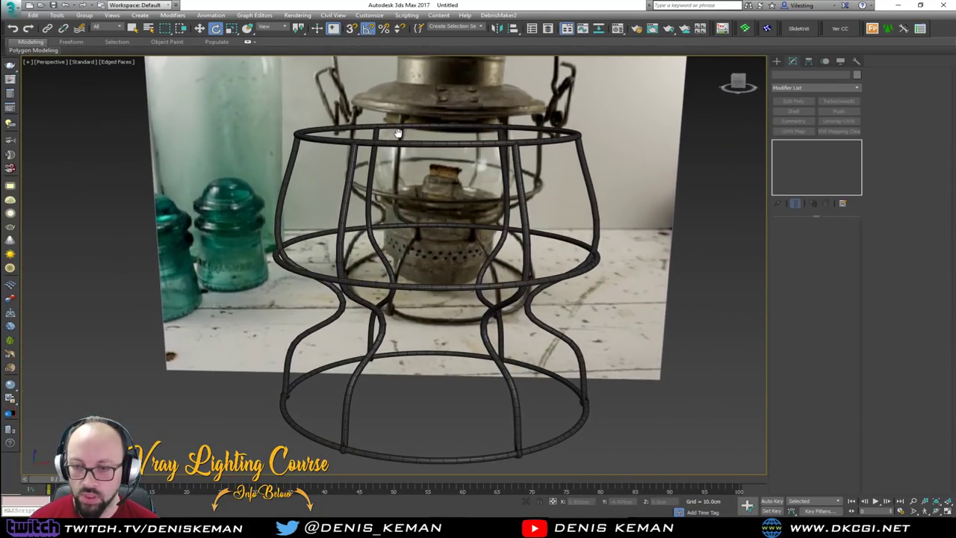
{"action": "scroll", "coordinate": [431, 189], "scroll_direction": "down", "scroll_amount": 2}
{"action": "middle_click_drag", "start_coordinate": [430, 187], "coordinate": [430, 196], "text": "alt"}
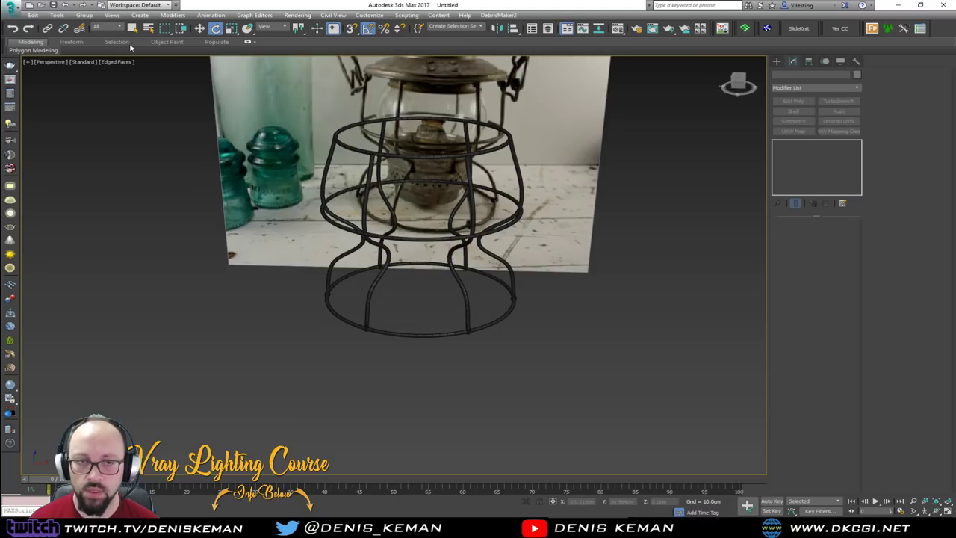
Step: Save the scene as Wire_Lamp.max
{"action": "left_click", "coordinate": [11, 8]}
{"action": "left_click", "coordinate": [40, 112]}
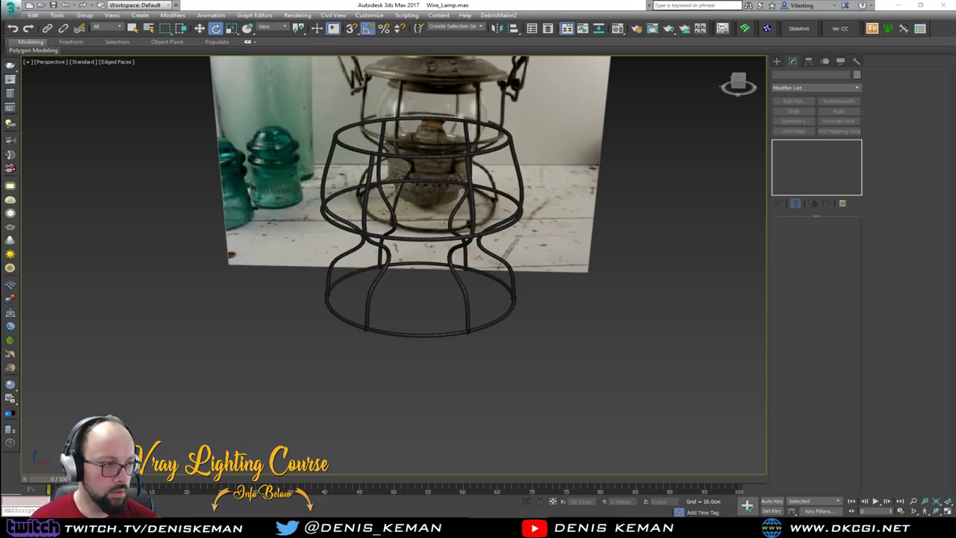
Step: Start a line over the lantern top in the front view and disable spline rendering in the renderer and viewport
{"action": "middle_click_drag", "start_coordinate": [288, 241], "coordinate": [329, 259]}
{"action": "key", "text": "alt+w"}
{"action": "middle_click", "coordinate": [523, 187]}
{"action": "key", "text": "alt+w"}
{"action": "middle_click_drag", "start_coordinate": [478, 140], "coordinate": [508, 233]}
{"action": "middle_click_drag", "start_coordinate": [423, 188], "coordinate": [395, 318]}
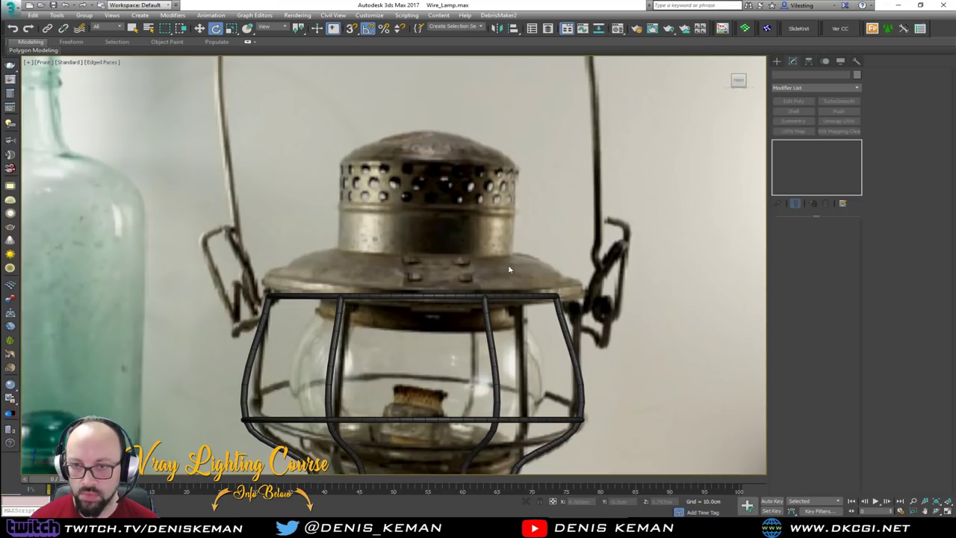
{"action": "right_click", "coordinate": [285, 274]}
{"action": "left_click", "coordinate": [309, 238]}
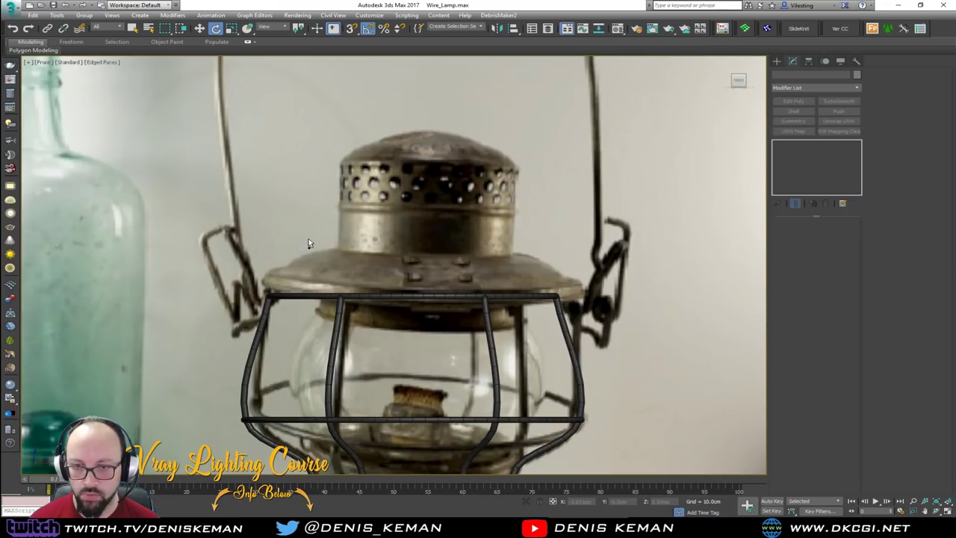
{"action": "middle_click_drag", "start_coordinate": [437, 295], "coordinate": [378, 310]}
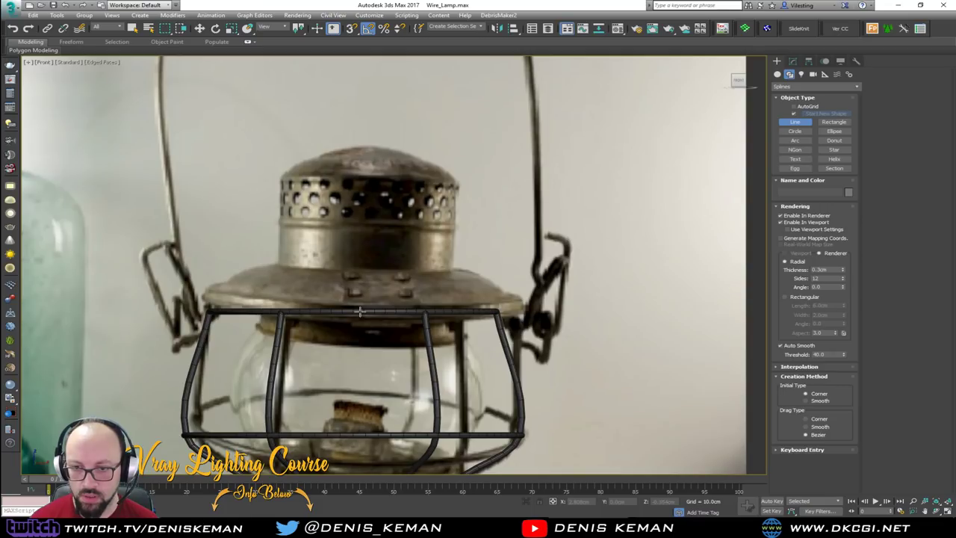
{"action": "left_click", "coordinate": [358, 311]}
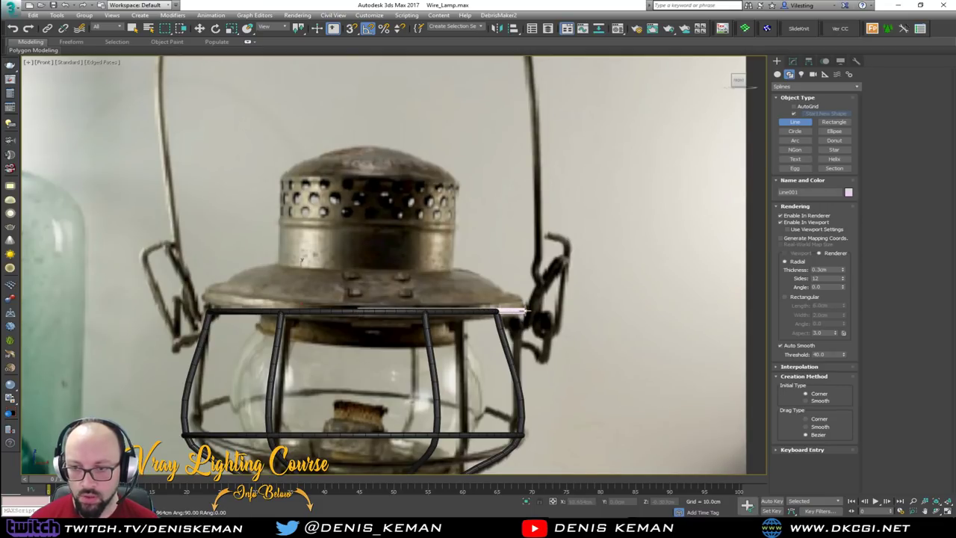
{"action": "right_click", "coordinate": [527, 311]}
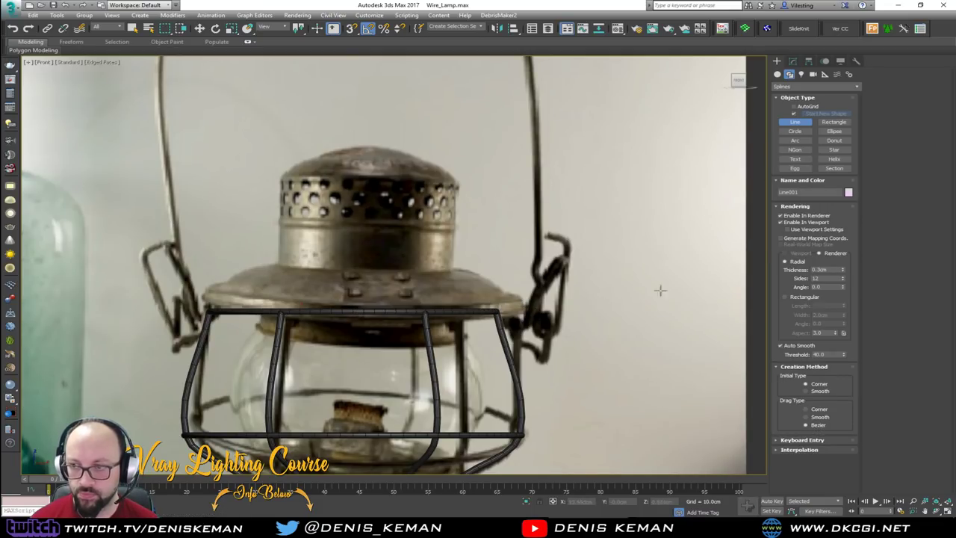
{"action": "left_click", "coordinate": [808, 215]}
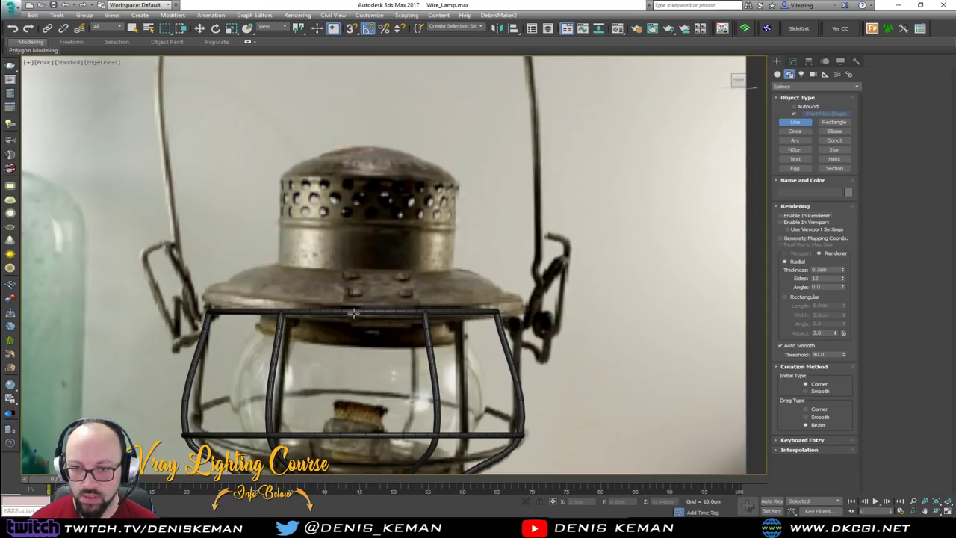
Step: Trace the right half-profile of the lantern's metal top as a line from the upper ring's centre around the brim to the dome's peak
{"action": "left_click", "coordinate": [355, 312]}
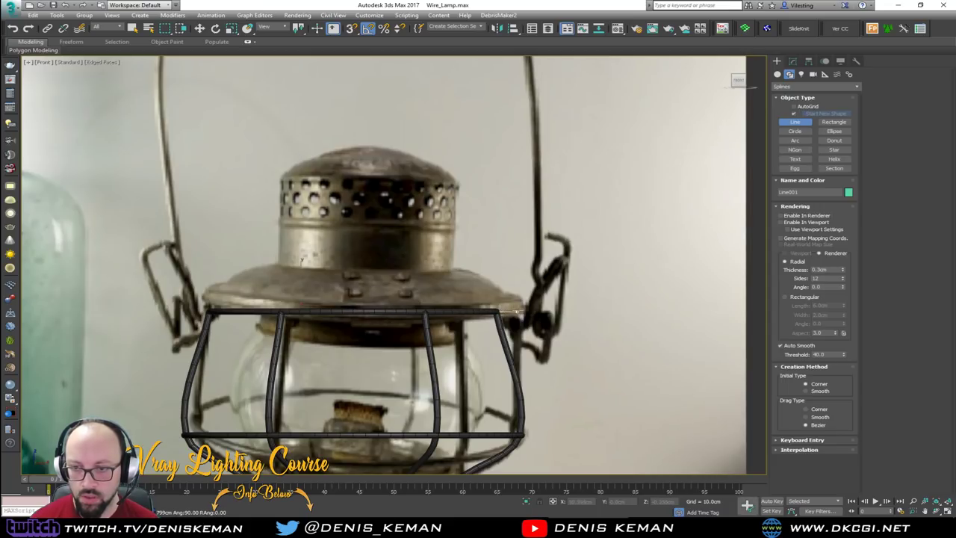
{"action": "left_click", "coordinate": [525, 312]}
{"action": "left_click", "coordinate": [526, 298]}
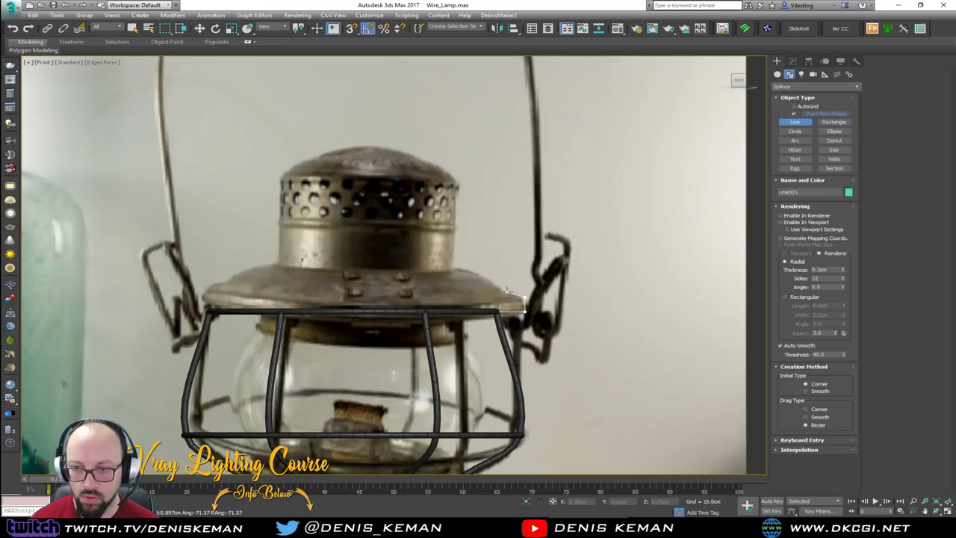
{"action": "left_click", "coordinate": [504, 290]}
{"action": "left_click", "coordinate": [477, 272]}
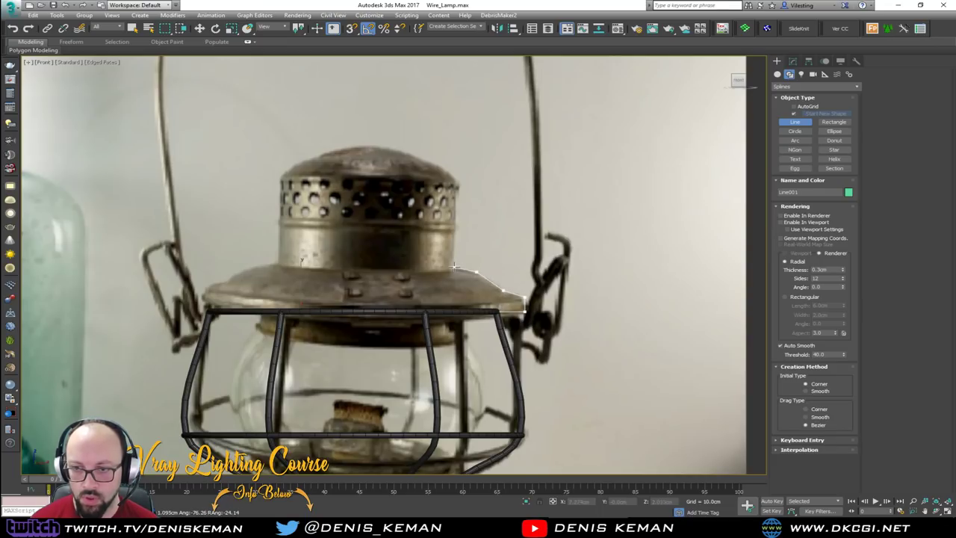
{"action": "left_click", "coordinate": [454, 267]}
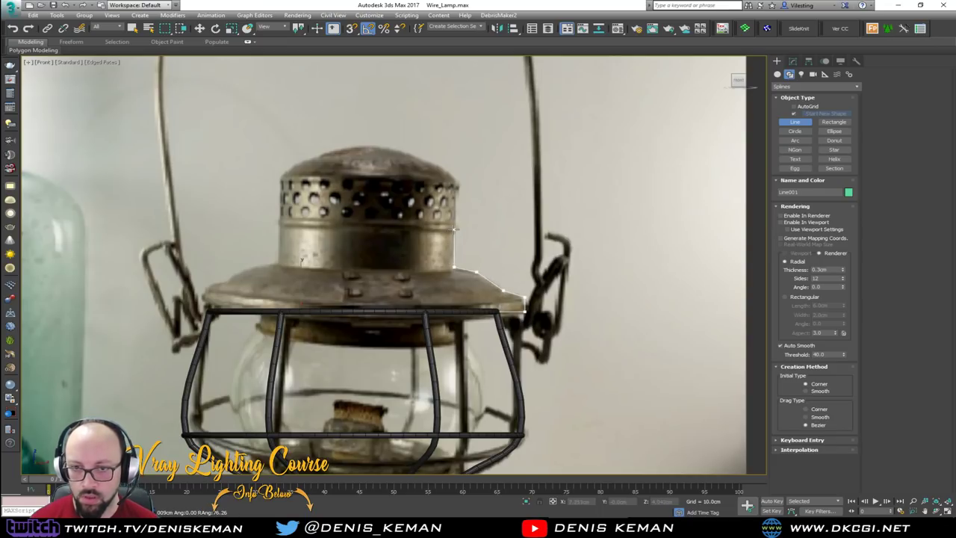
{"action": "left_click", "coordinate": [454, 230]}
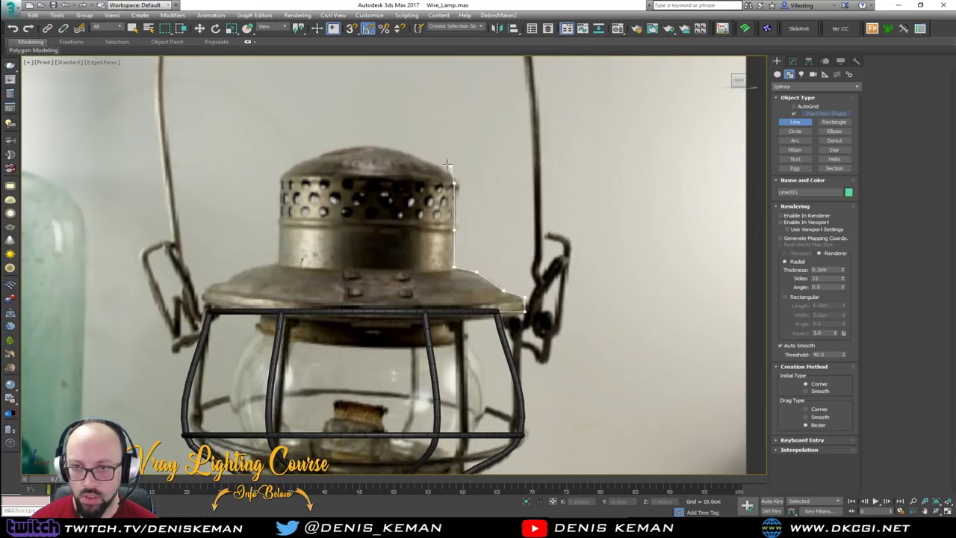
{"action": "left_click", "coordinate": [413, 155]}
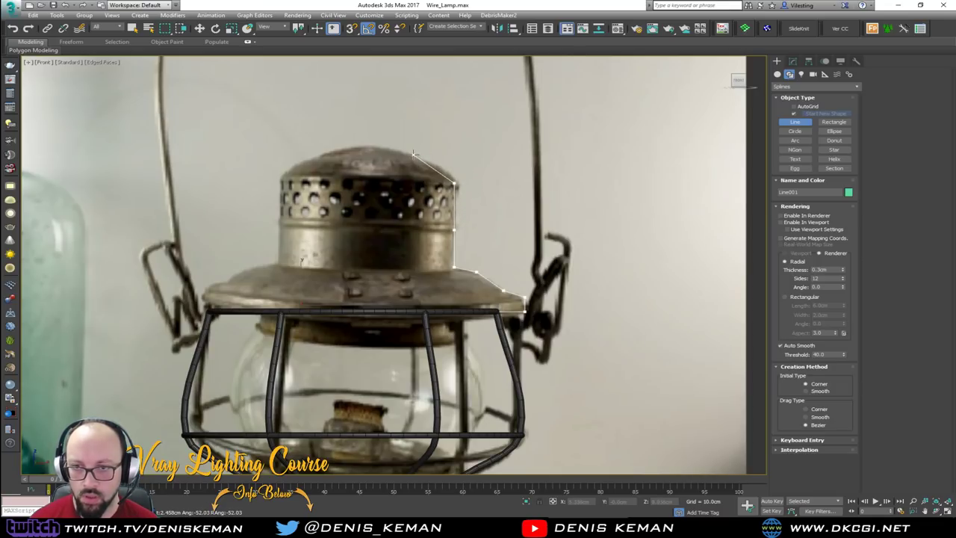
{"action": "left_click", "coordinate": [367, 145]}
{"action": "right_click", "coordinate": [367, 144]}
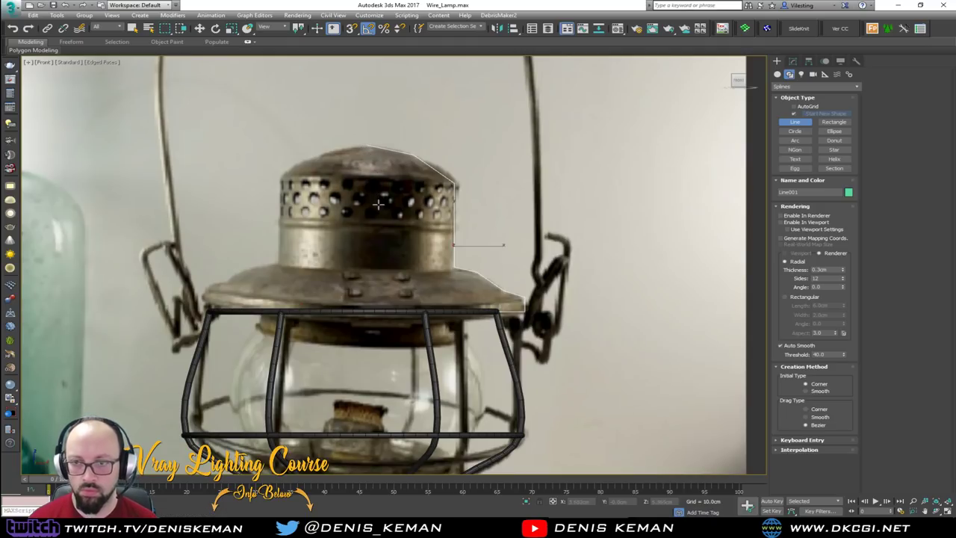
Step: Align the profile's dome-peak vertex horizontally with its starting vertex at the ring's centre using snapping
{"action": "key", "text": "1"}
{"action": "key", "text": "F3"}
{"action": "left_click", "coordinate": [367, 145]}
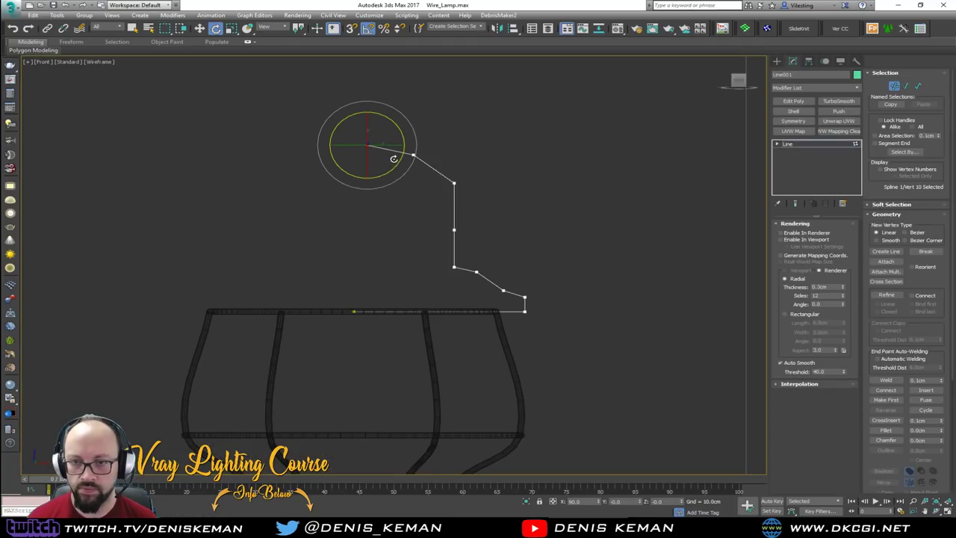
{"action": "key", "text": "w"}
{"action": "left_click_drag", "start_coordinate": [351, 306], "coordinate": [342, 289]}
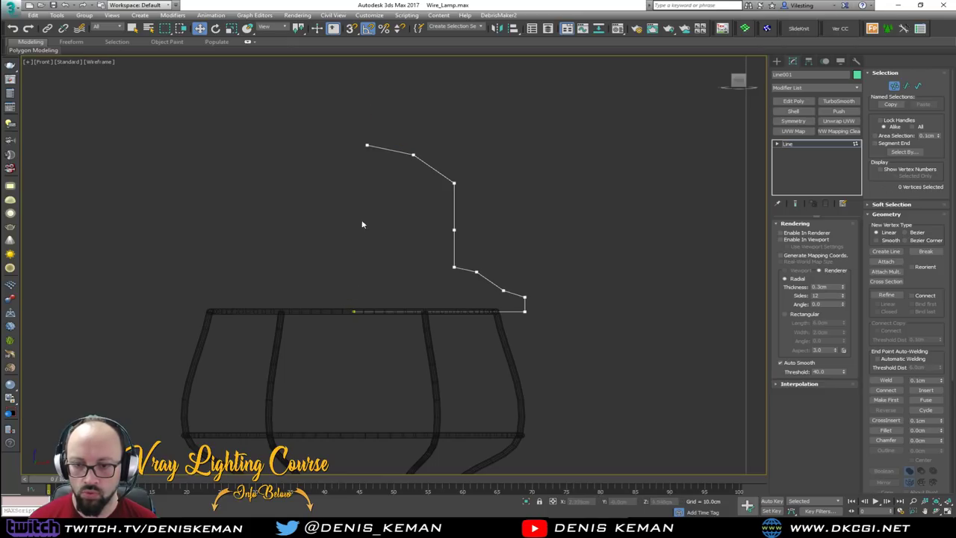
{"action": "left_click", "coordinate": [367, 144]}
{"action": "left_click_drag", "start_coordinate": [391, 145], "coordinate": [354, 311]}
{"action": "key", "text": "s"}
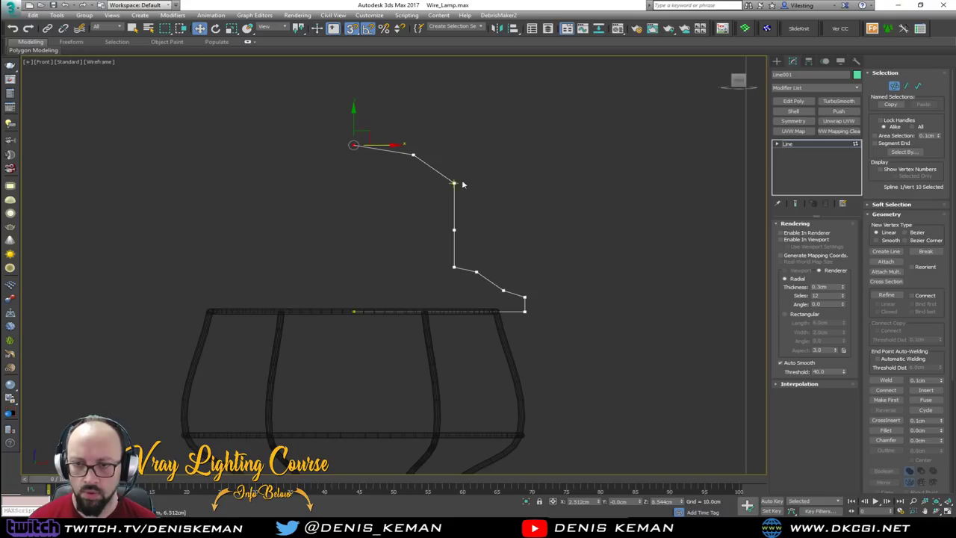
{"action": "left_click", "coordinate": [894, 86]}
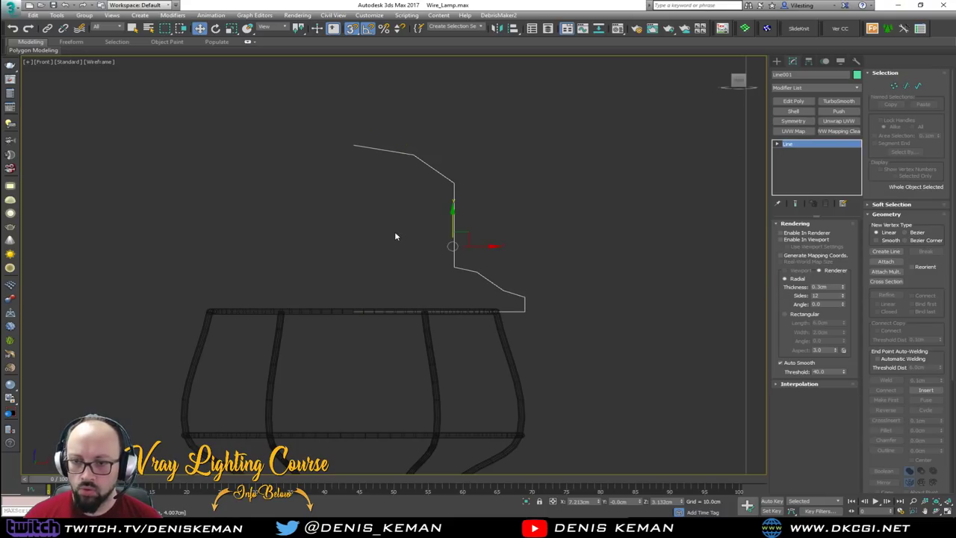
{"action": "key", "text": "F3"}
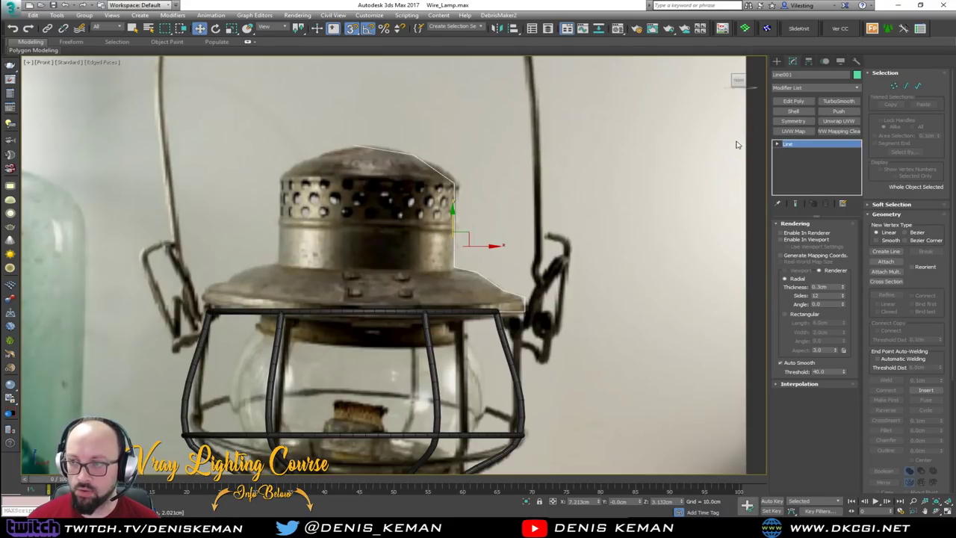
Step: Apply a Lathe modifier to the profile with Min alignment and make the resulting top see-through
{"action": "left_click", "coordinate": [811, 89]}
{"action": "type", "text": "l"}
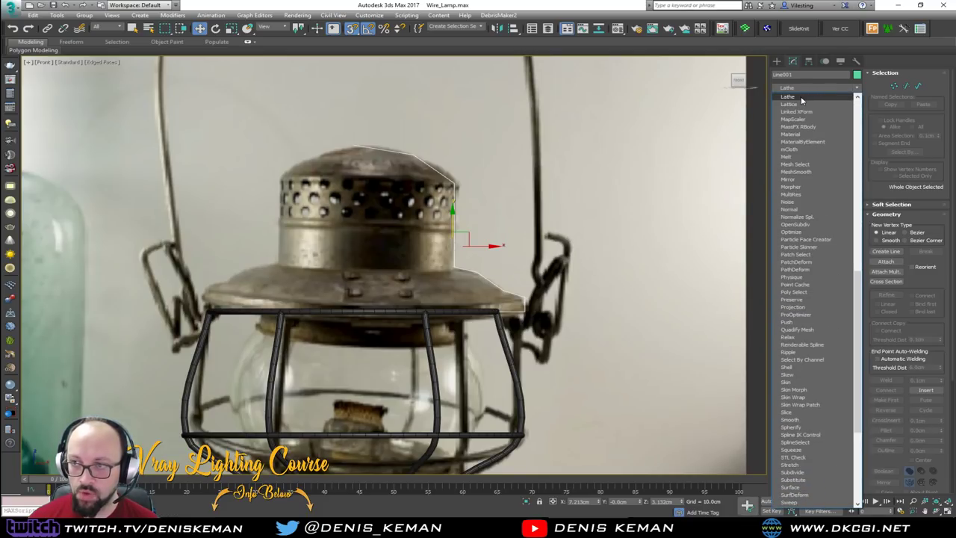
{"action": "left_click", "coordinate": [802, 99]}
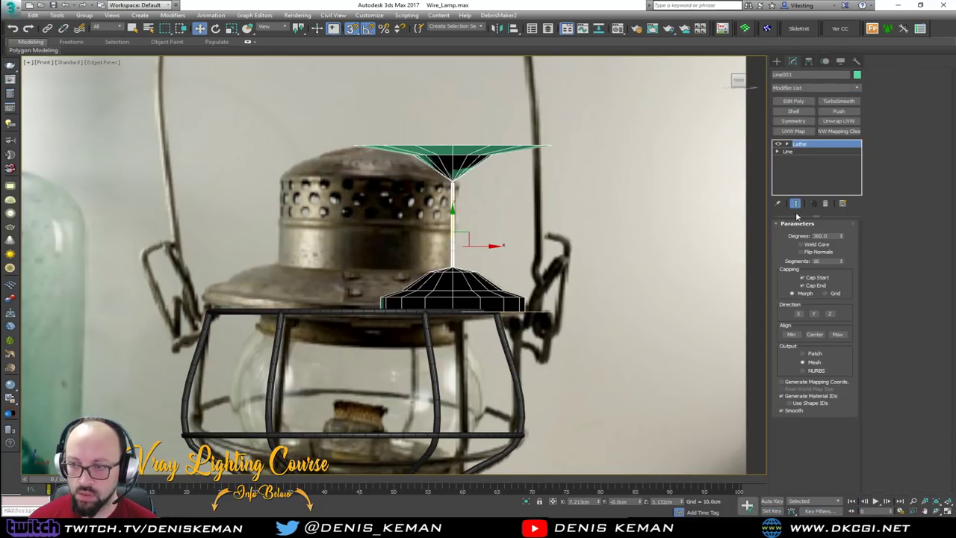
{"action": "left_click", "coordinate": [792, 334]}
{"action": "middle_click_drag", "start_coordinate": [414, 194], "coordinate": [433, 187]}
{"action": "scroll", "coordinate": [436, 132], "scroll_direction": "down", "scroll_amount": 2}
{"action": "scroll", "coordinate": [433, 188], "scroll_direction": "up", "scroll_amount": 2}
{"action": "key", "text": "alt+x"}
{"action": "scroll", "coordinate": [430, 210], "scroll_direction": "up", "scroll_amount": 3}
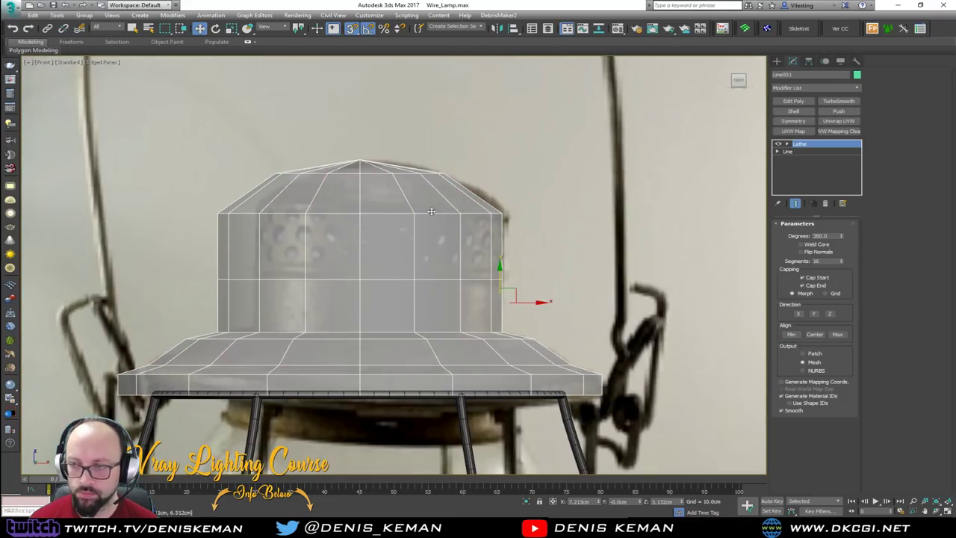
Step: Convert the middle vertex of the dome's curve to Smooth with the lathed result shown
{"action": "left_click", "coordinate": [812, 151]}
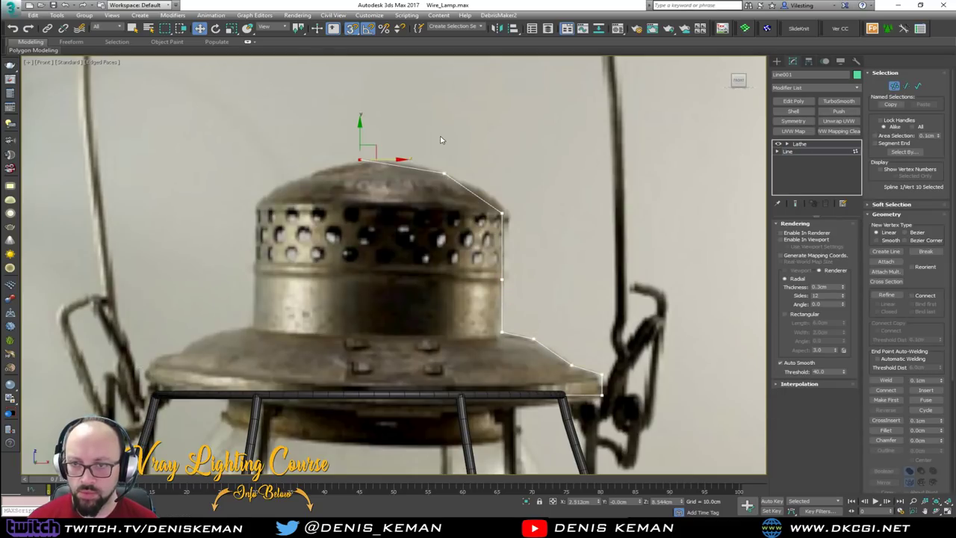
{"action": "key", "text": "shift+e"}
{"action": "left_click_drag", "start_coordinate": [469, 164], "coordinate": [421, 193]}
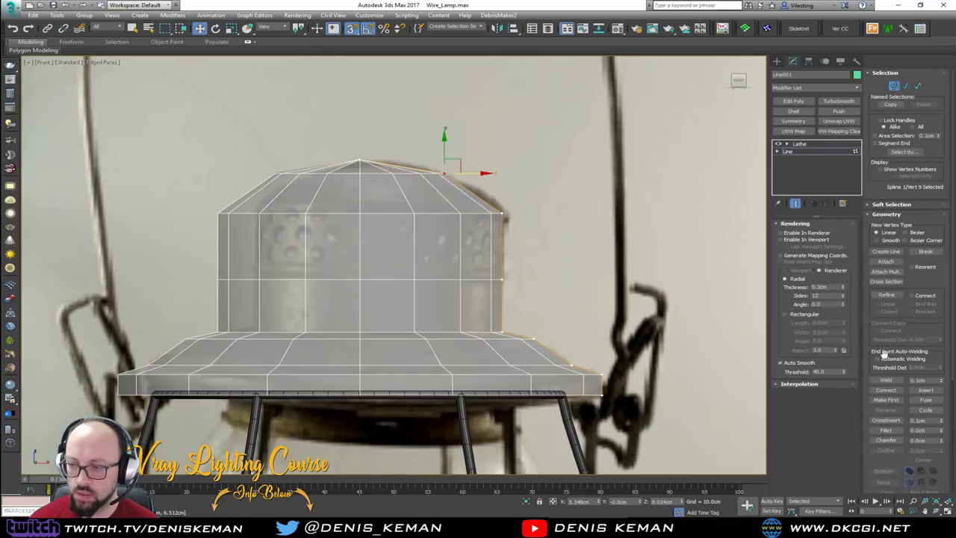
{"action": "right_click", "coordinate": [454, 176]}
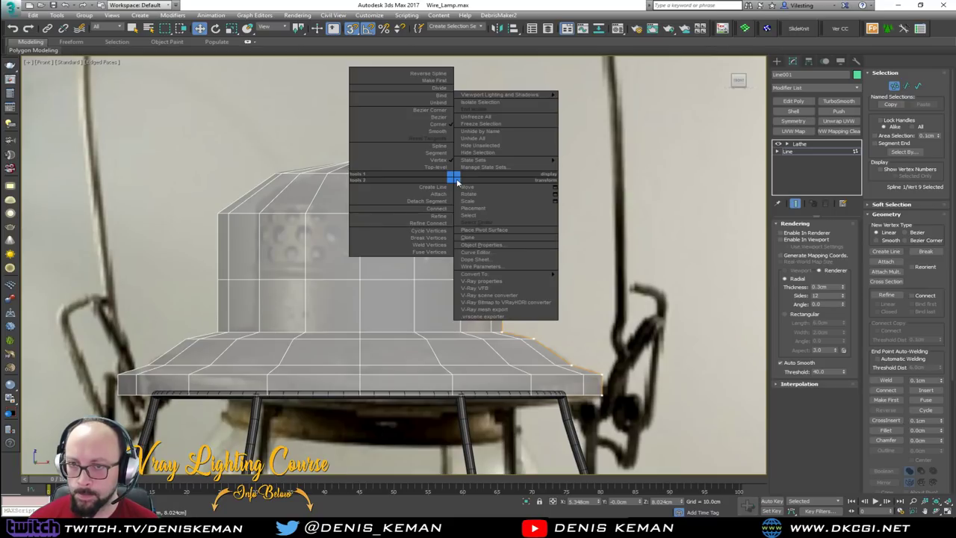
{"action": "left_click", "coordinate": [440, 132]}
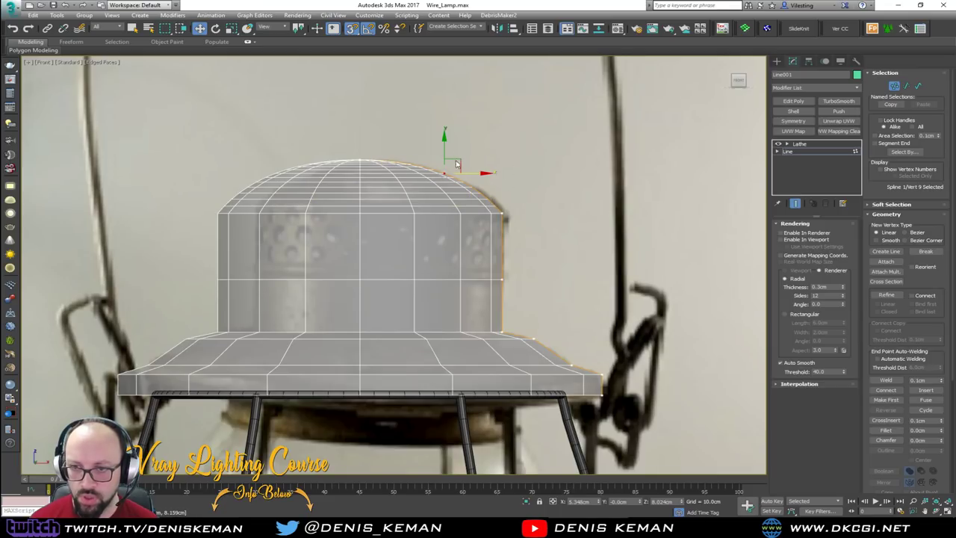
Step: Convert the upper vertex of the brim's slope to Smooth to curve the brim
{"action": "scroll", "coordinate": [456, 173], "scroll_direction": "up", "scroll_amount": 3}
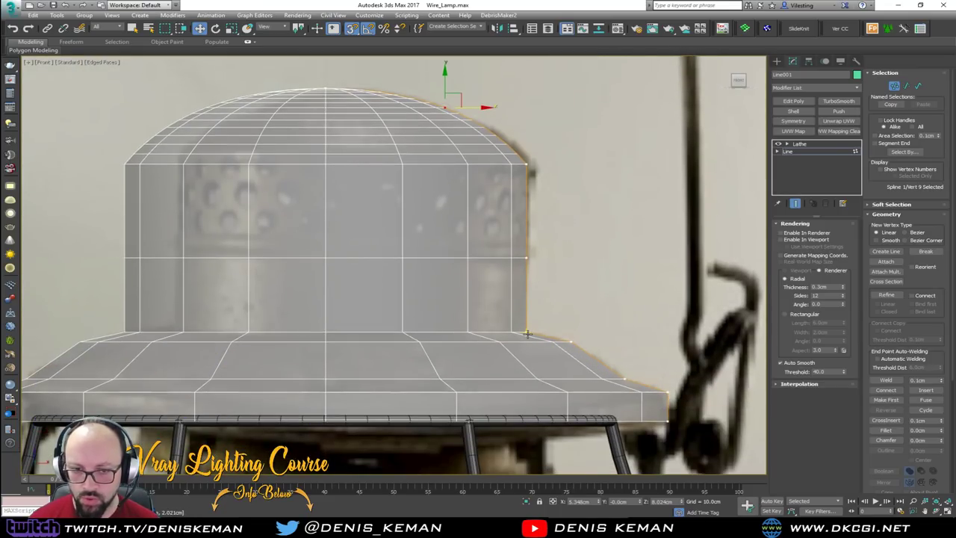
{"action": "middle_click_drag", "start_coordinate": [529, 334], "coordinate": [527, 304]}
{"action": "left_click", "coordinate": [535, 307]}
{"action": "right_click", "coordinate": [536, 308]}
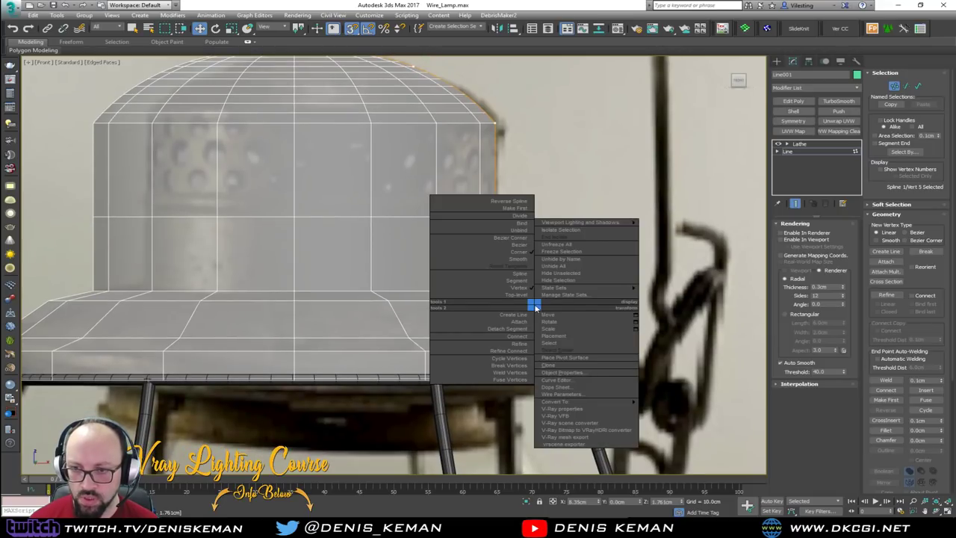
{"action": "left_click", "coordinate": [516, 259]}
{"action": "middle_click_drag", "start_coordinate": [516, 261], "coordinate": [487, 210]}
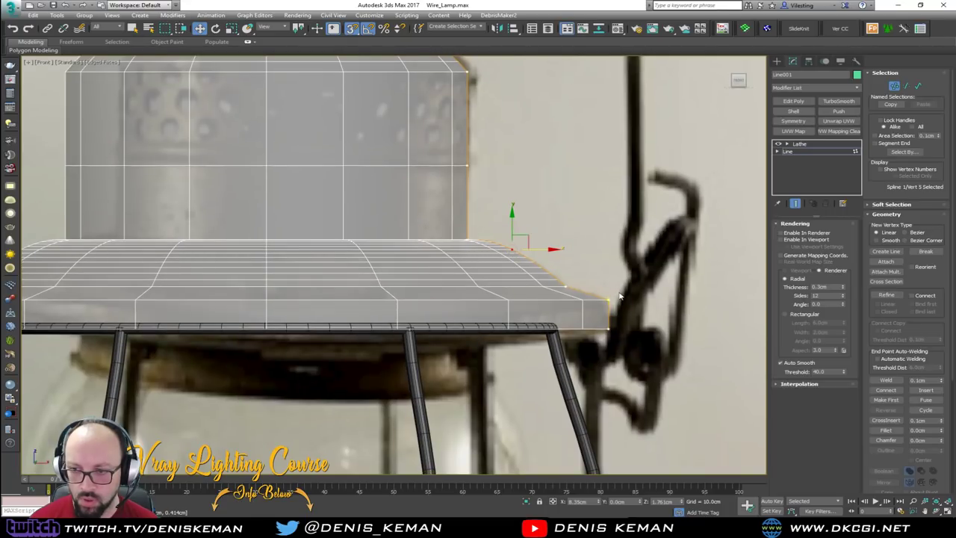
Step: Fillet the two outer vertices of the brim's edge slightly to round the rim
{"action": "left_click_drag", "start_coordinate": [595, 348], "coordinate": [596, 350]}
{"action": "left_click", "coordinate": [886, 430]}
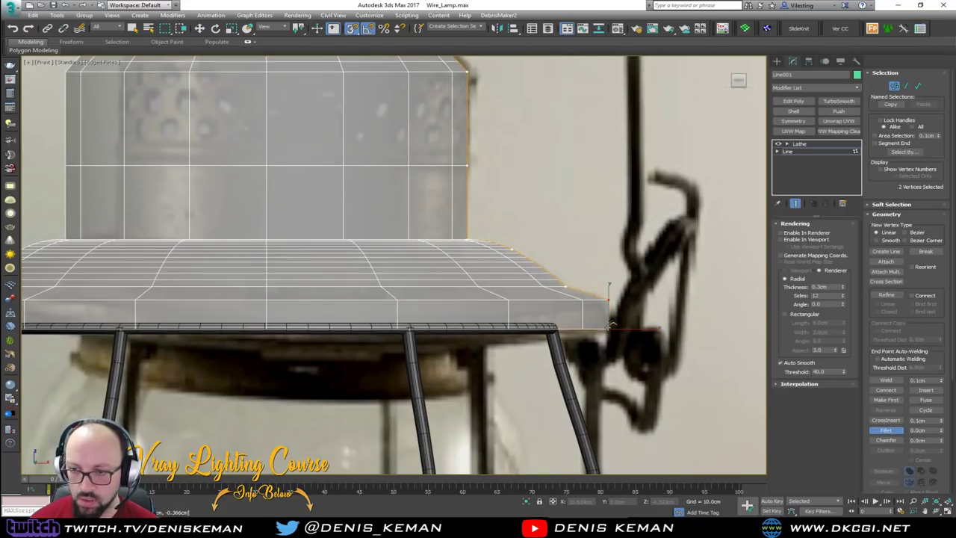
{"action": "left_click_drag", "start_coordinate": [610, 327], "coordinate": [611, 318]}
{"action": "scroll", "coordinate": [463, 288], "scroll_direction": "down", "scroll_amount": 6}
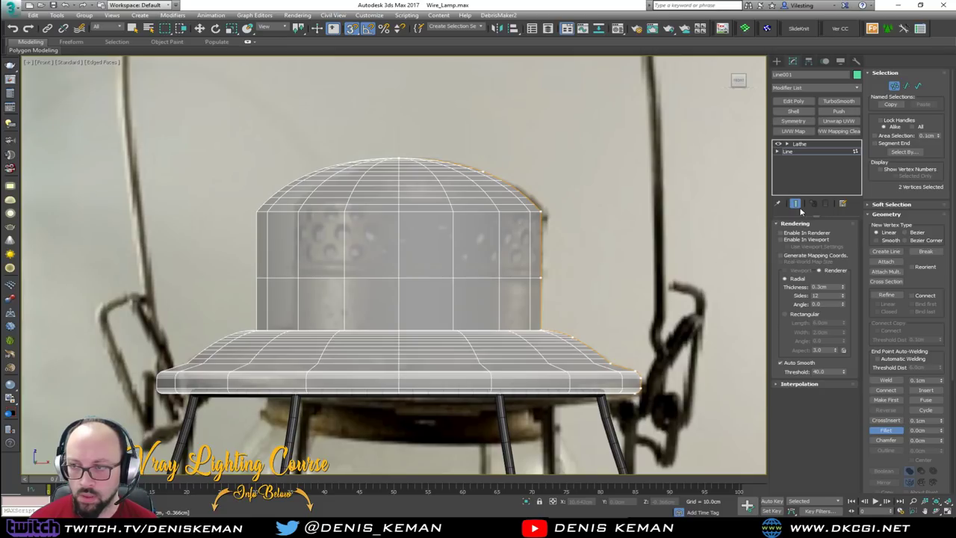
{"action": "left_click", "coordinate": [887, 431]}
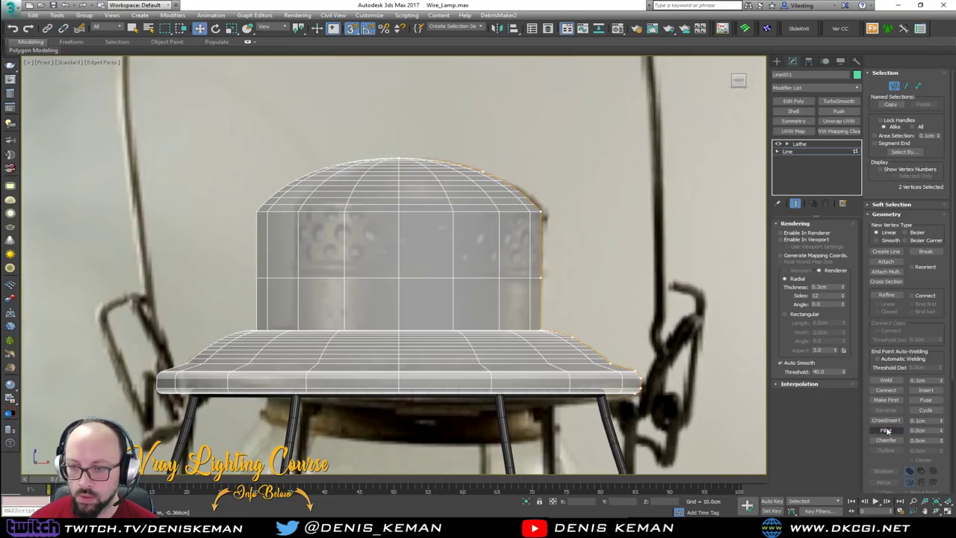
Step: Turn off the top's see-through display and return to its Lathe modifier in the perspective view
{"action": "key", "text": "alt+x"}
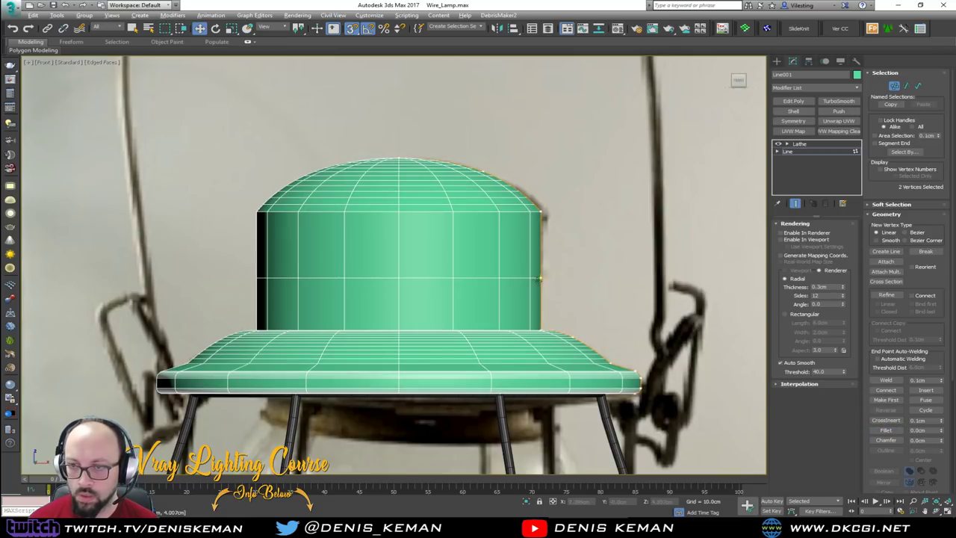
{"action": "middle_click_drag", "start_coordinate": [493, 279], "coordinate": [500, 281]}
{"action": "key", "text": "alt+w"}
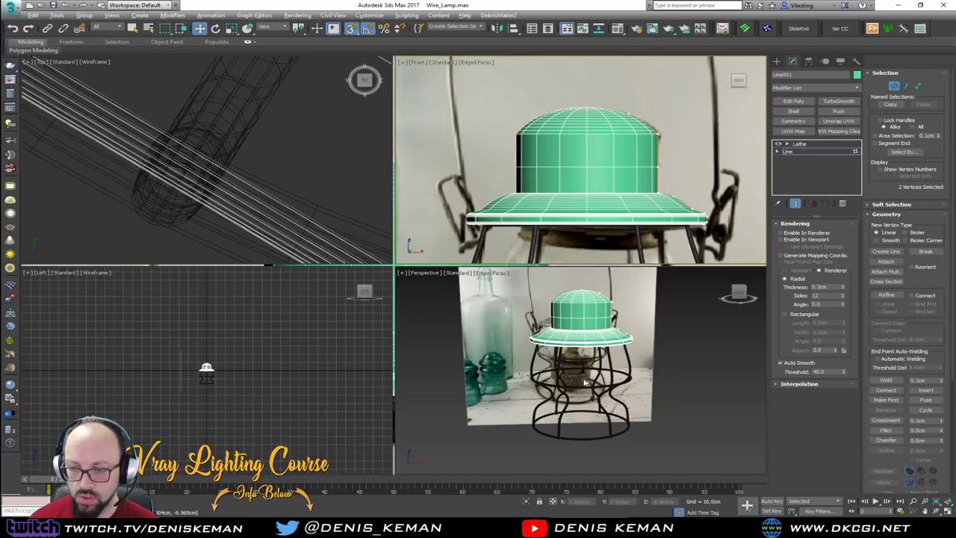
{"action": "right_click", "coordinate": [579, 384]}
{"action": "key", "text": "alt+w"}
{"action": "scroll", "coordinate": [441, 142], "scroll_direction": "up", "scroll_amount": 4}
{"action": "middle_click_drag", "start_coordinate": [441, 142], "coordinate": [431, 256]}
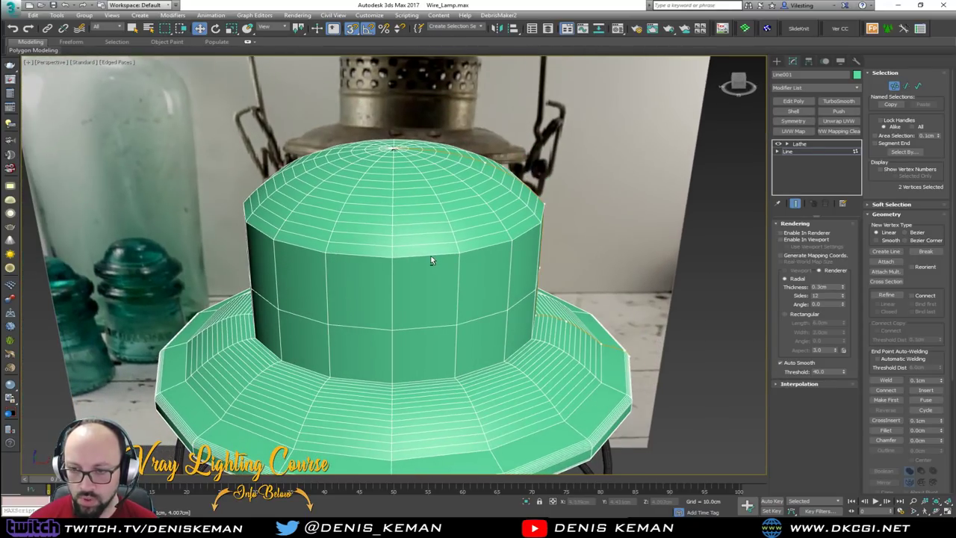
{"action": "left_click", "coordinate": [816, 152]}
{"action": "left_click", "coordinate": [802, 143]}
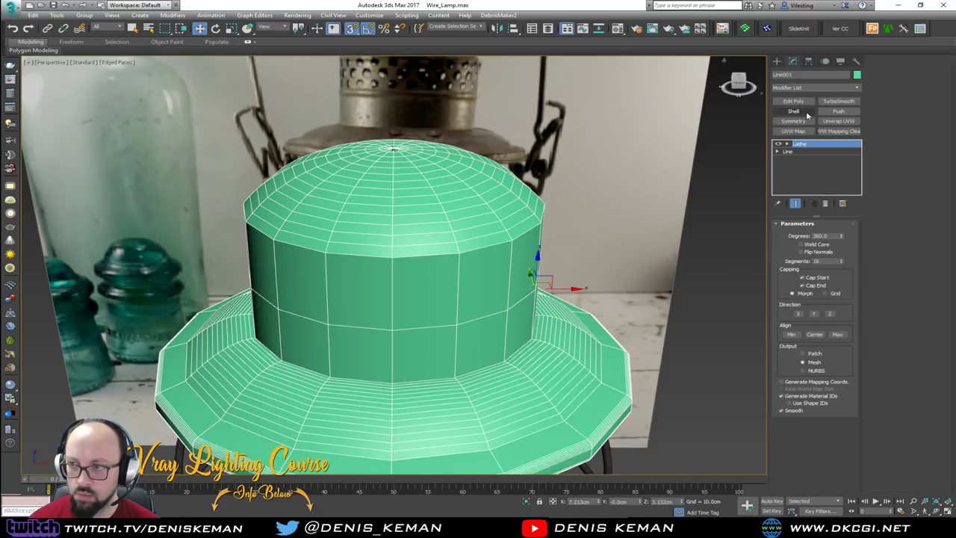
Step: Add an Edit Poly modifier above the lantern top's Lathe and turn on Weld Core for the Lathe
{"action": "left_click", "coordinate": [796, 101]}
{"action": "middle_click_drag", "start_coordinate": [523, 254], "coordinate": [535, 216], "text": "alt"}
{"action": "left_click", "coordinate": [799, 150]}
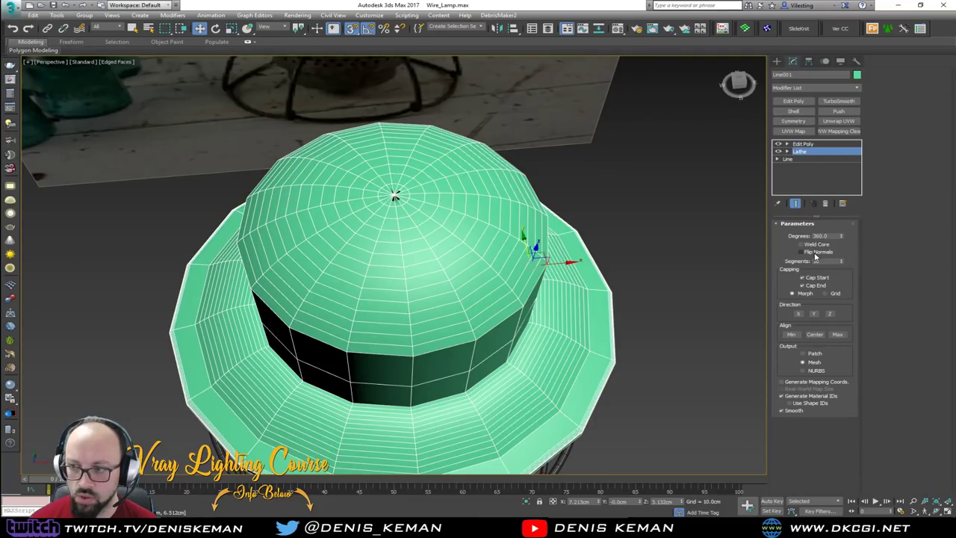
{"action": "left_click", "coordinate": [815, 248]}
{"action": "middle_click_drag", "start_coordinate": [399, 220], "coordinate": [408, 187], "text": "alt"}
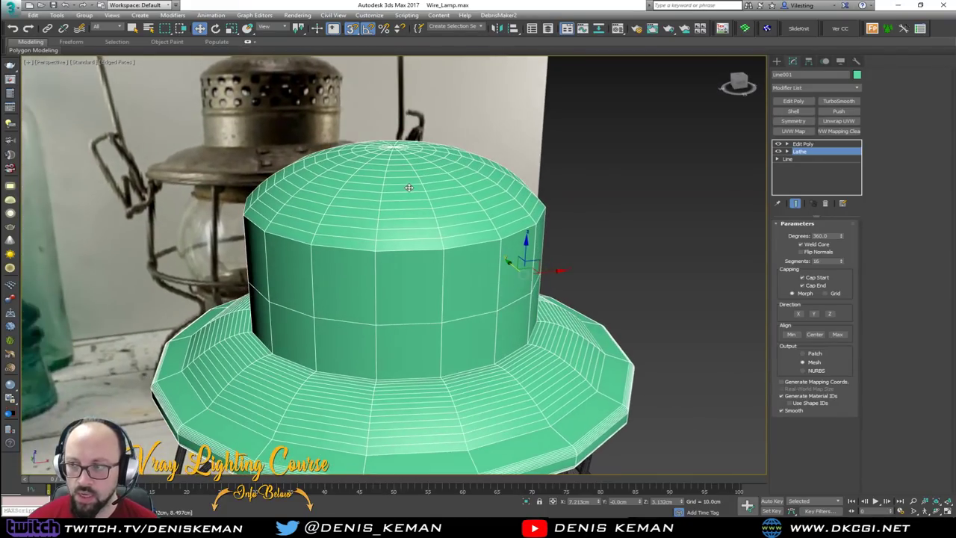
{"action": "left_click", "coordinate": [806, 147]}
{"action": "middle_click_drag", "start_coordinate": [594, 177], "coordinate": [581, 201], "text": "alt"}
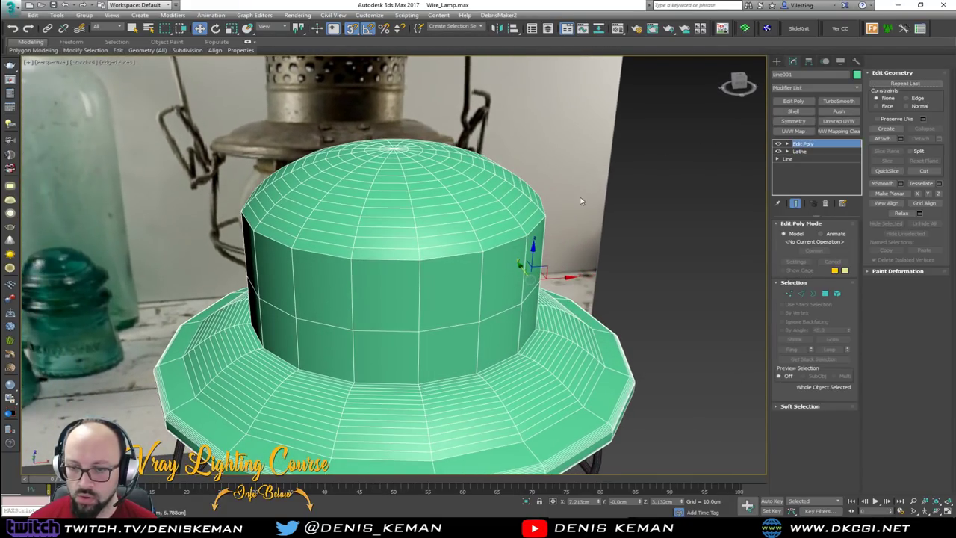
Step: Select the edge loop where the cylinder meets the brim and show the top see-through in the front view
{"action": "scroll", "coordinate": [505, 359], "scroll_direction": "up", "scroll_amount": 6}
{"action": "key", "text": "2"}
{"action": "left_click", "coordinate": [506, 351]}
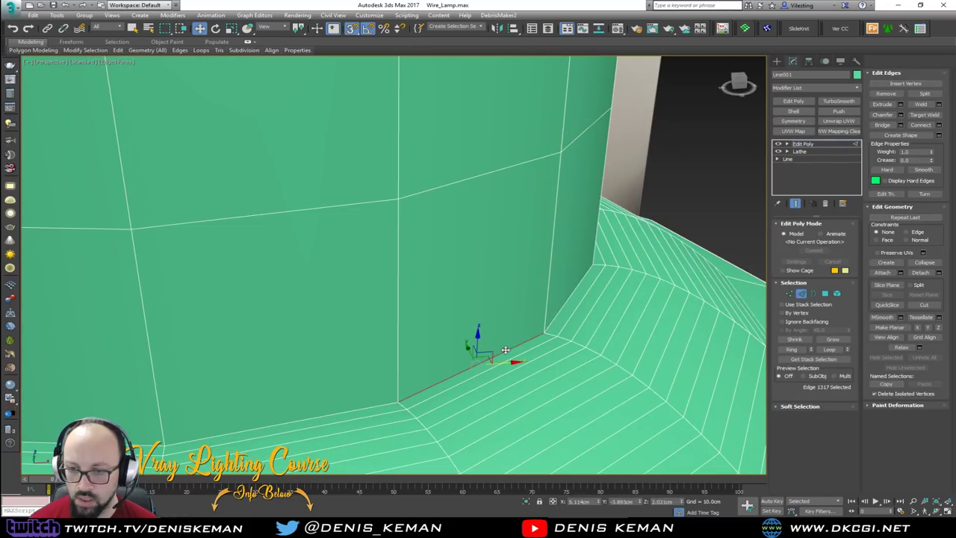
{"action": "double_click", "coordinate": [505, 351]}
{"action": "scroll", "coordinate": [499, 341], "scroll_direction": "down", "scroll_amount": 4}
{"action": "key", "text": "alt+w"}
{"action": "middle_click", "coordinate": [622, 195]}
{"action": "key", "text": "alt+w"}
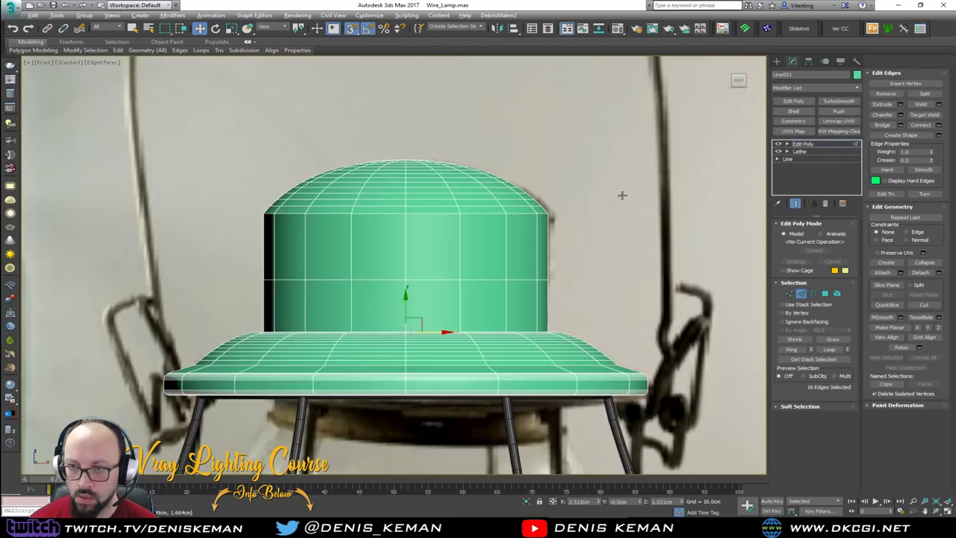
{"action": "key", "text": "alt+x"}
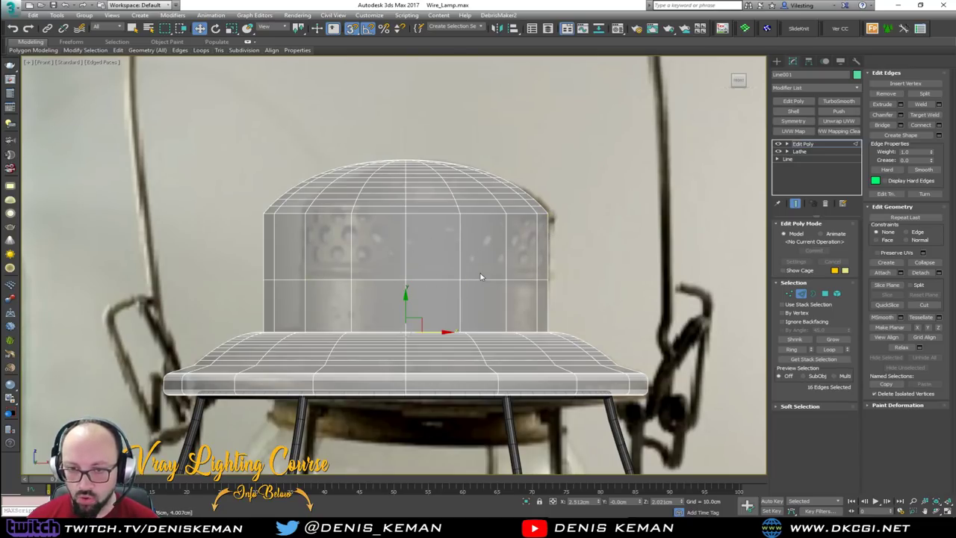
{"action": "scroll", "coordinate": [482, 277], "scroll_direction": "up", "scroll_amount": 2}
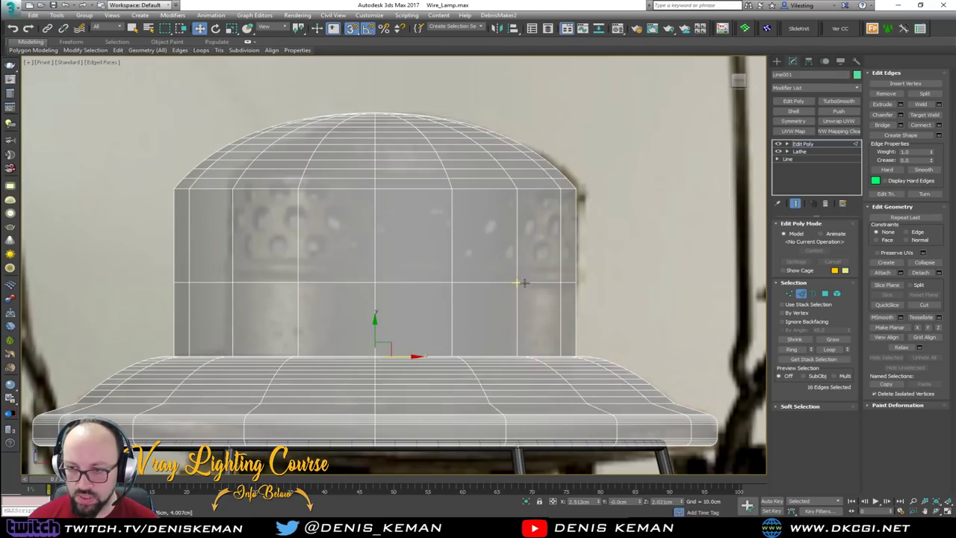
Step: Insert an edge loop just above the cylinder's middle edge and another just below the dome's rim
{"action": "key", "text": "alt+1"}
{"action": "left_click", "coordinate": [568, 274]}
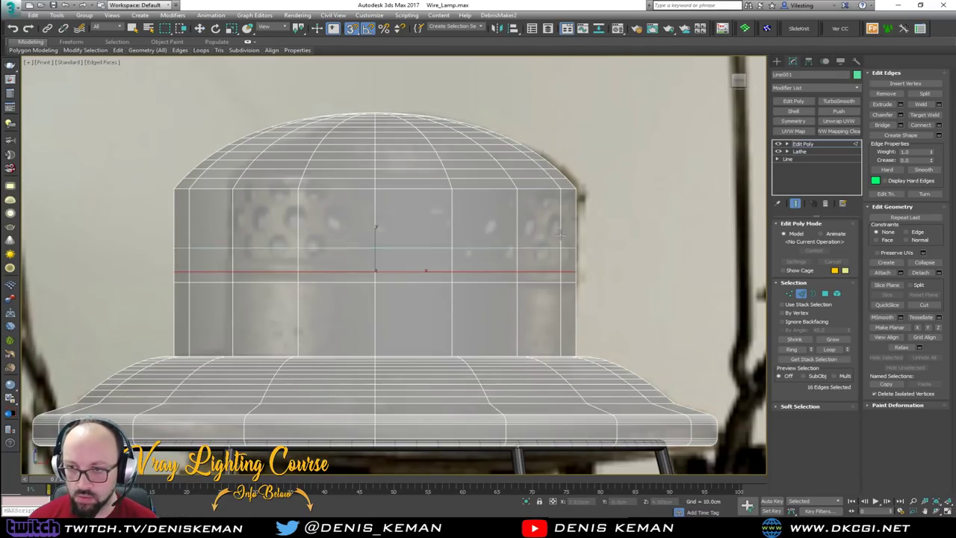
{"action": "left_click", "coordinate": [568, 194]}
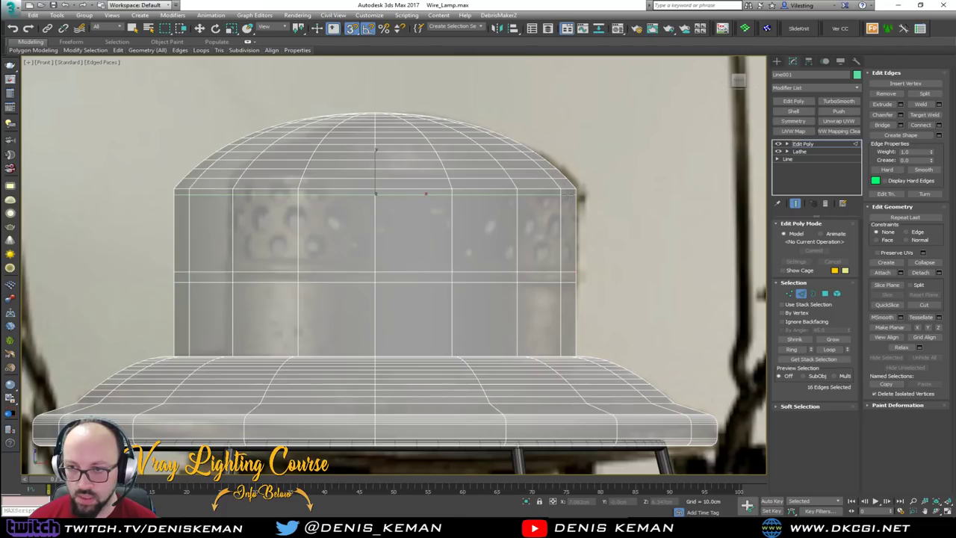
{"action": "right_click", "coordinate": [567, 216]}
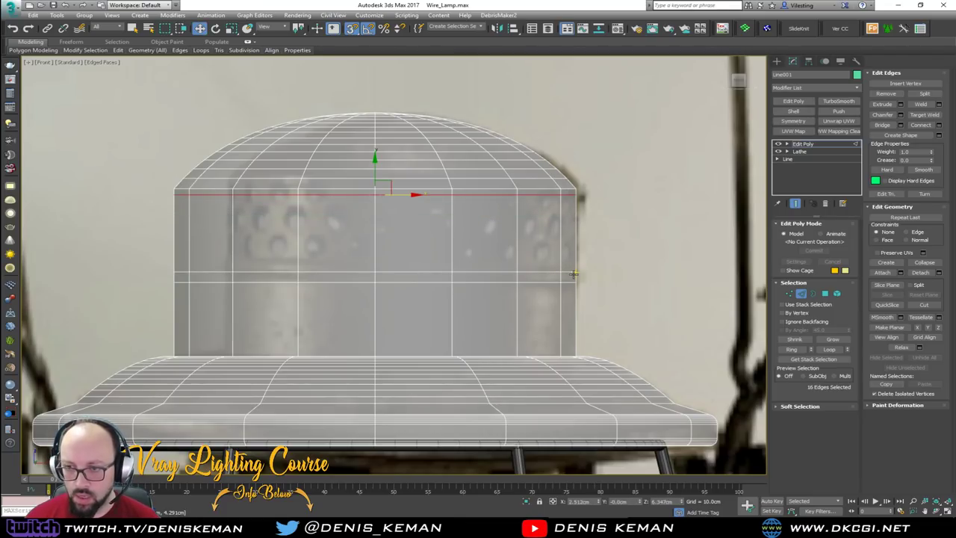
Step: Bevel the narrow polygon ring at the cylinder's middle outward by Local Normal, with 0.117 cm height and a slightly reduced outline
{"action": "double_click", "coordinate": [573, 275]}
{"action": "left_click", "coordinate": [825, 294]}
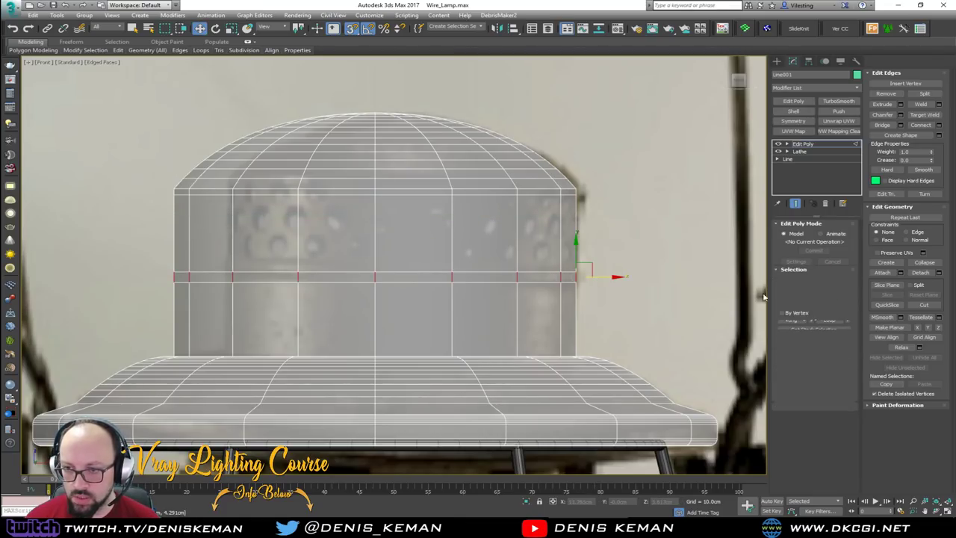
{"action": "scroll", "coordinate": [590, 280], "scroll_direction": "up", "scroll_amount": 3}
{"action": "left_click", "coordinate": [809, 448]}
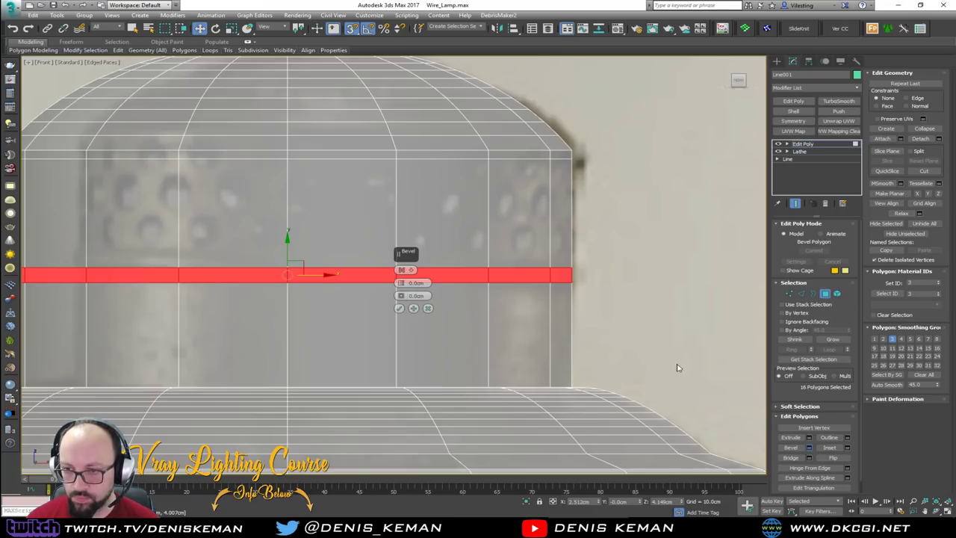
{"action": "left_click_drag", "start_coordinate": [401, 283], "coordinate": [402, 277]}
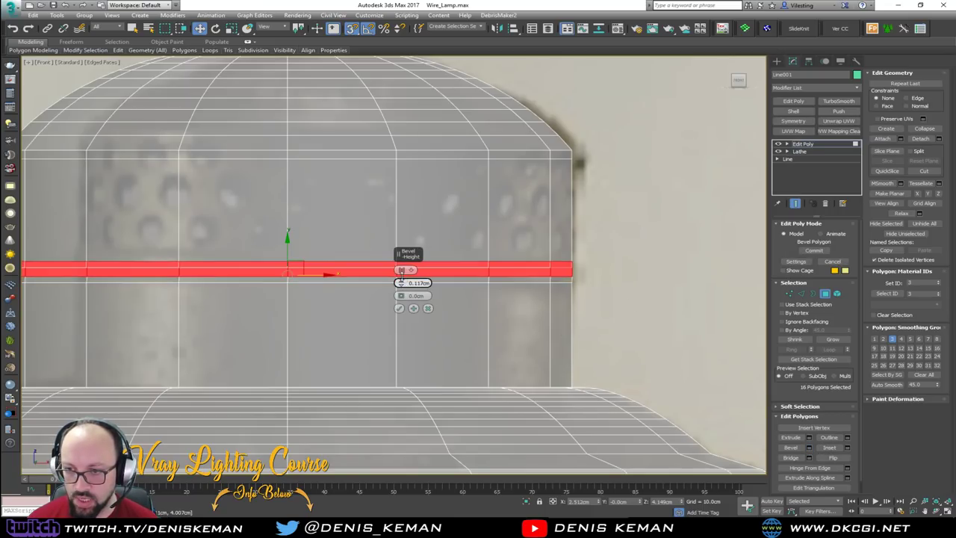
{"action": "left_click", "coordinate": [400, 270]}
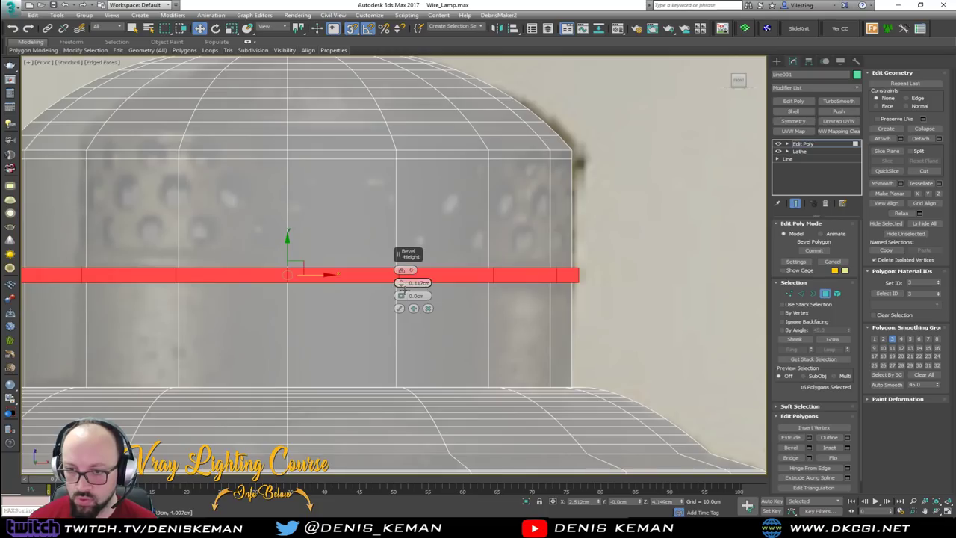
{"action": "left_click_drag", "start_coordinate": [400, 296], "coordinate": [400, 297]}
{"action": "left_click", "coordinate": [399, 308]}
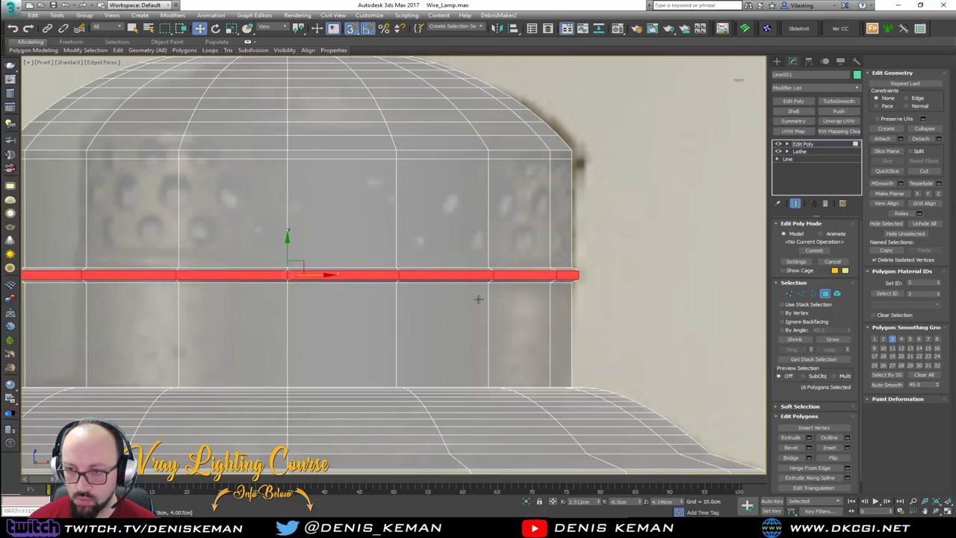
{"action": "left_click", "coordinate": [602, 263]}
Step: Insert support edge loops close to the upper and lower creases of the raised band
{"action": "scroll", "coordinate": [600, 262], "scroll_direction": "up", "scroll_amount": 5}
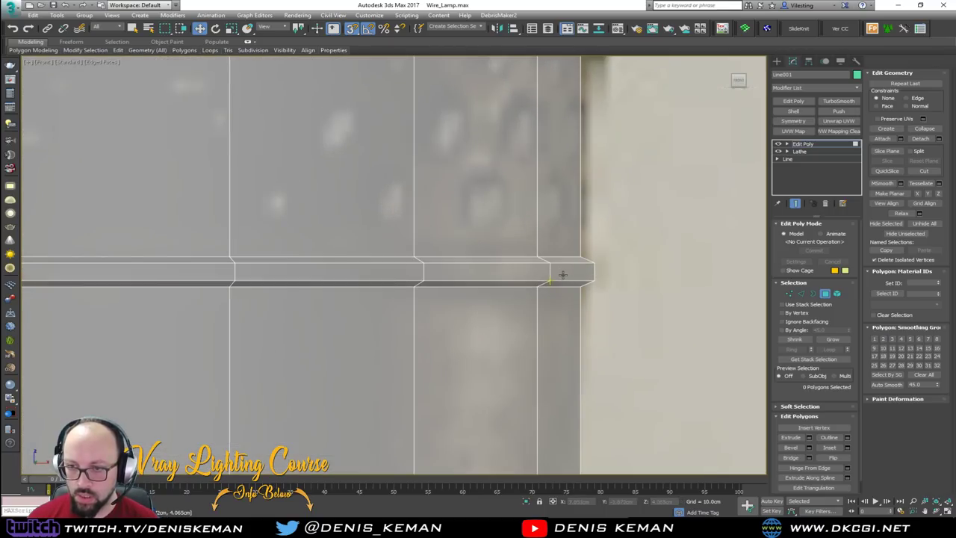
{"action": "key", "text": "2"}
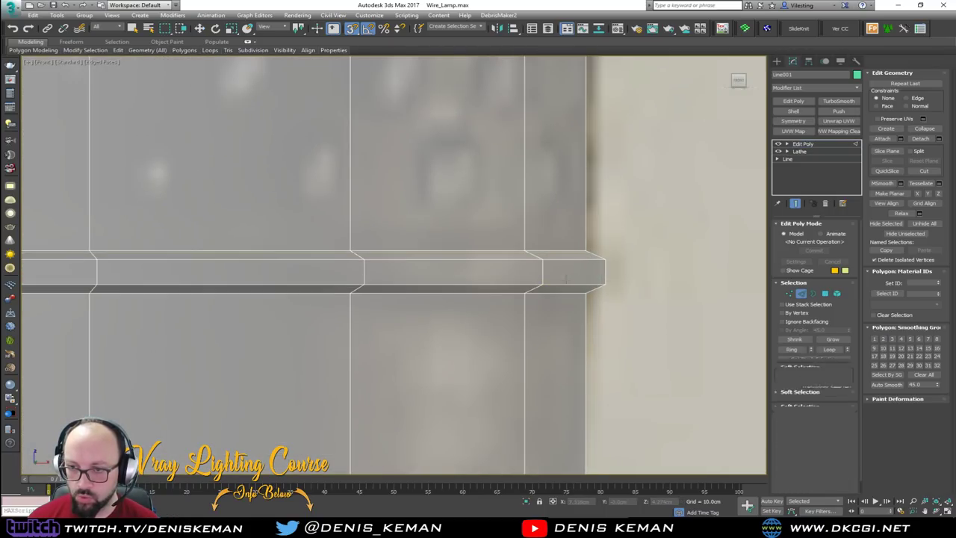
{"action": "double_click", "coordinate": [532, 291]}
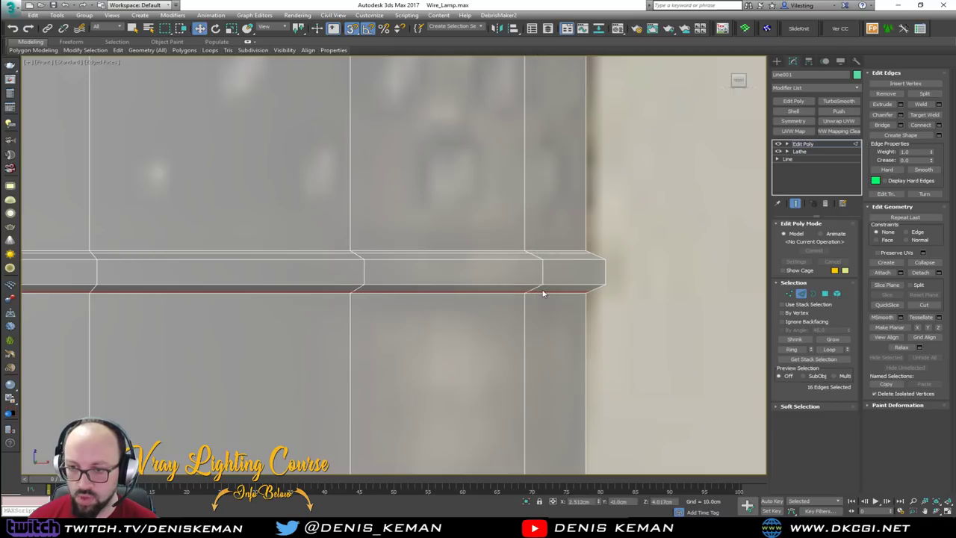
Step: Detach the ring of polygons between the raised band and the dome as a separate object
{"action": "middle_click_drag", "start_coordinate": [516, 242], "coordinate": [560, 305]}
{"action": "scroll", "coordinate": [582, 311], "scroll_direction": "down", "scroll_amount": 4}
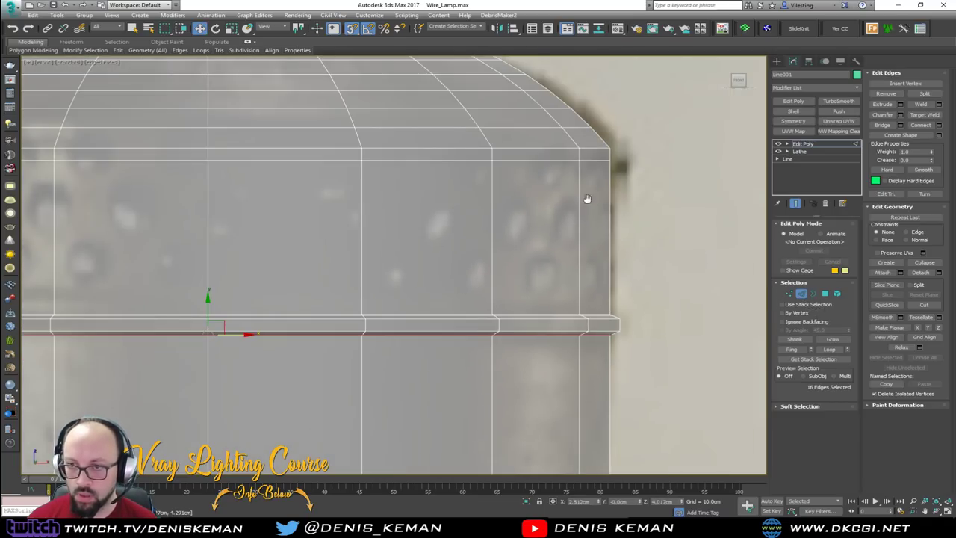
{"action": "scroll", "coordinate": [669, 228], "scroll_direction": "down", "scroll_amount": 2}
{"action": "key", "text": "4"}
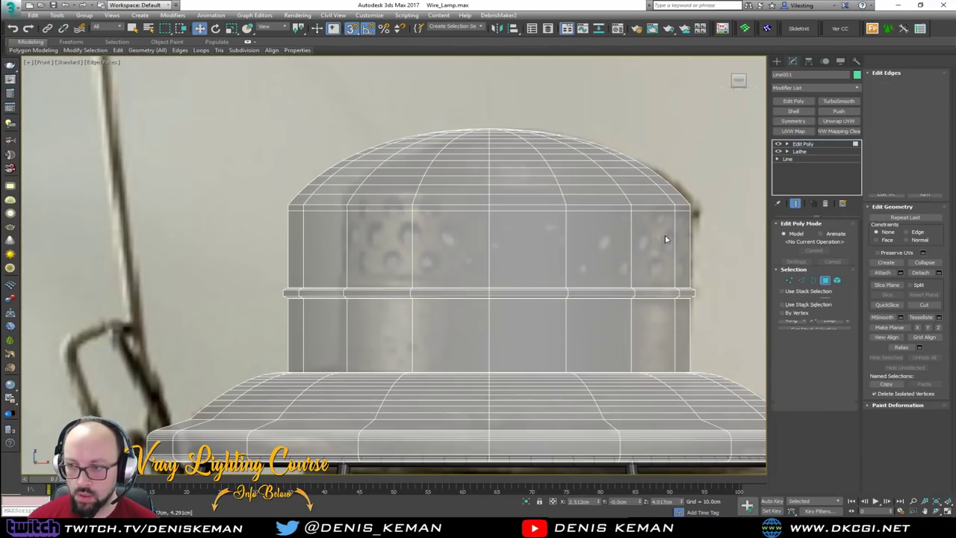
{"action": "left_click_drag", "start_coordinate": [710, 241], "coordinate": [252, 250]}
{"action": "key", "text": "alt+w"}
{"action": "middle_click", "coordinate": [533, 372]}
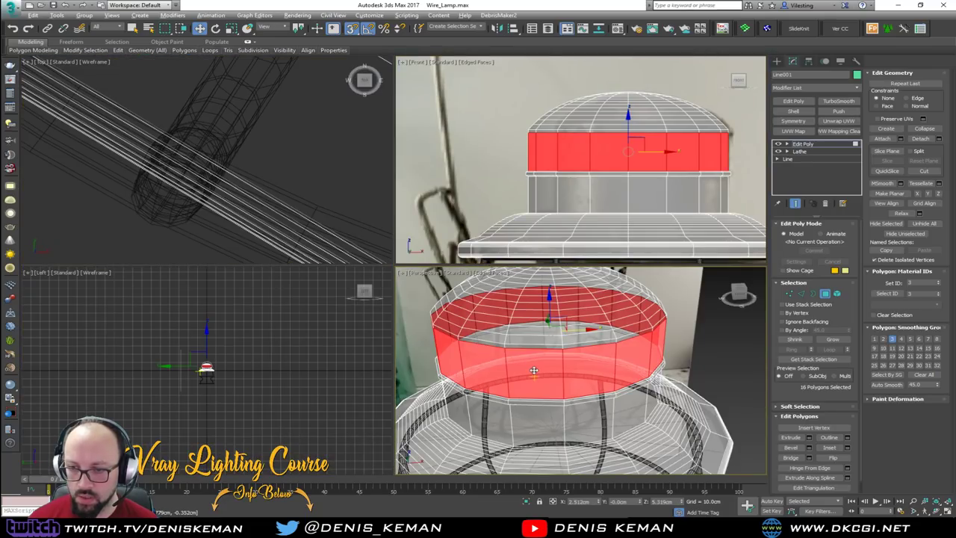
{"action": "key", "text": "alt+w"}
{"action": "key", "text": "F3"}
{"action": "middle_click_drag", "start_coordinate": [301, 267], "coordinate": [387, 283]}
{"action": "scroll", "coordinate": [348, 254], "scroll_direction": "down", "scroll_amount": 3}
{"action": "key", "text": "F3"}
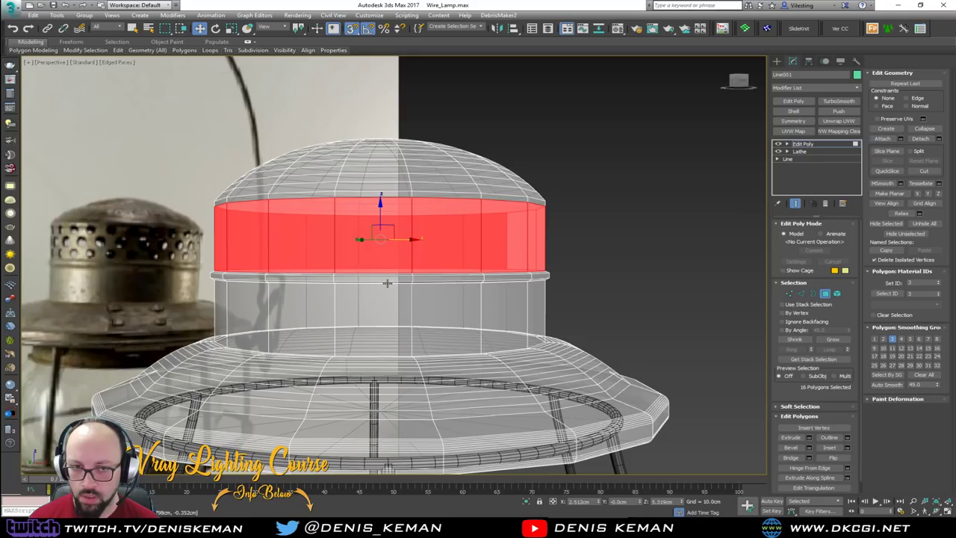
{"action": "left_click", "coordinate": [939, 139]}
{"action": "left_click", "coordinate": [511, 267]}
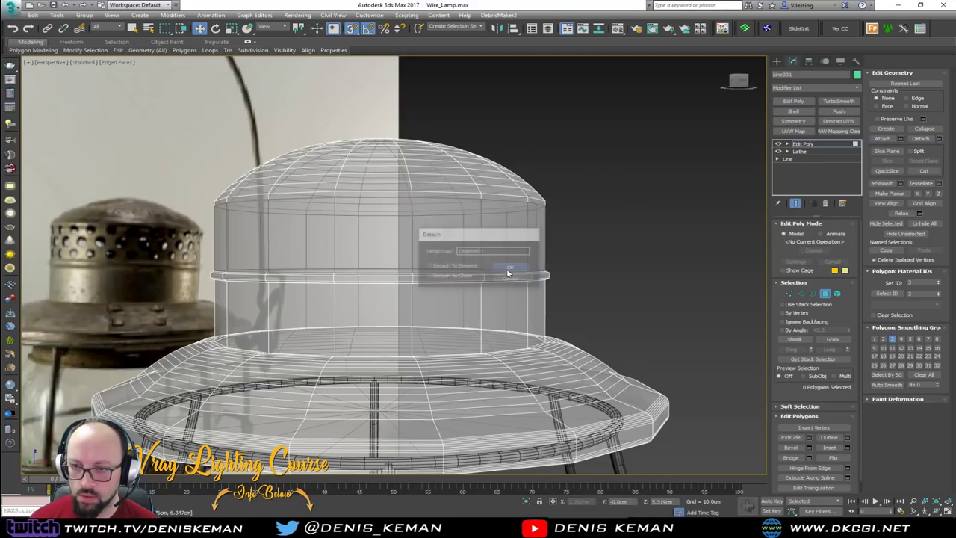
{"action": "left_click", "coordinate": [825, 292]}
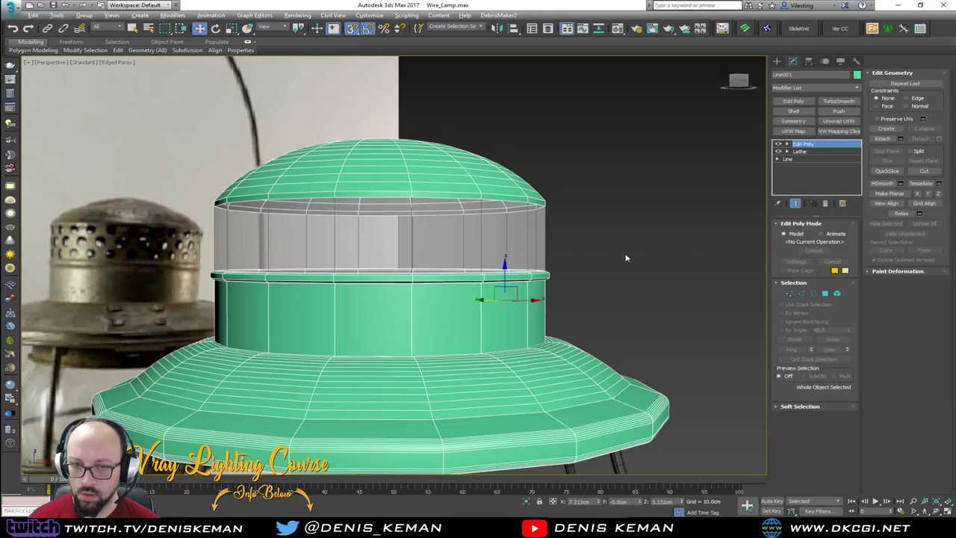
Step: Apply TurboSmooth to the lantern top, then select the detached ring and compare it with the perforated band in the reference
{"action": "key", "text": "F4"}
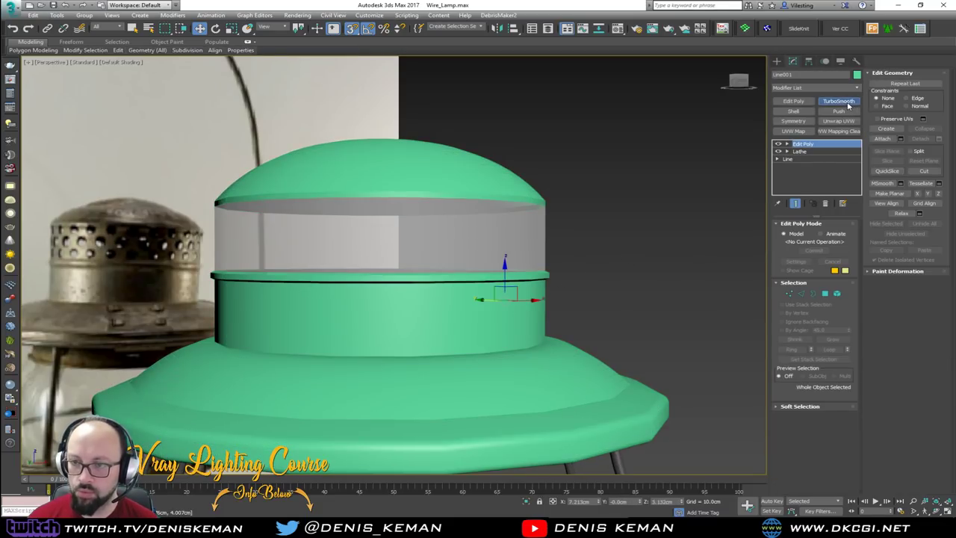
{"action": "left_click", "coordinate": [847, 103]}
{"action": "left_click", "coordinate": [642, 241]}
{"action": "middle_click_drag", "start_coordinate": [641, 241], "coordinate": [569, 267], "text": "alt"}
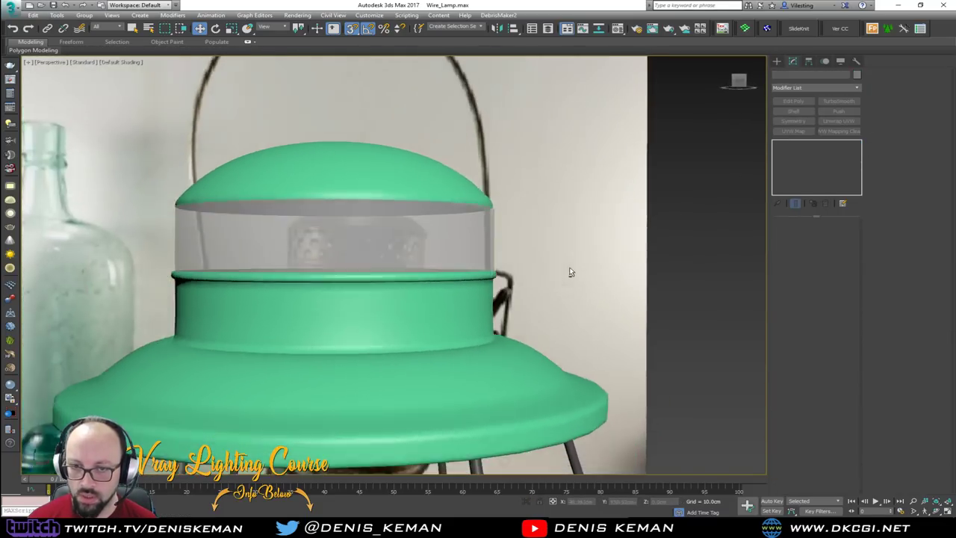
{"action": "left_click", "coordinate": [455, 241]}
{"action": "key", "text": "F4"}
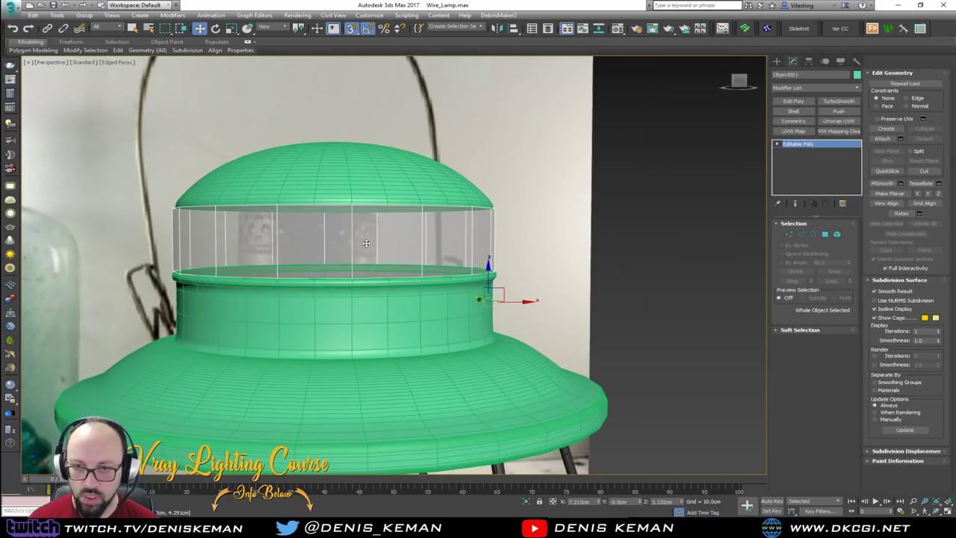
{"action": "middle_click_drag", "start_coordinate": [366, 243], "coordinate": [410, 241], "text": "alt"}
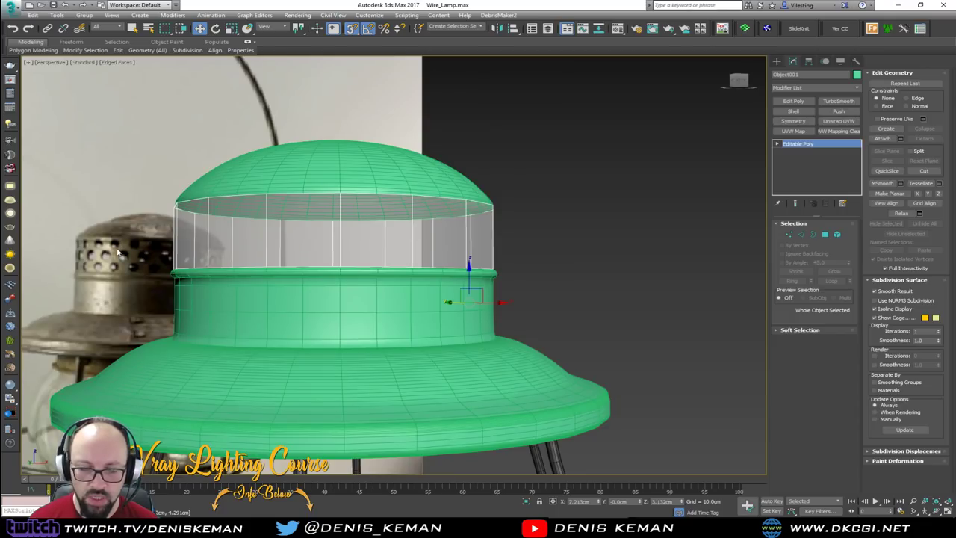
{"action": "middle_click_drag", "start_coordinate": [160, 260], "coordinate": [139, 262], "text": "alt"}
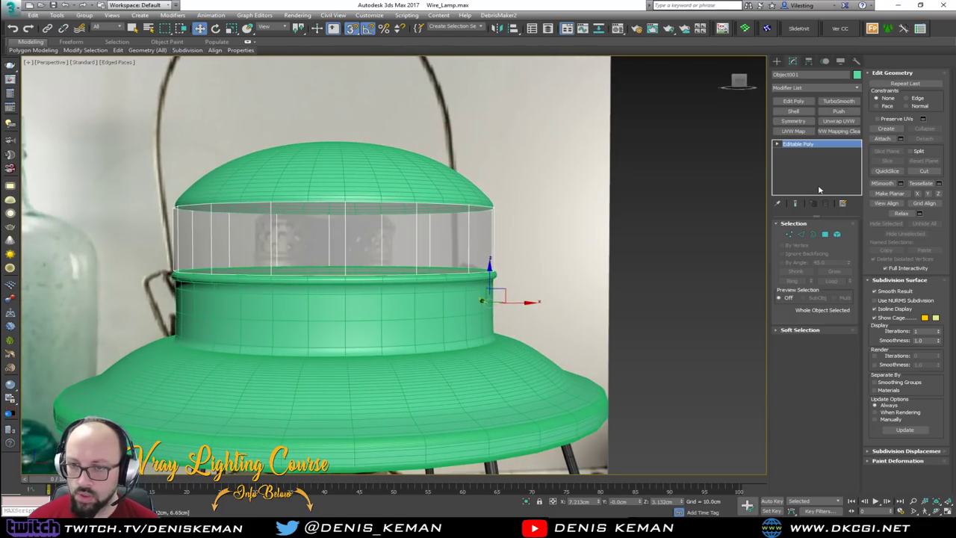
Step: Undo the TurboSmooth on the lantern top and step further back through the recent selections
{"action": "key", "text": "ctrl+z"}
{"action": "key", "text": "ctrl+z"}
{"action": "key", "text": "ctrl+z"}
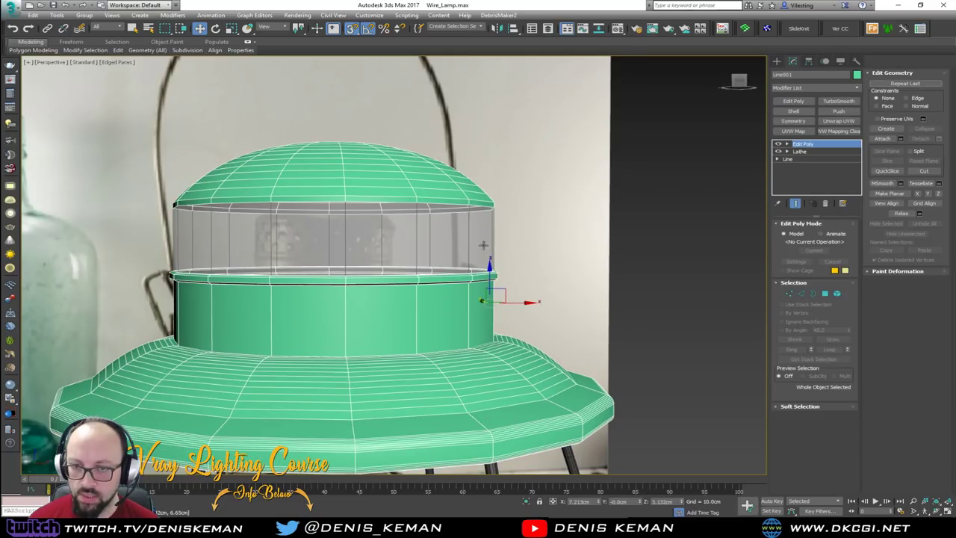
{"action": "key", "text": "ctrl+z"}
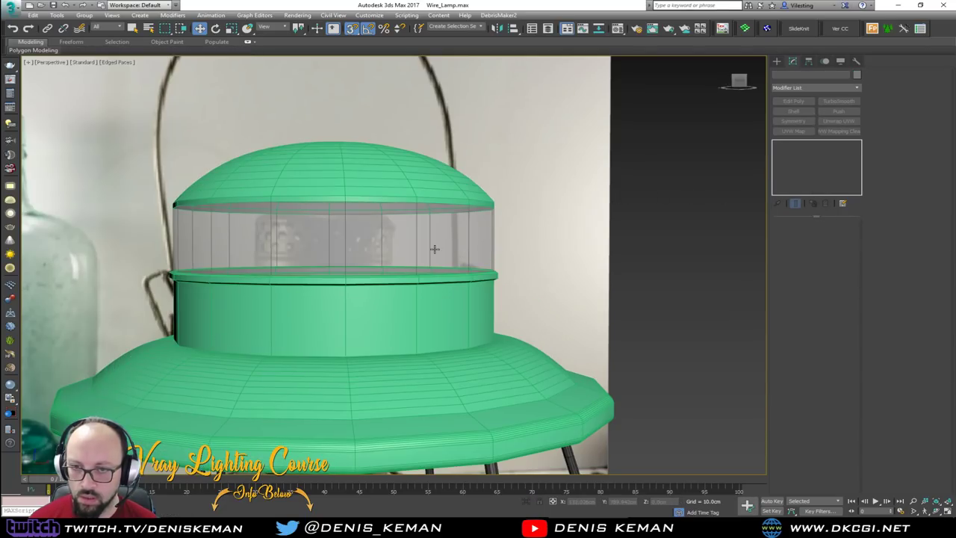
{"action": "left_click", "coordinate": [434, 250]}
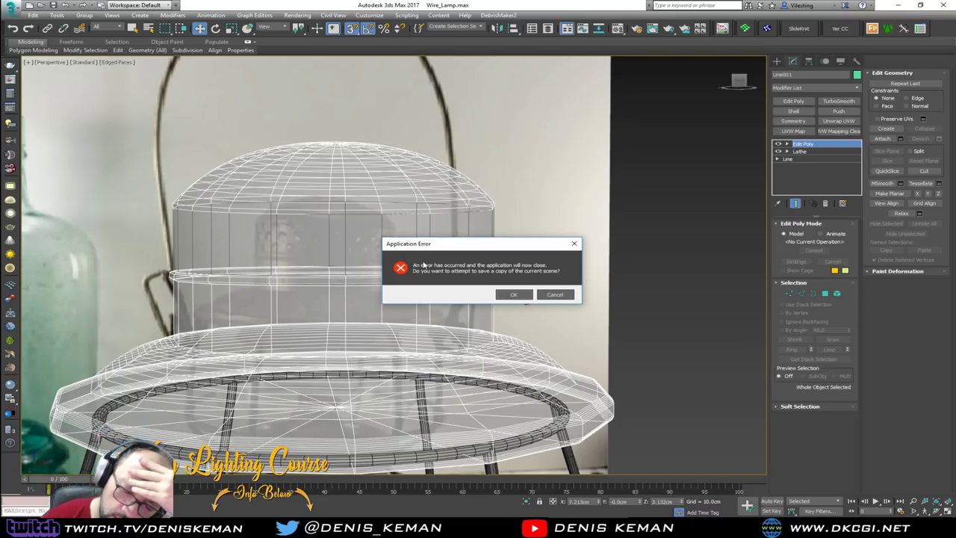
Step: Save a recovery copy of the scene and dismiss the error report without sending it
{"action": "left_click", "coordinate": [515, 294]}
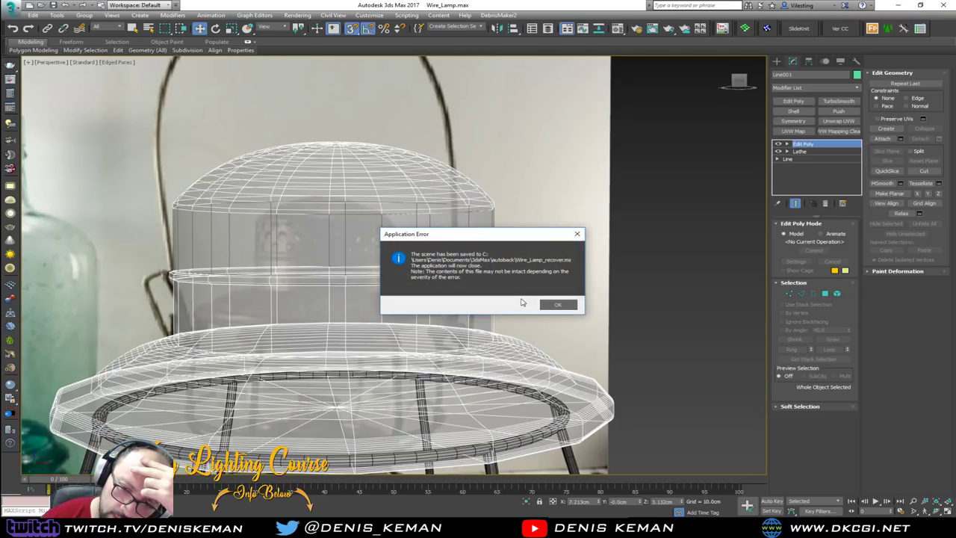
{"action": "left_click", "coordinate": [546, 305]}
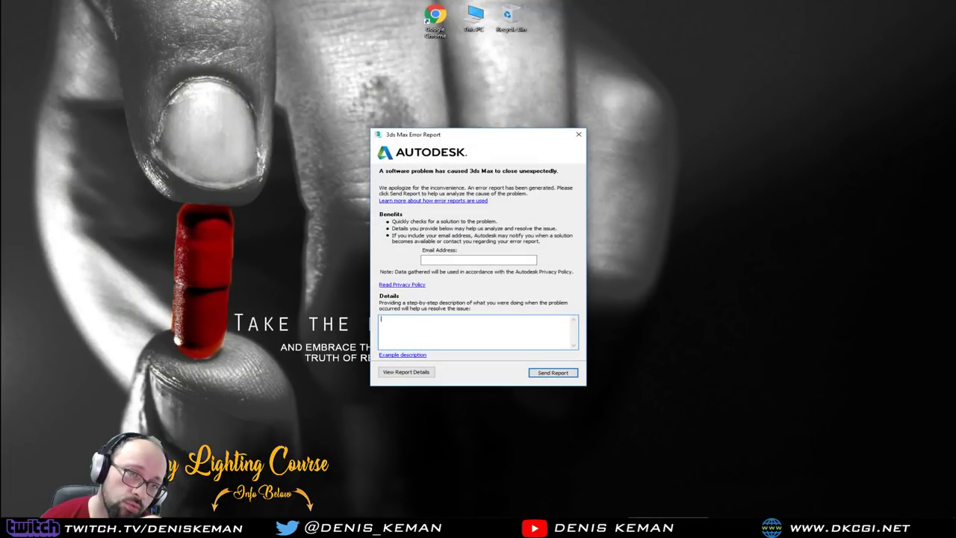
{"action": "left_click", "coordinate": [578, 134]}
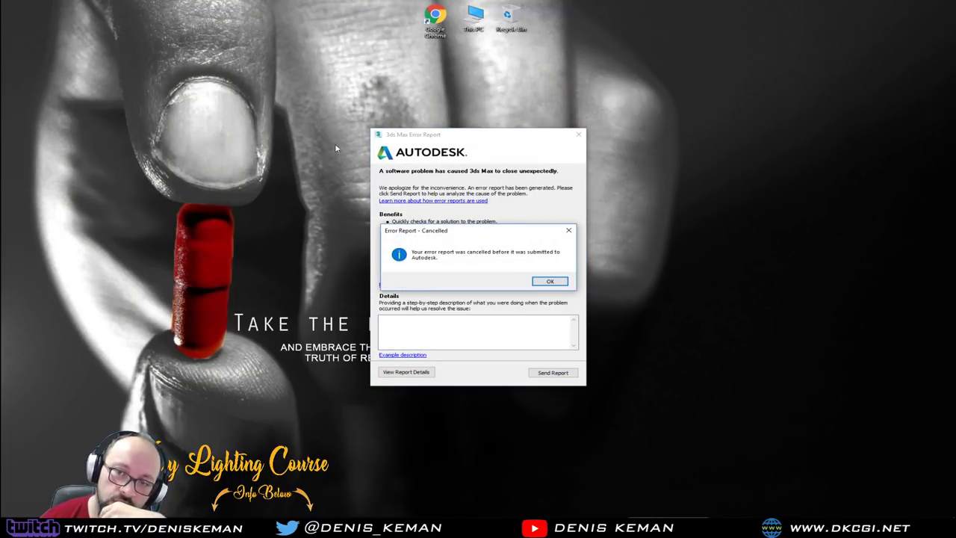
Step: Dismiss the error report cancellation notice and open the recovered scene Wire_Lamp_recover.max
{"action": "left_click", "coordinate": [560, 285]}
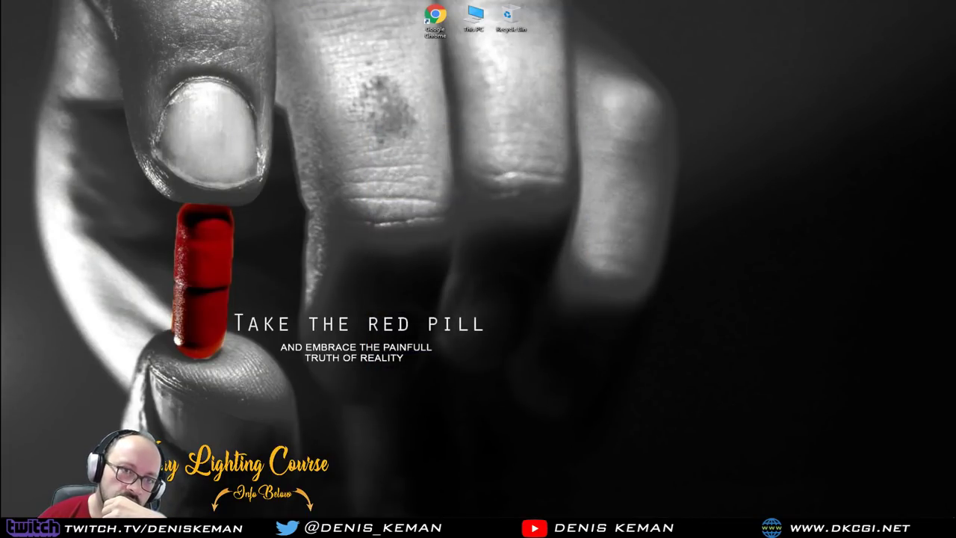
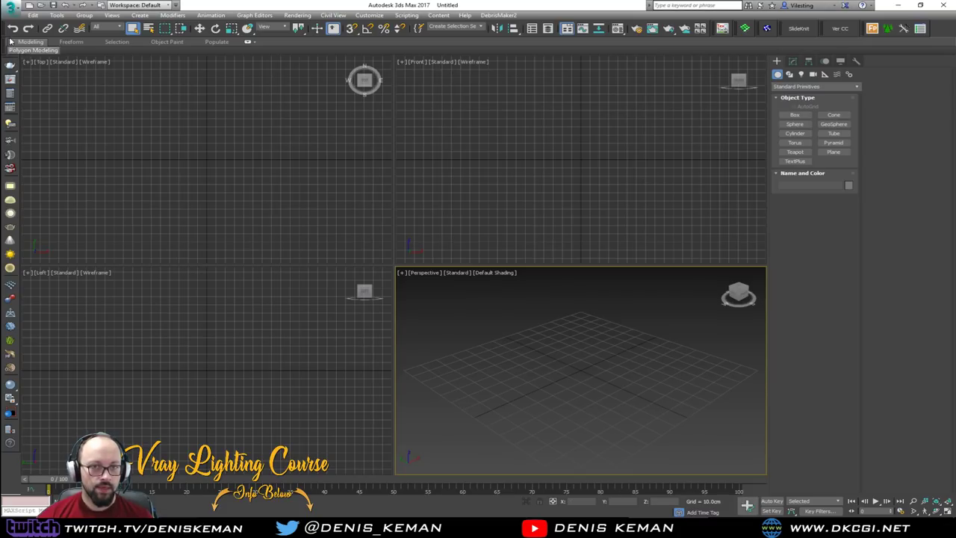
{"action": "left_click", "coordinate": [11, 10]}
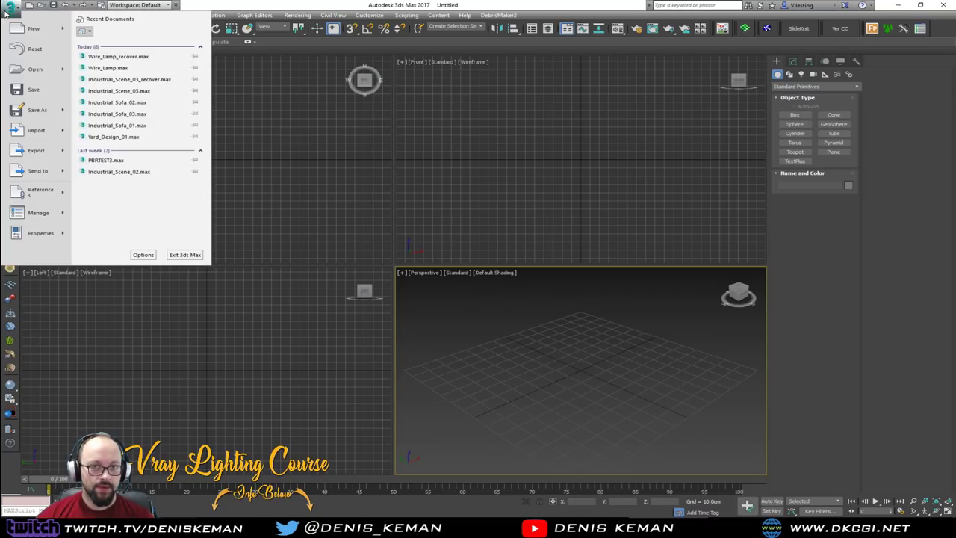
{"action": "left_click", "coordinate": [124, 58]}
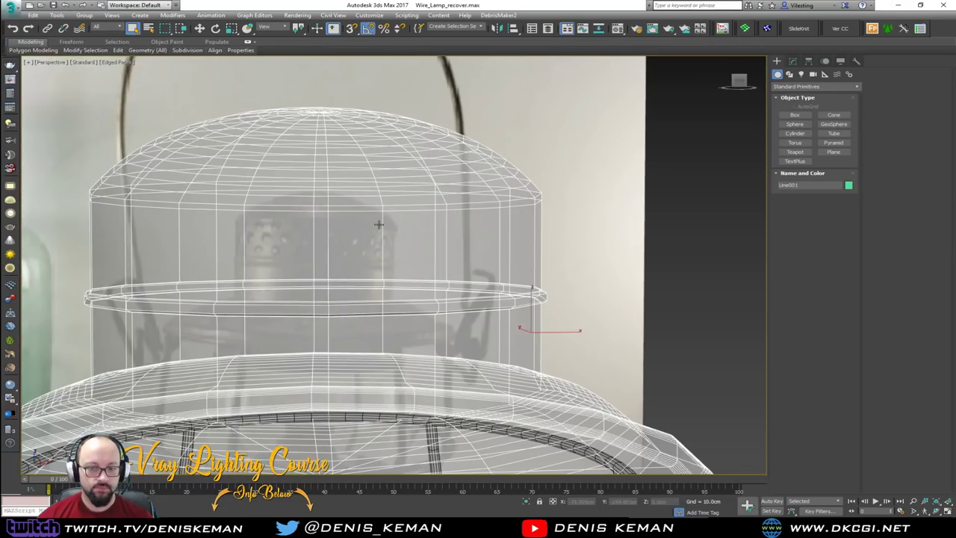
Step: Turn off see-through display on the lantern top, show it shaded with edged faces, and apply TurboSmooth with 1 iteration
{"action": "key", "text": "F3"}
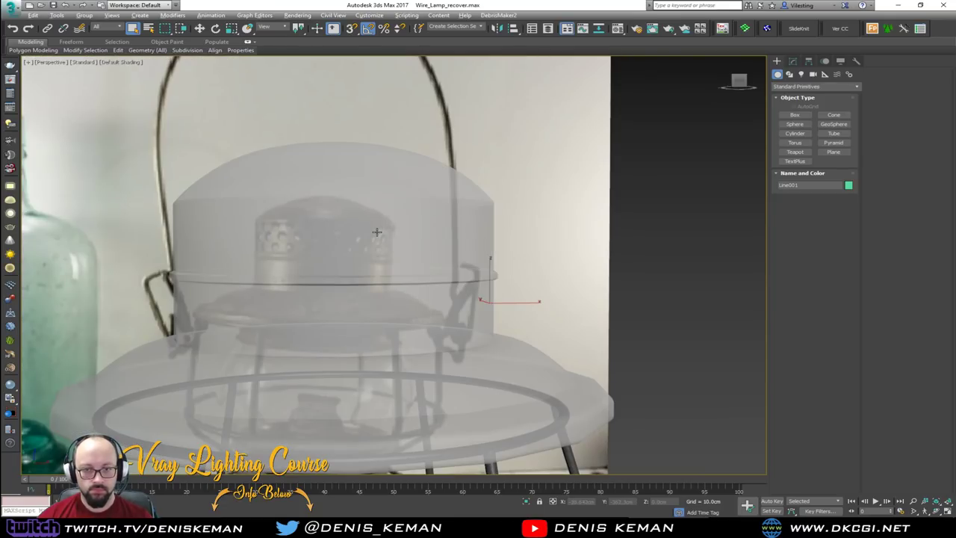
{"action": "key", "text": "alt+x"}
{"action": "scroll", "coordinate": [370, 238], "scroll_direction": "up", "scroll_amount": 2}
{"action": "key", "text": "F4"}
{"action": "middle_click_drag", "start_coordinate": [370, 243], "coordinate": [367, 260], "text": "alt"}
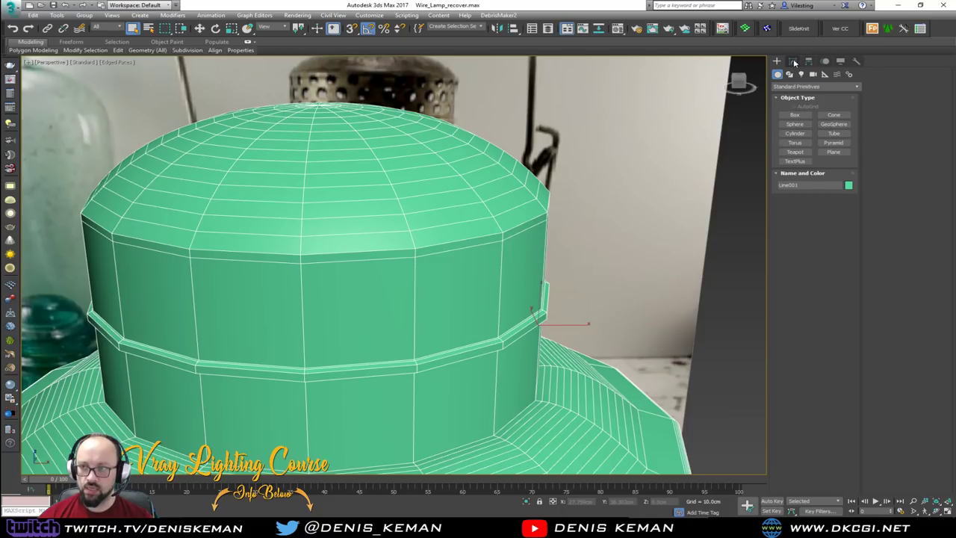
{"action": "left_click", "coordinate": [793, 61]}
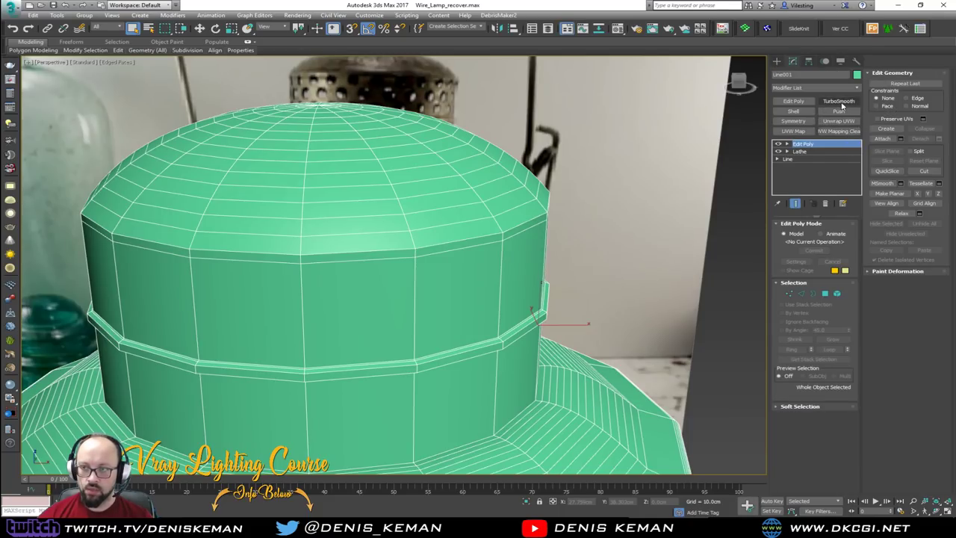
{"action": "left_click", "coordinate": [839, 102]}
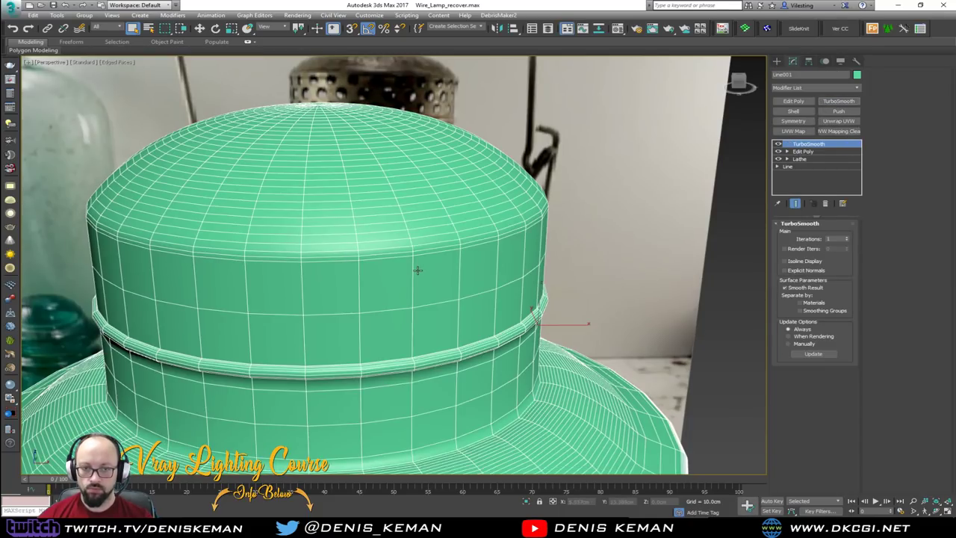
Step: Add an Edit Poly modifier above the TurboSmooth and detach the polygon ring between the raised band and dome as a separate object
{"action": "left_click", "coordinate": [793, 101]}
{"action": "key", "text": "2"}
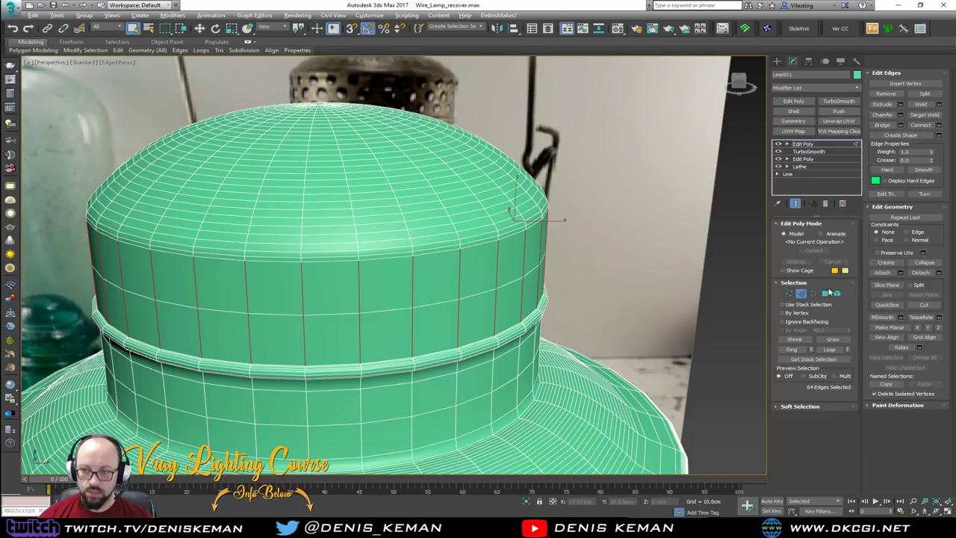
{"action": "left_click", "coordinate": [825, 293], "text": "ctrl"}
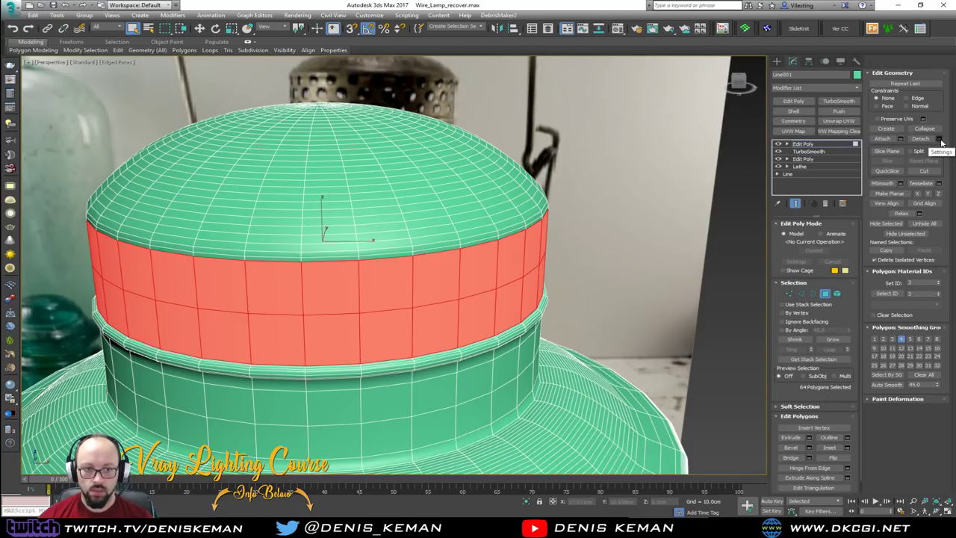
{"action": "left_click", "coordinate": [941, 142]}
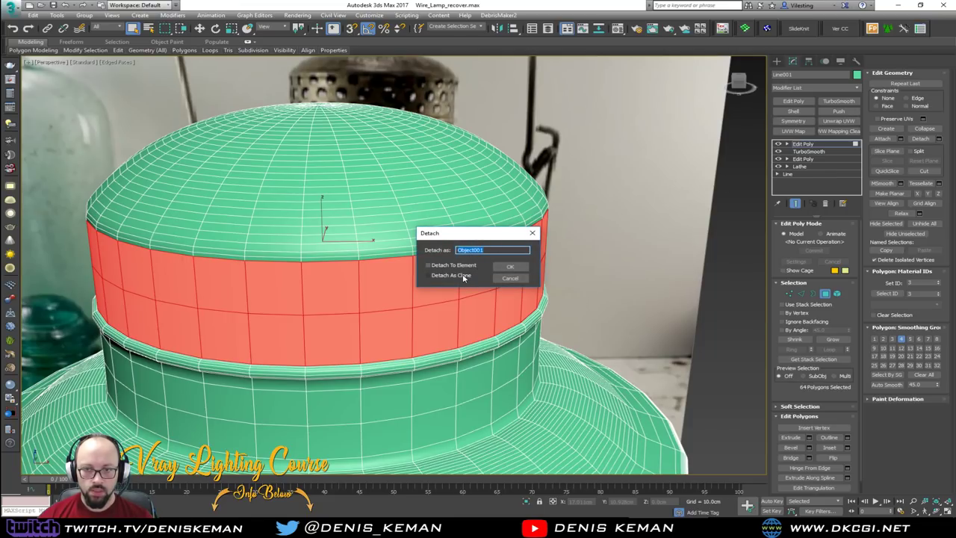
{"action": "left_click", "coordinate": [510, 269]}
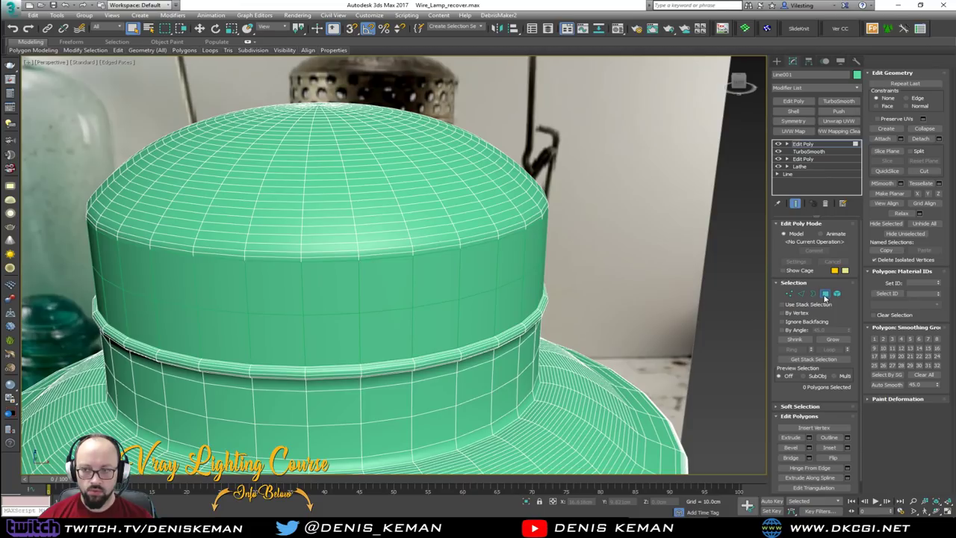
Step: Leave polygon editing on the lantern top, then select the detached ring and isolate it
{"action": "left_click", "coordinate": [825, 294]}
{"action": "left_click", "coordinate": [503, 285]}
{"action": "key", "text": "alt+q"}
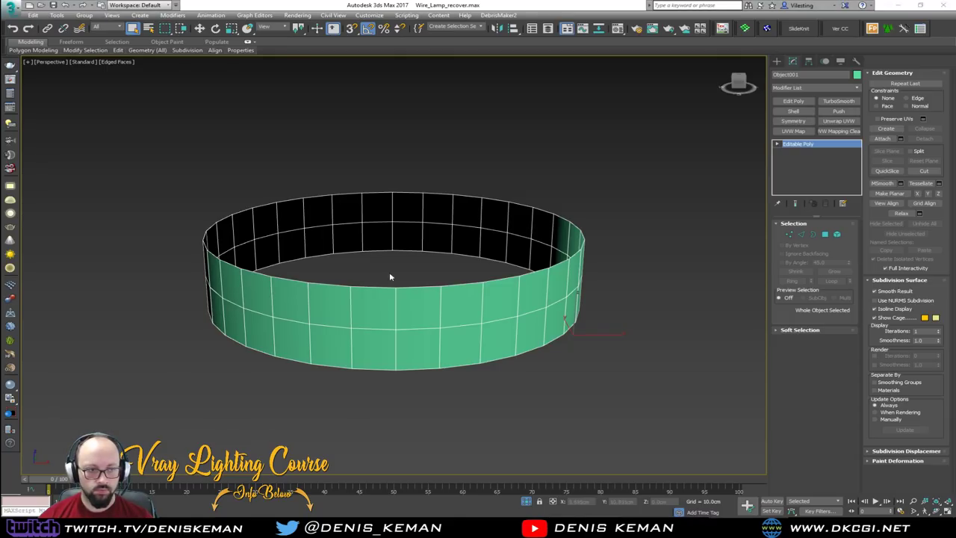
Step: Connect all vertical edges of the isolated ring with 1 segment, adding an edge loop through each row of polygons
{"action": "scroll", "coordinate": [391, 258], "scroll_direction": "down", "scroll_amount": 3}
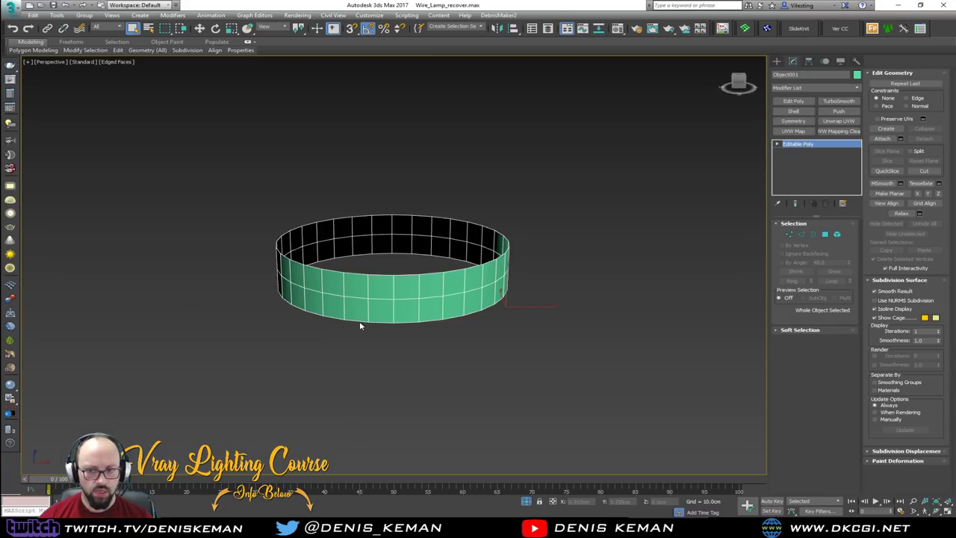
{"action": "scroll", "coordinate": [369, 297], "scroll_direction": "up", "scroll_amount": 2}
{"action": "key", "text": "2"}
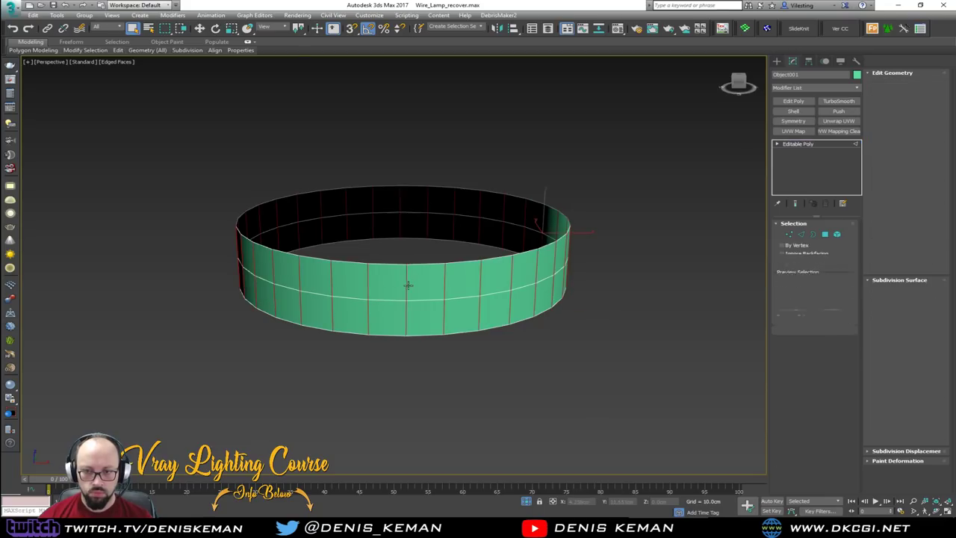
{"action": "left_click", "coordinate": [407, 287]}
{"action": "left_click", "coordinate": [406, 323], "text": "shift"}
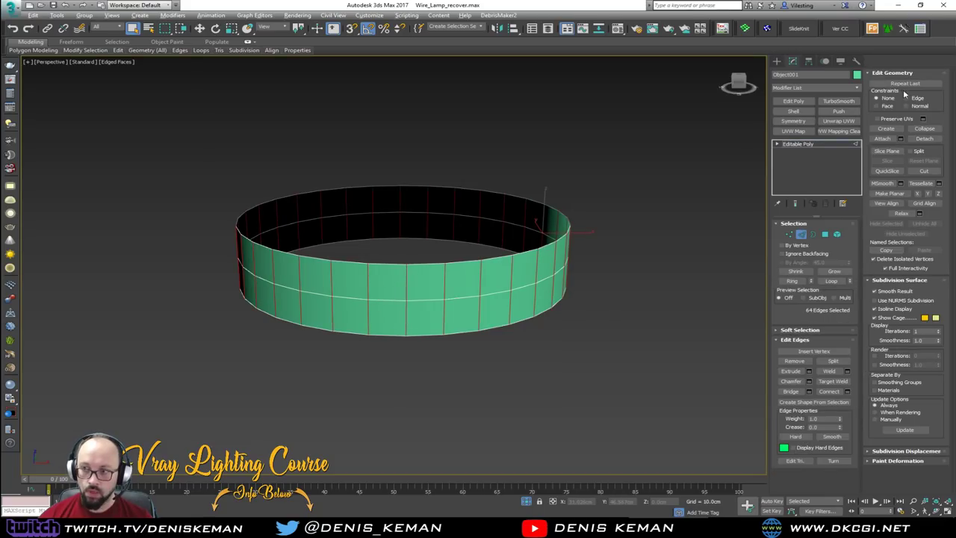
{"action": "left_click", "coordinate": [847, 391]}
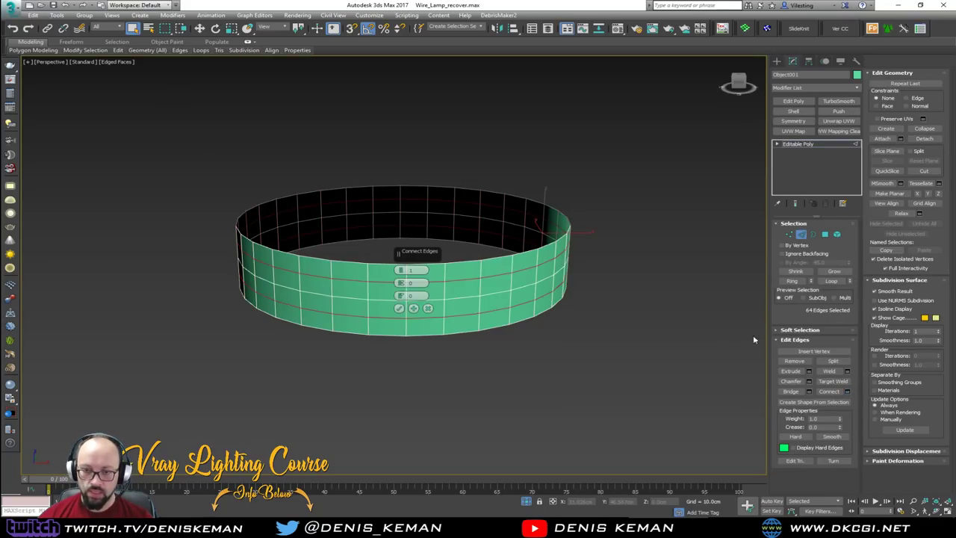
{"action": "left_click", "coordinate": [399, 307]}
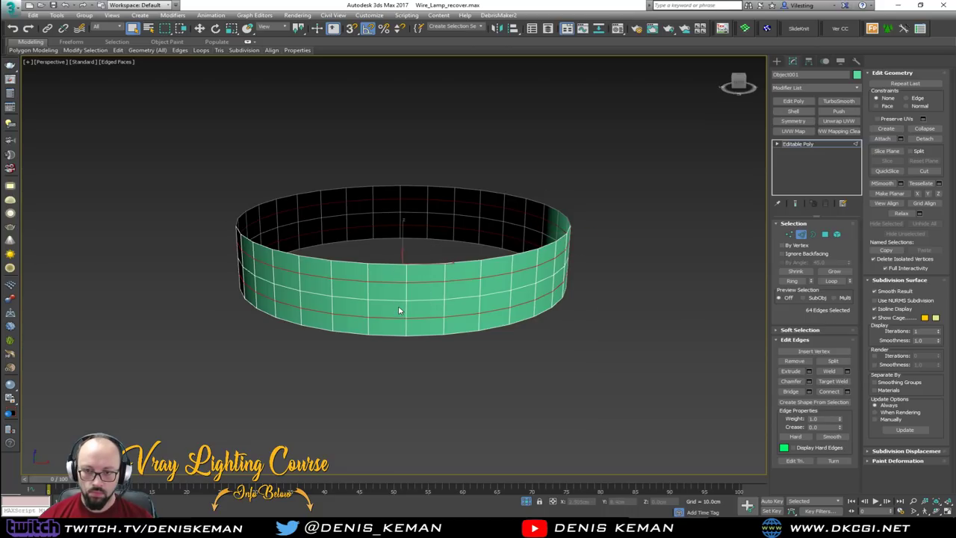
Step: Select vertices around the entire ring in a staggered pattern, alternating the upper and lower inner-loop vertices on one column with the middle-loop vertex on the next
{"action": "scroll", "coordinate": [401, 311], "scroll_direction": "up", "scroll_amount": 2}
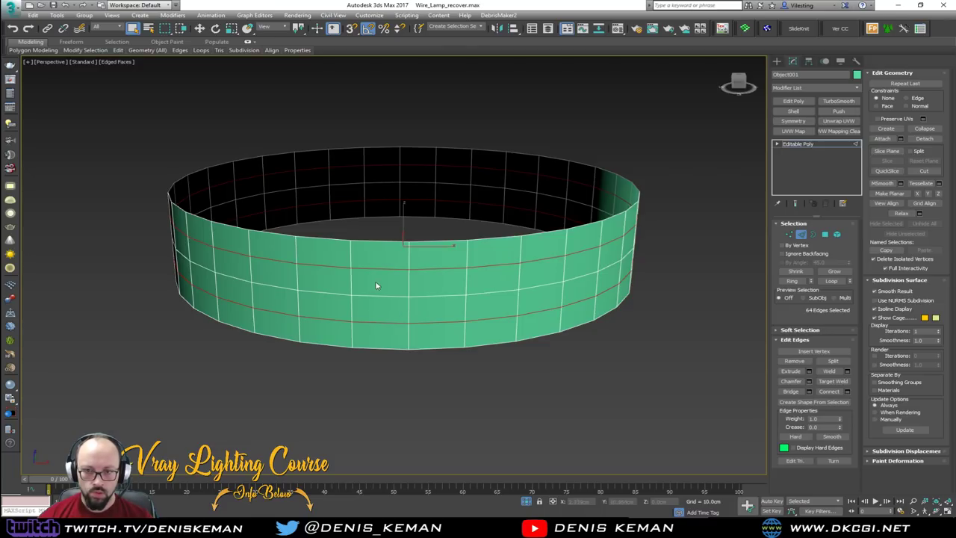
{"action": "key", "text": "1"}
{"action": "left_click", "coordinate": [352, 277]}
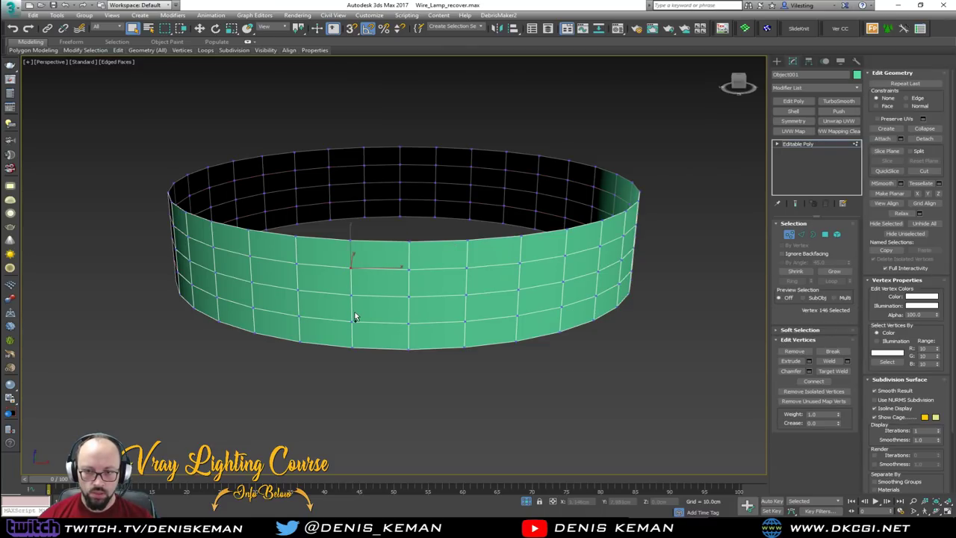
{"action": "left_click", "coordinate": [352, 323], "text": "ctrl"}
{"action": "left_click", "coordinate": [409, 296], "text": "ctrl"}
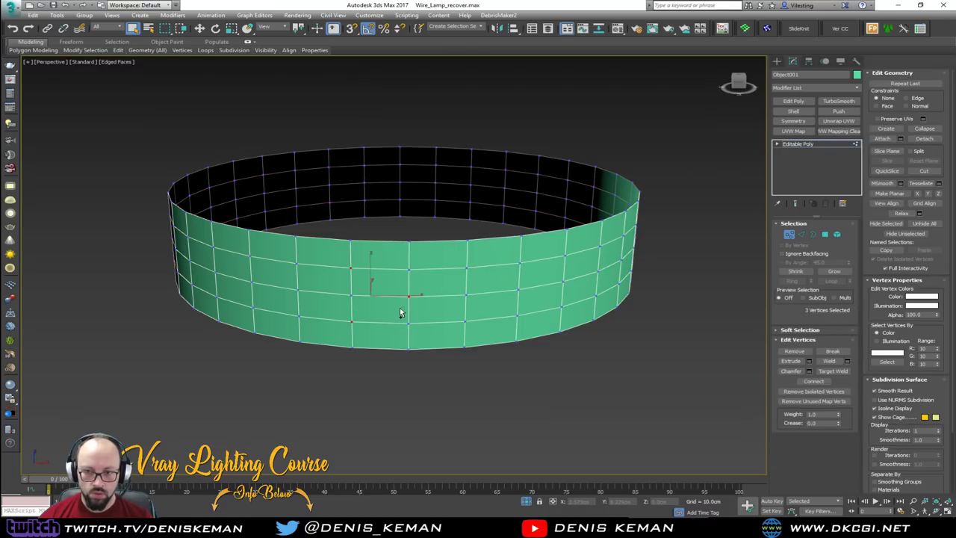
{"action": "left_click", "coordinate": [464, 267], "text": "ctrl"}
{"action": "left_click", "coordinate": [464, 322], "text": "ctrl"}
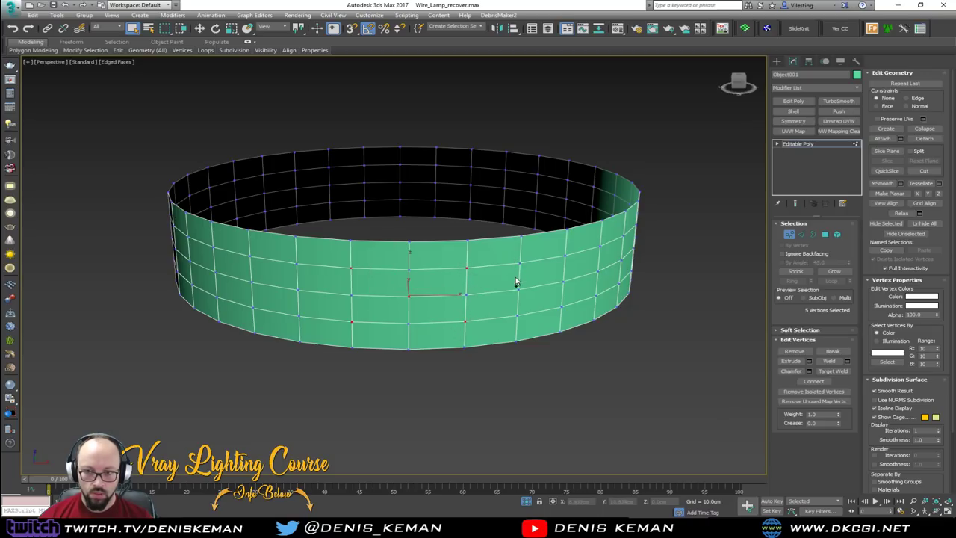
{"action": "left_click", "coordinate": [518, 291], "text": "ctrl"}
{"action": "middle_click_drag", "start_coordinate": [511, 300], "coordinate": [472, 307], "text": "alt"}
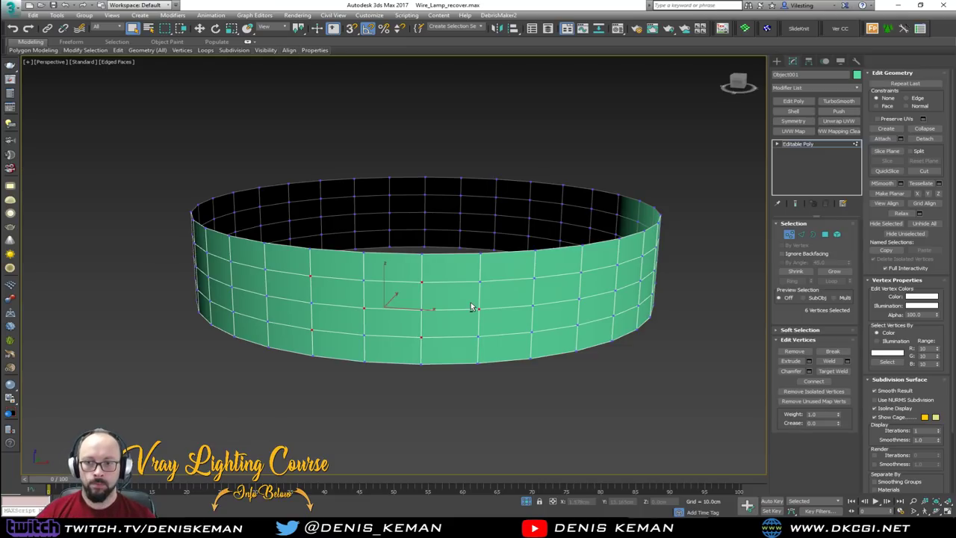
{"action": "left_click", "coordinate": [534, 278], "text": "ctrl"}
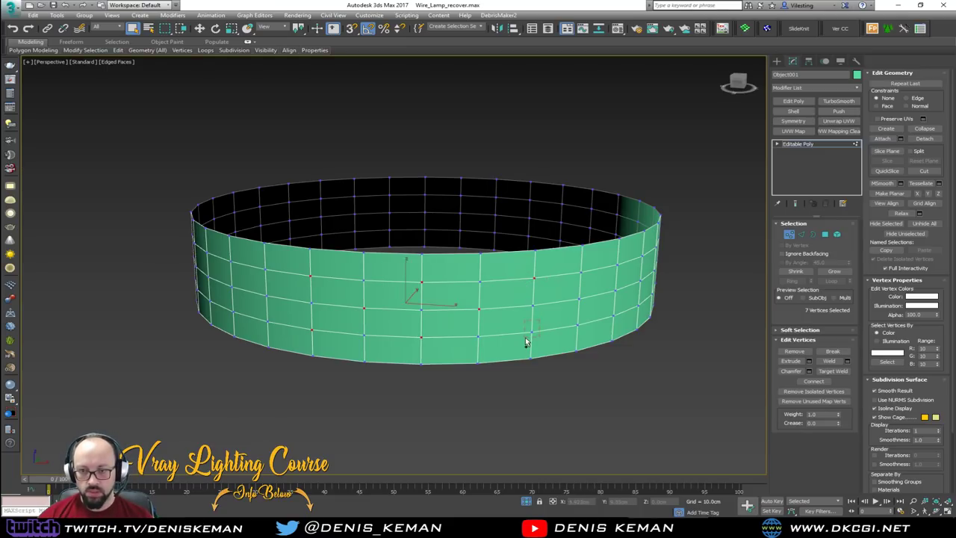
{"action": "left_click", "coordinate": [532, 335], "text": "ctrl"}
{"action": "mouse_move", "coordinate": [526, 338]}
{"action": "middle_mouse_down", "text": "alt"}
{"action": "mouse_move", "coordinate": [483, 331]}
{"action": "mouse_move", "coordinate": [482, 317]}
{"action": "mouse_move", "coordinate": [518, 343]}
{"action": "middle_mouse_up", "text": "alt"}
{"action": "left_click", "coordinate": [457, 321], "text": "ctrl"}
{"action": "left_click", "coordinate": [515, 290], "text": "ctrl"}
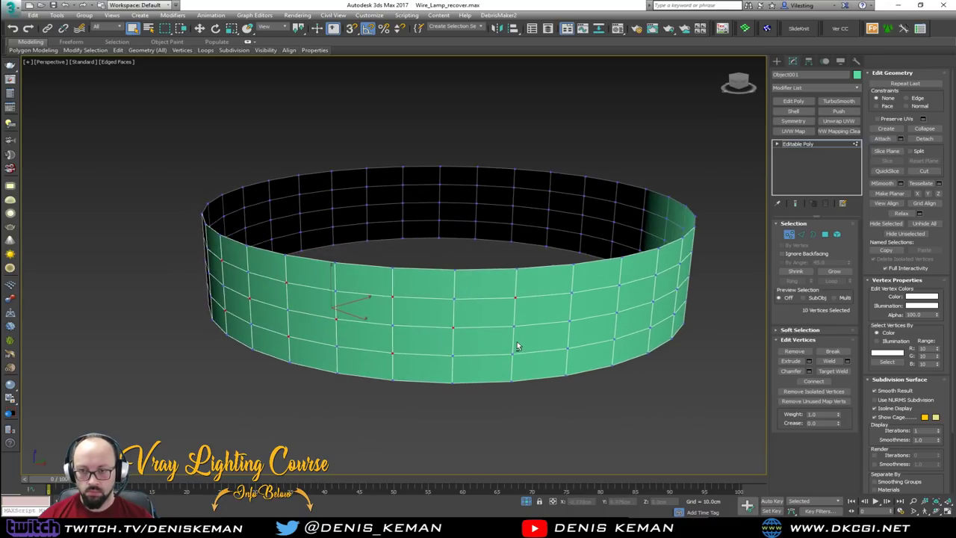
{"action": "left_click", "coordinate": [511, 356], "text": "ctrl"}
{"action": "middle_click_drag", "start_coordinate": [581, 331], "coordinate": [406, 331], "text": "alt"}
{"action": "left_click", "coordinate": [445, 326], "text": "ctrl"}
{"action": "left_click", "coordinate": [444, 387], "text": "ctrl"}
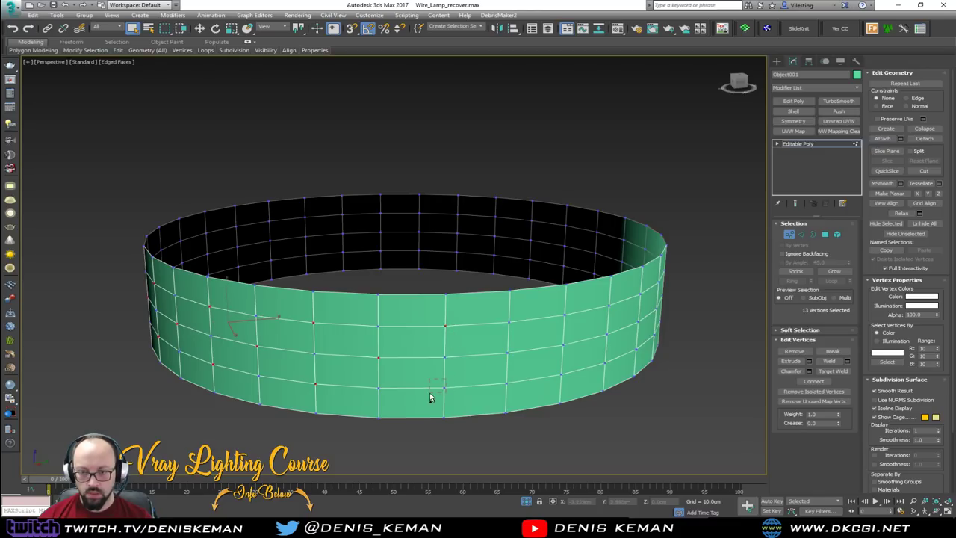
{"action": "left_click", "coordinate": [507, 353], "text": "ctrl"}
{"action": "middle_click_drag", "start_coordinate": [522, 361], "coordinate": [491, 357], "text": "alt"}
{"action": "left_click_drag", "start_coordinate": [521, 349], "coordinate": [518, 434], "text": "ctrl"}
{"action": "left_click", "coordinate": [595, 387], "text": "ctrl"}
{"action": "middle_click_drag", "start_coordinate": [590, 386], "coordinate": [396, 356], "text": "alt"}
{"action": "left_click_drag", "start_coordinate": [427, 333], "coordinate": [444, 348], "text": "ctrl"}
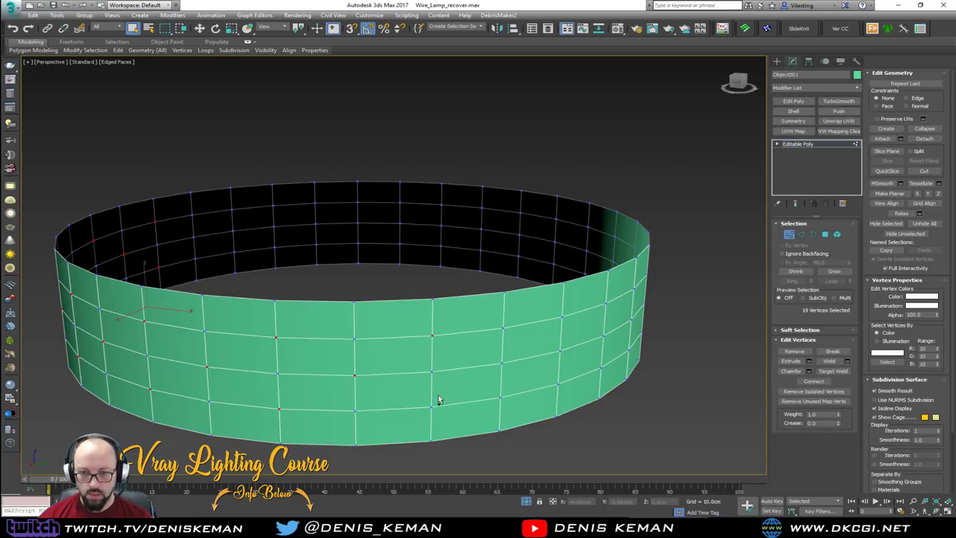
{"action": "left_click_drag", "start_coordinate": [438, 395], "coordinate": [416, 420], "text": "ctrl"}
{"action": "middle_click_drag", "start_coordinate": [433, 405], "coordinate": [369, 384], "text": "alt"}
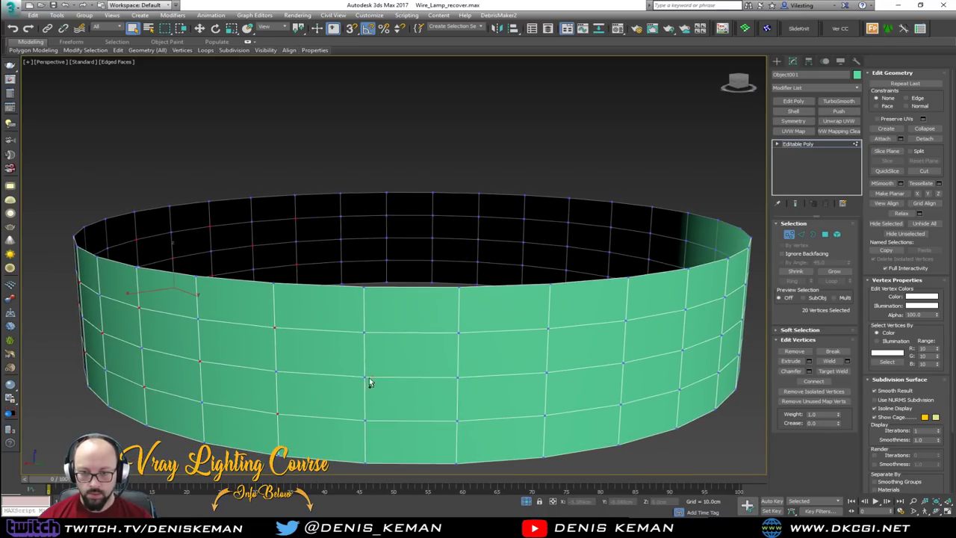
{"action": "left_click", "coordinate": [364, 378], "text": "ctrl"}
{"action": "left_click", "coordinate": [464, 334], "text": "ctrl"}
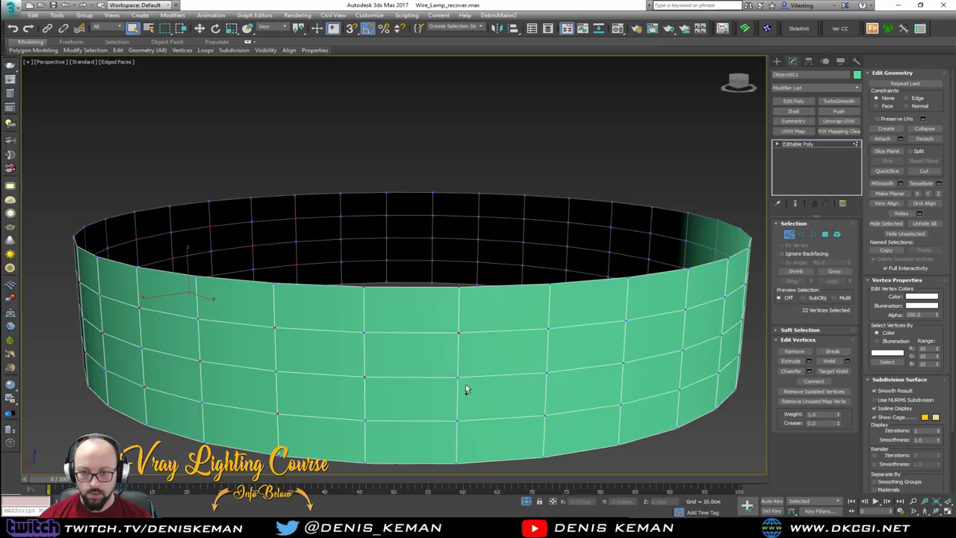
{"action": "left_click", "coordinate": [458, 423], "text": "ctrl"}
{"action": "middle_click_drag", "start_coordinate": [457, 424], "coordinate": [307, 365], "text": "alt"}
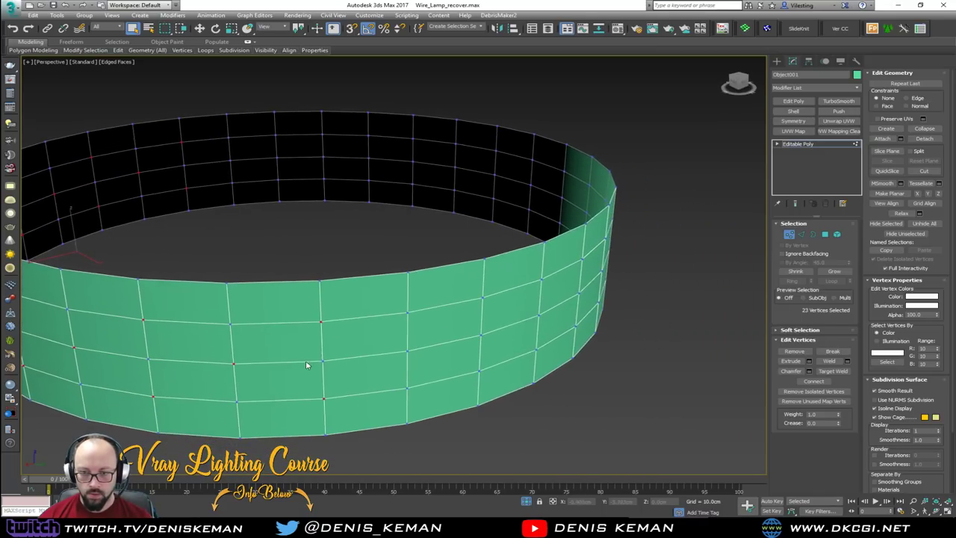
{"action": "left_click", "coordinate": [407, 349], "text": "ctrl"}
{"action": "middle_click_drag", "start_coordinate": [420, 363], "coordinate": [397, 359], "text": "alt"}
{"action": "left_click", "coordinate": [352, 430], "text": "ctrl"}
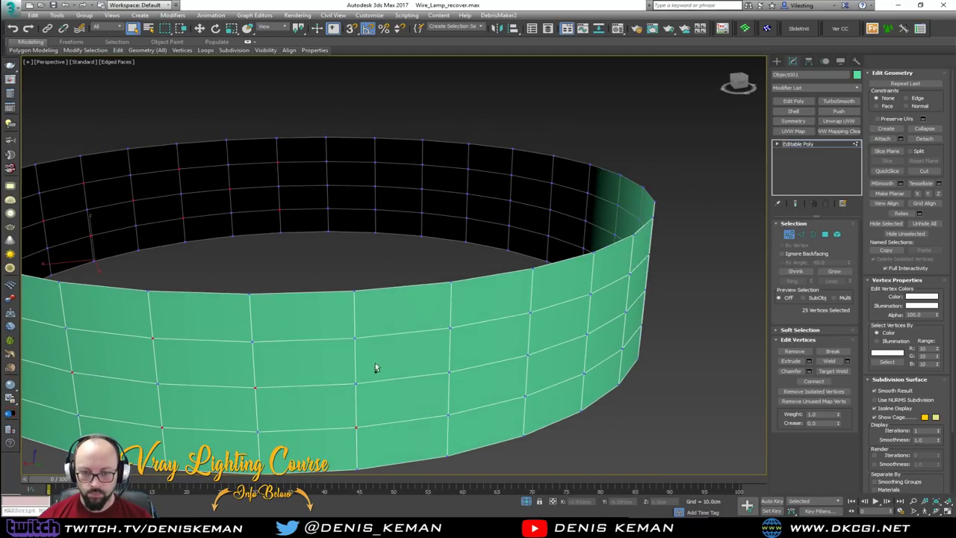
{"action": "left_click", "coordinate": [353, 340], "text": "ctrl"}
{"action": "left_click", "coordinate": [448, 371], "text": "ctrl"}
{"action": "middle_click_drag", "start_coordinate": [469, 385], "coordinate": [451, 333], "text": "alt"}
{"action": "left_click", "coordinate": [365, 354], "text": "ctrl"}
{"action": "left_click", "coordinate": [365, 451], "text": "ctrl"}
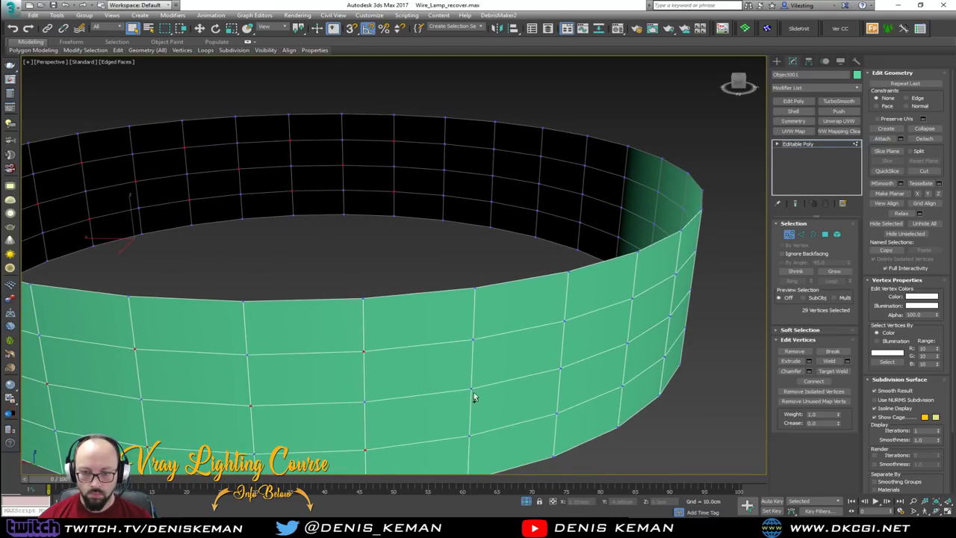
{"action": "left_click", "coordinate": [472, 390], "text": "ctrl"}
{"action": "left_click", "coordinate": [547, 417], "text": "ctrl"}
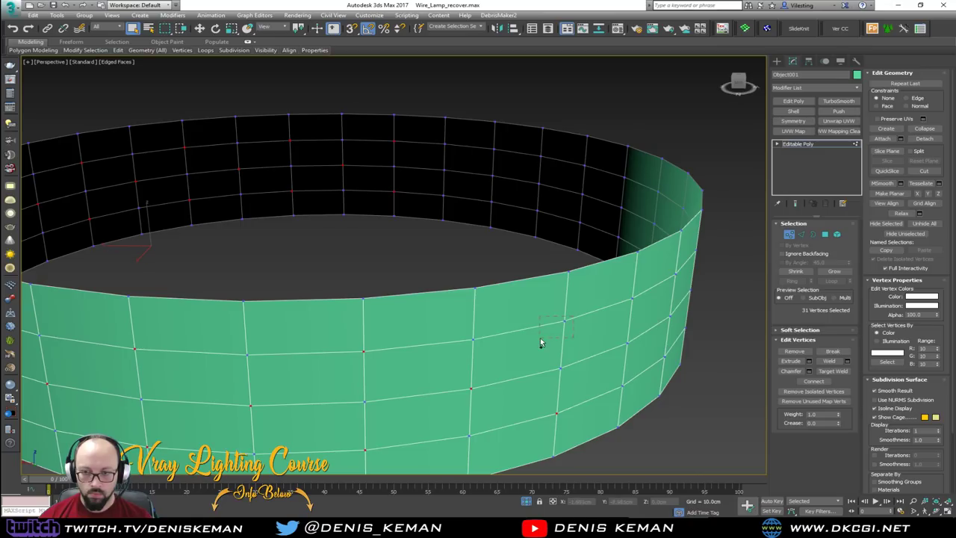
{"action": "left_click_drag", "start_coordinate": [541, 343], "coordinate": [541, 344], "text": "ctrl"}
{"action": "middle_click_drag", "start_coordinate": [541, 344], "coordinate": [418, 295], "text": "alt"}
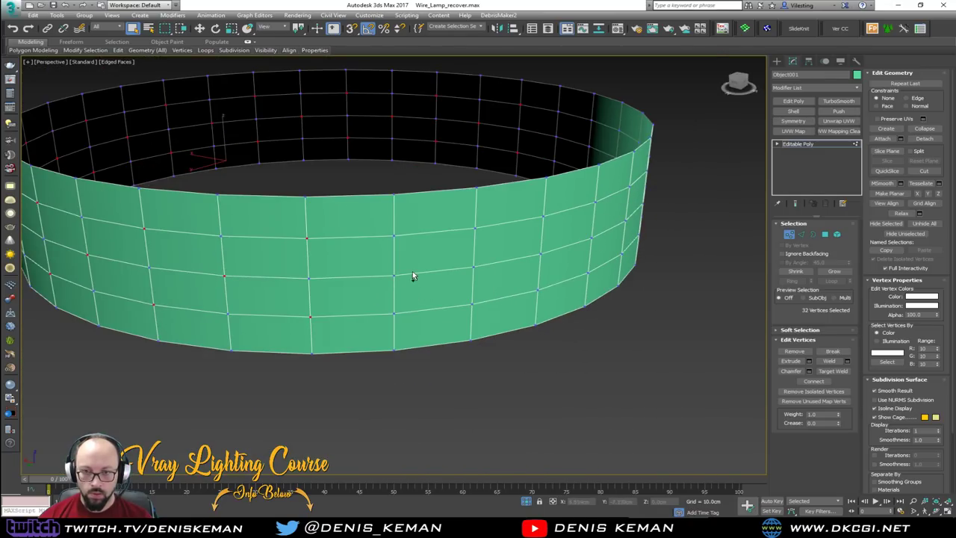
{"action": "left_click", "coordinate": [394, 276], "text": "ctrl"}
{"action": "left_click", "coordinate": [471, 305], "text": "ctrl"}
{"action": "left_click", "coordinate": [475, 229], "text": "ctrl"}
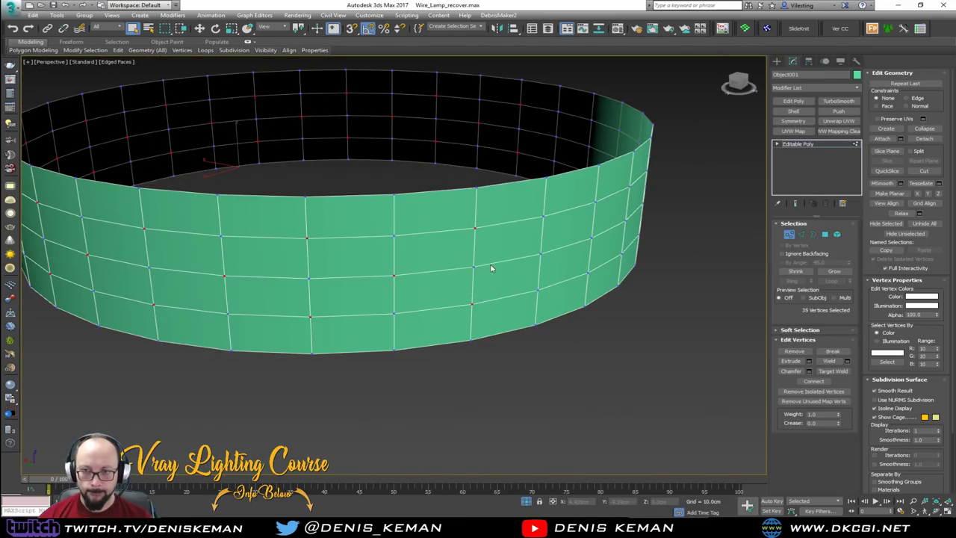
{"action": "middle_click_drag", "start_coordinate": [492, 267], "coordinate": [335, 363], "text": "alt"}
{"action": "left_click", "coordinate": [359, 319], "text": "ctrl"}
{"action": "left_click", "coordinate": [441, 345], "text": "ctrl"}
{"action": "left_click", "coordinate": [444, 270], "text": "ctrl"}
{"action": "left_click", "coordinate": [315, 394], "text": "ctrl"}
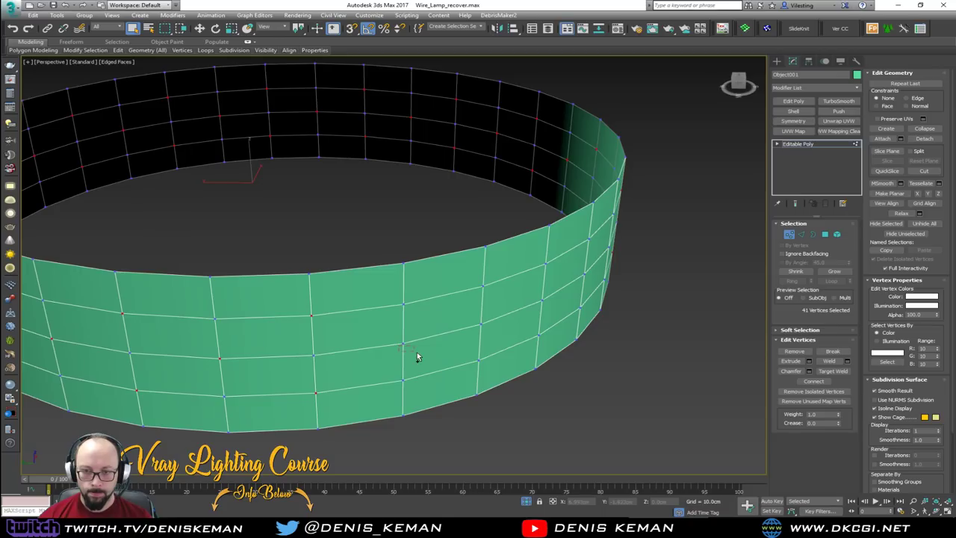
{"action": "left_click", "coordinate": [407, 347], "text": "ctrl"}
{"action": "middle_click_drag", "start_coordinate": [407, 347], "coordinate": [364, 311], "text": "alt"}
{"action": "left_click", "coordinate": [341, 296], "text": "ctrl"}
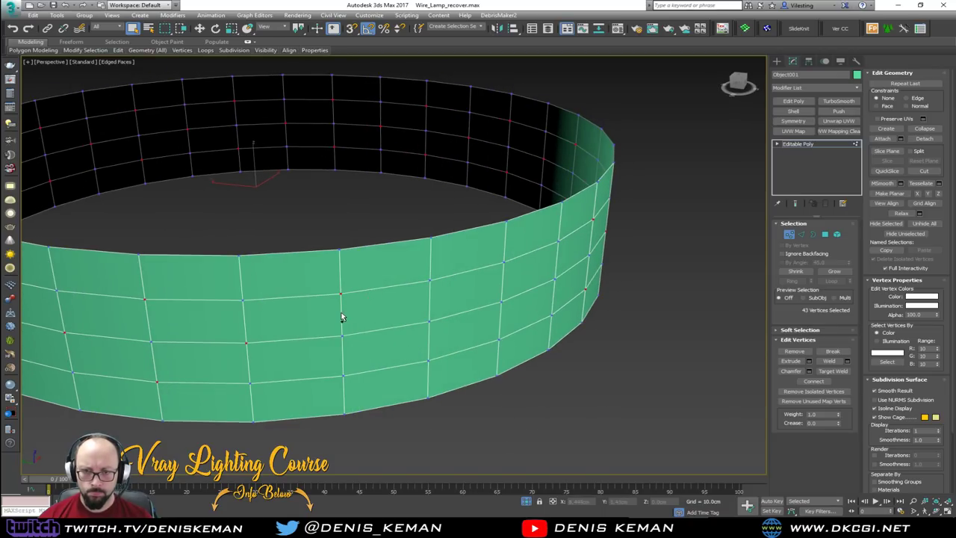
{"action": "left_click", "coordinate": [344, 377], "text": "ctrl"}
{"action": "left_click", "coordinate": [428, 321], "text": "ctrl"}
{"action": "middle_click_drag", "start_coordinate": [429, 336], "coordinate": [333, 316], "text": "alt"}
{"action": "left_click", "coordinate": [316, 320], "text": "ctrl"}
{"action": "left_click", "coordinate": [319, 397], "text": "ctrl"}
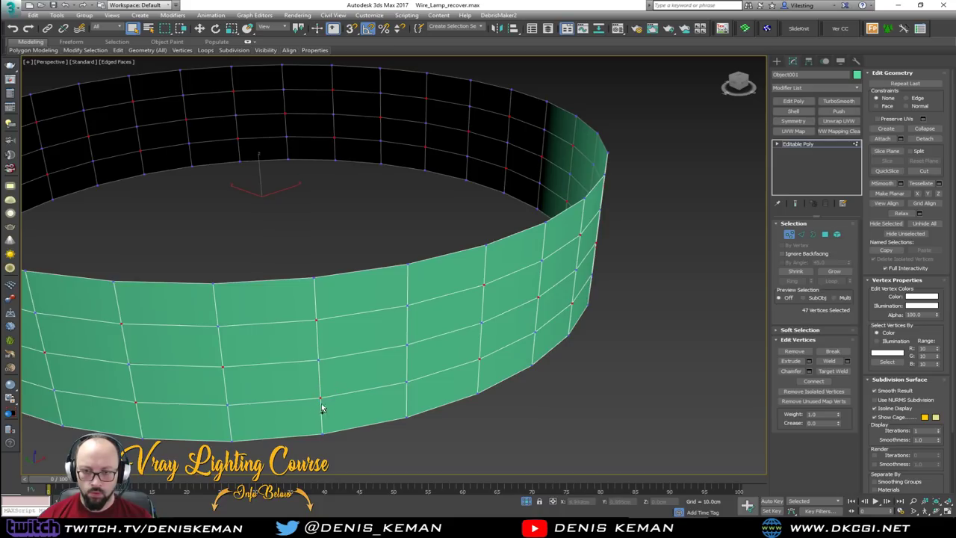
{"action": "left_click", "coordinate": [407, 344], "text": "ctrl"}
{"action": "middle_click_drag", "start_coordinate": [414, 364], "coordinate": [399, 361], "text": "alt"}
{"action": "middle_click_drag", "start_coordinate": [320, 307], "coordinate": [362, 290]}
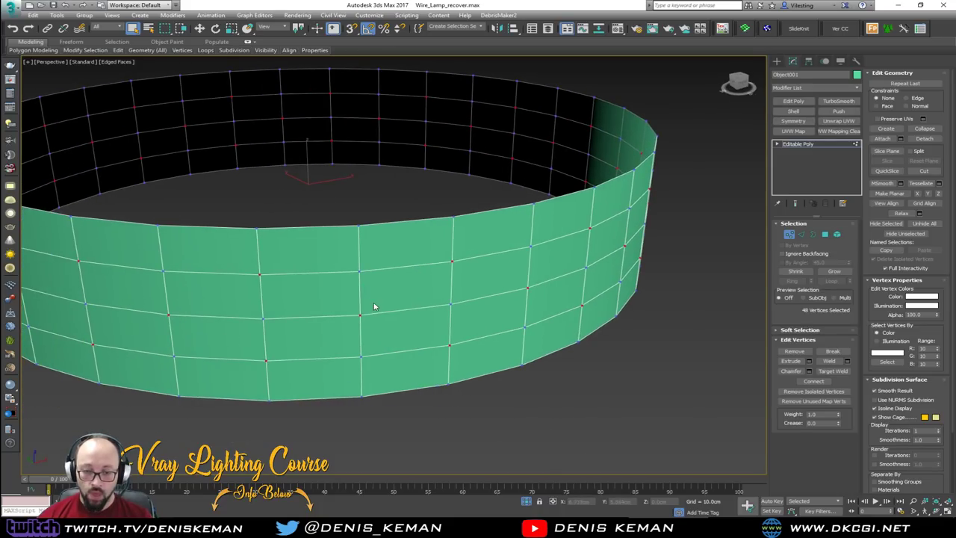
Step: Chamfer the selected vertices by 0.3 cm to turn each one into a diamond-shaped polygon
{"action": "left_click", "coordinate": [813, 373]}
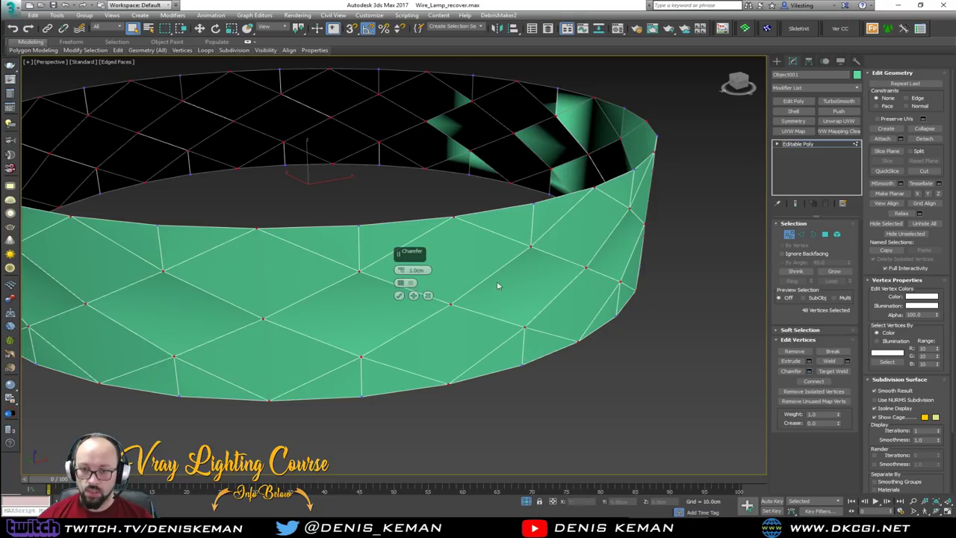
{"action": "right_click", "coordinate": [401, 270]}
{"action": "left_click_drag", "start_coordinate": [401, 271], "coordinate": [401, 272]}
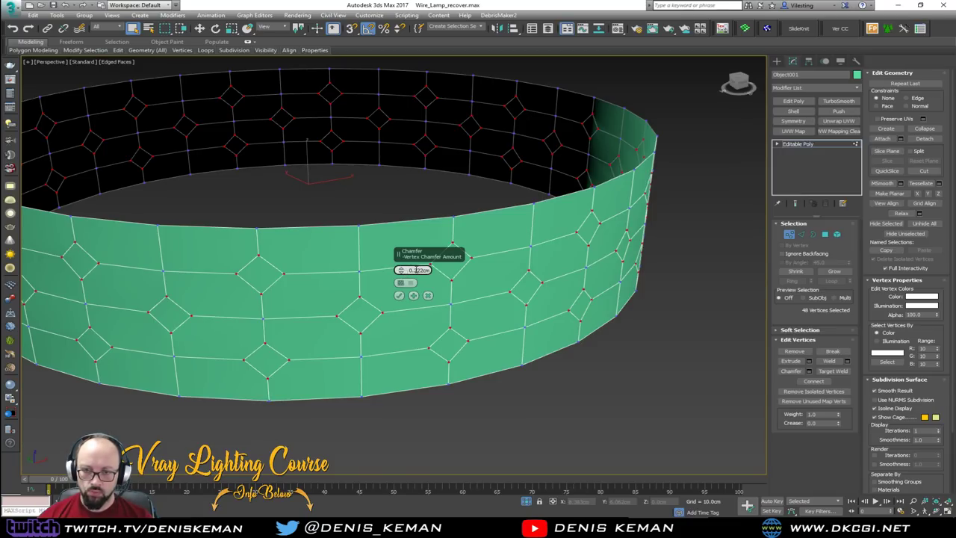
{"action": "type", "text": "3"}
{"action": "key", "text": "Return"}
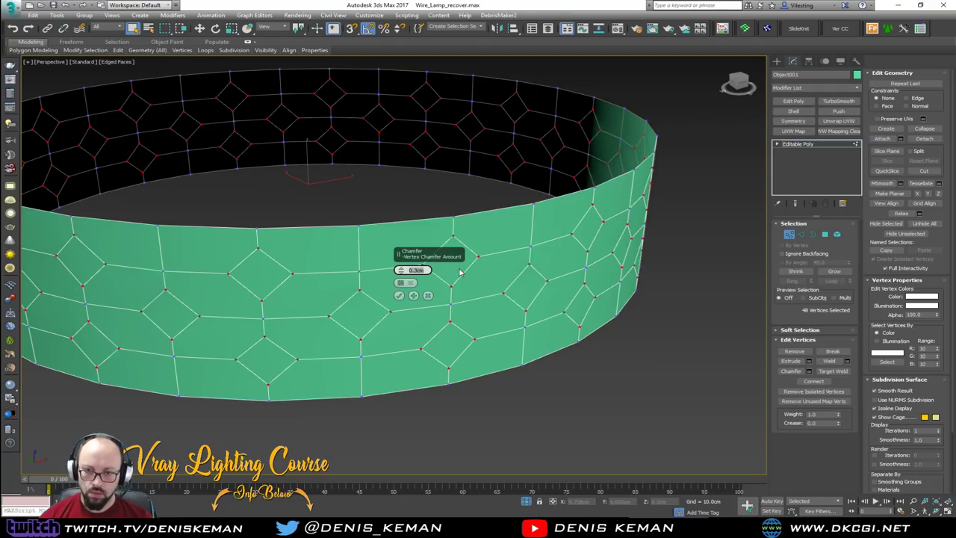
{"action": "left_click", "coordinate": [399, 296]}
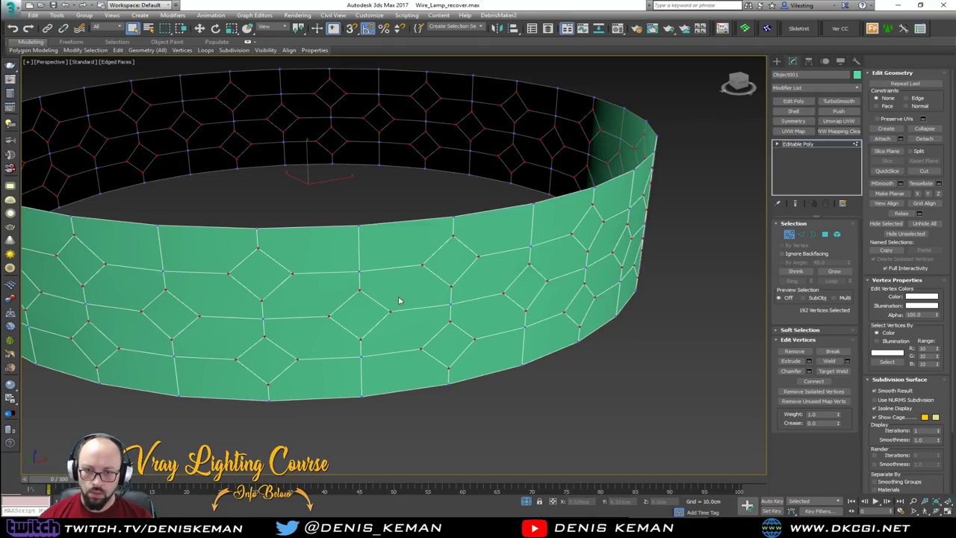
Step: Leave vertex editing and cut edges linking the middles of the facing sides of four neighbouring diamonds on the ring's front
{"action": "scroll", "coordinate": [440, 269], "scroll_direction": "down", "scroll_amount": 3}
{"action": "middle_click_drag", "start_coordinate": [440, 269], "coordinate": [447, 269], "text": "alt"}
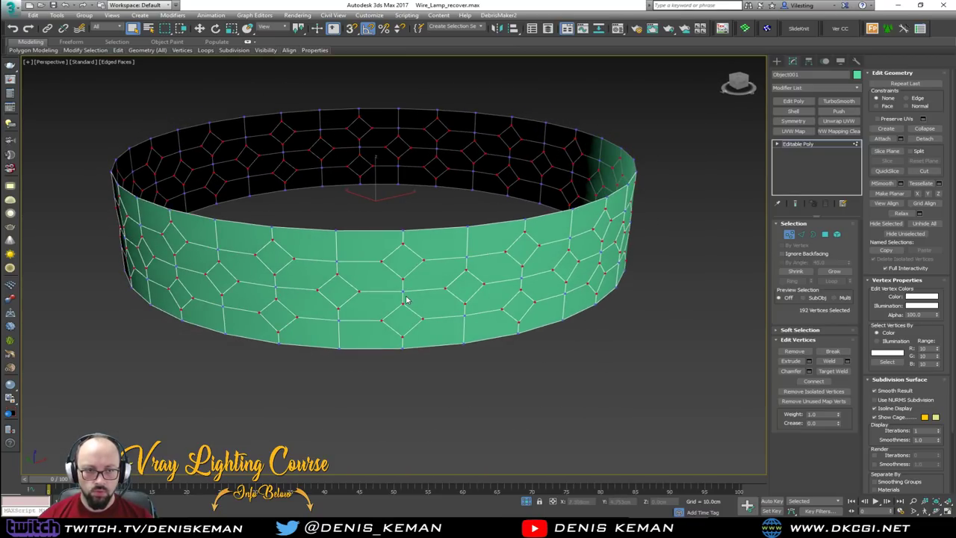
{"action": "scroll", "coordinate": [408, 300], "scroll_direction": "up", "scroll_amount": 4}
{"action": "middle_click_drag", "start_coordinate": [401, 287], "coordinate": [283, 297], "text": "alt"}
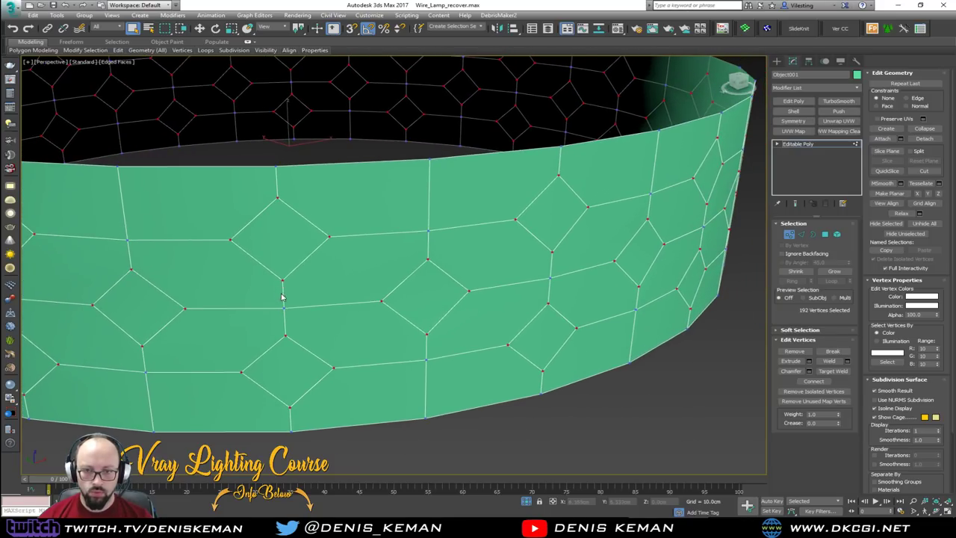
{"action": "key", "text": "1"}
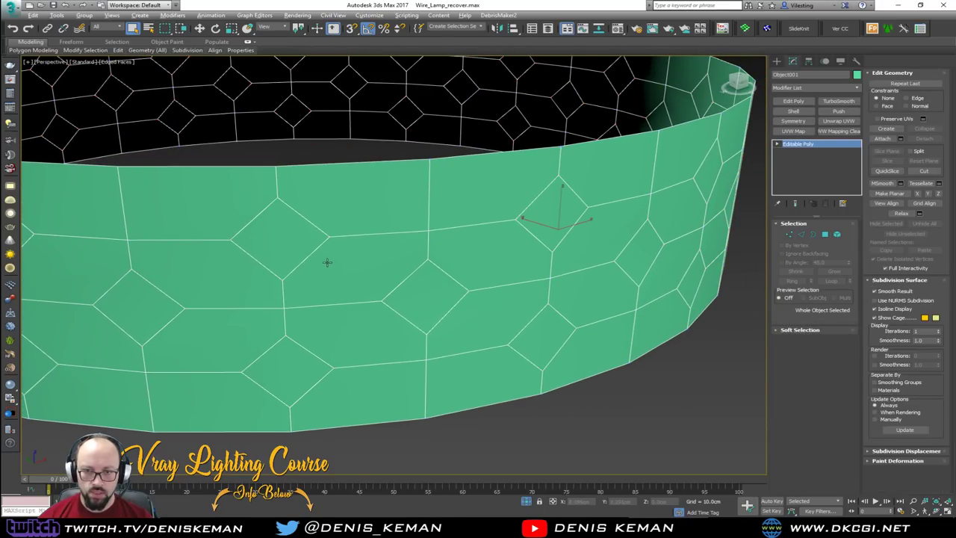
{"action": "key", "text": "alt+c"}
{"action": "left_click", "coordinate": [310, 256]}
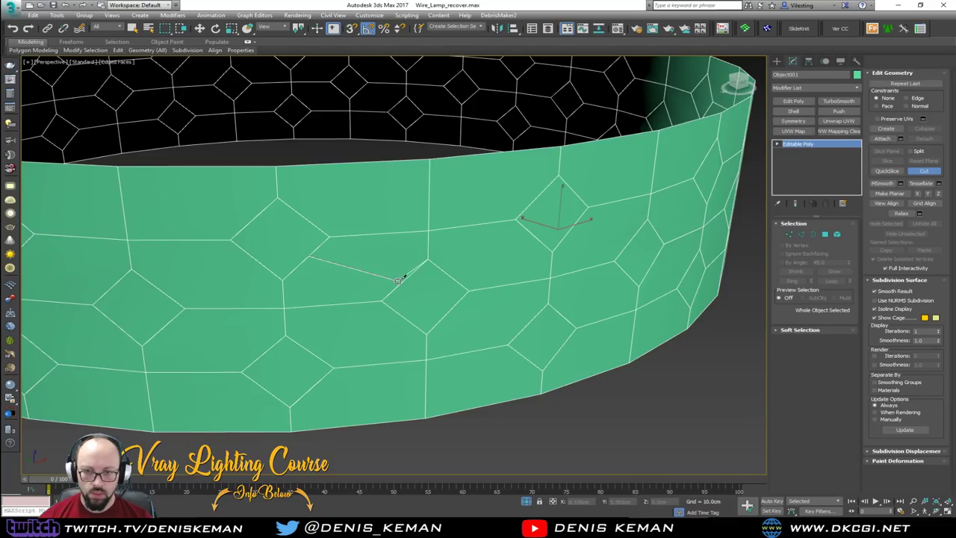
{"action": "left_click", "coordinate": [401, 313]}
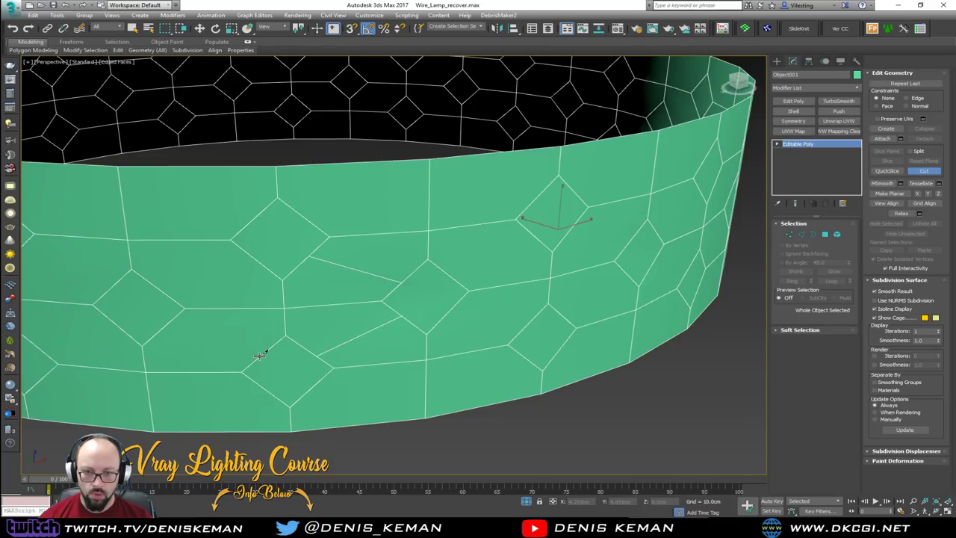
{"action": "left_click", "coordinate": [260, 355]}
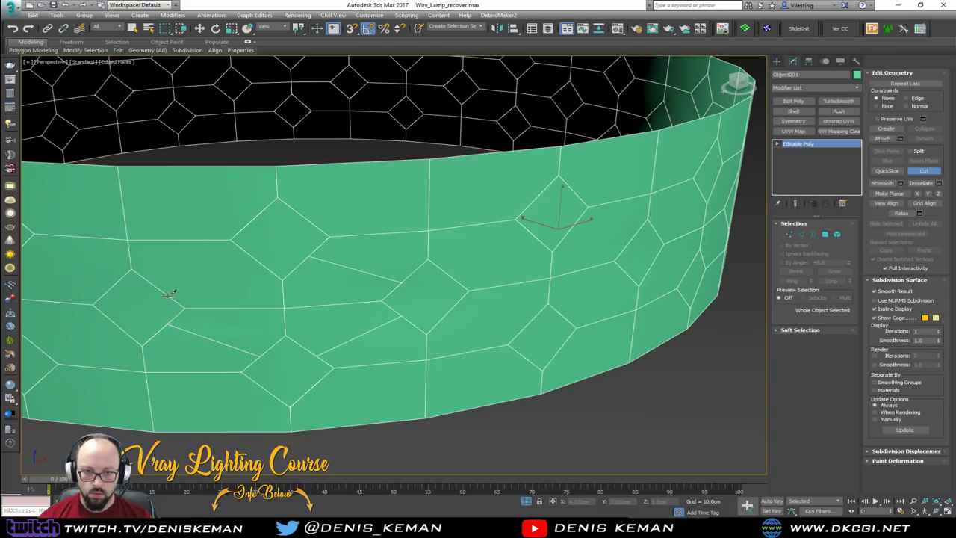
{"action": "left_click", "coordinate": [166, 292]}
{"action": "left_click", "coordinate": [254, 258]}
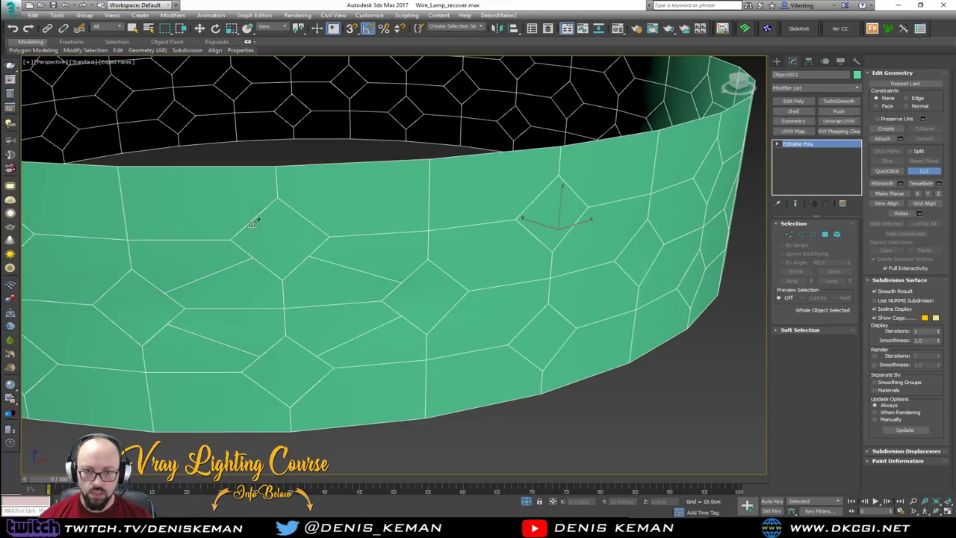
Step: Cut edges from the middles of the upper diamond's two top sides to the neighbouring vertices on the ring's top border
{"action": "left_click", "coordinate": [254, 218]}
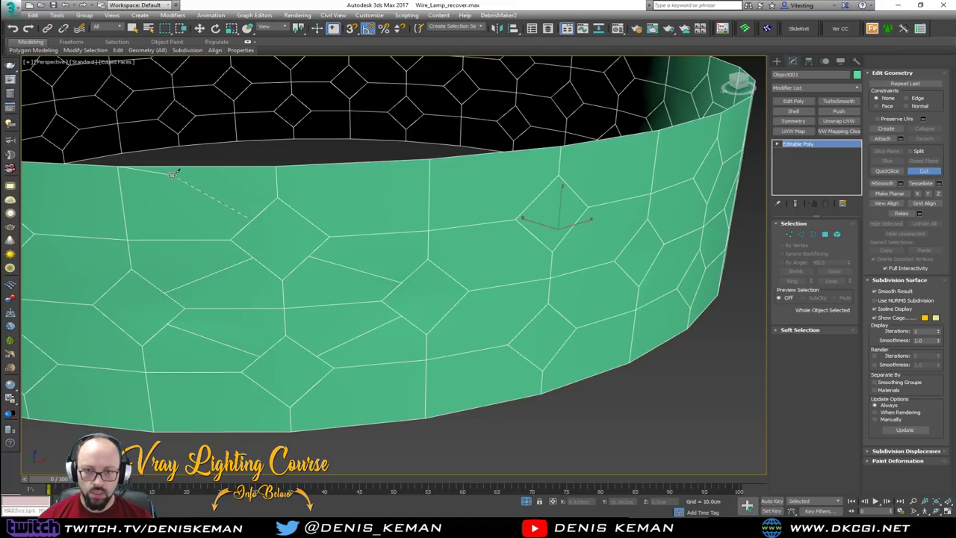
{"action": "left_click", "coordinate": [116, 171]}
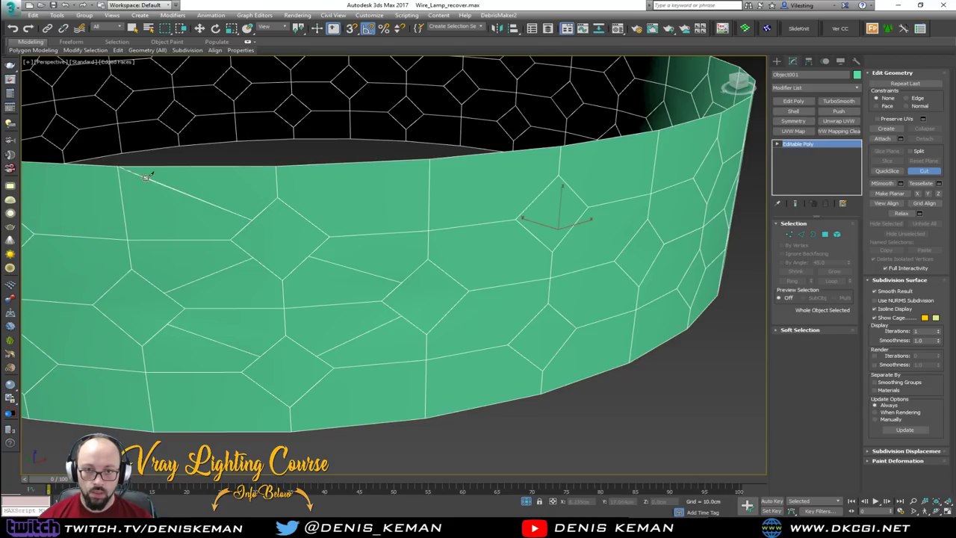
{"action": "left_click", "coordinate": [306, 215]}
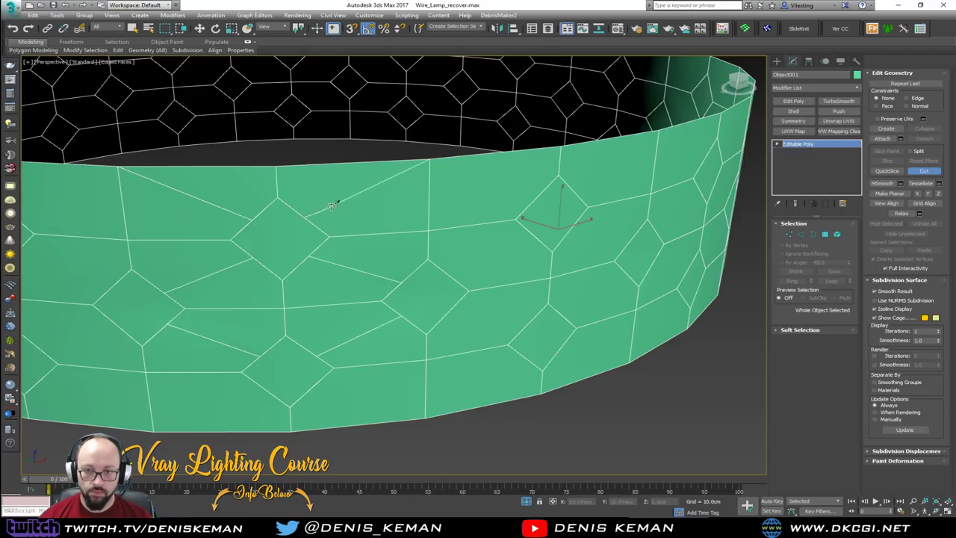
Step: Cut edges from the ring's top and bottom border vertices to the middles of the facing sides of the neighbouring upper and lower diamonds
{"action": "left_click", "coordinate": [429, 159]}
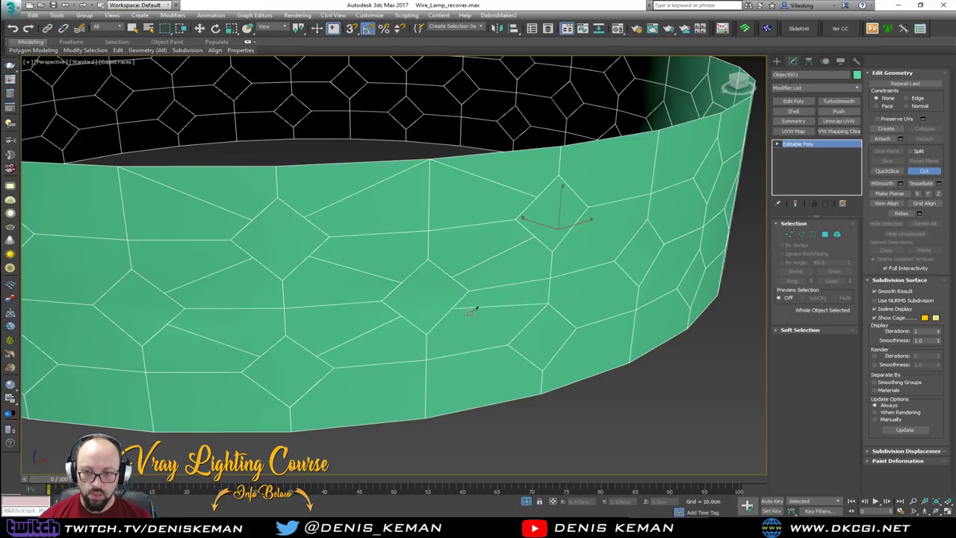
{"action": "left_click", "coordinate": [525, 359]}
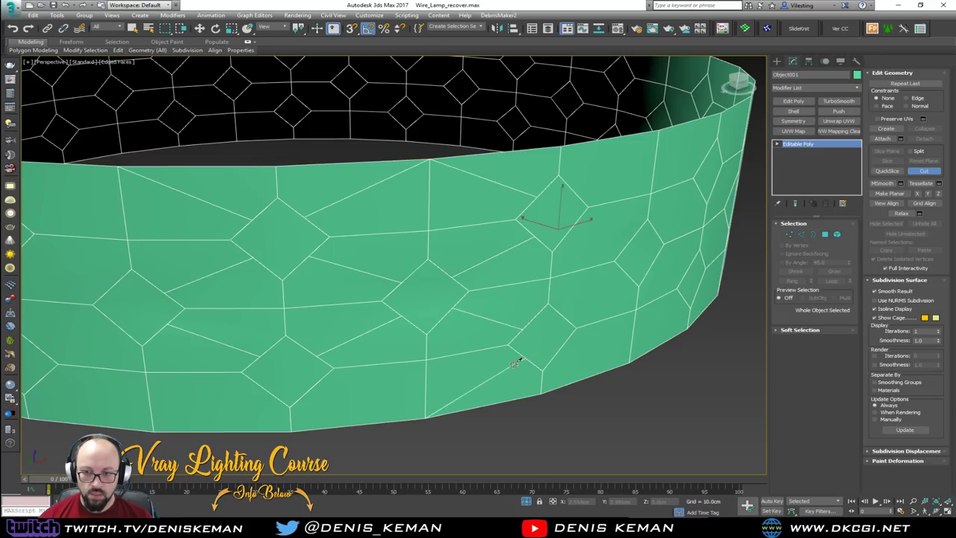
{"action": "left_click", "coordinate": [426, 418]}
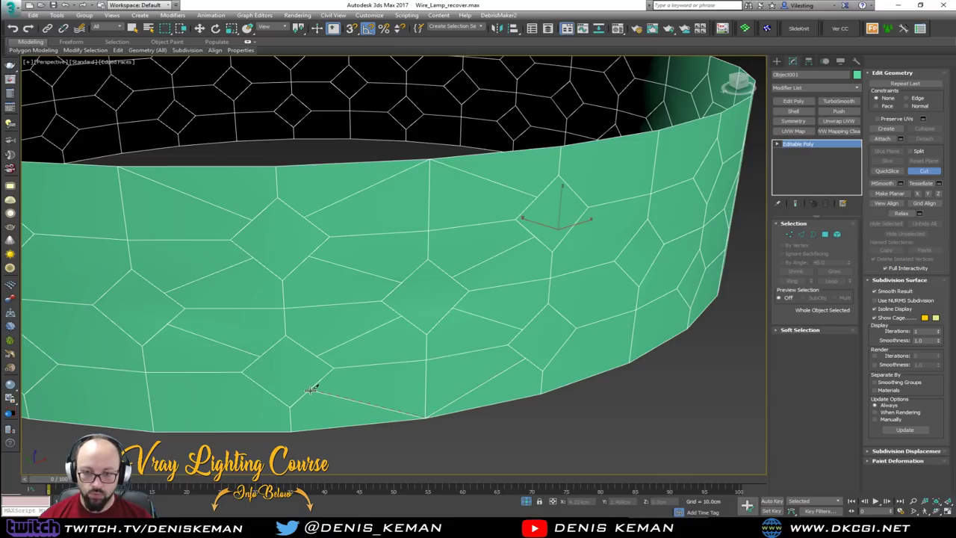
{"action": "left_click", "coordinate": [264, 387]}
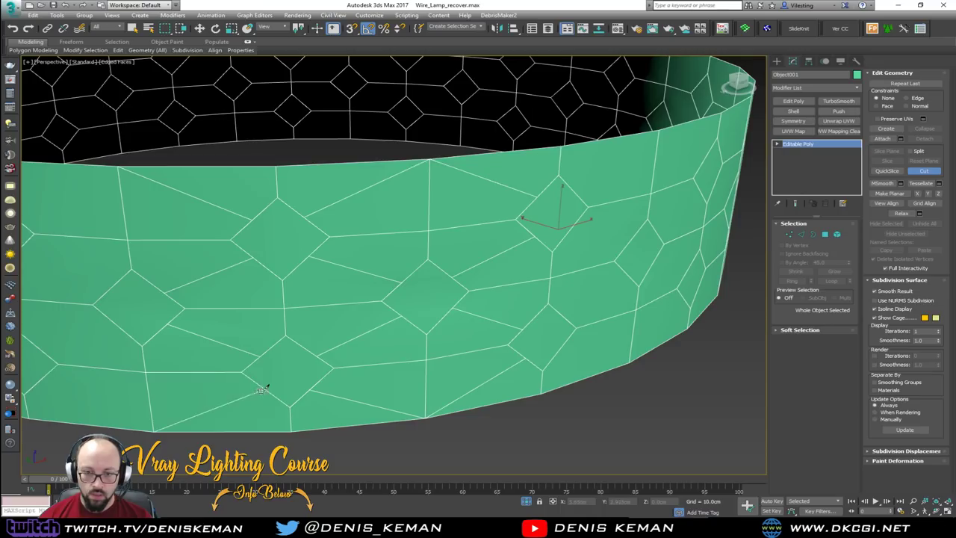
{"action": "left_click", "coordinate": [154, 432]}
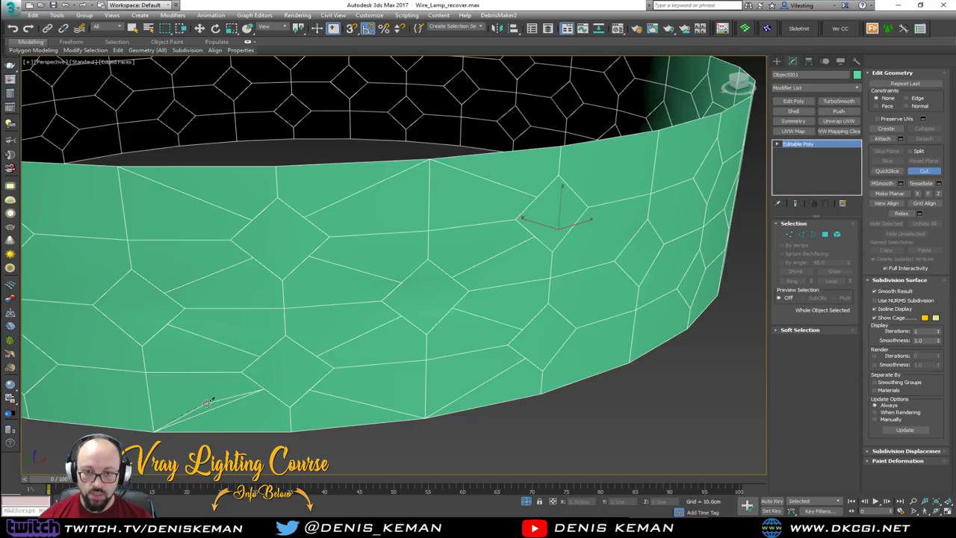
{"action": "right_click", "coordinate": [323, 358]}
{"action": "right_click", "coordinate": [367, 329]}
Step: Delete the six diamond-shaped polygons on the ring's front where the edges have been cut
{"action": "middle_click_drag", "start_coordinate": [367, 329], "coordinate": [421, 313], "text": "alt"}
{"action": "middle_click_drag", "start_coordinate": [422, 314], "coordinate": [443, 320]}
{"action": "scroll", "coordinate": [443, 319], "scroll_direction": "down", "scroll_amount": 3}
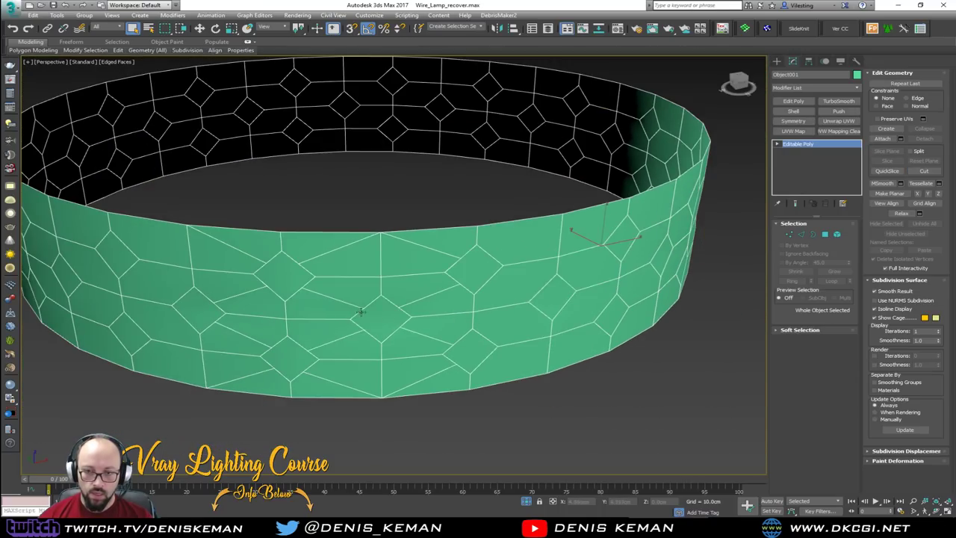
{"action": "right_click", "coordinate": [352, 308]}
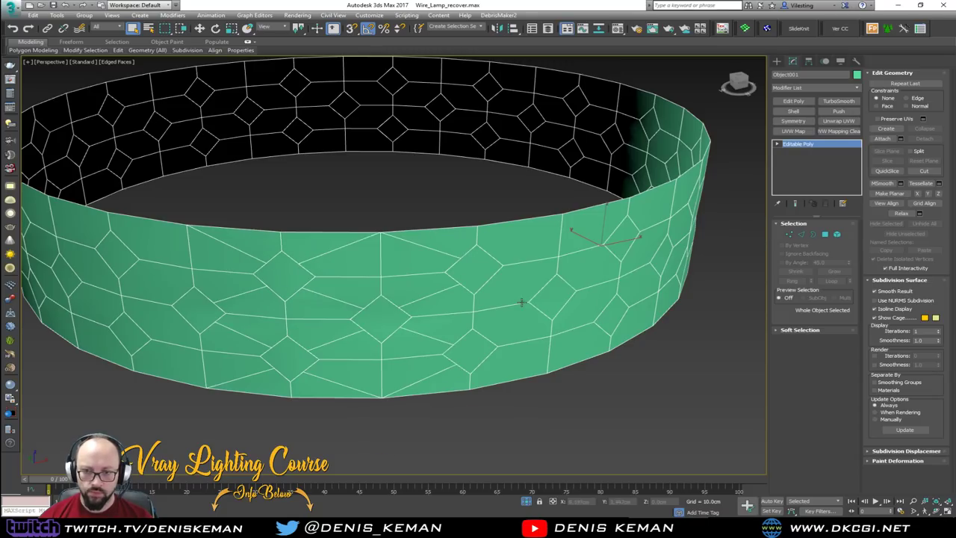
{"action": "scroll", "coordinate": [486, 294], "scroll_direction": "down", "scroll_amount": 2}
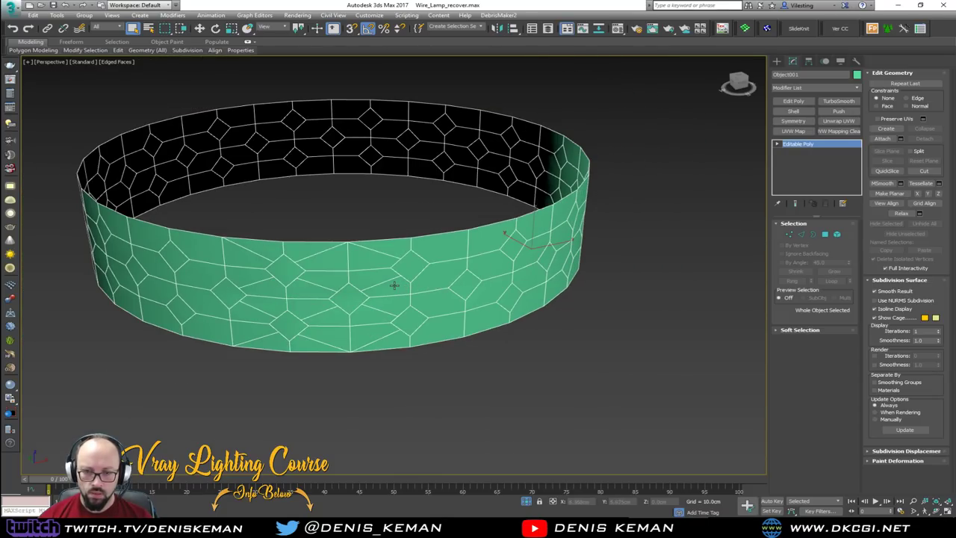
{"action": "middle_click_drag", "start_coordinate": [395, 285], "coordinate": [424, 278]}
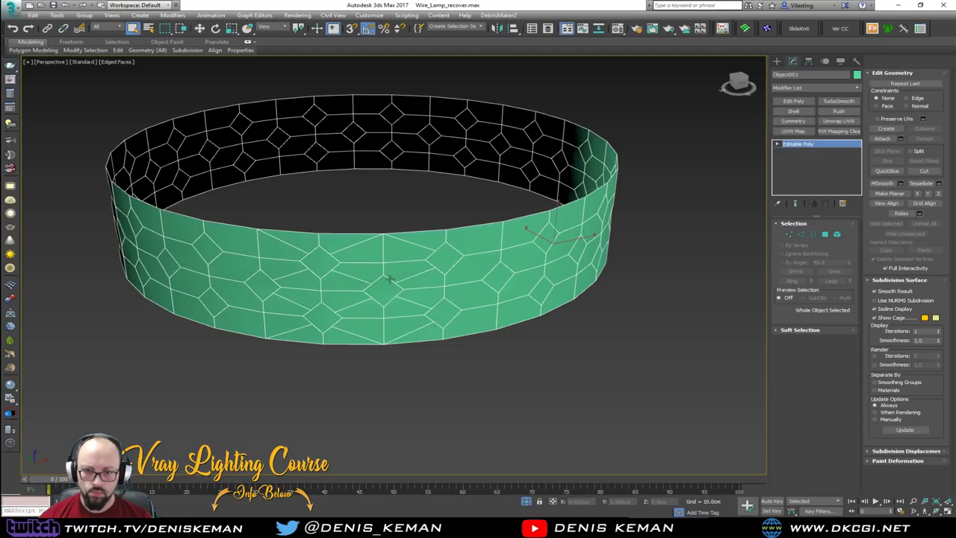
{"action": "key", "text": "4"}
{"action": "left_click", "coordinate": [270, 286]}
{"action": "left_click", "coordinate": [316, 270], "text": "ctrl"}
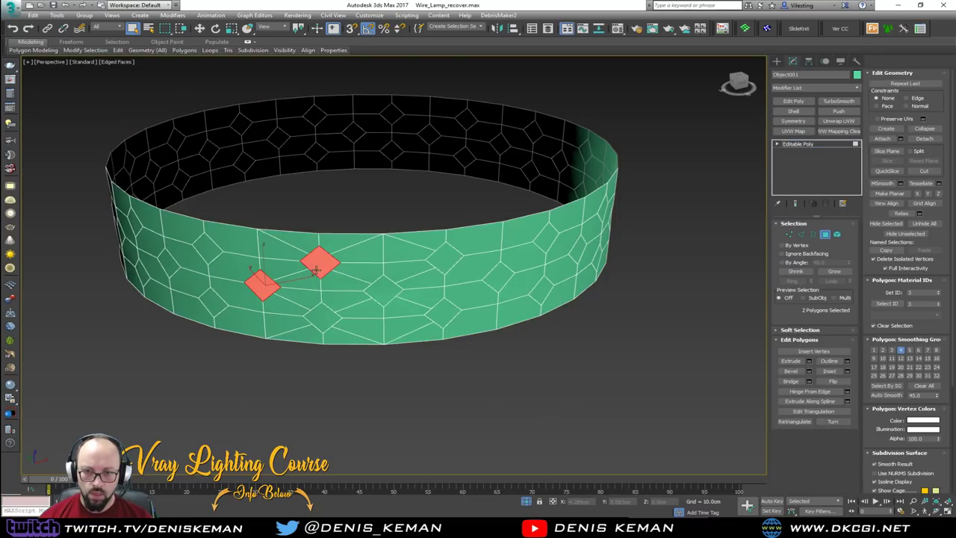
{"action": "left_click", "coordinate": [322, 324], "text": "ctrl"}
{"action": "left_click", "coordinate": [367, 297], "text": "ctrl"}
{"action": "left_click", "coordinate": [434, 316], "text": "ctrl"}
{"action": "left_click", "coordinate": [446, 262], "text": "ctrl"}
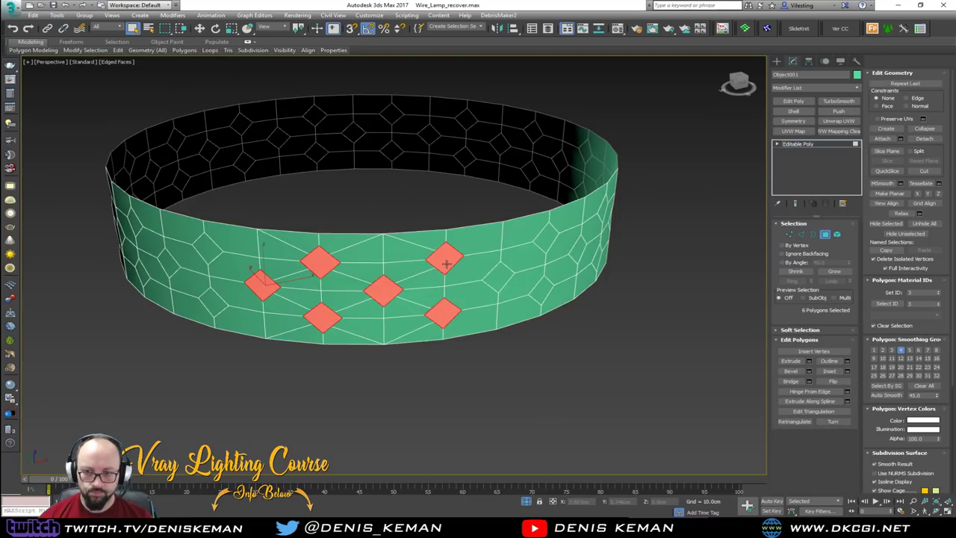
{"action": "key", "text": "Delete"}
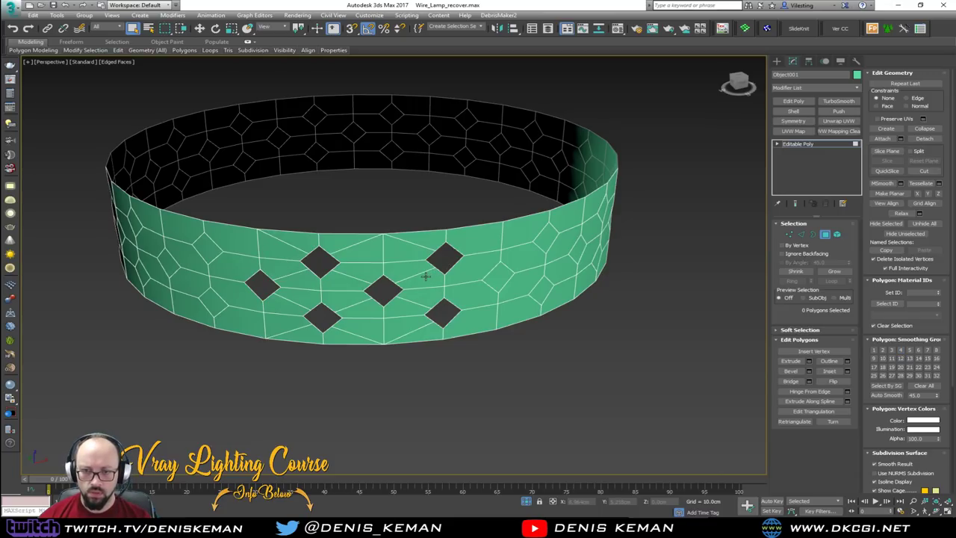
Step: Try to regularize the borders of the six diamond openings into round holes
{"action": "key", "text": "3"}
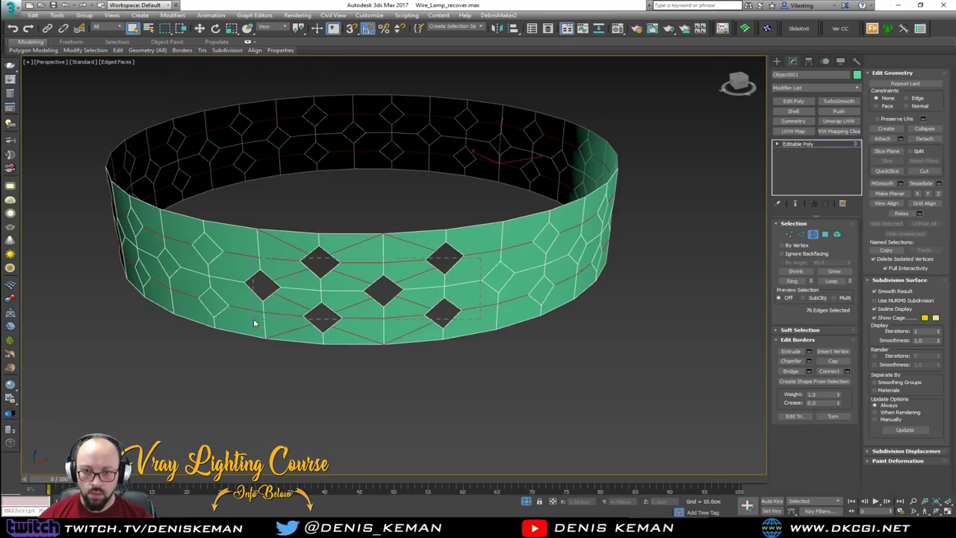
{"action": "left_click", "coordinate": [270, 294]}
{"action": "right_click", "coordinate": [398, 303]}
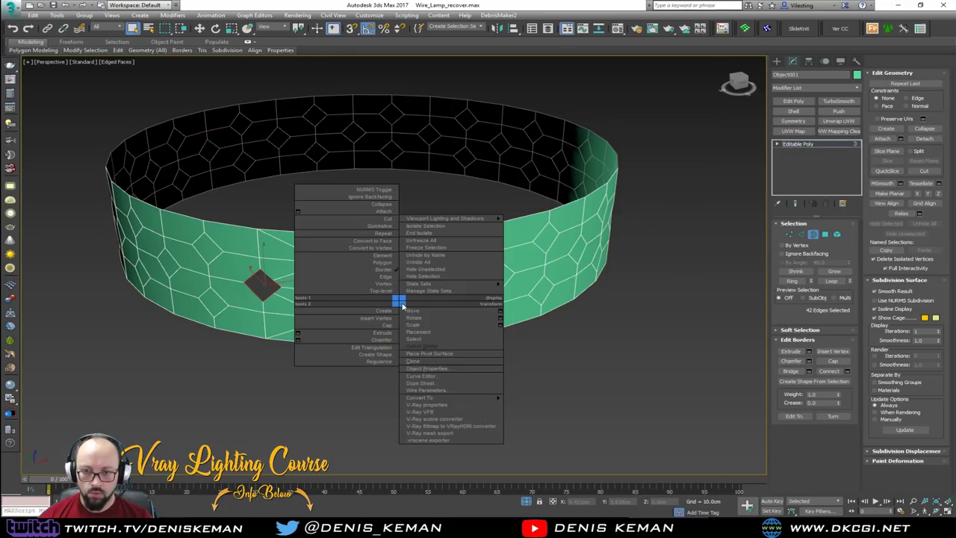
{"action": "left_click", "coordinate": [385, 362]}
{"action": "scroll", "coordinate": [388, 296], "scroll_direction": "up", "scroll_amount": 4}
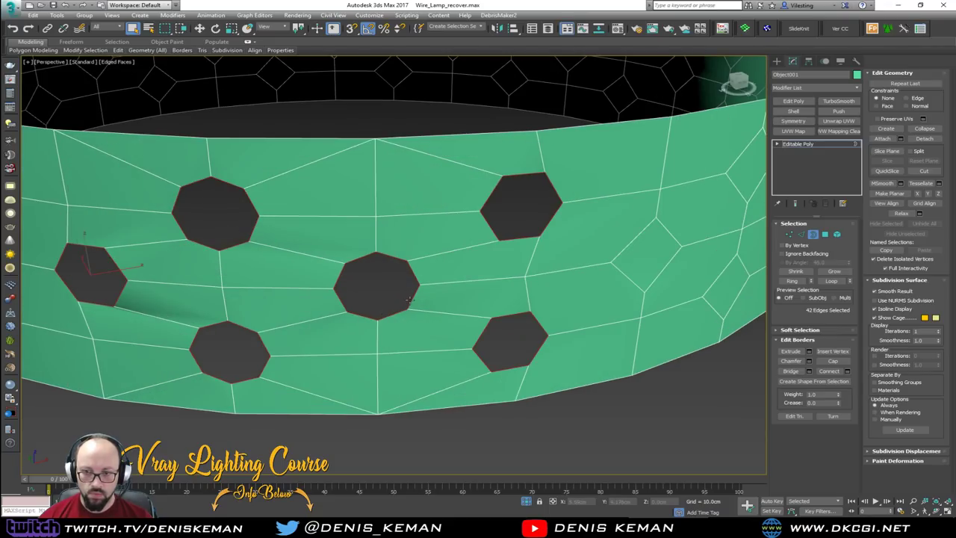
{"action": "middle_click_drag", "start_coordinate": [410, 298], "coordinate": [419, 279], "text": "alt"}
Step: Cut edges from the leftmost opening's two left sides to the middles of the facing sides of the two neighbouring diamonds
{"action": "middle_click_drag", "start_coordinate": [275, 258], "coordinate": [298, 261], "text": "alt"}
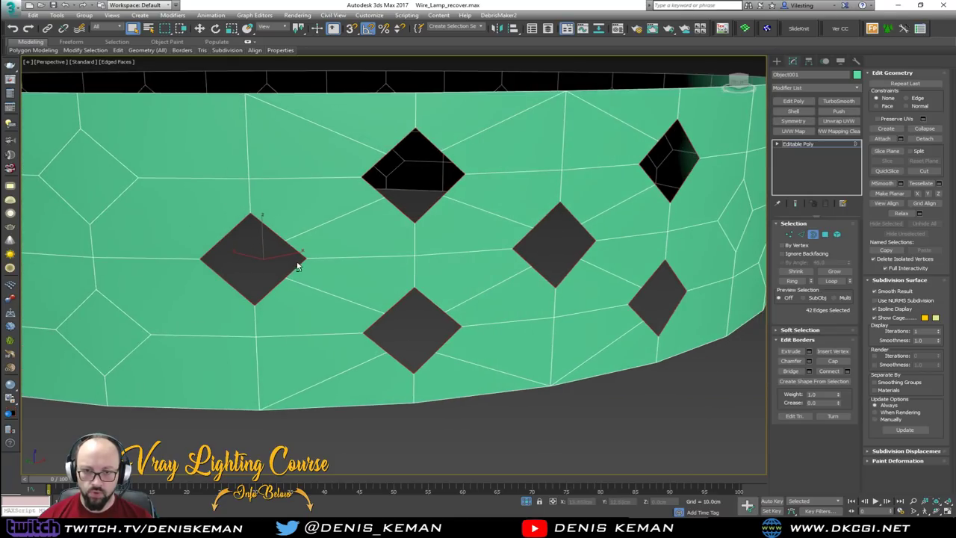
{"action": "key", "text": "1"}
{"action": "key", "text": "alt+c"}
{"action": "left_click", "coordinate": [127, 314]}
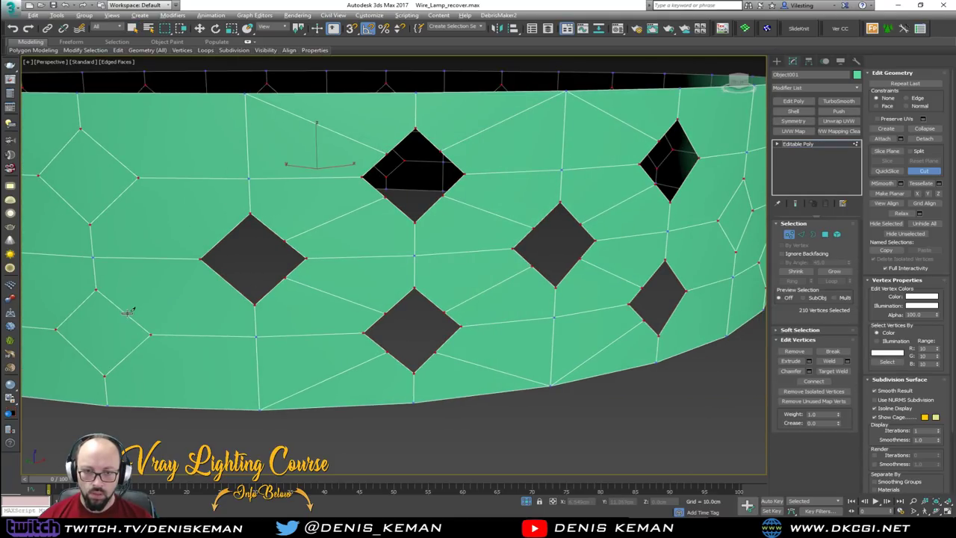
{"action": "left_click", "coordinate": [230, 286]}
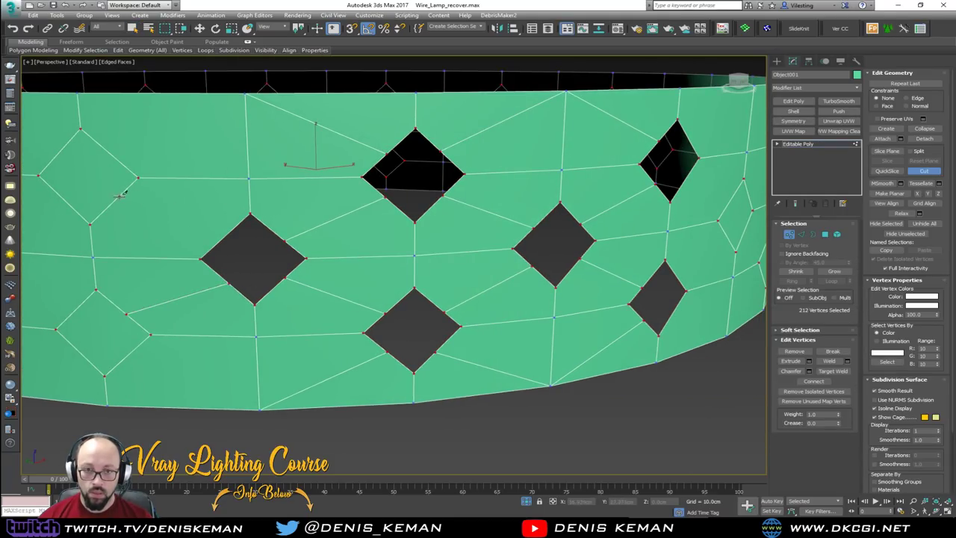
{"action": "left_click", "coordinate": [224, 237]}
{"action": "right_click", "coordinate": [198, 239]}
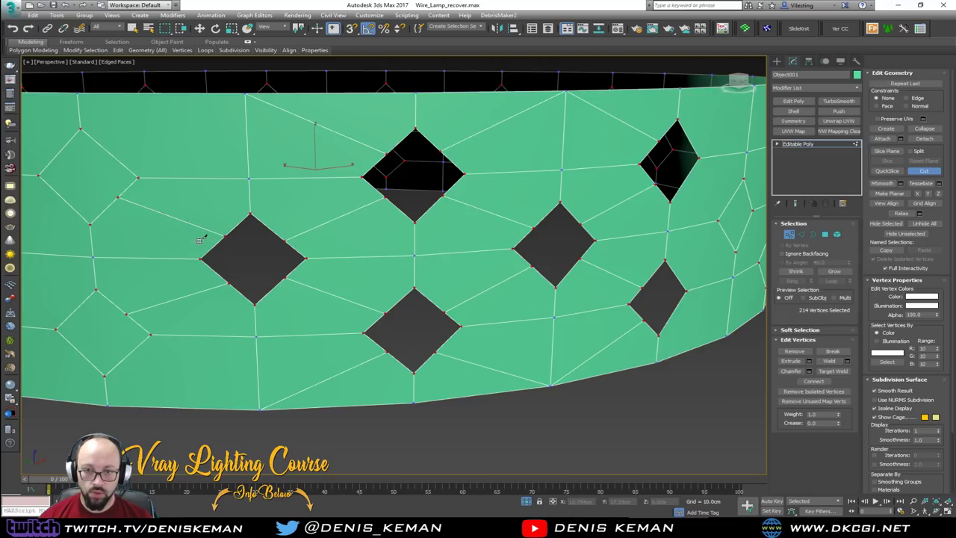
{"action": "middle_click_drag", "start_coordinate": [183, 176], "coordinate": [177, 219]}
{"action": "right_click", "coordinate": [266, 252]}
Step: Cut edges from the upper-right opening to the neighbouring diamond and top border, and from the lower-right opening to the bottom border vertex
{"action": "middle_click_drag", "start_coordinate": [355, 274], "coordinate": [258, 274]}
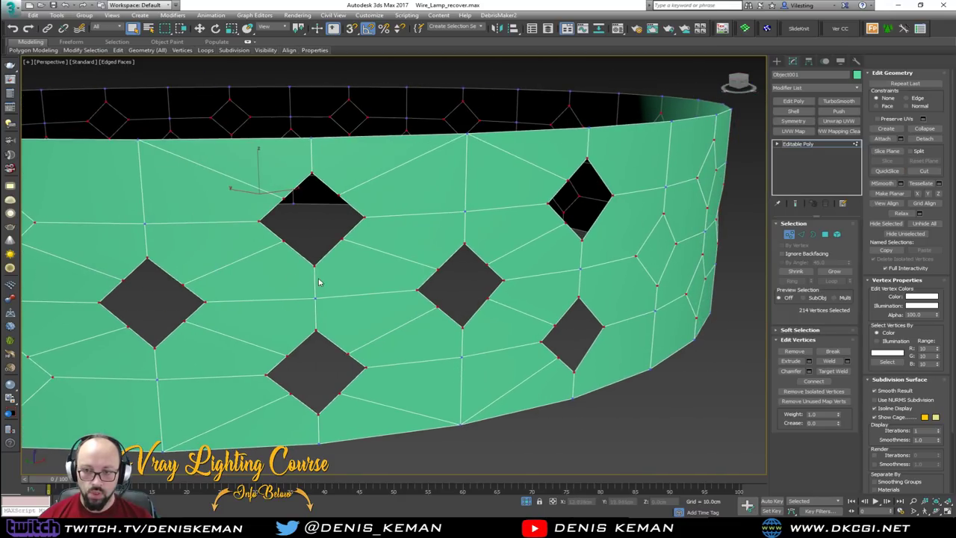
{"action": "middle_click_drag", "start_coordinate": [318, 282], "coordinate": [332, 288], "text": "alt"}
{"action": "key", "text": "alt+c"}
{"action": "left_click", "coordinate": [465, 249]}
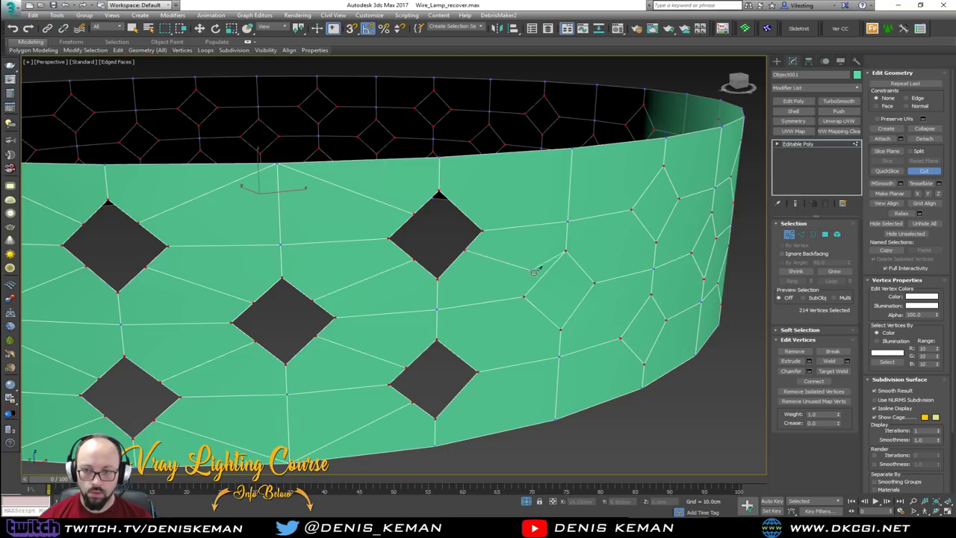
{"action": "left_click", "coordinate": [542, 275]}
{"action": "left_click", "coordinate": [466, 214]}
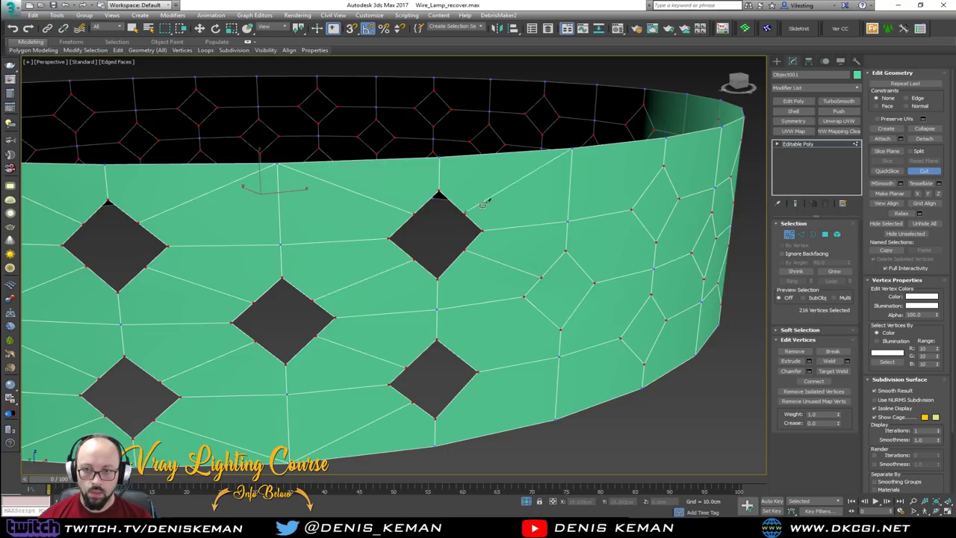
{"action": "left_click", "coordinate": [569, 150]}
{"action": "right_click", "coordinate": [463, 376]}
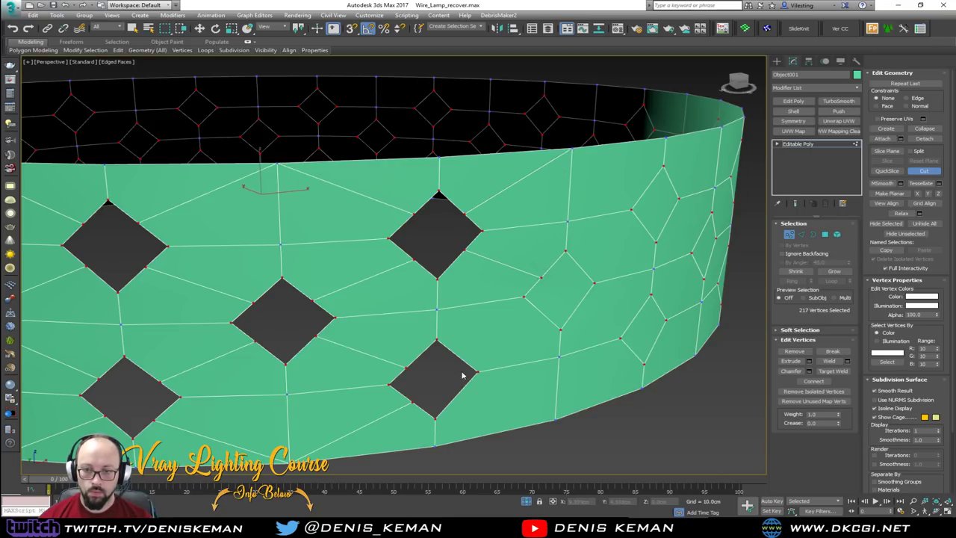
{"action": "left_click", "coordinate": [557, 414]}
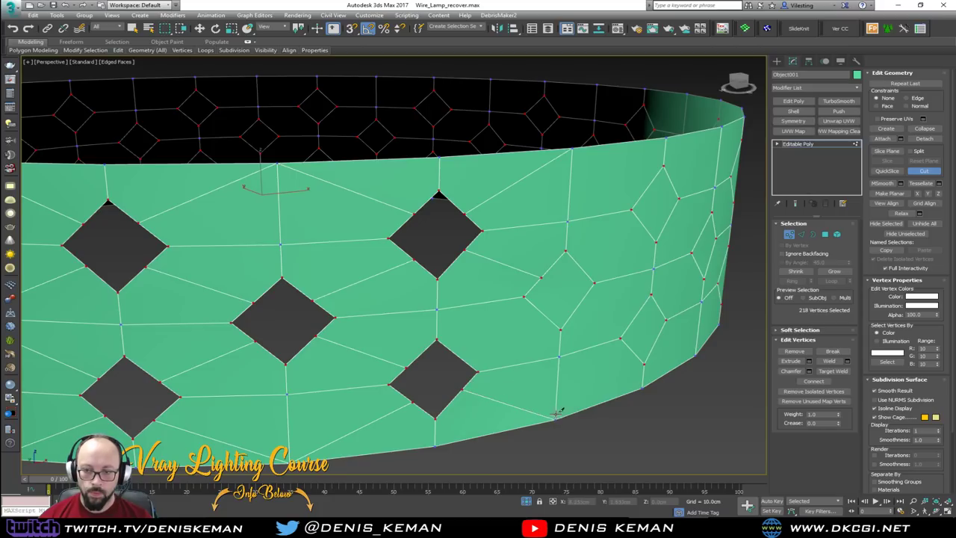
{"action": "right_click", "coordinate": [328, 307]}
Step: Select the borders of the six diamond openings and regularize them into round holes
{"action": "middle_click_drag", "start_coordinate": [303, 314], "coordinate": [411, 271], "text": "alt"}
{"action": "key", "text": "3"}
{"action": "middle_click_drag", "start_coordinate": [482, 256], "coordinate": [355, 258], "text": "alt"}
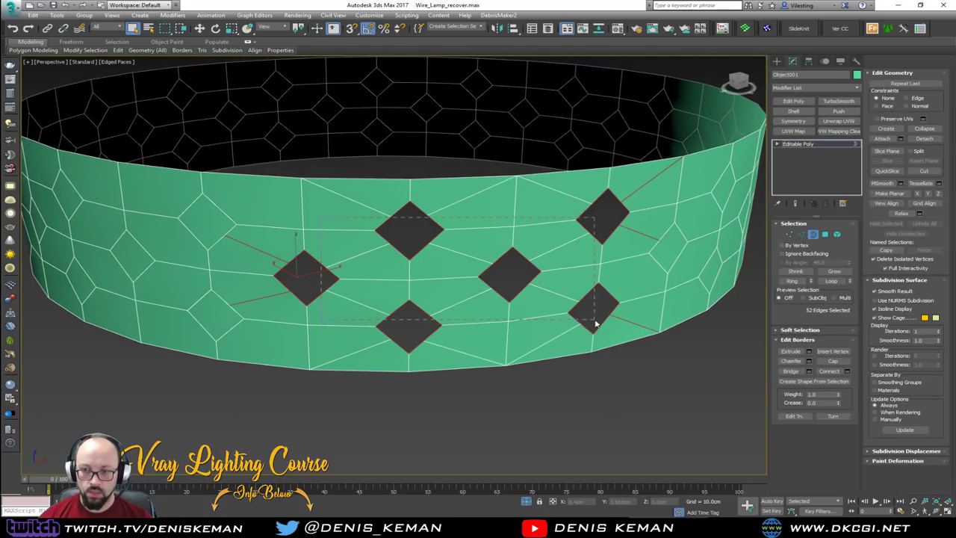
{"action": "left_click_drag", "start_coordinate": [595, 322], "coordinate": [595, 323]}
{"action": "right_click", "coordinate": [405, 293]}
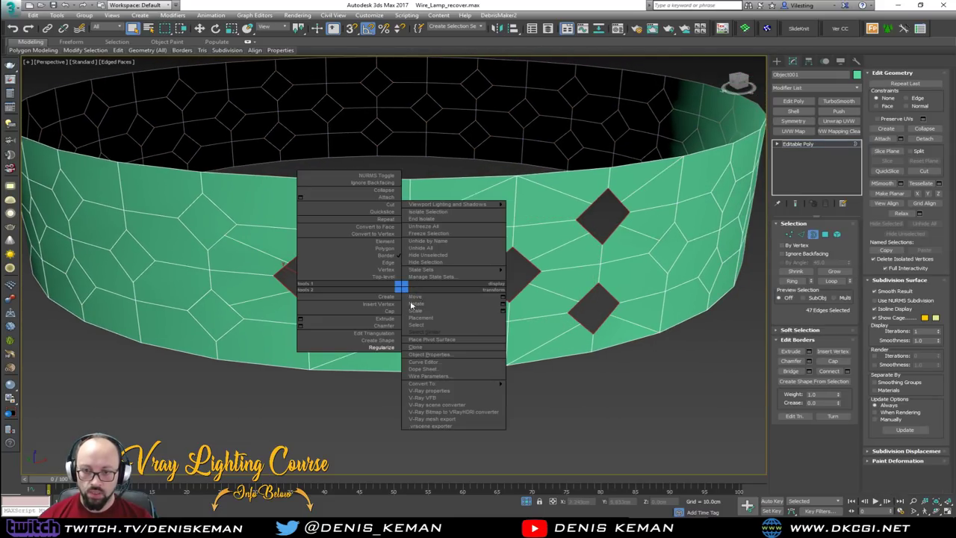
{"action": "left_click", "coordinate": [388, 351]}
{"action": "middle_click_drag", "start_coordinate": [472, 295], "coordinate": [434, 314], "text": "alt"}
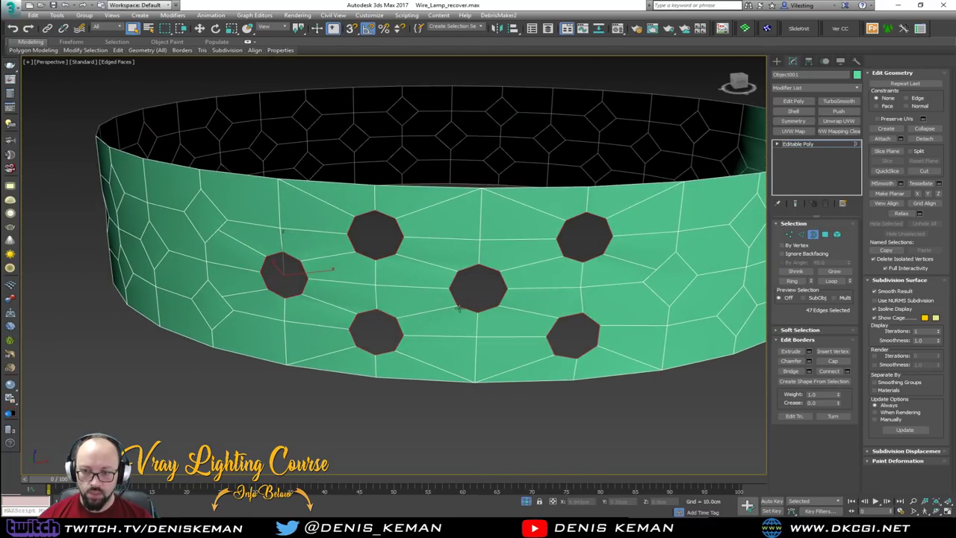
Step: Delete the front ring polygons to the right of the vertical edge line through the central hole
{"action": "key", "text": "1"}
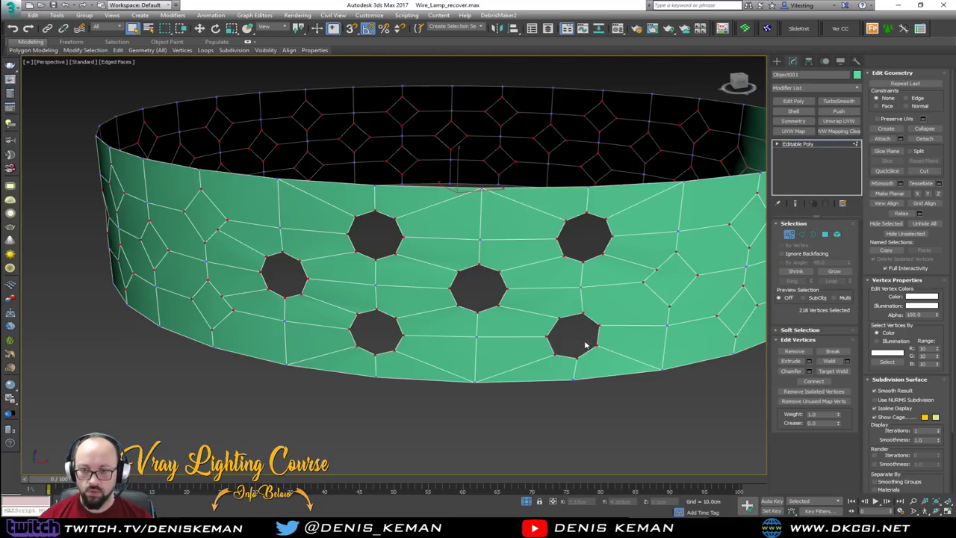
{"action": "middle_click_drag", "start_coordinate": [586, 344], "coordinate": [391, 256], "text": "alt"}
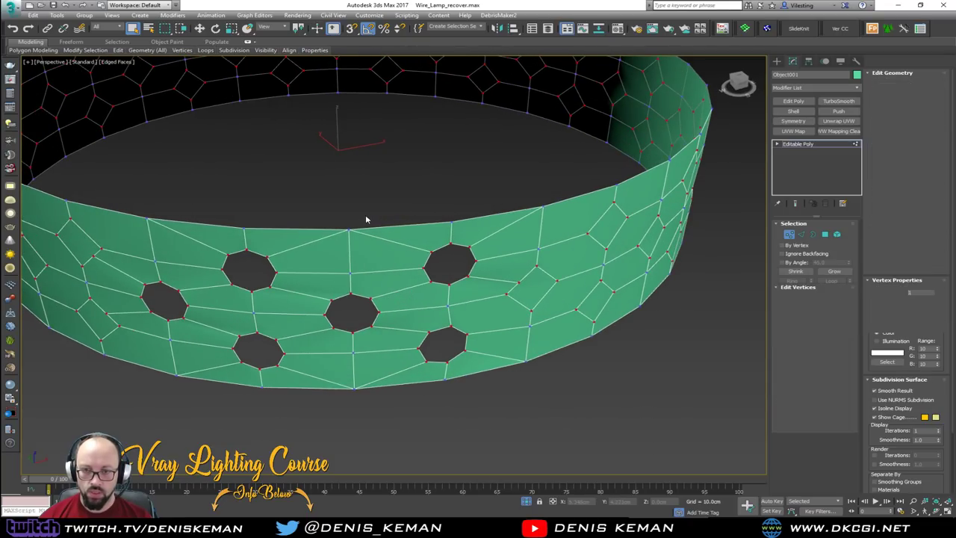
{"action": "key", "text": "4"}
{"action": "left_click_drag", "start_coordinate": [364, 216], "coordinate": [493, 383]}
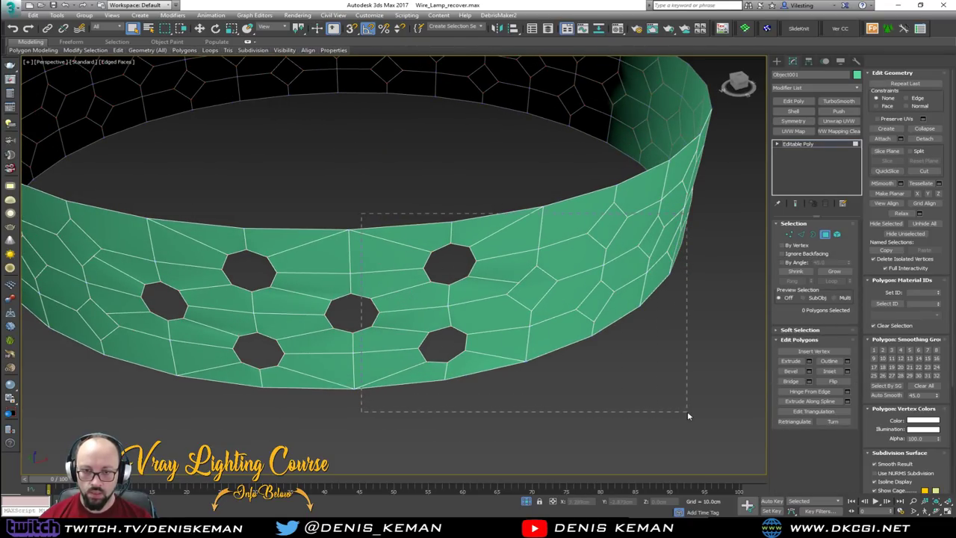
{"action": "left_click_drag", "start_coordinate": [688, 416], "coordinate": [688, 415]}
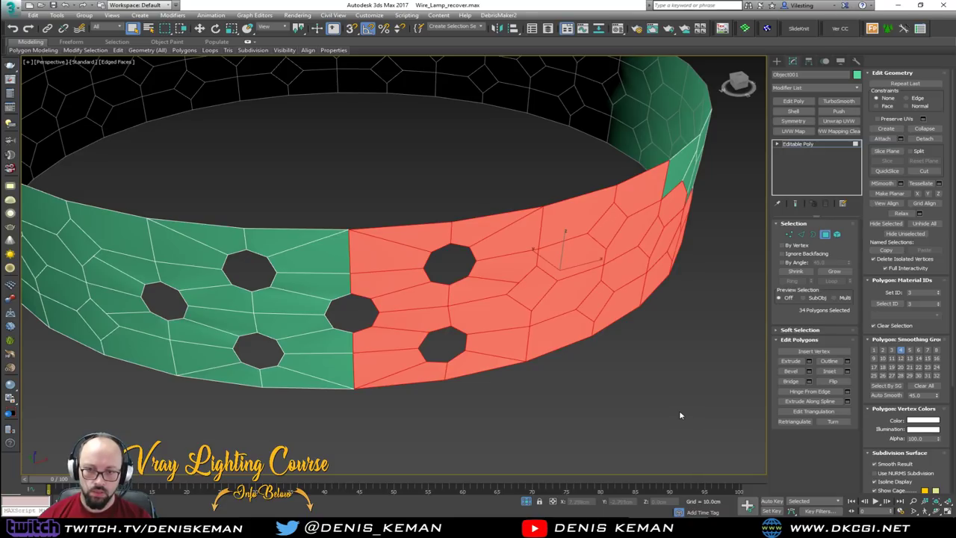
{"action": "key", "text": "Delete"}
Step: Delete the ring polygons left of the vertical edge line through the leftmost hole to isolate the two-hole segment
{"action": "middle_click_drag", "start_coordinate": [319, 260], "coordinate": [376, 249], "text": "alt"}
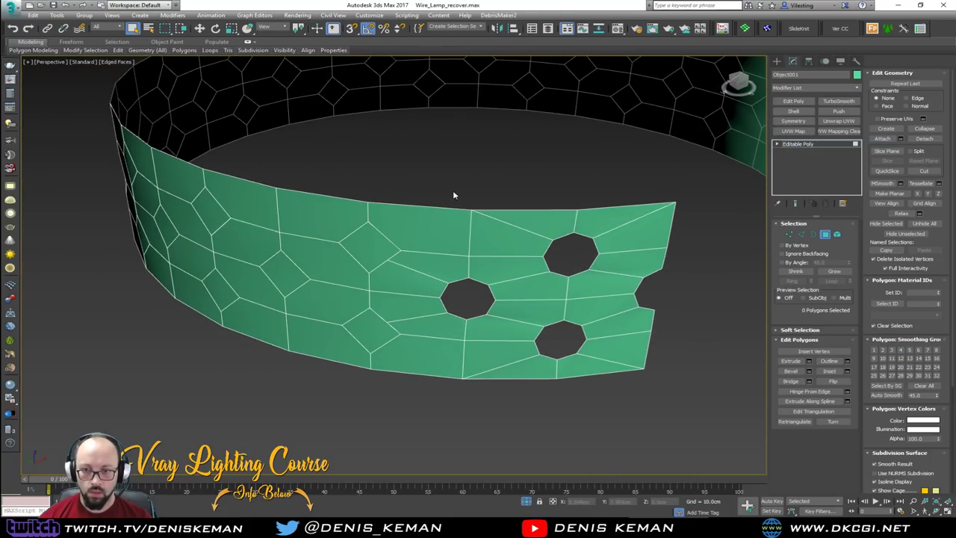
{"action": "left_click_drag", "start_coordinate": [460, 189], "coordinate": [401, 322]}
{"action": "left_click_drag", "start_coordinate": [355, 354], "coordinate": [355, 354]}
{"action": "key", "text": "Delete"}
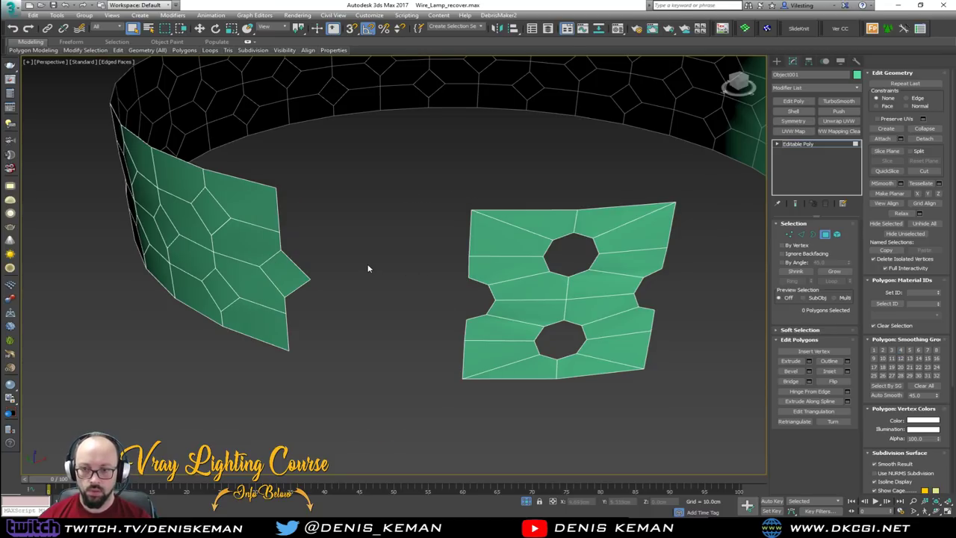
Step: Delete the remaining ring polygons around the isolated two-hole segment and leave polygon editing
{"action": "scroll", "coordinate": [369, 268], "scroll_direction": "down", "scroll_amount": 5}
{"action": "left_click_drag", "start_coordinate": [374, 357], "coordinate": [375, 356]}
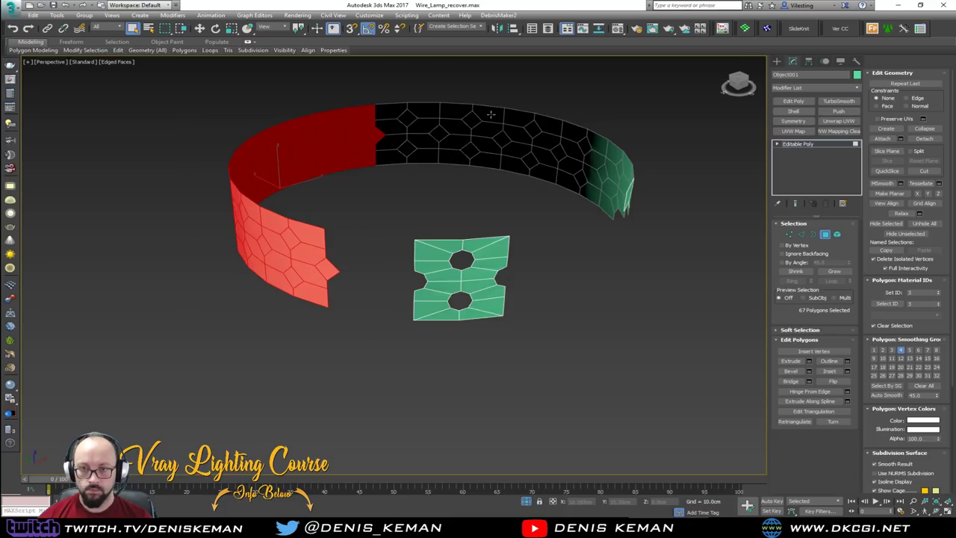
{"action": "left_click_drag", "start_coordinate": [453, 155], "coordinate": [605, 197], "text": "ctrl"}
{"action": "left_click_drag", "start_coordinate": [586, 231], "coordinate": [585, 231], "text": "ctrl"}
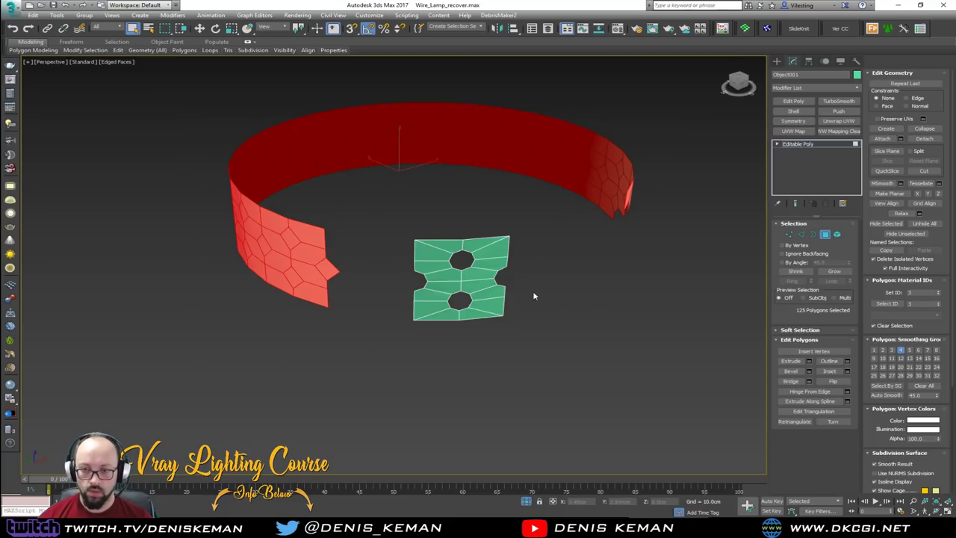
{"action": "key", "text": "Delete"}
{"action": "key", "text": "4"}
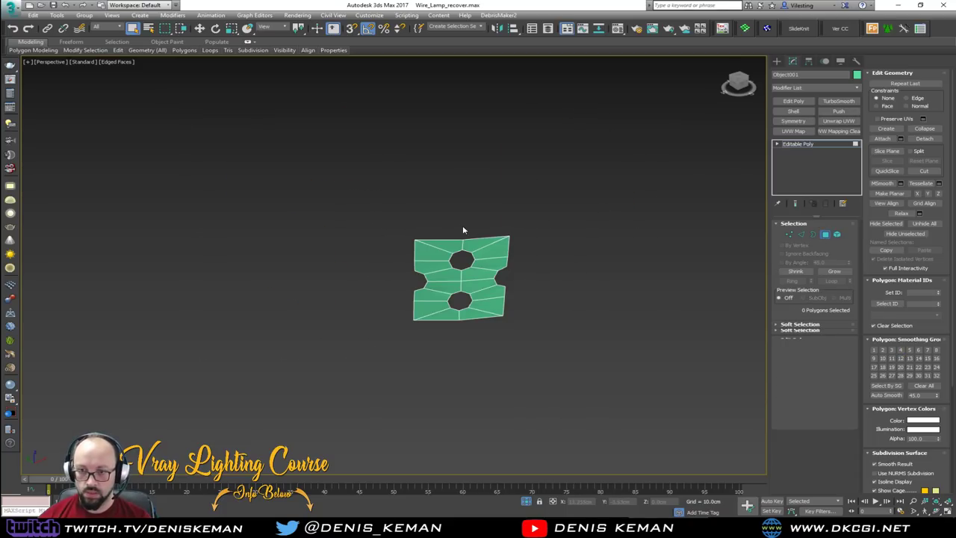
{"action": "middle_click_drag", "start_coordinate": [492, 262], "coordinate": [496, 290], "text": "alt"}
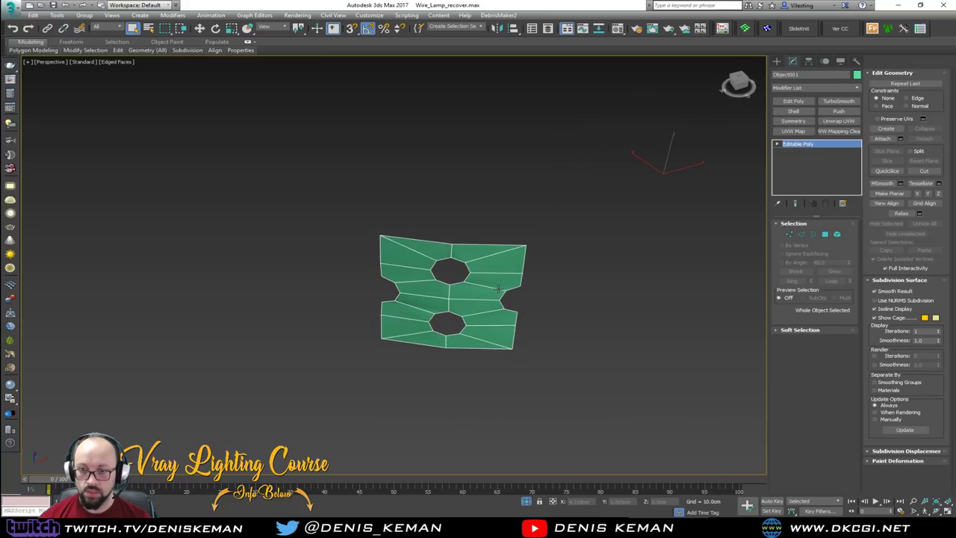
{"action": "key", "text": "e"}
{"action": "left_click_drag", "start_coordinate": [656, 193], "coordinate": [665, 192], "text": "shift"}
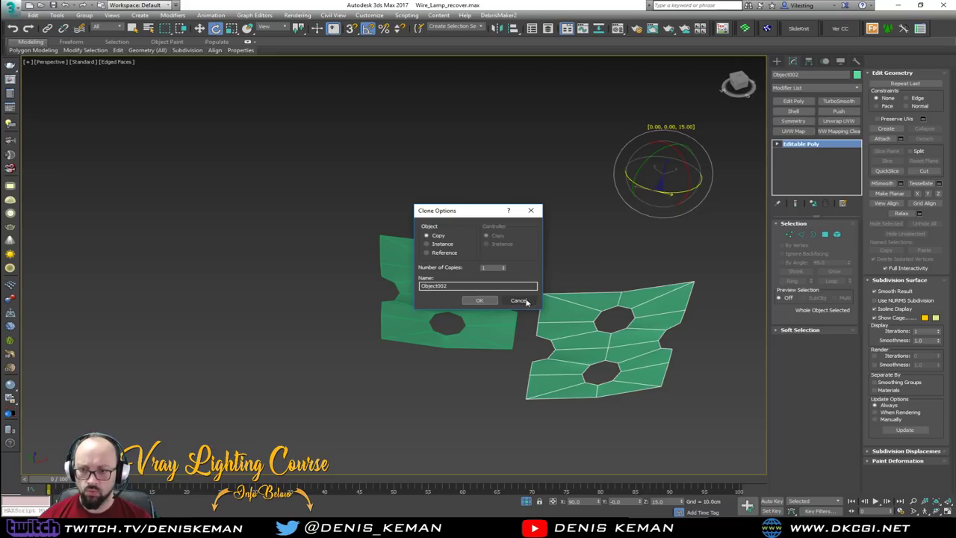
{"action": "left_click", "coordinate": [523, 301]}
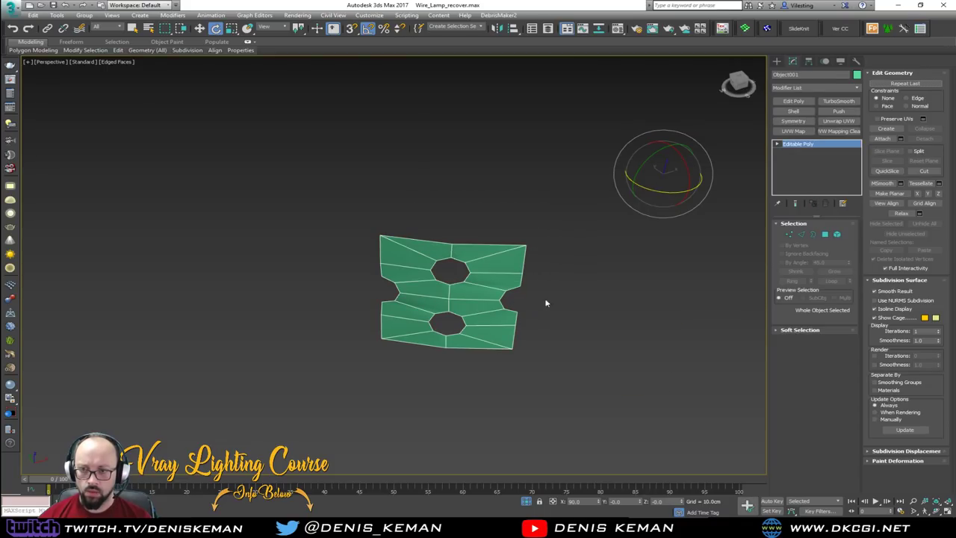
{"action": "left_click", "coordinate": [579, 295]}
{"action": "key", "text": "ctrl+z"}
Step: End isolation and center the lantern cap's pivot to the object
{"action": "middle_click_drag", "start_coordinate": [521, 304], "coordinate": [486, 273], "text": "alt"}
{"action": "right_click", "coordinate": [484, 274]}
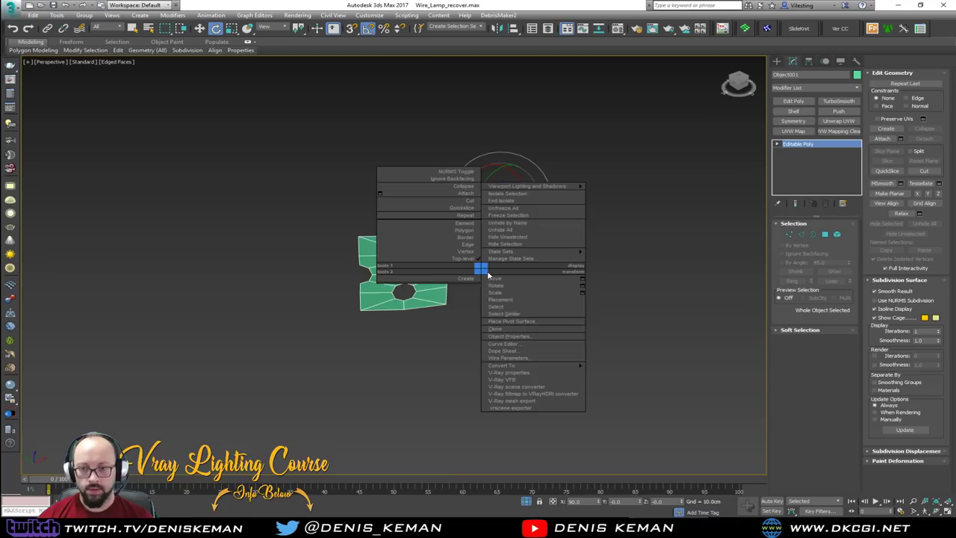
{"action": "left_click", "coordinate": [515, 201]}
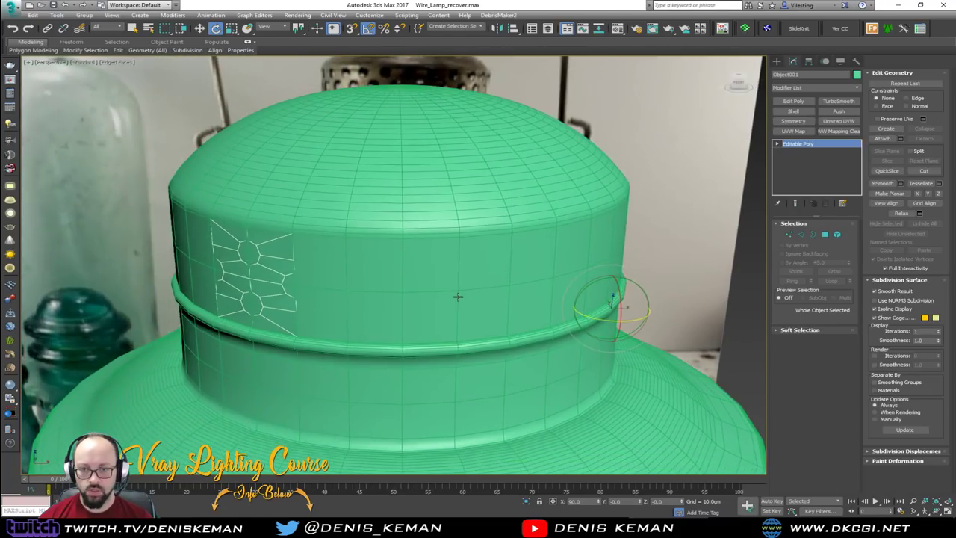
{"action": "left_click", "coordinate": [399, 274]}
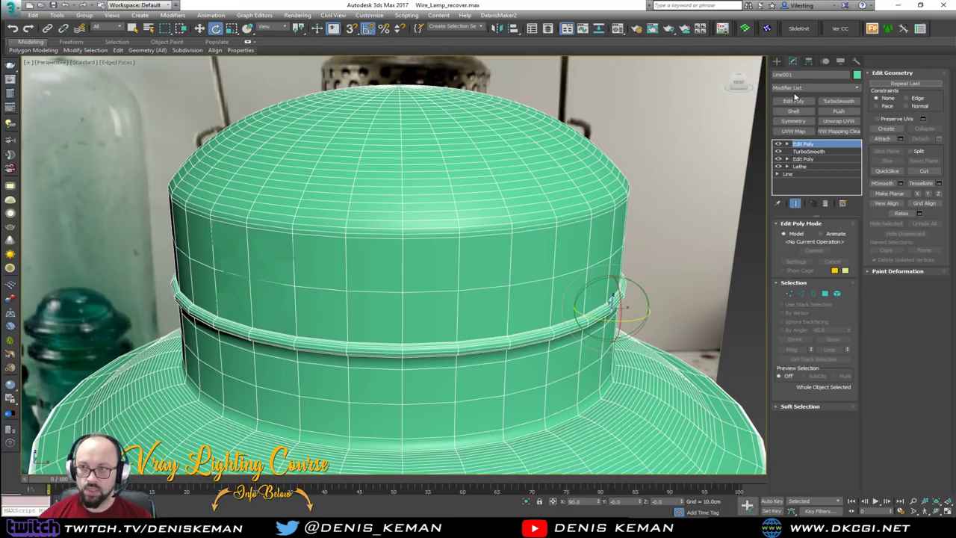
{"action": "left_click", "coordinate": [806, 63]}
{"action": "left_click", "coordinate": [815, 121]}
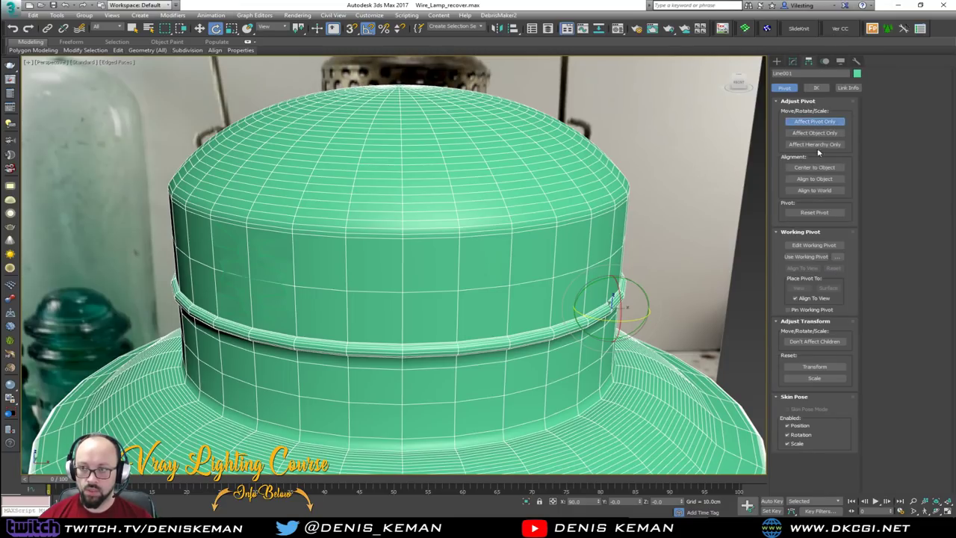
{"action": "left_click", "coordinate": [816, 169]}
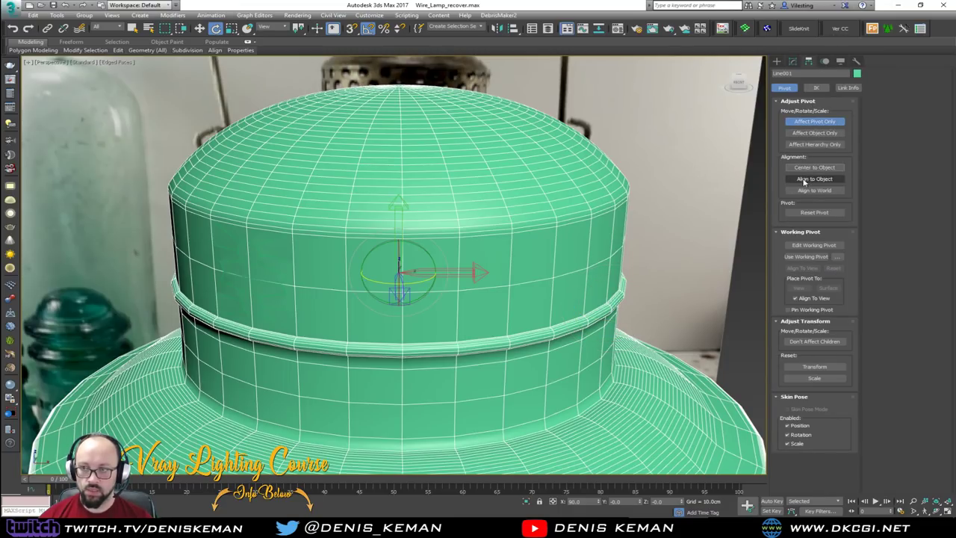
{"action": "key", "text": "4"}
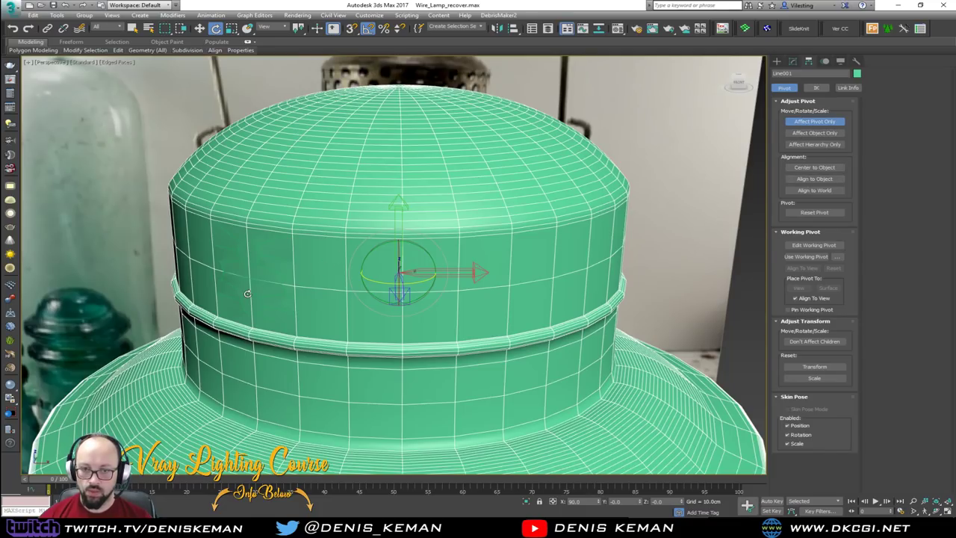
Step: Align the two-hole segment's pivot to the lantern cap's pivot point in X, Y and Z, and stop editing pivots
{"action": "left_click", "coordinate": [247, 289]}
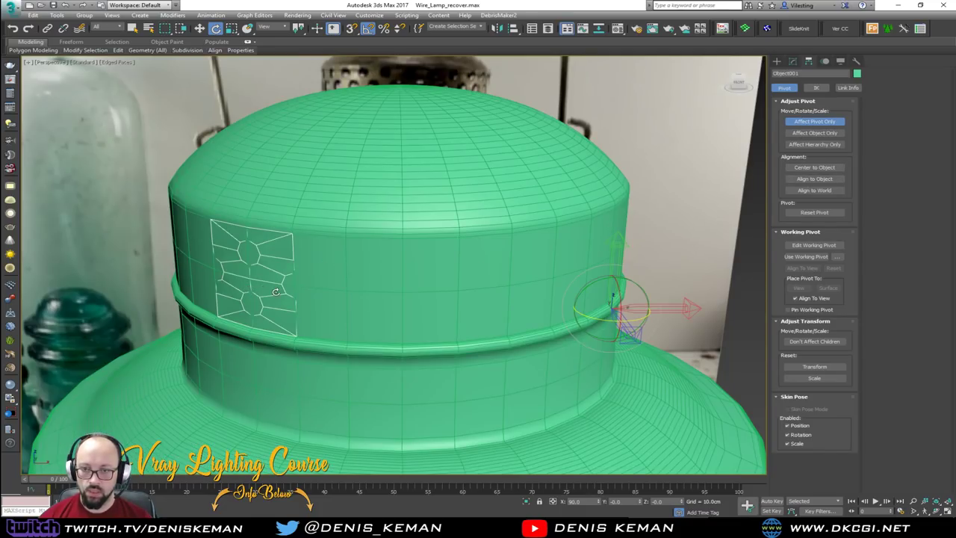
{"action": "key", "text": "alt+a"}
{"action": "left_click", "coordinate": [469, 275]}
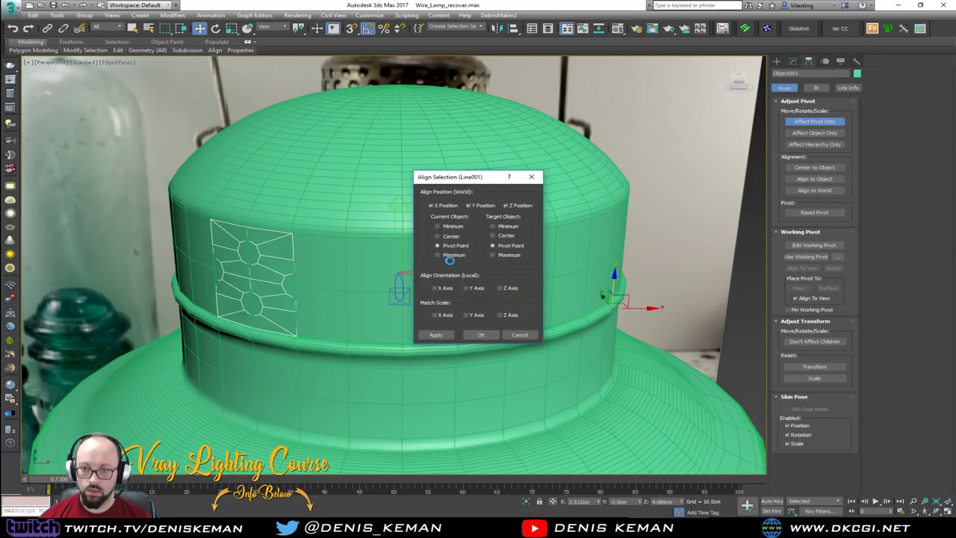
{"action": "left_click", "coordinate": [482, 335]}
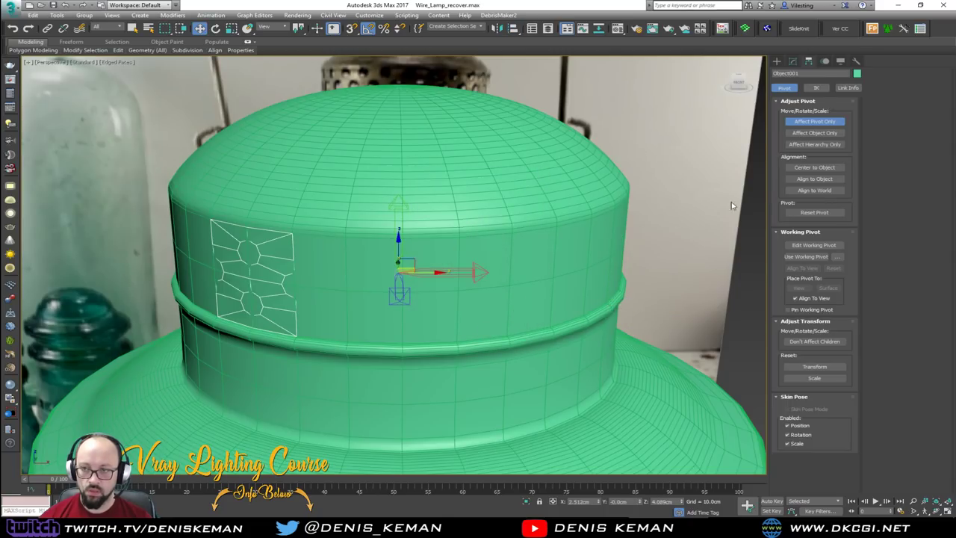
{"action": "left_click", "coordinate": [826, 121]}
{"action": "mouse_move", "coordinate": [560, 218]}
{"action": "middle_mouse_down", "text": "alt"}
{"action": "mouse_move", "coordinate": [581, 231]}
{"action": "mouse_move", "coordinate": [570, 231]}
{"action": "middle_mouse_up", "text": "alt"}
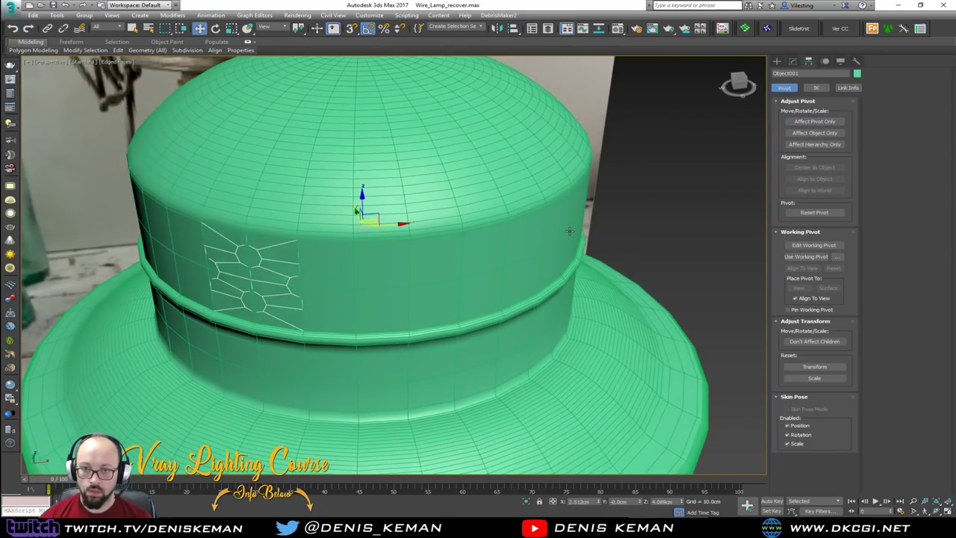
{"action": "key", "text": "e"}
{"action": "mouse_move", "coordinate": [381, 237]}
{"action": "left_mouse_down", "text": "shift"}
{"action": "mouse_move", "coordinate": [361, 243]}
{"action": "mouse_move", "coordinate": [372, 248]}
{"action": "left_mouse_up", "text": "shift"}
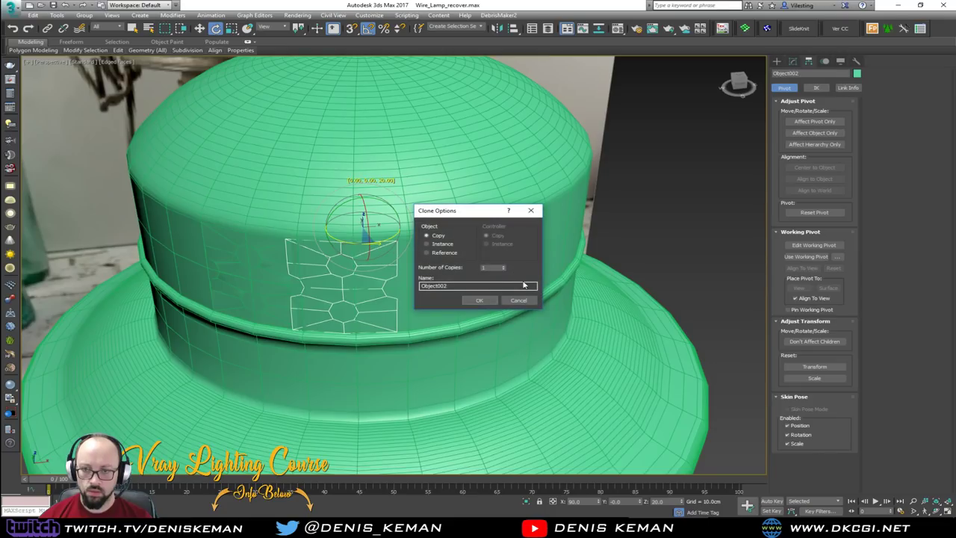
{"action": "left_click", "coordinate": [514, 299]}
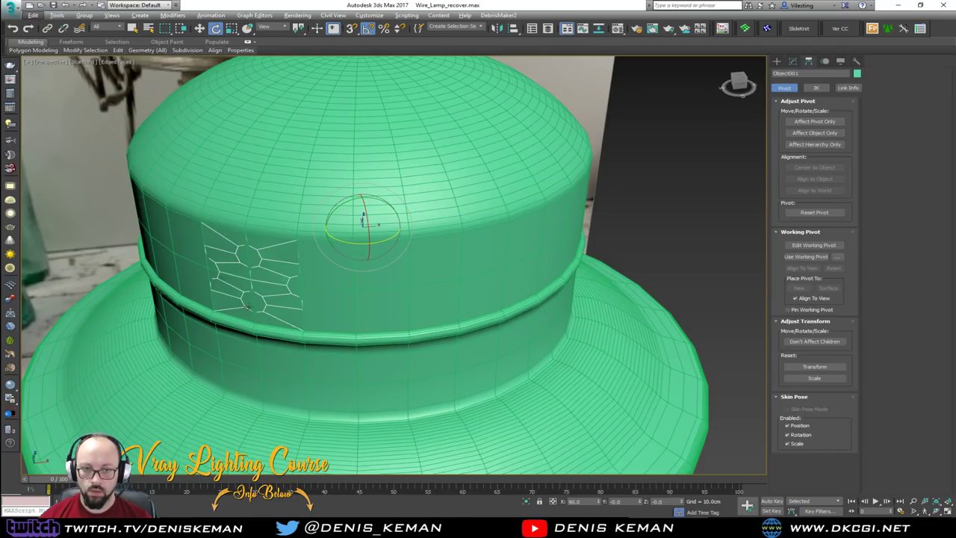
Step: Isolate the two-hole segment and copy it repeatedly around the Z axis at about 22.58° per copy to close the ring
{"action": "key", "text": "alt+q"}
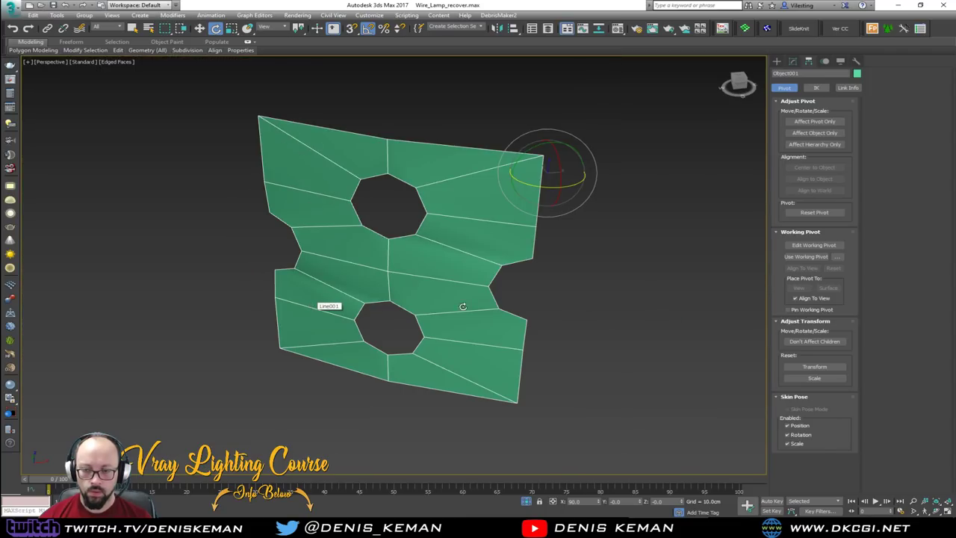
{"action": "key", "text": "alt+w"}
{"action": "key", "text": "alt+w"}
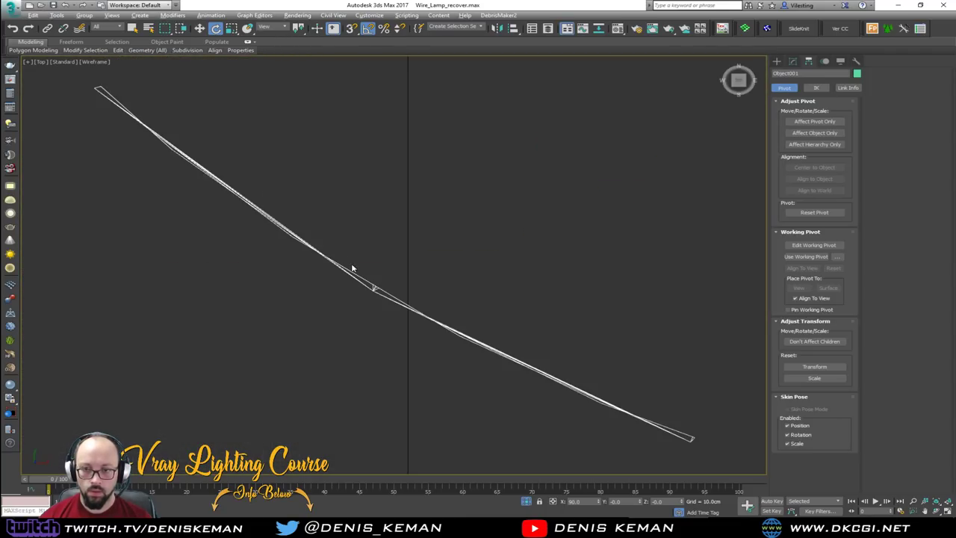
{"action": "scroll", "coordinate": [228, 227], "scroll_direction": "down", "scroll_amount": 3}
{"action": "scroll", "coordinate": [228, 227], "scroll_direction": "down", "scroll_amount": 6}
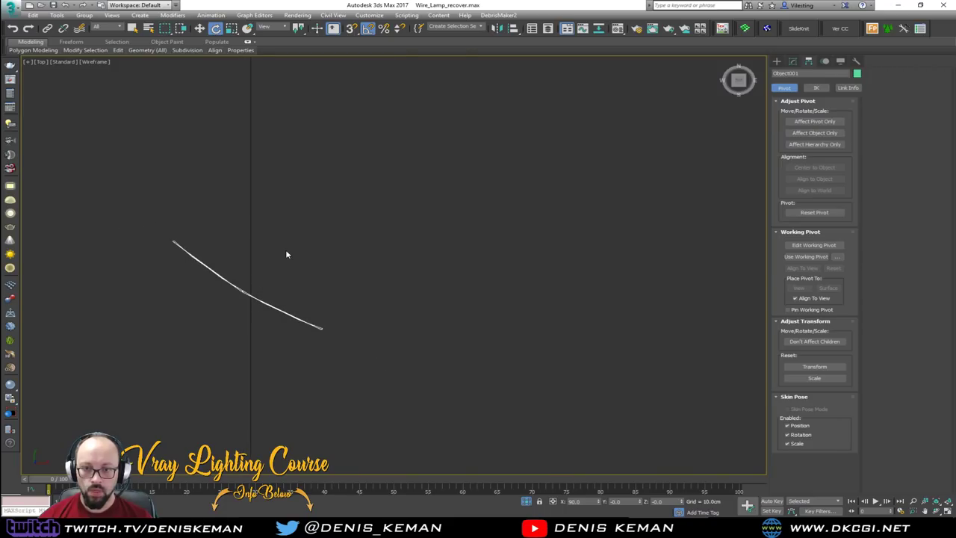
{"action": "key", "text": "alt+w"}
{"action": "middle_click", "coordinate": [512, 352]}
{"action": "key", "text": "alt+w"}
{"action": "middle_click_drag", "start_coordinate": [511, 351], "coordinate": [369, 292]}
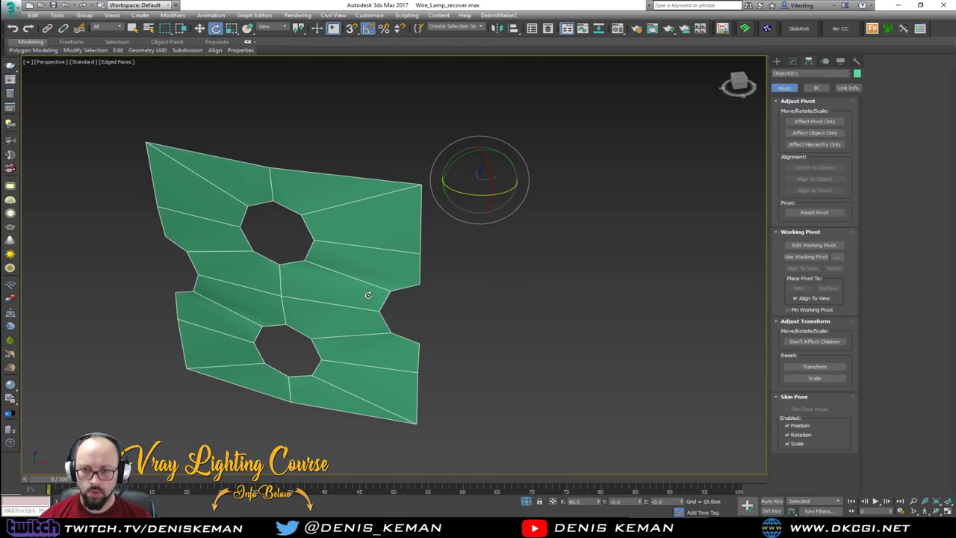
{"action": "left_click_drag", "start_coordinate": [468, 195], "coordinate": [491, 196], "text": "shift"}
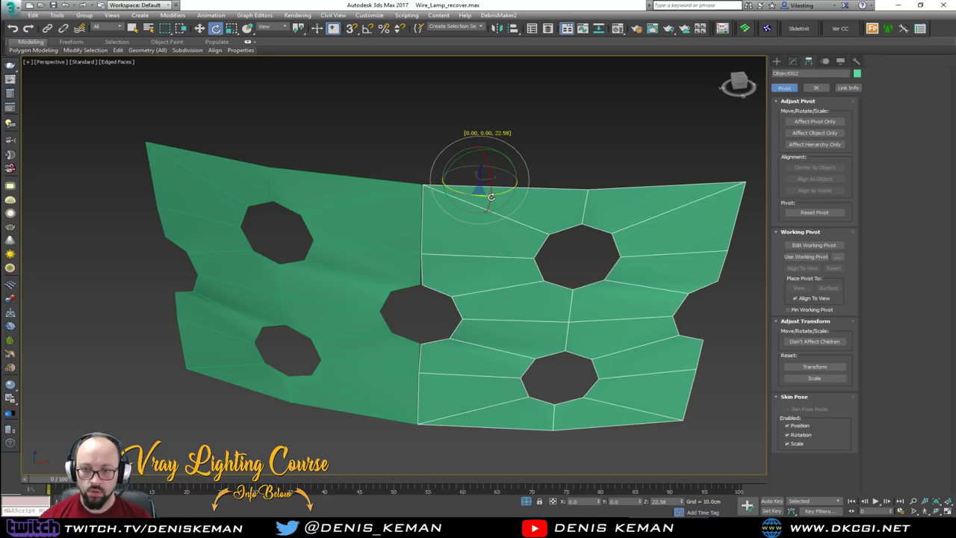
{"action": "left_click_drag", "start_coordinate": [491, 197], "coordinate": [493, 200], "text": "shift"}
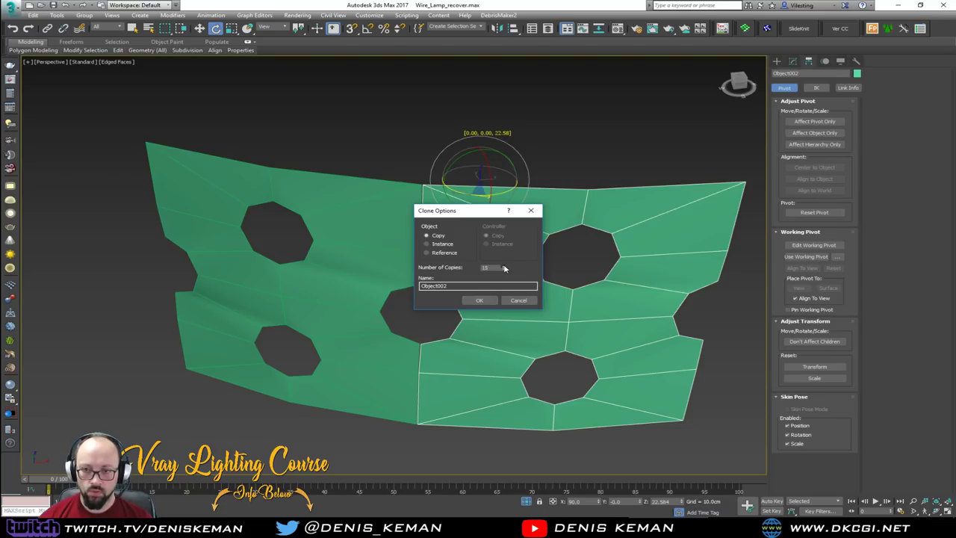
{"action": "left_click", "coordinate": [480, 299]}
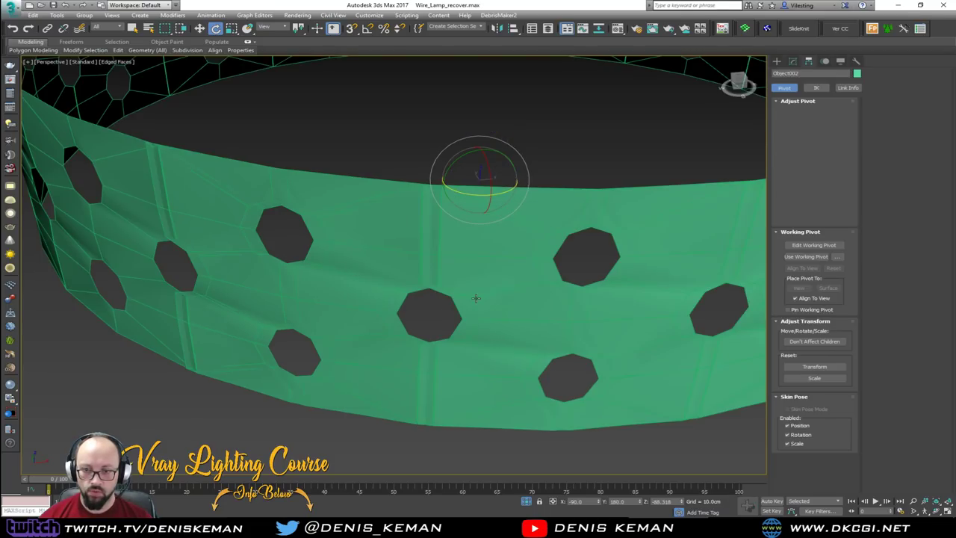
Step: Delete the surplus segment copies that overlap at the front of the perforated ring
{"action": "scroll", "coordinate": [385, 272], "scroll_direction": "down", "scroll_amount": 2}
{"action": "scroll", "coordinate": [368, 269], "scroll_direction": "down", "scroll_amount": 2}
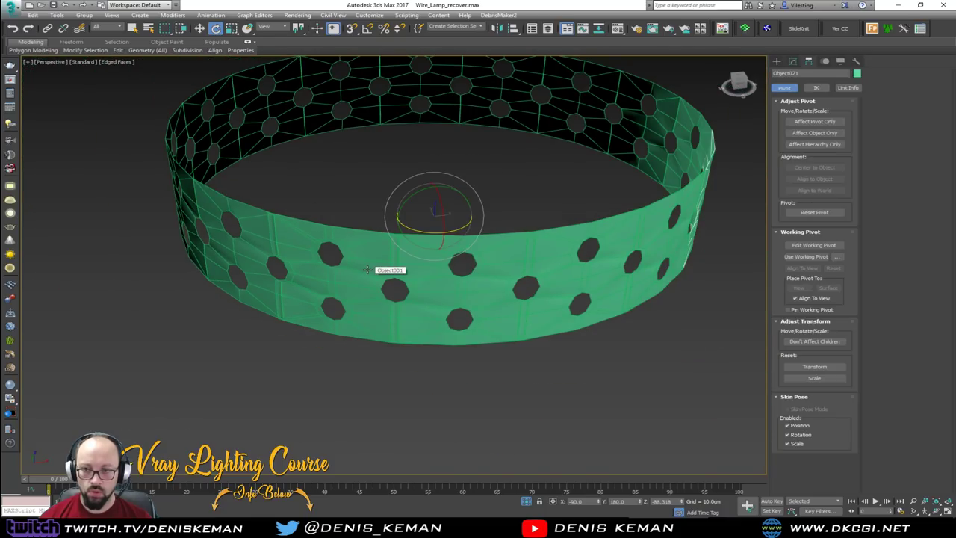
{"action": "middle_click_drag", "start_coordinate": [391, 257], "coordinate": [356, 261], "text": "alt"}
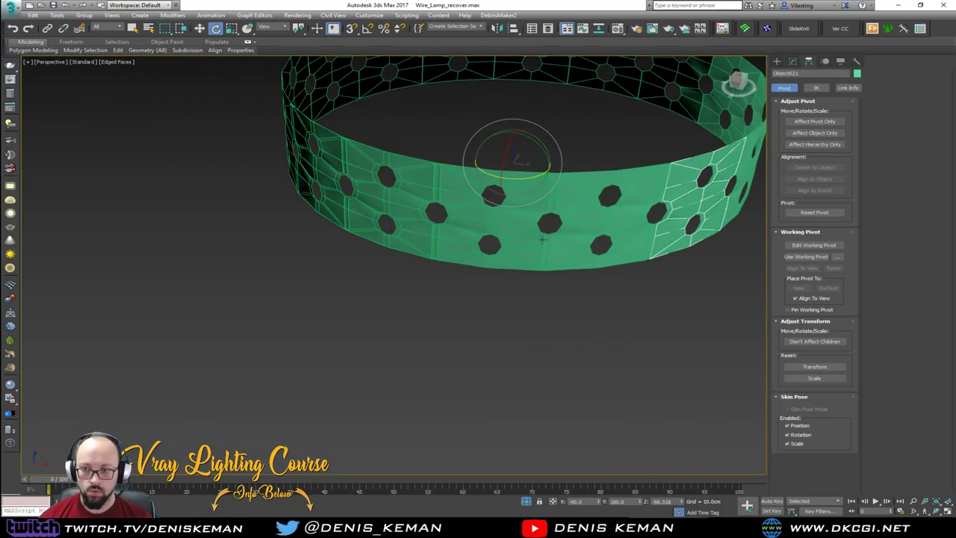
{"action": "left_click", "coordinate": [505, 229]}
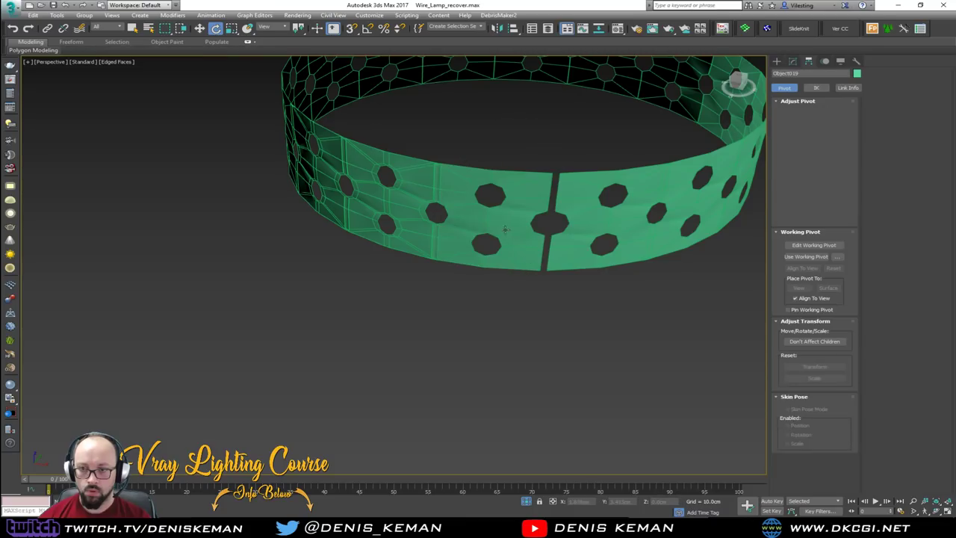
{"action": "scroll", "coordinate": [426, 218], "scroll_direction": "down", "scroll_amount": 2}
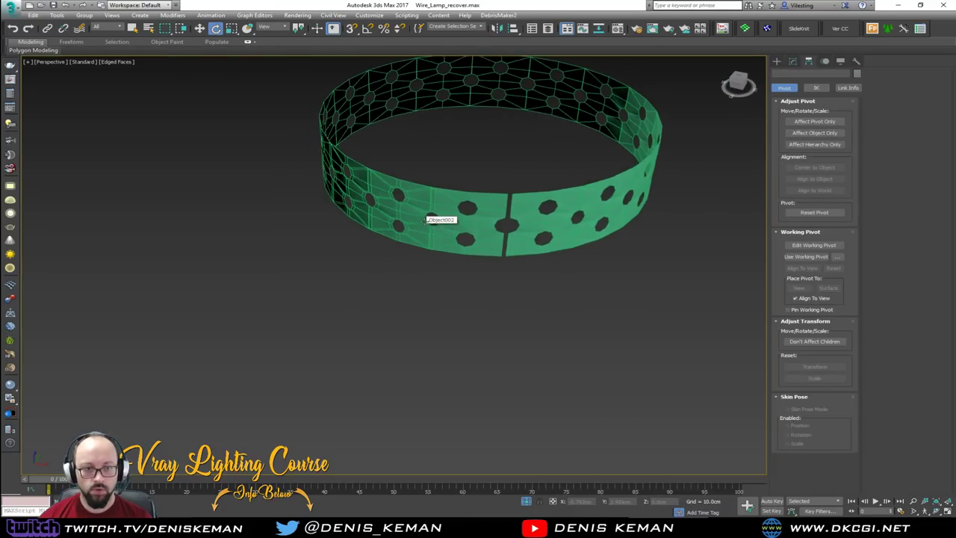
Step: End isolation, select all the perforated ring segments around the lantern cap and delete them
{"action": "middle_click_drag", "start_coordinate": [429, 220], "coordinate": [435, 218], "text": "alt"}
{"action": "left_click", "coordinate": [369, 184]}
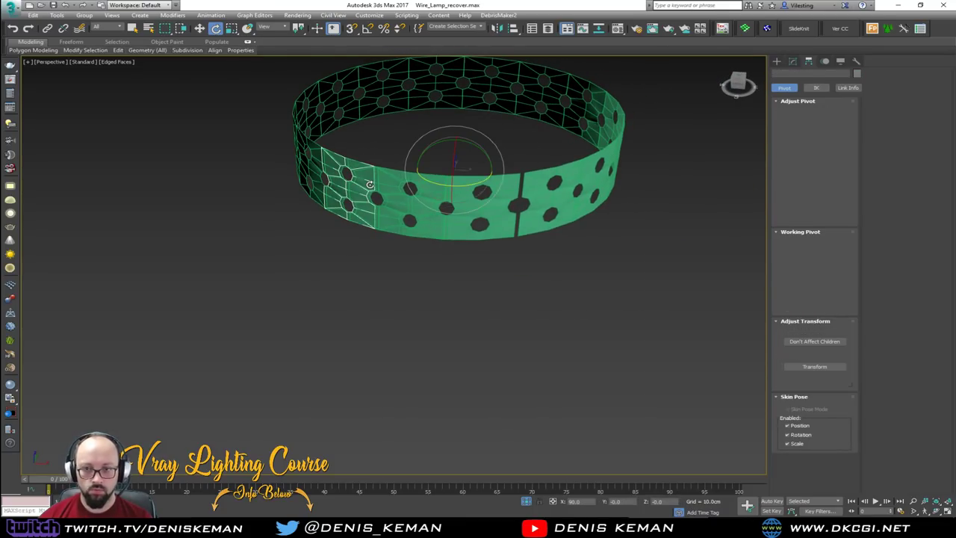
{"action": "scroll", "coordinate": [382, 177], "scroll_direction": "up", "scroll_amount": 3}
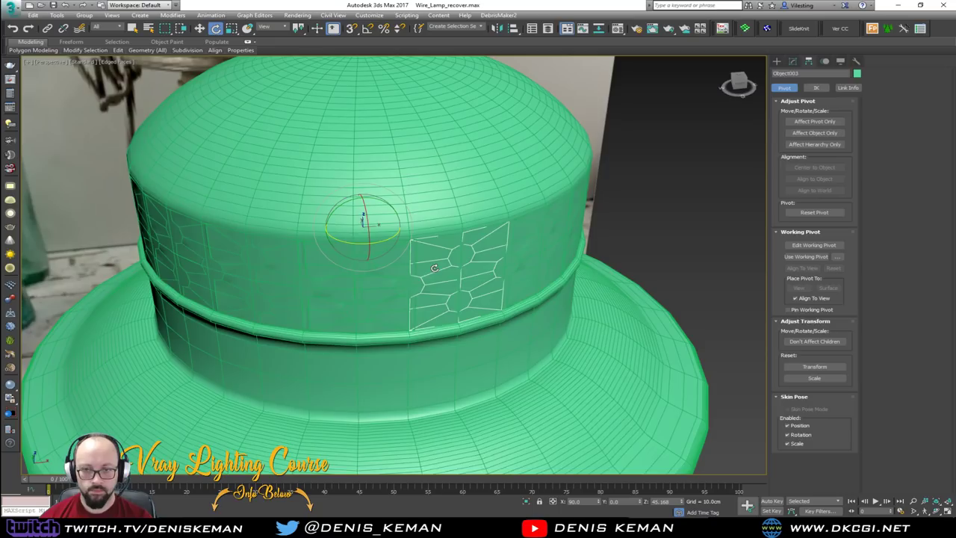
{"action": "scroll", "coordinate": [434, 267], "scroll_direction": "down", "scroll_amount": 4}
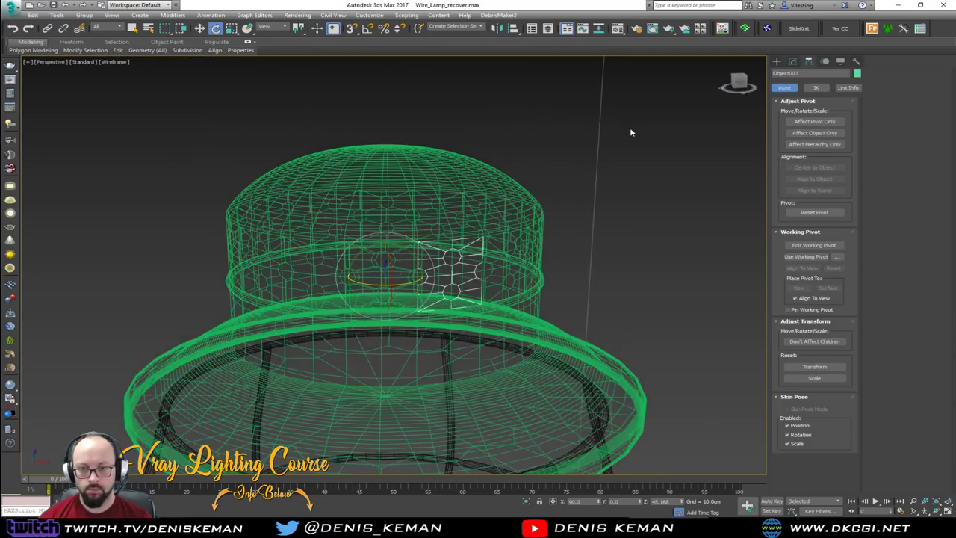
{"action": "left_click", "coordinate": [159, 351]}
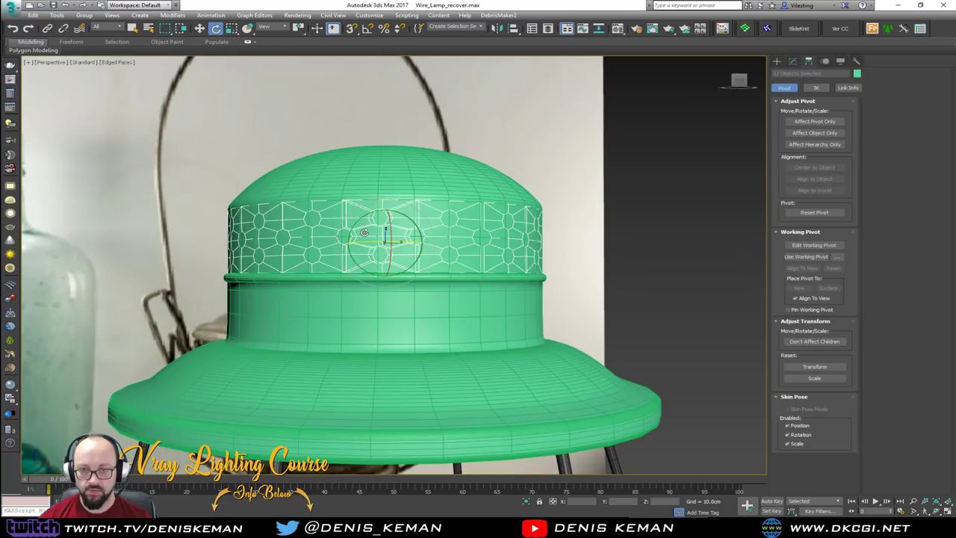
{"action": "scroll", "coordinate": [367, 275], "scroll_direction": "up", "scroll_amount": 3}
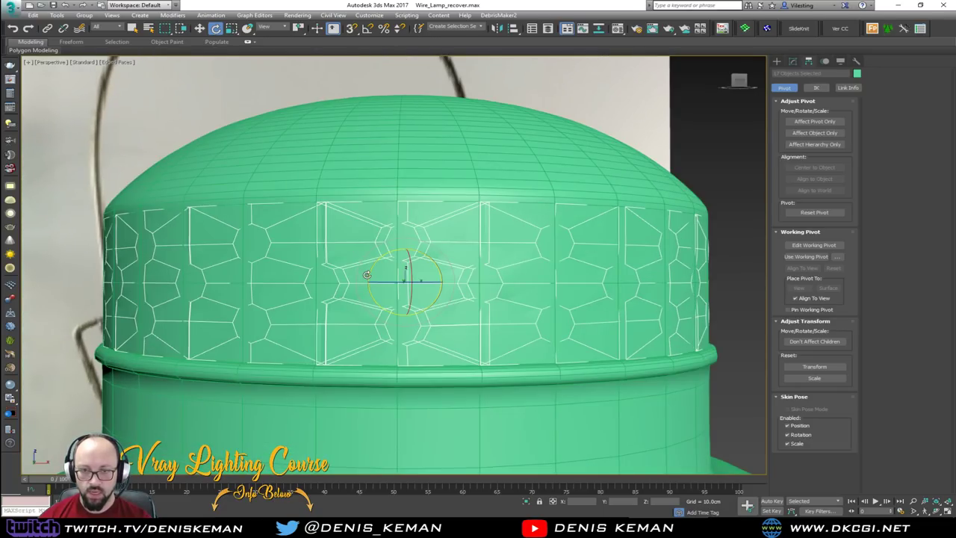
{"action": "key", "text": "Delete"}
Step: Detach the two-row band of side polygons below the lantern cap's dome as a cloned object
{"action": "left_click", "coordinate": [366, 275]}
{"action": "left_click", "coordinate": [791, 63]}
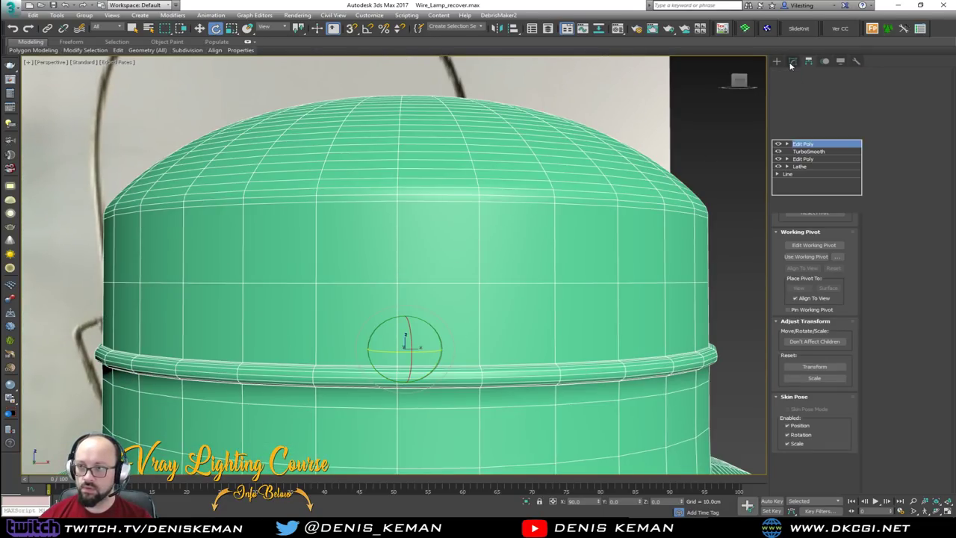
{"action": "key", "text": "2"}
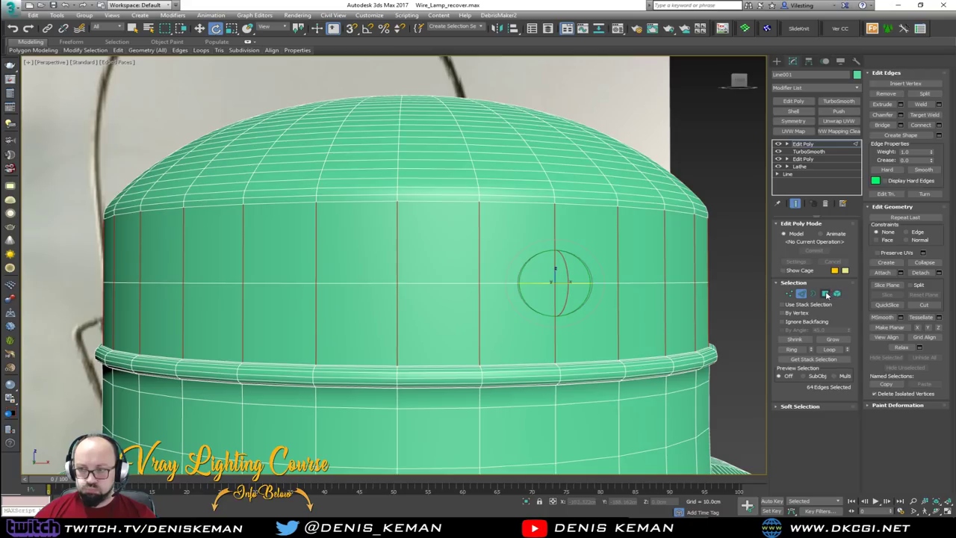
{"action": "left_click", "coordinate": [826, 294]}
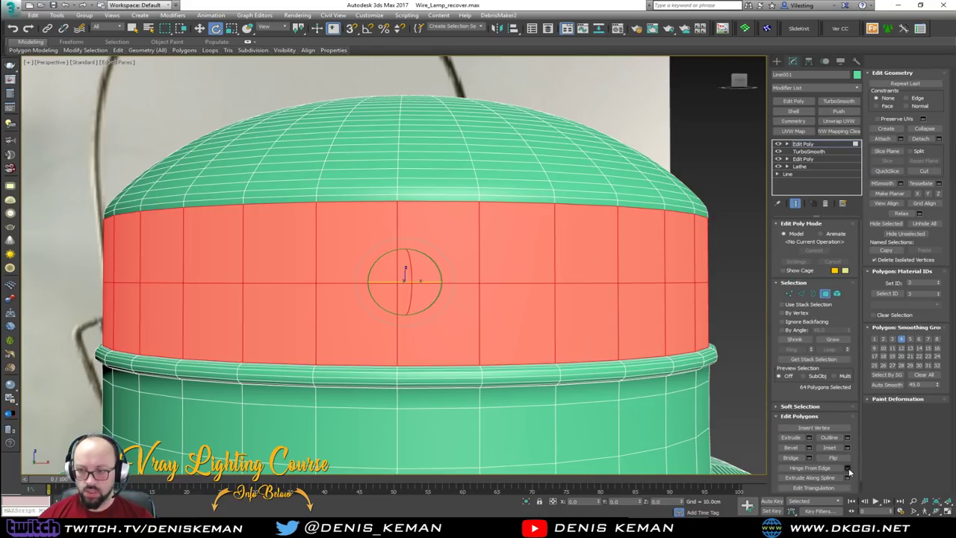
{"action": "left_click", "coordinate": [940, 139]}
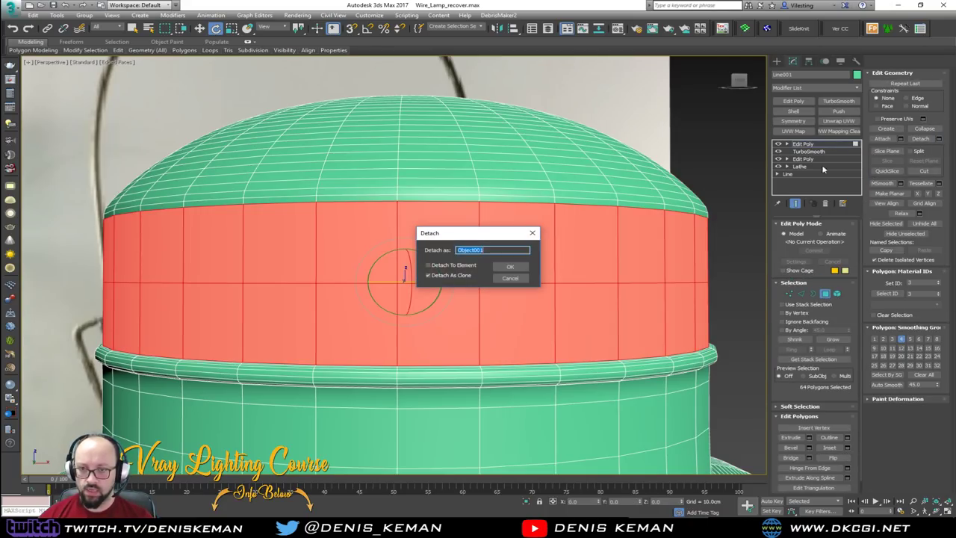
{"action": "left_click", "coordinate": [510, 266]}
{"action": "left_click", "coordinate": [825, 293]}
Step: Isolate the detached band, leaving only that ring in view and selected
{"action": "left_click", "coordinate": [591, 272]}
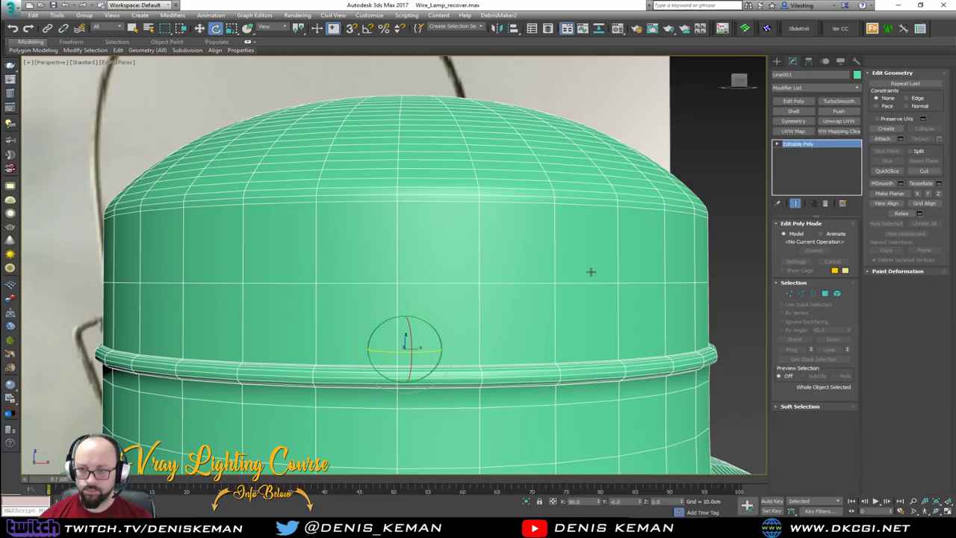
{"action": "key", "text": "alt+q"}
{"action": "left_click", "coordinate": [623, 286]}
{"action": "middle_click_drag", "start_coordinate": [623, 286], "coordinate": [496, 272], "text": "alt"}
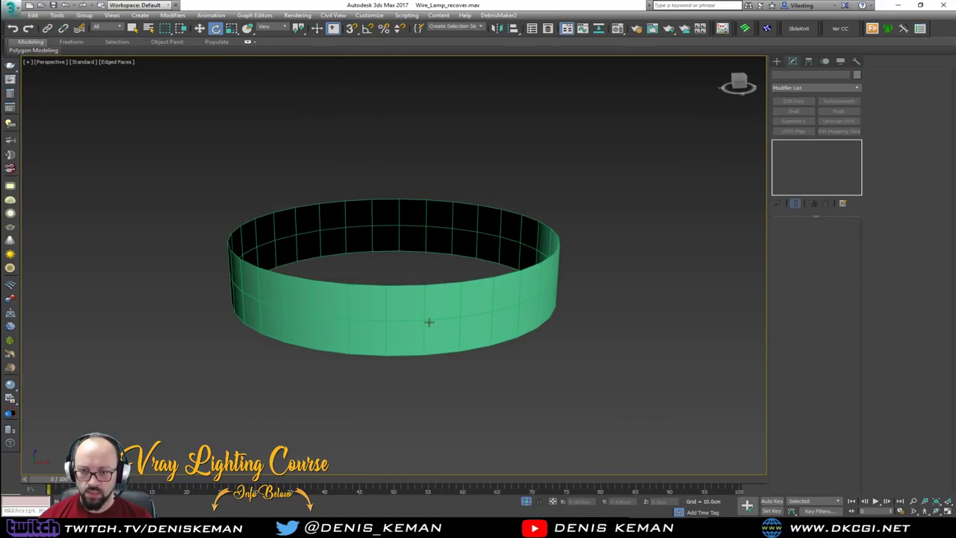
{"action": "left_click", "coordinate": [429, 323]}
{"action": "key", "text": "z"}
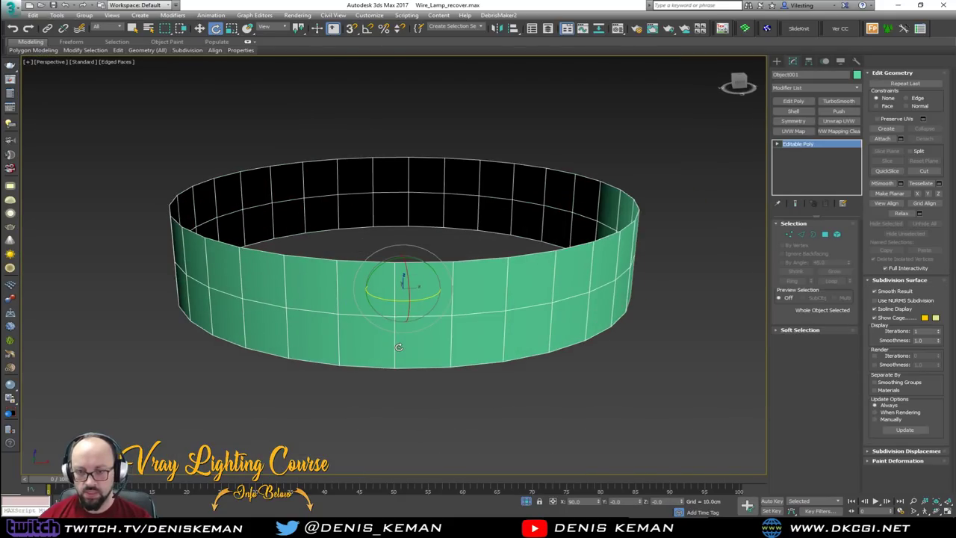
Step: Connect the band's vertical edges to add a horizontal edge loop through each of its two rows
{"action": "key", "text": "2"}
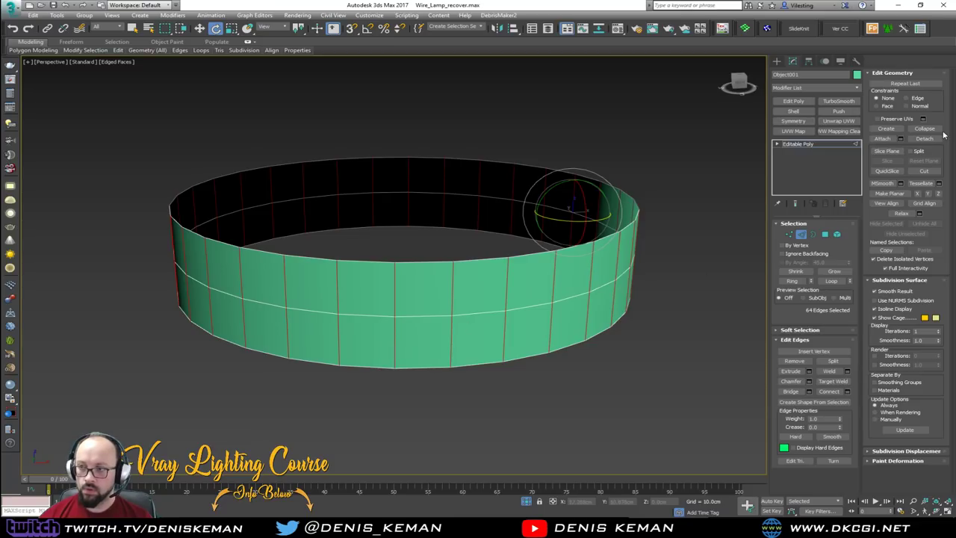
{"action": "left_click", "coordinate": [849, 394]}
{"action": "left_click", "coordinate": [399, 312]}
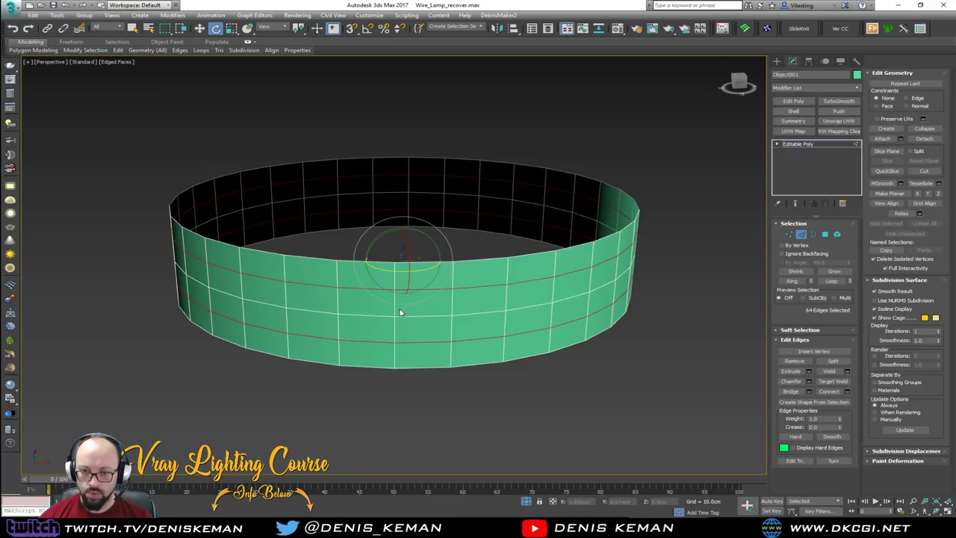
Step: Select seven staggered vertices on the band's front and chamfer them by 0.3 cm into diamond-shaped faces
{"action": "scroll", "coordinate": [399, 314], "scroll_direction": "up", "scroll_amount": 2}
{"action": "key", "text": "1"}
{"action": "left_click_drag", "start_coordinate": [400, 314], "coordinate": [380, 333]}
{"action": "left_click", "coordinate": [309, 351], "text": "ctrl"}
{"action": "left_click", "coordinate": [308, 275], "text": "ctrl"}
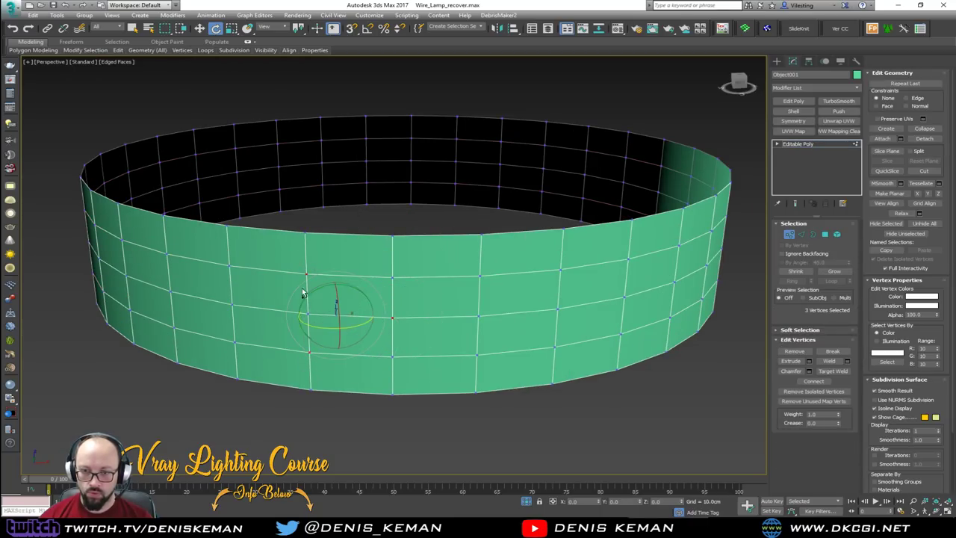
{"action": "left_click", "coordinate": [482, 274], "text": "ctrl"}
{"action": "left_click_drag", "start_coordinate": [463, 364], "coordinate": [463, 364], "text": "ctrl"}
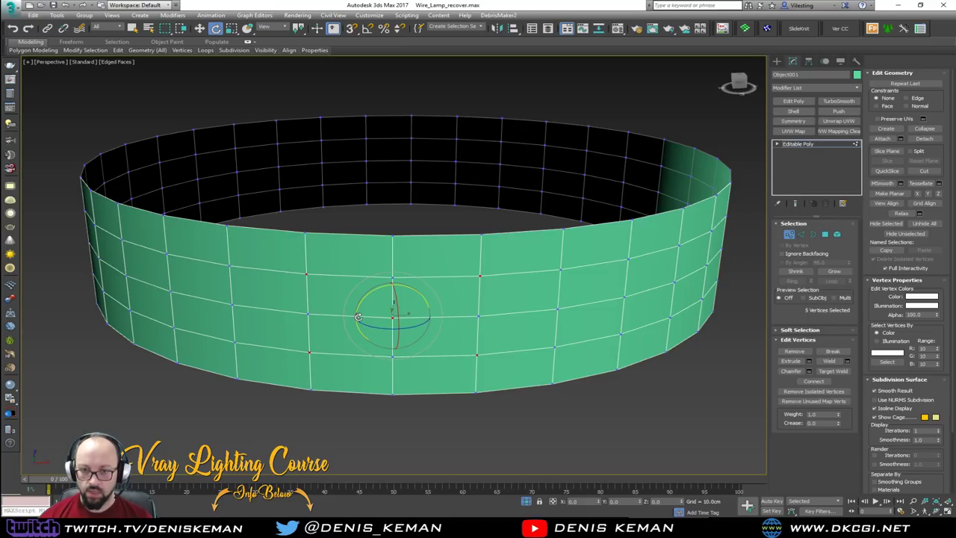
{"action": "left_click", "coordinate": [557, 309], "text": "ctrl"}
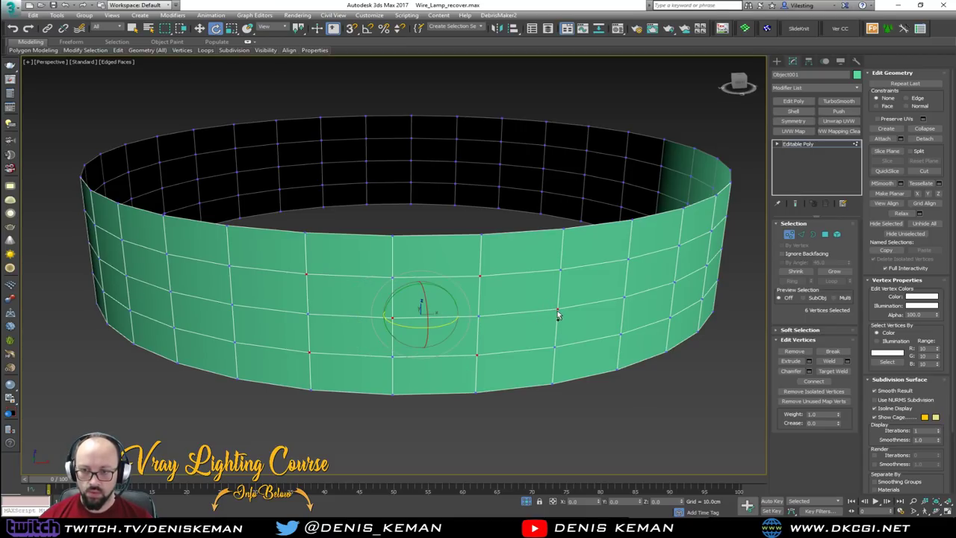
{"action": "left_click", "coordinate": [231, 305], "text": "ctrl"}
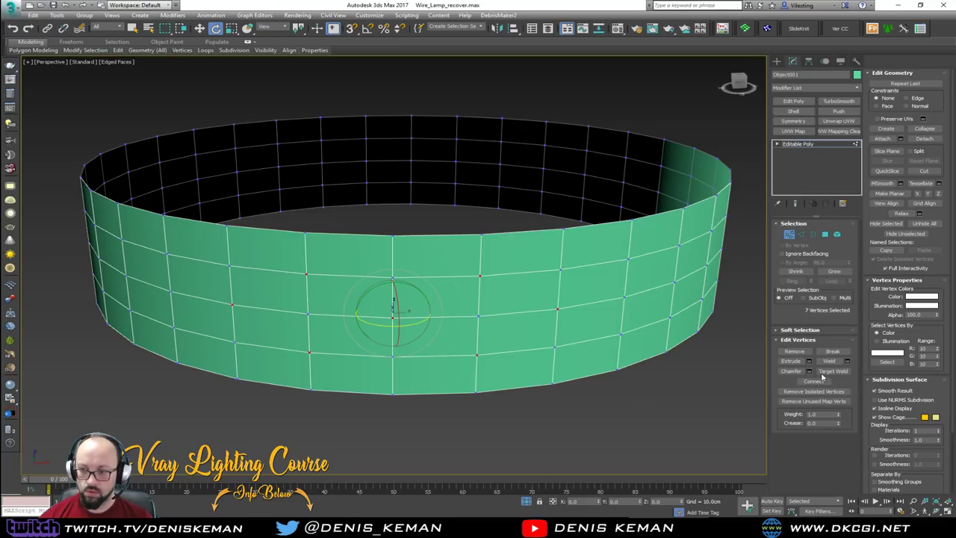
{"action": "left_click", "coordinate": [809, 372]}
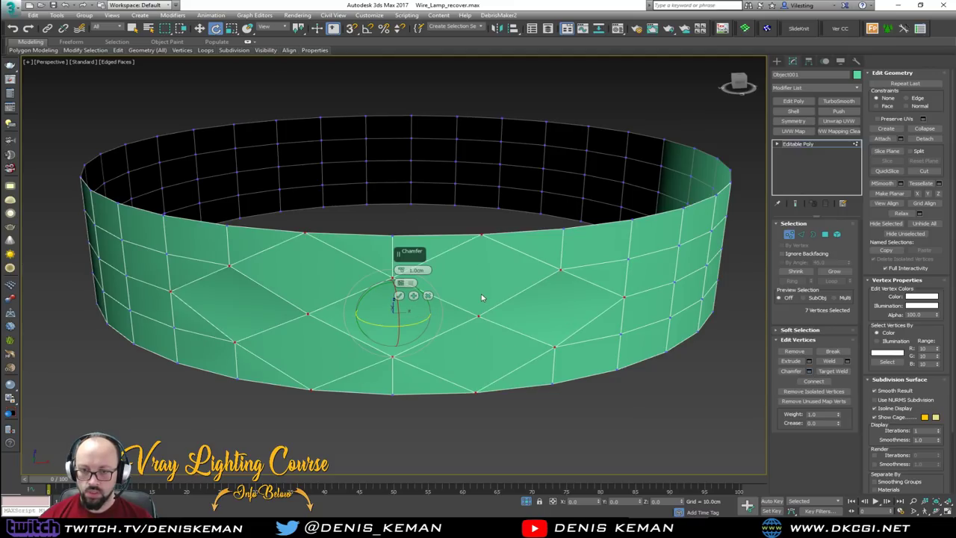
{"action": "right_click", "coordinate": [402, 271]}
{"action": "left_click_drag", "start_coordinate": [402, 271], "coordinate": [450, 272]}
{"action": "type", "text": "3"}
{"action": "key", "text": "Return"}
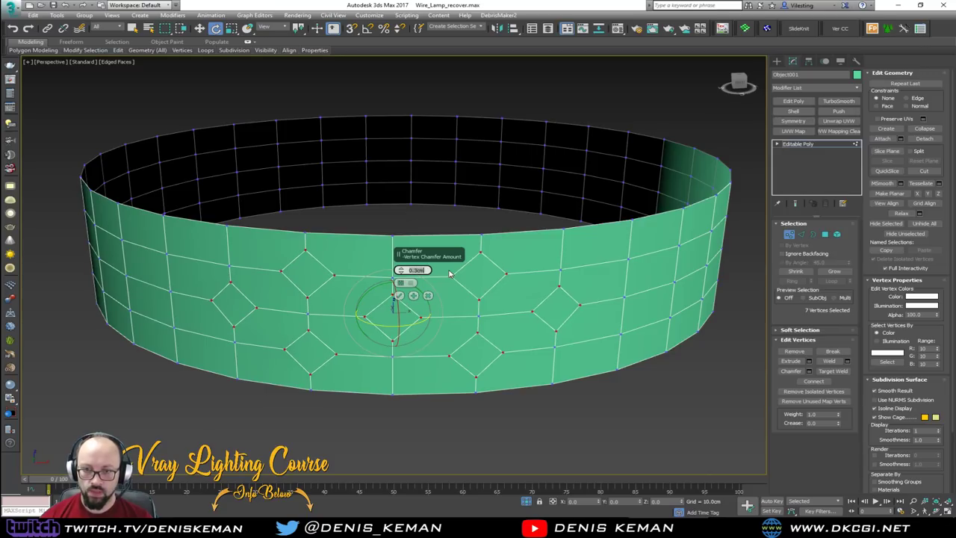
{"action": "left_click", "coordinate": [399, 295]}
{"action": "key", "text": "1"}
{"action": "key", "text": "1"}
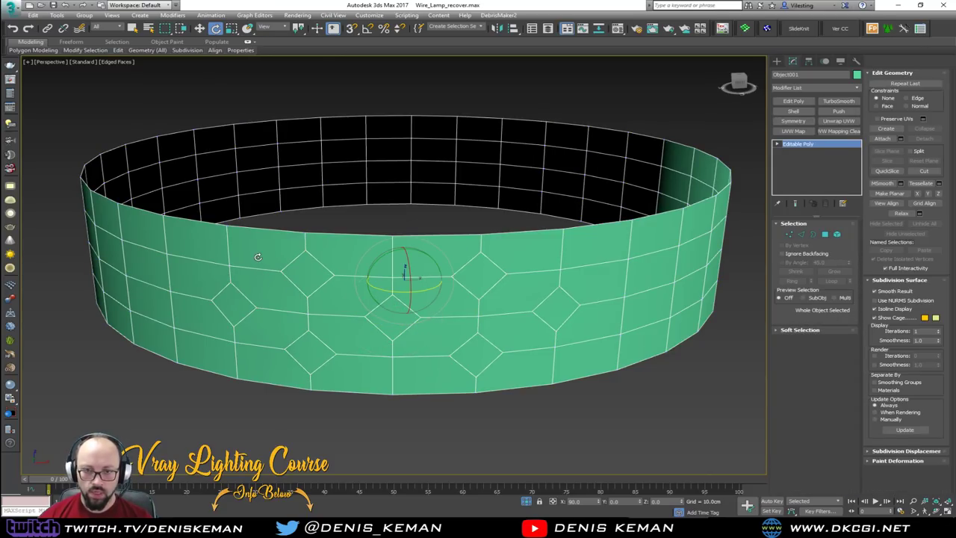
Step: Cut diagonal edges from the left pair of stacked diamonds to the leftmost diamond and to the band's upper and lower rims
{"action": "middle_click_drag", "start_coordinate": [273, 260], "coordinate": [288, 272], "text": "alt"}
{"action": "left_click", "coordinate": [269, 265]}
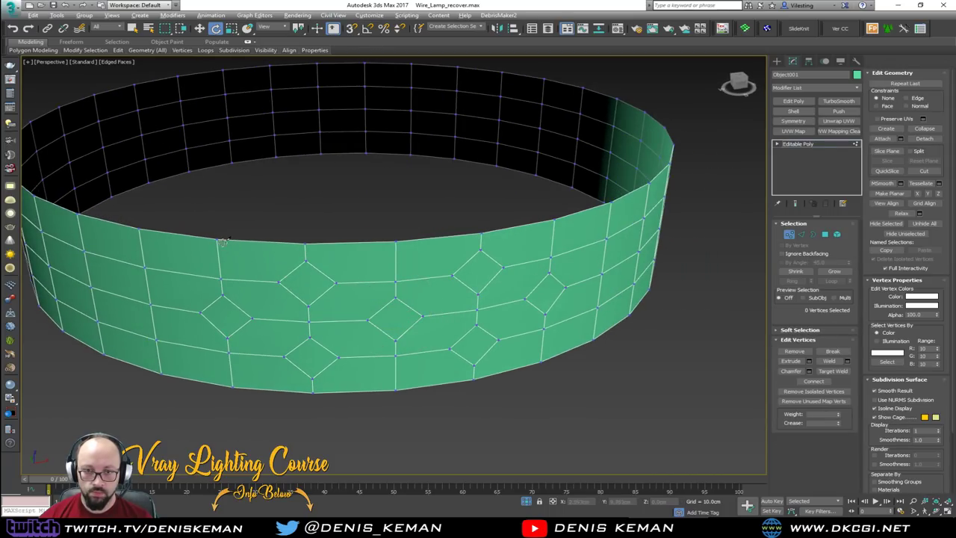
{"action": "key", "text": "alt+c"}
{"action": "left_click", "coordinate": [217, 238]}
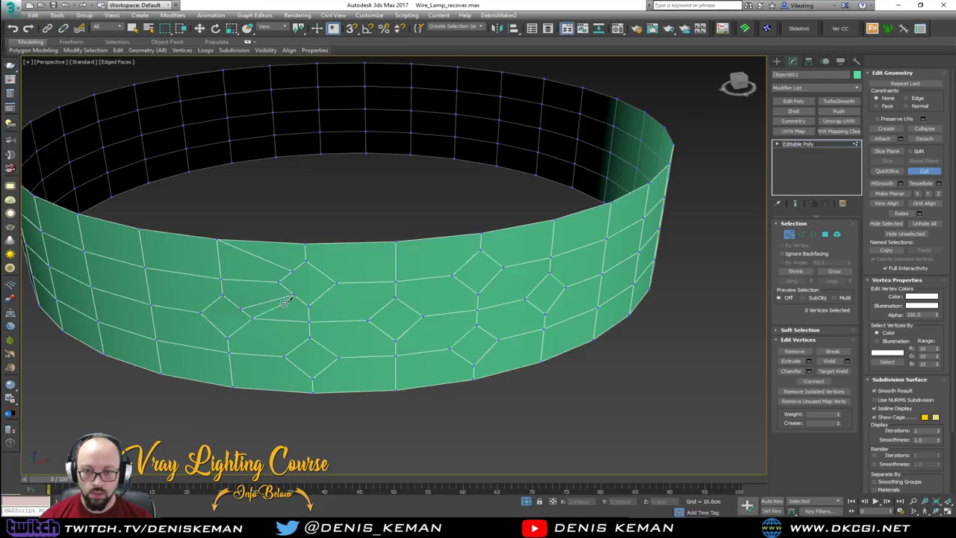
{"action": "left_click", "coordinate": [297, 367]}
{"action": "left_click", "coordinate": [235, 387]}
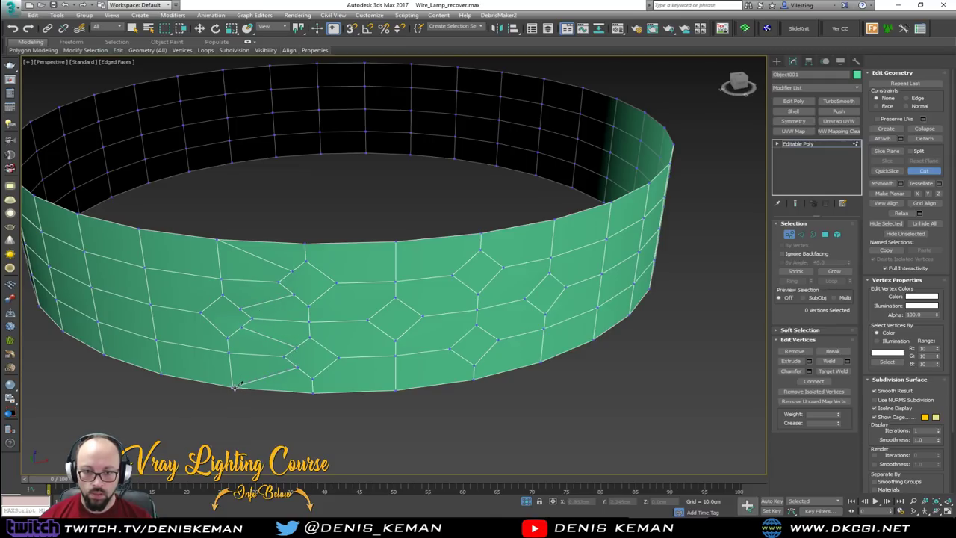
Step: Cut diagonal edges from the left pair of stacked diamonds to the central diamond and the rim vertices above and below it
{"action": "left_click", "coordinate": [326, 369]}
{"action": "left_click", "coordinate": [327, 347]}
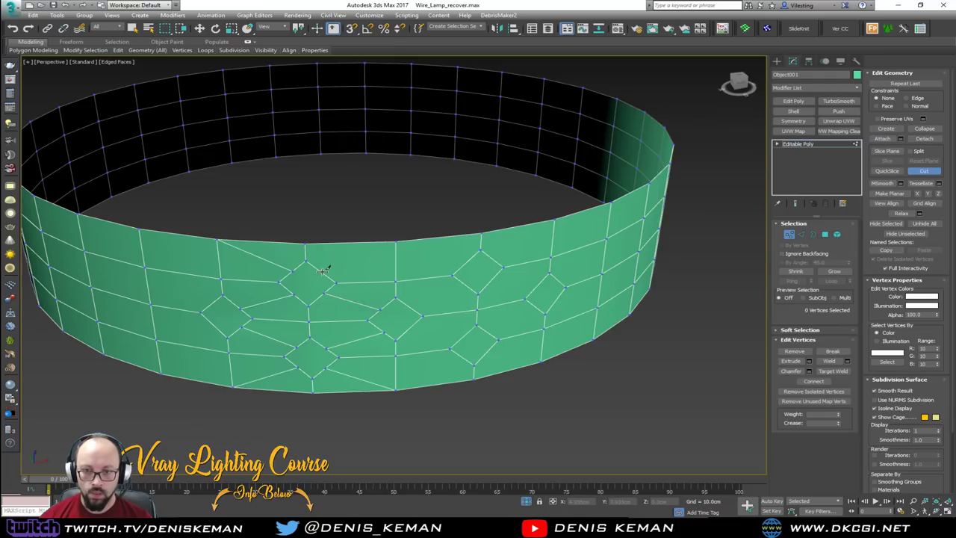
{"action": "left_click", "coordinate": [322, 272]}
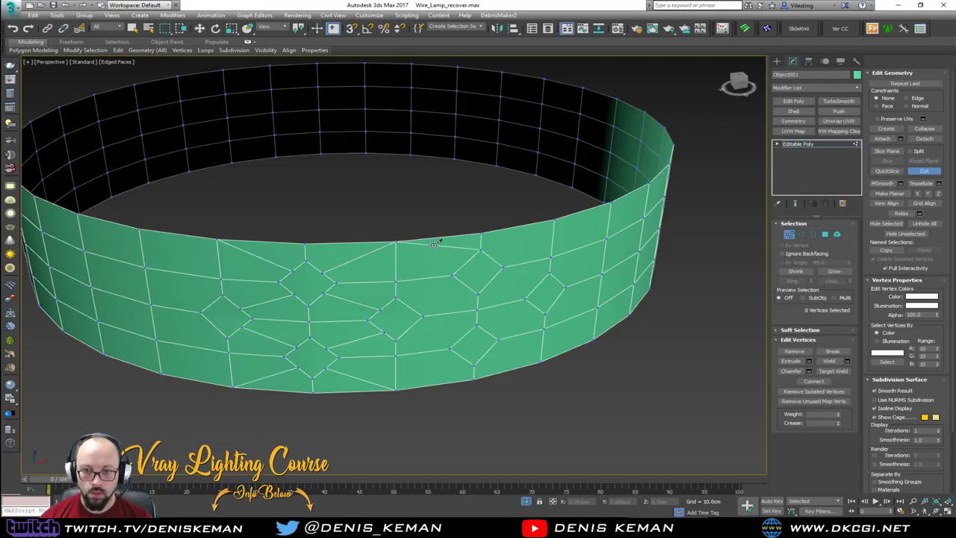
{"action": "left_click", "coordinate": [397, 242]}
Step: Cut diagonal edges linking the right pair of stacked diamonds to the central and rightmost diamonds and to the band's rims
{"action": "left_click", "coordinate": [462, 337]}
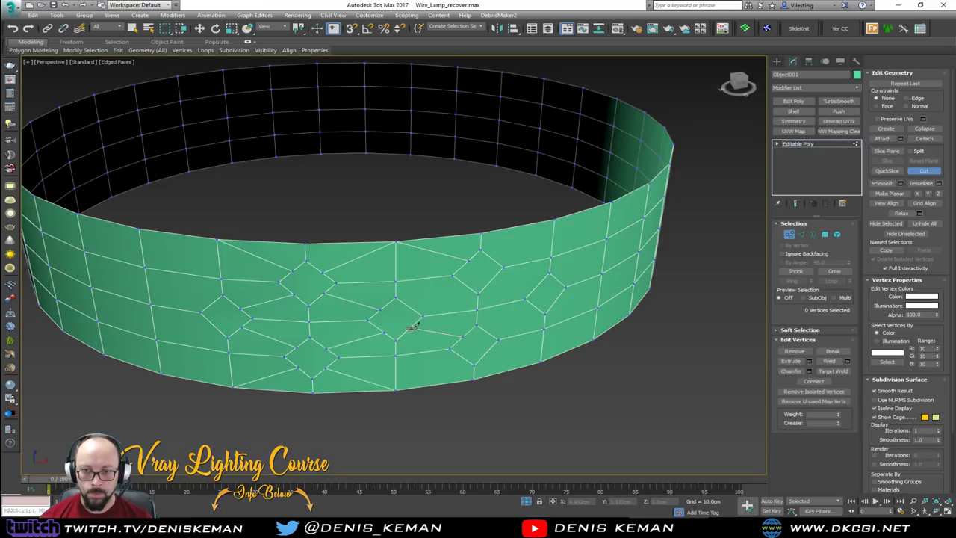
{"action": "left_click", "coordinate": [398, 387]}
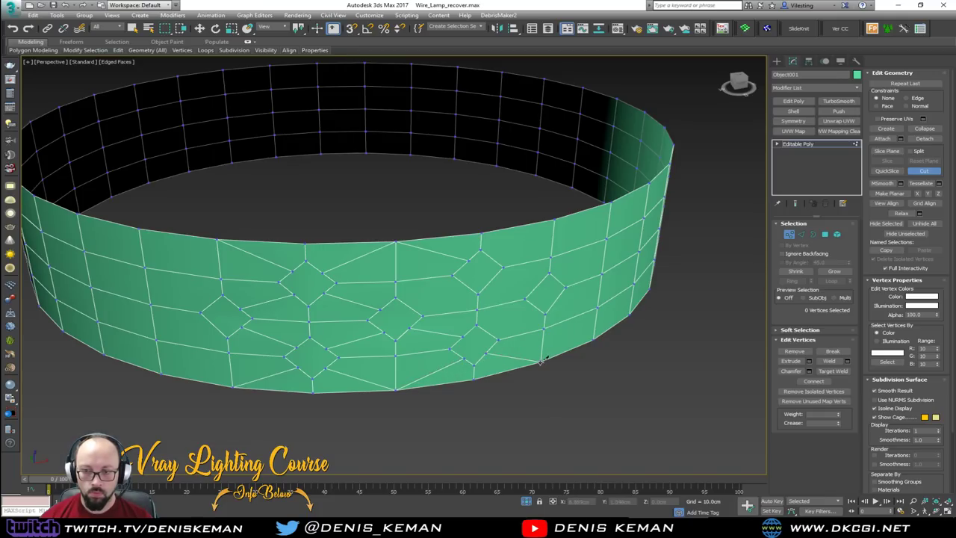
{"action": "left_click", "coordinate": [493, 331]}
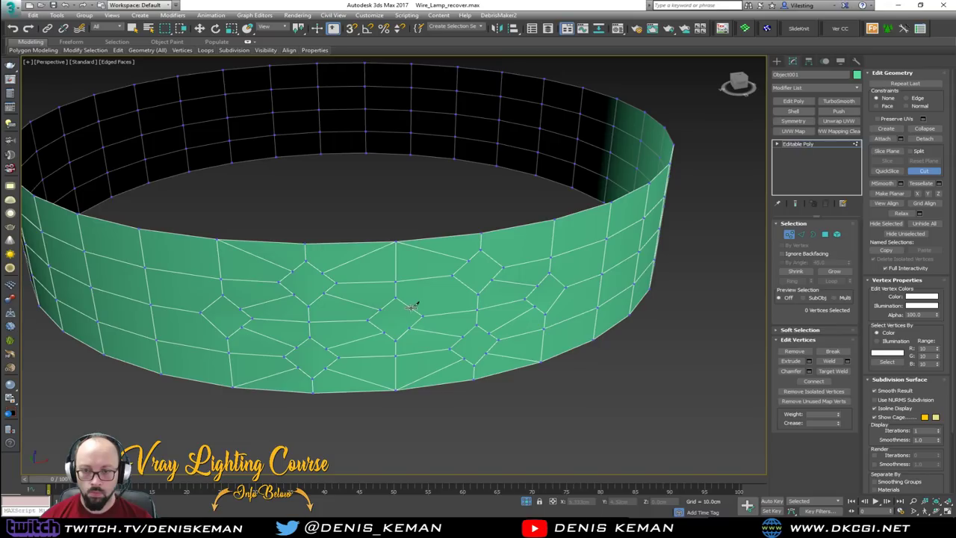
{"action": "left_click", "coordinate": [496, 261]}
{"action": "left_click", "coordinate": [554, 220]}
{"action": "right_click", "coordinate": [569, 248]}
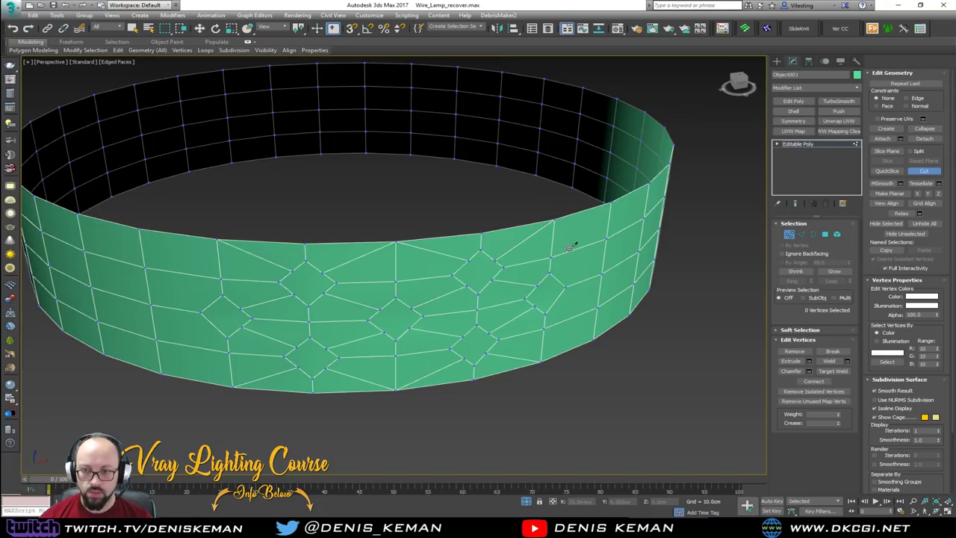
Step: Cut two edges from the rightmost diamond's outer sides to the upper and lower vertices of the adjacent grid column
{"action": "middle_click_drag", "start_coordinate": [569, 249], "coordinate": [543, 268], "text": "alt"}
{"action": "scroll", "coordinate": [385, 217], "scroll_direction": "up", "scroll_amount": 3}
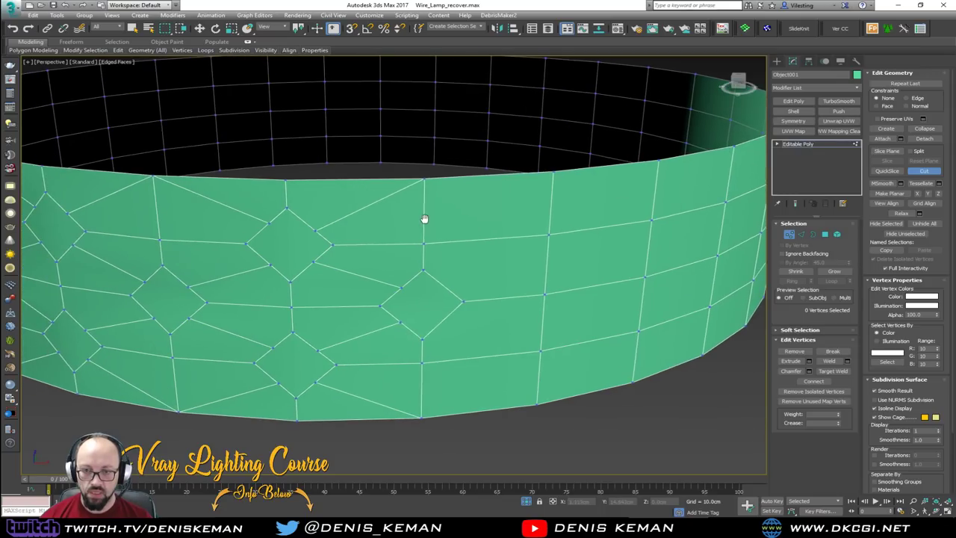
{"action": "left_click", "coordinate": [447, 285]}
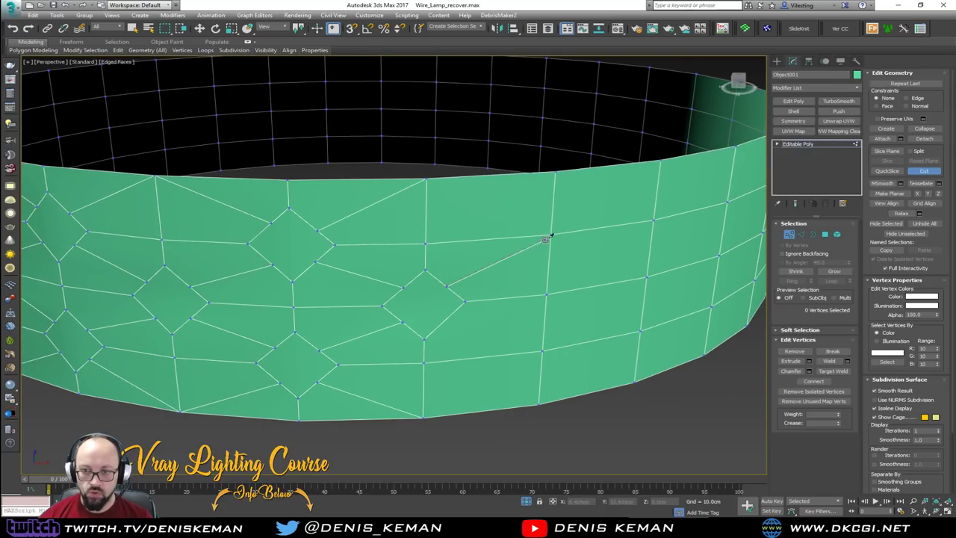
{"action": "left_click", "coordinate": [551, 234]}
{"action": "right_click", "coordinate": [551, 234]}
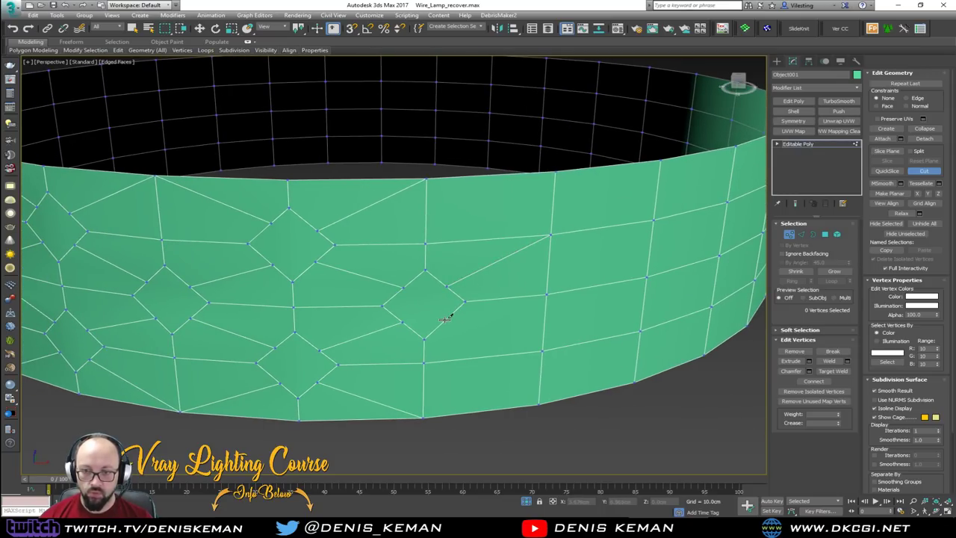
{"action": "left_click", "coordinate": [445, 320]}
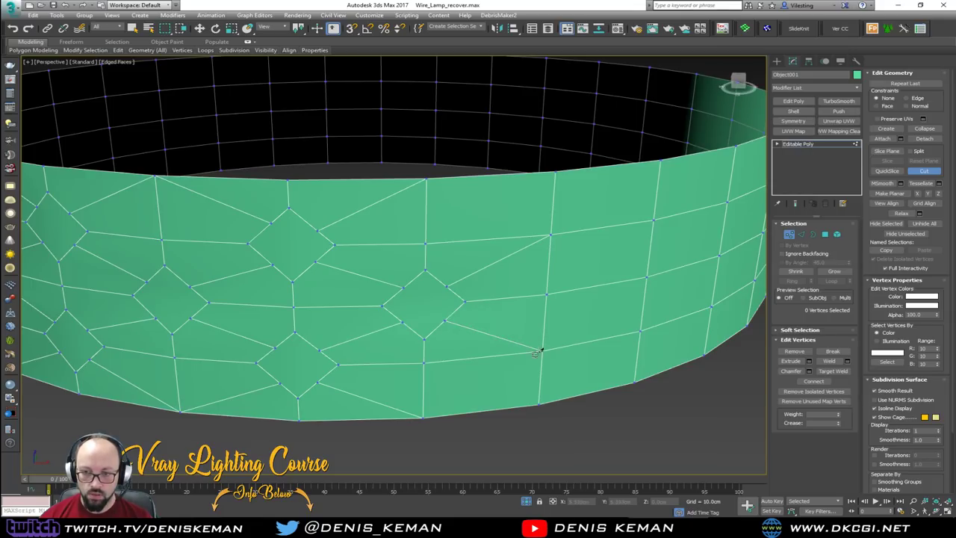
{"action": "key", "text": "e"}
{"action": "scroll", "coordinate": [388, 276], "scroll_direction": "down", "scroll_amount": 5}
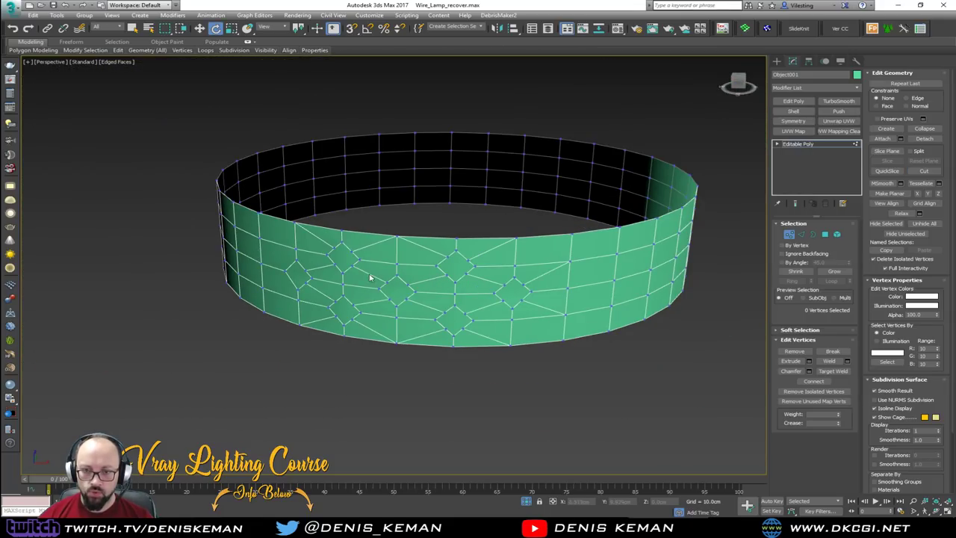
{"action": "key", "text": "4"}
{"action": "key", "text": "ctrl+a"}
{"action": "middle_click_drag", "start_coordinate": [367, 280], "coordinate": [387, 283], "text": "alt"}
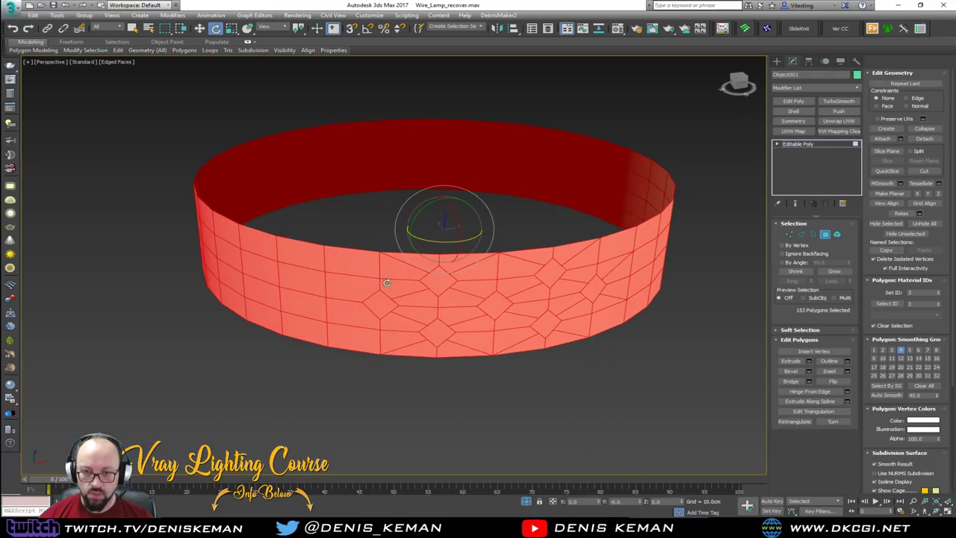
Step: Cut two edges from the leftmost diamond's outer sides to the upper and lower vertices of the adjacent grid column
{"action": "key", "text": "1"}
{"action": "scroll", "coordinate": [369, 295], "scroll_direction": "up", "scroll_amount": 2}
{"action": "key", "text": "alt+c"}
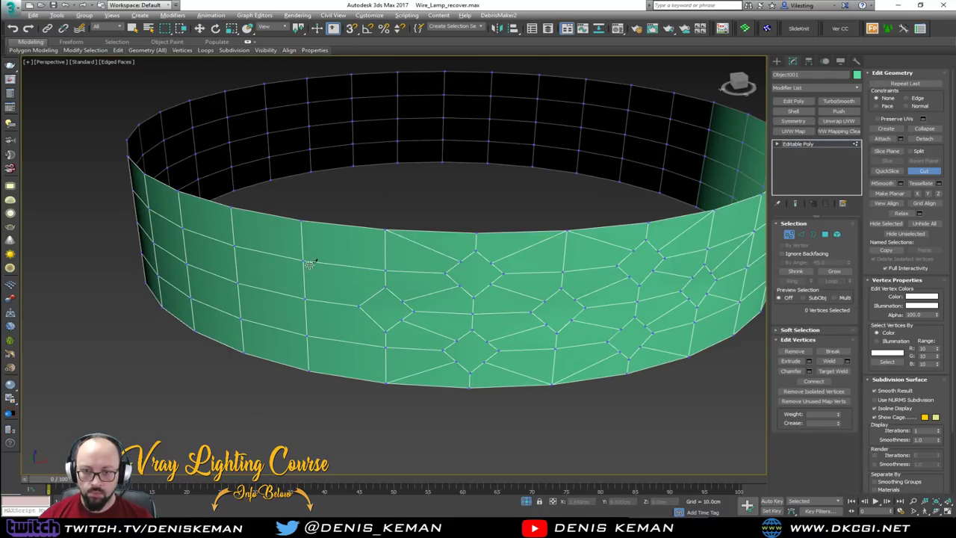
{"action": "left_click", "coordinate": [304, 259]}
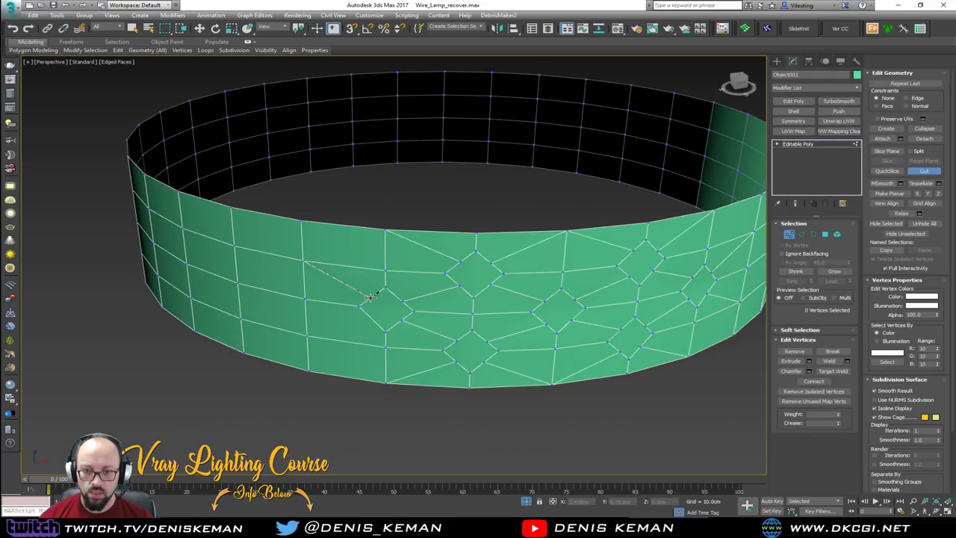
{"action": "left_click", "coordinate": [308, 335]}
{"action": "right_click", "coordinate": [480, 329]}
{"action": "right_click", "coordinate": [455, 299]}
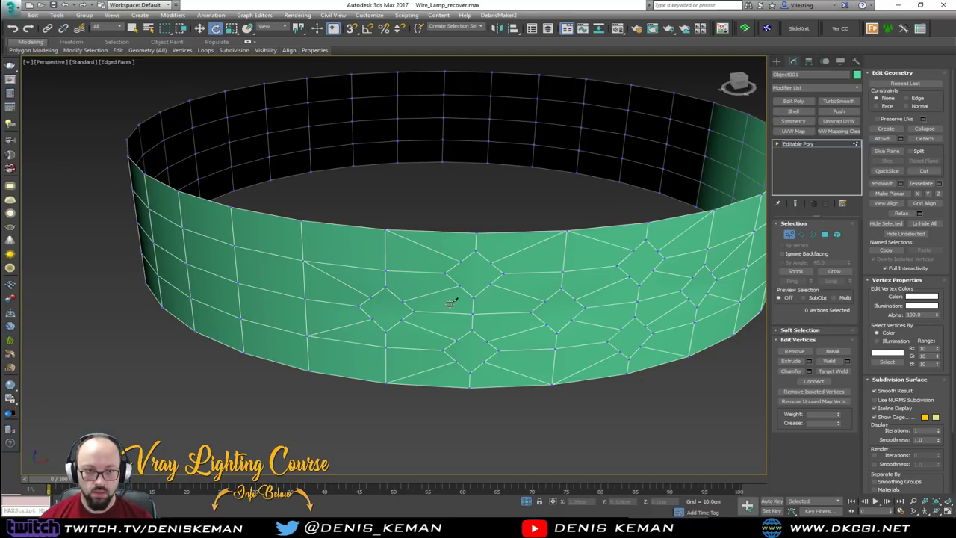
Step: Select all seven diamond-shaped polygons on the front of the band and delete them to open the holes
{"action": "scroll", "coordinate": [512, 294], "scroll_direction": "up", "scroll_amount": 2}
{"action": "middle_click_drag", "start_coordinate": [513, 294], "coordinate": [427, 286]}
{"action": "scroll", "coordinate": [426, 287], "scroll_direction": "down", "scroll_amount": 2}
{"action": "key", "text": "4"}
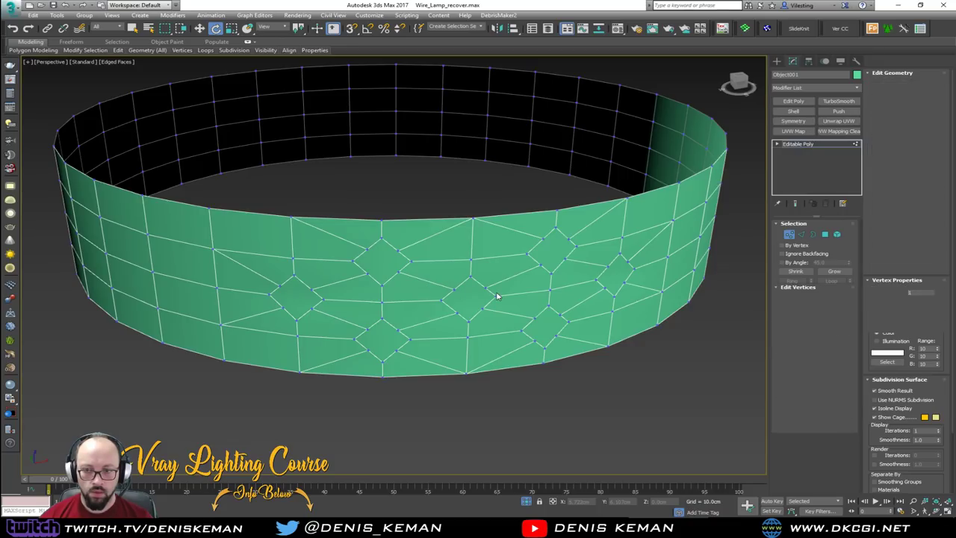
{"action": "left_click", "coordinate": [295, 293]}
{"action": "left_click", "coordinate": [396, 271], "text": "ctrl"}
{"action": "left_click", "coordinate": [387, 345], "text": "ctrl"}
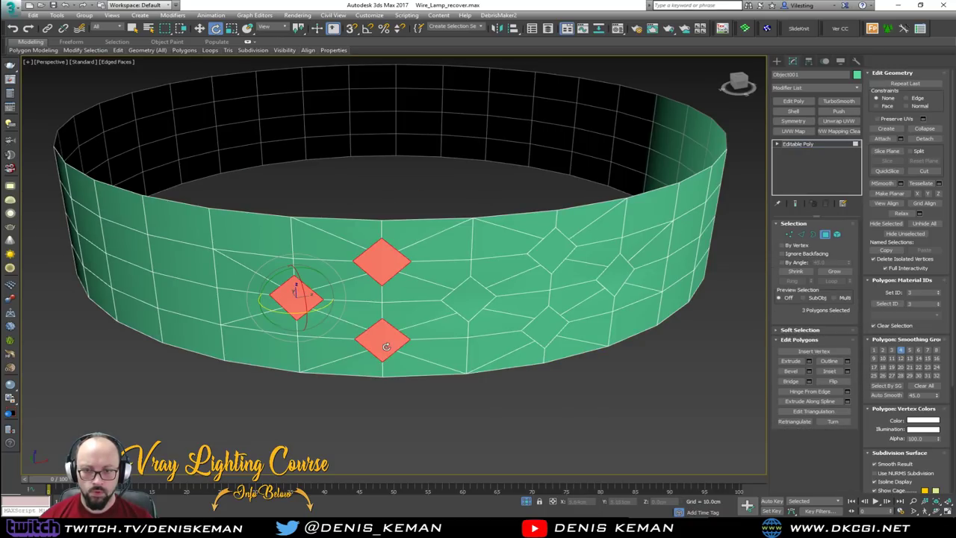
{"action": "left_click", "coordinate": [478, 307], "text": "ctrl"}
{"action": "left_click", "coordinate": [556, 329], "text": "ctrl"}
{"action": "left_click", "coordinate": [616, 274], "text": "ctrl"}
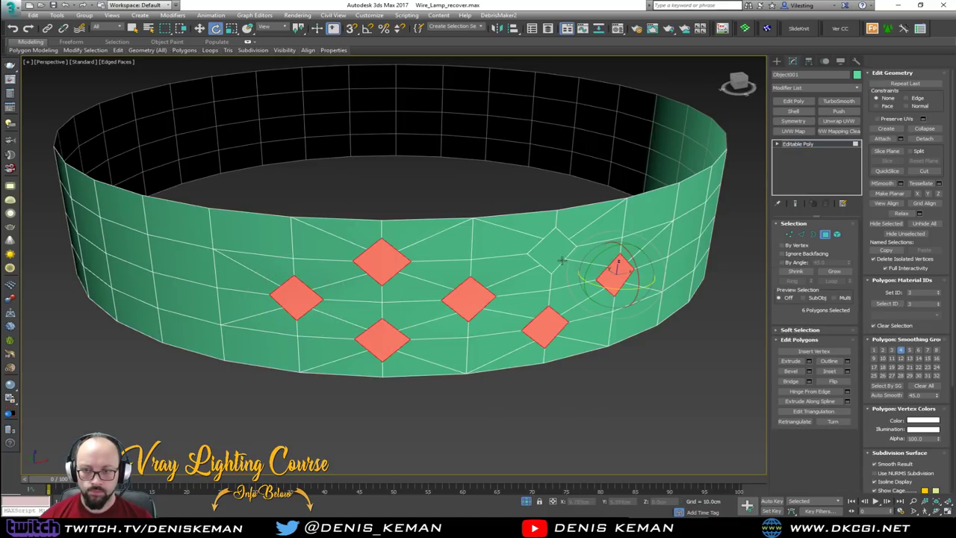
{"action": "left_click", "coordinate": [551, 255], "text": "ctrl"}
{"action": "key", "text": "Delete"}
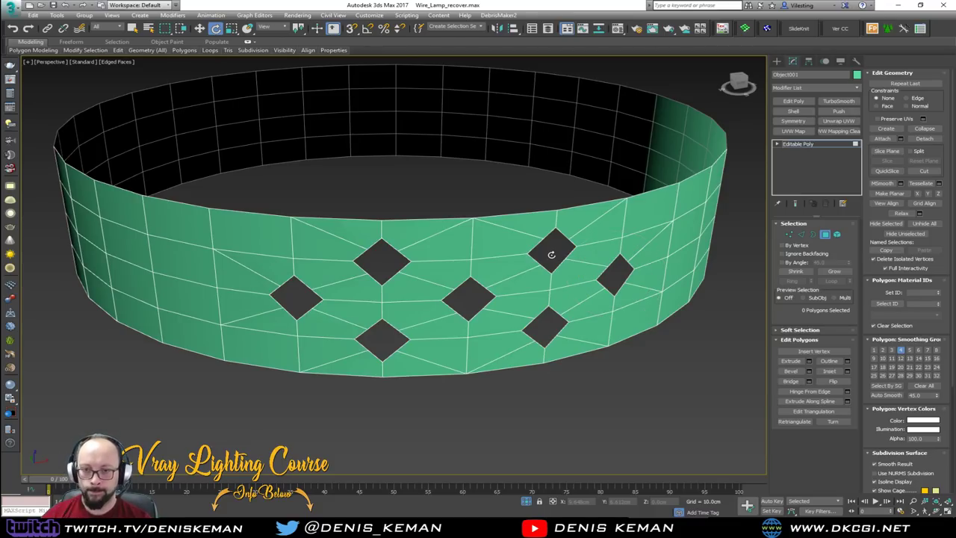
Step: Select the borders of the seven holes, excluding the band's rims, and regularize them into even octagons
{"action": "key", "text": "3"}
{"action": "key", "text": "ctrl+a"}
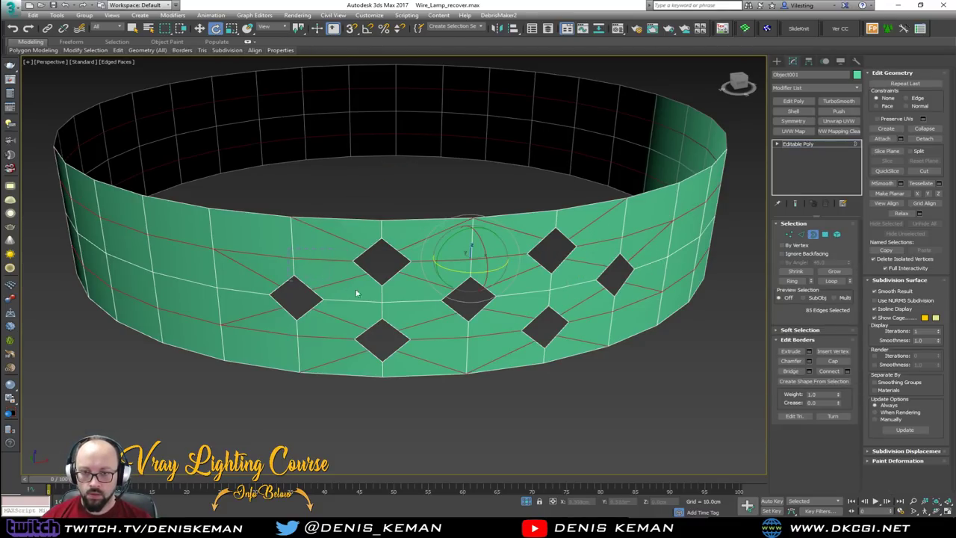
{"action": "left_click_drag", "start_coordinate": [594, 331], "coordinate": [613, 333]}
{"action": "right_click", "coordinate": [565, 293]}
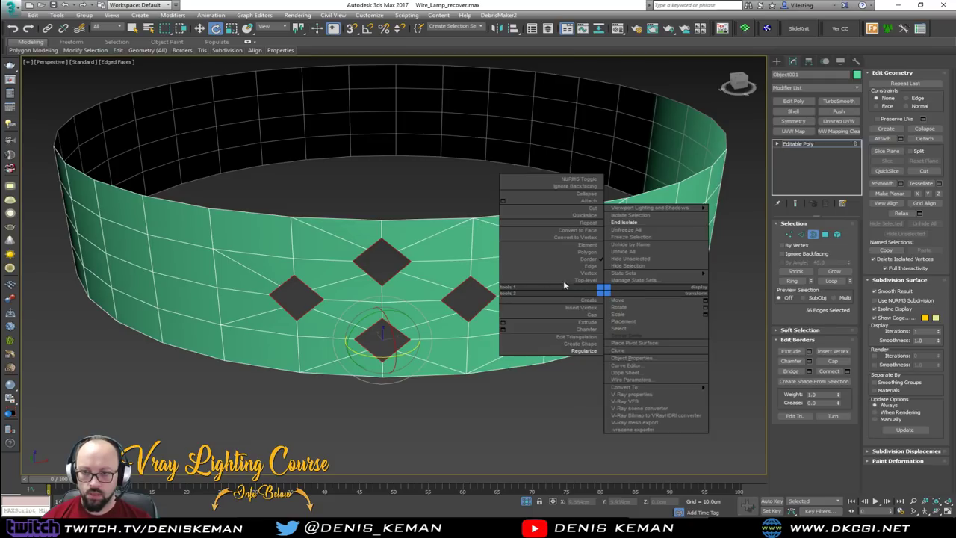
{"action": "left_click", "coordinate": [573, 350]}
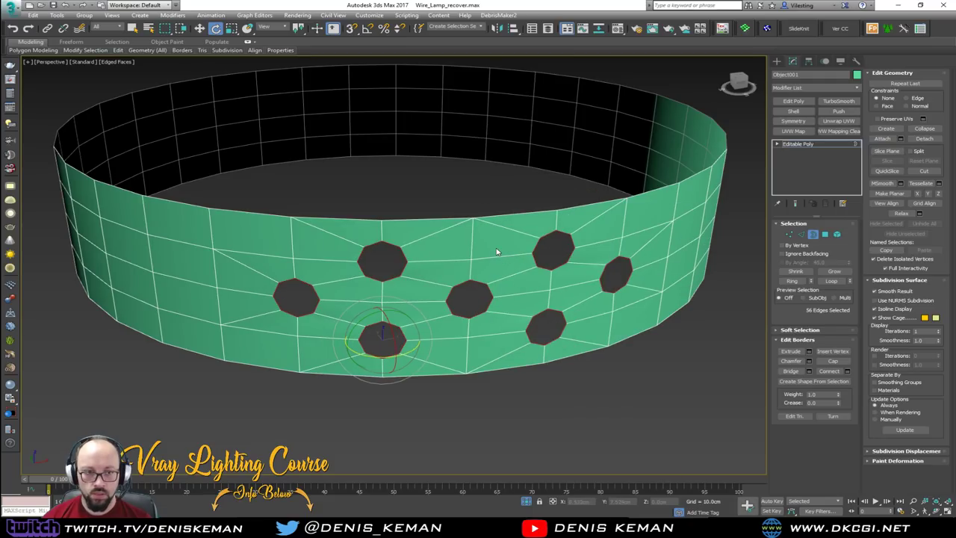
{"action": "middle_click_drag", "start_coordinate": [497, 252], "coordinate": [425, 248]}
{"action": "middle_click_drag", "start_coordinate": [445, 212], "coordinate": [435, 234]}
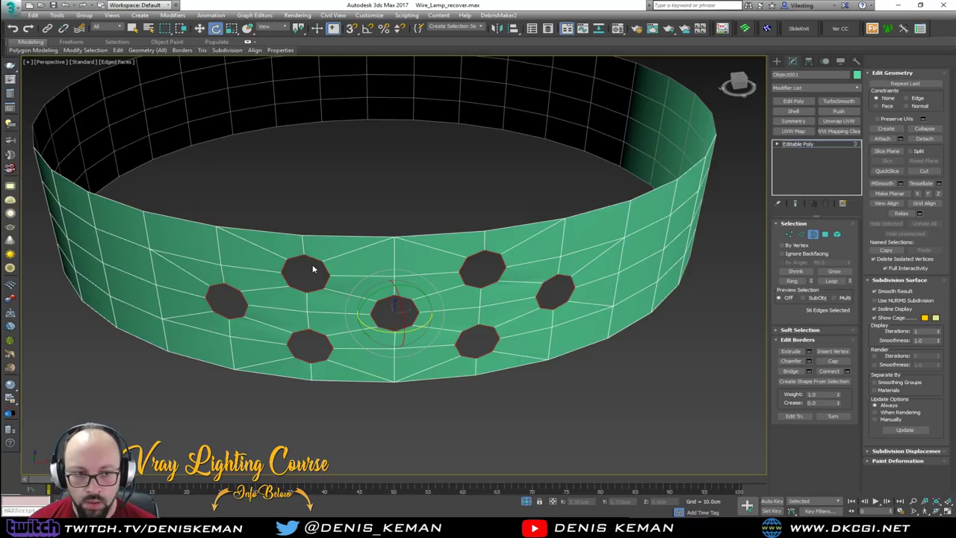
{"action": "mouse_move", "coordinate": [319, 298]}
{"action": "middle_mouse_down", "text": "alt"}
{"action": "mouse_move", "coordinate": [310, 296]}
{"action": "mouse_move", "coordinate": [314, 288]}
{"action": "middle_mouse_up", "text": "alt"}
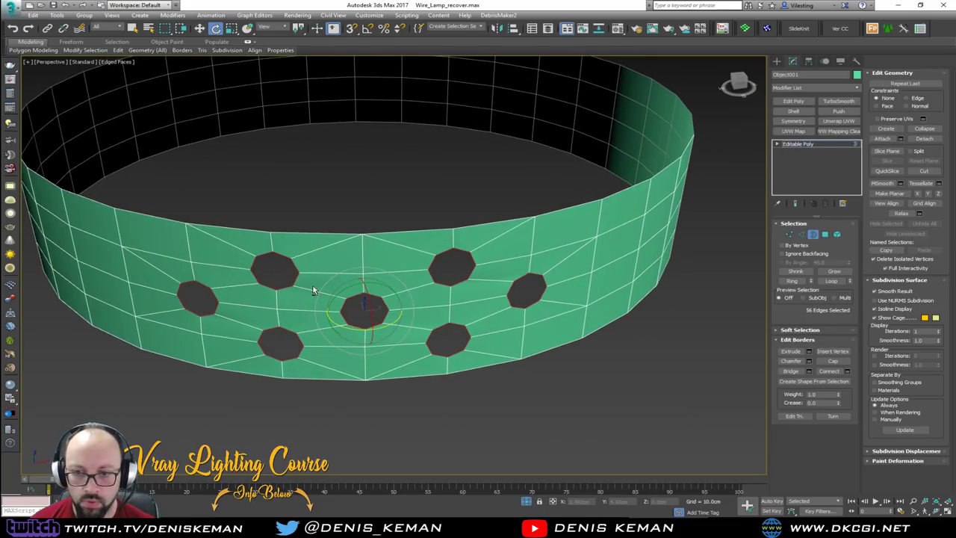
{"action": "left_click", "coordinate": [813, 235]}
{"action": "left_click", "coordinate": [814, 236]}
Step: Save the scene under the name Wire_Lamp.max, replacing the existing file
{"action": "middle_click_drag", "start_coordinate": [409, 173], "coordinate": [427, 248], "text": "alt"}
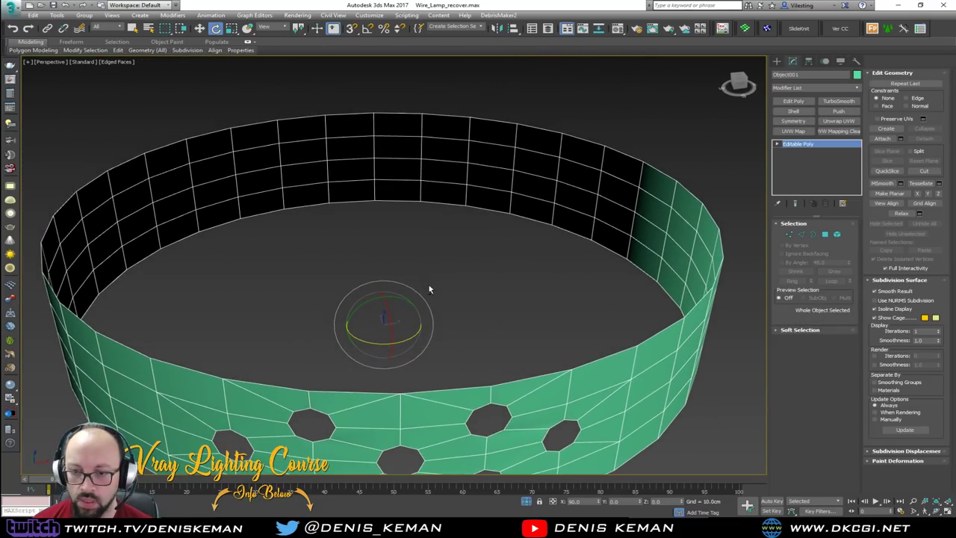
{"action": "middle_click_drag", "start_coordinate": [428, 289], "coordinate": [451, 289], "text": "alt"}
{"action": "left_click_drag", "start_coordinate": [446, 276], "coordinate": [442, 274]}
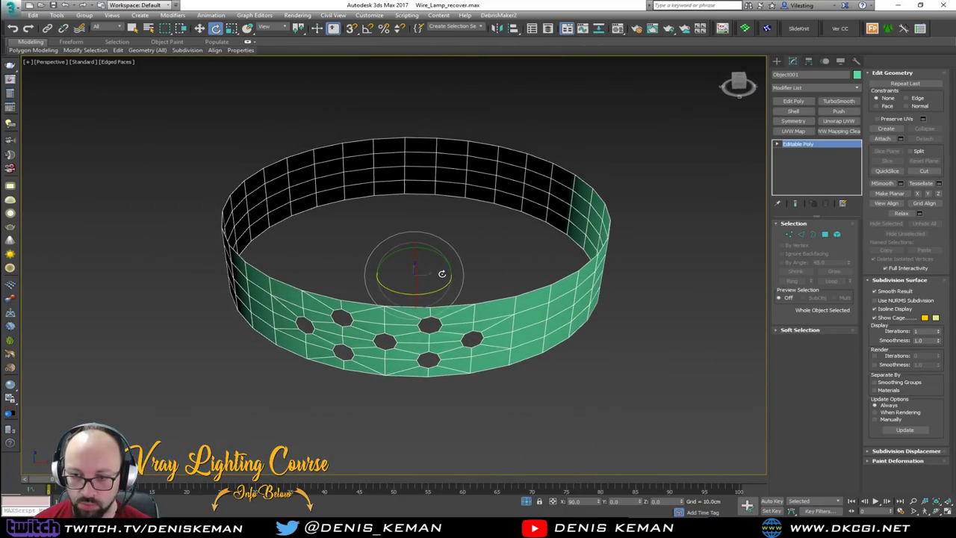
{"action": "middle_click_drag", "start_coordinate": [438, 303], "coordinate": [449, 307], "text": "alt"}
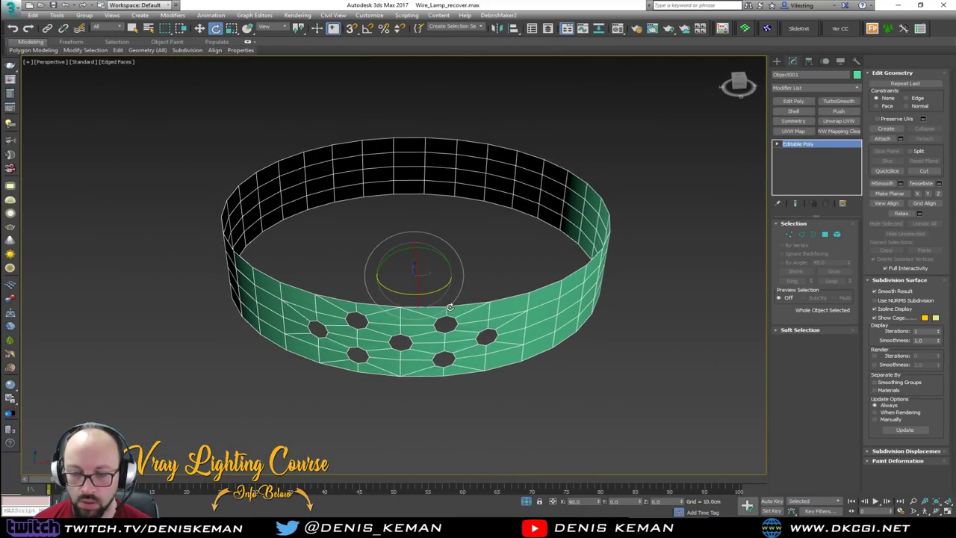
{"action": "left_click", "coordinate": [10, 9]}
{"action": "left_click", "coordinate": [11, 10]}
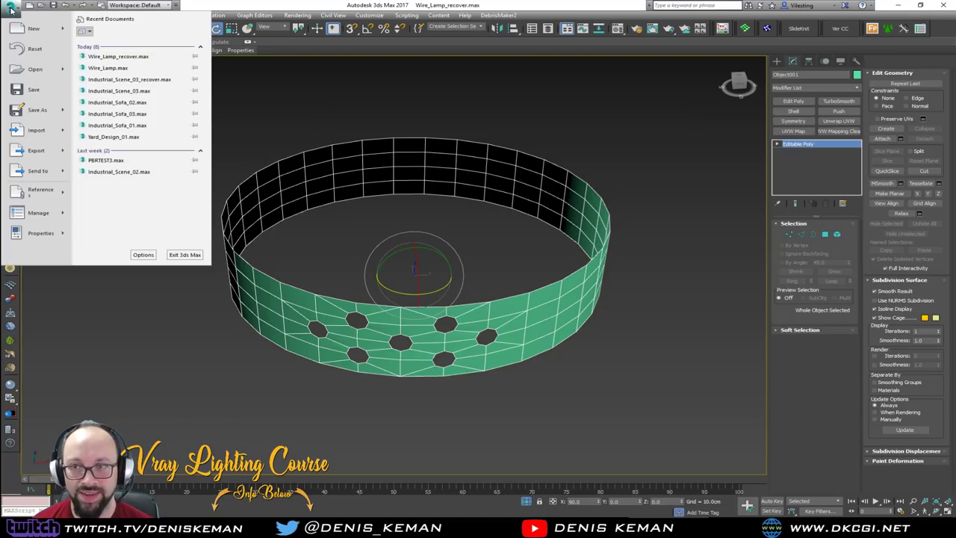
{"action": "left_click", "coordinate": [54, 112]}
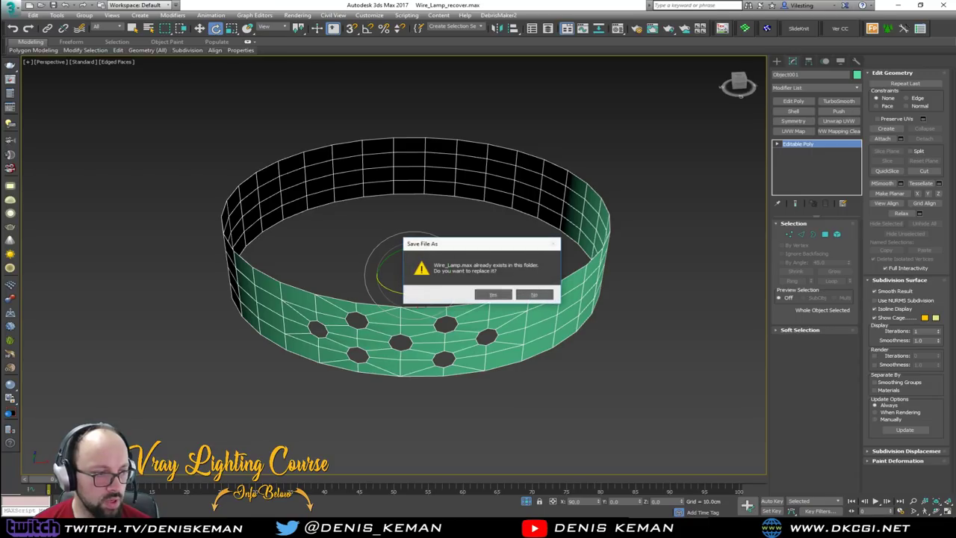
{"action": "left_click", "coordinate": [491, 296]}
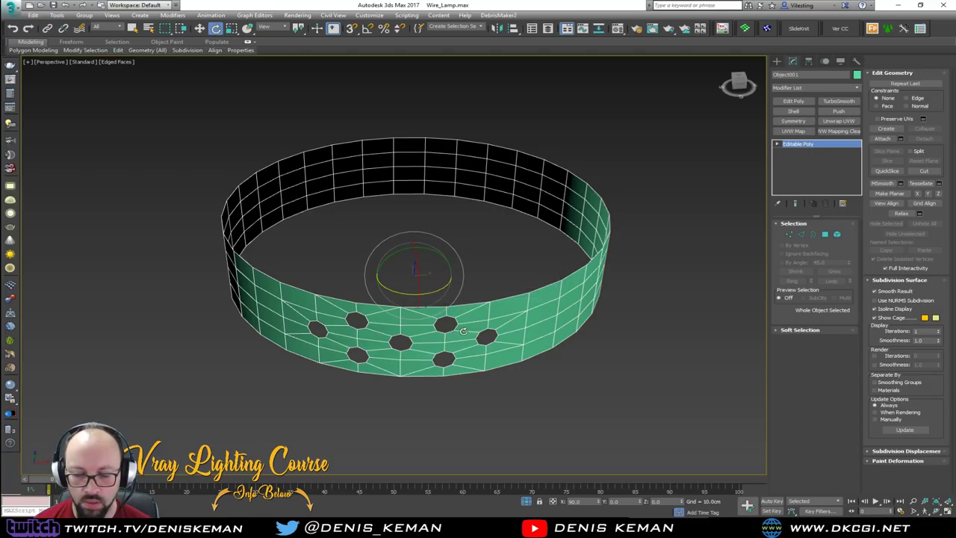
Step: Select the block of polygons forming the hole pattern on the band's front and detach it as separate object Object002
{"action": "scroll", "coordinate": [451, 340], "scroll_direction": "up", "scroll_amount": 3}
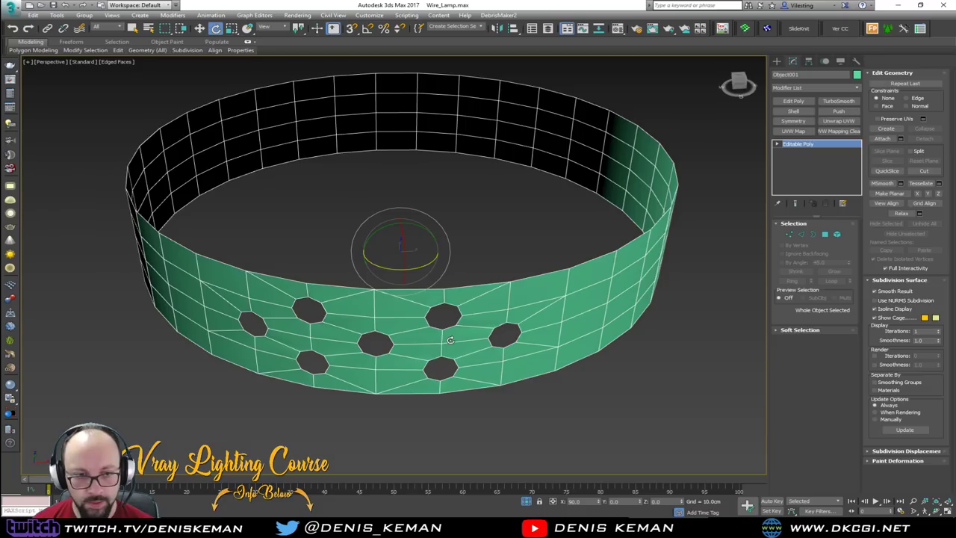
{"action": "middle_click_drag", "start_coordinate": [450, 339], "coordinate": [458, 341], "text": "alt"}
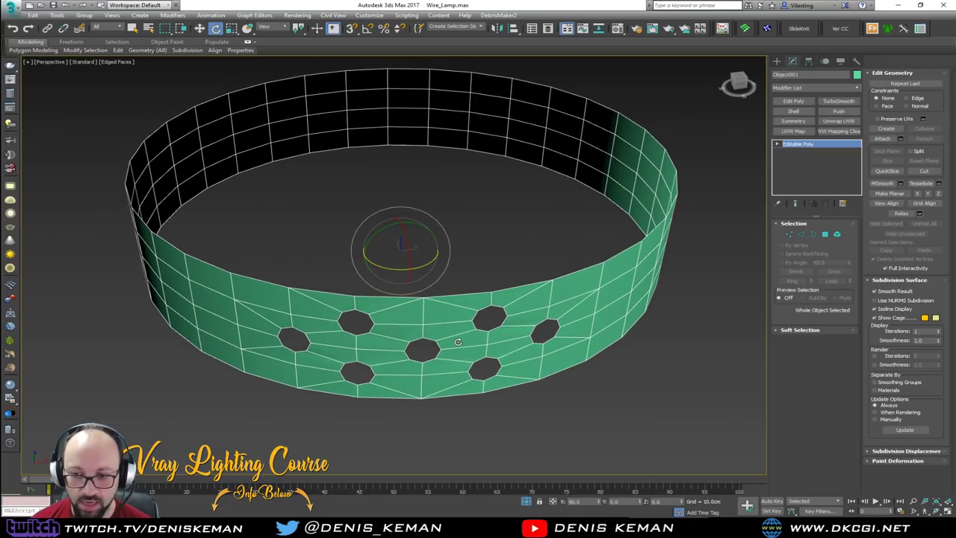
{"action": "middle_click_drag", "start_coordinate": [472, 343], "coordinate": [432, 364]}
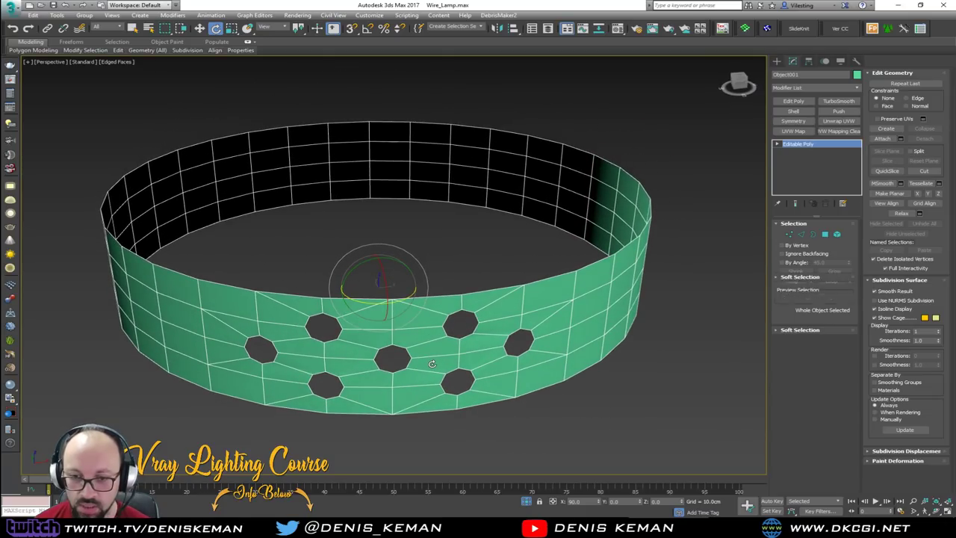
{"action": "key", "text": "4"}
{"action": "left_click_drag", "start_coordinate": [285, 338], "coordinate": [513, 420]}
{"action": "middle_click_drag", "start_coordinate": [498, 399], "coordinate": [472, 402], "text": "alt"}
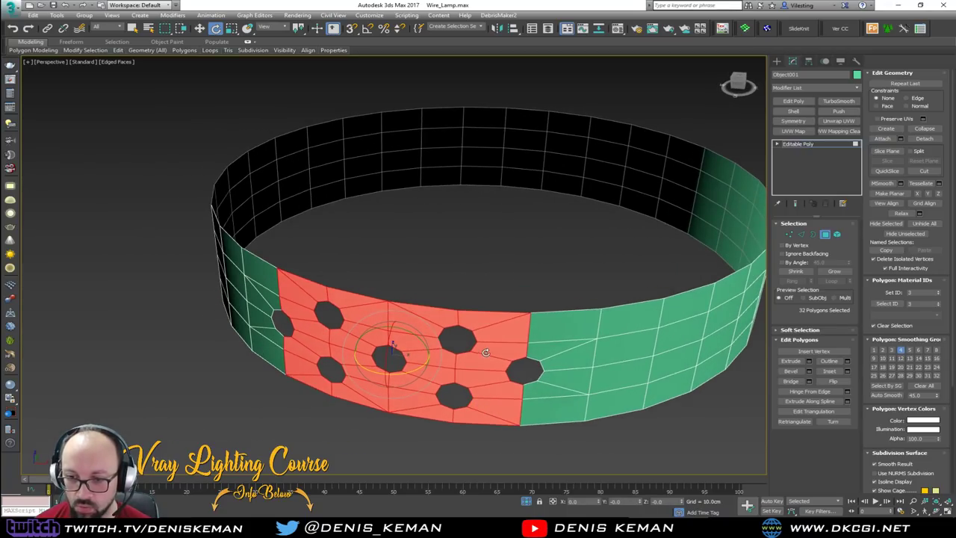
{"action": "middle_click_drag", "start_coordinate": [487, 353], "coordinate": [412, 353], "text": "alt"}
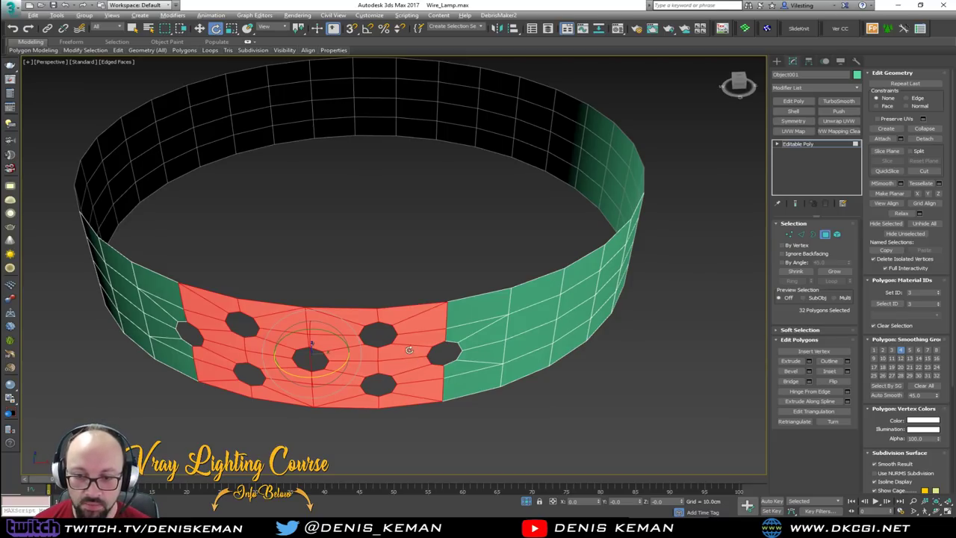
{"action": "middle_click_drag", "start_coordinate": [410, 351], "coordinate": [398, 347], "text": "alt"}
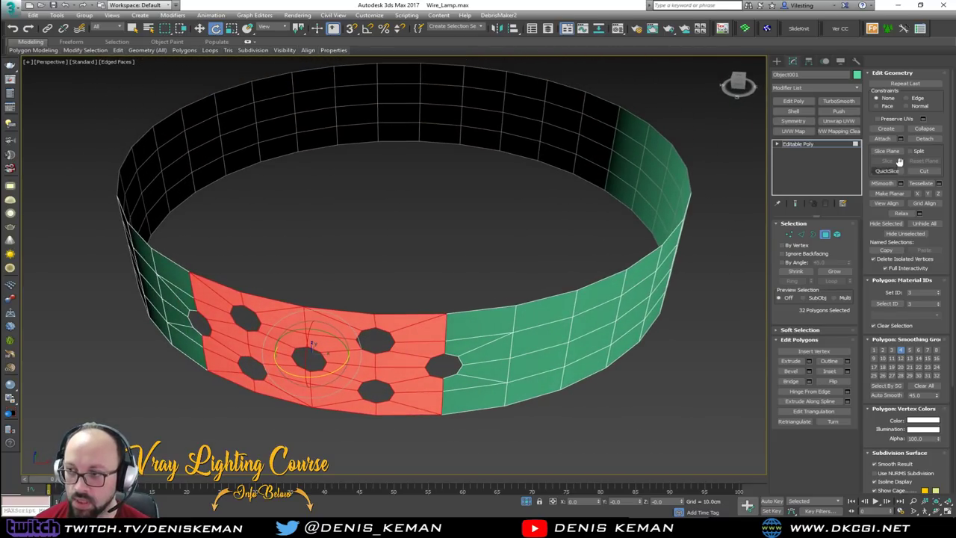
{"action": "left_click", "coordinate": [935, 142]}
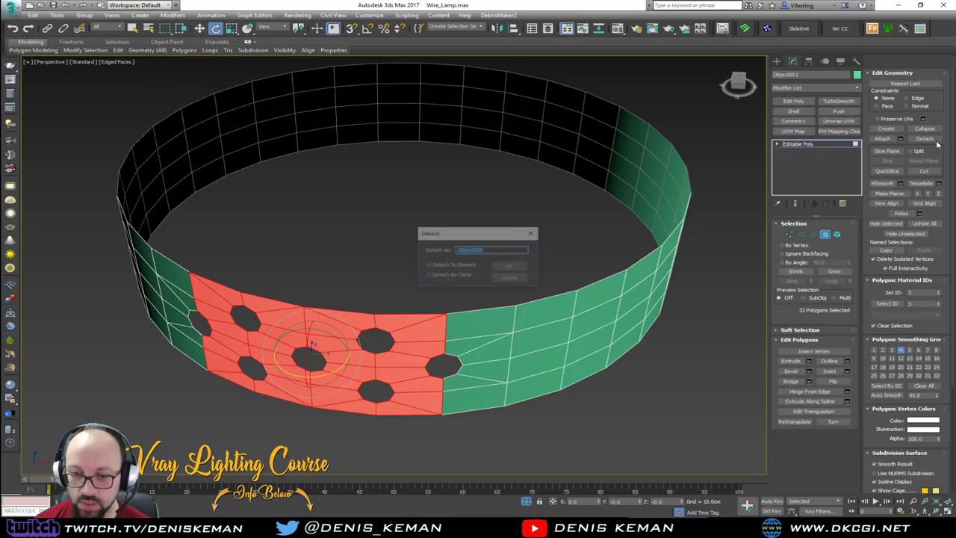
{"action": "left_click", "coordinate": [511, 266]}
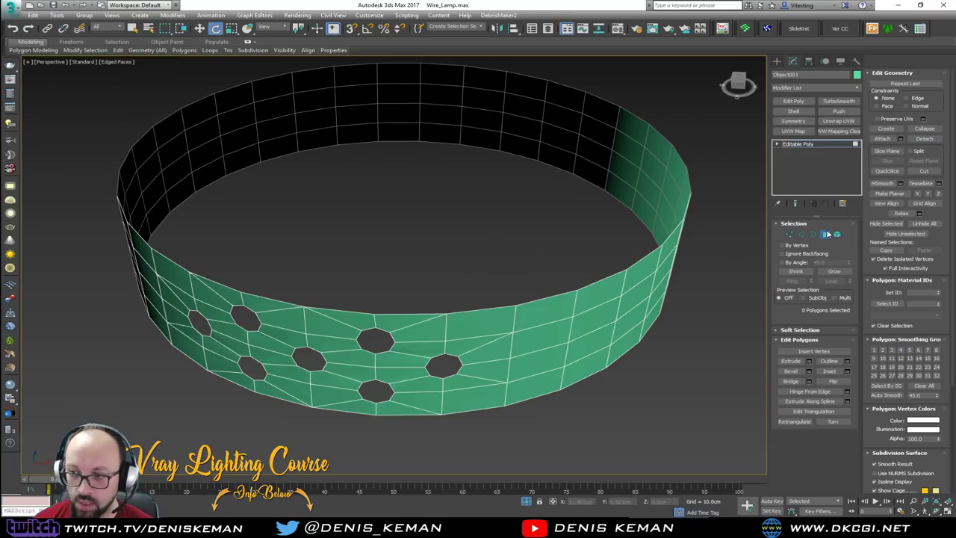
{"action": "key", "text": "4"}
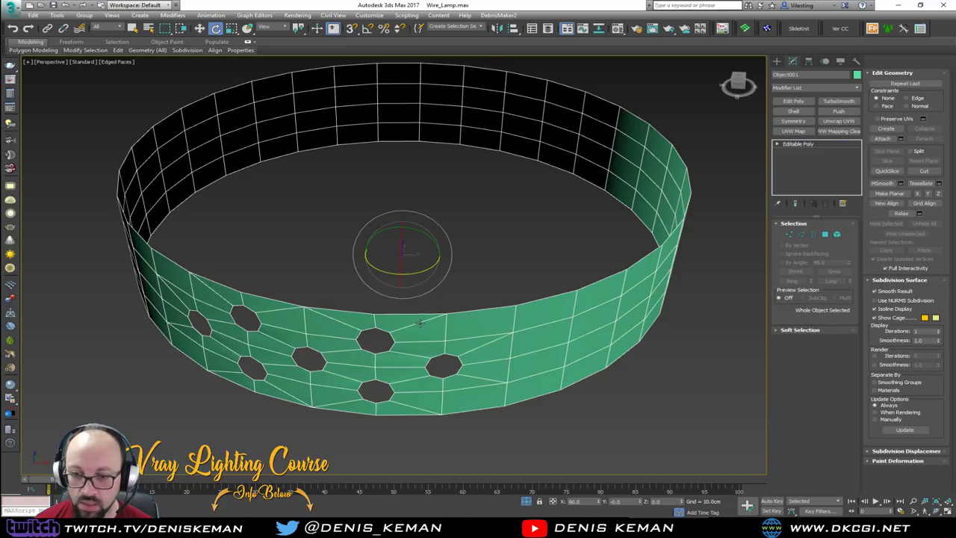
Step: Select the detached perforated panel, discard a free-angle rotated copy of it, and enable angle snapping
{"action": "left_click", "coordinate": [420, 323]}
{"action": "middle_click_drag", "start_coordinate": [415, 304], "coordinate": [407, 325]}
{"action": "scroll", "coordinate": [407, 328], "scroll_direction": "down", "scroll_amount": 3}
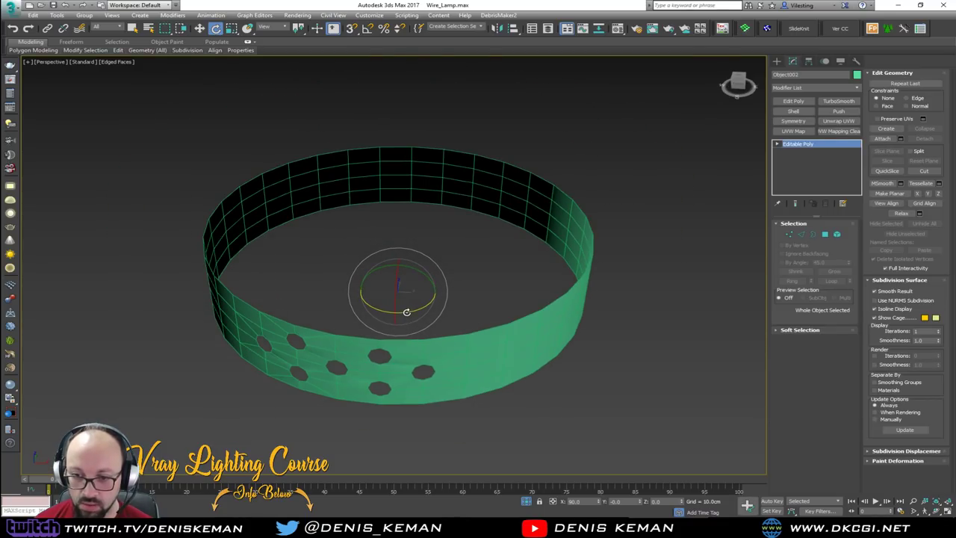
{"action": "left_click_drag", "start_coordinate": [407, 312], "coordinate": [454, 311], "text": "shift"}
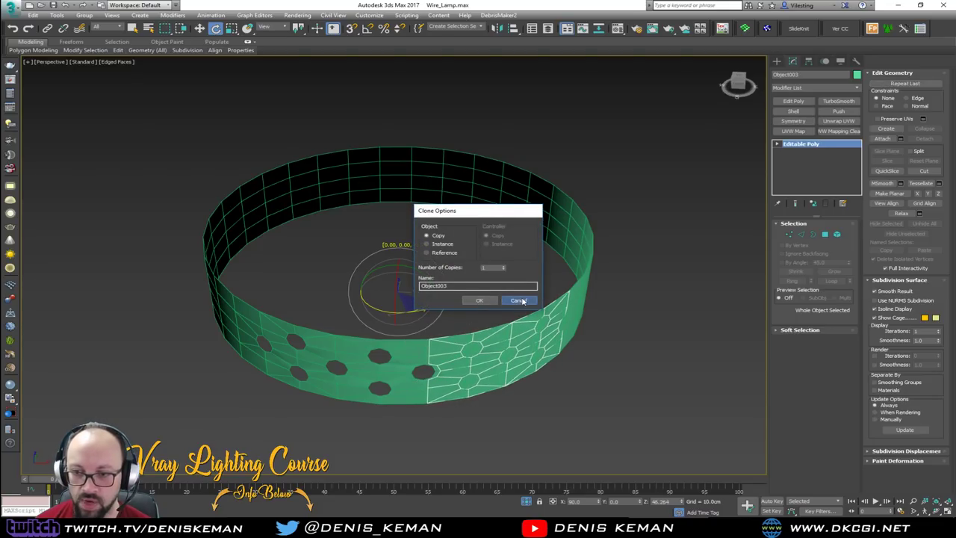
{"action": "left_click", "coordinate": [521, 297]}
{"action": "key", "text": "a"}
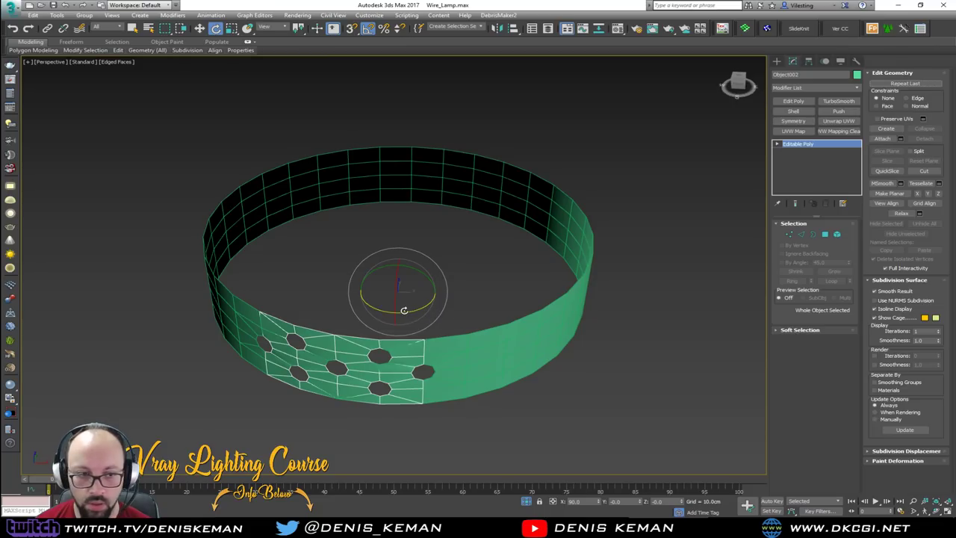
Step: Try to clone the perforated panel around the band at 45-degree steps with five copies
{"action": "left_click_drag", "start_coordinate": [413, 311], "coordinate": [428, 311], "text": "shift"}
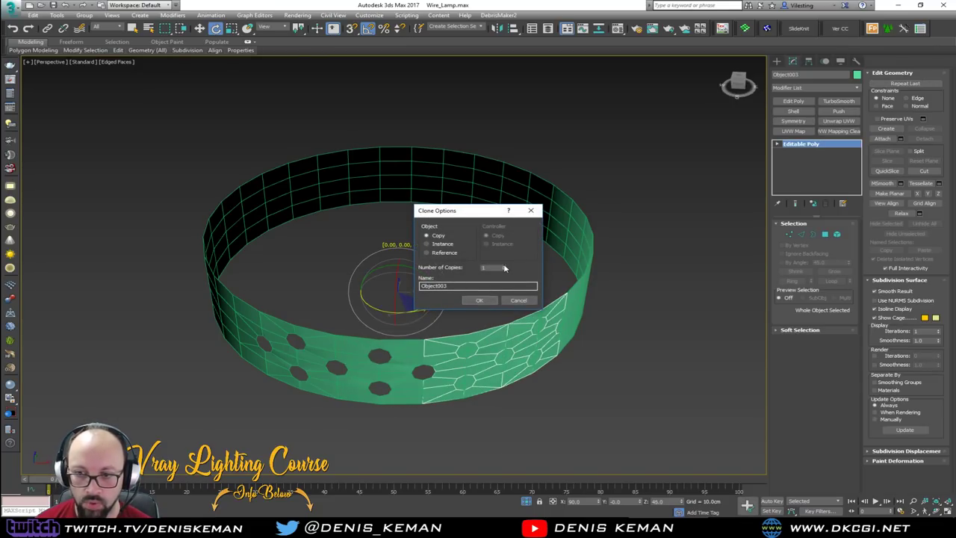
{"action": "left_click", "coordinate": [480, 300]}
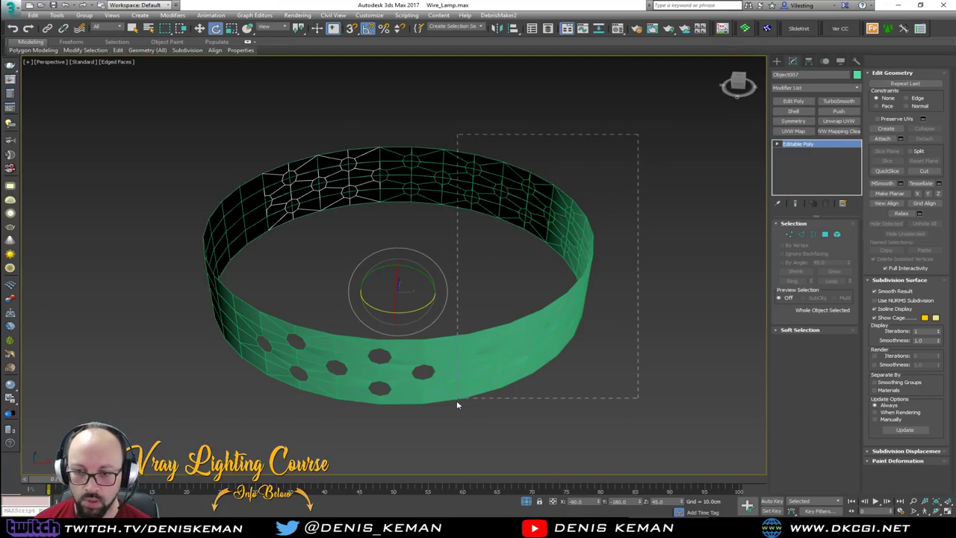
{"action": "left_click_drag", "start_coordinate": [458, 404], "coordinate": [452, 402]}
{"action": "left_click", "coordinate": [366, 172], "text": "ctrl"}
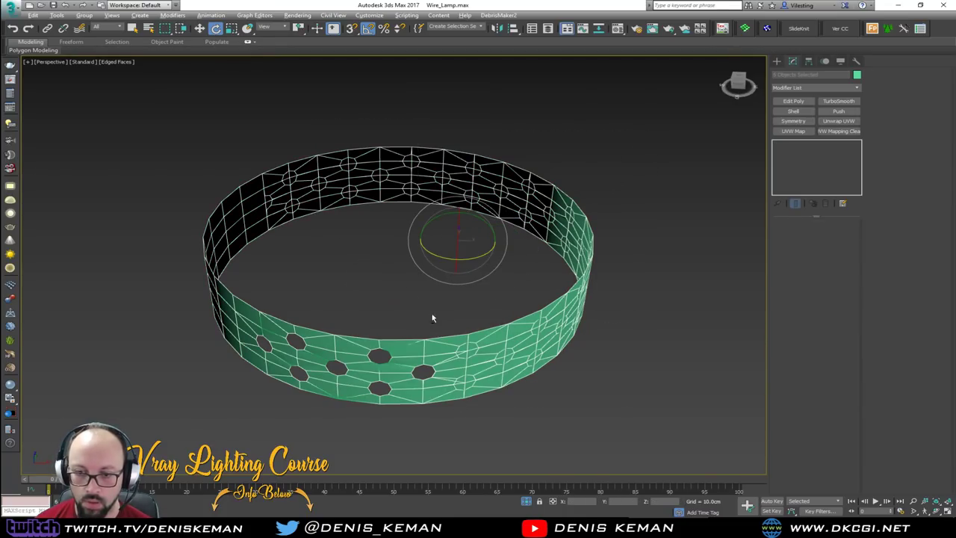
{"action": "left_click", "coordinate": [237, 245], "text": "alt"}
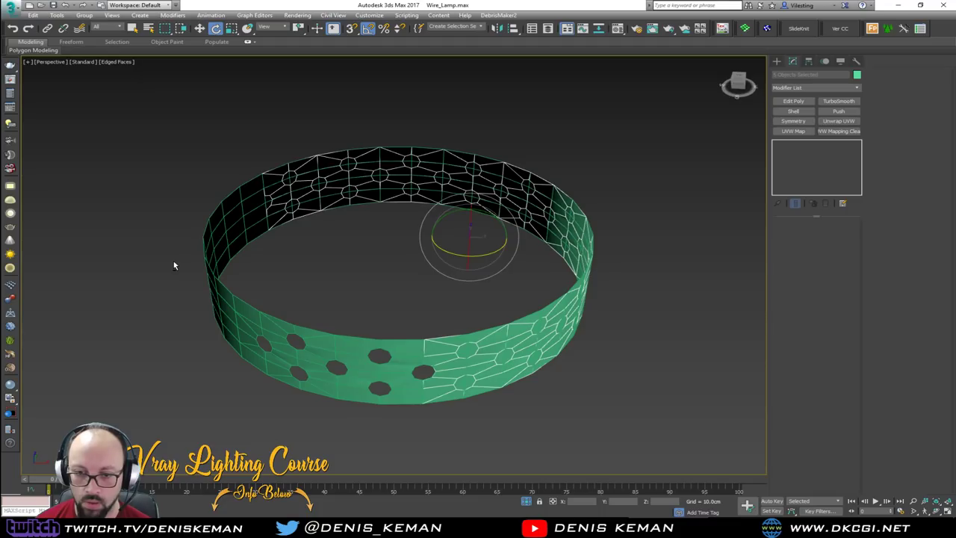
{"action": "left_click", "coordinate": [209, 288]}
{"action": "left_click", "coordinate": [374, 378]}
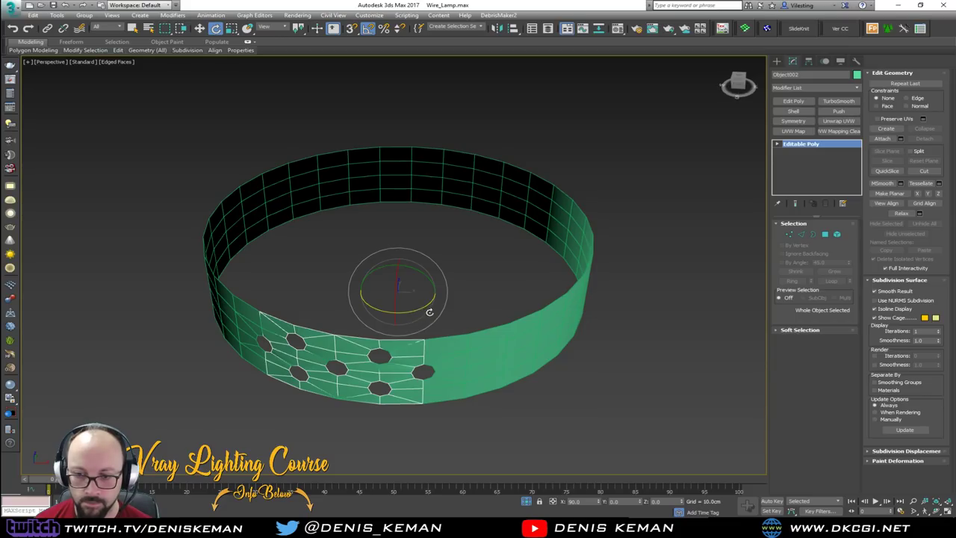
Step: Clone the perforated panel around the band's centre at 45-degree steps with seven copies to complete the ring
{"action": "left_click_drag", "start_coordinate": [429, 311], "coordinate": [436, 316], "text": "shift"}
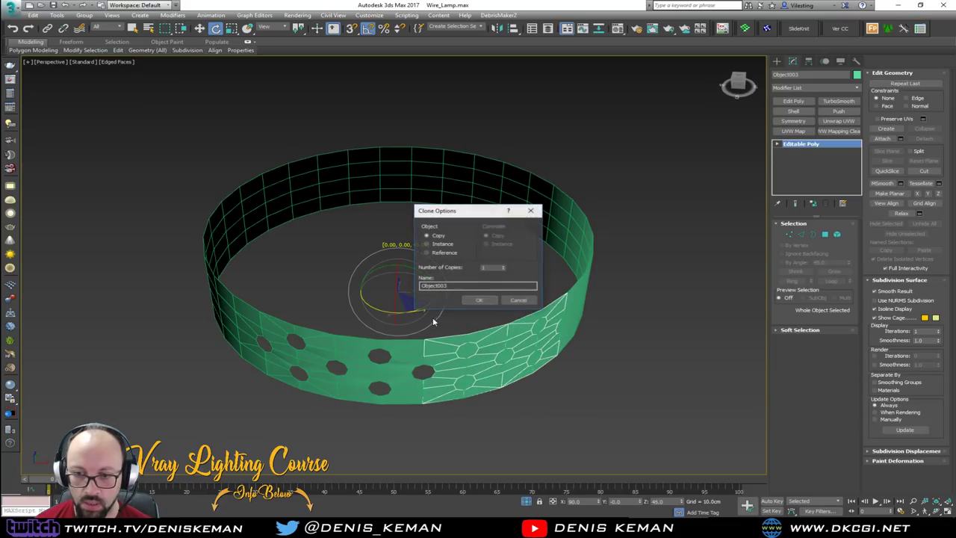
{"action": "left_click", "coordinate": [503, 266]}
{"action": "left_click", "coordinate": [504, 265]}
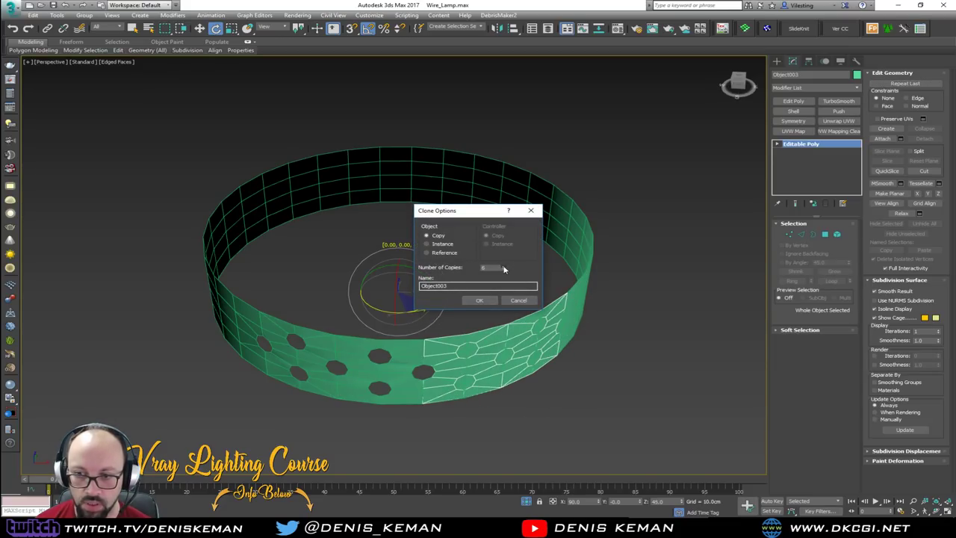
{"action": "left_click", "coordinate": [504, 267]}
{"action": "left_click", "coordinate": [504, 268]}
{"action": "left_click", "coordinate": [479, 300]}
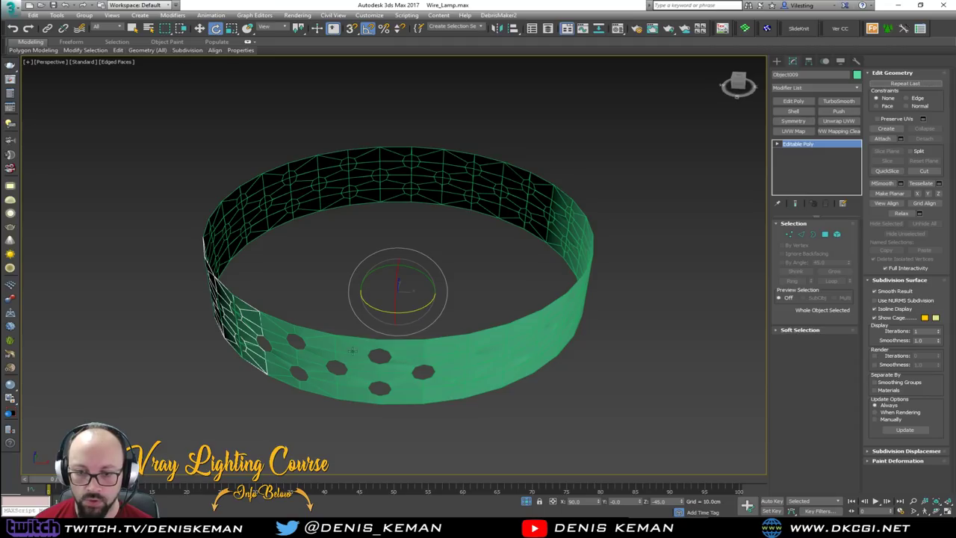
Step: Select all the perforated panels around the lantern cap and isolate them from the rest of the model
{"action": "left_click", "coordinate": [255, 327]}
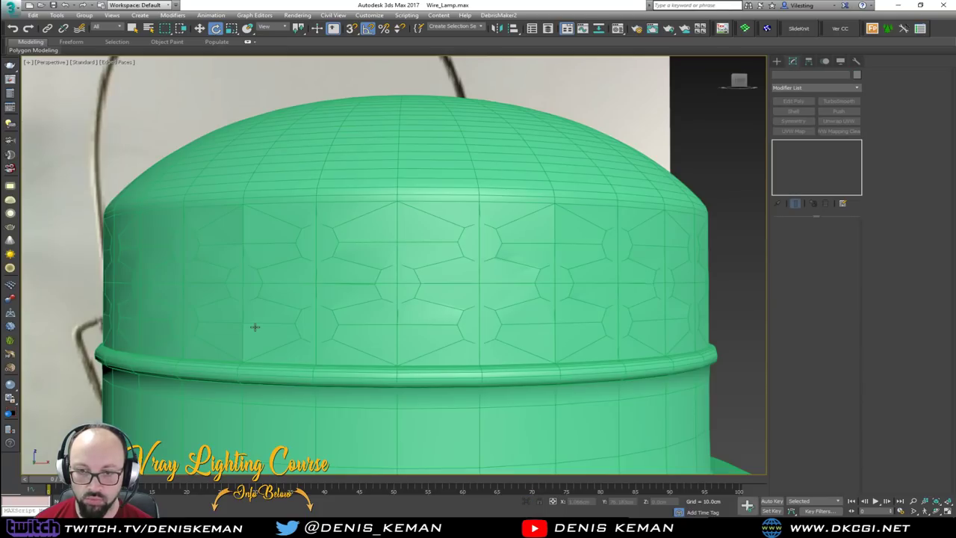
{"action": "scroll", "coordinate": [255, 327], "scroll_direction": "down", "scroll_amount": 6}
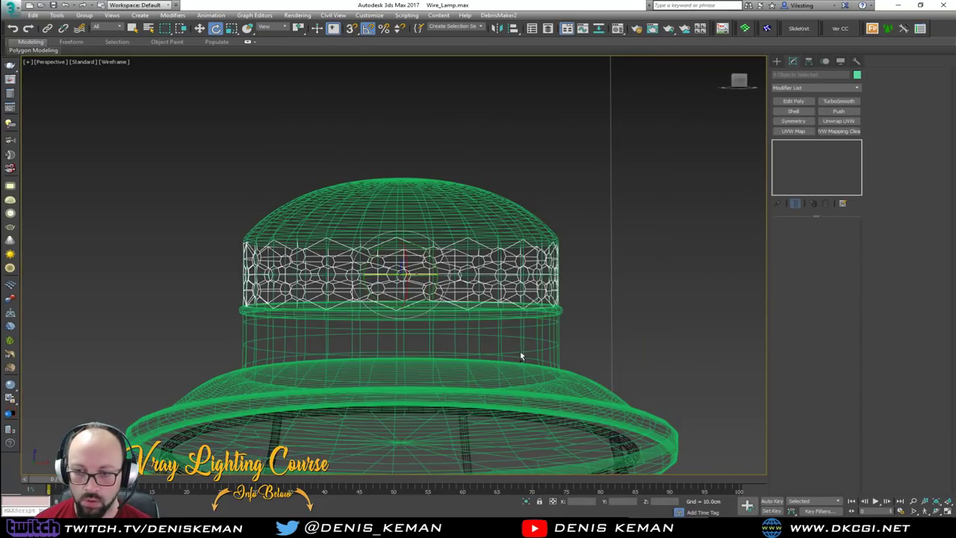
{"action": "key", "text": "alt+q"}
{"action": "left_click", "coordinate": [612, 285]}
{"action": "key", "text": "F3"}
{"action": "scroll", "coordinate": [428, 288], "scroll_direction": "up", "scroll_amount": 3}
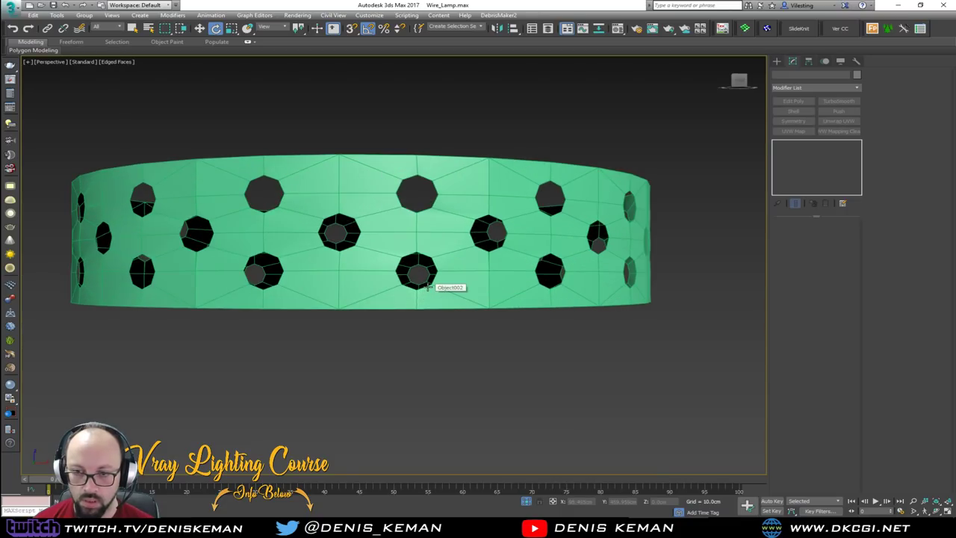
Step: Attach the panel copies Object003 through Object009 to Object002 to form a single ring object
{"action": "left_click", "coordinate": [428, 287]}
{"action": "middle_click_drag", "start_coordinate": [428, 287], "coordinate": [429, 344], "text": "alt"}
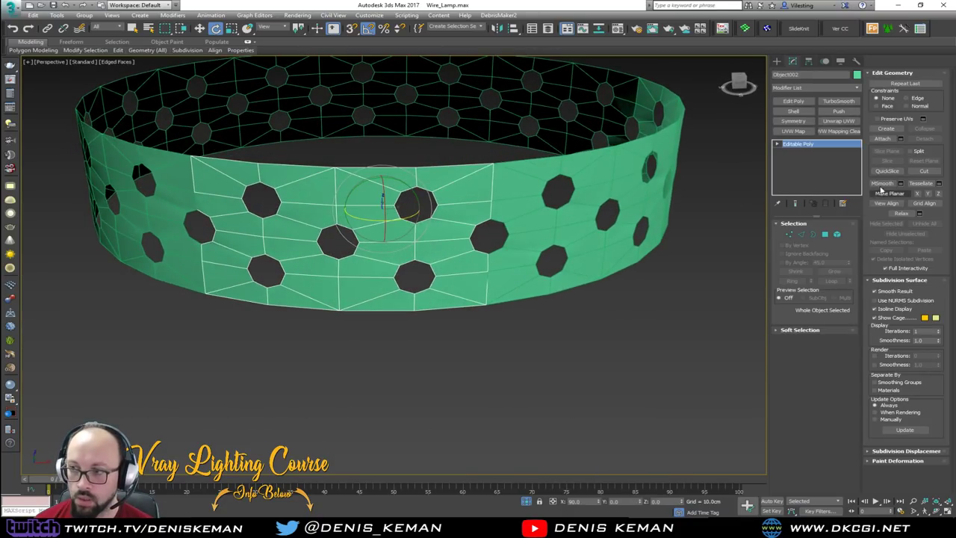
{"action": "left_click", "coordinate": [901, 139]}
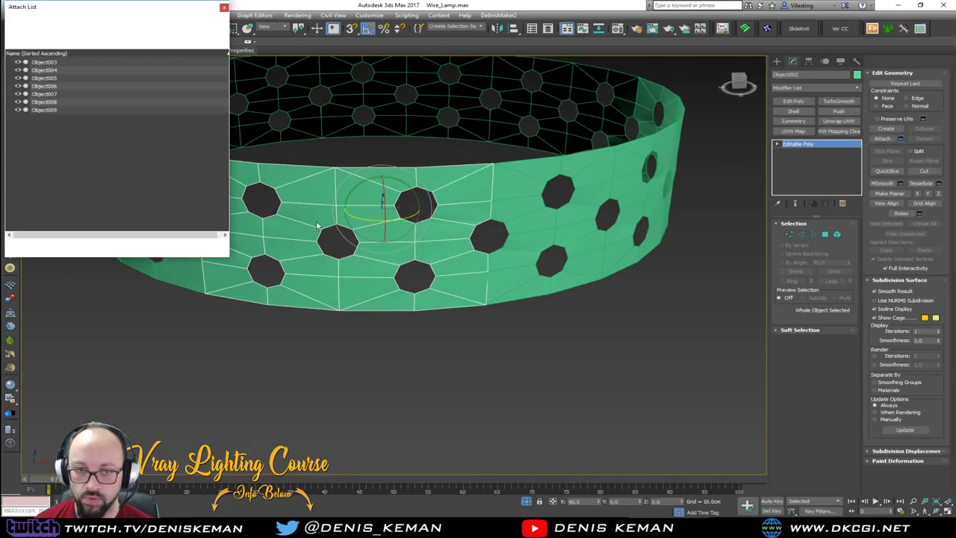
{"action": "key", "text": "ctrl+a"}
{"action": "left_click", "coordinate": [164, 247]}
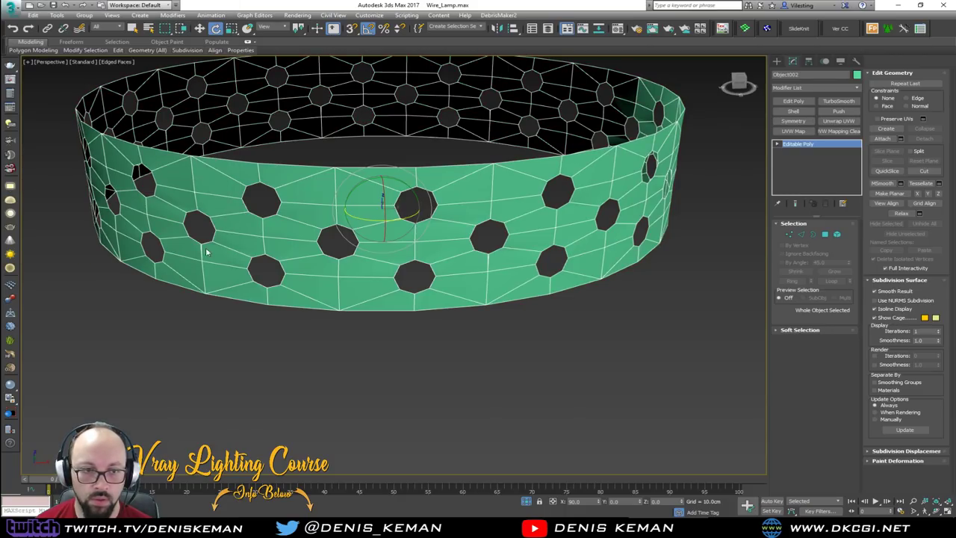
{"action": "middle_click_drag", "start_coordinate": [268, 249], "coordinate": [277, 276], "text": "alt"}
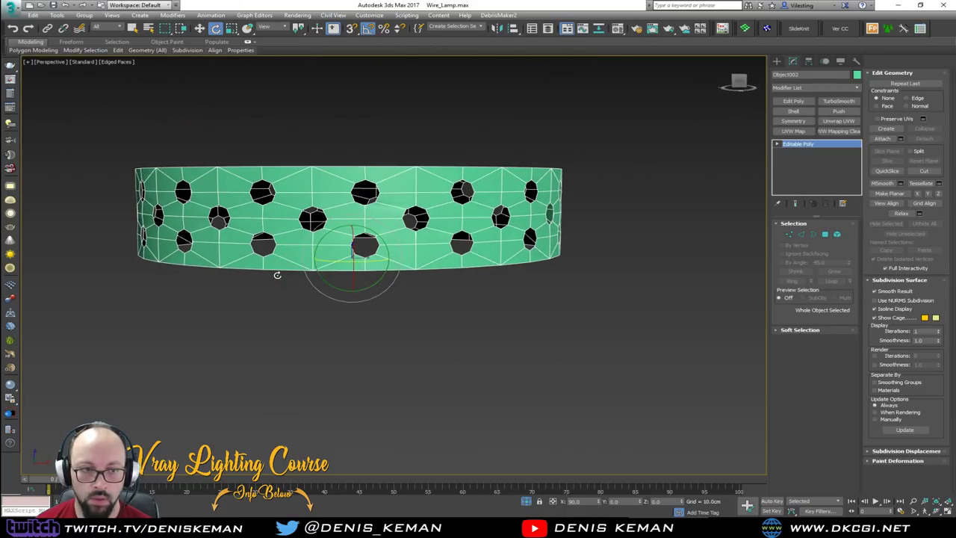
Step: Select all open borders of the combined ring and convert the selection to vertices
{"action": "key", "text": "F3"}
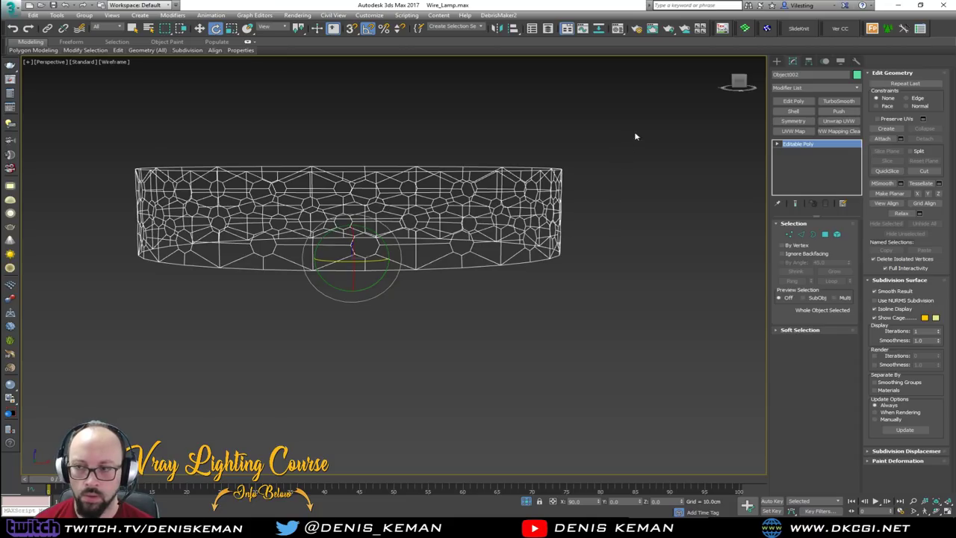
{"action": "key", "text": "3"}
{"action": "left_click_drag", "start_coordinate": [668, 107], "coordinate": [136, 341]}
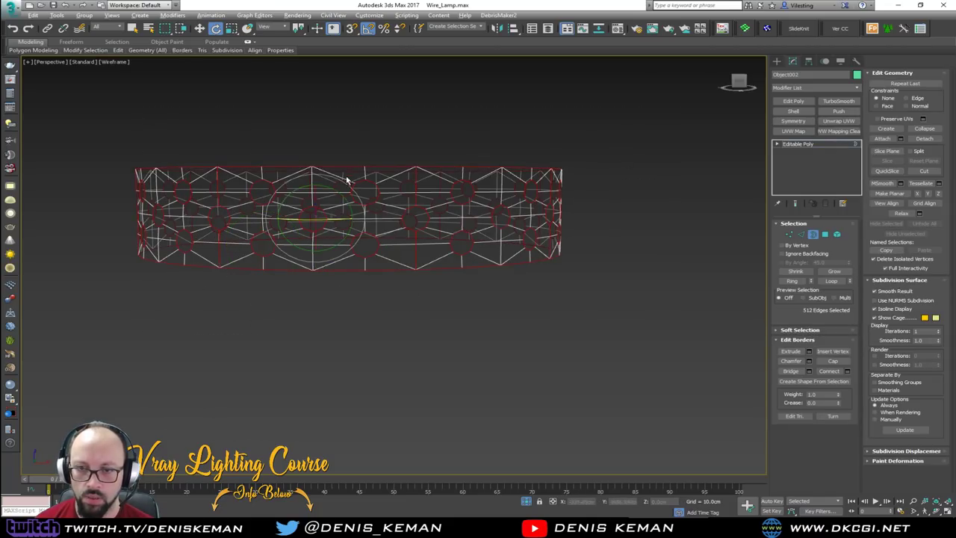
{"action": "left_click_drag", "start_coordinate": [363, 167], "coordinate": [354, 174], "text": "alt"}
{"action": "middle_click_drag", "start_coordinate": [333, 258], "coordinate": [331, 270], "text": "alt"}
{"action": "key", "text": "ctrl+z"}
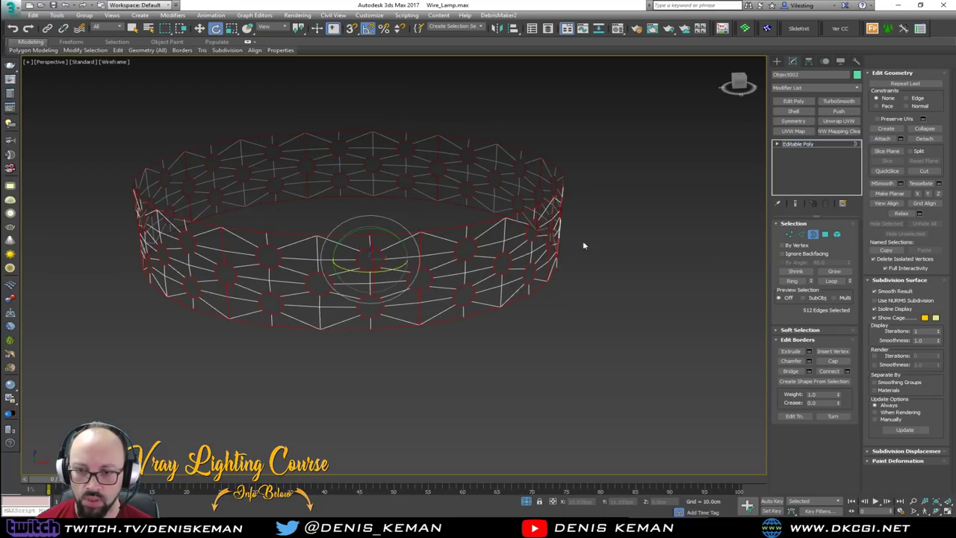
{"action": "left_click", "coordinate": [790, 234], "text": "ctrl"}
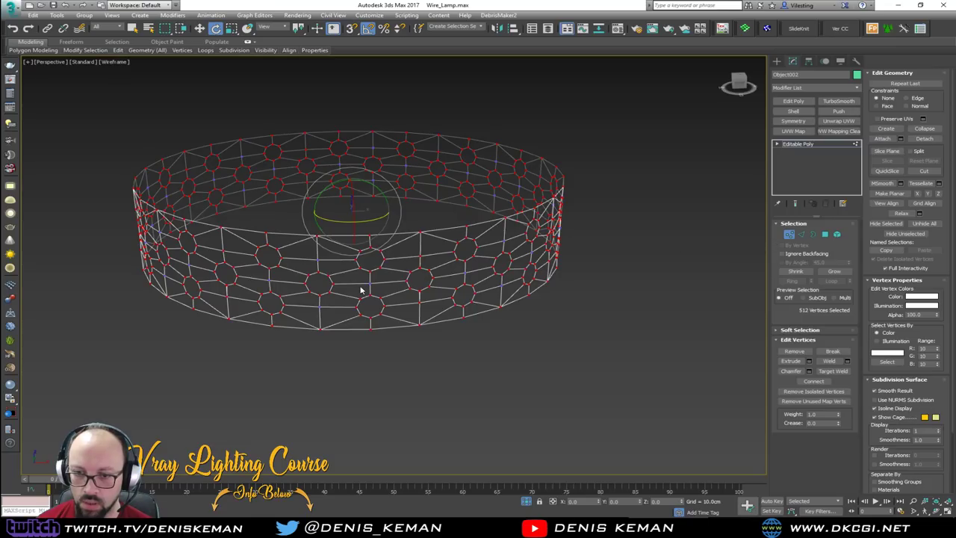
Step: Weld the ring's selected border vertices with a threshold of 0.09 cm to close the seams between panels
{"action": "scroll", "coordinate": [360, 290], "scroll_direction": "up", "scroll_amount": 4}
{"action": "scroll", "coordinate": [490, 299], "scroll_direction": "up", "scroll_amount": 2}
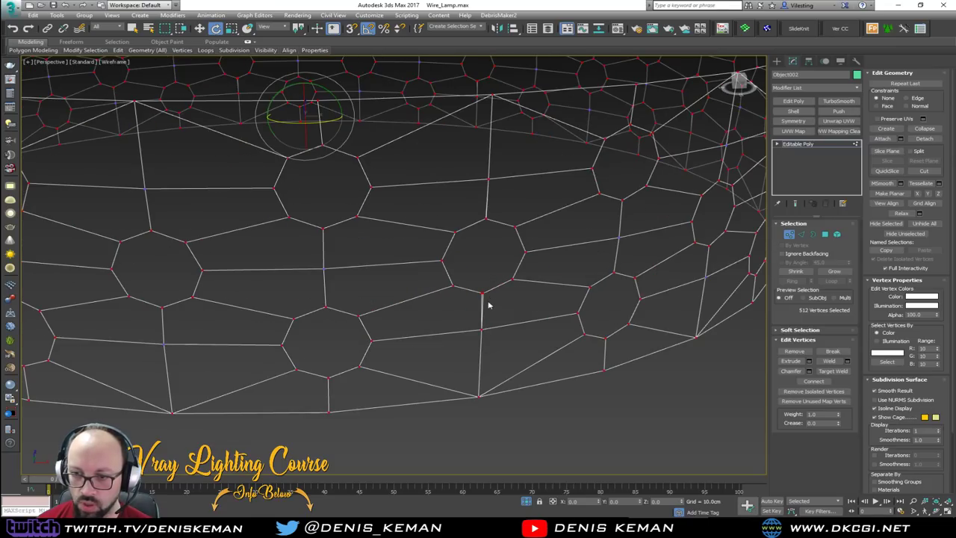
{"action": "left_click", "coordinate": [847, 361]}
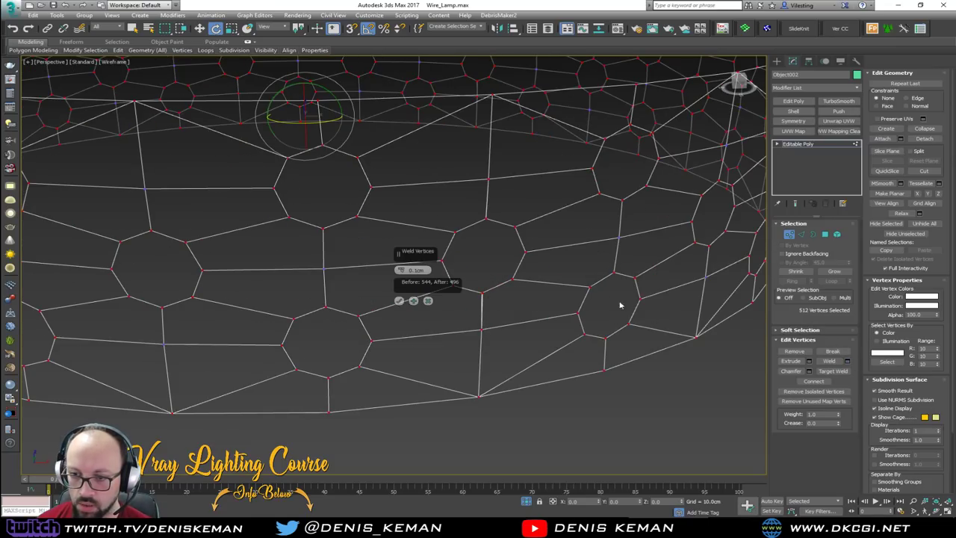
{"action": "right_click", "coordinate": [401, 270]}
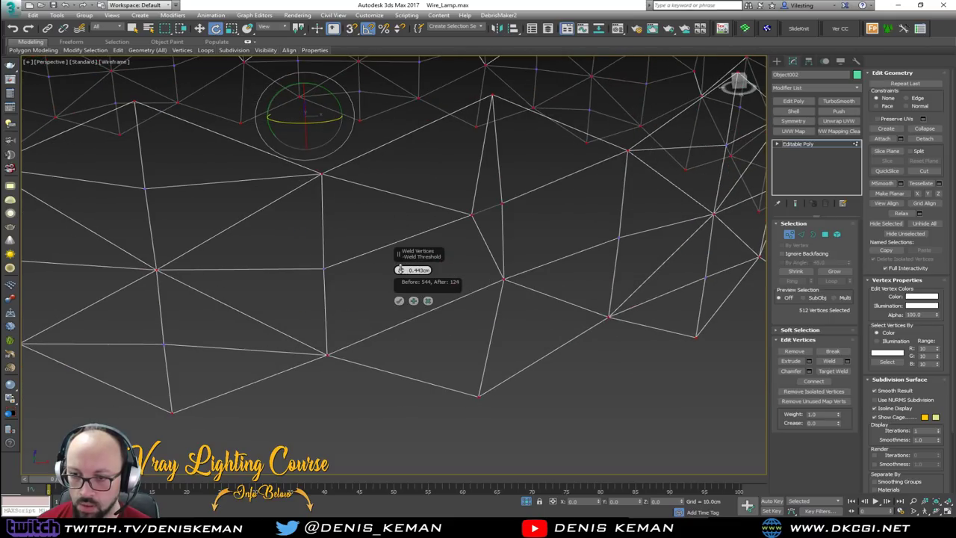
{"action": "left_click", "coordinate": [401, 270]}
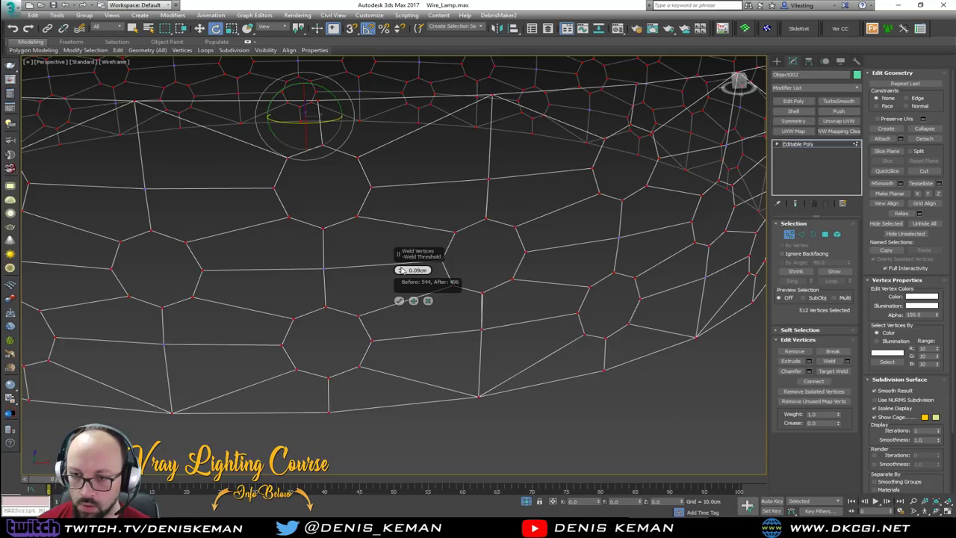
{"action": "left_click", "coordinate": [399, 300]}
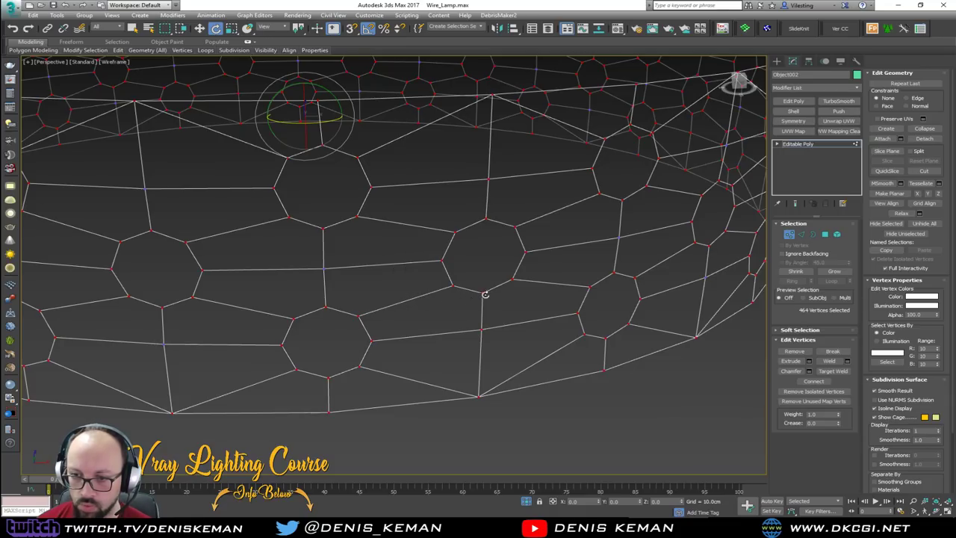
{"action": "scroll", "coordinate": [486, 298], "scroll_direction": "down", "scroll_amount": 3}
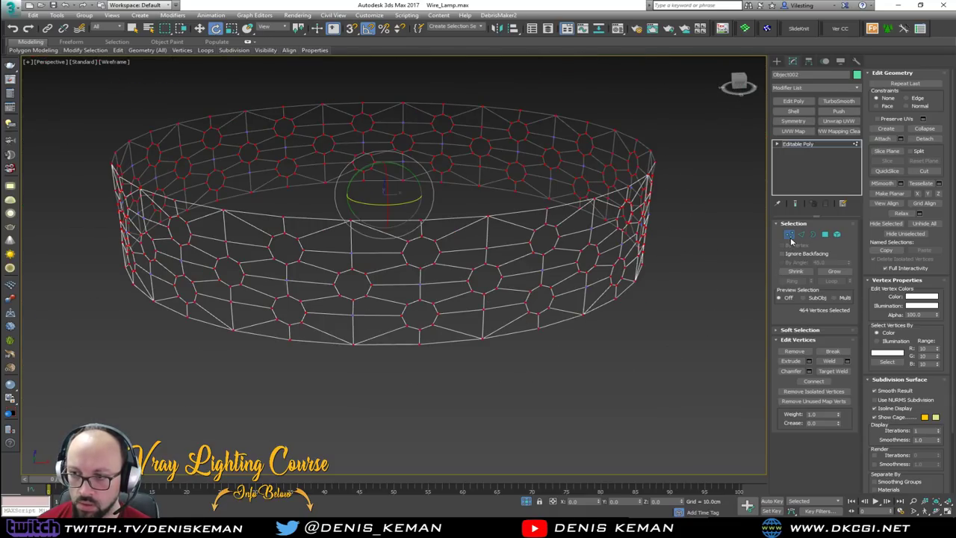
Step: Select the borders of all the holes in the ring, excluding its upper and lower rims
{"action": "key", "text": "3"}
{"action": "left_click", "coordinate": [630, 387]}
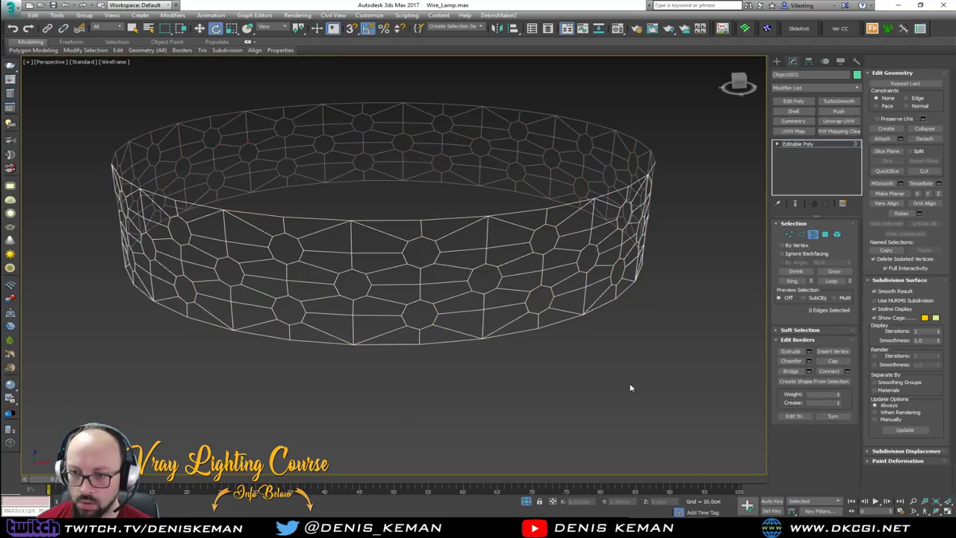
{"action": "left_click_drag", "start_coordinate": [629, 386], "coordinate": [395, 171]}
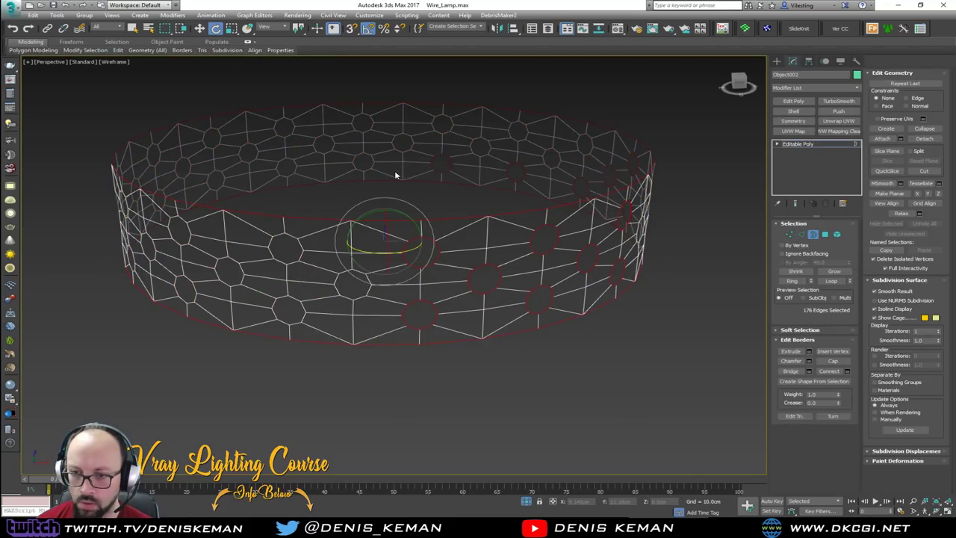
{"action": "left_click", "coordinate": [457, 226], "text": "alt"}
{"action": "mouse_move", "coordinate": [459, 340]}
{"action": "middle_mouse_down", "text": "alt"}
{"action": "mouse_move", "coordinate": [459, 356]}
{"action": "mouse_move", "coordinate": [465, 327]}
{"action": "mouse_move", "coordinate": [453, 327]}
{"action": "middle_mouse_up", "text": "alt"}
{"action": "key", "text": "ctrl+a"}
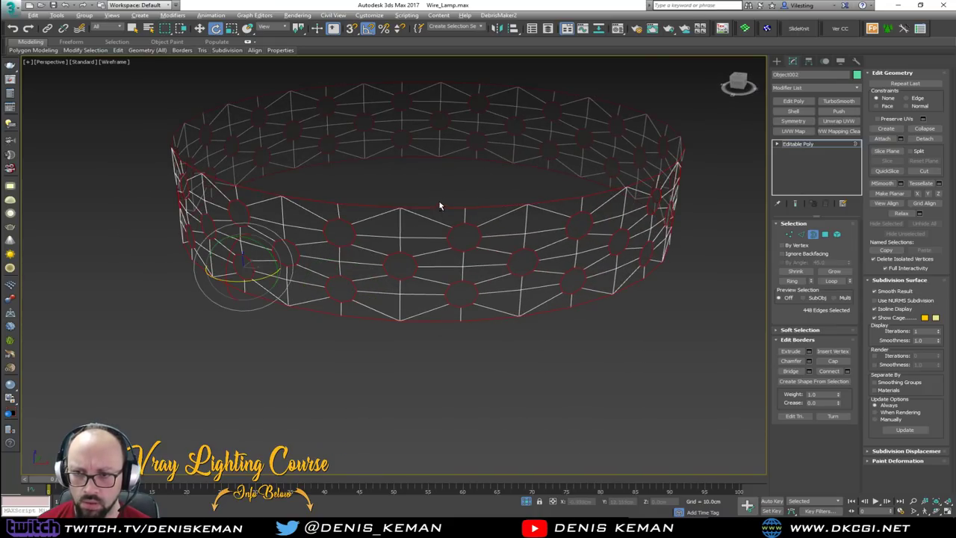
{"action": "left_click", "coordinate": [440, 207], "text": "alt"}
{"action": "left_click", "coordinate": [423, 319], "text": "alt"}
{"action": "middle_click_drag", "start_coordinate": [422, 305], "coordinate": [438, 283], "text": "alt"}
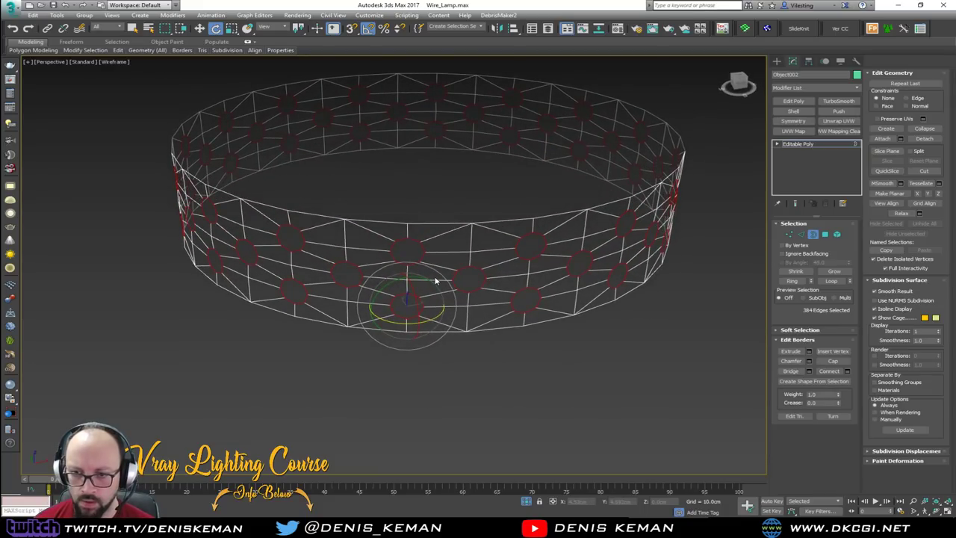
Step: Scale a copy of the selected hole borders slightly inward to add a narrow ring of polygons around every hole
{"action": "key", "text": "F3"}
{"action": "scroll", "coordinate": [436, 281], "scroll_direction": "up", "scroll_amount": 6}
{"action": "key", "text": "r"}
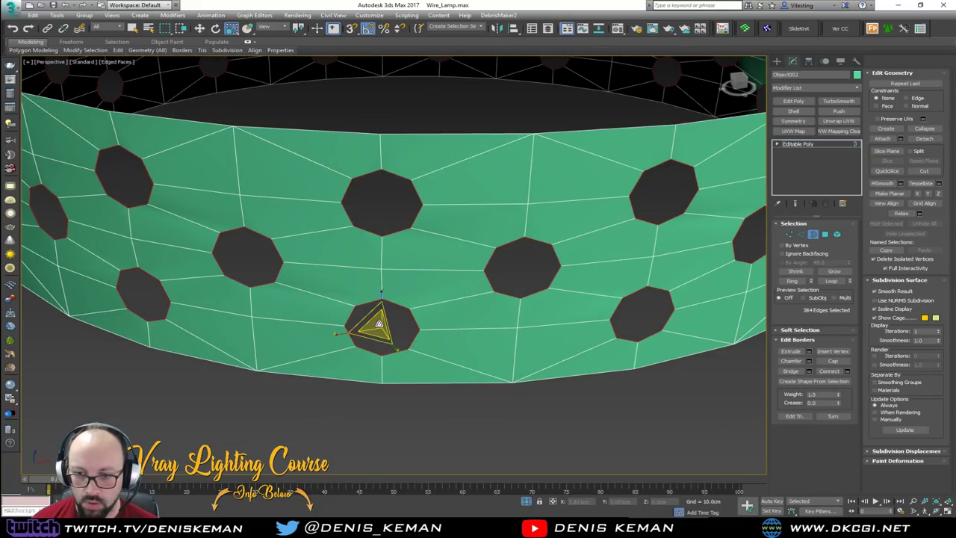
{"action": "left_click_drag", "start_coordinate": [379, 325], "coordinate": [377, 331], "text": "shift"}
{"action": "middle_click_drag", "start_coordinate": [397, 319], "coordinate": [395, 324], "text": "alt"}
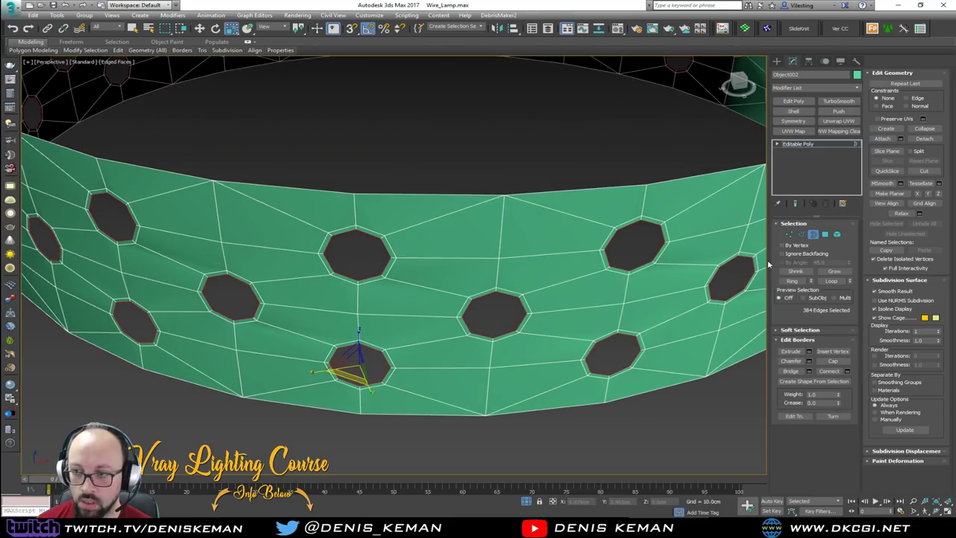
{"action": "middle_click_drag", "start_coordinate": [475, 165], "coordinate": [474, 167]}
{"action": "scroll", "coordinate": [468, 197], "scroll_direction": "down", "scroll_amount": 6}
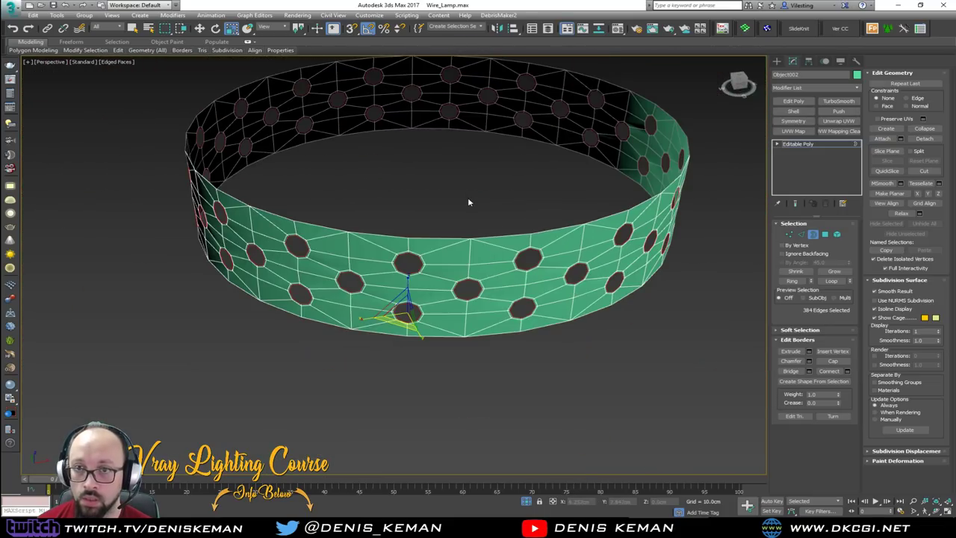
{"action": "left_click", "coordinate": [809, 61]}
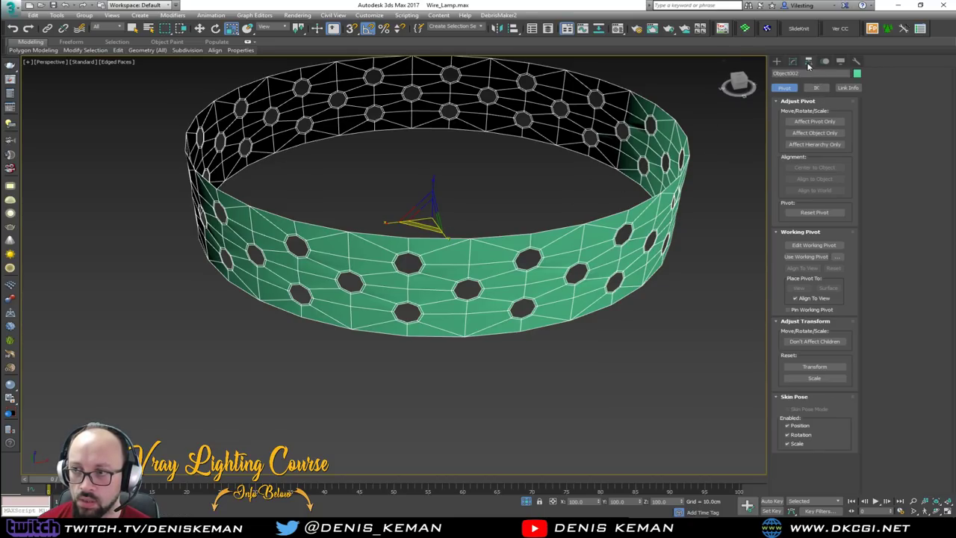
{"action": "left_click", "coordinate": [777, 61]}
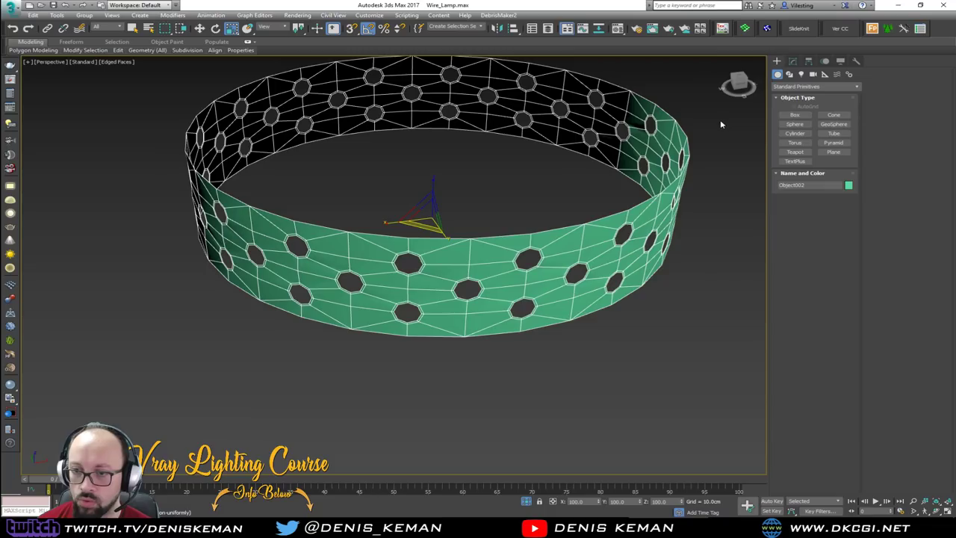
{"action": "left_click", "coordinate": [793, 61]}
{"action": "key", "text": "3"}
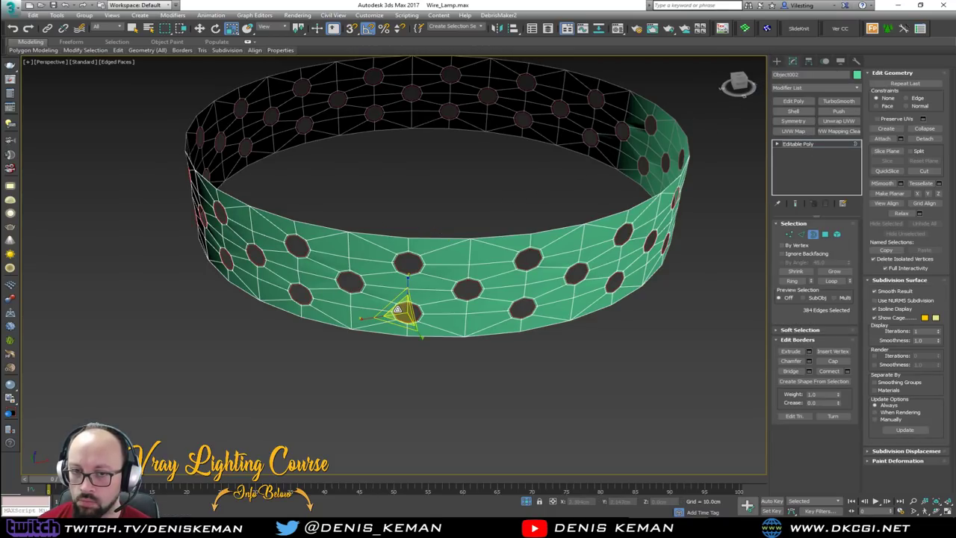
Step: Leave border editing and apply a Shell modifier to the ring with an outer amount of 0.1 cm
{"action": "key", "text": "3"}
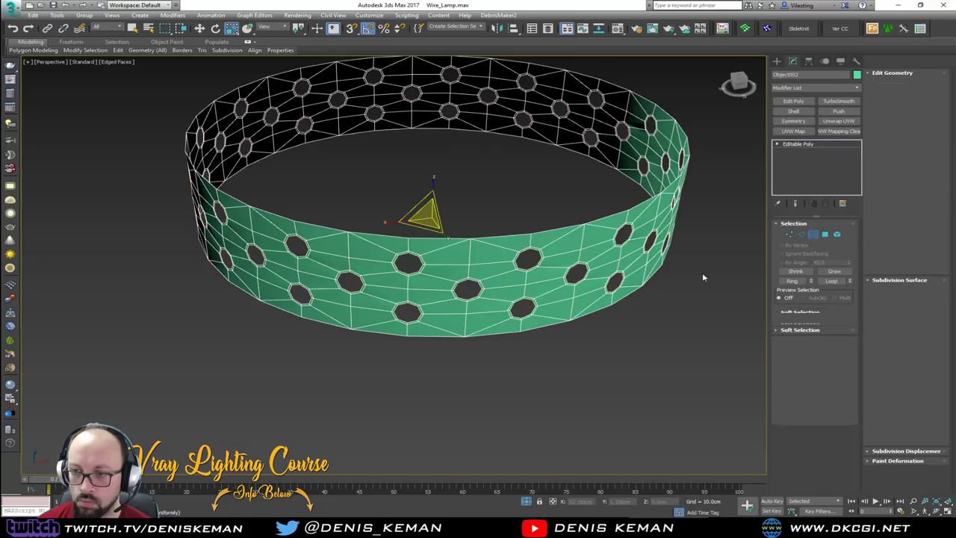
{"action": "key", "text": "F4"}
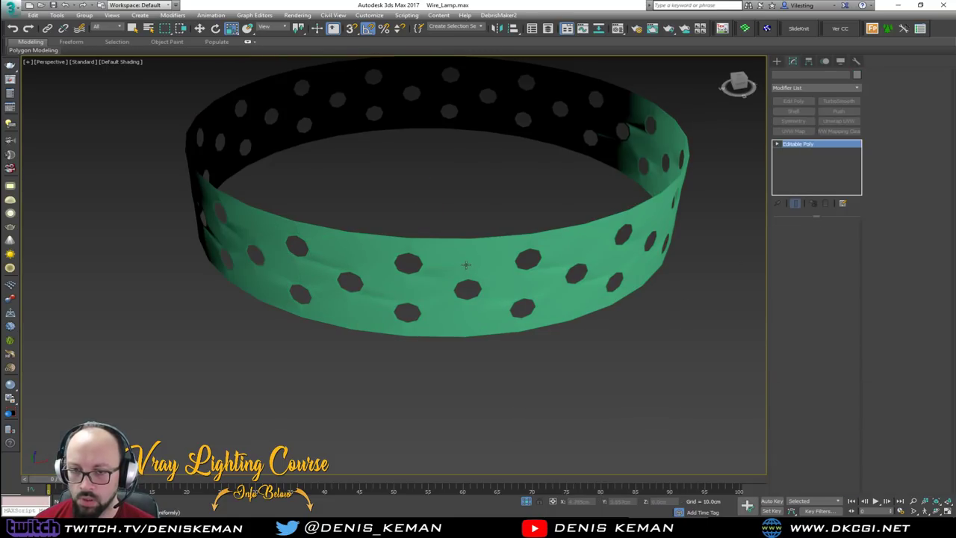
{"action": "key", "text": "F4"}
{"action": "scroll", "coordinate": [463, 266], "scroll_direction": "up", "scroll_amount": 5}
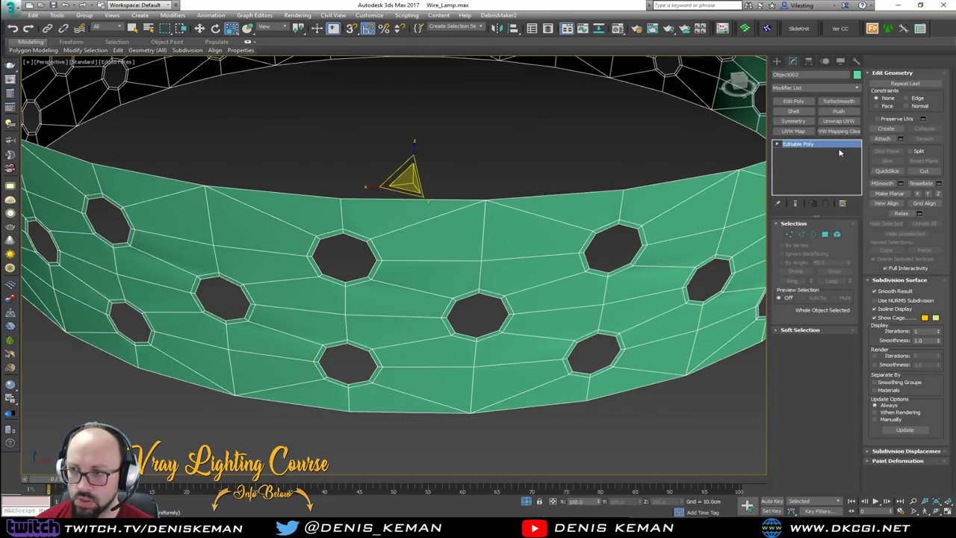
{"action": "left_click", "coordinate": [804, 112]}
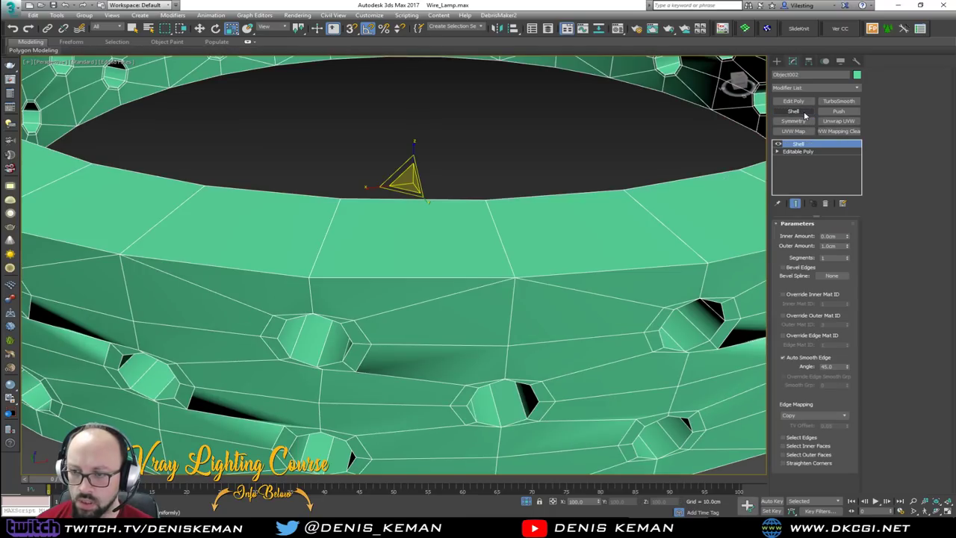
{"action": "left_click_drag", "start_coordinate": [839, 246], "coordinate": [777, 247]}
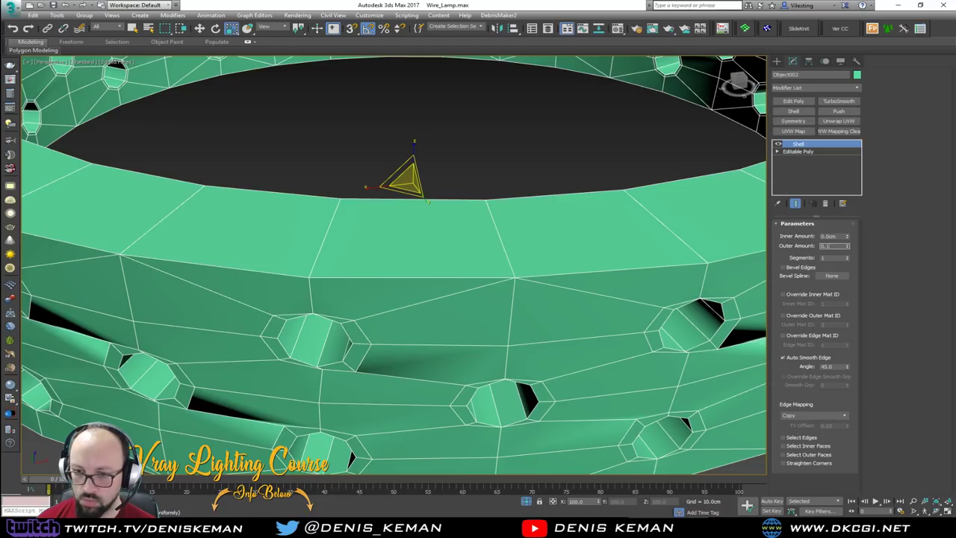
{"action": "type", "text": "0.1"}
{"action": "key", "text": "Return"}
Step: Set the Shell's inner amount to 0.03 cm and outer amount to 0 cm, and enable Straighten Corners
{"action": "double_click", "coordinate": [836, 236]}
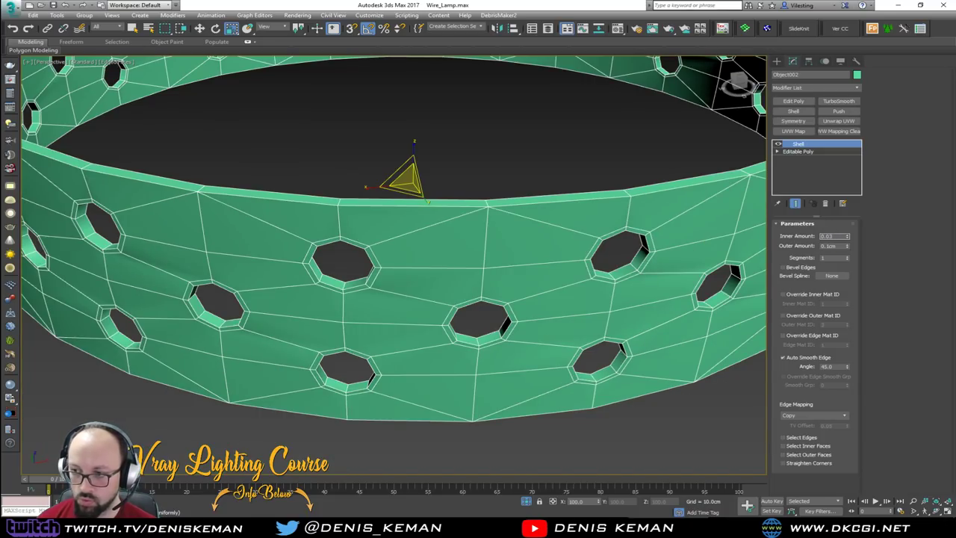
{"action": "key", "text": "Tab"}
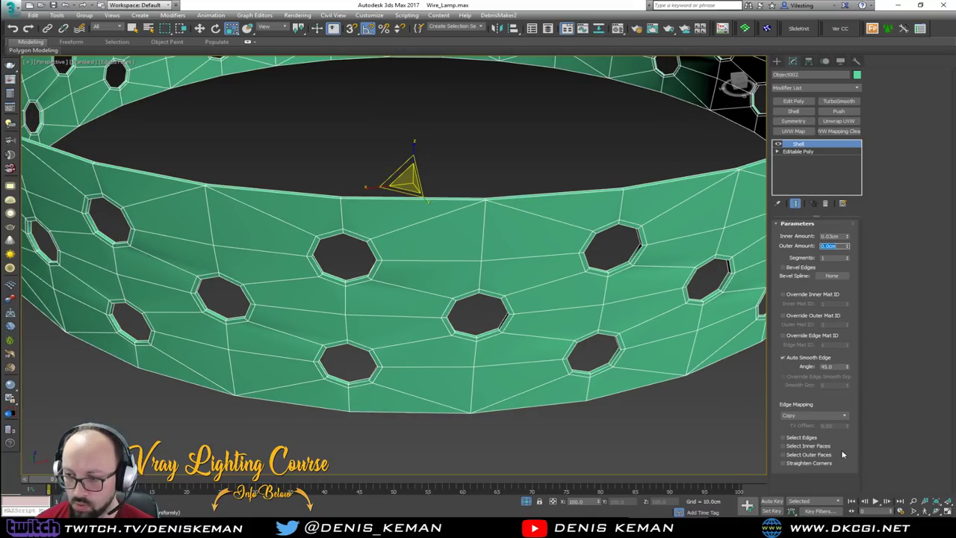
{"action": "left_click", "coordinate": [830, 464]}
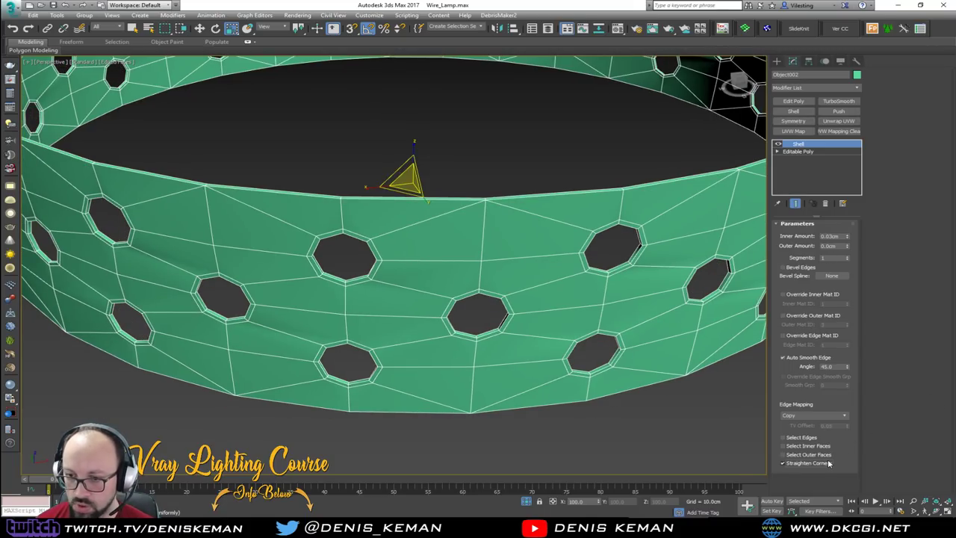
Step: Add a Chamfer modifier on top of the ring's Shell and set its amount to 0.01 cm
{"action": "left_click", "coordinate": [686, 437]}
{"action": "left_click", "coordinate": [532, 282]}
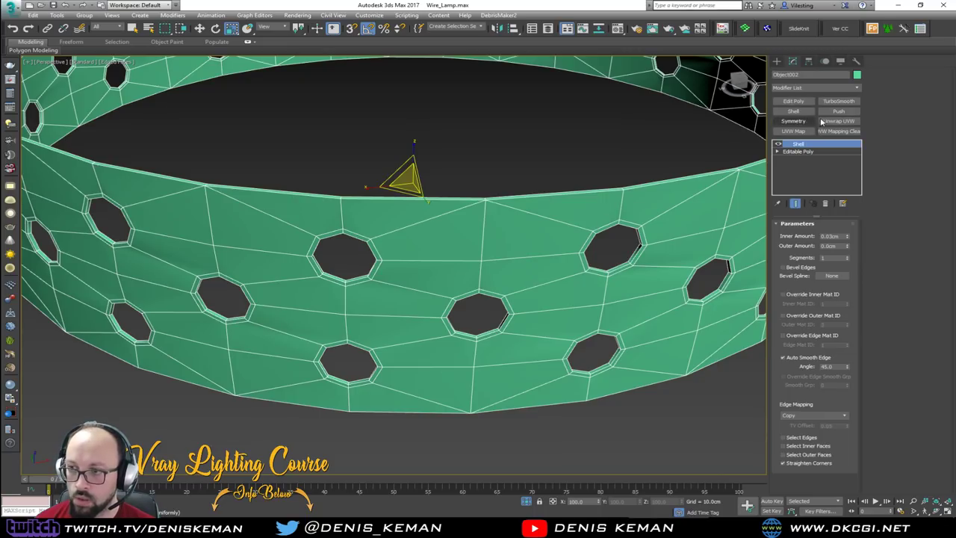
{"action": "left_click", "coordinate": [806, 87]}
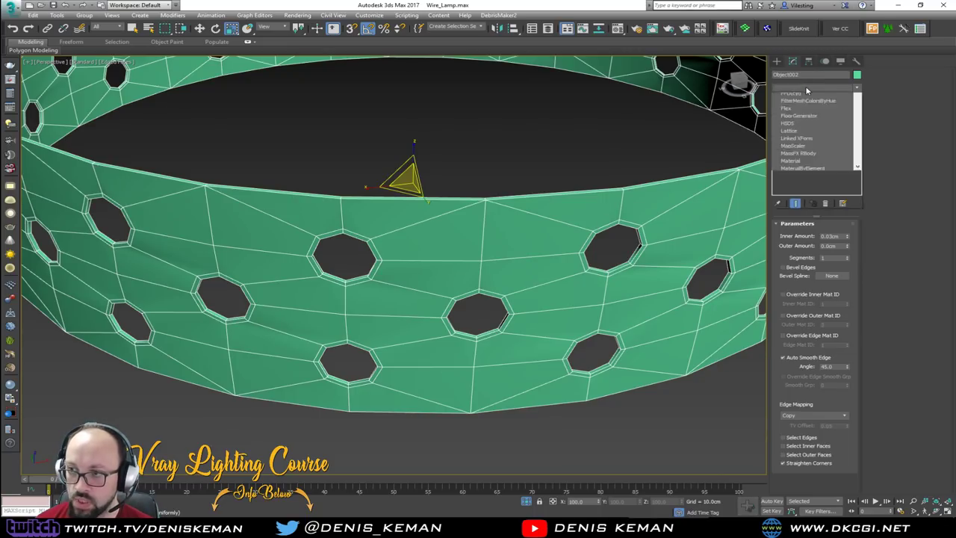
{"action": "key", "text": "c"}
{"action": "key", "text": "h"}
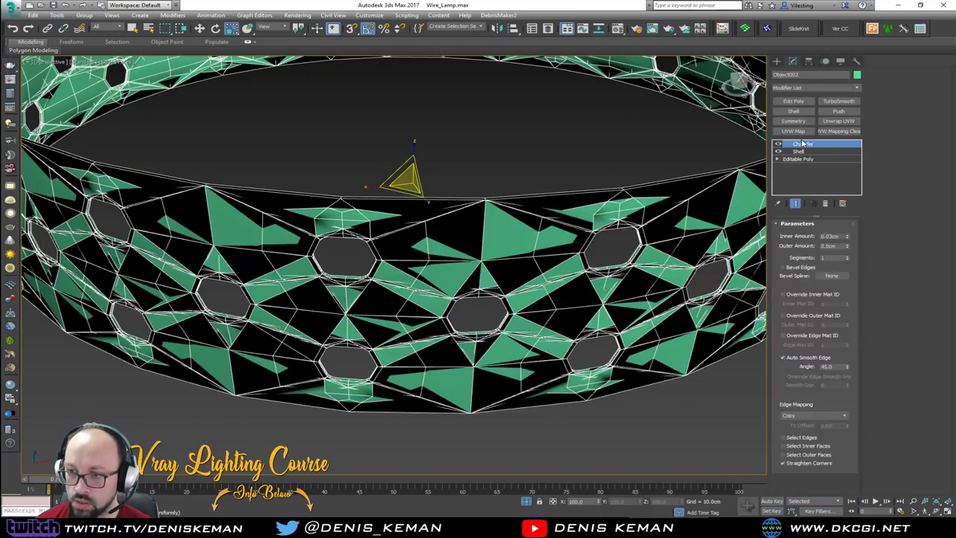
{"action": "key", "text": "Return"}
{"action": "left_click_drag", "start_coordinate": [840, 262], "coordinate": [781, 254]}
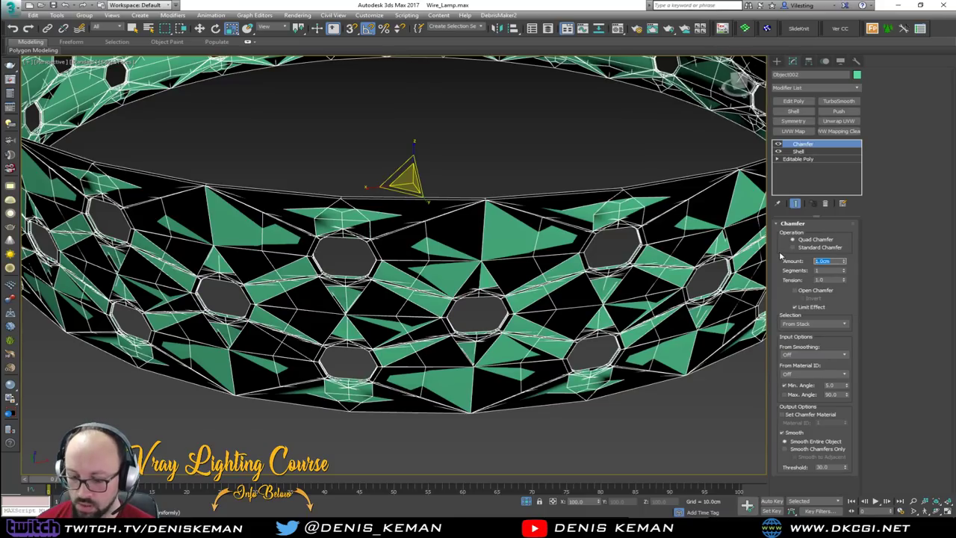
{"action": "type", "text": "0.01"}
{"action": "key", "text": "Return"}
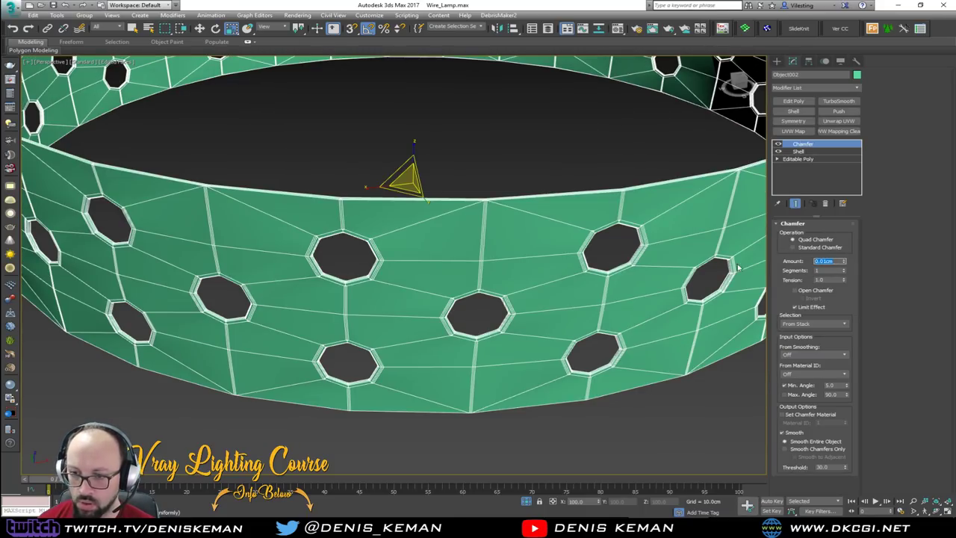
Step: Raise the Chamfer's minimum angle to 50 and inspect the ring's shading along its rims and holes
{"action": "left_click", "coordinate": [836, 385]}
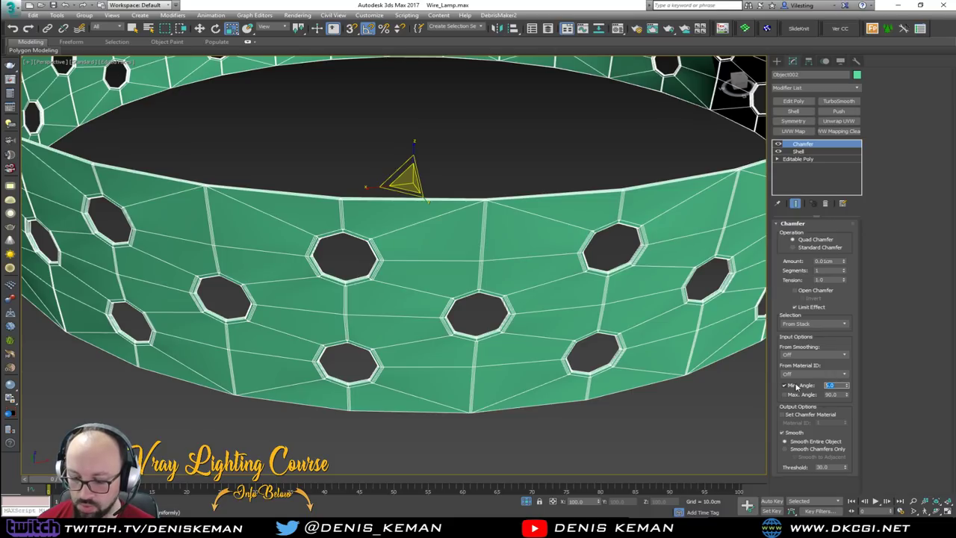
{"action": "type", "text": "50"}
{"action": "key", "text": "Return"}
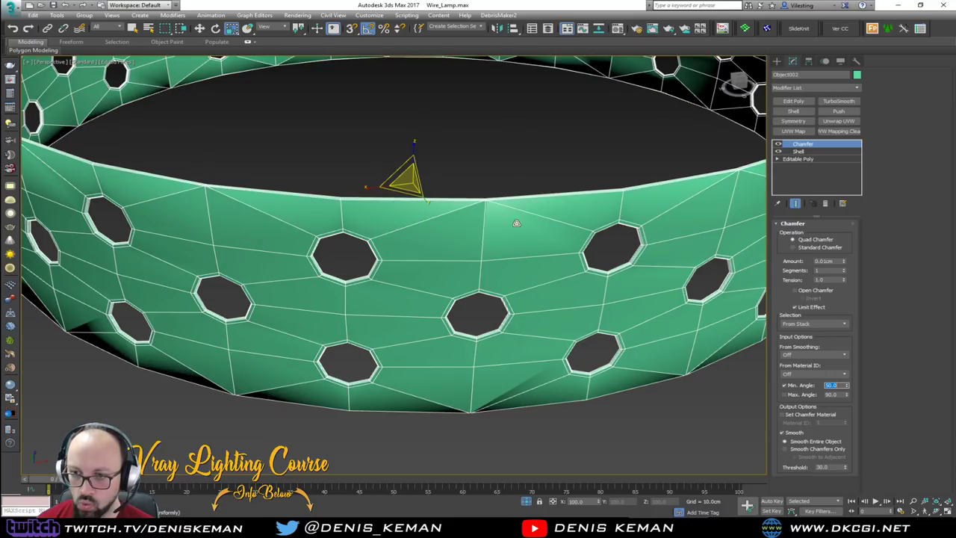
{"action": "middle_click_drag", "start_coordinate": [483, 192], "coordinate": [505, 243], "text": "alt"}
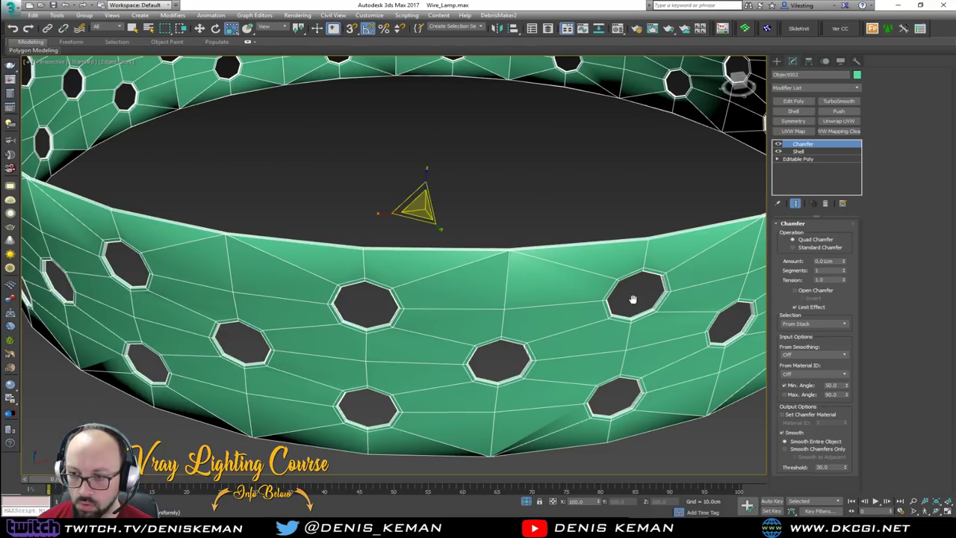
{"action": "middle_click_drag", "start_coordinate": [634, 299], "coordinate": [551, 220], "text": "alt"}
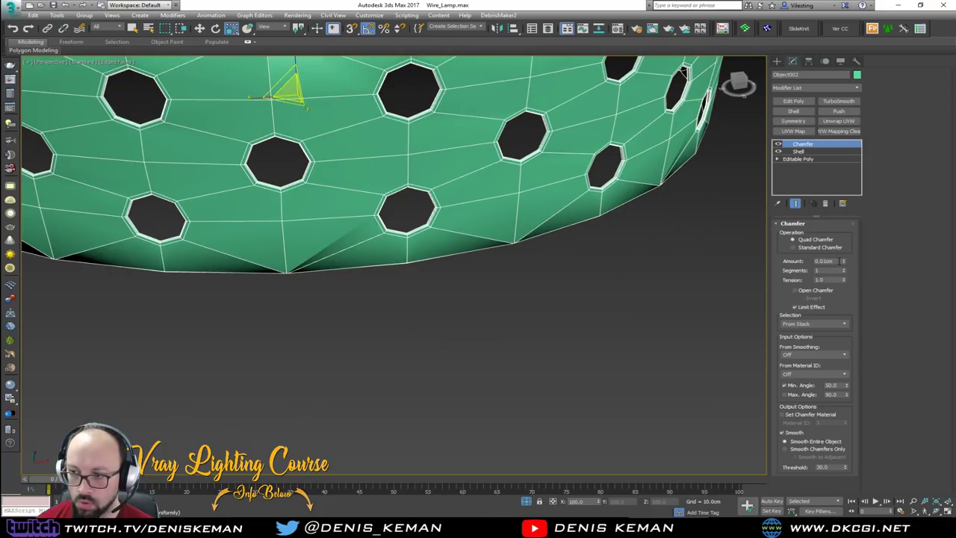
Step: Try lower minimum angles for the Chamfer, including 5, 9 and 10, while checking the edges around a hole
{"action": "double_click", "coordinate": [836, 385]}
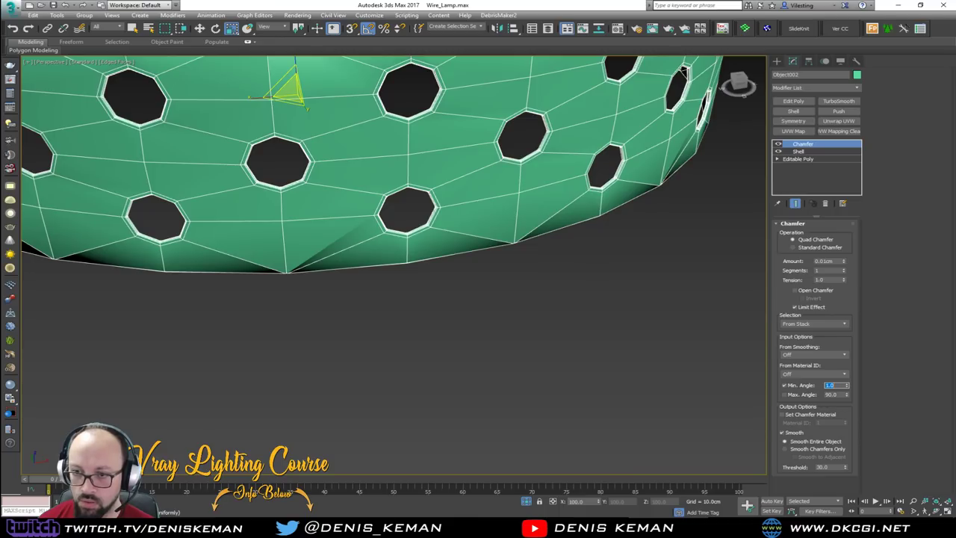
{"action": "type", "text": "5"}
{"action": "key", "text": "Return"}
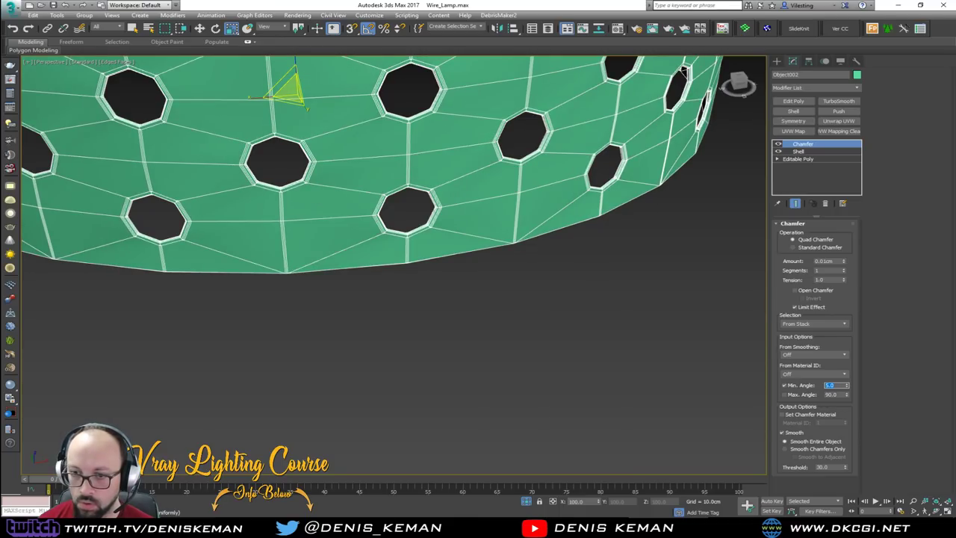
{"action": "scroll", "coordinate": [458, 229], "scroll_direction": "up", "scroll_amount": 6}
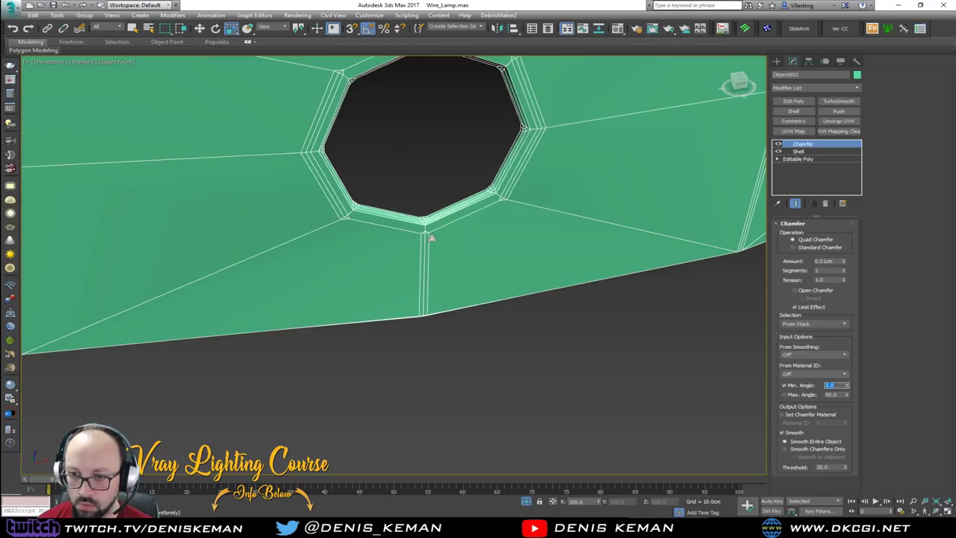
{"action": "type", "text": "8"}
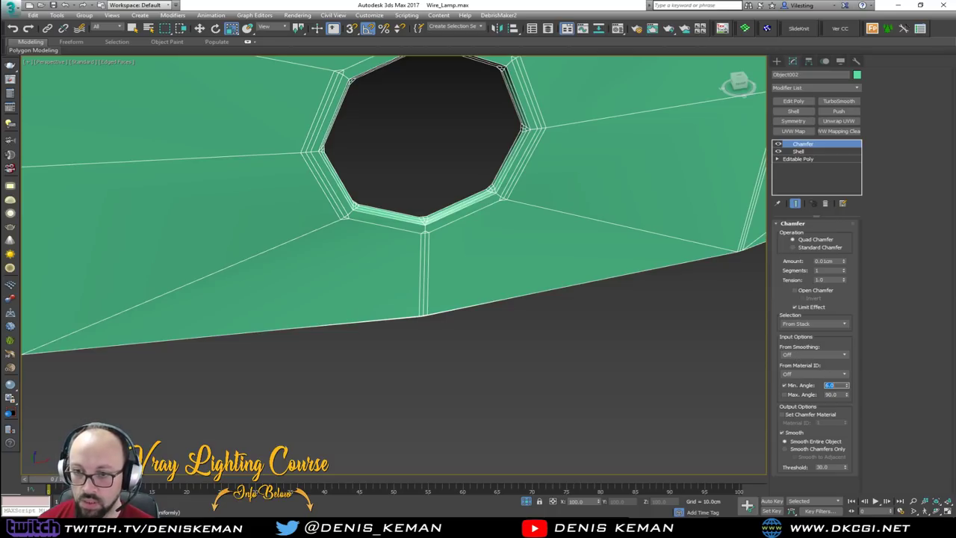
{"action": "key", "text": "Return"}
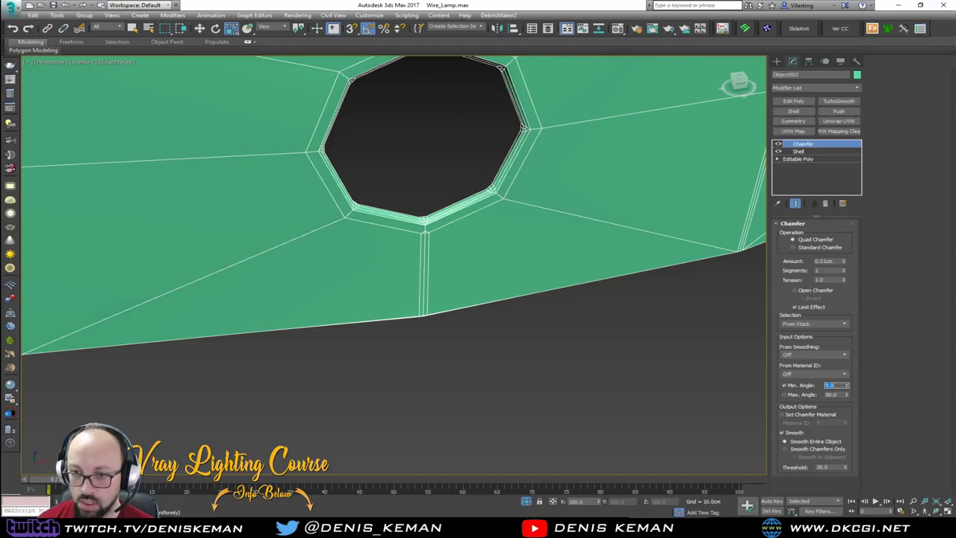
{"action": "type", "text": "10"}
{"action": "key", "text": "Return"}
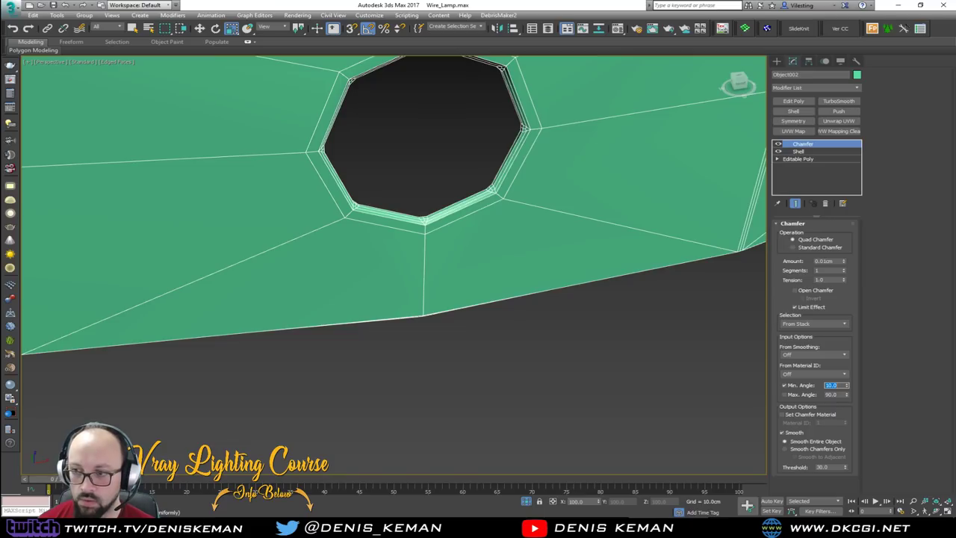
Step: Delete the Chamfer and Shell modifiers from the ring, leaving only its Editable Poly
{"action": "scroll", "coordinate": [717, 192], "scroll_direction": "up", "scroll_amount": 3}
{"action": "middle_click_drag", "start_coordinate": [717, 191], "coordinate": [461, 297], "text": "alt"}
{"action": "scroll", "coordinate": [538, 273], "scroll_direction": "down", "scroll_amount": 5}
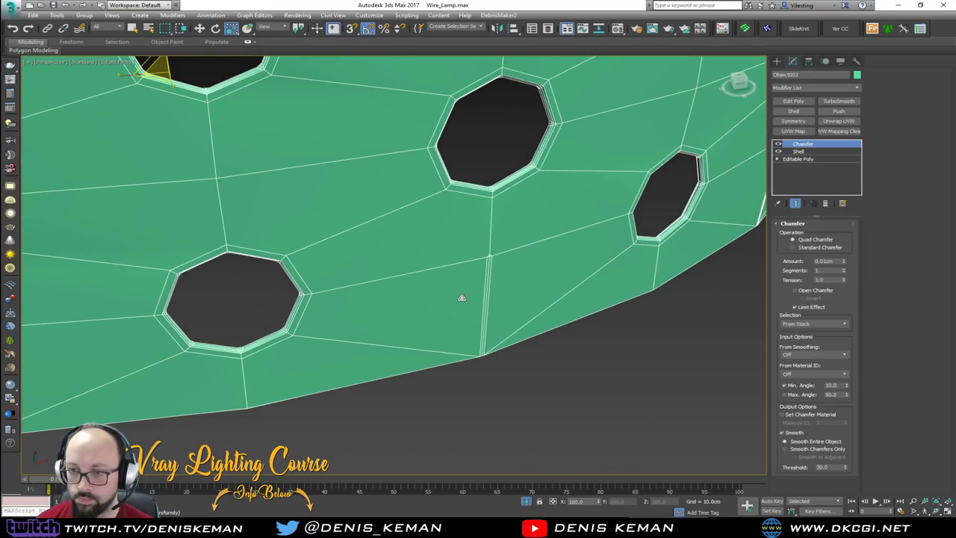
{"action": "scroll", "coordinate": [484, 278], "scroll_direction": "up", "scroll_amount": 2}
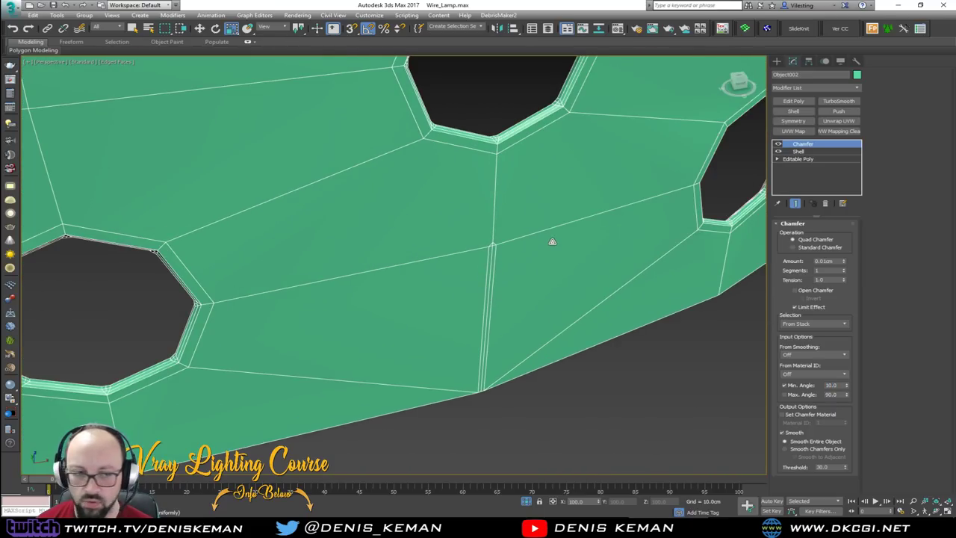
{"action": "middle_click_drag", "start_coordinate": [486, 288], "coordinate": [515, 264]}
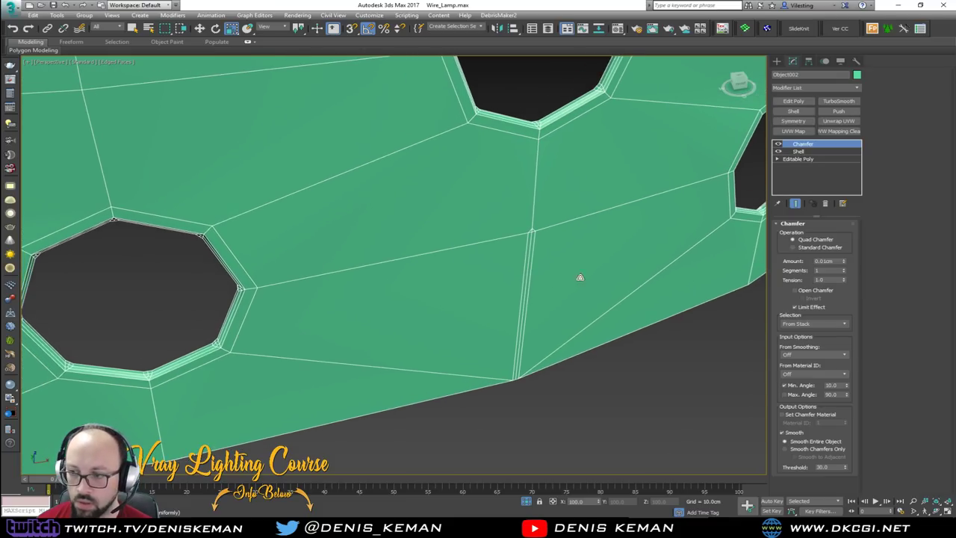
{"action": "left_click", "coordinate": [825, 204]}
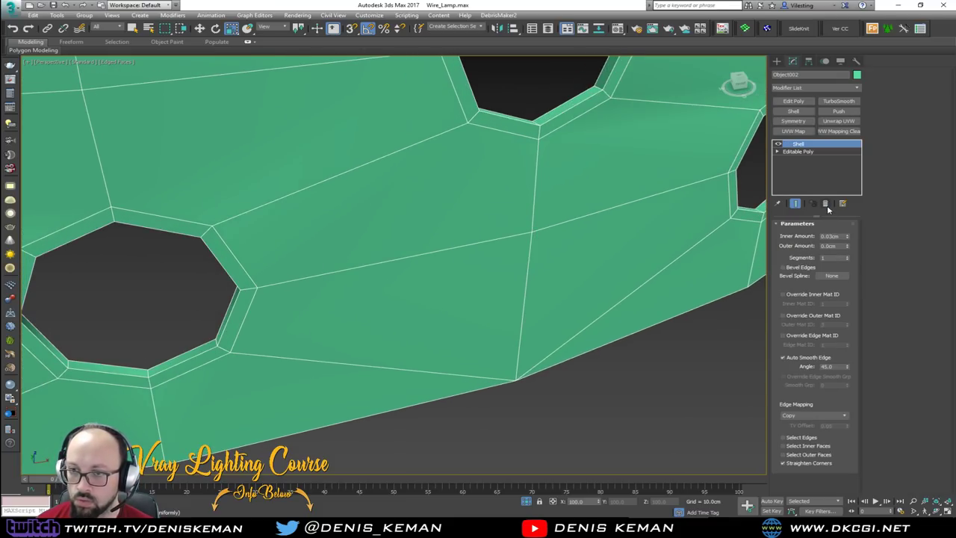
{"action": "left_click", "coordinate": [826, 204]}
Step: Bring the rest of the lantern back into view, and isolate the perforated ring together with the cap
{"action": "scroll", "coordinate": [439, 255], "scroll_direction": "down", "scroll_amount": 4}
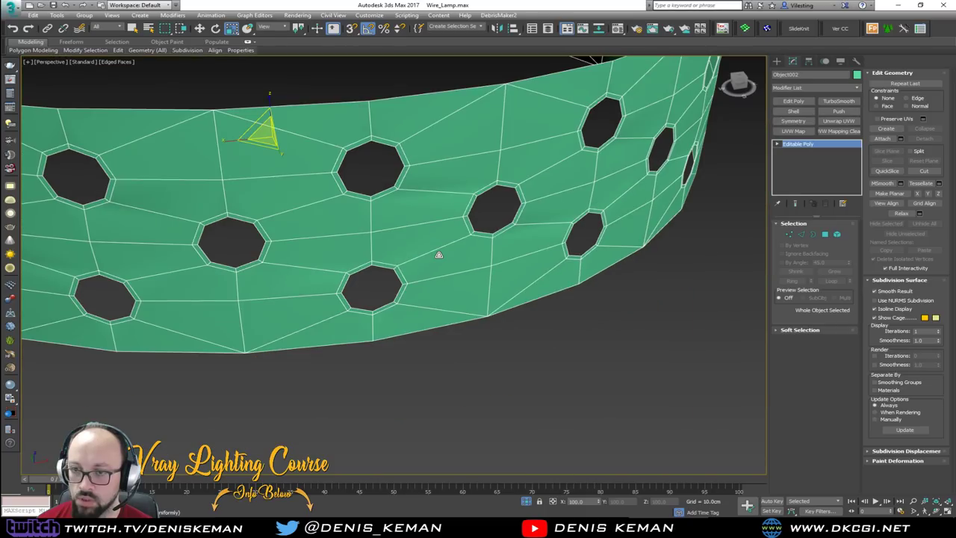
{"action": "right_click", "coordinate": [438, 255]}
{"action": "left_click", "coordinate": [474, 184]}
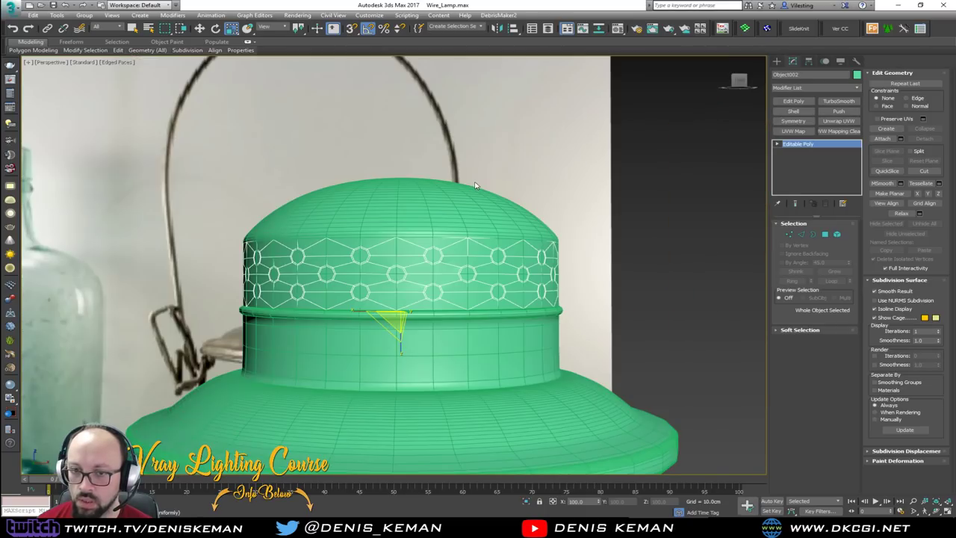
{"action": "left_click", "coordinate": [469, 339], "text": "ctrl"}
{"action": "key", "text": "alt+q"}
{"action": "left_click", "coordinate": [622, 295]}
Step: Select the ring of vertical edges around the cap's solid band behind the perforated ring and delete it
{"action": "left_click", "coordinate": [393, 284]}
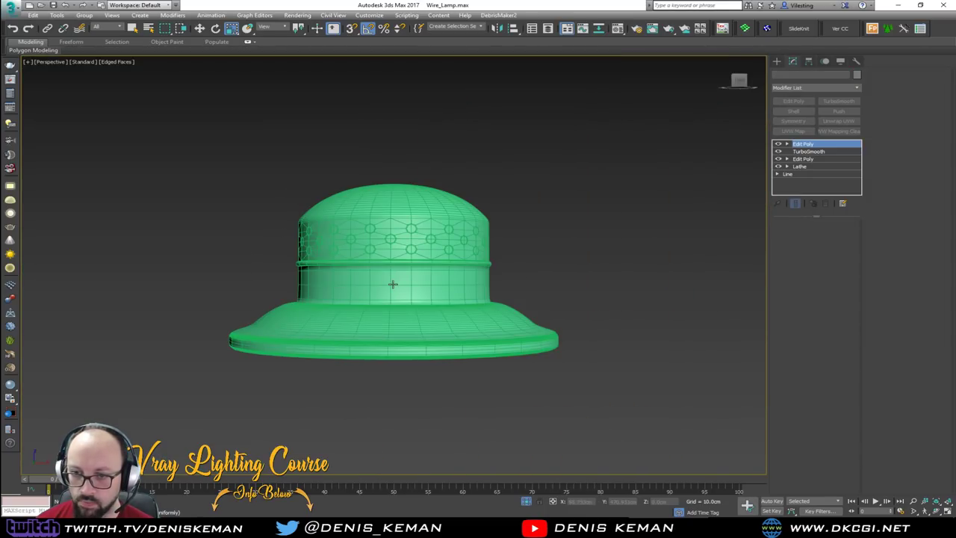
{"action": "key", "text": "2"}
{"action": "scroll", "coordinate": [393, 284], "scroll_direction": "up", "scroll_amount": 5}
{"action": "left_click", "coordinate": [576, 251]}
{"action": "key", "text": "alt+r"}
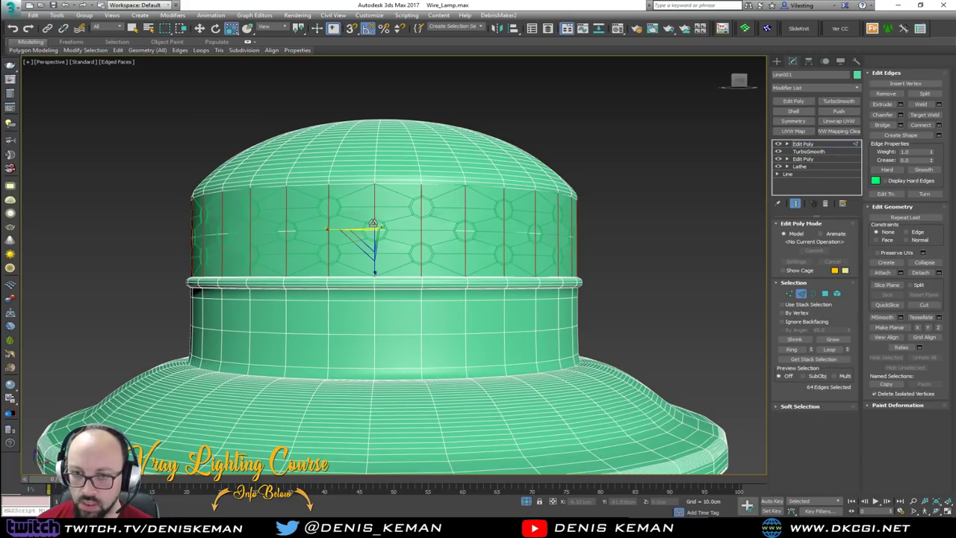
{"action": "middle_click_drag", "start_coordinate": [373, 223], "coordinate": [378, 238], "text": "alt"}
{"action": "scroll", "coordinate": [292, 275], "scroll_direction": "up", "scroll_amount": 4}
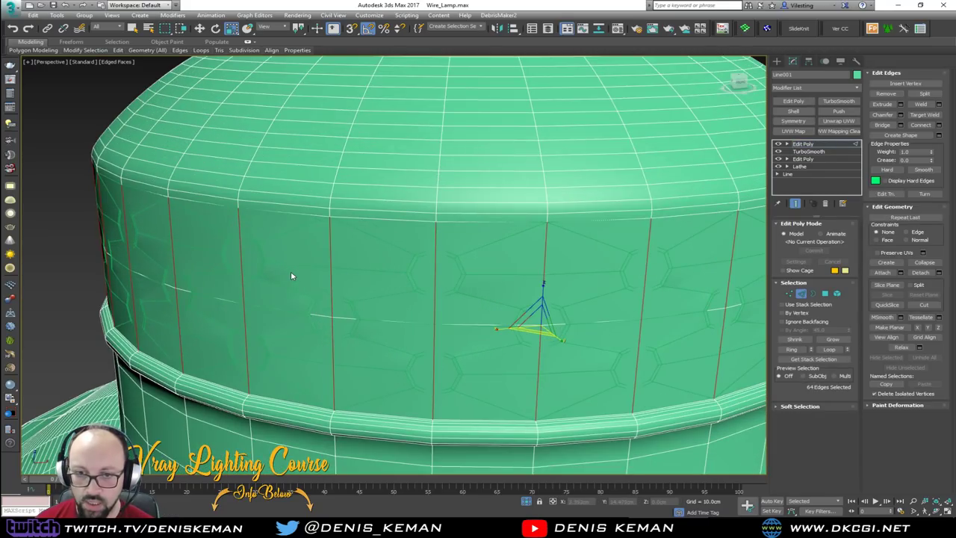
{"action": "key", "text": "BackSpace"}
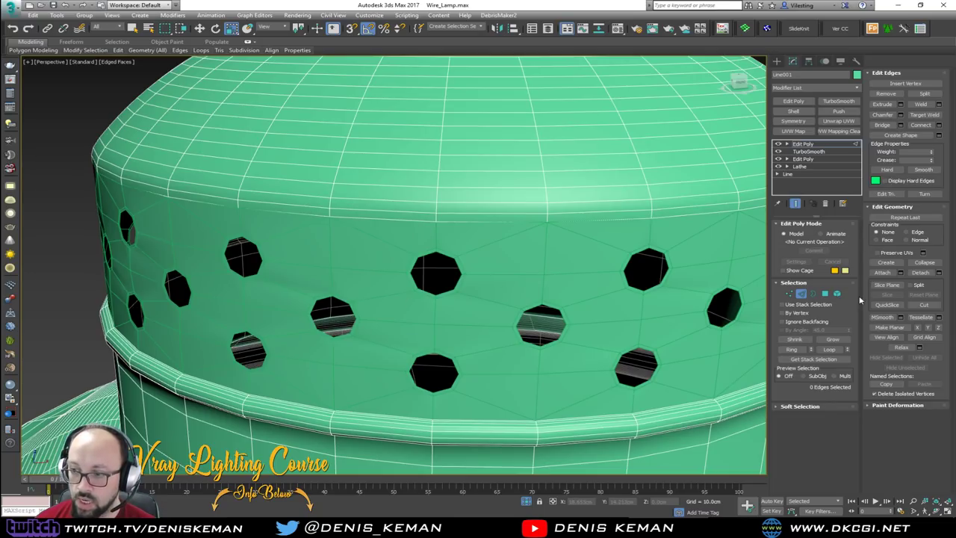
Step: Attach the perforated ring to the cap and weld all vertices with a threshold of 0.01 cm
{"action": "left_click", "coordinate": [883, 273]}
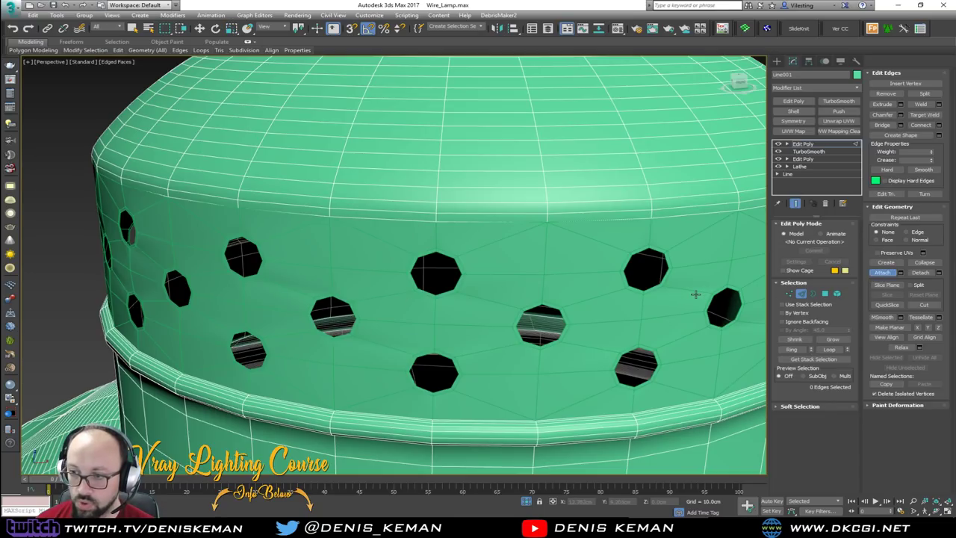
{"action": "key", "text": "1"}
{"action": "key", "text": "w"}
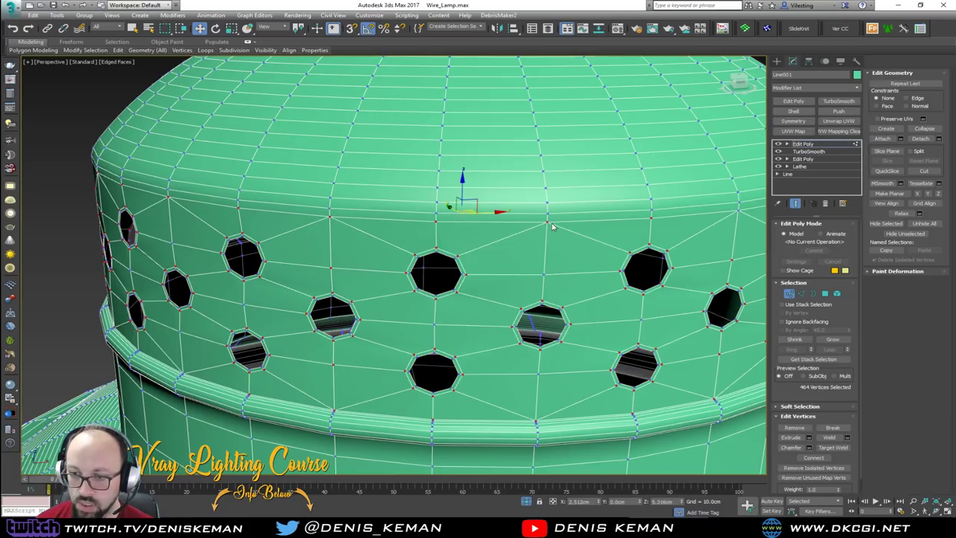
{"action": "key", "text": "ctrl+a"}
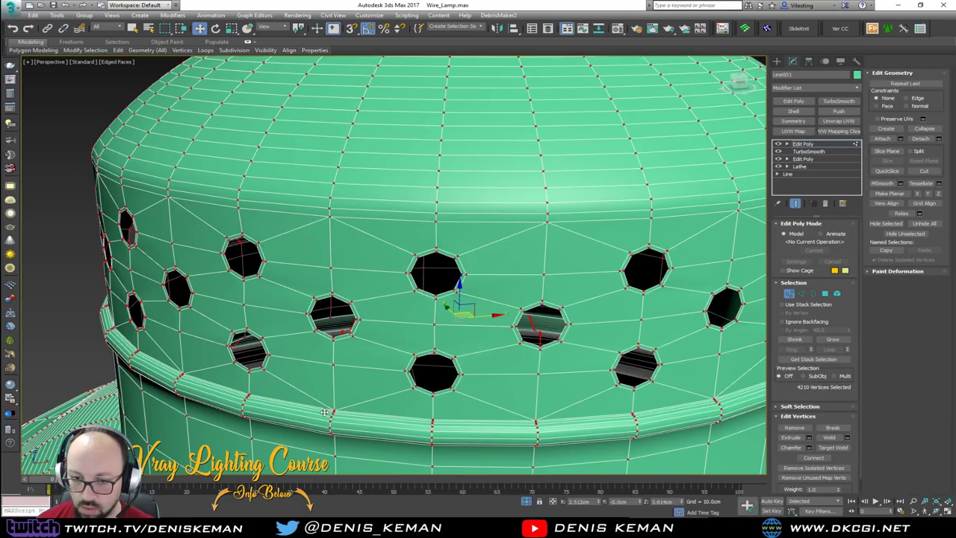
{"action": "scroll", "coordinate": [325, 412], "scroll_direction": "up", "scroll_amount": 5}
{"action": "scroll", "coordinate": [357, 411], "scroll_direction": "up", "scroll_amount": 2}
{"action": "scroll", "coordinate": [358, 411], "scroll_direction": "down", "scroll_amount": 2}
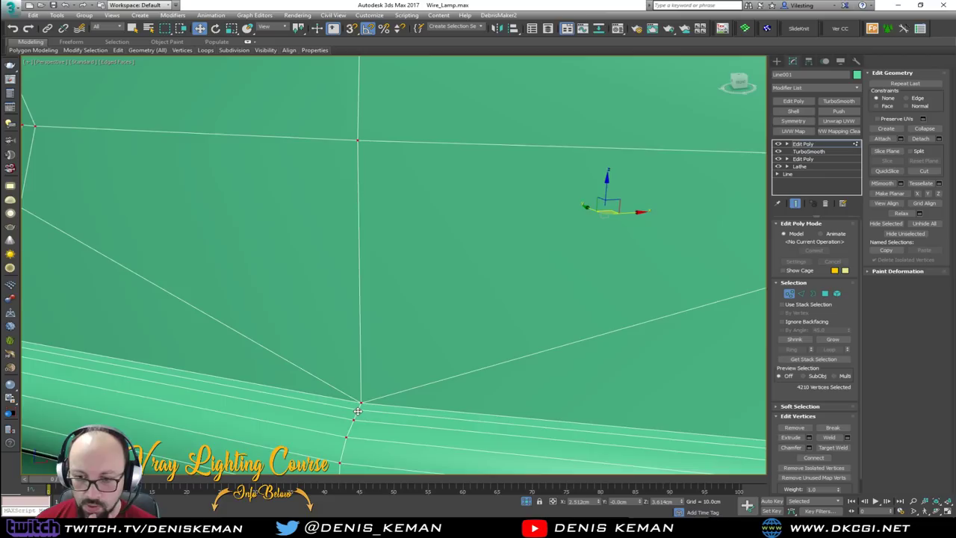
{"action": "left_click", "coordinate": [848, 438]}
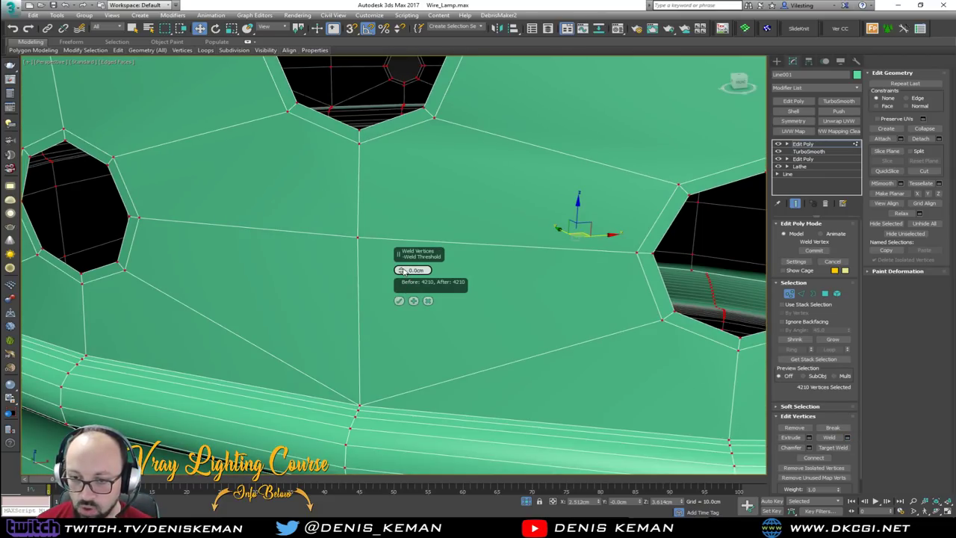
{"action": "left_click", "coordinate": [402, 270]}
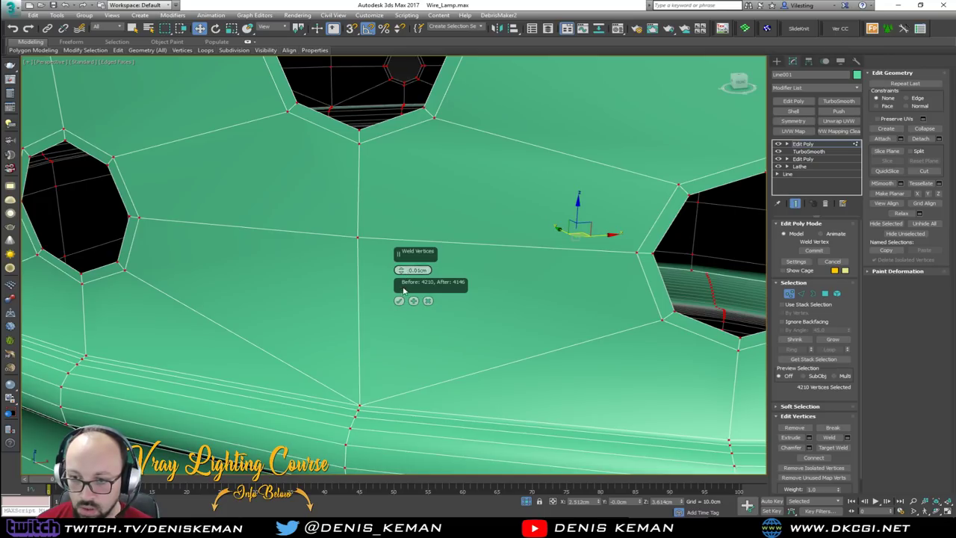
{"action": "left_click", "coordinate": [399, 300]}
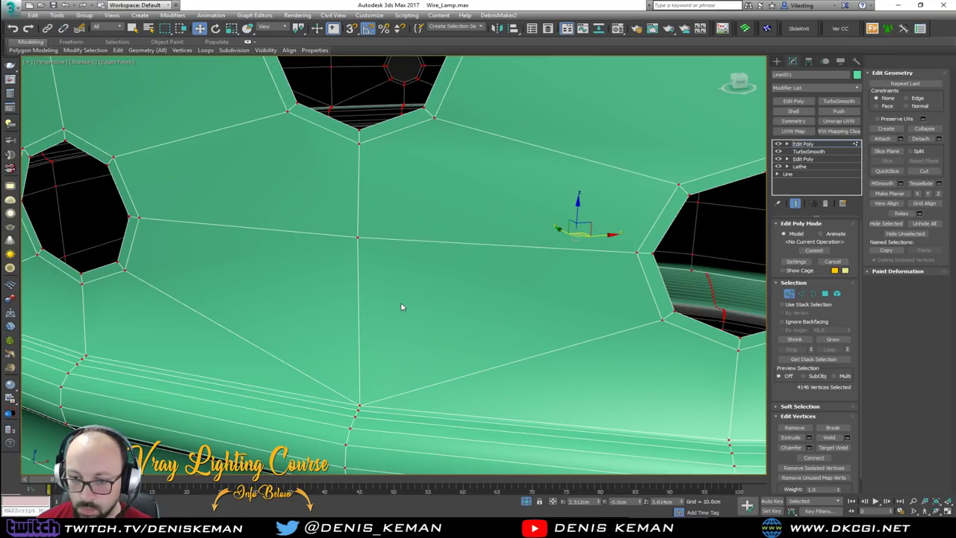
Step: Leave vertex editing, hide the wireframe edges, and apply a TurboSmooth modifier to the joined cap
{"action": "left_click", "coordinate": [789, 294]}
{"action": "scroll", "coordinate": [455, 271], "scroll_direction": "down", "scroll_amount": 6}
{"action": "key", "text": "F4"}
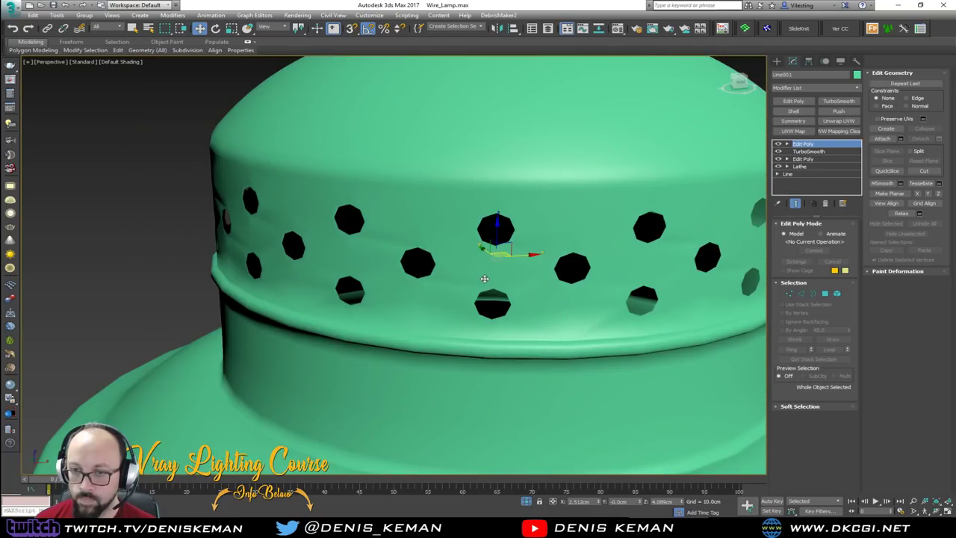
{"action": "scroll", "coordinate": [444, 298], "scroll_direction": "down", "scroll_amount": 5}
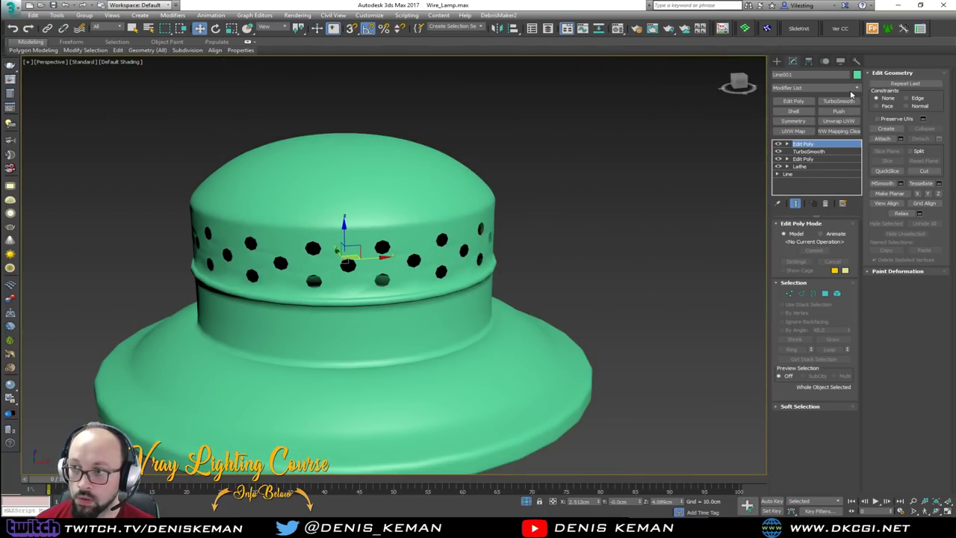
{"action": "left_click", "coordinate": [840, 101]}
{"action": "left_click", "coordinate": [564, 247]}
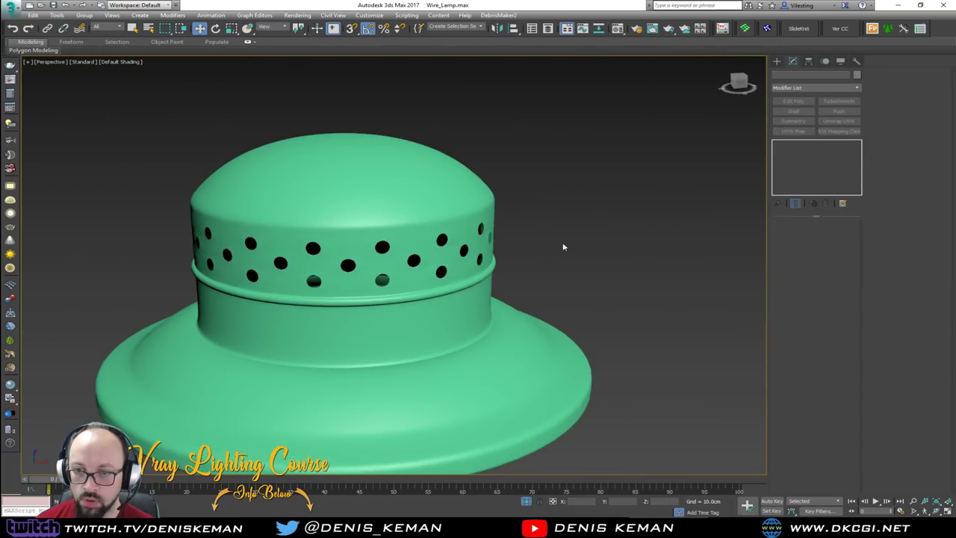
Step: End the isolation to bring back the whole lantern, and select the cap as seen from below
{"action": "middle_click_drag", "start_coordinate": [564, 248], "coordinate": [523, 269], "text": "alt"}
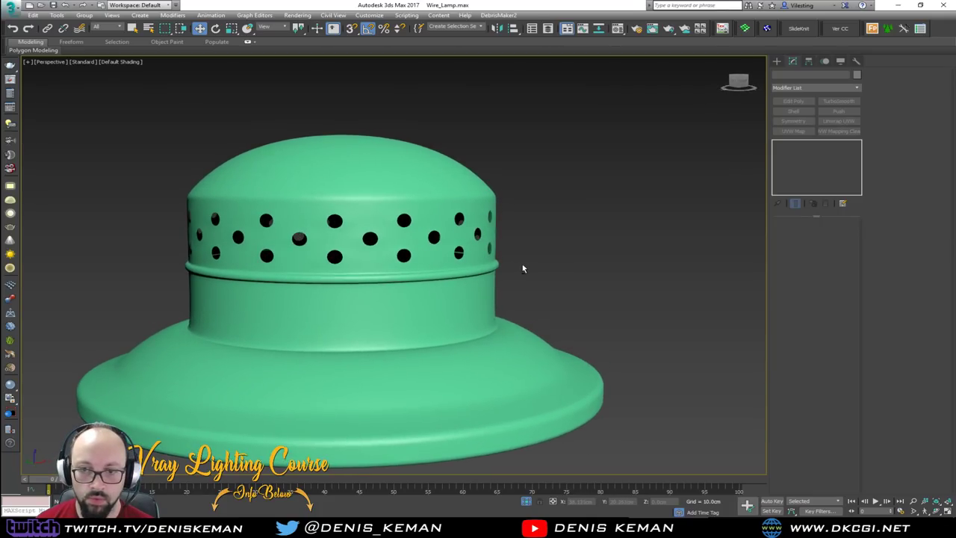
{"action": "scroll", "coordinate": [516, 269], "scroll_direction": "down", "scroll_amount": 5}
{"action": "scroll", "coordinate": [491, 270], "scroll_direction": "up", "scroll_amount": 2}
{"action": "right_click", "coordinate": [484, 268]}
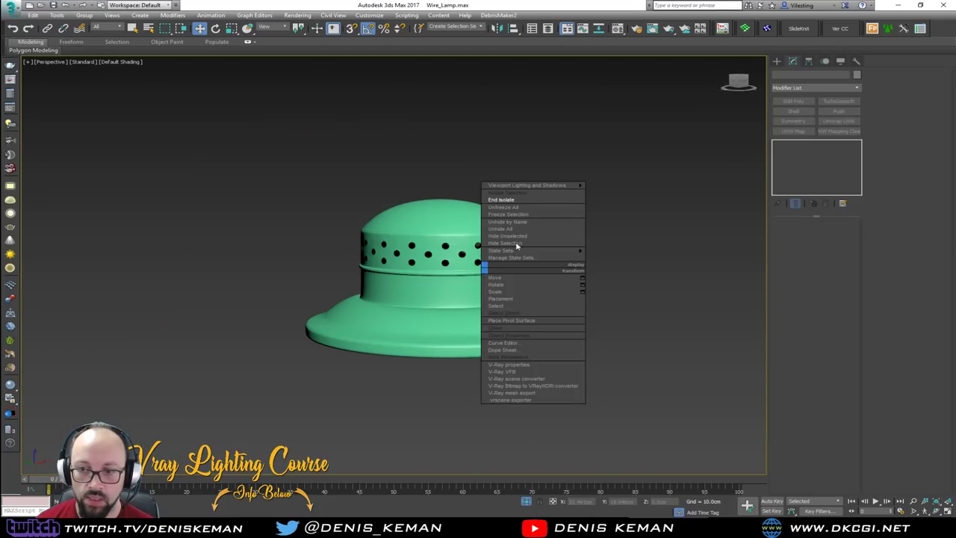
{"action": "left_click", "coordinate": [526, 202]}
{"action": "scroll", "coordinate": [490, 264], "scroll_direction": "down", "scroll_amount": 5}
{"action": "middle_click_drag", "start_coordinate": [483, 262], "coordinate": [439, 203], "text": "alt"}
{"action": "left_click", "coordinate": [437, 216]}
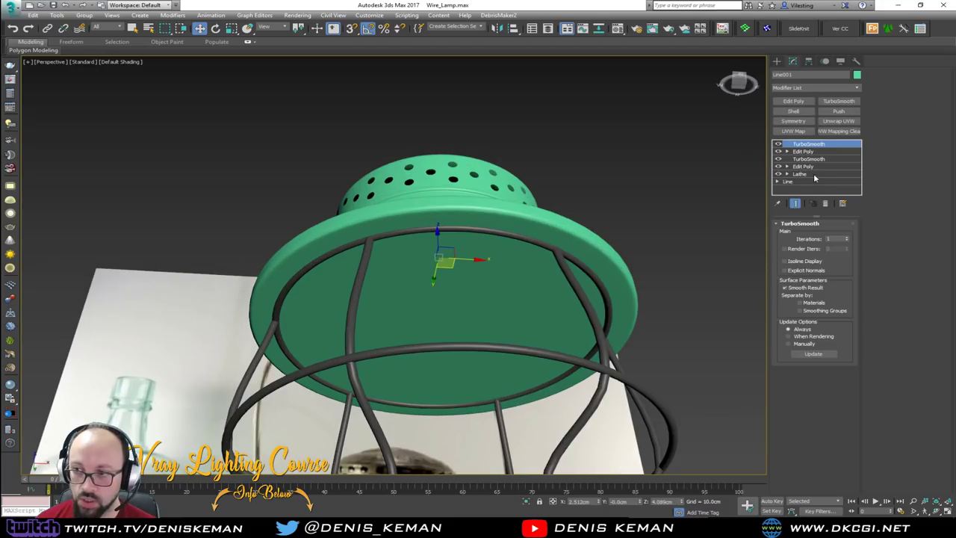
Step: Show the wireframe edges and, in the cap's upper Edit Poly modifier, select the polygons closing the underside from its centre outward and delete them
{"action": "key", "text": "F4"}
{"action": "left_click", "coordinate": [815, 152]}
{"action": "scroll", "coordinate": [472, 311], "scroll_direction": "up", "scroll_amount": 2}
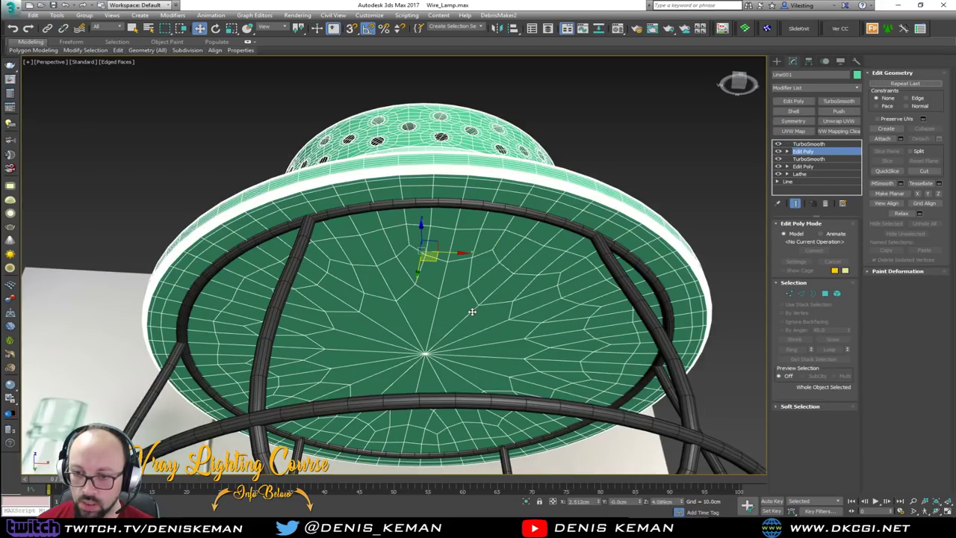
{"action": "left_click", "coordinate": [789, 294]}
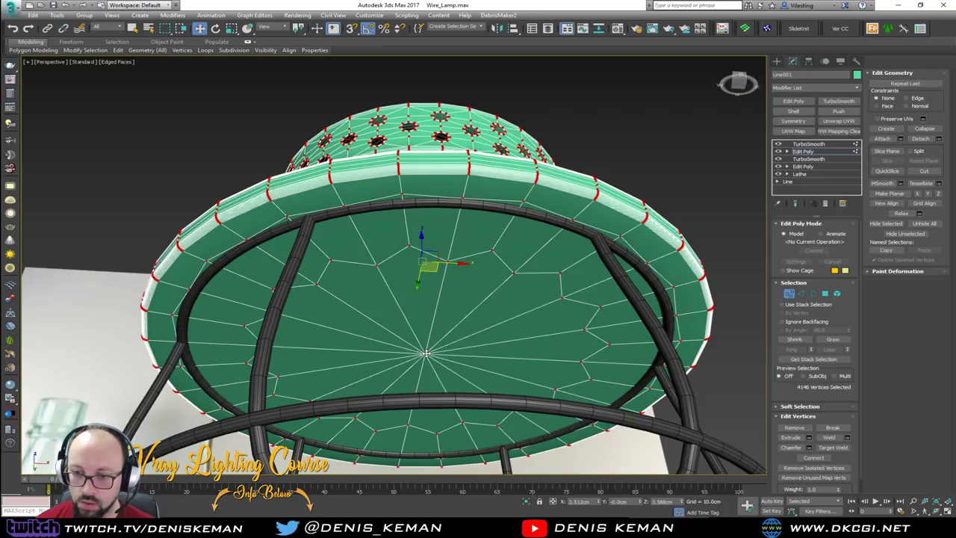
{"action": "left_click", "coordinate": [825, 293]}
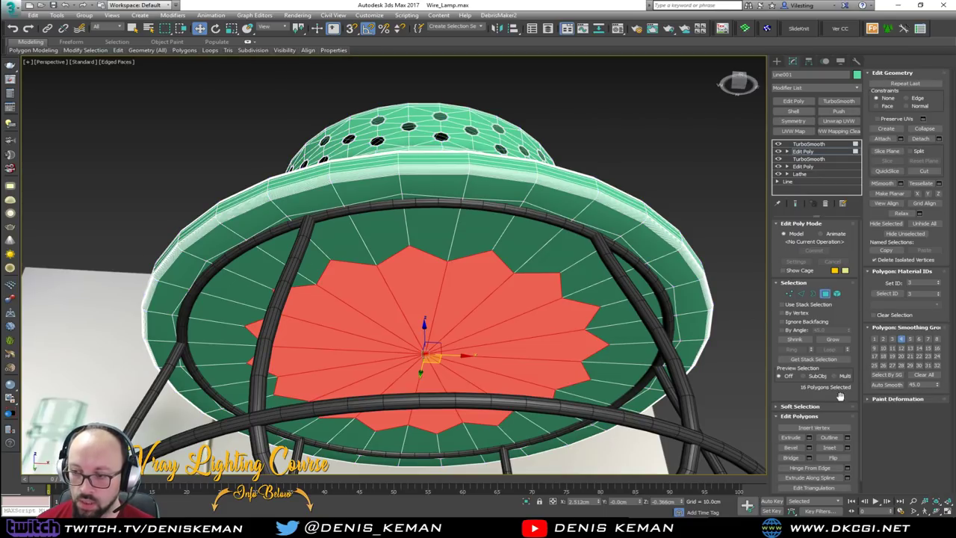
{"action": "left_click", "coordinate": [831, 340]}
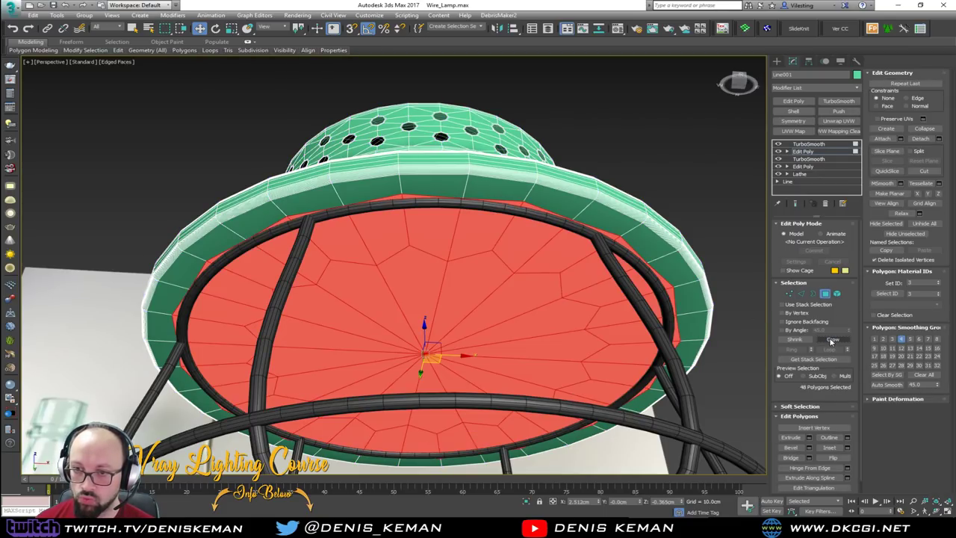
{"action": "key", "text": "Delete"}
Step: Select the open border under the cap's brim and extrude it inward by scaling to form a flat rim
{"action": "key", "text": "3"}
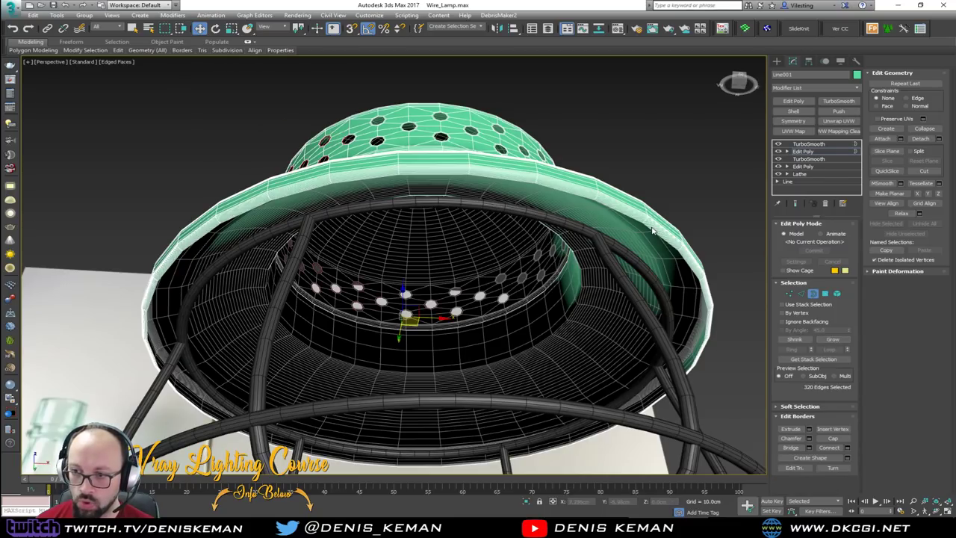
{"action": "left_click", "coordinate": [652, 230]}
{"action": "key", "text": "r"}
{"action": "left_click_drag", "start_coordinate": [417, 353], "coordinate": [414, 364], "text": "shift"}
{"action": "key", "text": "w"}
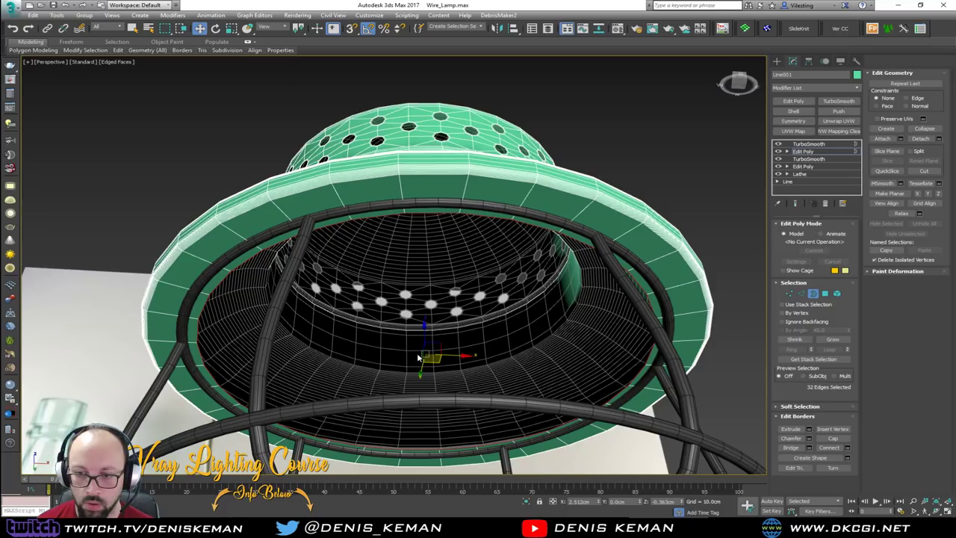
Step: Extend the lid's inner open border downward and scale a new ring inward, forming a flat underside with a small central hole
{"action": "left_click_drag", "start_coordinate": [427, 320], "coordinate": [445, 493], "text": "shift"}
{"action": "key", "text": "r"}
{"action": "left_click_drag", "start_coordinate": [422, 322], "coordinate": [432, 389], "text": "shift"}
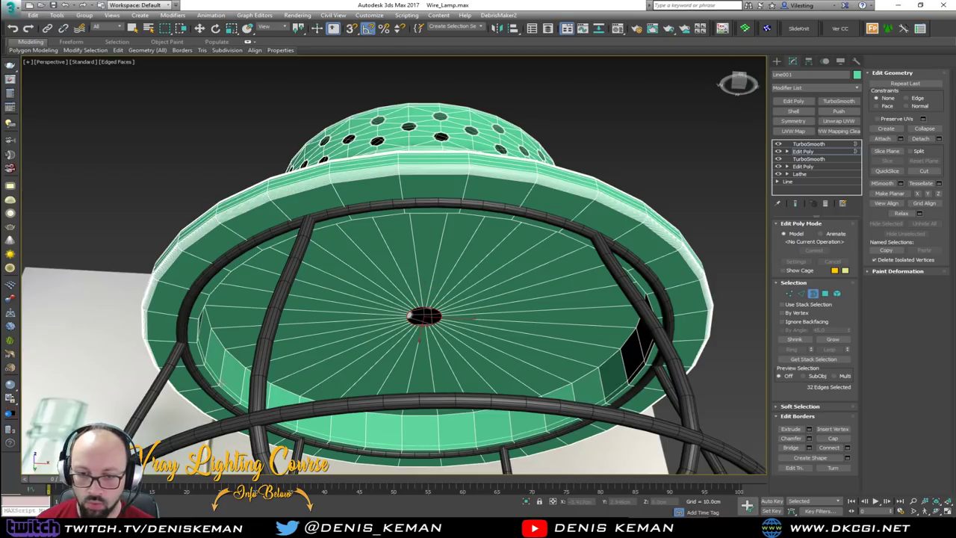
Step: Select the edge loop around the lid's flat underside, leave edge editing, deselect the lid and hide the edge overlay
{"action": "key", "text": "2"}
{"action": "double_click", "coordinate": [224, 355]}
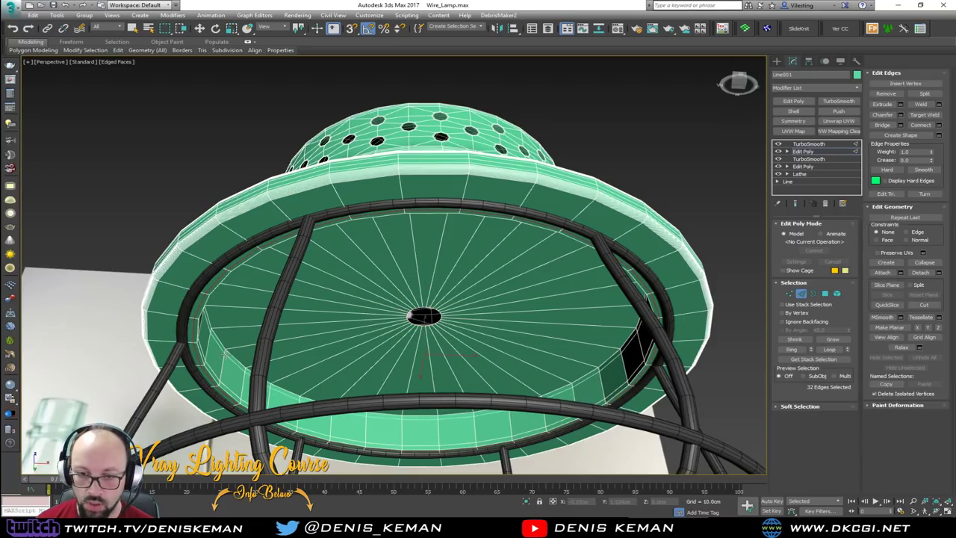
{"action": "double_click", "coordinate": [228, 349]}
{"action": "key", "text": "w"}
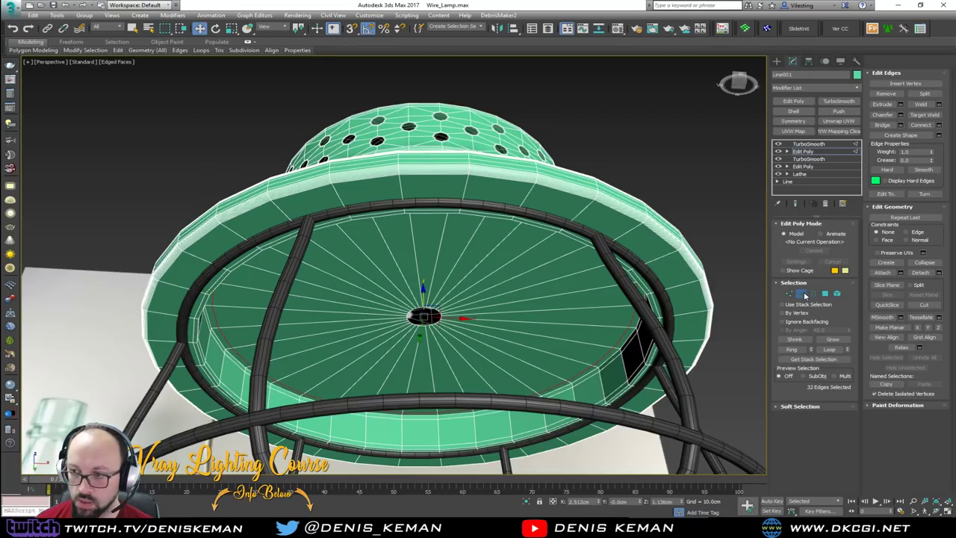
{"action": "left_click", "coordinate": [803, 295]}
{"action": "left_click", "coordinate": [715, 204]}
{"action": "key", "text": "F4"}
{"action": "scroll", "coordinate": [575, 272], "scroll_direction": "down", "scroll_amount": 4}
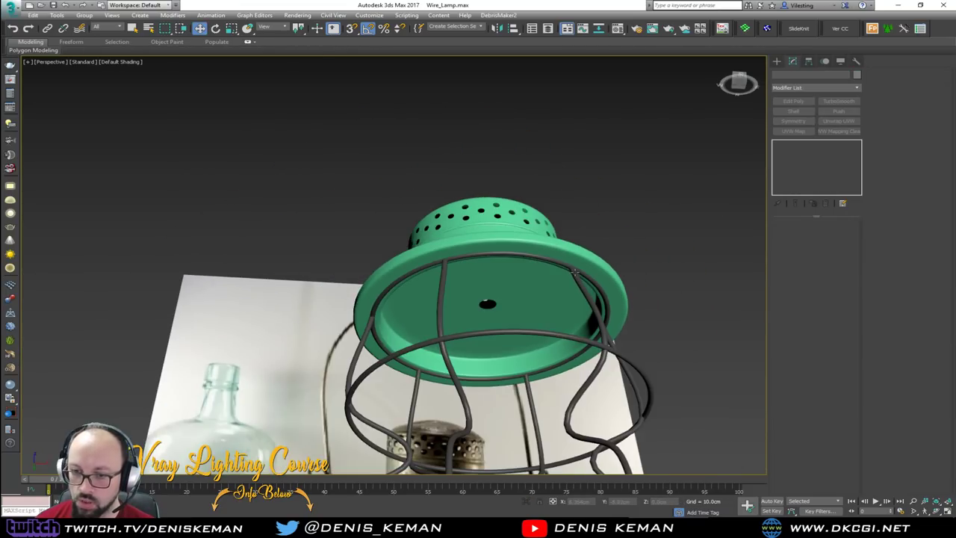
Step: In the Front view, change the lid's object colour to a custom dark grey and hide the edge overlay
{"action": "middle_click_drag", "start_coordinate": [574, 273], "coordinate": [569, 299], "text": "alt"}
{"action": "key", "text": "alt+w"}
{"action": "right_click", "coordinate": [586, 229]}
{"action": "key", "text": "alt+w"}
{"action": "scroll", "coordinate": [587, 229], "scroll_direction": "down", "scroll_amount": 5}
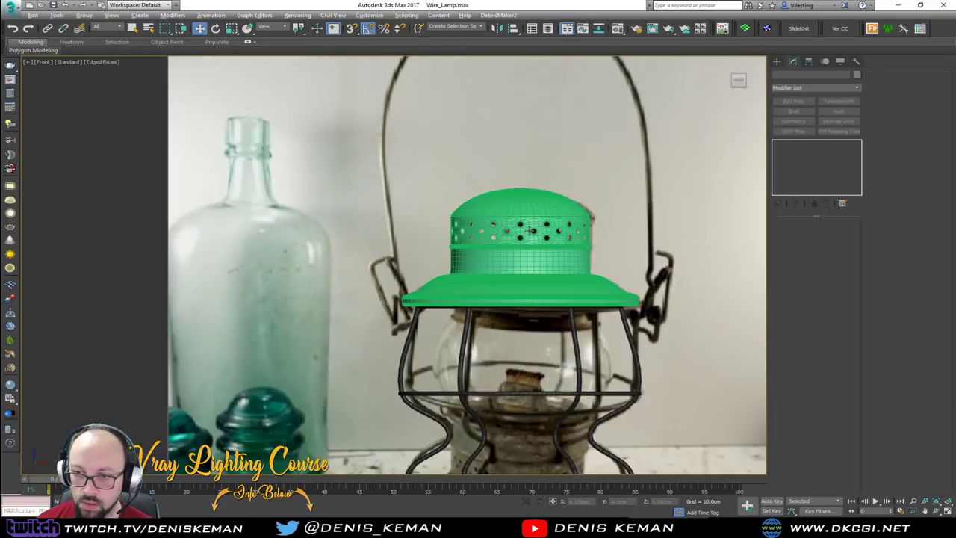
{"action": "scroll", "coordinate": [529, 232], "scroll_direction": "down", "scroll_amount": 3}
{"action": "scroll", "coordinate": [531, 239], "scroll_direction": "up", "scroll_amount": 3}
{"action": "left_click", "coordinate": [532, 245]}
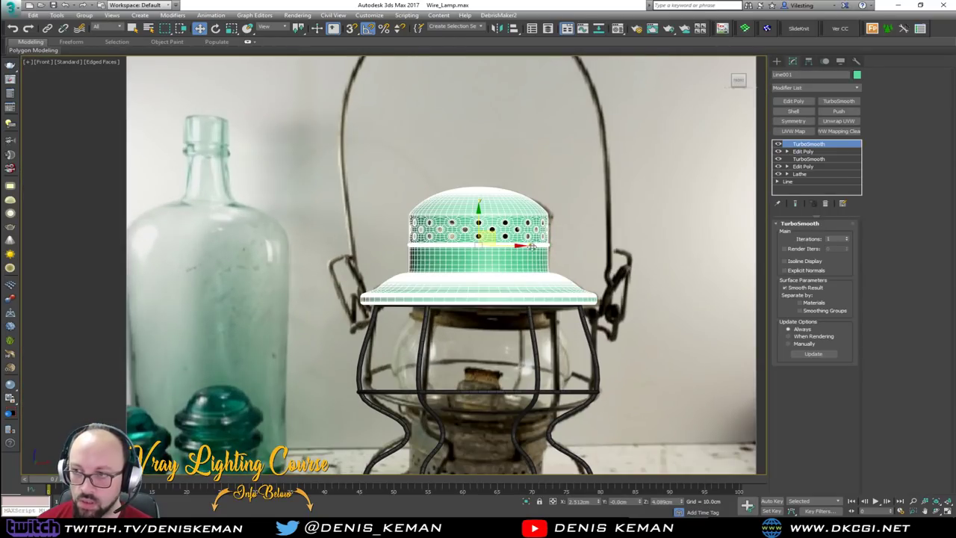
{"action": "left_click", "coordinate": [549, 203]}
{"action": "left_click", "coordinate": [520, 252]}
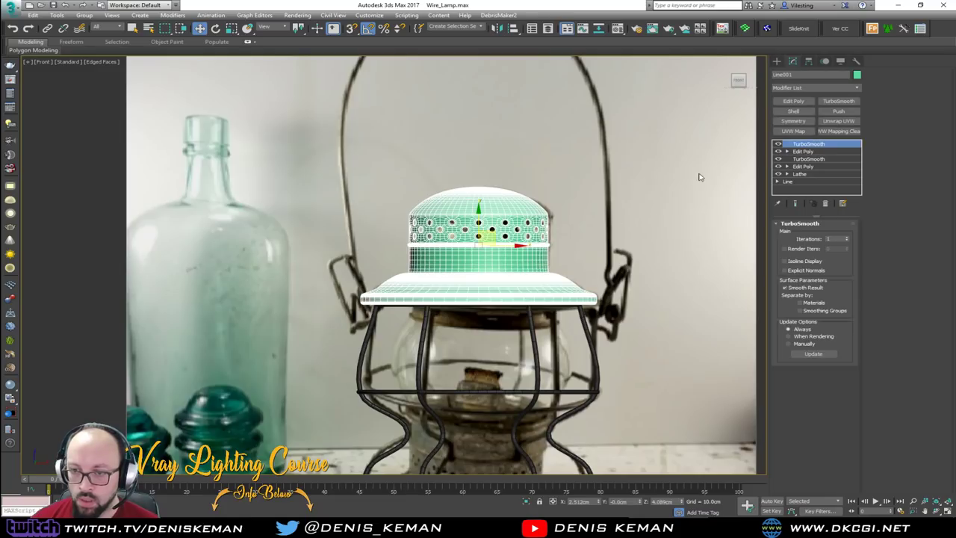
{"action": "left_click", "coordinate": [856, 75]}
{"action": "left_click", "coordinate": [562, 213]}
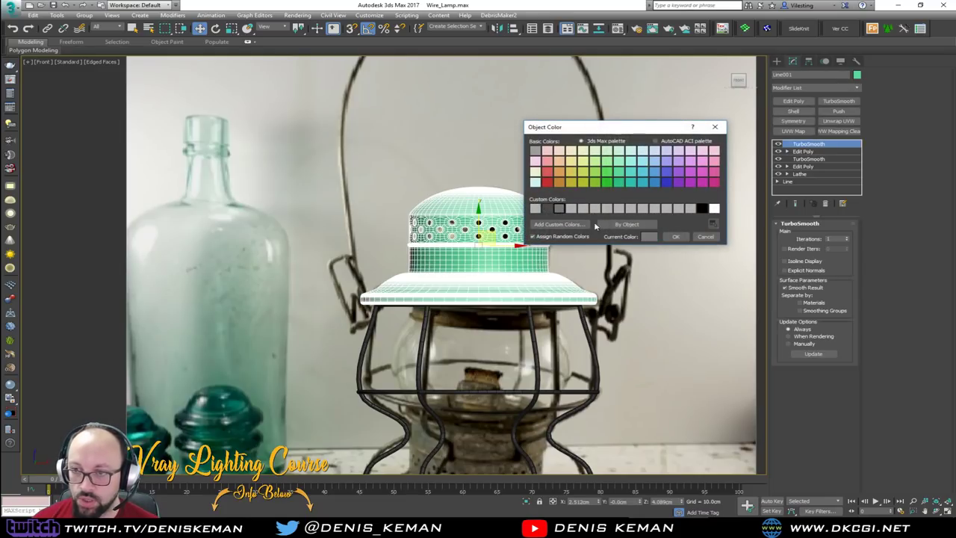
{"action": "left_click", "coordinate": [681, 237]}
{"action": "left_click", "coordinate": [636, 201]}
{"action": "key", "text": "F4"}
{"action": "mouse_move", "coordinate": [546, 205]}
{"action": "middle_mouse_down"}
{"action": "mouse_move", "coordinate": [504, 128]}
{"action": "mouse_move", "coordinate": [516, 186]}
{"action": "middle_mouse_up"}
{"action": "scroll", "coordinate": [504, 129], "scroll_direction": "down", "scroll_amount": 2}
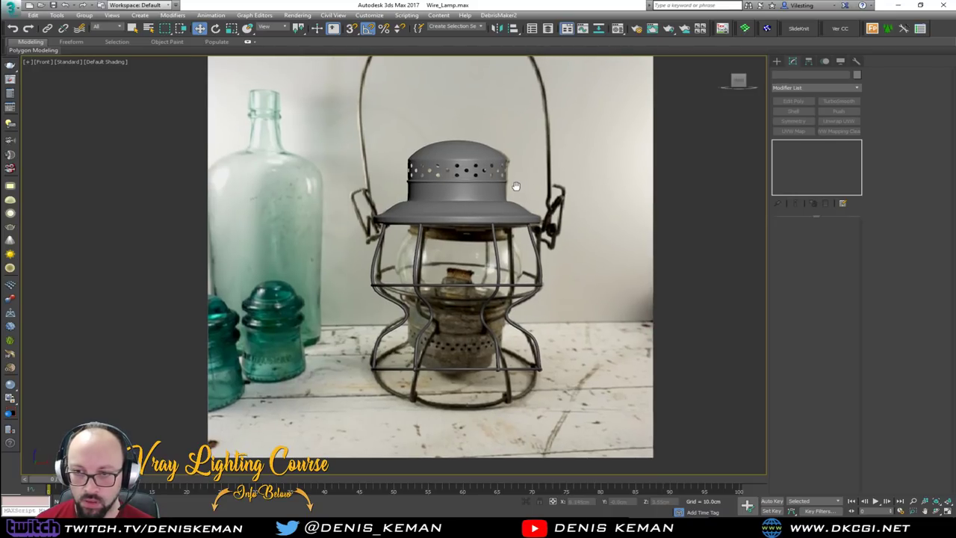
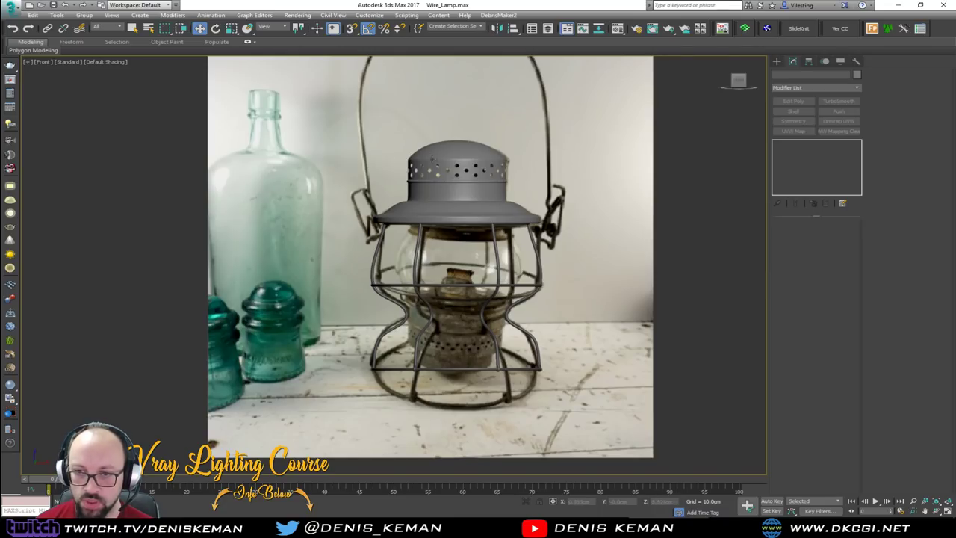
Step: Create an independent copy of the lid rotated 180 degrees and move it down over the burner in the reference photo
{"action": "left_click", "coordinate": [452, 191]}
{"action": "key", "text": "e"}
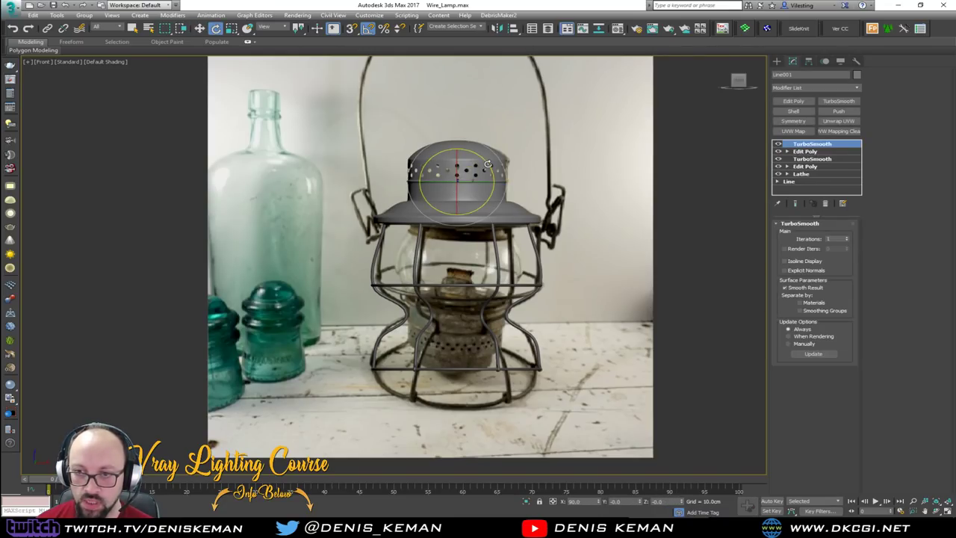
{"action": "left_click_drag", "start_coordinate": [487, 164], "coordinate": [492, 267], "text": "shift"}
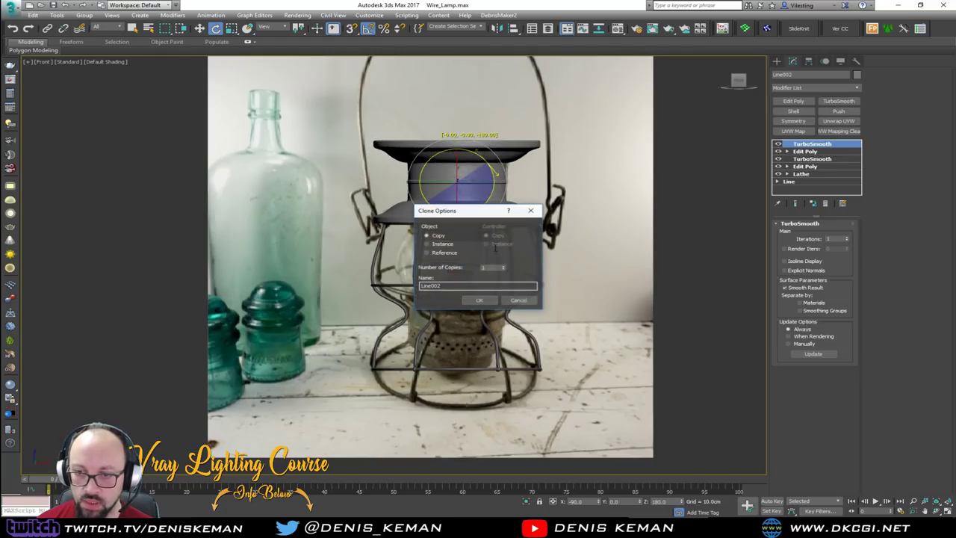
{"action": "left_click", "coordinate": [482, 301]}
{"action": "key", "text": "w"}
{"action": "mouse_move", "coordinate": [456, 170]}
{"action": "left_mouse_down"}
{"action": "mouse_move", "coordinate": [458, 358]}
{"action": "mouse_move", "coordinate": [470, 317]}
{"action": "left_mouse_up"}
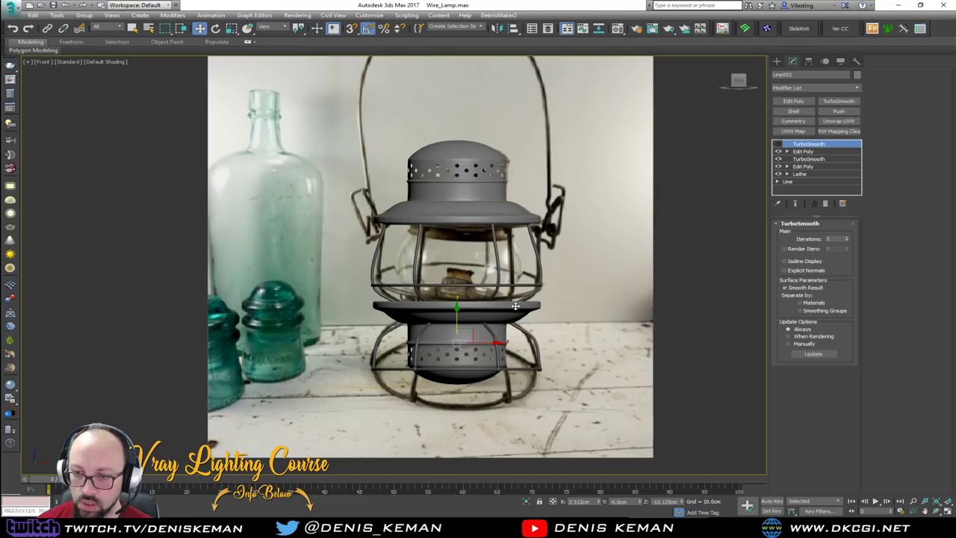
Step: Remove the topmost TurboSmooth modifier from the flipped copy and show its edges
{"action": "left_click", "coordinate": [827, 204]}
{"action": "scroll", "coordinate": [492, 315], "scroll_direction": "up", "scroll_amount": 4}
{"action": "key", "text": "F4"}
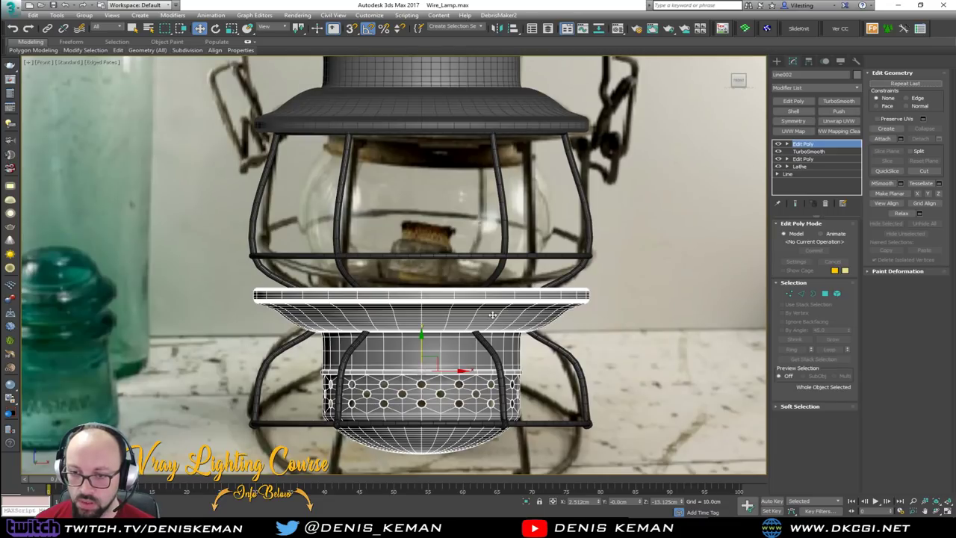
Step: In the Perspective view, convert the flipped copy's border selection into a selection of its flat disc polygons
{"action": "key", "text": "alt+w"}
{"action": "right_click", "coordinate": [567, 410]}
{"action": "key", "text": "alt+w"}
{"action": "key", "text": "z"}
{"action": "middle_click_drag", "start_coordinate": [452, 357], "coordinate": [486, 431]}
{"action": "middle_click_drag", "start_coordinate": [447, 289], "coordinate": [447, 298], "text": "alt"}
{"action": "key", "text": "3"}
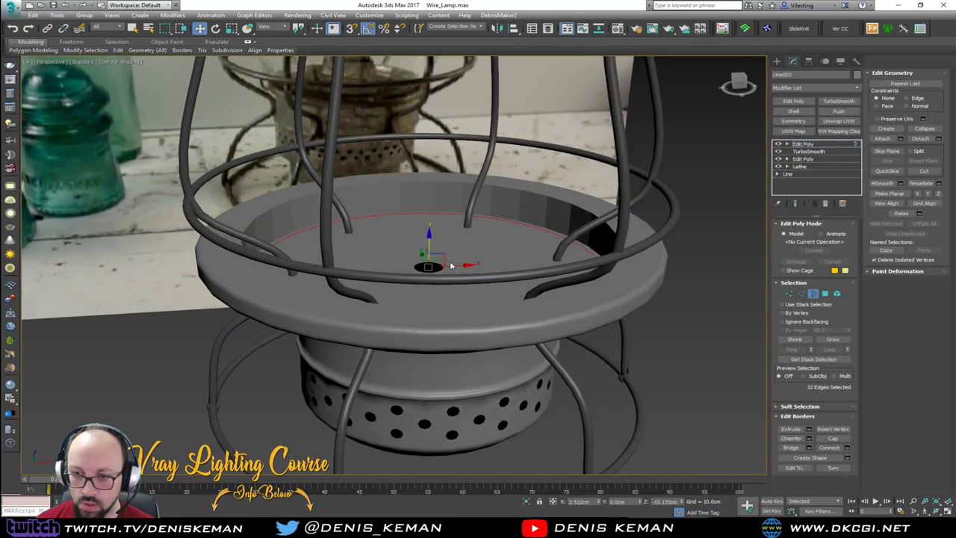
{"action": "left_click", "coordinate": [825, 294], "text": "ctrl"}
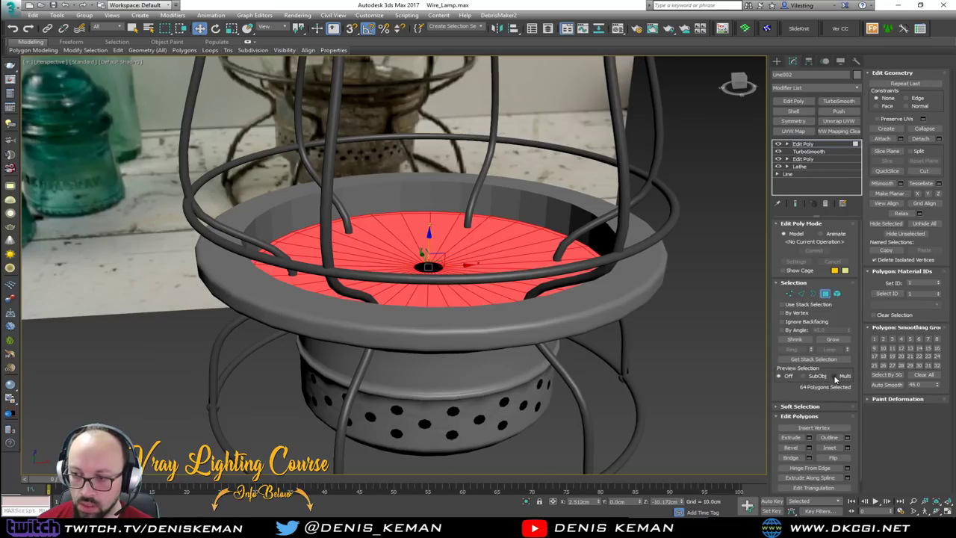
Step: Grow the polygon selection across the flipped copy's entire brim to just past the neck joint, and delete those polygons
{"action": "left_click", "coordinate": [834, 339]}
{"action": "left_click", "coordinate": [836, 341]}
{"action": "left_click", "coordinate": [836, 341]}
{"action": "left_click", "coordinate": [836, 342]}
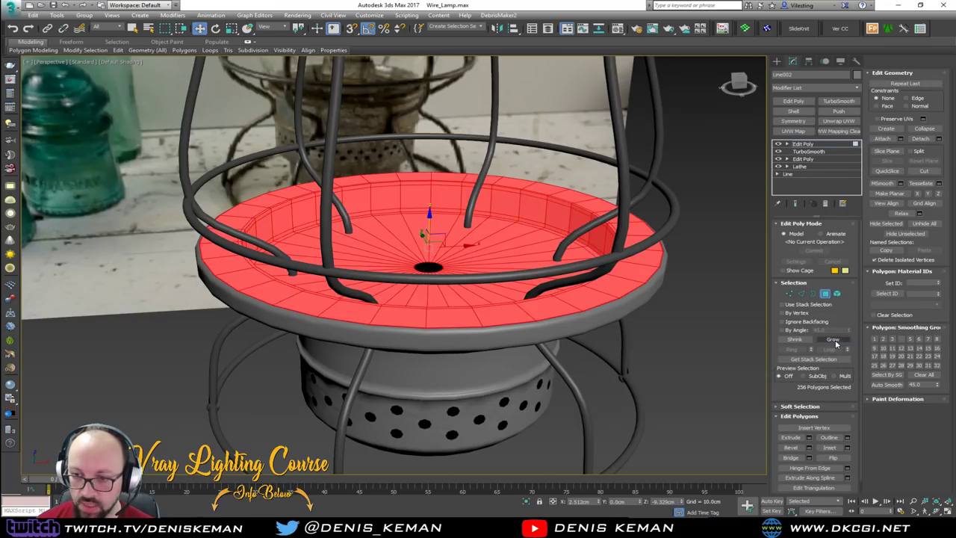
{"action": "left_click", "coordinate": [835, 341]}
{"action": "left_click", "coordinate": [835, 341]}
{"action": "left_click", "coordinate": [836, 342]}
{"action": "left_click", "coordinate": [836, 341]}
{"action": "left_click", "coordinate": [836, 341]}
{"action": "left_click", "coordinate": [833, 340]}
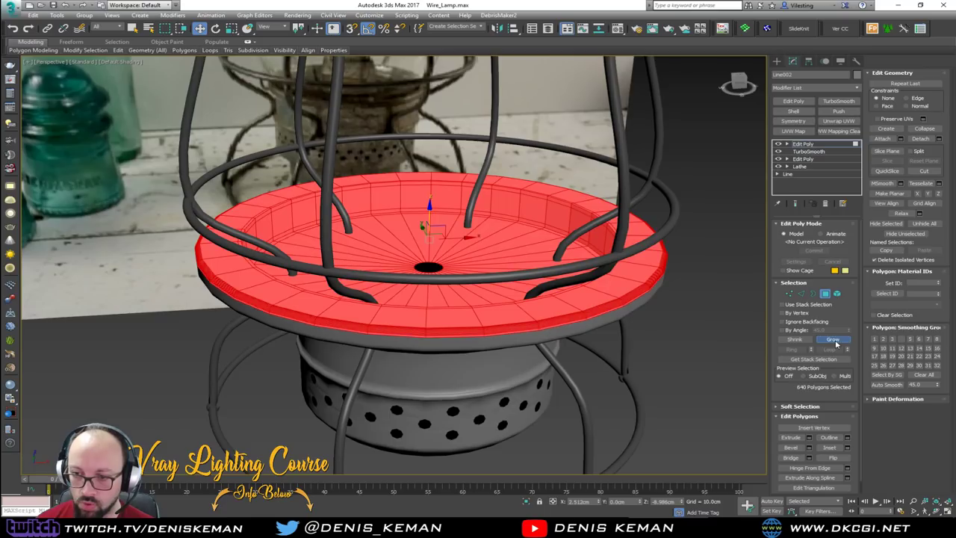
{"action": "left_click", "coordinate": [833, 340]}
{"action": "middle_click_drag", "start_coordinate": [681, 345], "coordinate": [665, 313], "text": "alt"}
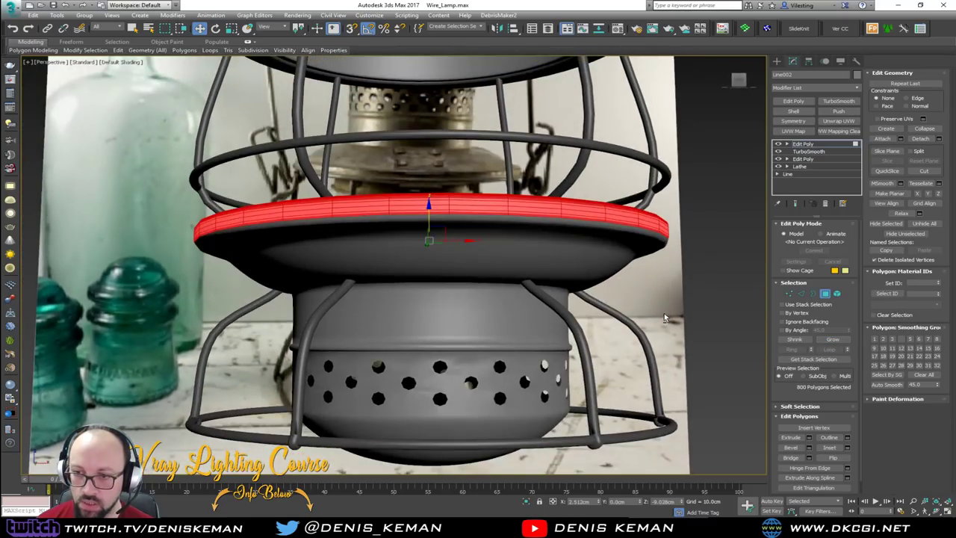
{"action": "left_click", "coordinate": [840, 344]}
{"action": "left_click", "coordinate": [840, 344]}
{"action": "left_click", "coordinate": [834, 339]}
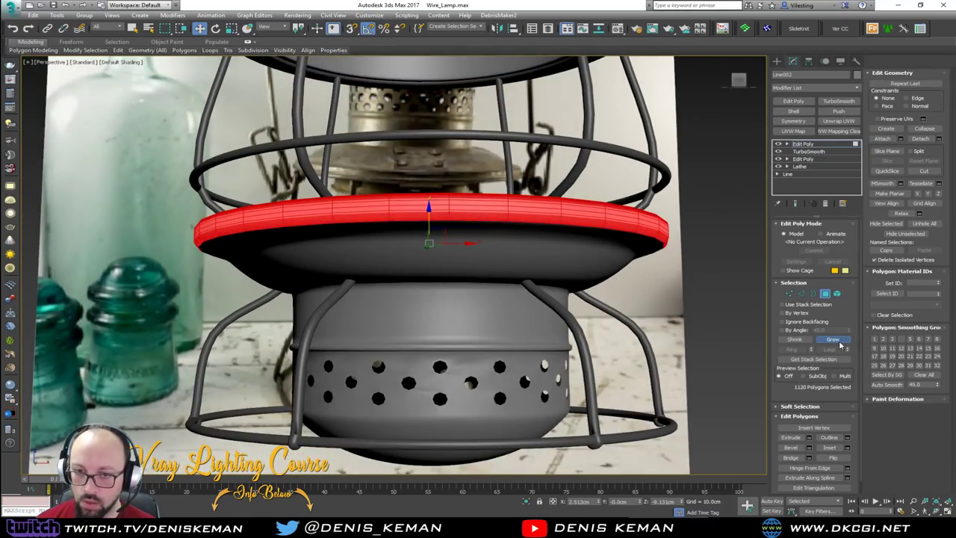
{"action": "key", "text": "F4"}
{"action": "left_click", "coordinate": [839, 341]}
{"action": "left_click", "coordinate": [840, 342]}
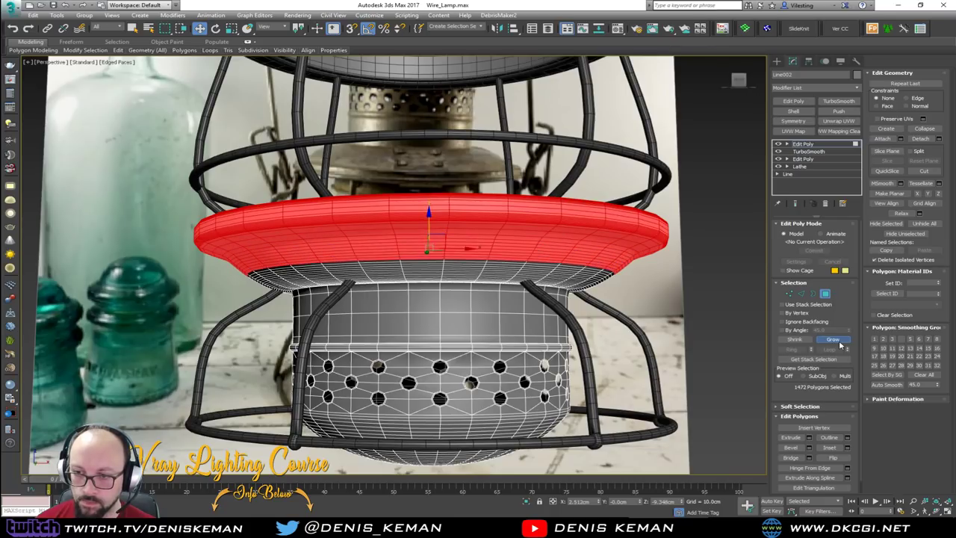
{"action": "left_click", "coordinate": [839, 341]}
{"action": "left_click", "coordinate": [840, 341]}
{"action": "left_click", "coordinate": [834, 340]}
{"action": "left_click", "coordinate": [834, 340]}
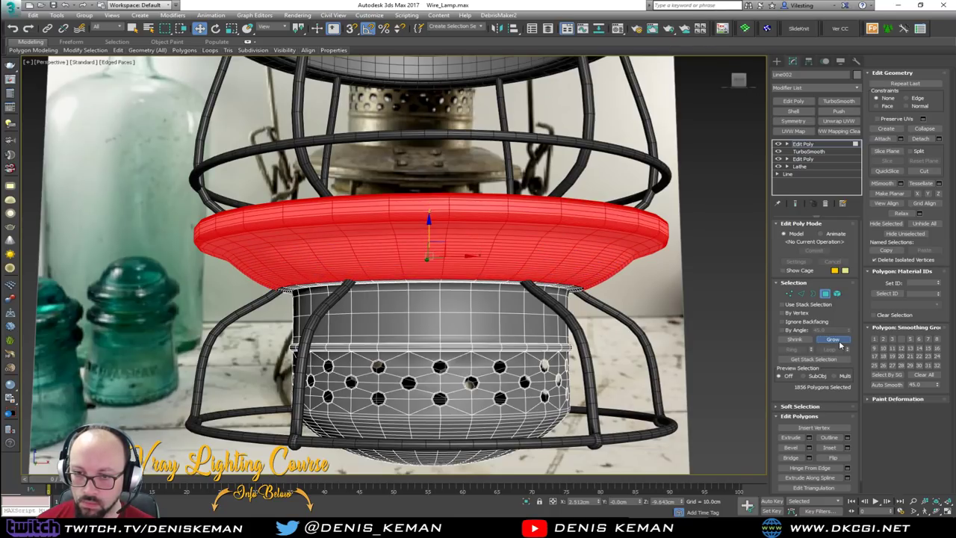
{"action": "left_click", "coordinate": [834, 340]}
{"action": "left_click", "coordinate": [833, 339]}
{"action": "left_click", "coordinate": [838, 341]}
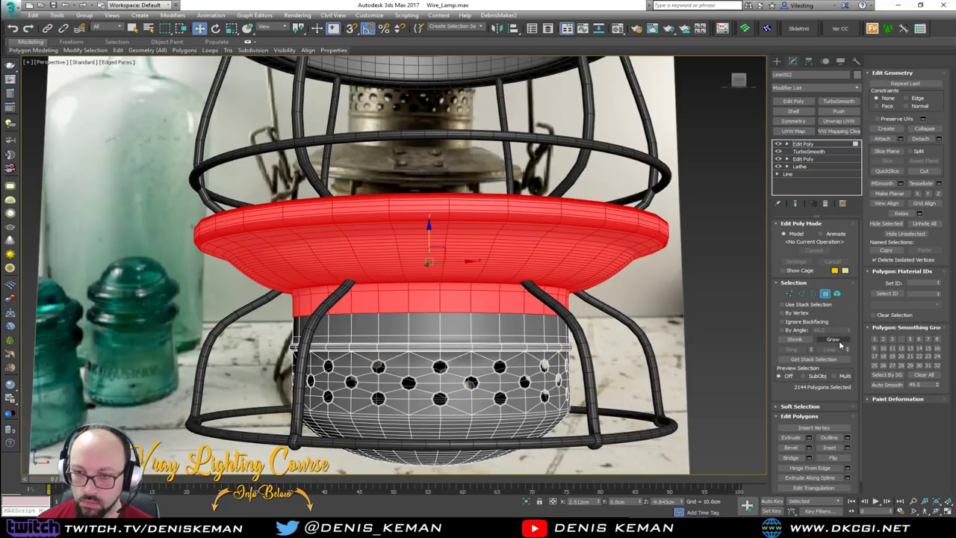
{"action": "left_click", "coordinate": [796, 342]}
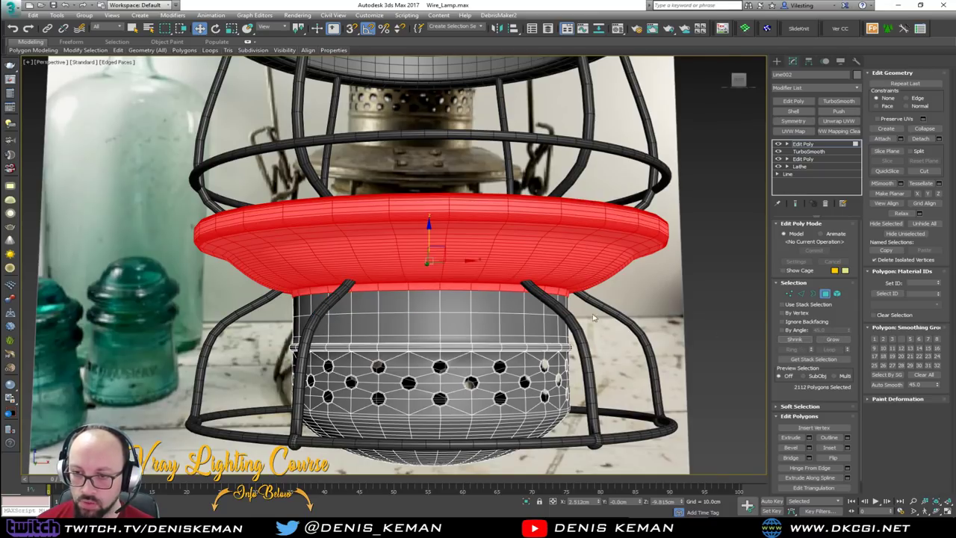
{"action": "middle_click_drag", "start_coordinate": [596, 319], "coordinate": [560, 288], "text": "alt"}
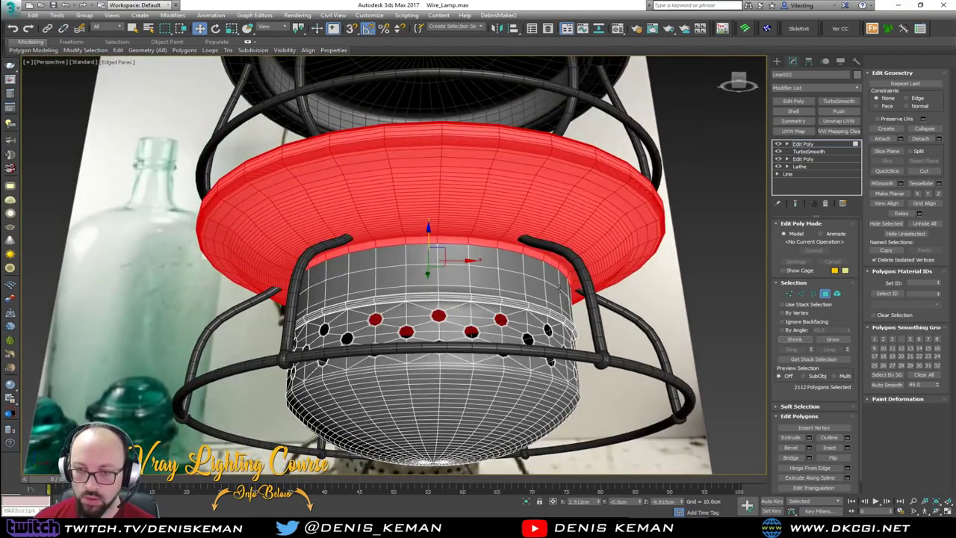
{"action": "key", "text": "Delete"}
Step: In the Front view, make the remaining perforated cup see-through and move it vertically to align with the burner in the reference photo
{"action": "key", "text": "alt+w"}
{"action": "left_click", "coordinate": [593, 209]}
{"action": "key", "text": "alt+w"}
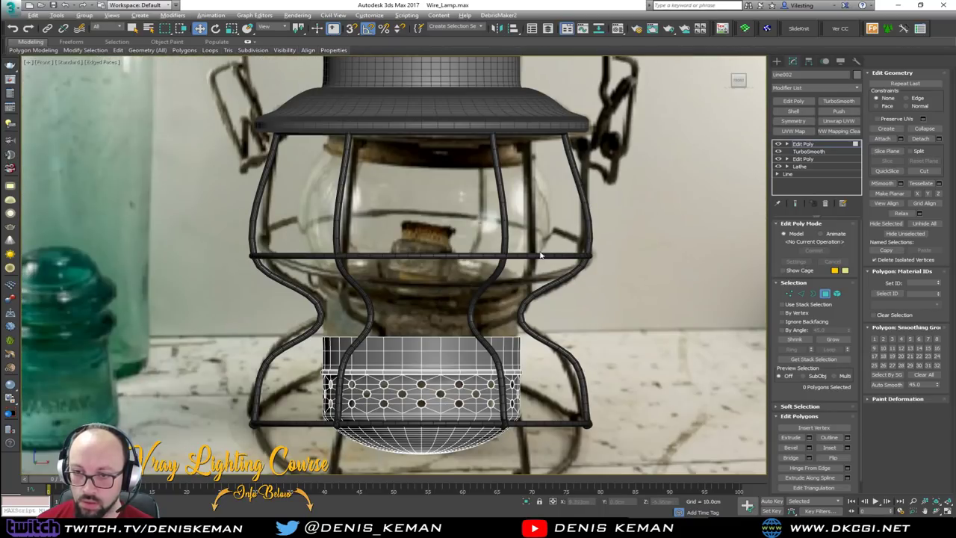
{"action": "key", "text": "alt+x"}
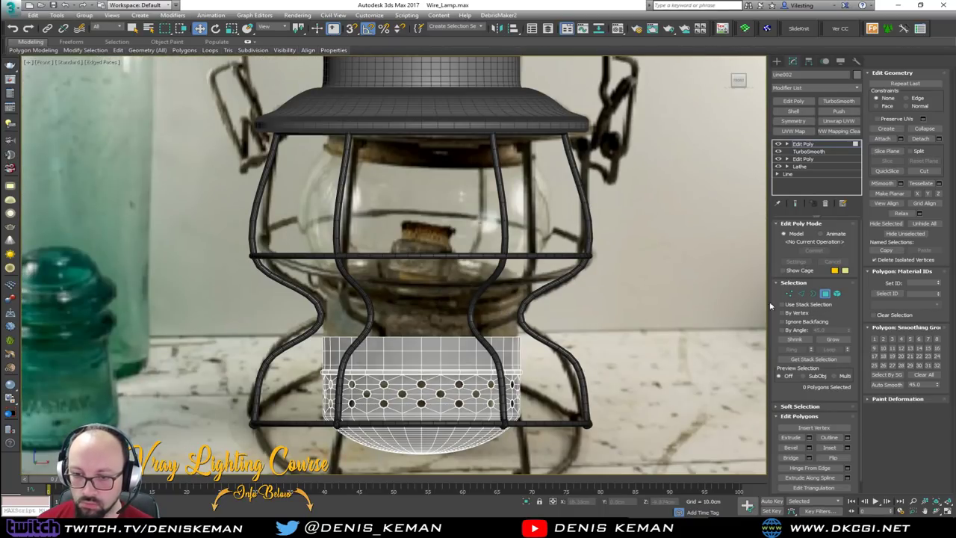
{"action": "left_click", "coordinate": [825, 296]}
{"action": "middle_click_drag", "start_coordinate": [437, 340], "coordinate": [434, 313]}
{"action": "left_click_drag", "start_coordinate": [422, 321], "coordinate": [428, 280]}
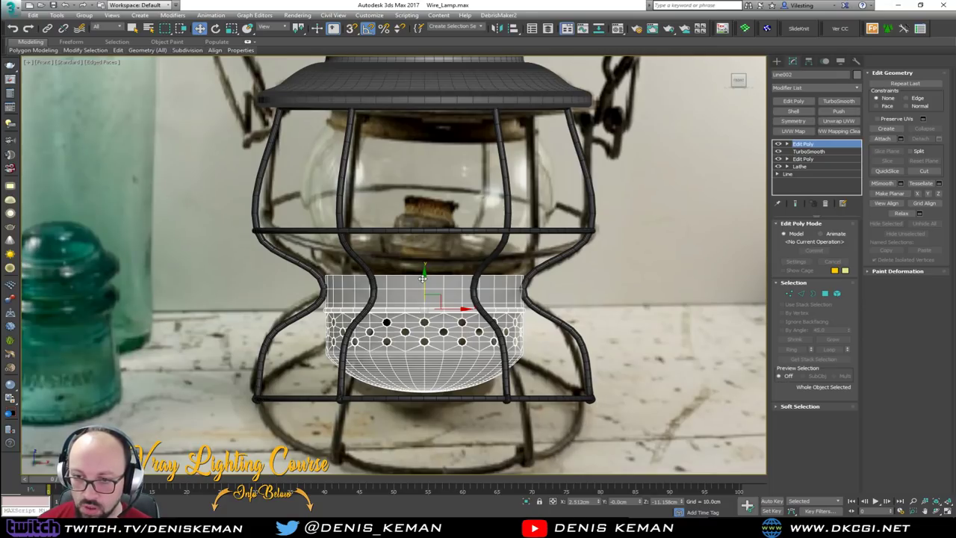
{"action": "left_click_drag", "start_coordinate": [422, 278], "coordinate": [532, 371]}
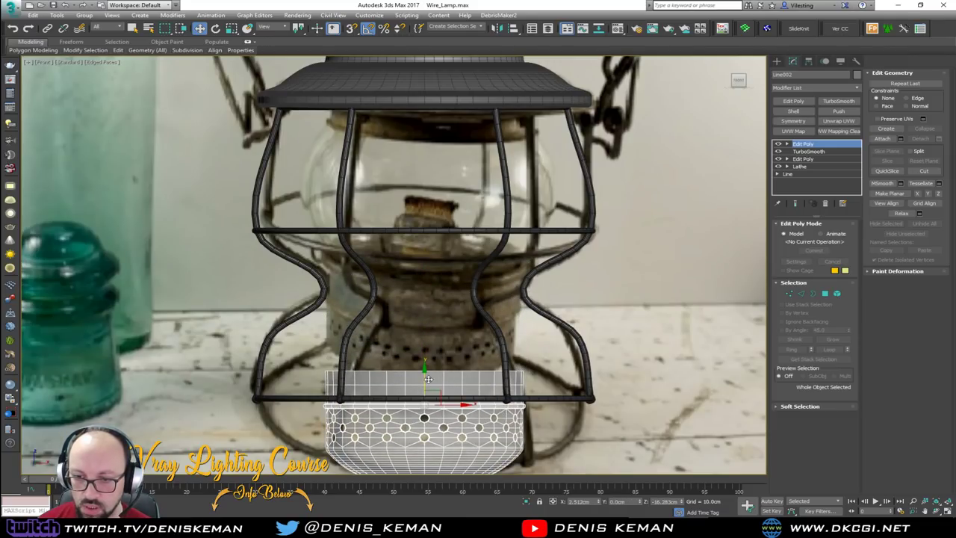
{"action": "left_click_drag", "start_coordinate": [428, 379], "coordinate": [439, 279]}
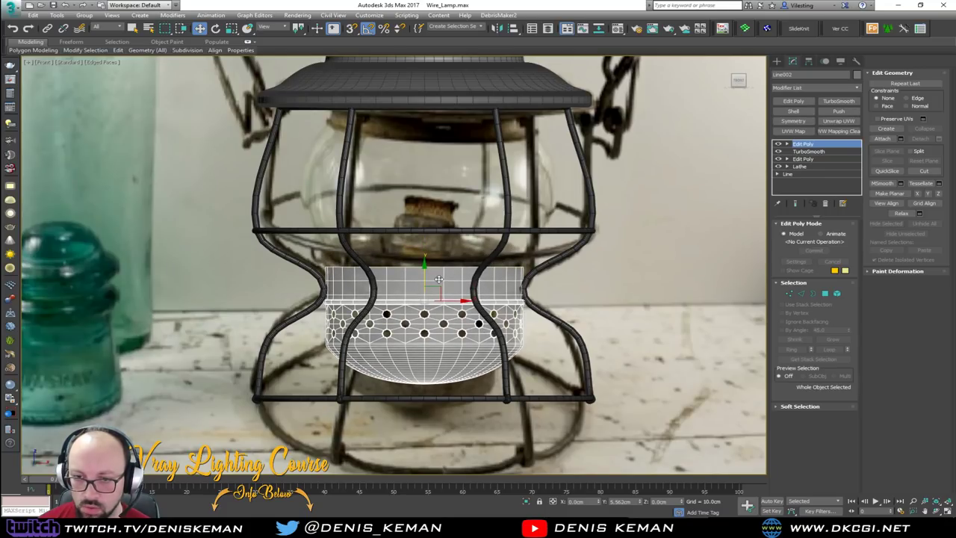
Step: Turn off the cup's see-through display in Perspective and extend its open upper border inward as a sloped ring
{"action": "middle_click", "coordinate": [647, 417]}
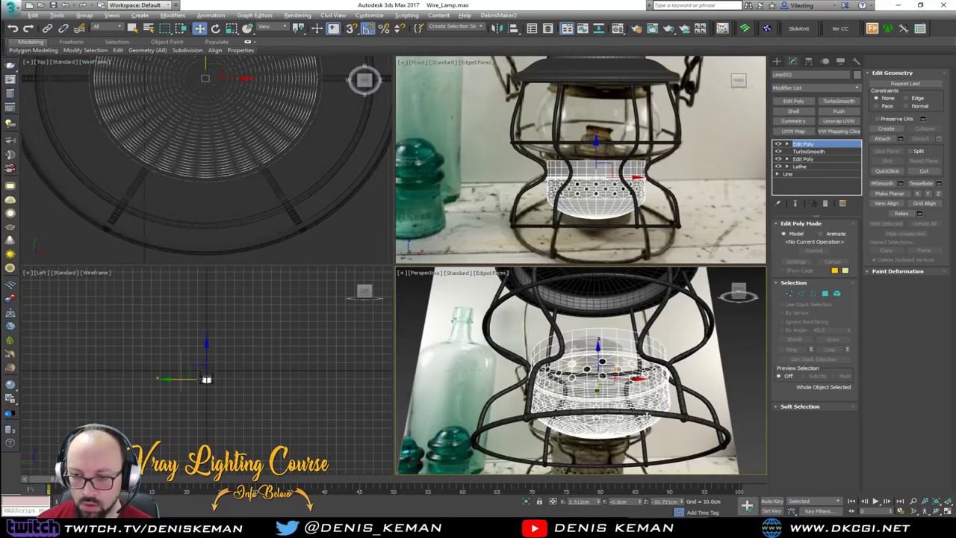
{"action": "key", "text": "alt+w"}
{"action": "key", "text": "alt+x"}
{"action": "middle_click_drag", "start_coordinate": [480, 268], "coordinate": [454, 287], "text": "alt"}
{"action": "key", "text": "3"}
{"action": "left_click", "coordinate": [455, 285]}
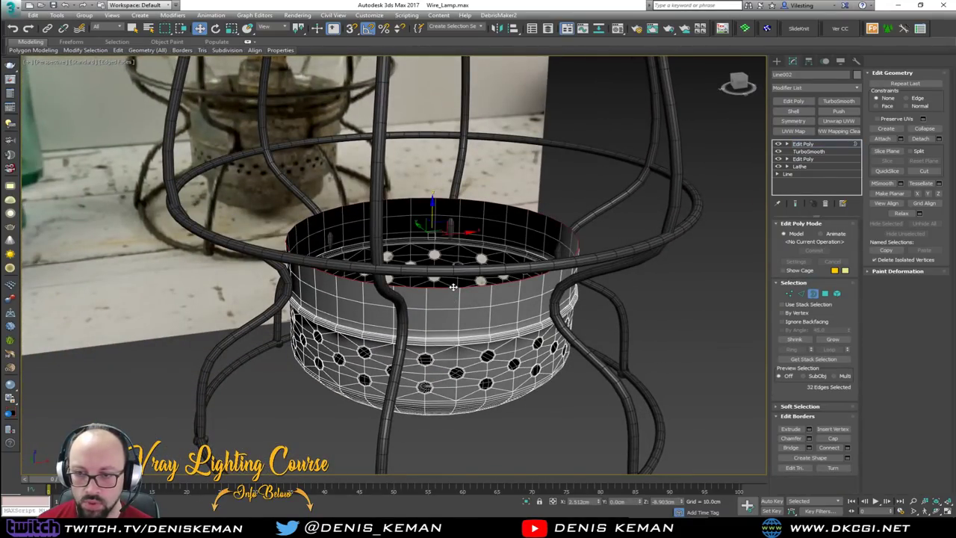
{"action": "mouse_move", "coordinate": [429, 231]}
{"action": "left_mouse_down", "text": "shift"}
{"action": "mouse_move", "coordinate": [432, 251]}
{"action": "mouse_move", "coordinate": [433, 226]}
{"action": "mouse_move", "coordinate": [434, 241]}
{"action": "left_mouse_up", "text": "shift"}
{"action": "key", "text": "w"}
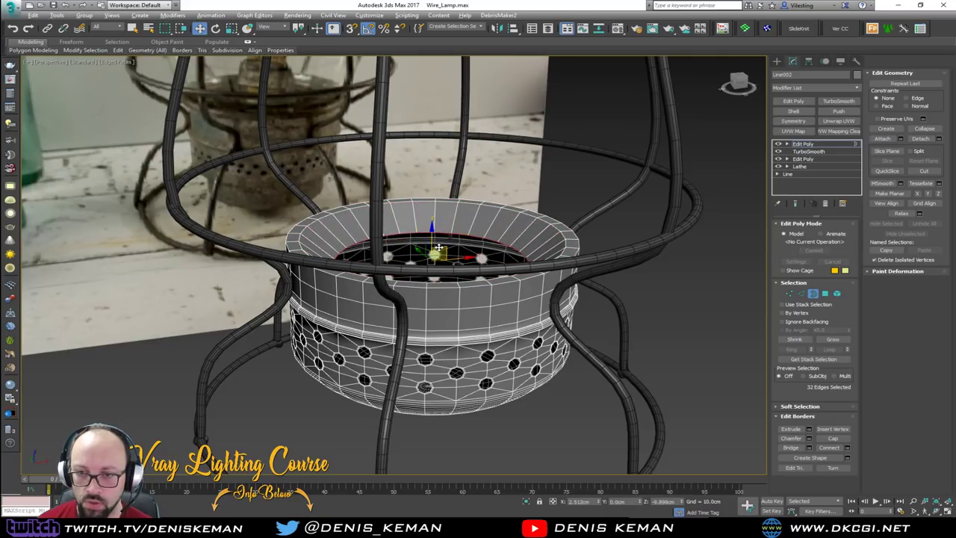
Step: Scale new rings inward from the cup's open border to form a flat floor, and collapse the remaining hole to a centre point
{"action": "middle_click_drag", "start_coordinate": [434, 241], "coordinate": [435, 256], "text": "alt"}
{"action": "key", "text": "r"}
{"action": "left_click_drag", "start_coordinate": [431, 257], "coordinate": [433, 317], "text": "shift"}
{"action": "mouse_move", "coordinate": [445, 282]}
{"action": "middle_mouse_down", "text": "alt"}
{"action": "mouse_move", "coordinate": [481, 131]}
{"action": "mouse_move", "coordinate": [437, 254]}
{"action": "middle_mouse_up", "text": "alt"}
{"action": "key", "text": "r"}
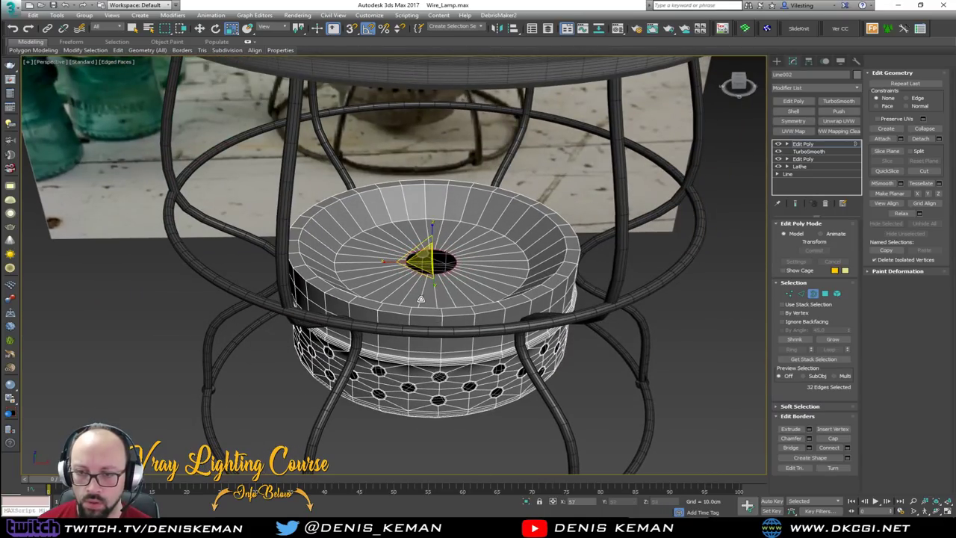
{"action": "mouse_move", "coordinate": [421, 299]}
{"action": "left_mouse_down"}
{"action": "mouse_move", "coordinate": [427, 345]}
{"action": "mouse_move", "coordinate": [424, 260]}
{"action": "mouse_move", "coordinate": [431, 299]}
{"action": "left_mouse_up"}
{"action": "left_click", "coordinate": [925, 128]}
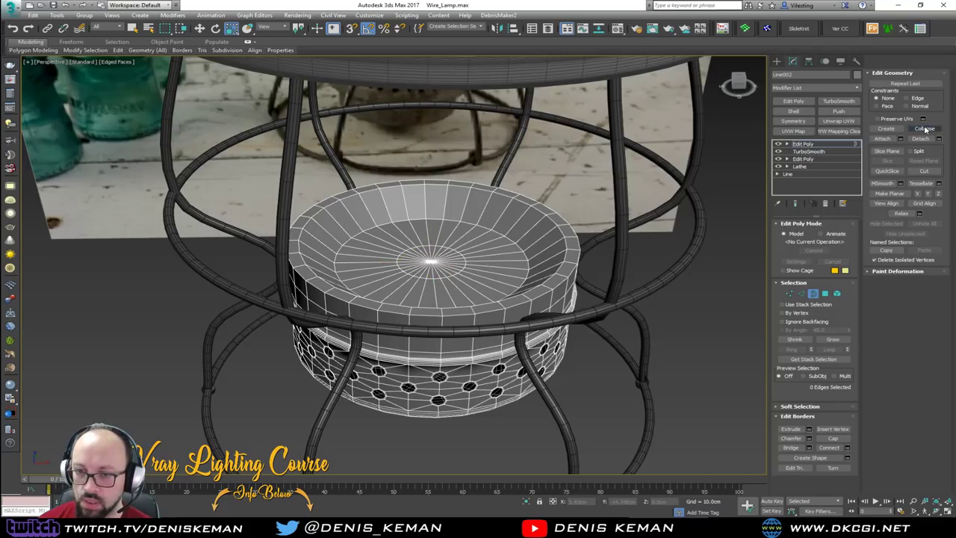
Step: Add one supporting edge loop just inside the cup's inner rim and another close to the rim's outer edge
{"action": "scroll", "coordinate": [325, 296], "scroll_direction": "up", "scroll_amount": 3}
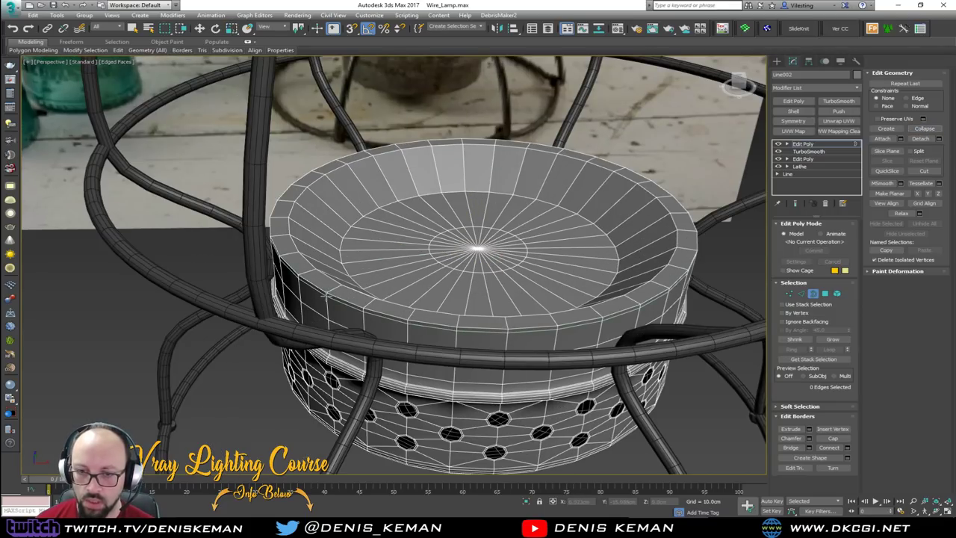
{"action": "key", "text": "2"}
{"action": "double_click", "coordinate": [327, 271]}
{"action": "right_click", "coordinate": [329, 272]}
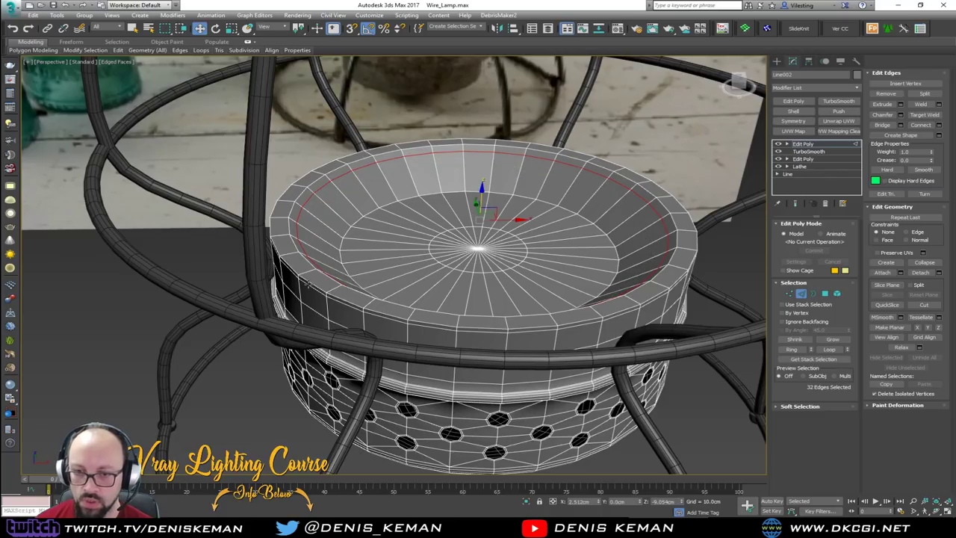
{"action": "middle_click_drag", "start_coordinate": [315, 283], "coordinate": [317, 260], "text": "alt"}
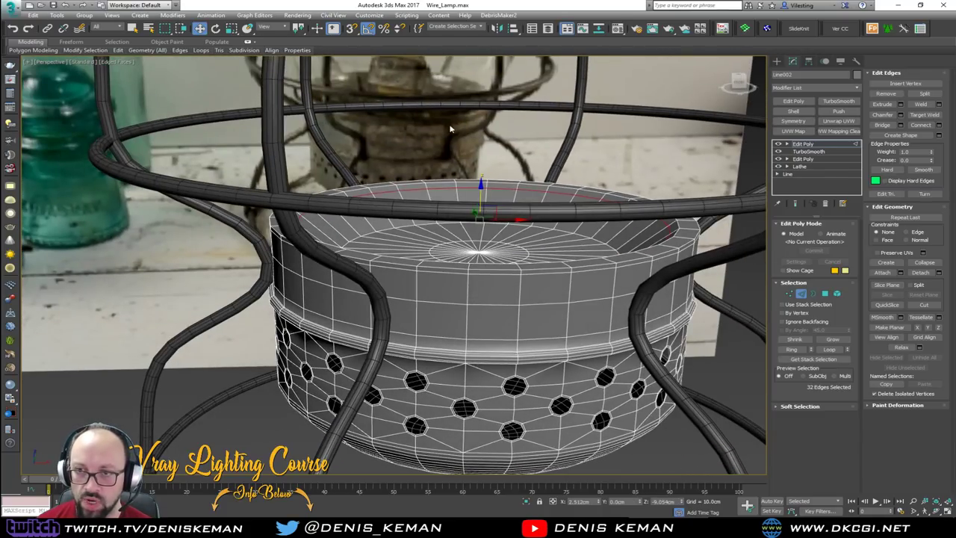
{"action": "middle_click_drag", "start_coordinate": [503, 162], "coordinate": [635, 285], "text": "alt"}
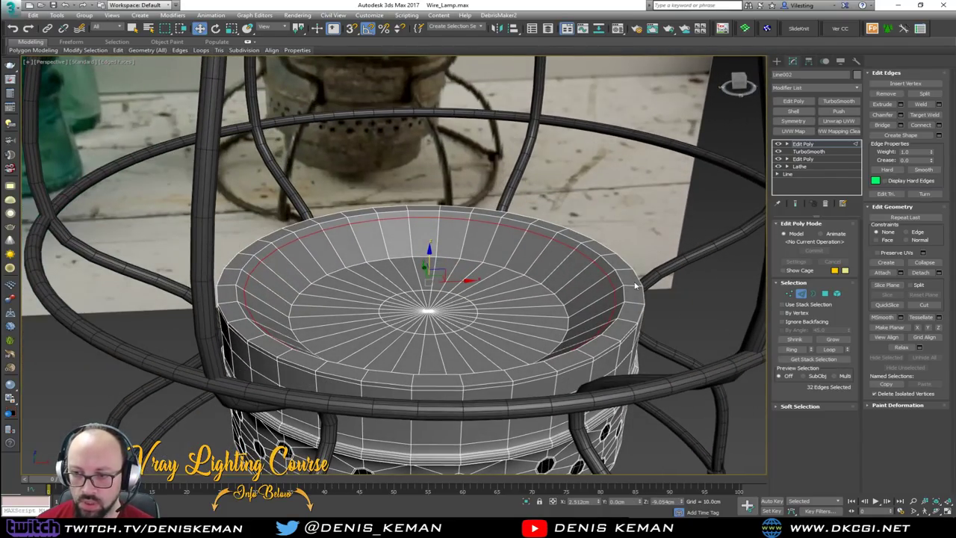
{"action": "key", "text": "alt+s"}
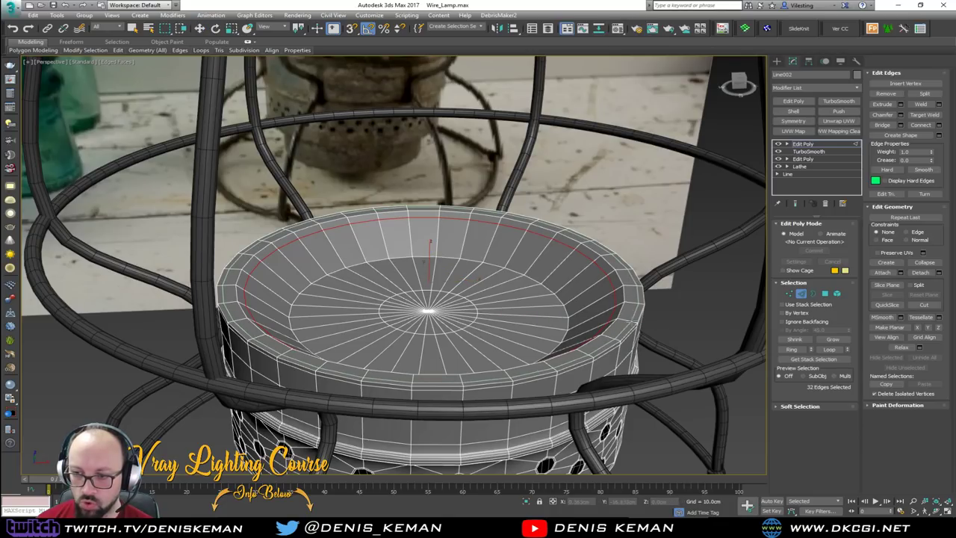
{"action": "left_click", "coordinate": [638, 323]}
{"action": "key", "text": "w"}
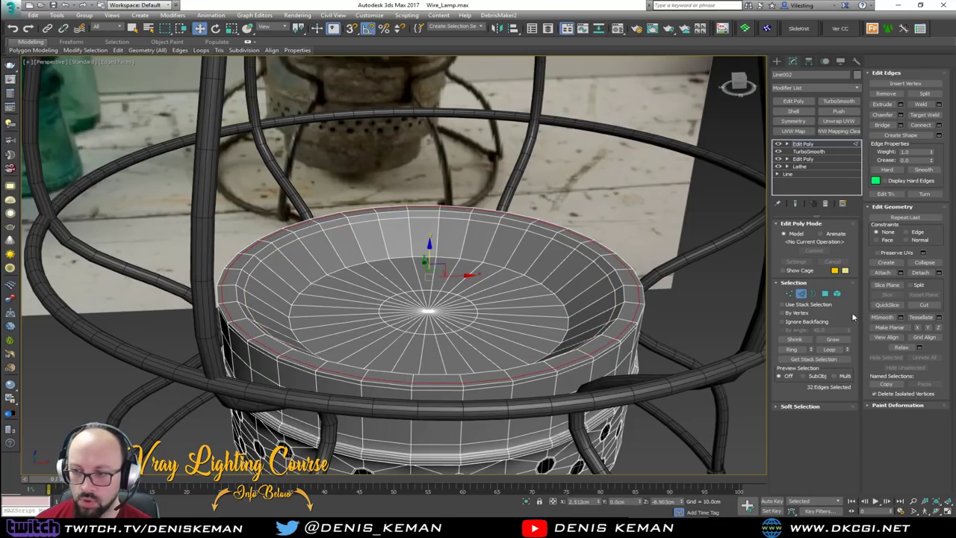
Step: Leave edge editing, add a TurboSmooth modifier to the burner cup and turn off its edged-faces display
{"action": "left_click", "coordinate": [802, 294]}
{"action": "left_click", "coordinate": [827, 104]}
{"action": "key", "text": "F4"}
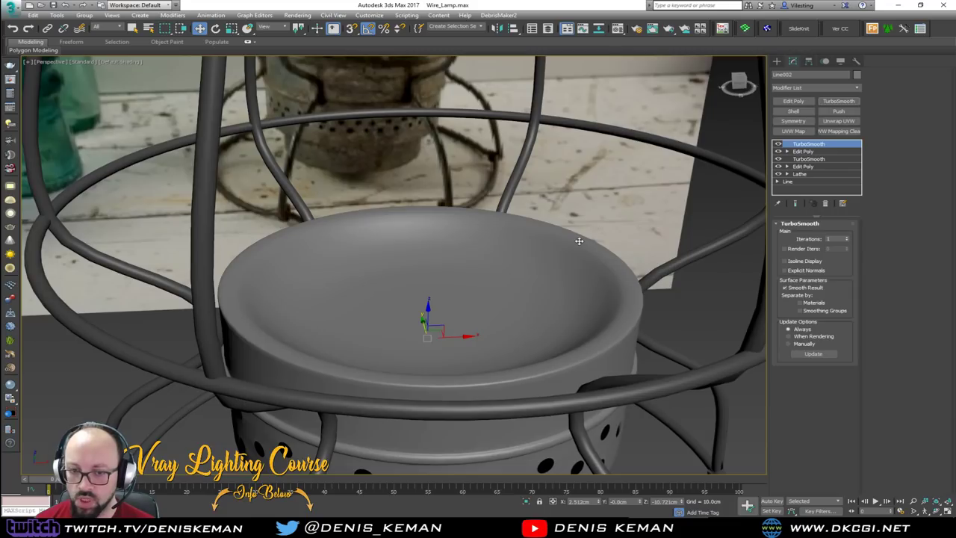
{"action": "scroll", "coordinate": [579, 241], "scroll_direction": "down", "scroll_amount": 5}
{"action": "middle_click_drag", "start_coordinate": [578, 241], "coordinate": [523, 212]}
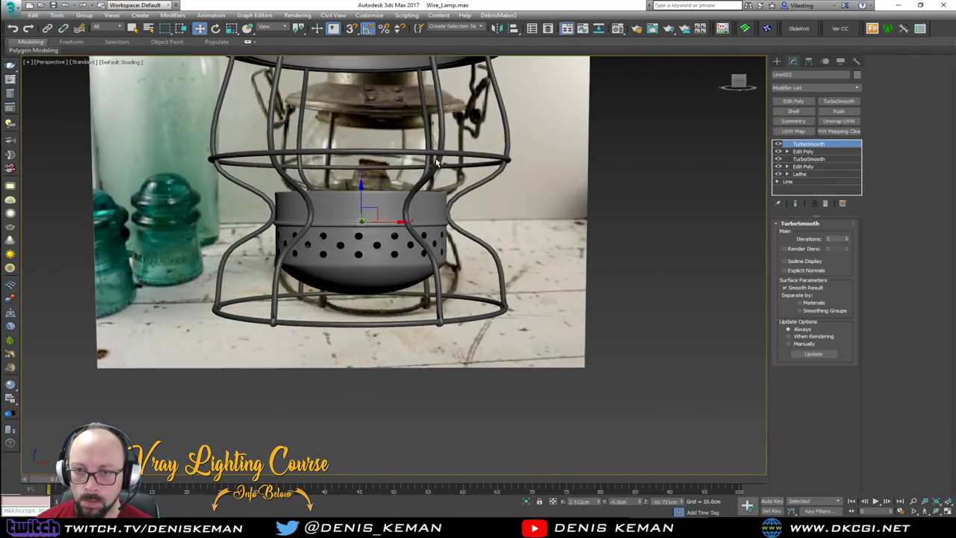
Step: In the Front view, create a sphere of about 5.47 cm radius centred on the burner cup's upper rim
{"action": "left_click", "coordinate": [560, 224]}
{"action": "middle_click_drag", "start_coordinate": [488, 155], "coordinate": [496, 237]}
{"action": "key", "text": "alt+w"}
{"action": "middle_click_drag", "start_coordinate": [595, 157], "coordinate": [596, 197]}
{"action": "key", "text": "alt+w"}
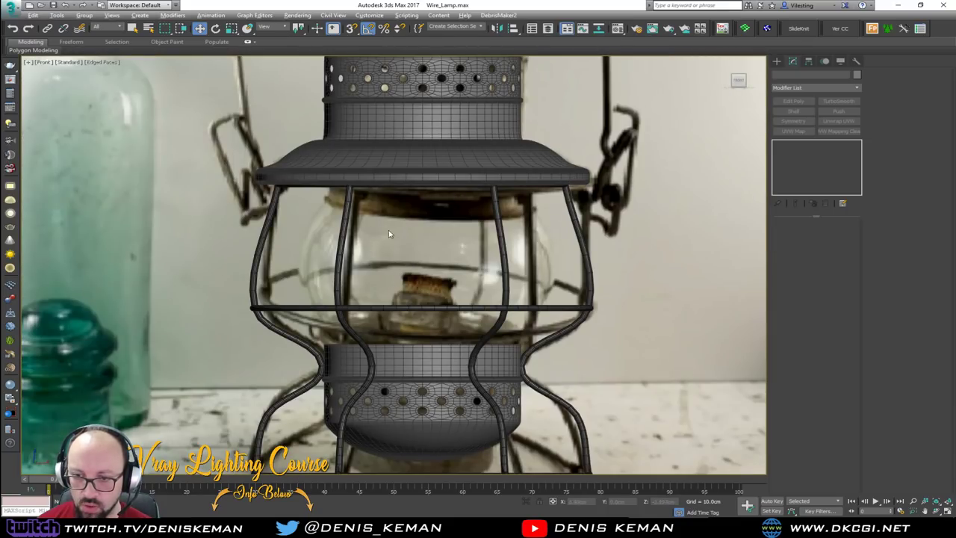
{"action": "middle_click_drag", "start_coordinate": [388, 234], "coordinate": [386, 275]}
{"action": "scroll", "coordinate": [427, 283], "scroll_direction": "up", "scroll_amount": 2}
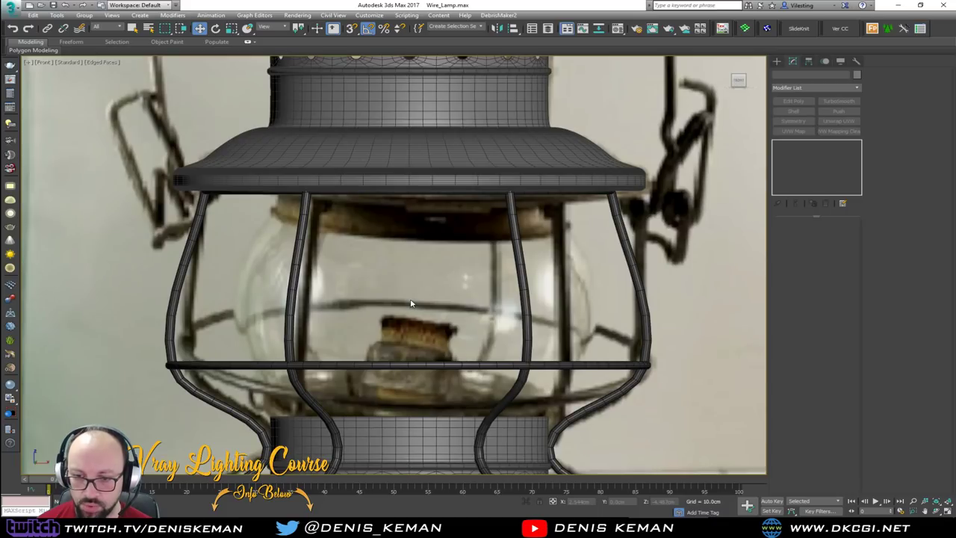
{"action": "middle_click_drag", "start_coordinate": [432, 249], "coordinate": [442, 236]}
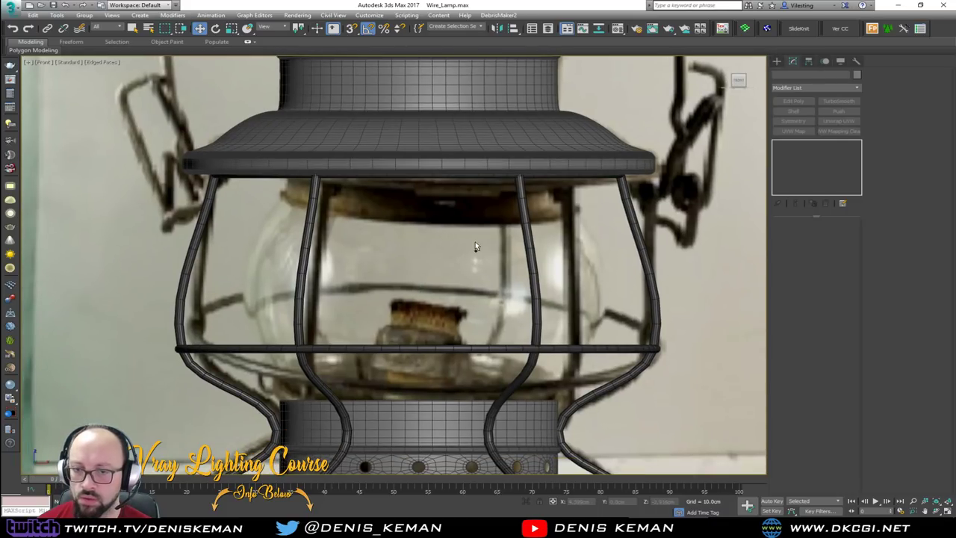
{"action": "right_click", "coordinate": [475, 245]}
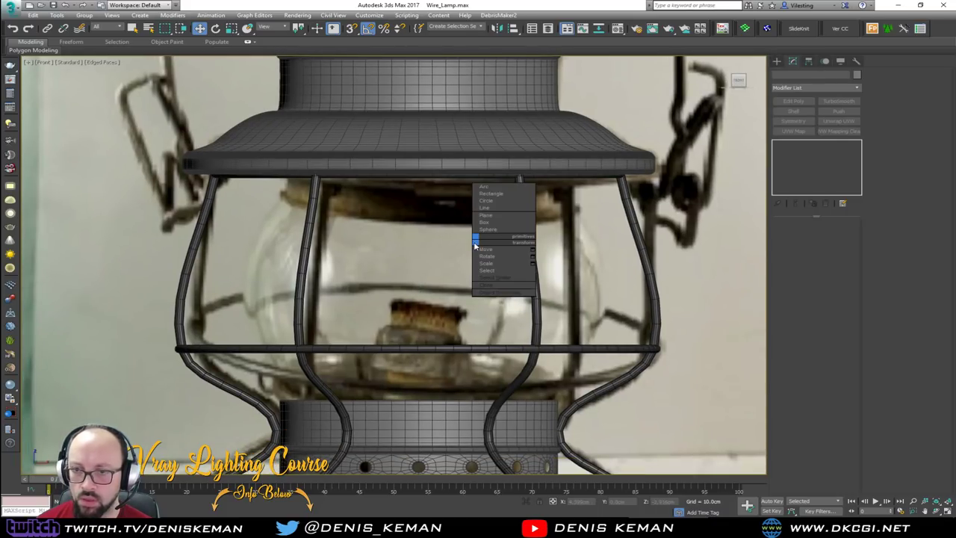
{"action": "left_click", "coordinate": [777, 61]}
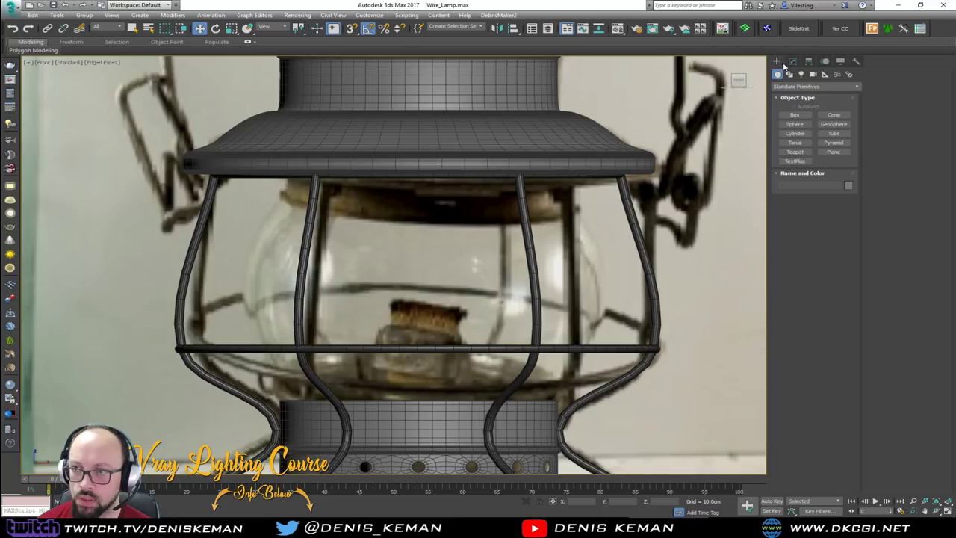
{"action": "left_click", "coordinate": [796, 124]}
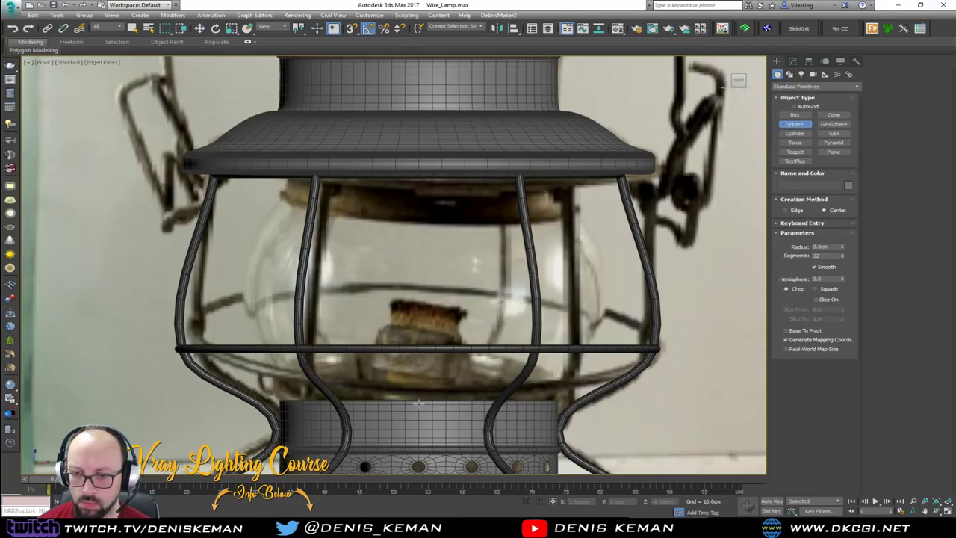
{"action": "left_click_drag", "start_coordinate": [419, 402], "coordinate": [465, 266]}
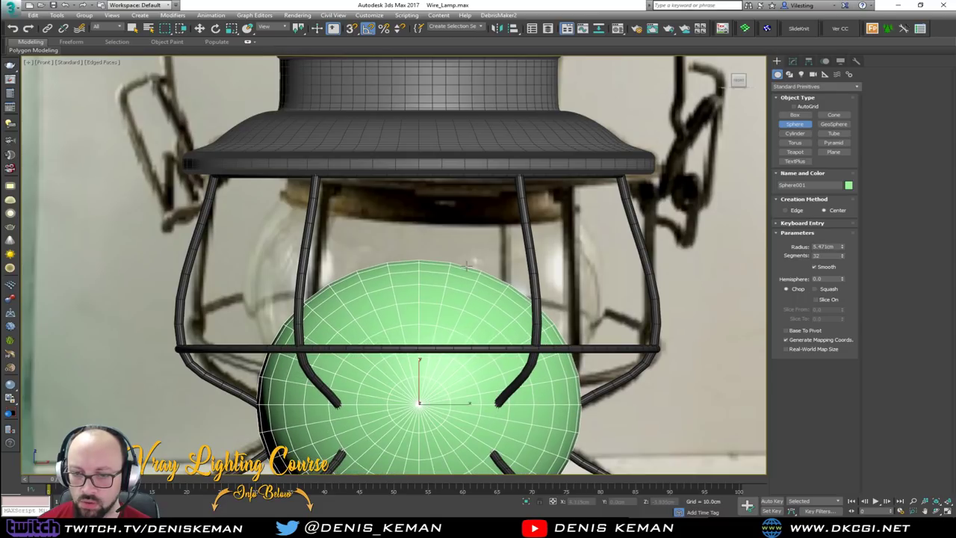
Step: Rotate the sphere so its poles are vertical and move it up between the lid and the burner cup
{"action": "key", "text": "e"}
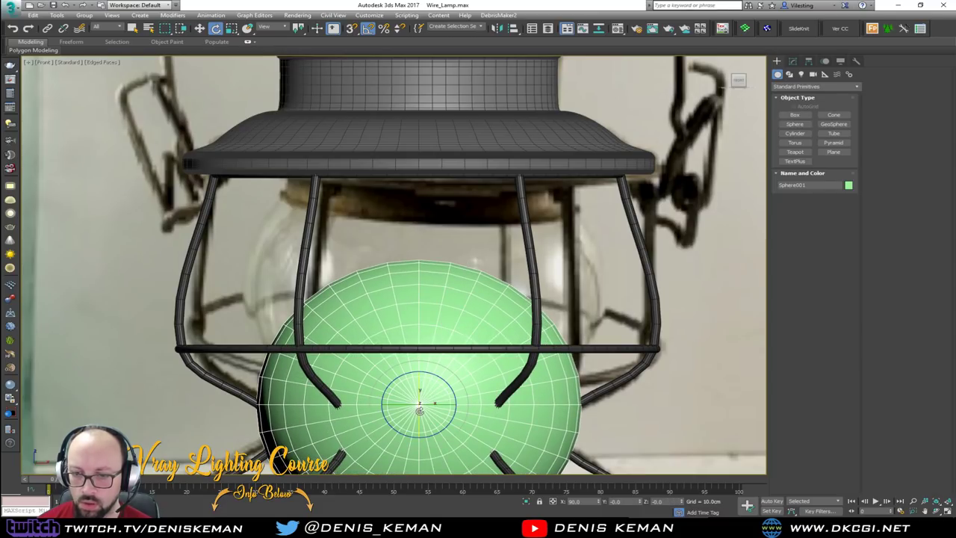
{"action": "left_click_drag", "start_coordinate": [420, 410], "coordinate": [418, 268]}
{"action": "key", "text": "w"}
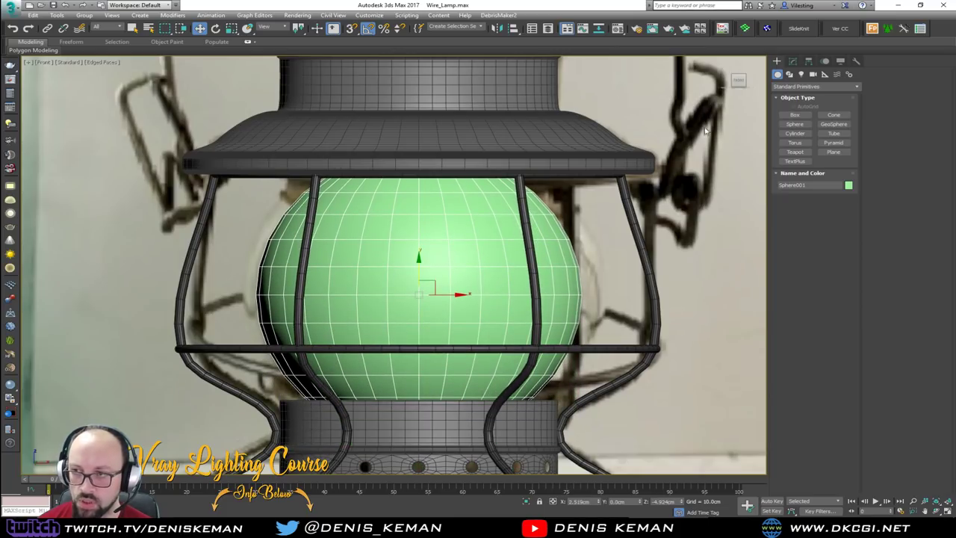
Step: Set the sphere's radius to 5.854 cm to match the glass globe in the photo, and make it see-through
{"action": "left_click", "coordinate": [793, 61]}
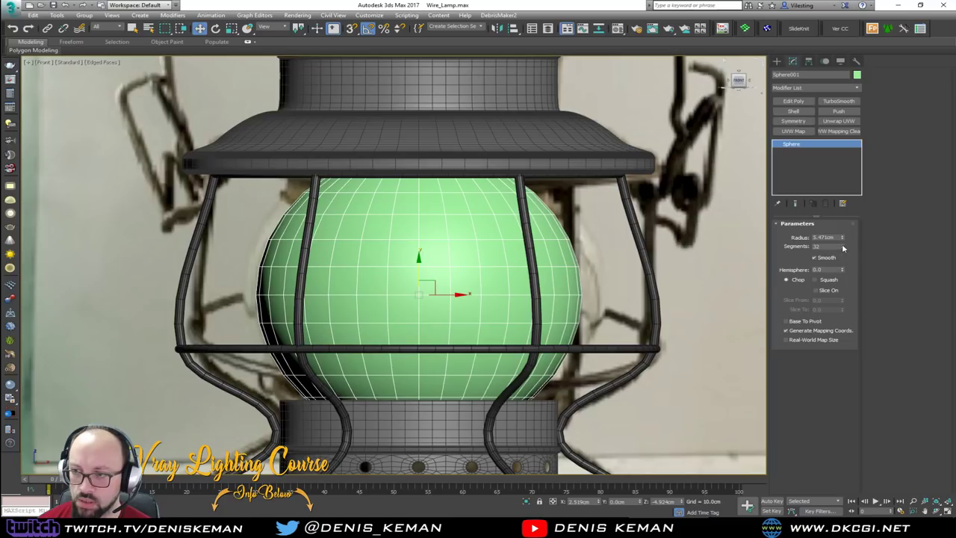
{"action": "left_click_drag", "start_coordinate": [844, 237], "coordinate": [843, 235]}
{"action": "key", "text": "alt+x"}
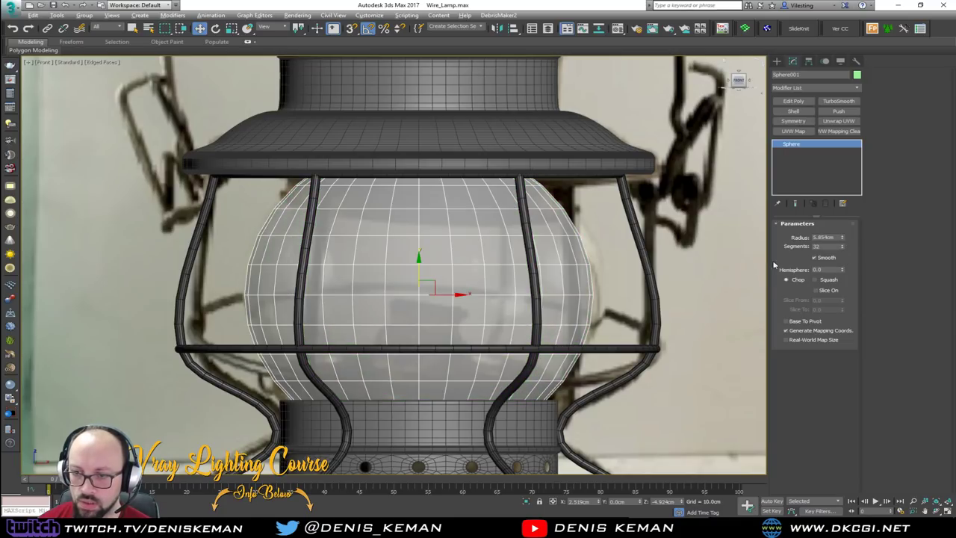
Step: Examine in Perspective how the sphere meets the burner cup's rim, comparing opaque, see-through and wireframe display
{"action": "middle_click_drag", "start_coordinate": [533, 296], "coordinate": [500, 304]}
{"action": "key", "text": "alt+w"}
{"action": "middle_click", "coordinate": [508, 299]}
{"action": "key", "text": "alt+w"}
{"action": "scroll", "coordinate": [342, 263], "scroll_direction": "up", "scroll_amount": 4}
{"action": "key", "text": "alt+x"}
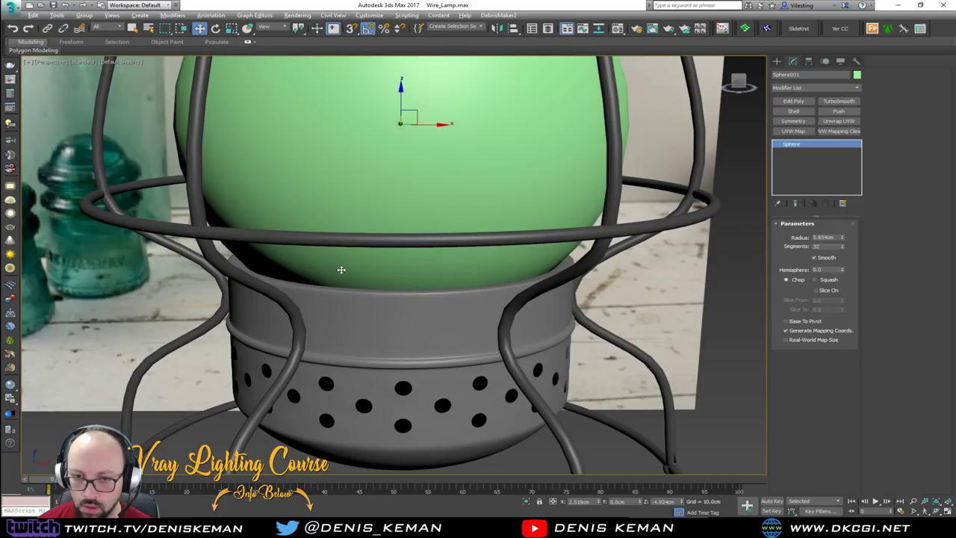
{"action": "middle_click_drag", "start_coordinate": [345, 268], "coordinate": [356, 251], "text": "alt"}
{"action": "key", "text": "alt+x"}
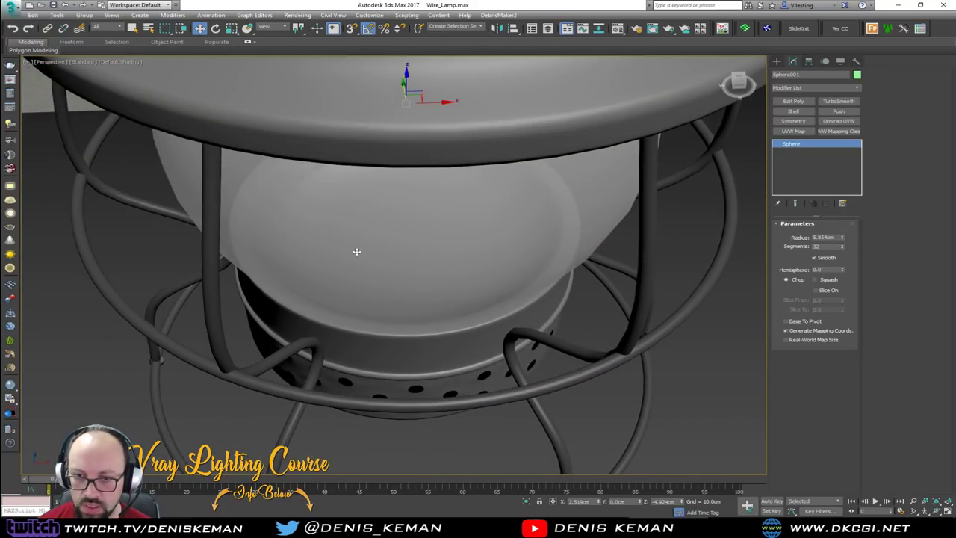
{"action": "middle_click_drag", "start_coordinate": [384, 280], "coordinate": [391, 381], "text": "alt"}
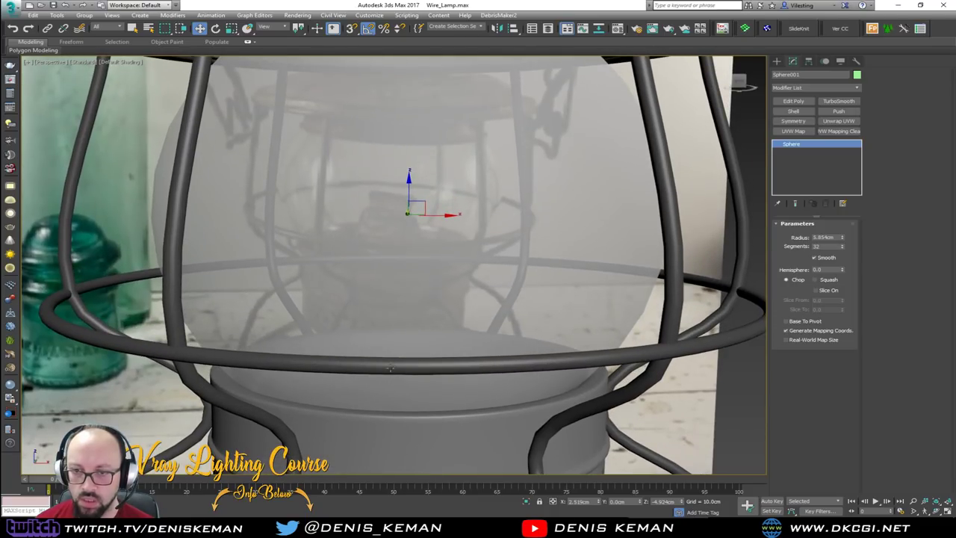
{"action": "key", "text": "F3"}
{"action": "key", "text": "F3"}
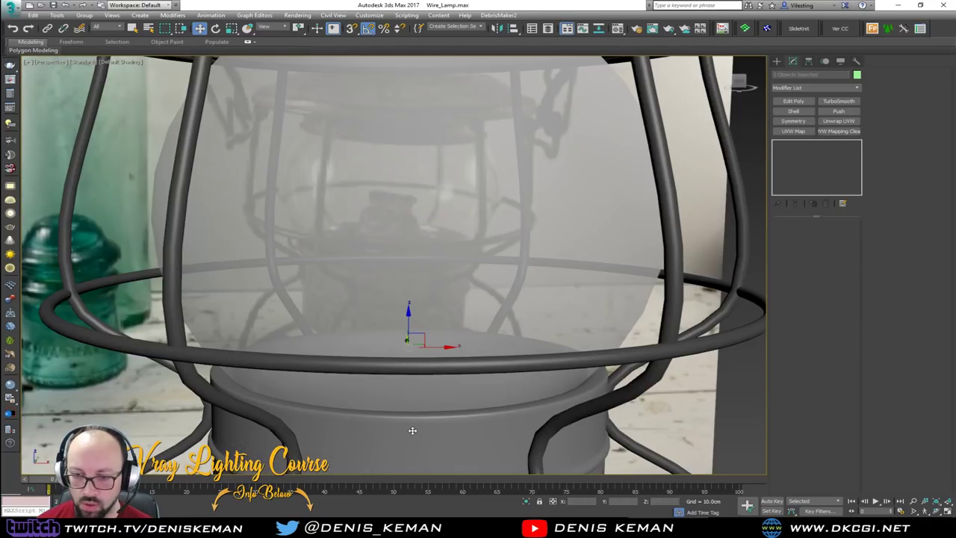
Step: Isolate the sphere together with the burner cup, add an Edit Poly modifier to the sphere and show both in wireframe
{"action": "key", "text": "alt+q"}
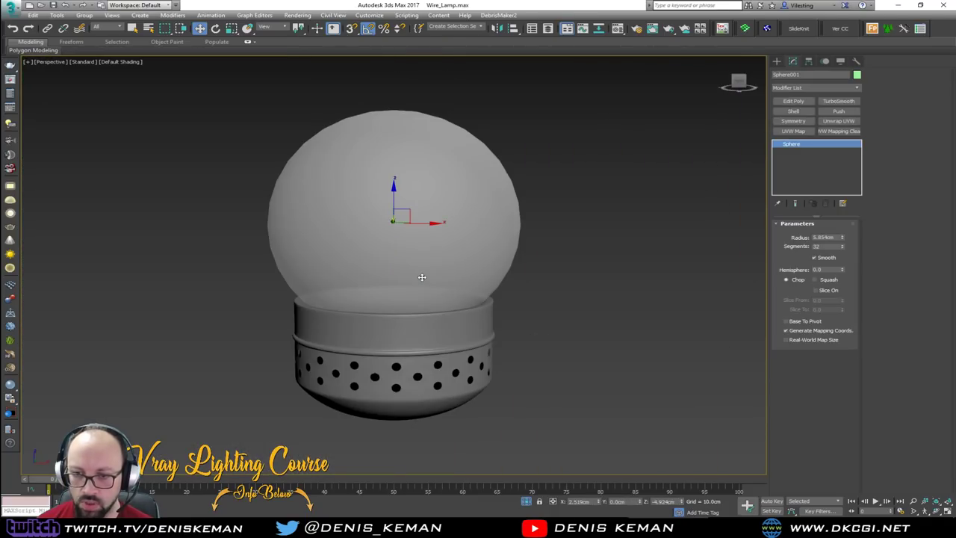
{"action": "left_click", "coordinate": [794, 101]}
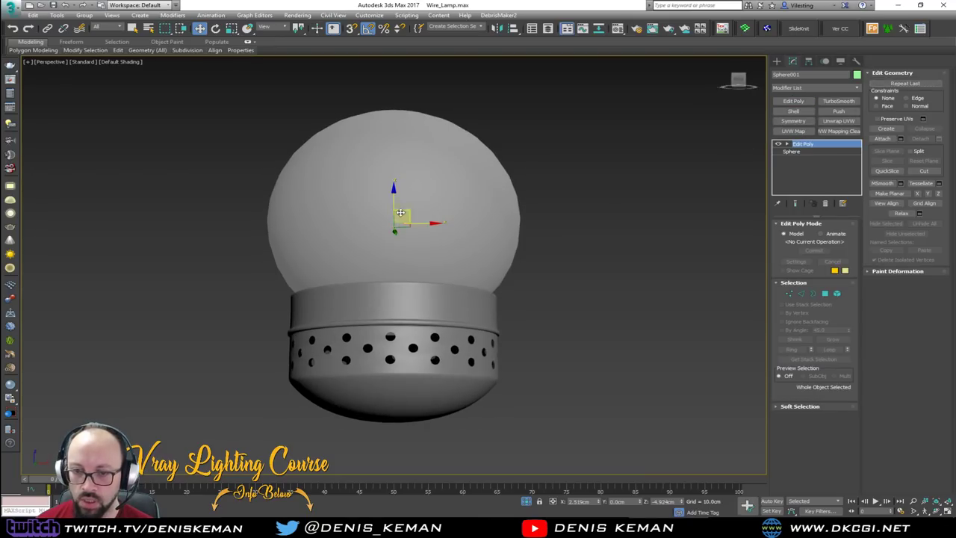
{"action": "key", "text": "F3"}
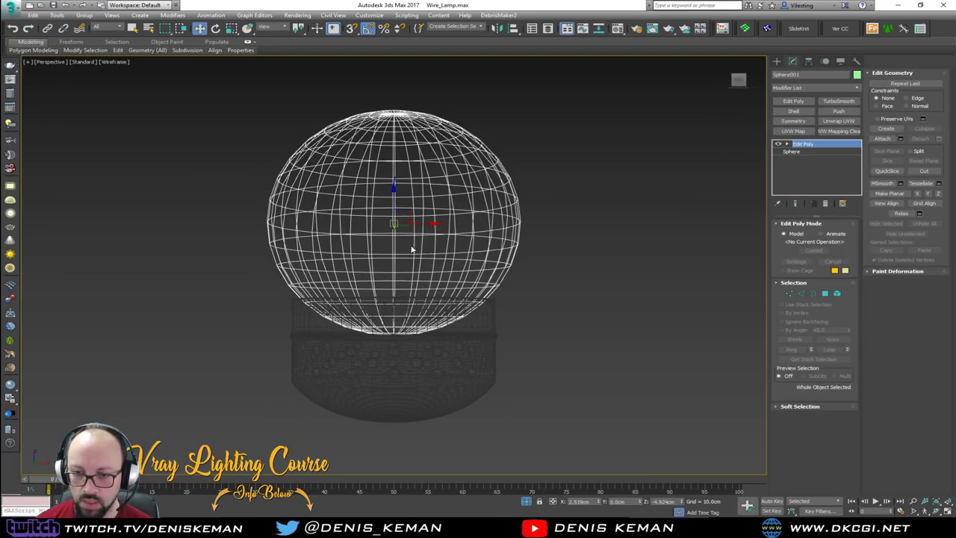
Step: Select the sphere's bottom-cap polygons that sink into the burner cup, delete them and leave polygon editing
{"action": "key", "text": "4"}
{"action": "left_click_drag", "start_coordinate": [299, 383], "coordinate": [298, 383]}
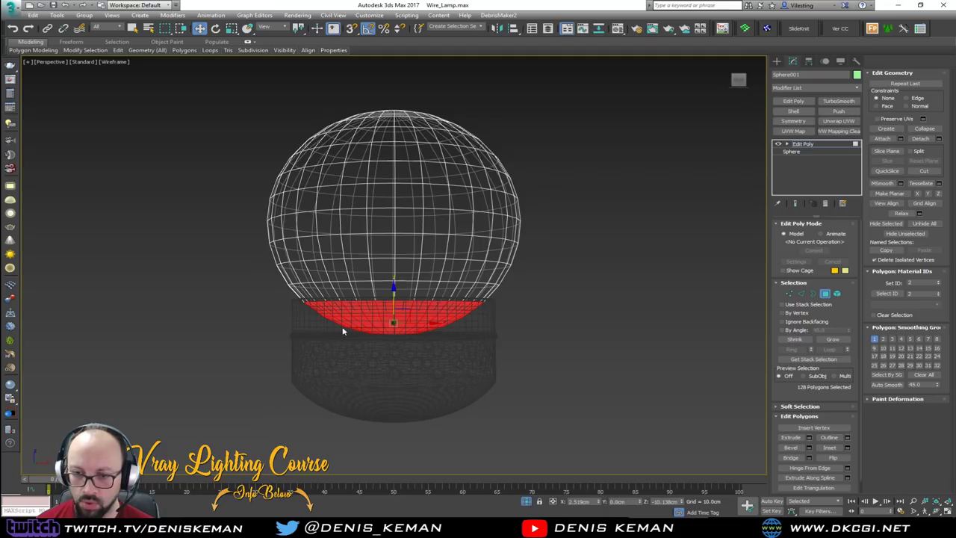
{"action": "middle_click_drag", "start_coordinate": [342, 331], "coordinate": [398, 338], "text": "alt"}
{"action": "left_click", "coordinate": [398, 338]}
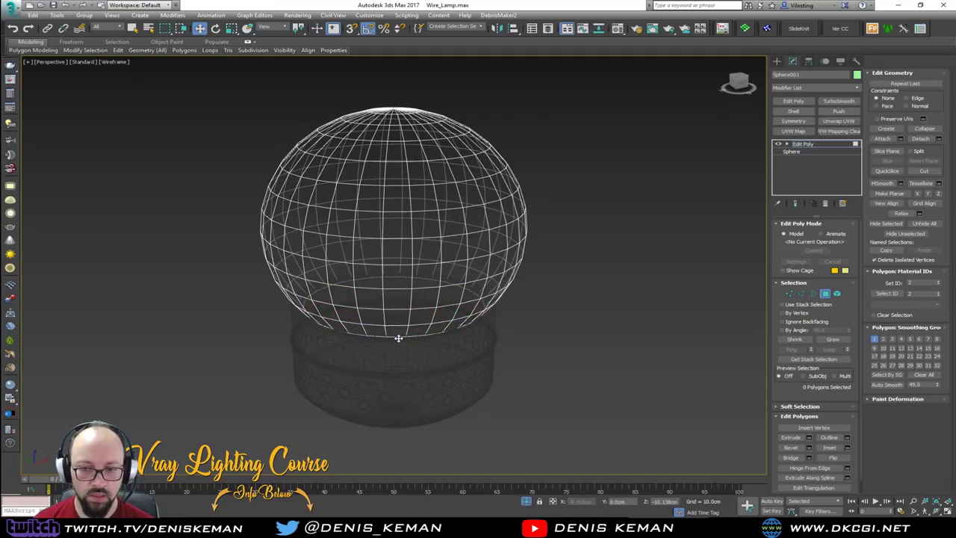
{"action": "left_click", "coordinate": [825, 293]}
Step: End the isolation to bring back the whole lantern and return the Perspective view to shaded display
{"action": "right_click", "coordinate": [427, 143]}
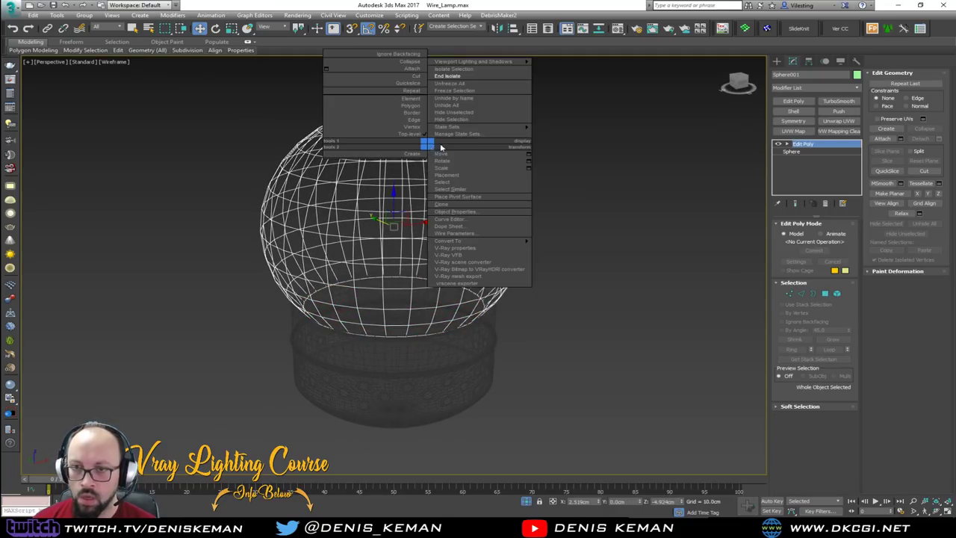
{"action": "left_click", "coordinate": [460, 79]}
{"action": "scroll", "coordinate": [459, 231], "scroll_direction": "down", "scroll_amount": 5}
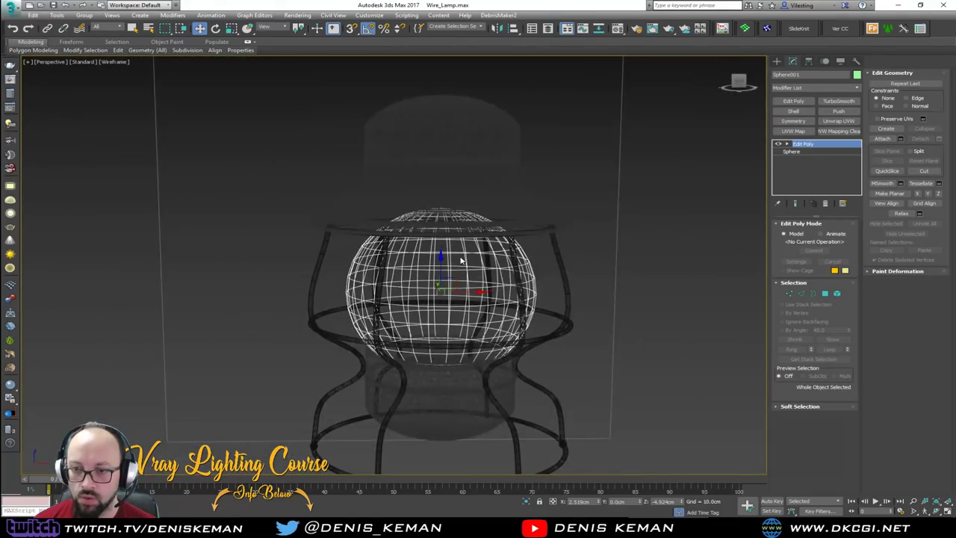
{"action": "right_click", "coordinate": [457, 255]}
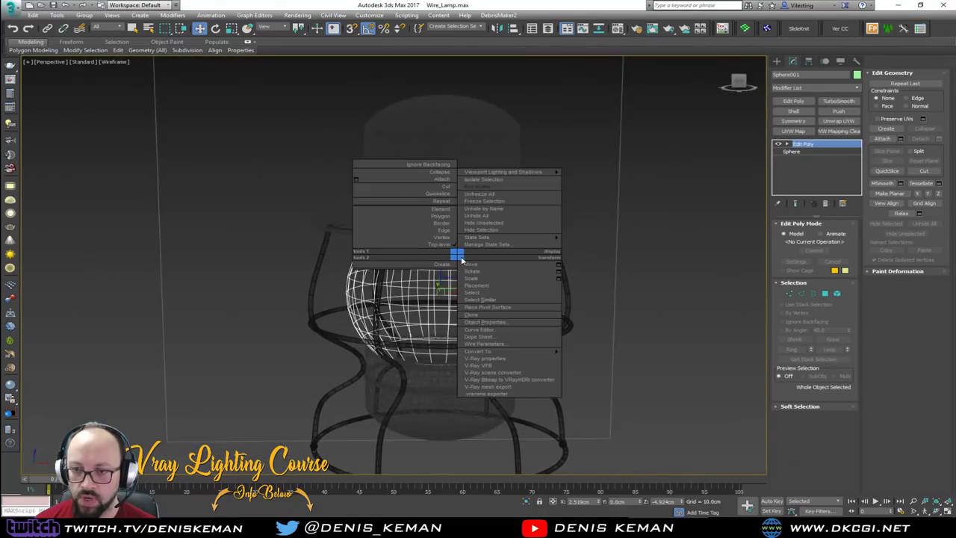
{"action": "left_click", "coordinate": [489, 180]}
{"action": "key", "text": "F3"}
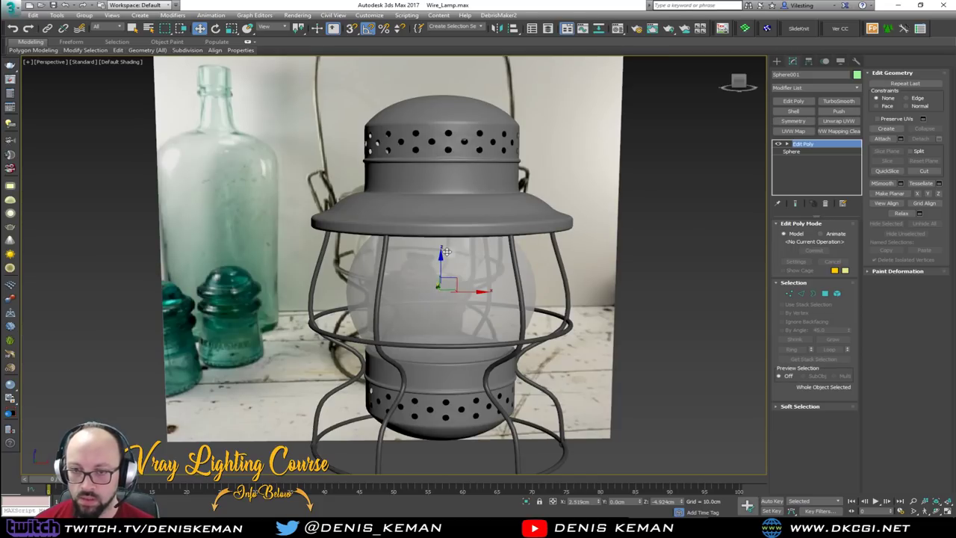
Step: In the Front view, select the sphere's single ring of polygons just below the lid and detach it as a cloned object
{"action": "key", "text": "alt+w"}
{"action": "right_click", "coordinate": [620, 163]}
{"action": "key", "text": "alt+w"}
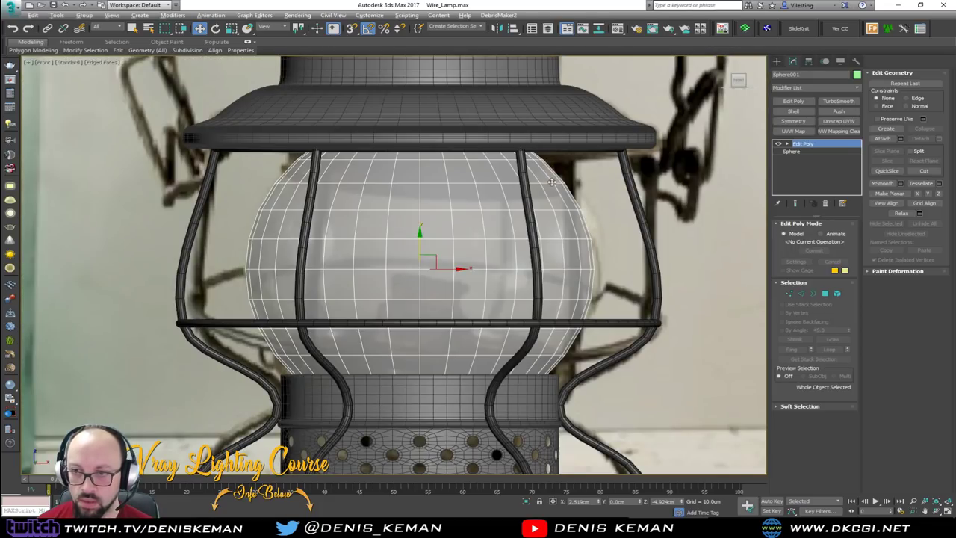
{"action": "key", "text": "4"}
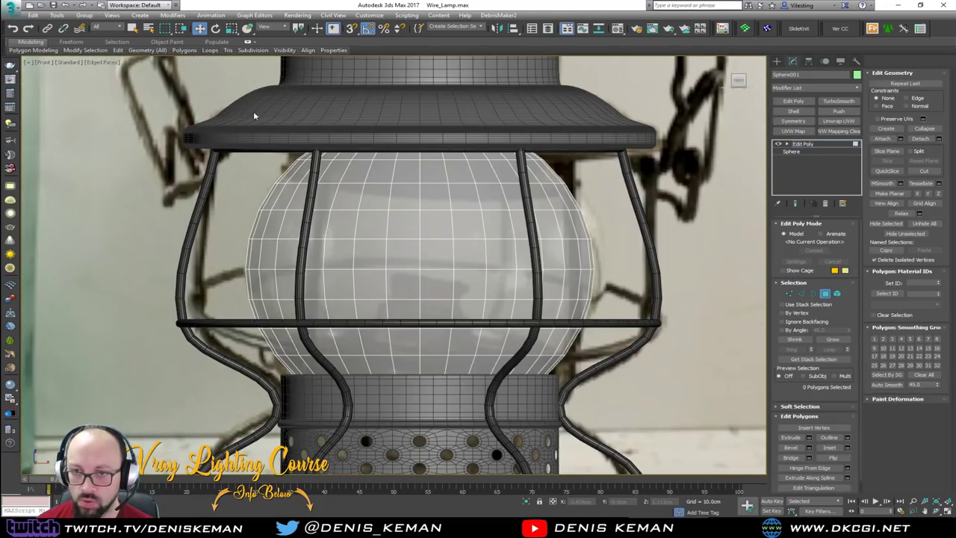
{"action": "left_click_drag", "start_coordinate": [592, 182], "coordinate": [596, 178]}
{"action": "key", "text": "F3"}
{"action": "key", "text": "F3"}
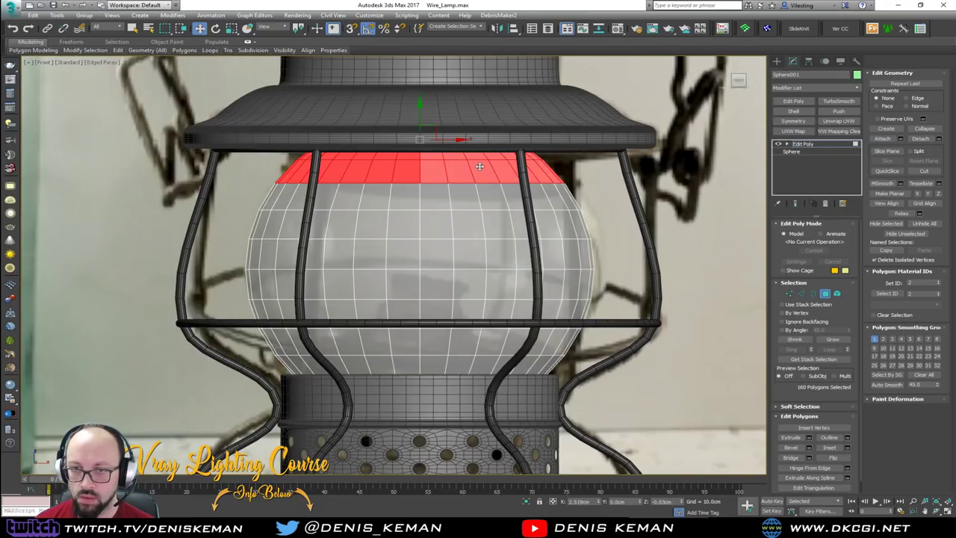
{"action": "left_click_drag", "start_coordinate": [219, 180], "coordinate": [219, 179]}
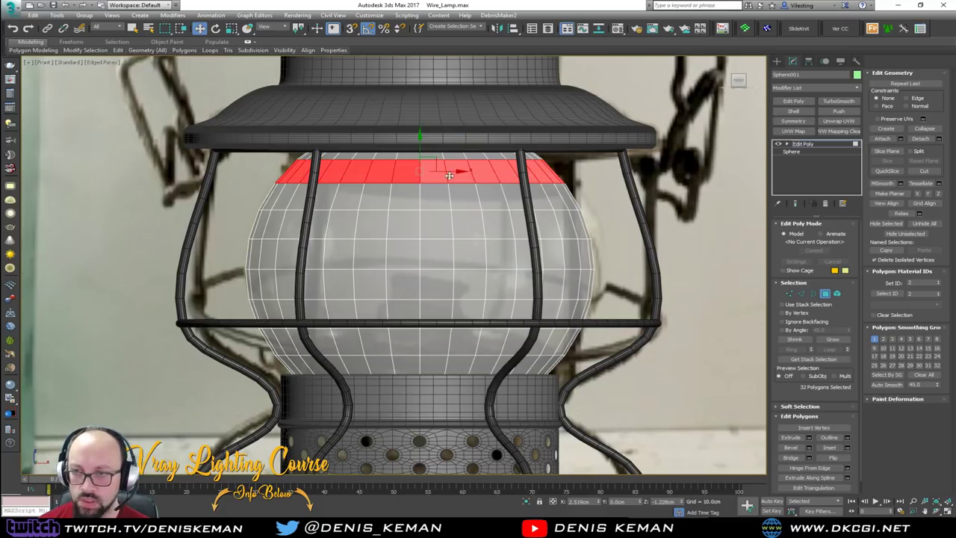
{"action": "left_click", "coordinate": [939, 139]}
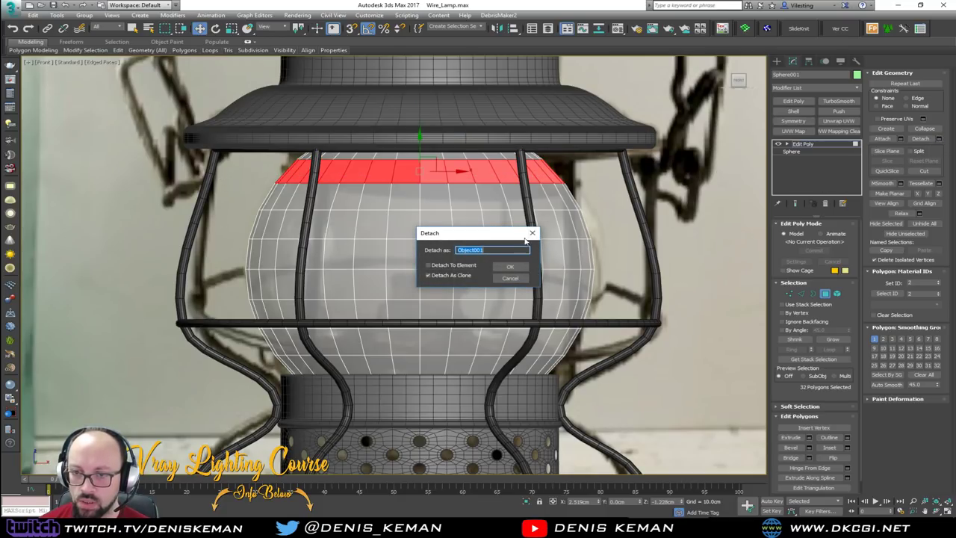
{"action": "left_click", "coordinate": [508, 268]}
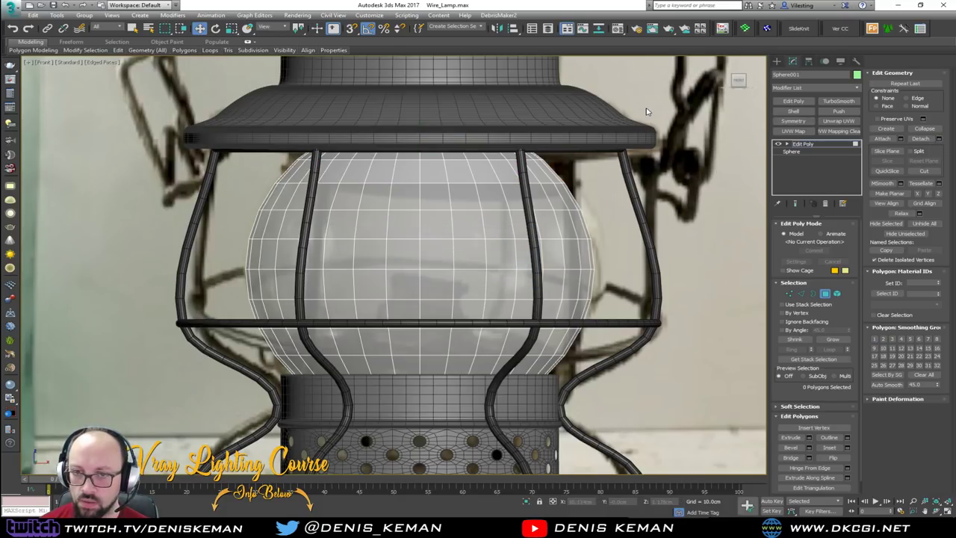
Step: Delete the original sphere's top polygons down to the lower edge of the detached ring and leave polygon editing
{"action": "left_click_drag", "start_coordinate": [234, 171], "coordinate": [225, 174]}
{"action": "key", "text": "Delete"}
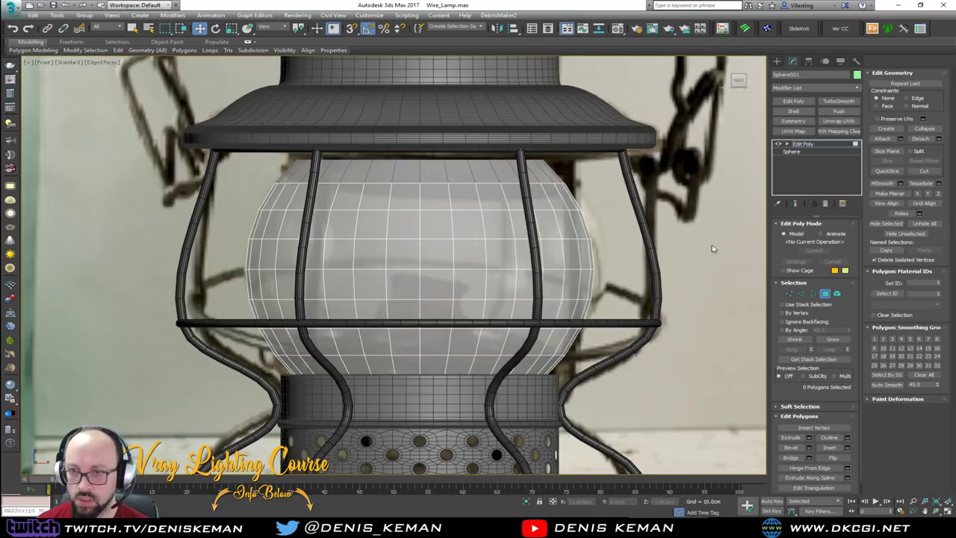
{"action": "left_click", "coordinate": [825, 293]}
Step: Select the detached ring's upper border, widen it until the wall runs straight up, and raise it under the lid
{"action": "left_click", "coordinate": [458, 171]}
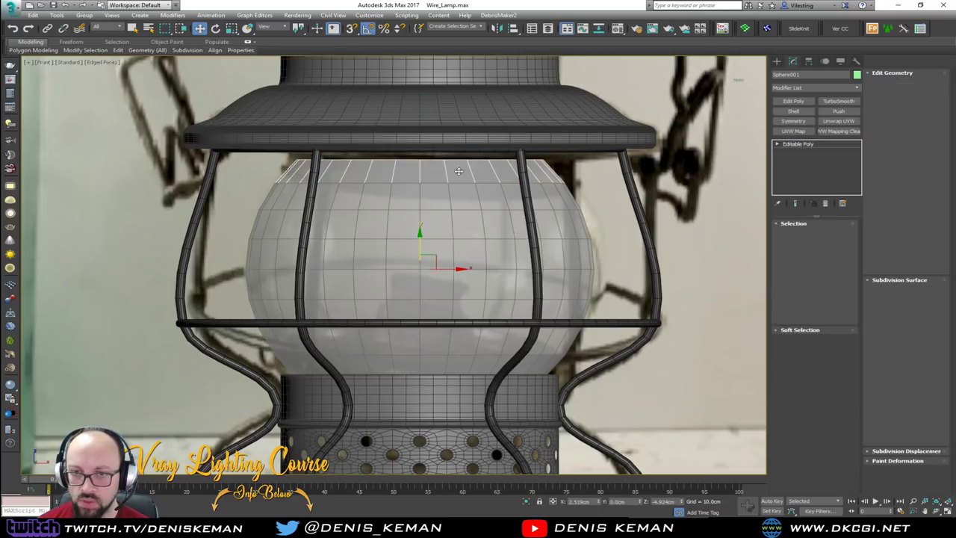
{"action": "key", "text": "3"}
{"action": "left_click", "coordinate": [457, 158]}
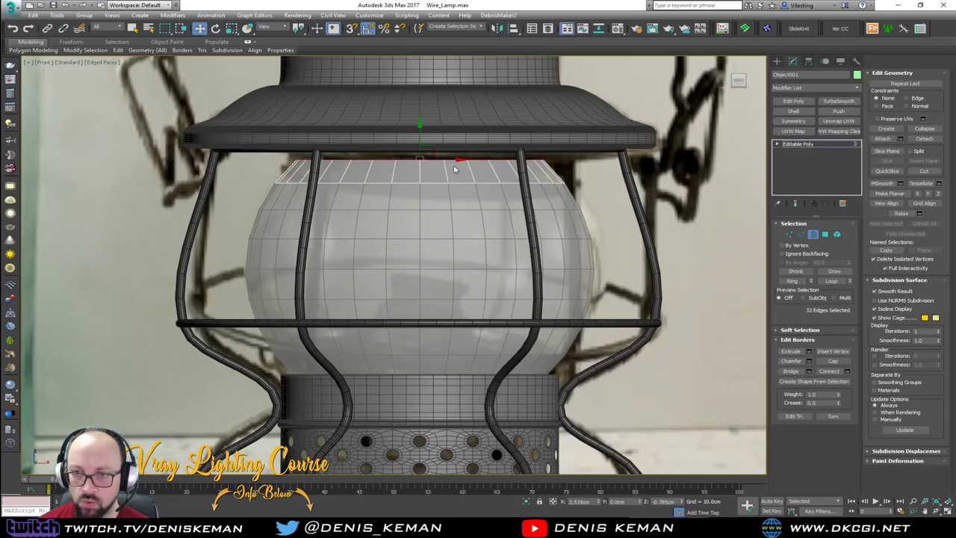
{"action": "left_click_drag", "start_coordinate": [425, 153], "coordinate": [424, 145]}
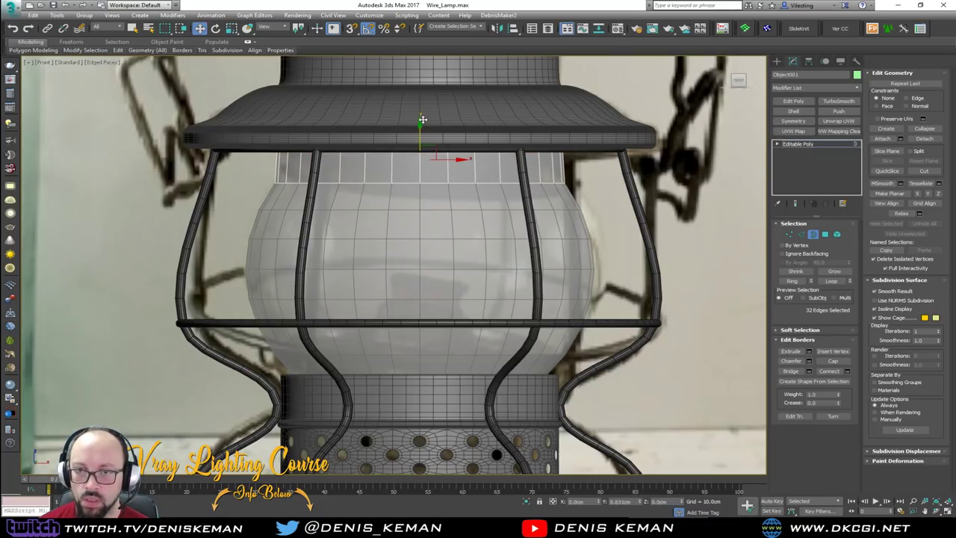
Step: Examine in Perspective from below how the raised ring sits inside the lid, comparing wireframe and shaded display
{"action": "key", "text": "alt+w"}
{"action": "right_click", "coordinate": [531, 293]}
{"action": "key", "text": "alt+w"}
{"action": "key", "text": "z"}
{"action": "middle_click_drag", "start_coordinate": [502, 300], "coordinate": [513, 274], "text": "alt"}
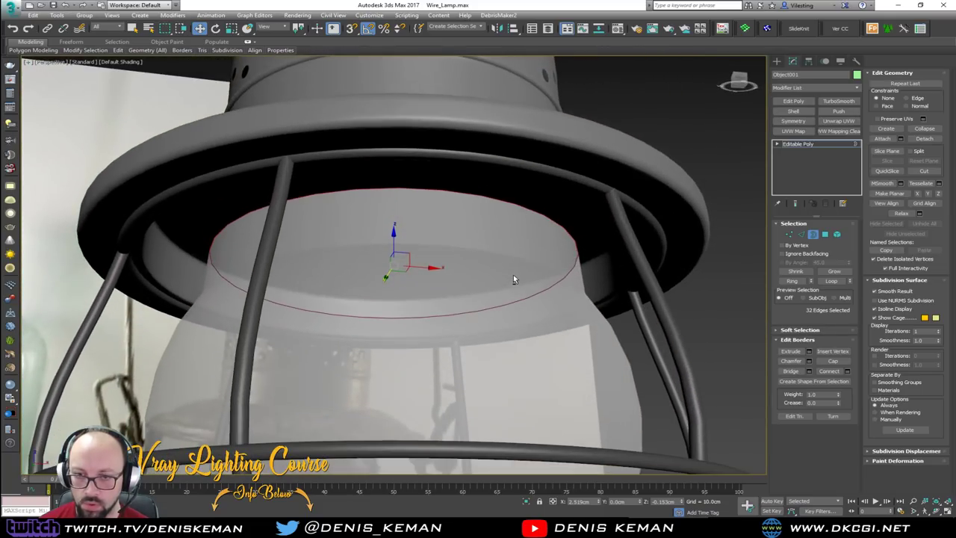
{"action": "key", "text": "F3"}
{"action": "scroll", "coordinate": [386, 237], "scroll_direction": "up", "scroll_amount": 3}
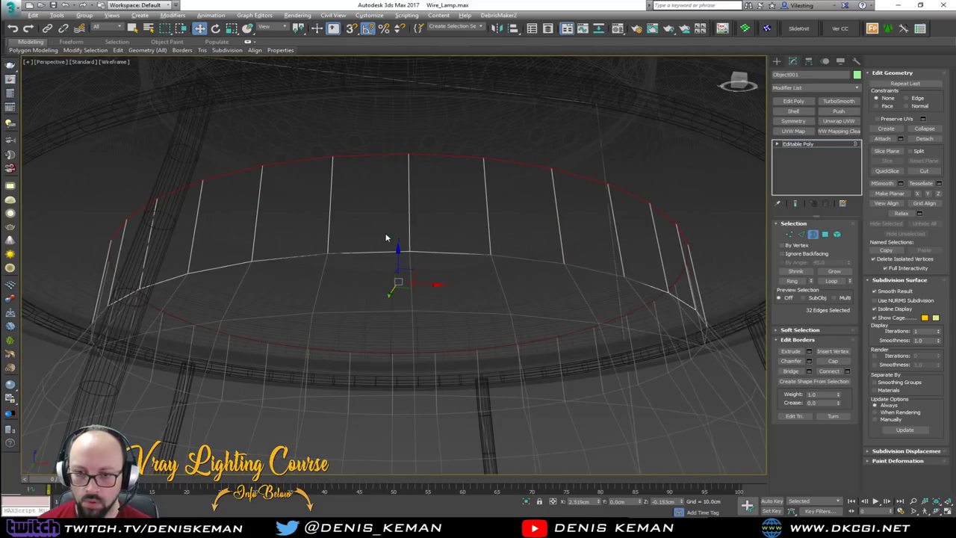
{"action": "key", "text": "F3"}
{"action": "scroll", "coordinate": [391, 240], "scroll_direction": "down", "scroll_amount": 2}
{"action": "mouse_move", "coordinate": [393, 238]}
{"action": "middle_mouse_down"}
{"action": "mouse_move", "coordinate": [407, 216]}
{"action": "mouse_move", "coordinate": [403, 230]}
{"action": "middle_mouse_up"}
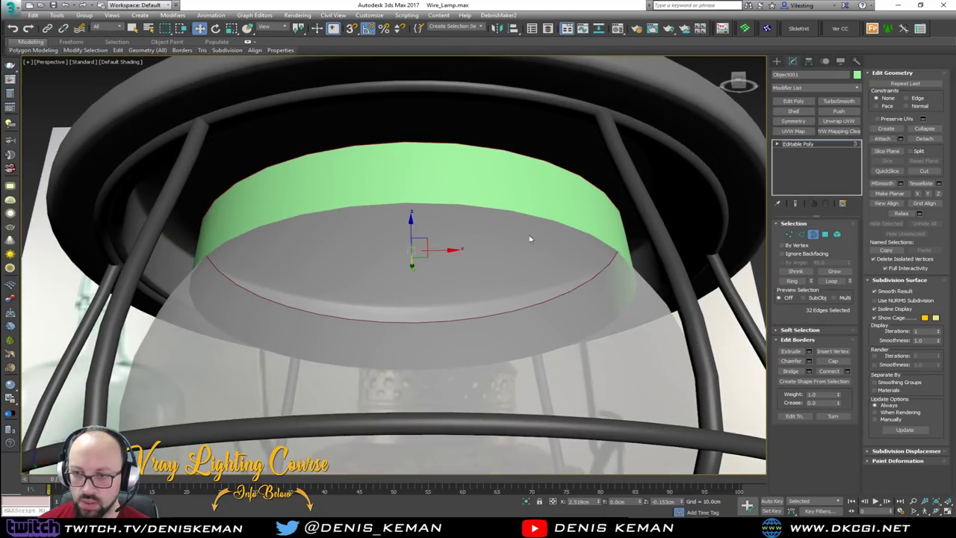
Step: Leave border editing and add a Shell modifier to the ring with an inner amount of 0.1 cm
{"action": "left_click", "coordinate": [812, 233]}
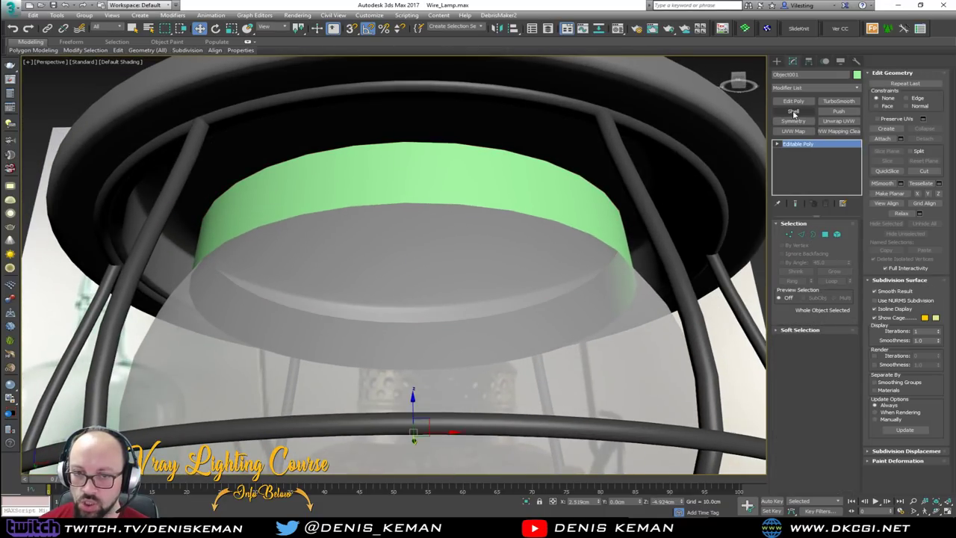
{"action": "left_click", "coordinate": [793, 112]}
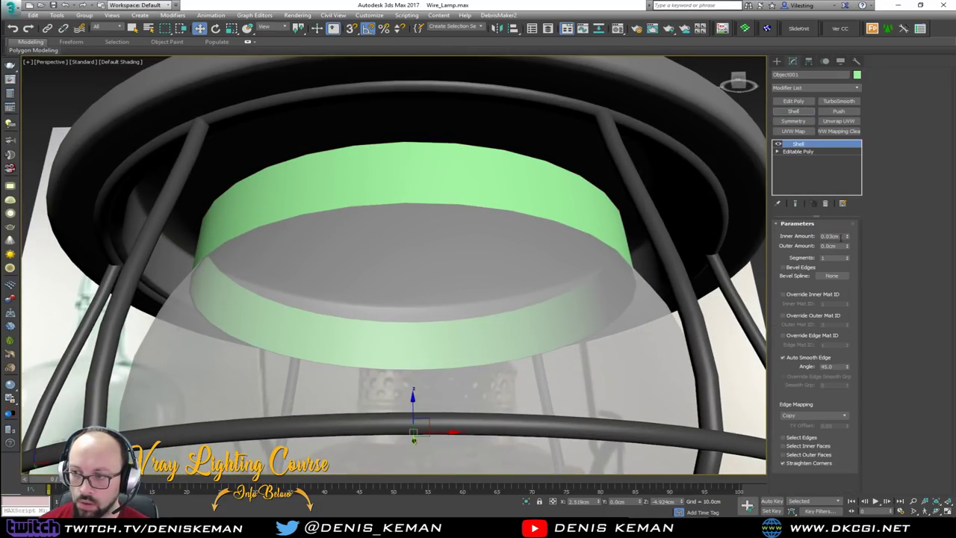
{"action": "key", "text": "Return"}
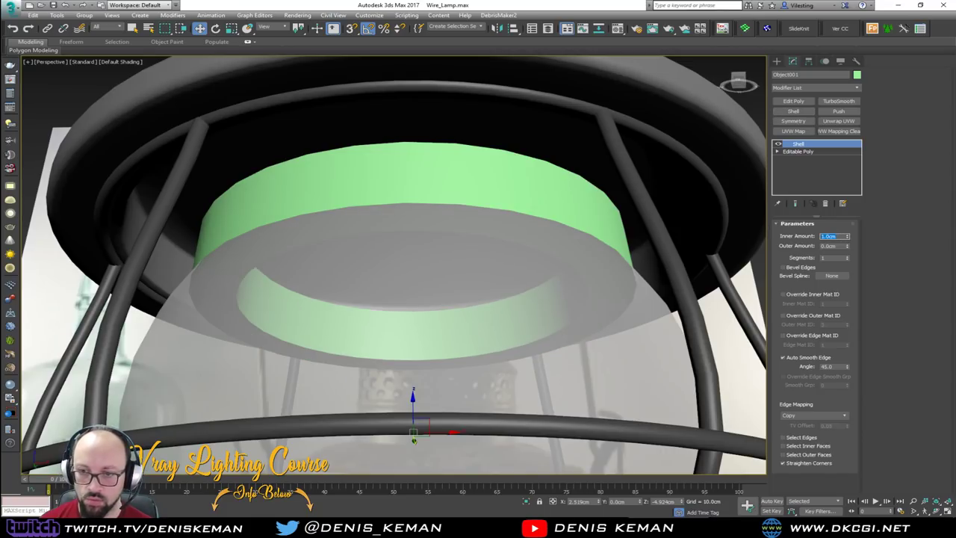
{"action": "type", "text": "0.1"}
{"action": "key", "text": "Return"}
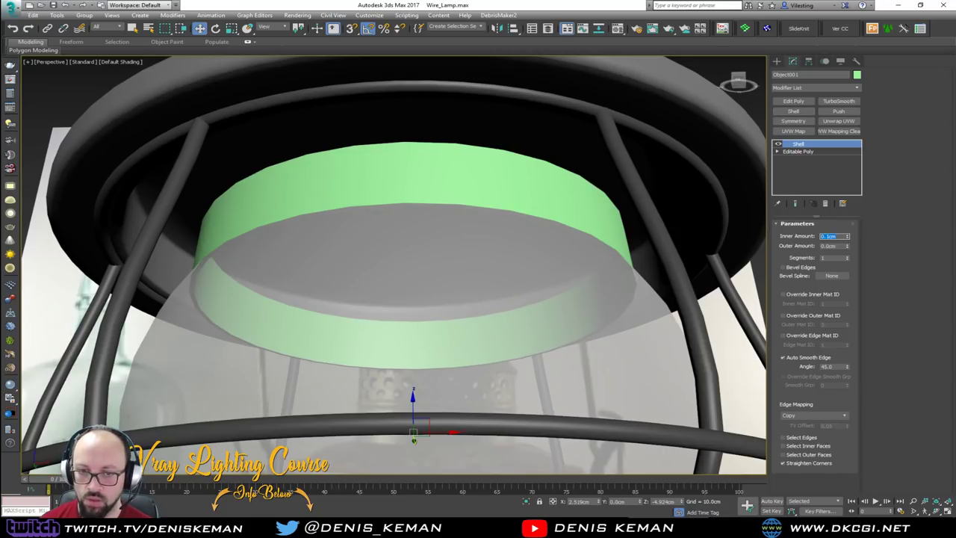
Step: Show the edged faces and add a Chamfer modifier on top of the ring's Shell
{"action": "middle_click_drag", "start_coordinate": [401, 277], "coordinate": [401, 227], "text": "alt"}
{"action": "scroll", "coordinate": [437, 177], "scroll_direction": "up", "scroll_amount": 3}
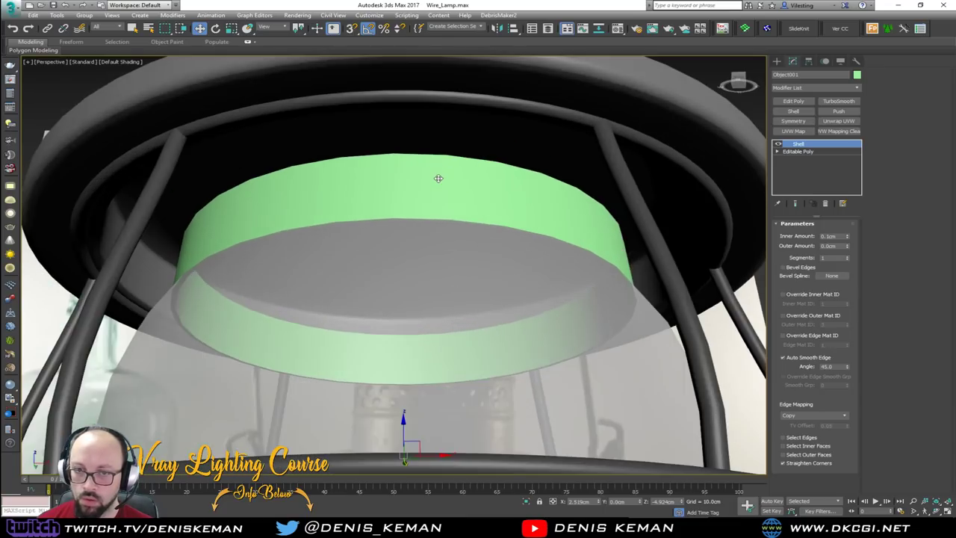
{"action": "key", "text": "F4"}
{"action": "left_click", "coordinate": [803, 88]}
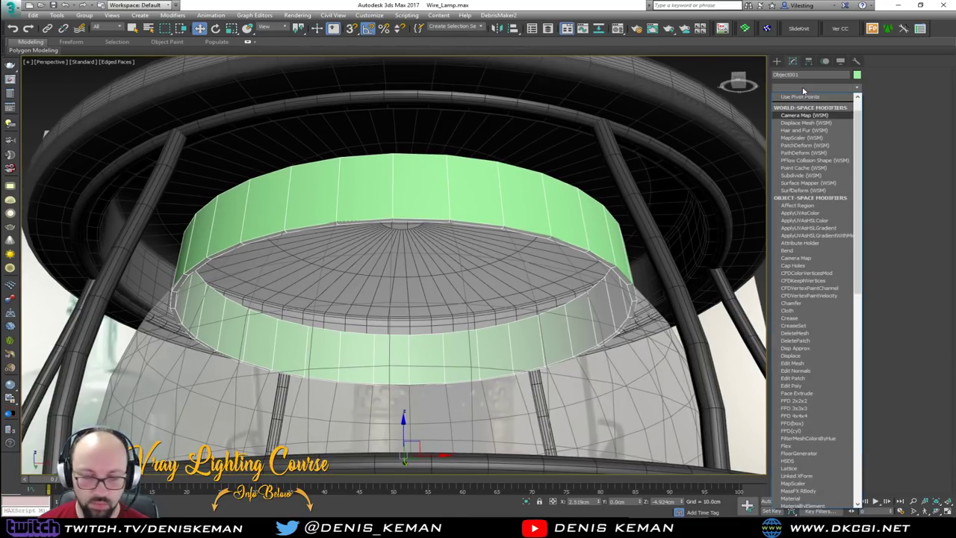
{"action": "key", "text": "c"}
{"action": "key", "text": "c"}
{"action": "left_click", "coordinate": [804, 142]}
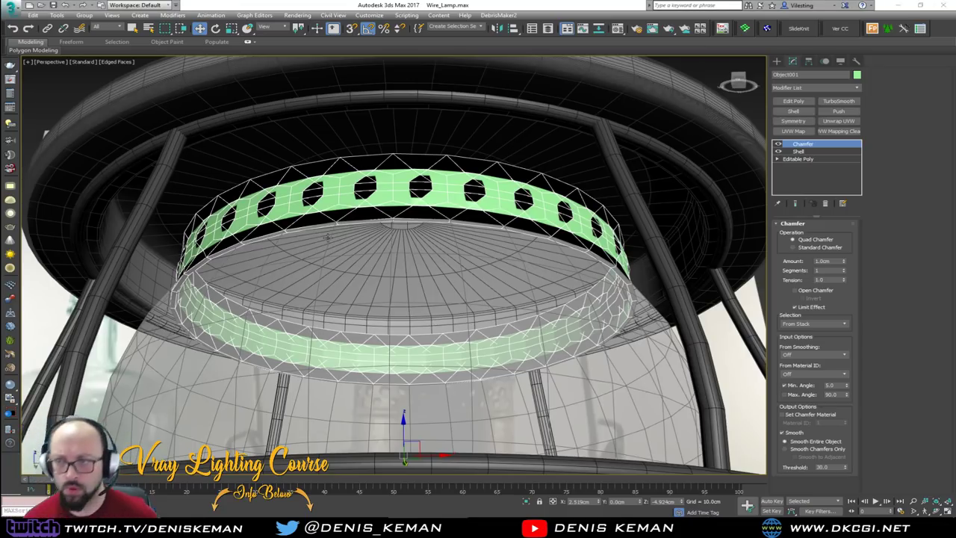
Step: Set the Chamfer's minimum angle to 20 and its amount to 0.01 cm, after trying an amount of 0.1 cm
{"action": "middle_click_drag", "start_coordinate": [229, 165], "coordinate": [457, 271], "text": "alt"}
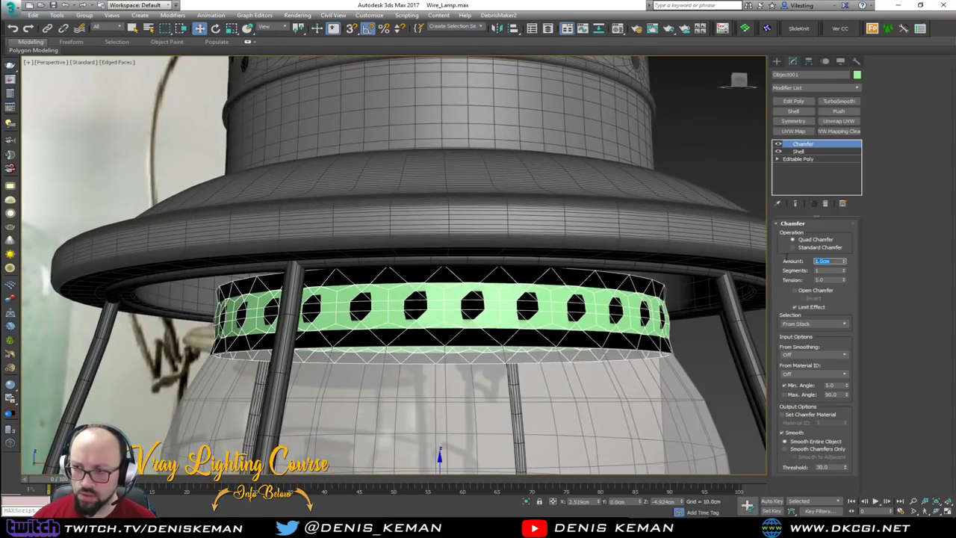
{"action": "type", "text": "0.1"}
{"action": "key", "text": "Return"}
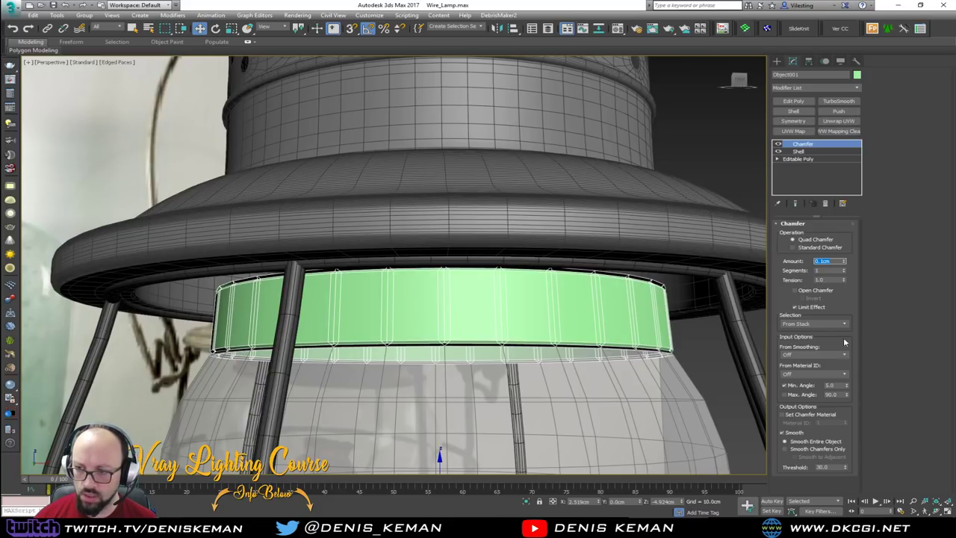
{"action": "left_click", "coordinate": [829, 384]}
{"action": "key", "text": "Return"}
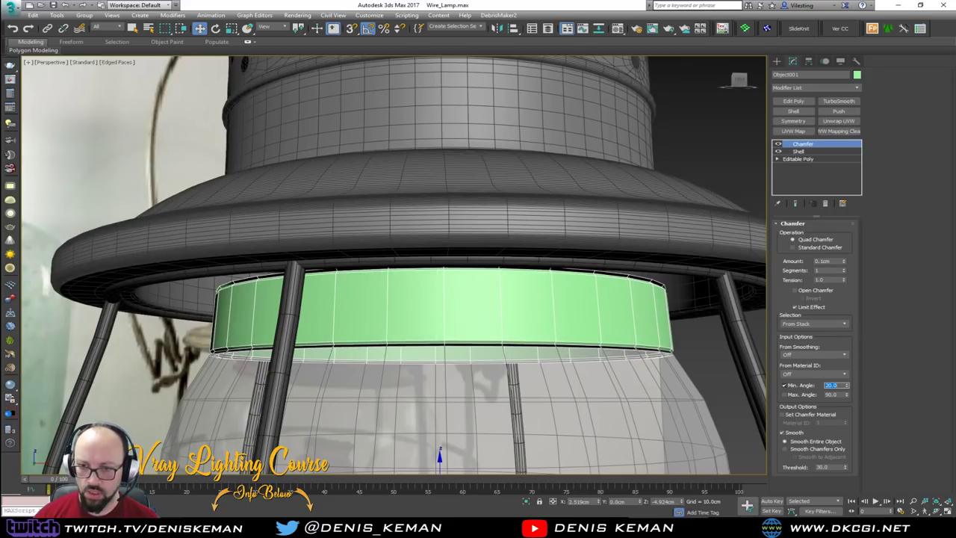
{"action": "middle_click_drag", "start_coordinate": [431, 330], "coordinate": [427, 314], "text": "alt"}
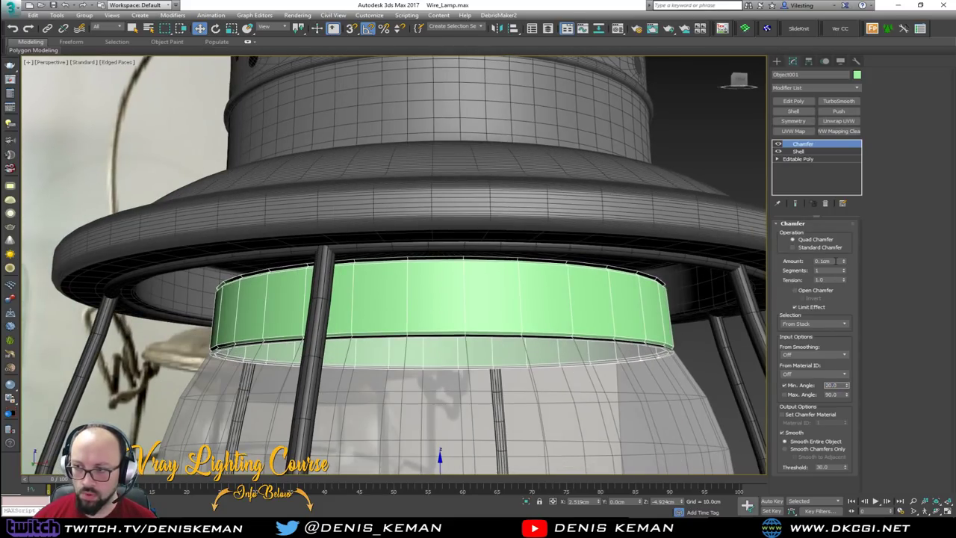
{"action": "left_click", "coordinate": [826, 261]}
{"action": "type", "text": "0.01"}
{"action": "key", "text": "Return"}
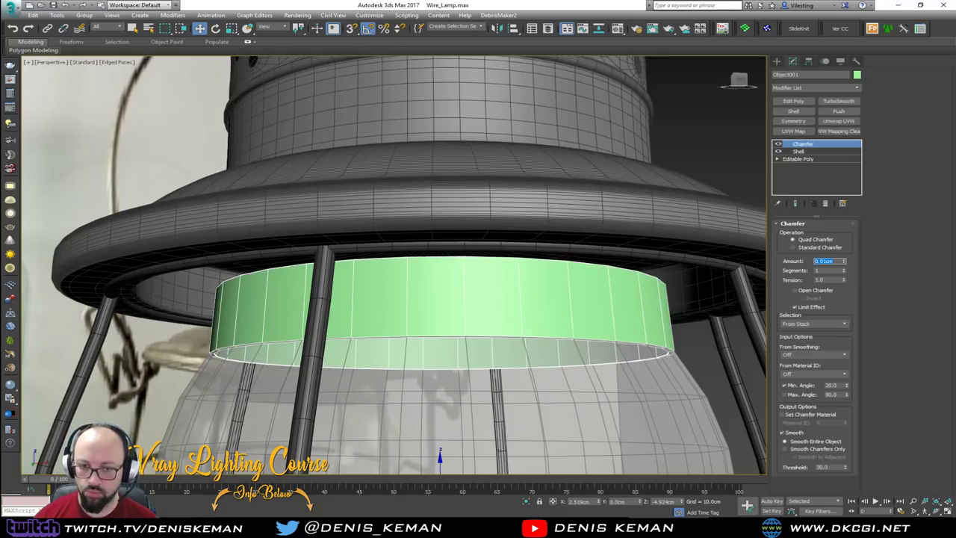
Step: Check the ring's chamfered rim up close, add a TurboSmooth modifier to it and hide the edged faces
{"action": "scroll", "coordinate": [523, 275], "scroll_direction": "up", "scroll_amount": 6}
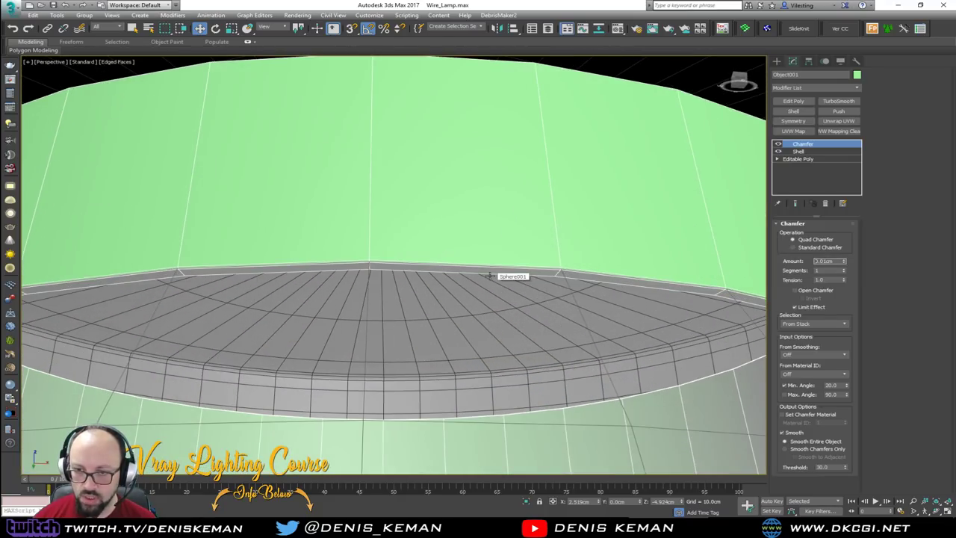
{"action": "scroll", "coordinate": [489, 276], "scroll_direction": "down", "scroll_amount": 12}
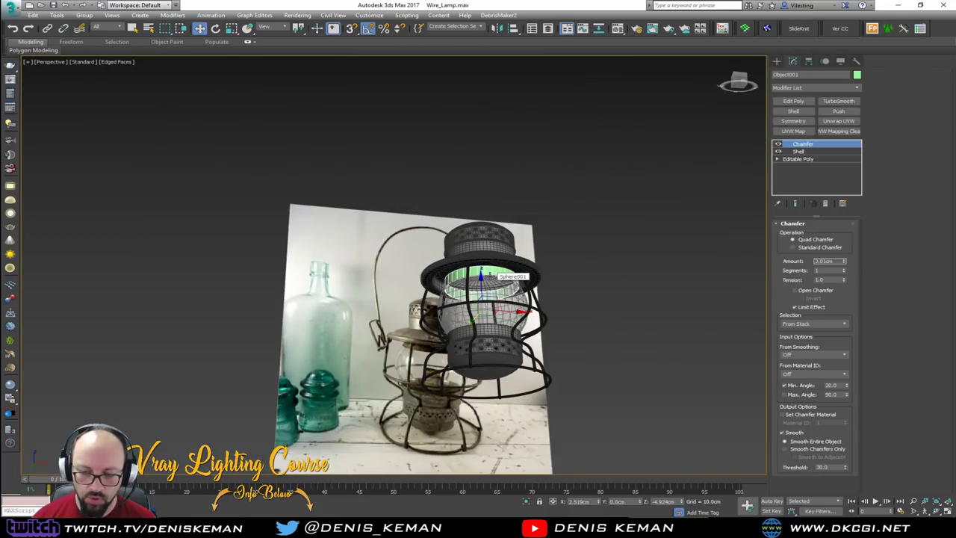
{"action": "middle_click_drag", "start_coordinate": [491, 284], "coordinate": [429, 343], "text": "alt"}
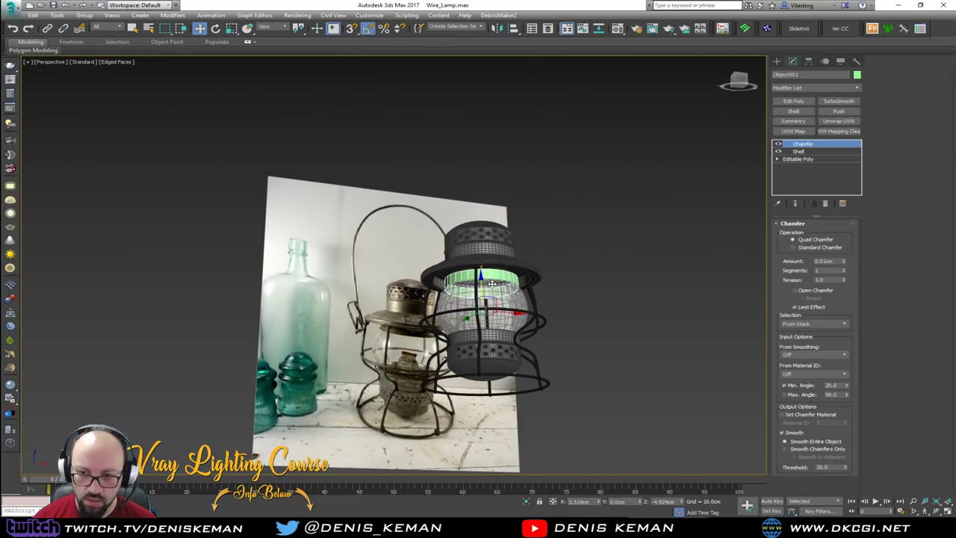
{"action": "scroll", "coordinate": [482, 281], "scroll_direction": "up", "scroll_amount": 8}
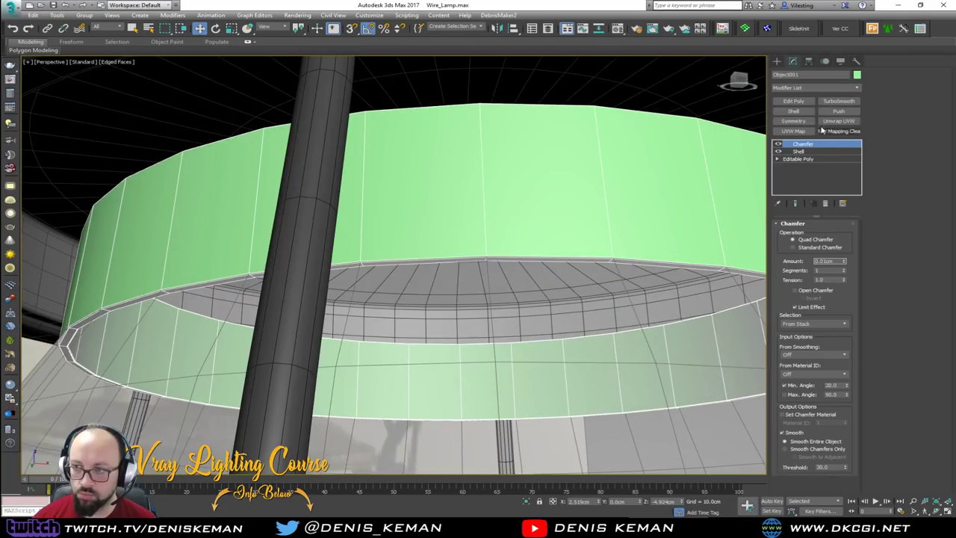
{"action": "left_click", "coordinate": [838, 101]}
{"action": "key", "text": "F4"}
{"action": "scroll", "coordinate": [456, 216], "scroll_direction": "down", "scroll_amount": 8}
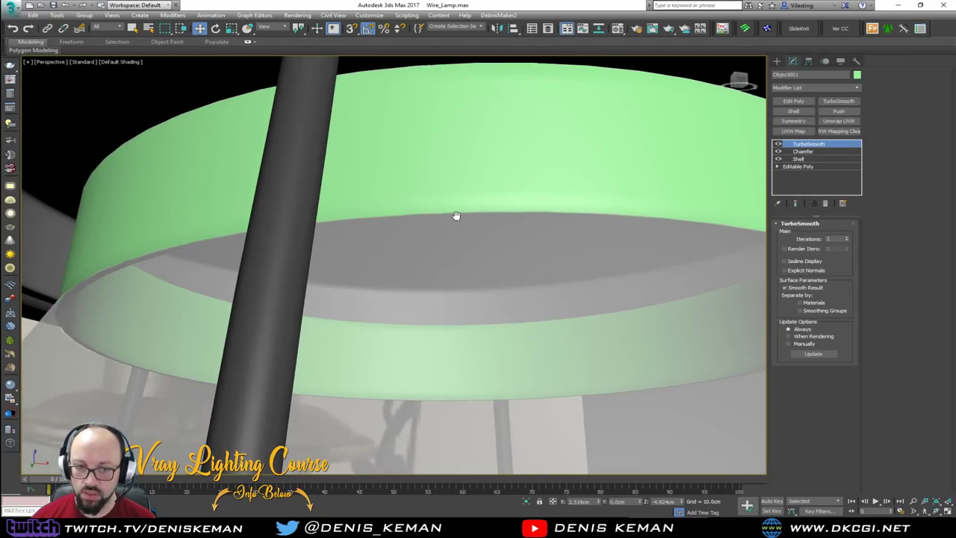
Step: Select the glass sphere, show the edged faces again and add a Shell modifier with an inner amount of 0.1 cm
{"action": "left_click", "coordinate": [515, 295]}
{"action": "mouse_move", "coordinate": [523, 301]}
{"action": "middle_mouse_down", "text": "alt"}
{"action": "mouse_move", "coordinate": [505, 312]}
{"action": "mouse_move", "coordinate": [524, 333]}
{"action": "mouse_move", "coordinate": [523, 306]}
{"action": "mouse_move", "coordinate": [540, 309]}
{"action": "mouse_move", "coordinate": [532, 315]}
{"action": "middle_mouse_up", "text": "alt"}
{"action": "key", "text": "F4"}
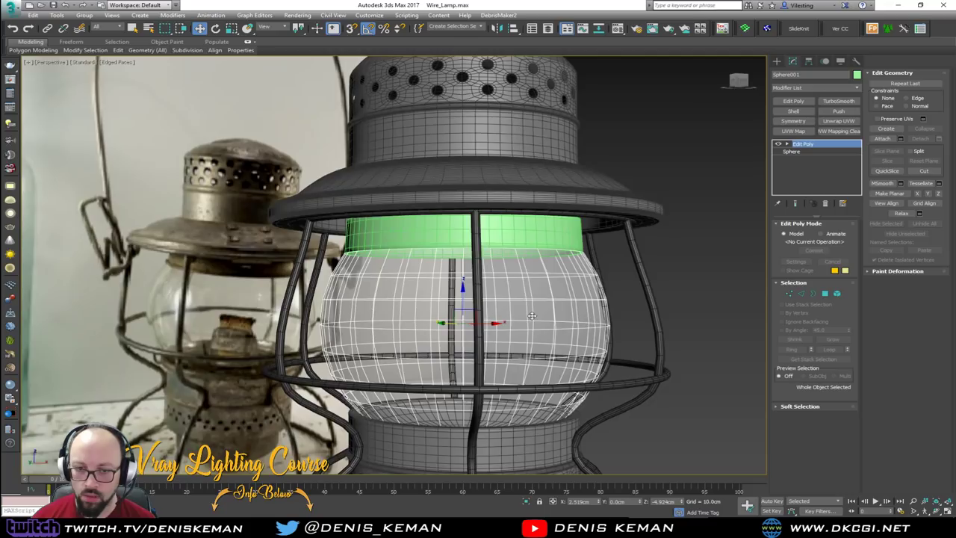
{"action": "left_click", "coordinate": [794, 111]}
Step: Examine the sphere's shell thickness and its junction with the ring in shaded and wireframe display
{"action": "scroll", "coordinate": [572, 285], "scroll_direction": "up", "scroll_amount": 6}
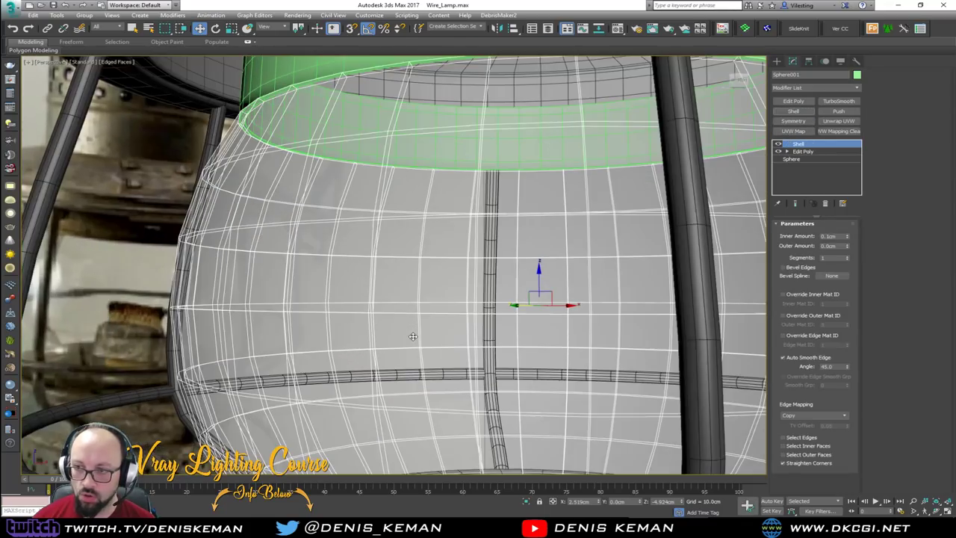
{"action": "key", "text": "F3"}
{"action": "key", "text": "F3"}
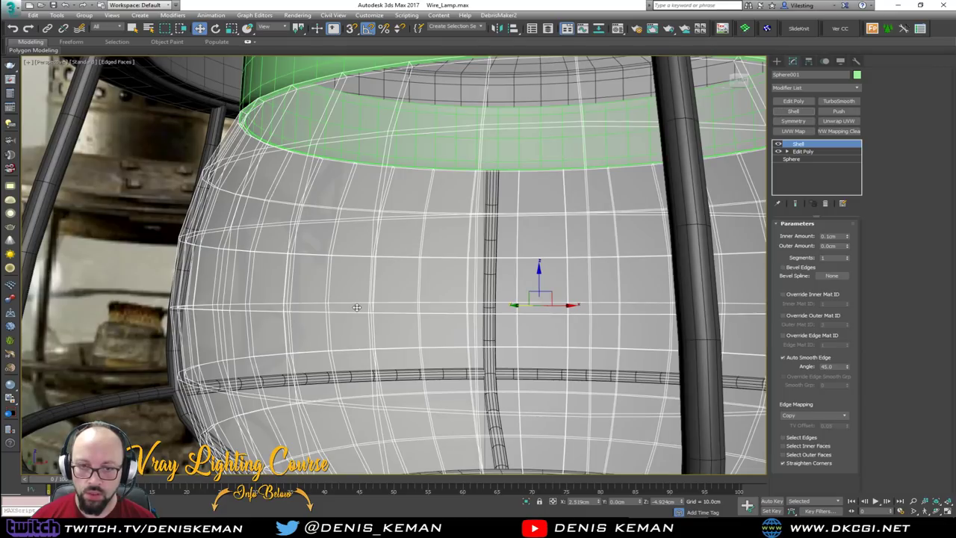
{"action": "scroll", "coordinate": [384, 295], "scroll_direction": "up", "scroll_amount": 2}
{"action": "scroll", "coordinate": [401, 291], "scroll_direction": "down", "scroll_amount": 2}
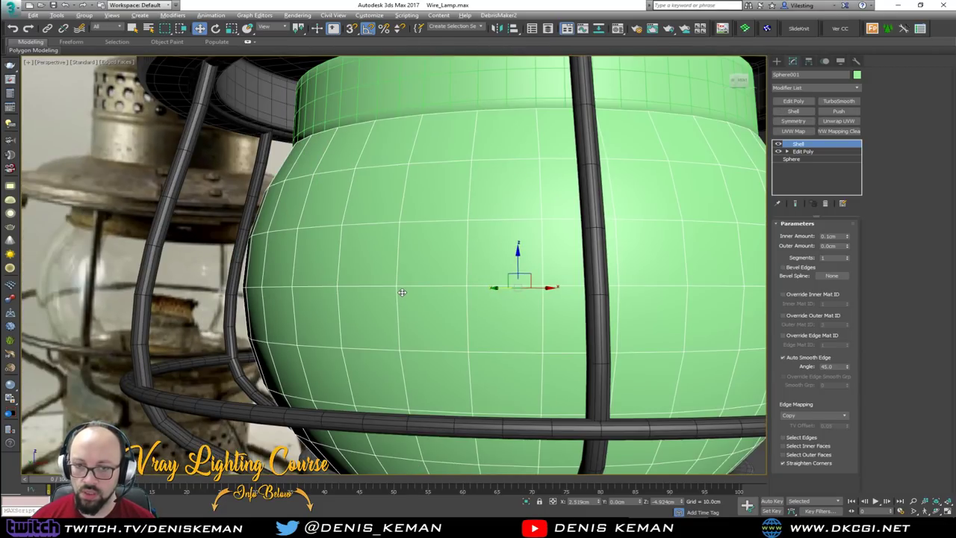
{"action": "key", "text": "F3"}
{"action": "scroll", "coordinate": [402, 292], "scroll_direction": "down", "scroll_amount": 2}
{"action": "middle_click_drag", "start_coordinate": [417, 268], "coordinate": [417, 271], "text": "alt"}
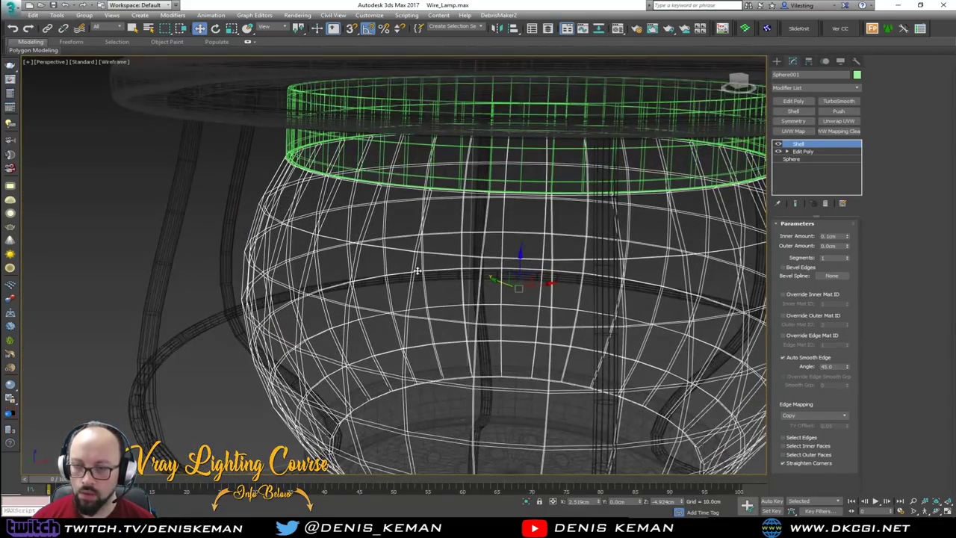
Step: Add a TurboSmooth modifier to the glass sphere and make it see-through in shaded display
{"action": "left_click", "coordinate": [829, 100]}
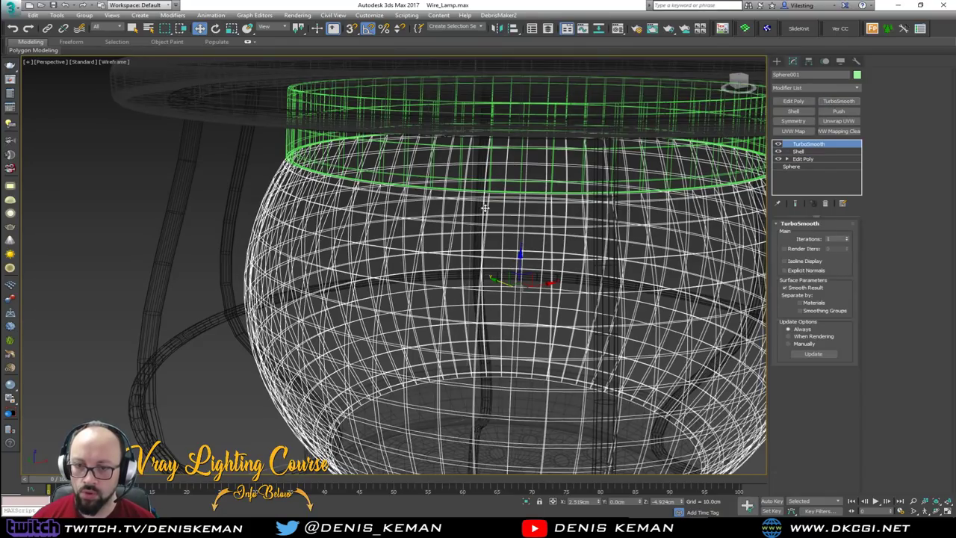
{"action": "key", "text": "F3"}
{"action": "scroll", "coordinate": [414, 197], "scroll_direction": "down", "scroll_amount": 3}
{"action": "middle_click_drag", "start_coordinate": [471, 234], "coordinate": [359, 190]}
{"action": "key", "text": "alt+x"}
{"action": "scroll", "coordinate": [358, 190], "scroll_direction": "down", "scroll_amount": 2}
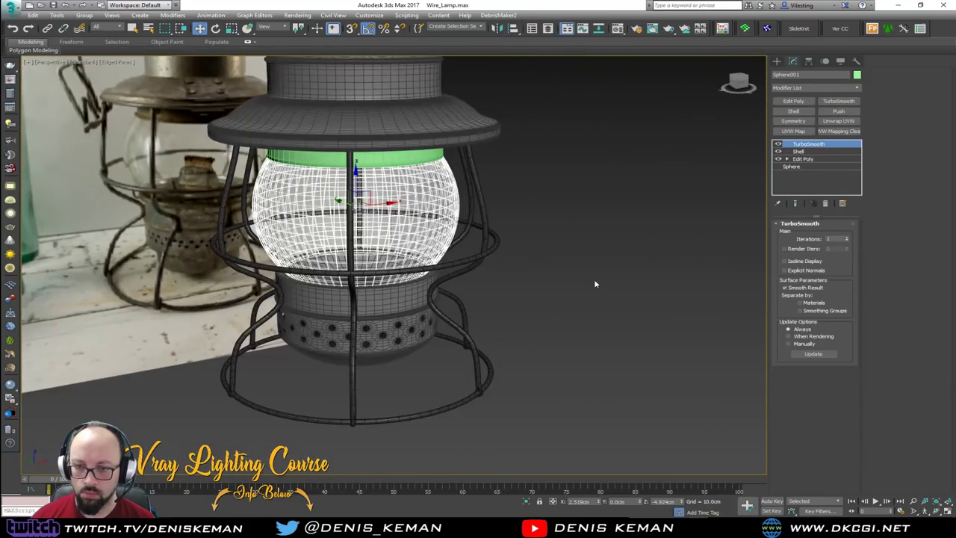
Step: Clear the selection and hide the edged faces to show the whole lantern in plain shading
{"action": "left_click", "coordinate": [595, 284]}
{"action": "key", "text": "F4"}
{"action": "scroll", "coordinate": [451, 232], "scroll_direction": "down", "scroll_amount": 4}
{"action": "mouse_move", "coordinate": [451, 231]}
{"action": "middle_mouse_down", "text": "alt"}
{"action": "mouse_move", "coordinate": [379, 206]}
{"action": "mouse_move", "coordinate": [439, 225]}
{"action": "middle_mouse_up", "text": "alt"}
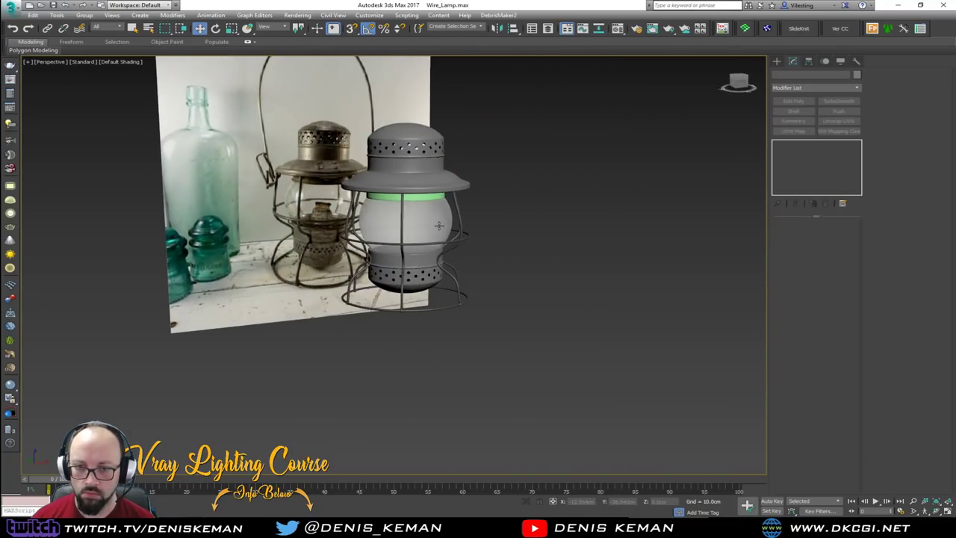
Step: Trace the photo's carrying handle in the Front view with an open straight-segment line, from one hooked end over the arch to the other
{"action": "key", "text": "alt+w"}
{"action": "scroll", "coordinate": [594, 149], "scroll_direction": "down", "scroll_amount": 4}
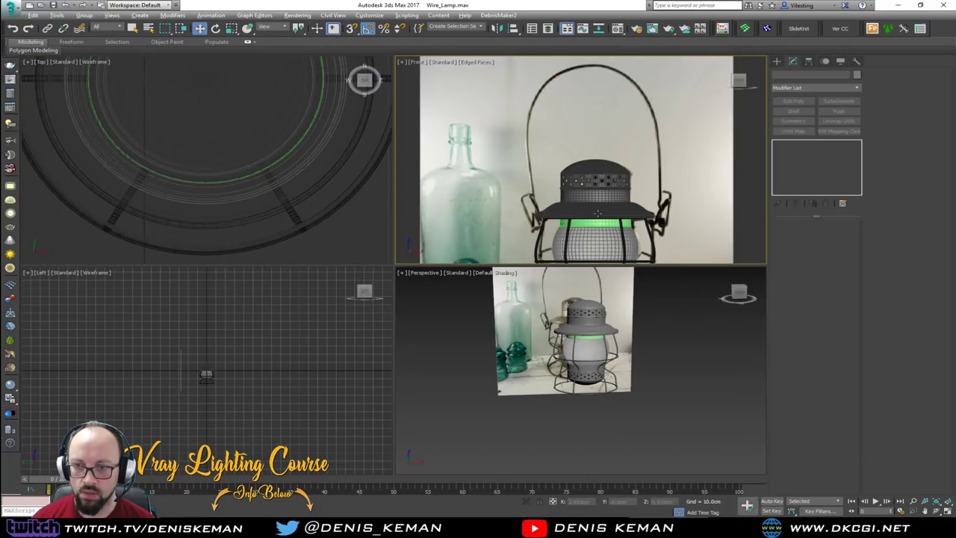
{"action": "key", "text": "alt+w"}
{"action": "middle_click_drag", "start_coordinate": [454, 196], "coordinate": [459, 215]}
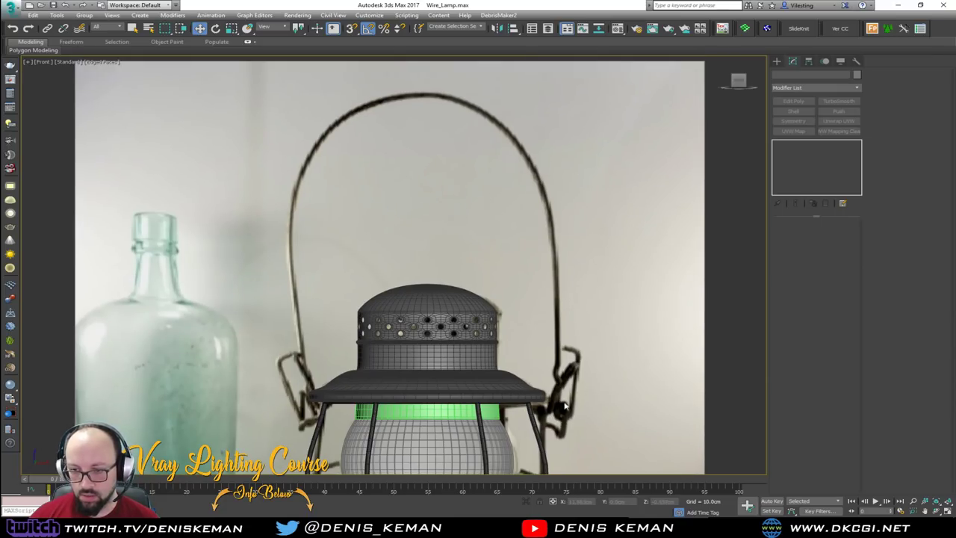
{"action": "middle_click_drag", "start_coordinate": [565, 405], "coordinate": [559, 369]}
{"action": "right_click", "coordinate": [393, 196]}
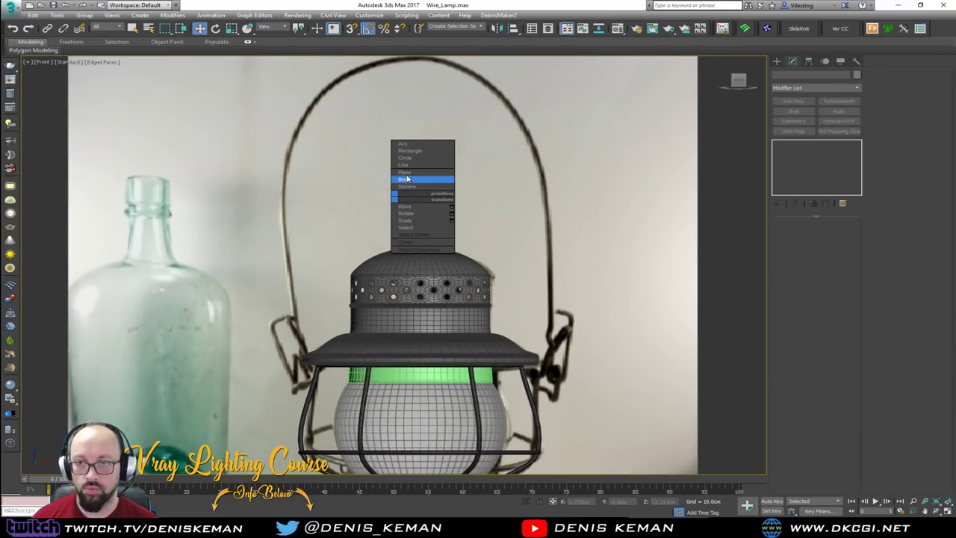
{"action": "left_click", "coordinate": [404, 164]}
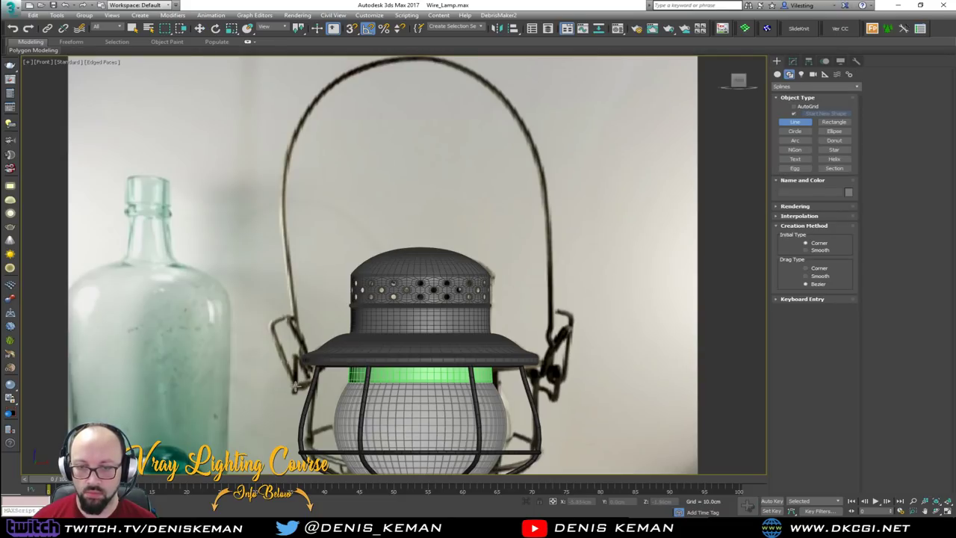
{"action": "left_click", "coordinate": [292, 387]}
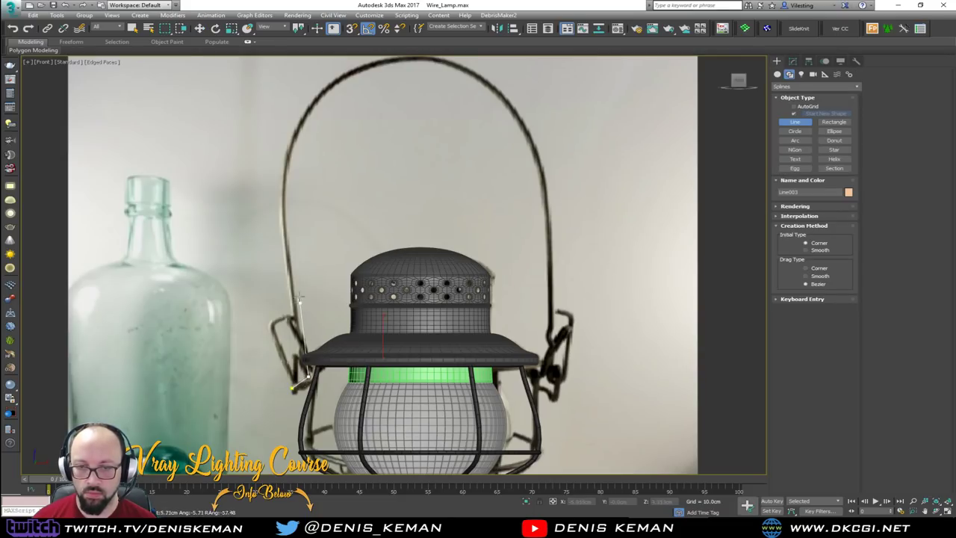
{"action": "left_click", "coordinate": [283, 197]}
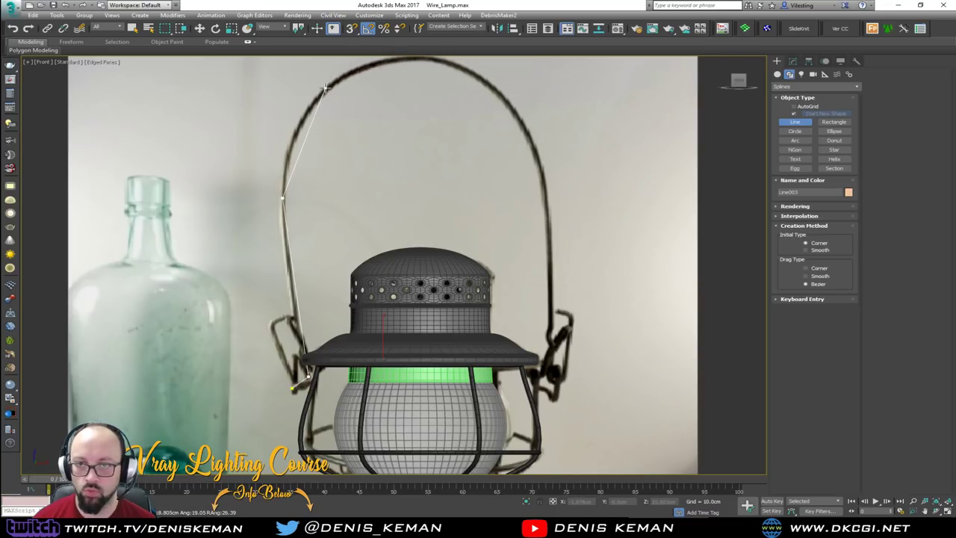
{"action": "left_click", "coordinate": [412, 57]}
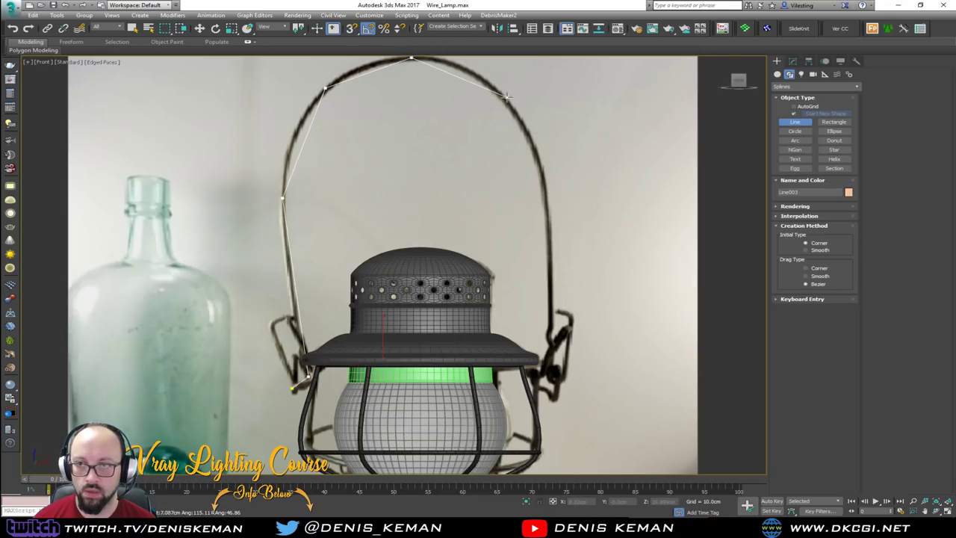
{"action": "left_click", "coordinate": [506, 98]}
{"action": "left_click", "coordinate": [546, 201]}
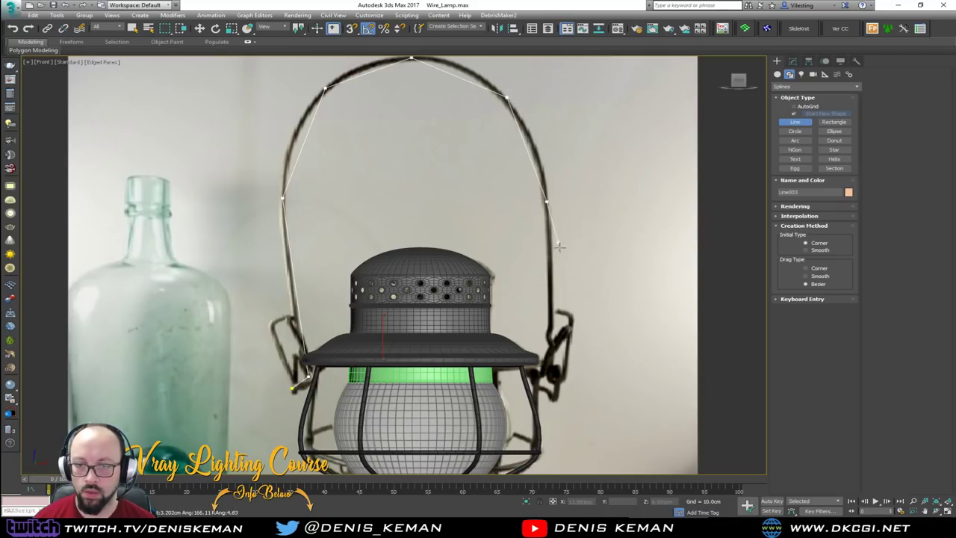
{"action": "left_click", "coordinate": [539, 368]}
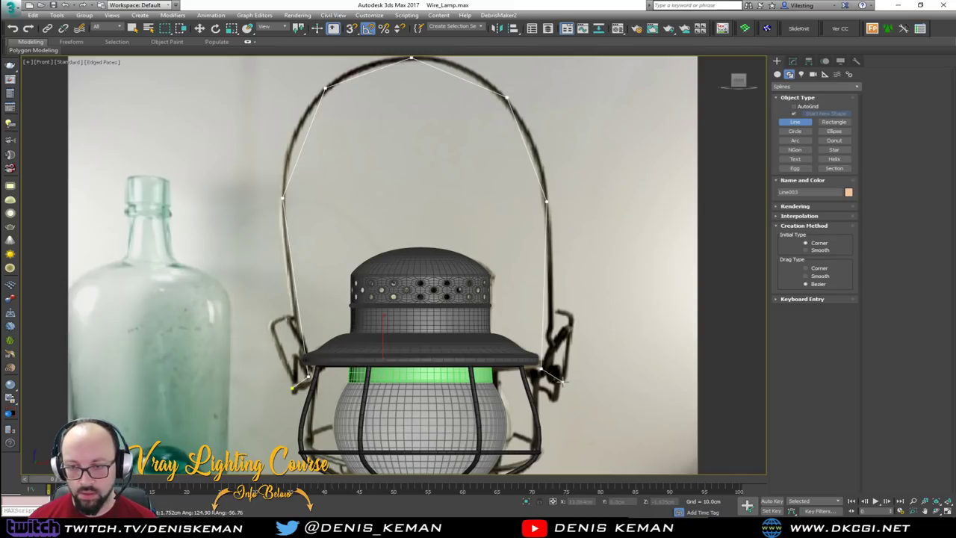
{"action": "right_click", "coordinate": [562, 381]}
{"action": "right_click", "coordinate": [524, 280]}
Step: Convert the five arch vertices of the handle line to Smooth, leaving the vertices at its lower ends as corners
{"action": "key", "text": "1"}
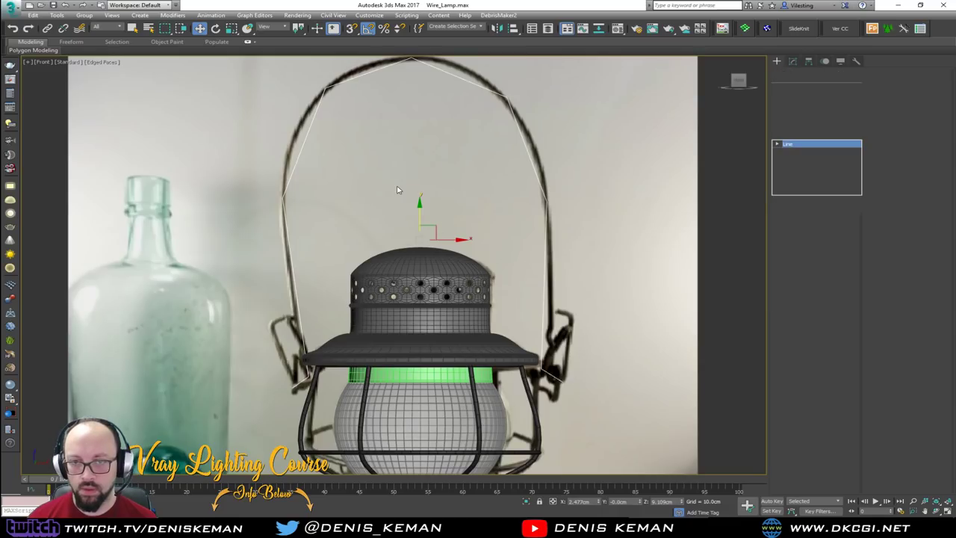
{"action": "middle_click_drag", "start_coordinate": [322, 132], "coordinate": [327, 196]}
{"action": "scroll", "coordinate": [326, 200], "scroll_direction": "down", "scroll_amount": 2}
{"action": "left_click_drag", "start_coordinate": [340, 243], "coordinate": [352, 255]}
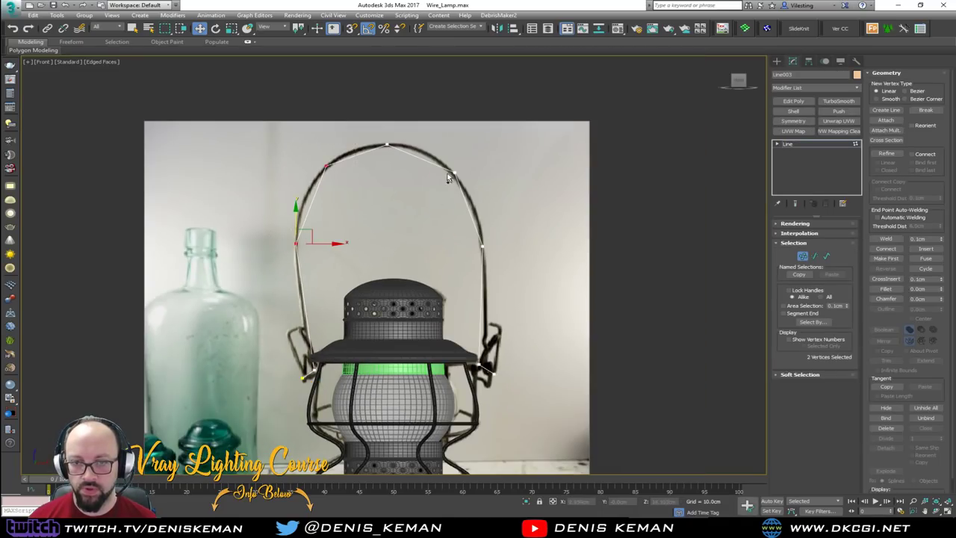
{"action": "left_click_drag", "start_coordinate": [511, 256], "coordinate": [511, 255], "text": "ctrl"}
{"action": "right_click", "coordinate": [454, 220]}
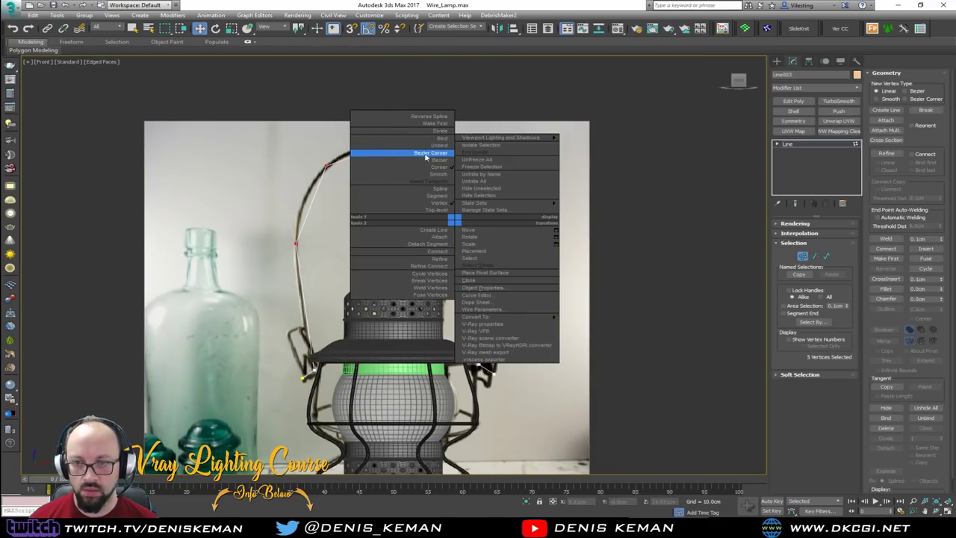
{"action": "left_click", "coordinate": [422, 174]}
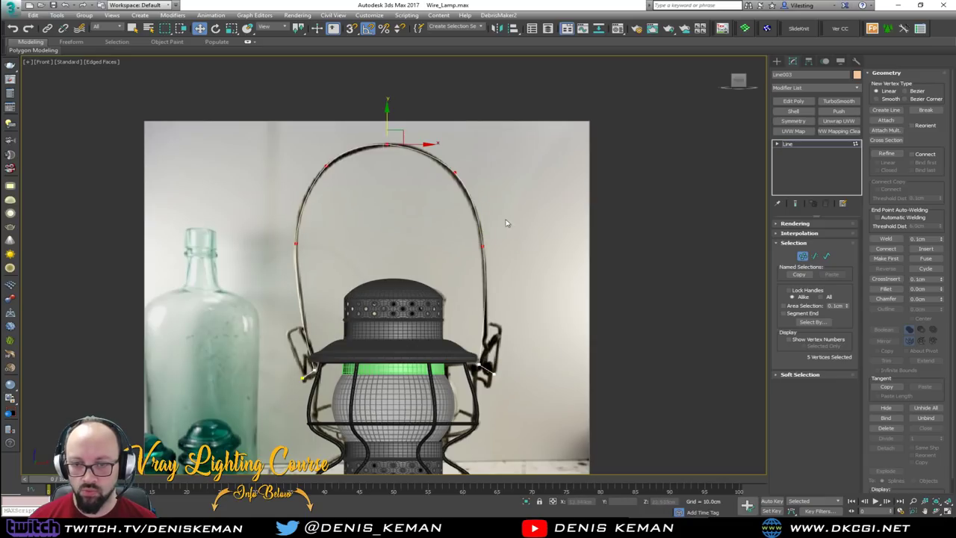
{"action": "left_click", "coordinate": [479, 383]}
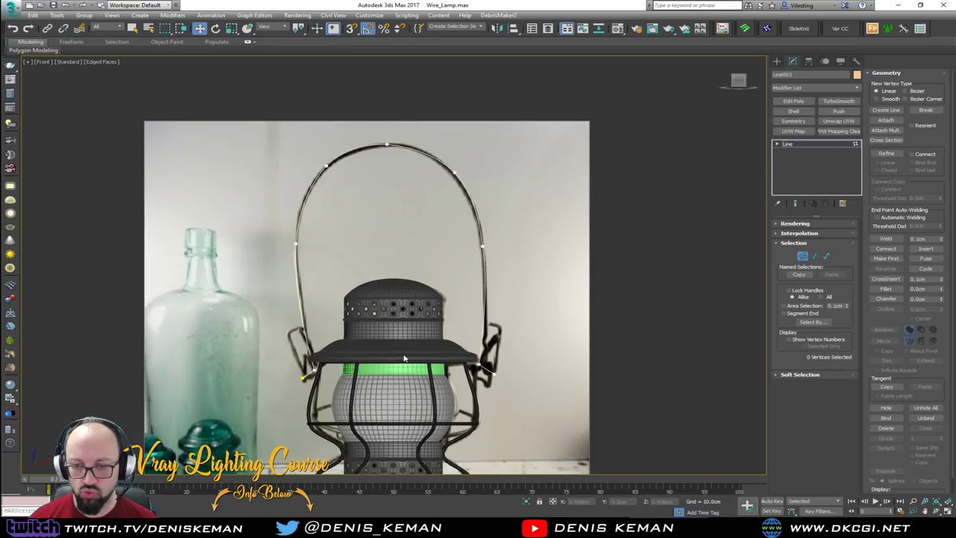
Step: Examine in the Perspective view how the handle line's lower ends sit against the lid rim, compared with the reference photo
{"action": "key", "text": "alt+w"}
{"action": "middle_click", "coordinate": [602, 368]}
{"action": "key", "text": "alt+w"}
{"action": "scroll", "coordinate": [344, 261], "scroll_direction": "up", "scroll_amount": 4}
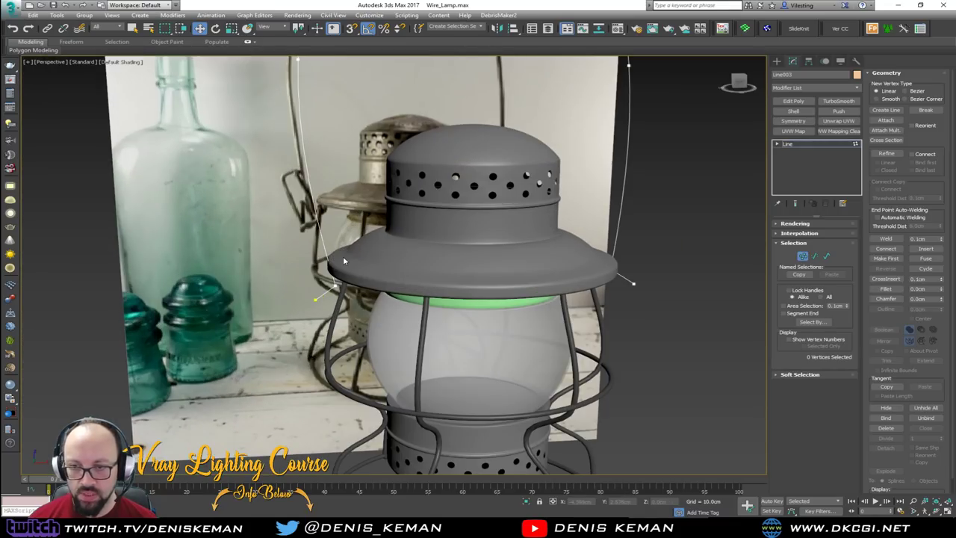
{"action": "mouse_move", "coordinate": [343, 260]}
{"action": "middle_mouse_down", "text": "alt"}
{"action": "mouse_move", "coordinate": [425, 272]}
{"action": "mouse_move", "coordinate": [335, 262]}
{"action": "middle_mouse_up", "text": "alt"}
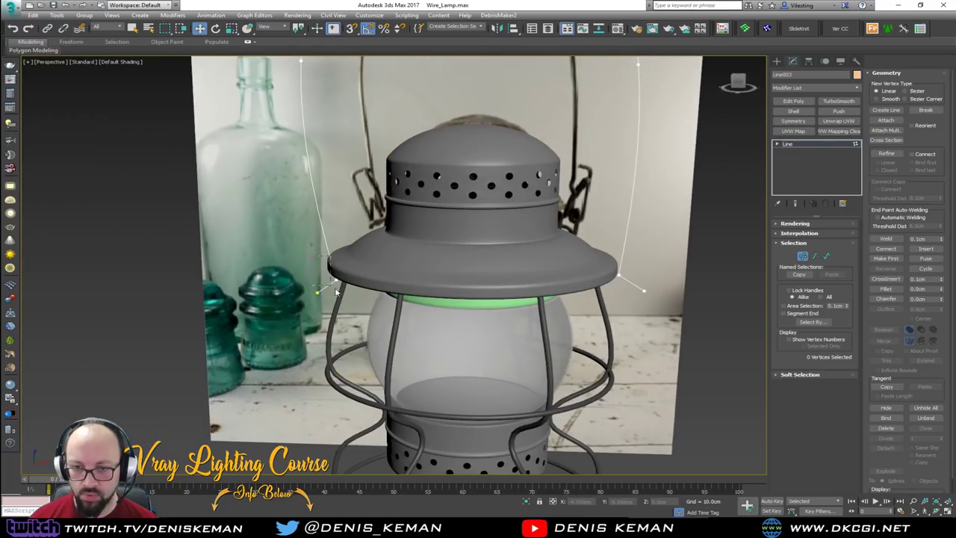
{"action": "mouse_move", "coordinate": [336, 292]}
{"action": "left_mouse_down"}
{"action": "mouse_move", "coordinate": [357, 305]}
{"action": "mouse_move", "coordinate": [343, 294]}
{"action": "left_mouse_up"}
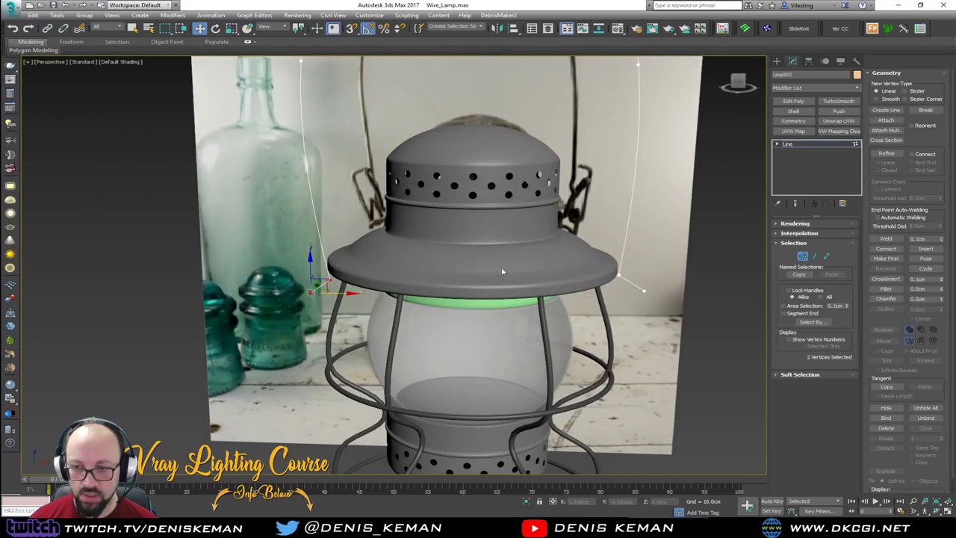
{"action": "middle_click_drag", "start_coordinate": [672, 264], "coordinate": [743, 239], "text": "alt"}
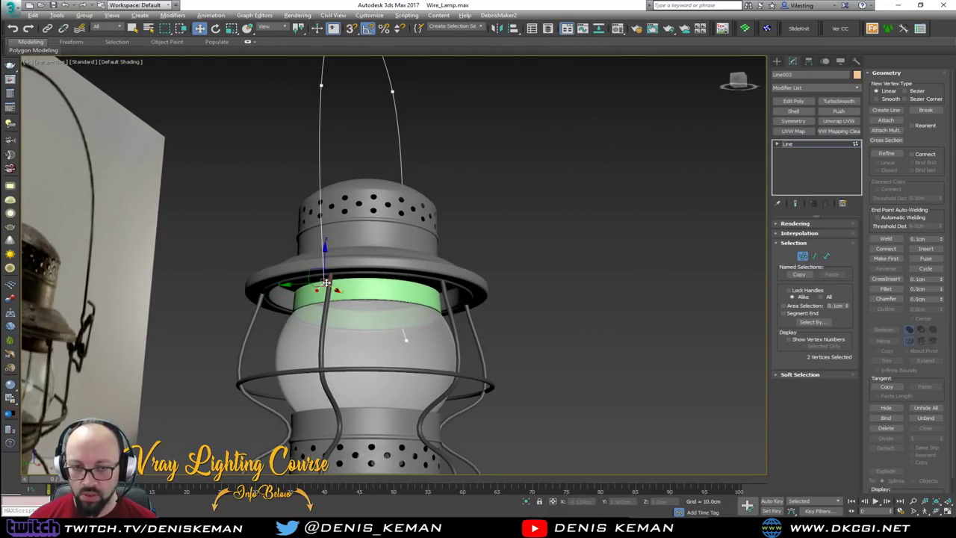
{"action": "middle_click_drag", "start_coordinate": [405, 336], "coordinate": [426, 321], "text": "alt"}
{"action": "middle_click_drag", "start_coordinate": [346, 278], "coordinate": [293, 292], "text": "alt"}
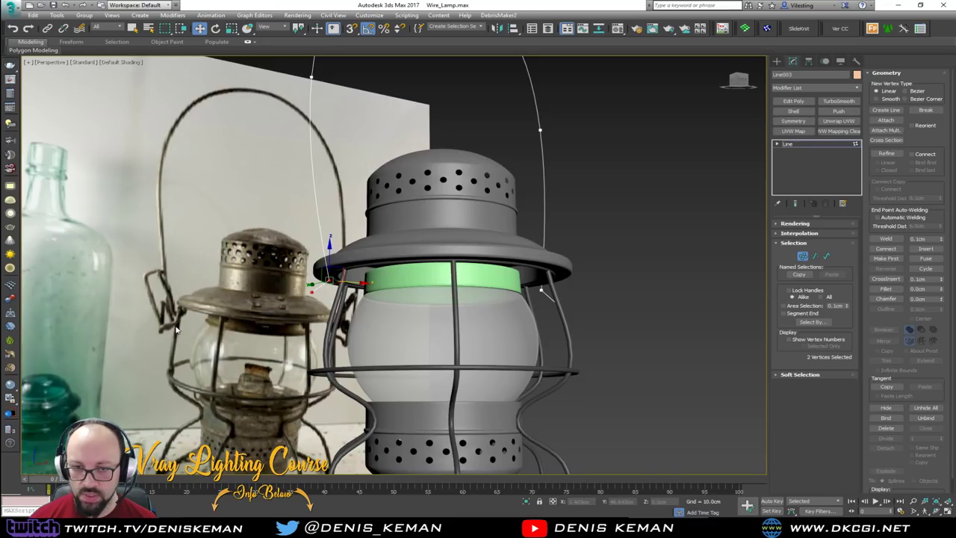
{"action": "scroll", "coordinate": [372, 283], "scroll_direction": "up", "scroll_amount": 3}
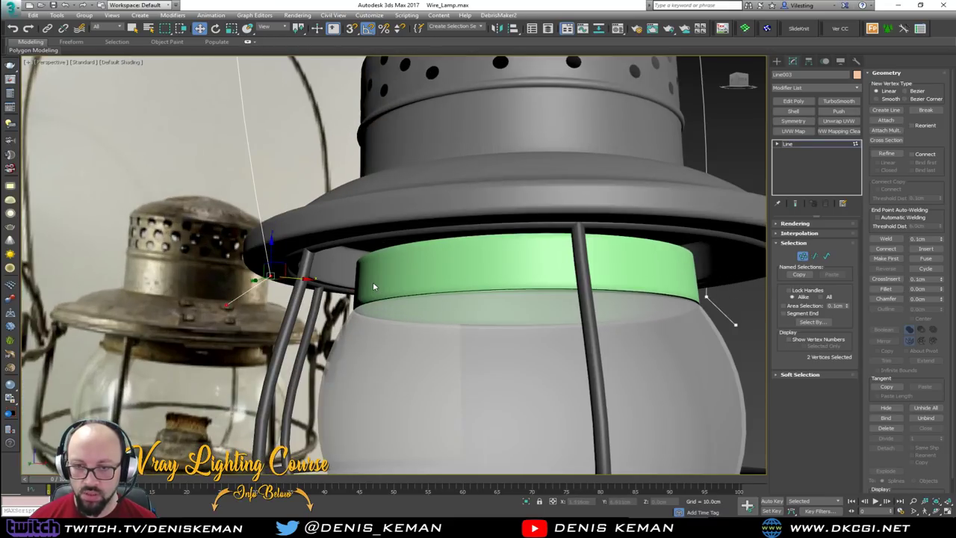
{"action": "middle_click_drag", "start_coordinate": [311, 266], "coordinate": [314, 275], "text": "alt"}
Step: Fillet the two bend vertices at the handle line's lower ends by about 0.745 cm and leave vertex editing
{"action": "left_click_drag", "start_coordinate": [263, 283], "coordinate": [261, 285]}
{"action": "middle_click_drag", "start_coordinate": [326, 294], "coordinate": [205, 286], "text": "alt"}
{"action": "scroll", "coordinate": [315, 272], "scroll_direction": "down", "scroll_amount": 3}
{"action": "middle_click_drag", "start_coordinate": [254, 281], "coordinate": [312, 281], "text": "alt"}
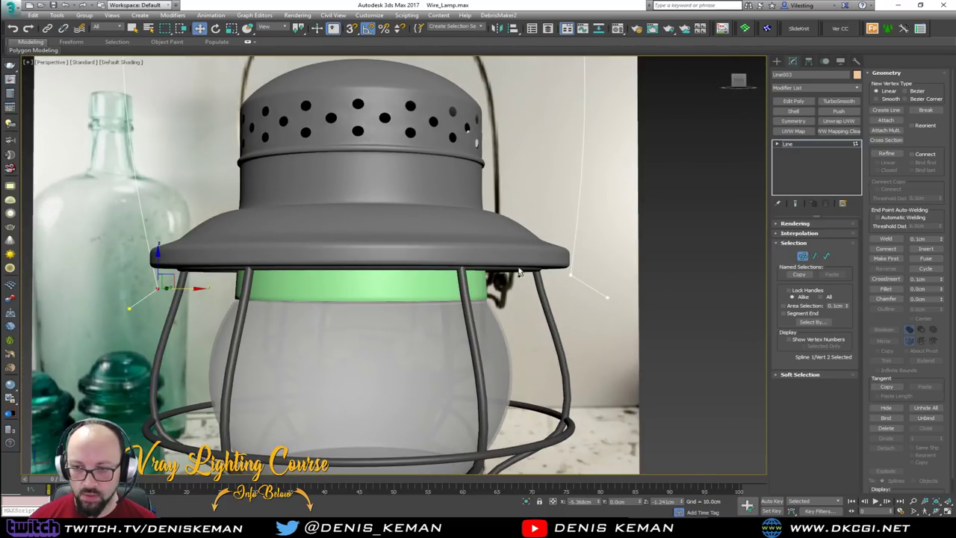
{"action": "left_click_drag", "start_coordinate": [529, 261], "coordinate": [579, 293]}
{"action": "right_click", "coordinate": [576, 273]}
{"action": "left_click", "coordinate": [579, 277]}
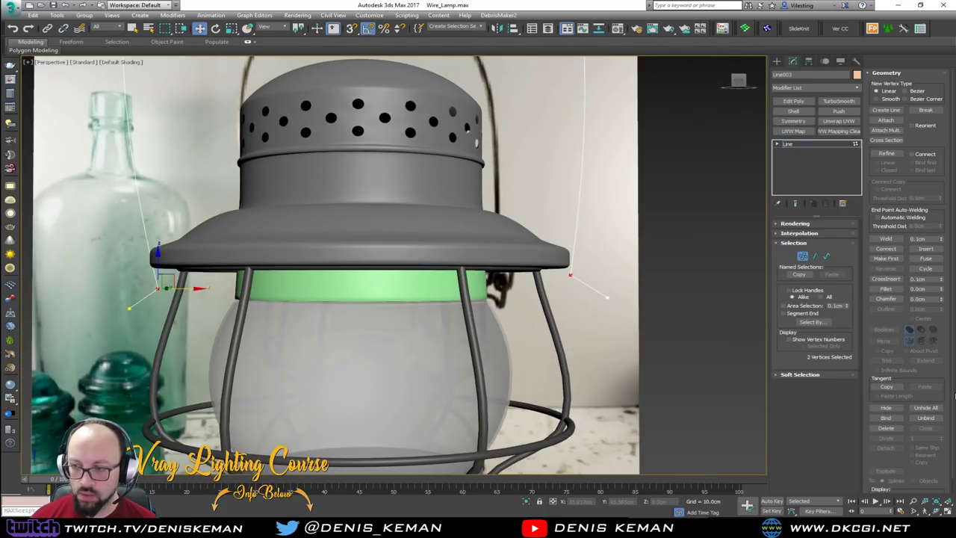
{"action": "left_click", "coordinate": [886, 288]}
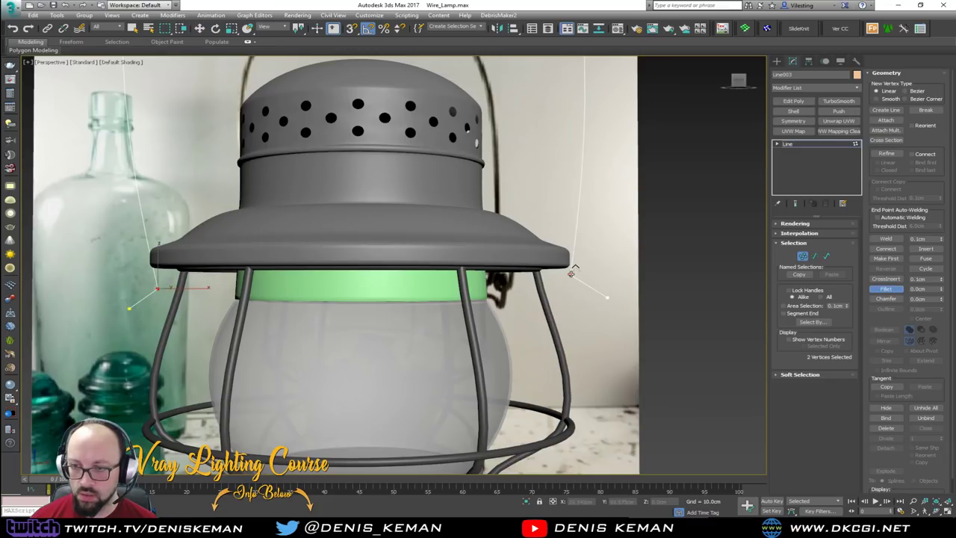
{"action": "left_click_drag", "start_coordinate": [571, 274], "coordinate": [571, 269]}
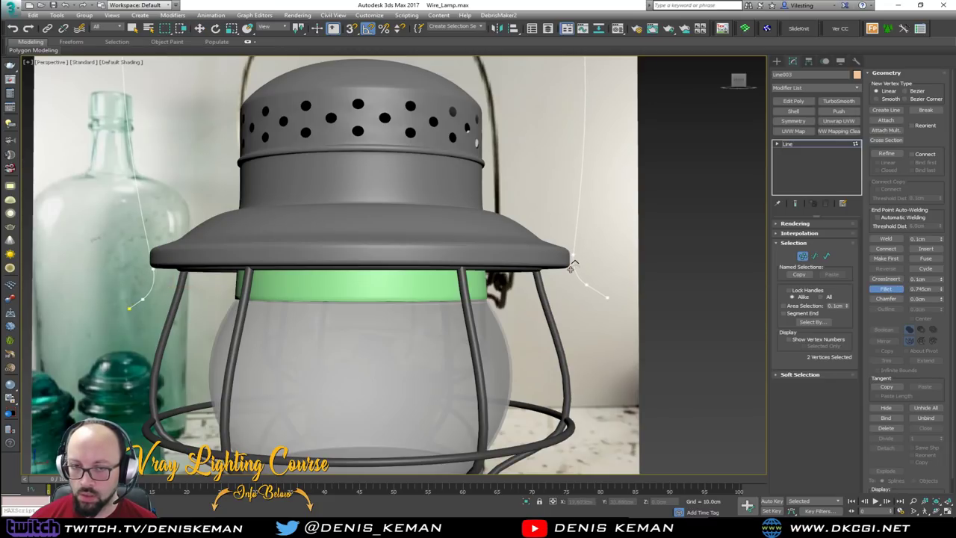
{"action": "left_click", "coordinate": [802, 256]}
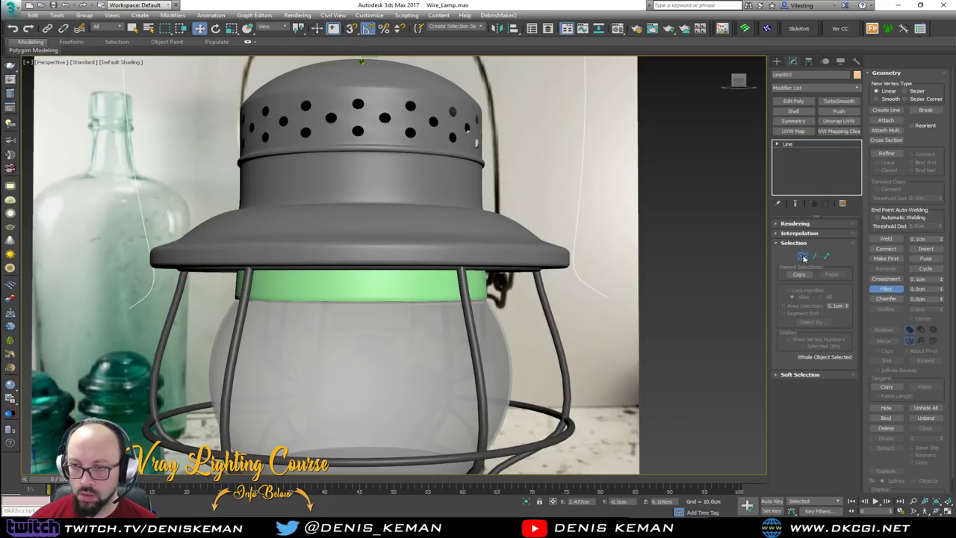
{"action": "left_click", "coordinate": [685, 259]}
Step: Make the handle line renderable and visible in the viewport as a radial tube with a thickness of 0.3 cm
{"action": "middle_click_drag", "start_coordinate": [526, 302], "coordinate": [531, 271], "text": "alt"}
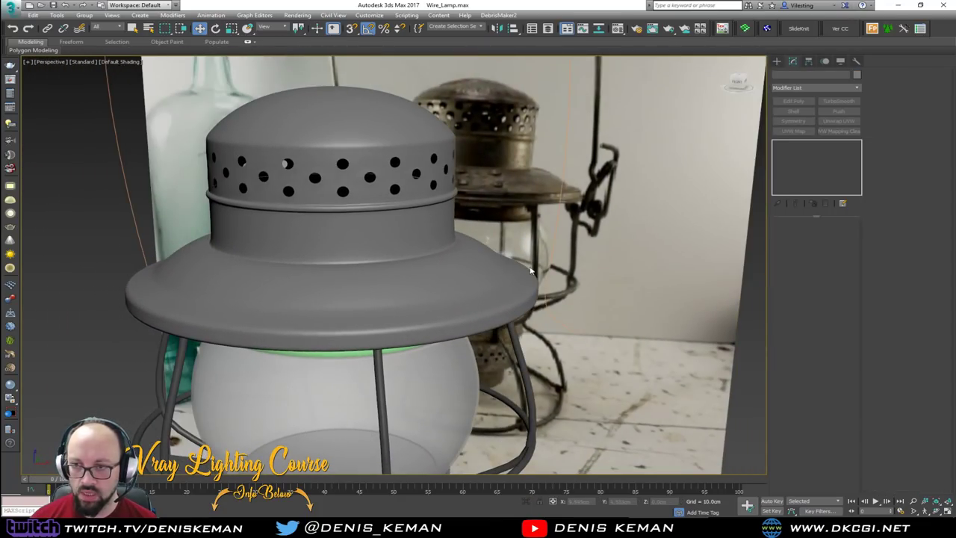
{"action": "left_click", "coordinate": [553, 213]}
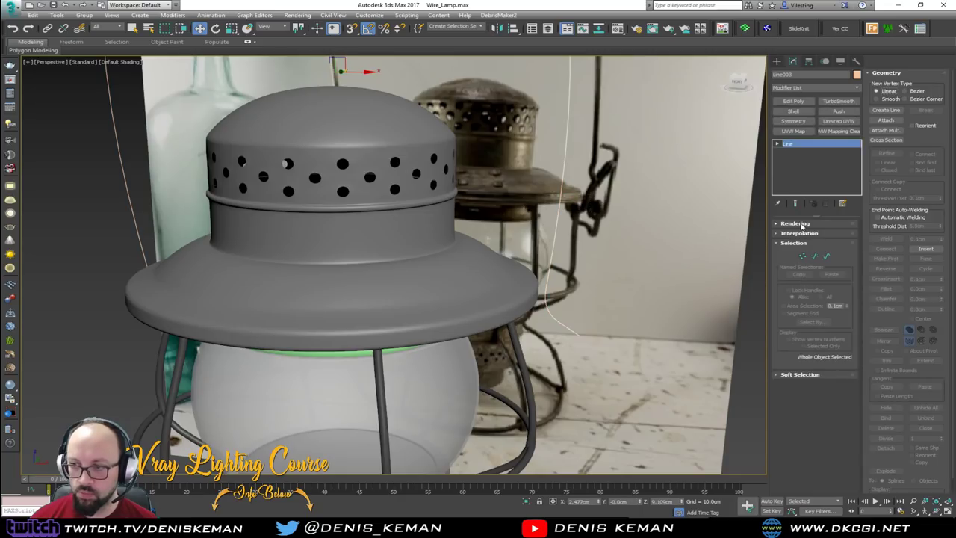
{"action": "left_click", "coordinate": [796, 223]}
{"action": "left_click", "coordinate": [807, 238]}
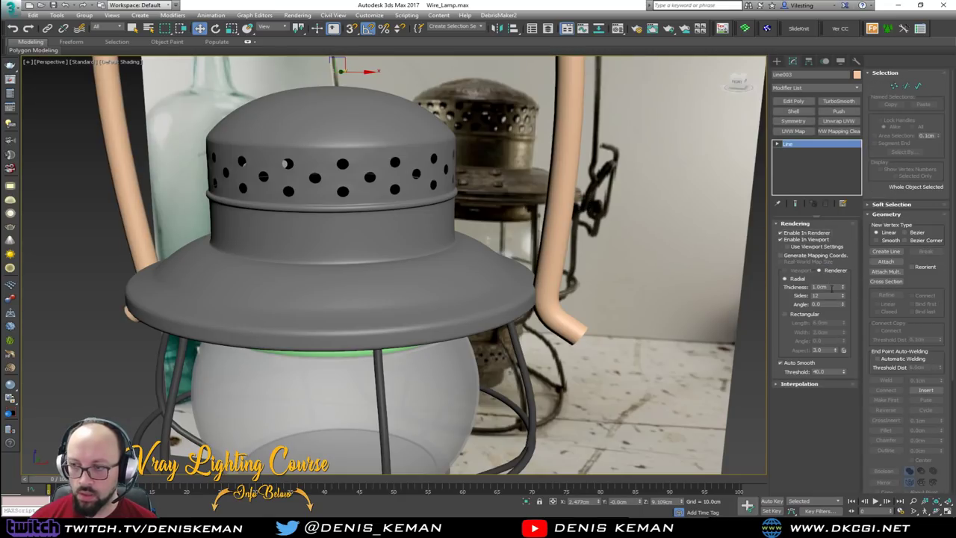
{"action": "type", "text": "0.3"}
{"action": "key", "text": "Return"}
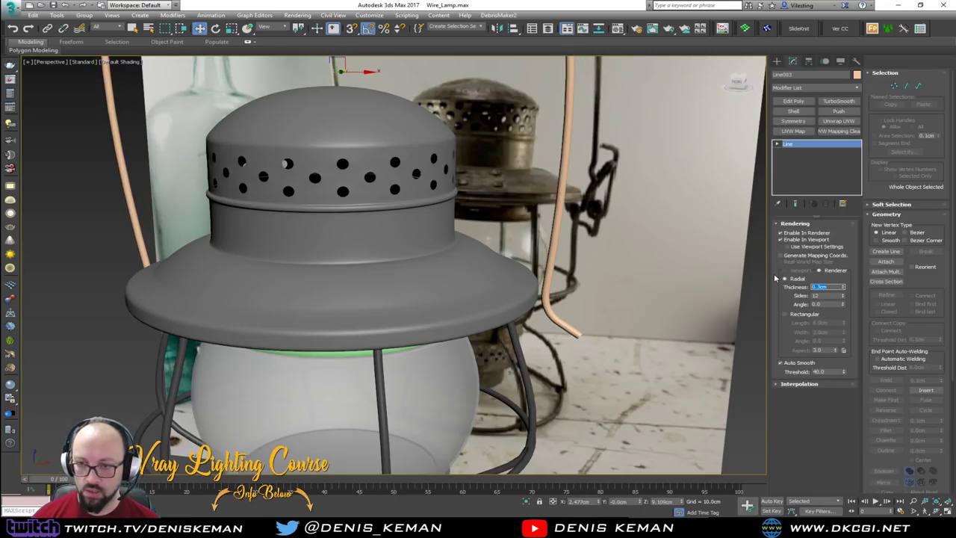
Step: Check the handle's thickness and placement around the lantern in the Perspective, Front and Top views with nothing selected
{"action": "middle_click_drag", "start_coordinate": [489, 228], "coordinate": [494, 239]}
{"action": "key", "text": "alt+w"}
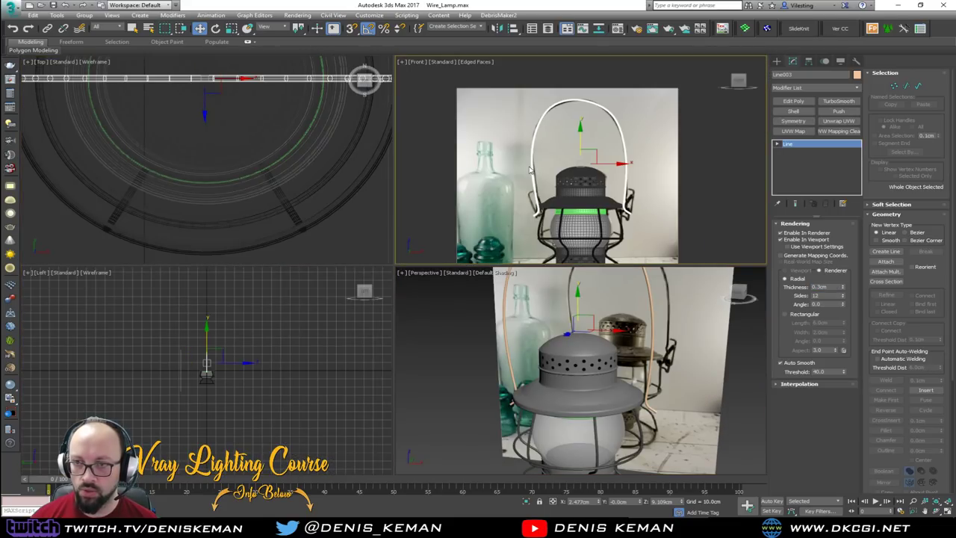
{"action": "right_click", "coordinate": [570, 307]}
{"action": "key", "text": "alt+w"}
{"action": "middle_click_drag", "start_coordinate": [480, 285], "coordinate": [497, 250], "text": "alt"}
{"action": "left_click", "coordinate": [609, 299]}
{"action": "key", "text": "alt+w"}
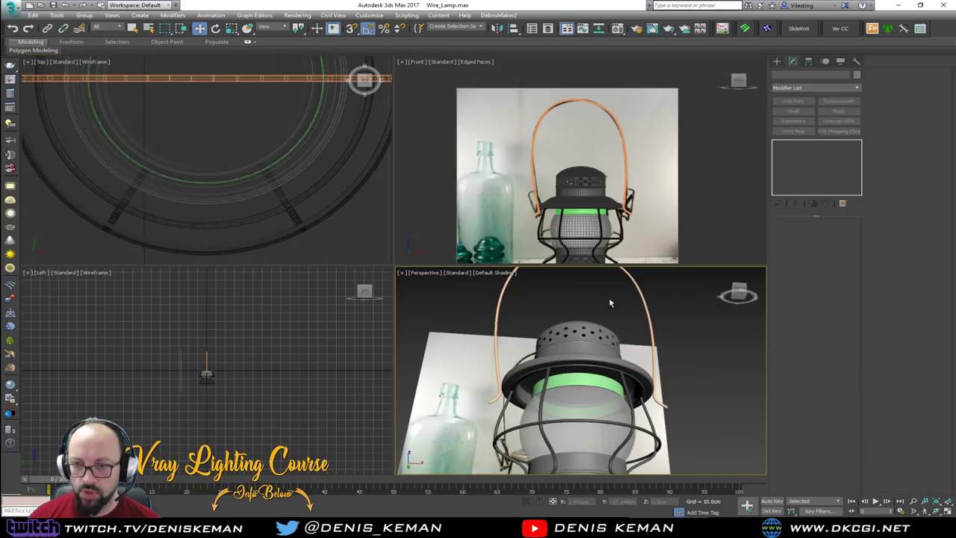
{"action": "right_click", "coordinate": [571, 186]}
{"action": "middle_click_drag", "start_coordinate": [210, 150], "coordinate": [284, 242]}
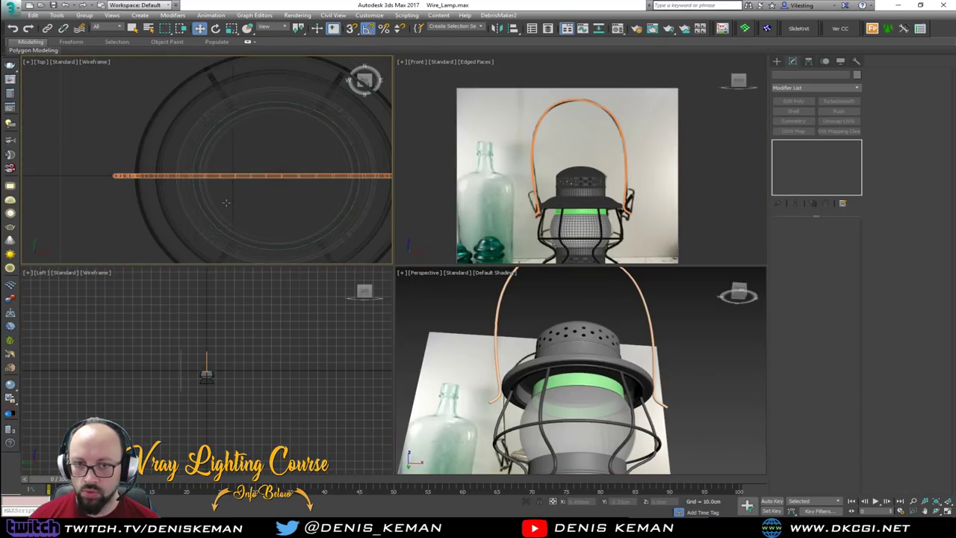
Step: Draw a renderable circle of about 0.94 cm radius in the Top view, centred where the handle's left end crosses the lid's outer rim
{"action": "key", "text": "alt+w"}
{"action": "right_click", "coordinate": [292, 282], "text": "ctrl"}
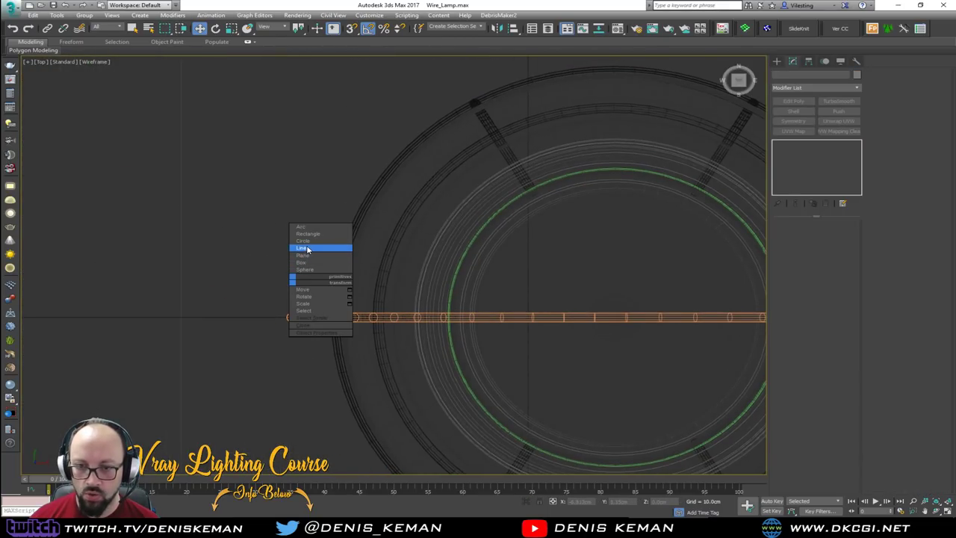
{"action": "left_click", "coordinate": [307, 242]}
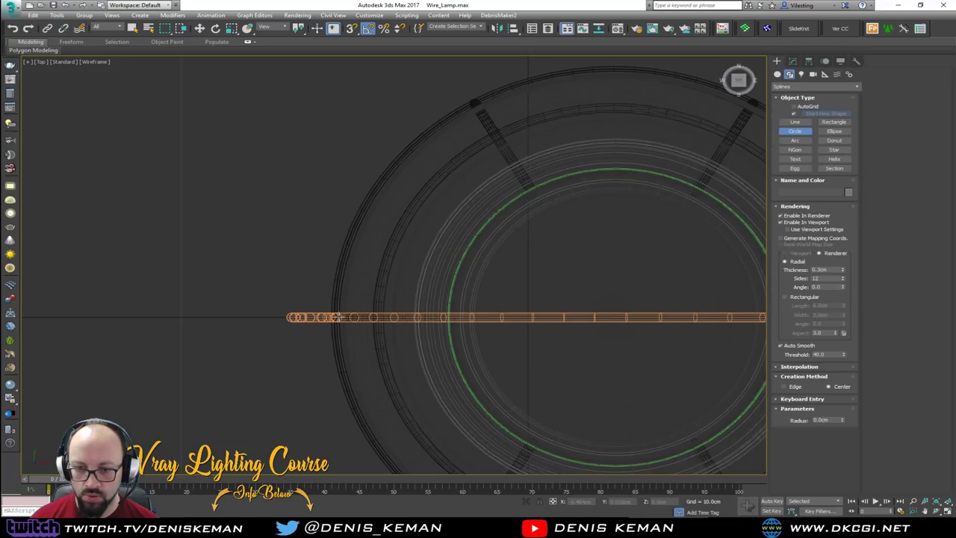
{"action": "left_click_drag", "start_coordinate": [338, 316], "coordinate": [340, 284]}
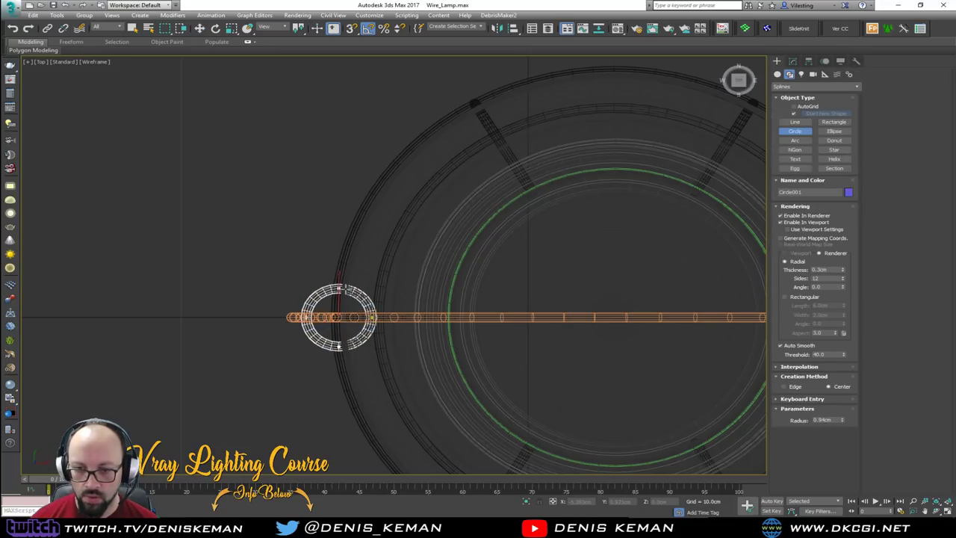
{"action": "key", "text": "w"}
Step: Lower the circle in the Perspective view until it sits just under the lid rim as a ring around the handle end
{"action": "key", "text": "alt+w"}
{"action": "middle_click", "coordinate": [603, 410]}
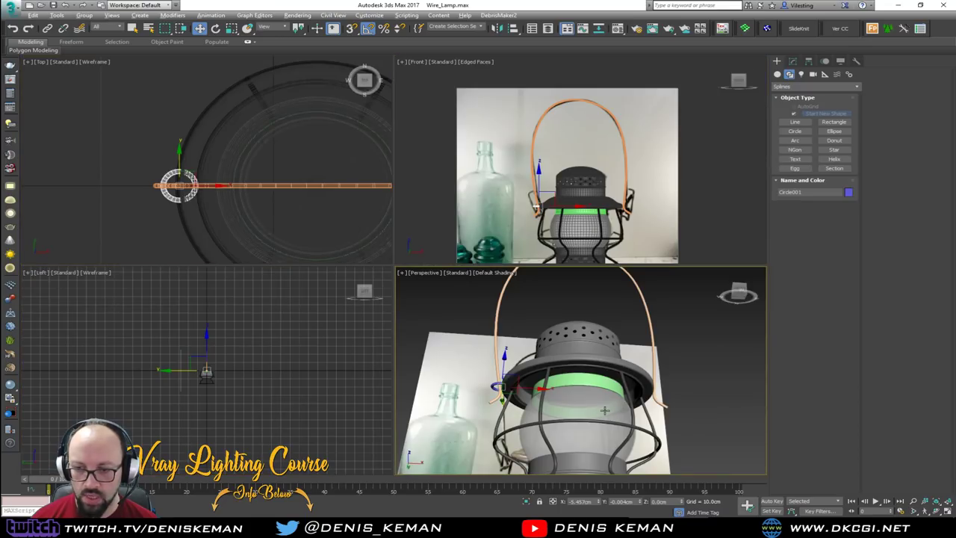
{"action": "key", "text": "alt+w"}
{"action": "middle_click_drag", "start_coordinate": [534, 387], "coordinate": [563, 407], "text": "alt"}
{"action": "scroll", "coordinate": [228, 284], "scroll_direction": "up", "scroll_amount": 10}
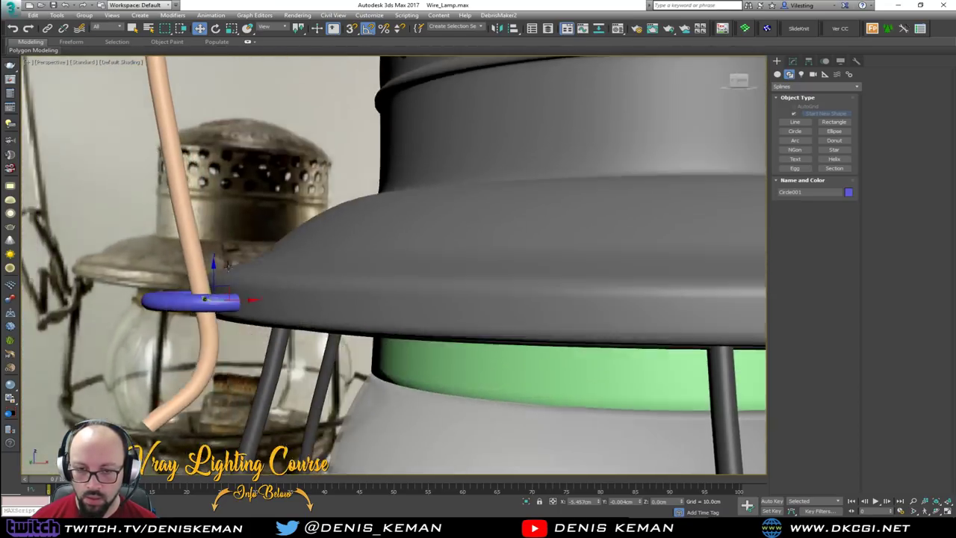
{"action": "middle_click_drag", "start_coordinate": [228, 266], "coordinate": [218, 242], "text": "alt"}
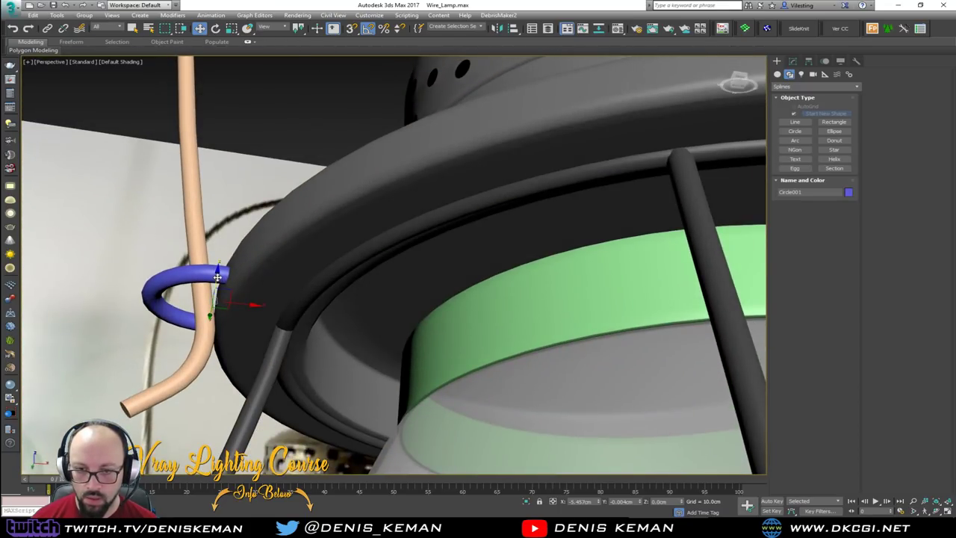
{"action": "left_click_drag", "start_coordinate": [217, 277], "coordinate": [213, 300]}
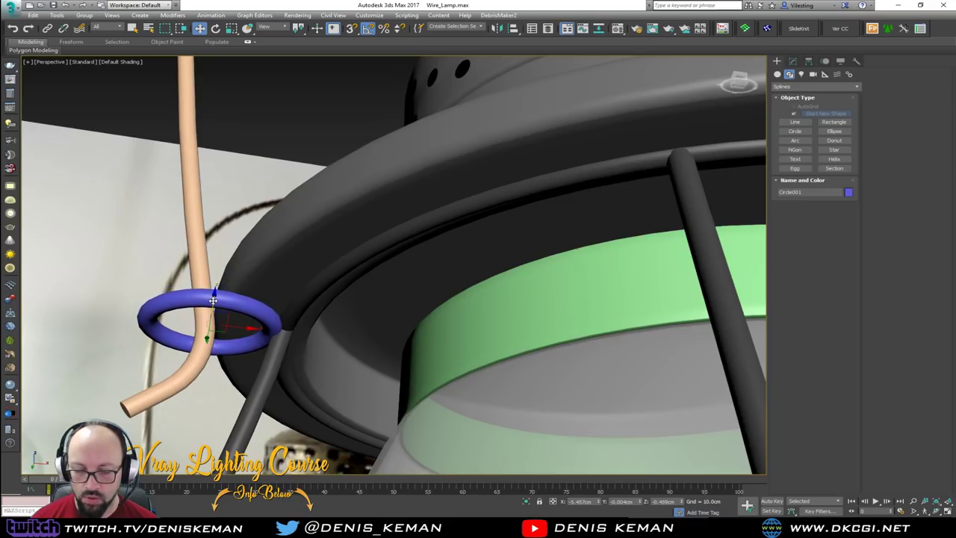
Step: Raise the handle line's two end vertices together about their selection center and spread them slightly outward to form upturned hooks
{"action": "middle_click_drag", "start_coordinate": [213, 300], "coordinate": [204, 338], "text": "alt"}
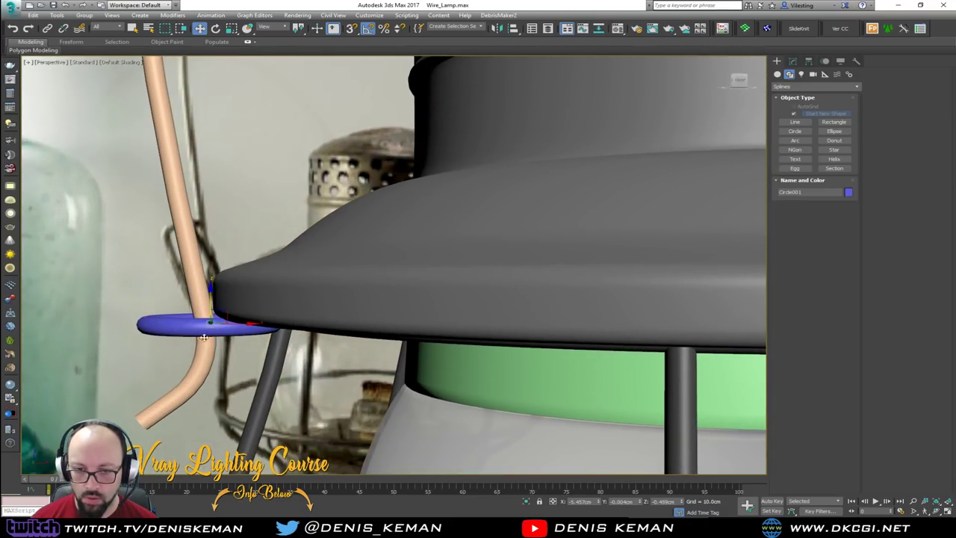
{"action": "left_click", "coordinate": [160, 411]}
{"action": "key", "text": "1"}
{"action": "left_click_drag", "start_coordinate": [124, 404], "coordinate": [169, 437]}
{"action": "middle_click_drag", "start_coordinate": [186, 421], "coordinate": [159, 406]}
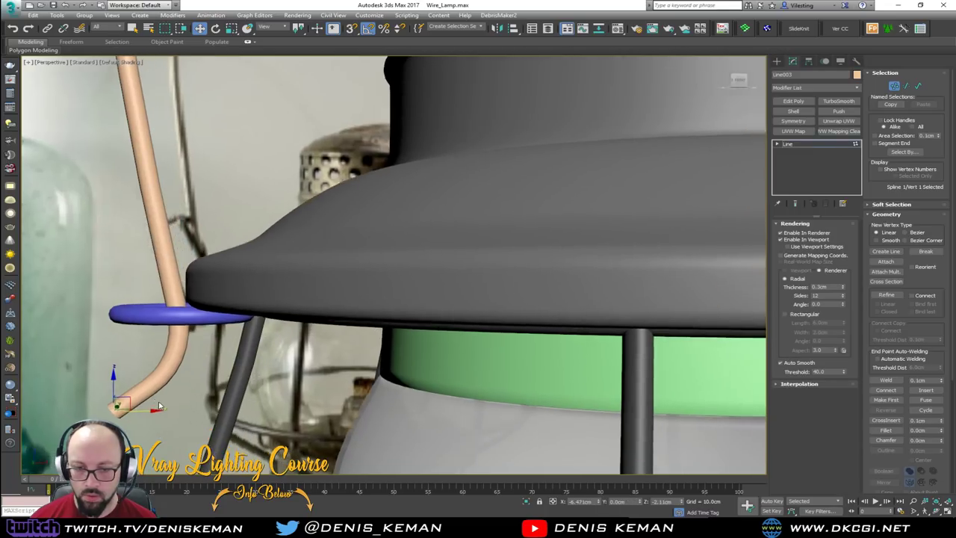
{"action": "scroll", "coordinate": [159, 407], "scroll_direction": "down", "scroll_amount": 5}
{"action": "left_click_drag", "start_coordinate": [427, 396], "coordinate": [422, 396]}
{"action": "middle_click_drag", "start_coordinate": [422, 397], "coordinate": [325, 383], "text": "alt"}
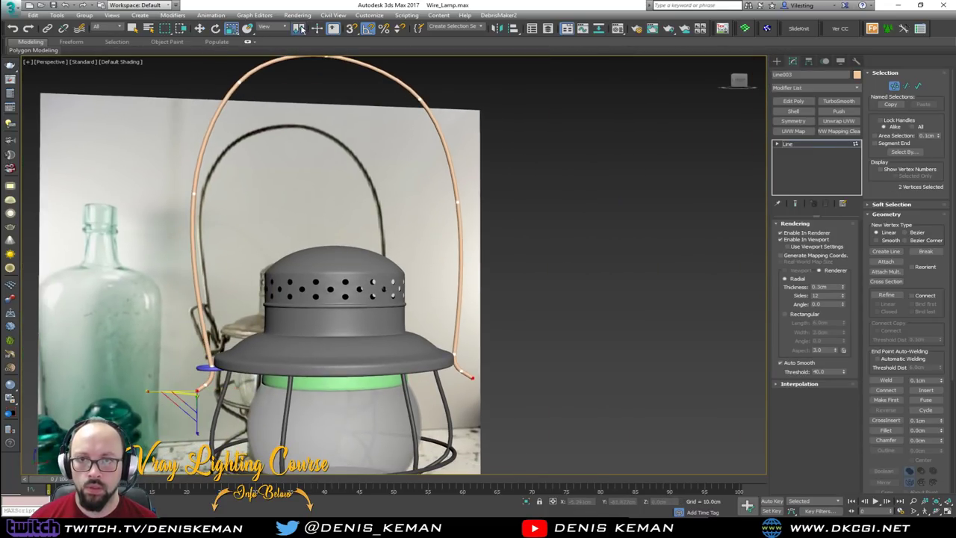
{"action": "key", "text": "w"}
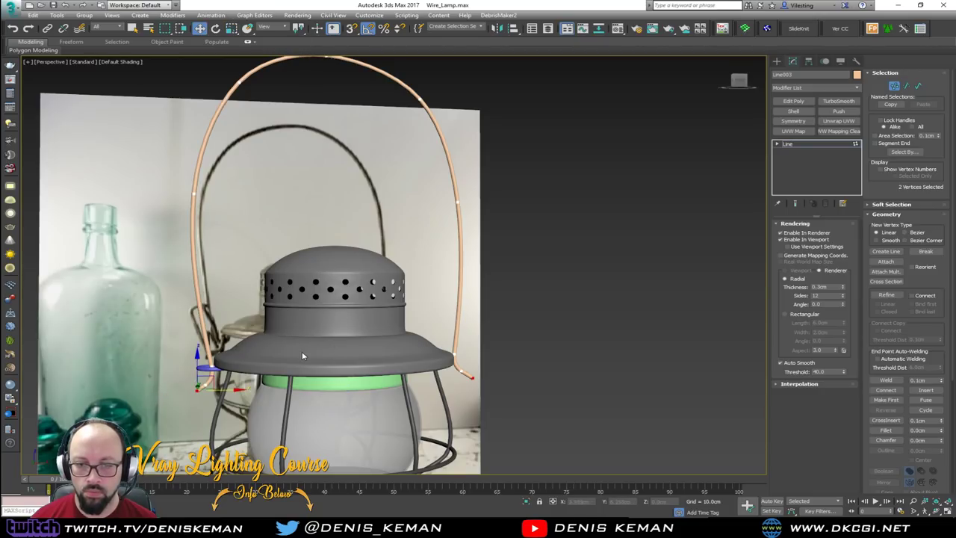
{"action": "left_click_drag", "start_coordinate": [298, 29], "coordinate": [300, 53]}
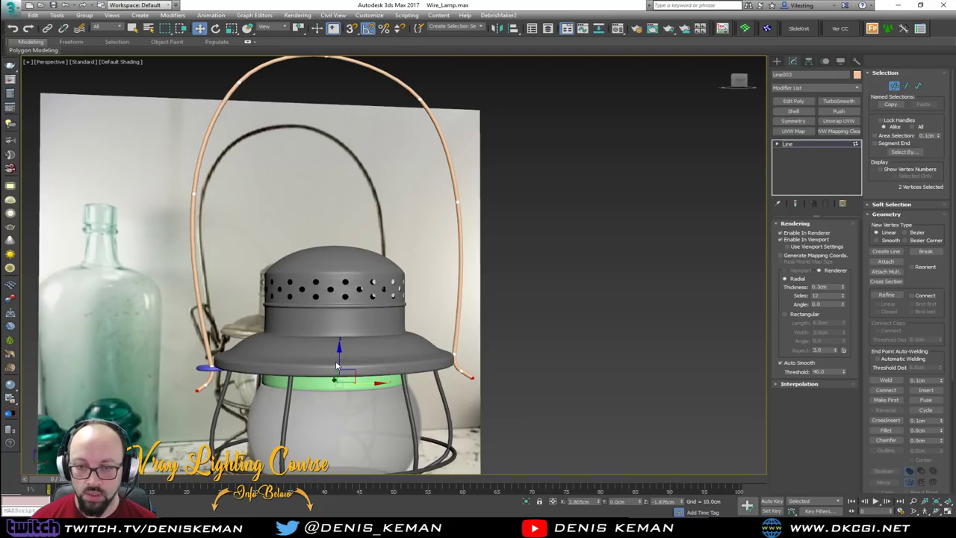
{"action": "left_click_drag", "start_coordinate": [338, 360], "coordinate": [303, 360]}
{"action": "key", "text": "r"}
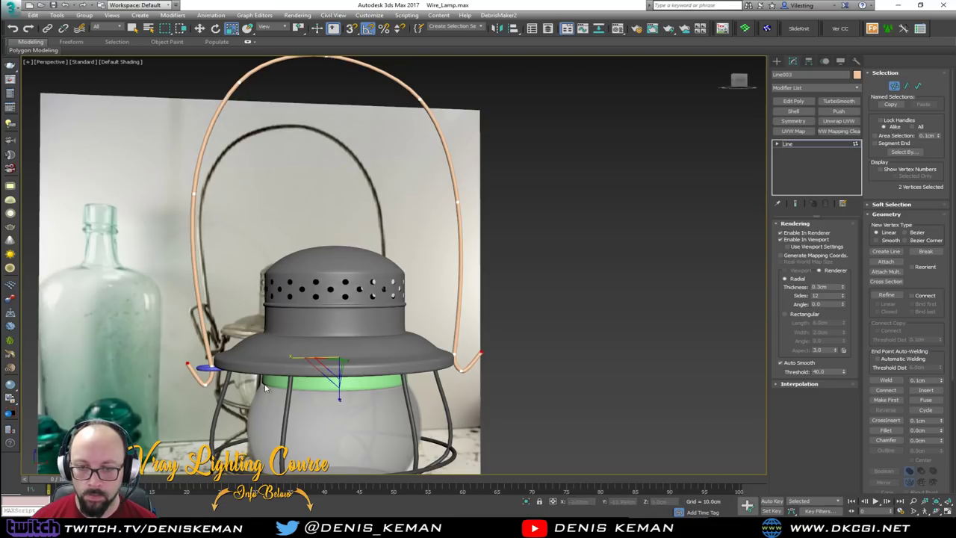
Step: Change the handle's lower bend vertices on both sides to Smooth, raise them slightly and leave vertex editing
{"action": "left_click_drag", "start_coordinate": [214, 382], "coordinate": [199, 392]}
{"action": "left_click_drag", "start_coordinate": [472, 380], "coordinate": [451, 367], "text": "ctrl"}
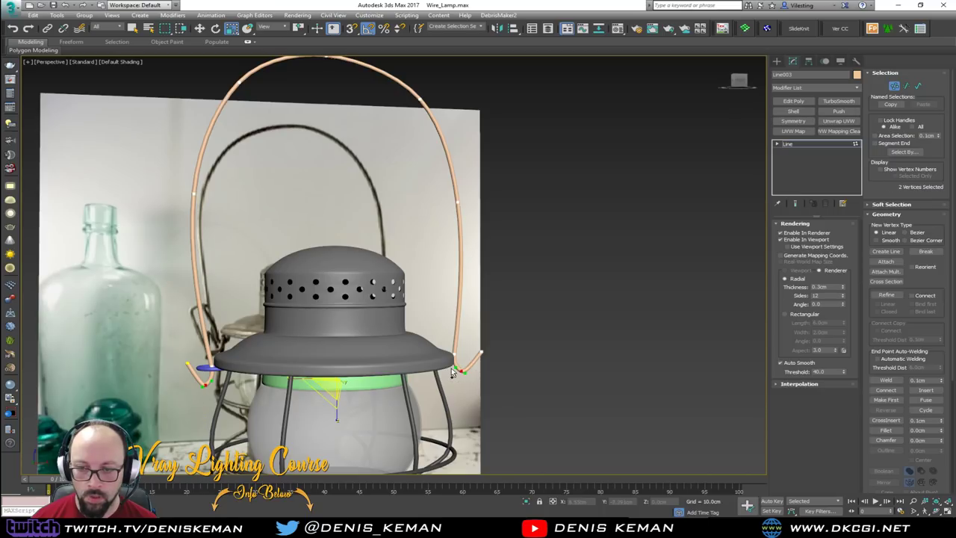
{"action": "right_click", "coordinate": [233, 377]}
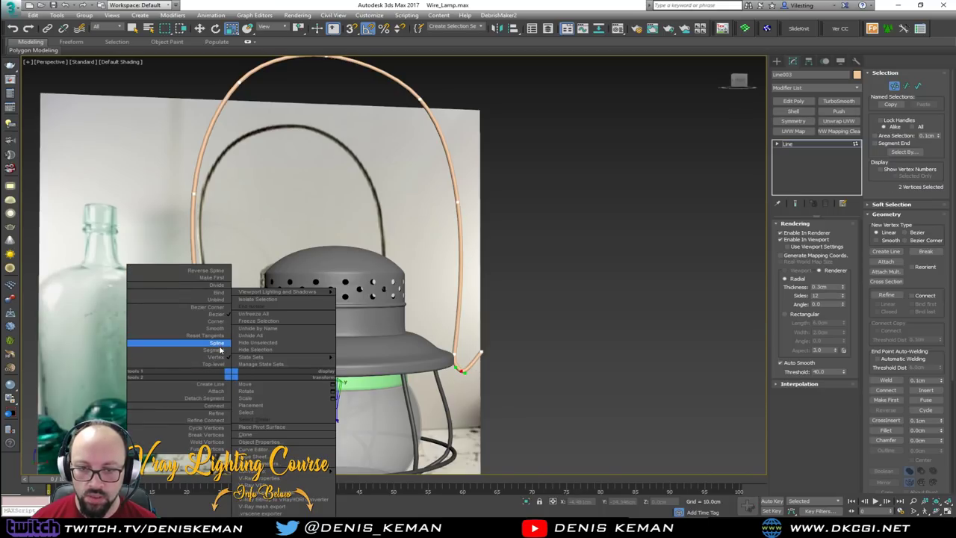
{"action": "left_click", "coordinate": [216, 329]}
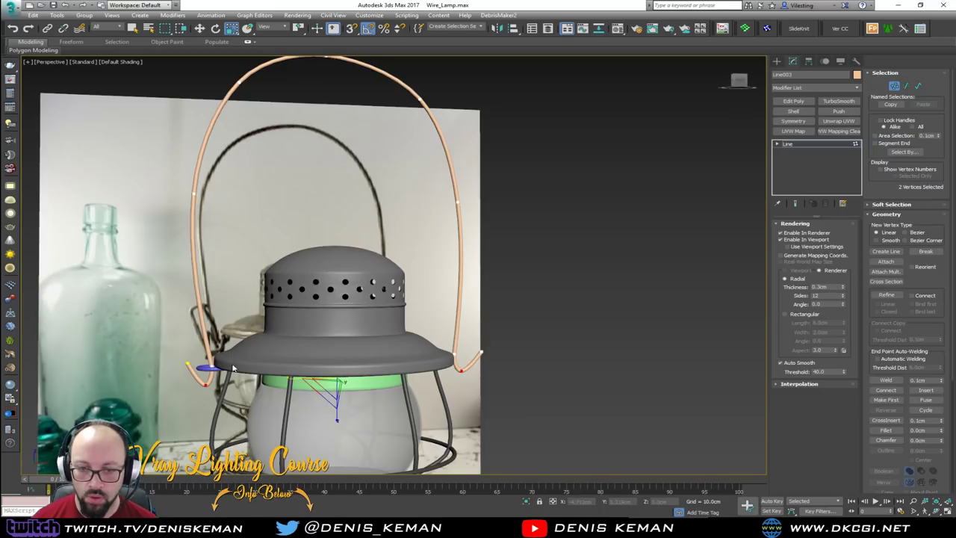
{"action": "scroll", "coordinate": [233, 368], "scroll_direction": "up", "scroll_amount": 2}
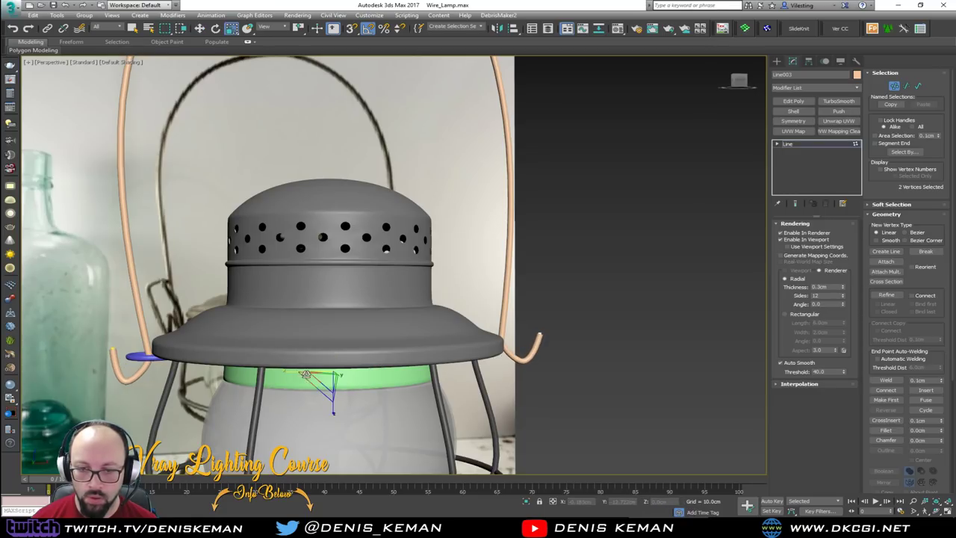
{"action": "key", "text": "w"}
{"action": "left_click_drag", "start_coordinate": [334, 346], "coordinate": [336, 335]}
{"action": "middle_click_drag", "start_coordinate": [336, 334], "coordinate": [357, 316], "text": "alt"}
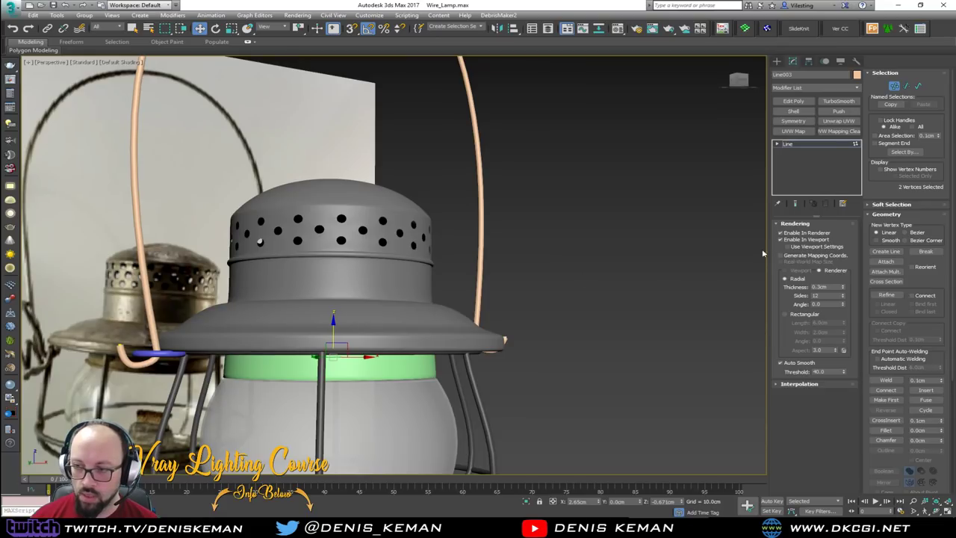
{"action": "left_click", "coordinate": [894, 86]}
Step: Copy the ring along the X axis to the opposite end of the handle as one independent copy
{"action": "scroll", "coordinate": [155, 350], "scroll_direction": "up", "scroll_amount": 3}
{"action": "left_click", "coordinate": [157, 352]}
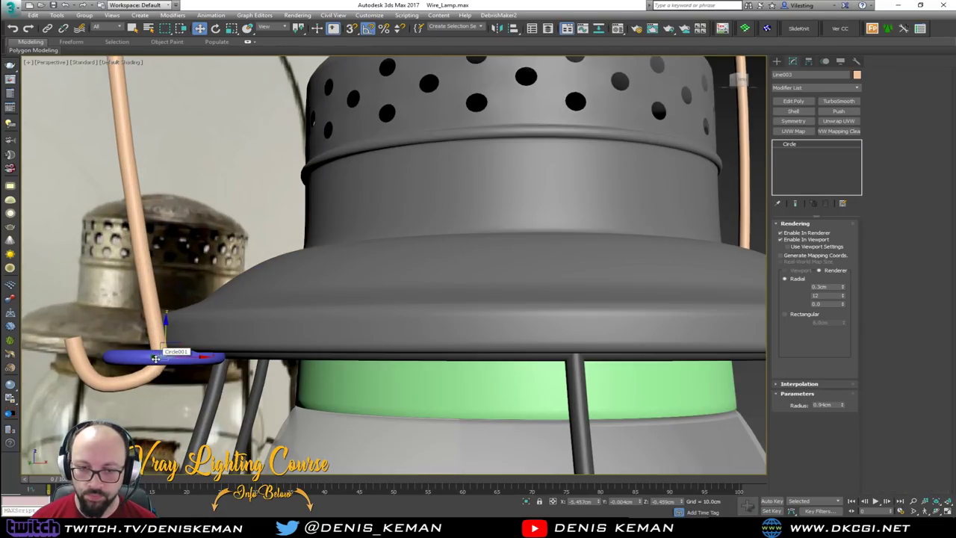
{"action": "scroll", "coordinate": [157, 351], "scroll_direction": "down", "scroll_amount": 3}
{"action": "middle_click_drag", "start_coordinate": [156, 354], "coordinate": [139, 331], "text": "alt"}
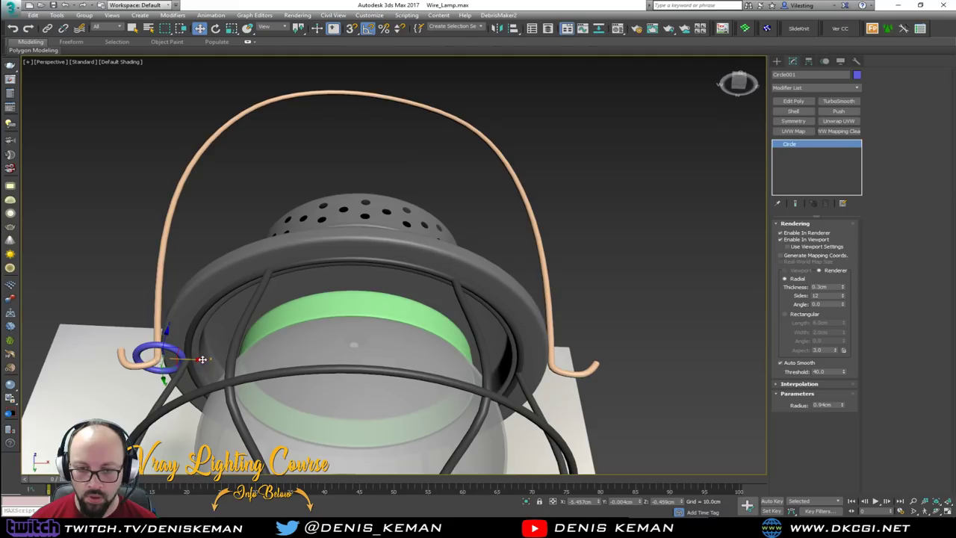
{"action": "left_click", "coordinate": [369, 373]}
{"action": "mouse_move", "coordinate": [369, 372]}
{"action": "left_mouse_down", "text": "shift"}
{"action": "mouse_move", "coordinate": [595, 373]}
{"action": "mouse_move", "coordinate": [581, 373]}
{"action": "left_mouse_up", "text": "shift"}
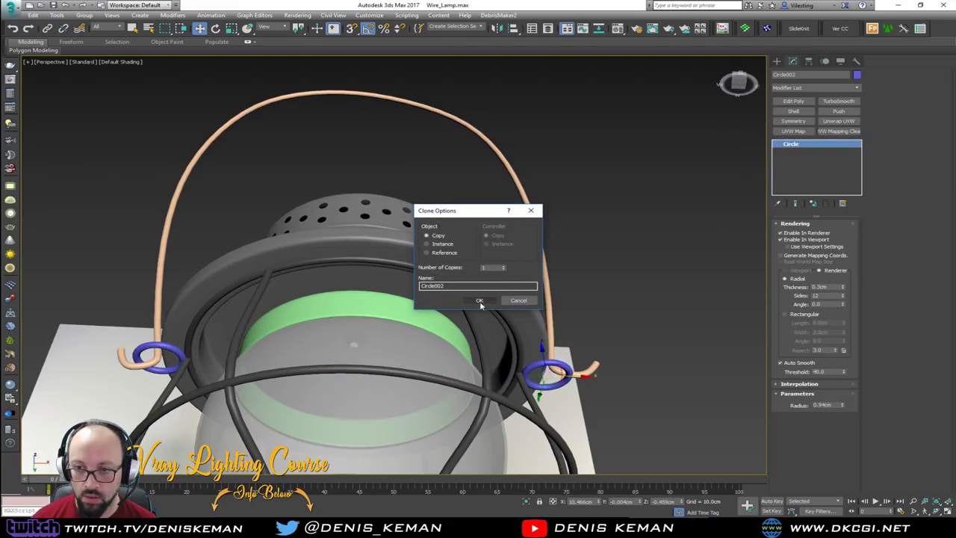
{"action": "left_click", "coordinate": [473, 301]}
Step: Lower the three vertices of the handle's right hook so it passes through the copied ring, and leave vertex editing
{"action": "middle_click_drag", "start_coordinate": [472, 298], "coordinate": [475, 344], "text": "alt"}
{"action": "left_click_drag", "start_coordinate": [553, 334], "coordinate": [551, 331]}
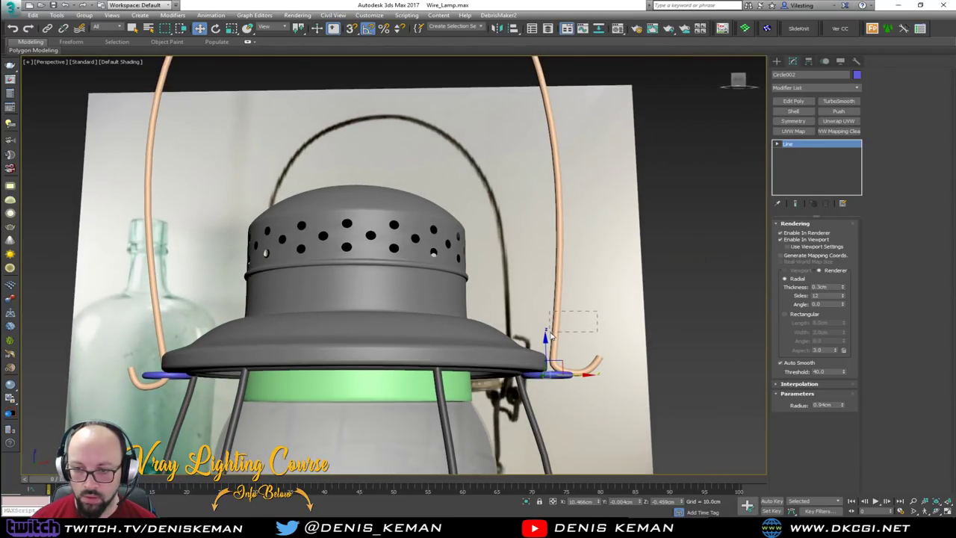
{"action": "key", "text": "1"}
{"action": "key", "text": "F3"}
{"action": "left_click_drag", "start_coordinate": [626, 344], "coordinate": [555, 385]}
{"action": "key", "text": "F3"}
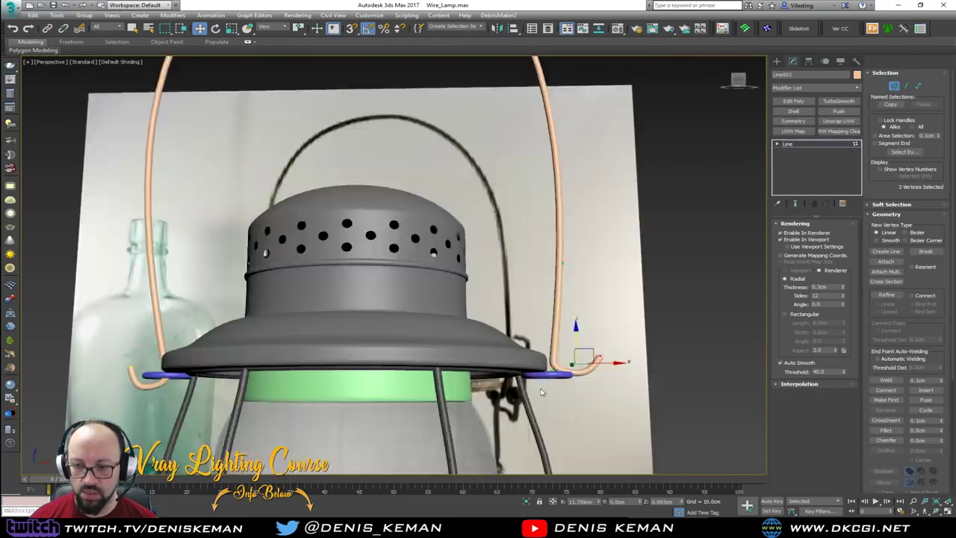
{"action": "left_click_drag", "start_coordinate": [578, 343], "coordinate": [576, 358]}
{"action": "left_click", "coordinate": [600, 329]}
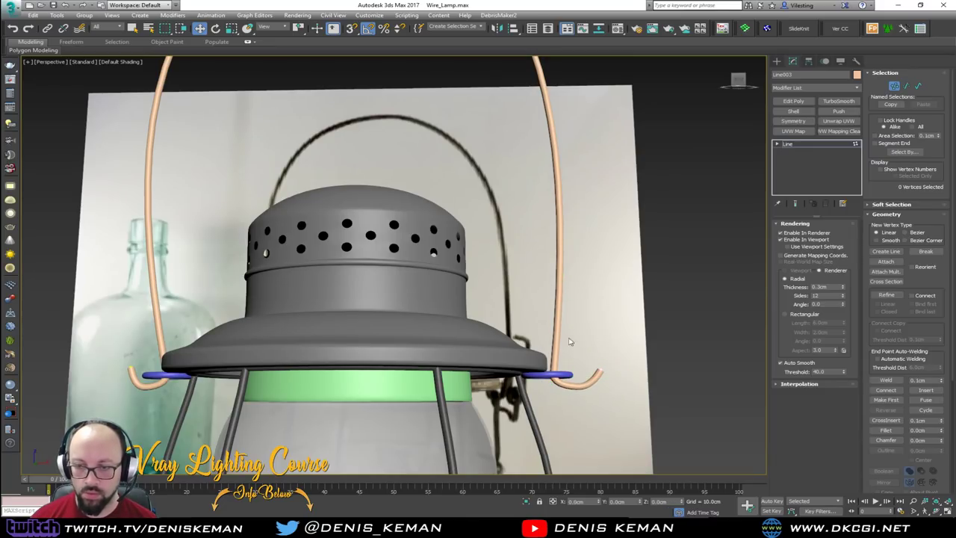
{"action": "middle_click_drag", "start_coordinate": [572, 340], "coordinate": [550, 363], "text": "alt"}
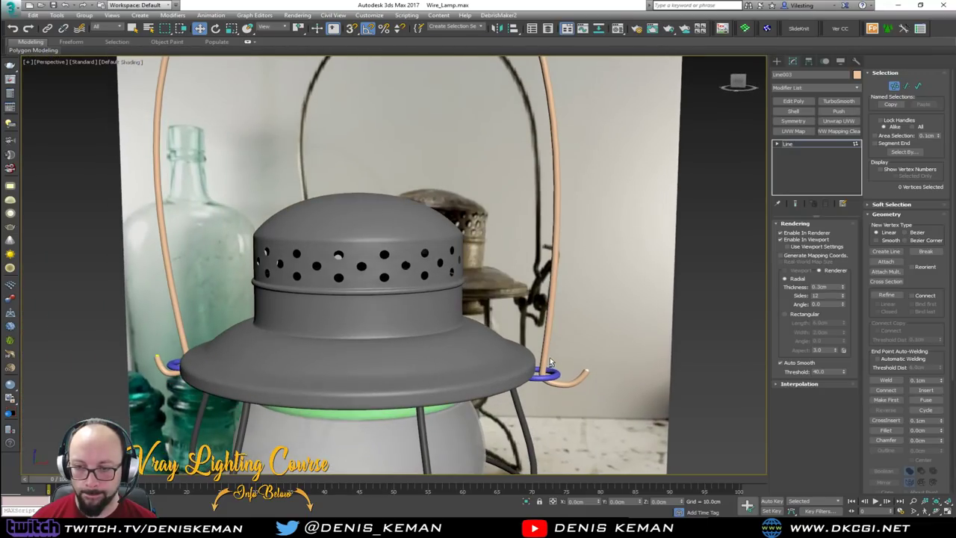
{"action": "left_click", "coordinate": [895, 86]}
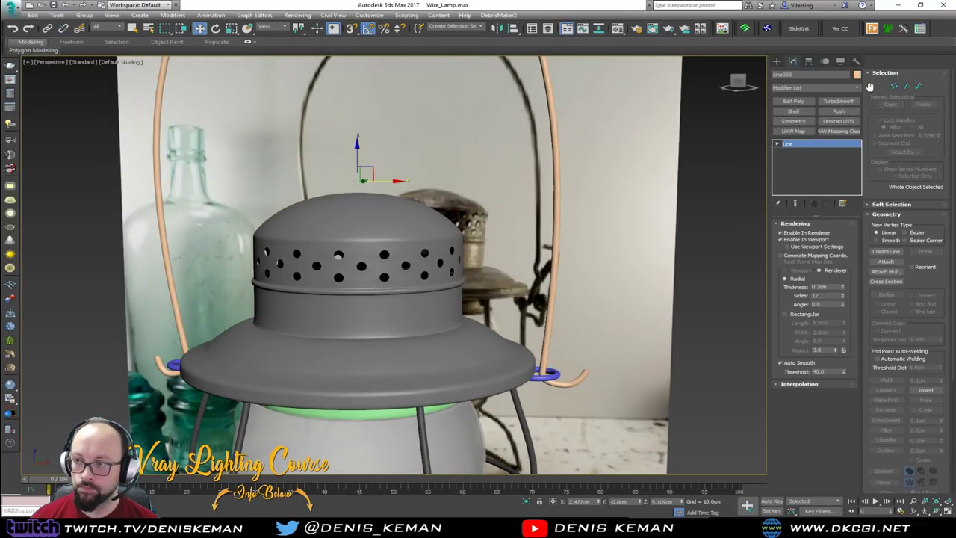
Step: Add an Edit Poly modifier to the handle and set its object color to the dark grey custom color
{"action": "left_click", "coordinate": [795, 102]}
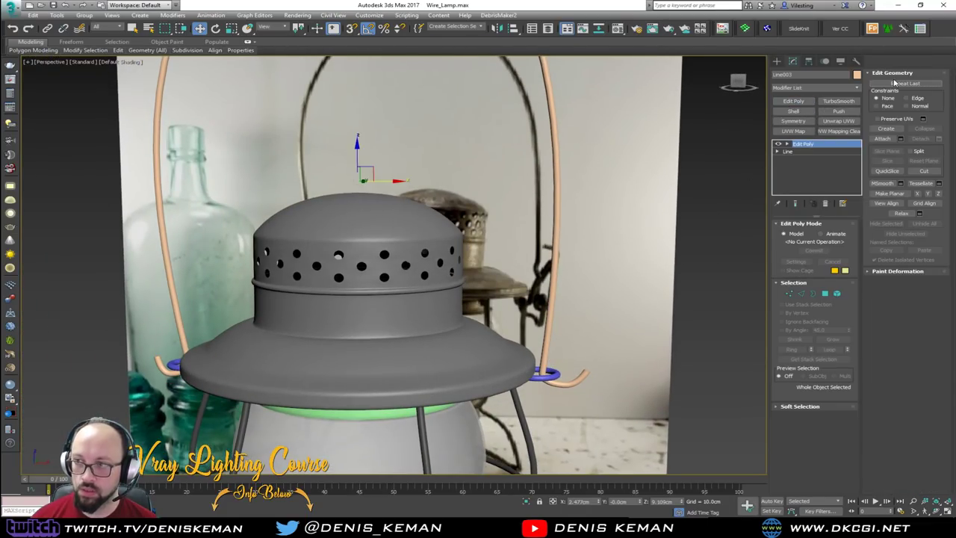
{"action": "left_click", "coordinate": [856, 74]}
{"action": "left_click", "coordinate": [561, 213]}
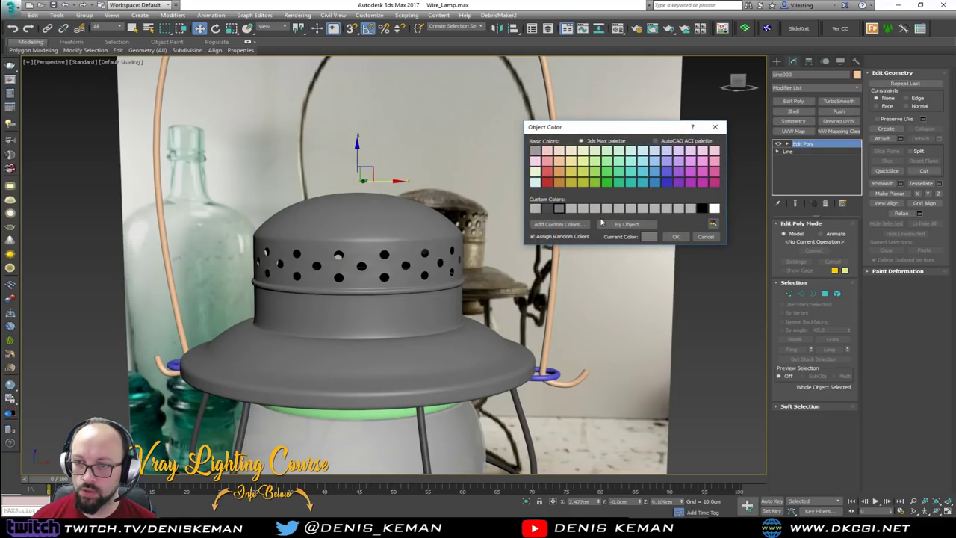
{"action": "left_click", "coordinate": [676, 238]}
Step: Add an Edit Poly modifier to the copied ring, attach the original ring to it and color them the same dark grey
{"action": "left_click", "coordinate": [538, 377]}
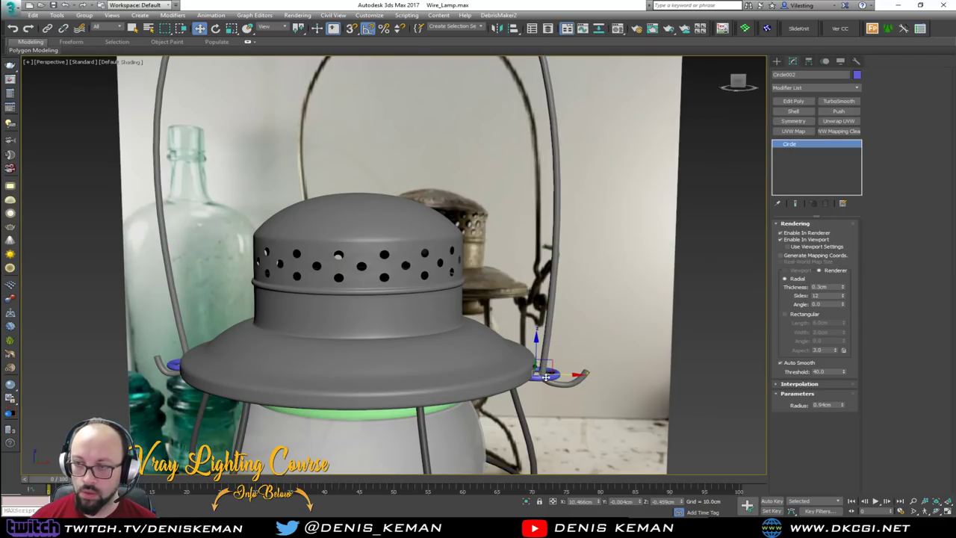
{"action": "left_click", "coordinate": [794, 101]}
{"action": "middle_click_drag", "start_coordinate": [369, 273], "coordinate": [674, 252]}
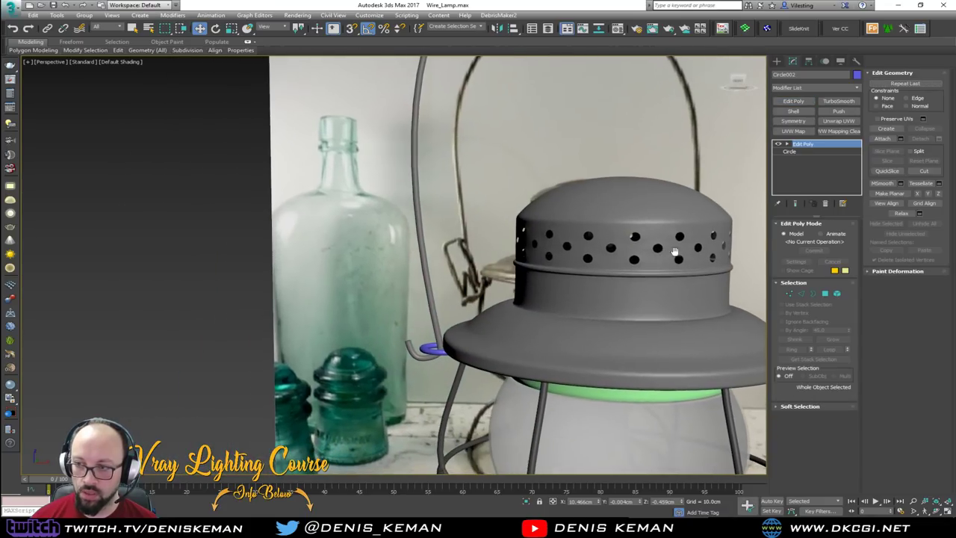
{"action": "left_click", "coordinate": [891, 140]}
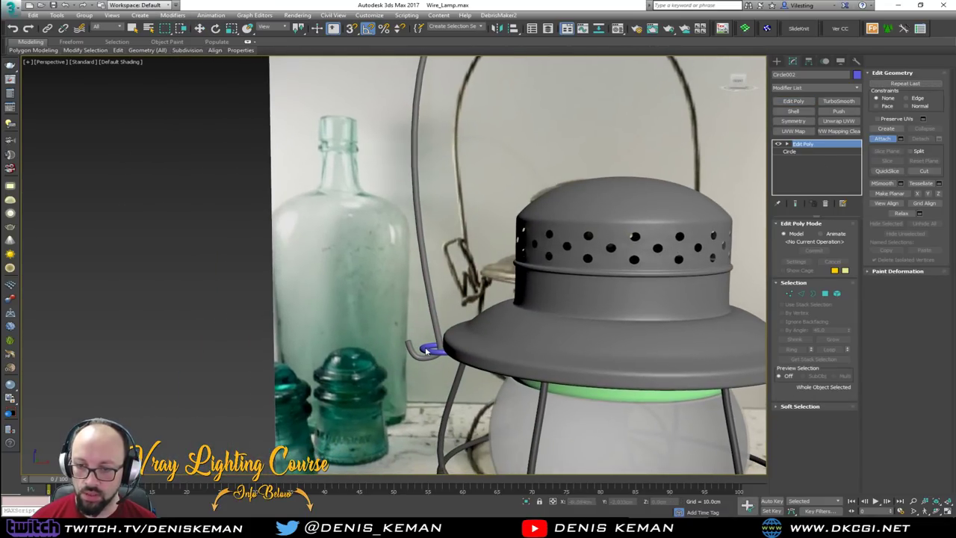
{"action": "left_click", "coordinate": [857, 75]}
{"action": "left_click", "coordinate": [559, 209]}
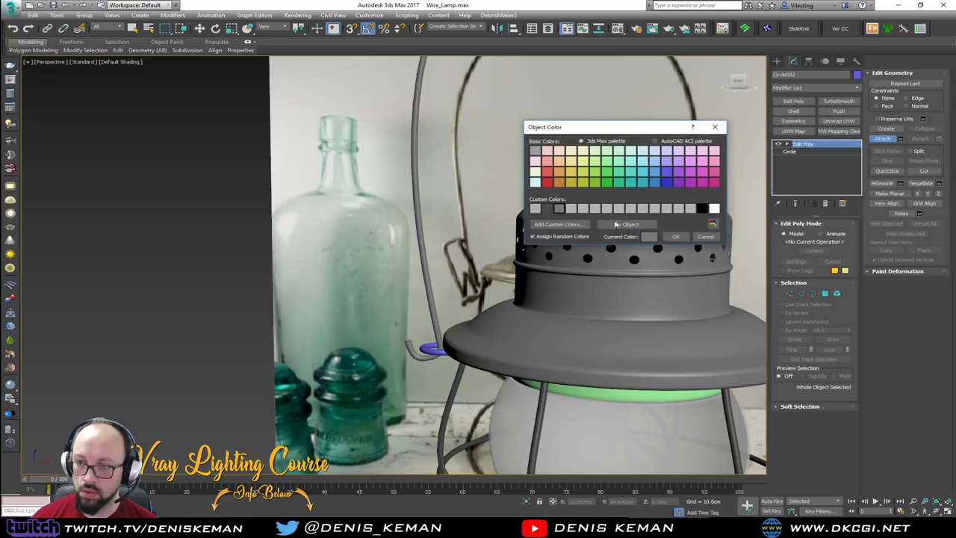
{"action": "left_click", "coordinate": [676, 238]}
{"action": "middle_click_drag", "start_coordinate": [639, 288], "coordinate": [413, 277]}
{"action": "scroll", "coordinate": [412, 276], "scroll_direction": "down", "scroll_amount": 3}
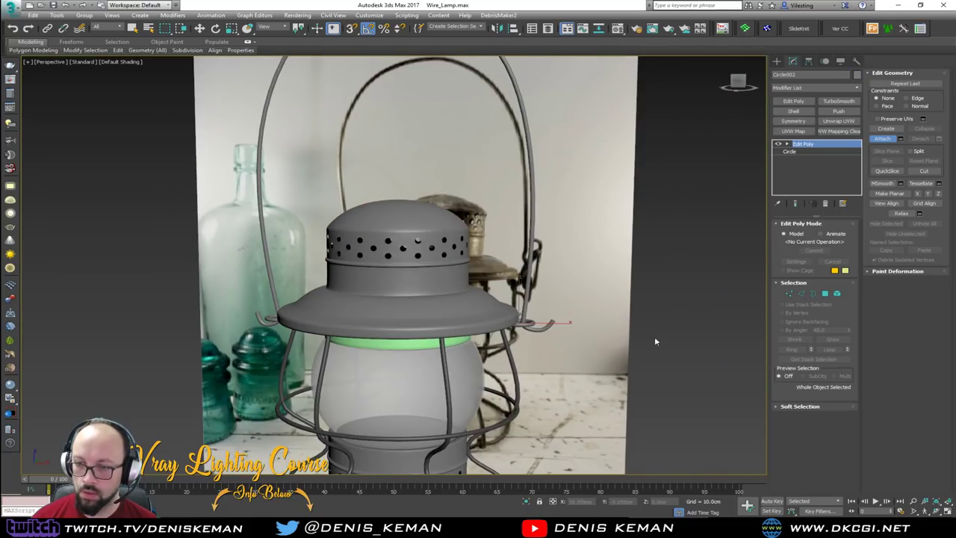
{"action": "left_click", "coordinate": [454, 341]}
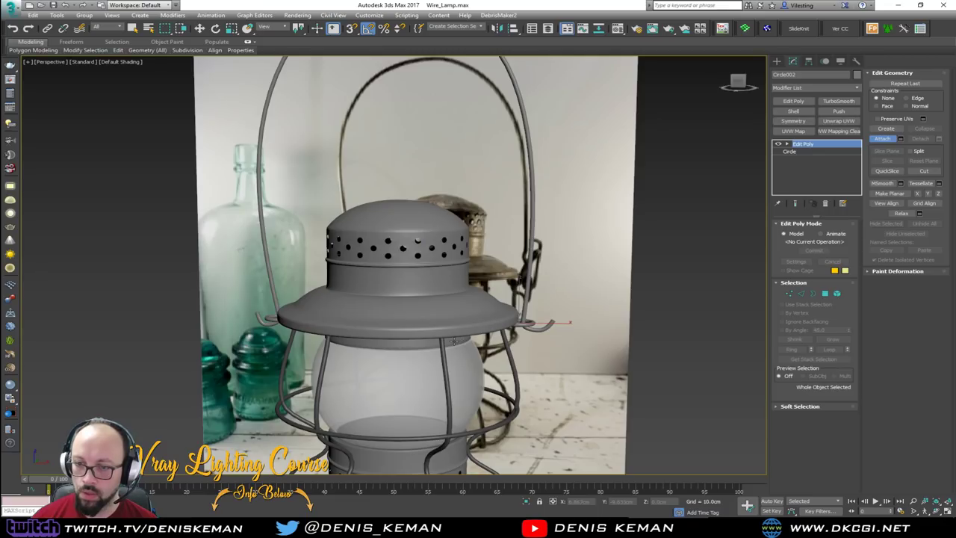
{"action": "key", "text": "ctrl+z"}
{"action": "right_click", "coordinate": [455, 342]}
Step: Set the object color of the collar between the lantern's hood and glass globe to the dark grey custom color
{"action": "left_click", "coordinate": [454, 341]}
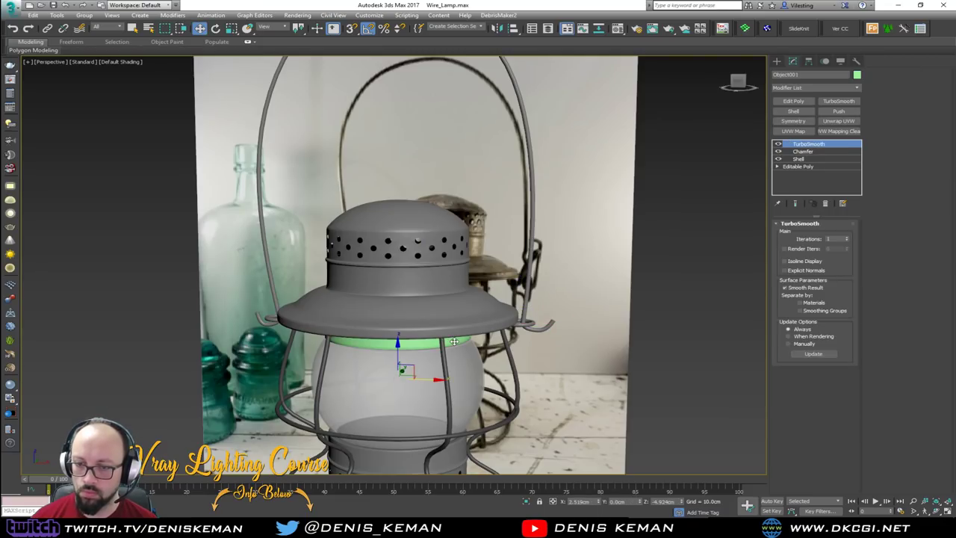
{"action": "key", "text": "F4"}
{"action": "scroll", "coordinate": [453, 342], "scroll_direction": "up", "scroll_amount": 3}
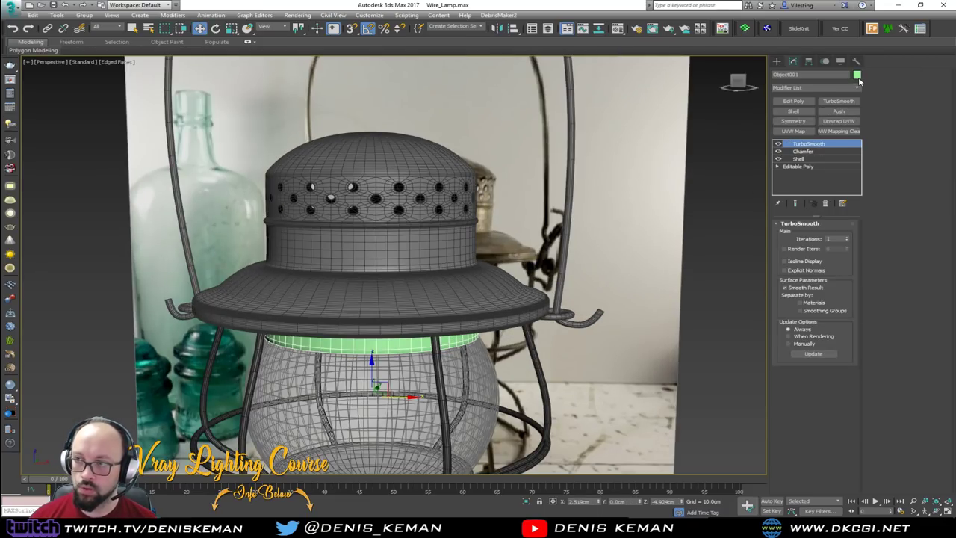
{"action": "left_click", "coordinate": [857, 77]}
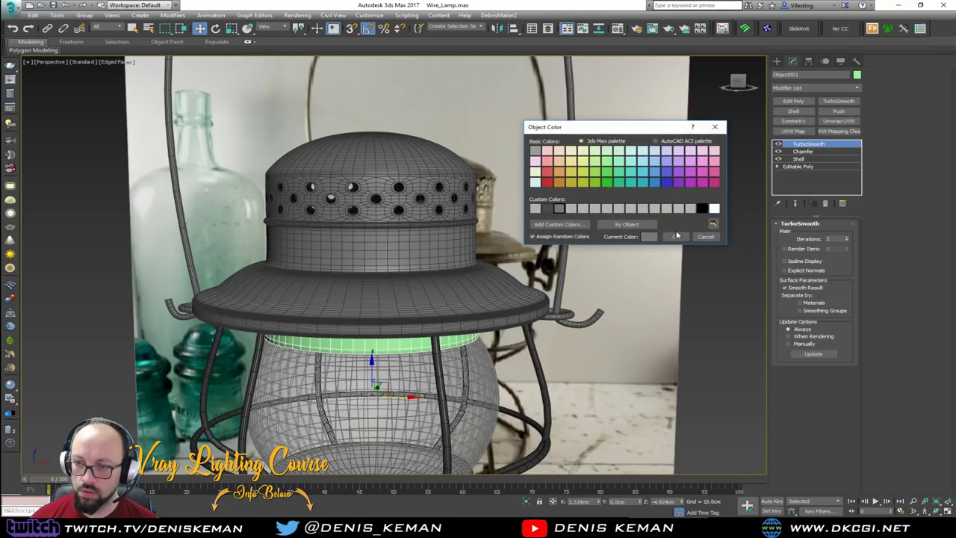
{"action": "left_click", "coordinate": [676, 236]}
{"action": "key", "text": "F4"}
{"action": "scroll", "coordinate": [508, 272], "scroll_direction": "down", "scroll_amount": 2}
{"action": "left_click", "coordinate": [508, 273]}
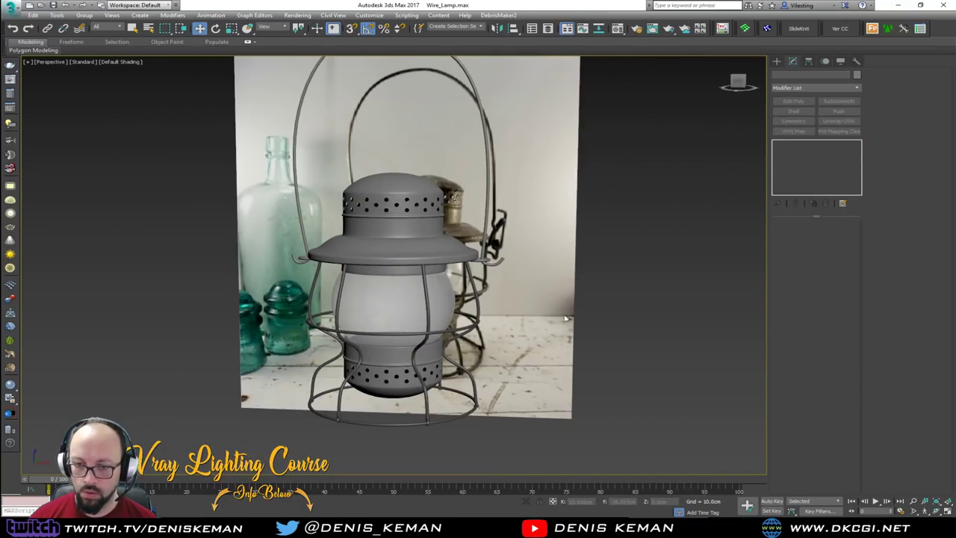
Step: Check the whole lantern against the reference photo and save the scene to its current file
{"action": "middle_click_drag", "start_coordinate": [508, 272], "coordinate": [498, 325], "text": "alt"}
{"action": "scroll", "coordinate": [555, 321], "scroll_direction": "down", "scroll_amount": 3}
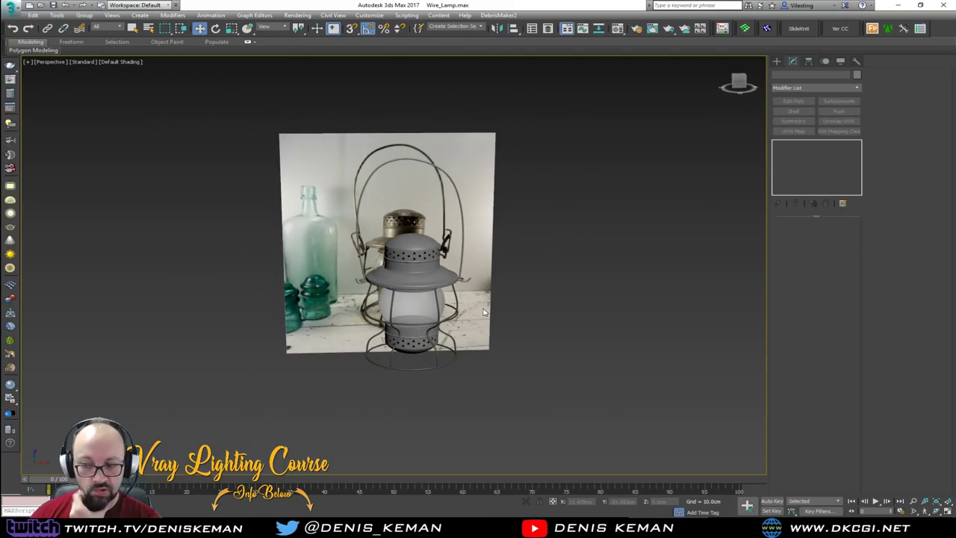
{"action": "scroll", "coordinate": [421, 264], "scroll_direction": "up", "scroll_amount": 5}
{"action": "scroll", "coordinate": [419, 273], "scroll_direction": "down", "scroll_amount": 3}
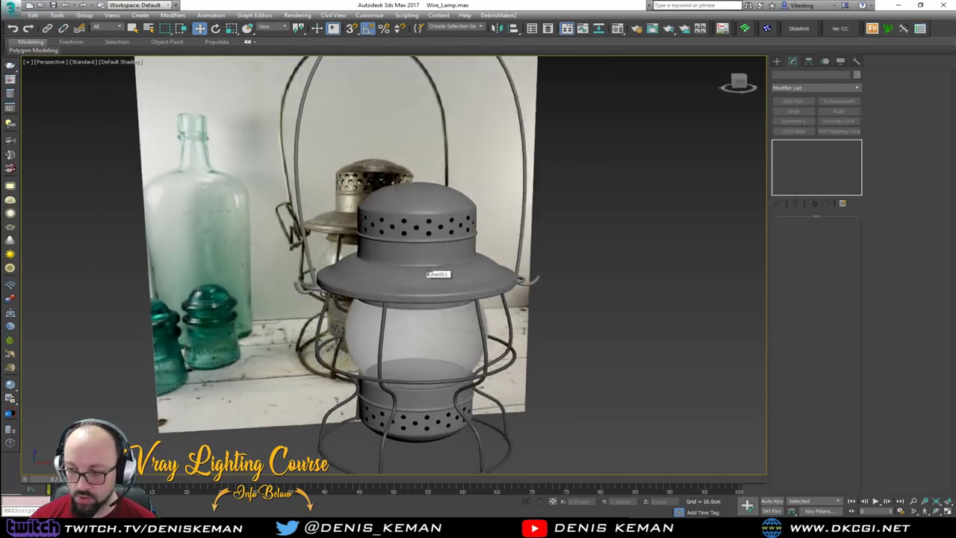
{"action": "mouse_move", "coordinate": [419, 273]}
{"action": "middle_mouse_down", "text": "alt"}
{"action": "mouse_move", "coordinate": [459, 254]}
{"action": "mouse_move", "coordinate": [408, 266]}
{"action": "mouse_move", "coordinate": [414, 281]}
{"action": "middle_mouse_up", "text": "alt"}
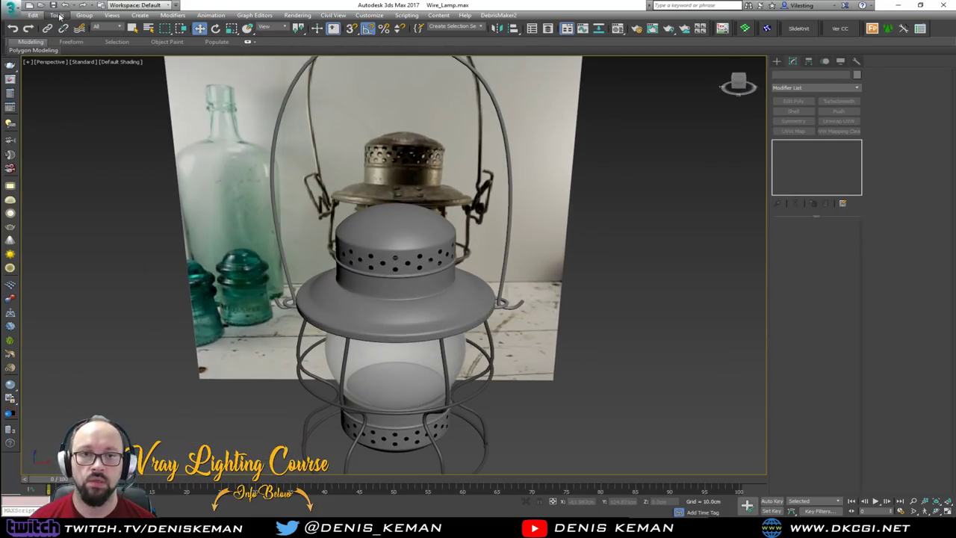
{"action": "left_click", "coordinate": [9, 8]}
{"action": "left_click", "coordinate": [25, 89]}
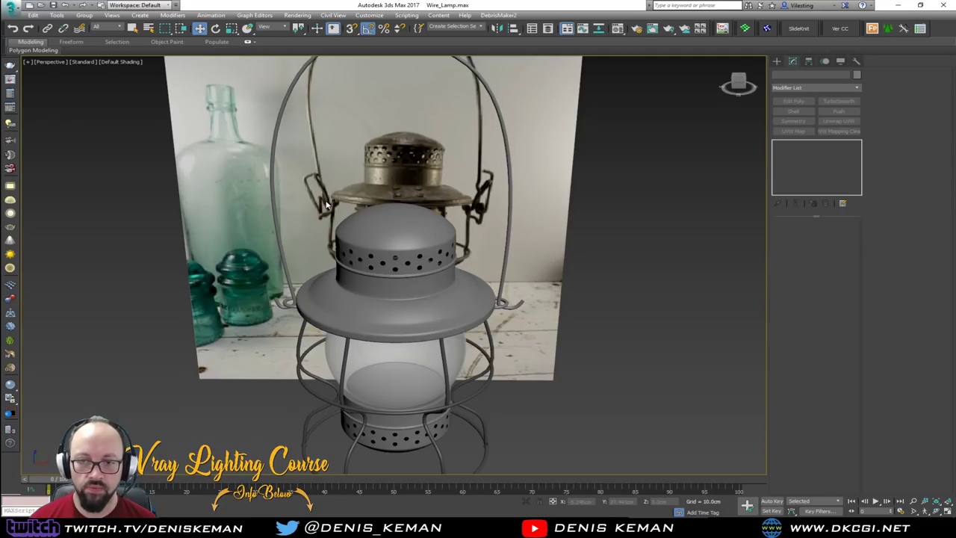
{"action": "middle_click_drag", "start_coordinate": [326, 203], "coordinate": [346, 192], "text": "alt"}
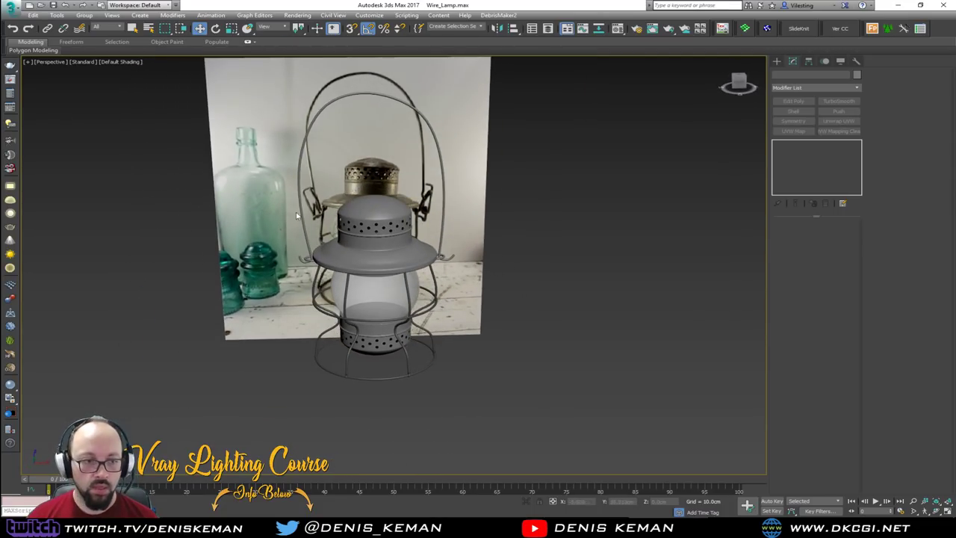
Step: Open the recent Industrial_Scene_03_recover.max scene and inspect the sofa and kitchen area
{"action": "left_click", "coordinate": [14, 9]}
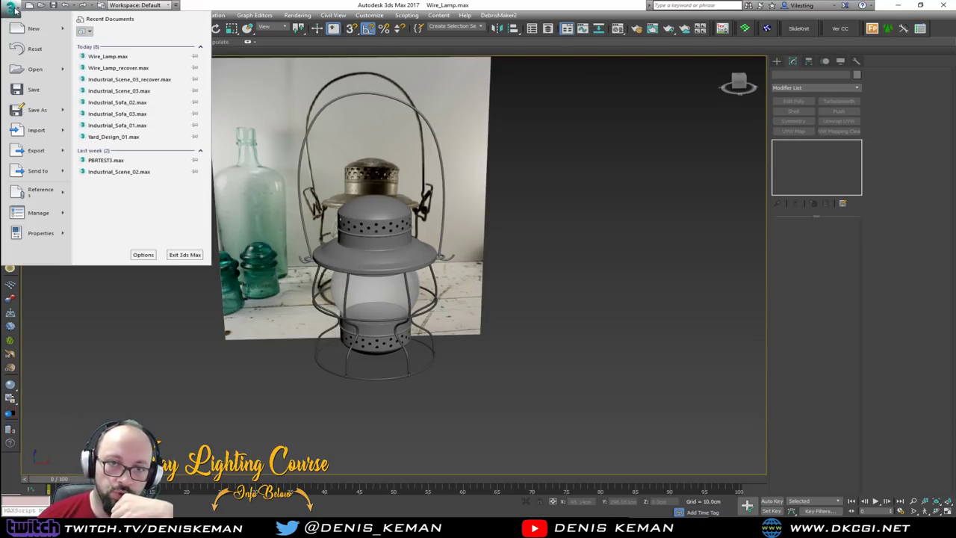
{"action": "left_click", "coordinate": [152, 91]}
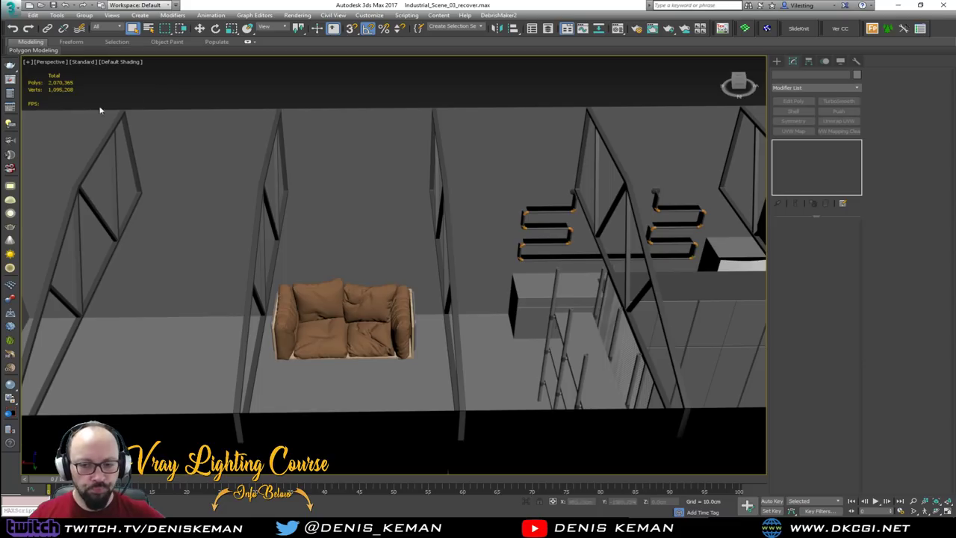
{"action": "scroll", "coordinate": [366, 312], "scroll_direction": "up", "scroll_amount": 3}
{"action": "middle_click_drag", "start_coordinate": [342, 299], "coordinate": [345, 278], "text": "alt"}
{"action": "scroll", "coordinate": [372, 349], "scroll_direction": "up", "scroll_amount": 2}
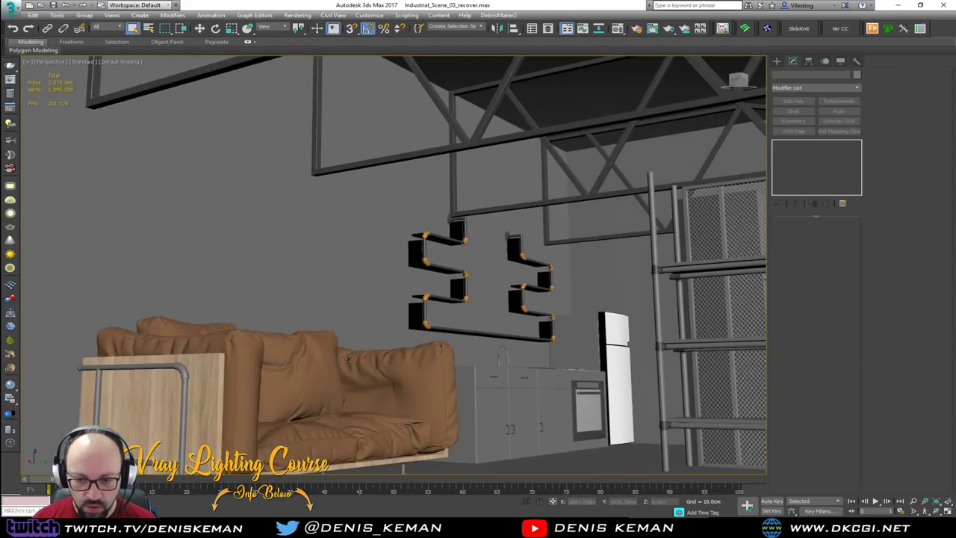
{"action": "middle_click_drag", "start_coordinate": [353, 352], "coordinate": [314, 314]}
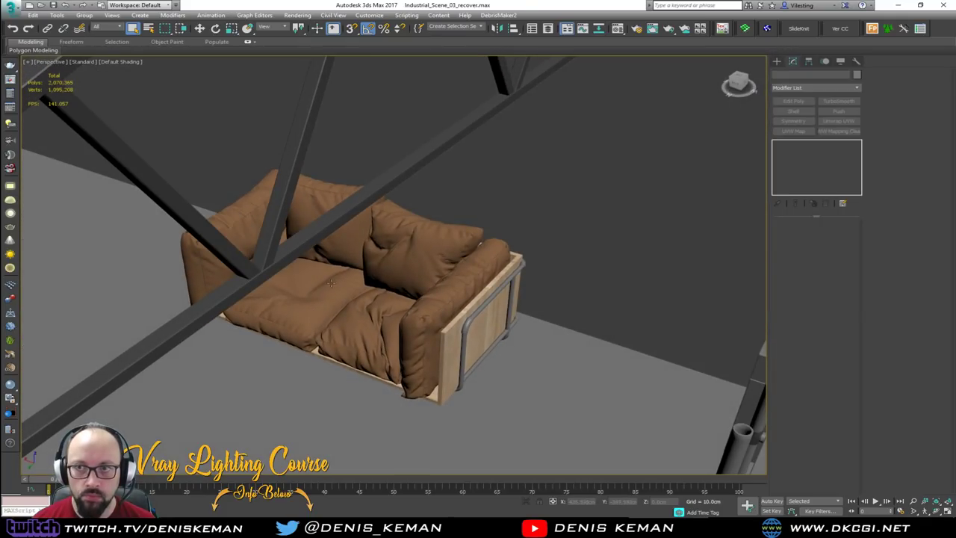
Step: Save the recovered scene as Industrial_Scene_03.max, replacing the existing file
{"action": "left_click", "coordinate": [11, 9]}
{"action": "left_click", "coordinate": [49, 113]}
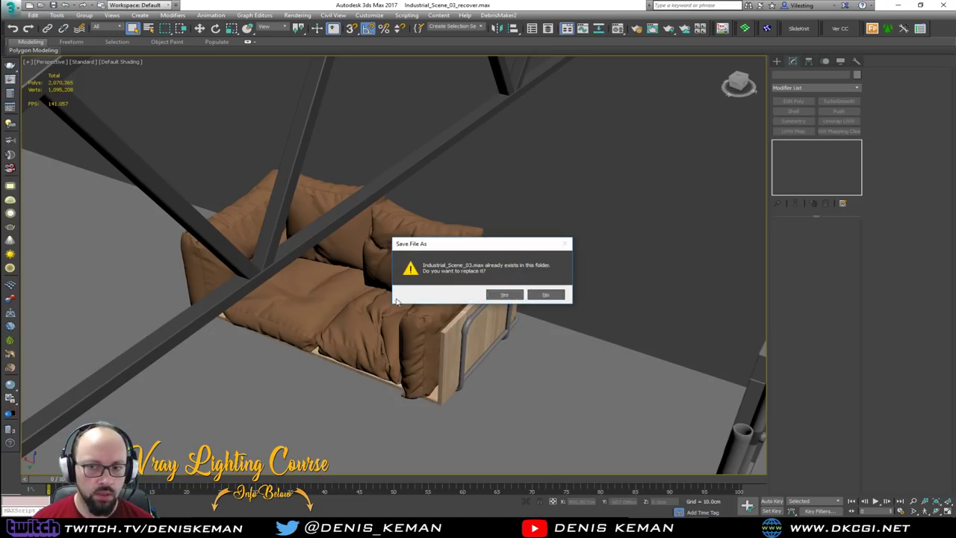
{"action": "left_click", "coordinate": [506, 295]}
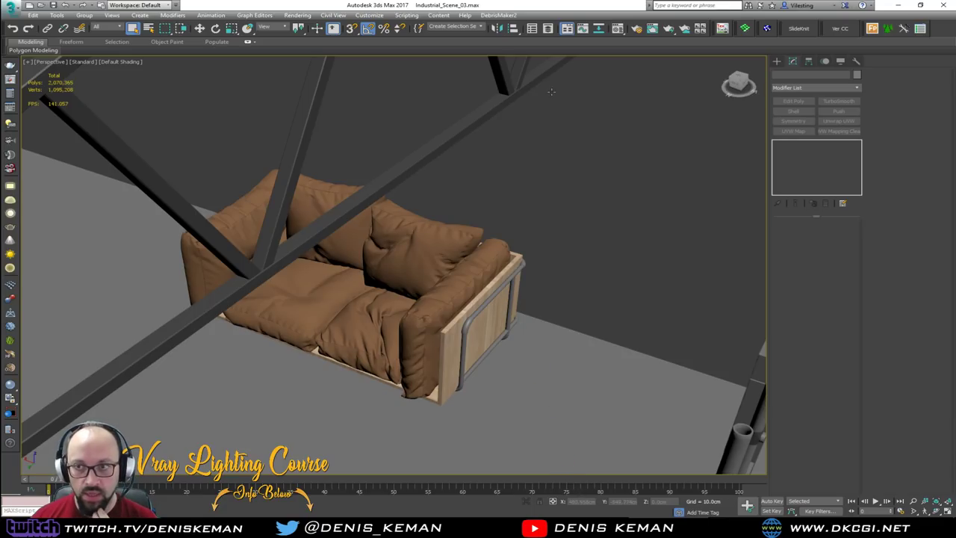
Step: Display the scene's layers and merge the lantern file into the scene, using the scene material for the duplicate material name
{"action": "left_click", "coordinate": [548, 29]}
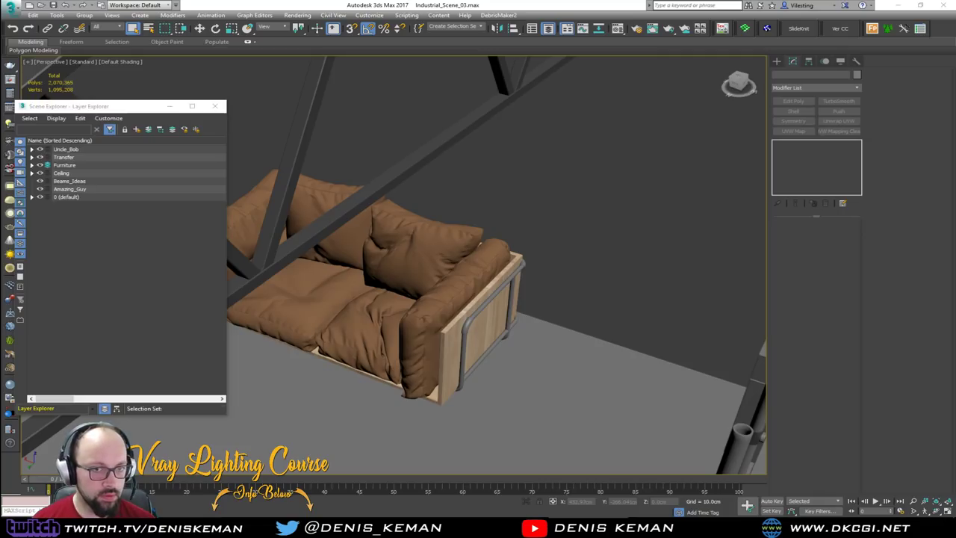
{"action": "left_click_drag", "start_coordinate": [331, 399], "coordinate": [331, 398]}
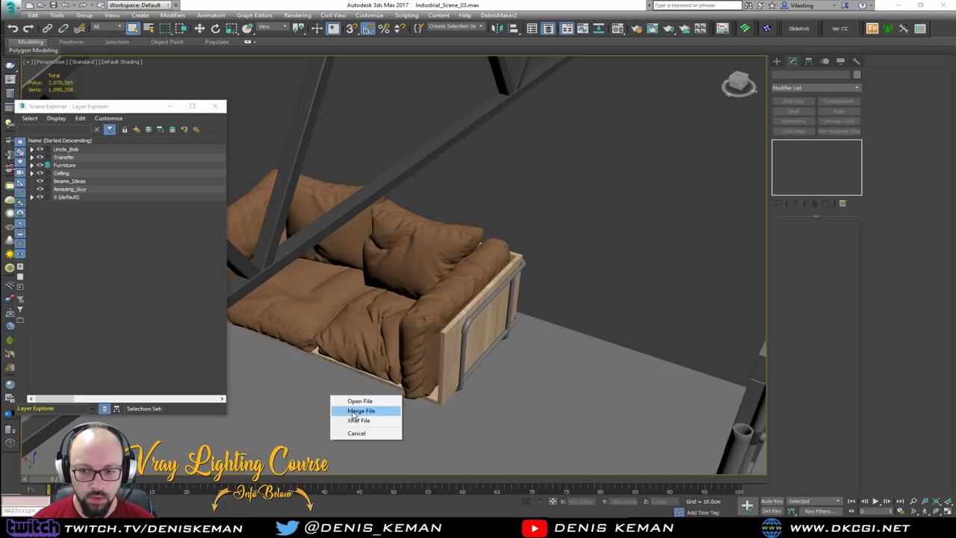
{"action": "left_click", "coordinate": [354, 412]}
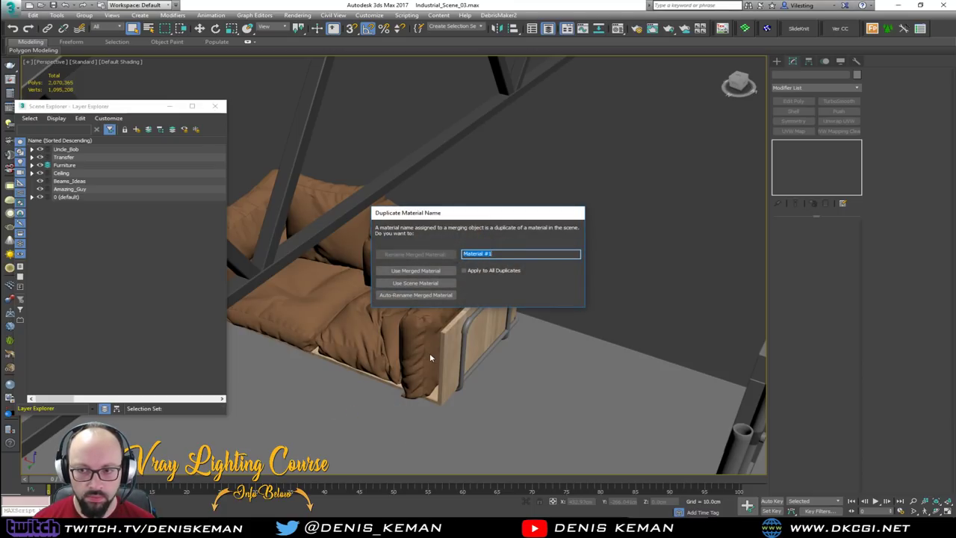
{"action": "left_click", "coordinate": [415, 283]}
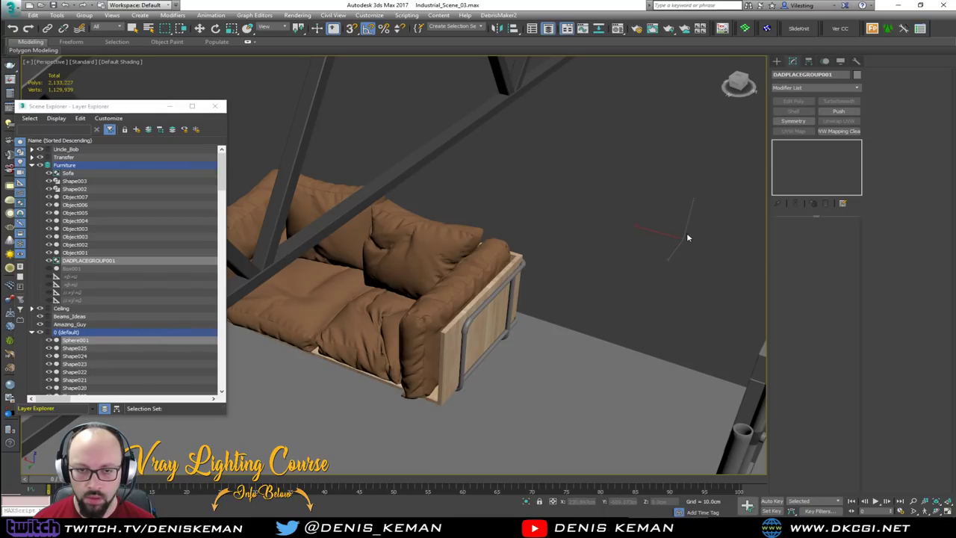
Step: Unfreeze all objects and delete the merged reference photo plane behind the lantern
{"action": "left_click", "coordinate": [688, 237]}
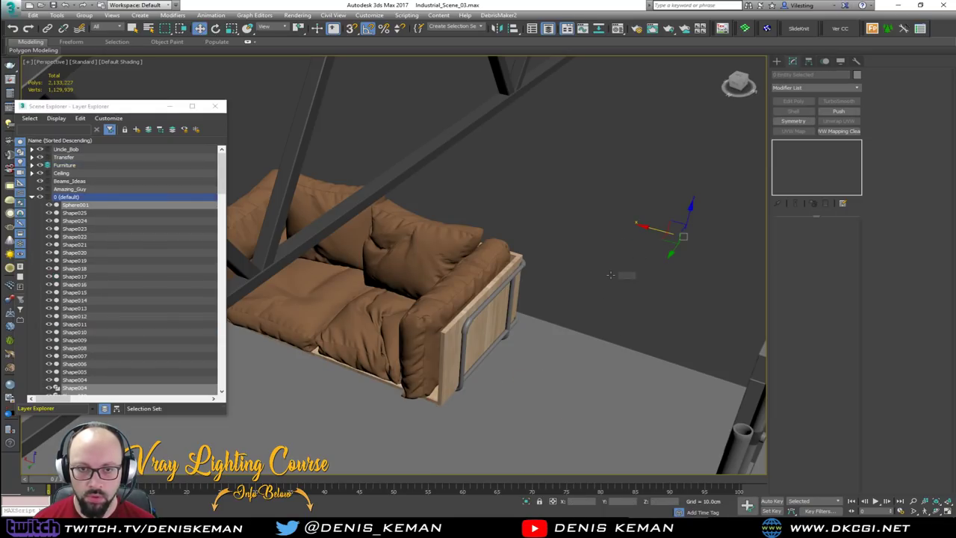
{"action": "key", "text": "z"}
{"action": "middle_click_drag", "start_coordinate": [611, 275], "coordinate": [503, 301], "text": "alt"}
{"action": "middle_click_drag", "start_coordinate": [317, 209], "coordinate": [452, 292]}
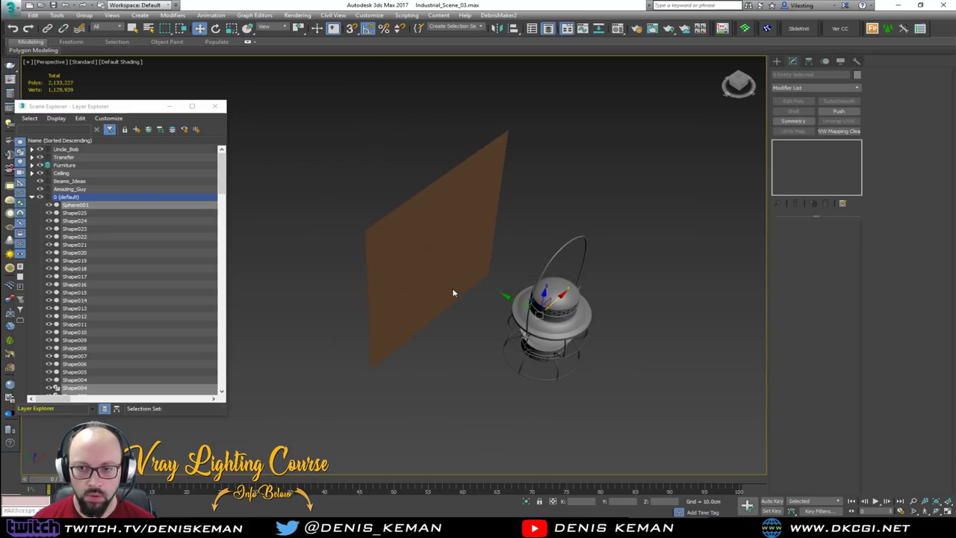
{"action": "right_click", "coordinate": [453, 292]}
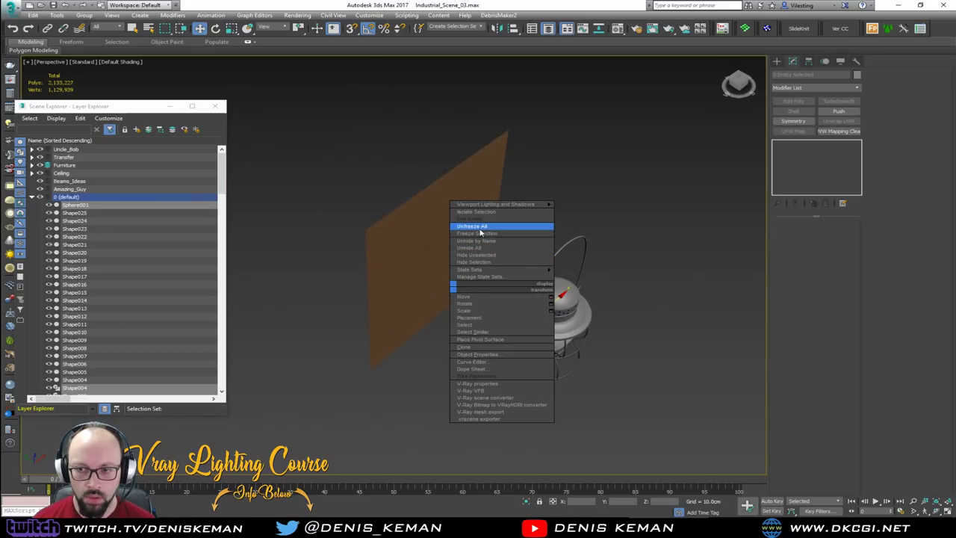
{"action": "left_click", "coordinate": [480, 229]}
{"action": "left_click", "coordinate": [454, 243]}
{"action": "key", "text": "Delete"}
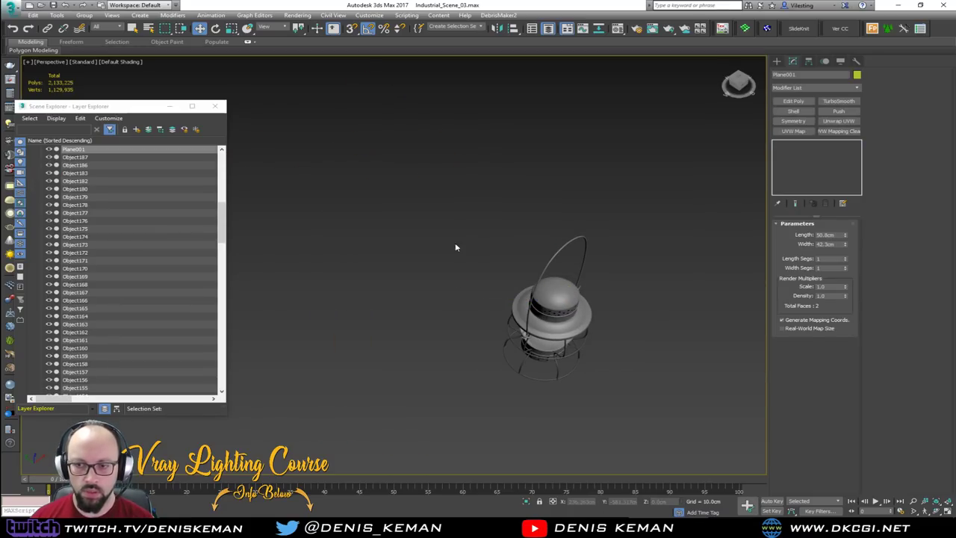
Step: Select all of the lantern's parts and group them under the name Lamp
{"action": "left_click_drag", "start_coordinate": [455, 194], "coordinate": [646, 425]}
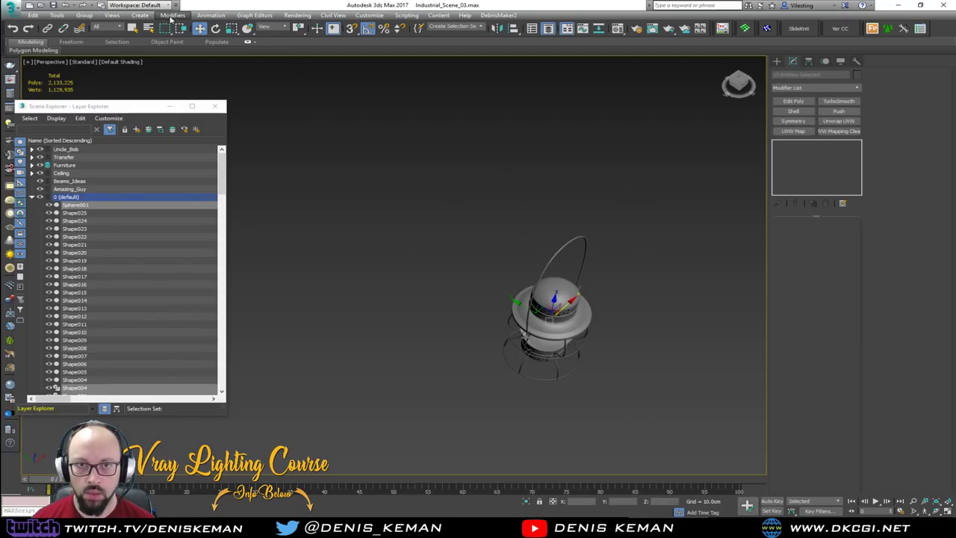
{"action": "middle_click_drag", "start_coordinate": [490, 325], "coordinate": [493, 285], "text": "alt"}
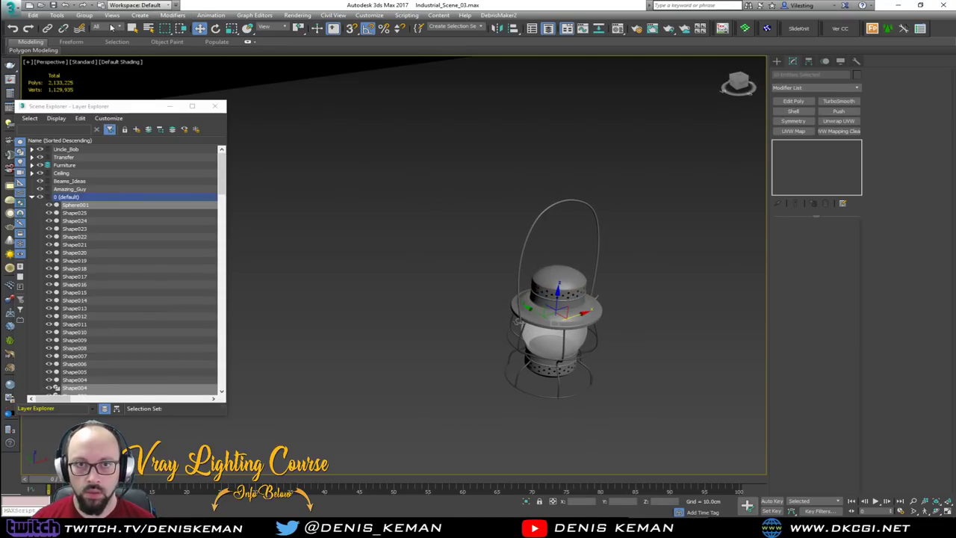
{"action": "left_click", "coordinate": [84, 15]}
{"action": "left_click", "coordinate": [92, 25]}
{"action": "type", "text": "L"}
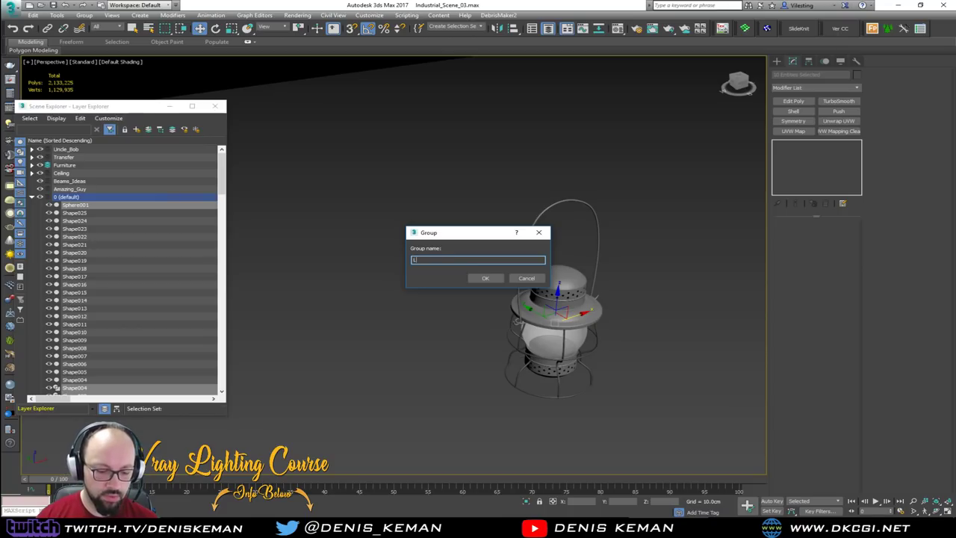
{"action": "type", "text": "amp"}
{"action": "key", "text": "Return"}
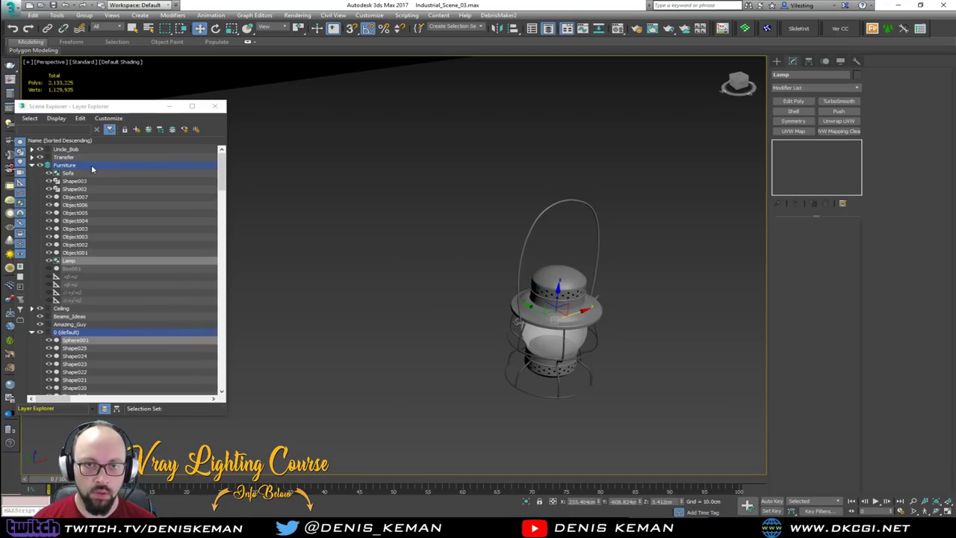
Step: Add the Lamp group with all its parts to the Furniture layer
{"action": "left_click", "coordinate": [149, 132]}
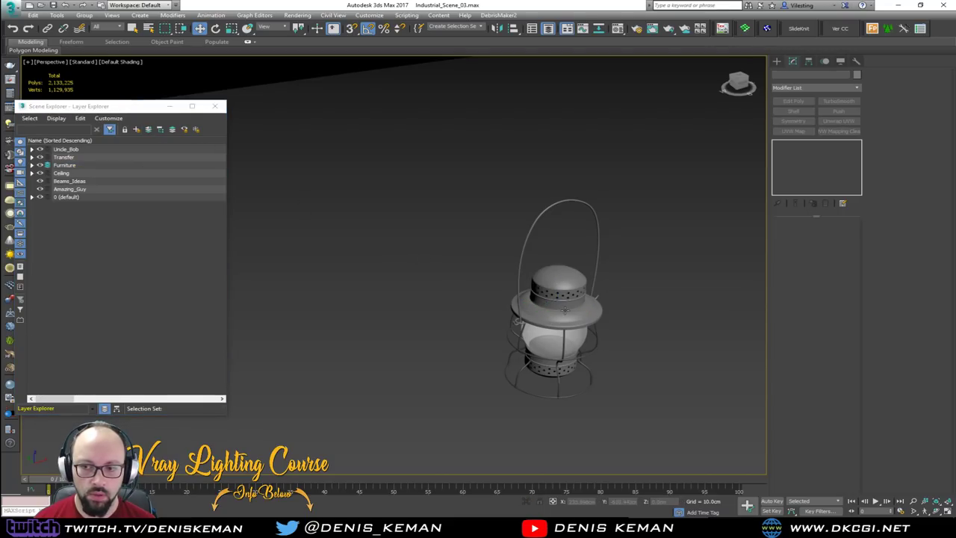
{"action": "scroll", "coordinate": [565, 310], "scroll_direction": "down", "scroll_amount": 3}
{"action": "scroll", "coordinate": [566, 310], "scroll_direction": "down", "scroll_amount": 6}
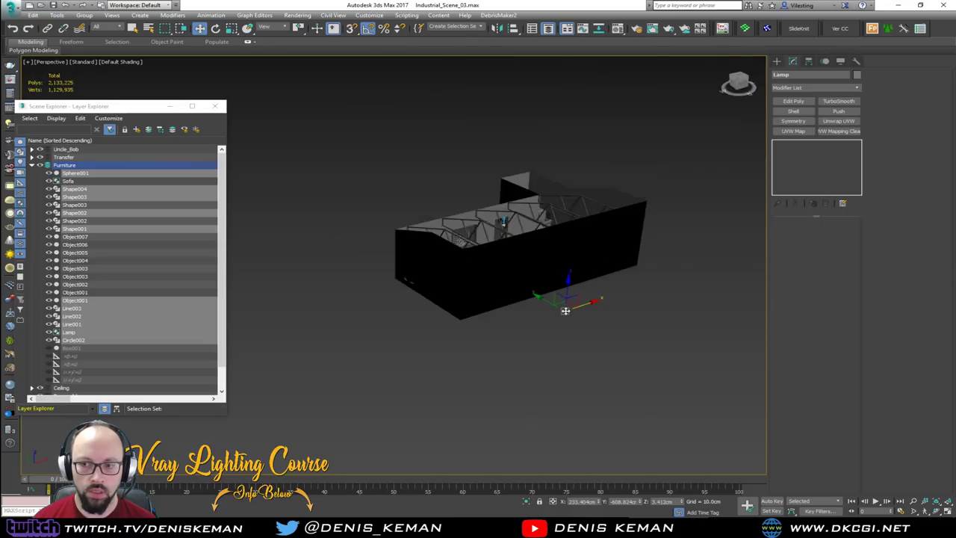
Step: Bring the Lamp group into the room and lift it in front of the sofa to about 104 cm in Z
{"action": "key", "text": "z"}
{"action": "middle_click_drag", "start_coordinate": [515, 282], "coordinate": [525, 324], "text": "alt"}
{"action": "scroll", "coordinate": [332, 284], "scroll_direction": "down", "scroll_amount": 5}
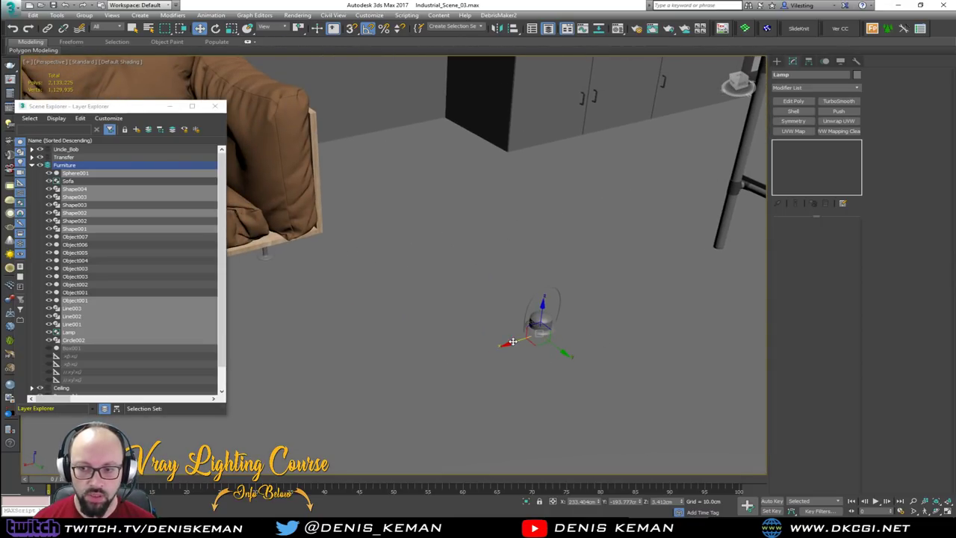
{"action": "left_click_drag", "start_coordinate": [513, 342], "coordinate": [381, 161]}
{"action": "middle_click_drag", "start_coordinate": [400, 182], "coordinate": [405, 318]}
{"action": "scroll", "coordinate": [447, 284], "scroll_direction": "up", "scroll_amount": 2}
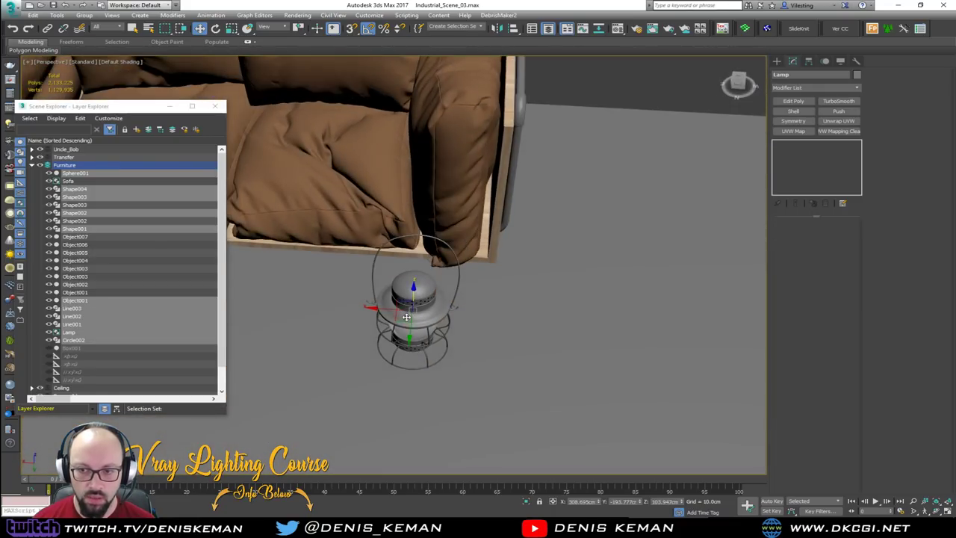
Step: Move the Lamp group across to the sofa-side end of the kitchen counter and adjust its height to the countertop
{"action": "scroll", "coordinate": [406, 318], "scroll_direction": "down", "scroll_amount": 4}
{"action": "left_click_drag", "start_coordinate": [389, 325], "coordinate": [577, 223]}
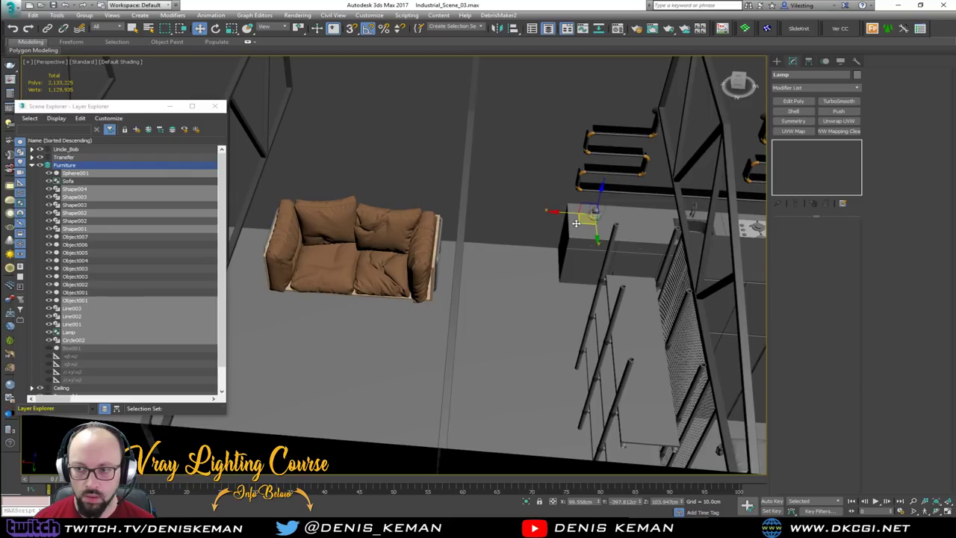
{"action": "key", "text": "z"}
{"action": "middle_click_drag", "start_coordinate": [587, 291], "coordinate": [555, 259], "text": "alt"}
{"action": "scroll", "coordinate": [555, 258], "scroll_direction": "down", "scroll_amount": 6}
{"action": "left_click_drag", "start_coordinate": [531, 255], "coordinate": [534, 232]}
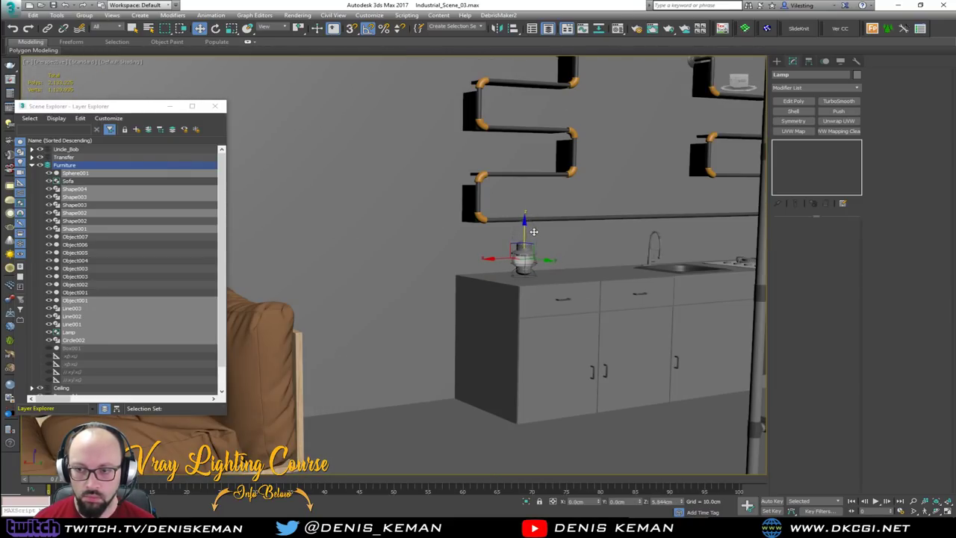
Step: Raise the Lamp group above the kitchen counter to about 216 cm in Z
{"action": "key", "text": "z"}
{"action": "middle_click_drag", "start_coordinate": [534, 231], "coordinate": [497, 360], "text": "alt"}
{"action": "scroll", "coordinate": [519, 264], "scroll_direction": "down", "scroll_amount": 3}
{"action": "scroll", "coordinate": [497, 361], "scroll_direction": "down", "scroll_amount": 3}
{"action": "left_click_drag", "start_coordinate": [475, 383], "coordinate": [479, 132]}
{"action": "middle_click_drag", "start_coordinate": [480, 147], "coordinate": [531, 319]}
{"action": "scroll", "coordinate": [579, 310], "scroll_direction": "down", "scroll_amount": 4}
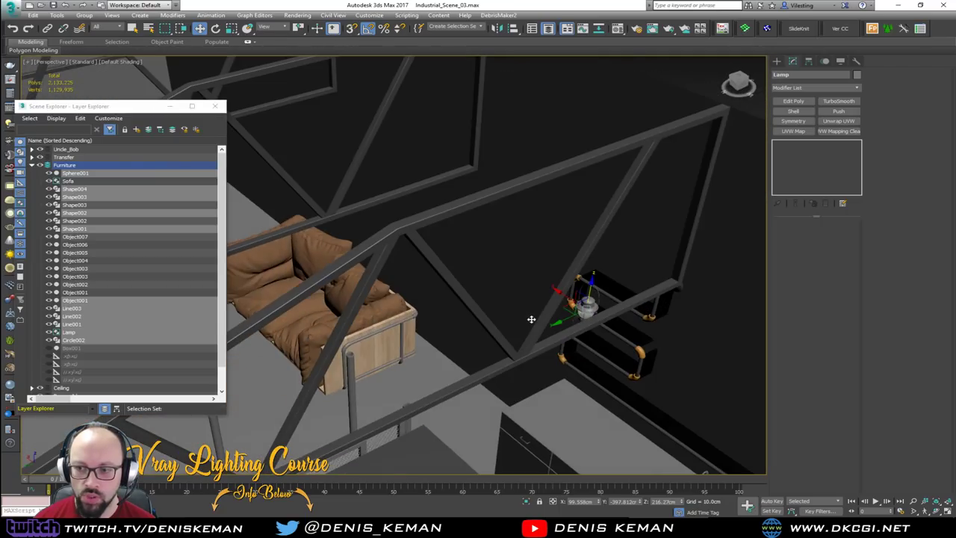
Step: Move the Lamp group to the roof truss between sofa and kitchen and raise it beside the lower beam to about 240 cm
{"action": "left_click_drag", "start_coordinate": [561, 314], "coordinate": [378, 231]}
{"action": "key", "text": "z"}
{"action": "scroll", "coordinate": [380, 230], "scroll_direction": "down", "scroll_amount": 4}
{"action": "middle_click_drag", "start_coordinate": [379, 230], "coordinate": [471, 214], "text": "alt"}
{"action": "scroll", "coordinate": [470, 214], "scroll_direction": "up", "scroll_amount": 2}
{"action": "left_click_drag", "start_coordinate": [387, 248], "coordinate": [387, 185]}
{"action": "middle_click_drag", "start_coordinate": [387, 185], "coordinate": [397, 236], "text": "alt"}
{"action": "left_click_drag", "start_coordinate": [355, 219], "coordinate": [359, 215]}
{"action": "scroll", "coordinate": [359, 217], "scroll_direction": "down", "scroll_amount": 4}
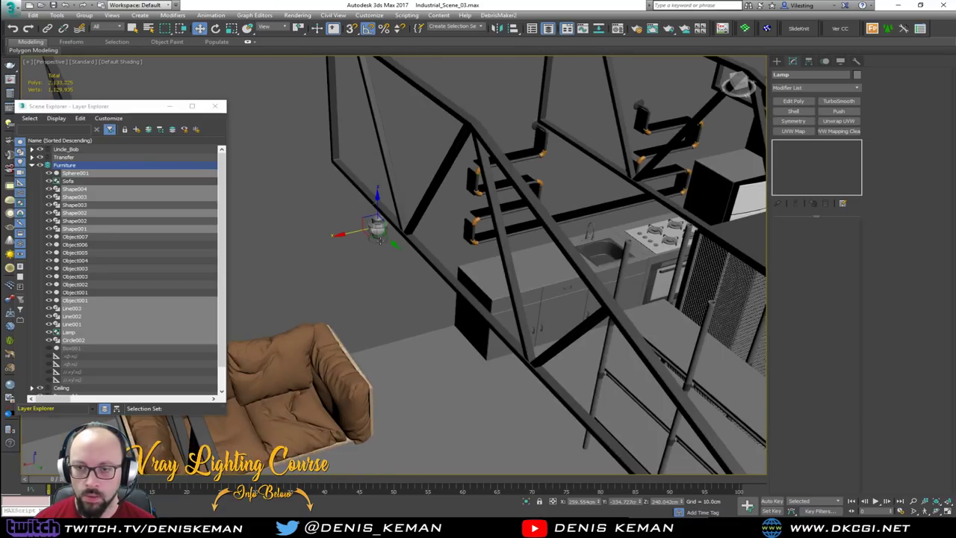
Step: Scale the Lamp group up uniformly to about 152% and lower it beside the truss beam to about 231 cm in Z
{"action": "middle_click_drag", "start_coordinate": [363, 218], "coordinate": [420, 199], "text": "alt"}
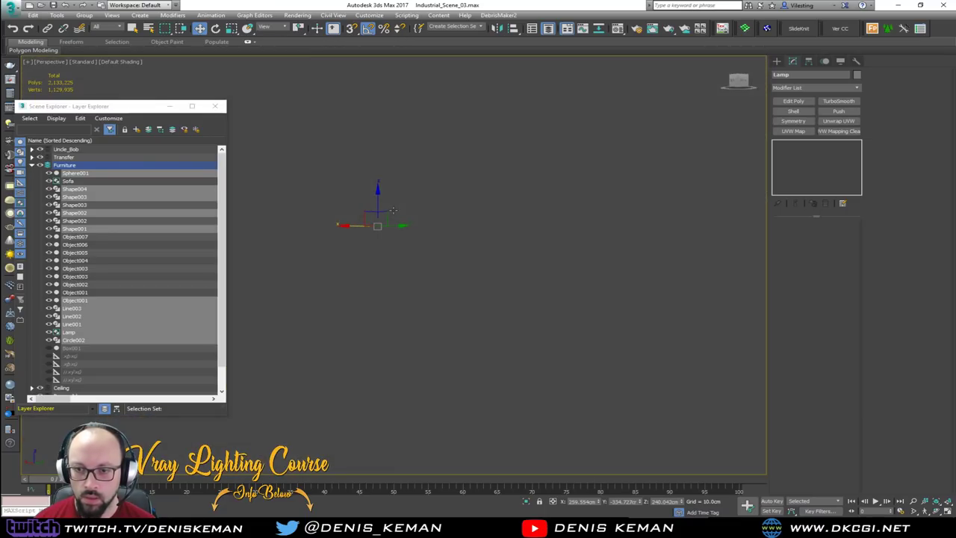
{"action": "scroll", "coordinate": [386, 236], "scroll_direction": "up", "scroll_amount": 10}
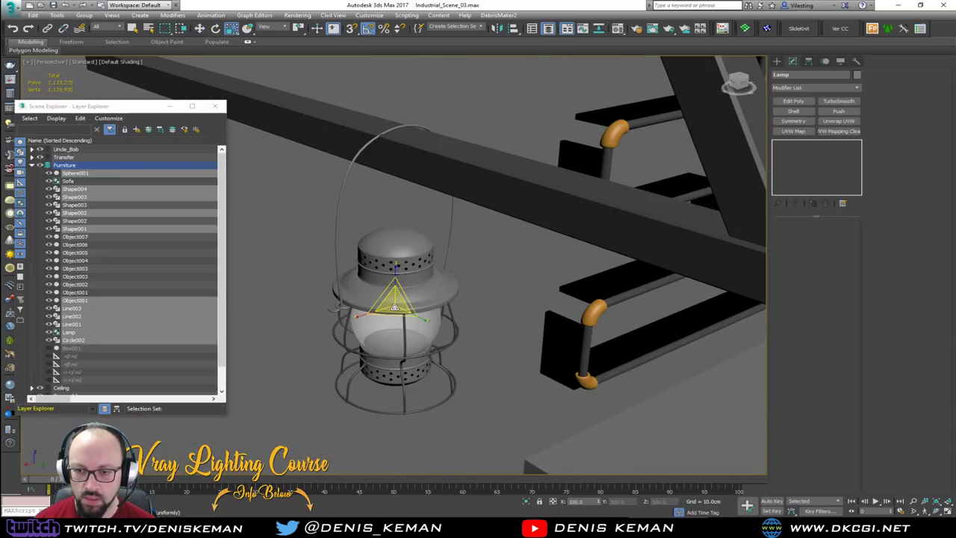
{"action": "scroll", "coordinate": [392, 290], "scroll_direction": "up", "scroll_amount": 4}
{"action": "scroll", "coordinate": [391, 289], "scroll_direction": "up", "scroll_amount": 2}
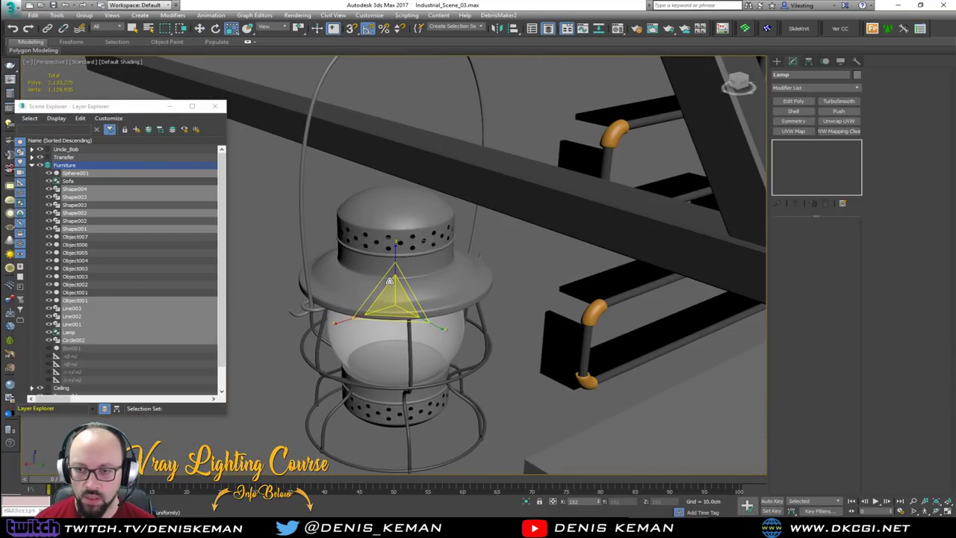
{"action": "key", "text": "w"}
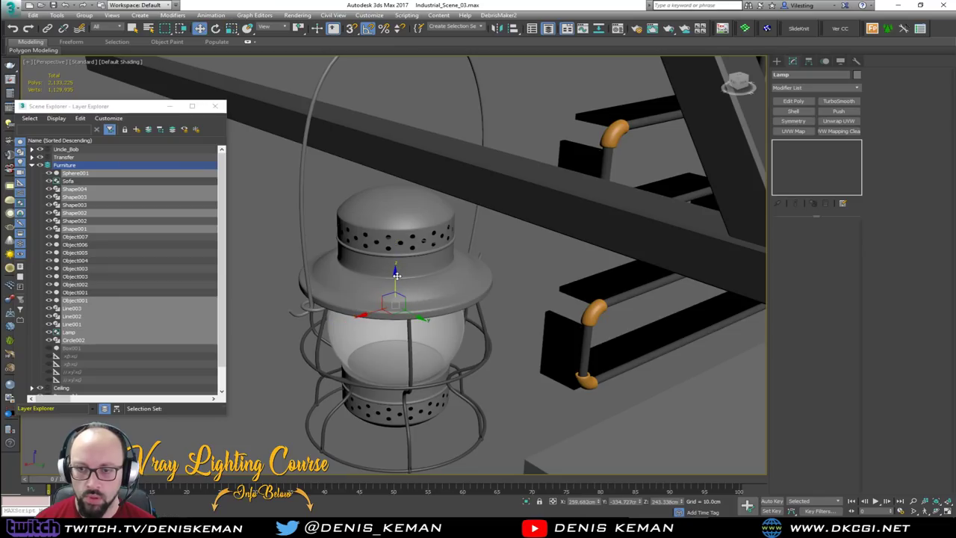
{"action": "left_click_drag", "start_coordinate": [388, 282], "coordinate": [391, 355]}
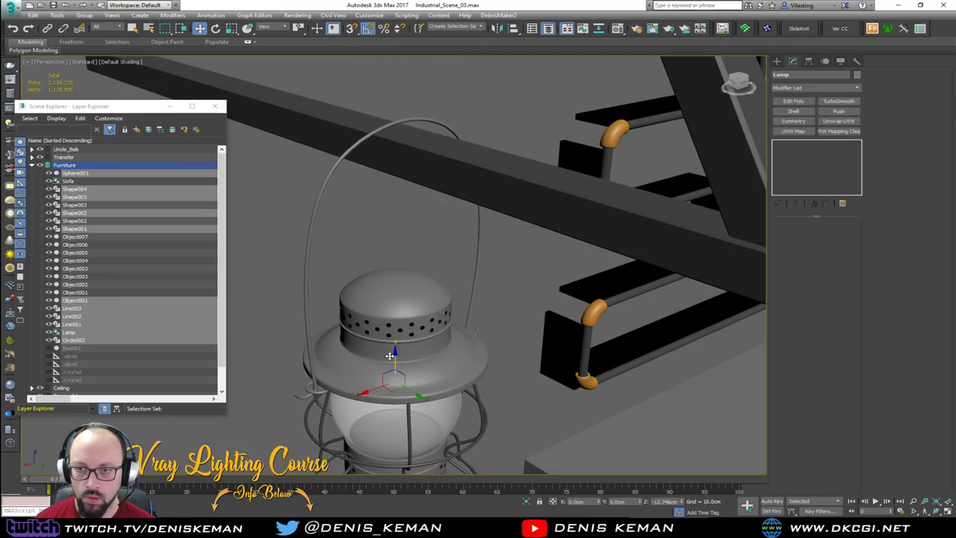
Step: Close the Layer Explorer and clear the current selection, keeping the viewport shaded
{"action": "middle_click_drag", "start_coordinate": [391, 336], "coordinate": [552, 260]}
{"action": "scroll", "coordinate": [333, 272], "scroll_direction": "down", "scroll_amount": 2}
{"action": "scroll", "coordinate": [333, 272], "scroll_direction": "down", "scroll_amount": 3}
{"action": "scroll", "coordinate": [334, 302], "scroll_direction": "down", "scroll_amount": 2}
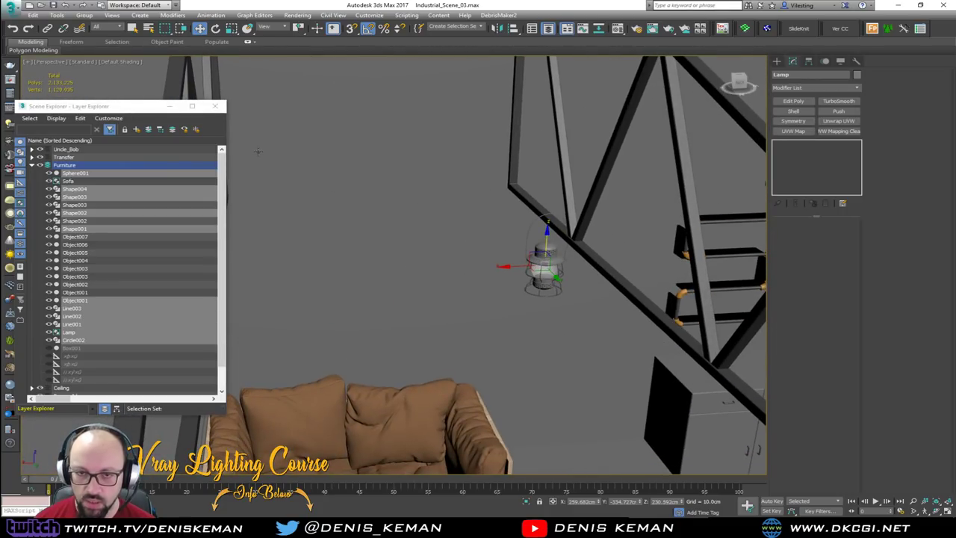
{"action": "left_click", "coordinate": [215, 106]}
{"action": "key", "text": "F3"}
{"action": "left_click", "coordinate": [387, 233]}
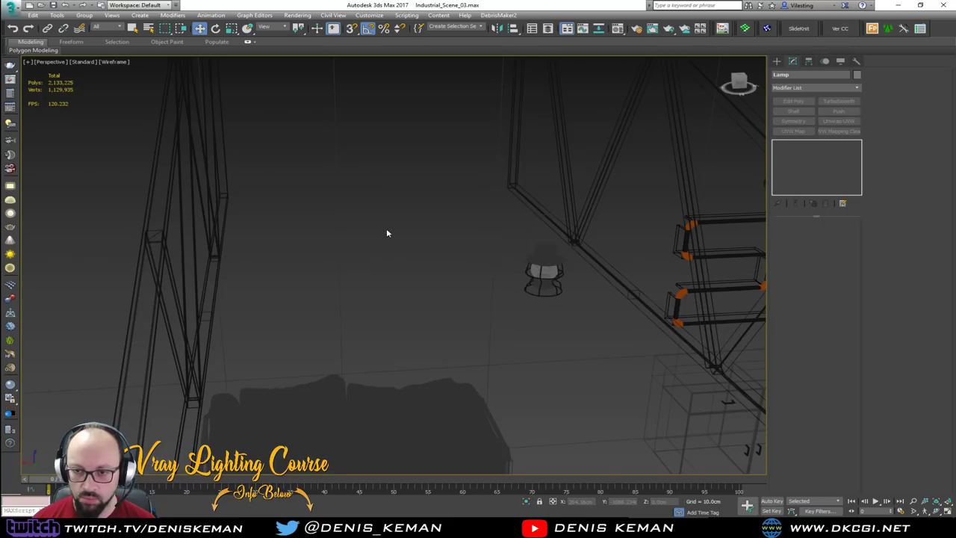
{"action": "key", "text": "F3"}
Step: Clone the Lamp group along X to the next two roof trusses, using the Copy option with 2 copies
{"action": "scroll", "coordinate": [534, 278], "scroll_direction": "up", "scroll_amount": 4}
{"action": "mouse_move", "coordinate": [533, 276]}
{"action": "middle_mouse_down"}
{"action": "mouse_move", "coordinate": [431, 254]}
{"action": "mouse_move", "coordinate": [429, 221]}
{"action": "mouse_move", "coordinate": [327, 217]}
{"action": "mouse_move", "coordinate": [431, 217]}
{"action": "mouse_move", "coordinate": [490, 240]}
{"action": "mouse_move", "coordinate": [495, 258]}
{"action": "mouse_move", "coordinate": [451, 223]}
{"action": "mouse_move", "coordinate": [458, 221]}
{"action": "middle_mouse_up"}
{"action": "scroll", "coordinate": [431, 219], "scroll_direction": "down", "scroll_amount": 5}
{"action": "left_click", "coordinate": [422, 208]}
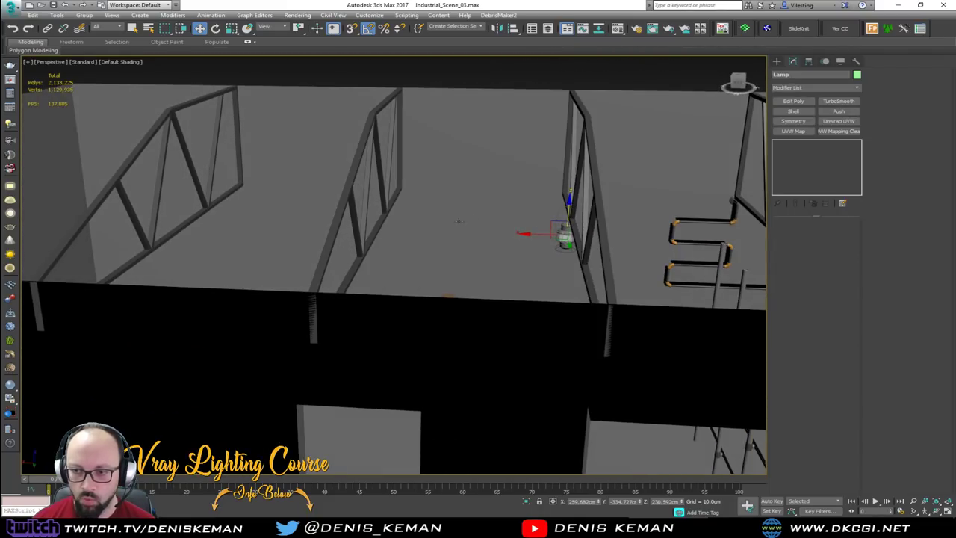
{"action": "middle_click_drag", "start_coordinate": [400, 208], "coordinate": [533, 263], "text": "alt"}
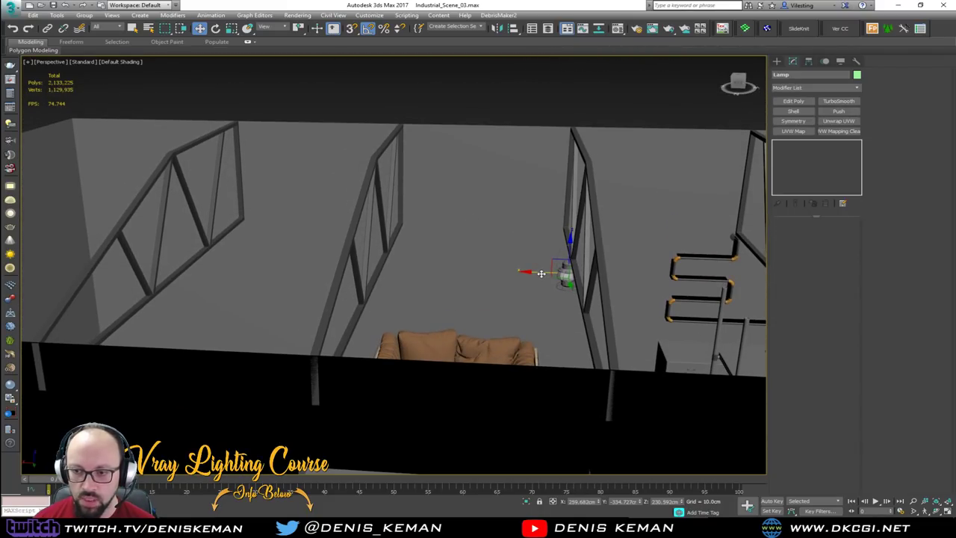
{"action": "left_click_drag", "start_coordinate": [541, 274], "coordinate": [363, 264], "text": "shift"}
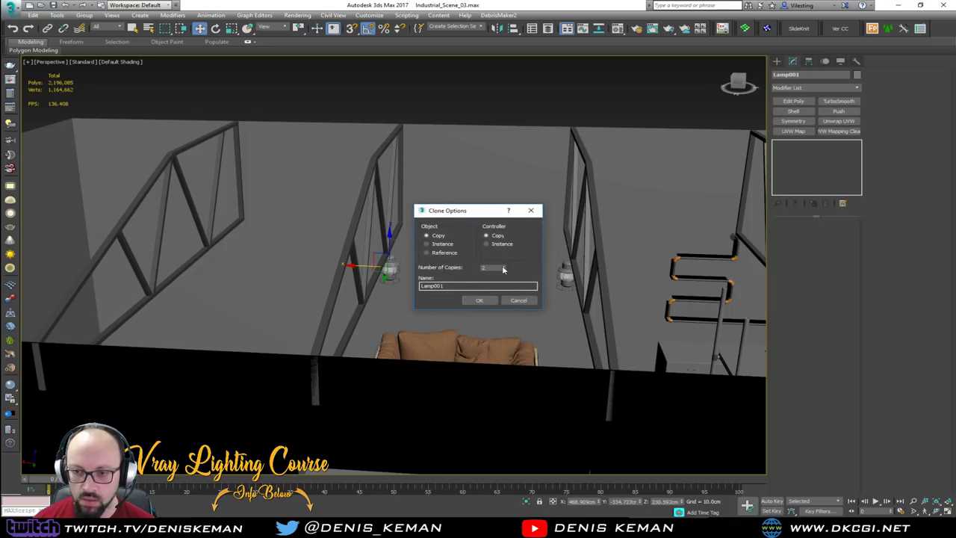
{"action": "left_click", "coordinate": [480, 300]}
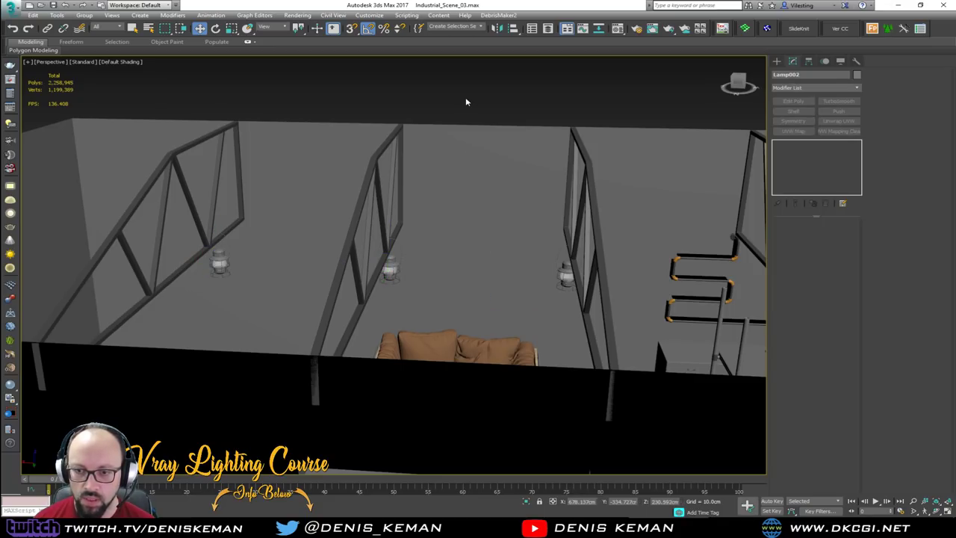
Step: Select all three lamp groups and raise them together by about 137 cm to the upper truss beams
{"action": "middle_click_drag", "start_coordinate": [465, 98], "coordinate": [409, 276], "text": "alt"}
{"action": "left_click", "coordinate": [222, 294]}
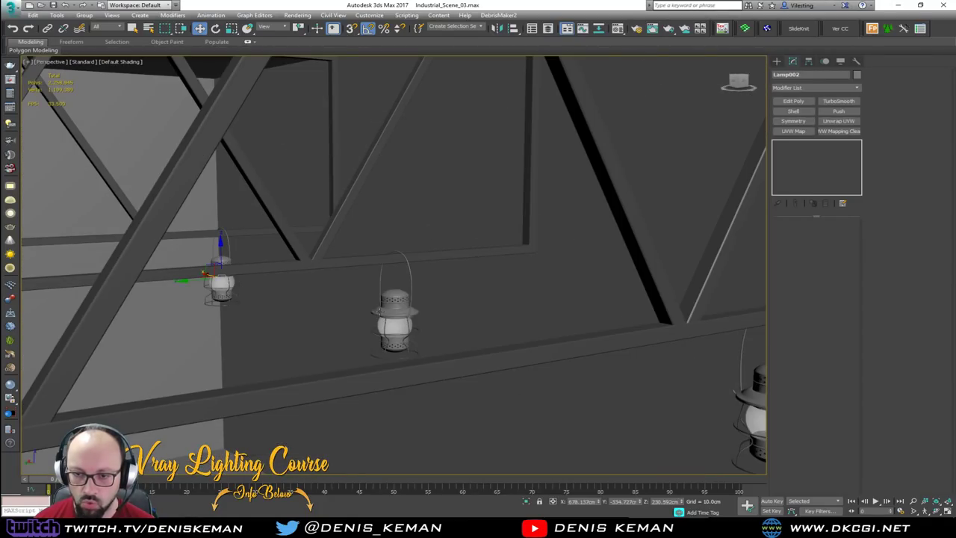
{"action": "left_click", "coordinate": [389, 317], "text": "ctrl"}
{"action": "left_click", "coordinate": [749, 412], "text": "ctrl"}
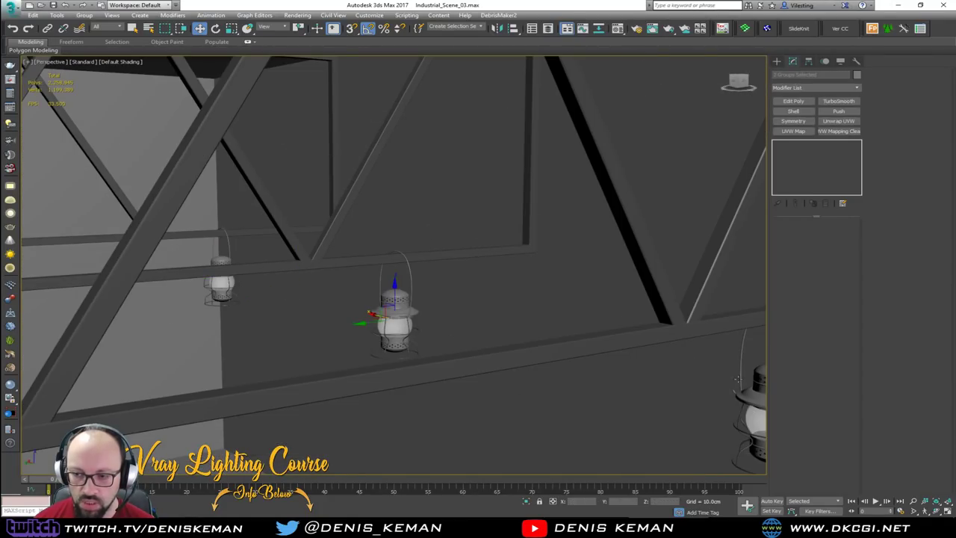
{"action": "scroll", "coordinate": [748, 413], "scroll_direction": "down", "scroll_amount": 3}
{"action": "middle_click_drag", "start_coordinate": [748, 412], "coordinate": [470, 293]}
{"action": "scroll", "coordinate": [470, 293], "scroll_direction": "up", "scroll_amount": 2}
{"action": "scroll", "coordinate": [470, 294], "scroll_direction": "down", "scroll_amount": 4}
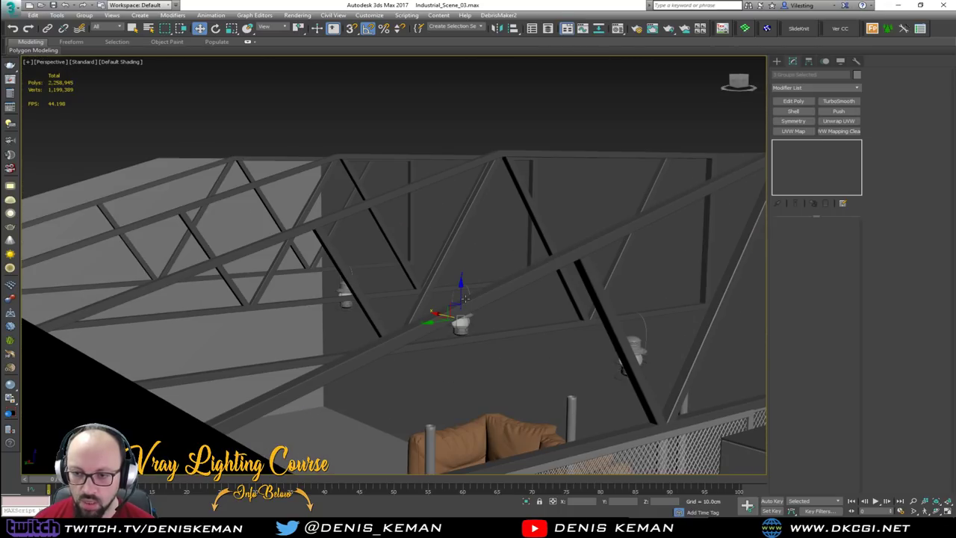
{"action": "left_click_drag", "start_coordinate": [464, 192], "coordinate": [467, 173]}
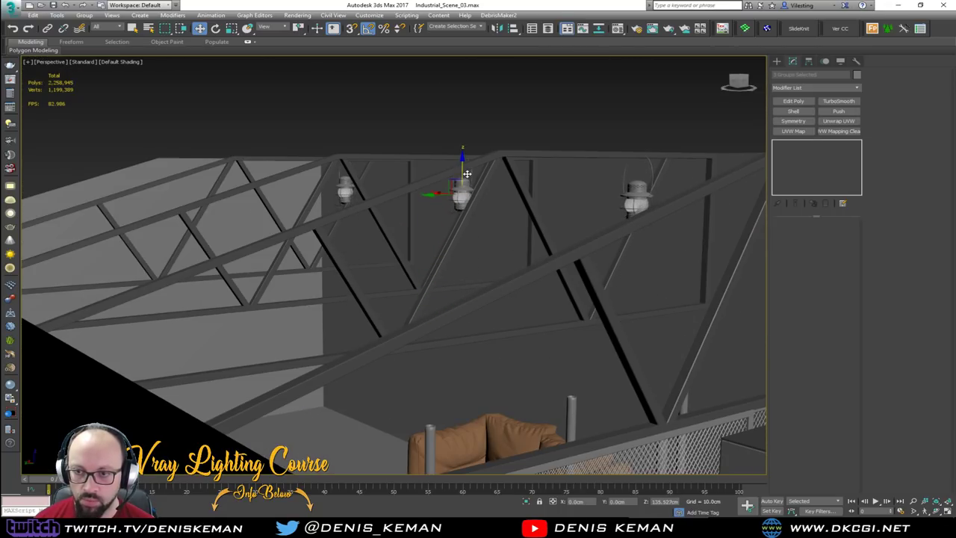
Step: Move the three lamps about 51 cm along Y, farther into the room, and deselect them
{"action": "middle_click_drag", "start_coordinate": [486, 187], "coordinate": [560, 210], "text": "alt"}
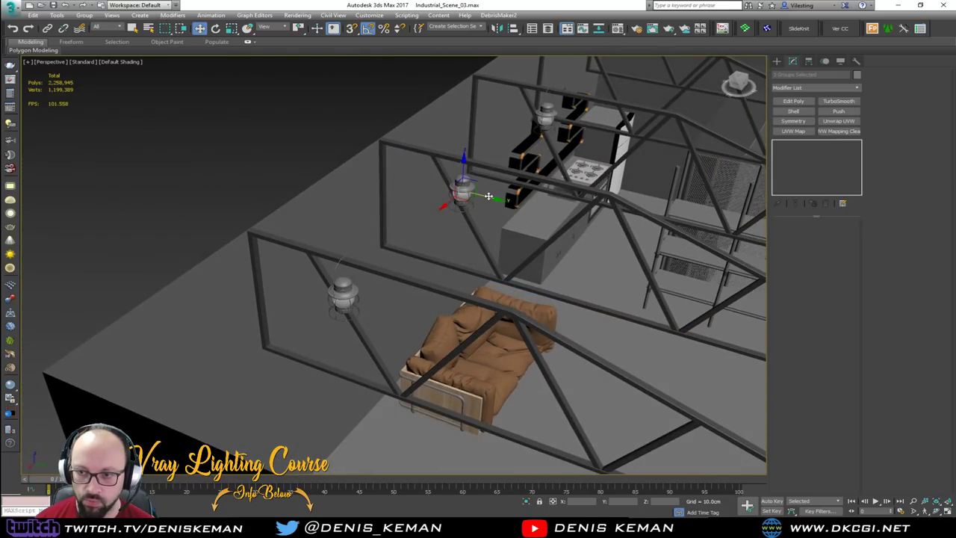
{"action": "left_click_drag", "start_coordinate": [489, 196], "coordinate": [537, 205]}
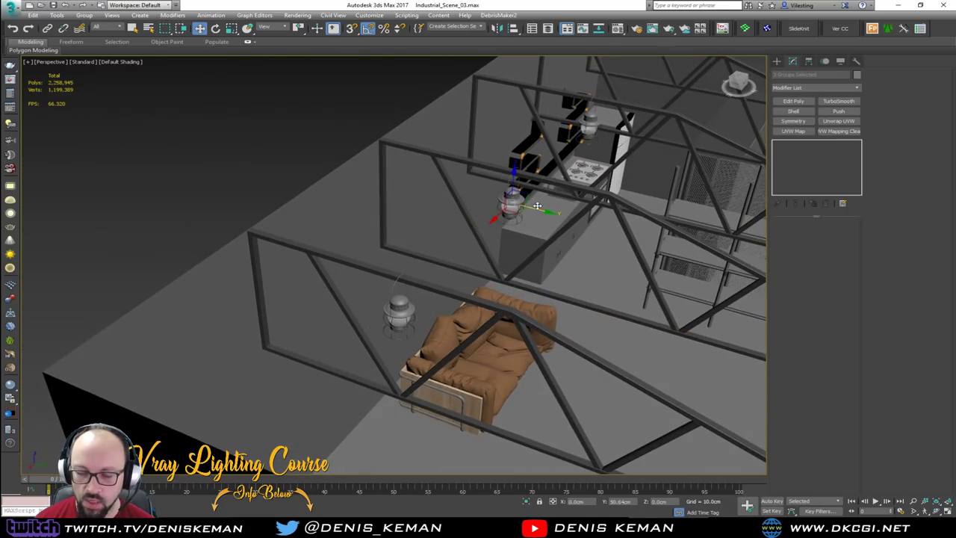
{"action": "left_click", "coordinate": [297, 129]}
Step: Switch the perspective viewport to DX Mode and inspect the lamps and trusses in the room
{"action": "middle_click_drag", "start_coordinate": [432, 233], "coordinate": [308, 246], "text": "alt"}
{"action": "middle_click_drag", "start_coordinate": [379, 325], "coordinate": [366, 149]}
{"action": "scroll", "coordinate": [414, 309], "scroll_direction": "down", "scroll_amount": 4}
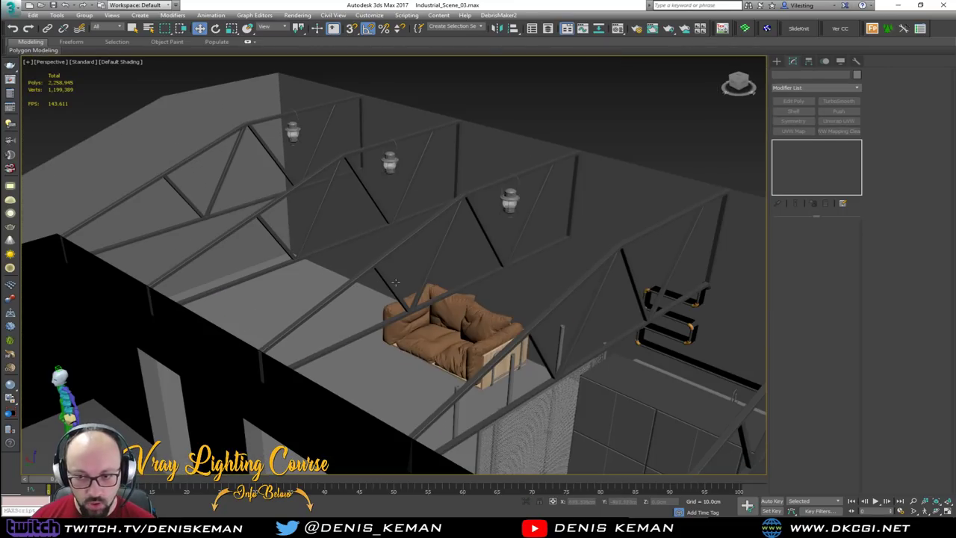
{"action": "middle_click_drag", "start_coordinate": [414, 309], "coordinate": [441, 342], "text": "alt"}
{"action": "left_click", "coordinate": [93, 63]}
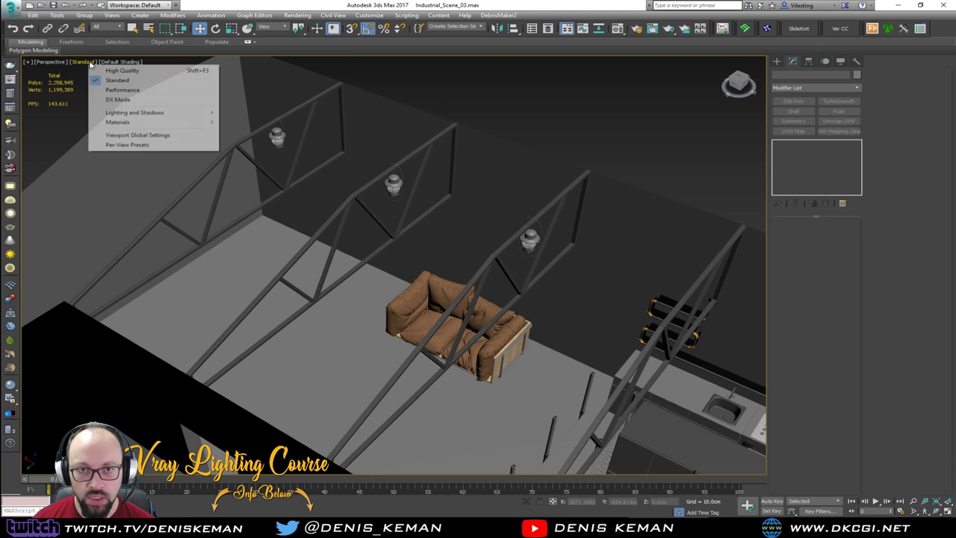
{"action": "left_click", "coordinate": [112, 100]}
{"action": "middle_click_drag", "start_coordinate": [630, 231], "coordinate": [692, 219], "text": "alt"}
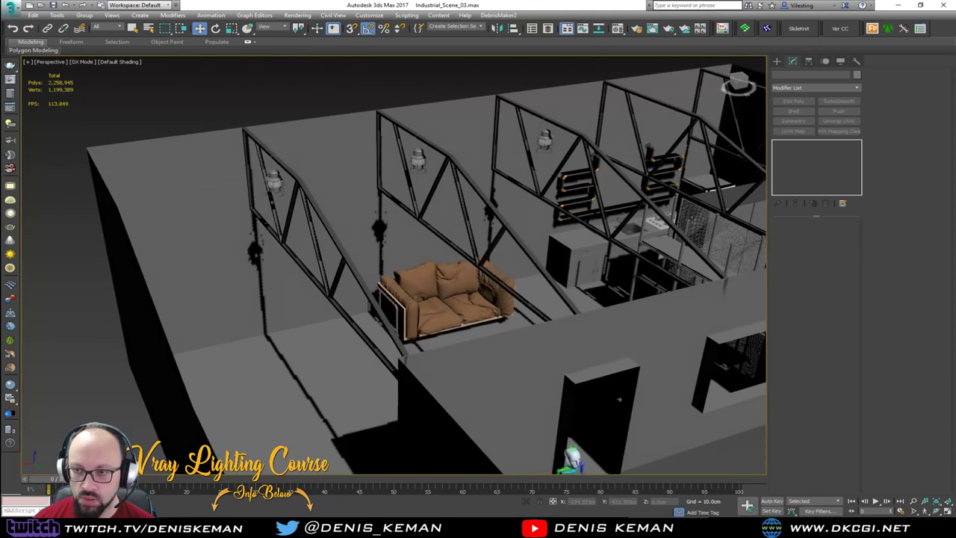
{"action": "middle_click_drag", "start_coordinate": [470, 307], "coordinate": [460, 306], "text": "alt"}
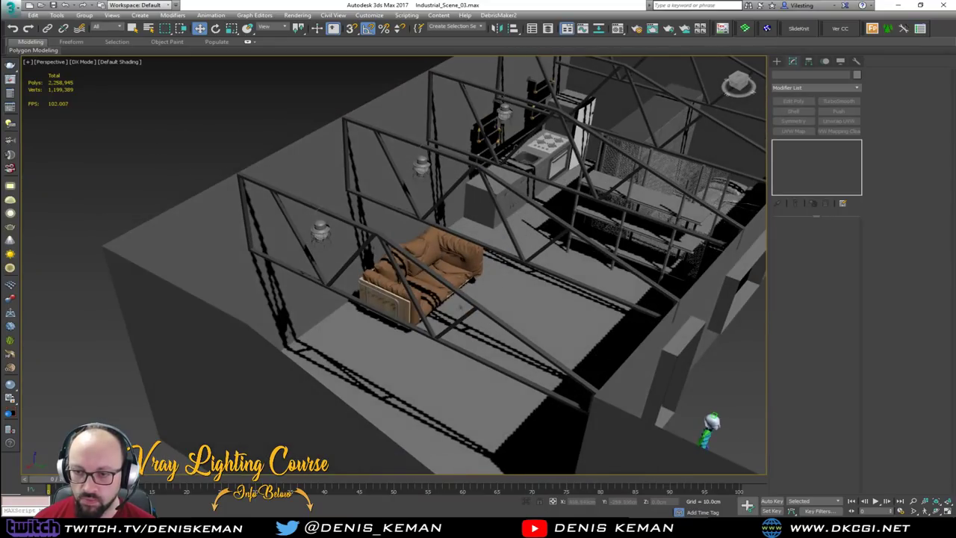
Step: Create a Standard Omni light with VRayShadow on the floor of the room, near the lamp farthest from the kitchen
{"action": "left_click", "coordinate": [777, 61]}
{"action": "left_click", "coordinate": [802, 74]}
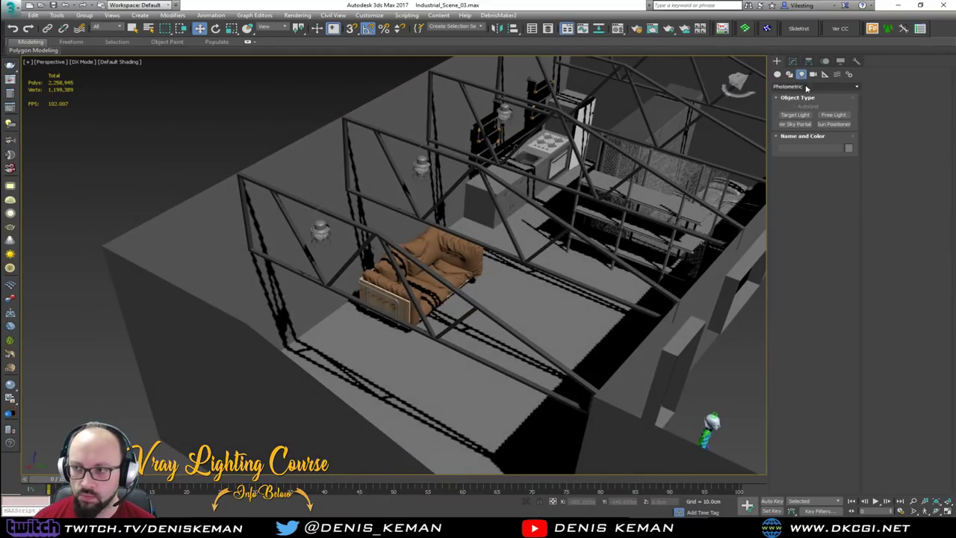
{"action": "left_click", "coordinate": [797, 87]}
{"action": "left_click", "coordinate": [796, 104]}
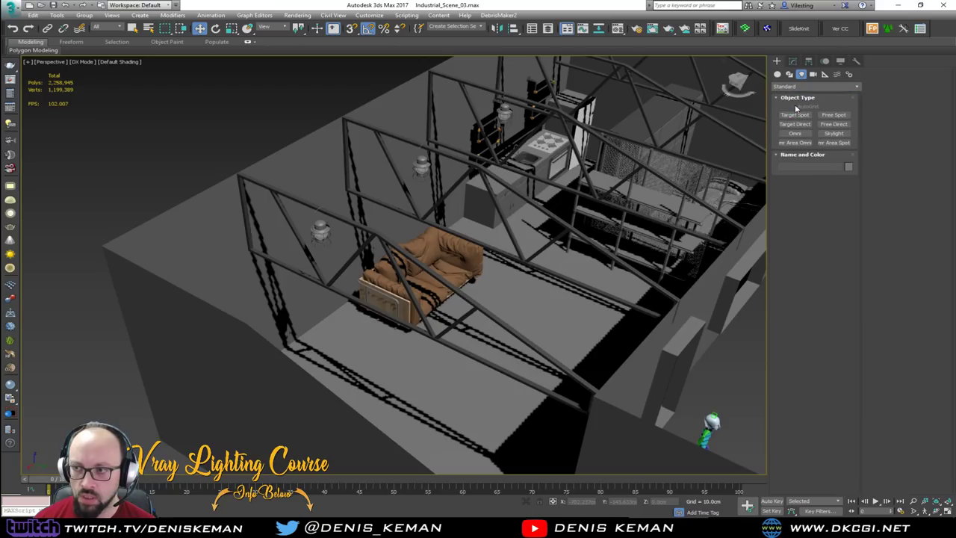
{"action": "left_click", "coordinate": [802, 135]}
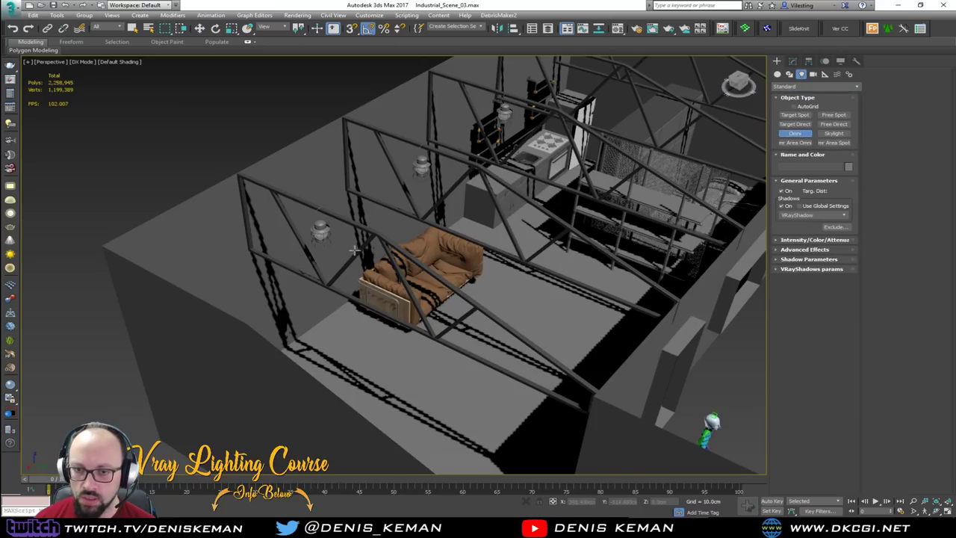
{"action": "left_click", "coordinate": [362, 389]}
{"action": "right_click", "coordinate": [367, 385]}
Step: Raise the Omni light to about 341 cm in Z and align it with the lantern farthest from the kitchen
{"action": "left_click", "coordinate": [358, 372]}
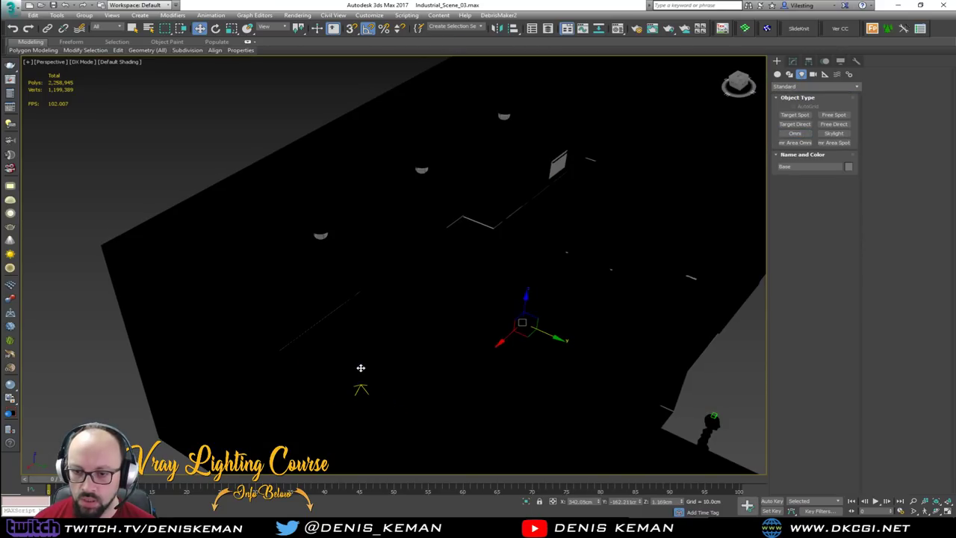
{"action": "left_click", "coordinate": [362, 387]}
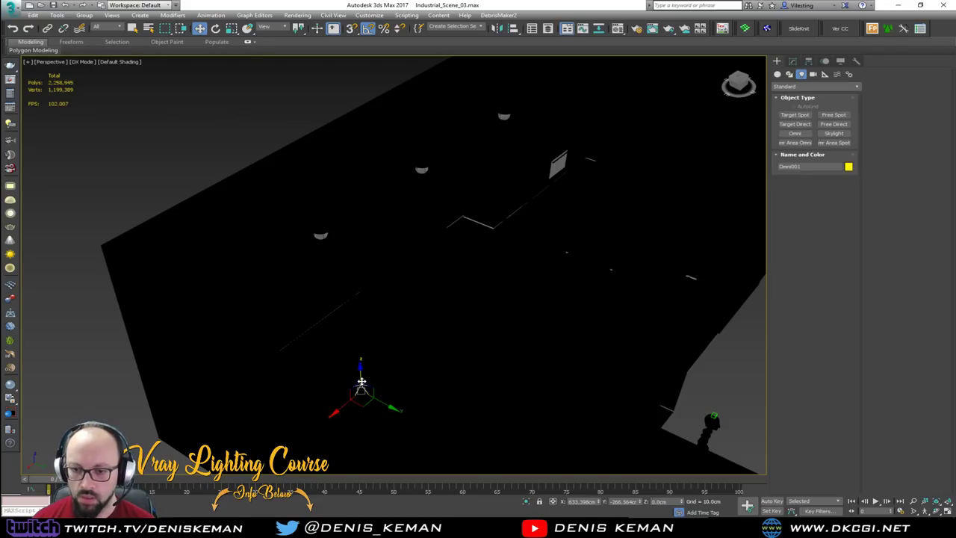
{"action": "left_click_drag", "start_coordinate": [361, 382], "coordinate": [360, 227]}
{"action": "mouse_move", "coordinate": [361, 227]}
{"action": "middle_mouse_down", "text": "alt"}
{"action": "mouse_move", "coordinate": [396, 242]}
{"action": "mouse_move", "coordinate": [351, 241]}
{"action": "middle_mouse_up", "text": "alt"}
{"action": "left_click_drag", "start_coordinate": [351, 241], "coordinate": [341, 267]}
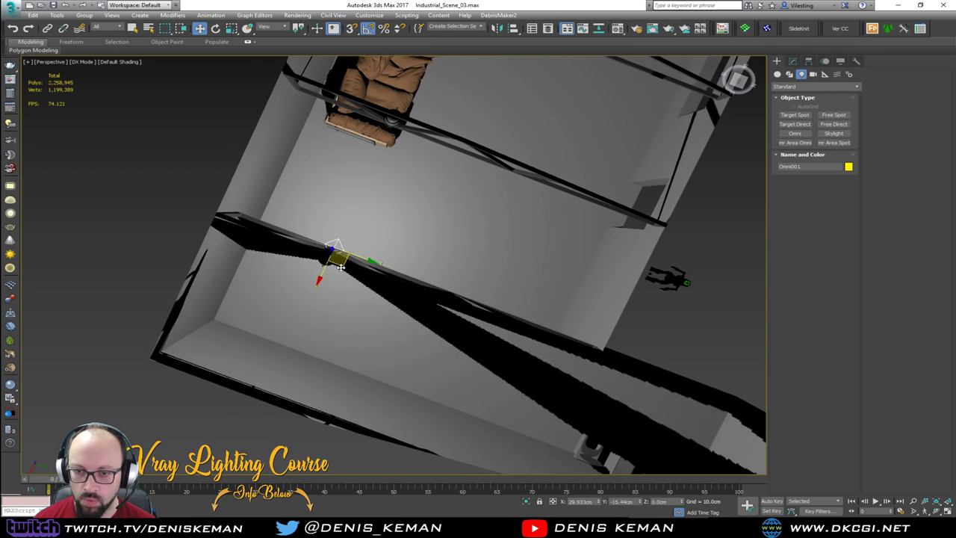
{"action": "middle_click_drag", "start_coordinate": [341, 267], "coordinate": [253, 169], "text": "alt"}
{"action": "left_click_drag", "start_coordinate": [247, 161], "coordinate": [254, 168]}
Step: Clone the Omni light along X to the other two lanterns as 2 instances
{"action": "middle_click_drag", "start_coordinate": [254, 168], "coordinate": [289, 311], "text": "alt"}
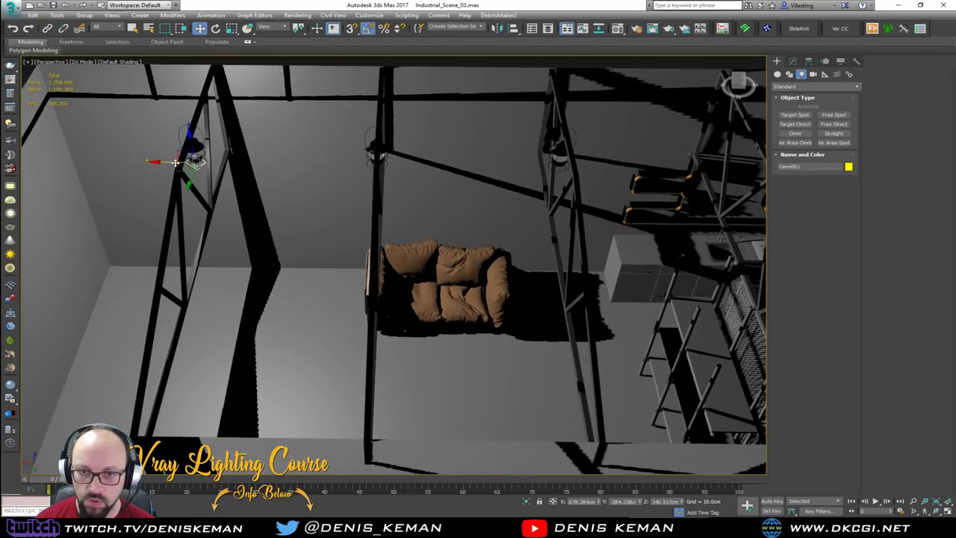
{"action": "left_click_drag", "start_coordinate": [174, 163], "coordinate": [359, 164], "text": "shift"}
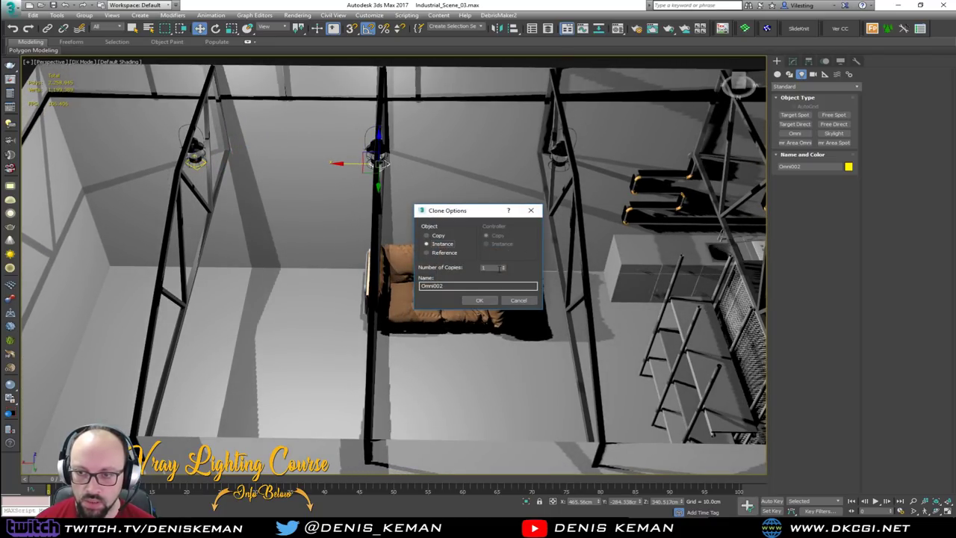
{"action": "left_click", "coordinate": [481, 300]}
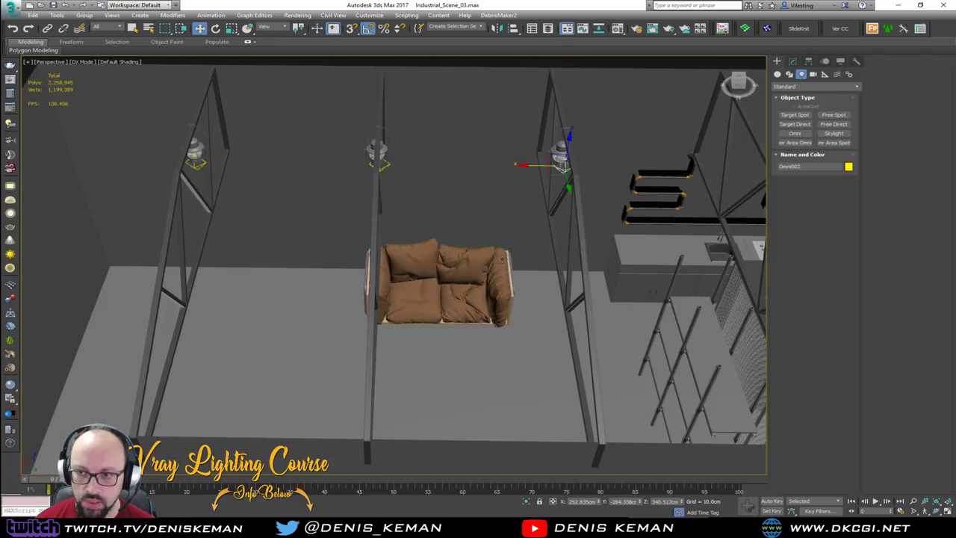
Step: Examine the lighting and shadows that the three lamp lights cast over the sofa, kitchen and walls
{"action": "mouse_move", "coordinate": [480, 301]}
{"action": "middle_mouse_down", "text": "alt"}
{"action": "mouse_move", "coordinate": [474, 241]}
{"action": "mouse_move", "coordinate": [523, 249]}
{"action": "mouse_move", "coordinate": [499, 183]}
{"action": "middle_mouse_up", "text": "alt"}
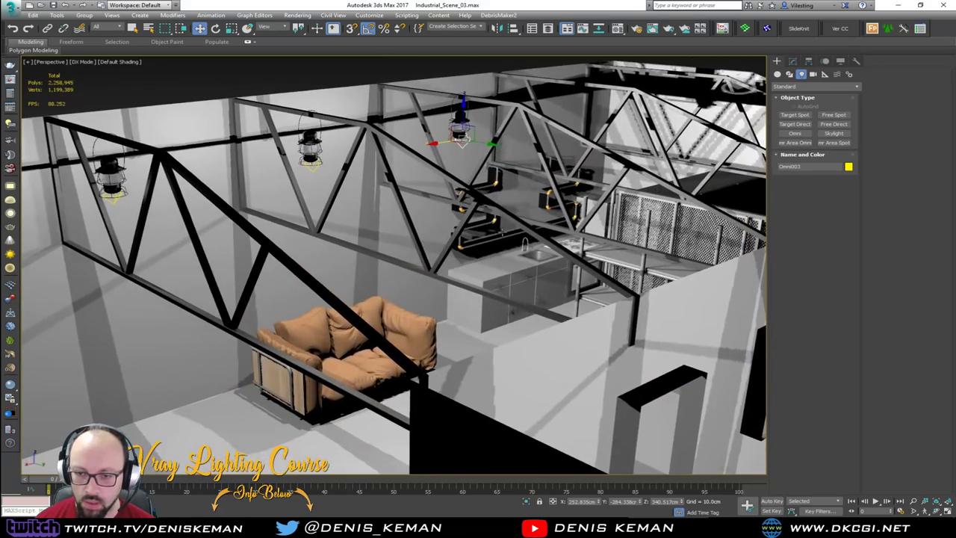
{"action": "mouse_move", "coordinate": [500, 247]}
{"action": "middle_mouse_down", "text": "alt"}
{"action": "mouse_move", "coordinate": [508, 224]}
{"action": "mouse_move", "coordinate": [502, 234]}
{"action": "middle_mouse_up", "text": "alt"}
{"action": "scroll", "coordinate": [454, 290], "scroll_direction": "up", "scroll_amount": 4}
{"action": "scroll", "coordinate": [460, 284], "scroll_direction": "down", "scroll_amount": 4}
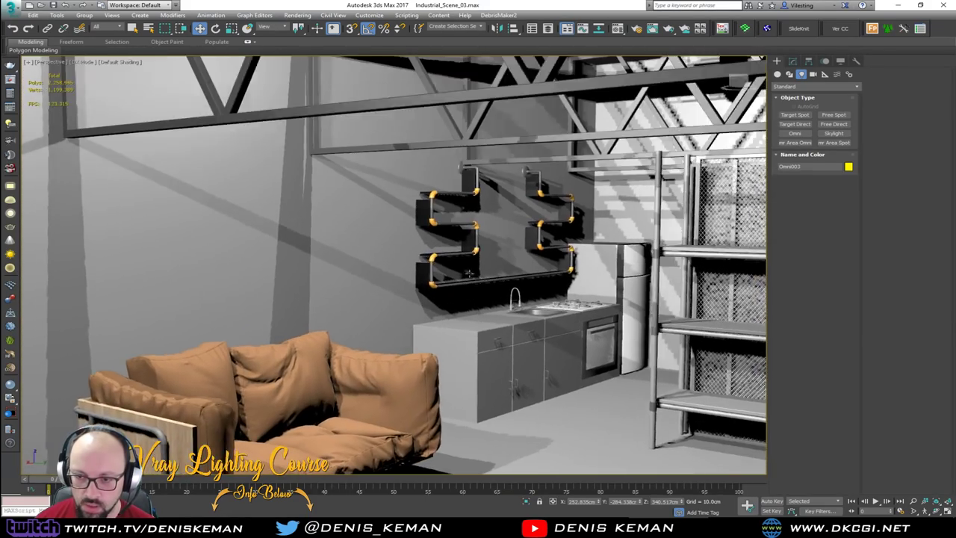
{"action": "middle_click_drag", "start_coordinate": [474, 286], "coordinate": [468, 272], "text": "alt"}
{"action": "middle_click_drag", "start_coordinate": [486, 239], "coordinate": [478, 275], "text": "alt"}
{"action": "scroll", "coordinate": [478, 275], "scroll_direction": "down", "scroll_amount": 8}
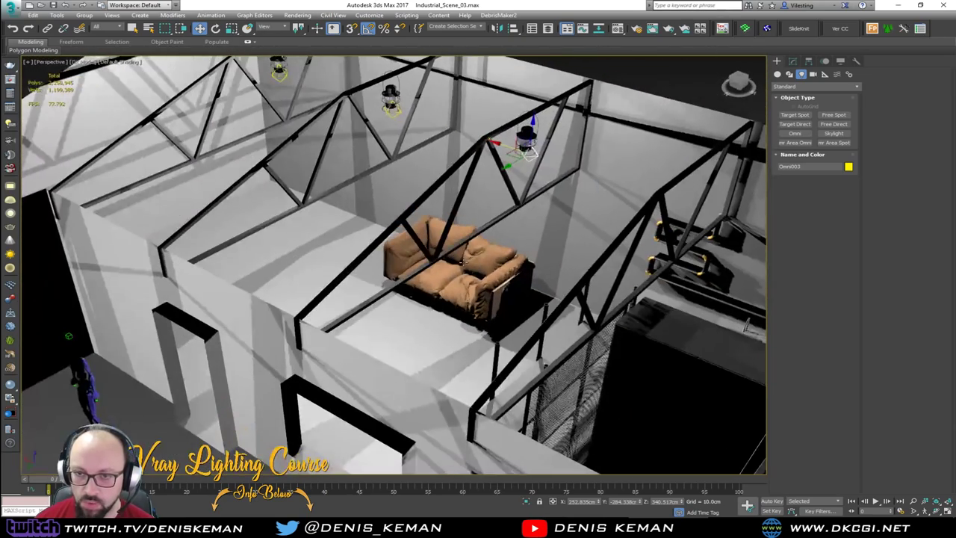
Step: Set the instanced Omni lights' intensity multiplier to 0.2
{"action": "middle_click_drag", "start_coordinate": [400, 153], "coordinate": [419, 266]}
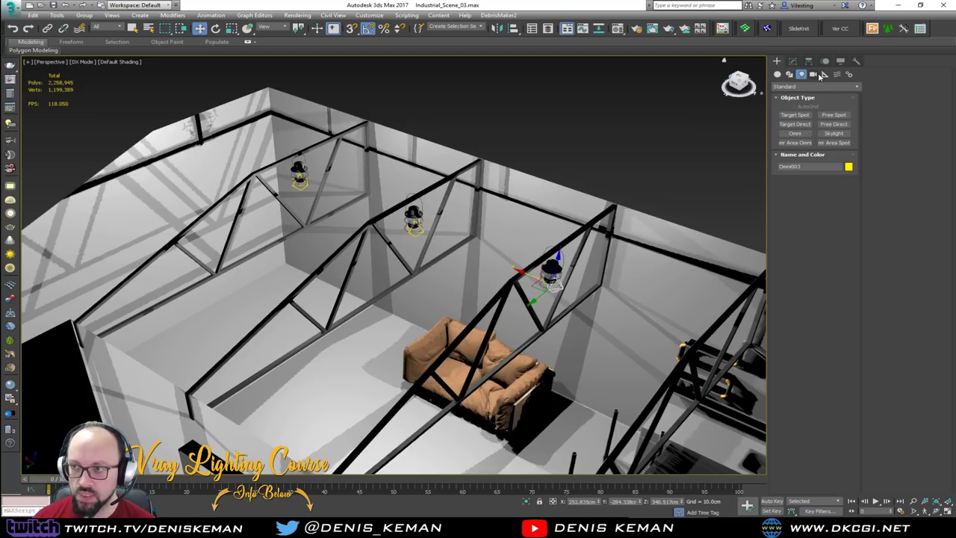
{"action": "left_click", "coordinate": [793, 62]}
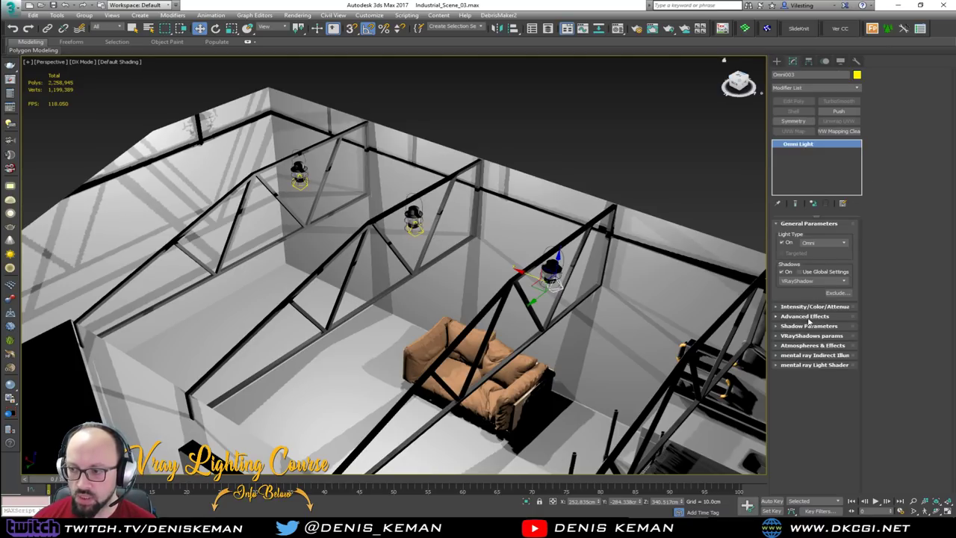
{"action": "left_click", "coordinate": [814, 307]}
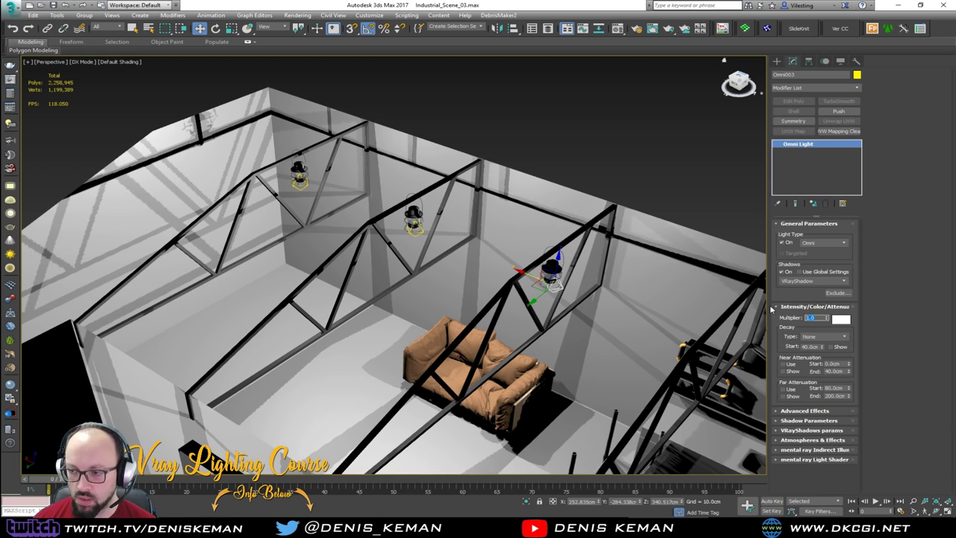
{"action": "type", "text": "0.2"}
{"action": "key", "text": "Return"}
Step: Clone the three lantern Omni lights together along Y towards the opposite side of the room as instances
{"action": "middle_click_drag", "start_coordinate": [430, 161], "coordinate": [511, 242], "text": "alt"}
{"action": "scroll", "coordinate": [545, 263], "scroll_direction": "up", "scroll_amount": 5}
{"action": "middle_click_drag", "start_coordinate": [283, 265], "coordinate": [381, 290], "text": "alt"}
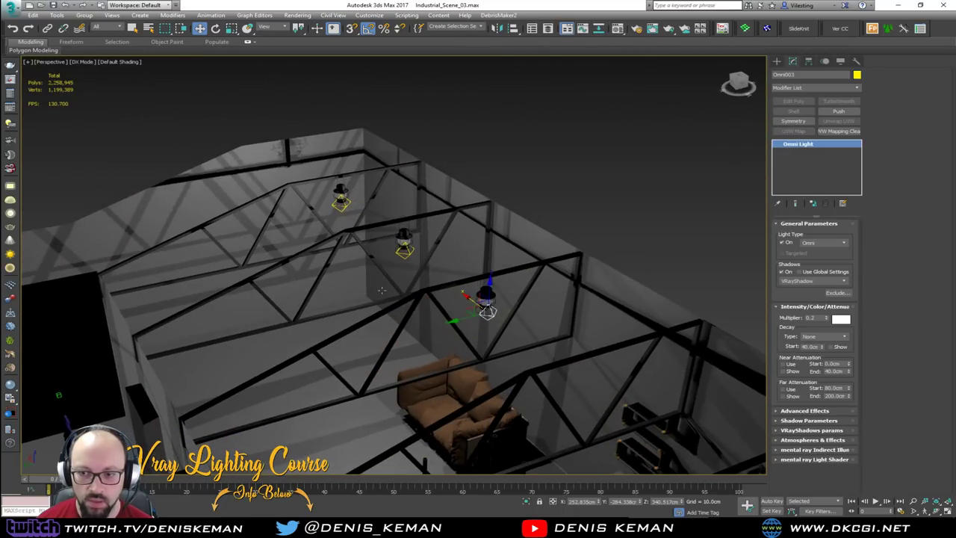
{"action": "left_click", "coordinate": [404, 251], "text": "ctrl"}
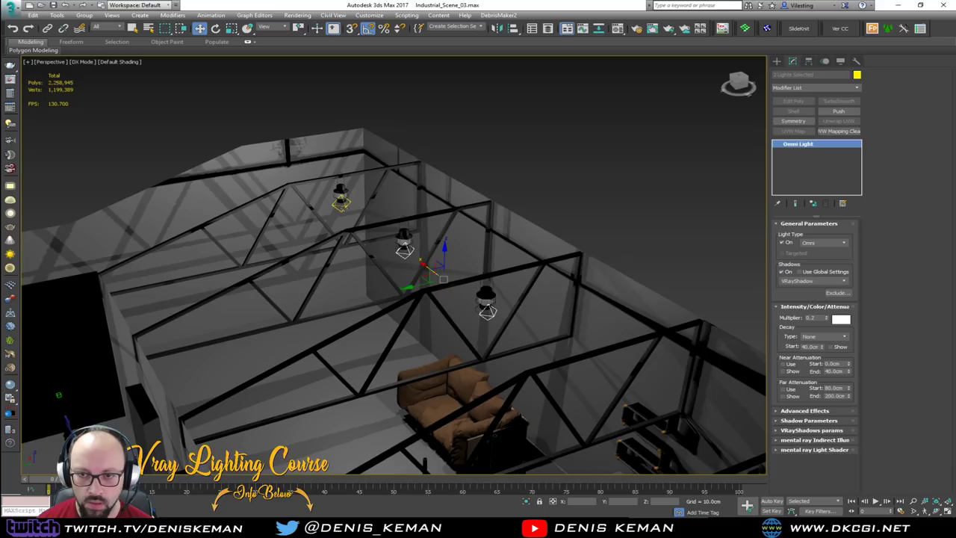
{"action": "left_click", "coordinate": [343, 206]}
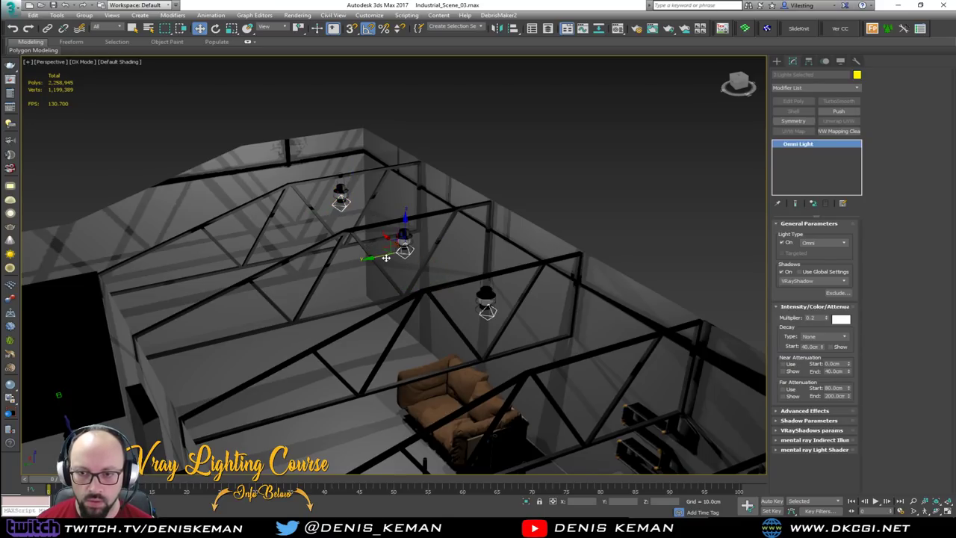
{"action": "mouse_move", "coordinate": [329, 272]}
{"action": "left_mouse_down", "text": "shift"}
{"action": "mouse_move", "coordinate": [188, 323]}
{"action": "mouse_move", "coordinate": [127, 321]}
{"action": "mouse_move", "coordinate": [171, 328]}
{"action": "left_mouse_up", "text": "shift"}
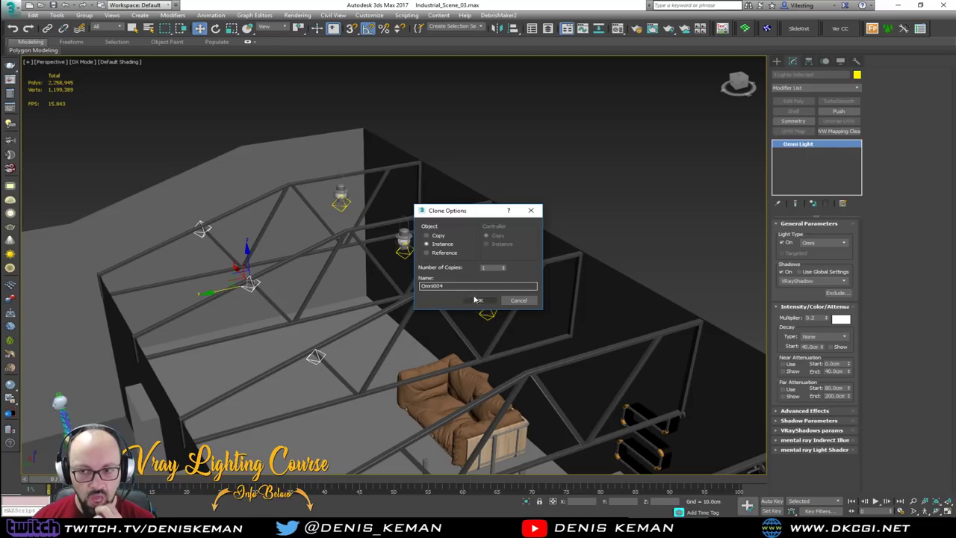
{"action": "left_click", "coordinate": [478, 301]}
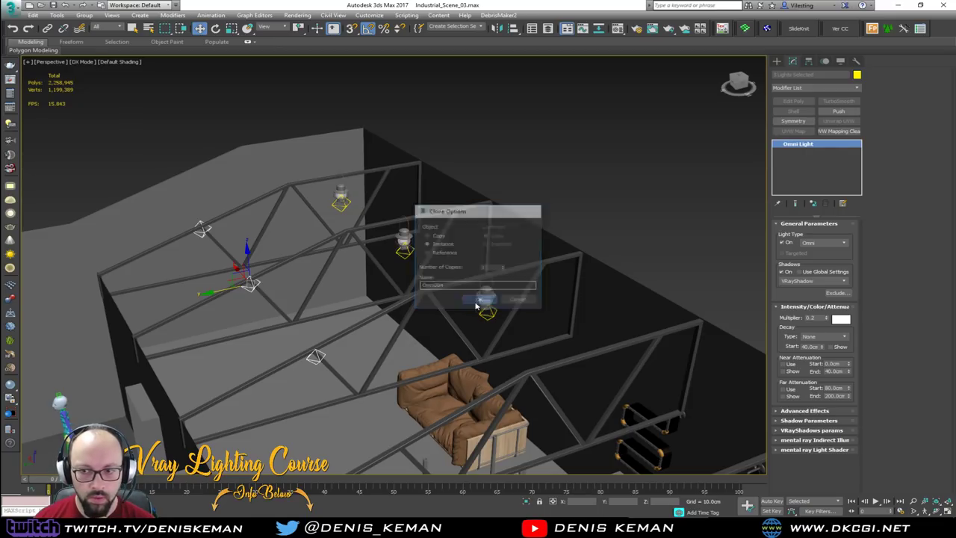
Step: Lower the three cloned Omni lights below the trusses to about 245 cm in Z
{"action": "scroll", "coordinate": [311, 273], "scroll_direction": "up", "scroll_amount": 4}
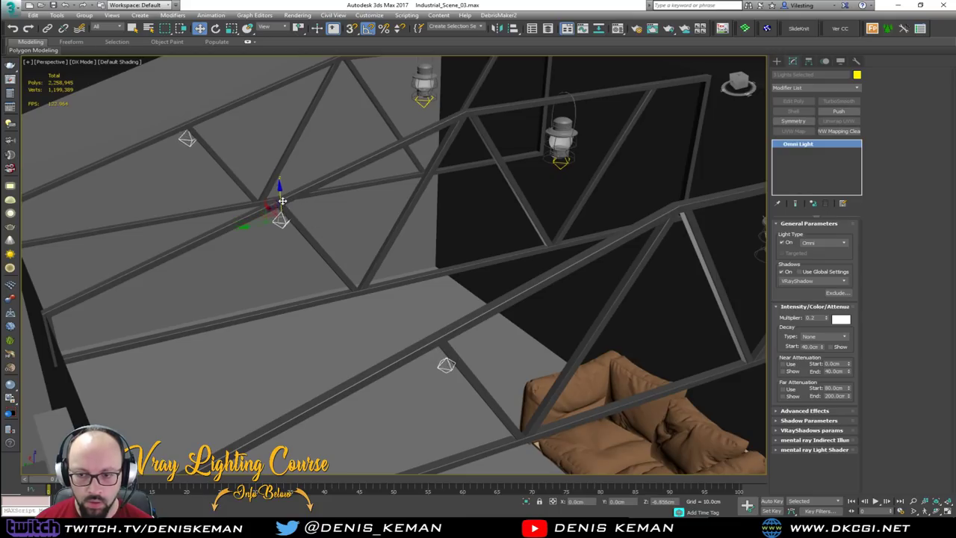
{"action": "left_click_drag", "start_coordinate": [283, 200], "coordinate": [289, 258]}
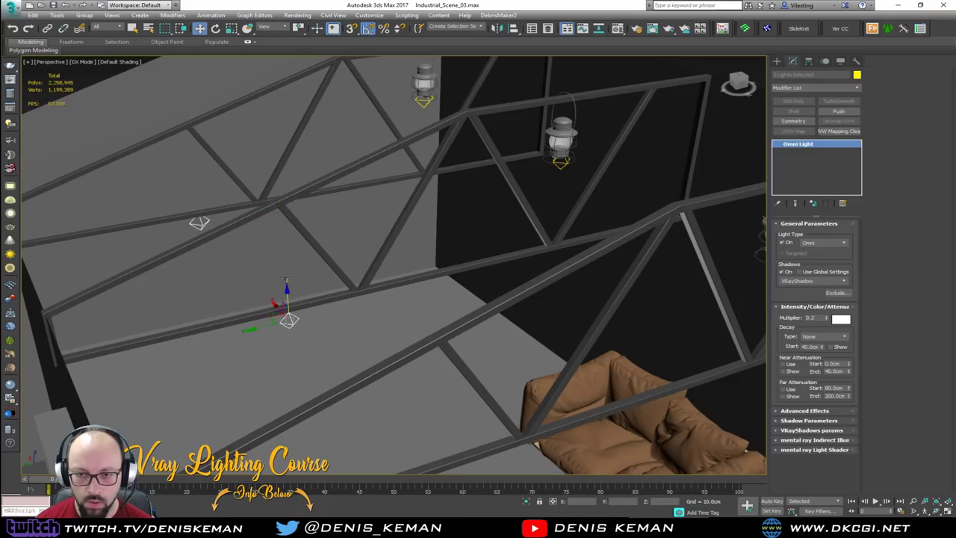
{"action": "left_click", "coordinate": [286, 260]}
{"action": "key", "text": "F3"}
{"action": "left_click", "coordinate": [310, 275]}
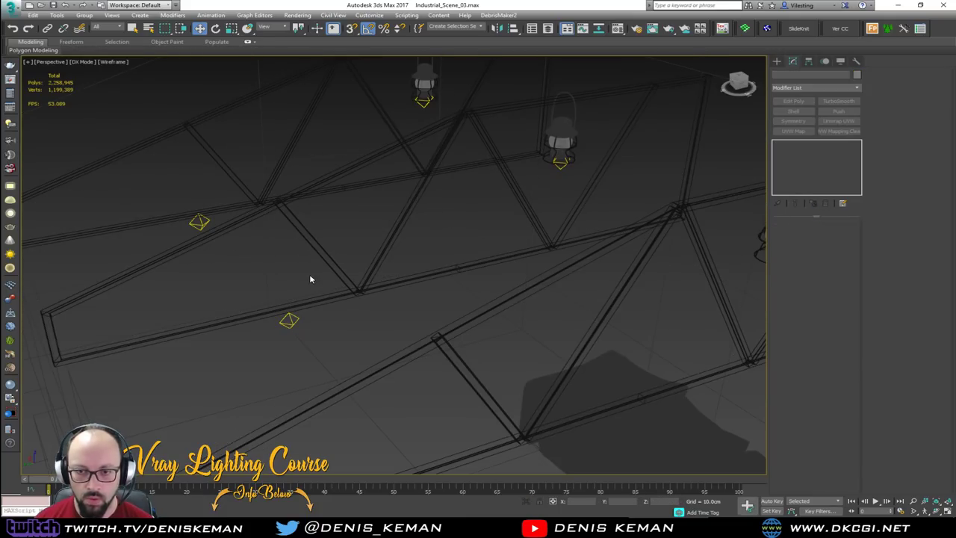
{"action": "key", "text": "F3"}
{"action": "key", "text": "F4"}
{"action": "scroll", "coordinate": [311, 279], "scroll_direction": "down", "scroll_amount": 10}
{"action": "key", "text": "F4"}
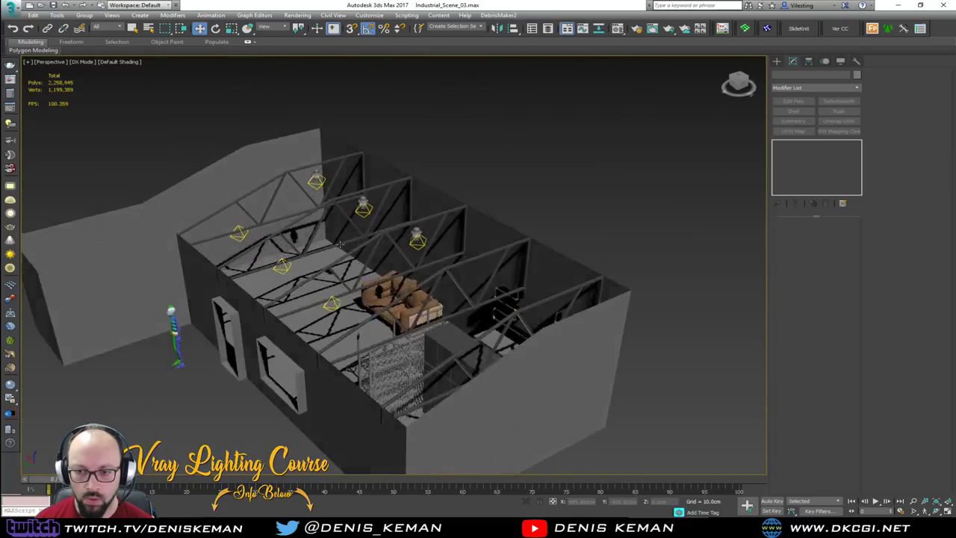
{"action": "middle_click_drag", "start_coordinate": [351, 246], "coordinate": [419, 248], "text": "alt"}
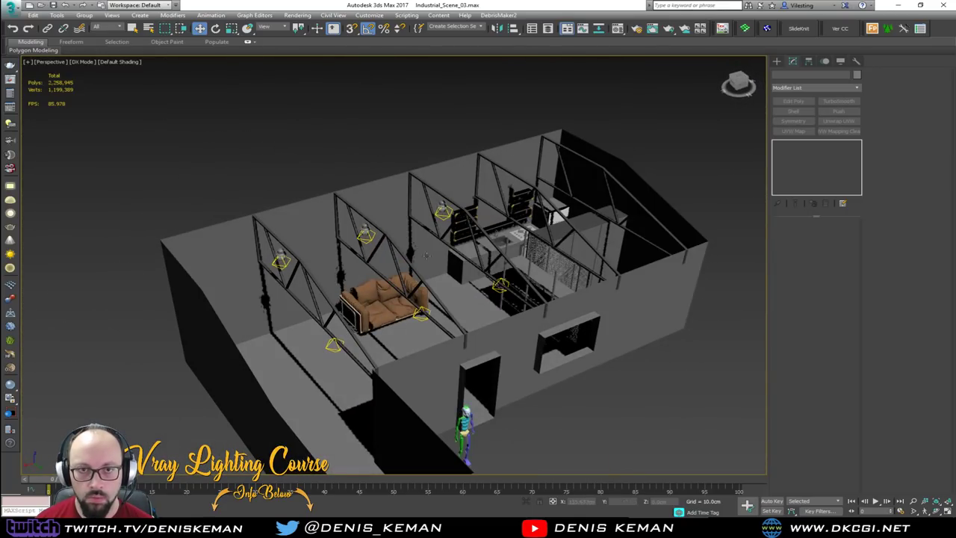
Step: Delete the three cloned Omni lights opposite the lanterns one by one
{"action": "scroll", "coordinate": [488, 299], "scroll_direction": "up", "scroll_amount": 3}
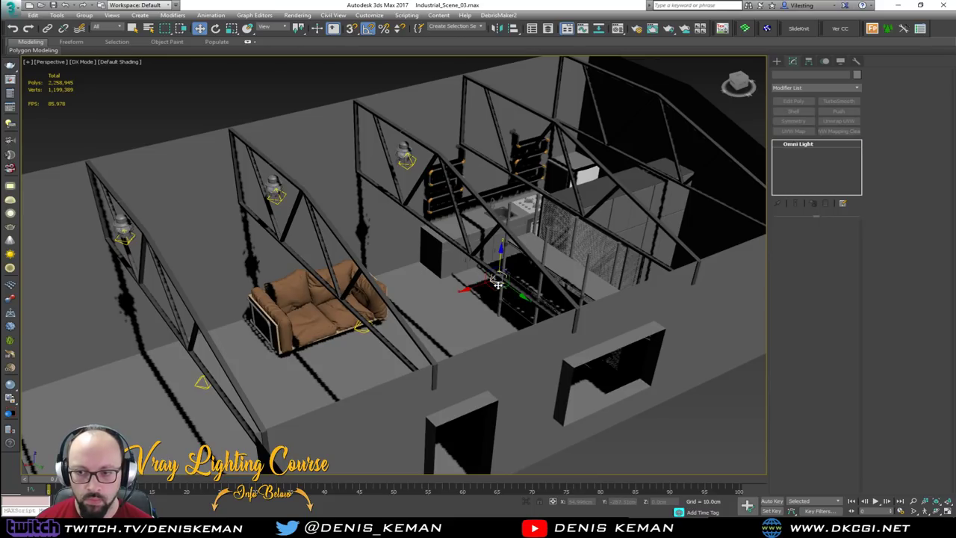
{"action": "key", "text": "Delete"}
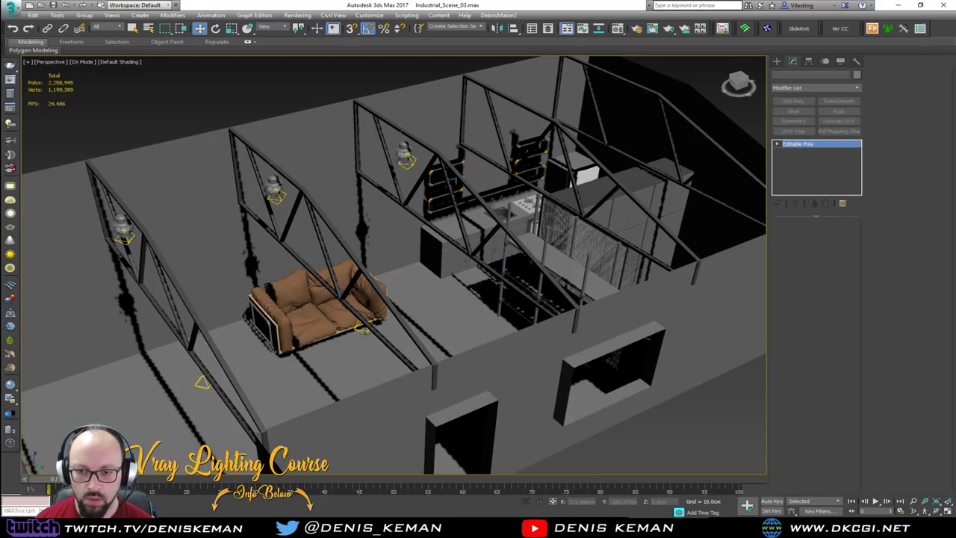
{"action": "key", "text": "F3"}
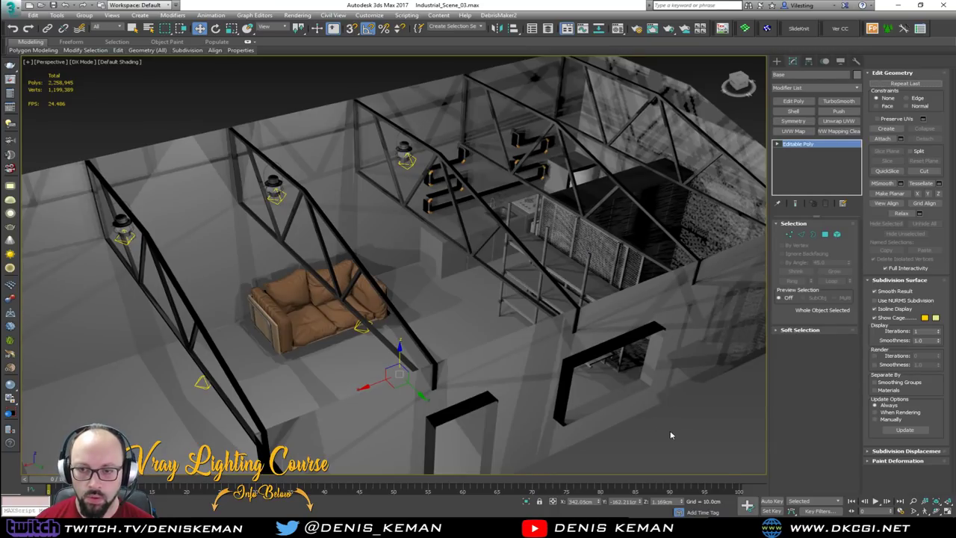
{"action": "left_click", "coordinate": [644, 416]}
{"action": "scroll", "coordinate": [644, 416], "scroll_direction": "up", "scroll_amount": 3}
{"action": "mouse_move", "coordinate": [644, 416]}
{"action": "middle_mouse_down"}
{"action": "mouse_move", "coordinate": [418, 269]}
{"action": "mouse_move", "coordinate": [441, 258]}
{"action": "mouse_move", "coordinate": [412, 261]}
{"action": "middle_mouse_up"}
{"action": "scroll", "coordinate": [428, 273], "scroll_direction": "up", "scroll_amount": 3}
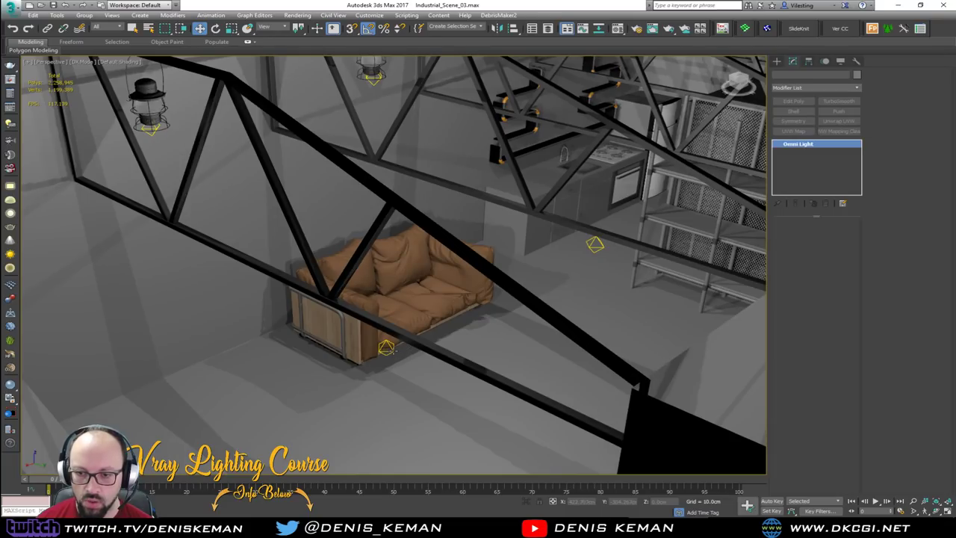
{"action": "left_click", "coordinate": [388, 349]}
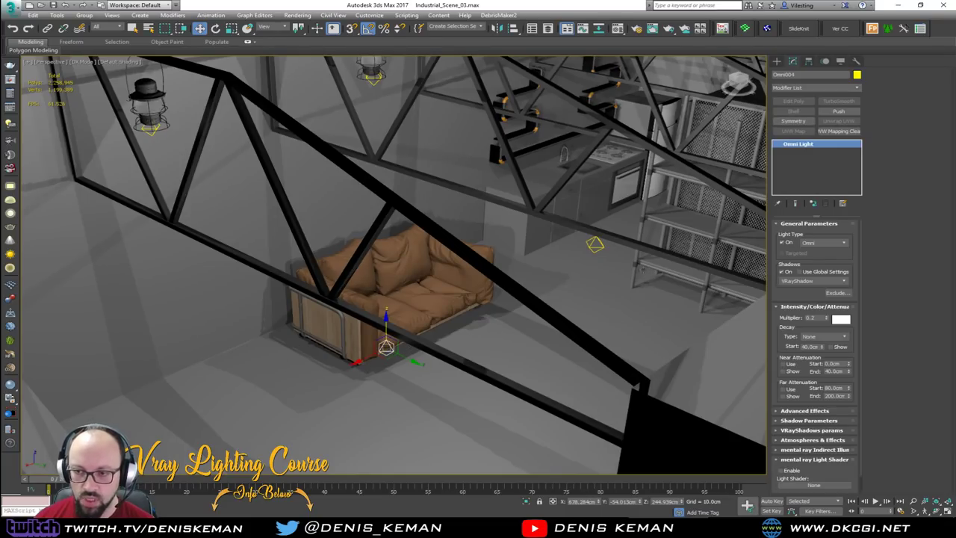
{"action": "key", "text": "Delete"}
{"action": "left_click", "coordinate": [601, 245]}
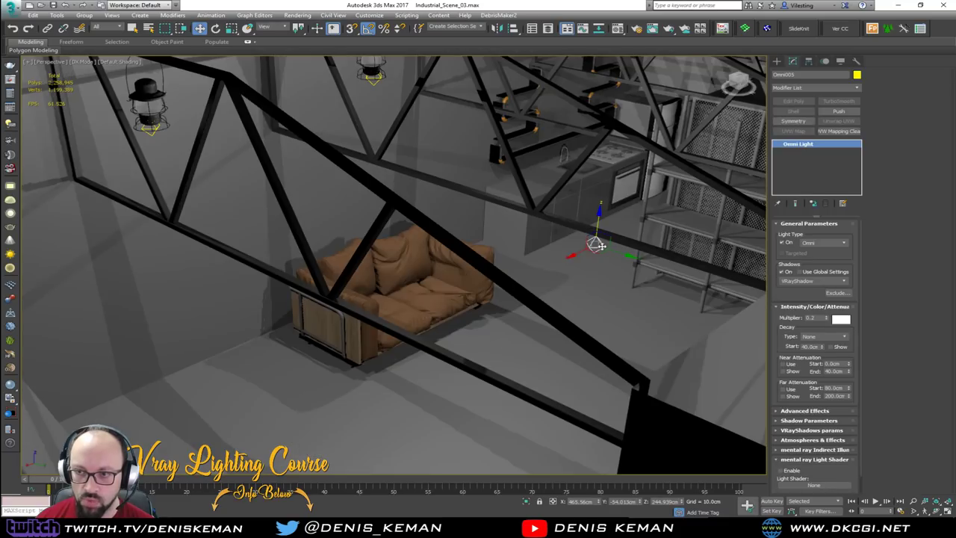
{"action": "middle_click_drag", "start_coordinate": [602, 245], "coordinate": [568, 265]}
{"action": "key", "text": "Delete"}
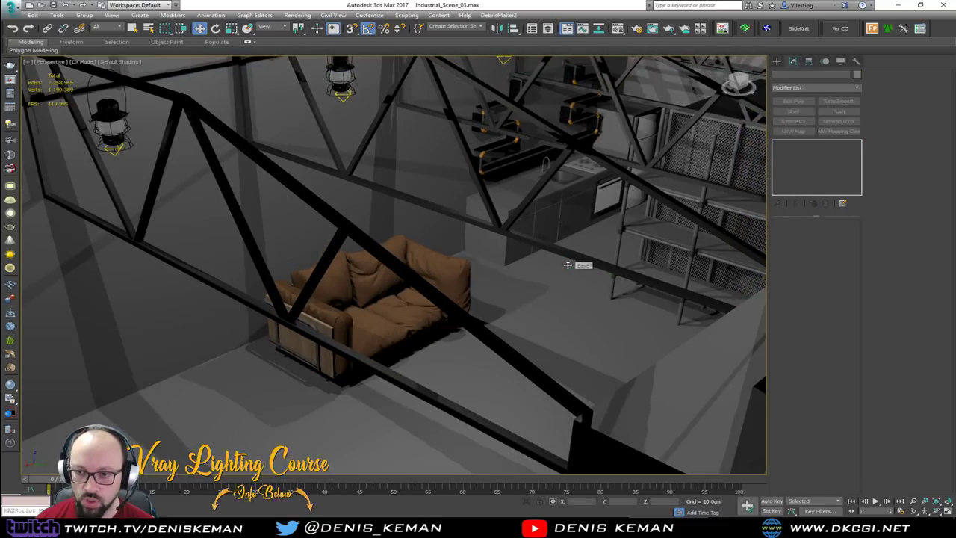
Step: Select the Omni lights inside all three lanterns together in wireframe display
{"action": "scroll", "coordinate": [434, 204], "scroll_direction": "down", "scroll_amount": 5}
{"action": "mouse_move", "coordinate": [434, 205]}
{"action": "middle_mouse_down", "text": "alt"}
{"action": "mouse_move", "coordinate": [366, 217]}
{"action": "mouse_move", "coordinate": [306, 187]}
{"action": "mouse_move", "coordinate": [283, 273]}
{"action": "mouse_move", "coordinate": [443, 217]}
{"action": "middle_mouse_up", "text": "alt"}
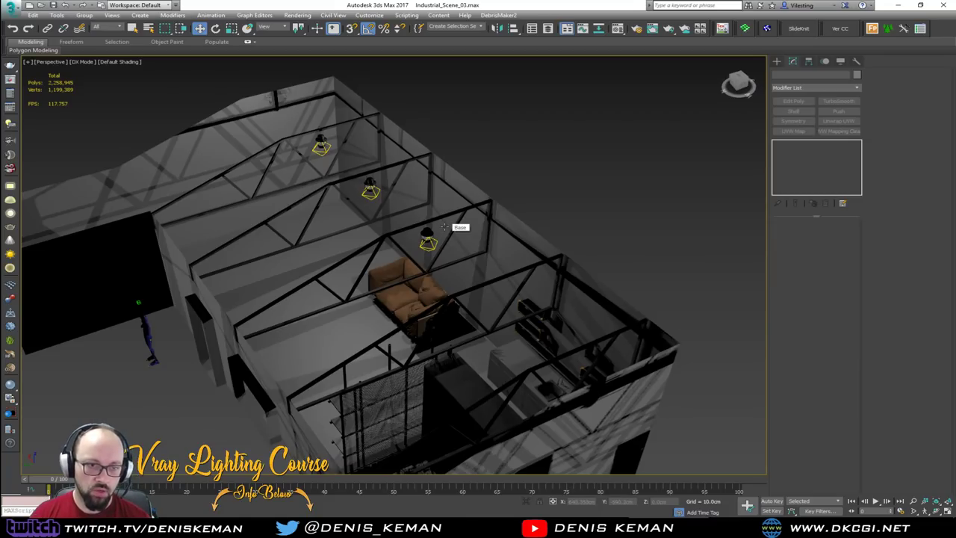
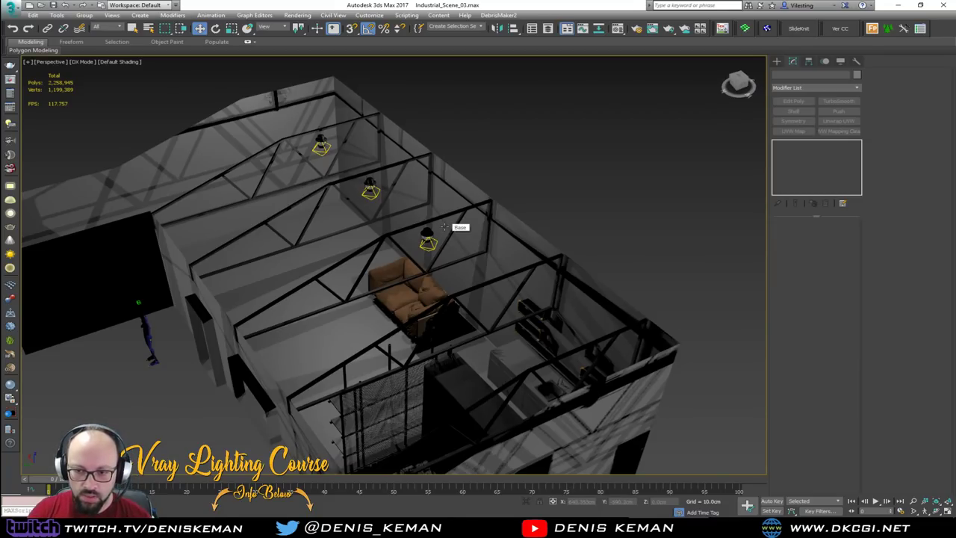
{"action": "scroll", "coordinate": [445, 226], "scroll_direction": "up", "scroll_amount": 8}
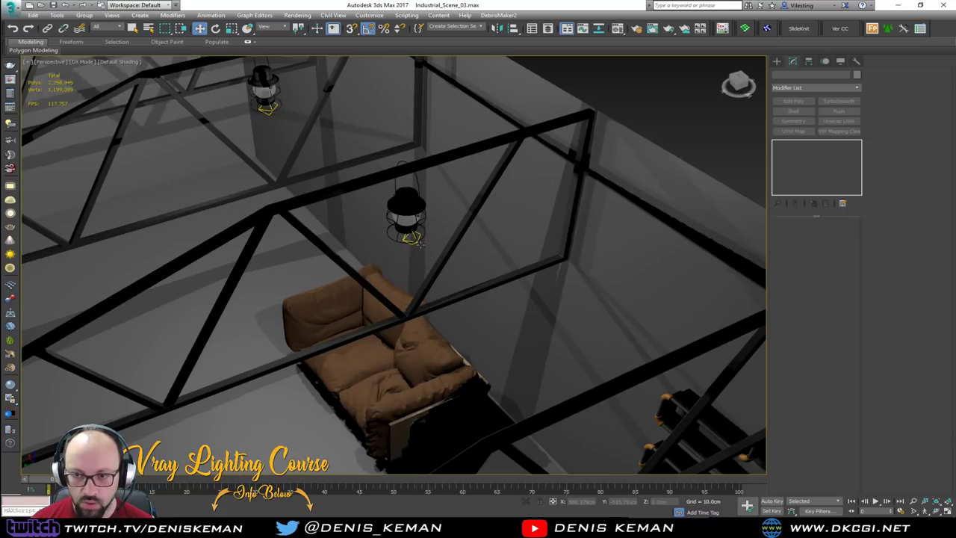
{"action": "scroll", "coordinate": [411, 238], "scroll_direction": "up", "scroll_amount": 5}
{"action": "key", "text": "F3"}
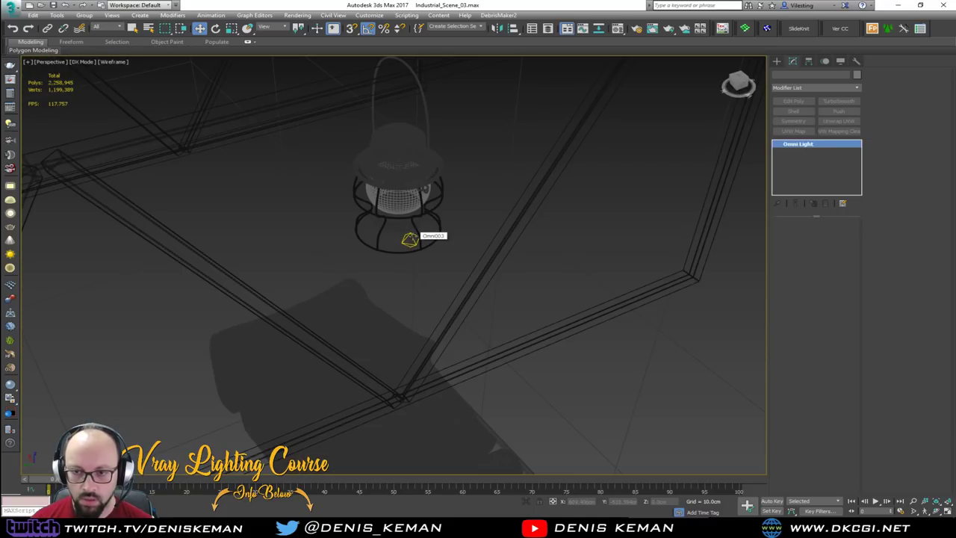
{"action": "left_click", "coordinate": [410, 239]}
{"action": "scroll", "coordinate": [421, 299], "scroll_direction": "down", "scroll_amount": 10}
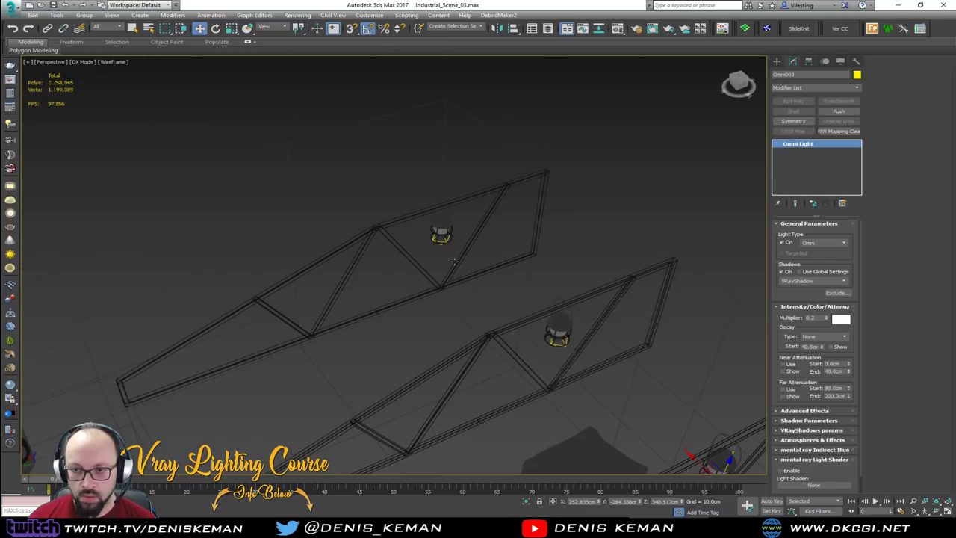
{"action": "scroll", "coordinate": [448, 246], "scroll_direction": "up", "scroll_amount": 6}
{"action": "left_click", "coordinate": [435, 237], "text": "ctrl"}
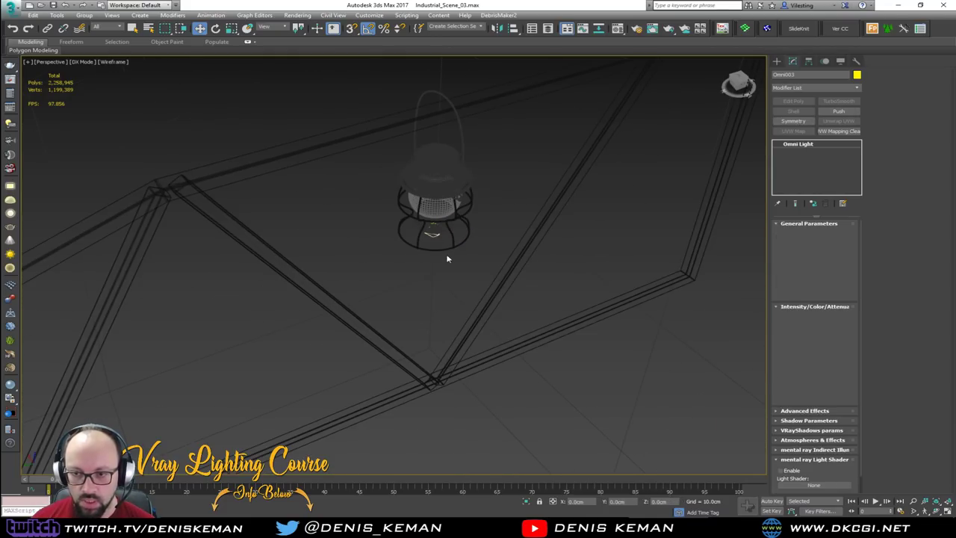
{"action": "scroll", "coordinate": [441, 244], "scroll_direction": "up", "scroll_amount": 4}
{"action": "scroll", "coordinate": [441, 243], "scroll_direction": "down", "scroll_amount": 4}
{"action": "middle_click_drag", "start_coordinate": [533, 284], "coordinate": [627, 344]}
{"action": "scroll", "coordinate": [461, 246], "scroll_direction": "down", "scroll_amount": 1}
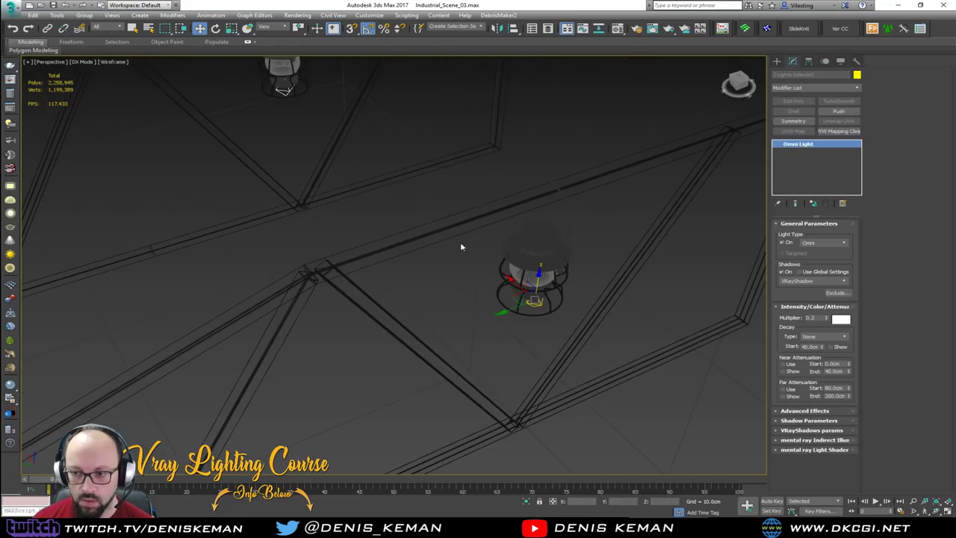
{"action": "scroll", "coordinate": [529, 305], "scroll_direction": "up", "scroll_amount": 4}
{"action": "scroll", "coordinate": [538, 305], "scroll_direction": "down", "scroll_amount": 3}
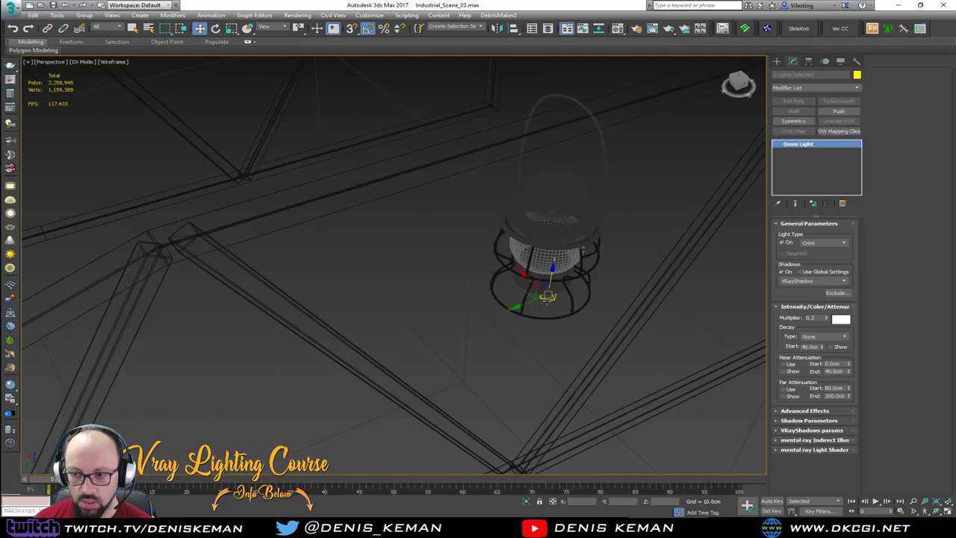
Step: Examine the shaded lighting over the sofa and kitchen, and clear the light selection
{"action": "scroll", "coordinate": [548, 301], "scroll_direction": "down", "scroll_amount": 5}
{"action": "key", "text": "F3"}
{"action": "scroll", "coordinate": [547, 301], "scroll_direction": "down", "scroll_amount": 2}
{"action": "mouse_move", "coordinate": [548, 302]}
{"action": "middle_mouse_down"}
{"action": "mouse_move", "coordinate": [366, 213]}
{"action": "mouse_move", "coordinate": [498, 233]}
{"action": "mouse_move", "coordinate": [507, 247]}
{"action": "mouse_move", "coordinate": [413, 234]}
{"action": "middle_mouse_up"}
{"action": "scroll", "coordinate": [414, 234], "scroll_direction": "up", "scroll_amount": 3}
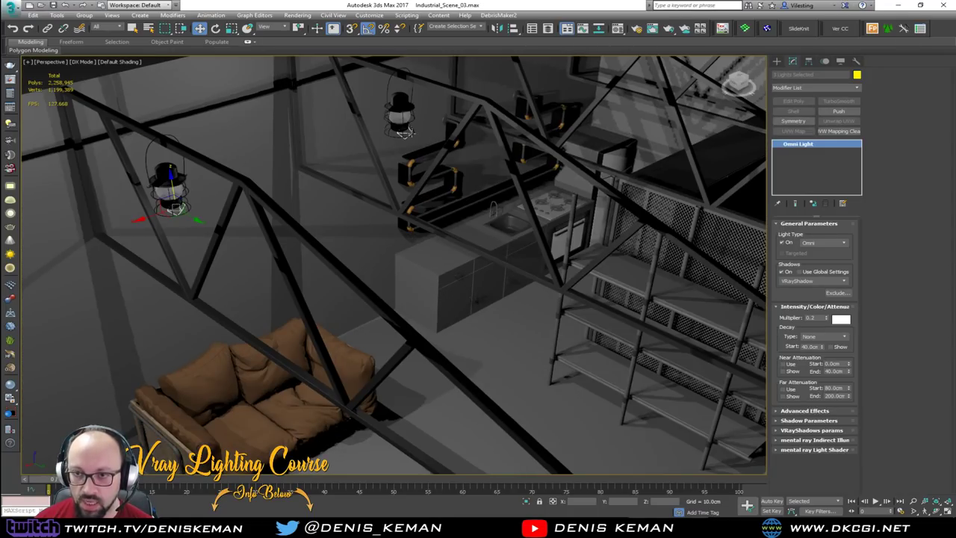
{"action": "middle_click_drag", "start_coordinate": [410, 133], "coordinate": [433, 217]}
{"action": "scroll", "coordinate": [349, 245], "scroll_direction": "down", "scroll_amount": 3}
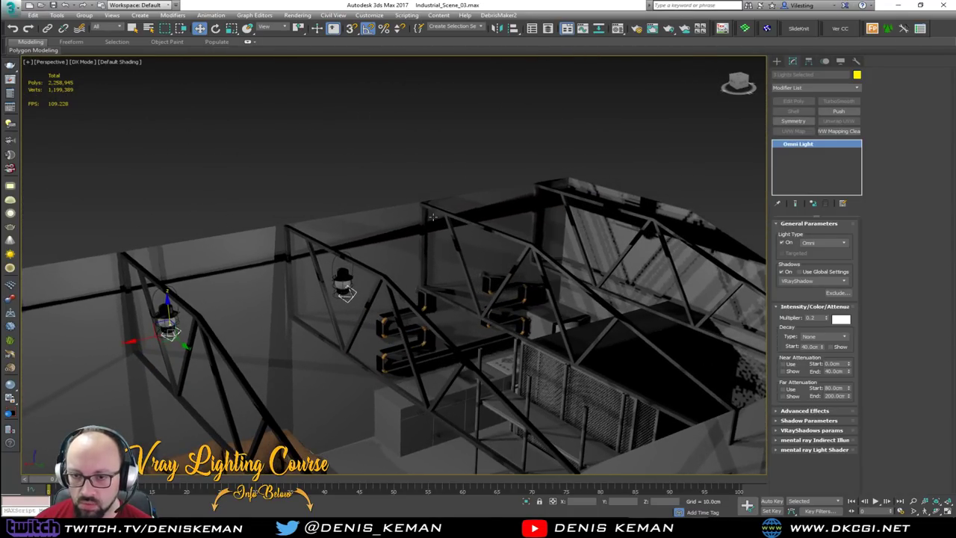
{"action": "middle_click_drag", "start_coordinate": [497, 254], "coordinate": [337, 197], "text": "alt"}
{"action": "middle_click_drag", "start_coordinate": [427, 318], "coordinate": [539, 251]}
{"action": "left_click", "coordinate": [463, 101]}
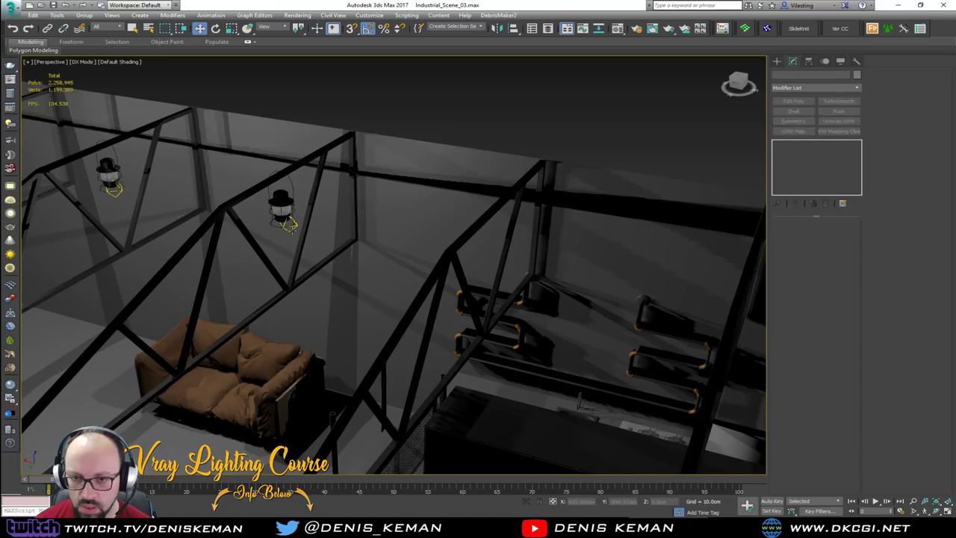
Step: Clone the Omni light of the lantern nearest the kitchen along X to about 56 cm, beside the kitchen, as one instance
{"action": "left_click", "coordinate": [286, 223]}
{"action": "middle_click_drag", "start_coordinate": [286, 223], "coordinate": [234, 197]}
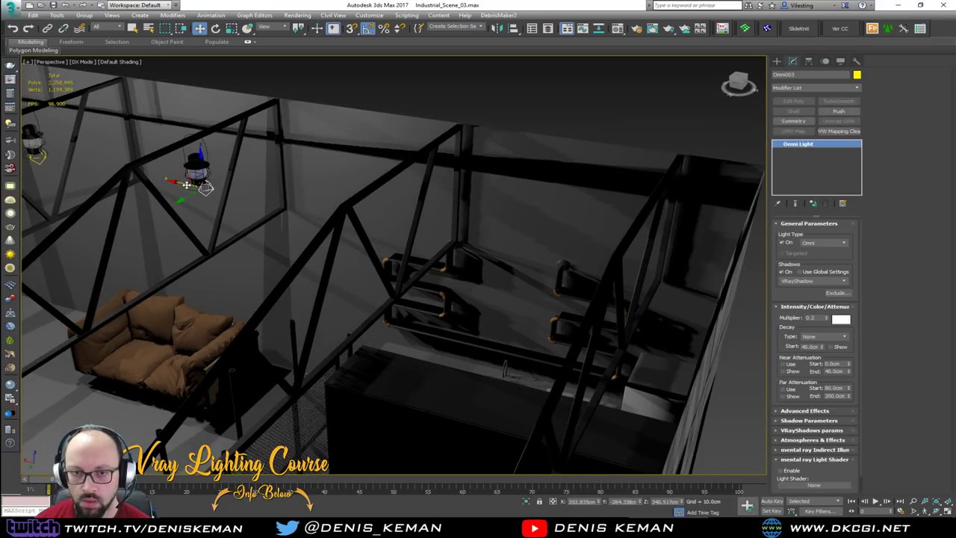
{"action": "left_click_drag", "start_coordinate": [190, 183], "coordinate": [368, 216], "text": "shift"}
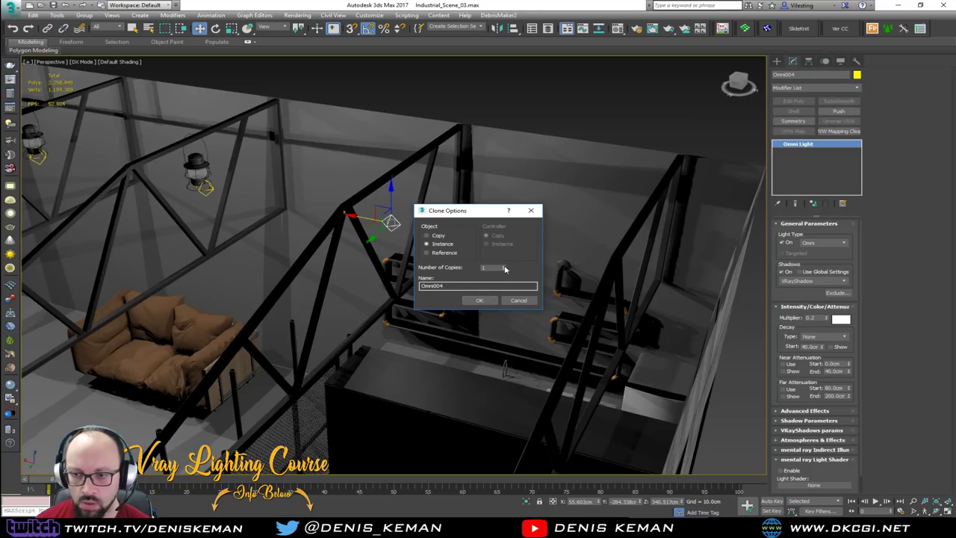
{"action": "left_click", "coordinate": [480, 300]}
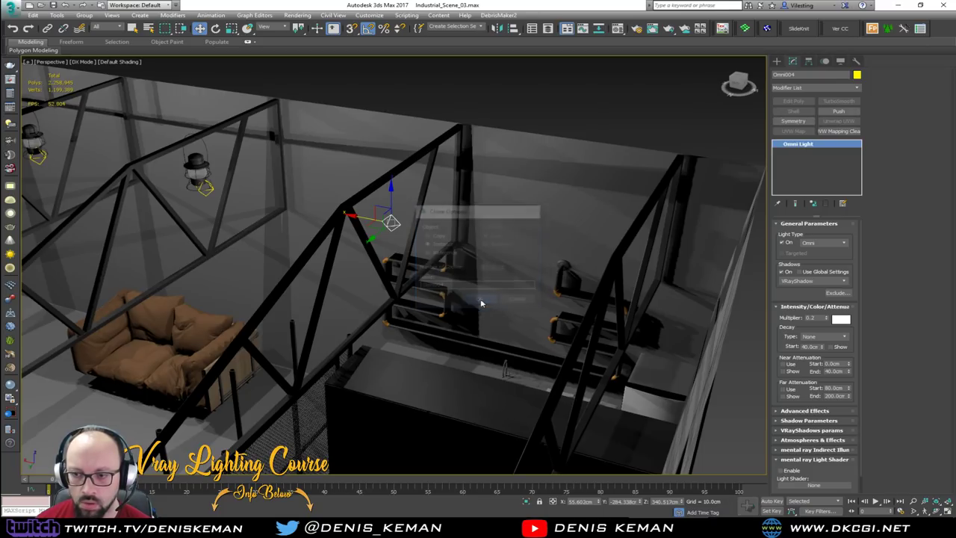
{"action": "left_click", "coordinate": [617, 91]}
Step: Examine the doorway with the biped figure and the light on the surrounding walls
{"action": "mouse_move", "coordinate": [395, 153]}
{"action": "middle_mouse_down", "text": "alt"}
{"action": "mouse_move", "coordinate": [471, 204]}
{"action": "mouse_move", "coordinate": [351, 142]}
{"action": "mouse_move", "coordinate": [433, 187]}
{"action": "mouse_move", "coordinate": [508, 179]}
{"action": "mouse_move", "coordinate": [441, 203]}
{"action": "mouse_move", "coordinate": [372, 190]}
{"action": "mouse_move", "coordinate": [441, 173]}
{"action": "mouse_move", "coordinate": [437, 165]}
{"action": "mouse_move", "coordinate": [354, 215]}
{"action": "mouse_move", "coordinate": [378, 203]}
{"action": "mouse_move", "coordinate": [455, 217]}
{"action": "mouse_move", "coordinate": [526, 247]}
{"action": "mouse_move", "coordinate": [179, 130]}
{"action": "middle_mouse_up", "text": "alt"}
{"action": "scroll", "coordinate": [351, 142], "scroll_direction": "down", "scroll_amount": 3}
{"action": "scroll", "coordinate": [371, 190], "scroll_direction": "up", "scroll_amount": 3}
{"action": "scroll", "coordinate": [371, 190], "scroll_direction": "up", "scroll_amount": 3}
{"action": "scroll", "coordinate": [500, 239], "scroll_direction": "up", "scroll_amount": 5}
{"action": "scroll", "coordinate": [179, 130], "scroll_direction": "down", "scroll_amount": 2}
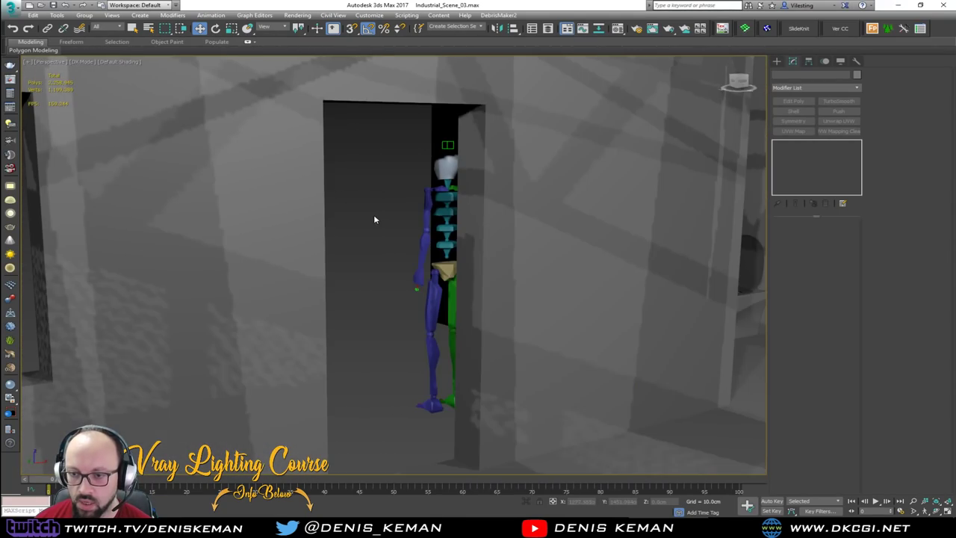
Step: Examine the lighting across the whole building and in the bed area behind the mesh partition
{"action": "mouse_move", "coordinate": [375, 220]}
{"action": "middle_mouse_down", "text": "alt"}
{"action": "mouse_move", "coordinate": [234, 197]}
{"action": "mouse_move", "coordinate": [340, 189]}
{"action": "mouse_move", "coordinate": [343, 224]}
{"action": "mouse_move", "coordinate": [317, 245]}
{"action": "mouse_move", "coordinate": [328, 253]}
{"action": "mouse_move", "coordinate": [341, 230]}
{"action": "mouse_move", "coordinate": [333, 252]}
{"action": "mouse_move", "coordinate": [363, 225]}
{"action": "middle_mouse_up", "text": "alt"}
{"action": "scroll", "coordinate": [329, 254], "scroll_direction": "down", "scroll_amount": 3}
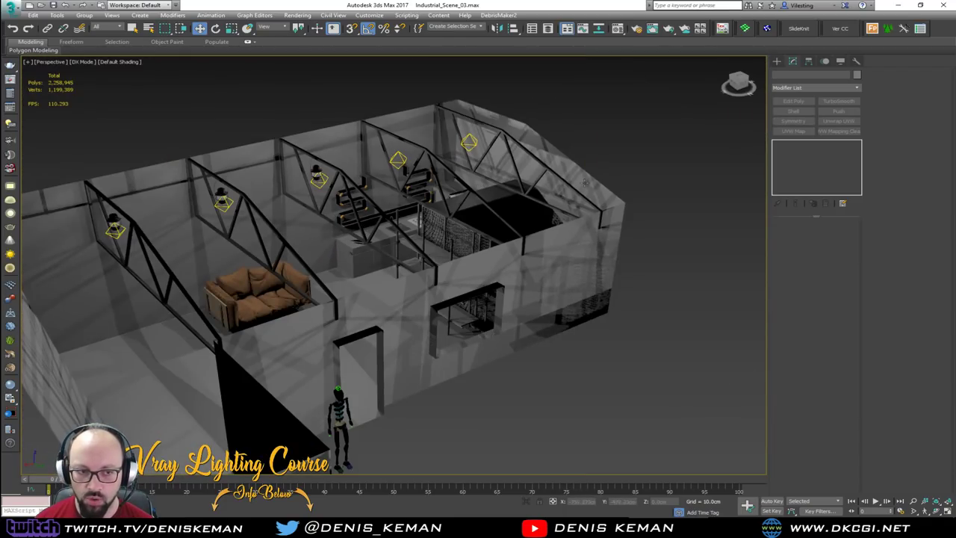
{"action": "middle_click_drag", "start_coordinate": [359, 248], "coordinate": [280, 197], "text": "alt"}
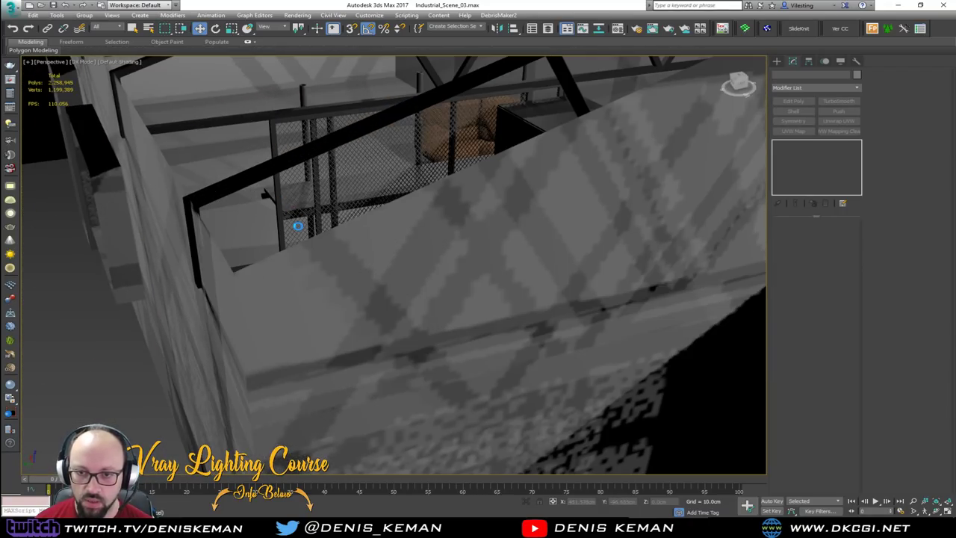
{"action": "scroll", "coordinate": [398, 253], "scroll_direction": "up", "scroll_amount": 2}
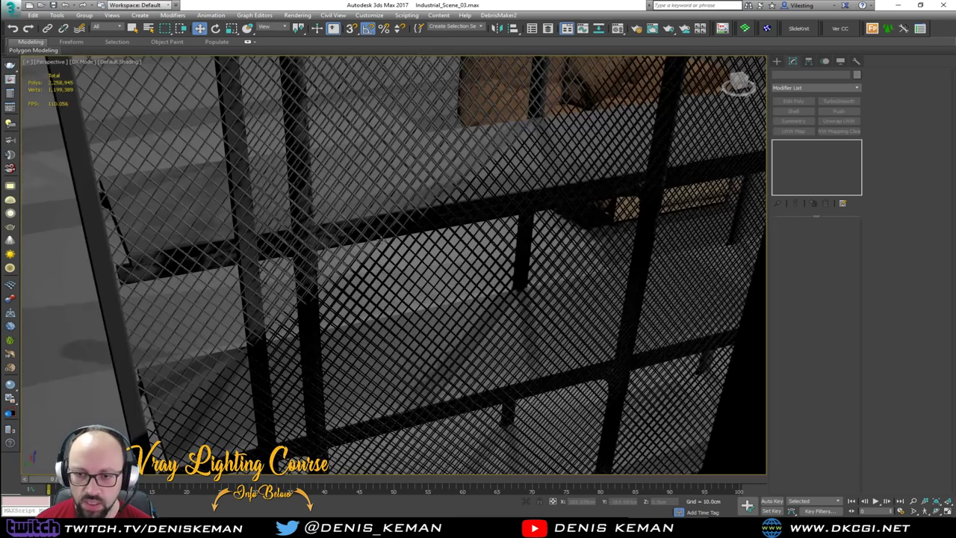
{"action": "middle_click_drag", "start_coordinate": [398, 253], "coordinate": [410, 306], "text": "alt"}
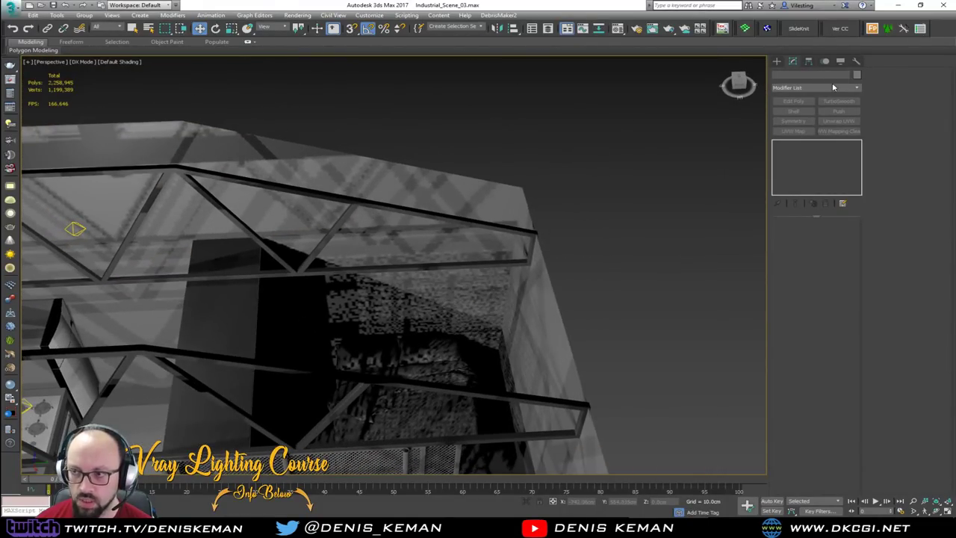
Step: Draw a Target Spot light in the Left view, from about Z 199 cm straight down to about Z 32 cm
{"action": "left_click", "coordinate": [779, 61]}
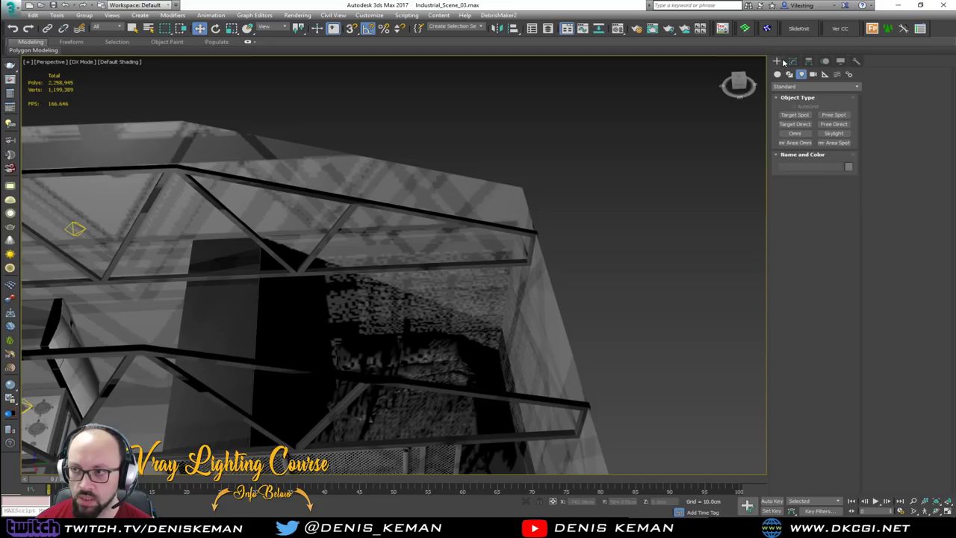
{"action": "left_click", "coordinate": [801, 118]}
{"action": "middle_click_drag", "start_coordinate": [461, 236], "coordinate": [455, 193], "text": "alt"}
{"action": "key", "text": "F3"}
{"action": "middle_click_drag", "start_coordinate": [448, 318], "coordinate": [444, 320], "text": "alt"}
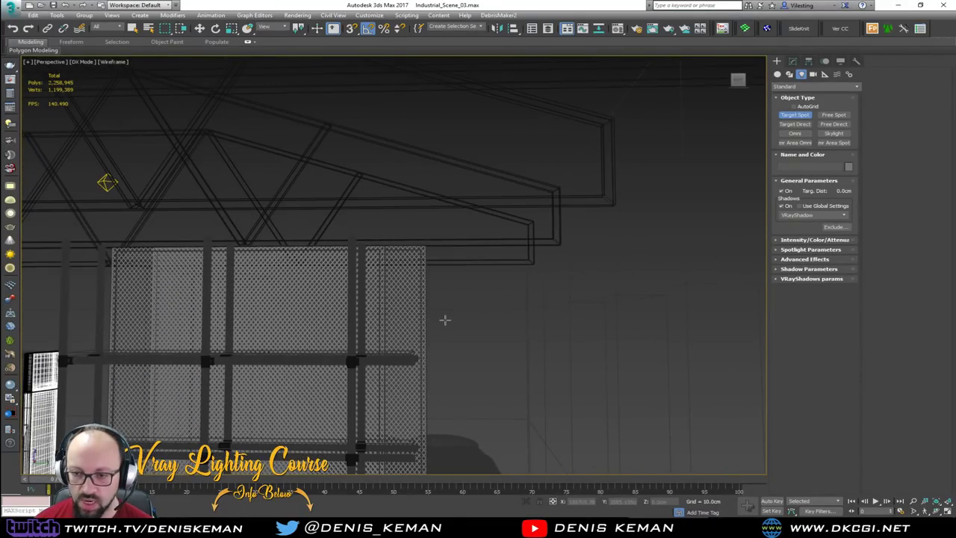
{"action": "key", "text": "alt+w"}
{"action": "middle_click", "coordinate": [301, 369]}
{"action": "key", "text": "z"}
{"action": "key", "text": "F3"}
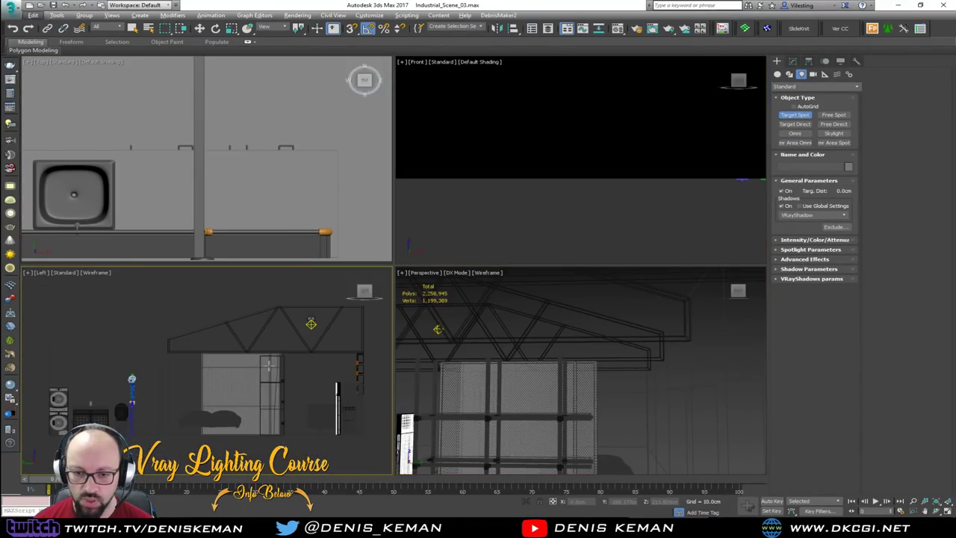
{"action": "key", "text": "alt+w"}
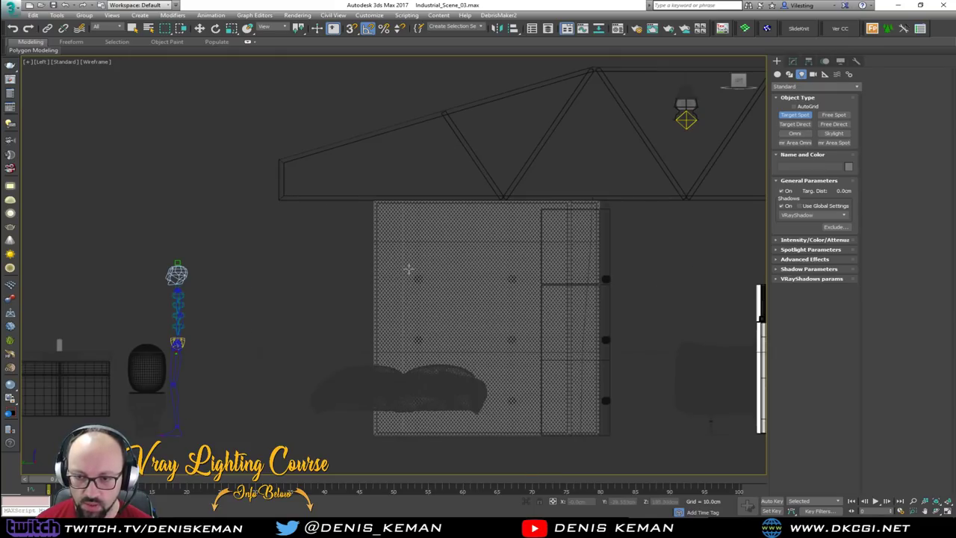
{"action": "left_click_drag", "start_coordinate": [399, 252], "coordinate": [398, 406]}
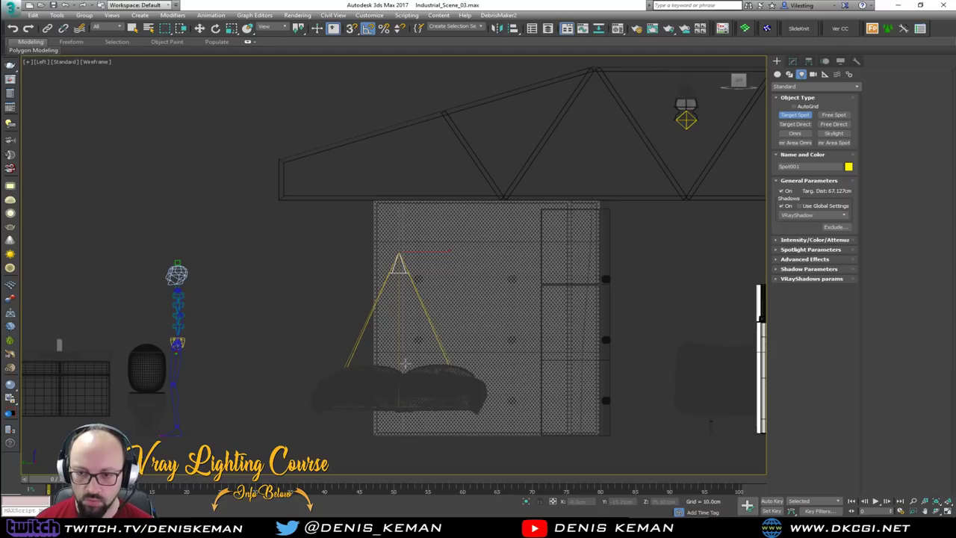
Step: Select the spotlight together with its target in the Perspective view and move both along X over the bed
{"action": "key", "text": "w"}
{"action": "key", "text": "F3"}
{"action": "key", "text": "alt+w"}
{"action": "right_click", "coordinate": [621, 383]}
{"action": "key", "text": "alt+w"}
{"action": "mouse_move", "coordinate": [621, 384]}
{"action": "middle_mouse_down", "text": "alt"}
{"action": "mouse_move", "coordinate": [478, 366]}
{"action": "mouse_move", "coordinate": [431, 389]}
{"action": "mouse_move", "coordinate": [460, 375]}
{"action": "mouse_move", "coordinate": [397, 323]}
{"action": "mouse_move", "coordinate": [403, 351]}
{"action": "middle_mouse_up", "text": "alt"}
{"action": "key", "text": "F3"}
{"action": "left_click", "coordinate": [328, 384]}
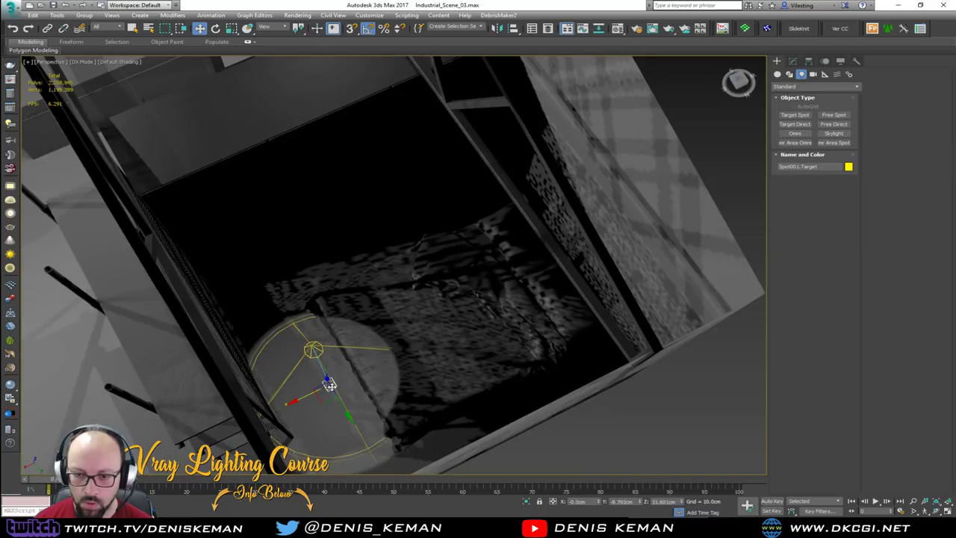
{"action": "left_click", "coordinate": [322, 363]}
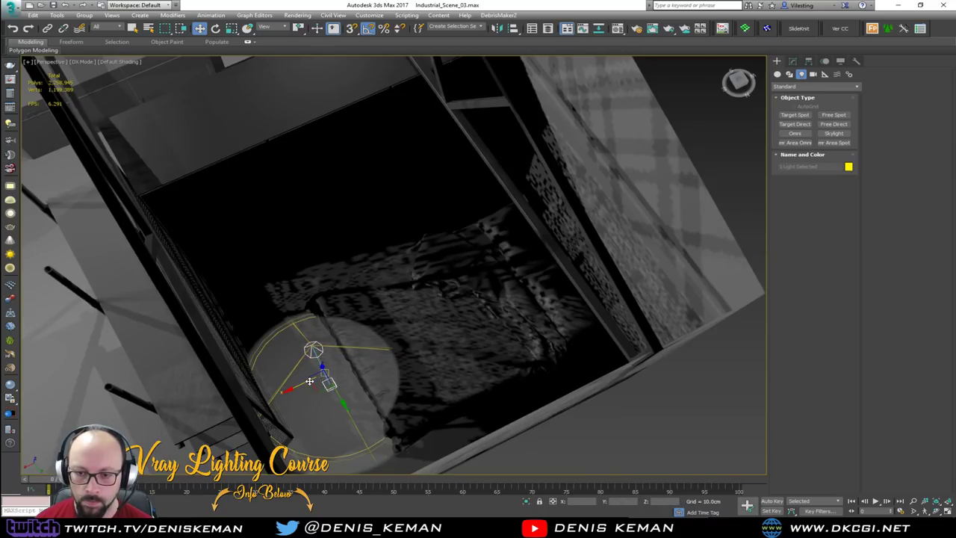
{"action": "left_click_drag", "start_coordinate": [305, 381], "coordinate": [580, 273]}
Step: Deselect the target and move only the spotlight about 28 cm along X, to about X -102 cm
{"action": "mouse_move", "coordinate": [580, 273]}
{"action": "middle_mouse_down", "text": "alt"}
{"action": "mouse_move", "coordinate": [622, 256]}
{"action": "mouse_move", "coordinate": [474, 254]}
{"action": "middle_mouse_up", "text": "alt"}
{"action": "key", "text": "F3"}
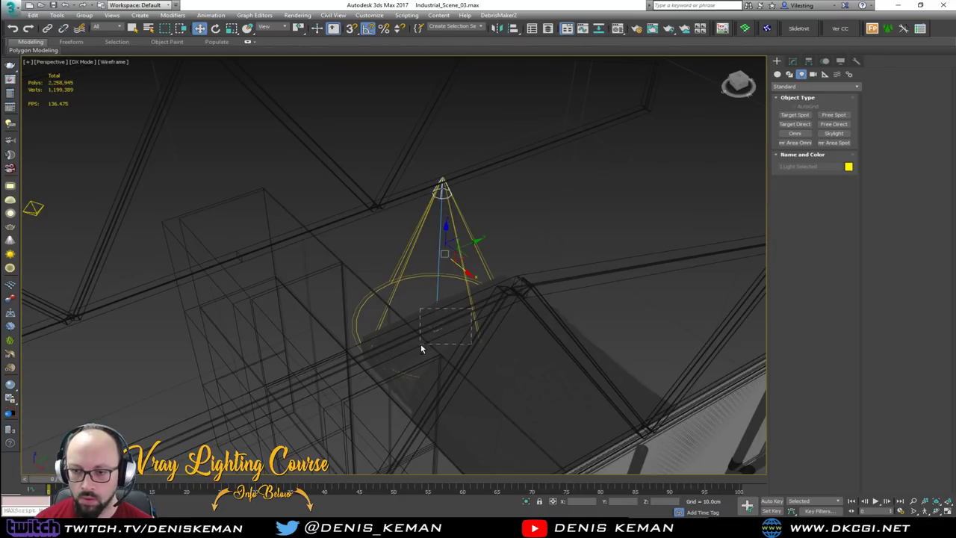
{"action": "left_click_drag", "start_coordinate": [421, 345], "coordinate": [420, 346], "text": "alt"}
{"action": "middle_click_drag", "start_coordinate": [447, 284], "coordinate": [478, 263], "text": "alt"}
{"action": "key", "text": "F3"}
{"action": "mouse_move", "coordinate": [465, 204]}
{"action": "middle_mouse_down"}
{"action": "mouse_move", "coordinate": [387, 292]}
{"action": "mouse_move", "coordinate": [266, 314]}
{"action": "middle_mouse_up"}
{"action": "left_click_drag", "start_coordinate": [323, 276], "coordinate": [284, 288]}
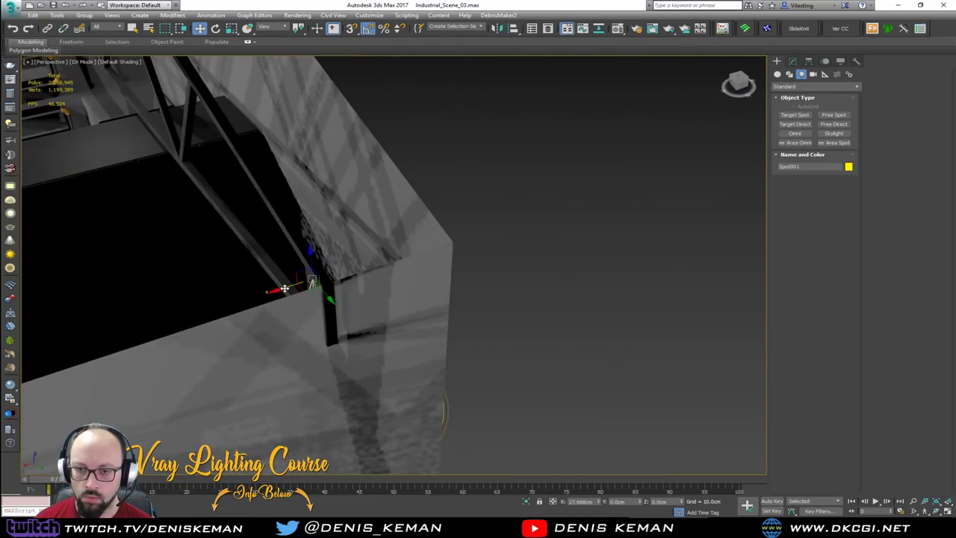
{"action": "middle_click_drag", "start_coordinate": [284, 289], "coordinate": [538, 336], "text": "alt"}
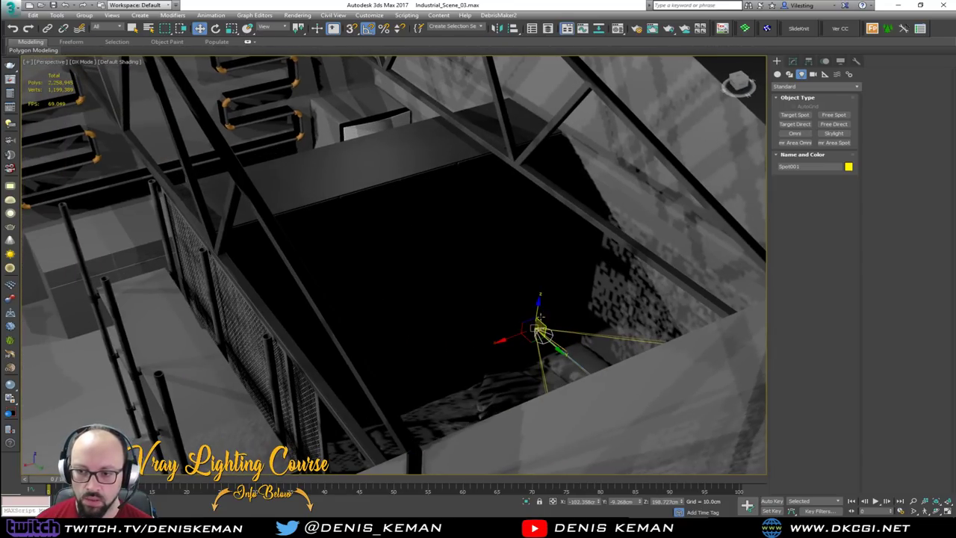
Step: Reposition the spotlight under the roof truss at the pillow end, at about X -157 cm and Z 252 cm
{"action": "left_click_drag", "start_coordinate": [547, 281], "coordinate": [560, 207]}
{"action": "middle_click_drag", "start_coordinate": [560, 206], "coordinate": [677, 251], "text": "alt"}
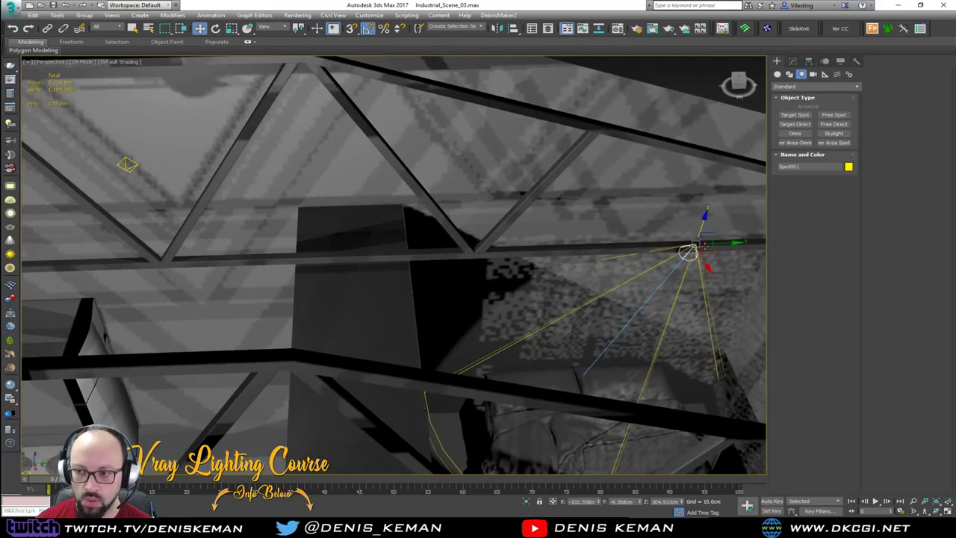
{"action": "left_click_drag", "start_coordinate": [703, 256], "coordinate": [689, 242]}
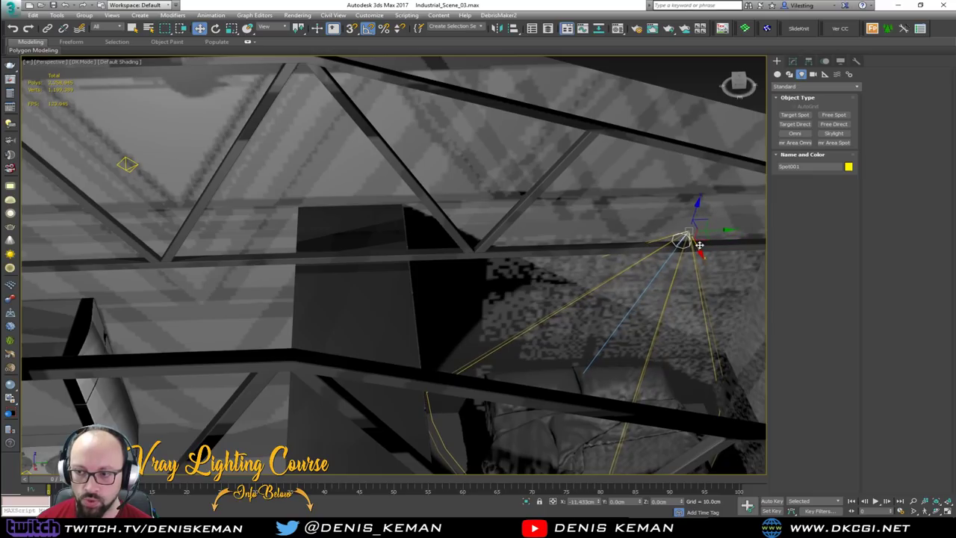
{"action": "middle_click_drag", "start_coordinate": [697, 246], "coordinate": [332, 200], "text": "alt"}
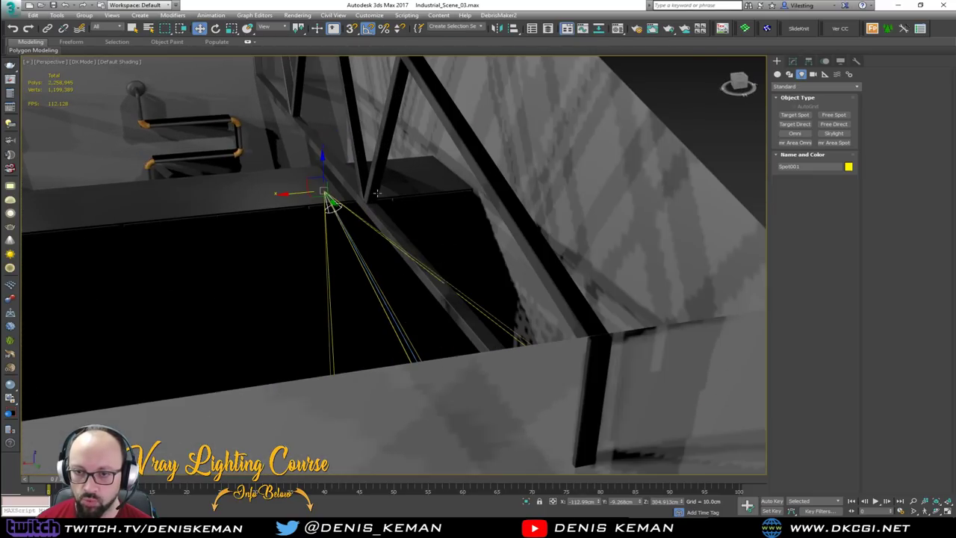
{"action": "left_click_drag", "start_coordinate": [310, 184], "coordinate": [432, 291]}
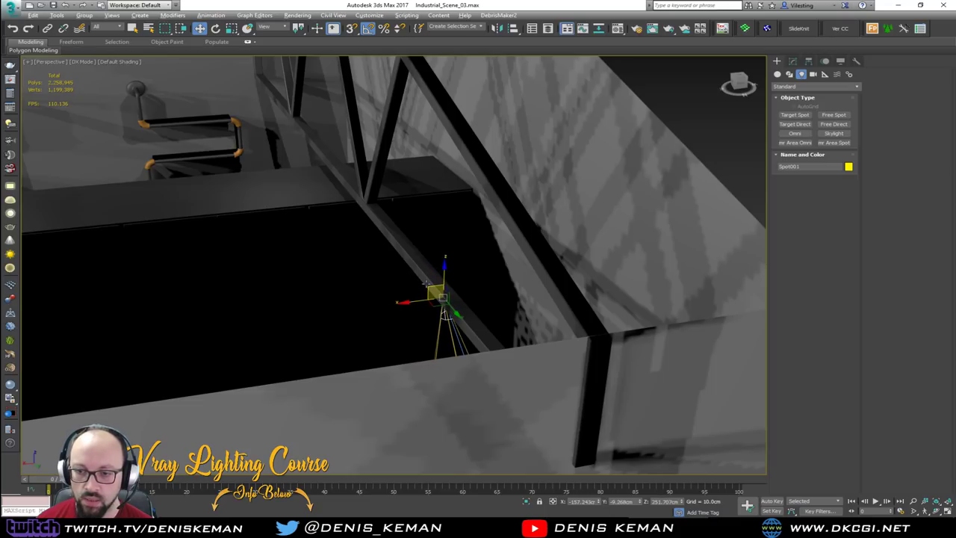
Step: Reselect the spotlight in wireframe display and move it along X to about 54 cm, beside the mesh partition
{"action": "middle_click_drag", "start_coordinate": [432, 291], "coordinate": [455, 247], "text": "alt"}
{"action": "middle_click_drag", "start_coordinate": [455, 247], "coordinate": [352, 269]}
{"action": "left_click", "coordinate": [635, 342]}
{"action": "left_click", "coordinate": [418, 253]}
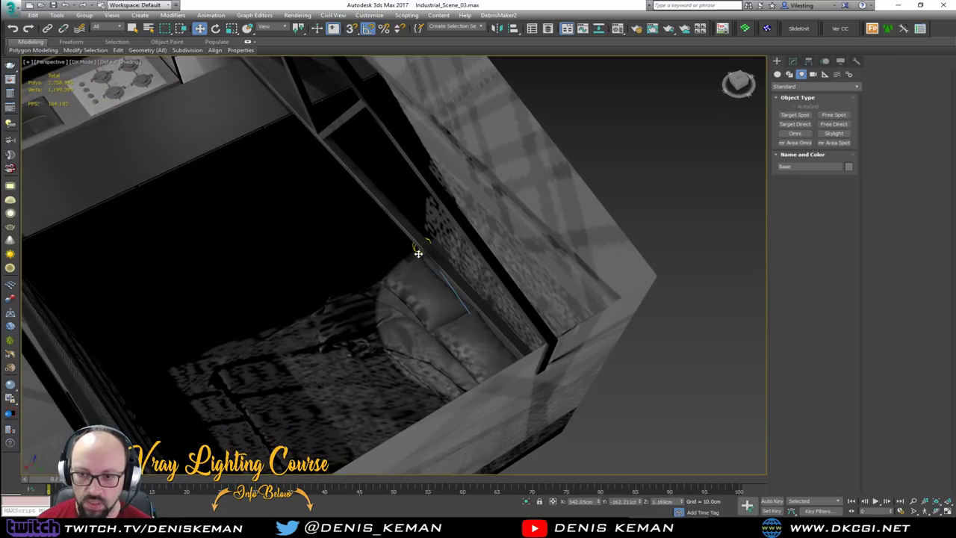
{"action": "key", "text": "F3"}
{"action": "left_click", "coordinate": [418, 253]}
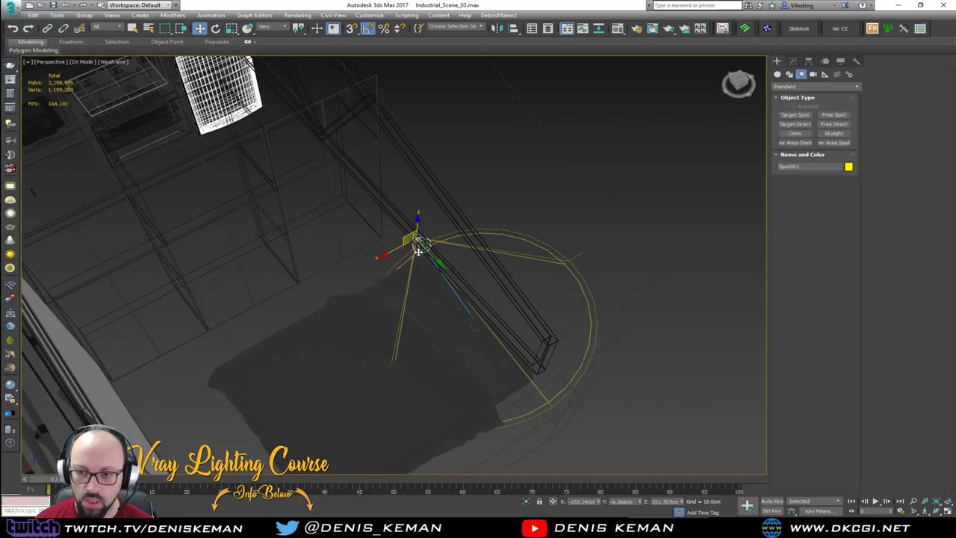
{"action": "key", "text": "F3"}
{"action": "mouse_move", "coordinate": [418, 253]}
{"action": "middle_mouse_down", "text": "alt"}
{"action": "mouse_move", "coordinate": [378, 271]}
{"action": "mouse_move", "coordinate": [503, 203]}
{"action": "middle_mouse_up", "text": "alt"}
{"action": "left_click_drag", "start_coordinate": [503, 203], "coordinate": [187, 365]}
Step: Raise the spotlight beside the mesh partition to about X 50 cm and Z 329 cm
{"action": "key", "text": "F3"}
{"action": "key", "text": "F3"}
{"action": "mouse_move", "coordinate": [187, 366]}
{"action": "middle_mouse_down", "text": "alt"}
{"action": "mouse_move", "coordinate": [241, 330]}
{"action": "mouse_move", "coordinate": [193, 257]}
{"action": "middle_mouse_up", "text": "alt"}
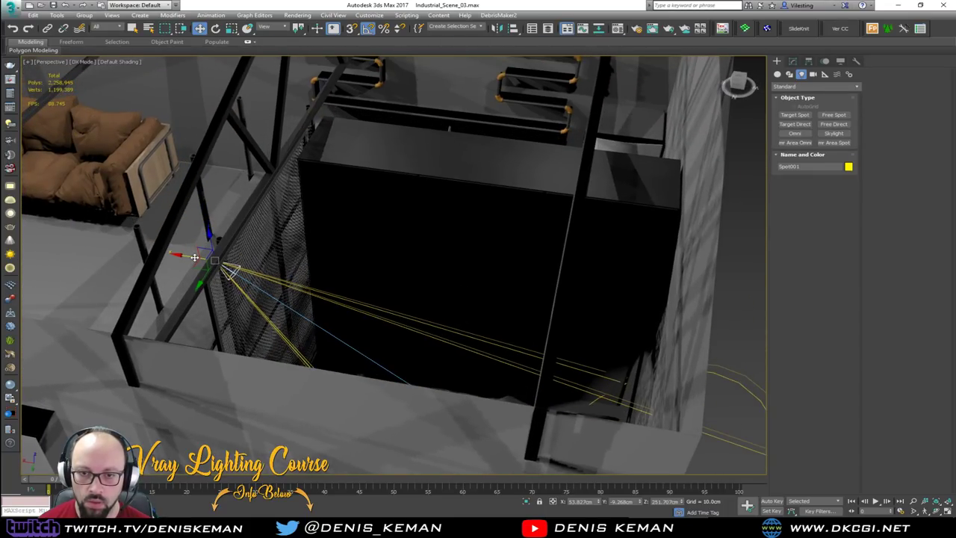
{"action": "left_click_drag", "start_coordinate": [194, 257], "coordinate": [228, 160]}
{"action": "middle_click_drag", "start_coordinate": [229, 160], "coordinate": [352, 237], "text": "alt"}
{"action": "middle_click_drag", "start_coordinate": [336, 272], "coordinate": [324, 217]}
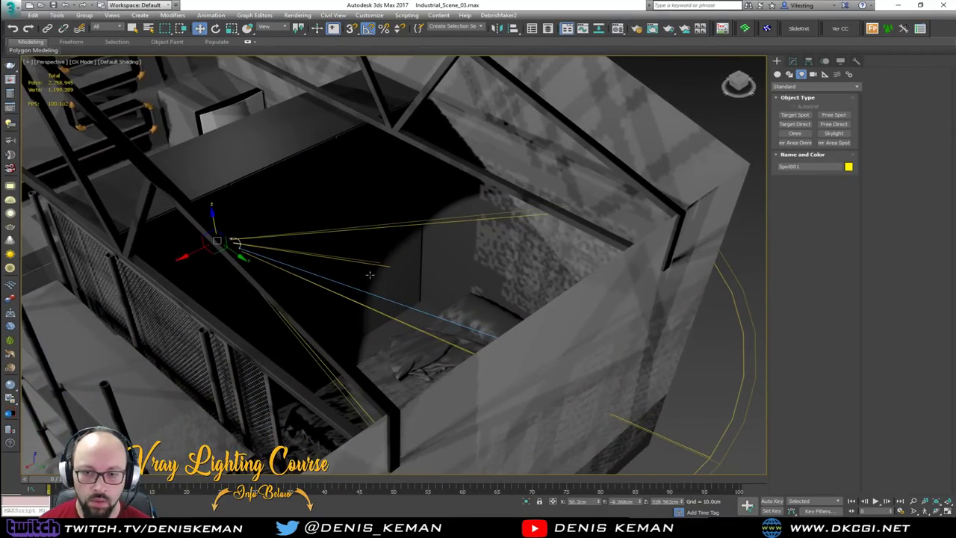
Step: Select the spotlight's target in wireframe display and move it along X to about -99 cm, over the bed
{"action": "left_click", "coordinate": [709, 358]}
{"action": "mouse_move", "coordinate": [709, 359]}
{"action": "middle_mouse_down", "text": "alt"}
{"action": "mouse_move", "coordinate": [526, 353]}
{"action": "mouse_move", "coordinate": [519, 402]}
{"action": "middle_mouse_up", "text": "alt"}
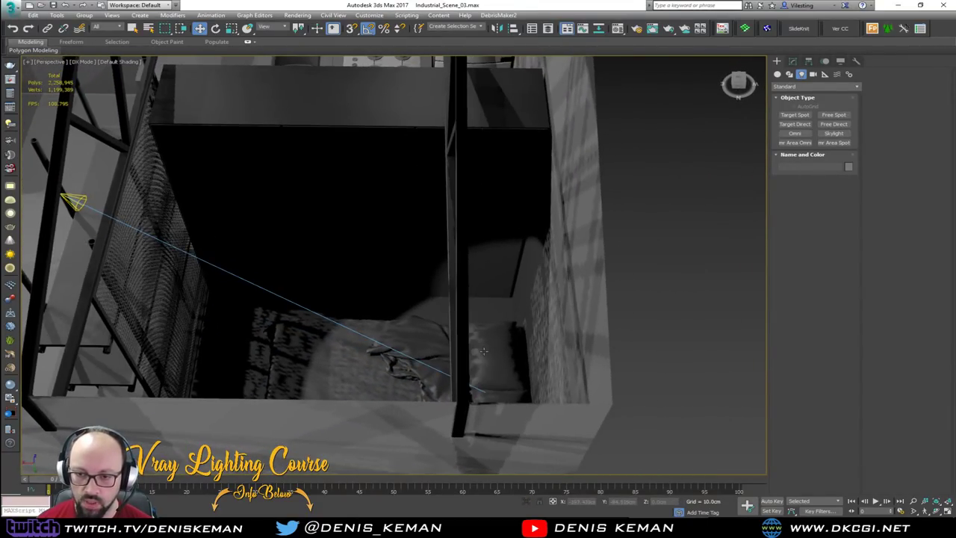
{"action": "key", "text": "F3"}
{"action": "left_click", "coordinate": [529, 410]}
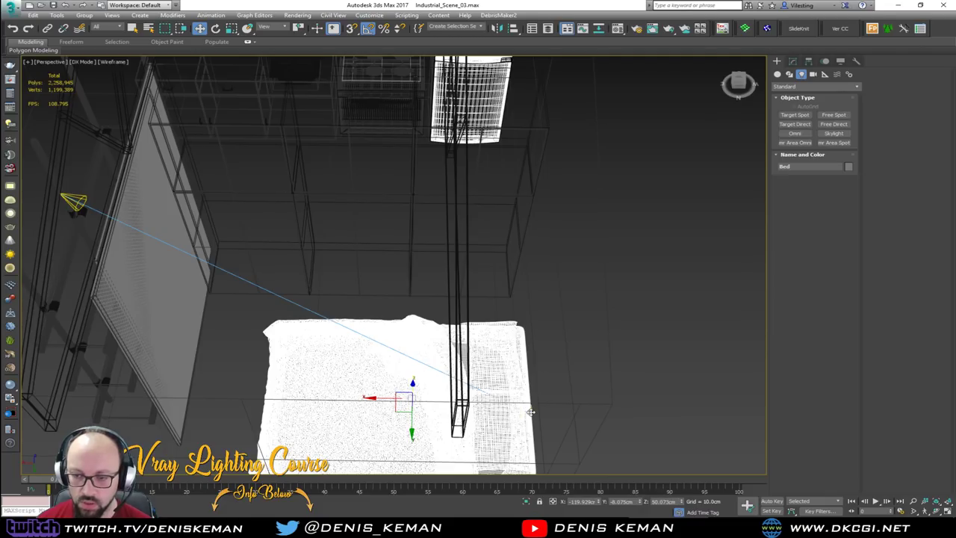
{"action": "left_click", "coordinate": [530, 410]}
{"action": "key", "text": "F3"}
{"action": "mouse_move", "coordinate": [509, 417]}
{"action": "left_mouse_down"}
{"action": "mouse_move", "coordinate": [323, 418]}
{"action": "mouse_move", "coordinate": [342, 416]}
{"action": "left_mouse_up"}
{"action": "middle_click_drag", "start_coordinate": [341, 417], "coordinate": [312, 370], "text": "alt"}
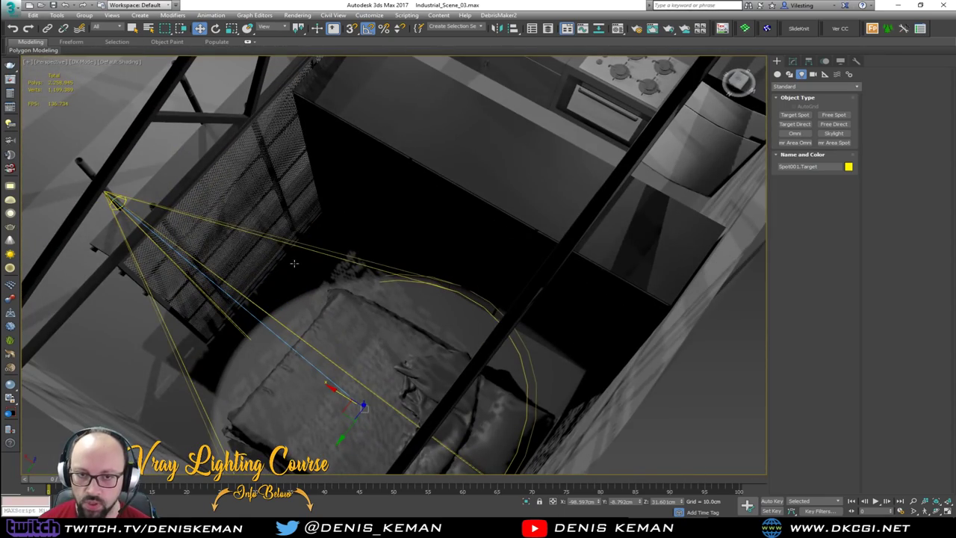
Step: Delete the spotlight and its target from the bed area
{"action": "scroll", "coordinate": [346, 254], "scroll_direction": "down", "scroll_amount": 6}
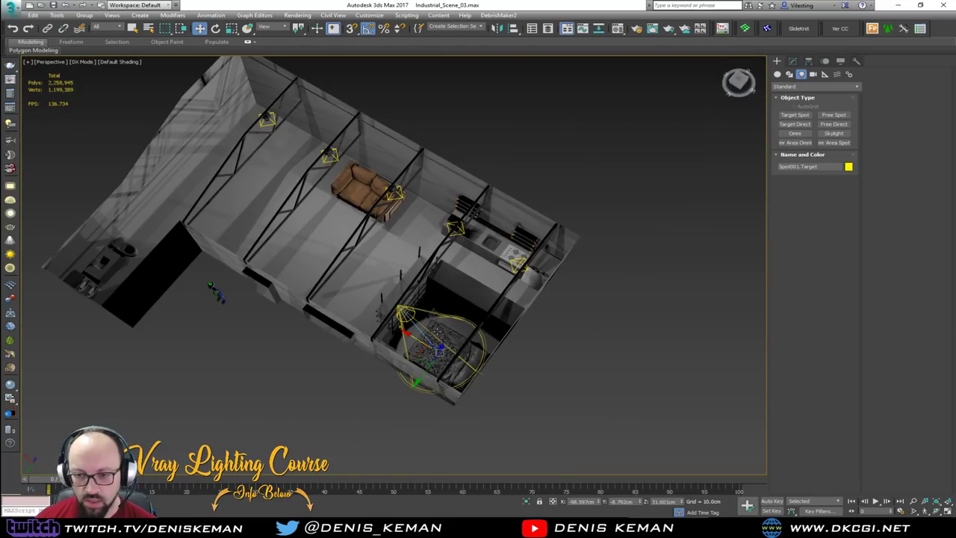
{"action": "scroll", "coordinate": [437, 331], "scroll_direction": "up", "scroll_amount": 6}
{"action": "scroll", "coordinate": [437, 331], "scroll_direction": "up", "scroll_amount": 5}
{"action": "key", "text": "Delete"}
{"action": "middle_click_drag", "start_coordinate": [495, 188], "coordinate": [342, 307]}
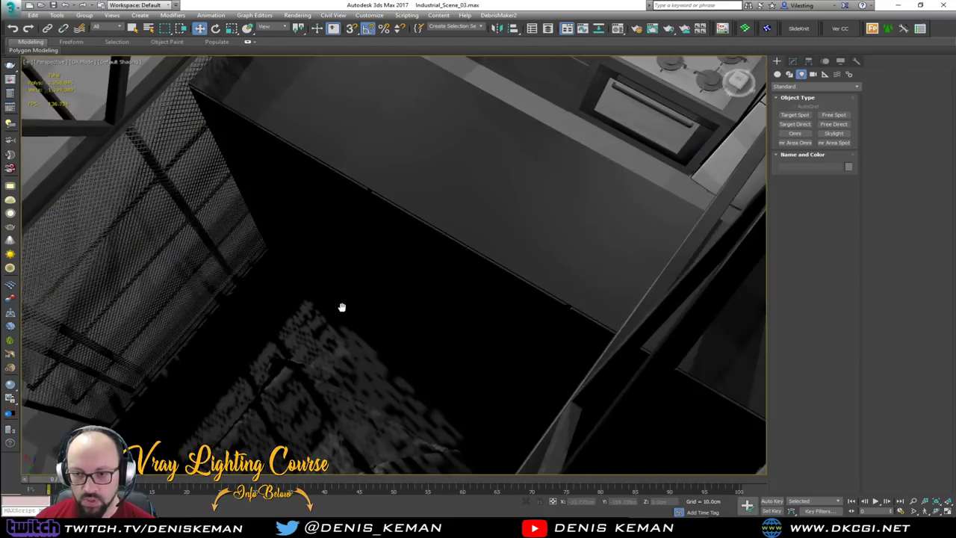
Step: Delete the two Omni lights above the kitchen
{"action": "scroll", "coordinate": [342, 307], "scroll_direction": "down", "scroll_amount": 5}
{"action": "left_click", "coordinate": [499, 208]}
{"action": "middle_click_drag", "start_coordinate": [316, 128], "coordinate": [403, 233]}
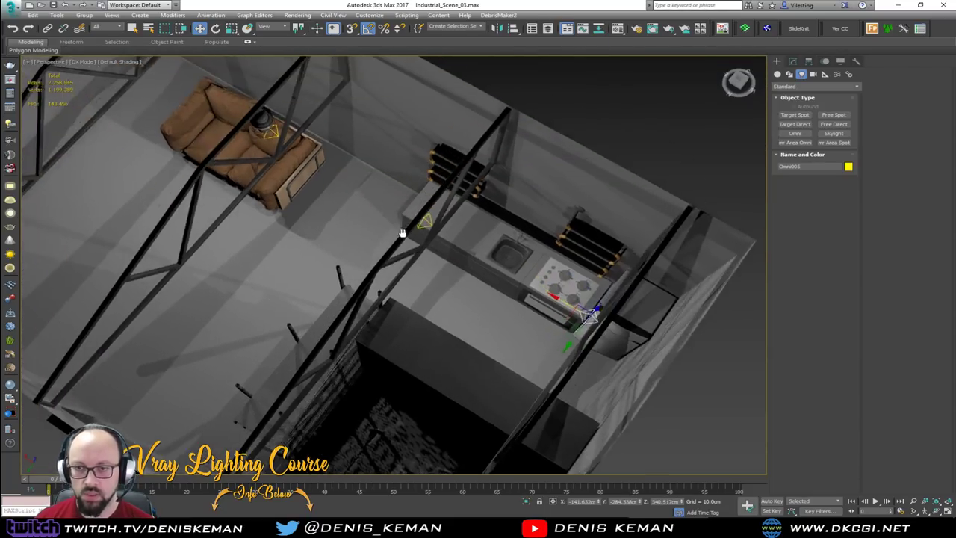
{"action": "key", "text": "Delete"}
{"action": "left_click", "coordinate": [425, 221]}
{"action": "key", "text": "Delete"}
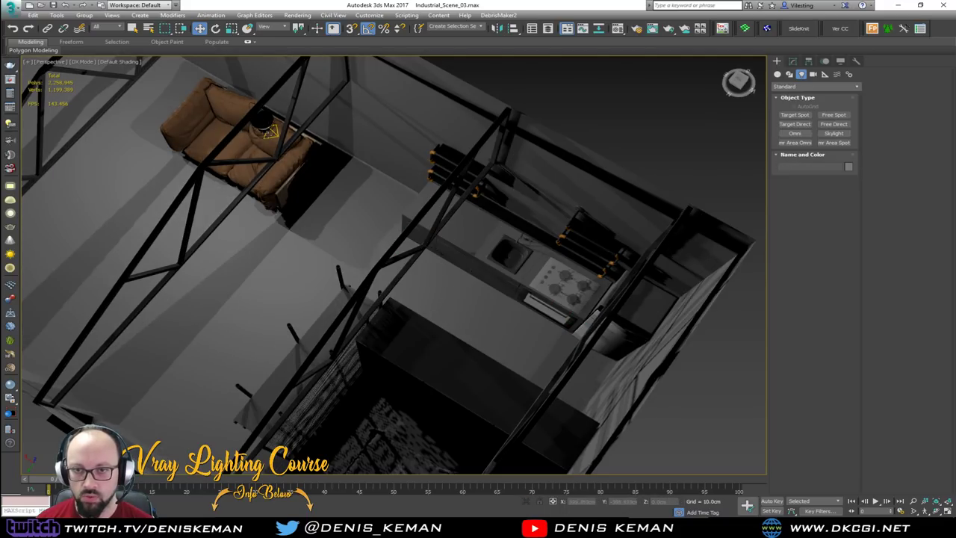
Step: Delete the Omni light inside the lantern nearest the kitchen, beside the sofa
{"action": "left_click", "coordinate": [277, 133]}
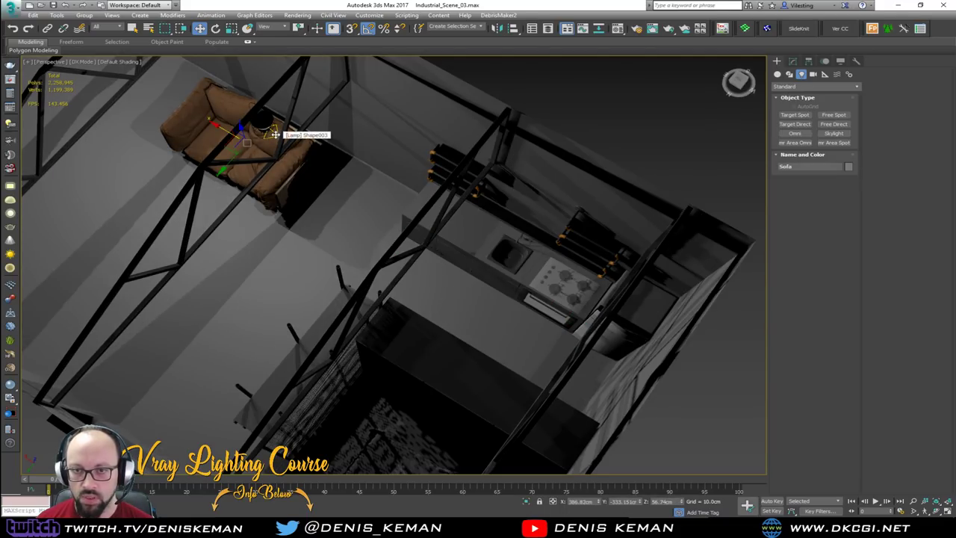
{"action": "left_click", "coordinate": [274, 133]}
{"action": "left_click", "coordinate": [275, 133]}
{"action": "scroll", "coordinate": [257, 134], "scroll_direction": "up", "scroll_amount": 5}
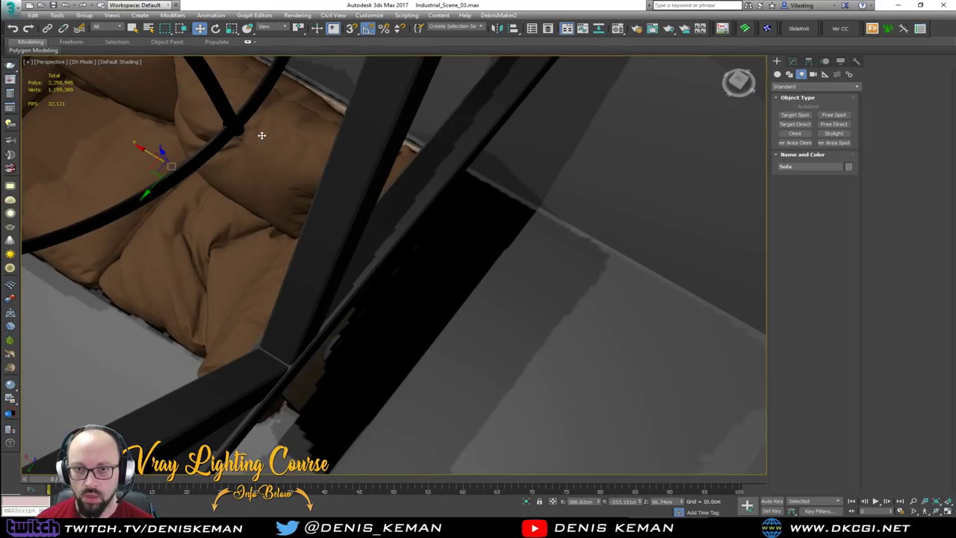
{"action": "left_click", "coordinate": [230, 119]}
{"action": "key", "text": "Delete"}
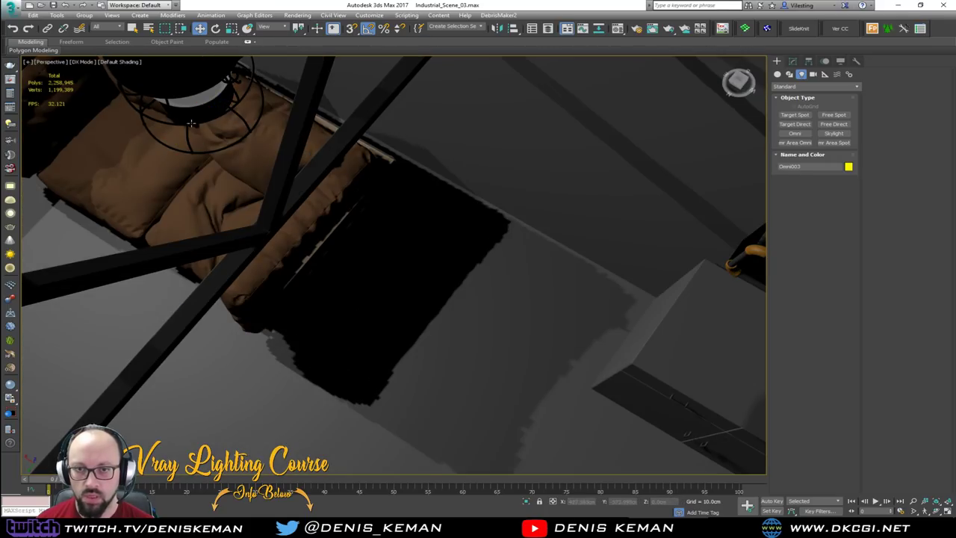
Step: Frame the three hanging lanterns above the sofa area and set the Perspective viewport's display to Standard quality
{"action": "scroll", "coordinate": [192, 124], "scroll_direction": "down", "scroll_amount": 4}
{"action": "middle_click_drag", "start_coordinate": [193, 124], "coordinate": [483, 298]}
{"action": "scroll", "coordinate": [244, 170], "scroll_direction": "up", "scroll_amount": 2}
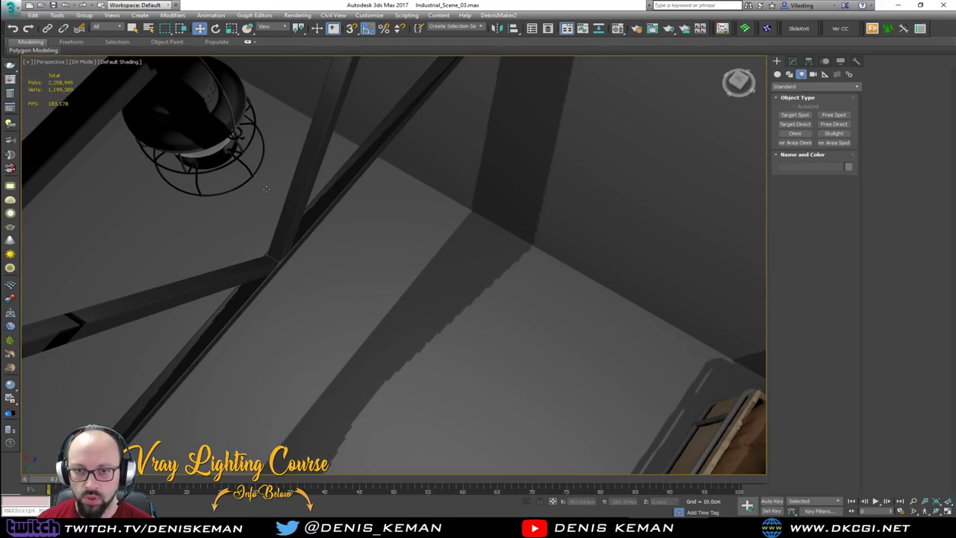
{"action": "scroll", "coordinate": [258, 176], "scroll_direction": "down", "scroll_amount": 1}
{"action": "scroll", "coordinate": [289, 213], "scroll_direction": "down", "scroll_amount": 4}
{"action": "middle_click_drag", "start_coordinate": [290, 214], "coordinate": [315, 225], "text": "alt"}
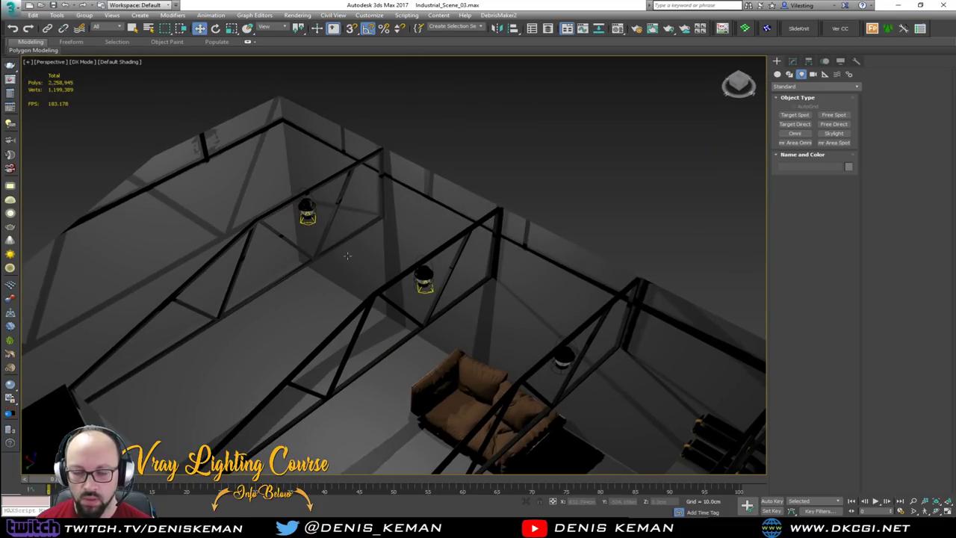
{"action": "left_click", "coordinate": [84, 62]}
{"action": "left_click", "coordinate": [95, 81]}
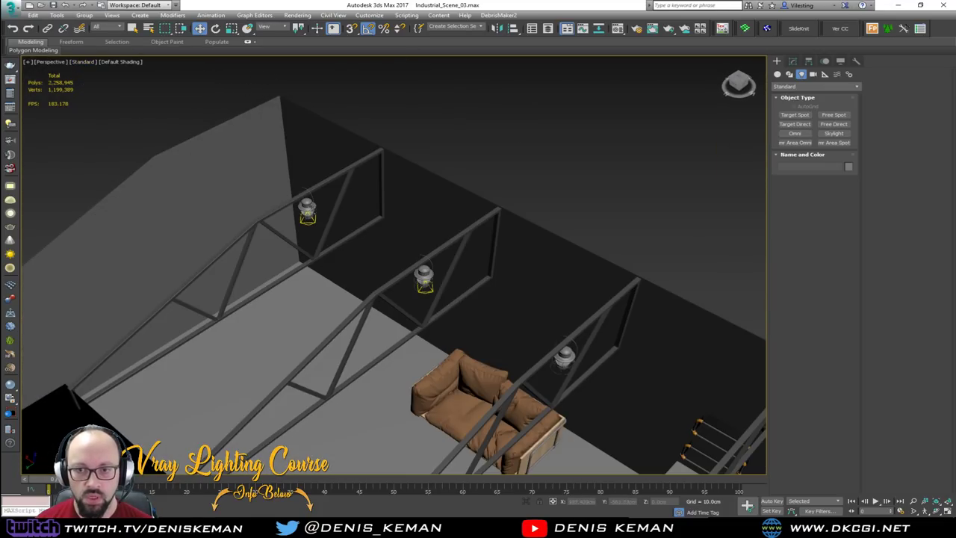
Step: Delete the Omni lights inside the two lanterns farthest from the kitchen and save the scene
{"action": "left_click", "coordinate": [312, 219]}
{"action": "scroll", "coordinate": [318, 242], "scroll_direction": "up", "scroll_amount": 5}
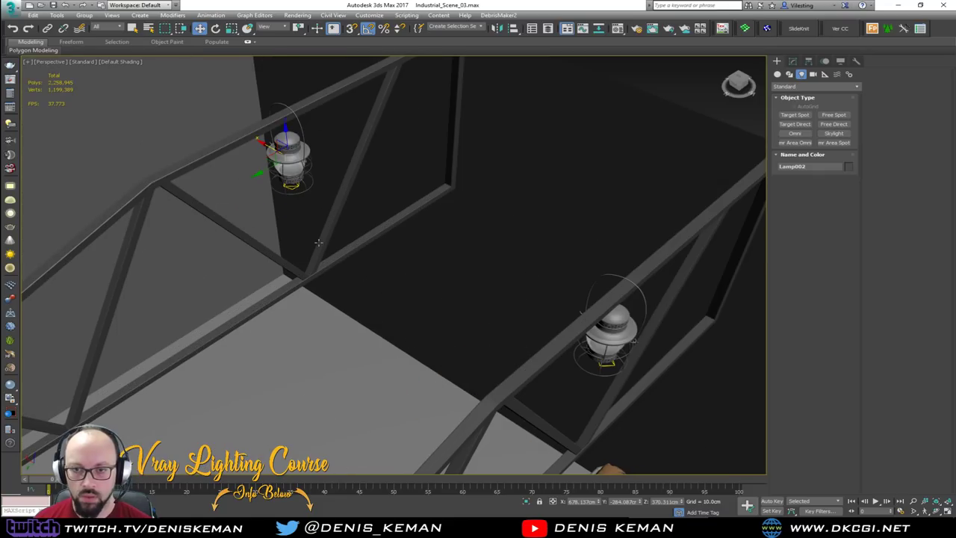
{"action": "key", "text": "F3"}
{"action": "left_click", "coordinate": [293, 186]}
{"action": "key", "text": "Delete"}
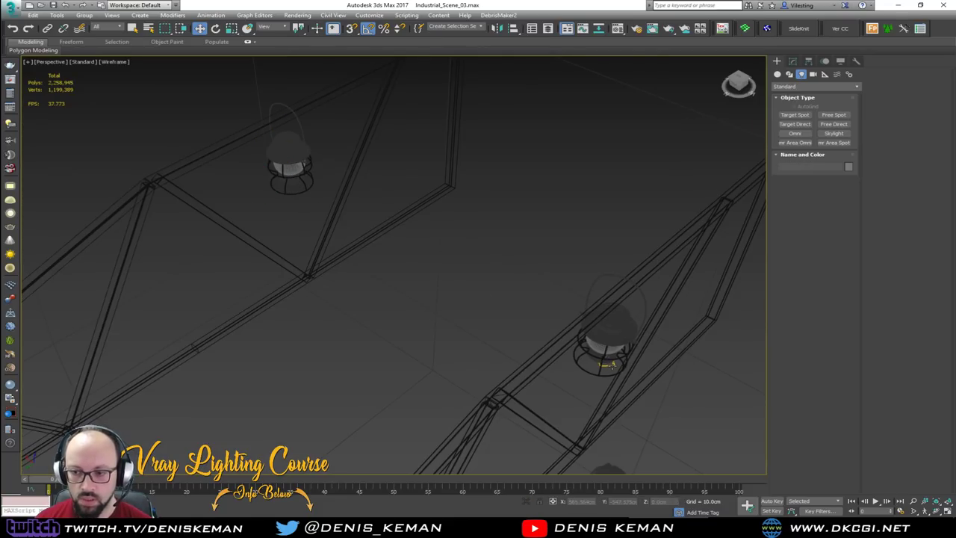
{"action": "left_click", "coordinate": [608, 364]}
{"action": "key", "text": "Delete"}
{"action": "scroll", "coordinate": [494, 324], "scroll_direction": "down", "scroll_amount": 5}
{"action": "key", "text": "F3"}
{"action": "scroll", "coordinate": [493, 324], "scroll_direction": "down", "scroll_amount": 5}
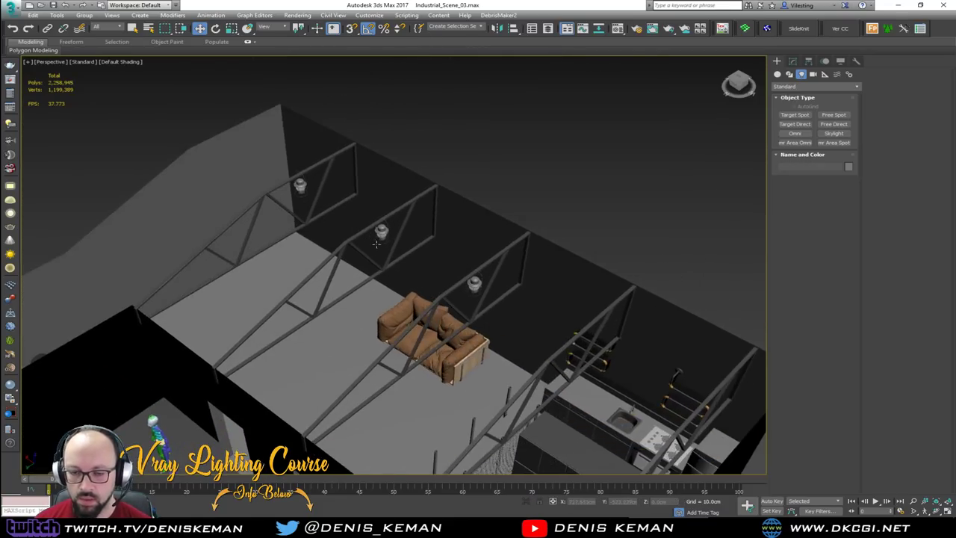
{"action": "mouse_move", "coordinate": [493, 325]}
{"action": "middle_mouse_down", "text": "alt"}
{"action": "mouse_move", "coordinate": [508, 264]}
{"action": "mouse_move", "coordinate": [497, 256]}
{"action": "mouse_move", "coordinate": [497, 264]}
{"action": "mouse_move", "coordinate": [546, 249]}
{"action": "middle_mouse_up", "text": "alt"}
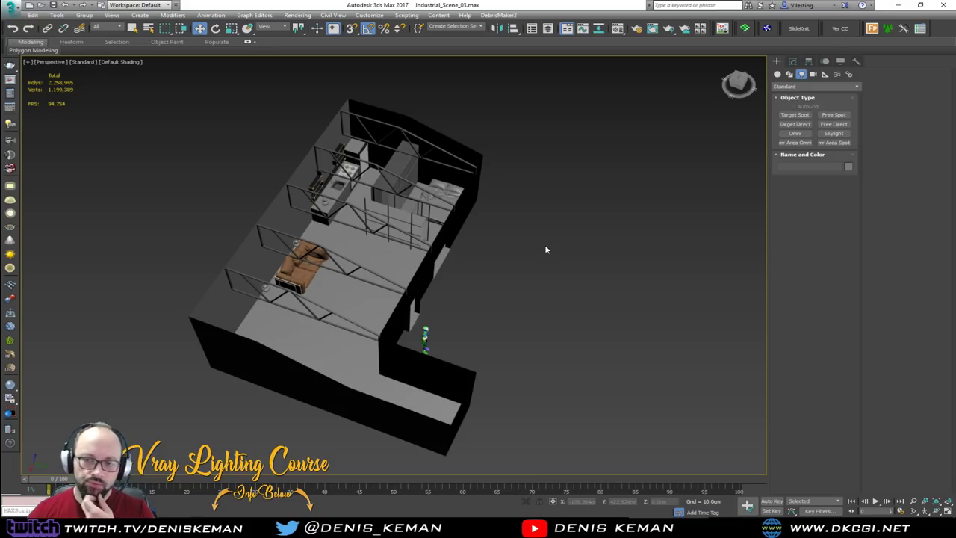
{"action": "left_click", "coordinate": [10, 6]}
{"action": "left_click", "coordinate": [35, 87]}
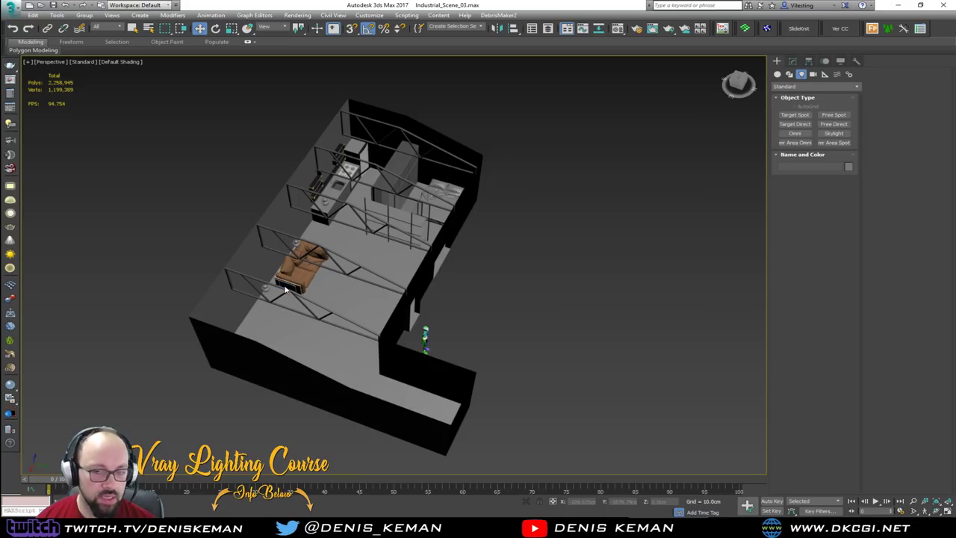
{"action": "scroll", "coordinate": [285, 286], "scroll_direction": "up", "scroll_amount": 10}
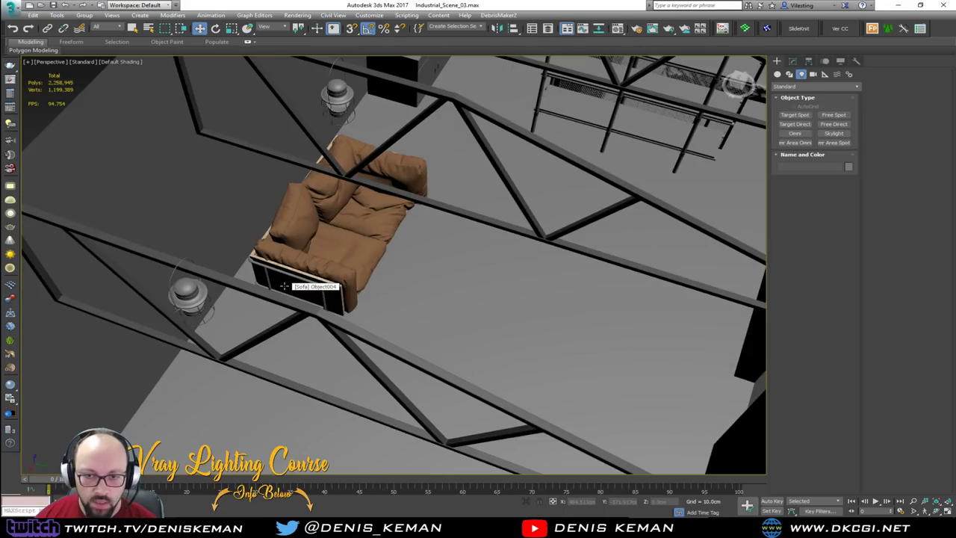
{"action": "middle_click_drag", "start_coordinate": [291, 342], "coordinate": [272, 259], "text": "alt"}
{"action": "middle_click_drag", "start_coordinate": [347, 275], "coordinate": [246, 265]}
{"action": "scroll", "coordinate": [286, 220], "scroll_direction": "down", "scroll_amount": 3}
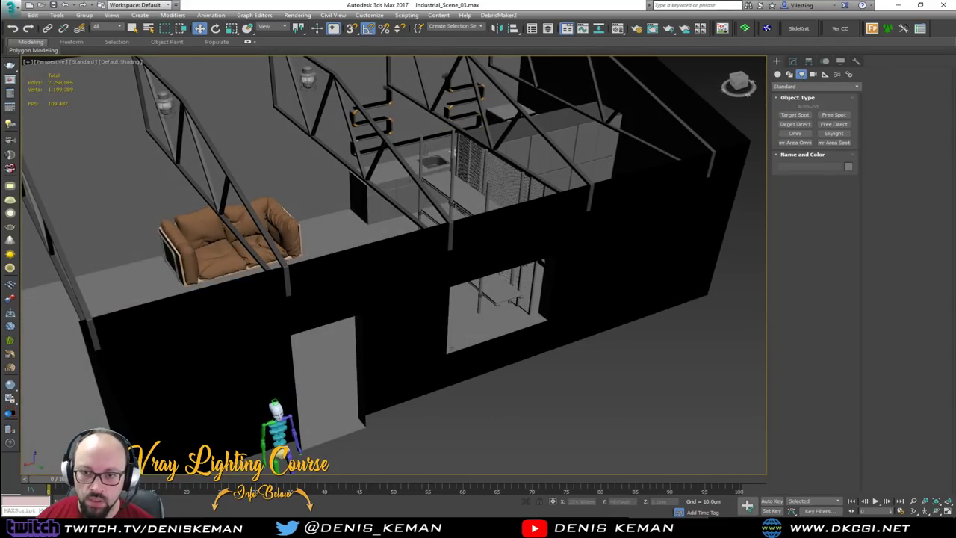
{"action": "middle_click_drag", "start_coordinate": [192, 215], "coordinate": [381, 224], "text": "alt"}
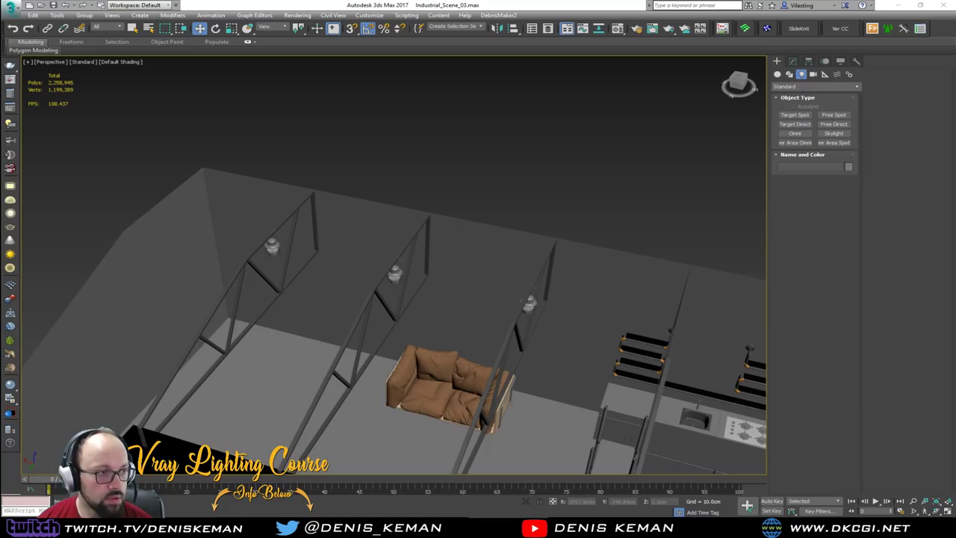
Step: Switch to Discord and examine the industrial furniture, pipe lamp and coat hook reference images posted in the streaming_related channel
{"action": "left_click_drag", "start_coordinate": [0, 113], "coordinate": [530, 79]}
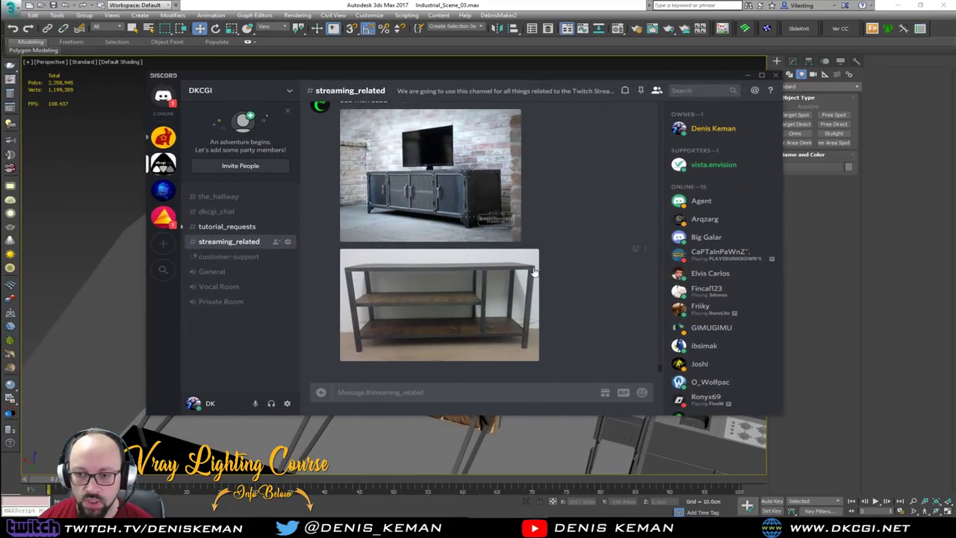
{"action": "scroll", "coordinate": [592, 316], "scroll_direction": "up", "scroll_amount": 2}
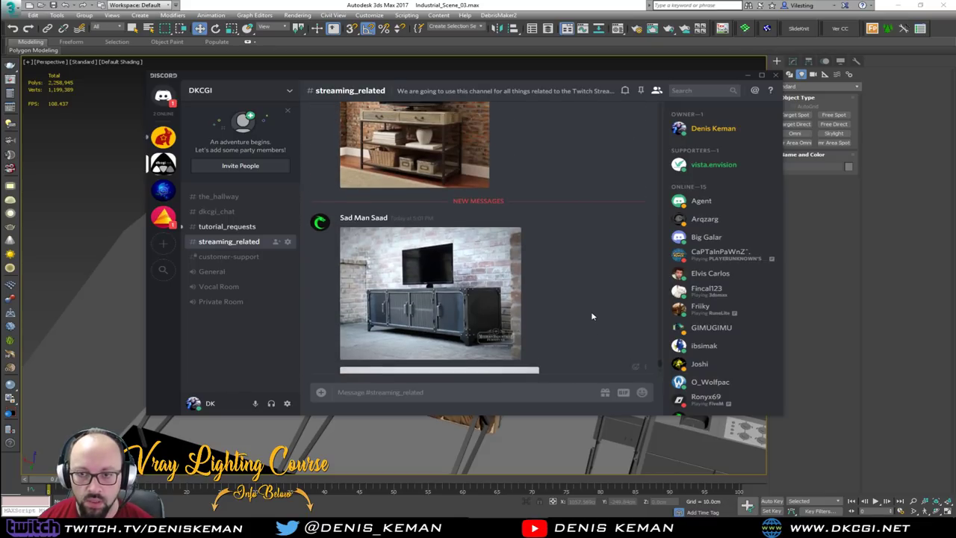
{"action": "scroll", "coordinate": [592, 316], "scroll_direction": "up", "scroll_amount": 5}
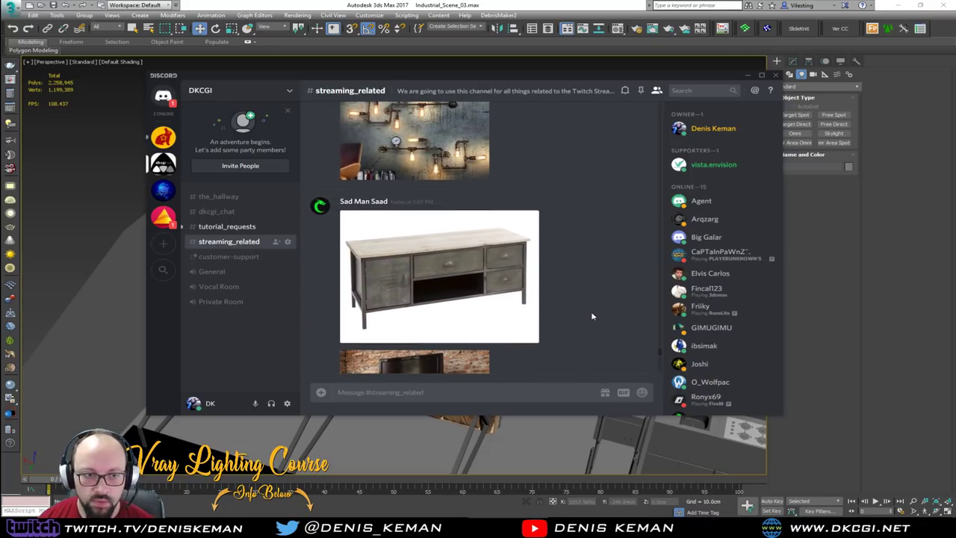
{"action": "scroll", "coordinate": [592, 316], "scroll_direction": "up", "scroll_amount": 6}
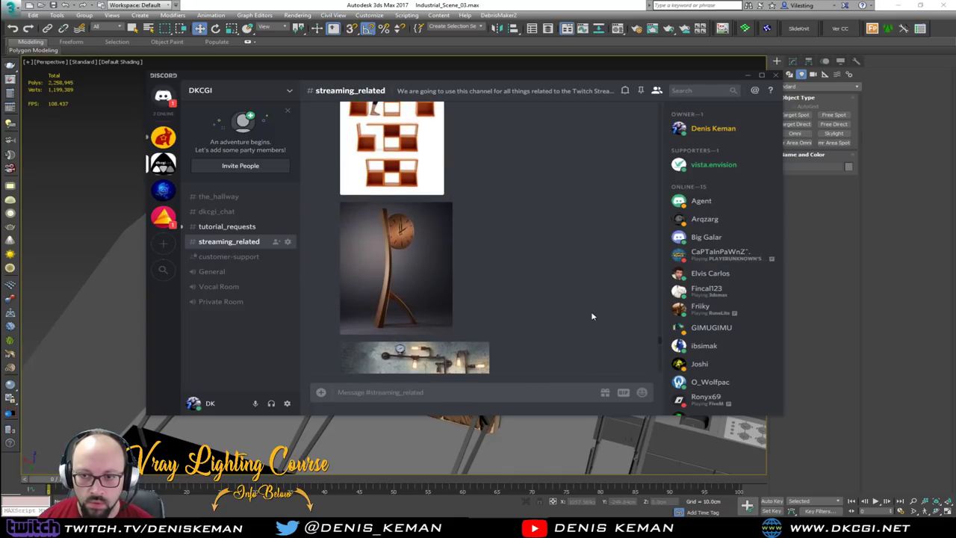
{"action": "scroll", "coordinate": [592, 316], "scroll_direction": "up", "scroll_amount": 6}
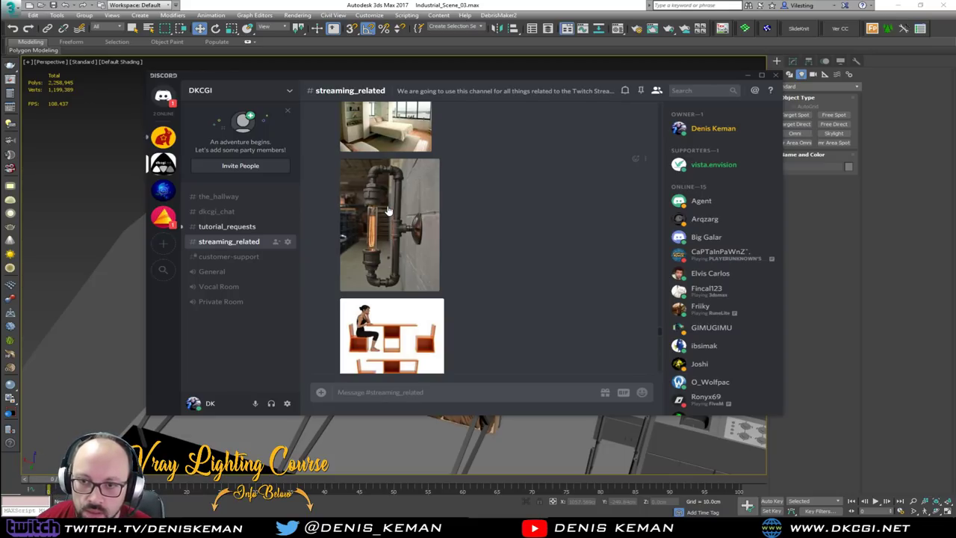
{"action": "scroll", "coordinate": [401, 263], "scroll_direction": "up", "scroll_amount": 2}
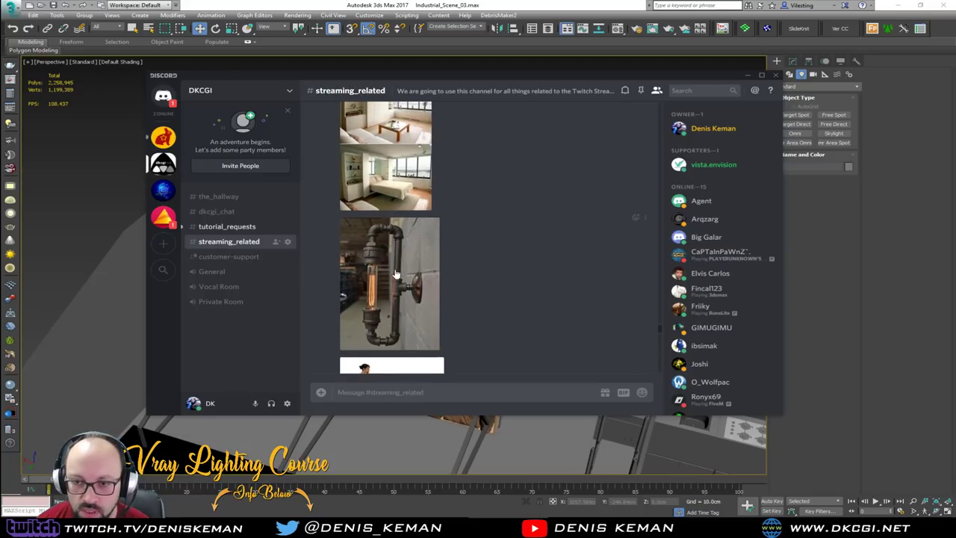
{"action": "scroll", "coordinate": [398, 280], "scroll_direction": "up", "scroll_amount": 2}
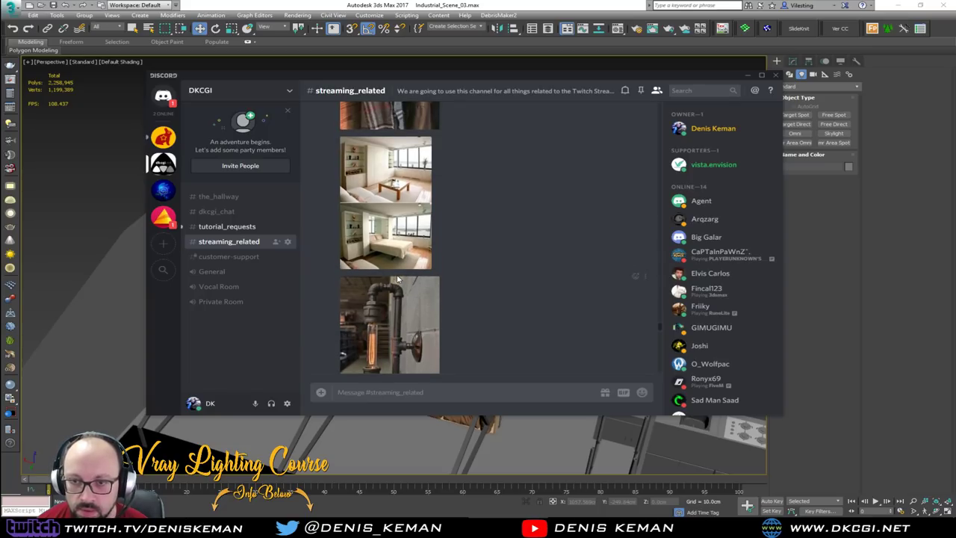
{"action": "scroll", "coordinate": [407, 330], "scroll_direction": "down", "scroll_amount": 4}
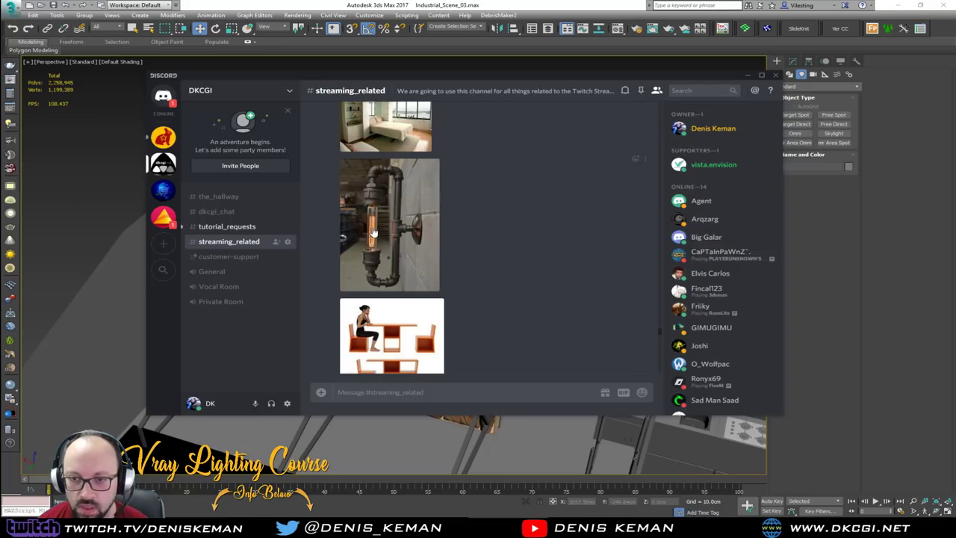
{"action": "scroll", "coordinate": [373, 254], "scroll_direction": "up", "scroll_amount": 3}
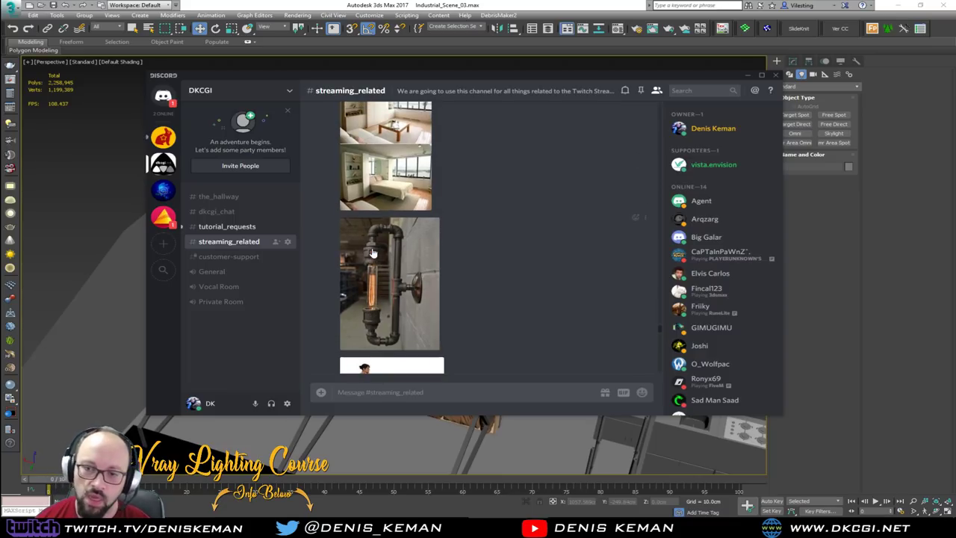
{"action": "scroll", "coordinate": [376, 345], "scroll_direction": "up", "scroll_amount": 5}
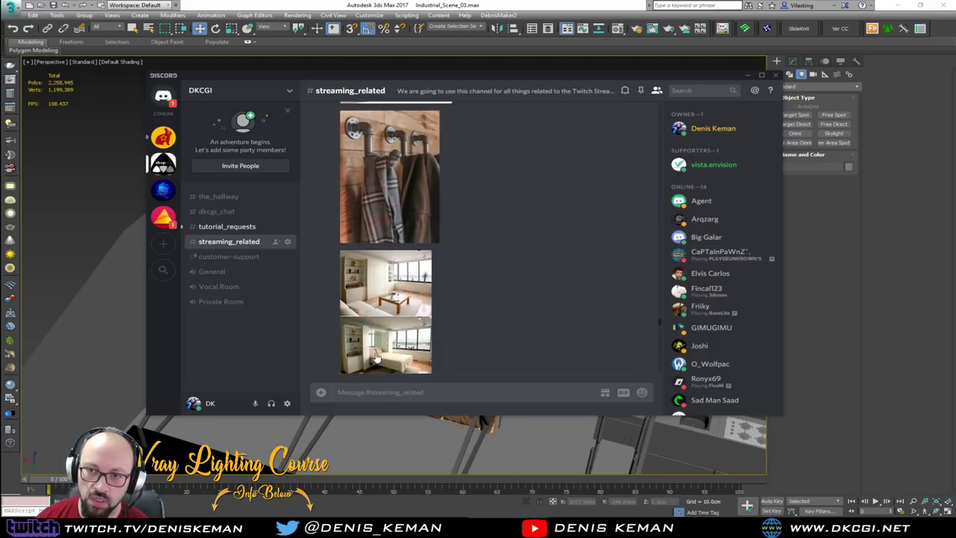
{"action": "scroll", "coordinate": [378, 359], "scroll_direction": "down", "scroll_amount": 2}
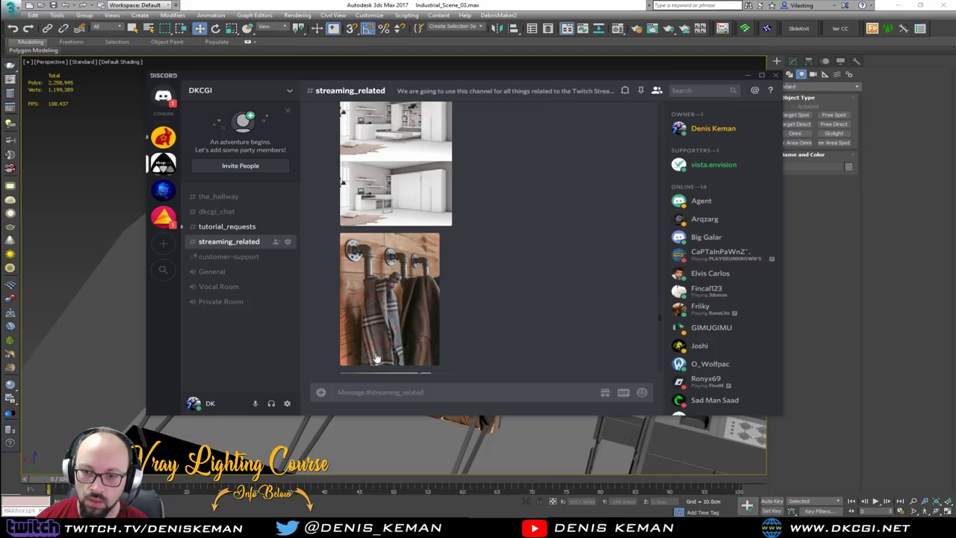
{"action": "scroll", "coordinate": [378, 359], "scroll_direction": "up", "scroll_amount": 4}
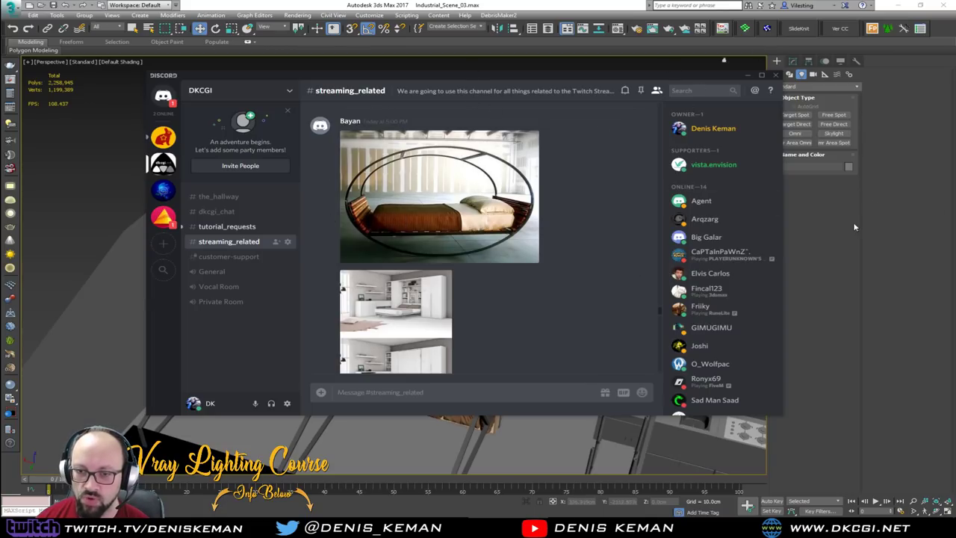
Step: Examine the older TV stand references in the channel, enlarging the rounded wood-and-metal cabinet image
{"action": "scroll", "coordinate": [526, 248], "scroll_direction": "up", "scroll_amount": 3}
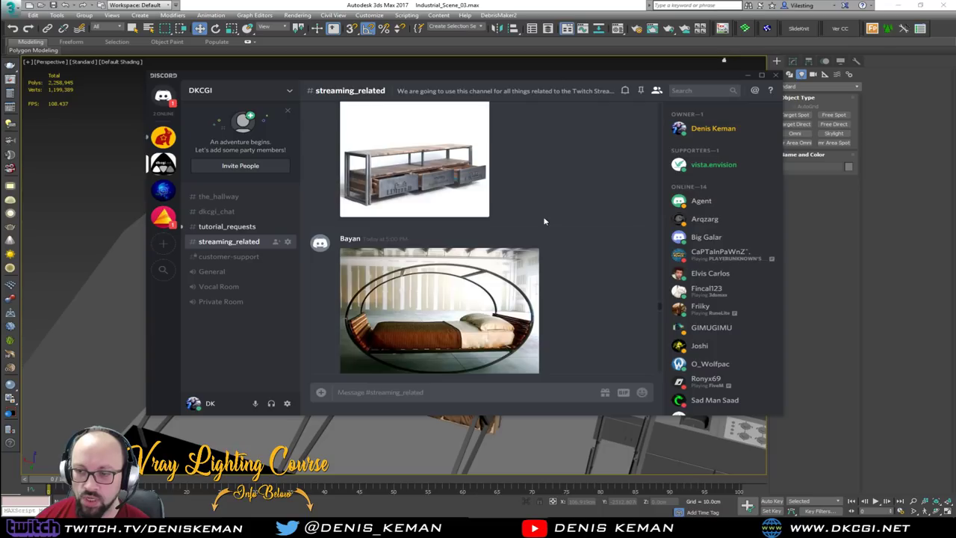
{"action": "scroll", "coordinate": [544, 222], "scroll_direction": "up", "scroll_amount": 10}
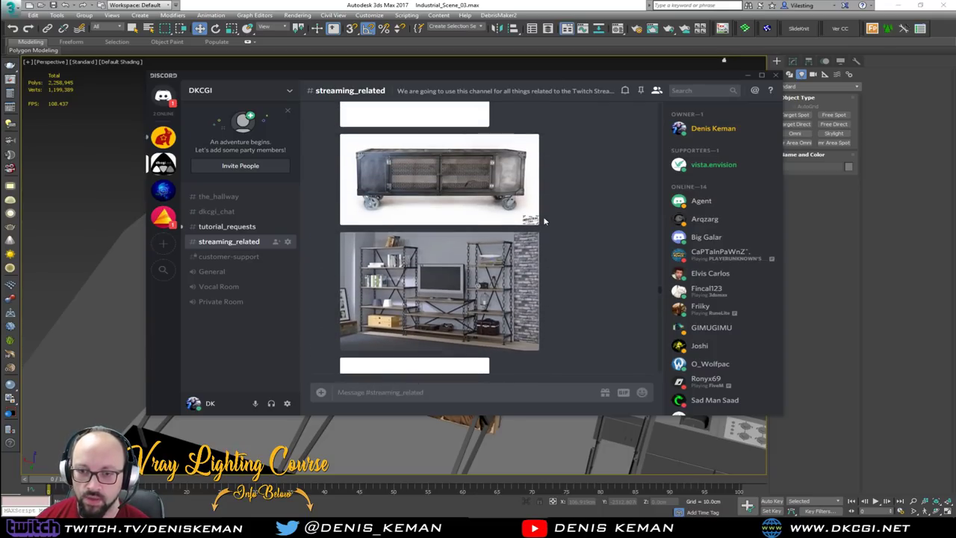
{"action": "scroll", "coordinate": [544, 221], "scroll_direction": "up", "scroll_amount": 3}
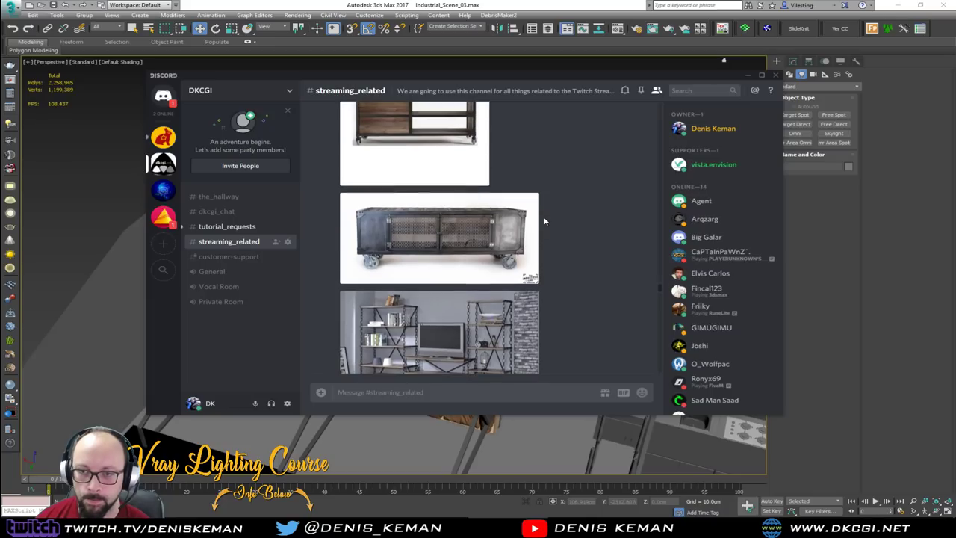
{"action": "scroll", "coordinate": [544, 221], "scroll_direction": "up", "scroll_amount": 2}
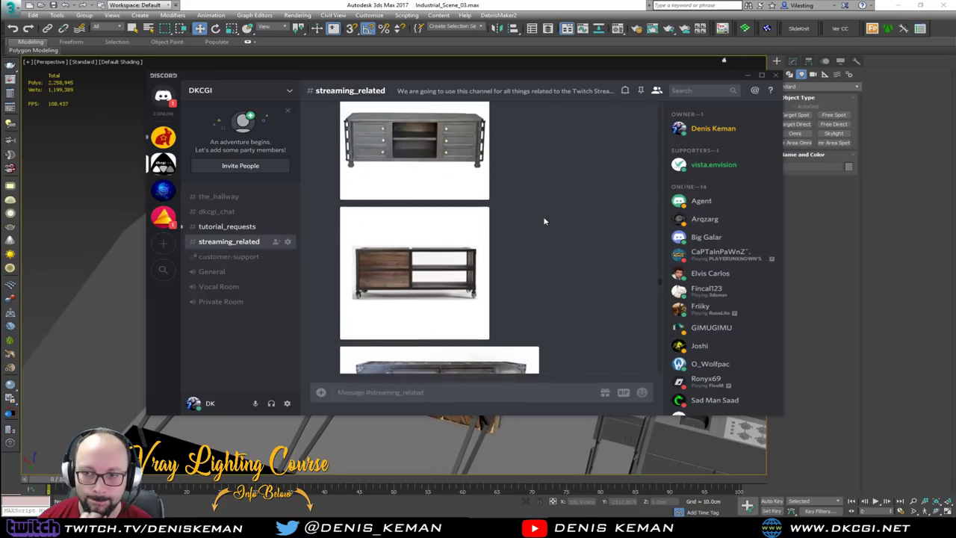
{"action": "scroll", "coordinate": [543, 221], "scroll_direction": "up", "scroll_amount": 4}
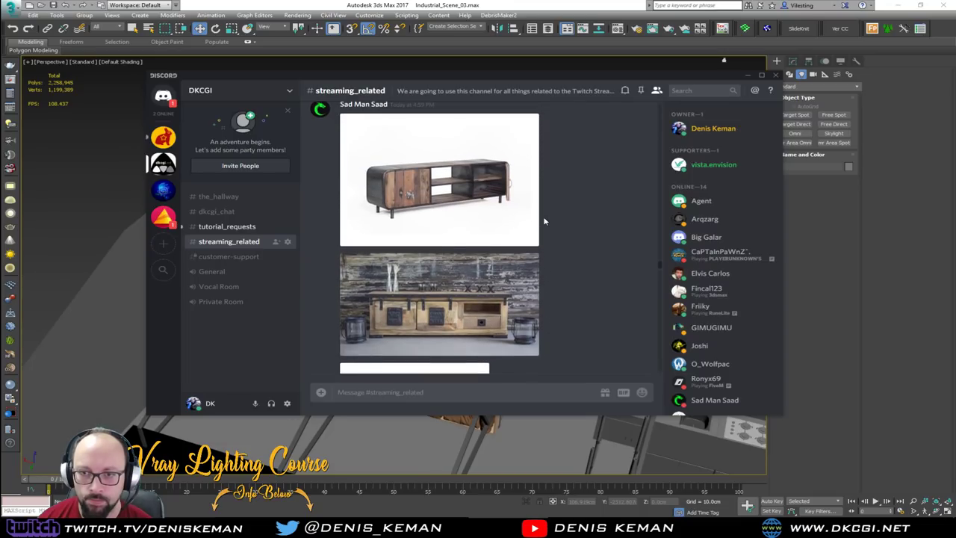
{"action": "left_click", "coordinate": [369, 184]}
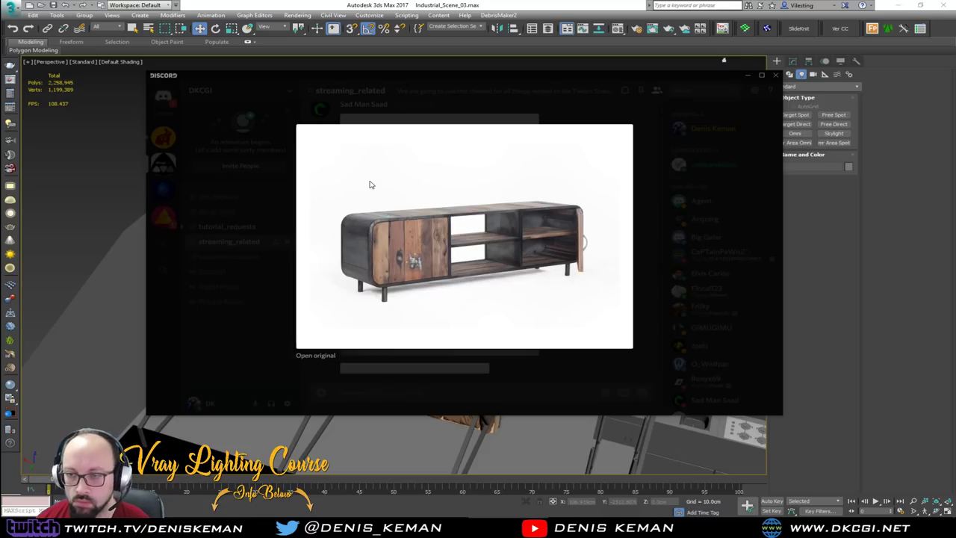
{"action": "left_click", "coordinate": [669, 269]}
Step: Look through the earlier Pinterest suggestions in the channel, including the tree bookshelf, Cobra floor lamp and coffee tables
{"action": "scroll", "coordinate": [475, 244], "scroll_direction": "up", "scroll_amount": 5}
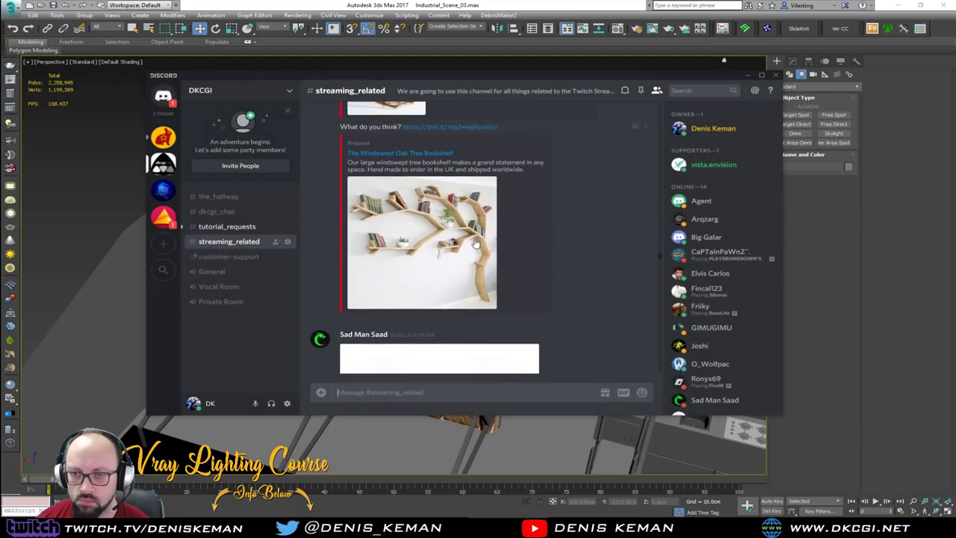
{"action": "scroll", "coordinate": [475, 243], "scroll_direction": "up", "scroll_amount": 4}
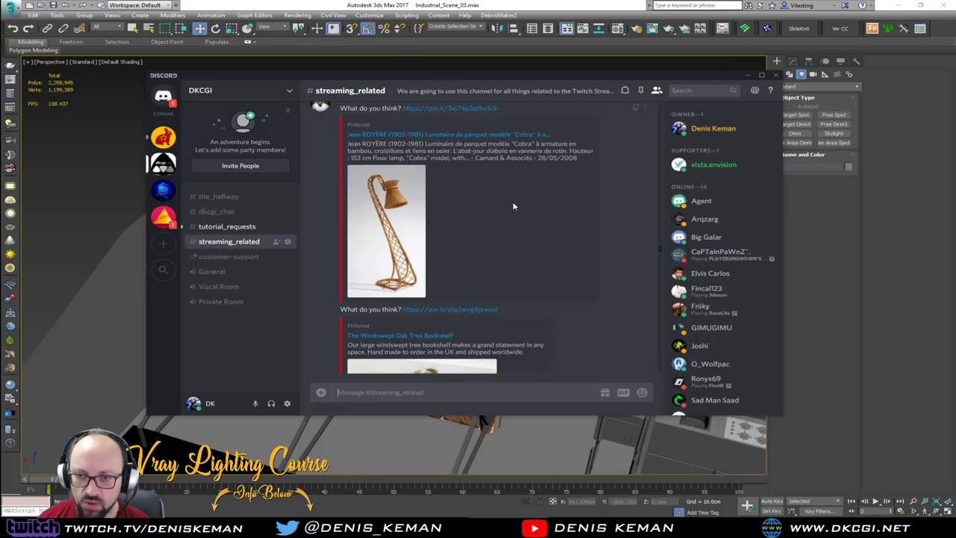
{"action": "scroll", "coordinate": [512, 202], "scroll_direction": "up", "scroll_amount": 3}
{"action": "scroll", "coordinate": [513, 204], "scroll_direction": "up", "scroll_amount": 5}
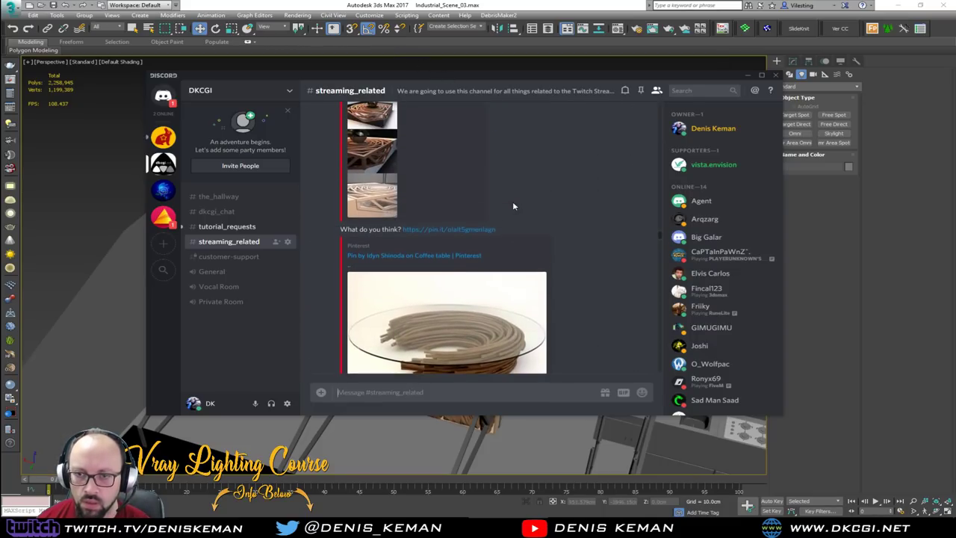
{"action": "scroll", "coordinate": [493, 288], "scroll_direction": "down", "scroll_amount": 2}
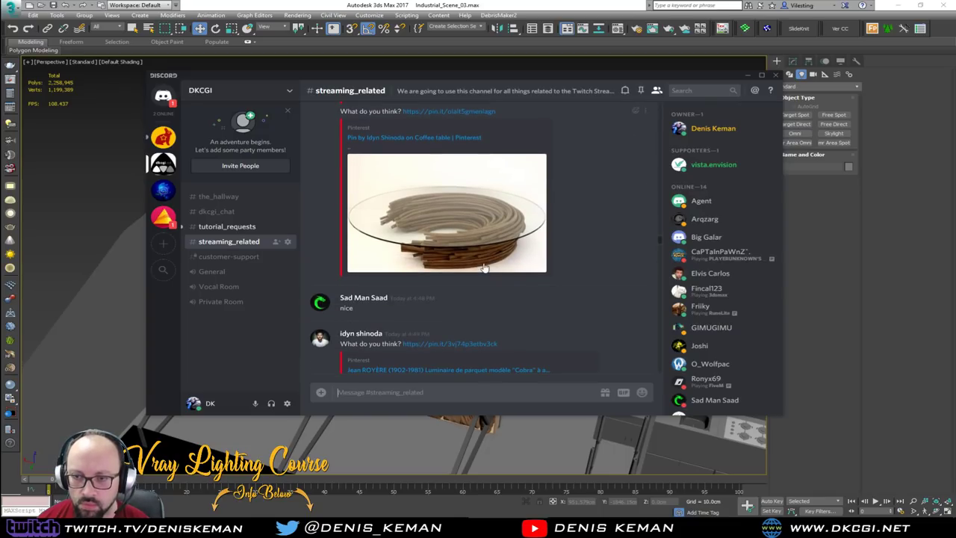
{"action": "scroll", "coordinate": [483, 267], "scroll_direction": "up", "scroll_amount": 4}
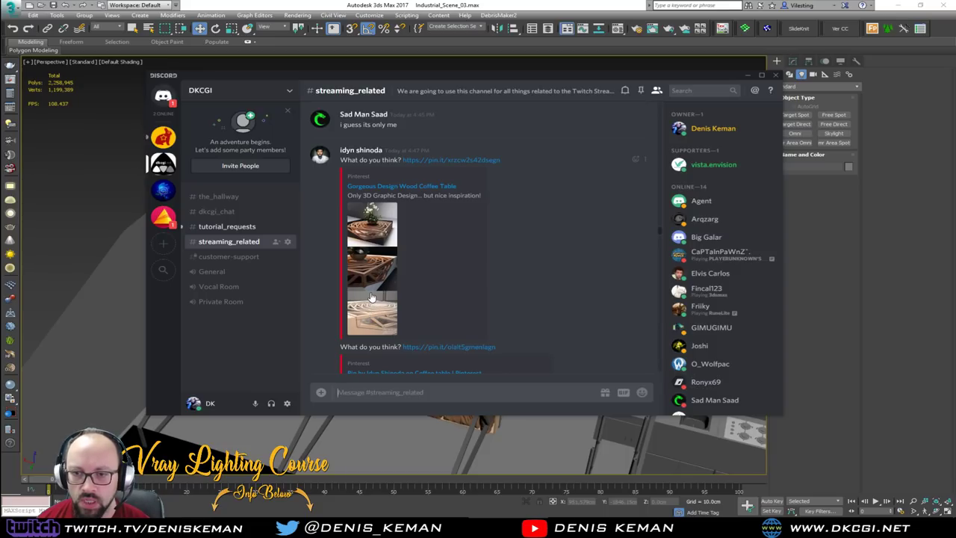
Step: Enlarge the Gorgeous Design Wood Coffee Table image and view its Pinterest page in a maximized browser window
{"action": "left_click", "coordinate": [375, 228]}
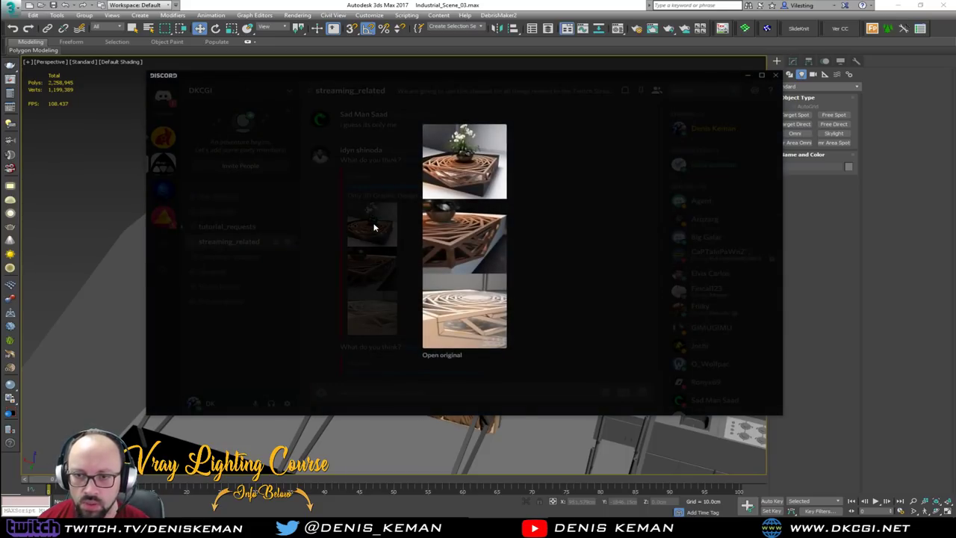
{"action": "left_click", "coordinate": [560, 252]}
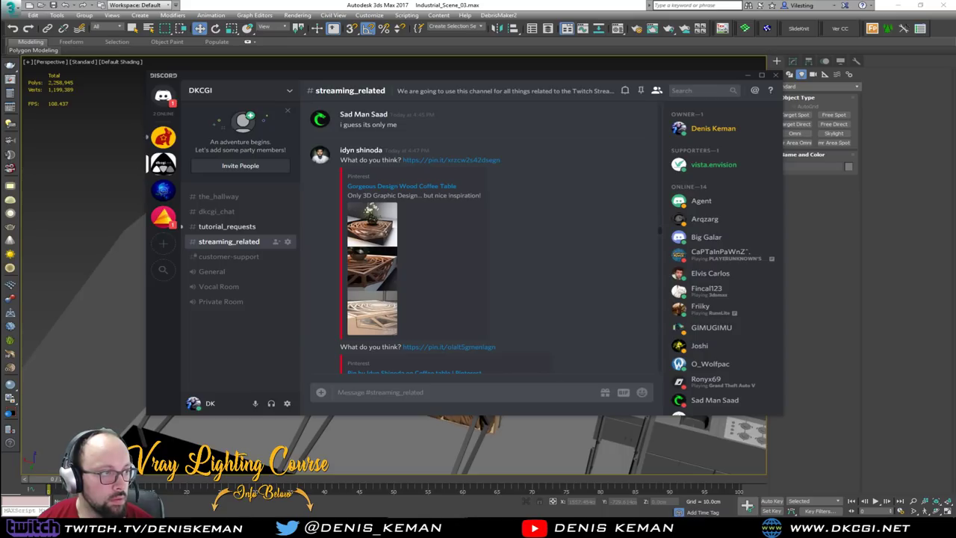
{"action": "left_click_drag", "start_coordinate": [0, 134], "coordinate": [124, 134]}
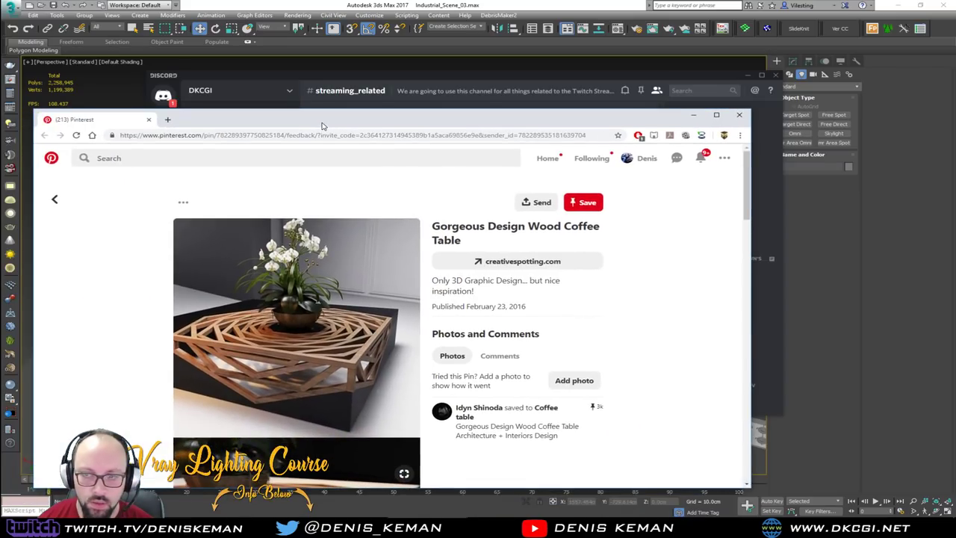
{"action": "double_click", "coordinate": [319, 124]}
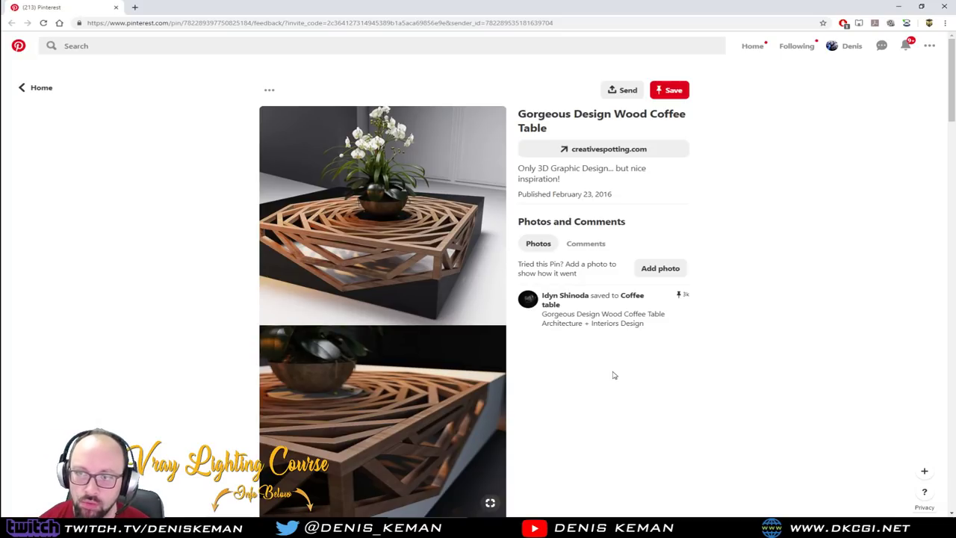
Step: Examine the stacked photos of the Gorgeous Design Wood Coffee Table pin and the similar tables suggested below it
{"action": "scroll", "coordinate": [509, 299], "scroll_direction": "down", "scroll_amount": 2}
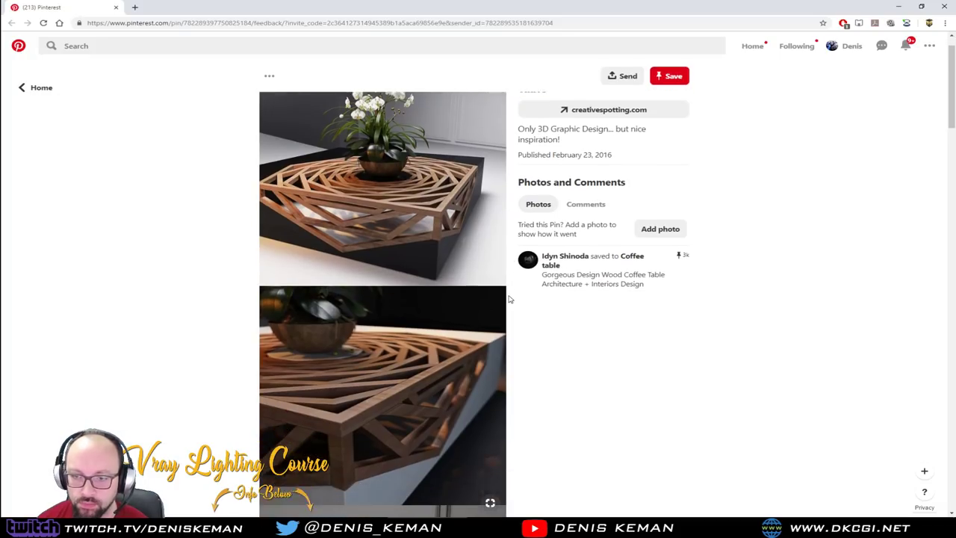
{"action": "scroll", "coordinate": [508, 299], "scroll_direction": "down", "scroll_amount": 3}
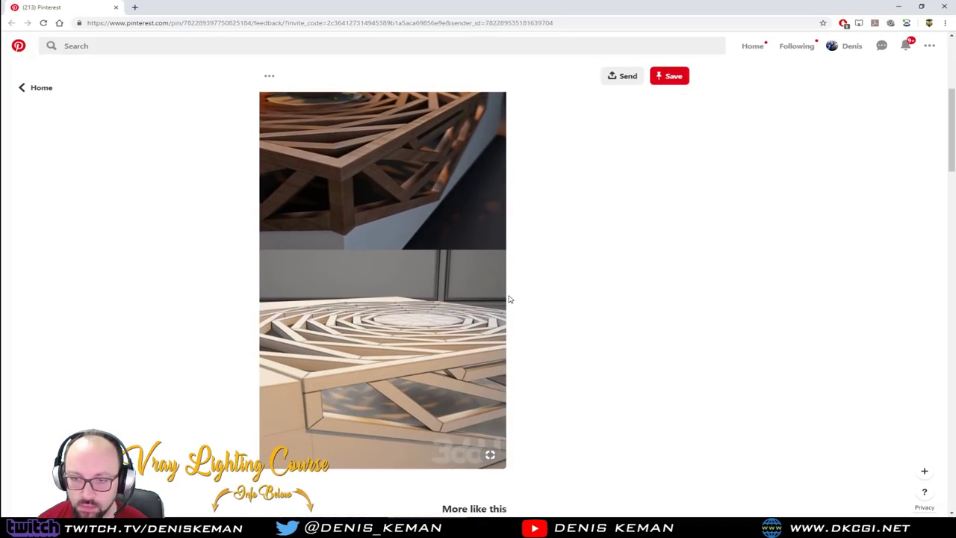
{"action": "scroll", "coordinate": [509, 299], "scroll_direction": "down", "scroll_amount": 2}
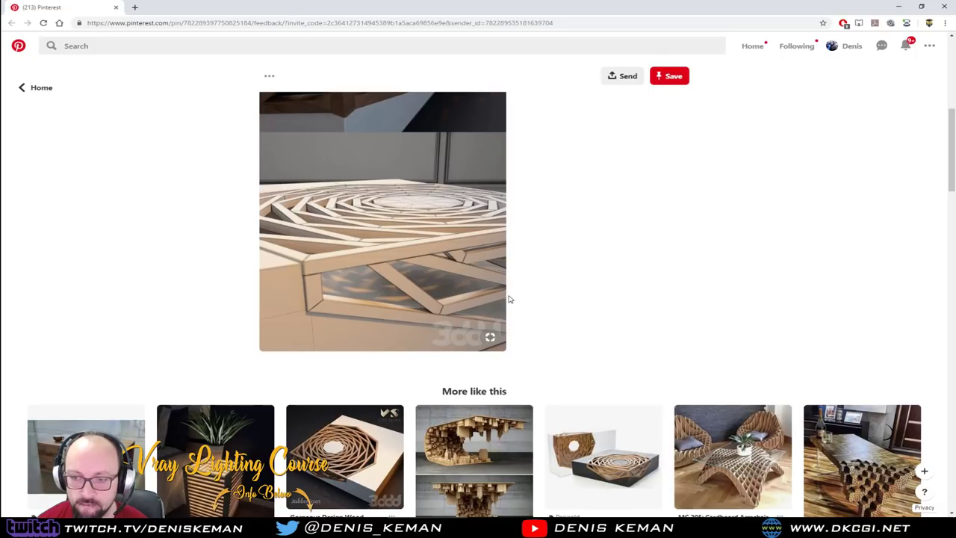
{"action": "scroll", "coordinate": [509, 299], "scroll_direction": "up", "scroll_amount": 7}
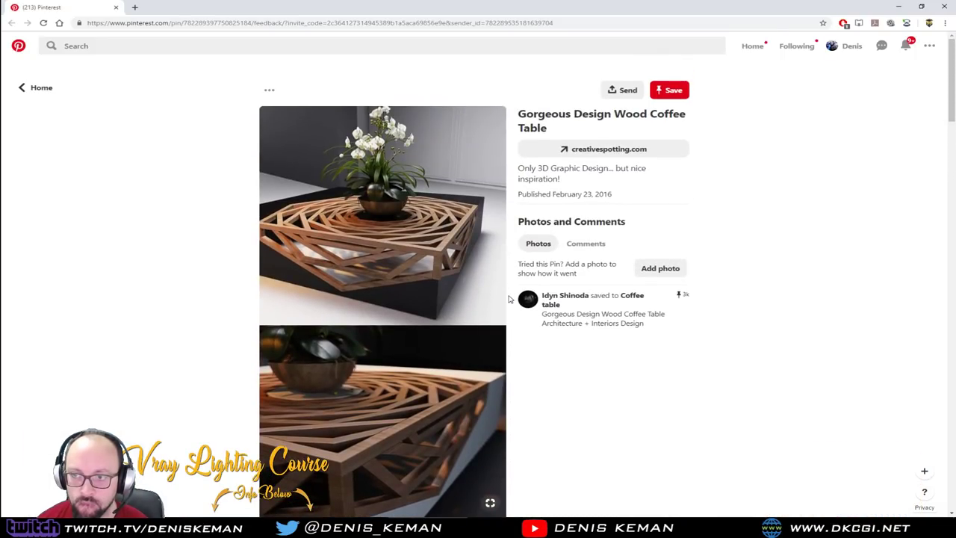
{"action": "scroll", "coordinate": [508, 299], "scroll_direction": "down", "scroll_amount": 4}
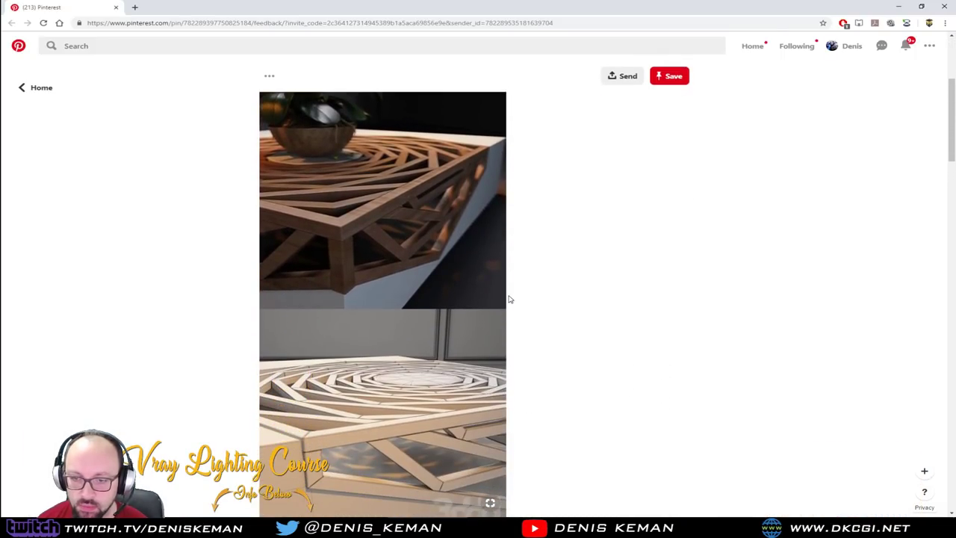
{"action": "scroll", "coordinate": [508, 299], "scroll_direction": "down", "scroll_amount": 4}
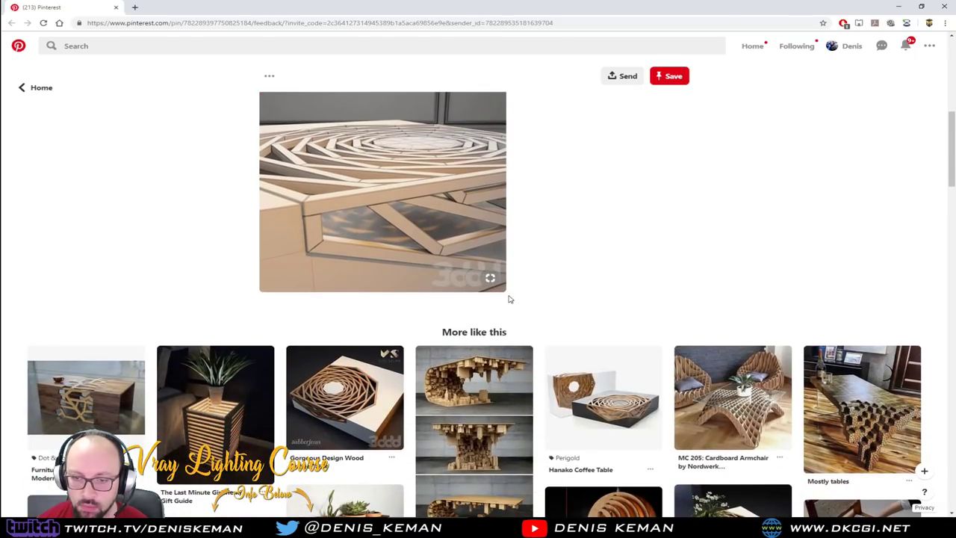
{"action": "scroll", "coordinate": [509, 299], "scroll_direction": "down", "scroll_amount": 1}
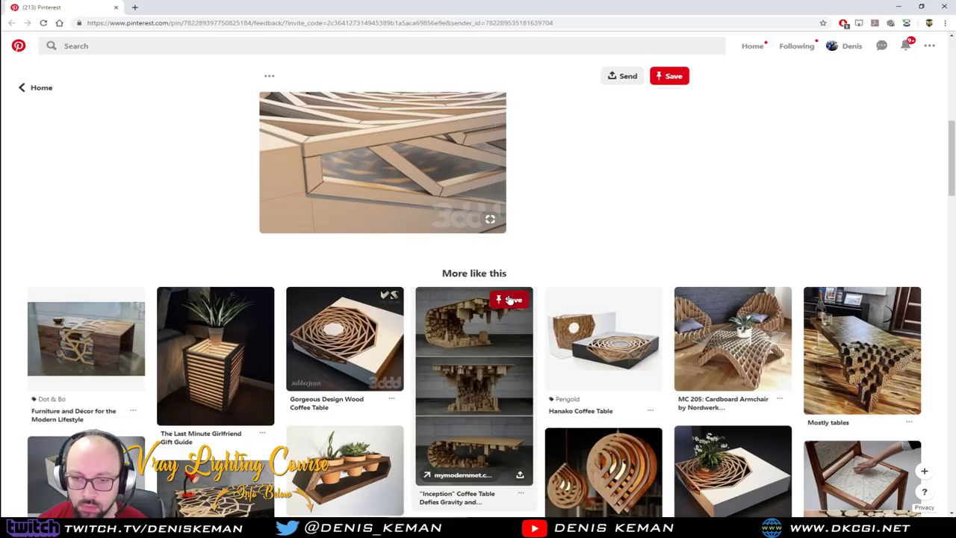
{"action": "scroll", "coordinate": [509, 299], "scroll_direction": "up", "scroll_amount": 9}
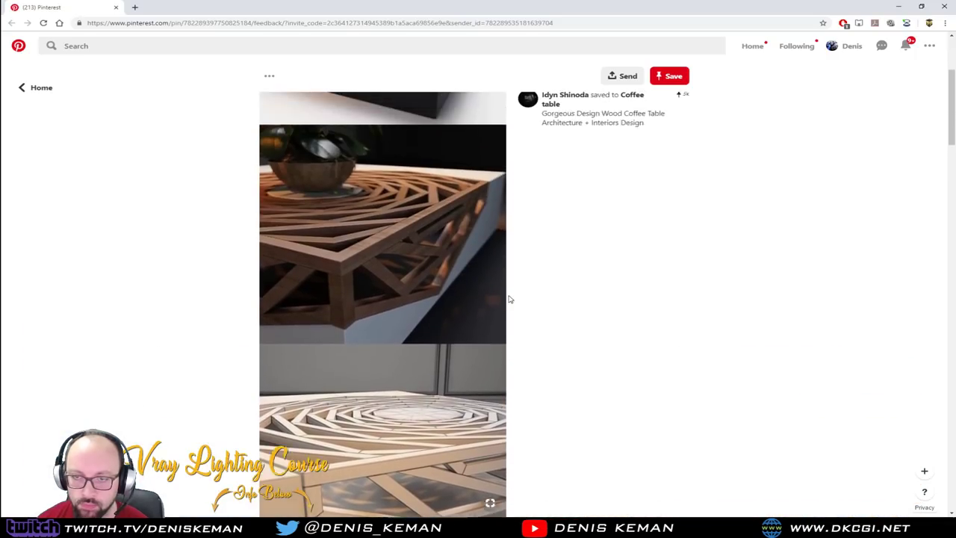
{"action": "scroll", "coordinate": [509, 299], "scroll_direction": "up", "scroll_amount": 2}
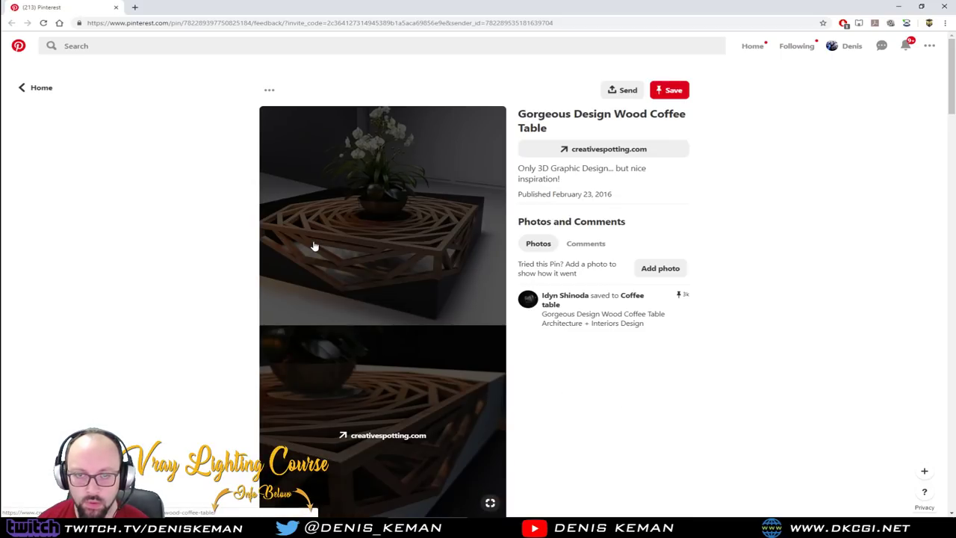
{"action": "scroll", "coordinate": [585, 452], "scroll_direction": "down", "scroll_amount": 3}
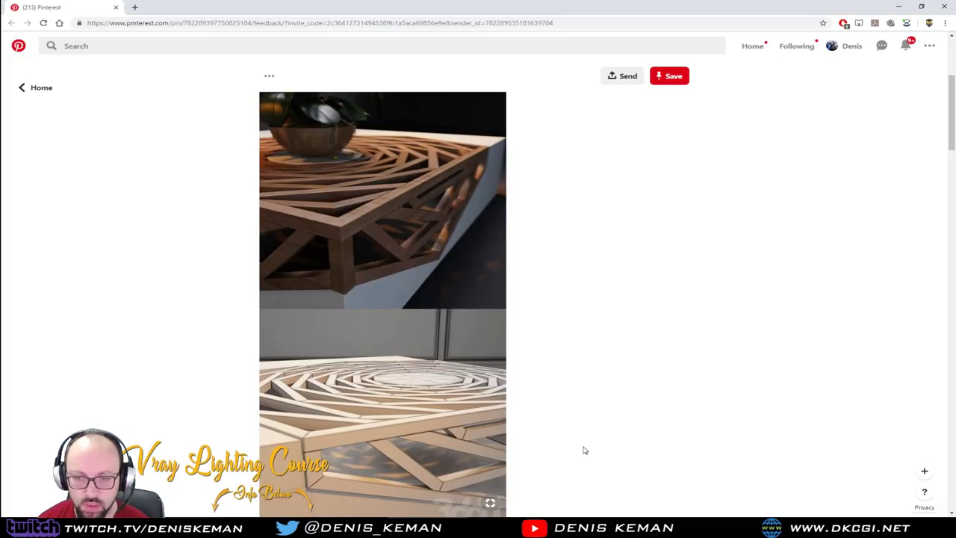
{"action": "scroll", "coordinate": [585, 450], "scroll_direction": "up", "scroll_amount": 3}
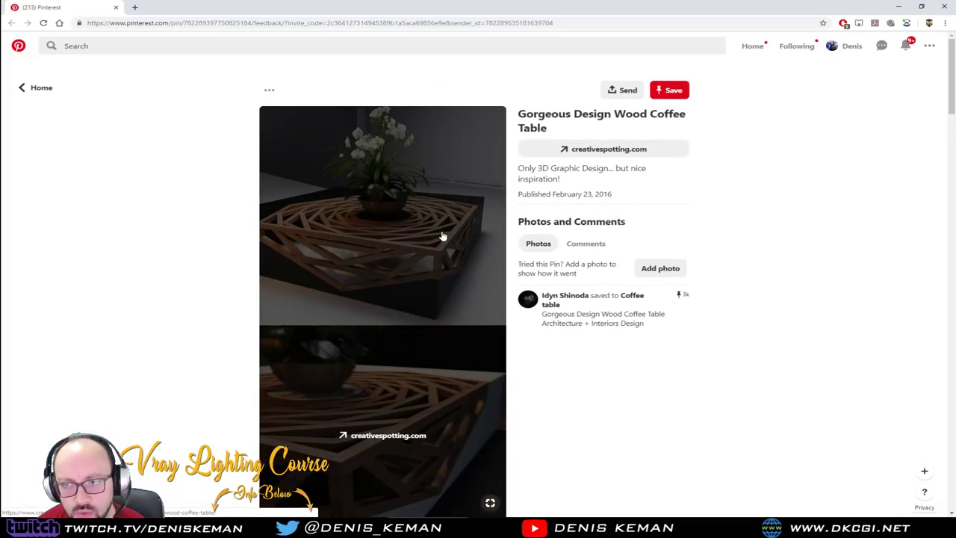
Step: Open the coffee table's source article on creativespotting.com and view its photos, dismissing the newsletter pop-up and notification request
{"action": "left_click", "coordinate": [443, 236]}
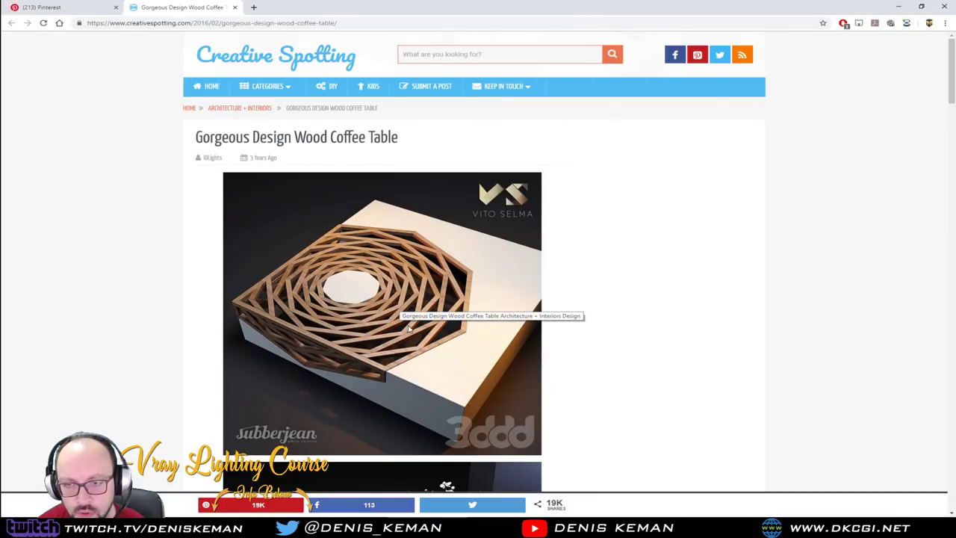
{"action": "scroll", "coordinate": [588, 429], "scroll_direction": "down", "scroll_amount": 1}
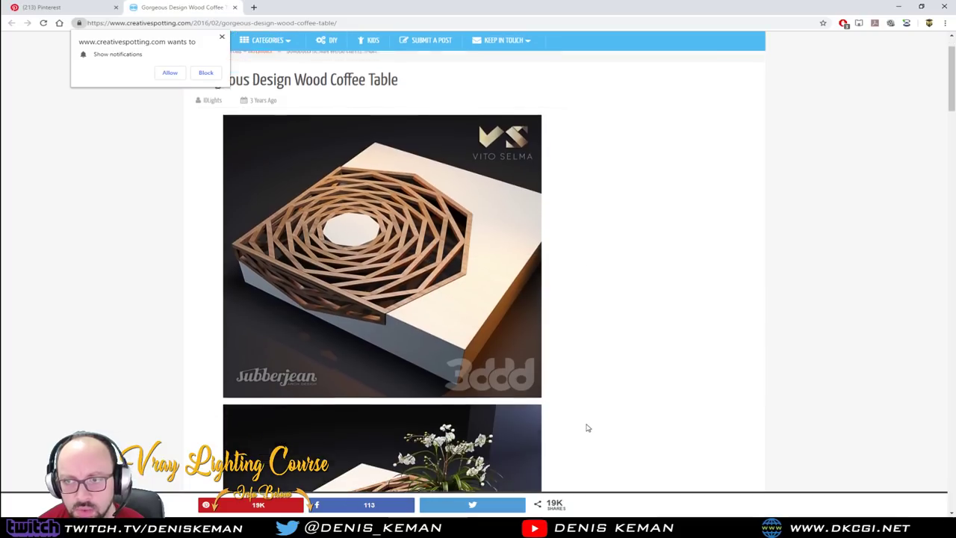
{"action": "scroll", "coordinate": [588, 428], "scroll_direction": "down", "scroll_amount": 3}
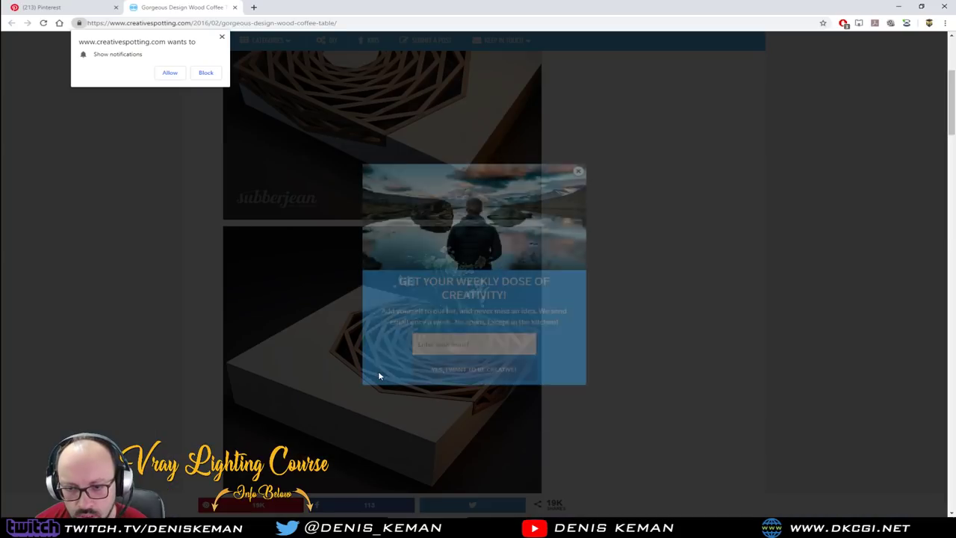
{"action": "left_click", "coordinate": [578, 171]}
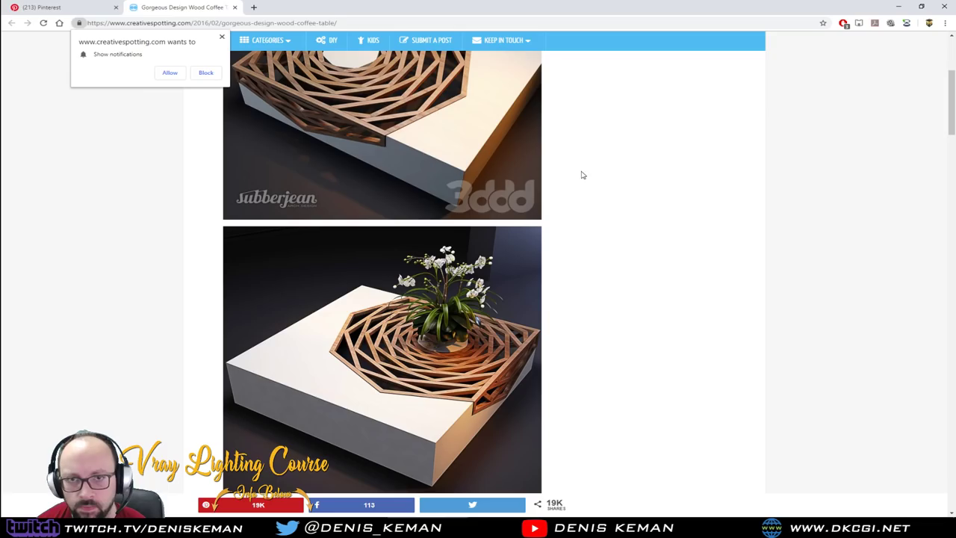
{"action": "left_click", "coordinate": [222, 36]}
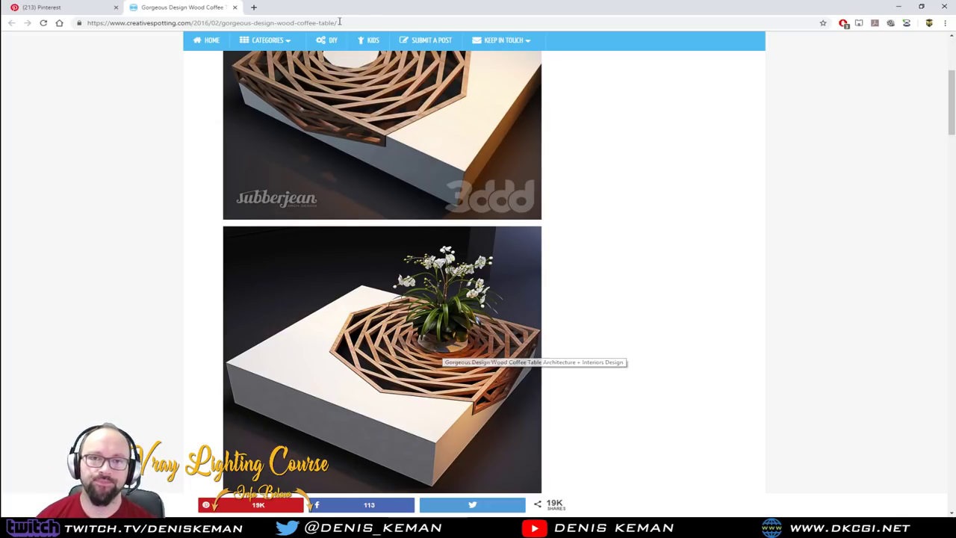
Step: Switch back to Discord, review the TV stand references in streaming_related, and move the window away from the 3ds Max viewport
{"action": "key", "text": "alt+Tab"}
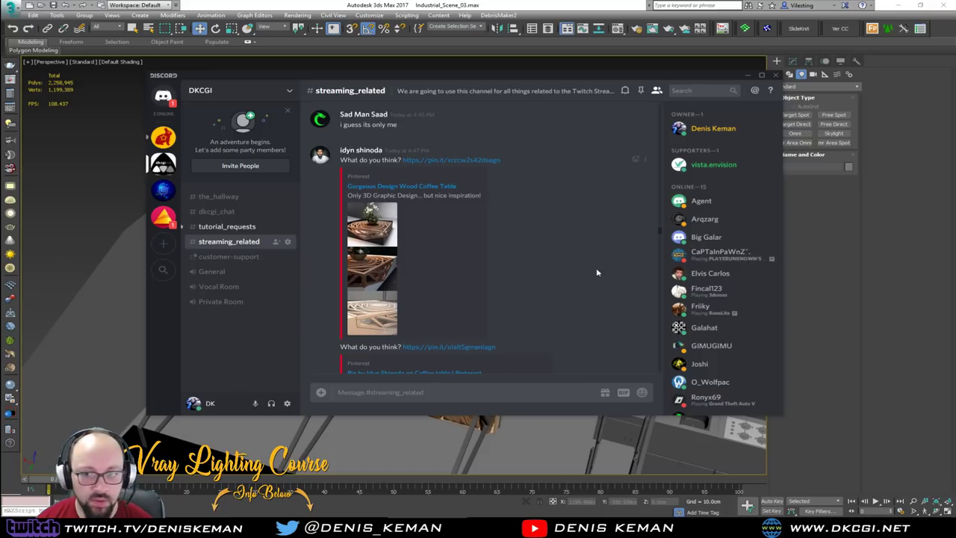
{"action": "scroll", "coordinate": [606, 263], "scroll_direction": "up", "scroll_amount": 2}
{"action": "scroll", "coordinate": [607, 262], "scroll_direction": "up", "scroll_amount": 10}
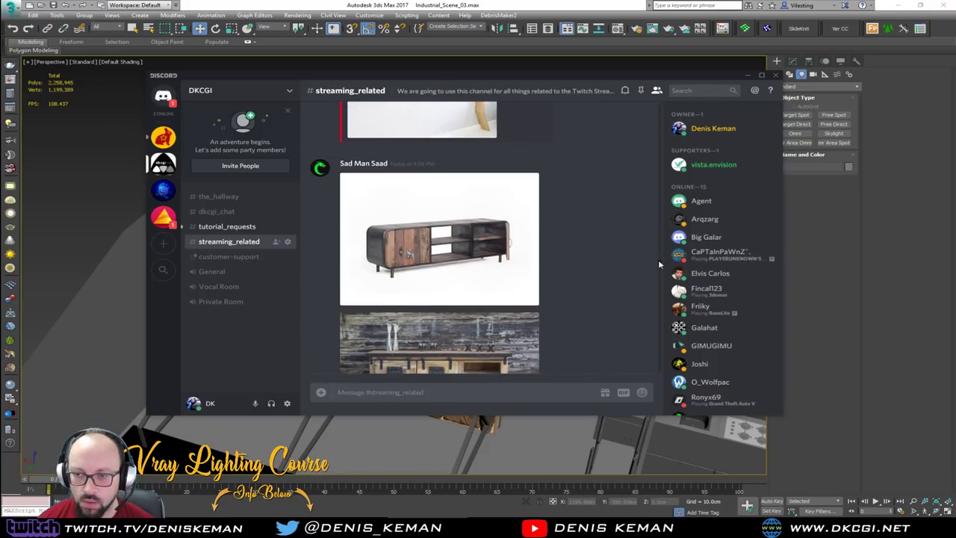
{"action": "scroll", "coordinate": [658, 264], "scroll_direction": "up", "scroll_amount": 3}
{"action": "scroll", "coordinate": [657, 284], "scroll_direction": "down", "scroll_amount": 3}
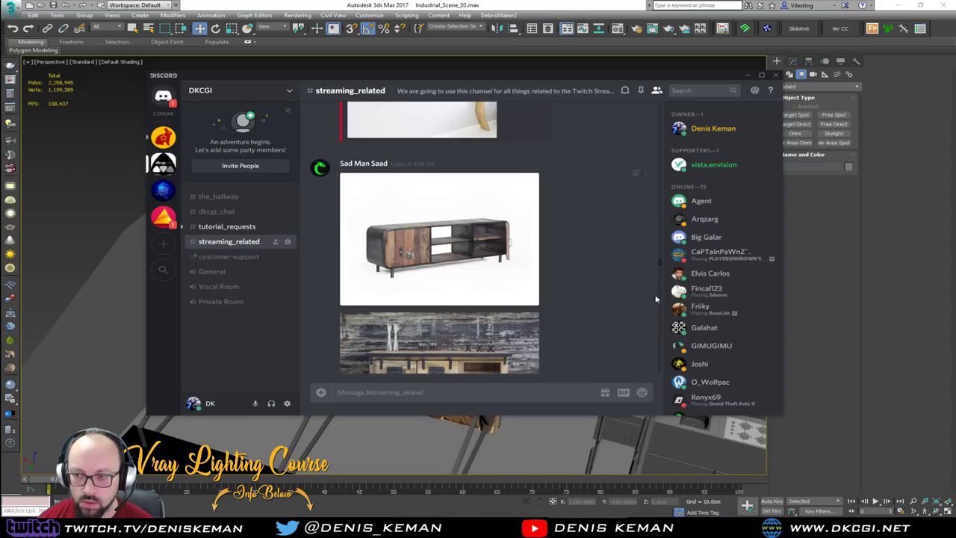
{"action": "scroll", "coordinate": [659, 263], "scroll_direction": "up", "scroll_amount": 5}
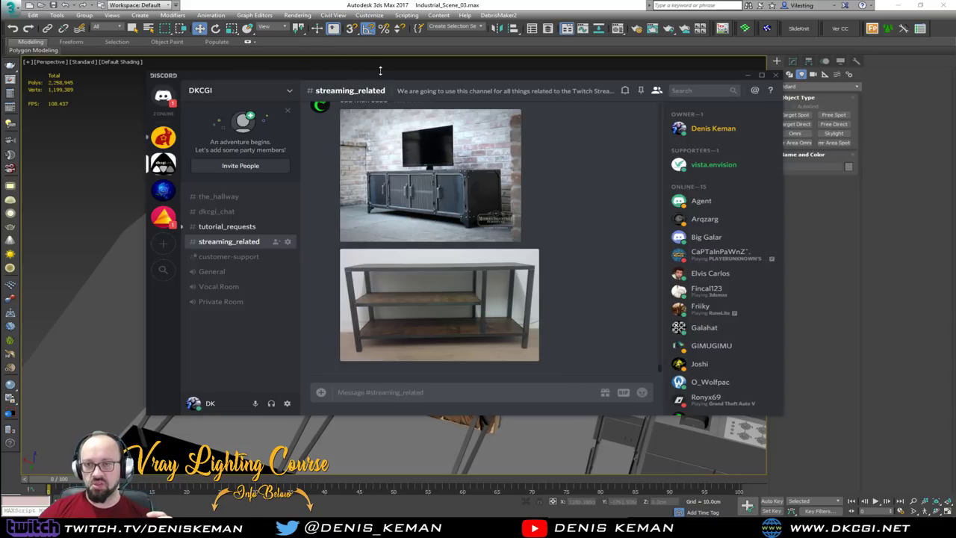
{"action": "left_click_drag", "start_coordinate": [387, 76], "coordinate": [955, 78]}
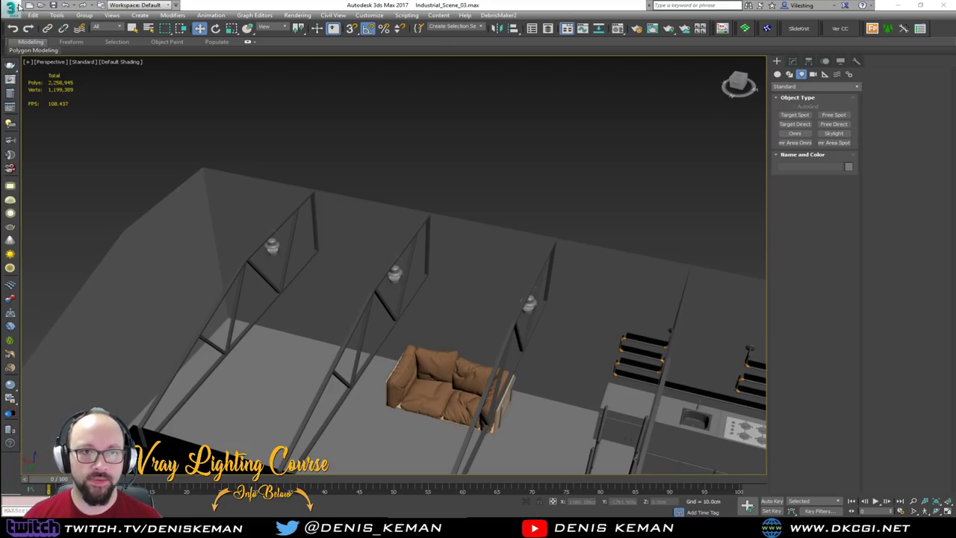
Step: Save the industrial scene and reset 3ds Max to a fresh, empty scene
{"action": "key", "text": "ctrl+n"}
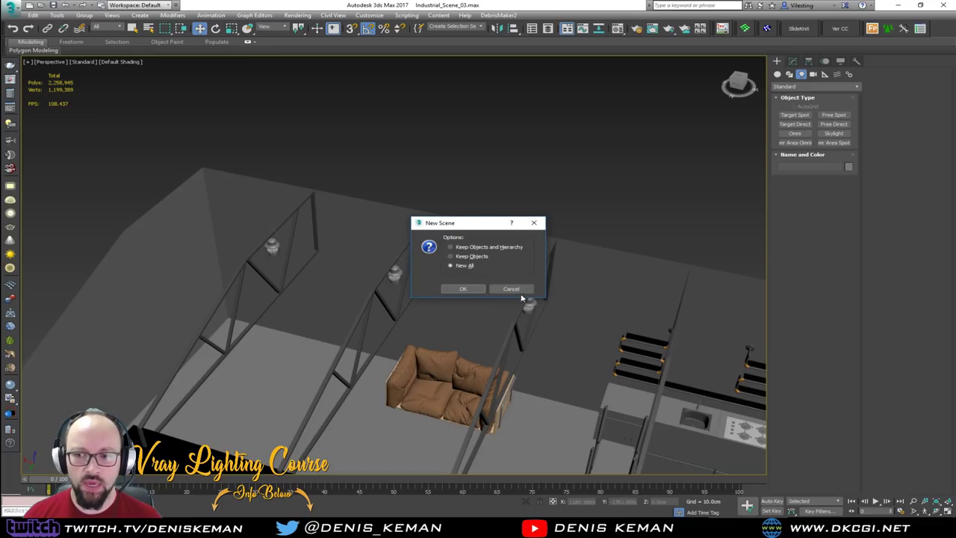
{"action": "left_click", "coordinate": [514, 290]}
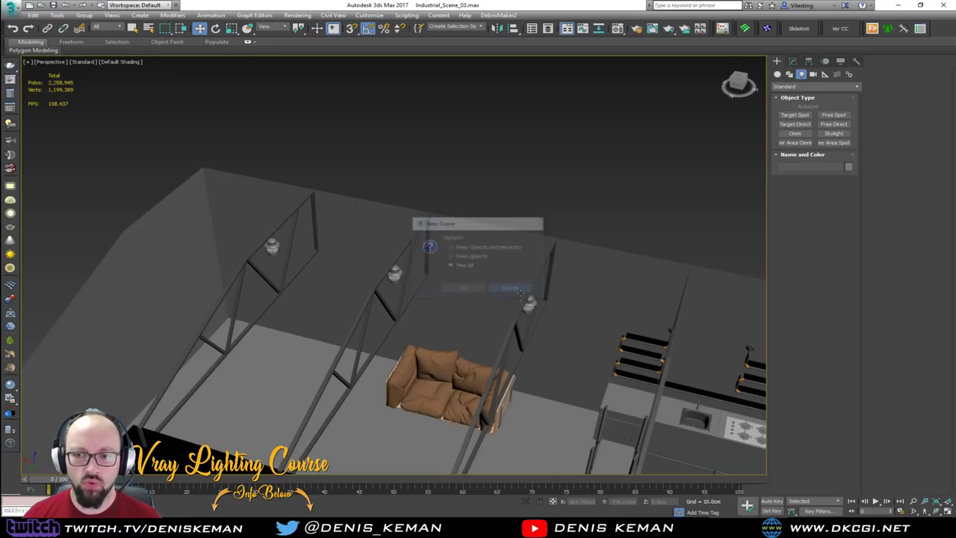
{"action": "left_click", "coordinate": [16, 15]}
{"action": "left_click", "coordinate": [45, 89]}
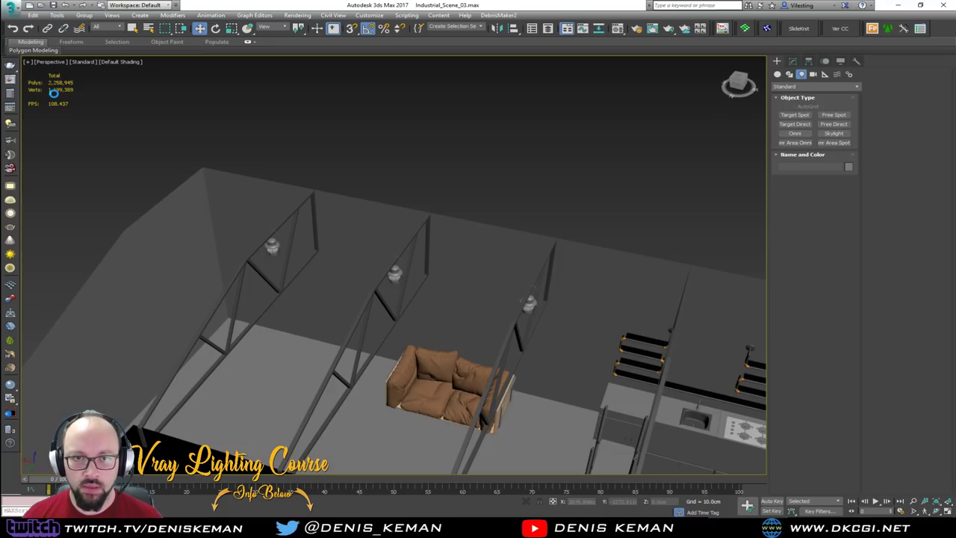
{"action": "left_click", "coordinate": [11, 9]}
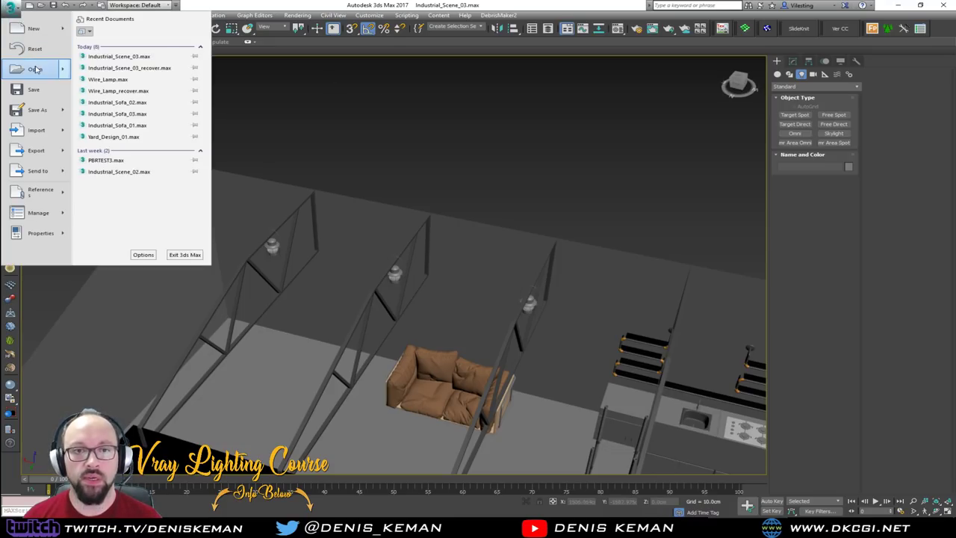
{"action": "left_click", "coordinate": [35, 69]}
{"action": "left_click", "coordinate": [453, 277]}
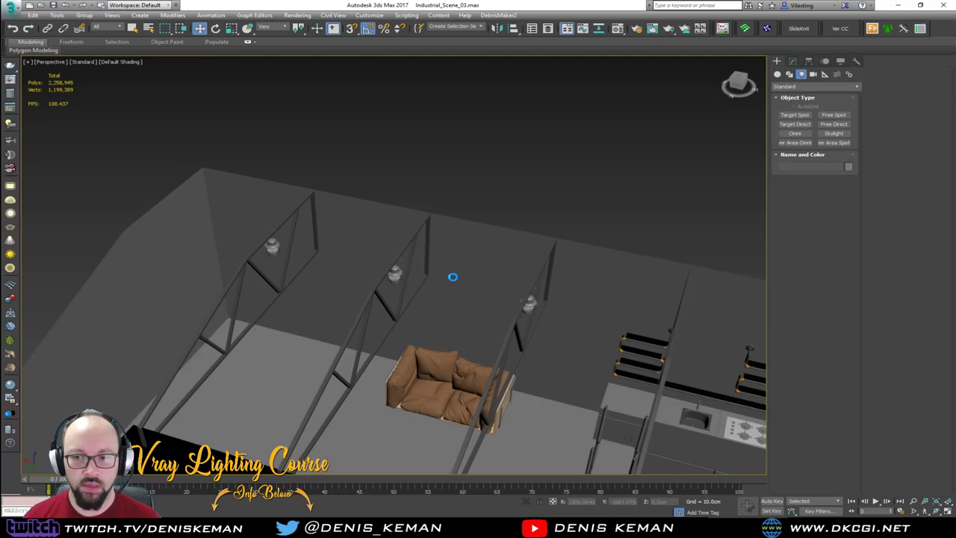
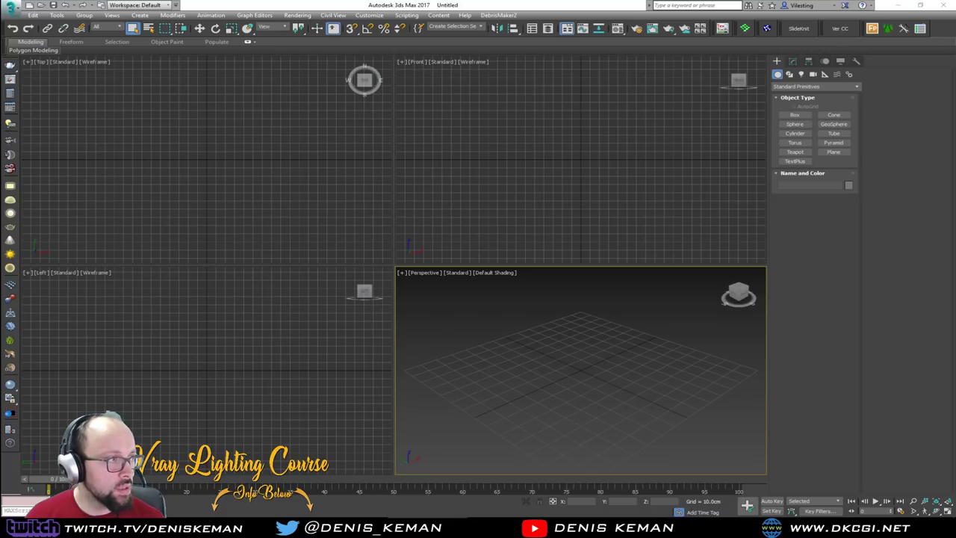
Step: Switch to the browser and look through the "table sizes" image results for table dimensions
{"action": "key", "text": "super+shift+Right"}
{"action": "scroll", "coordinate": [334, 280], "scroll_direction": "down", "scroll_amount": 3}
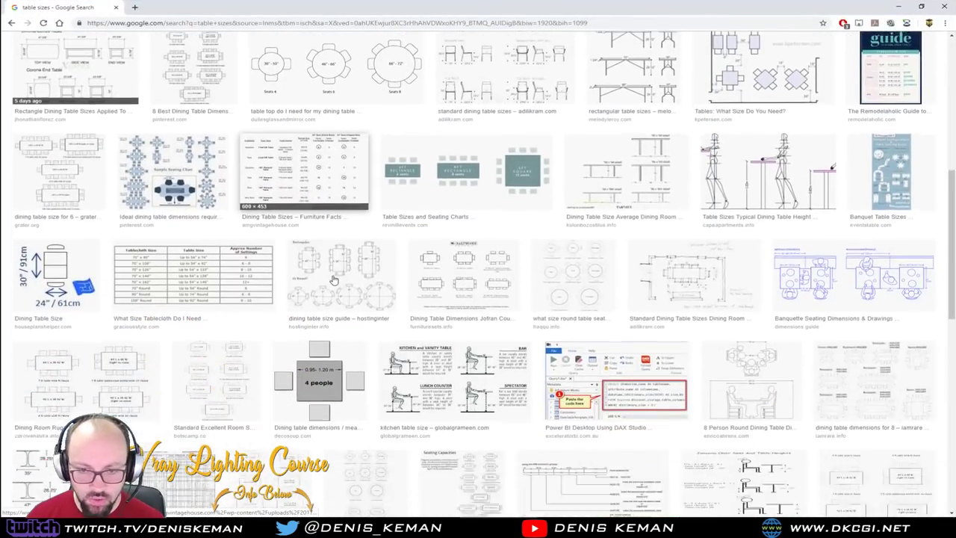
{"action": "scroll", "coordinate": [334, 280], "scroll_direction": "down", "scroll_amount": 2}
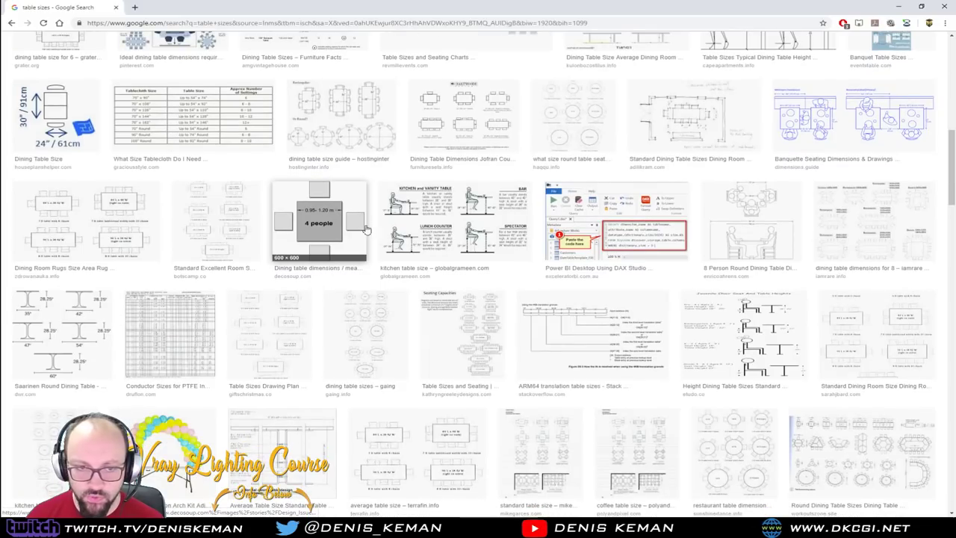
{"action": "scroll", "coordinate": [102, 367], "scroll_direction": "down", "scroll_amount": 3}
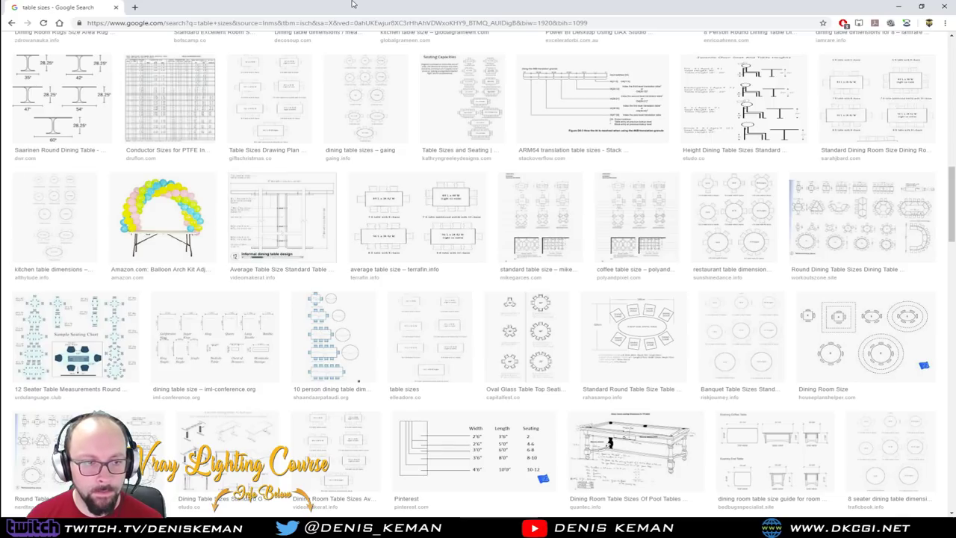
{"action": "scroll", "coordinate": [271, 249], "scroll_direction": "down", "scroll_amount": 2}
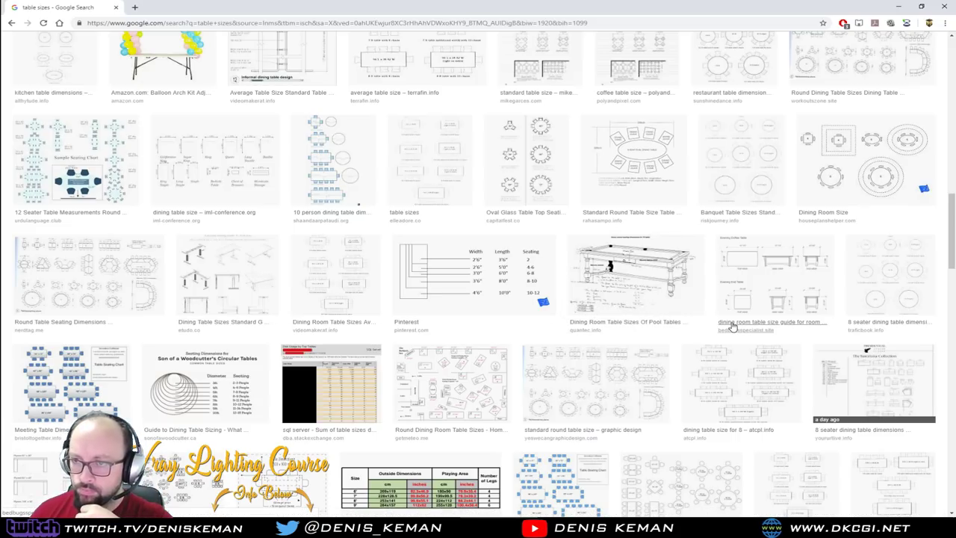
{"action": "scroll", "coordinate": [283, 282], "scroll_direction": "up", "scroll_amount": 10}
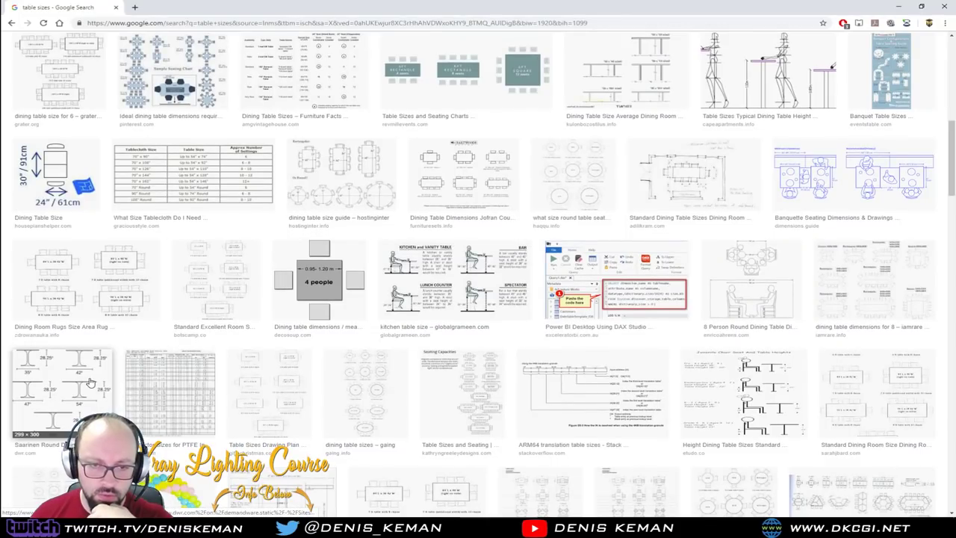
{"action": "scroll", "coordinate": [88, 382], "scroll_direction": "up", "scroll_amount": 10}
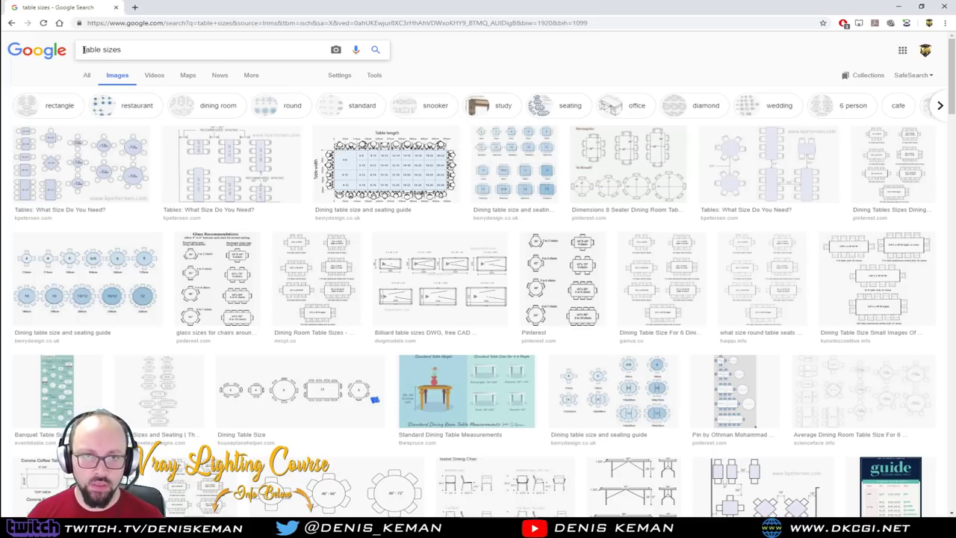
Step: Change the image search to "coffee table sizes"
{"action": "left_click", "coordinate": [120, 48]}
{"action": "key", "text": "Home"}
{"action": "type", "text": "co"}
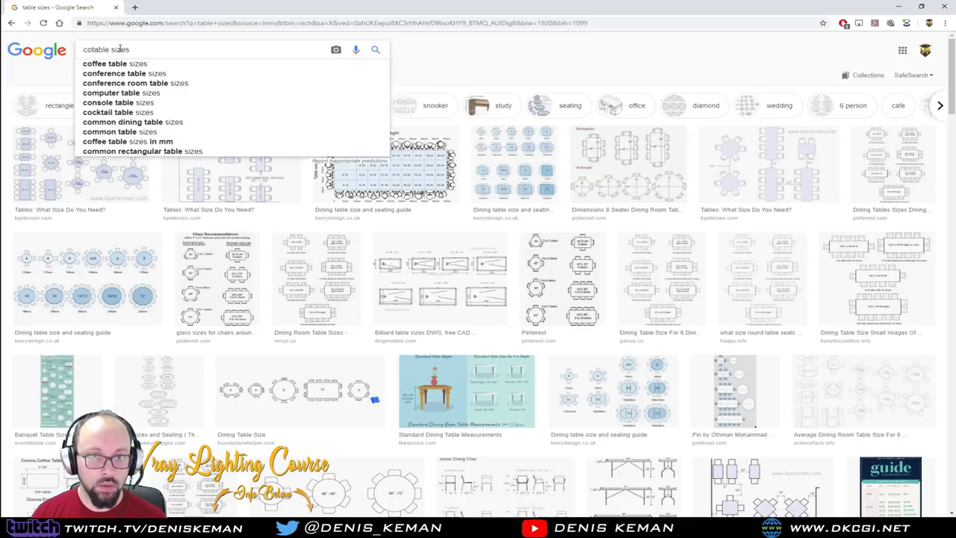
{"action": "key", "text": "Down"}
{"action": "key", "text": "Return"}
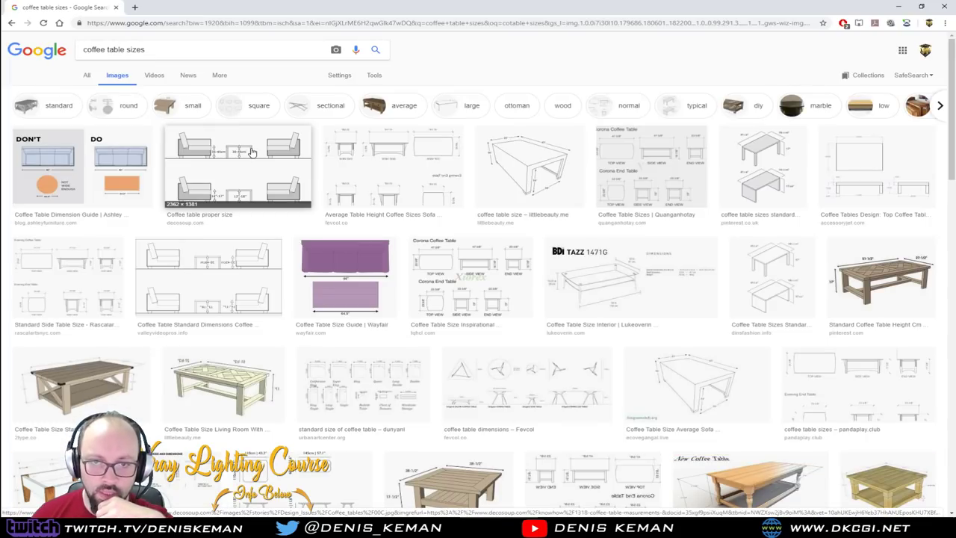
Step: Examine the average table height drawing and the coffee table proper size diagram, and close the browser to return to 3ds Max
{"action": "left_click", "coordinate": [423, 171]}
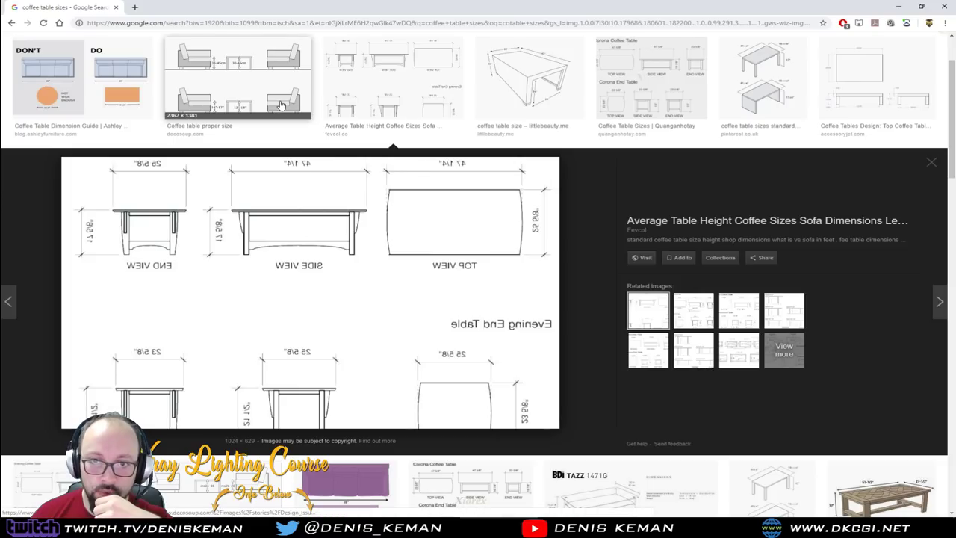
{"action": "left_click", "coordinate": [238, 78]}
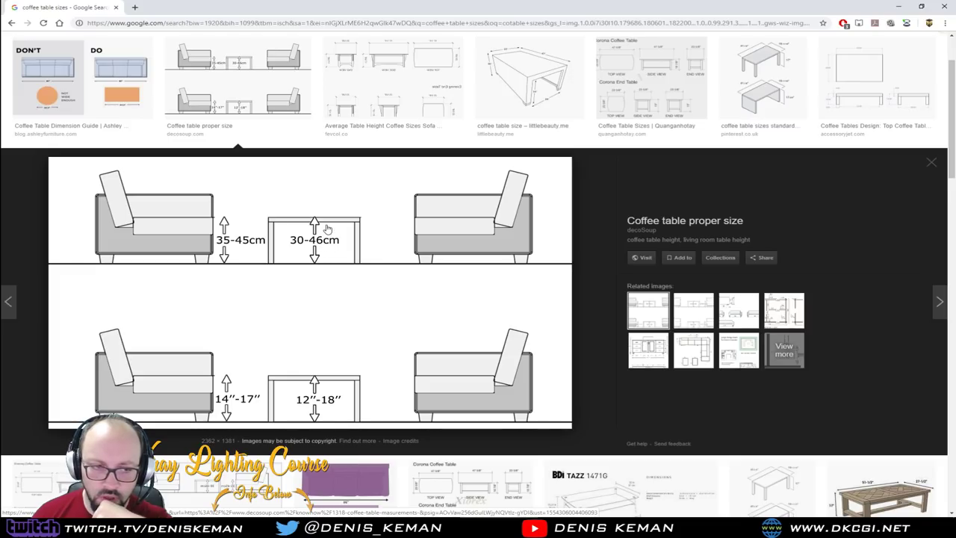
{"action": "left_click", "coordinate": [946, 6]}
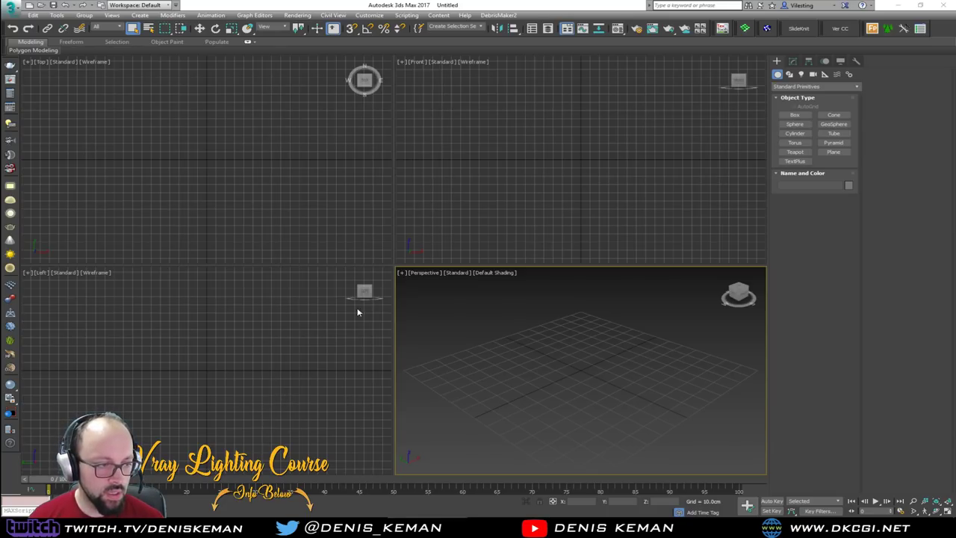
Step: Create a box about 54 cm long and 62 cm wide on the perspective grid, and set its height to 45 cm
{"action": "scroll", "coordinate": [636, 349], "scroll_direction": "up", "scroll_amount": 2}
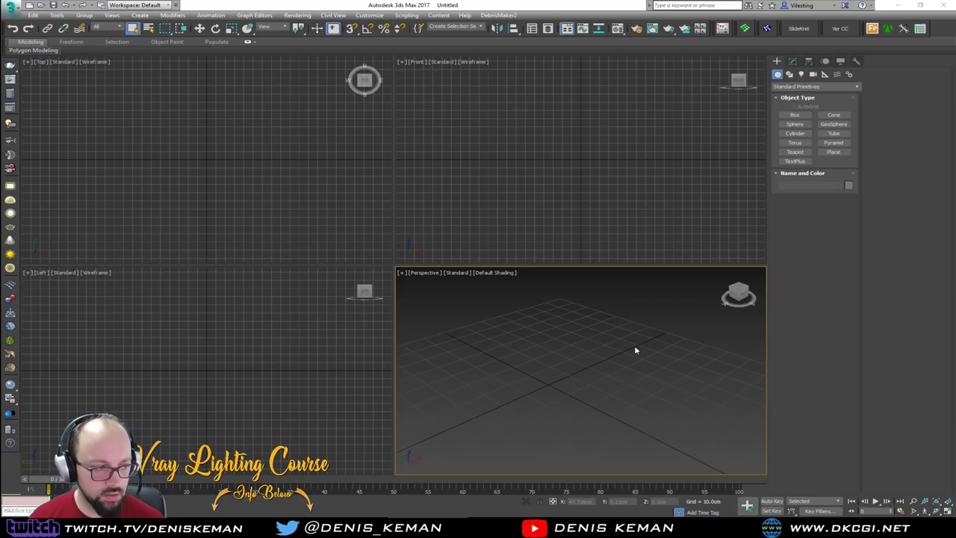
{"action": "left_click", "coordinate": [794, 115]}
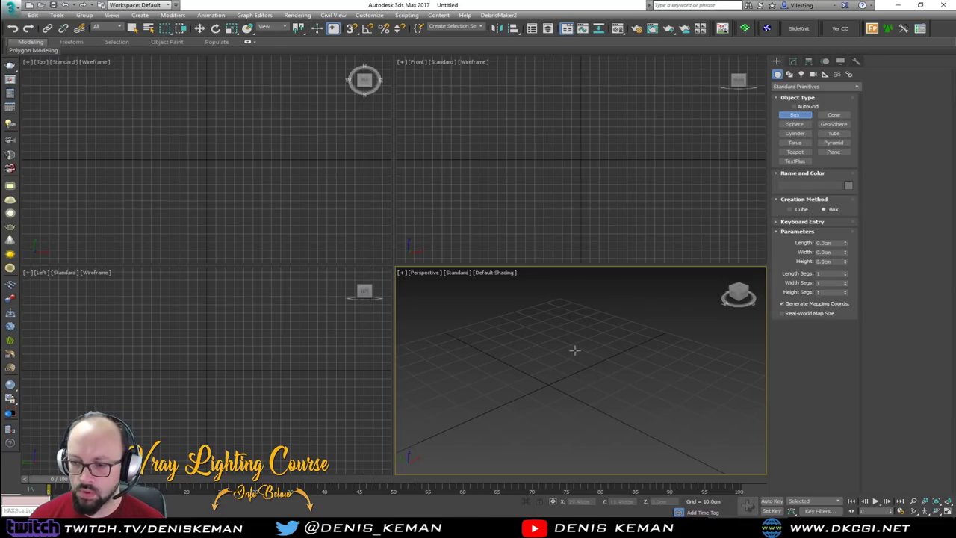
{"action": "left_click_drag", "start_coordinate": [572, 346], "coordinate": [545, 466]}
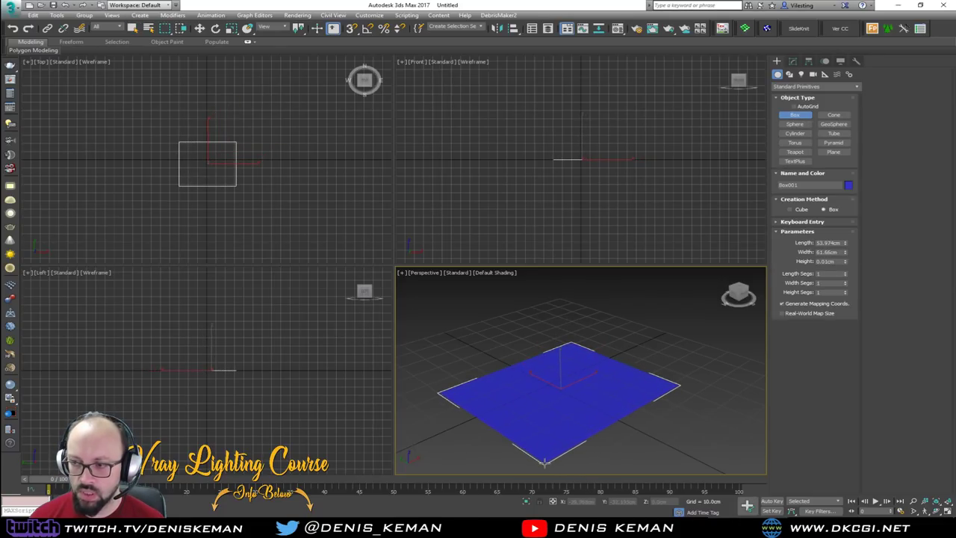
{"action": "left_click", "coordinate": [547, 425]}
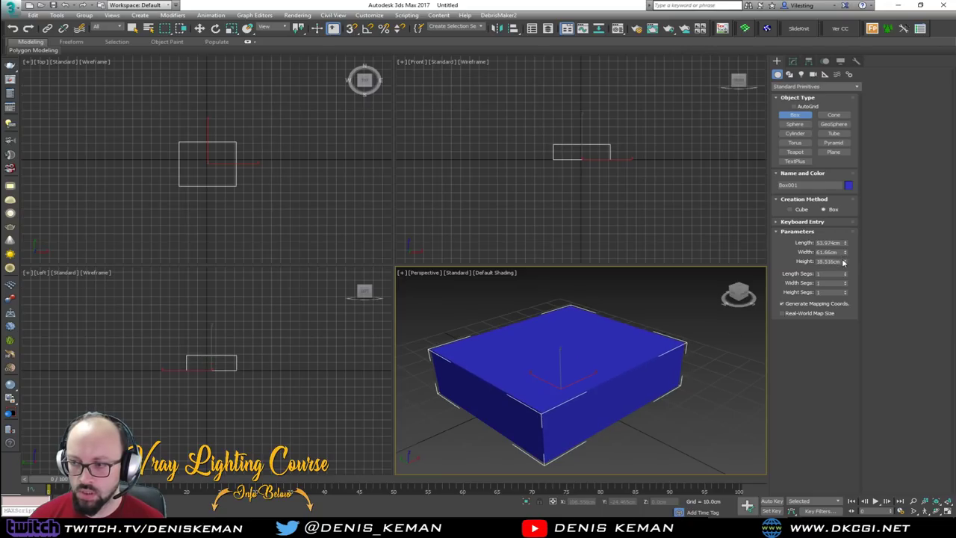
{"action": "double_click", "coordinate": [829, 262]}
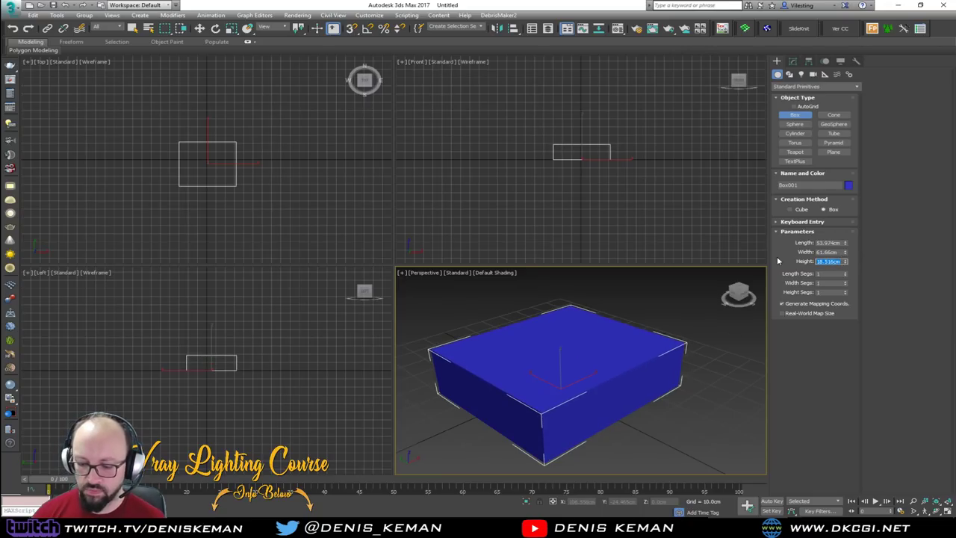
{"action": "type", "text": "45"}
{"action": "key", "text": "Return"}
{"action": "scroll", "coordinate": [585, 359], "scroll_direction": "down", "scroll_amount": 2}
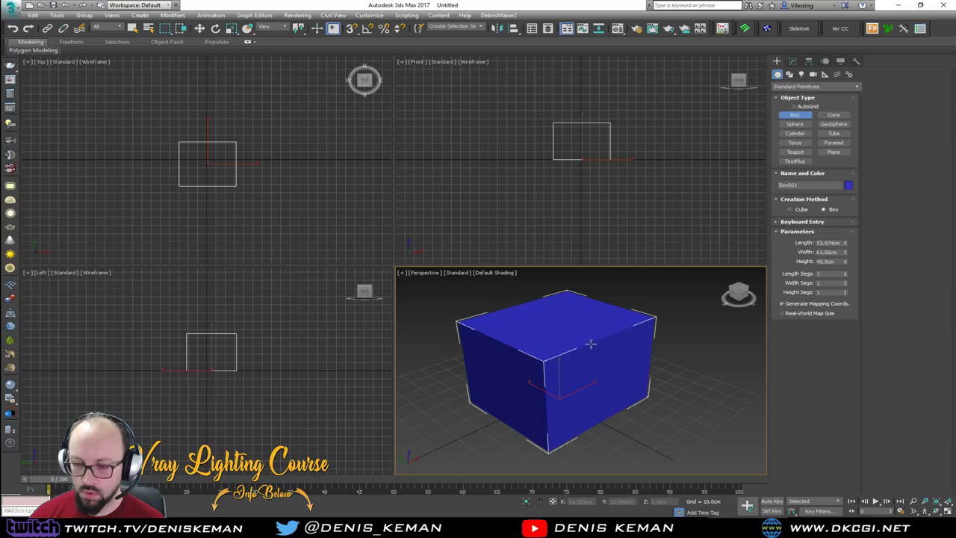
Step: Set the box's length and width to 100 cm each and finish the Box command
{"action": "mouse_move", "coordinate": [591, 344]}
{"action": "middle_mouse_down", "text": "alt"}
{"action": "mouse_move", "coordinate": [587, 324]}
{"action": "mouse_move", "coordinate": [584, 337]}
{"action": "mouse_move", "coordinate": [598, 341]}
{"action": "middle_mouse_up", "text": "alt"}
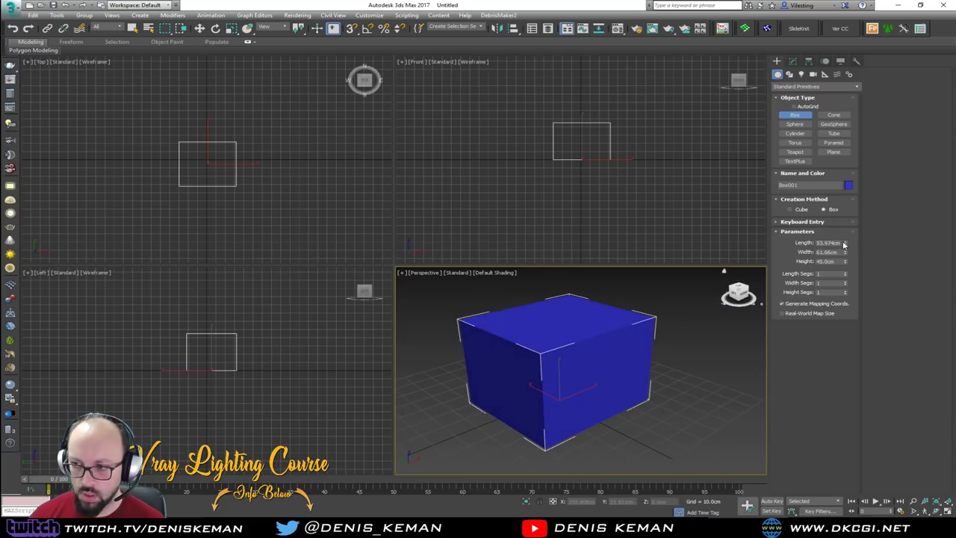
{"action": "double_click", "coordinate": [827, 243]}
{"action": "type", "text": "100"}
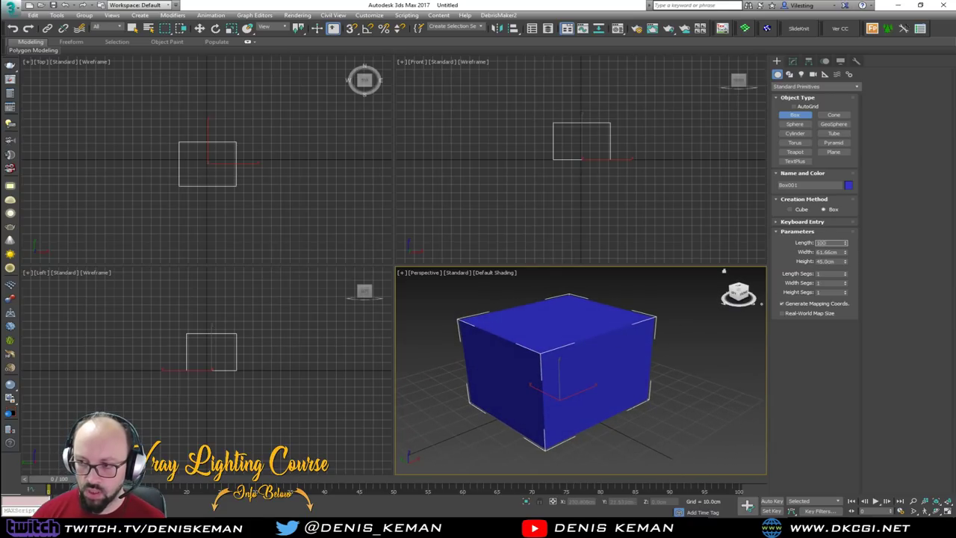
{"action": "key", "text": "Tab"}
{"action": "type", "text": "100"}
{"action": "key", "text": "Return"}
{"action": "right_click", "coordinate": [560, 361]}
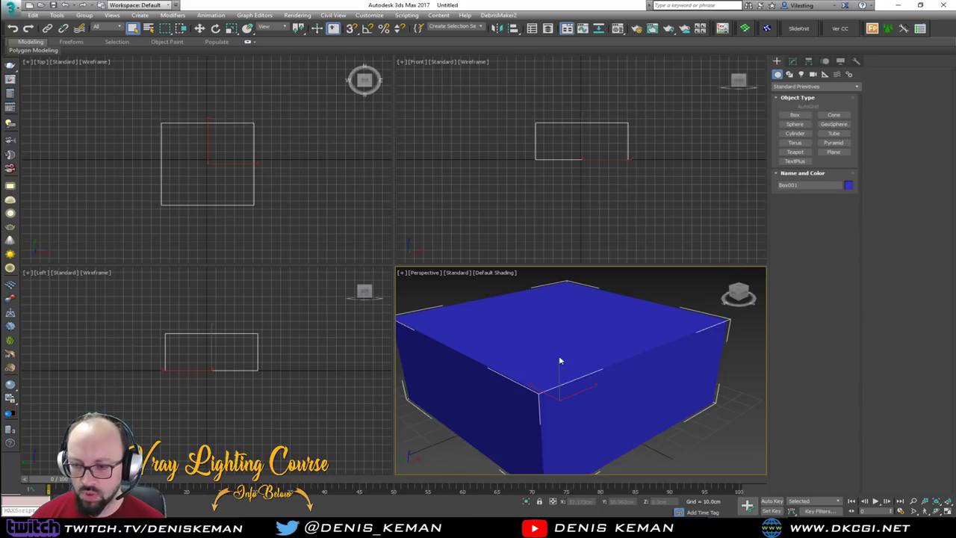
Step: Maximize the perspective viewport with the Move tool active and show the box's editable parameters
{"action": "middle_click_drag", "start_coordinate": [560, 361], "coordinate": [523, 291], "text": "alt"}
{"action": "key", "text": "w"}
{"action": "key", "text": "alt+w"}
{"action": "left_click", "coordinate": [792, 62]}
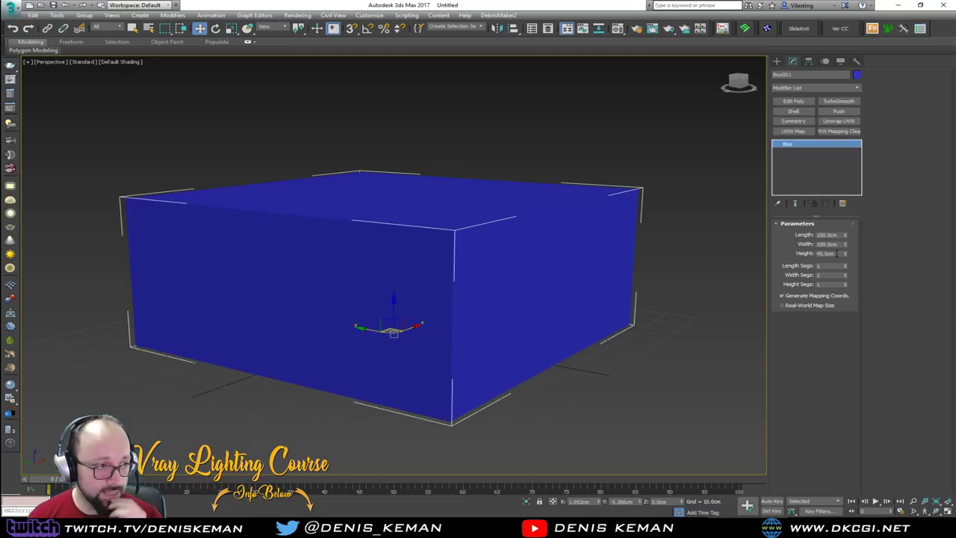
Step: Bring the wood coffee table reference page over the viewport, examine the table's proportions in its photos, and move the page away again
{"action": "left_click_drag", "start_coordinate": [0, 43], "coordinate": [587, 56]}
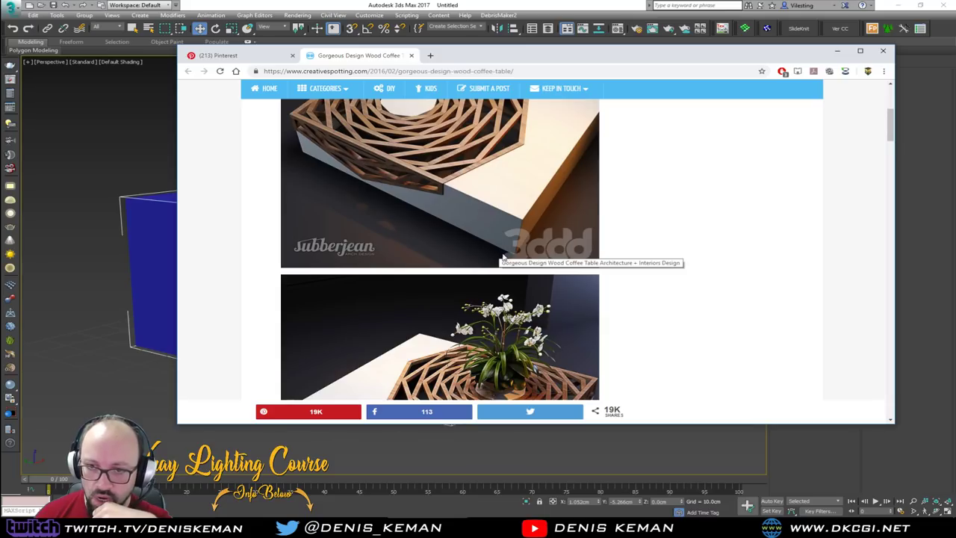
{"action": "scroll", "coordinate": [675, 297], "scroll_direction": "down", "scroll_amount": 4}
{"action": "scroll", "coordinate": [671, 295], "scroll_direction": "down", "scroll_amount": 2}
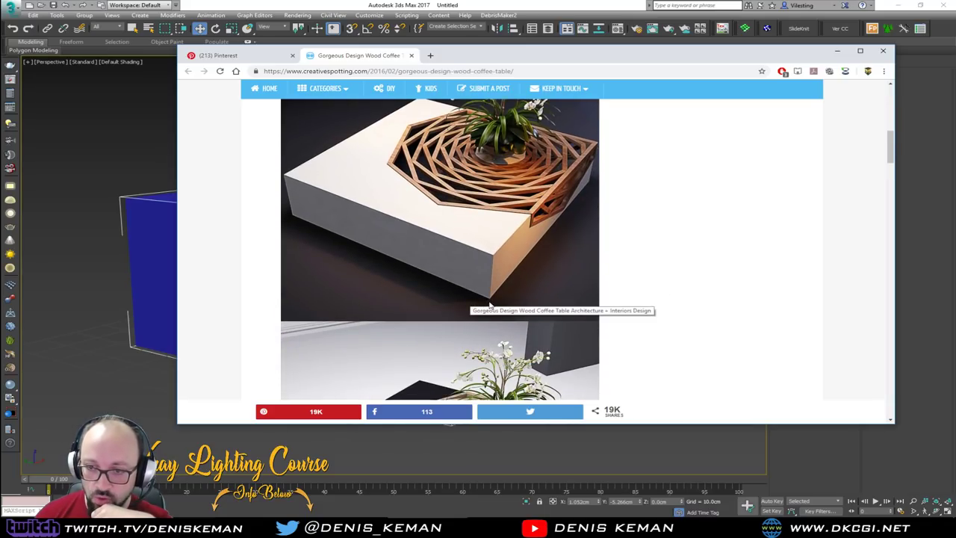
{"action": "left_click_drag", "start_coordinate": [618, 59], "coordinate": [0, 60]}
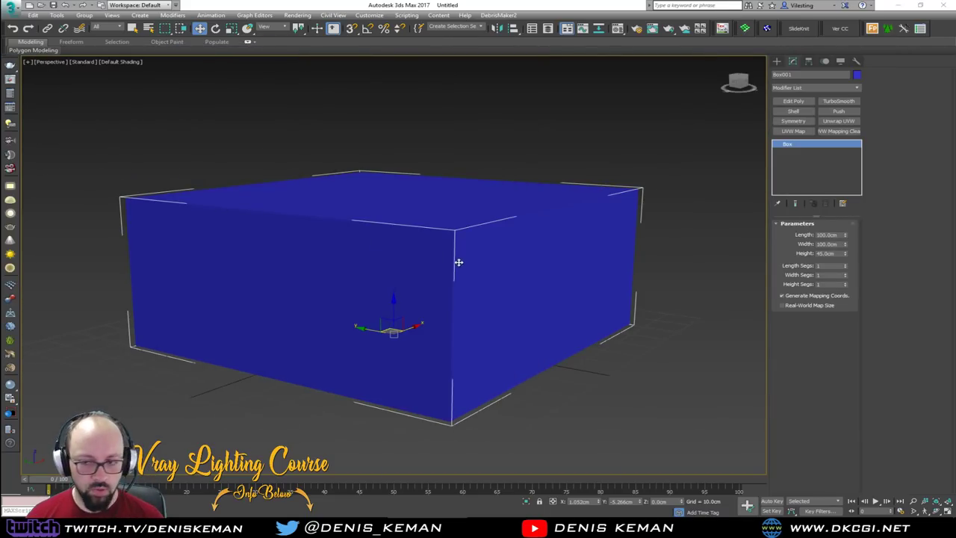
Step: Hide the selection brackets around the box and turn on edged faces in the viewport
{"action": "middle_click_drag", "start_coordinate": [459, 279], "coordinate": [454, 291], "text": "alt"}
{"action": "key", "text": "j"}
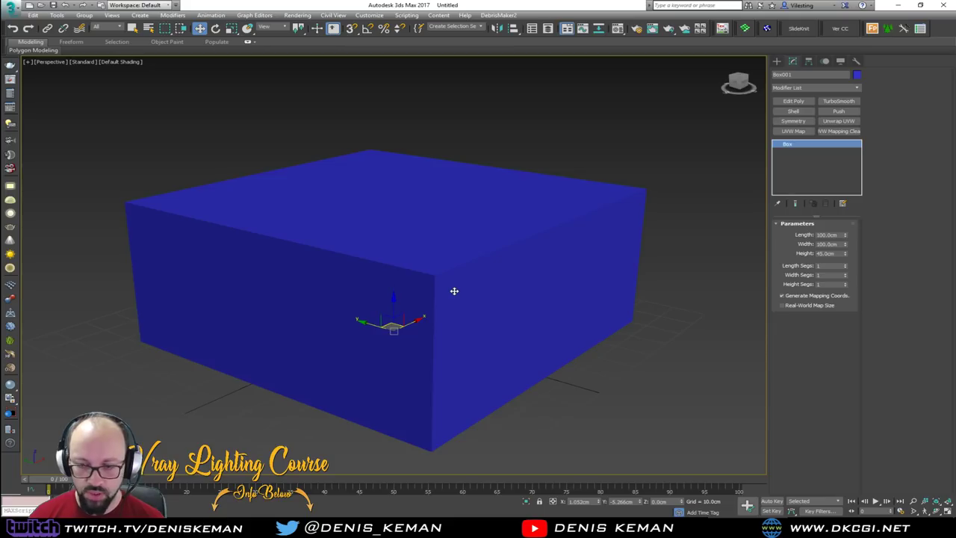
{"action": "key", "text": "F4"}
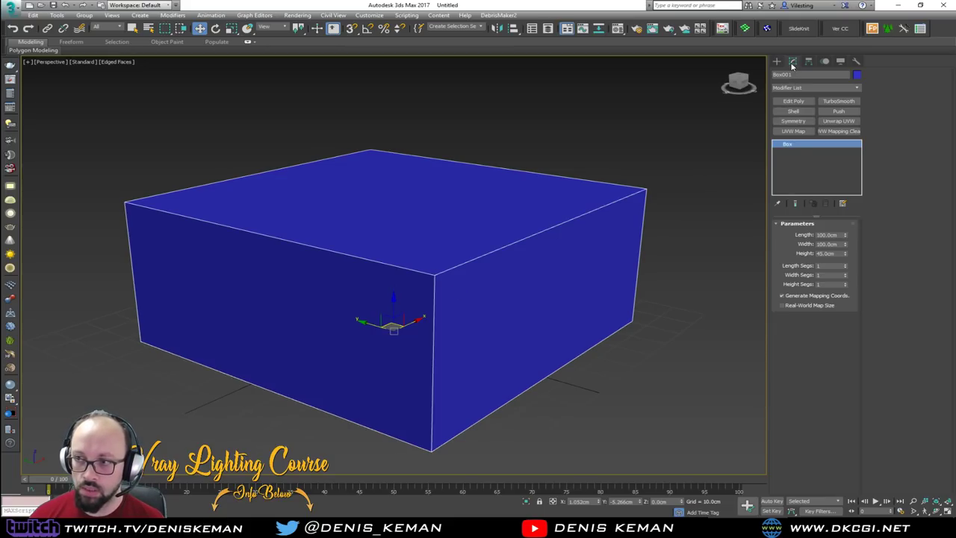
Step: Add an Edit Poly modifier to the box and select its four bottom vertices in wireframe display
{"action": "left_click", "coordinate": [794, 103]}
{"action": "middle_click_drag", "start_coordinate": [591, 222], "coordinate": [591, 204], "text": "alt"}
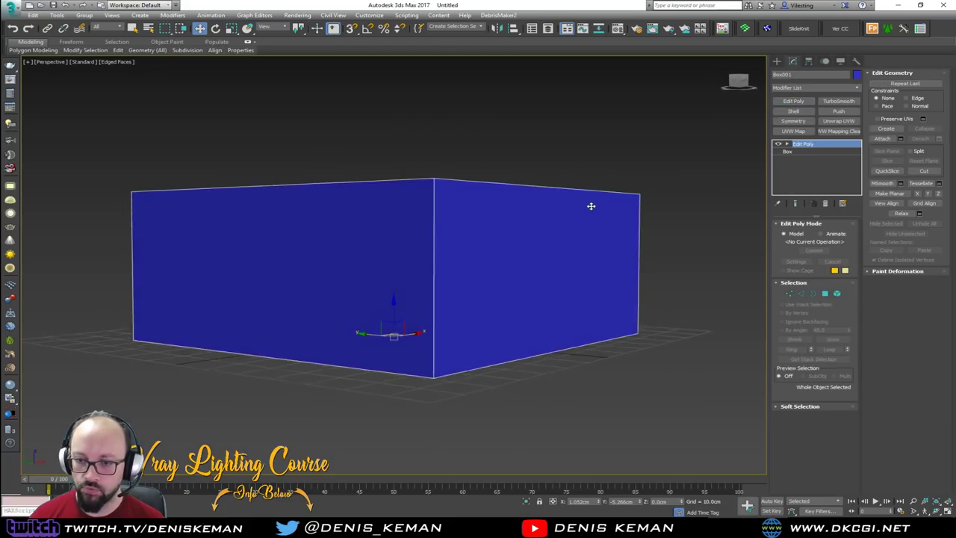
{"action": "key", "text": "1"}
{"action": "key", "text": "F3"}
{"action": "left_click_drag", "start_coordinate": [656, 276], "coordinate": [128, 392]}
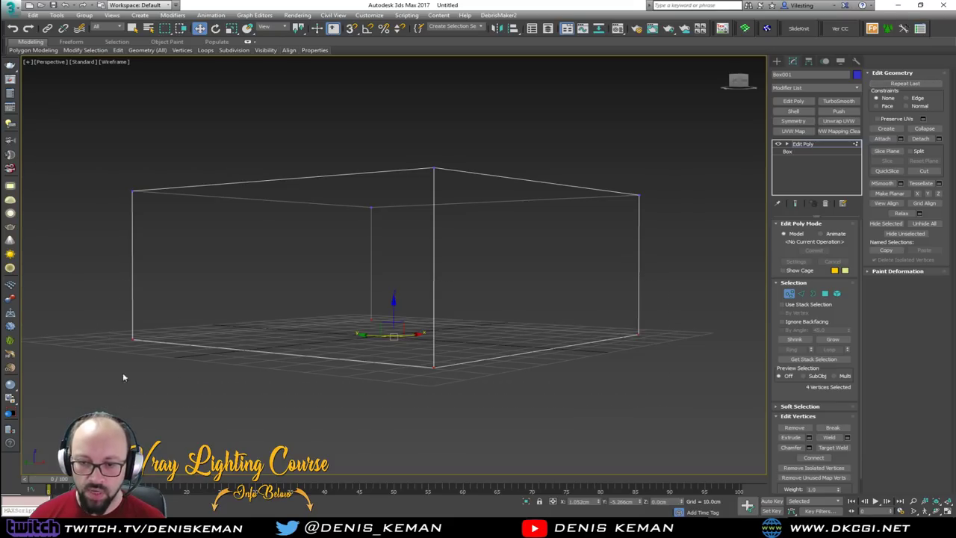
{"action": "middle_click_drag", "start_coordinate": [122, 378], "coordinate": [213, 324], "text": "alt"}
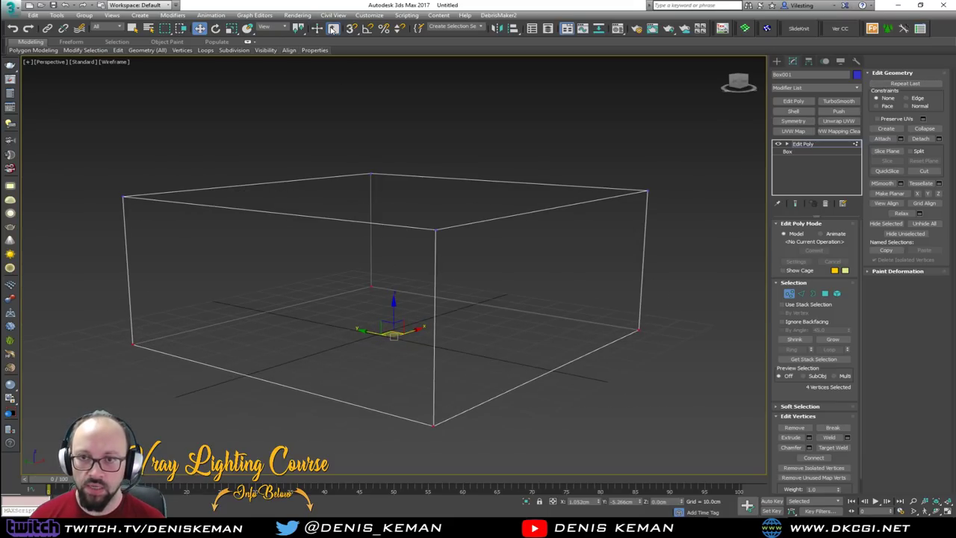
Step: Raise the selected bottom vertices by a 15 cm Z offset and restore shaded display
{"action": "right_click", "coordinate": [200, 29]}
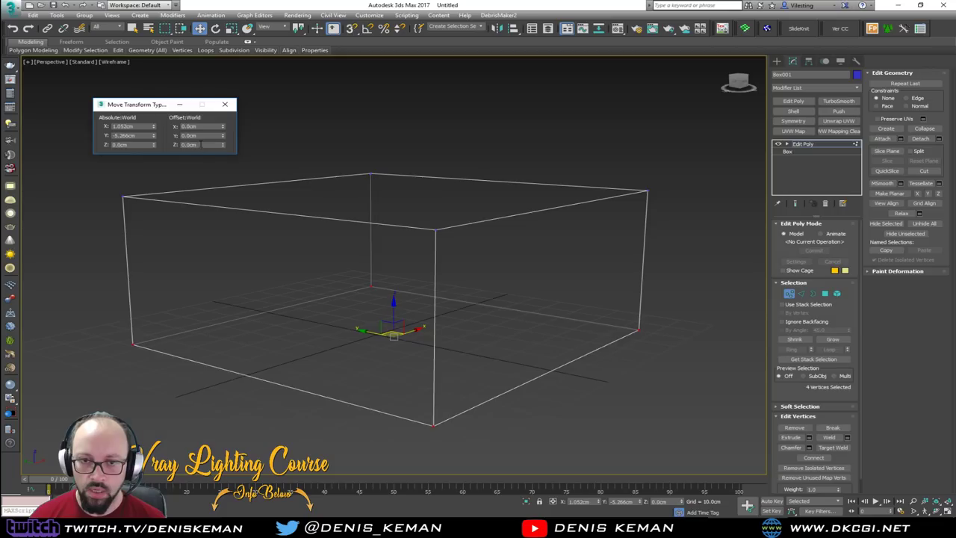
{"action": "left_click", "coordinate": [198, 144]}
{"action": "type", "text": "15"}
{"action": "key", "text": "Return"}
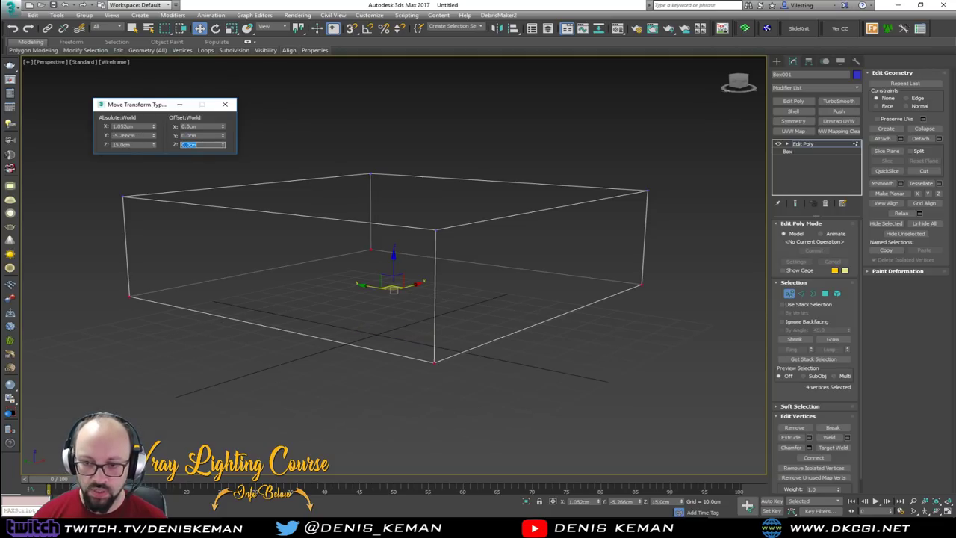
{"action": "left_click", "coordinate": [224, 104]}
{"action": "key", "text": "F3"}
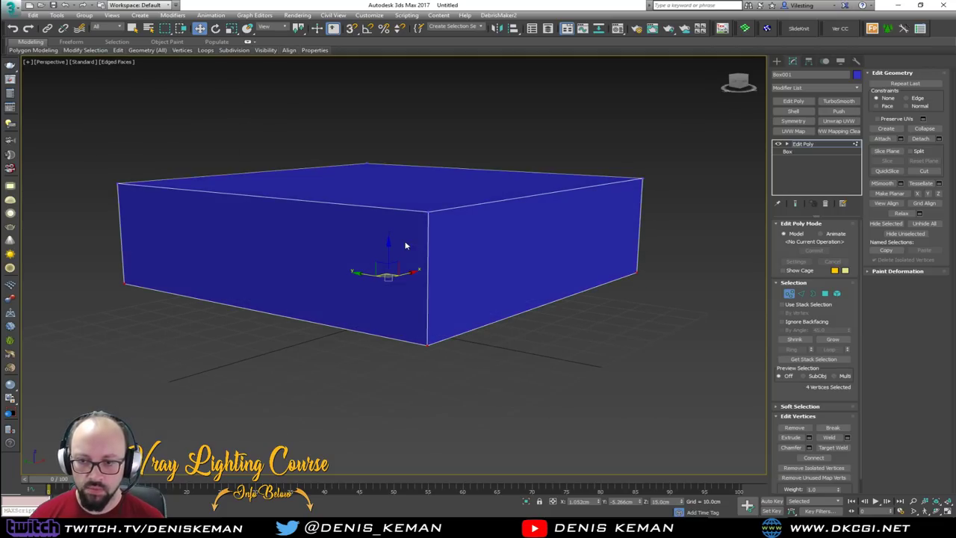
Step: Inspect the raised box from several angles and bring up the wood coffee table reference page for comparison
{"action": "middle_click_drag", "start_coordinate": [406, 246], "coordinate": [401, 199], "text": "alt"}
{"action": "middle_click_drag", "start_coordinate": [331, 160], "coordinate": [333, 199], "text": "alt"}
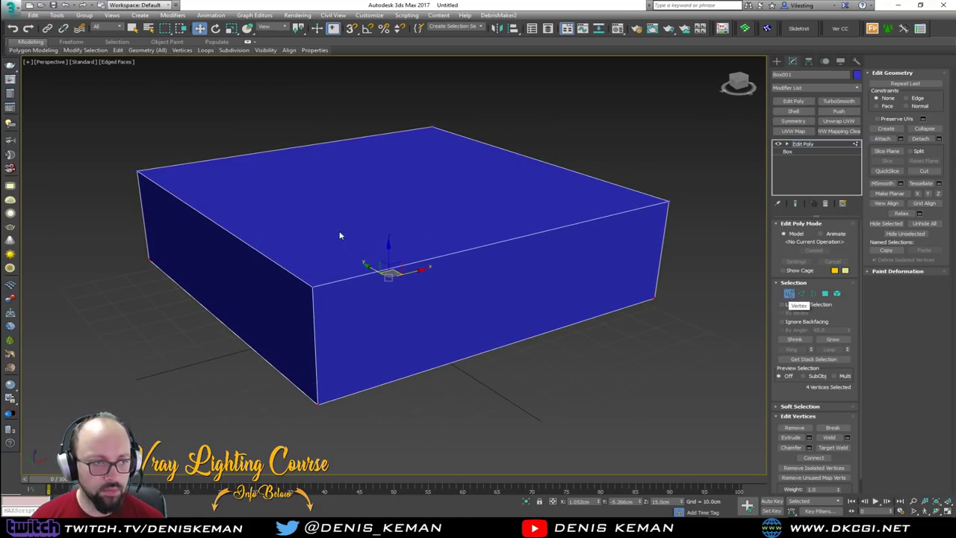
{"action": "key", "text": "alt+Tab"}
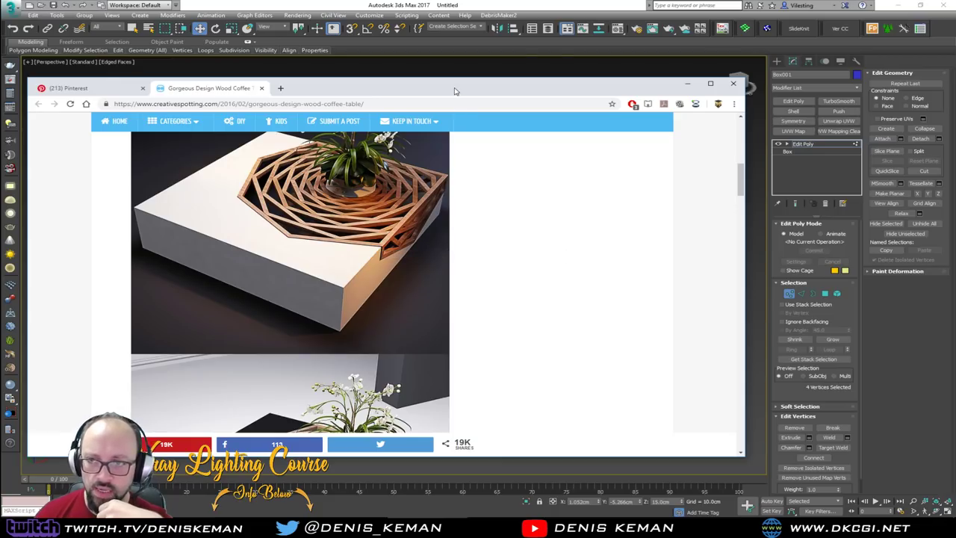
Step: Create an eight-sided cylinder beside the box, about 37.8 cm in radius and about 50.6 cm high
{"action": "left_click_drag", "start_coordinate": [455, 89], "coordinate": [0, 89]}
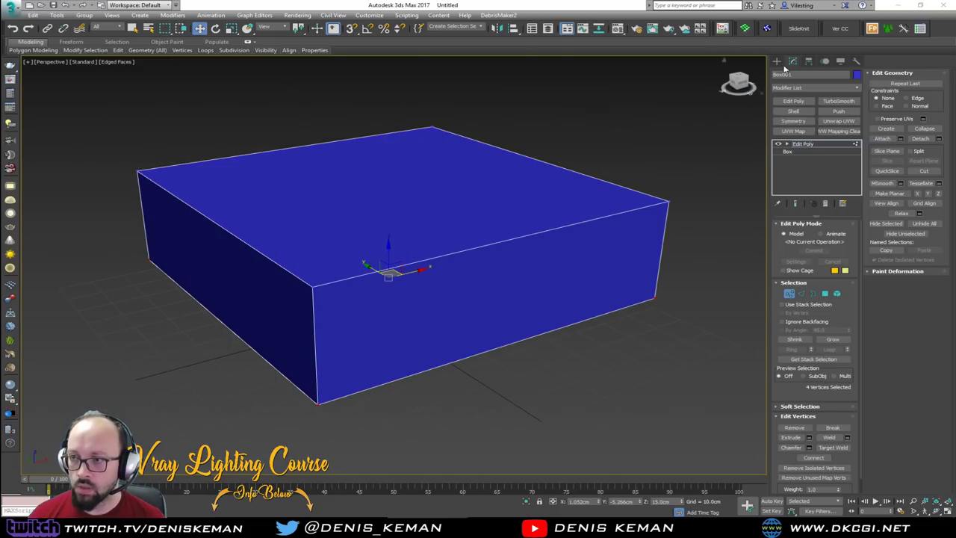
{"action": "left_click", "coordinate": [777, 62]}
{"action": "left_click", "coordinate": [795, 132]}
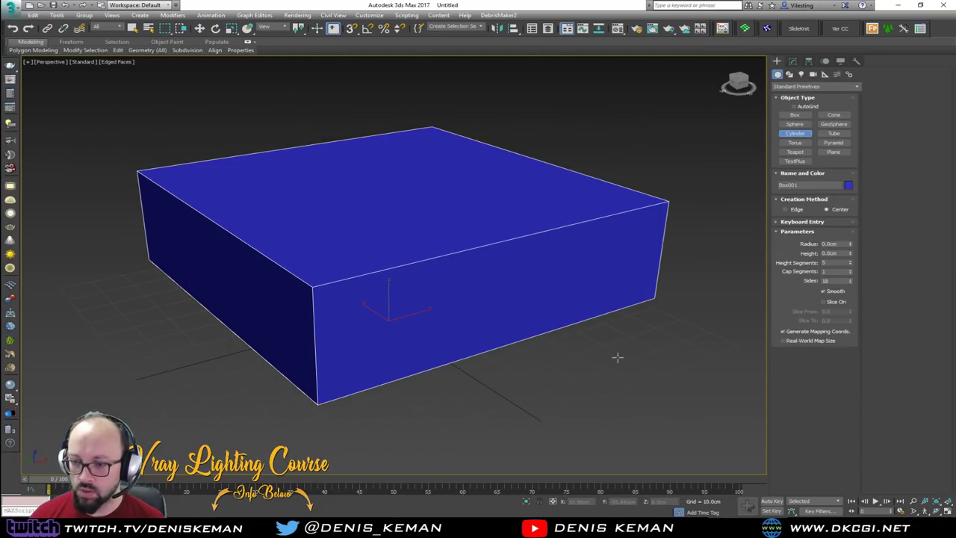
{"action": "left_click_drag", "start_coordinate": [617, 357], "coordinate": [620, 301]}
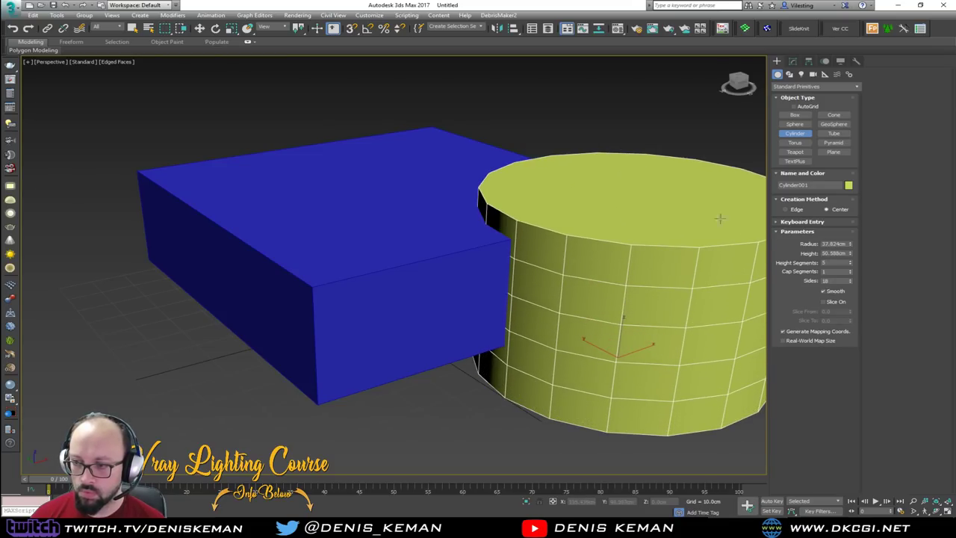
{"action": "double_click", "coordinate": [825, 280]}
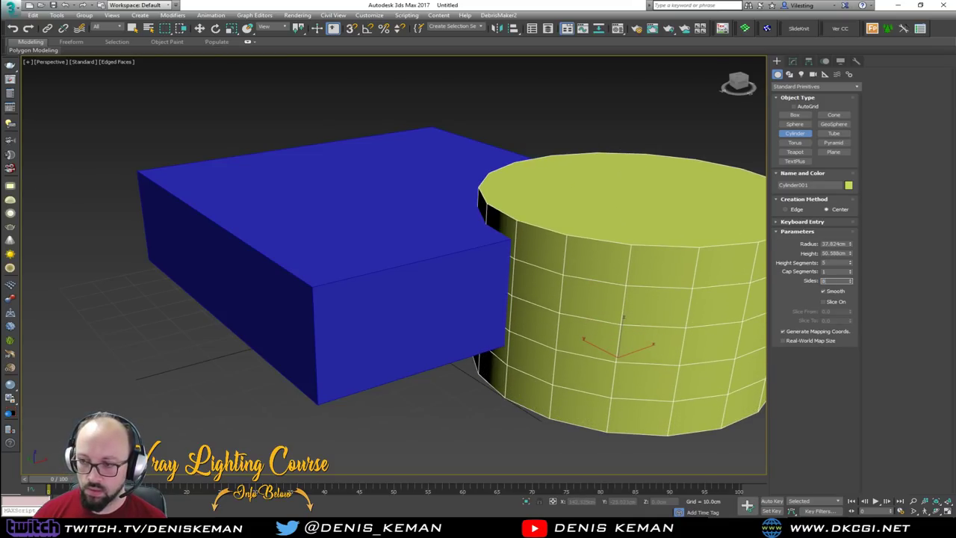
{"action": "type", "text": "8"}
{"action": "key", "text": "Return"}
Step: Move the octagonal cylinder along the ground plane so it overlaps the near corner of the box
{"action": "key", "text": "w"}
{"action": "middle_click_drag", "start_coordinate": [491, 228], "coordinate": [420, 279], "text": "alt"}
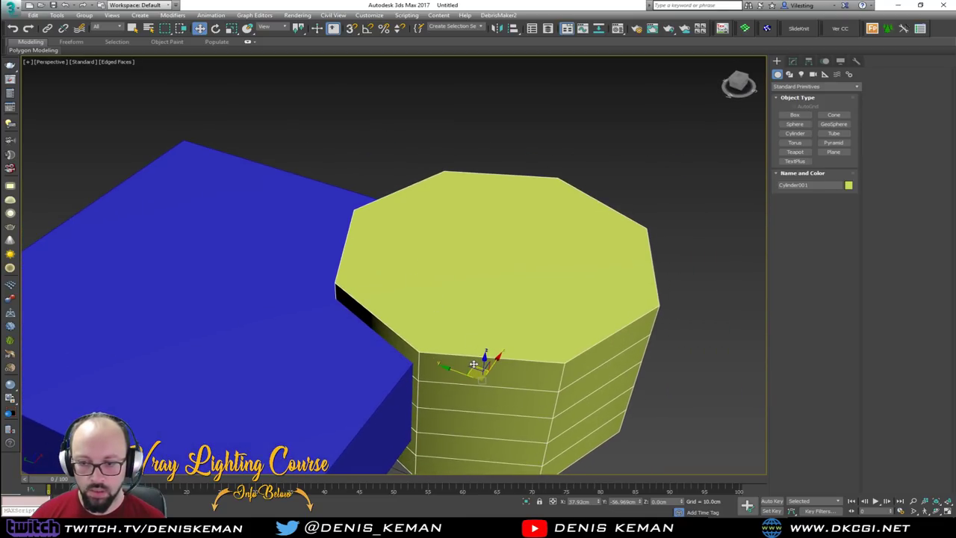
{"action": "left_click_drag", "start_coordinate": [473, 364], "coordinate": [359, 356]}
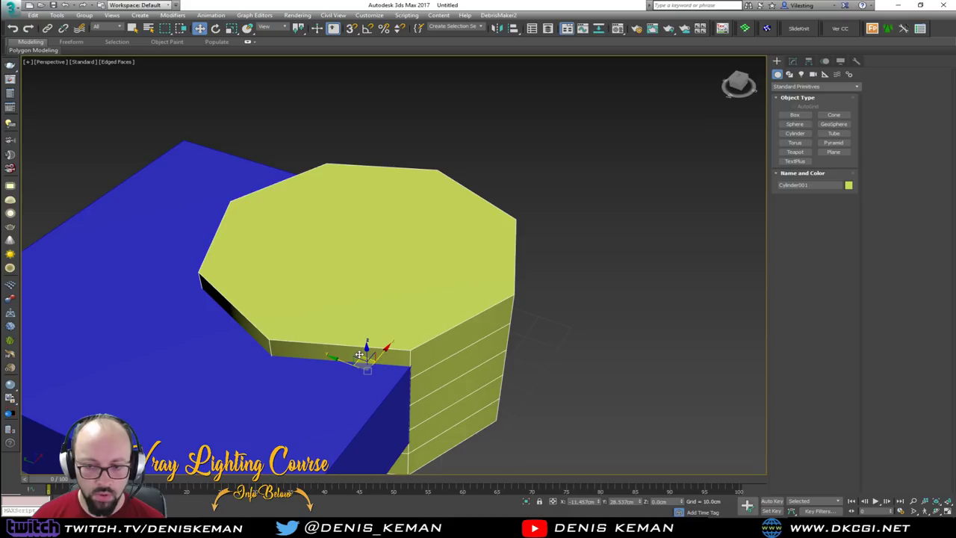
{"action": "mouse_move", "coordinate": [353, 321]}
{"action": "middle_mouse_down", "text": "alt"}
{"action": "mouse_move", "coordinate": [465, 301]}
{"action": "mouse_move", "coordinate": [384, 307]}
{"action": "mouse_move", "coordinate": [357, 323]}
{"action": "middle_mouse_up", "text": "alt"}
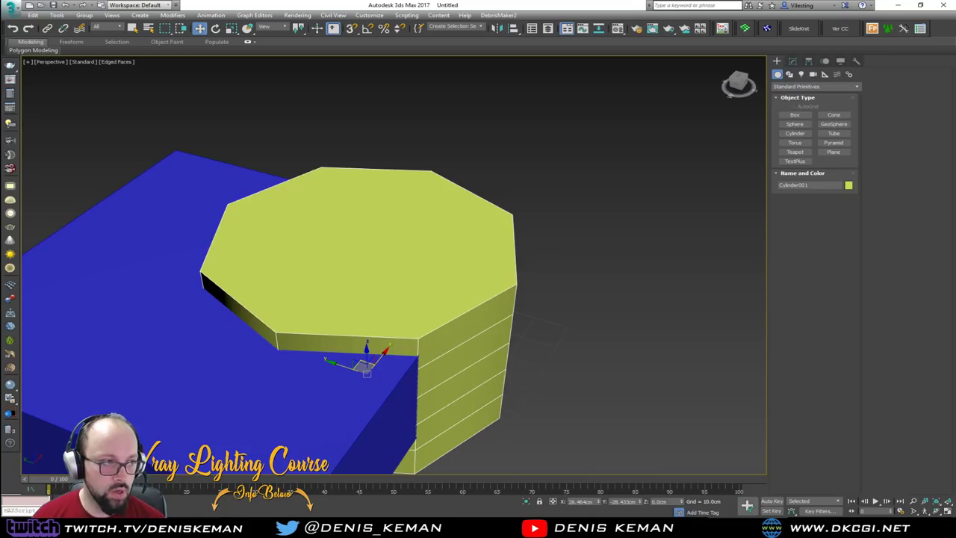
{"action": "middle_click_drag", "start_coordinate": [377, 272], "coordinate": [356, 255], "text": "alt"}
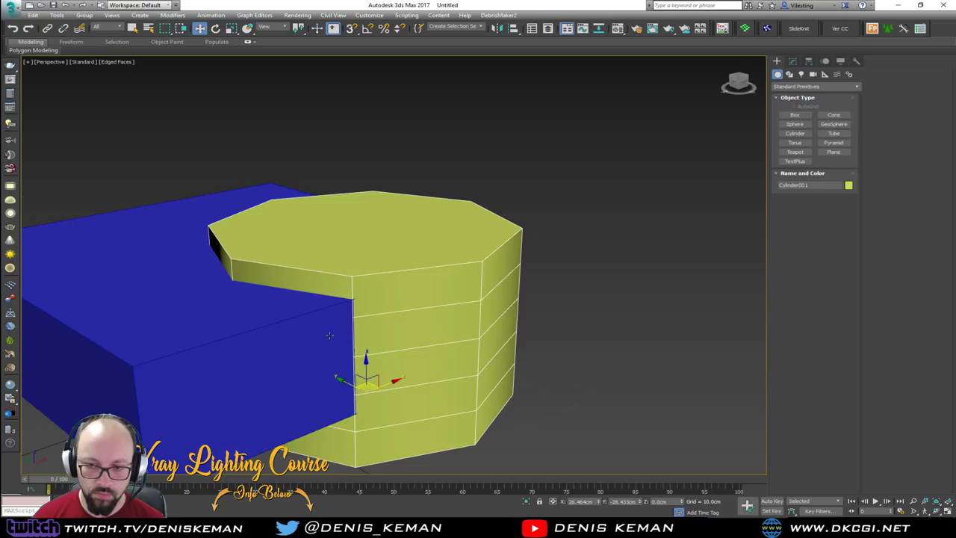
Step: Add a second Edit Poly modifier to the box
{"action": "left_click", "coordinate": [291, 336]}
{"action": "scroll", "coordinate": [291, 326], "scroll_direction": "up", "scroll_amount": 2}
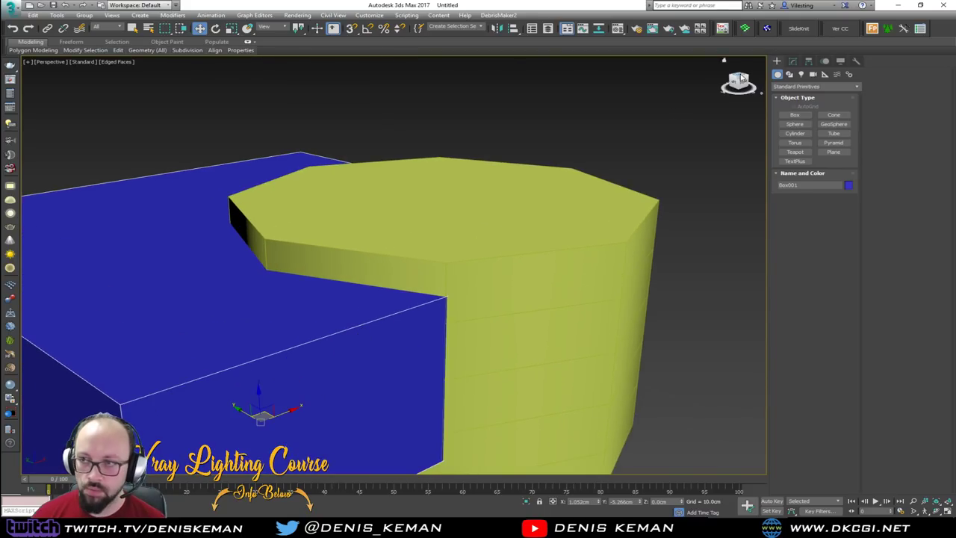
{"action": "left_click", "coordinate": [795, 63]}
{"action": "left_click", "coordinate": [792, 101]}
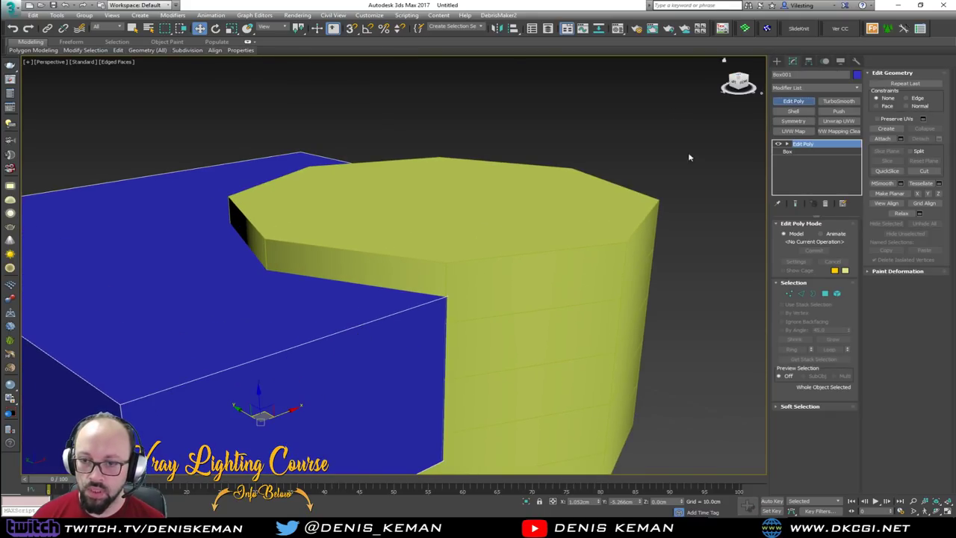
Step: Cut the box's top face along the outline where the octagonal cylinder passes through it
{"action": "key", "text": "alt+c"}
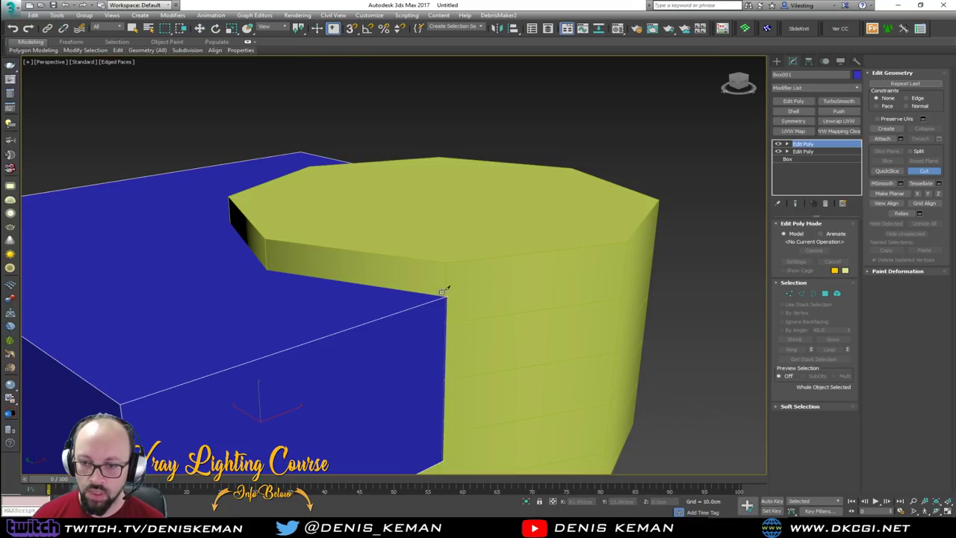
{"action": "left_click", "coordinate": [448, 295]}
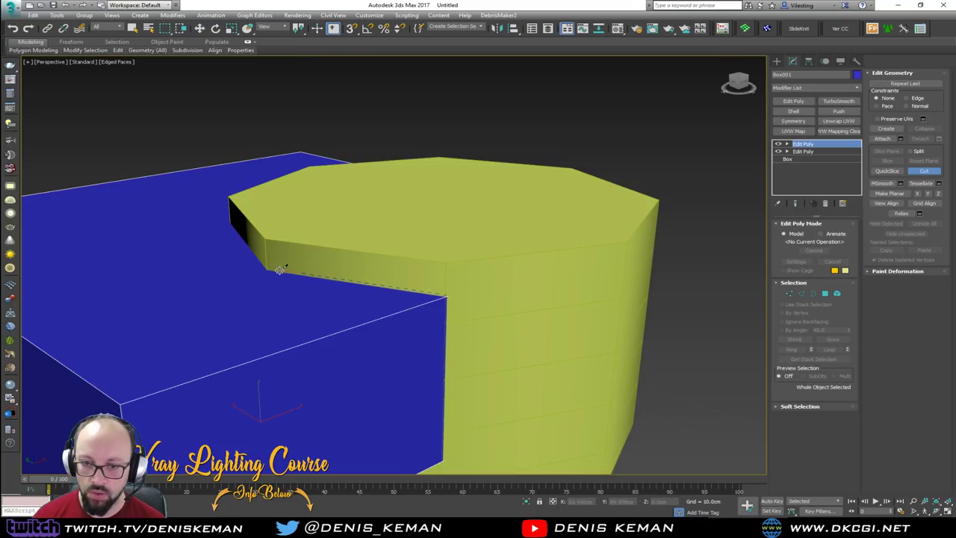
{"action": "middle_click_drag", "start_coordinate": [271, 267], "coordinate": [298, 256], "text": "alt"}
{"action": "middle_click_drag", "start_coordinate": [229, 241], "coordinate": [342, 298], "text": "alt"}
{"action": "left_click", "coordinate": [309, 315]}
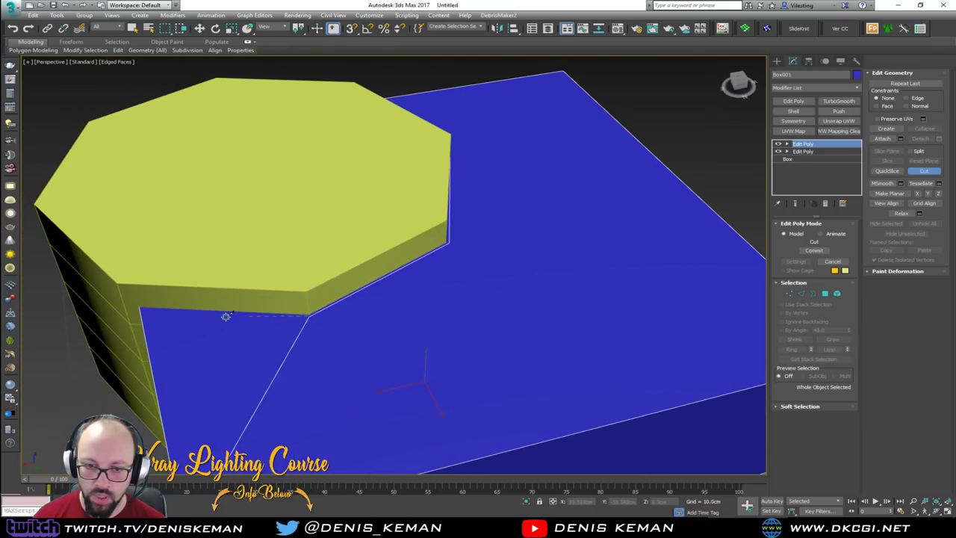
{"action": "right_click", "coordinate": [140, 306]}
{"action": "key", "text": "w"}
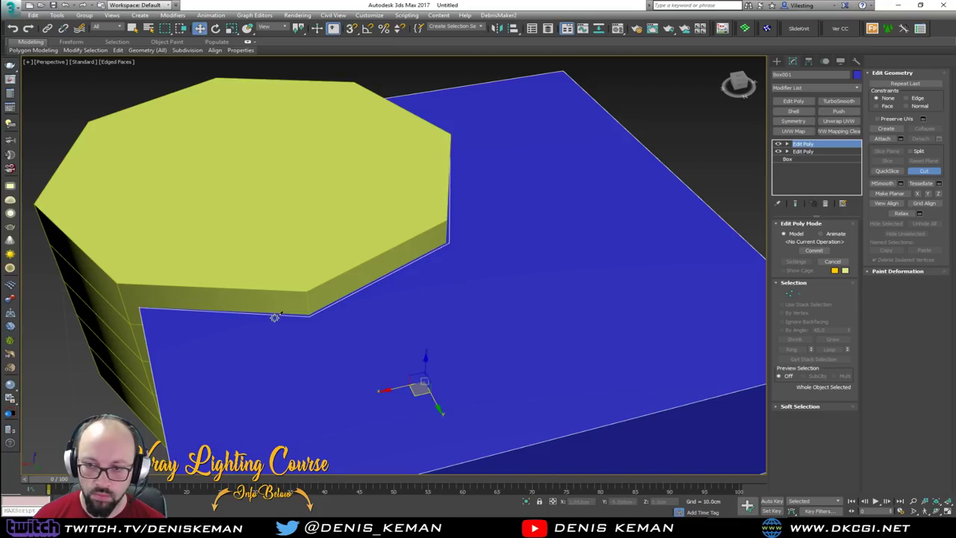
{"action": "middle_click_drag", "start_coordinate": [273, 316], "coordinate": [208, 318], "text": "alt"}
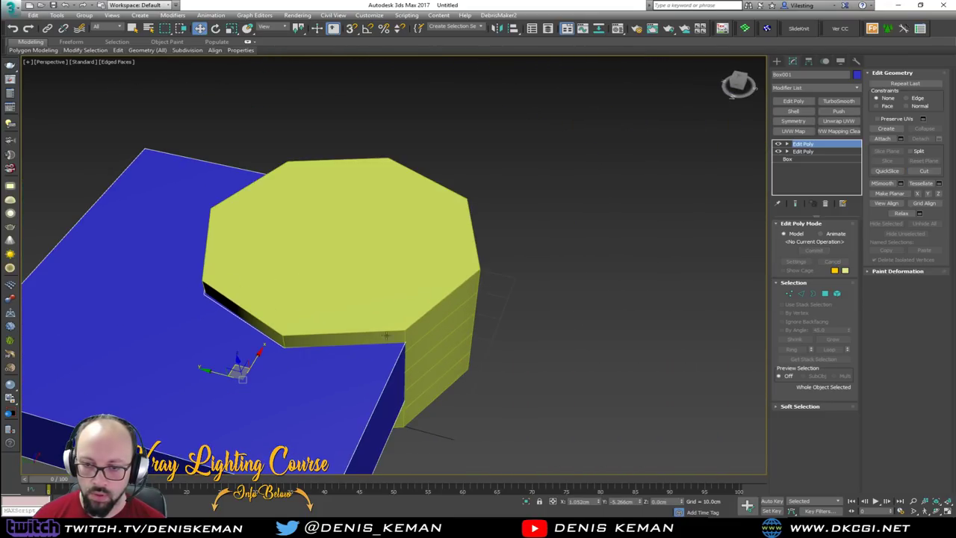
{"action": "right_click", "coordinate": [458, 337]}
{"action": "right_click", "coordinate": [458, 344]}
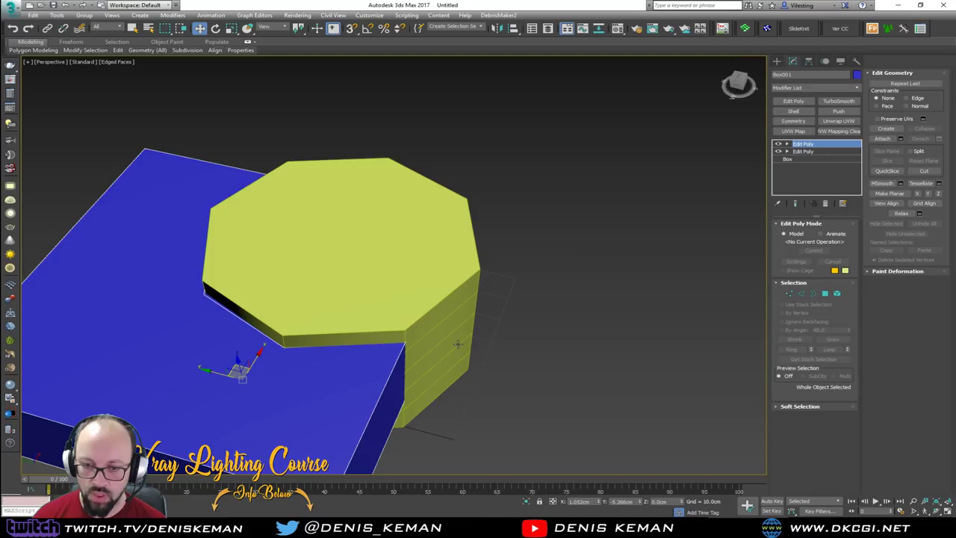
Step: Select the cylinder and turn on angle snap for its rotation
{"action": "left_click", "coordinate": [457, 342]}
{"action": "middle_click_drag", "start_coordinate": [458, 342], "coordinate": [417, 342], "text": "alt"}
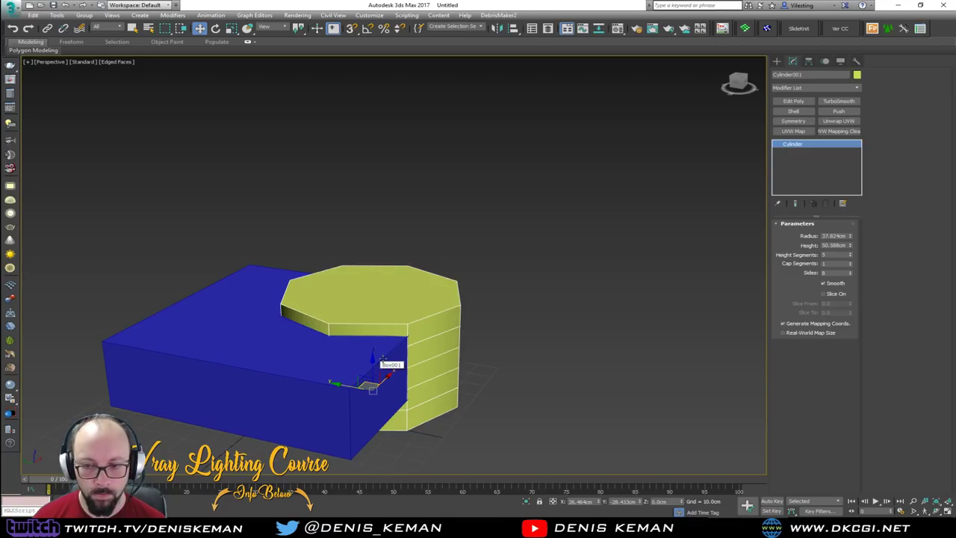
{"action": "key", "text": "e"}
{"action": "left_click_drag", "start_coordinate": [390, 371], "coordinate": [416, 403]}
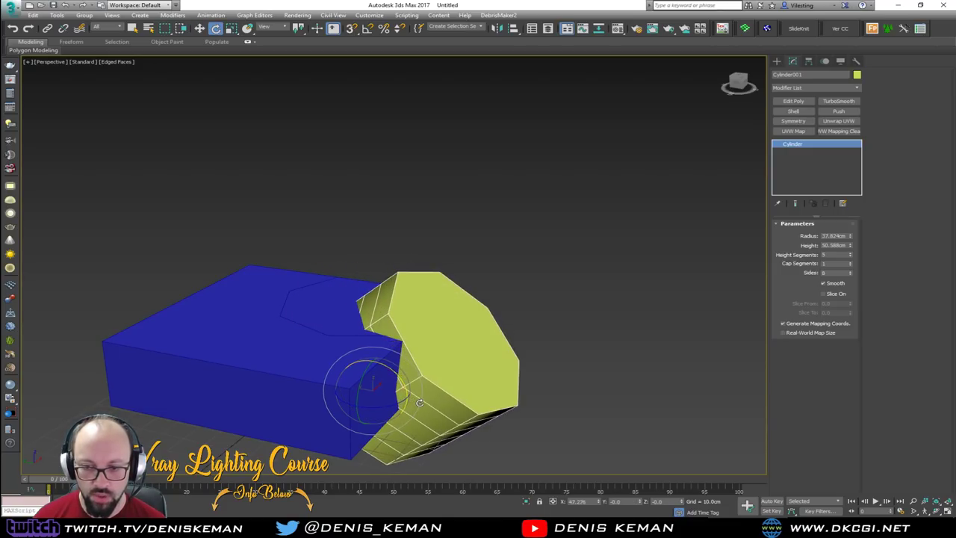
{"action": "key", "text": "ctrl+a"}
{"action": "left_click", "coordinate": [429, 393]}
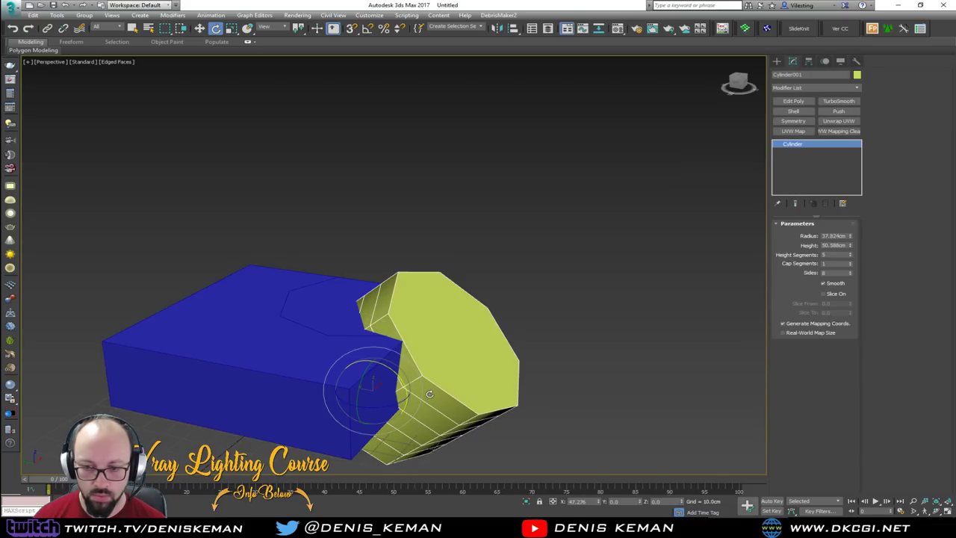
{"action": "key", "text": "ctrl+a"}
{"action": "key", "text": "a"}
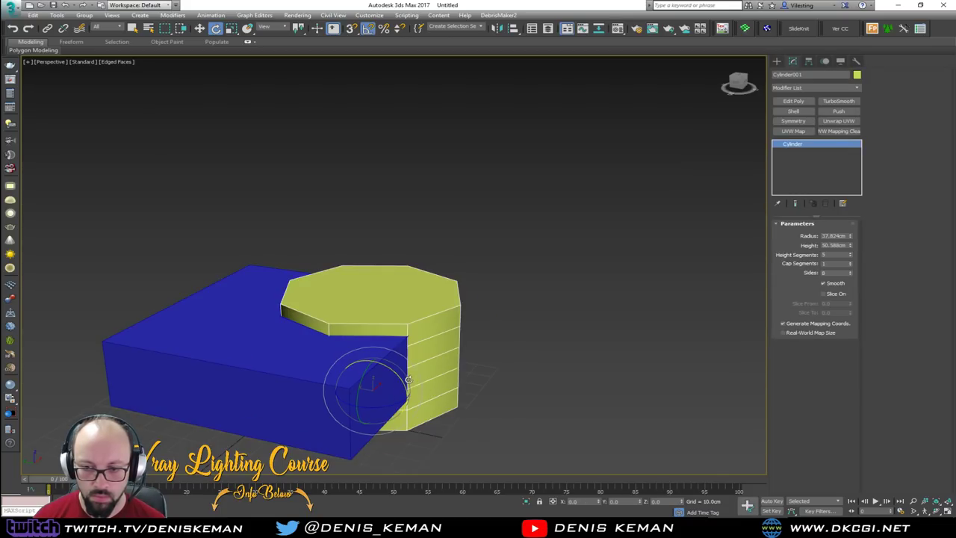
Step: Try rotating the cylinder 90° onto its side and raising it above the box
{"action": "left_click_drag", "start_coordinate": [389, 371], "coordinate": [418, 401]}
{"action": "key", "text": "w"}
{"action": "left_click_drag", "start_coordinate": [373, 377], "coordinate": [391, 225]}
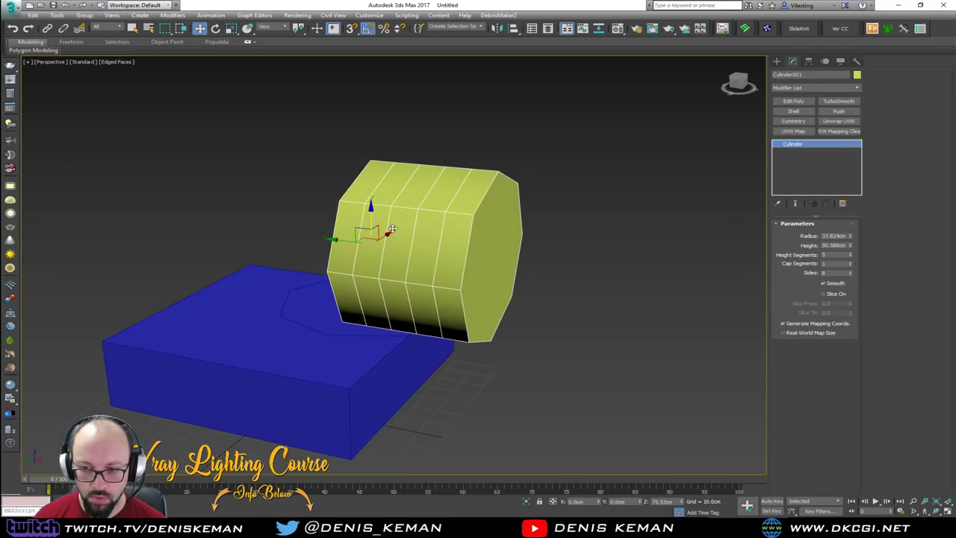
{"action": "middle_click_drag", "start_coordinate": [397, 224], "coordinate": [361, 209], "text": "alt"}
{"action": "scroll", "coordinate": [403, 284], "scroll_direction": "up", "scroll_amount": 2}
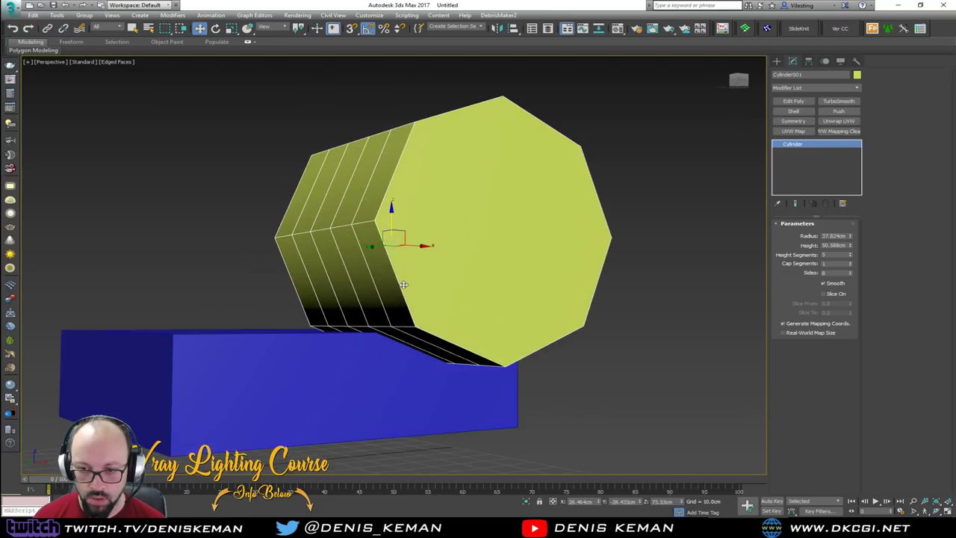
{"action": "left_click_drag", "start_coordinate": [393, 217], "coordinate": [392, 222]}
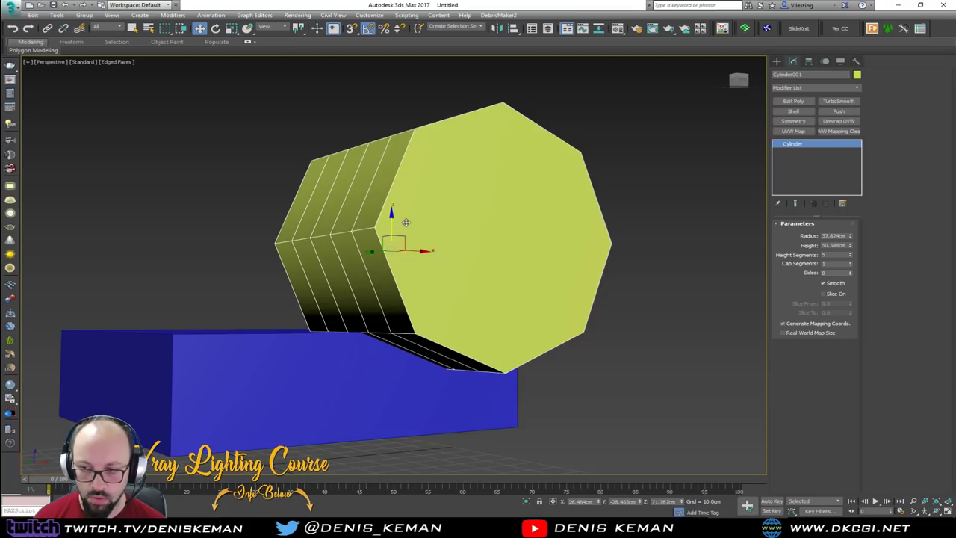
Step: Reduce the cylinder to one height segment, and undo that change together with its lift and rotation
{"action": "right_click", "coordinate": [850, 255]}
{"action": "middle_click_drag", "start_coordinate": [539, 275], "coordinate": [539, 303], "text": "alt"}
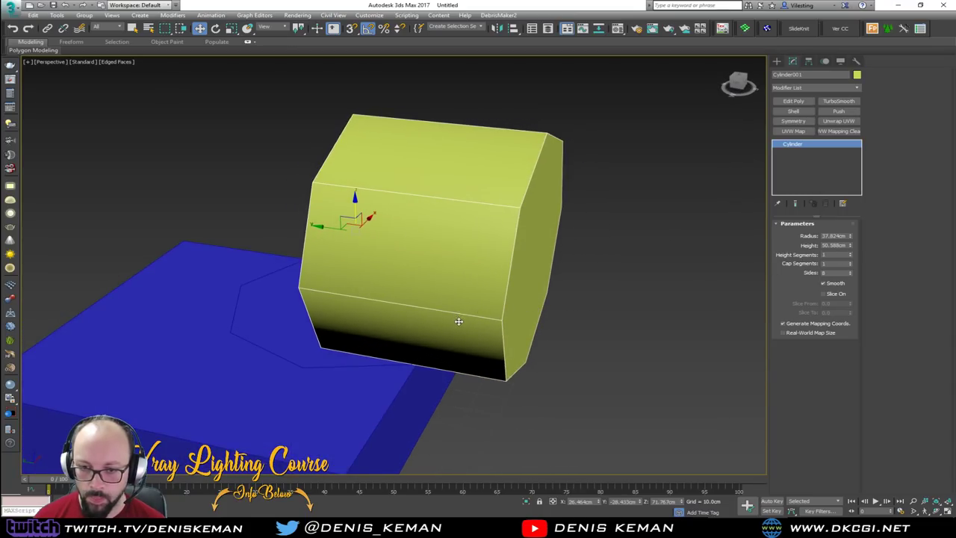
{"action": "middle_click_drag", "start_coordinate": [459, 321], "coordinate": [438, 314], "text": "alt"}
{"action": "key", "text": "ctrl+z"}
{"action": "key", "text": "ctrl+z"}
{"action": "key", "text": "ctrl+z"}
{"action": "key", "text": "ctrl+z"}
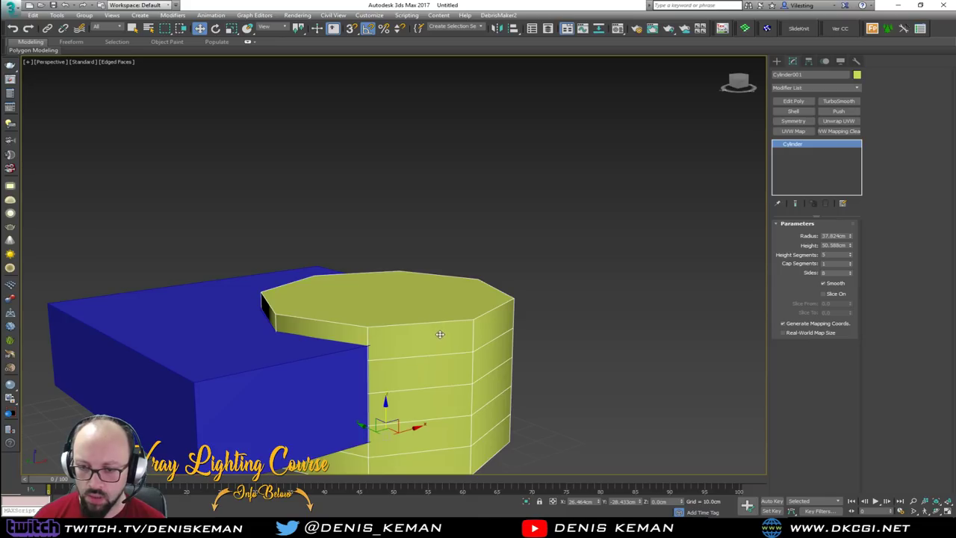
Step: Clone the upright cylinder as one instance rotated 90° about the X axis and clear the selection
{"action": "middle_click_drag", "start_coordinate": [440, 333], "coordinate": [437, 269]}
{"action": "key", "text": "e"}
{"action": "left_click_drag", "start_coordinate": [401, 364], "coordinate": [409, 408], "text": "shift"}
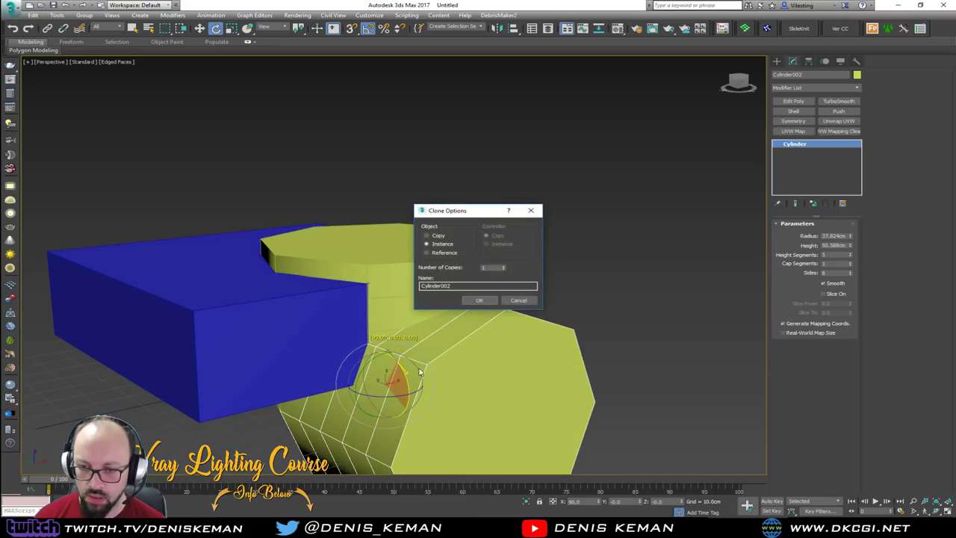
{"action": "left_click", "coordinate": [478, 300]}
{"action": "left_click", "coordinate": [570, 196]}
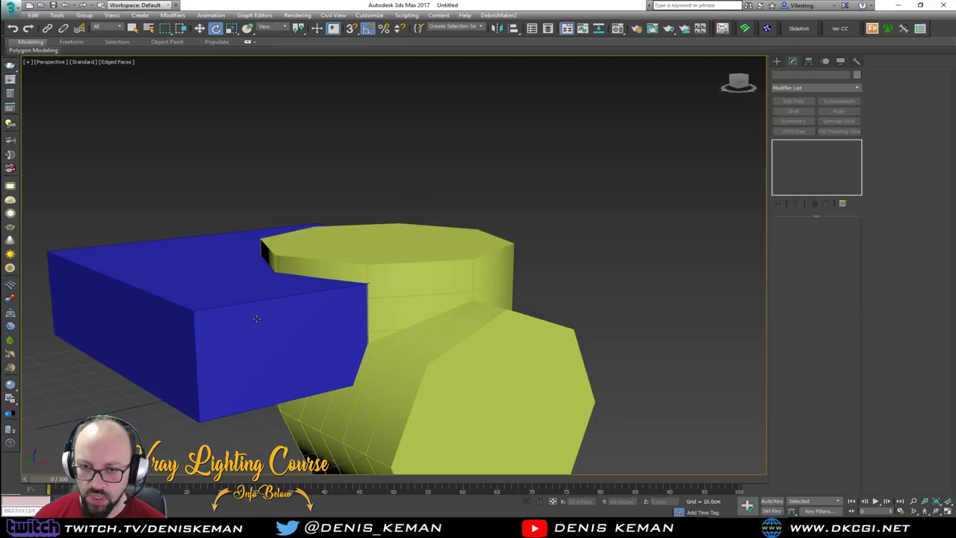
Step: Isolate the box and the upright cylinder, and show the selected box in a maximized Top view
{"action": "left_click", "coordinate": [371, 272]}
{"action": "left_click", "coordinate": [278, 315], "text": "ctrl"}
{"action": "key", "text": "alt+q"}
{"action": "left_click", "coordinate": [570, 189]}
{"action": "left_click", "coordinate": [316, 264]}
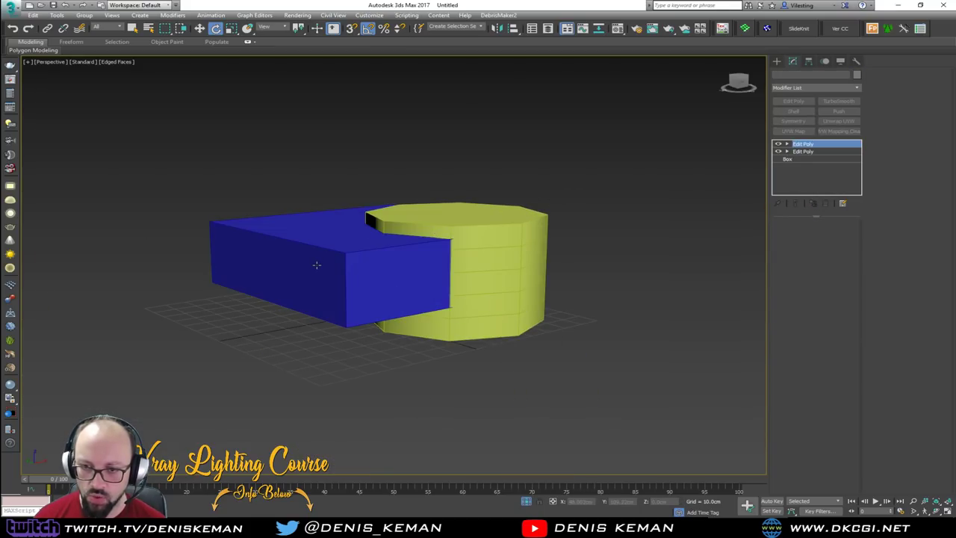
{"action": "key", "text": "alt+w"}
{"action": "middle_click", "coordinate": [218, 160]}
{"action": "key", "text": "alt+w"}
{"action": "scroll", "coordinate": [394, 332], "scroll_direction": "up", "scroll_amount": 2}
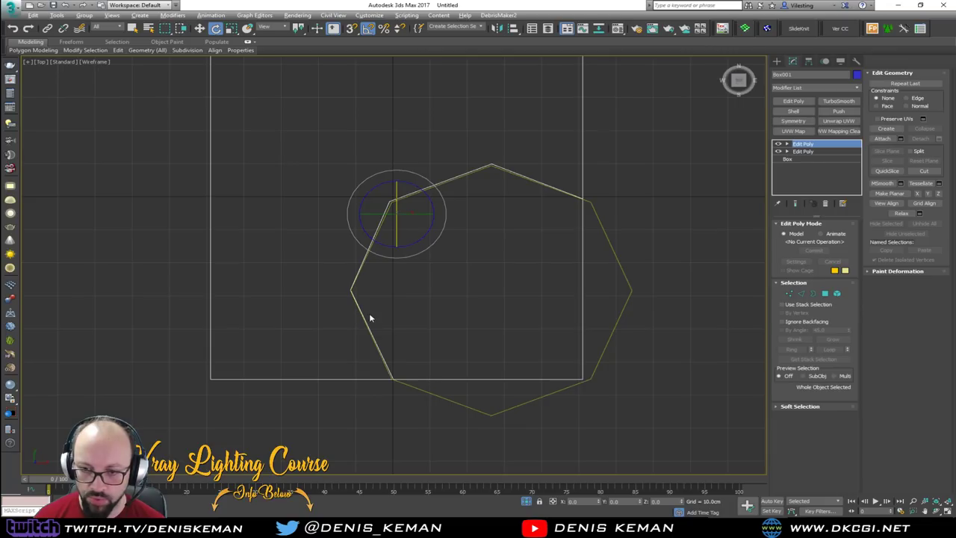
Step: Move the cut's westernmost vertex onto the matching corner of the octagon and turn on snapping
{"action": "key", "text": "1"}
{"action": "left_click", "coordinate": [351, 291]}
{"action": "scroll", "coordinate": [358, 300], "scroll_direction": "up", "scroll_amount": 3}
{"action": "key", "text": "w"}
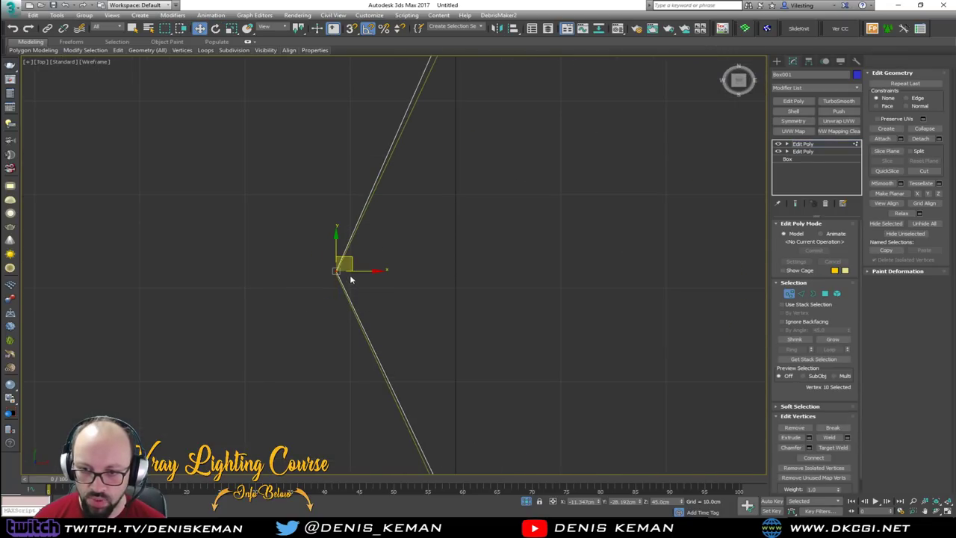
{"action": "left_click_drag", "start_coordinate": [351, 259], "coordinate": [337, 270]}
{"action": "key", "text": "s"}
Step: Snap the next two cut vertices, up to the outline's northern peak, onto the octagon's corners
{"action": "middle_click_drag", "start_coordinate": [432, 122], "coordinate": [330, 318]}
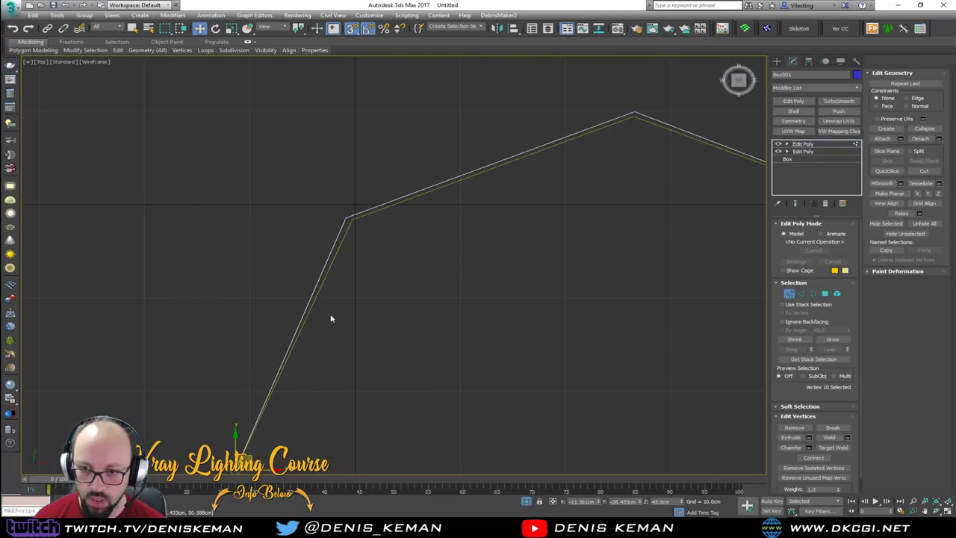
{"action": "left_click", "coordinate": [346, 217]}
{"action": "key", "text": "ctrl+z"}
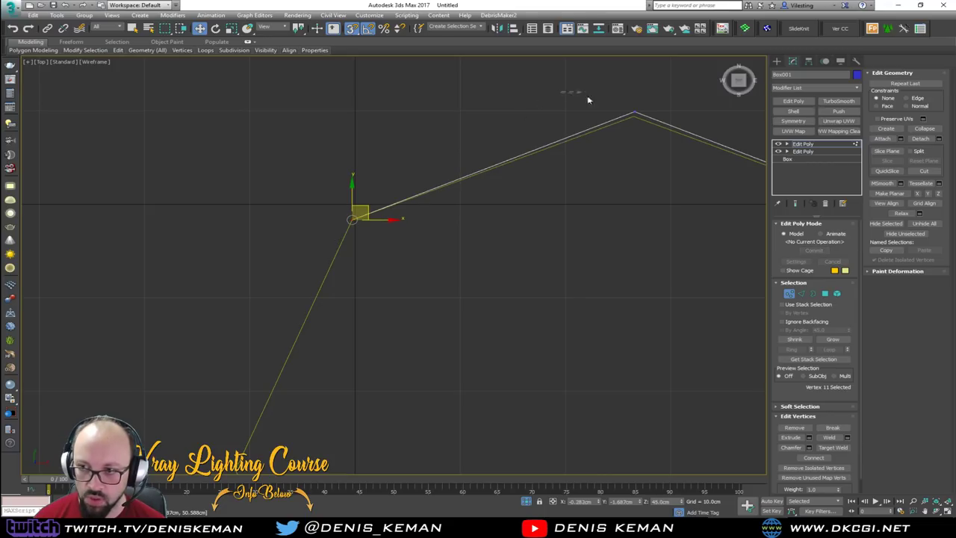
{"action": "left_click", "coordinate": [637, 112]}
{"action": "middle_click_drag", "start_coordinate": [655, 145], "coordinate": [493, 239]}
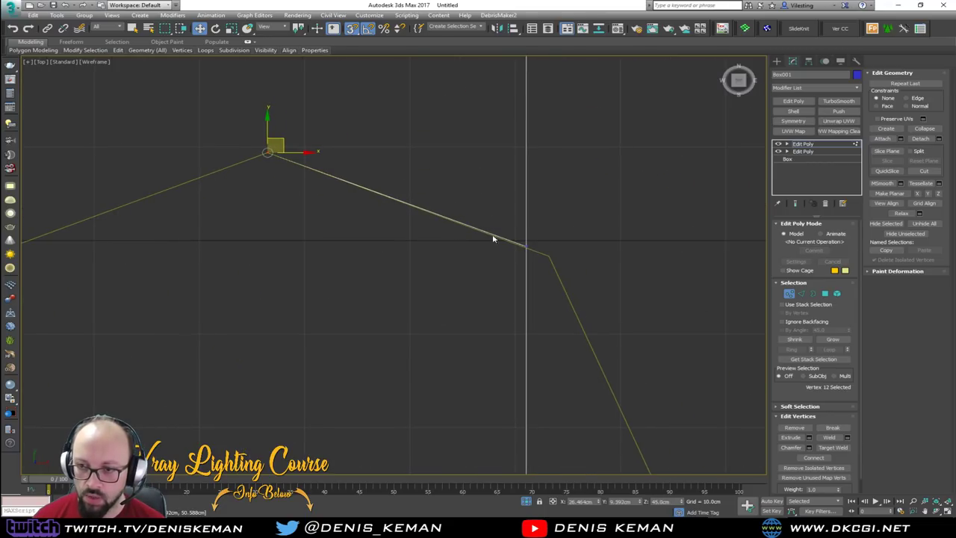
Step: Slide the cut vertex on the box's east edge along Y onto the octagon's outline
{"action": "left_click", "coordinate": [539, 247]}
{"action": "scroll", "coordinate": [528, 224], "scroll_direction": "up", "scroll_amount": 3}
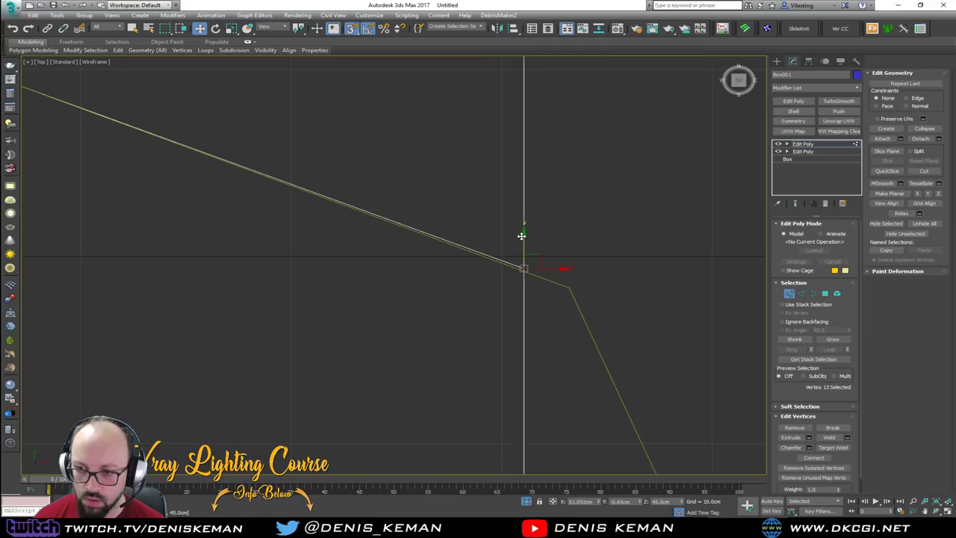
{"action": "left_click_drag", "start_coordinate": [521, 238], "coordinate": [522, 245]}
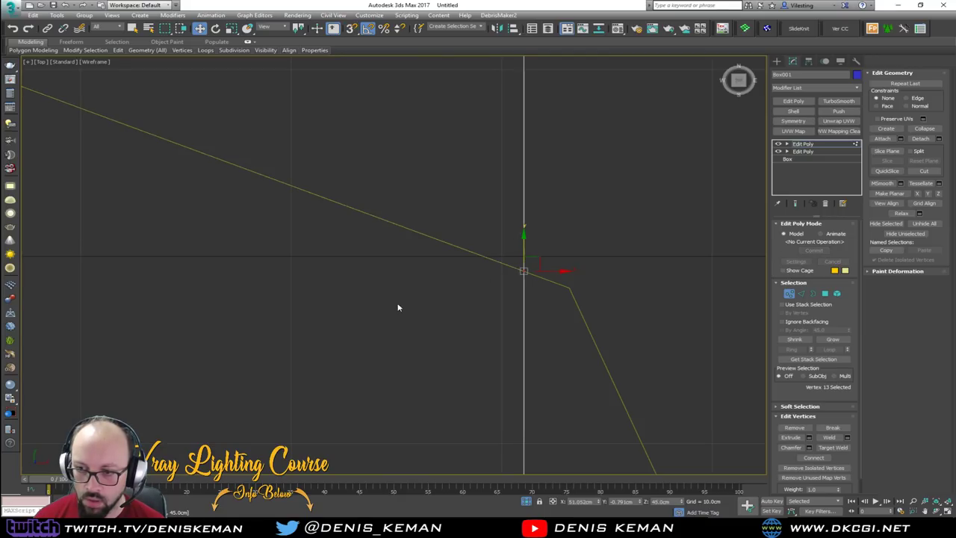
Step: Slide the cut vertex on the box's south edge along X onto the octagon's outline
{"action": "scroll", "coordinate": [397, 307], "scroll_direction": "down", "scroll_amount": 1}
{"action": "middle_click_drag", "start_coordinate": [310, 384], "coordinate": [413, 286]}
{"action": "middle_click_drag", "start_coordinate": [274, 369], "coordinate": [482, 201]}
{"action": "scroll", "coordinate": [344, 317], "scroll_direction": "down", "scroll_amount": 2}
{"action": "middle_click_drag", "start_coordinate": [343, 318], "coordinate": [475, 105]}
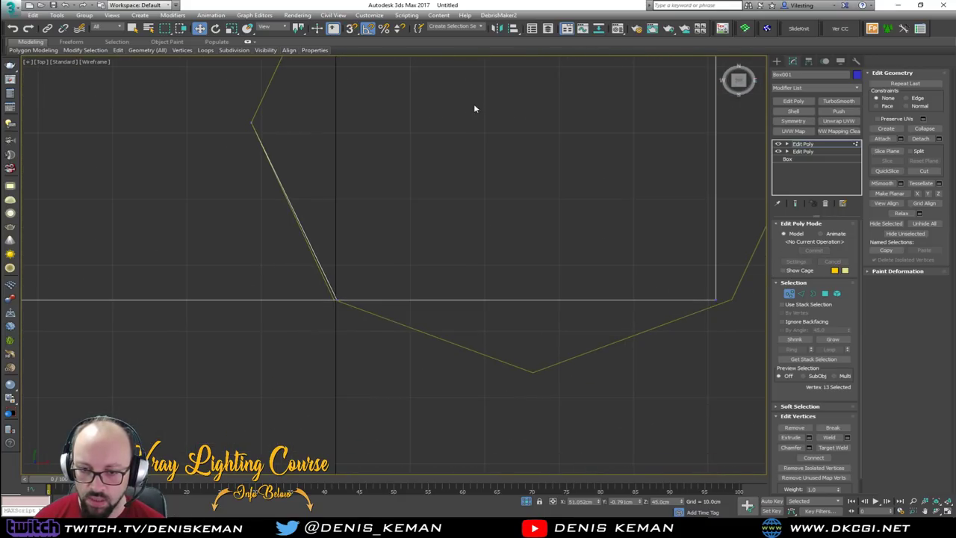
{"action": "scroll", "coordinate": [341, 291], "scroll_direction": "up", "scroll_amount": 3}
{"action": "left_click_drag", "start_coordinate": [360, 292], "coordinate": [298, 347]}
{"action": "left_click_drag", "start_coordinate": [345, 321], "coordinate": [336, 320]}
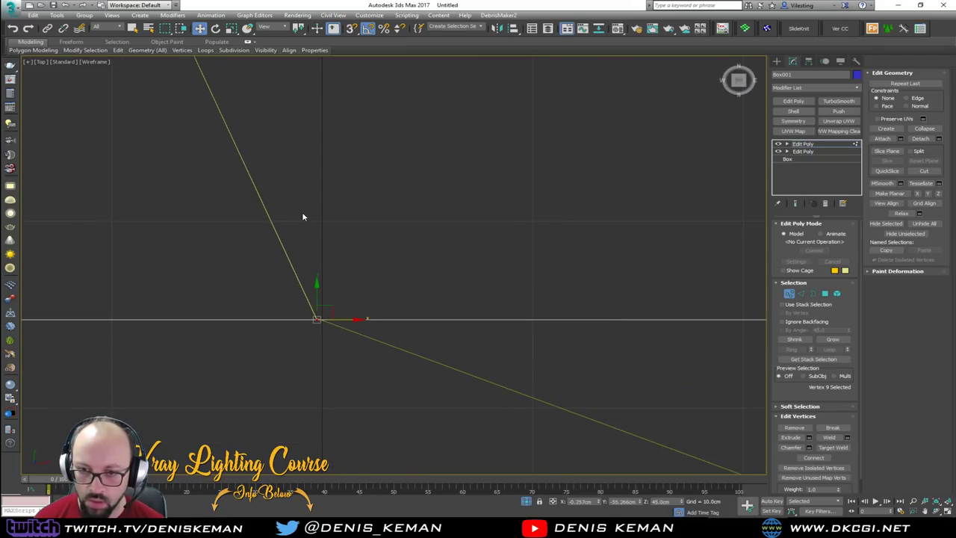
Step: Show the box in a maximized Perspective view and leave vertex editing
{"action": "scroll", "coordinate": [302, 214], "scroll_direction": "down", "scroll_amount": 2}
{"action": "middle_click_drag", "start_coordinate": [303, 213], "coordinate": [319, 331]}
{"action": "scroll", "coordinate": [320, 330], "scroll_direction": "down", "scroll_amount": 1}
{"action": "key", "text": "alt+w"}
{"action": "middle_click", "coordinate": [559, 389]}
{"action": "key", "text": "alt+w"}
{"action": "middle_click_drag", "start_coordinate": [492, 260], "coordinate": [471, 309]}
{"action": "left_click", "coordinate": [790, 294]}
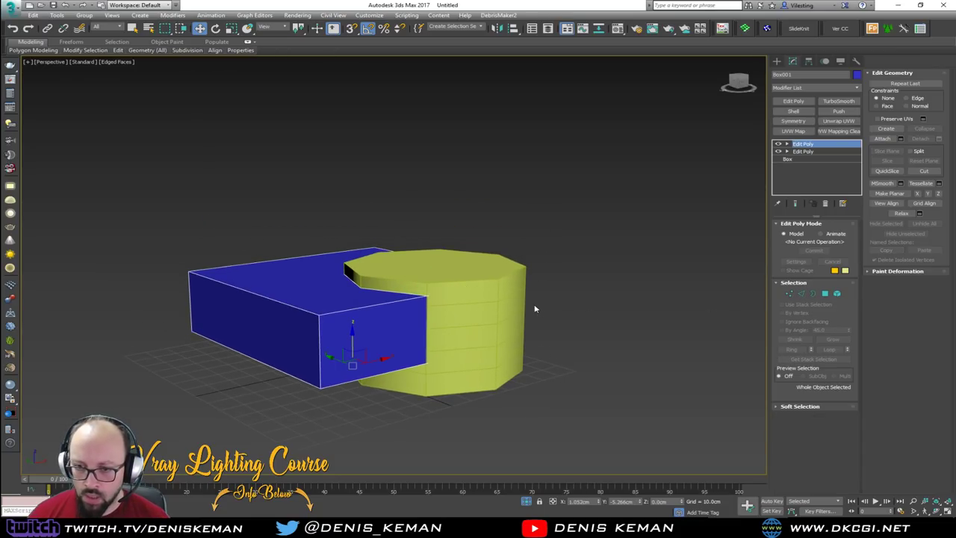
Step: Unhide all objects and delete the upright cylinder
{"action": "right_click", "coordinate": [505, 346]}
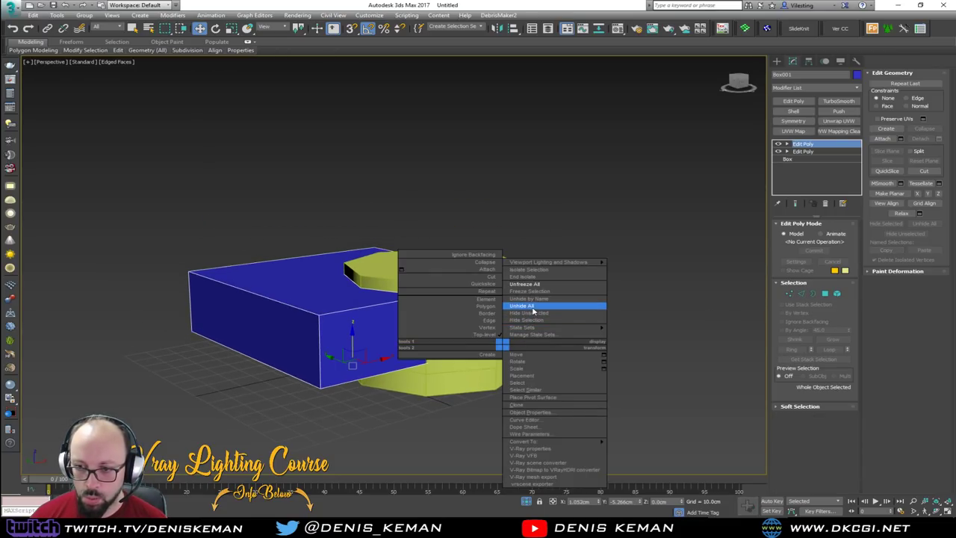
{"action": "left_click", "coordinate": [532, 307]}
{"action": "left_click", "coordinate": [490, 305]}
{"action": "scroll", "coordinate": [488, 297], "scroll_direction": "up", "scroll_amount": 4}
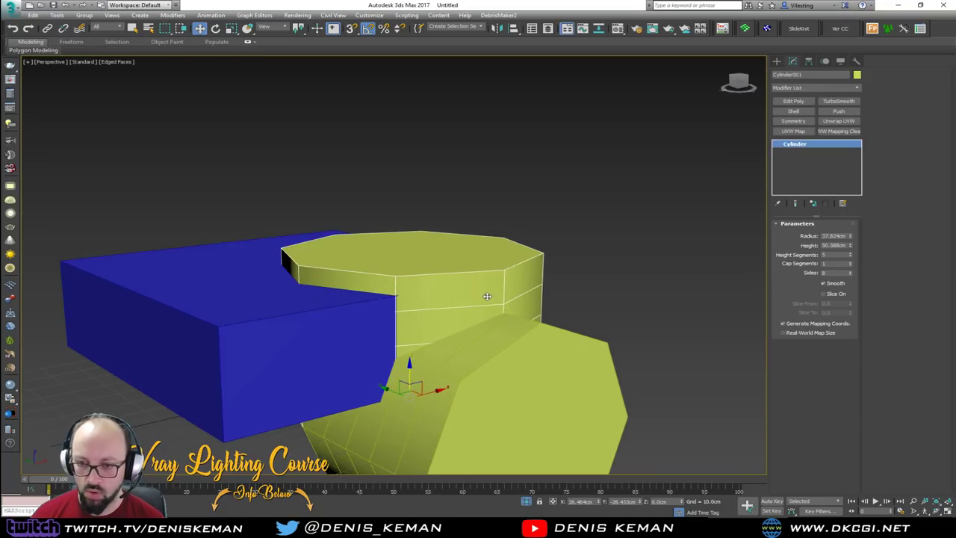
{"action": "key", "text": "Delete"}
Step: Raise the horizontal cylinder along Z and snap its lower side corner level with the box's top surface
{"action": "left_click", "coordinate": [520, 381]}
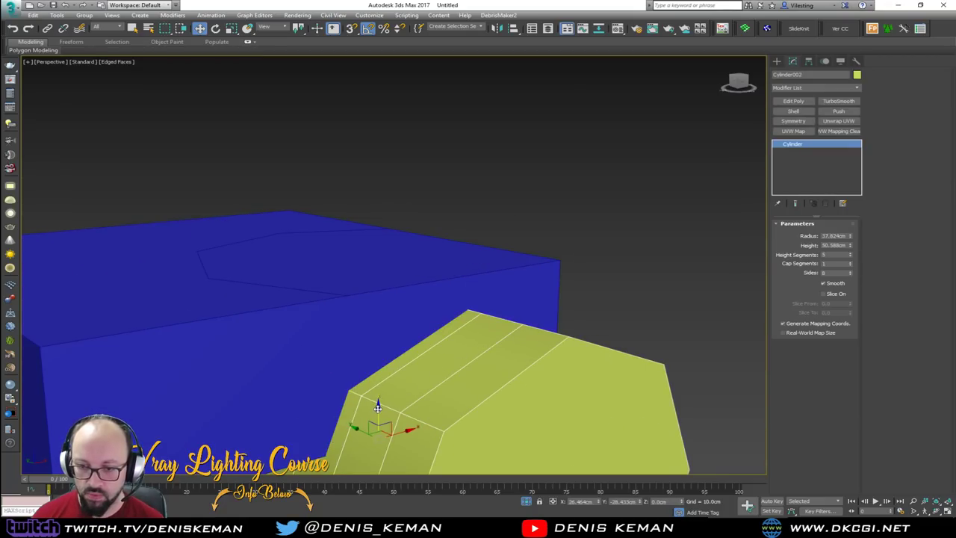
{"action": "left_click_drag", "start_coordinate": [377, 407], "coordinate": [444, 90]}
{"action": "key", "text": "s"}
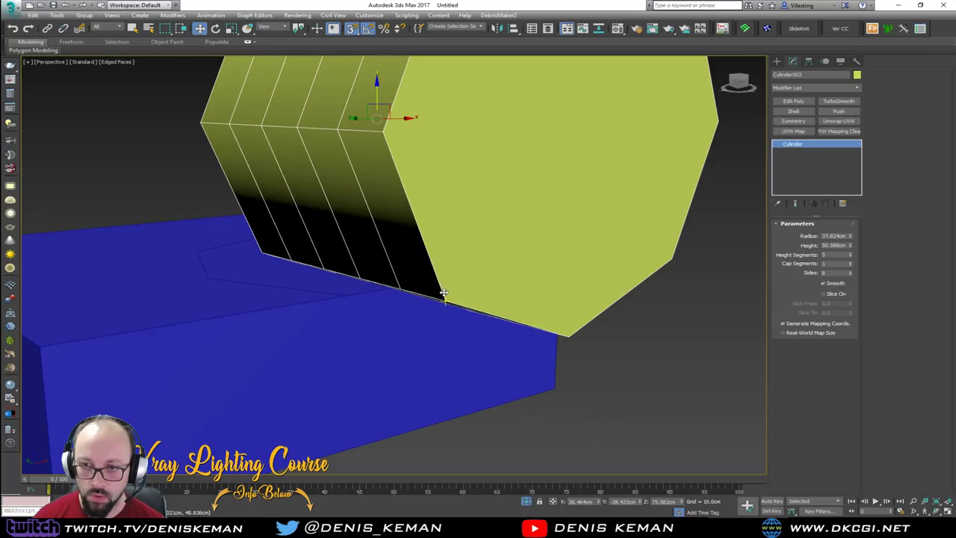
{"action": "left_click_drag", "start_coordinate": [443, 293], "coordinate": [368, 274]}
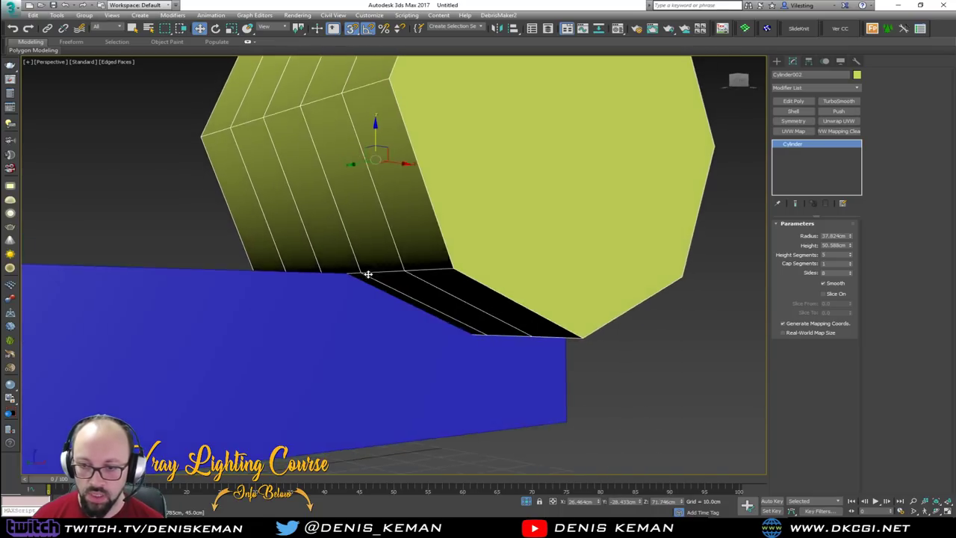
{"action": "middle_click_drag", "start_coordinate": [369, 274], "coordinate": [377, 351], "text": "alt"}
Step: Turn off snapping, lower the cylinder about 5.5 cm into the box, and compare the notch with the reference photo
{"action": "key", "text": "s"}
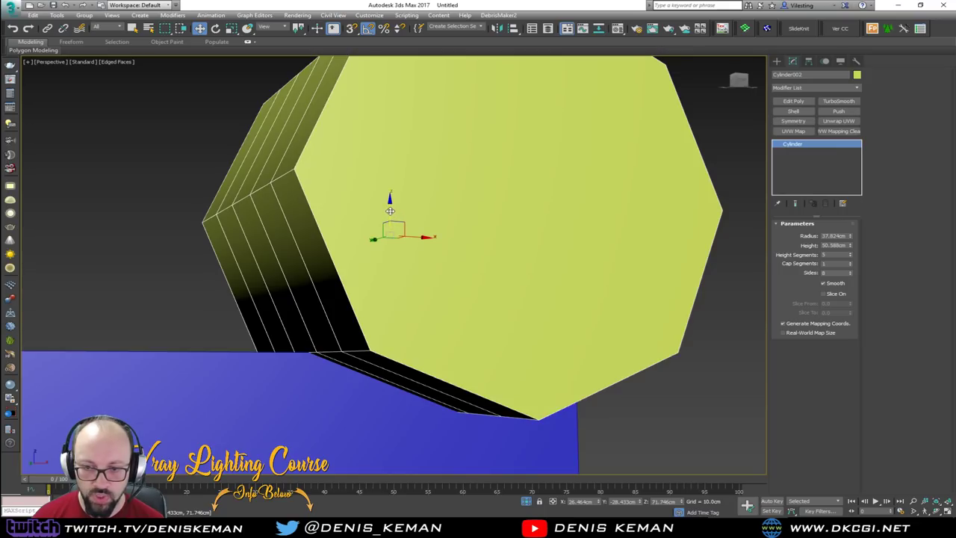
{"action": "left_click_drag", "start_coordinate": [390, 211], "coordinate": [383, 236]}
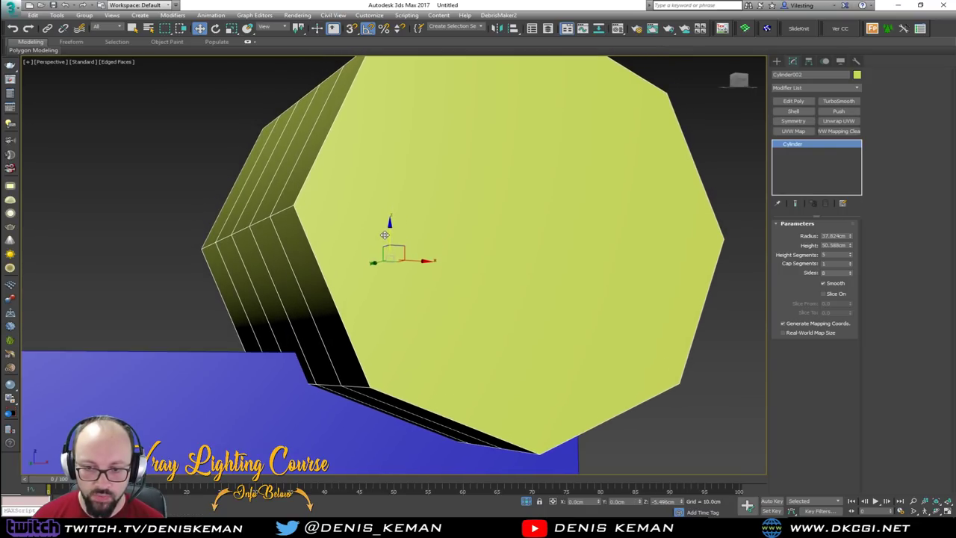
{"action": "left_click_drag", "start_coordinate": [0, 112], "coordinate": [560, 104]}
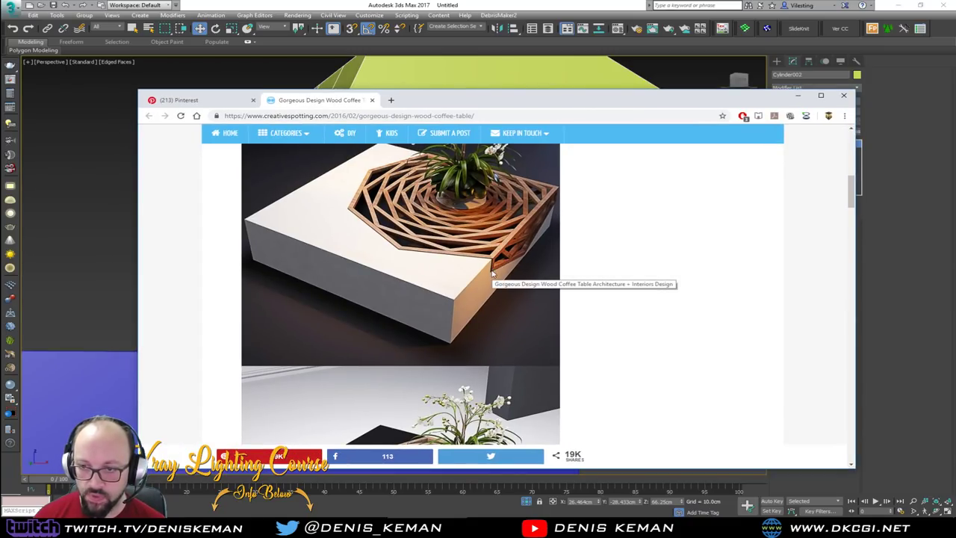
{"action": "key", "text": "alt+Tab"}
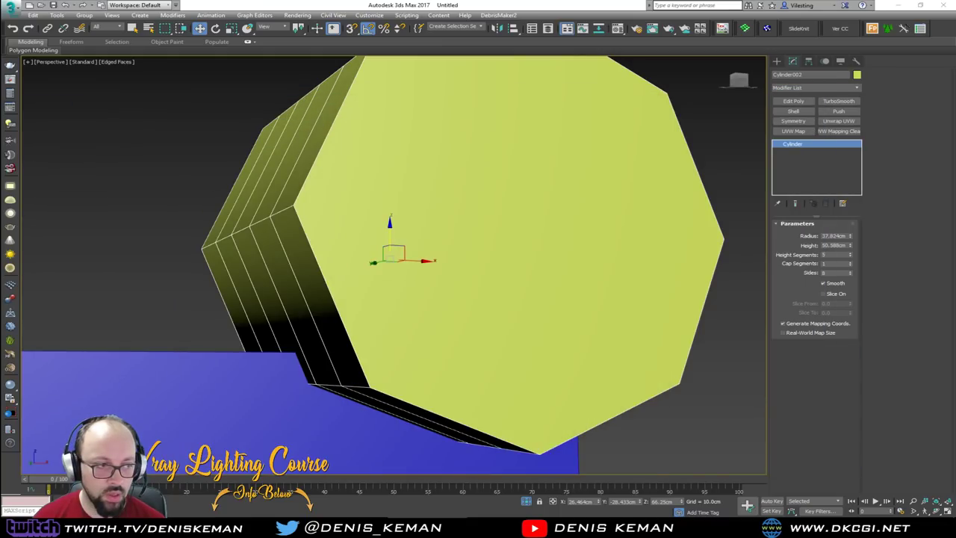
Step: Start a cut on the box's south side face from the top outline's vertex at the octagonal cylinder's lower corner
{"action": "middle_click_drag", "start_coordinate": [476, 283], "coordinate": [461, 309], "text": "alt"}
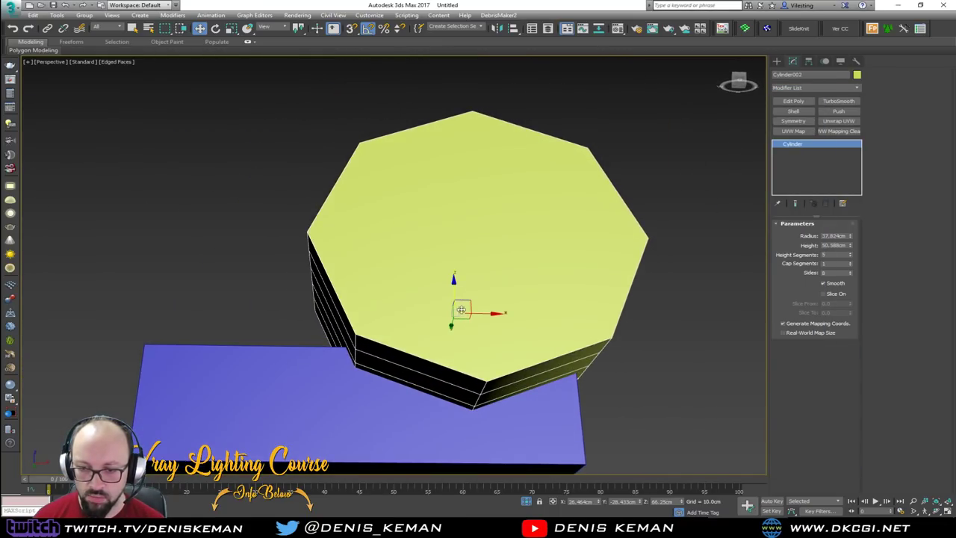
{"action": "left_click", "coordinate": [333, 440]}
{"action": "scroll", "coordinate": [358, 356], "scroll_direction": "up", "scroll_amount": 3}
{"action": "key", "text": "F3"}
{"action": "key", "text": "1"}
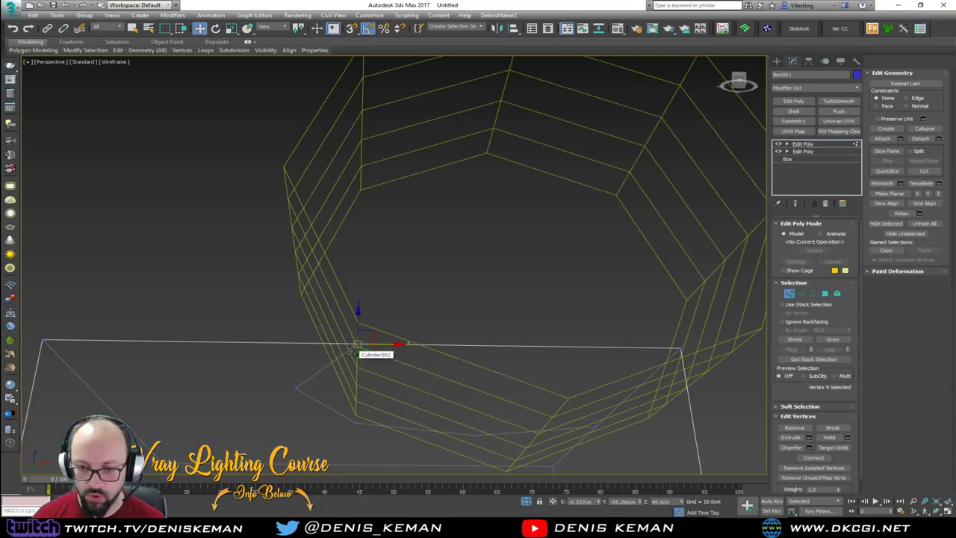
{"action": "middle_click_drag", "start_coordinate": [362, 354], "coordinate": [371, 358], "text": "alt"}
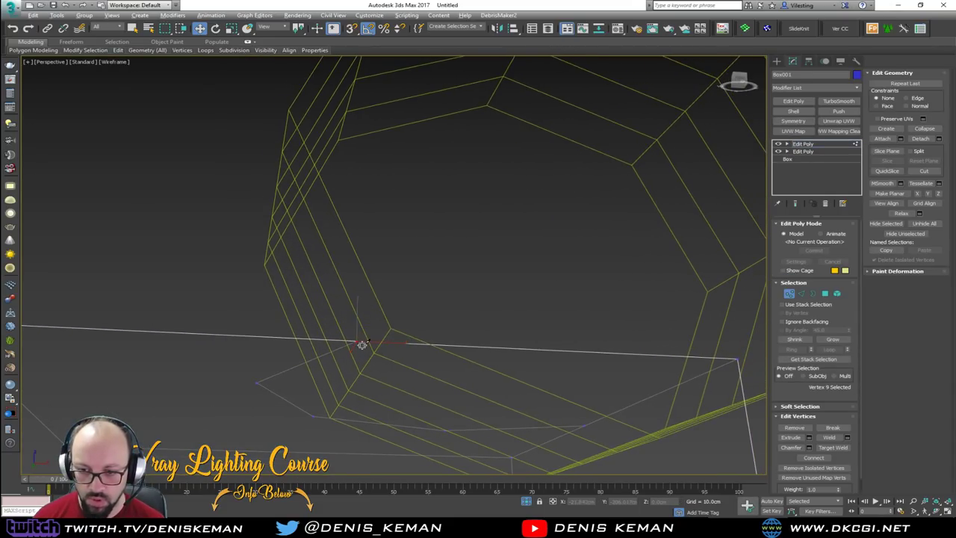
{"action": "key", "text": "alt+c"}
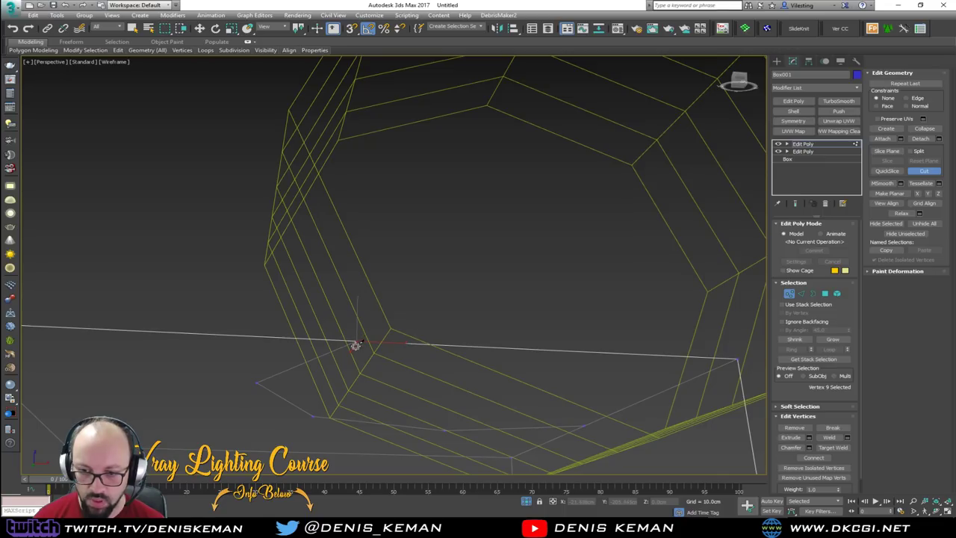
{"action": "left_click", "coordinate": [359, 373]}
{"action": "middle_click_drag", "start_coordinate": [437, 406], "coordinate": [258, 327]}
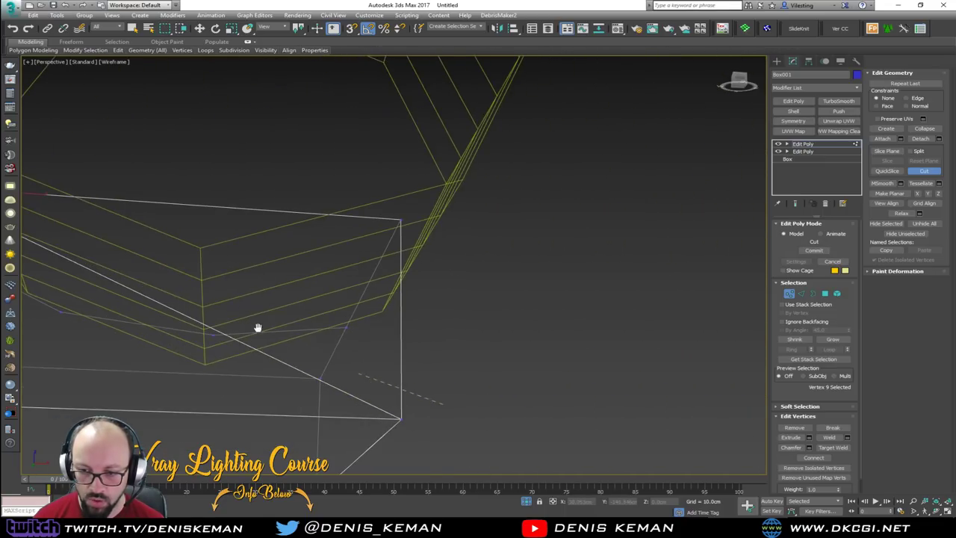
Step: Continue the cut through the cylinder's lowest corner to the box's vertical corner edge and finish it there
{"action": "key", "text": "F3"}
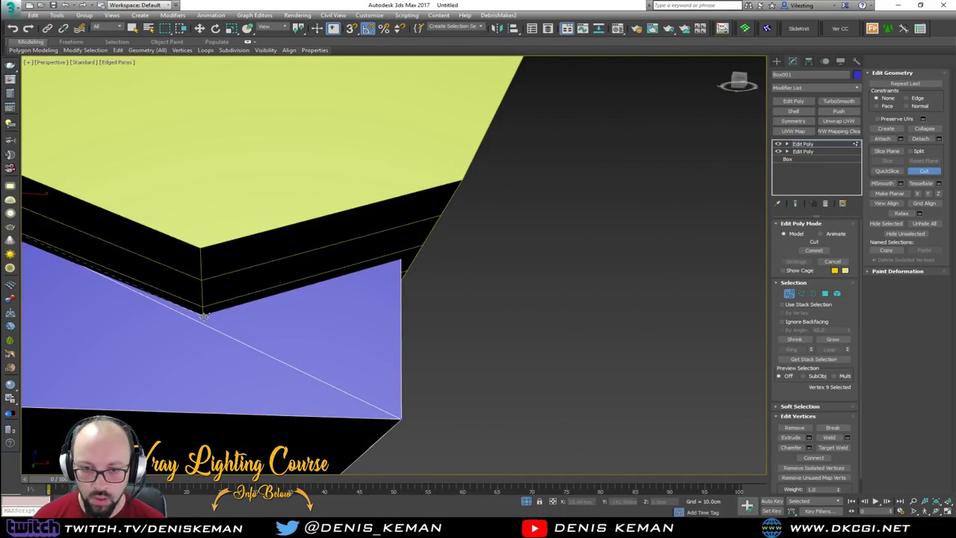
{"action": "left_click", "coordinate": [204, 314]}
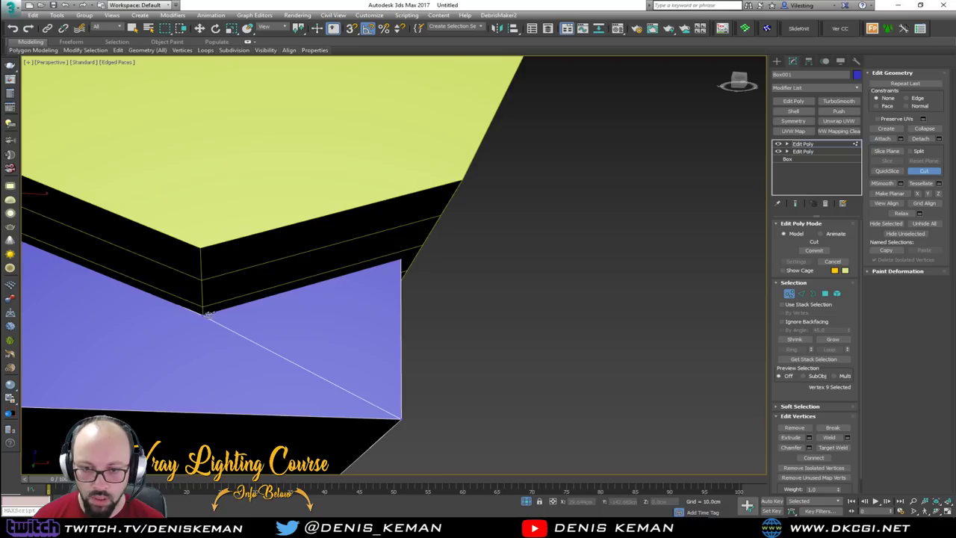
{"action": "left_click", "coordinate": [400, 256]}
{"action": "key", "text": "F3"}
{"action": "middle_click_drag", "start_coordinate": [386, 284], "coordinate": [366, 287], "text": "alt"}
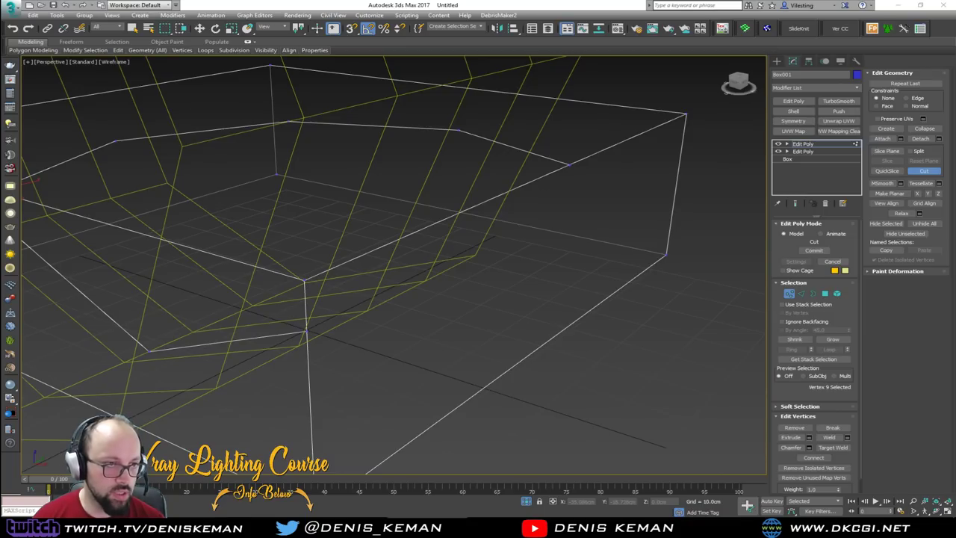
{"action": "middle_click_drag", "start_coordinate": [274, 318], "coordinate": [320, 325]}
{"action": "scroll", "coordinate": [320, 324], "scroll_direction": "down", "scroll_amount": 3}
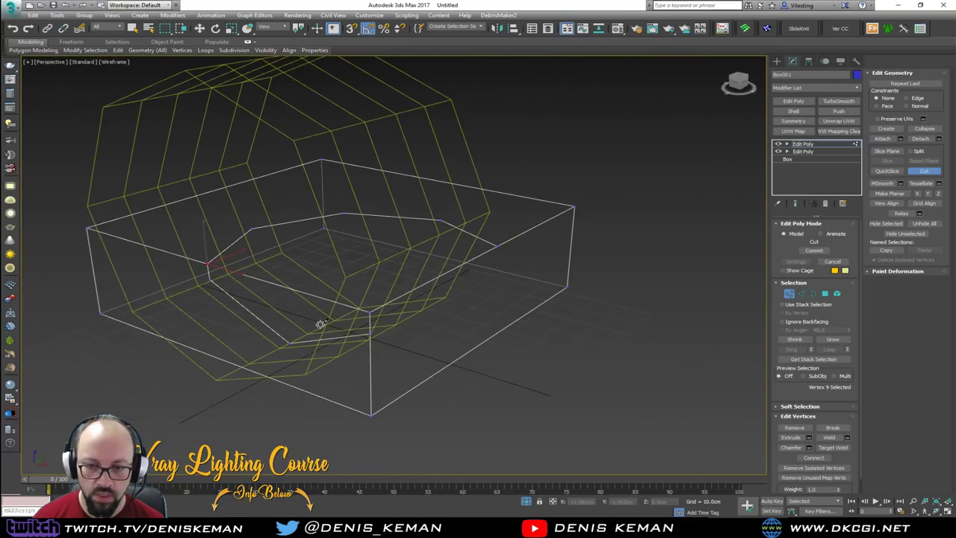
{"action": "right_click", "coordinate": [355, 333]}
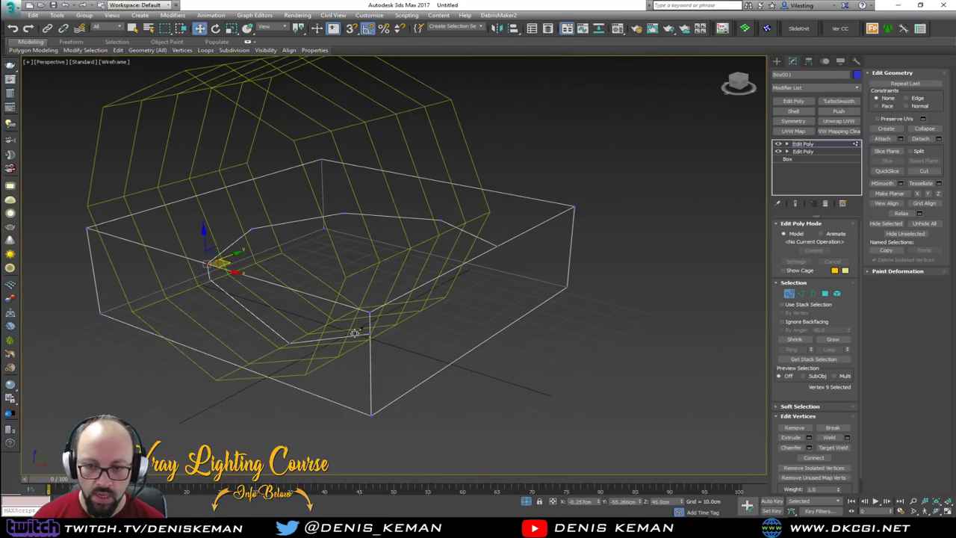
Step: Leave vertex editing and rotate the horizontal cylinder 90° about Z toward the adjacent side face
{"action": "left_click", "coordinate": [789, 293]}
{"action": "left_click", "coordinate": [317, 365]}
{"action": "left_click", "coordinate": [313, 367]}
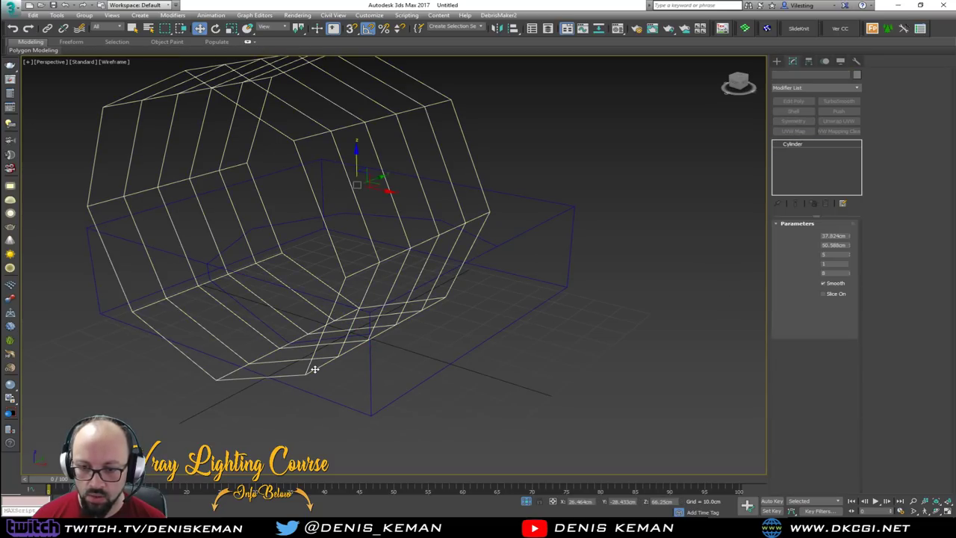
{"action": "key", "text": "e"}
{"action": "left_click_drag", "start_coordinate": [355, 195], "coordinate": [399, 192]}
{"action": "key", "text": "F3"}
{"action": "mouse_move", "coordinate": [363, 179]}
{"action": "middle_mouse_down", "text": "alt"}
{"action": "mouse_move", "coordinate": [373, 202]}
{"action": "mouse_move", "coordinate": [357, 251]}
{"action": "middle_mouse_up", "text": "alt"}
Step: Cut the box's adjacent side face along the cylinder's lower profile, from the vertical corner edge up to the top outline's vertex
{"action": "left_click", "coordinate": [363, 339]}
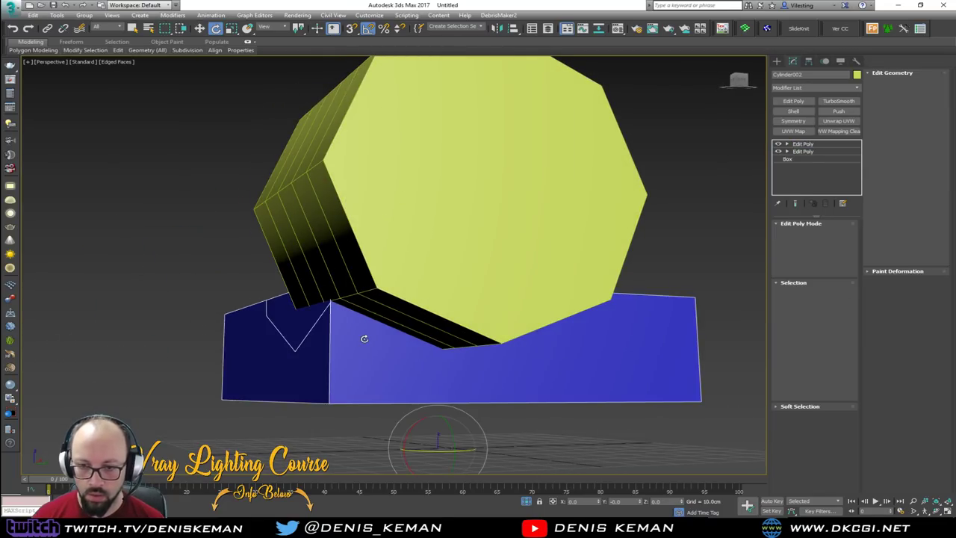
{"action": "scroll", "coordinate": [357, 327], "scroll_direction": "up", "scroll_amount": 3}
{"action": "key", "text": "1"}
{"action": "key", "text": "alt+c"}
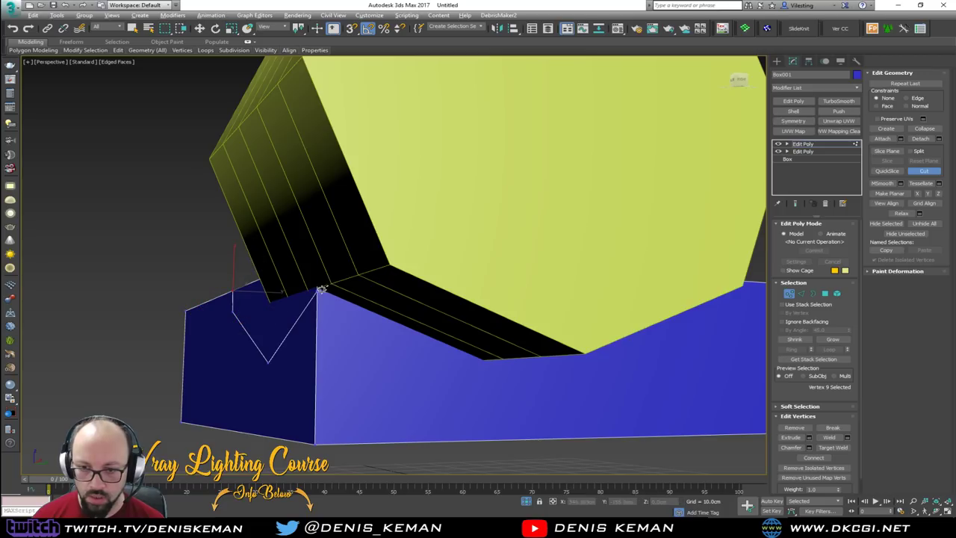
{"action": "left_click", "coordinate": [484, 361]}
{"action": "scroll", "coordinate": [498, 350], "scroll_direction": "up", "scroll_amount": 1}
{"action": "middle_click_drag", "start_coordinate": [498, 351], "coordinate": [458, 350], "text": "alt"}
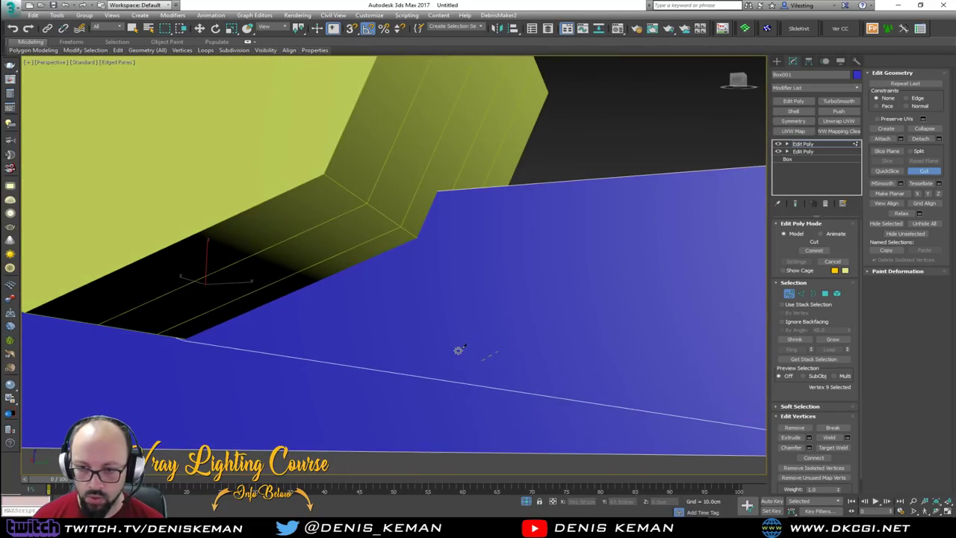
{"action": "left_click", "coordinate": [421, 238]}
{"action": "key", "text": "F3"}
{"action": "left_click", "coordinate": [425, 193]}
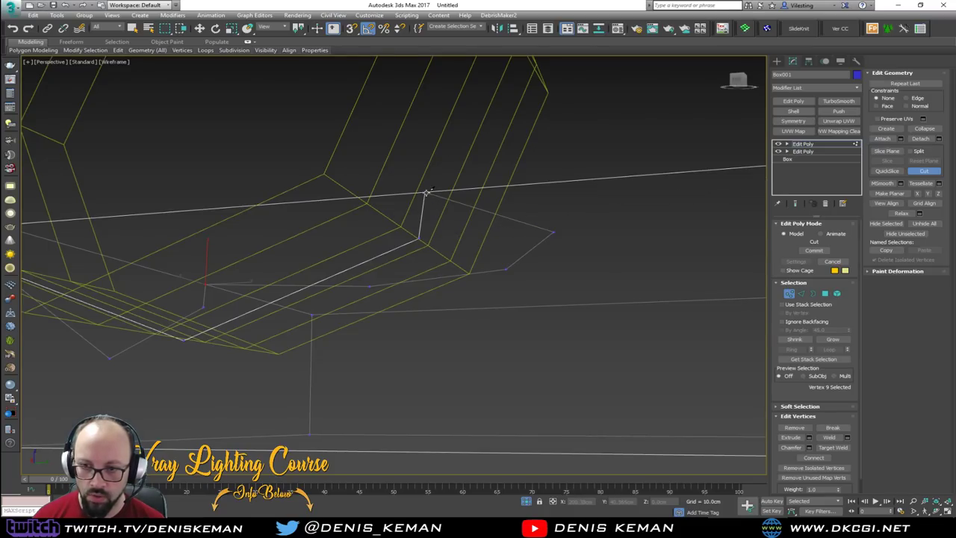
{"action": "right_click", "coordinate": [444, 231]}
Step: Leave vertex editing on the box and delete the horizontal cylinder
{"action": "key", "text": "F3"}
{"action": "middle_click_drag", "start_coordinate": [437, 246], "coordinate": [476, 331], "text": "alt"}
{"action": "left_click", "coordinate": [536, 370]}
{"action": "scroll", "coordinate": [476, 331], "scroll_direction": "up", "scroll_amount": 3}
{"action": "scroll", "coordinate": [335, 315], "scroll_direction": "down", "scroll_amount": 2}
{"action": "middle_click_drag", "start_coordinate": [293, 270], "coordinate": [478, 288]}
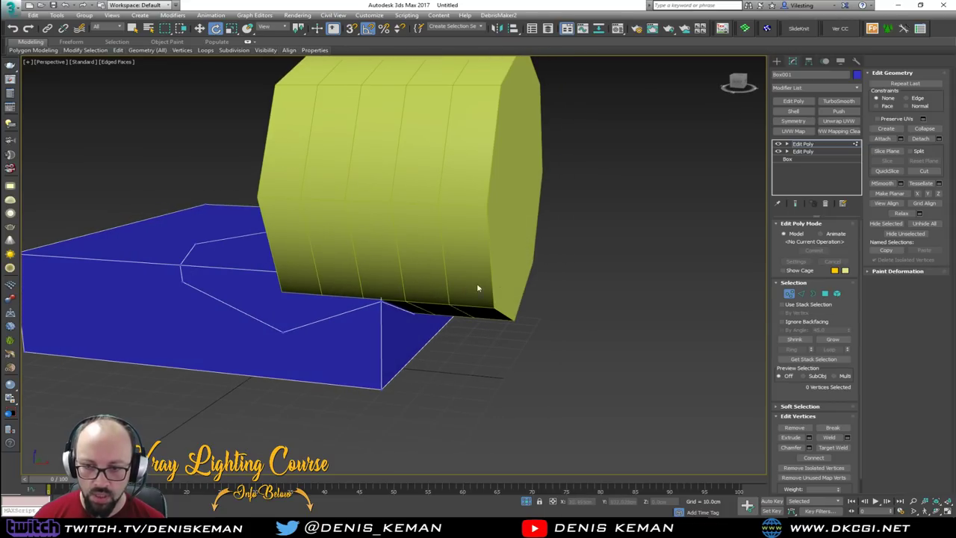
{"action": "left_click", "coordinate": [277, 384]}
{"action": "left_click", "coordinate": [324, 167]}
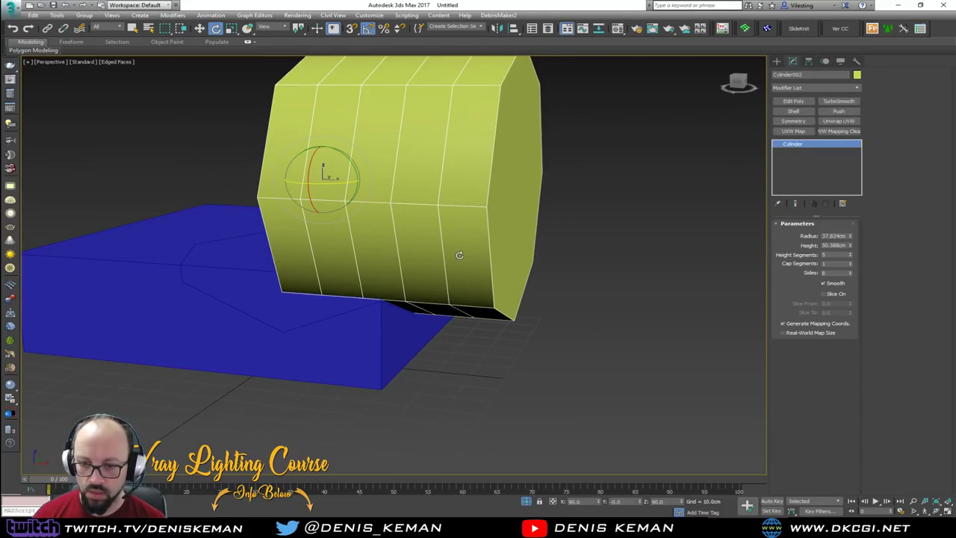
{"action": "key", "text": "Delete"}
Step: Select the box's three polygons inside the octagonal corner outline and delete them
{"action": "left_click", "coordinate": [369, 275]}
{"action": "key", "text": "4"}
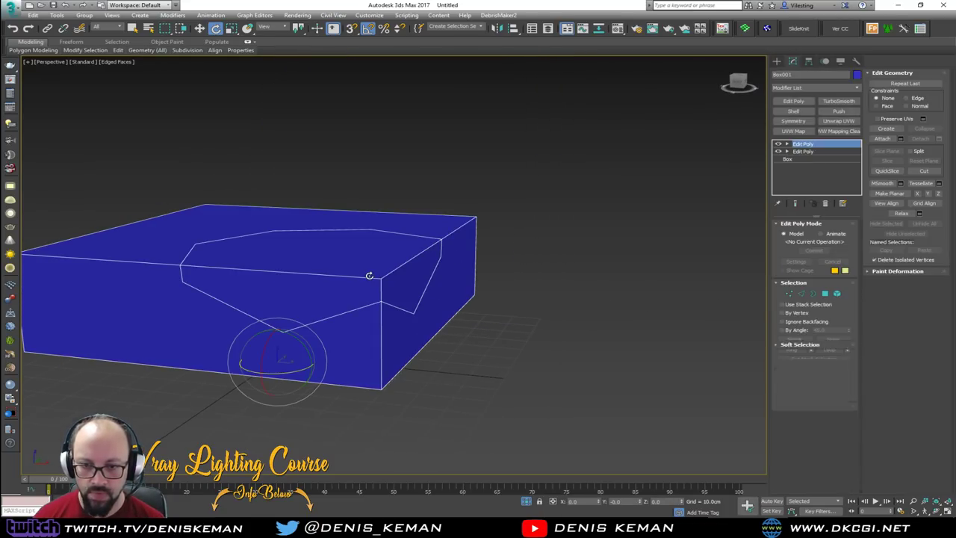
{"action": "left_click", "coordinate": [369, 276]}
{"action": "left_click", "coordinate": [385, 275], "text": "ctrl"}
{"action": "left_click", "coordinate": [381, 273], "text": "ctrl"}
{"action": "middle_click_drag", "start_coordinate": [380, 271], "coordinate": [352, 295], "text": "alt"}
{"action": "key", "text": "Delete"}
Step: Connect the top outline vertex deepest in the tabletop to the tabletop's opposite uncut corner
{"action": "key", "text": "1"}
{"action": "left_click", "coordinate": [355, 290]}
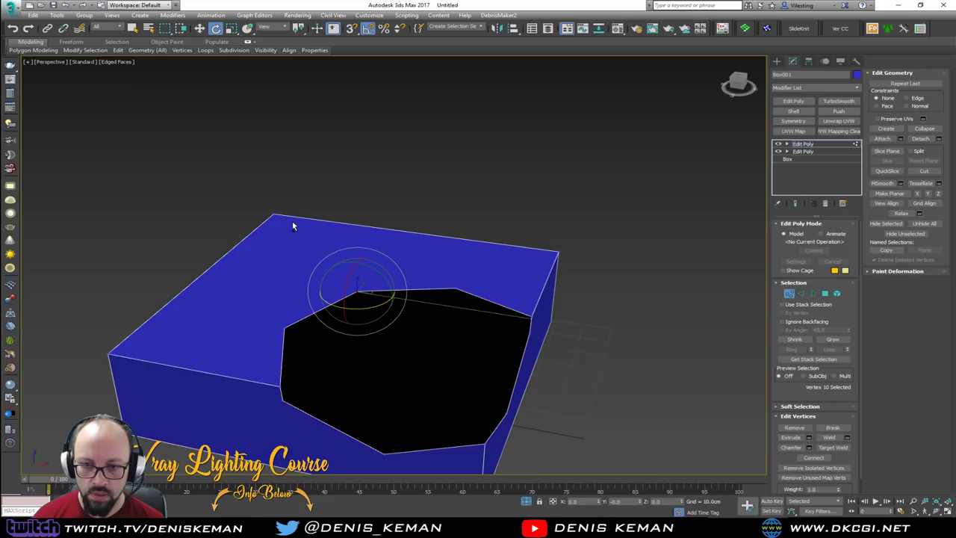
{"action": "left_click", "coordinate": [274, 217], "text": "ctrl"}
{"action": "middle_click_drag", "start_coordinate": [277, 218], "coordinate": [387, 254], "text": "alt"}
{"action": "left_click", "coordinate": [424, 338]}
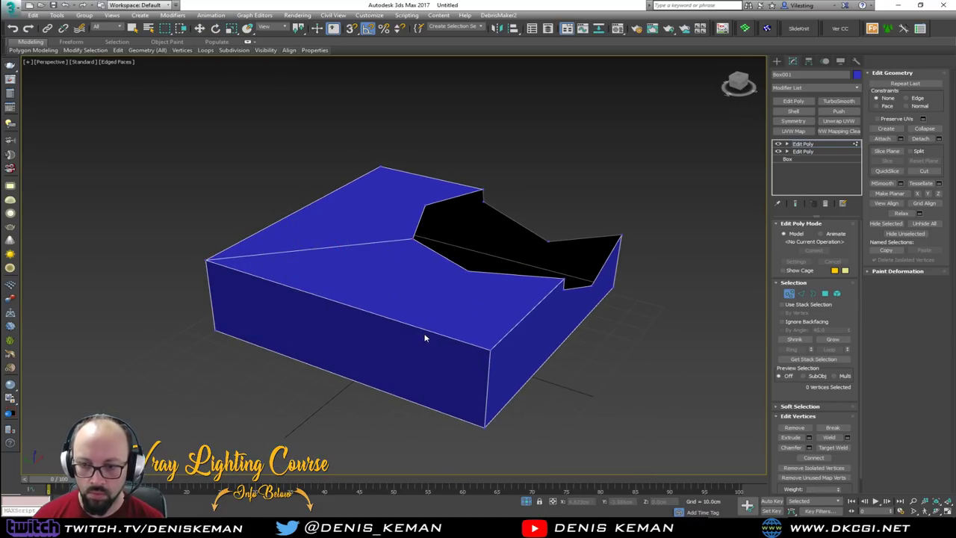
Step: Connect the top and bottom edges of the box's west side face with a vertical edge near the outline's westernmost vertex
{"action": "left_click", "coordinate": [427, 334]}
{"action": "key", "text": "w"}
{"action": "key", "text": "1"}
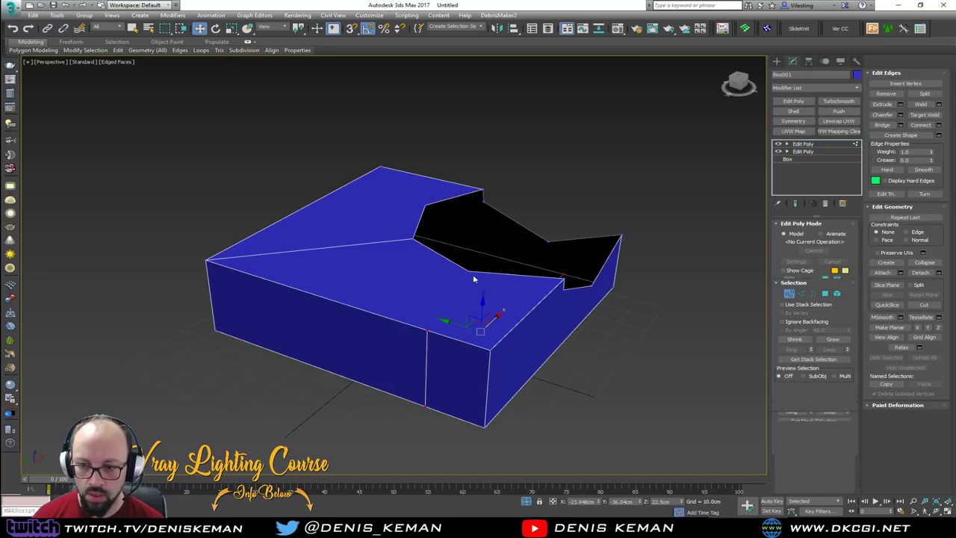
Step: Connect the outline's westernmost vertex to the top vertex of the new vertical edge
{"action": "key", "text": "1"}
{"action": "left_click", "coordinate": [467, 271]}
{"action": "left_click", "coordinate": [429, 329], "text": "ctrl"}
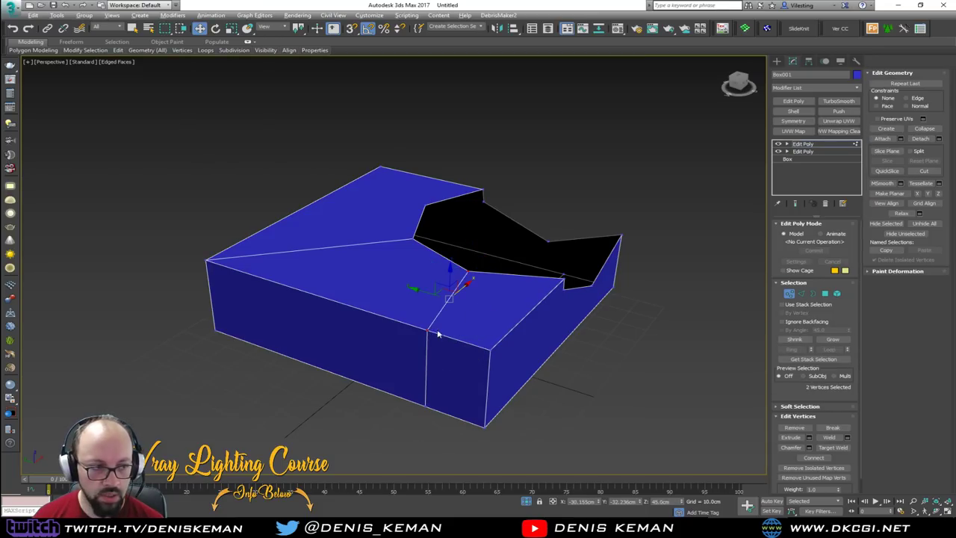
{"action": "middle_click_drag", "start_coordinate": [438, 334], "coordinate": [402, 276], "text": "alt"}
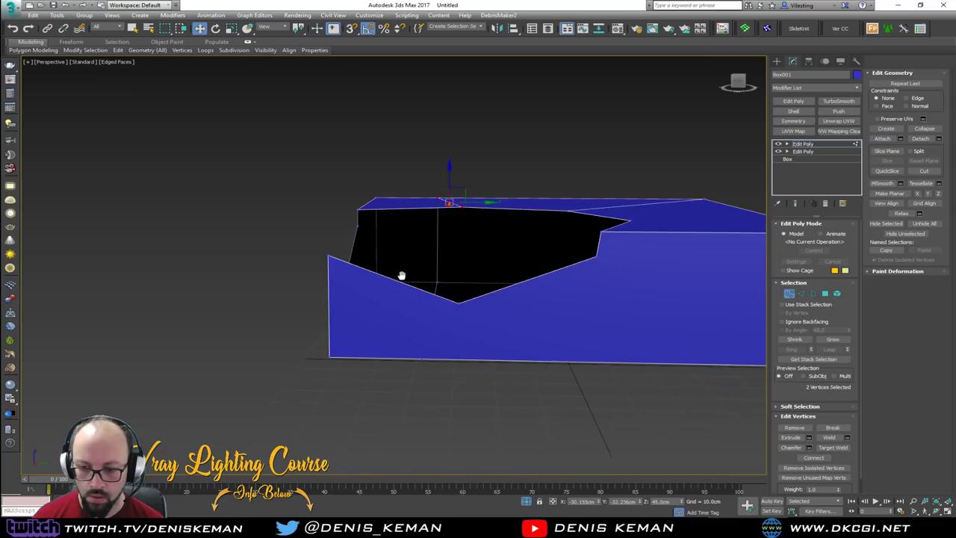
Step: Connect the east side outline's lowest vertex to the bottom edge, and cut across the underside from the north bottom edge to the south one
{"action": "left_click", "coordinate": [422, 358]}
{"action": "left_click", "coordinate": [458, 303], "text": "ctrl"}
{"action": "middle_click_drag", "start_coordinate": [455, 306], "coordinate": [515, 283], "text": "alt"}
{"action": "key", "text": "alt+c"}
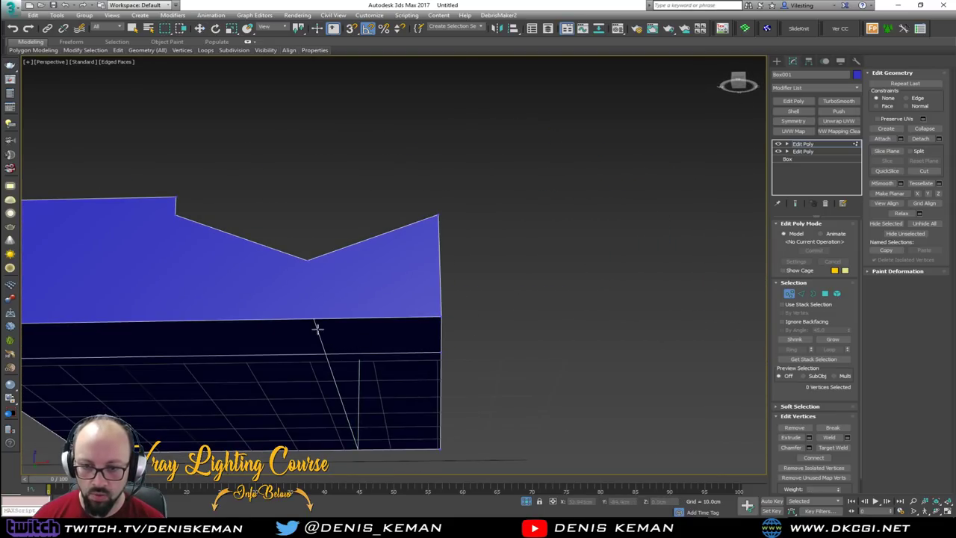
{"action": "left_click", "coordinate": [318, 323]}
{"action": "key", "text": "1"}
{"action": "key", "text": "w"}
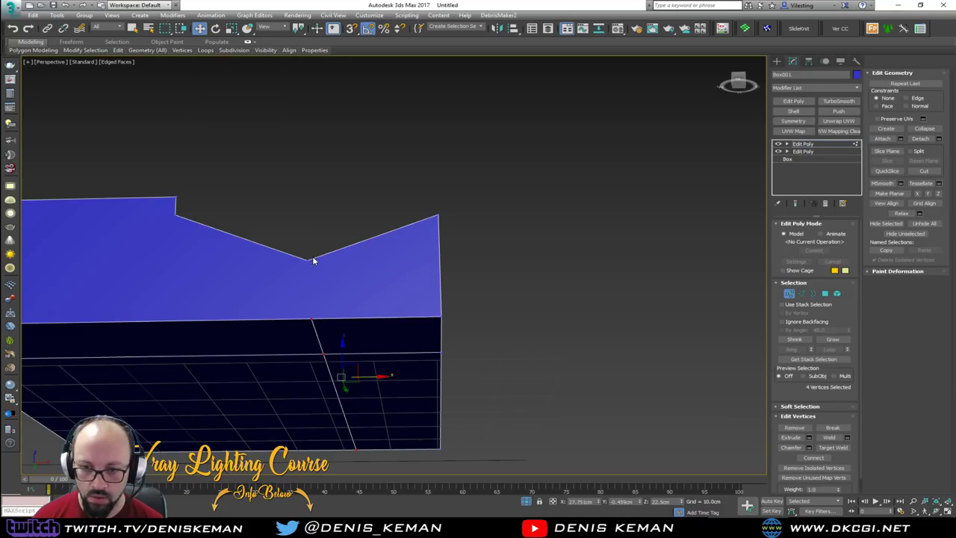
Step: Connect the south side outline's lowest vertex to the underside cut's end, and the northernmost tabletop outline vertex to the north top edge
{"action": "left_click_drag", "start_coordinate": [297, 331], "coordinate": [297, 329]}
{"action": "middle_click_drag", "start_coordinate": [348, 335], "coordinate": [346, 412], "text": "alt"}
{"action": "middle_click_drag", "start_coordinate": [321, 442], "coordinate": [411, 343], "text": "alt"}
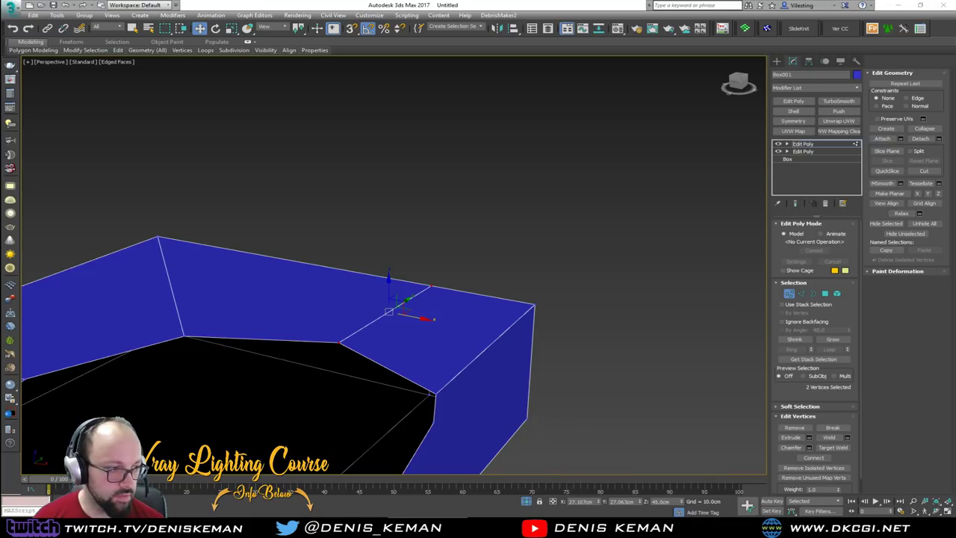
{"action": "middle_click_drag", "start_coordinate": [419, 355], "coordinate": [435, 317]}
{"action": "scroll", "coordinate": [435, 317], "scroll_direction": "down", "scroll_amount": 2}
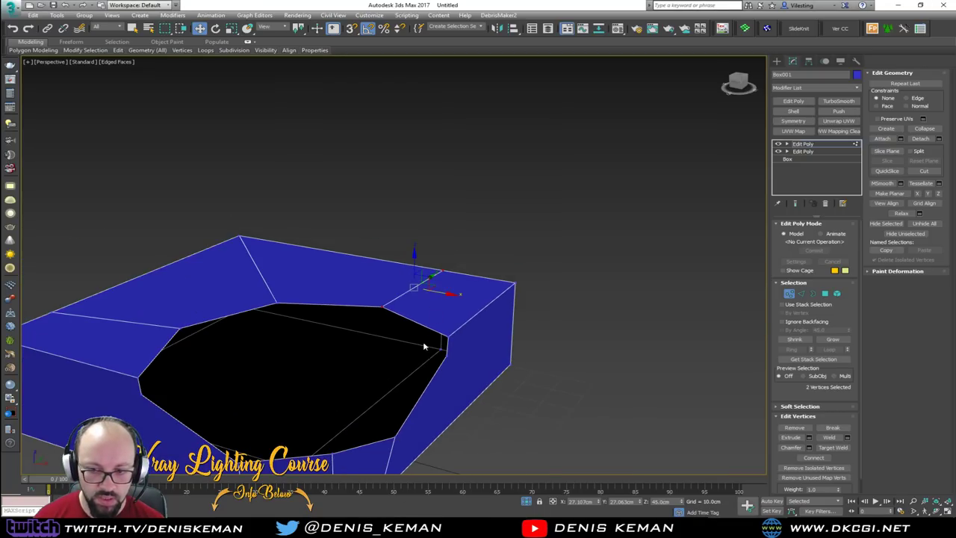
Step: Select all four underside polygons of the block and delete them
{"action": "middle_click_drag", "start_coordinate": [412, 366], "coordinate": [431, 316], "text": "alt"}
{"action": "key", "text": "4"}
{"action": "left_click", "coordinate": [412, 239]}
{"action": "left_click", "coordinate": [417, 290], "text": "ctrl"}
{"action": "left_click", "coordinate": [351, 288], "text": "ctrl"}
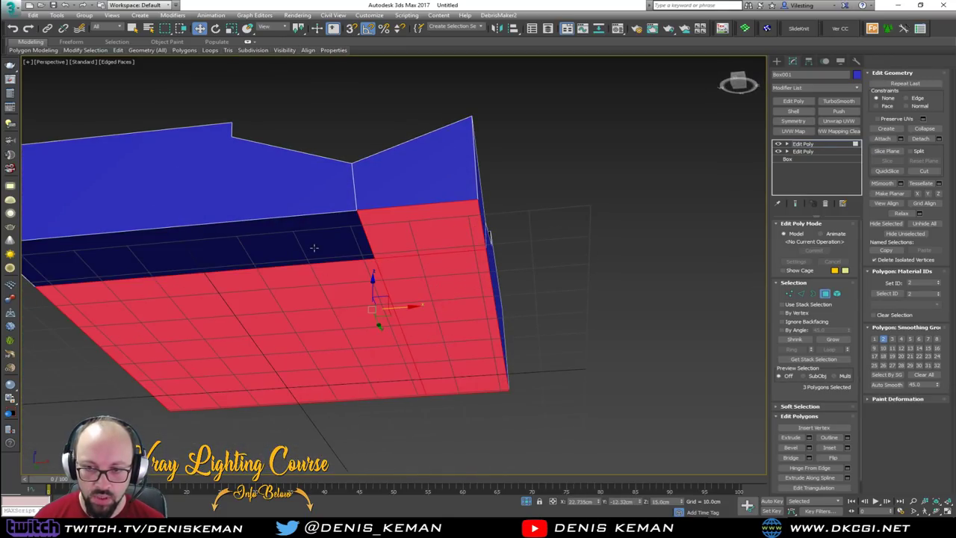
{"action": "left_click", "coordinate": [315, 248], "text": "ctrl"}
{"action": "key", "text": "Delete"}
Step: On both cut side faces, connect the outline vertex just beneath the tabletop to that face's far bottom corner
{"action": "middle_click_drag", "start_coordinate": [378, 318], "coordinate": [421, 367], "text": "alt"}
{"action": "key", "text": "1"}
{"action": "left_click", "coordinate": [258, 467]}
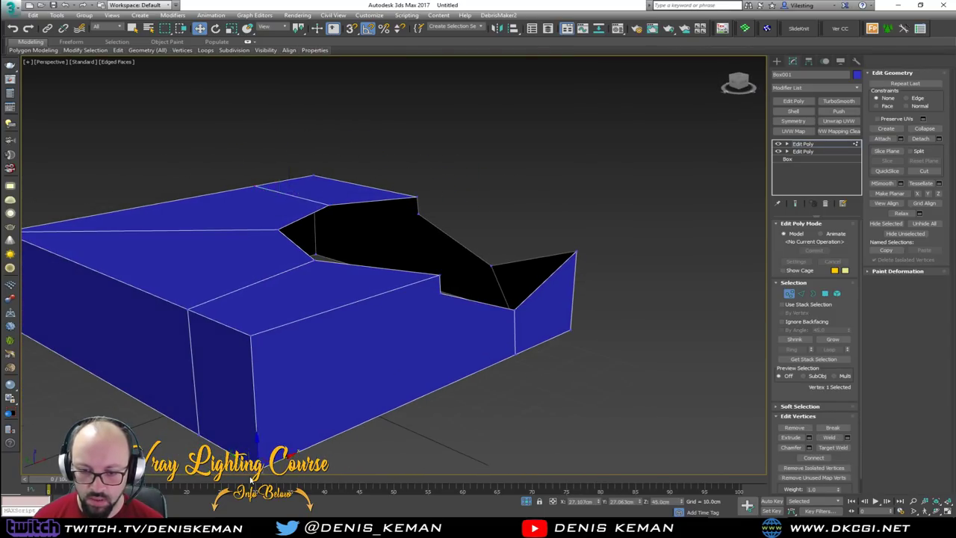
{"action": "left_click", "coordinate": [439, 292], "text": "ctrl"}
{"action": "middle_click_drag", "start_coordinate": [438, 292], "coordinate": [237, 244], "text": "alt"}
{"action": "left_click", "coordinate": [247, 214]}
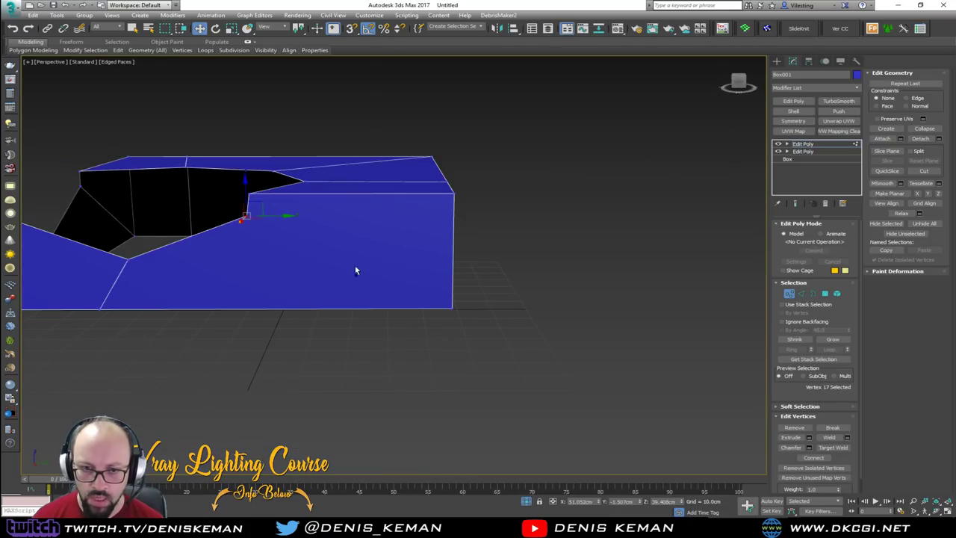
{"action": "left_click", "coordinate": [451, 306], "text": "ctrl"}
{"action": "middle_click_drag", "start_coordinate": [450, 306], "coordinate": [220, 319], "text": "alt"}
Step: Turn on 3D snapping and align the bottom vertices on the east and south faces directly beneath each outline's lowest vertex
{"action": "left_click", "coordinate": [310, 368]}
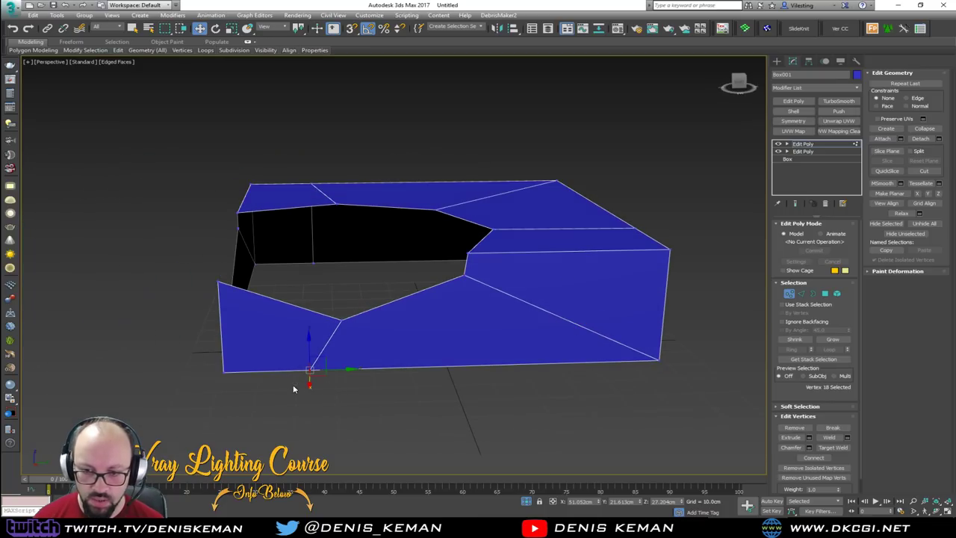
{"action": "middle_click_drag", "start_coordinate": [308, 377], "coordinate": [308, 391], "text": "alt"}
{"action": "left_click_drag", "start_coordinate": [336, 372], "coordinate": [342, 327]}
{"action": "key", "text": "s"}
{"action": "middle_click_drag", "start_coordinate": [342, 327], "coordinate": [331, 383], "text": "alt"}
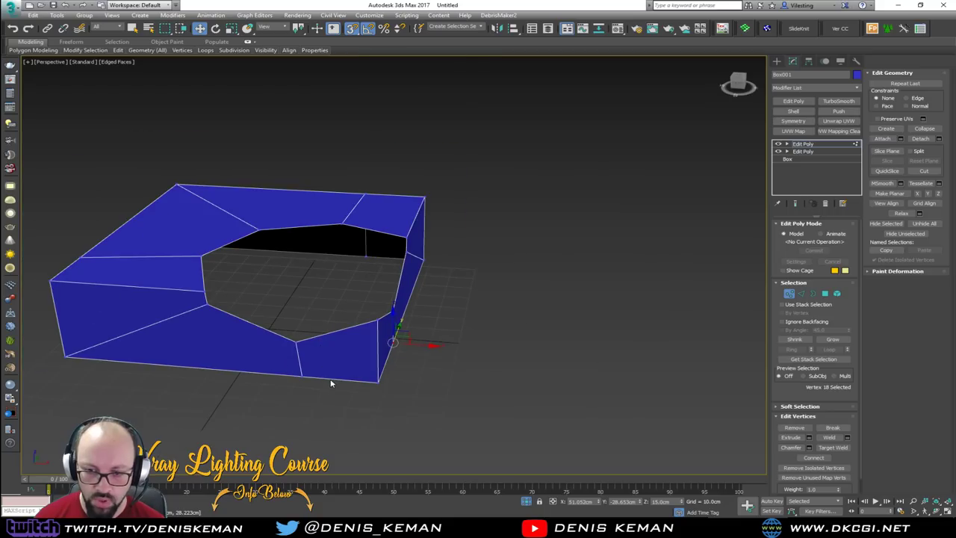
{"action": "left_click", "coordinate": [298, 375]}
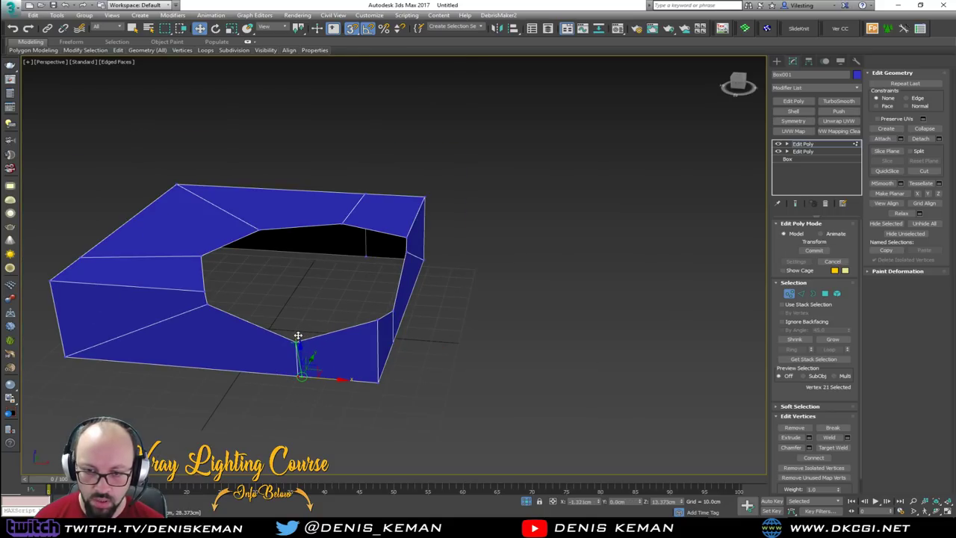
{"action": "middle_click_drag", "start_coordinate": [314, 340], "coordinate": [208, 373], "text": "alt"}
Step: Try Set Flow on the west face's vertical edge, undo it, and slide the edge along Y in line with the outline's westernmost vertex
{"action": "key", "text": "2"}
{"action": "left_click", "coordinate": [228, 392]}
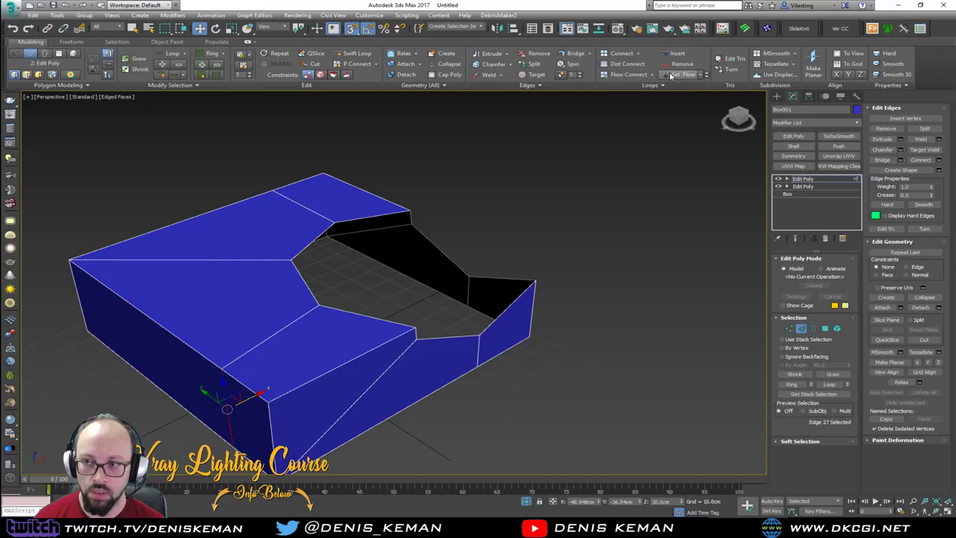
{"action": "left_click", "coordinate": [678, 75]}
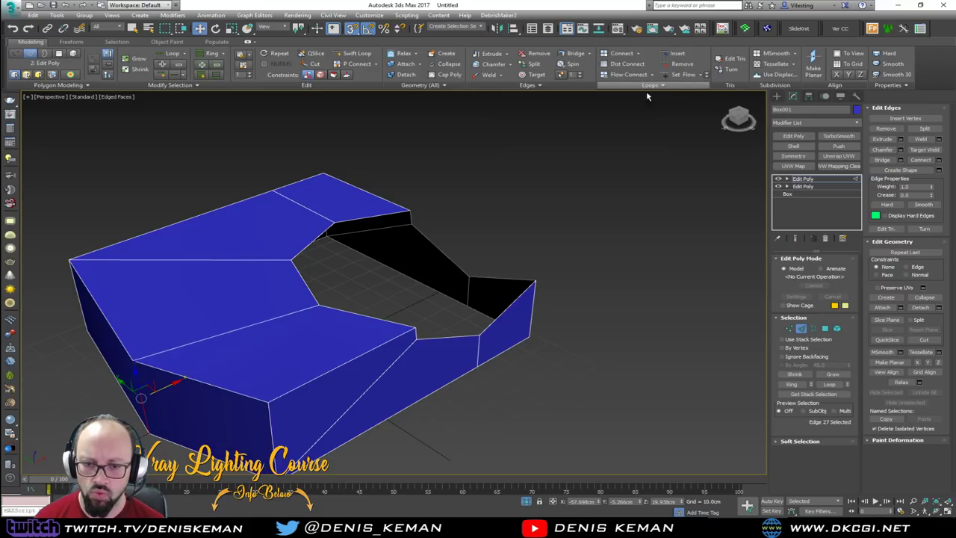
{"action": "middle_click_drag", "start_coordinate": [568, 135], "coordinate": [540, 151], "text": "alt"}
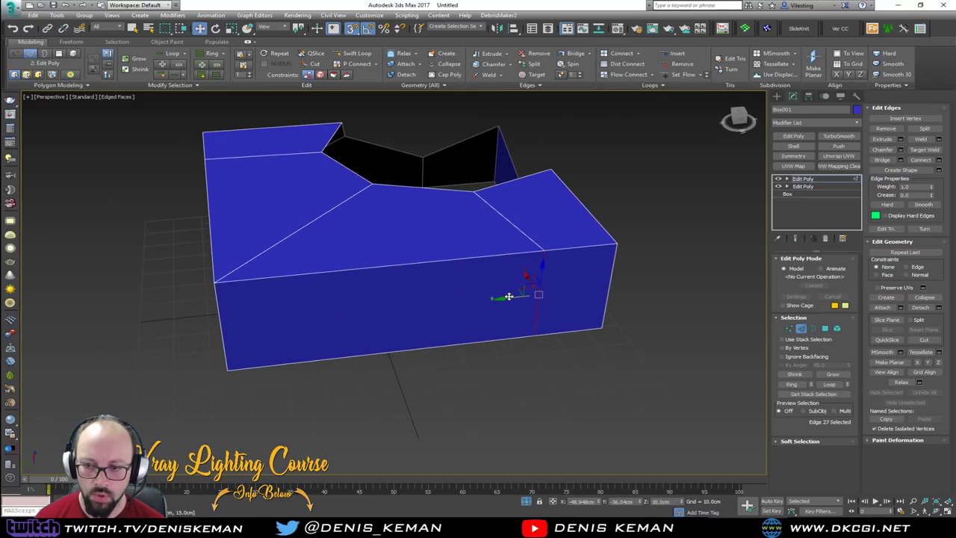
{"action": "left_click_drag", "start_coordinate": [508, 297], "coordinate": [474, 205]}
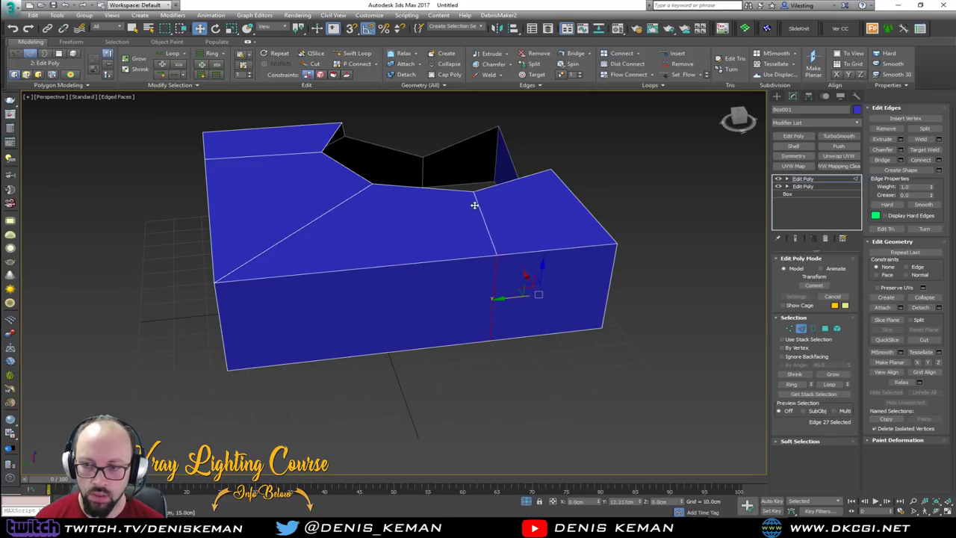
{"action": "mouse_move", "coordinate": [473, 196]}
{"action": "middle_mouse_down", "text": "alt"}
{"action": "mouse_move", "coordinate": [312, 199]}
{"action": "mouse_move", "coordinate": [474, 203]}
{"action": "mouse_move", "coordinate": [465, 203]}
{"action": "middle_mouse_up", "text": "alt"}
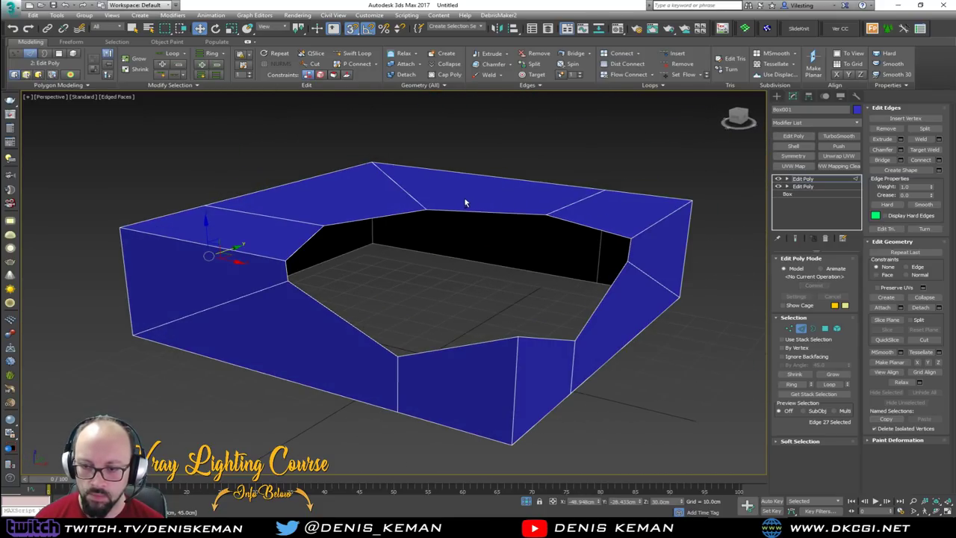
{"action": "left_click", "coordinate": [803, 328]}
Step: Apply a Shell modifier with a 1 cm inner amount, a 0 cm outer amount and Straighten Corners enabled
{"action": "middle_click_drag", "start_coordinate": [679, 260], "coordinate": [527, 197], "text": "alt"}
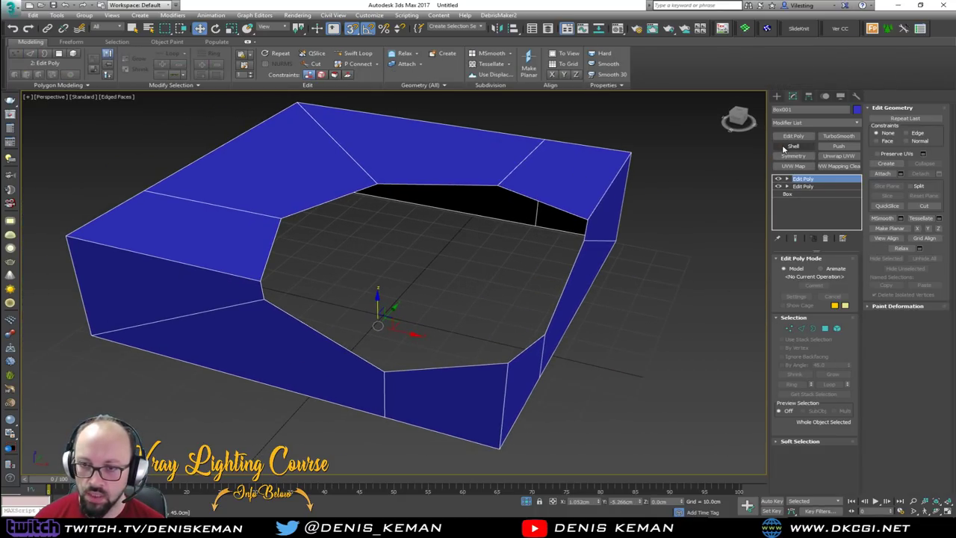
{"action": "left_click", "coordinate": [793, 146]}
{"action": "double_click", "coordinate": [829, 270]}
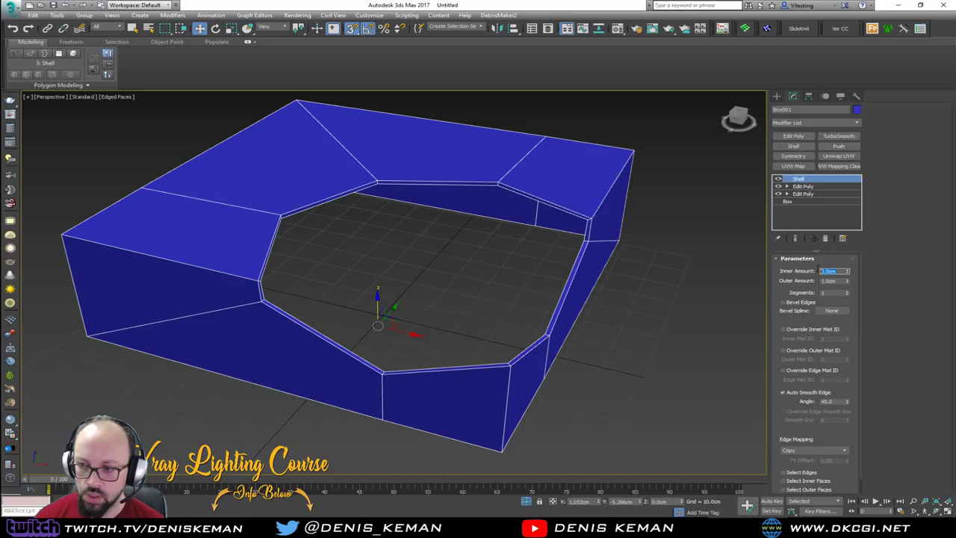
{"action": "type", "text": "1"}
{"action": "key", "text": "Return"}
{"action": "key", "text": "Tab"}
{"action": "type", "text": "0"}
{"action": "key", "text": "Return"}
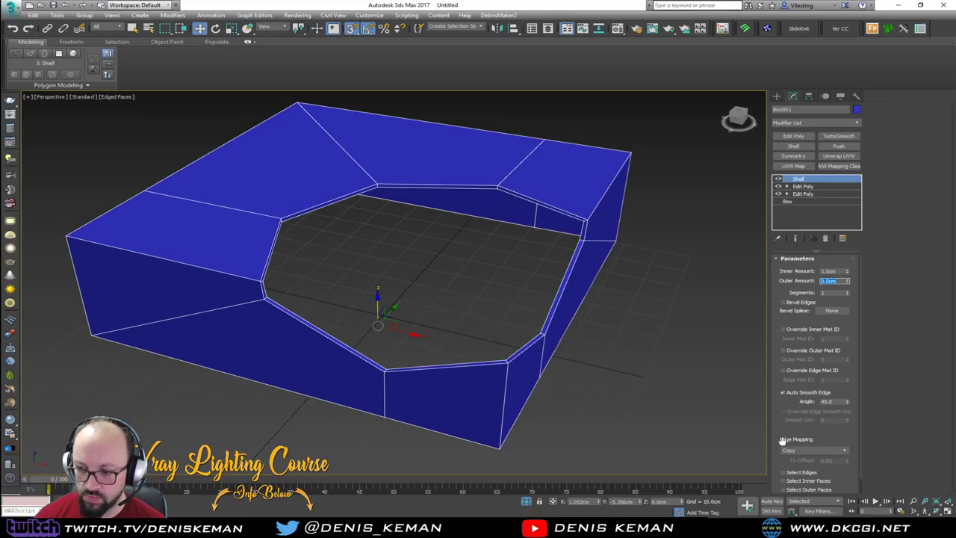
{"action": "left_click", "coordinate": [249, 42]}
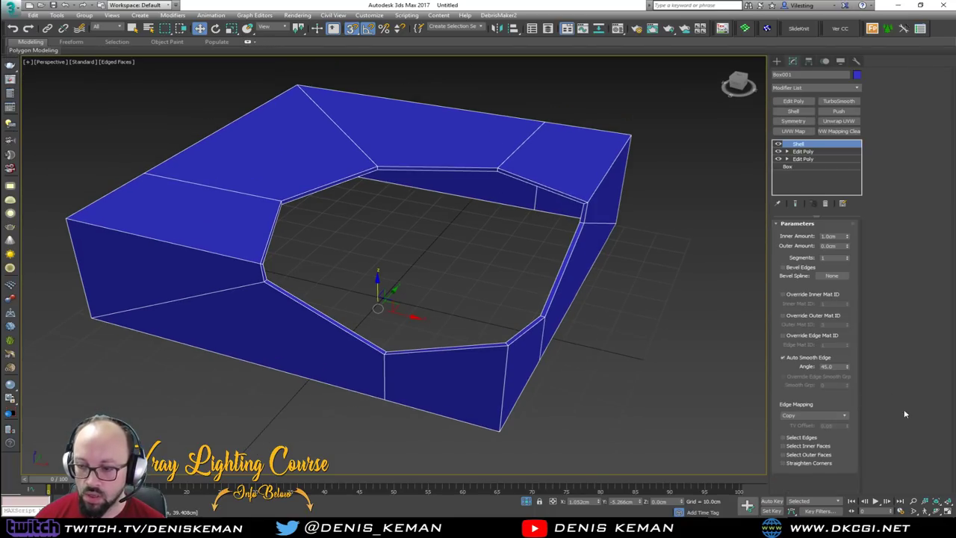
{"action": "left_click", "coordinate": [783, 463]}
{"action": "middle_click_drag", "start_coordinate": [581, 245], "coordinate": [396, 251], "text": "alt"}
{"action": "middle_click_drag", "start_coordinate": [336, 236], "coordinate": [450, 203]}
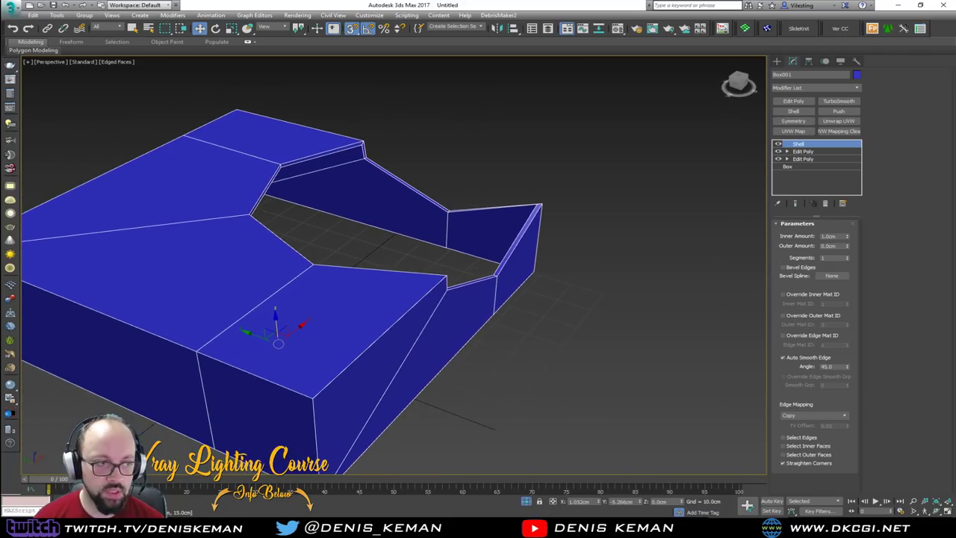
Step: Compare the shelled block with the coffee table reference photo in the browser, viewing the model briefly without edged faces
{"action": "left_click_drag", "start_coordinate": [0, 107], "coordinate": [374, 89]}
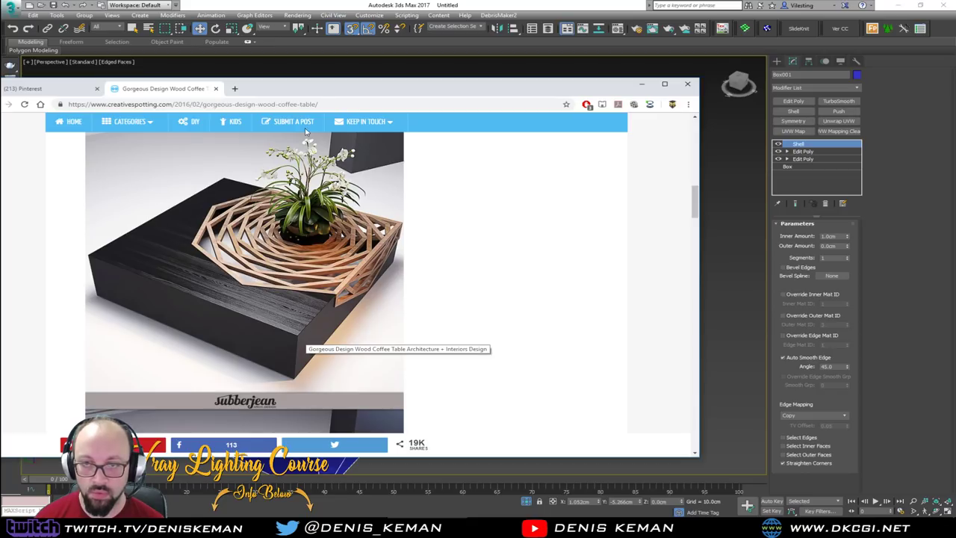
{"action": "key", "text": "alt+Tab"}
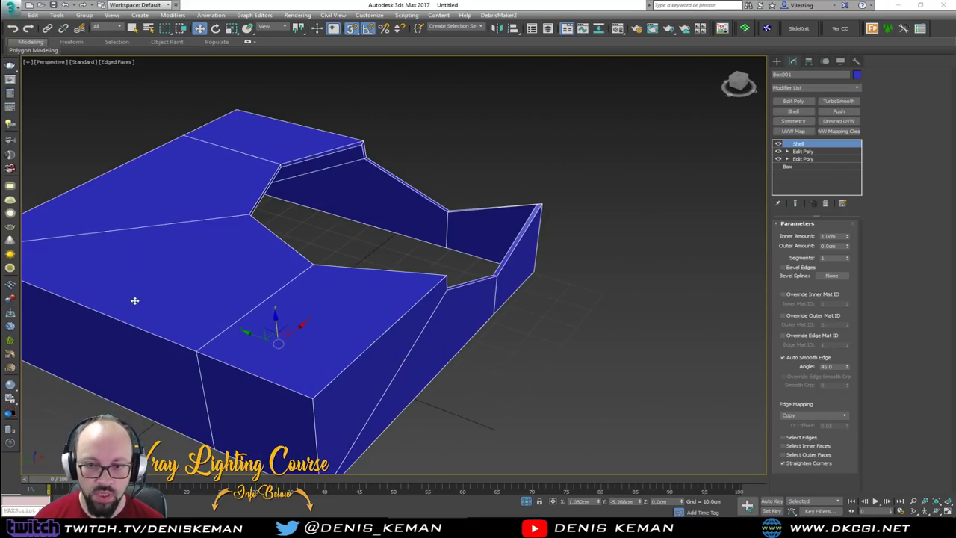
{"action": "mouse_move", "coordinate": [135, 301]}
{"action": "middle_mouse_down", "text": "alt"}
{"action": "mouse_move", "coordinate": [273, 319]}
{"action": "mouse_move", "coordinate": [252, 314]}
{"action": "middle_mouse_up", "text": "alt"}
{"action": "key", "text": "F4"}
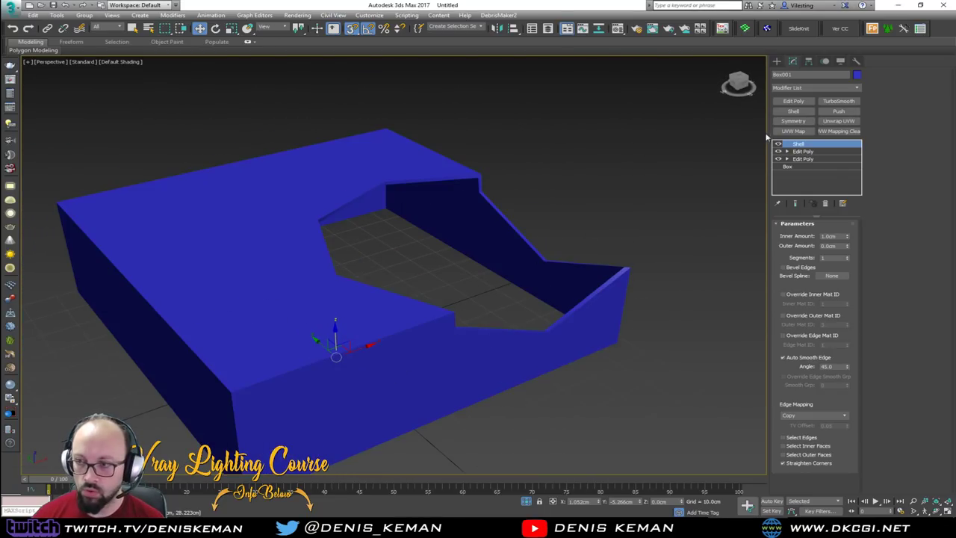
{"action": "key", "text": "F4"}
Step: Add a Chamfer modifier with a 0.1 cm amount above the Shell, and inspect the recess edges without edged faces
{"action": "left_click", "coordinate": [806, 88]}
{"action": "scroll", "coordinate": [802, 93], "scroll_direction": "down", "scroll_amount": 1}
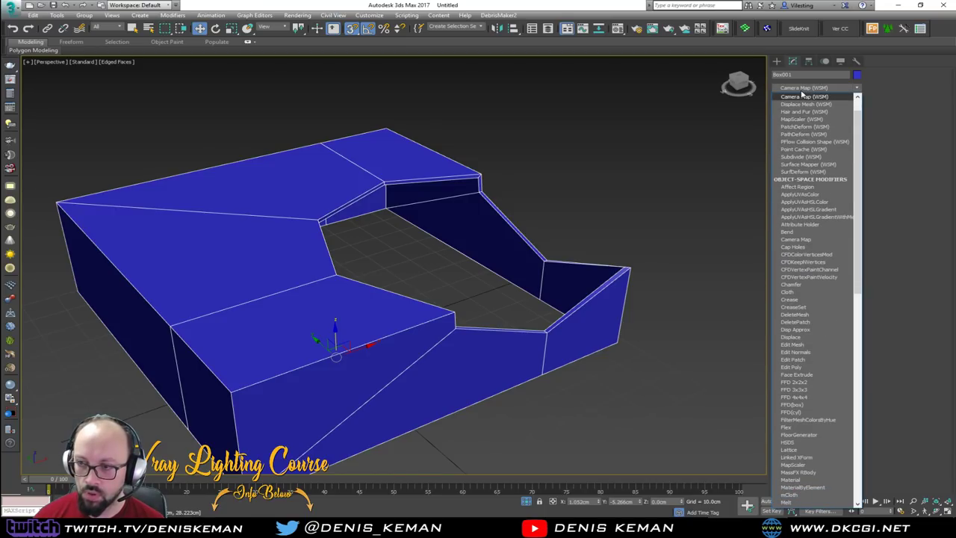
{"action": "scroll", "coordinate": [802, 93], "scroll_direction": "down", "scroll_amount": 6}
{"action": "left_click", "coordinate": [803, 144]}
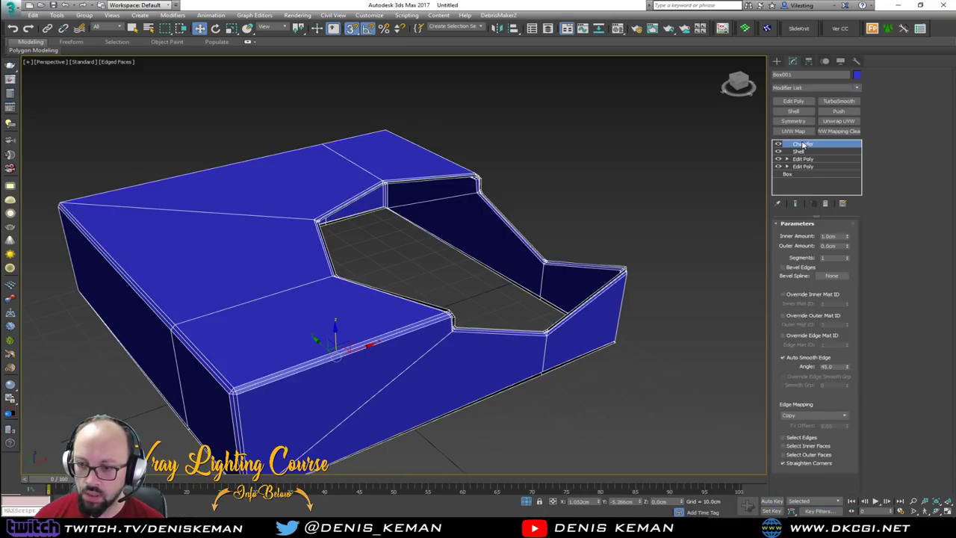
{"action": "double_click", "coordinate": [831, 261]}
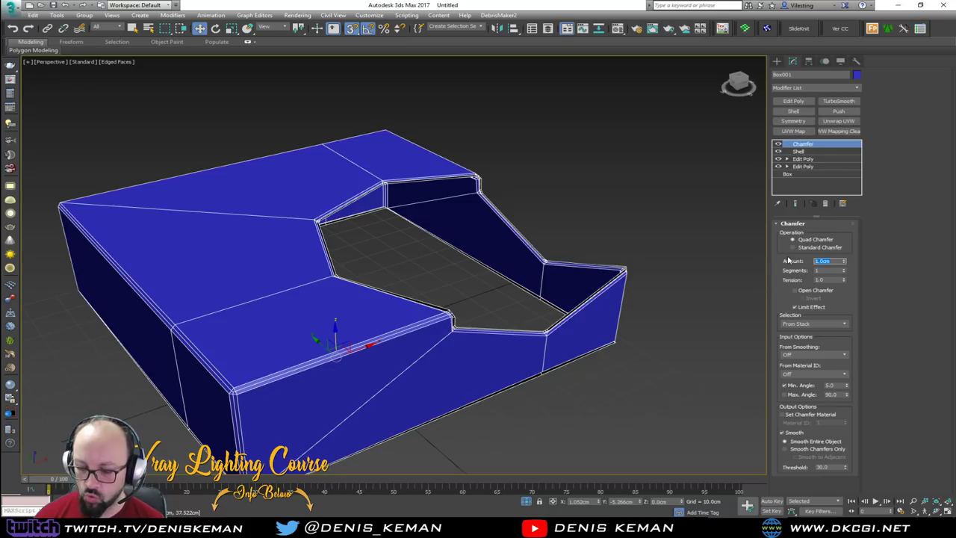
{"action": "type", "text": "0.1"}
{"action": "key", "text": "Return"}
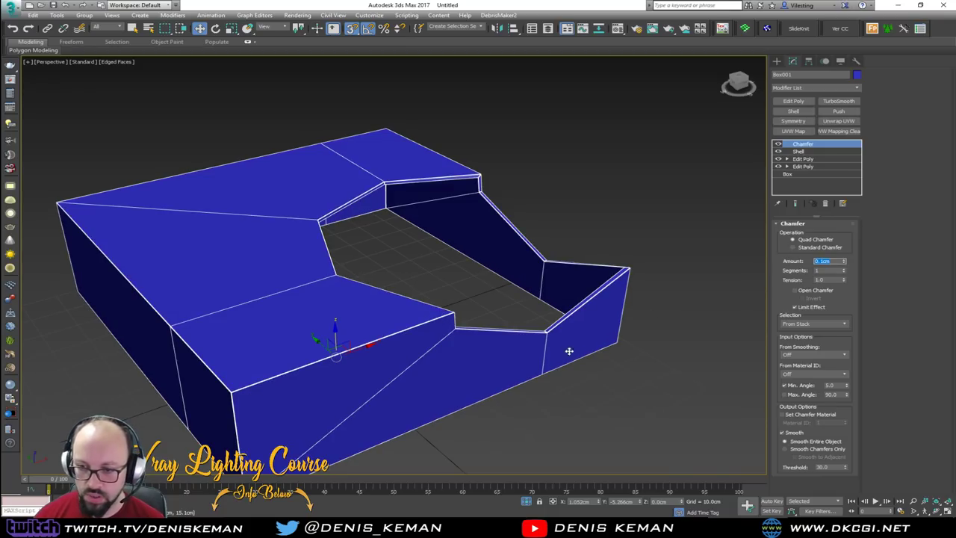
{"action": "scroll", "coordinate": [545, 349], "scroll_direction": "up", "scroll_amount": 8}
{"action": "key", "text": "F4"}
{"action": "scroll", "coordinate": [541, 354], "scroll_direction": "down", "scroll_amount": 5}
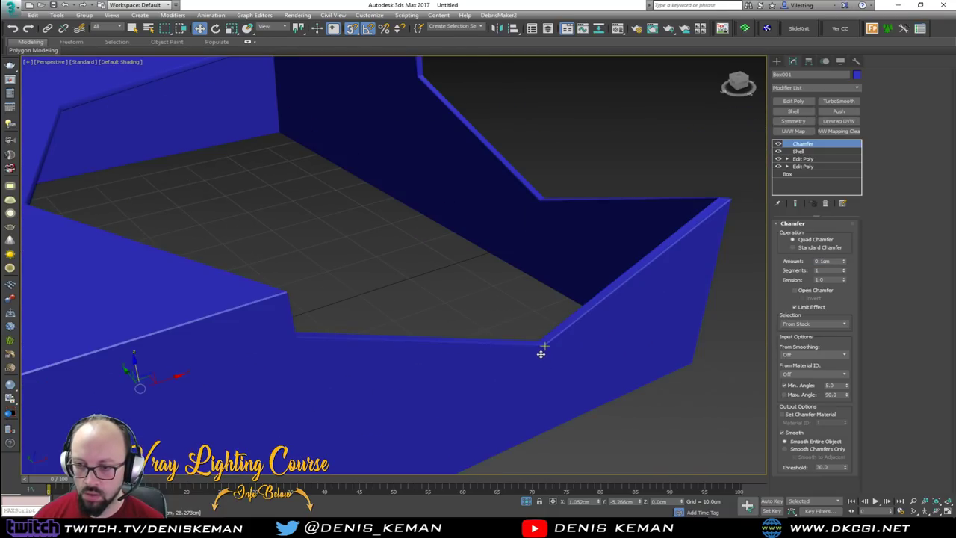
{"action": "mouse_move", "coordinate": [540, 354]}
{"action": "middle_mouse_down", "text": "alt"}
{"action": "mouse_move", "coordinate": [478, 354]}
{"action": "mouse_move", "coordinate": [420, 316]}
{"action": "mouse_move", "coordinate": [396, 320]}
{"action": "mouse_move", "coordinate": [390, 336]}
{"action": "mouse_move", "coordinate": [485, 338]}
{"action": "mouse_move", "coordinate": [492, 353]}
{"action": "middle_mouse_up", "text": "alt"}
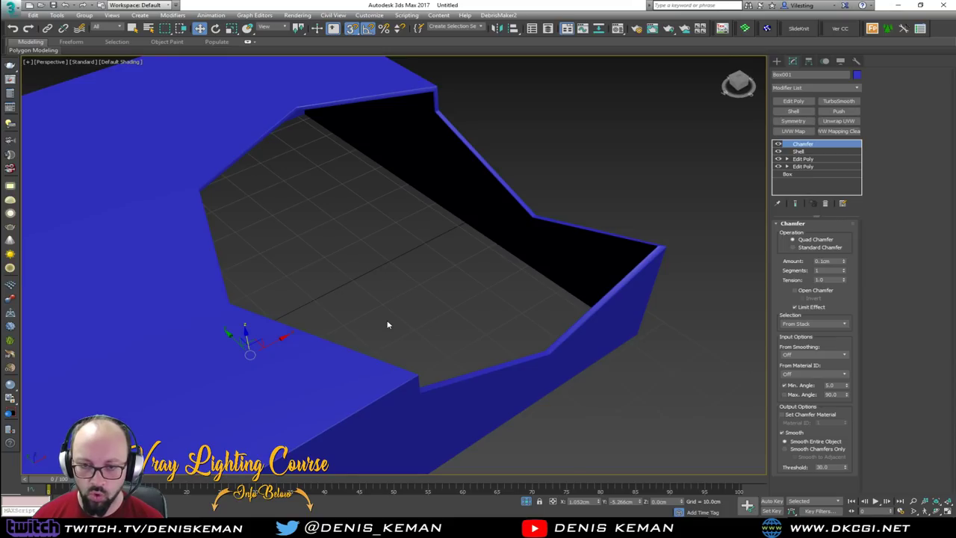
{"action": "left_click", "coordinate": [375, 294]}
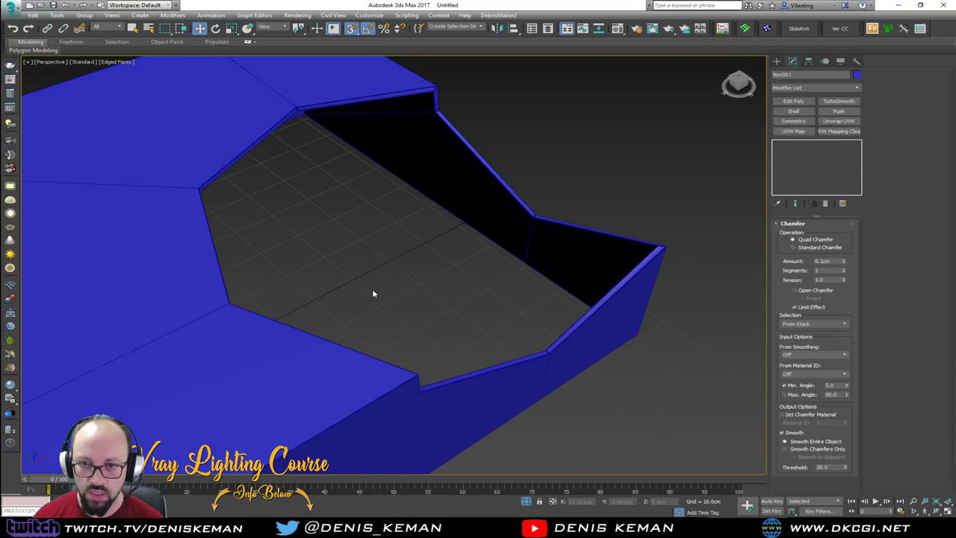
Step: Try a TurboSmooth modifier with 2 iterations on the block, and remove it from the modifier stack
{"action": "left_click", "coordinate": [549, 254]}
{"action": "left_click", "coordinate": [839, 100]}
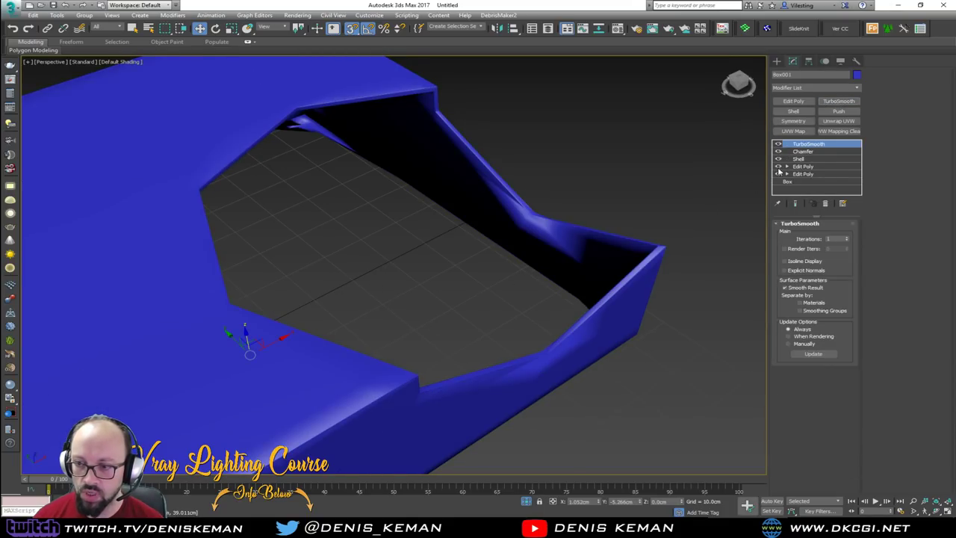
{"action": "left_click", "coordinate": [847, 238]}
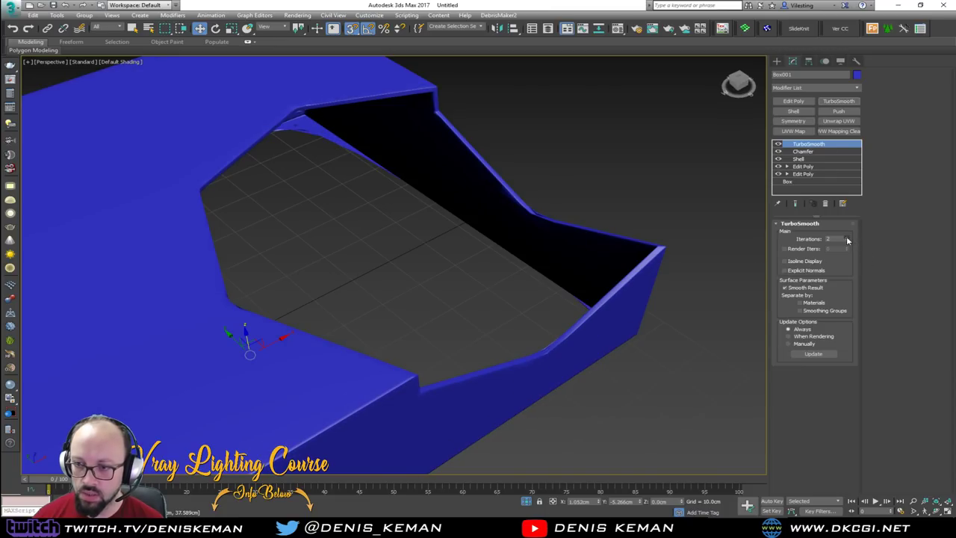
{"action": "left_click", "coordinate": [822, 312]}
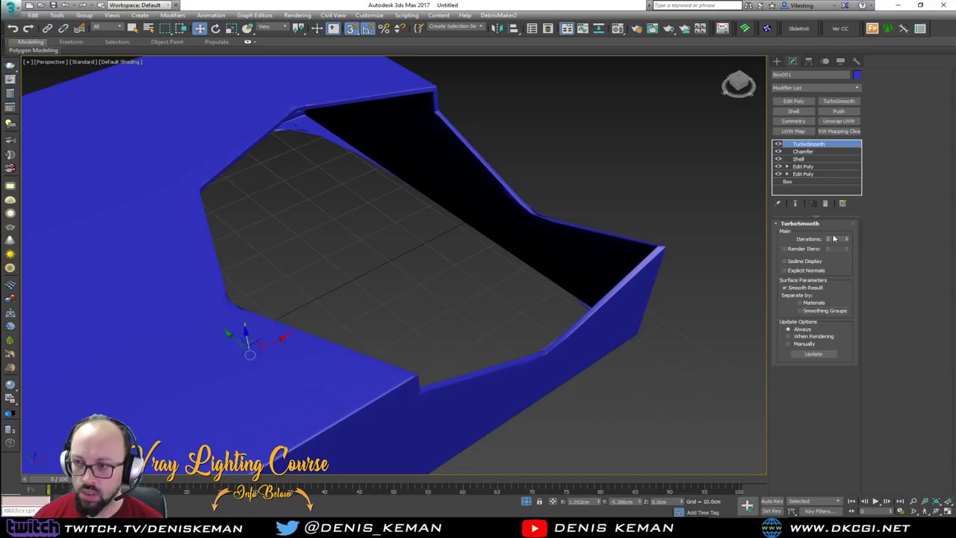
{"action": "left_click", "coordinate": [825, 203]}
Step: Deselect the block and examine the whole chamfered shape in default shading without edged faces
{"action": "left_click", "coordinate": [431, 280]}
{"action": "key", "text": "F4"}
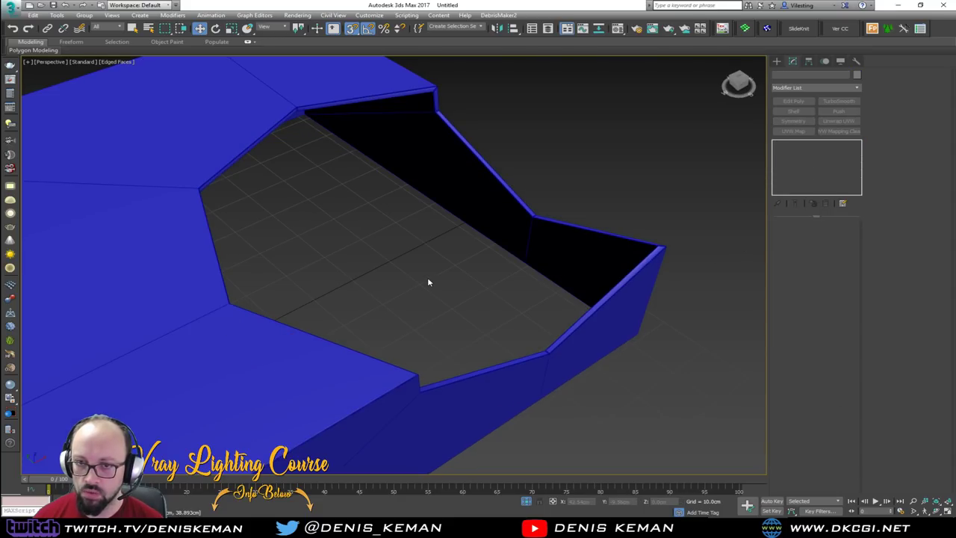
{"action": "key", "text": "F4"}
{"action": "scroll", "coordinate": [425, 274], "scroll_direction": "down", "scroll_amount": 3}
{"action": "middle_click_drag", "start_coordinate": [425, 274], "coordinate": [505, 274]}
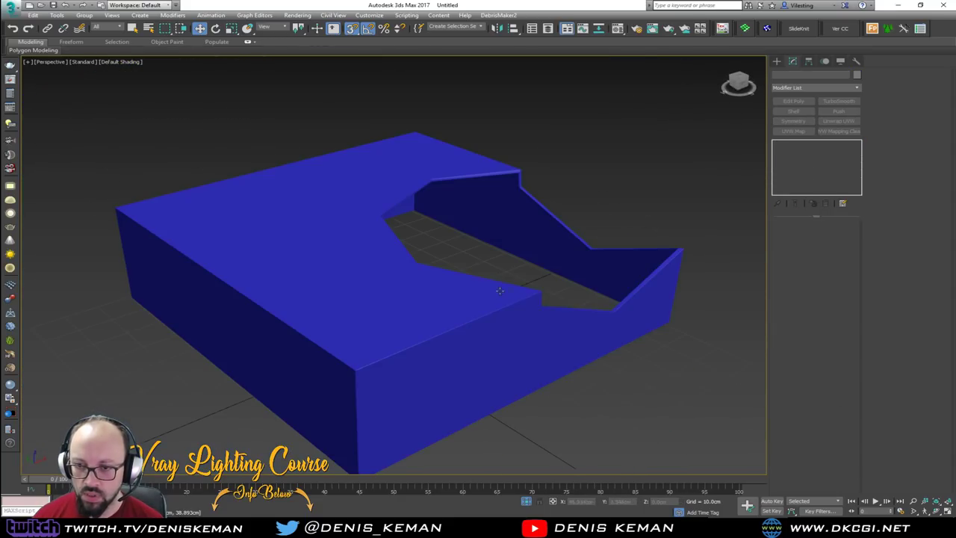
Step: Inspect the block's chamfered corner and opening up close, and compare the model with the coffee table reference photo in the browser
{"action": "middle_click_drag", "start_coordinate": [373, 306], "coordinate": [396, 329], "text": "alt"}
{"action": "scroll", "coordinate": [396, 336], "scroll_direction": "up", "scroll_amount": 5}
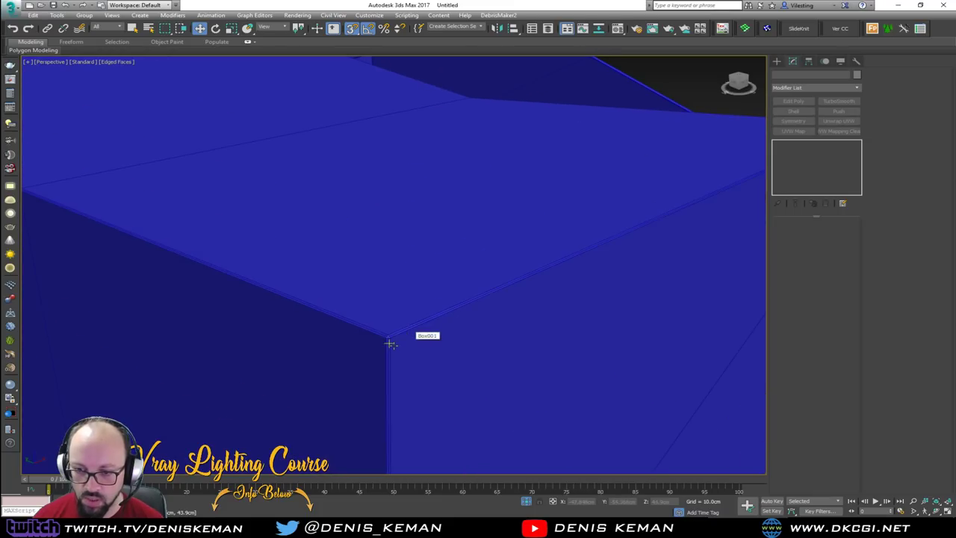
{"action": "left_click", "coordinate": [432, 335]}
{"action": "scroll", "coordinate": [433, 336], "scroll_direction": "down", "scroll_amount": 6}
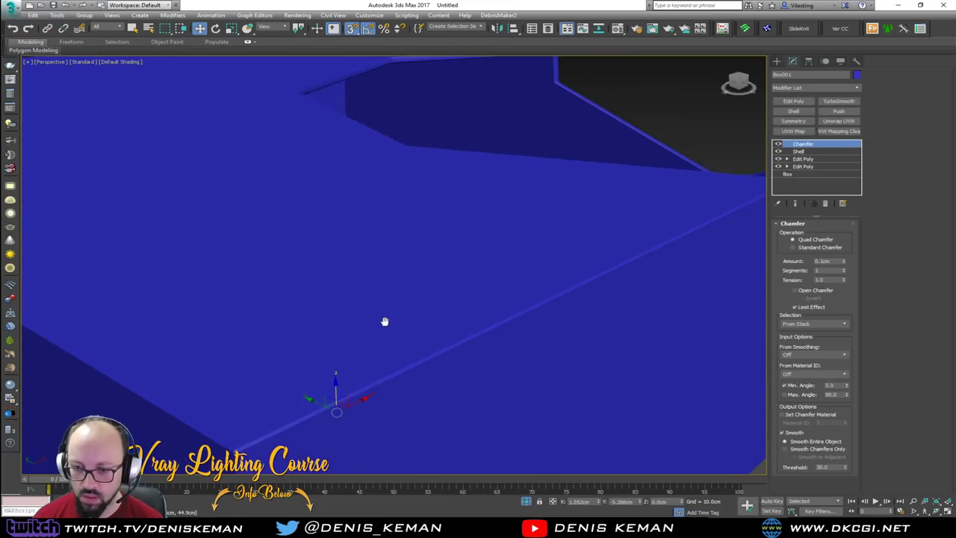
{"action": "left_click", "coordinate": [623, 198]}
{"action": "middle_click_drag", "start_coordinate": [623, 199], "coordinate": [539, 231], "text": "alt"}
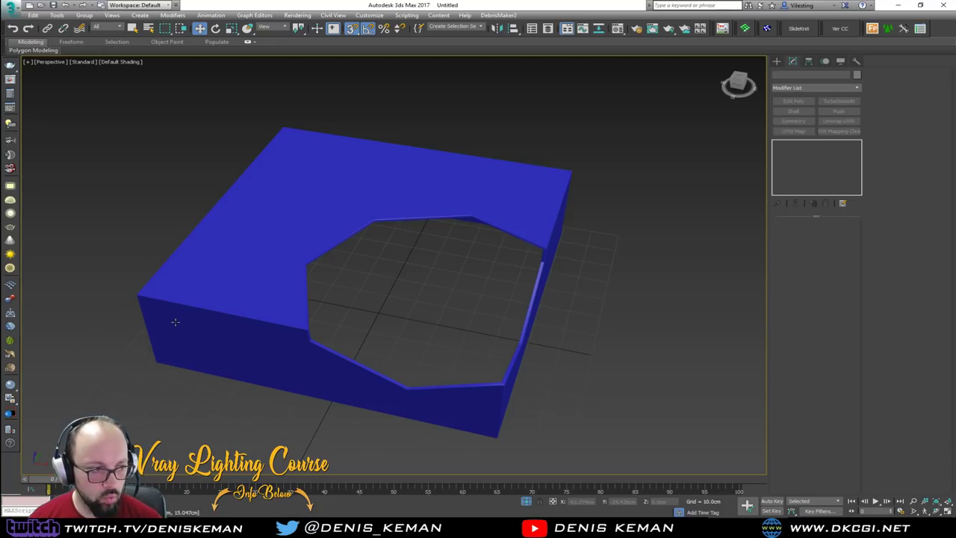
{"action": "left_click_drag", "start_coordinate": [0, 83], "coordinate": [520, 92]}
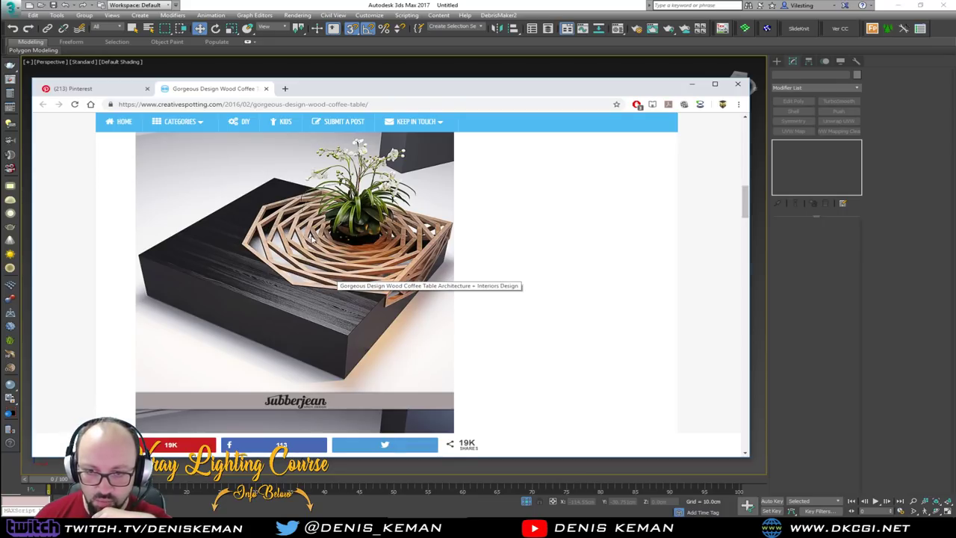
{"action": "left_click_drag", "start_coordinate": [455, 88], "coordinate": [0, 94]}
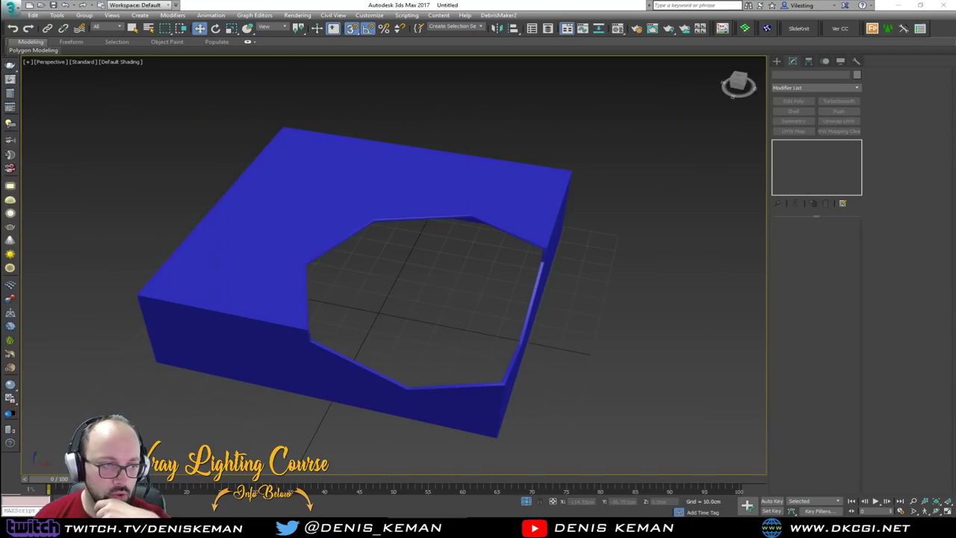
Step: Create an eight-sided cylinder inside the block's opening, about 21.9 cm in radius and 40 cm high, with edged faces shown
{"action": "scroll", "coordinate": [436, 331], "scroll_direction": "up", "scroll_amount": 4}
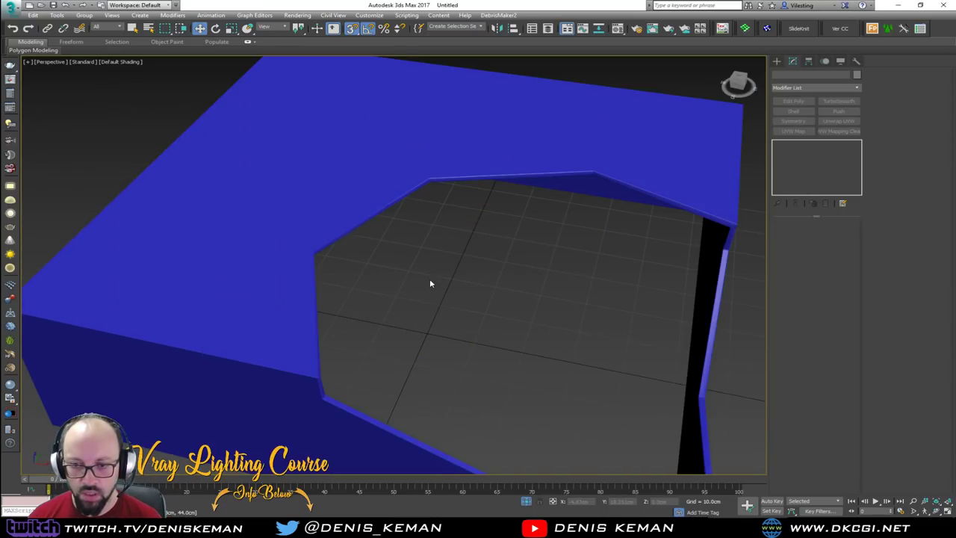
{"action": "key", "text": "F4"}
{"action": "scroll", "coordinate": [414, 273], "scroll_direction": "down", "scroll_amount": 1}
{"action": "left_click", "coordinate": [777, 61]}
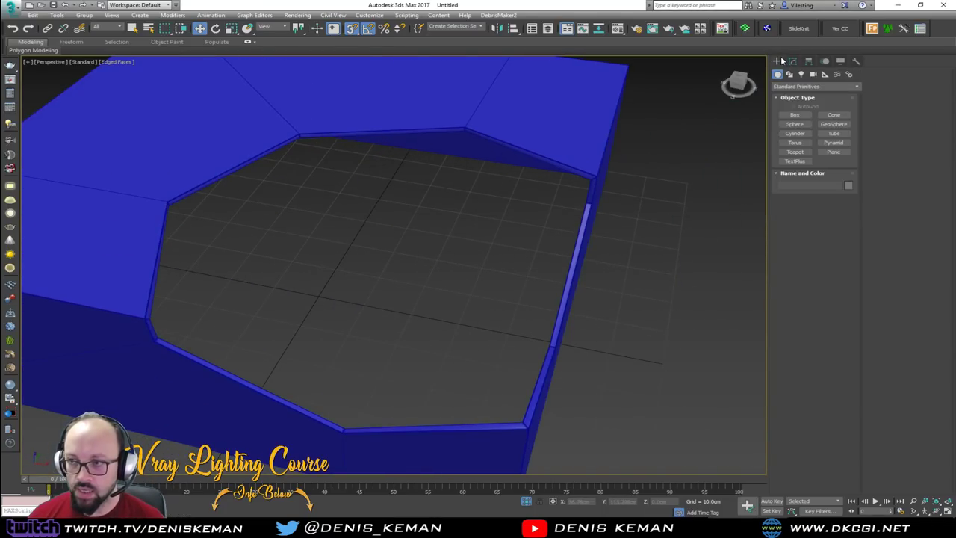
{"action": "left_click", "coordinate": [794, 133]}
{"action": "left_click_drag", "start_coordinate": [420, 375], "coordinate": [420, 286]}
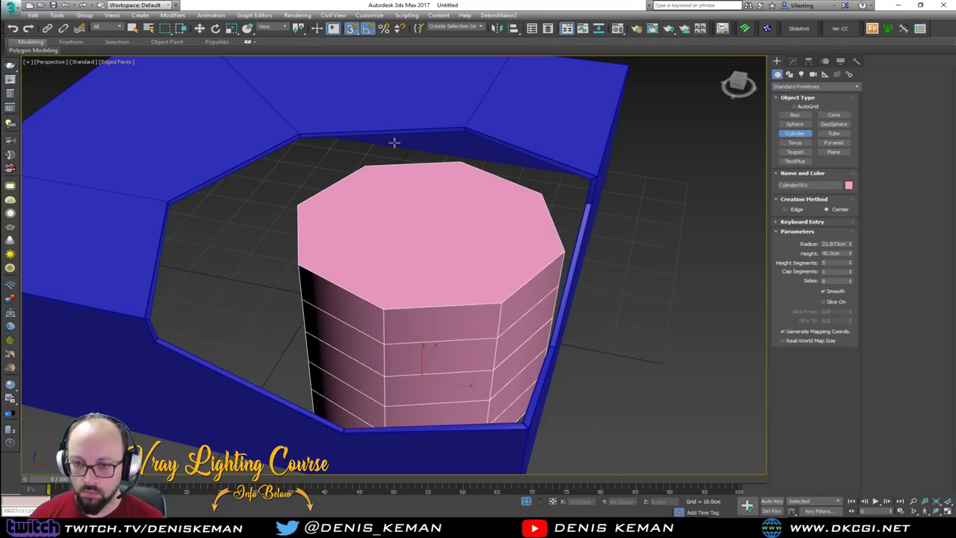
{"action": "right_click", "coordinate": [411, 186]}
Step: Move the cylinder in the Top view toward the centre of the block's octagonal opening
{"action": "key", "text": "alt+w"}
{"action": "middle_click", "coordinate": [301, 216]}
{"action": "key", "text": "z"}
{"action": "key", "text": "alt+w"}
{"action": "middle_click_drag", "start_coordinate": [313, 217], "coordinate": [371, 201]}
{"action": "scroll", "coordinate": [432, 252], "scroll_direction": "down", "scroll_amount": 4}
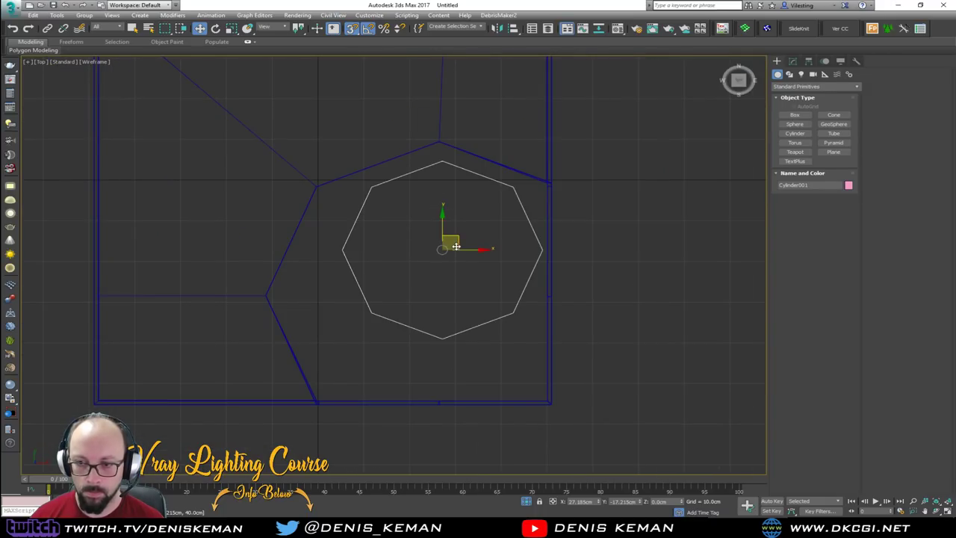
{"action": "left_click_drag", "start_coordinate": [459, 240], "coordinate": [423, 289]}
Step: Fit the cylinder to the octagonal opening by enlarging it and nudging its position in the Top view, and set its radius to 37 cm
{"action": "left_click", "coordinate": [793, 61]}
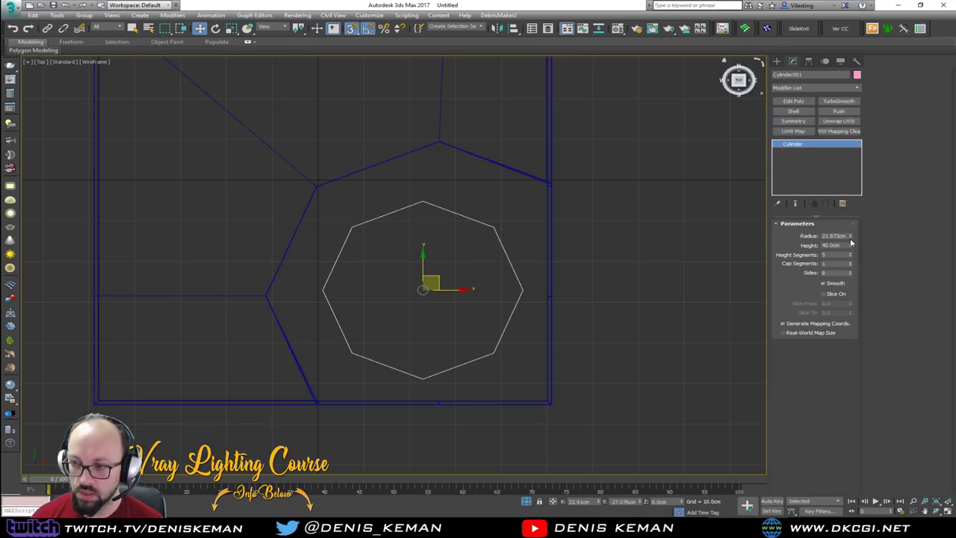
{"action": "left_click_drag", "start_coordinate": [850, 238], "coordinate": [851, 207]}
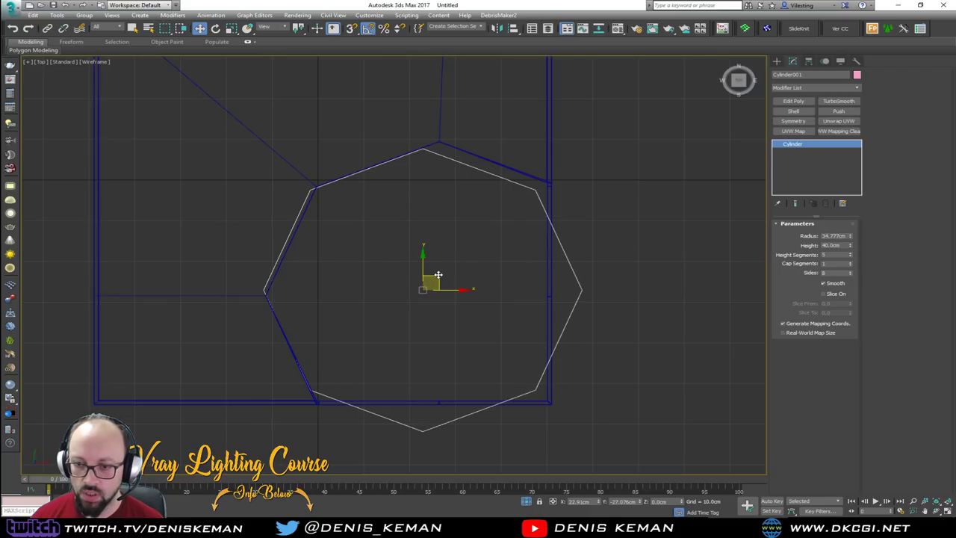
{"action": "left_click_drag", "start_coordinate": [438, 276], "coordinate": [452, 280]}
{"action": "left_click_drag", "start_coordinate": [850, 238], "coordinate": [851, 237]}
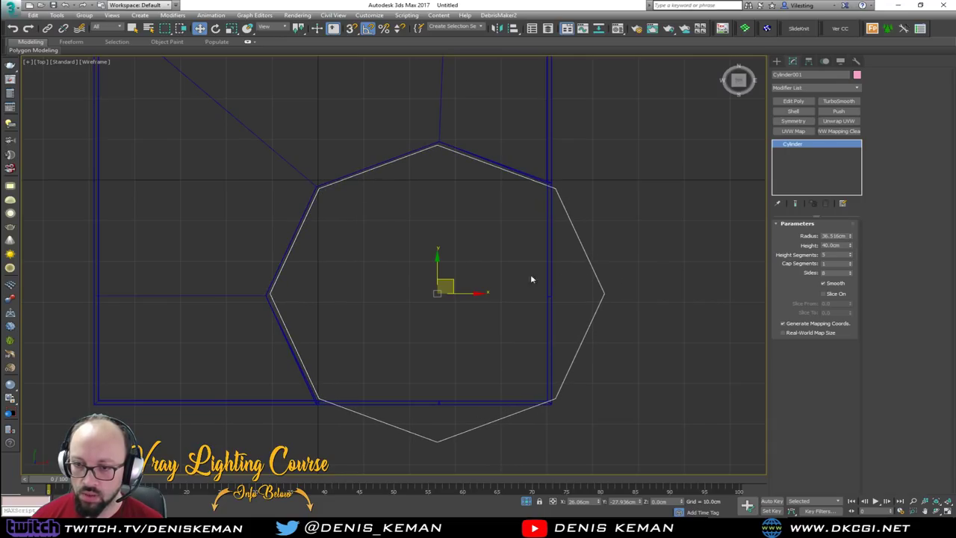
{"action": "left_click_drag", "start_coordinate": [453, 280], "coordinate": [454, 281]}
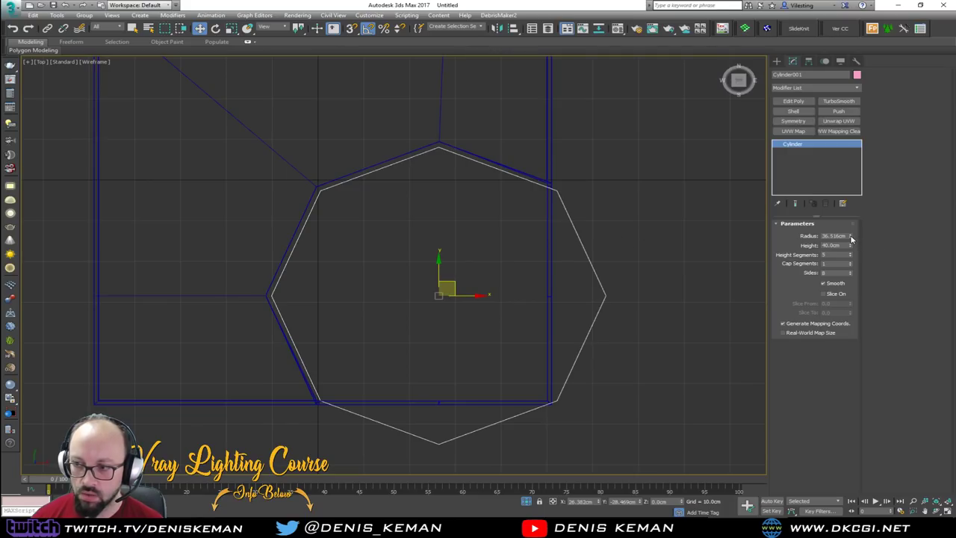
{"action": "left_click_drag", "start_coordinate": [851, 237], "coordinate": [851, 238]}
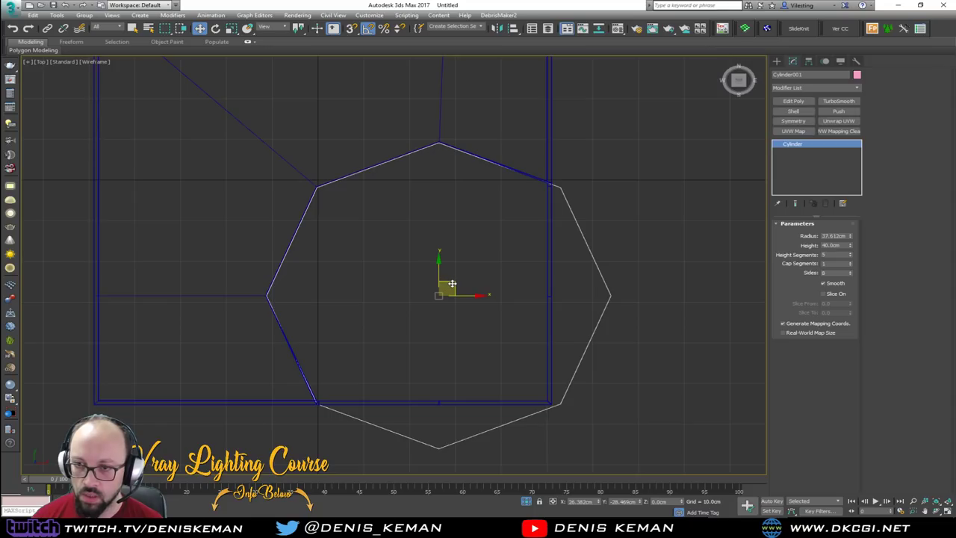
{"action": "left_click_drag", "start_coordinate": [453, 283], "coordinate": [451, 283]}
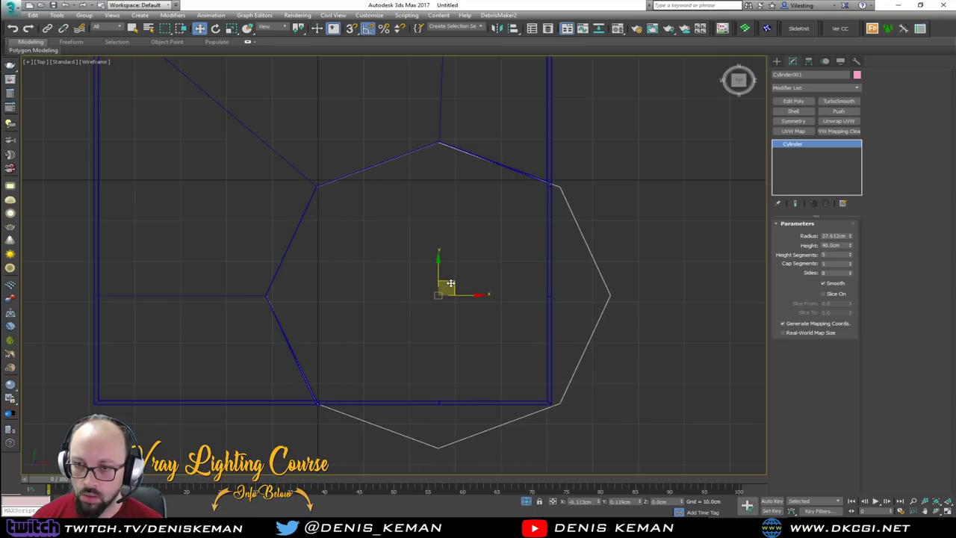
{"action": "double_click", "coordinate": [832, 236]}
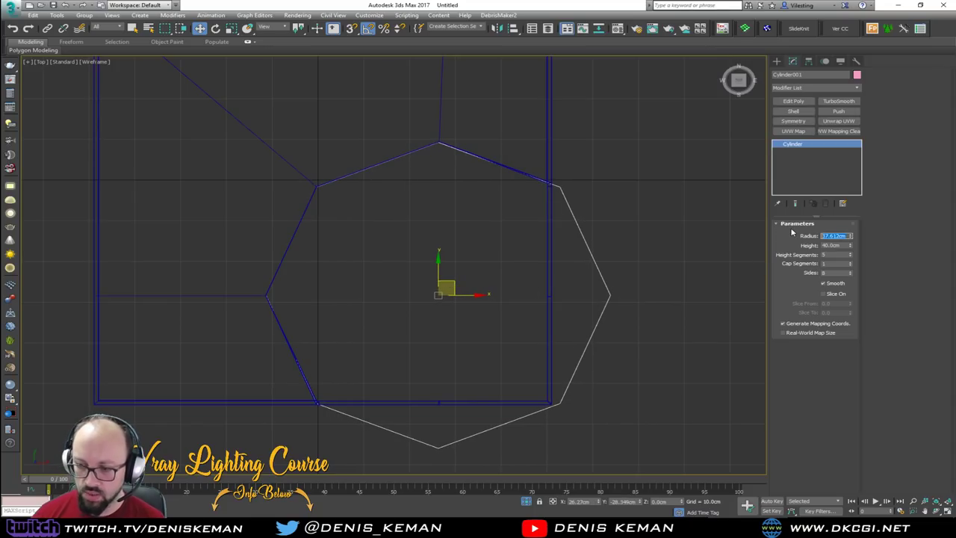
{"action": "type", "text": "37"}
{"action": "key", "text": "Return"}
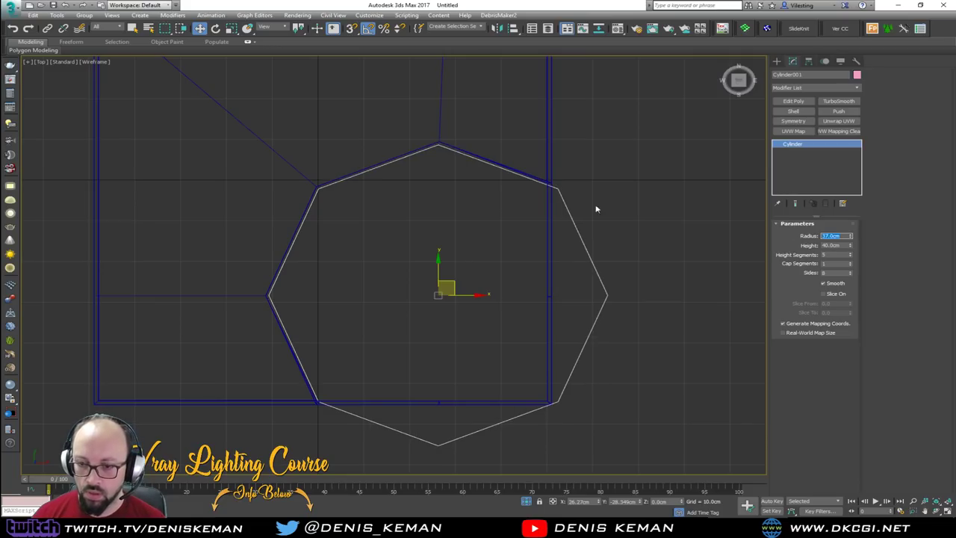
Step: Raise the cylinder about 5 cm along Z in the Perspective view, bringing its top face level with the block's top
{"action": "middle_click", "coordinate": [495, 265]}
{"action": "key", "text": "alt+w"}
{"action": "middle_click", "coordinate": [546, 348]}
{"action": "key", "text": "alt+w"}
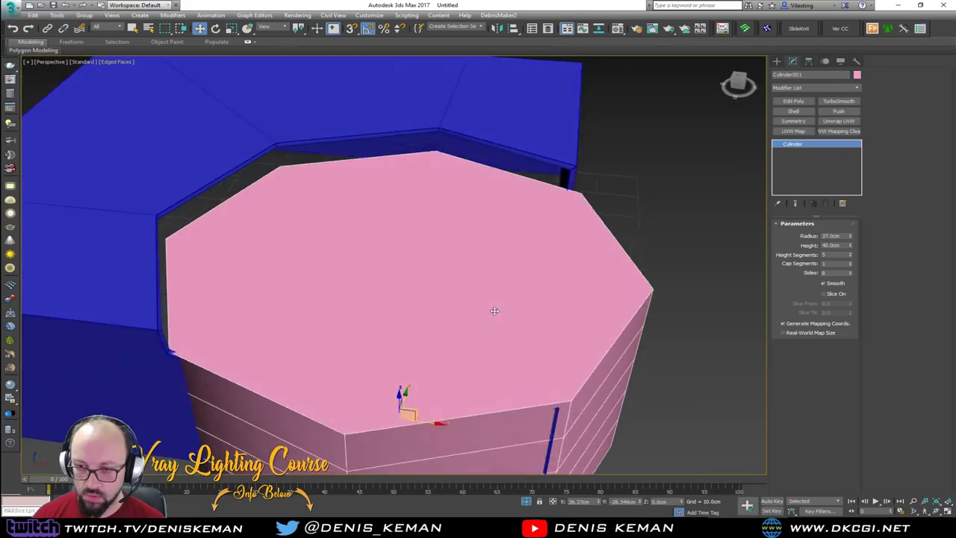
{"action": "middle_click_drag", "start_coordinate": [495, 311], "coordinate": [515, 293], "text": "alt"}
{"action": "middle_click_drag", "start_coordinate": [403, 407], "coordinate": [388, 359], "text": "alt"}
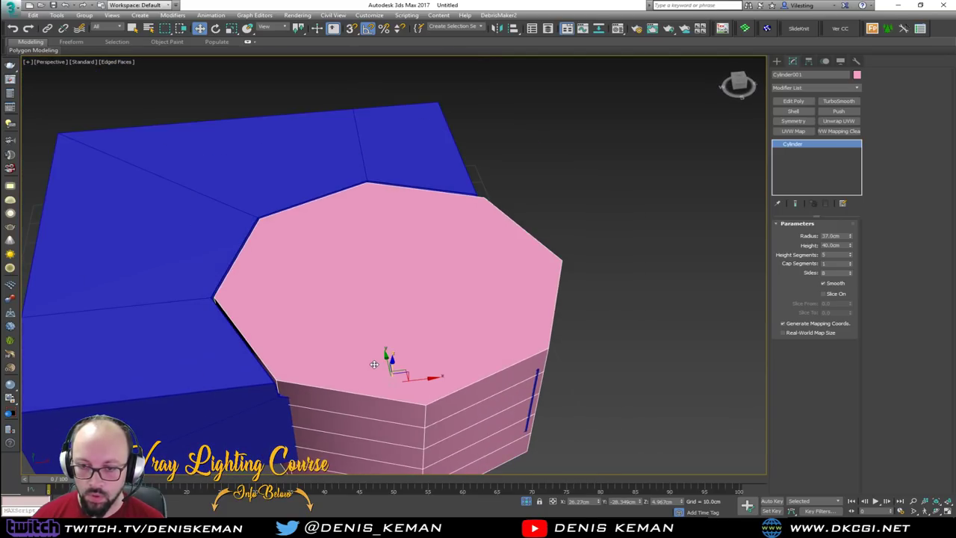
Step: Make a separate copy of the cylinder rotated 25 degrees about Z, and reduce the copy's radius to about 33 cm
{"action": "key", "text": "e"}
{"action": "left_click_drag", "start_coordinate": [384, 407], "coordinate": [407, 403], "text": "shift"}
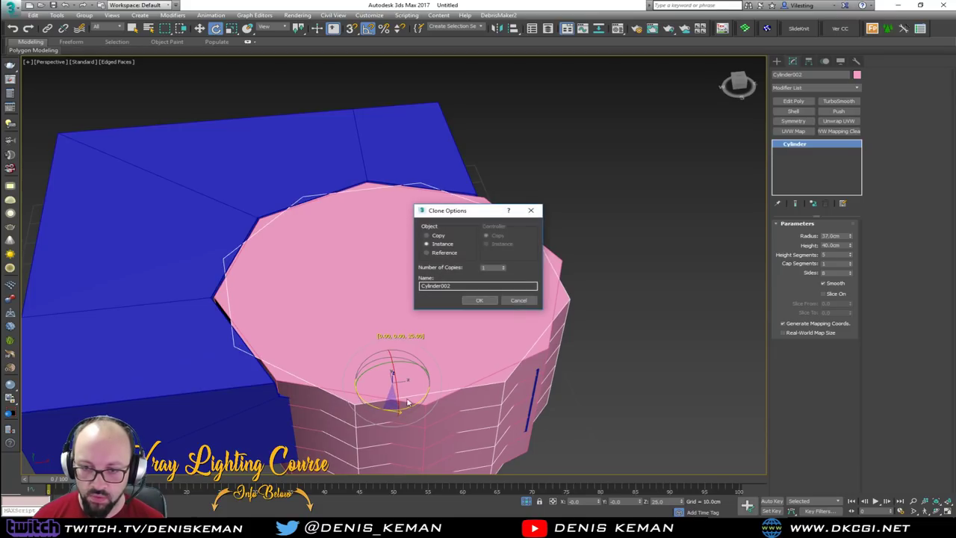
{"action": "left_click", "coordinate": [439, 235]}
{"action": "left_click", "coordinate": [479, 301]}
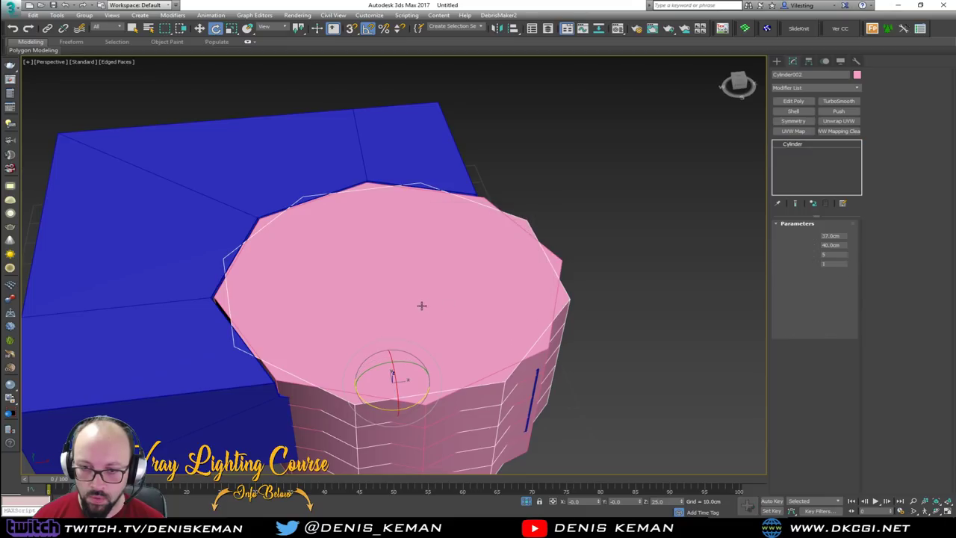
{"action": "left_click_drag", "start_coordinate": [850, 239], "coordinate": [848, 242]}
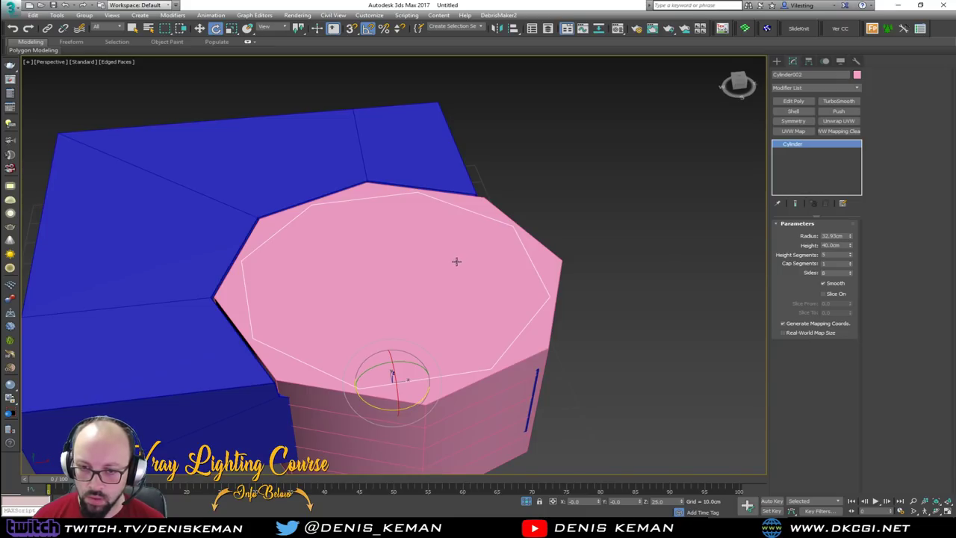
Step: Add an Edit Poly modifier to the larger cylinder and create a linear shape from the border edges of its top face
{"action": "middle_click_drag", "start_coordinate": [438, 271], "coordinate": [436, 228]}
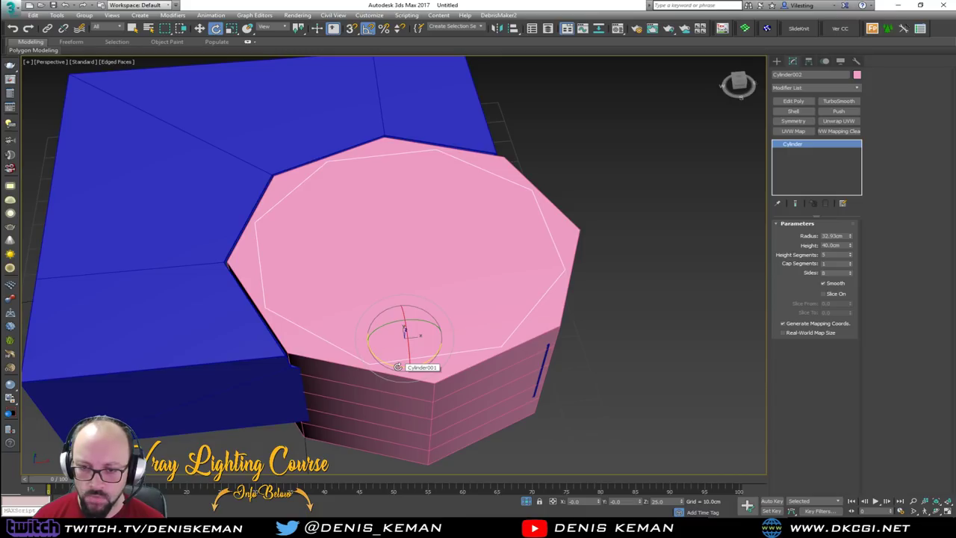
{"action": "left_click", "coordinate": [324, 368]}
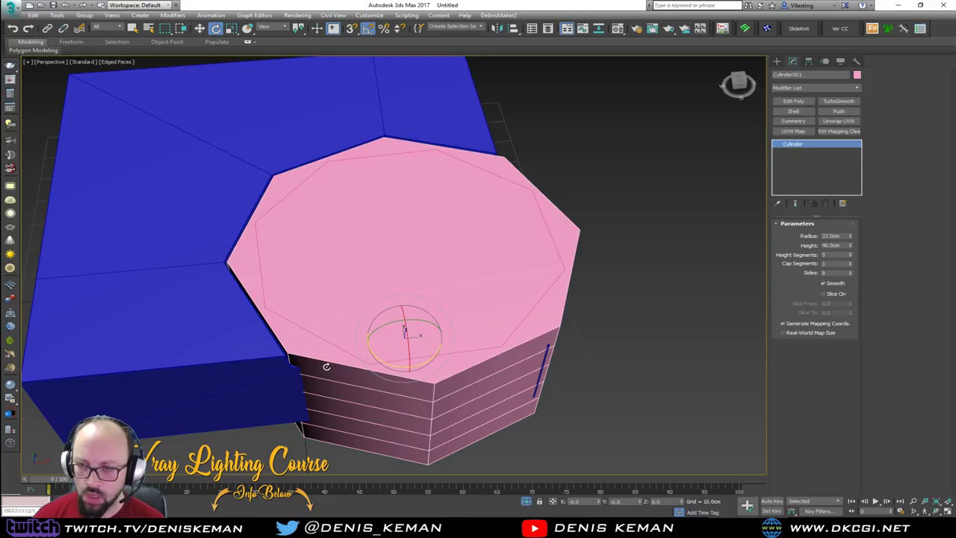
{"action": "left_click", "coordinate": [795, 101]}
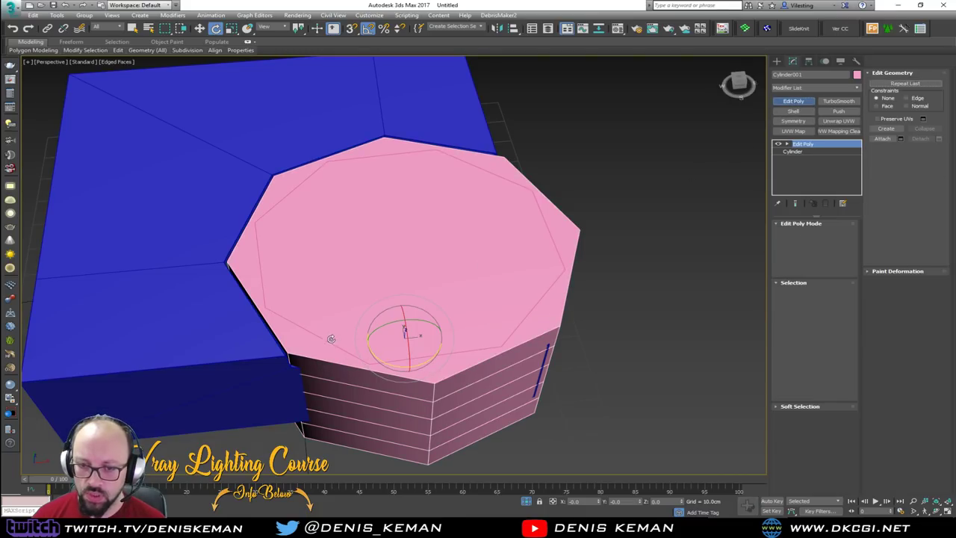
{"action": "left_click", "coordinate": [369, 313]}
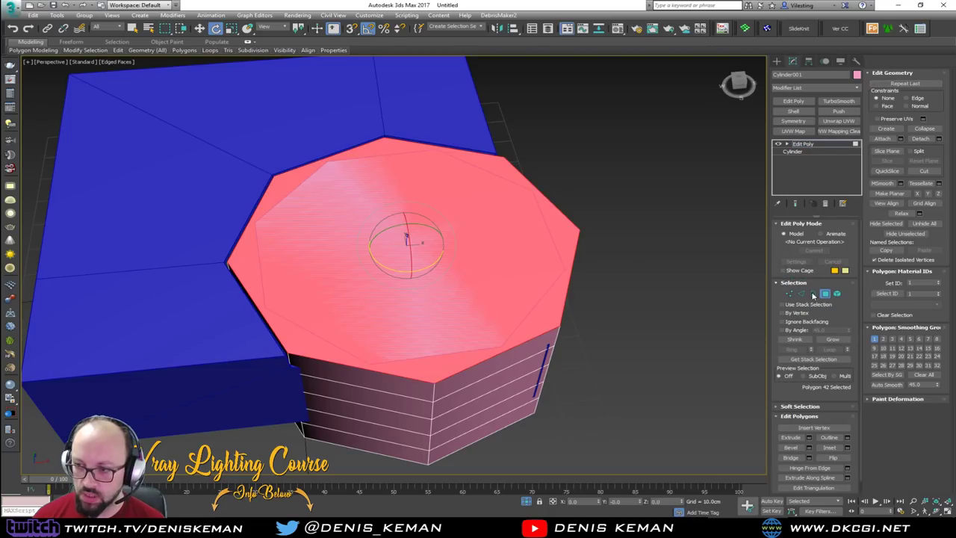
{"action": "left_click", "coordinate": [801, 294], "text": "ctrl"}
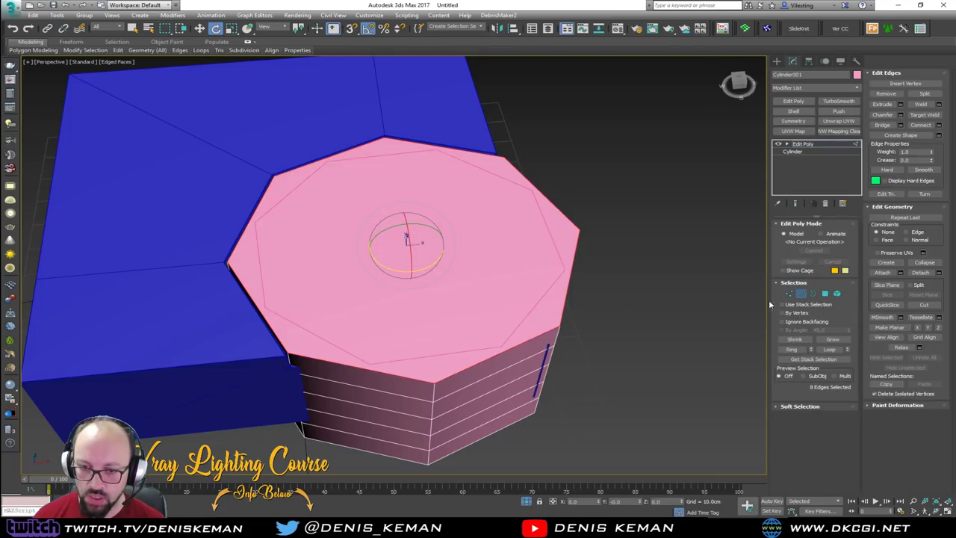
{"action": "left_click", "coordinate": [939, 135]}
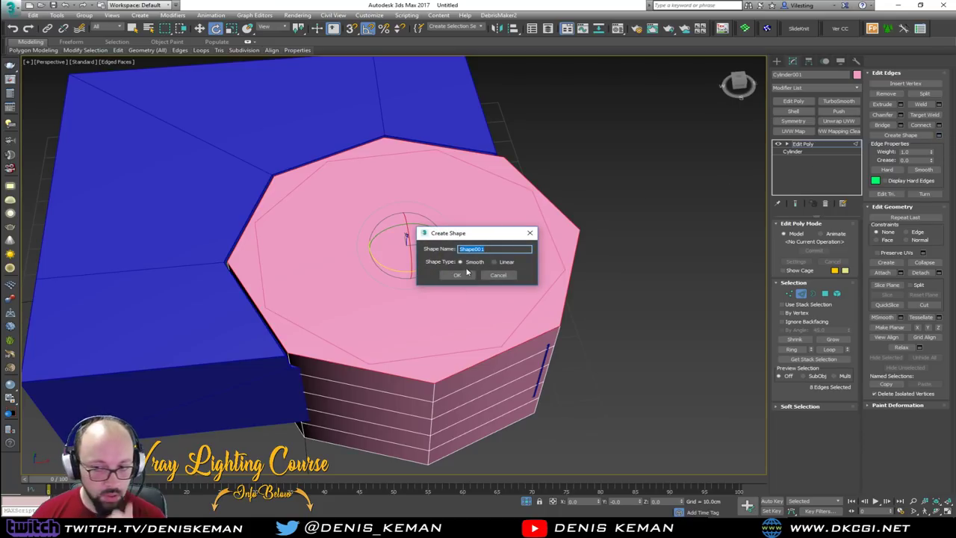
{"action": "left_click", "coordinate": [507, 262]}
{"action": "left_click", "coordinate": [457, 275]}
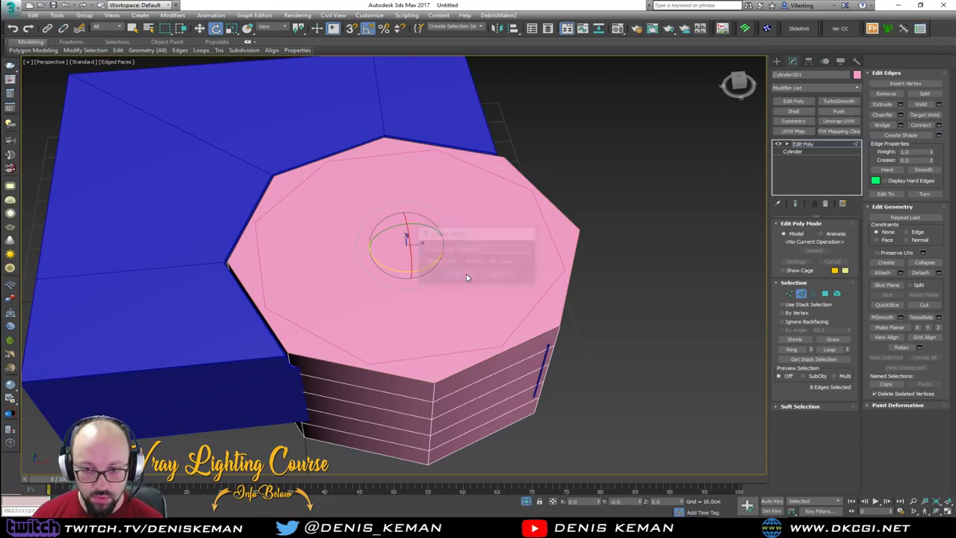
{"action": "left_click", "coordinate": [801, 294]}
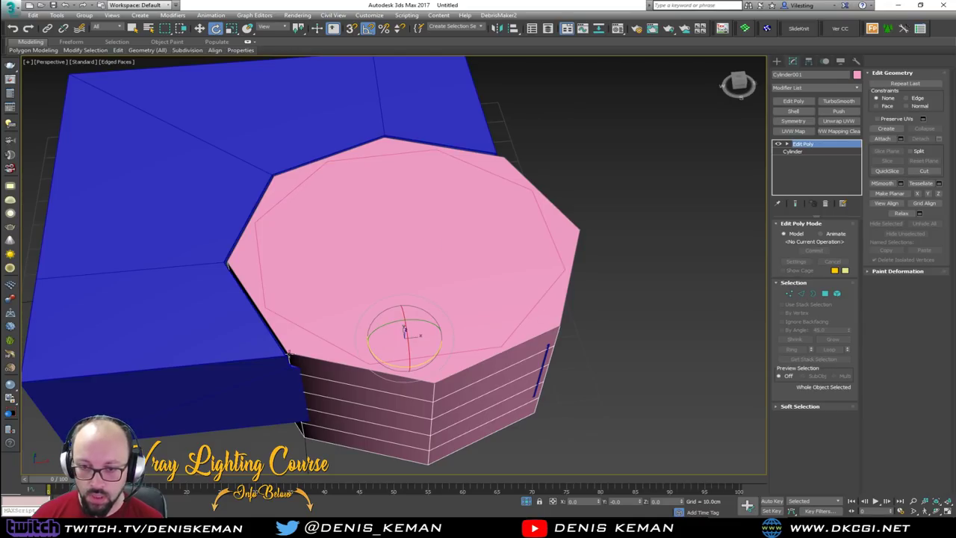
Step: Make the octagonal outline spline renderable in the renderer and viewport with a rectangular profile, and set its length to 2 cm
{"action": "left_click", "coordinate": [299, 356]}
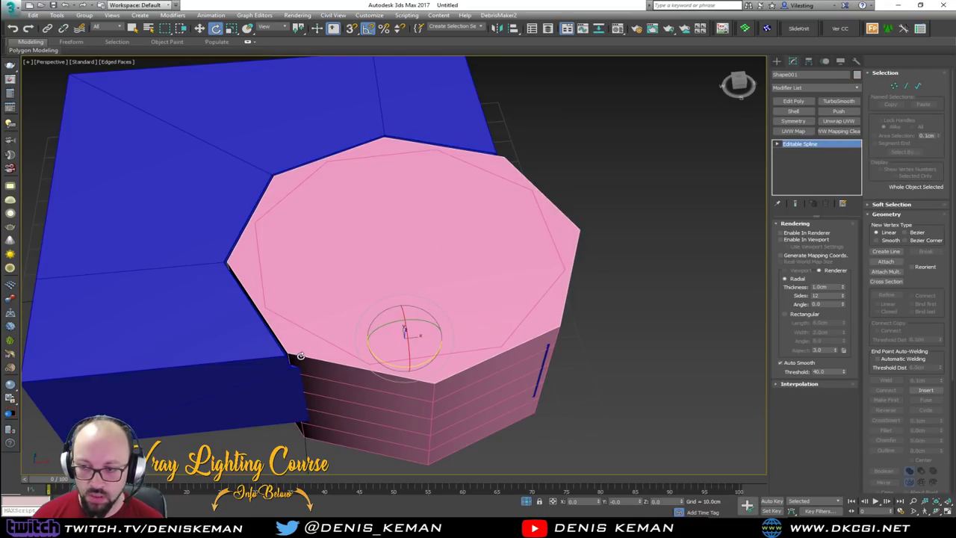
{"action": "left_click", "coordinate": [801, 240]}
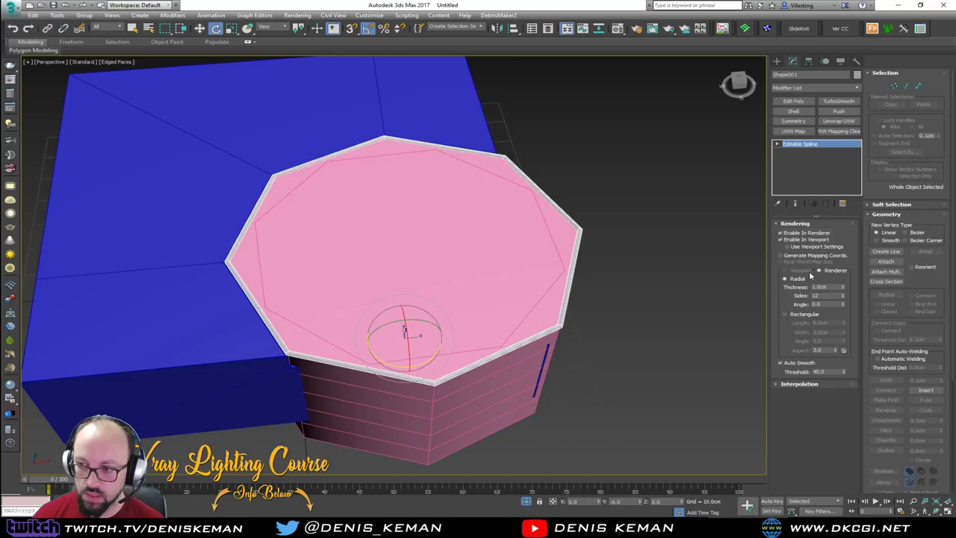
{"action": "left_click", "coordinate": [803, 314]}
{"action": "scroll", "coordinate": [318, 329], "scroll_direction": "up", "scroll_amount": 5}
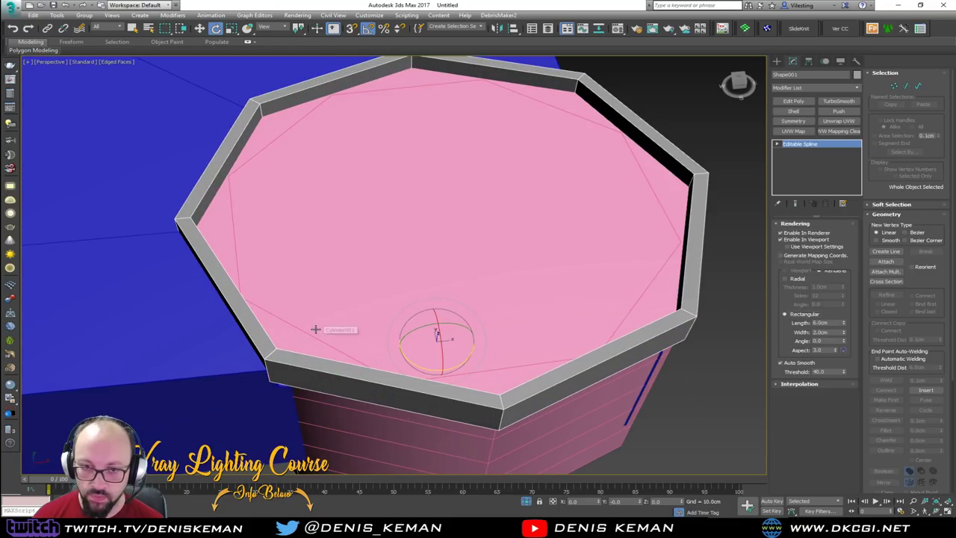
{"action": "middle_click_drag", "start_coordinate": [326, 313], "coordinate": [328, 306], "text": "alt"}
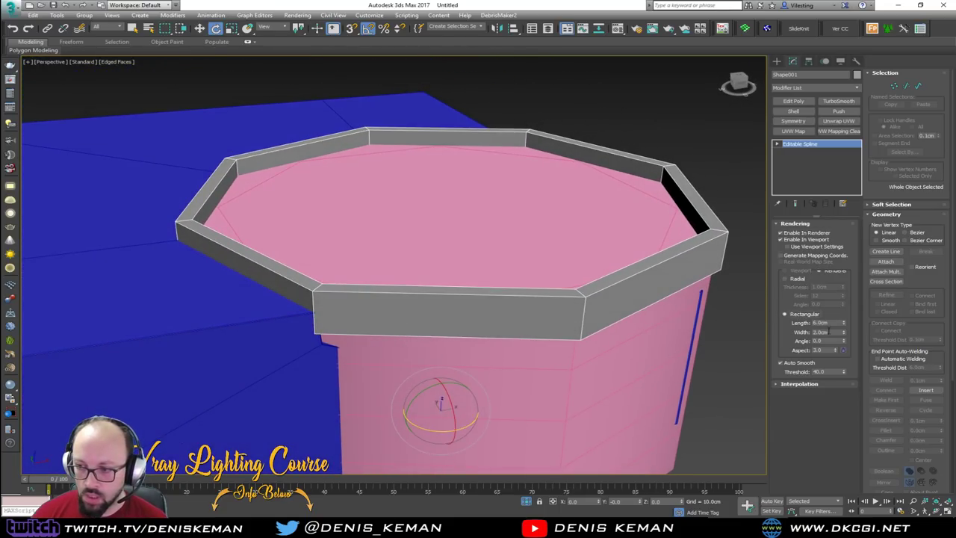
{"action": "left_click_drag", "start_coordinate": [845, 325], "coordinate": [765, 314]}
{"action": "type", "text": "2"}
{"action": "key", "text": "Return"}
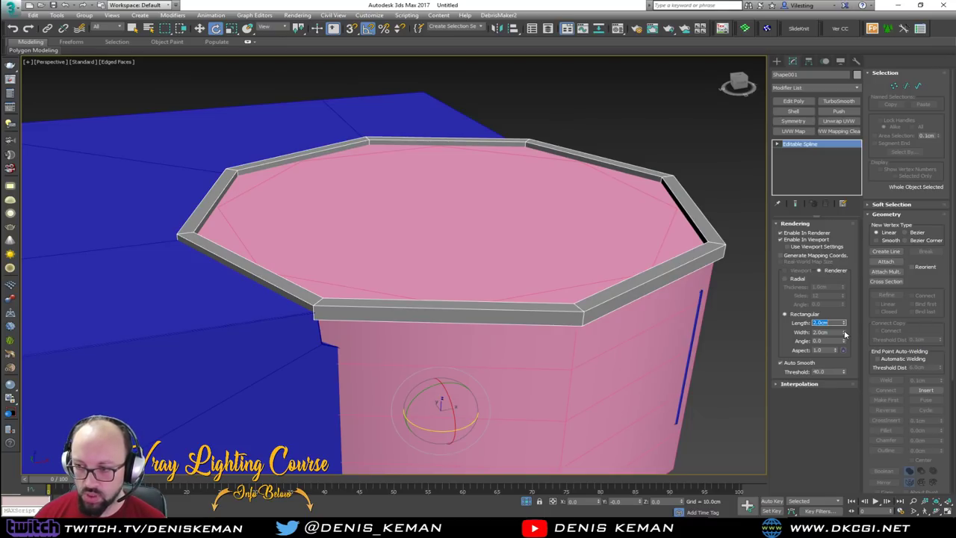
Step: Move the octagonal outline spline down 1 cm along Z using an exact world offset
{"action": "middle_click_drag", "start_coordinate": [507, 225], "coordinate": [510, 216]}
{"action": "key", "text": "w"}
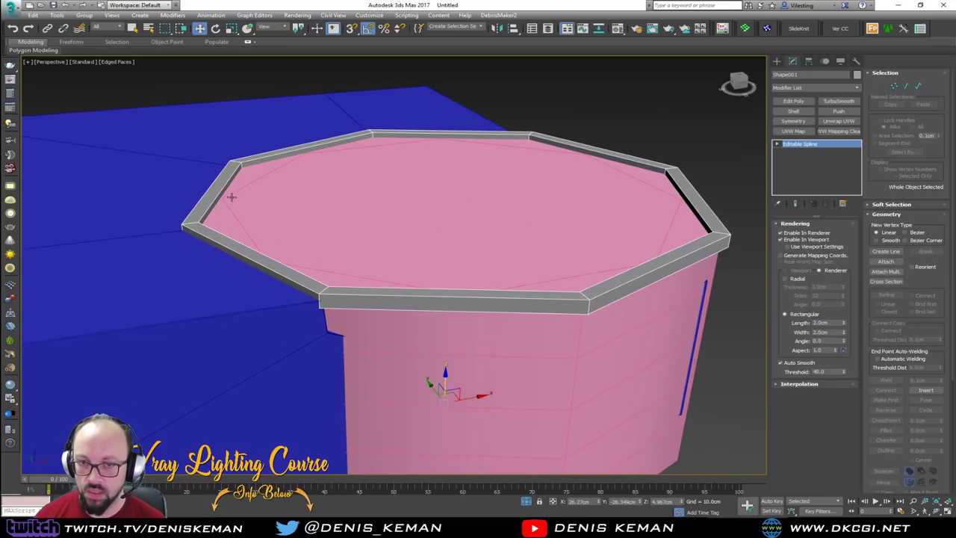
{"action": "right_click", "coordinate": [200, 28]}
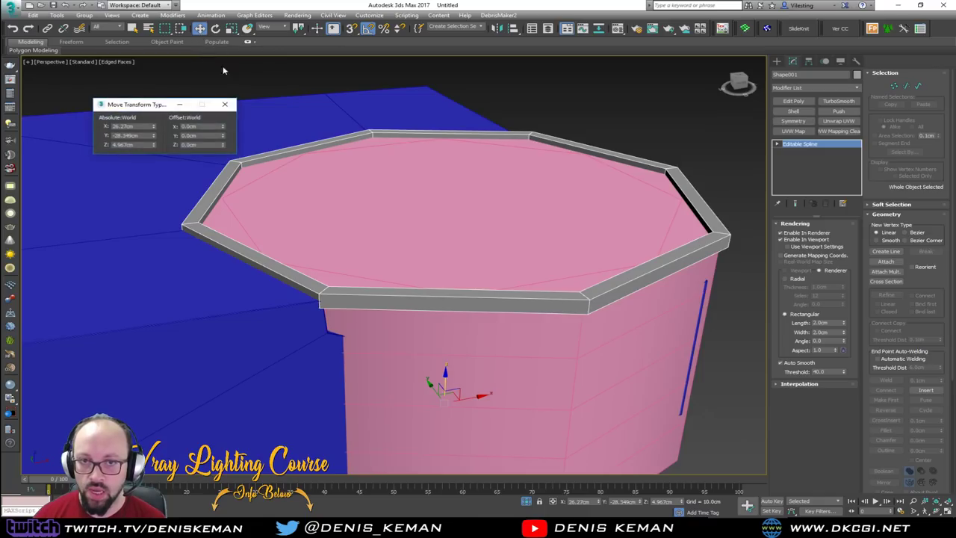
{"action": "left_click", "coordinate": [199, 144]}
{"action": "type", "text": "-1"}
{"action": "key", "text": "Return"}
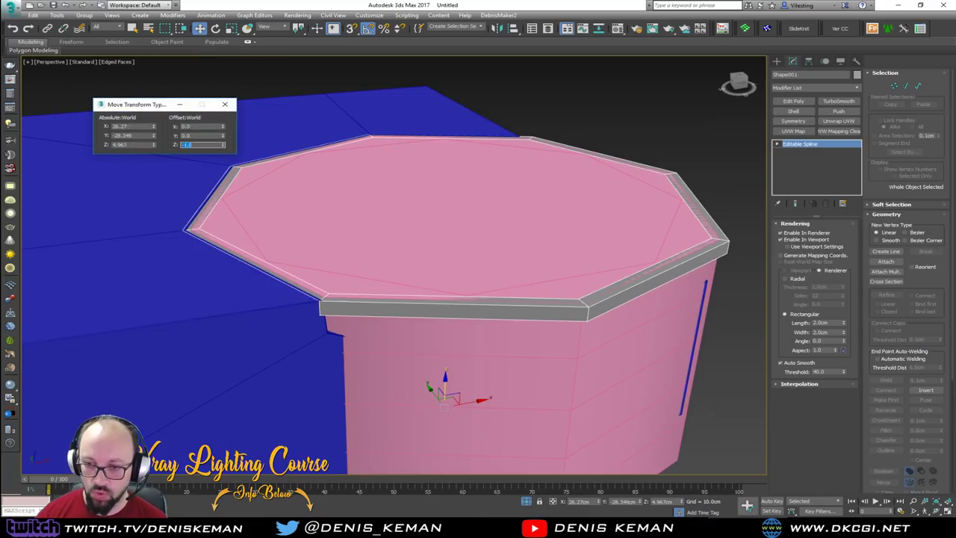
Step: Try shrinking the octagonal outline uniformly to about 99.2 percent so it fits the opening, and undo the scaling
{"action": "scroll", "coordinate": [192, 237], "scroll_direction": "up", "scroll_amount": 3}
{"action": "middle_click_drag", "start_coordinate": [256, 240], "coordinate": [187, 249]}
{"action": "scroll", "coordinate": [189, 250], "scroll_direction": "down", "scroll_amount": 2}
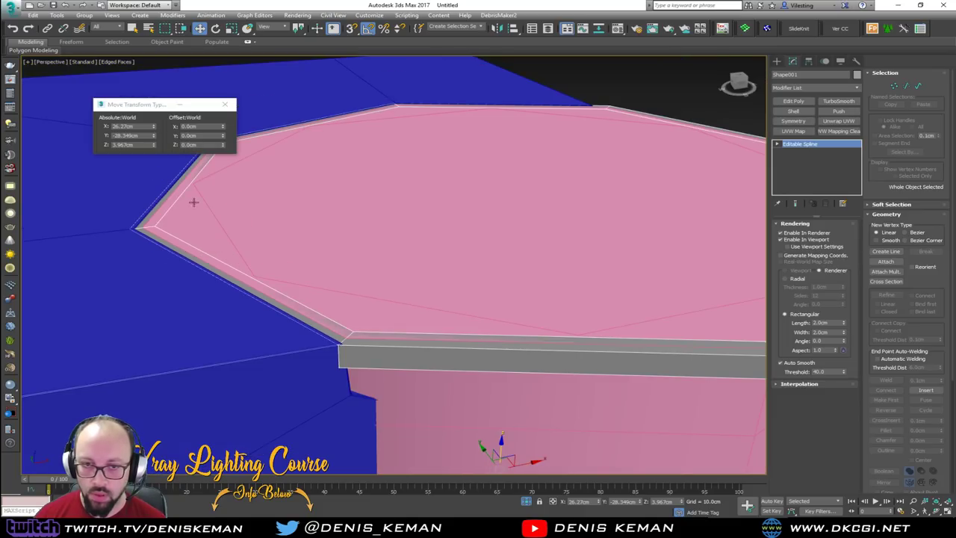
{"action": "middle_click_drag", "start_coordinate": [249, 248], "coordinate": [238, 248]}
{"action": "key", "text": "r"}
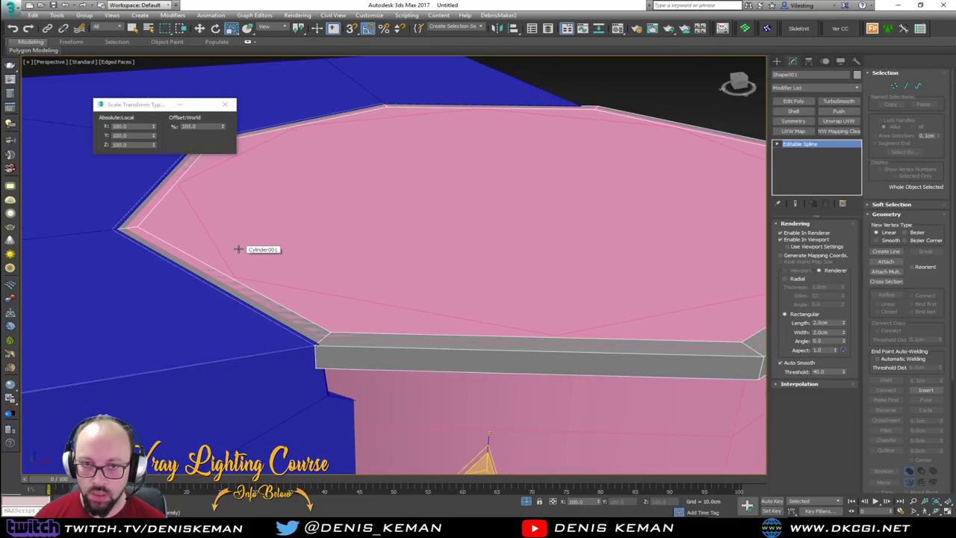
{"action": "left_click", "coordinate": [223, 129]}
{"action": "left_click_drag", "start_coordinate": [224, 130], "coordinate": [223, 129]}
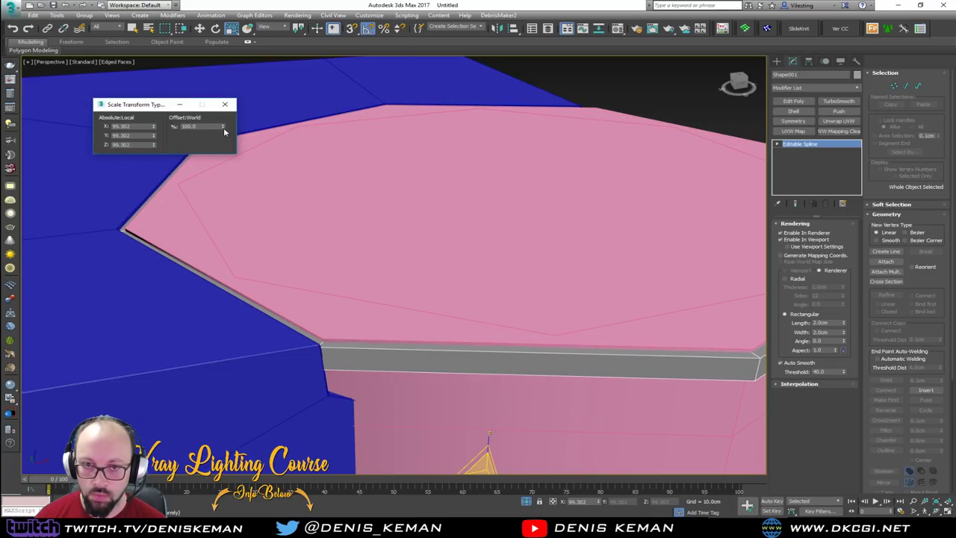
{"action": "left_click", "coordinate": [224, 129]}
{"action": "middle_click", "coordinate": [249, 189]}
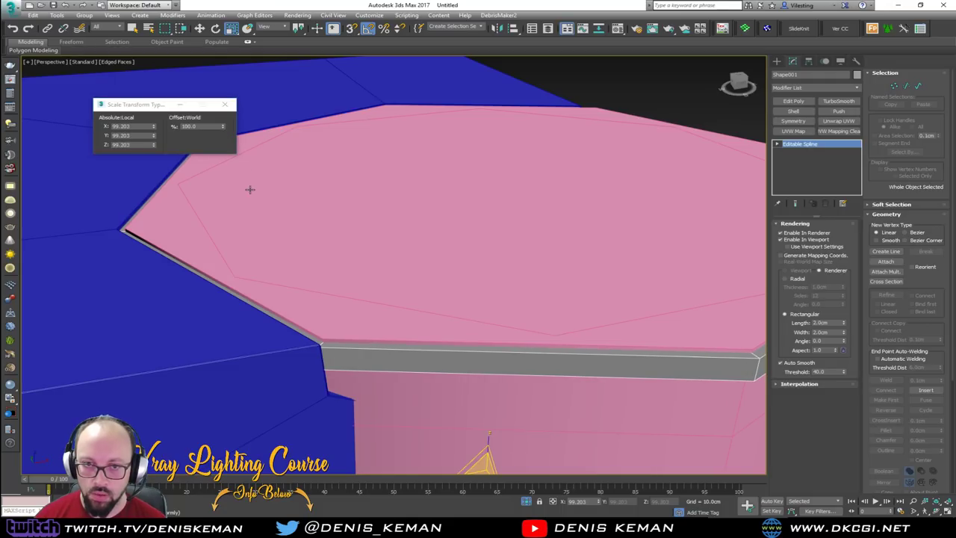
{"action": "key", "text": "ctrl+z"}
{"action": "key", "text": "ctrl+z"}
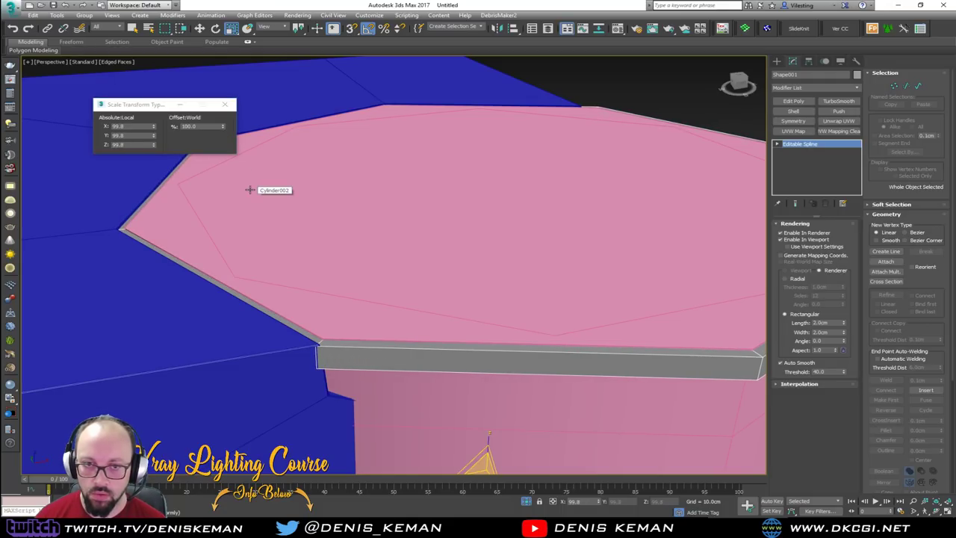
{"action": "key", "text": "ctrl+z"}
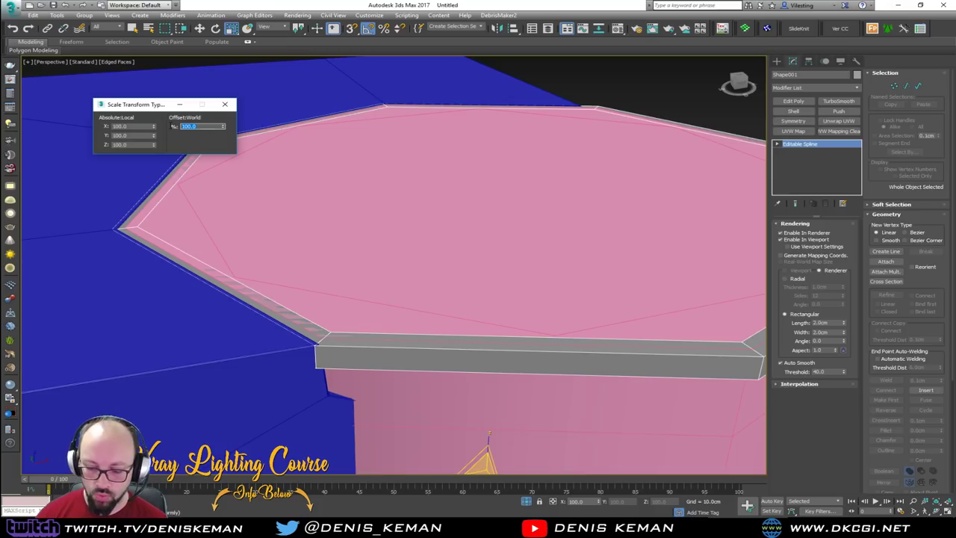
Step: Scale the octagonal outline uniformly to 99 percent and check its fit in the Top and Perspective views
{"action": "type", "text": "99"}
{"action": "key", "text": "Return"}
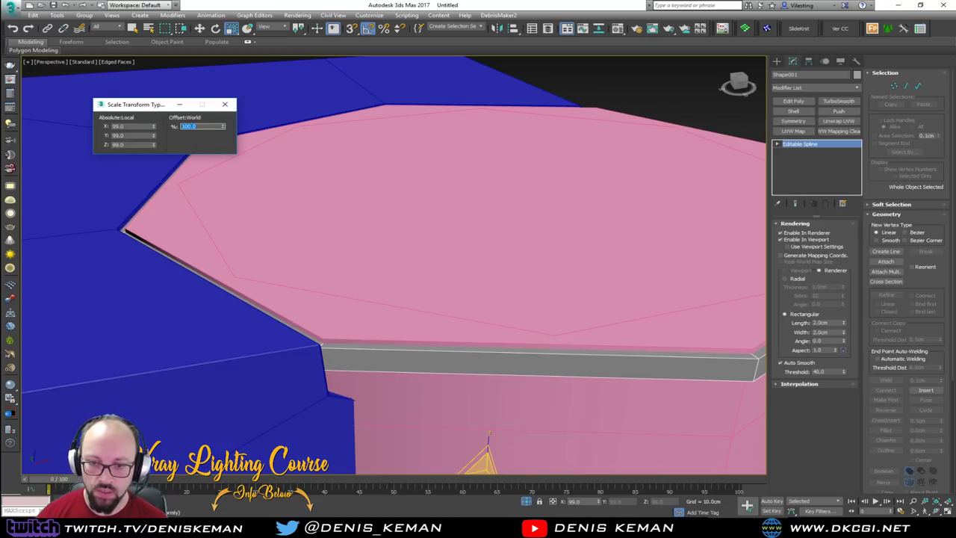
{"action": "scroll", "coordinate": [241, 250], "scroll_direction": "down", "scroll_amount": 3}
{"action": "middle_click_drag", "start_coordinate": [241, 250], "coordinate": [230, 311]}
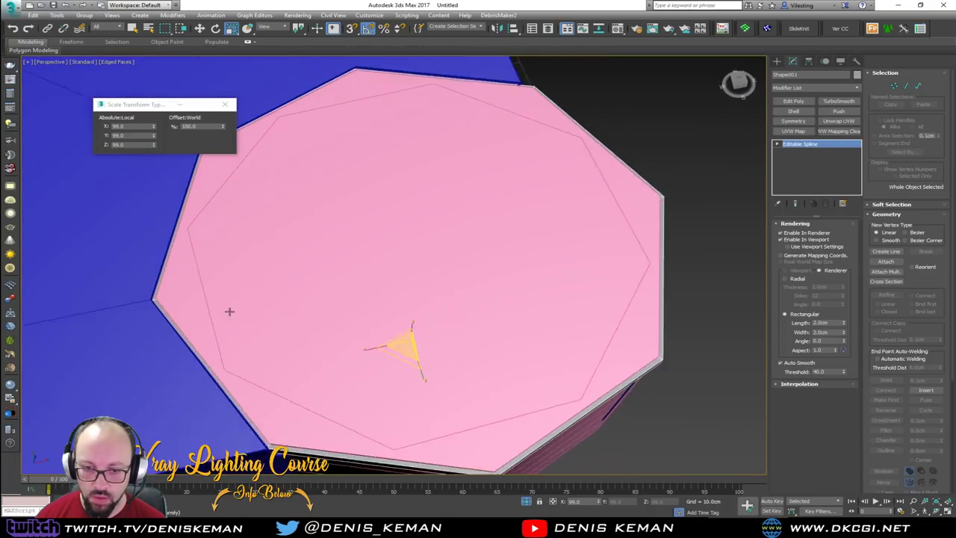
{"action": "key", "text": "alt+w"}
{"action": "key", "text": "alt+w"}
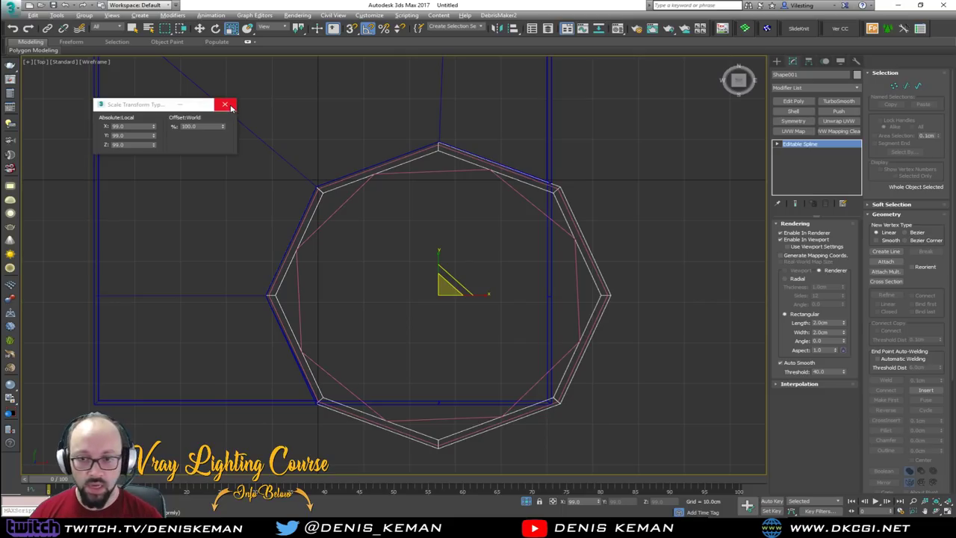
{"action": "key", "text": "alt+w"}
{"action": "middle_click", "coordinate": [548, 408]}
{"action": "key", "text": "alt+w"}
{"action": "middle_click_drag", "start_coordinate": [493, 369], "coordinate": [475, 333], "text": "alt"}
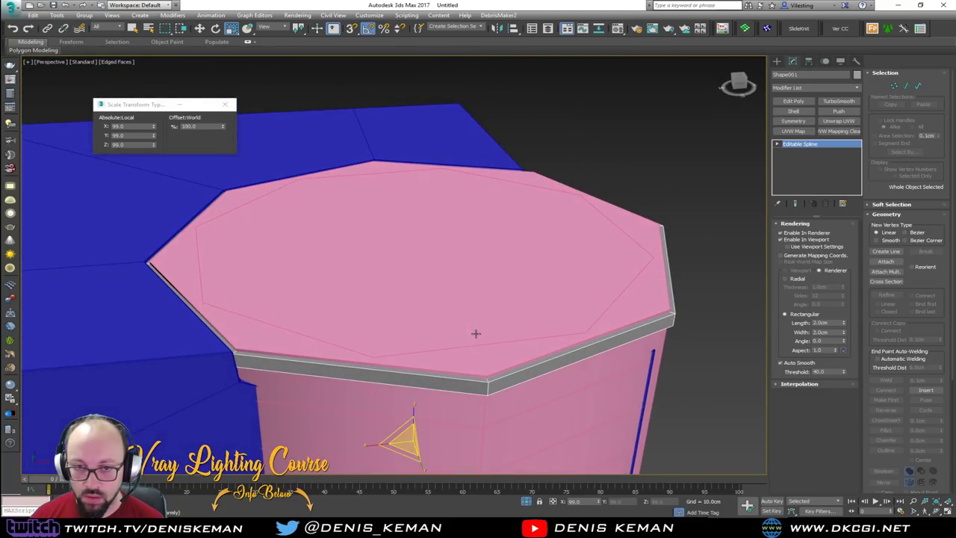
Step: Raise the octagonal outline about 0.4 cm along Z and inspect how it sits against the block's opening
{"action": "key", "text": "w"}
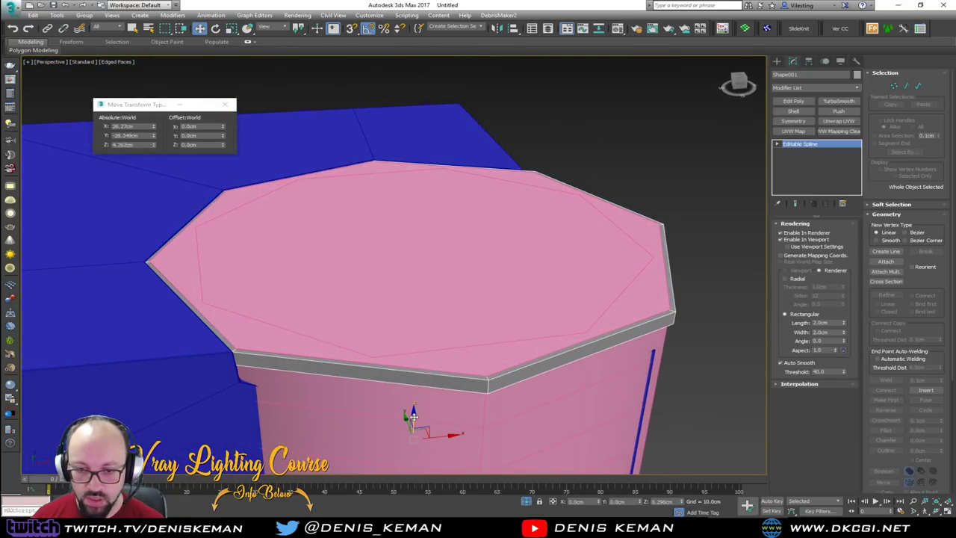
{"action": "left_click_drag", "start_coordinate": [413, 416], "coordinate": [416, 415]}
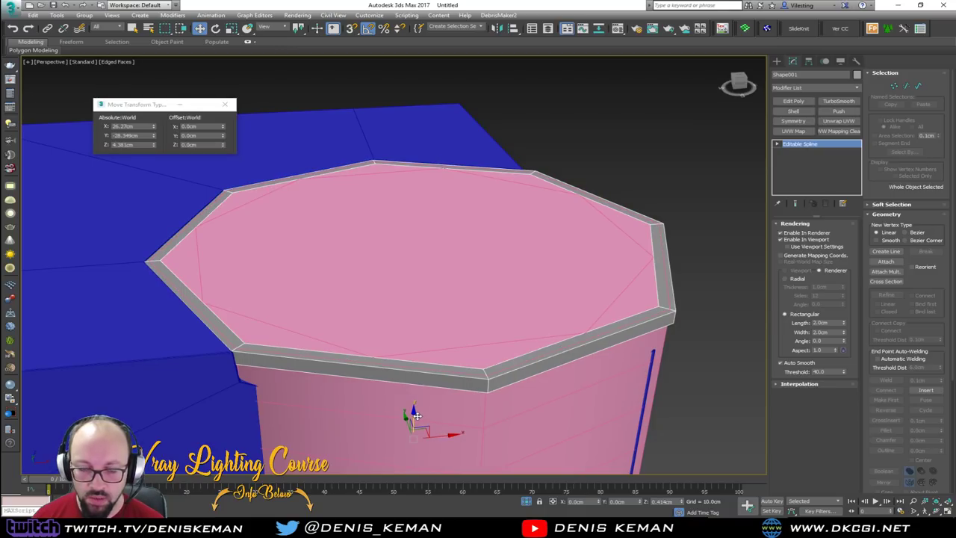
{"action": "middle_click_drag", "start_coordinate": [363, 325], "coordinate": [340, 334], "text": "alt"}
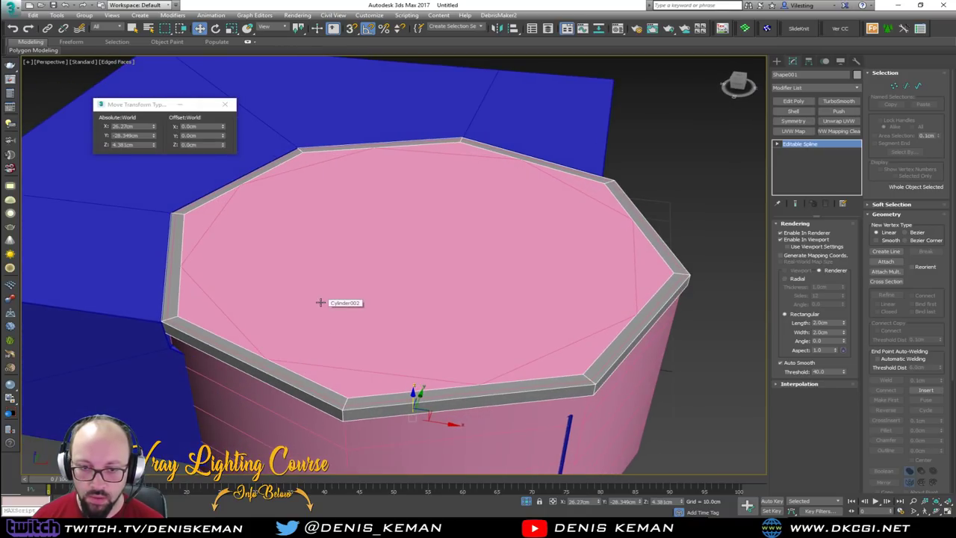
{"action": "middle_click_drag", "start_coordinate": [321, 303], "coordinate": [274, 309], "text": "alt"}
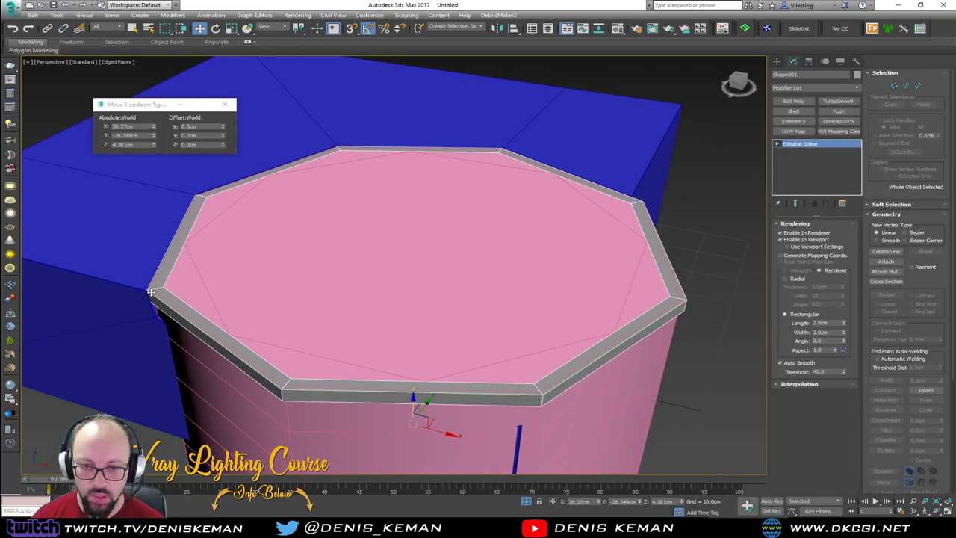
{"action": "middle_click_drag", "start_coordinate": [441, 364], "coordinate": [491, 364], "text": "alt"}
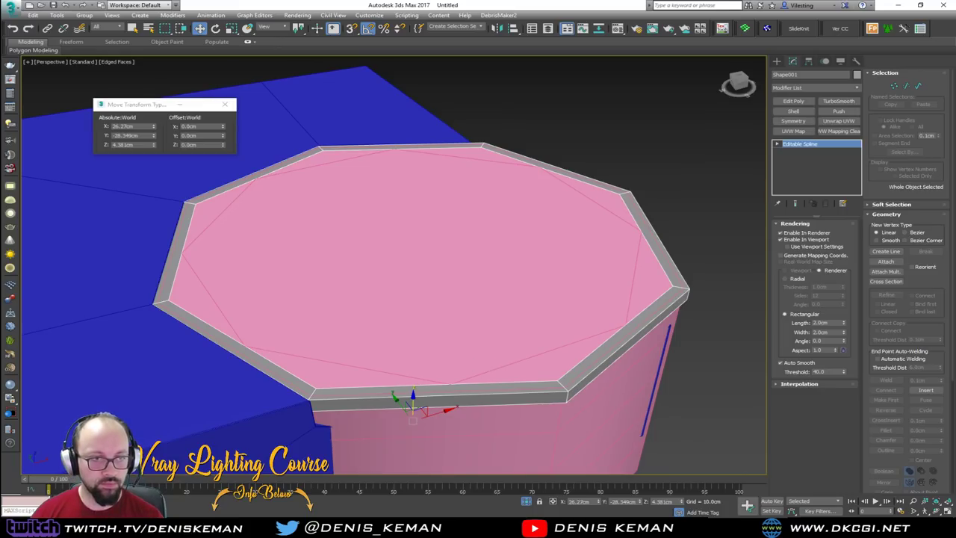
Step: Delete the octagonal outline spline from around the top of the cylinder
{"action": "left_click", "coordinate": [201, 127]}
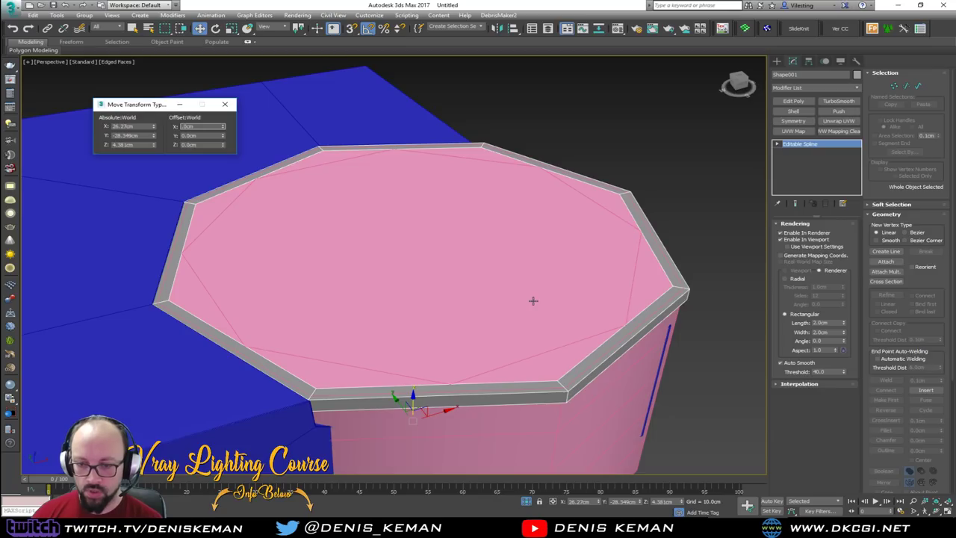
{"action": "middle_click_drag", "start_coordinate": [551, 337], "coordinate": [555, 312]}
{"action": "key", "text": "Delete"}
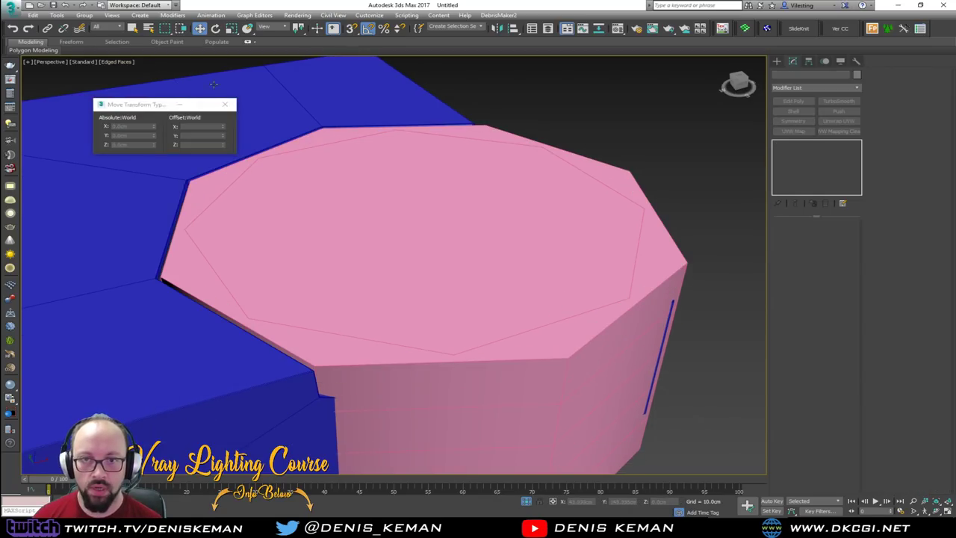
Step: Save the scene as Geo_Table.max
{"action": "left_click", "coordinate": [10, 6]}
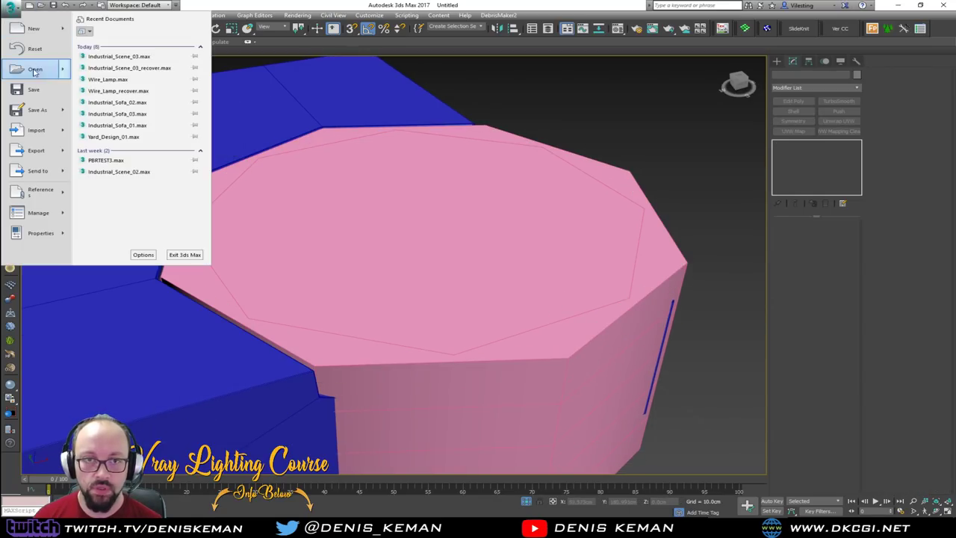
{"action": "left_click", "coordinate": [35, 111]}
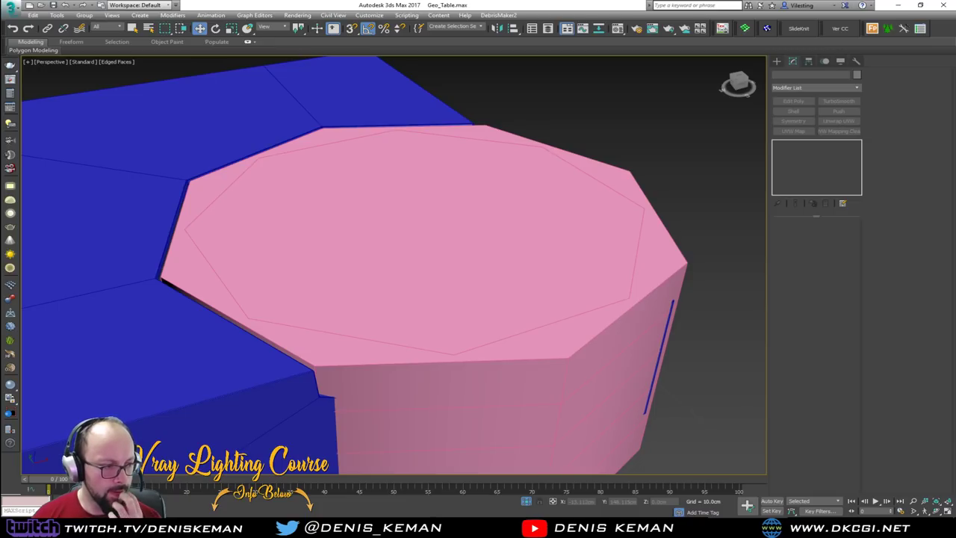
Step: Clear the cylinders from view, leaving only the chamfered block selected and displayed with edged faces
{"action": "mouse_move", "coordinate": [412, 270]}
{"action": "middle_mouse_down"}
{"action": "mouse_move", "coordinate": [387, 241]}
{"action": "mouse_move", "coordinate": [392, 286]}
{"action": "mouse_move", "coordinate": [448, 267]}
{"action": "mouse_move", "coordinate": [415, 222]}
{"action": "mouse_move", "coordinate": [367, 227]}
{"action": "middle_mouse_up"}
{"action": "scroll", "coordinate": [386, 241], "scroll_direction": "down", "scroll_amount": 2}
{"action": "key", "text": "F4"}
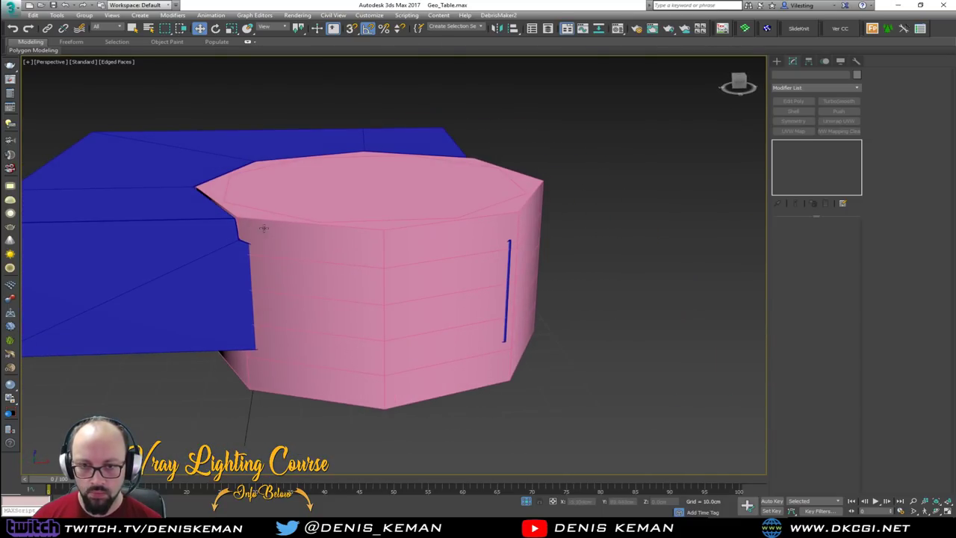
{"action": "scroll", "coordinate": [257, 224], "scroll_direction": "up", "scroll_amount": 5}
{"action": "scroll", "coordinate": [321, 269], "scroll_direction": "down", "scroll_amount": 3}
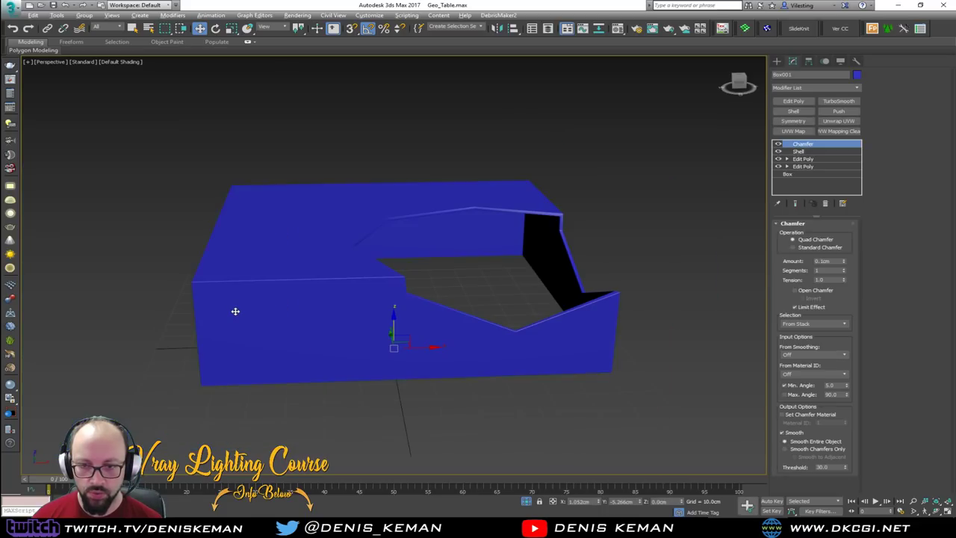
{"action": "left_click", "coordinate": [647, 388]}
{"action": "left_click", "coordinate": [458, 338]}
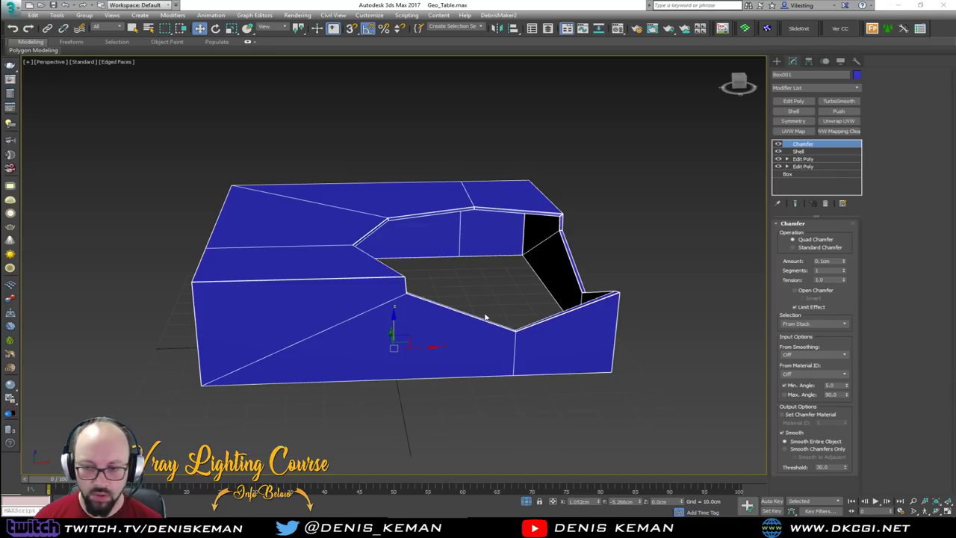
Step: In the block's upper Edit Poly, select the four bottom edges along the two cut sides and create a linear shape from them
{"action": "scroll", "coordinate": [484, 317], "scroll_direction": "up", "scroll_amount": 3}
{"action": "left_click", "coordinate": [803, 159]}
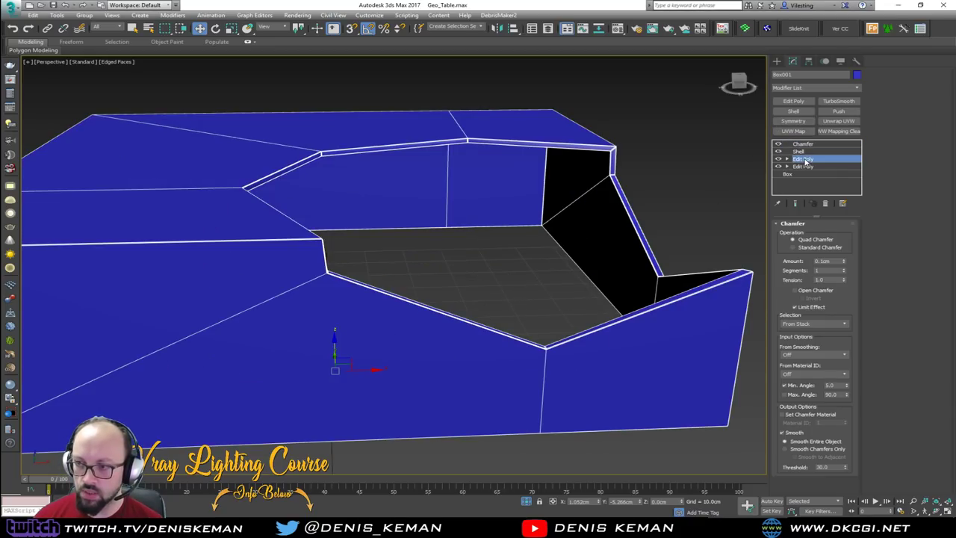
{"action": "middle_click_drag", "start_coordinate": [531, 301], "coordinate": [538, 262], "text": "alt"}
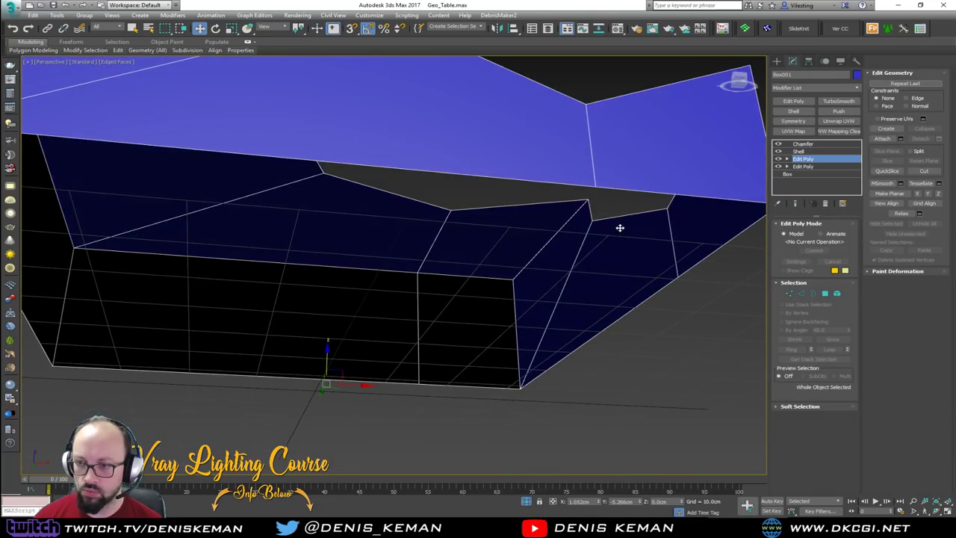
{"action": "middle_click_drag", "start_coordinate": [620, 228], "coordinate": [599, 237], "text": "alt"}
{"action": "key", "text": "2"}
{"action": "left_click", "coordinate": [644, 228]}
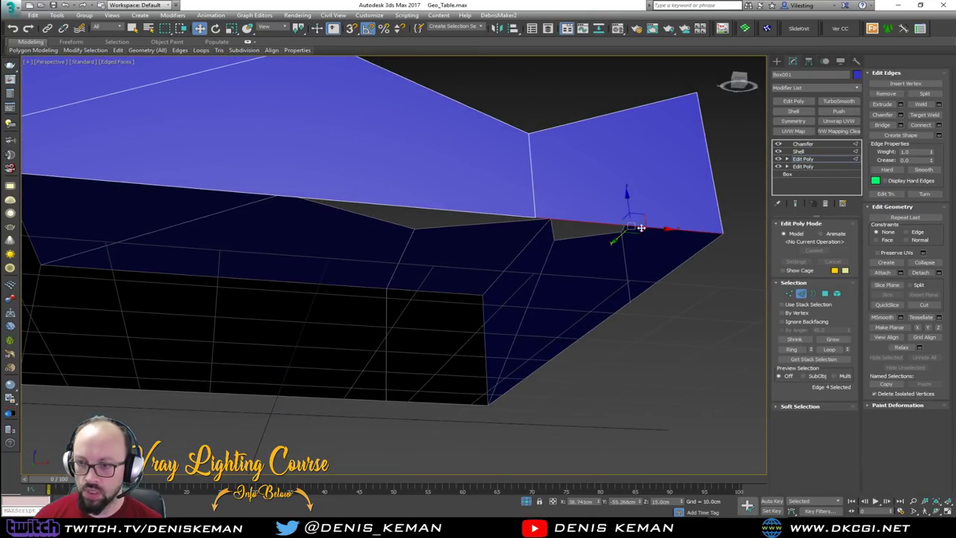
{"action": "left_click", "coordinate": [496, 215], "text": "ctrl"}
{"action": "left_click", "coordinate": [662, 276], "text": "ctrl"}
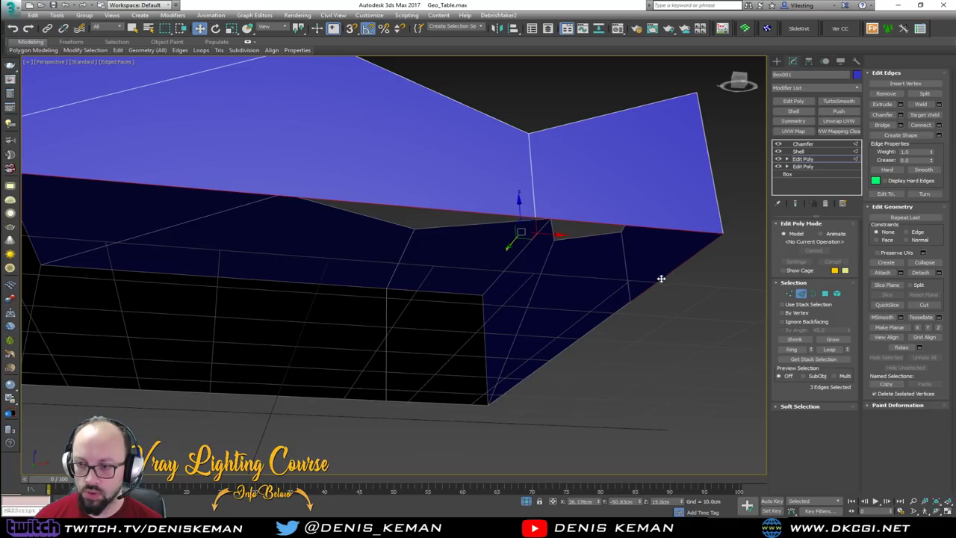
{"action": "left_click", "coordinate": [610, 316], "text": "ctrl"}
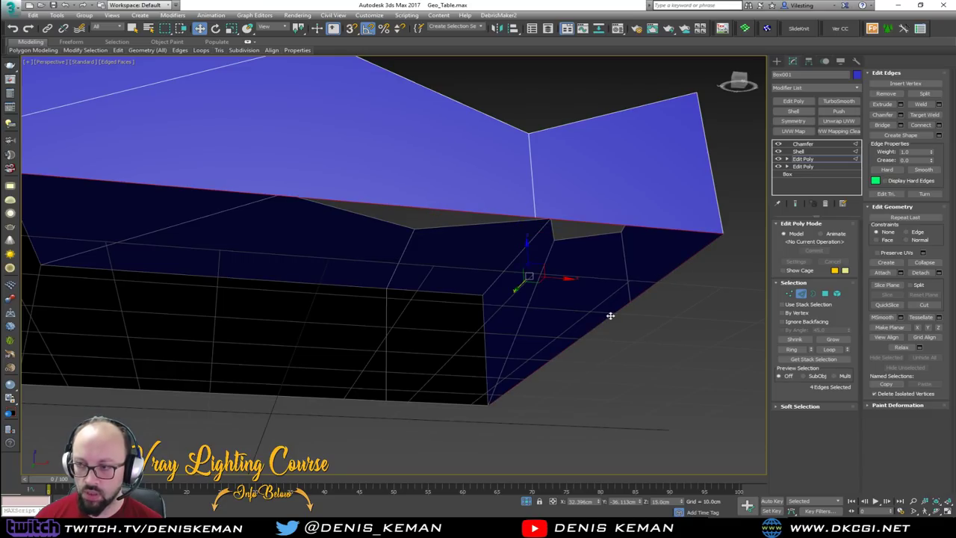
{"action": "left_click", "coordinate": [939, 136]}
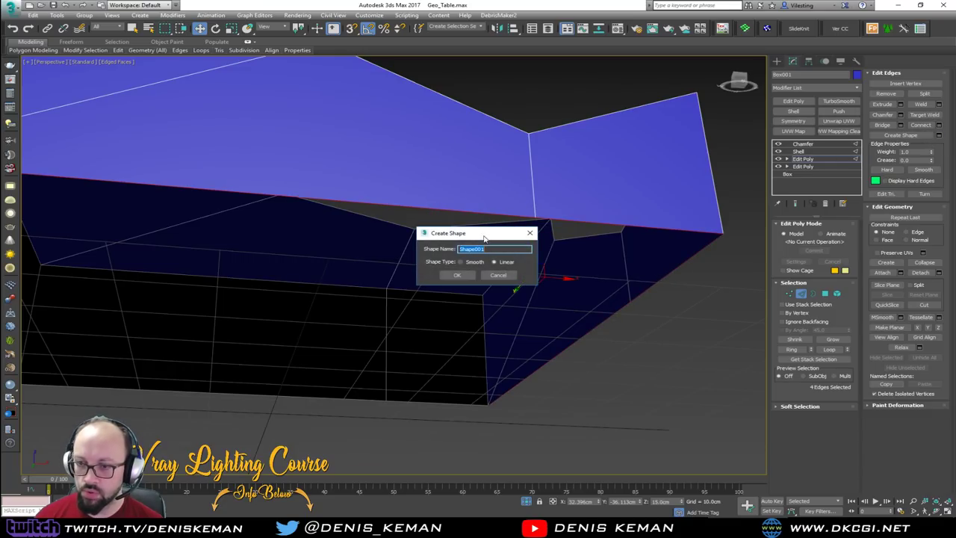
{"action": "left_click", "coordinate": [457, 275]}
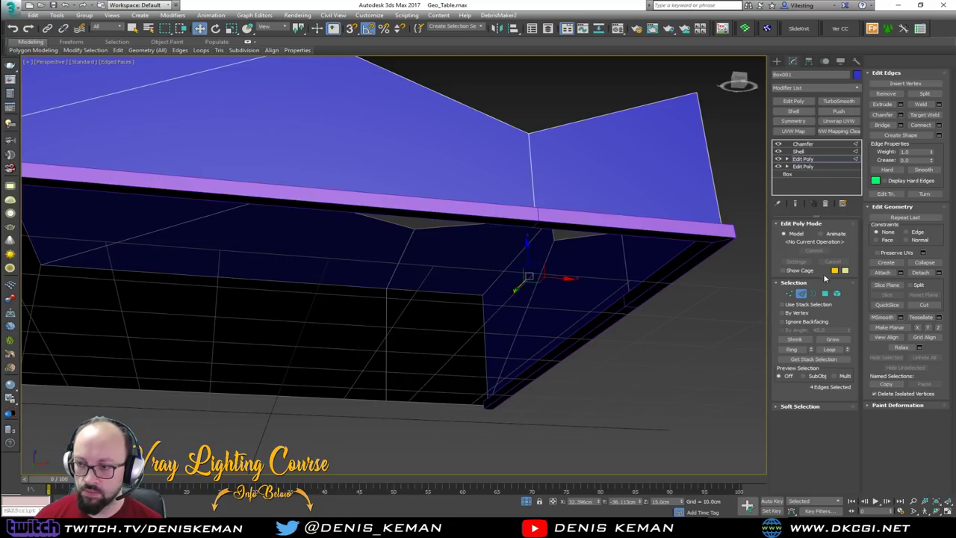
Step: Select the new edge spline and raise it along Z from the block's bottom edges to its top edges
{"action": "left_click", "coordinate": [722, 236]}
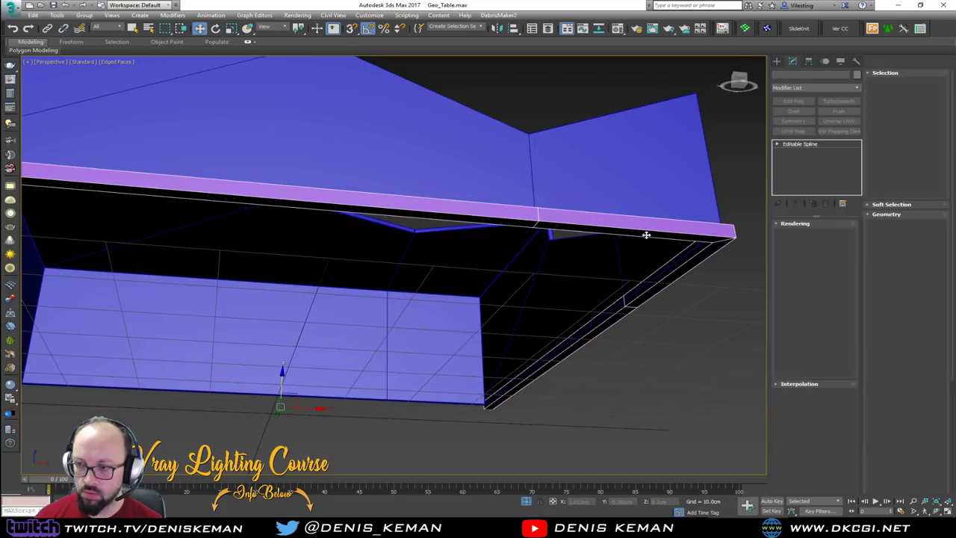
{"action": "mouse_move", "coordinate": [647, 234]}
{"action": "middle_mouse_down", "text": "alt"}
{"action": "mouse_move", "coordinate": [631, 274]}
{"action": "mouse_move", "coordinate": [483, 260]}
{"action": "mouse_move", "coordinate": [551, 214]}
{"action": "middle_mouse_up", "text": "alt"}
{"action": "scroll", "coordinate": [551, 214], "scroll_direction": "down", "scroll_amount": 3}
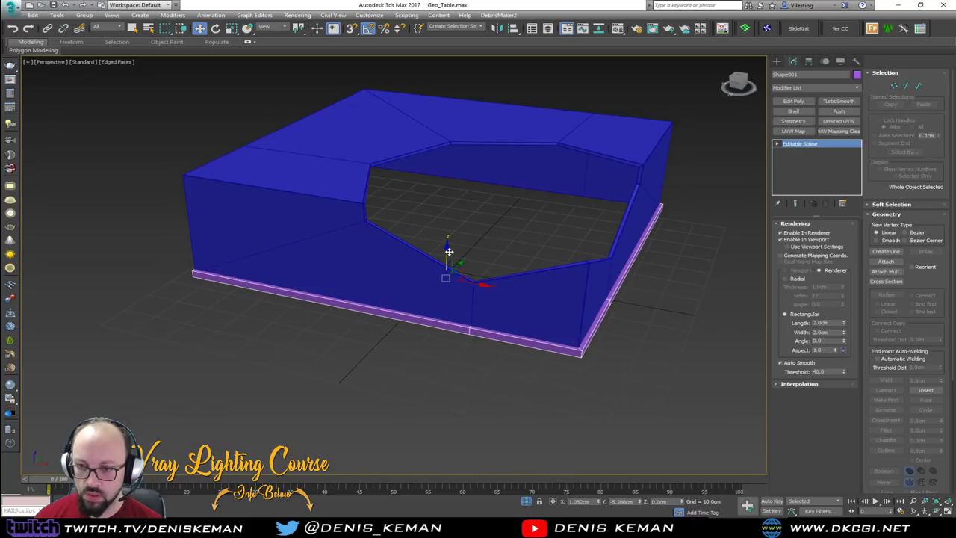
{"action": "left_click_drag", "start_coordinate": [449, 252], "coordinate": [465, 169]}
Step: Snap the raised spline's two end vertices to the top corners where the block's cut-out begins
{"action": "middle_click_drag", "start_coordinate": [465, 169], "coordinate": [494, 198], "text": "alt"}
{"action": "key", "text": "1"}
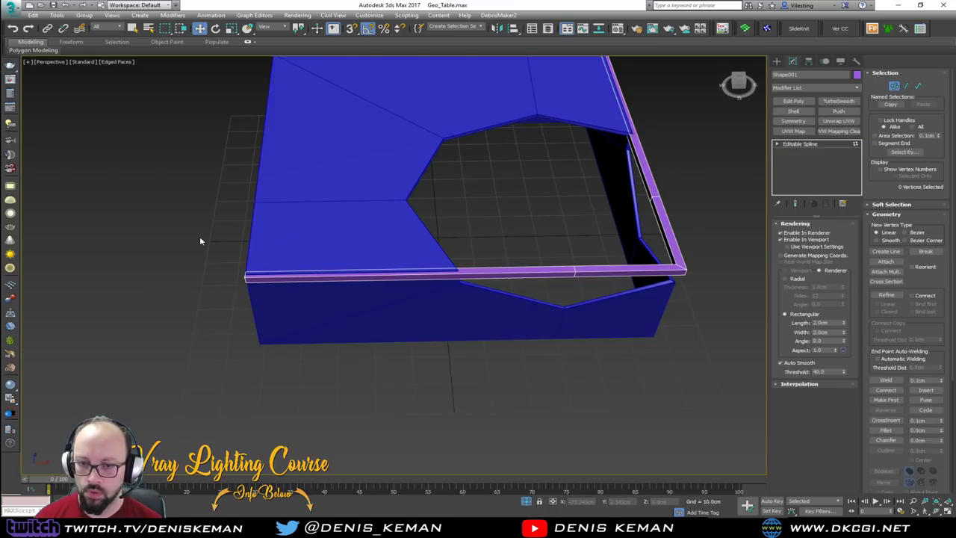
{"action": "left_click_drag", "start_coordinate": [201, 238], "coordinate": [453, 269]}
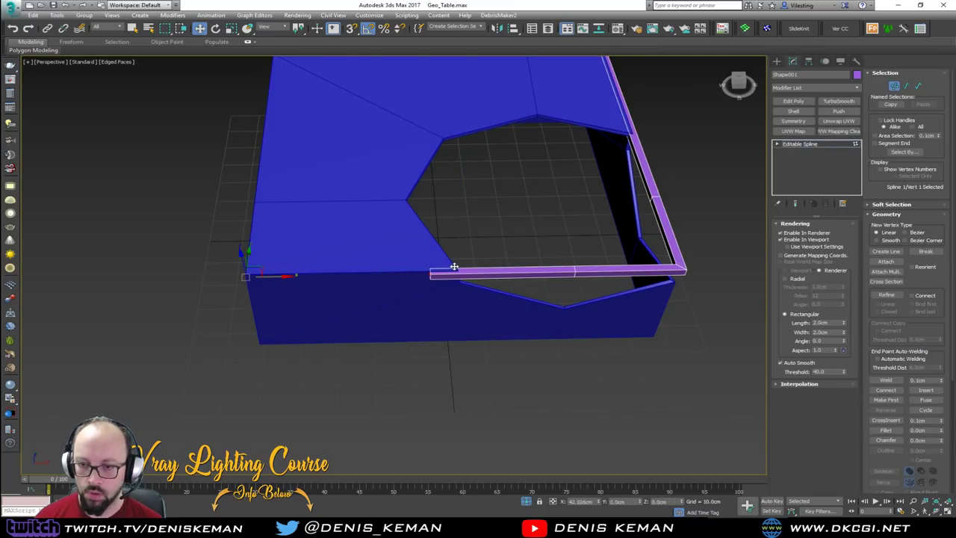
{"action": "middle_click_drag", "start_coordinate": [453, 269], "coordinate": [632, 192], "text": "alt"}
{"action": "left_click_drag", "start_coordinate": [596, 246], "coordinate": [496, 256]}
{"action": "scroll", "coordinate": [496, 257], "scroll_direction": "up", "scroll_amount": 8}
{"action": "scroll", "coordinate": [487, 272], "scroll_direction": "down", "scroll_amount": 5}
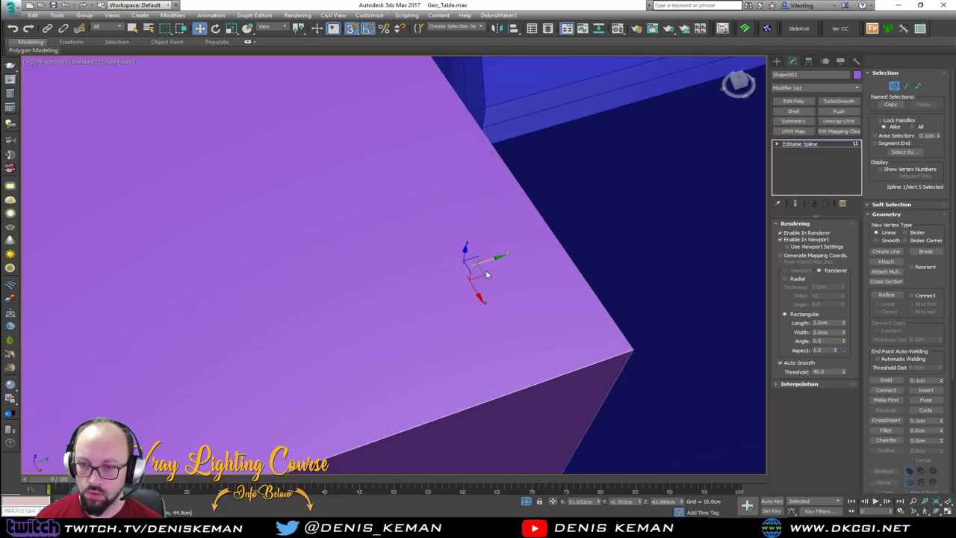
{"action": "middle_click_drag", "start_coordinate": [477, 265], "coordinate": [454, 246], "text": "alt"}
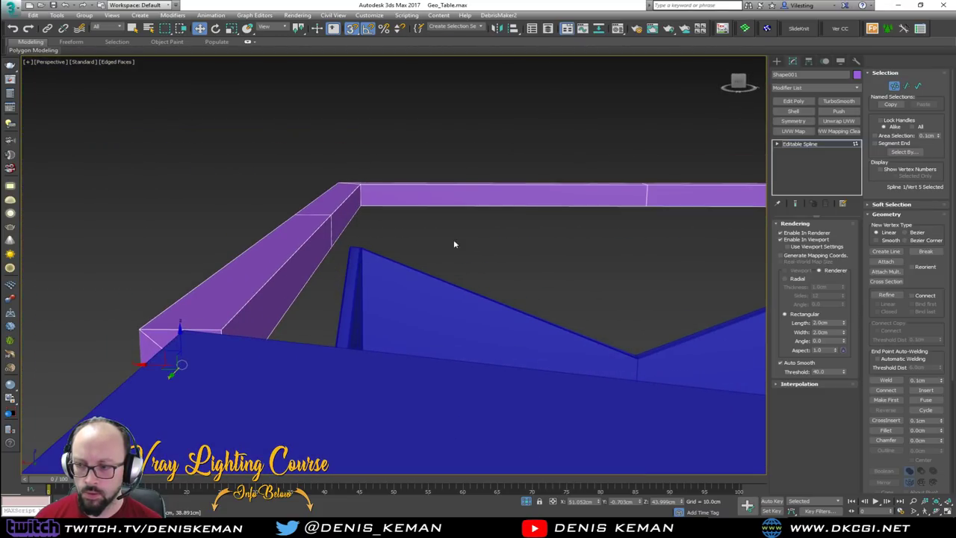
{"action": "middle_click_drag", "start_coordinate": [555, 251], "coordinate": [618, 254]}
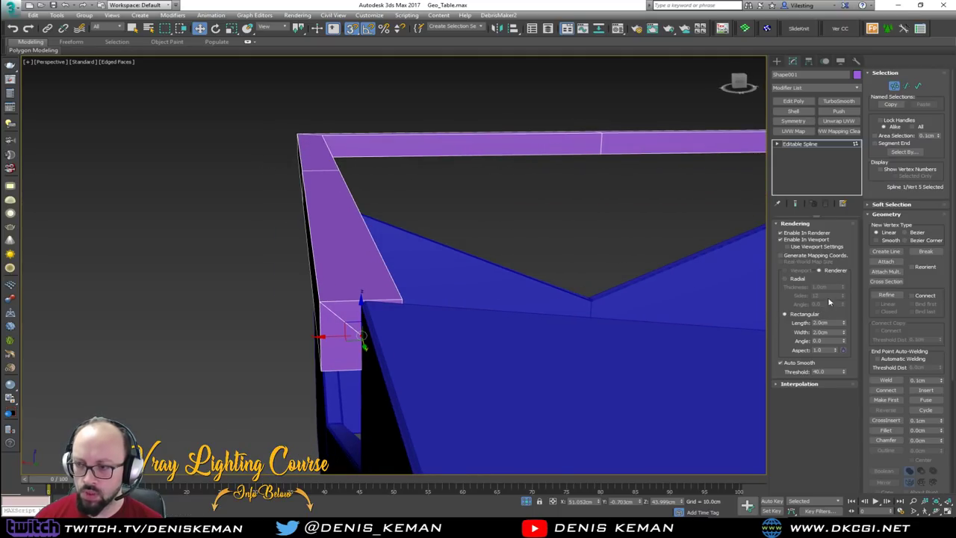
{"action": "left_click", "coordinate": [895, 87]}
Step: Offset the whole spline by -1 cm along X and 1 cm along Y in world coordinates
{"action": "middle_click_drag", "start_coordinate": [339, 321], "coordinate": [391, 292], "text": "alt"}
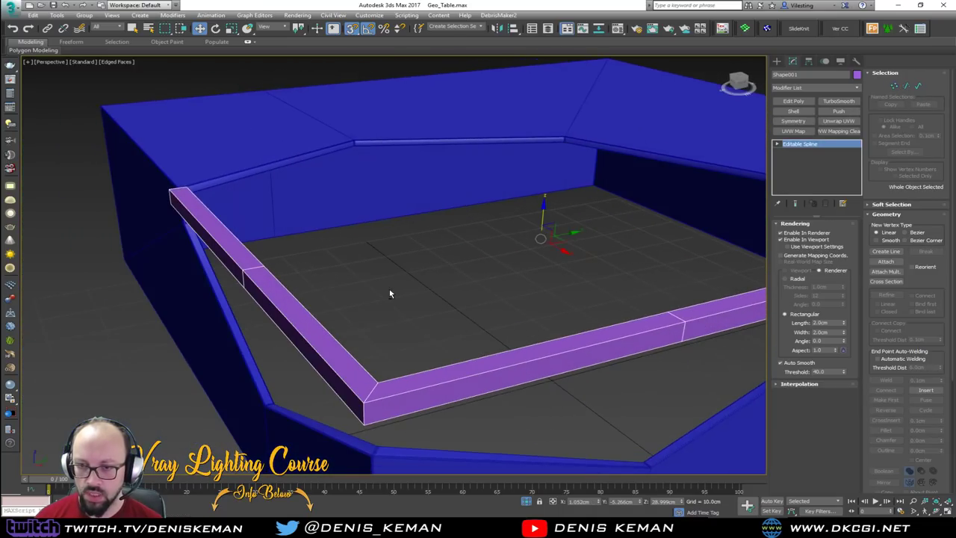
{"action": "right_click", "coordinate": [200, 28]}
{"action": "left_click", "coordinate": [200, 126]}
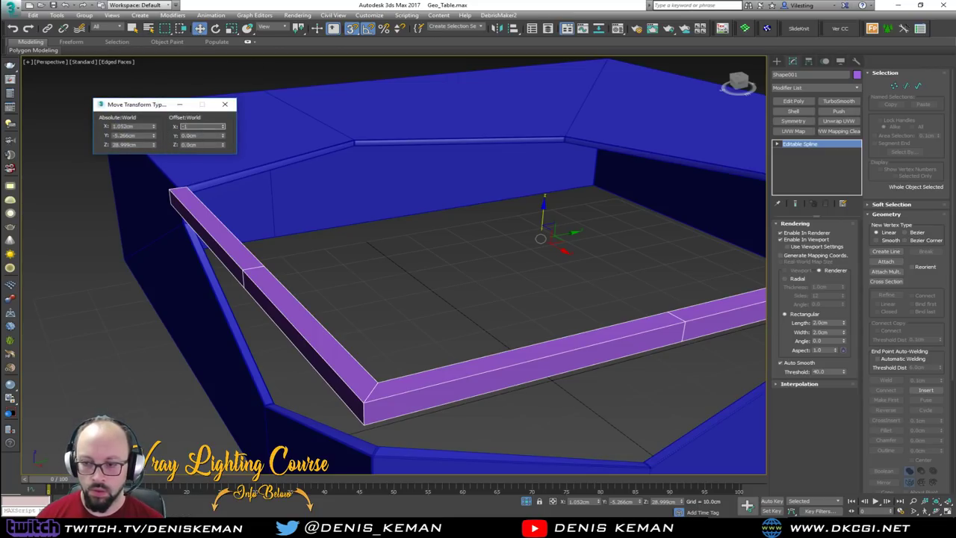
{"action": "type", "text": "-1"}
{"action": "key", "text": "Return"}
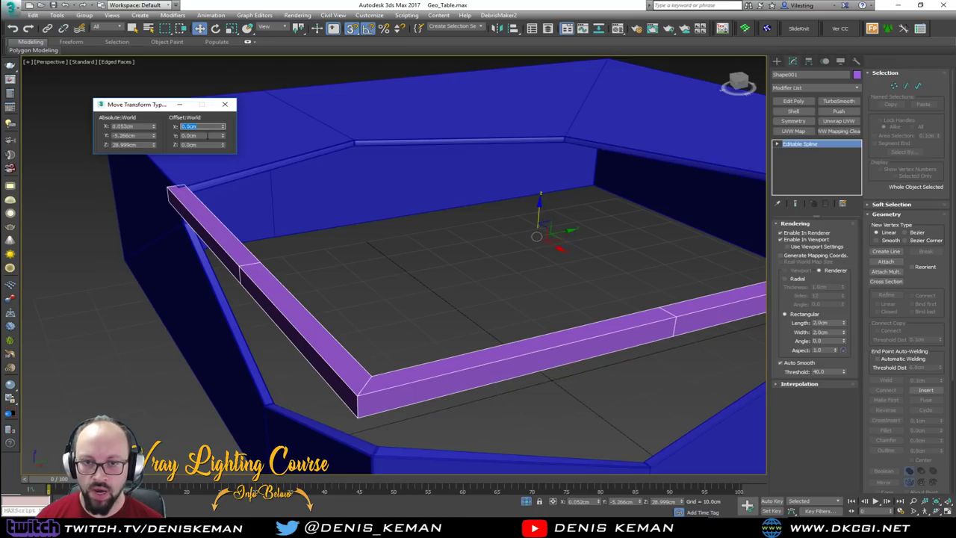
{"action": "key", "text": "Tab"}
{"action": "type", "text": "1"}
{"action": "key", "text": "Return"}
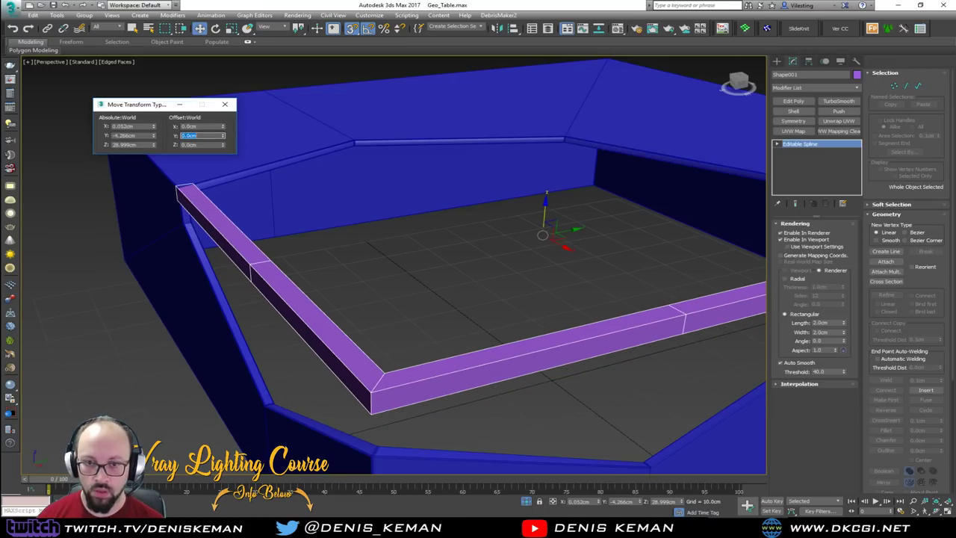
{"action": "middle_click_drag", "start_coordinate": [553, 297], "coordinate": [564, 314]}
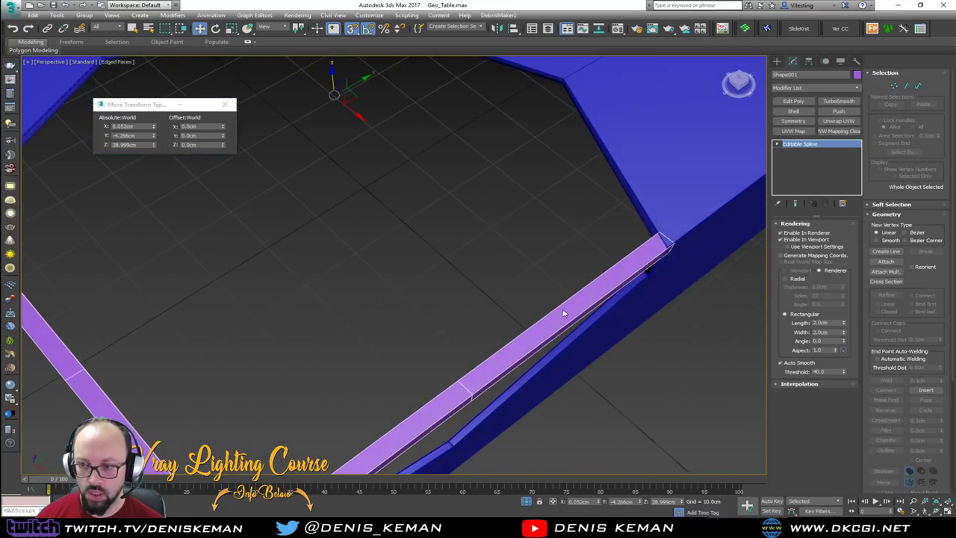
{"action": "left_click", "coordinate": [225, 103]}
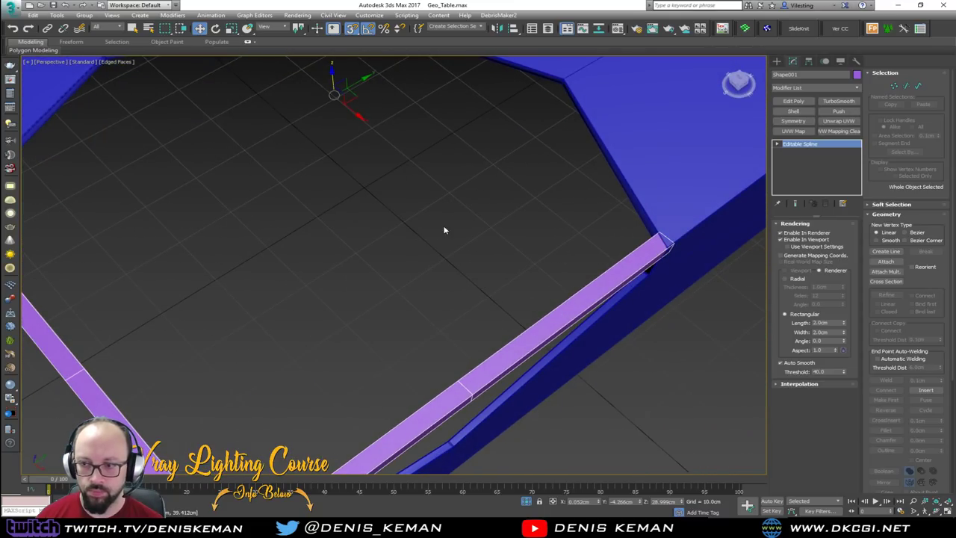
Step: Add an Edit Poly modifier to the spline frame and remove the edge loop in the middle of each bar
{"action": "middle_click_drag", "start_coordinate": [339, 287], "coordinate": [466, 226]}
{"action": "left_click", "coordinate": [793, 103]}
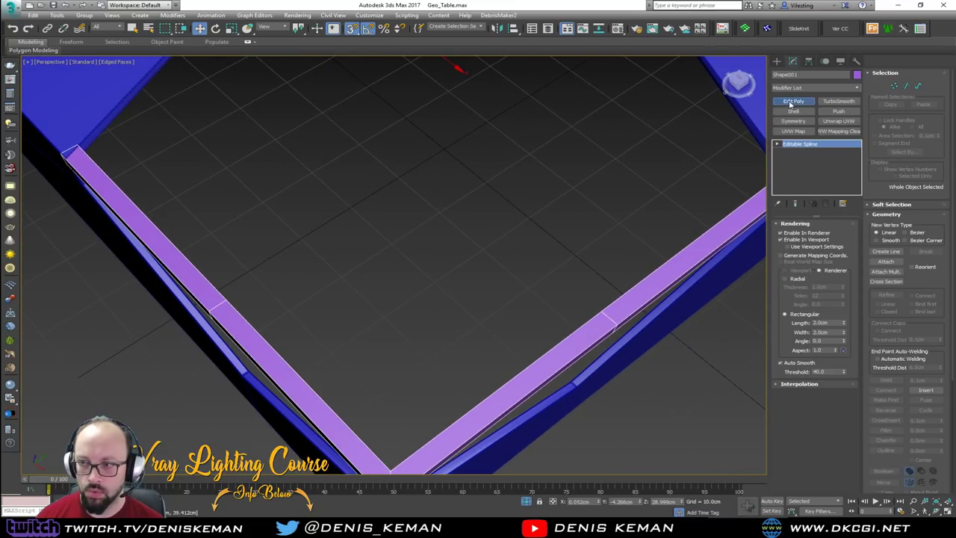
{"action": "key", "text": "2"}
{"action": "double_click", "coordinate": [609, 318]}
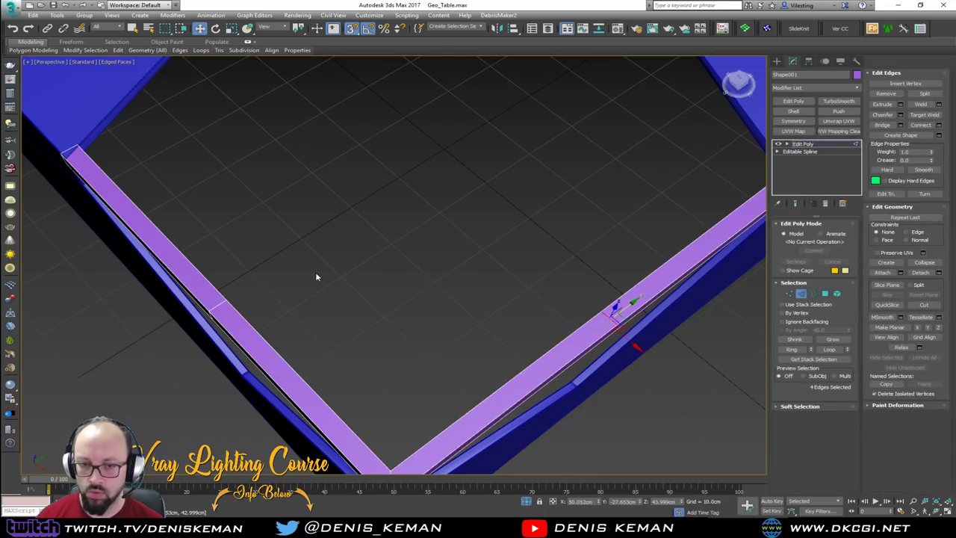
{"action": "double_click", "coordinate": [221, 304], "text": "ctrl"}
{"action": "middle_click_drag", "start_coordinate": [222, 304], "coordinate": [374, 216], "text": "alt"}
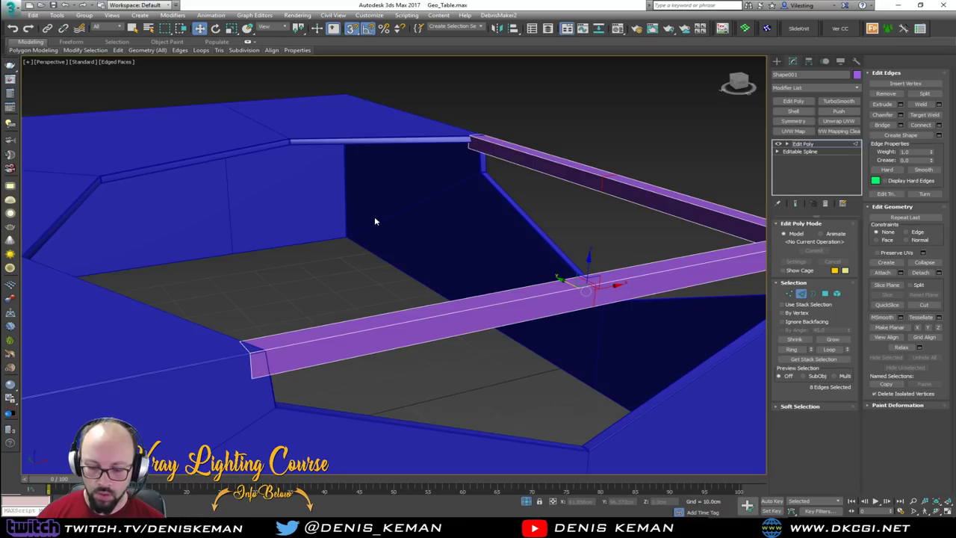
{"action": "left_click", "coordinate": [375, 220]}
{"action": "key", "text": "F3"}
{"action": "middle_click_drag", "start_coordinate": [330, 316], "coordinate": [291, 263], "text": "alt"}
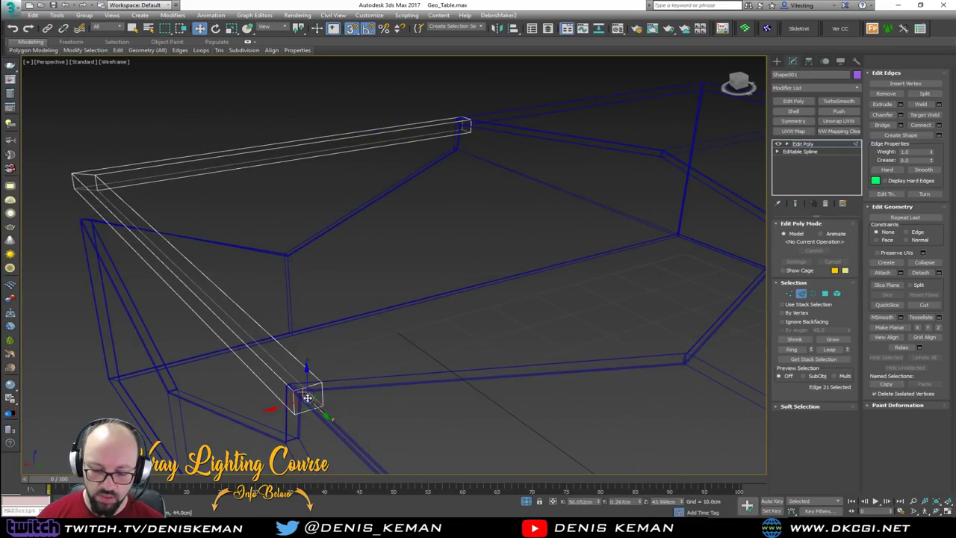
{"action": "key", "text": "F3"}
{"action": "mouse_move", "coordinate": [307, 398]}
{"action": "middle_mouse_down", "text": "alt"}
{"action": "mouse_move", "coordinate": [406, 221]}
{"action": "mouse_move", "coordinate": [500, 216]}
{"action": "middle_mouse_up", "text": "alt"}
{"action": "scroll", "coordinate": [500, 217], "scroll_direction": "down", "scroll_amount": 5}
{"action": "middle_click_drag", "start_coordinate": [452, 257], "coordinate": [497, 258], "text": "alt"}
{"action": "left_click", "coordinate": [801, 294]}
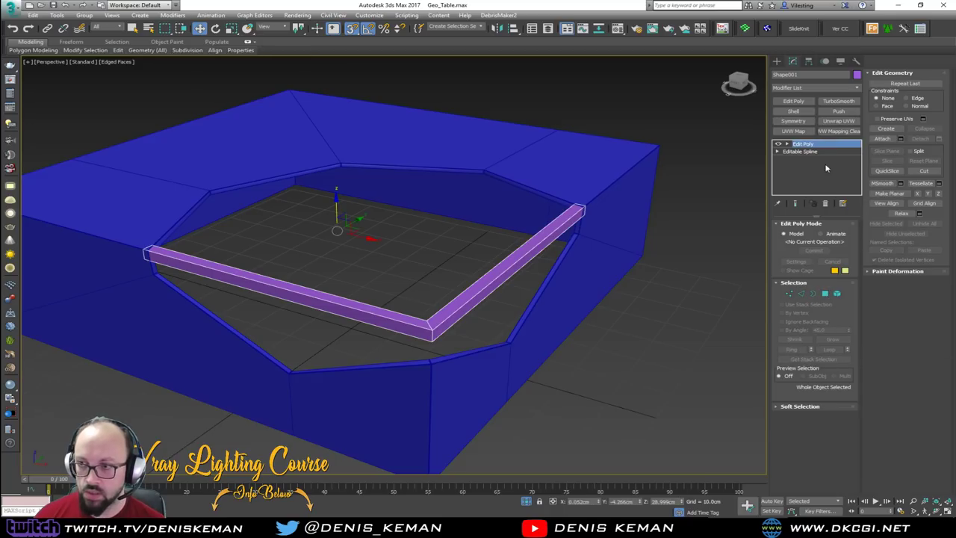
Step: Add a Chamfer modifier to the frame with an amount of 0.1 cm, matching the block's chamfer
{"action": "left_click", "coordinate": [807, 89]}
{"action": "key", "text": "c"}
{"action": "key", "text": "c"}
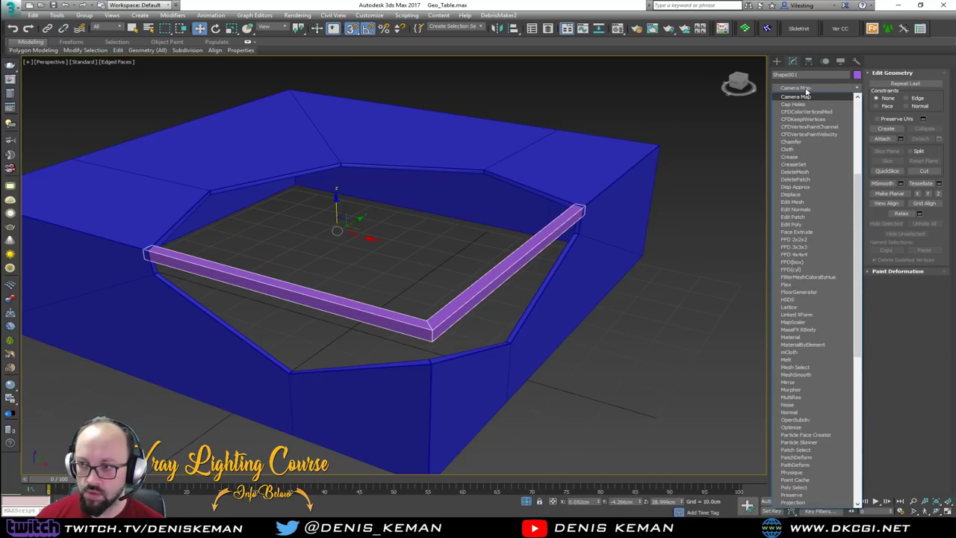
{"action": "left_click", "coordinate": [800, 144]}
{"action": "left_click", "coordinate": [800, 143]}
{"action": "left_click", "coordinate": [592, 193]}
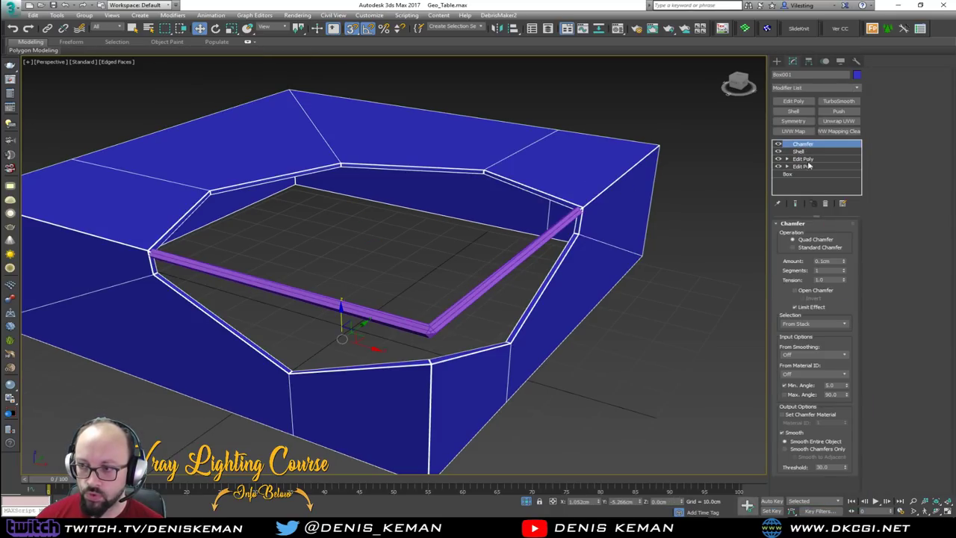
{"action": "left_click", "coordinate": [463, 304]}
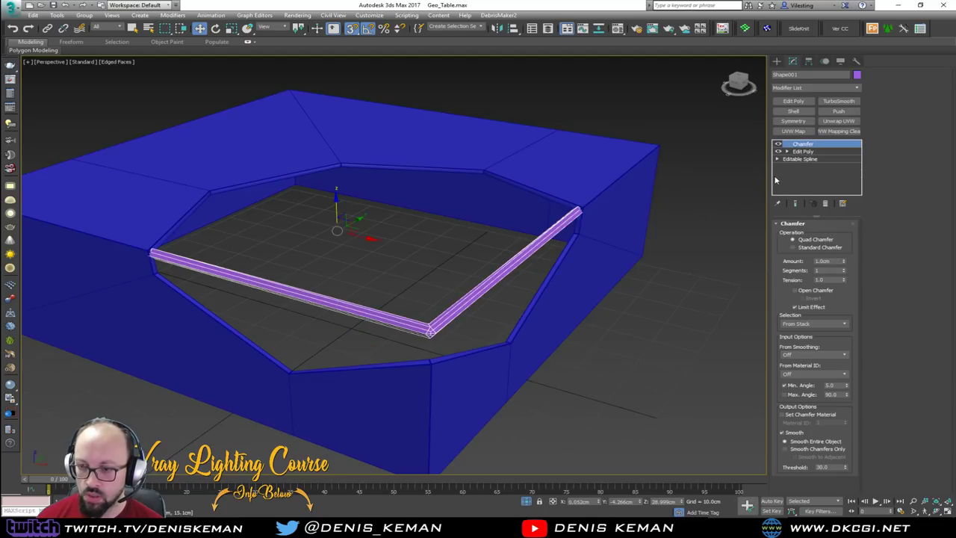
{"action": "type", "text": "0.1"}
{"action": "key", "text": "Return"}
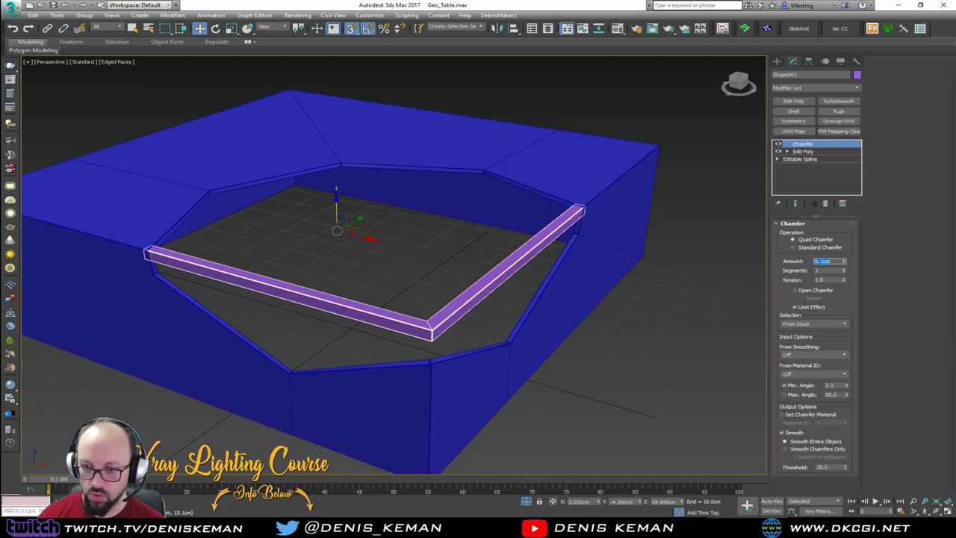
{"action": "left_click", "coordinate": [411, 262]}
{"action": "key", "text": "F4"}
{"action": "scroll", "coordinate": [411, 262], "scroll_direction": "down", "scroll_amount": 5}
{"action": "middle_click_drag", "start_coordinate": [411, 262], "coordinate": [387, 277]}
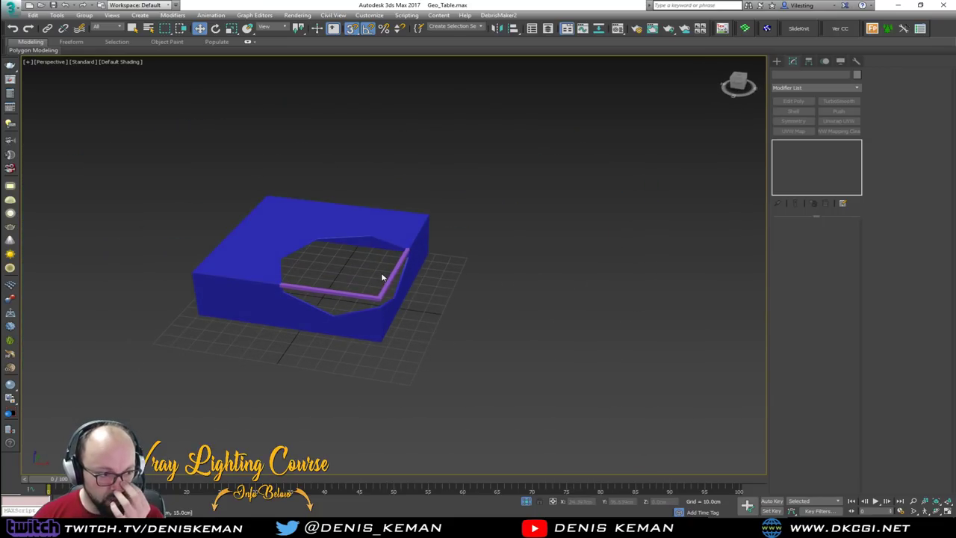
Step: In the block's upper Edit Poly, select the six lower edges along the cut-out's open corner and create a linear shape from them
{"action": "left_click", "coordinate": [368, 315]}
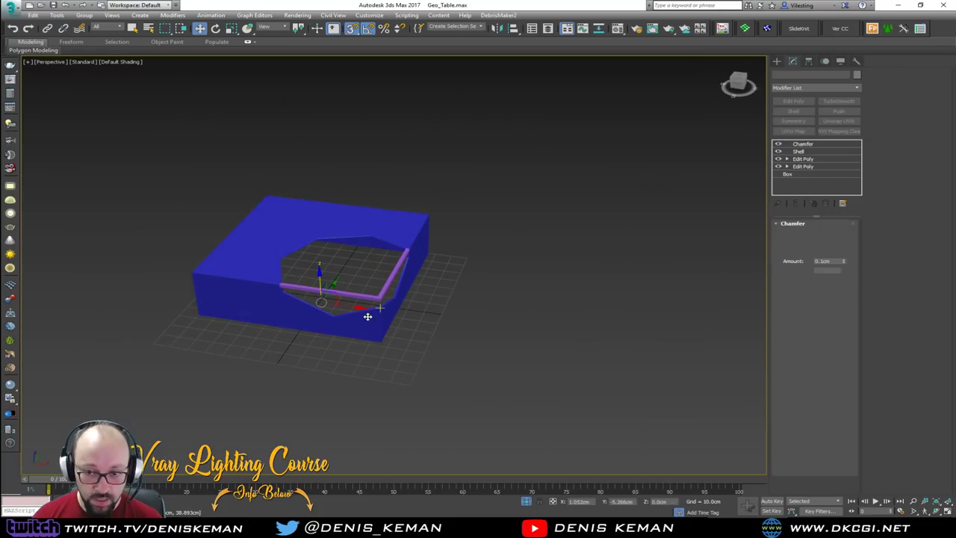
{"action": "scroll", "coordinate": [365, 316], "scroll_direction": "up", "scroll_amount": 5}
{"action": "key", "text": "F4"}
{"action": "left_click", "coordinate": [803, 158]}
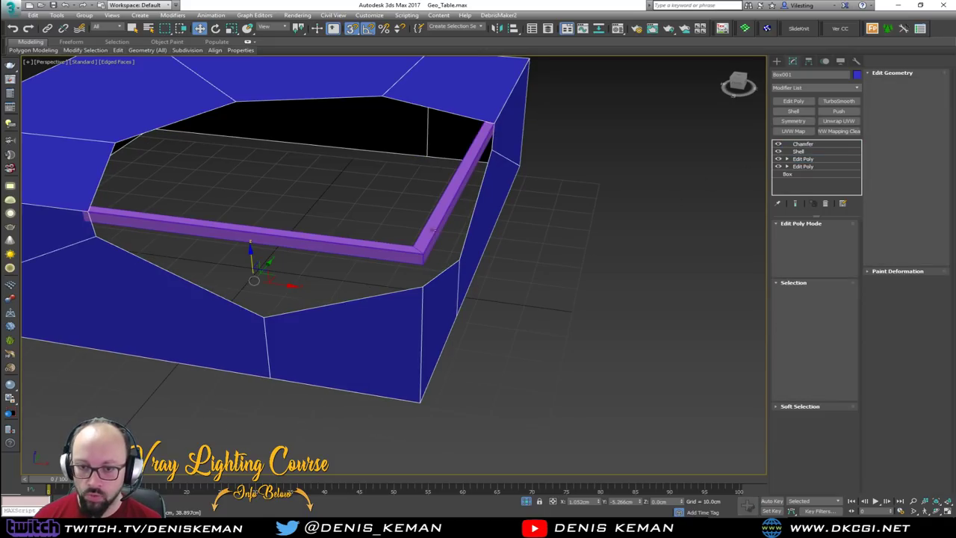
{"action": "key", "text": "2"}
{"action": "left_click", "coordinate": [97, 229]}
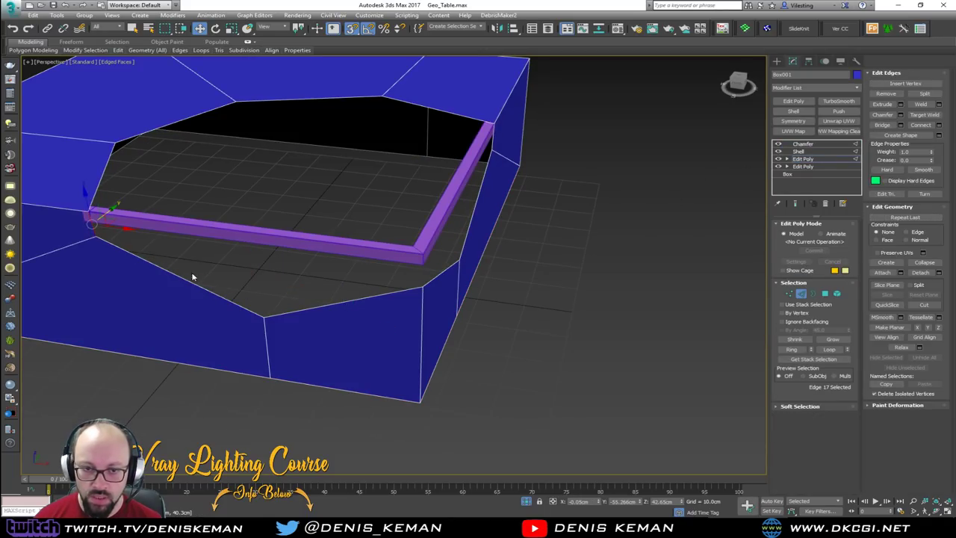
{"action": "left_click", "coordinate": [239, 304], "text": "ctrl"}
{"action": "left_click", "coordinate": [348, 300], "text": "ctrl"}
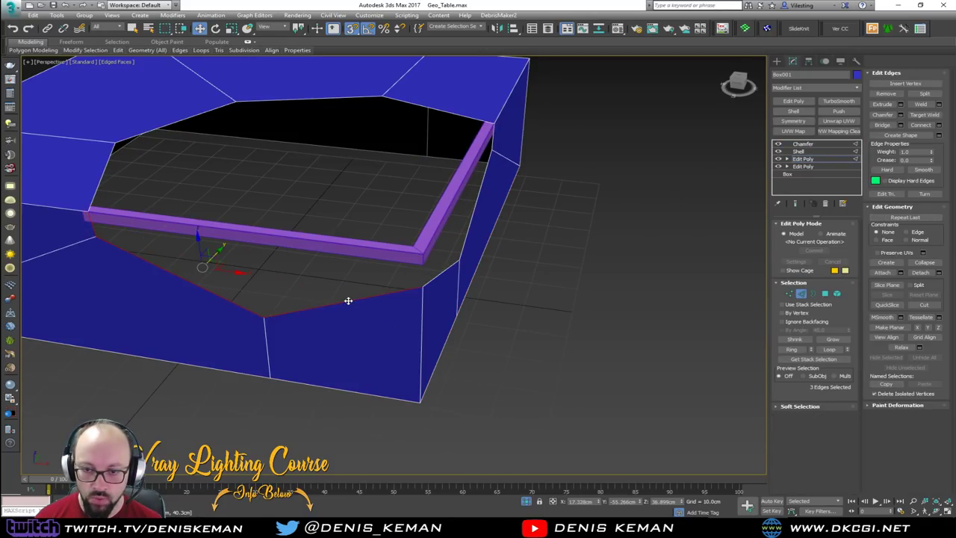
{"action": "left_click", "coordinate": [440, 275], "text": "ctrl"}
{"action": "left_click", "coordinate": [466, 241], "text": "ctrl"}
{"action": "middle_click_drag", "start_coordinate": [466, 240], "coordinate": [429, 238], "text": "alt"}
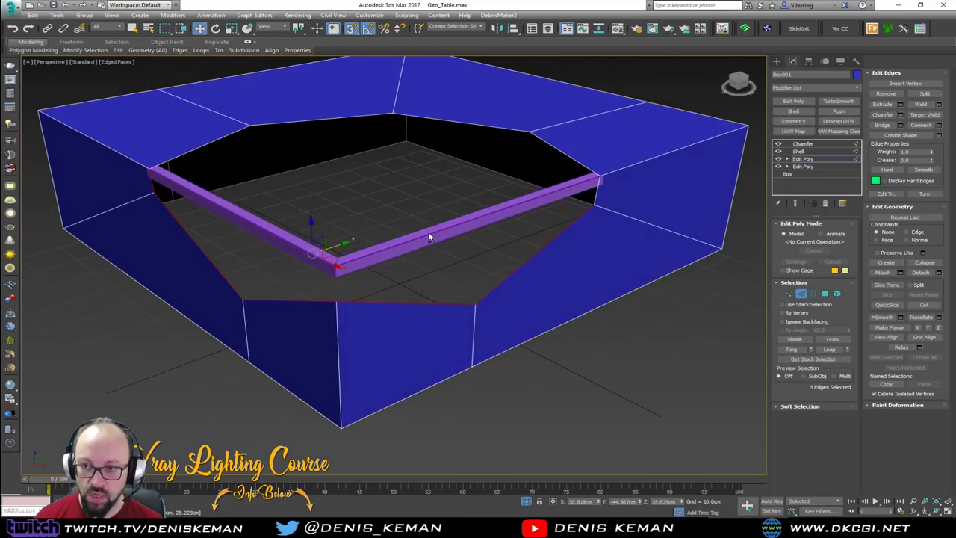
{"action": "left_click", "coordinate": [596, 196], "text": "ctrl"}
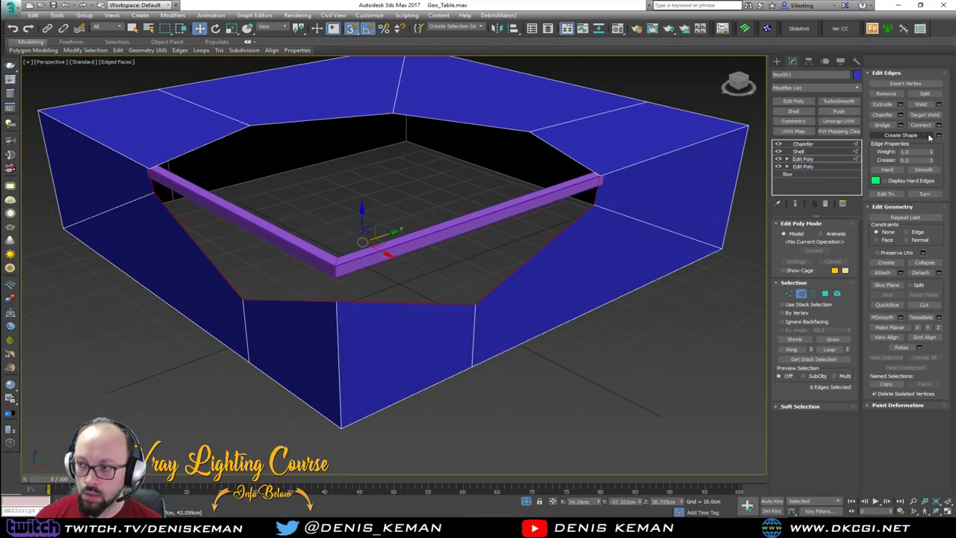
{"action": "left_click", "coordinate": [901, 135]}
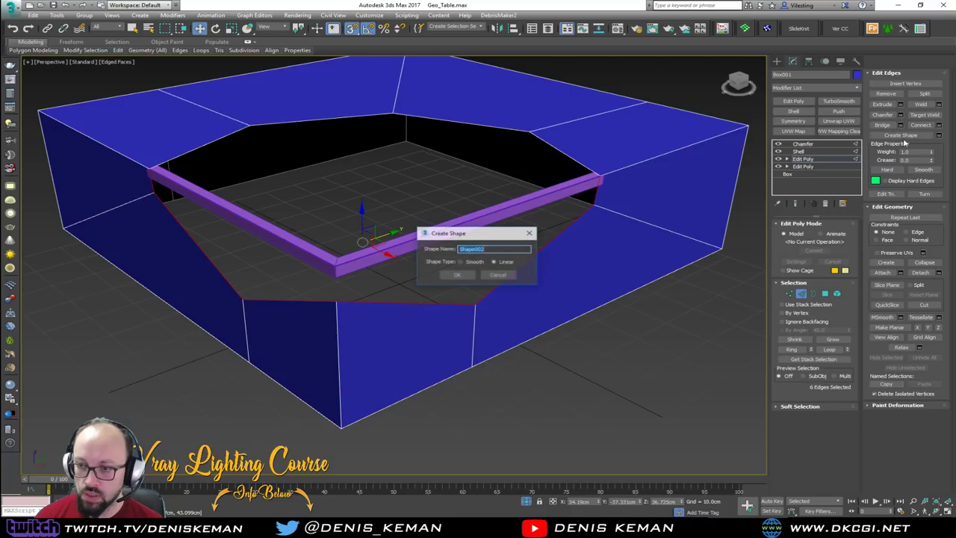
{"action": "left_click", "coordinate": [459, 274]}
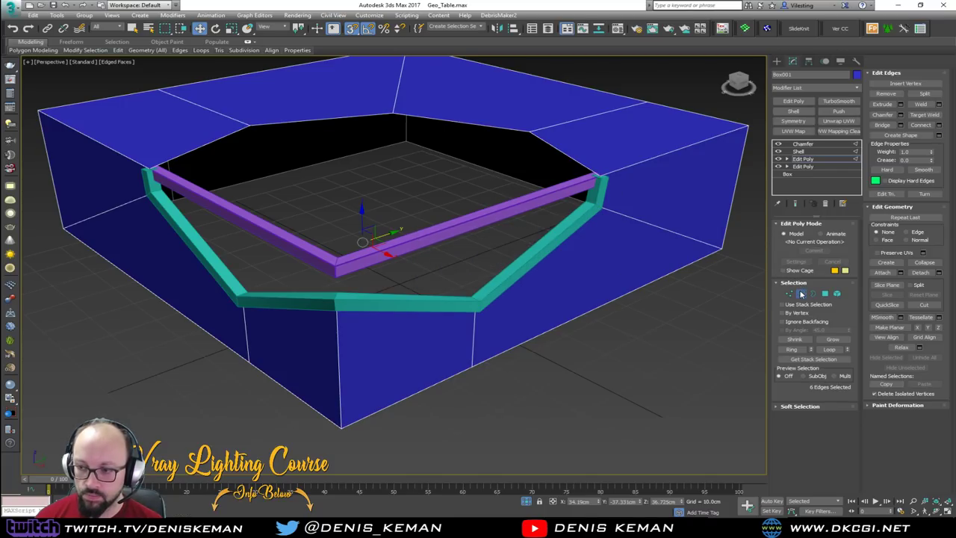
{"action": "left_click", "coordinate": [802, 294]}
Step: Offset the new lower spline frame by -1 cm along X and 1 cm along Y in world coordinates
{"action": "middle_click_drag", "start_coordinate": [373, 294], "coordinate": [357, 299], "text": "alt"}
{"action": "left_click", "coordinate": [228, 353]}
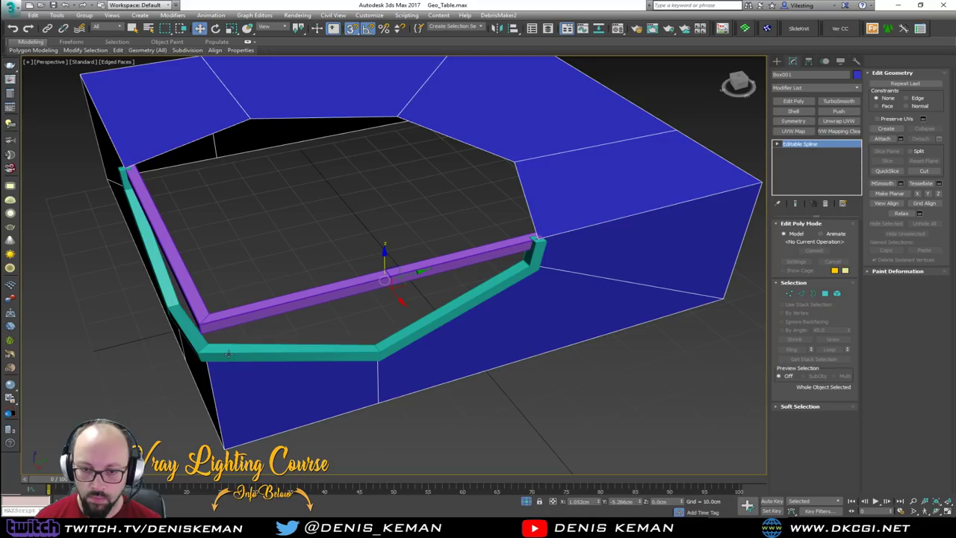
{"action": "middle_click_drag", "start_coordinate": [244, 354], "coordinate": [240, 348], "text": "alt"}
{"action": "key", "text": "alt+w"}
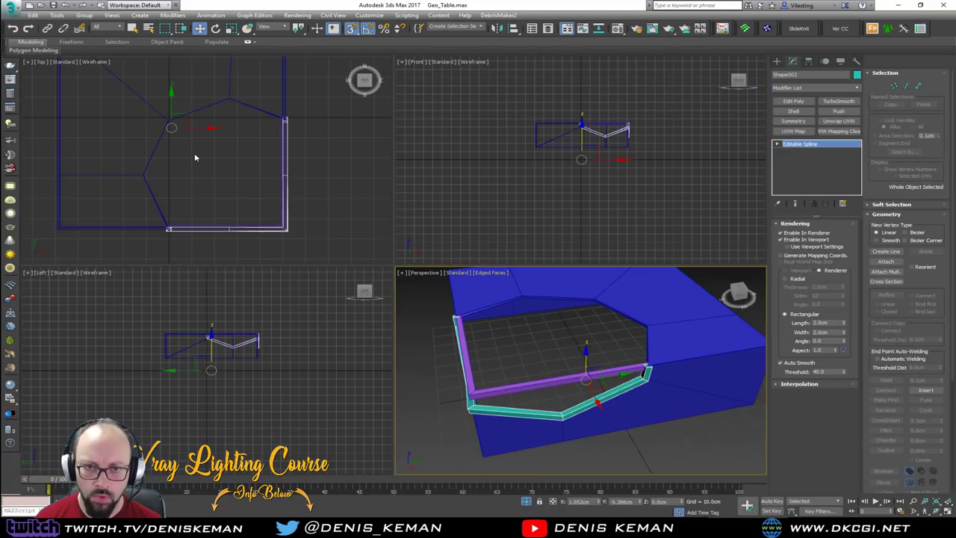
{"action": "scroll", "coordinate": [195, 154], "scroll_direction": "up", "scroll_amount": 2}
{"action": "middle_click", "coordinate": [566, 378]}
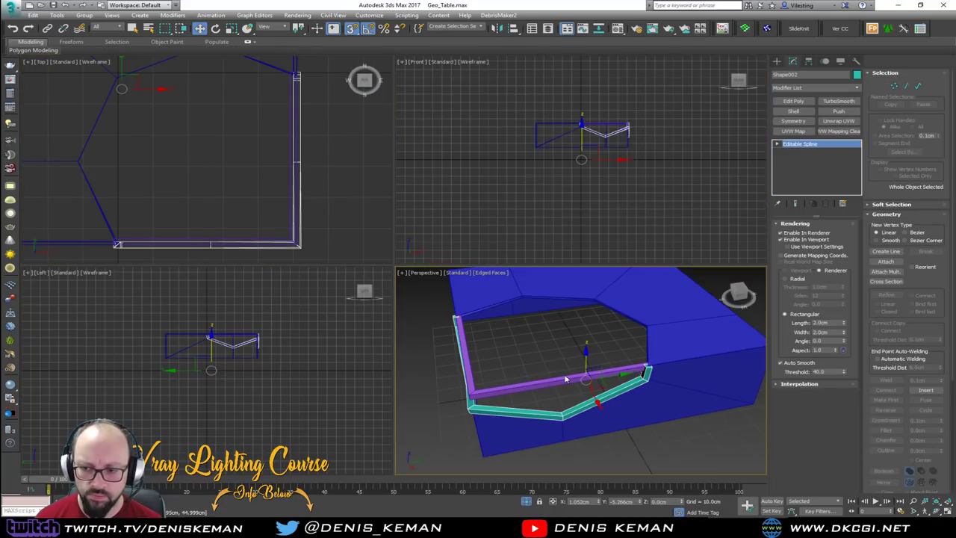
{"action": "key", "text": "alt+w"}
{"action": "middle_click_drag", "start_coordinate": [513, 322], "coordinate": [348, 296], "text": "alt"}
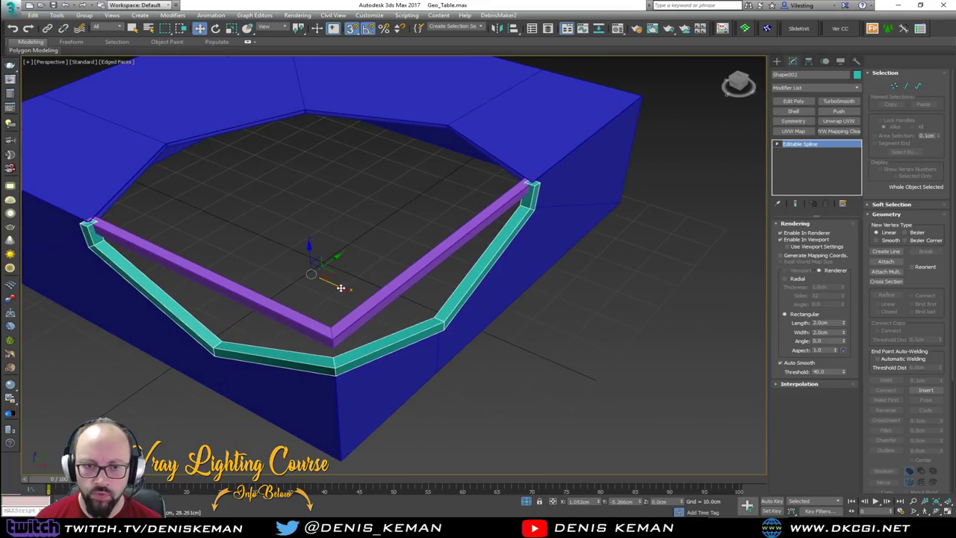
{"action": "right_click", "coordinate": [200, 28]}
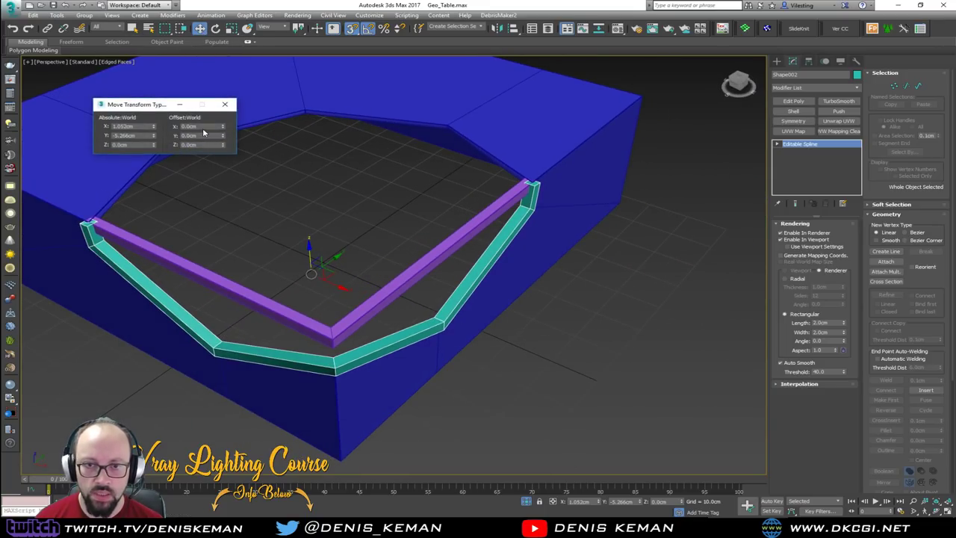
{"action": "key", "text": "Return"}
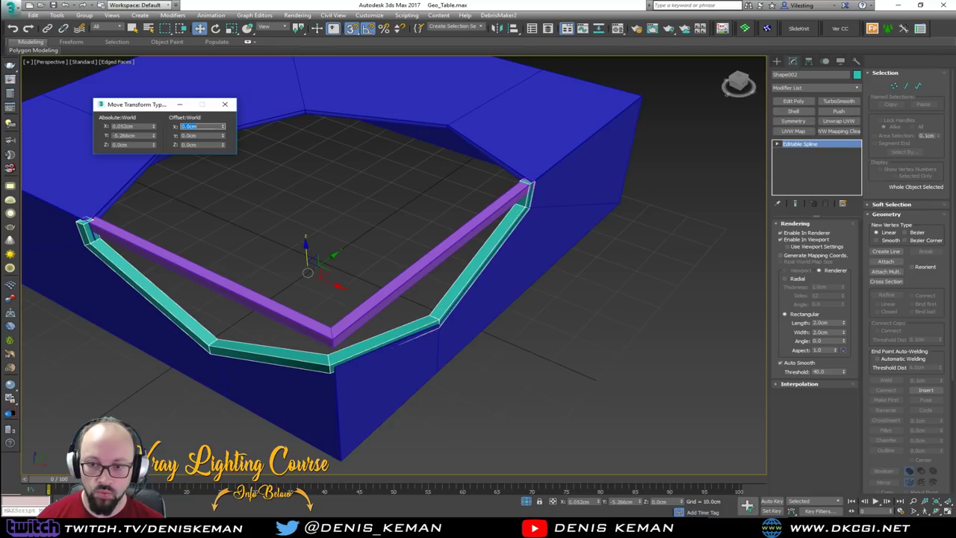
{"action": "key", "text": "Tab"}
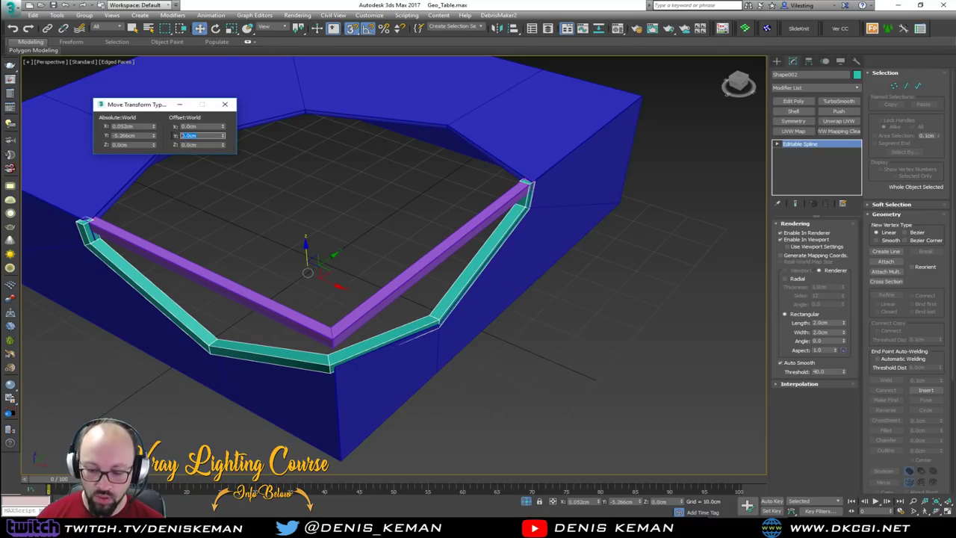
{"action": "type", "text": "1"}
{"action": "key", "text": "Return"}
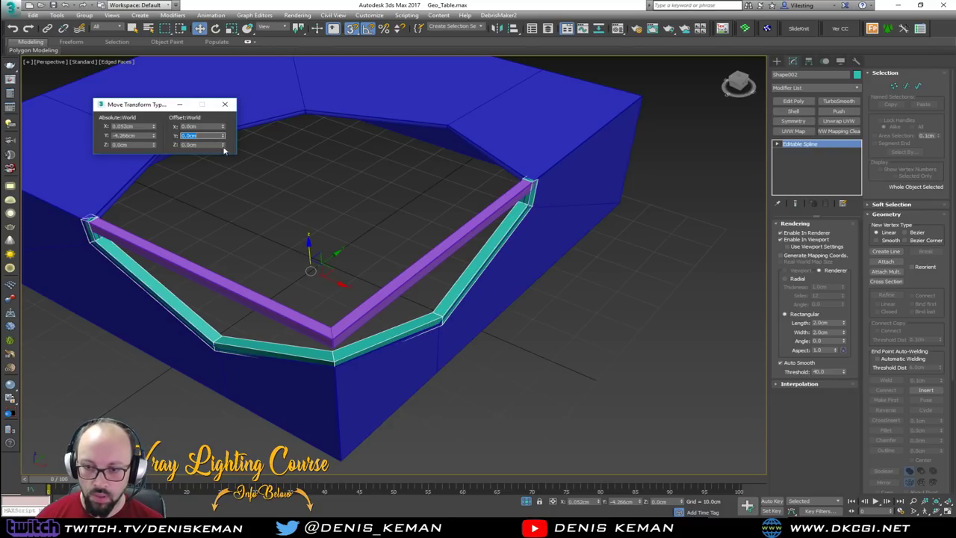
{"action": "middle_click_drag", "start_coordinate": [363, 286], "coordinate": [321, 284], "text": "alt"}
{"action": "left_click", "coordinate": [225, 108]}
Step: Add an Edit Poly modifier to the lower spline frame for vertex editing at its front corner
{"action": "scroll", "coordinate": [344, 337], "scroll_direction": "up", "scroll_amount": 8}
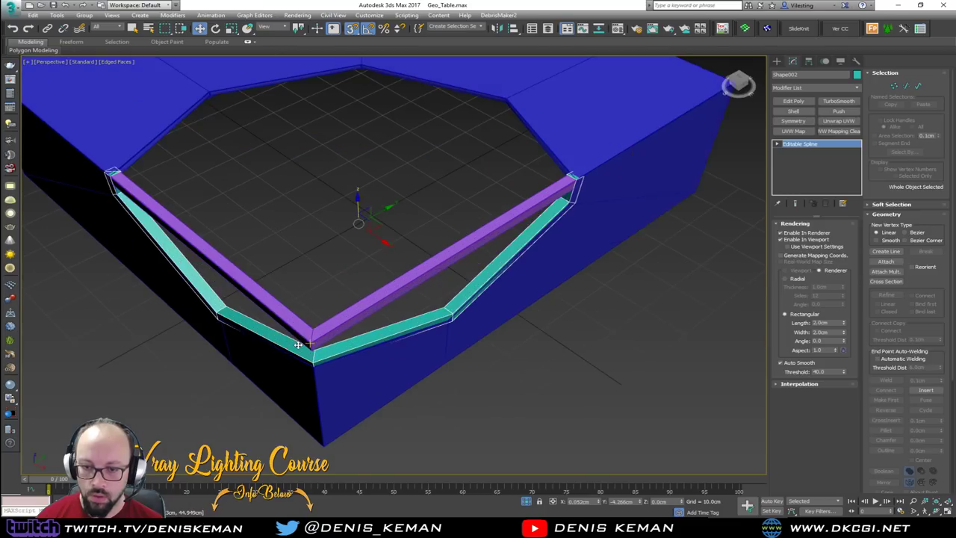
{"action": "middle_click_drag", "start_coordinate": [344, 337], "coordinate": [245, 239], "text": "alt"}
{"action": "key", "text": "F3"}
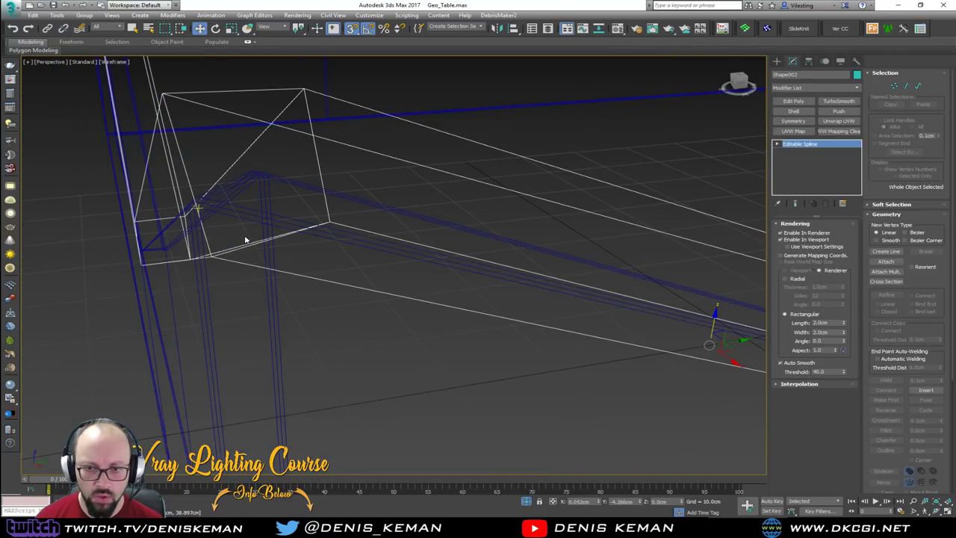
{"action": "scroll", "coordinate": [245, 243], "scroll_direction": "down", "scroll_amount": 1}
{"action": "key", "text": "1"}
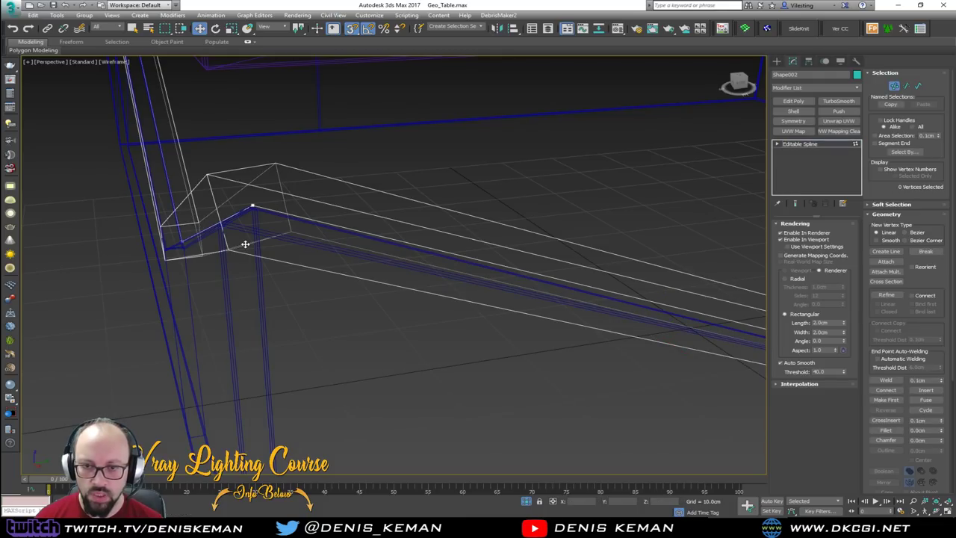
{"action": "left_click", "coordinate": [793, 101]}
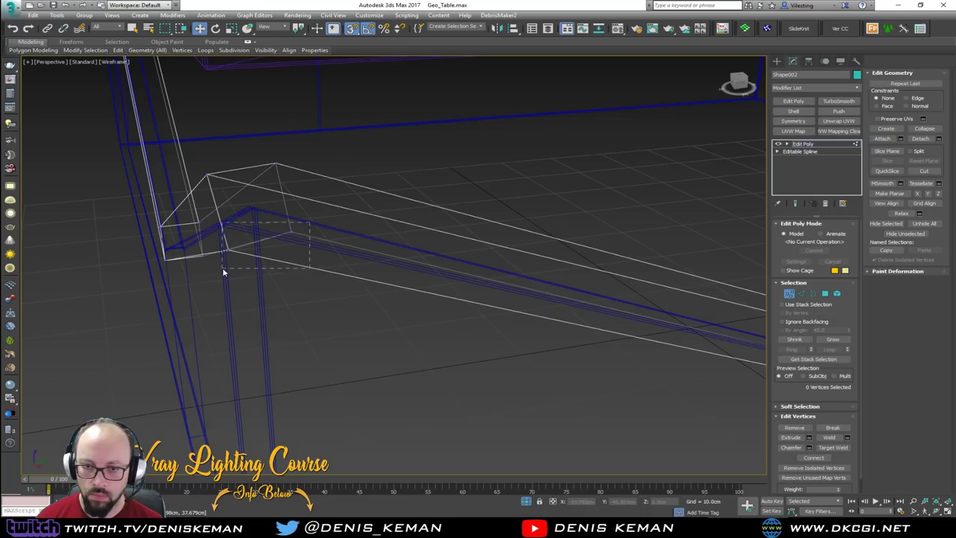
Step: Shift the two bottom vertices of the lower frame's front corner slightly along Y toward the outer side
{"action": "left_click_drag", "start_coordinate": [223, 273], "coordinate": [228, 274]}
{"action": "mouse_move", "coordinate": [227, 274]}
{"action": "middle_mouse_down", "text": "alt"}
{"action": "mouse_move", "coordinate": [223, 286]}
{"action": "mouse_move", "coordinate": [228, 278]}
{"action": "middle_mouse_up", "text": "alt"}
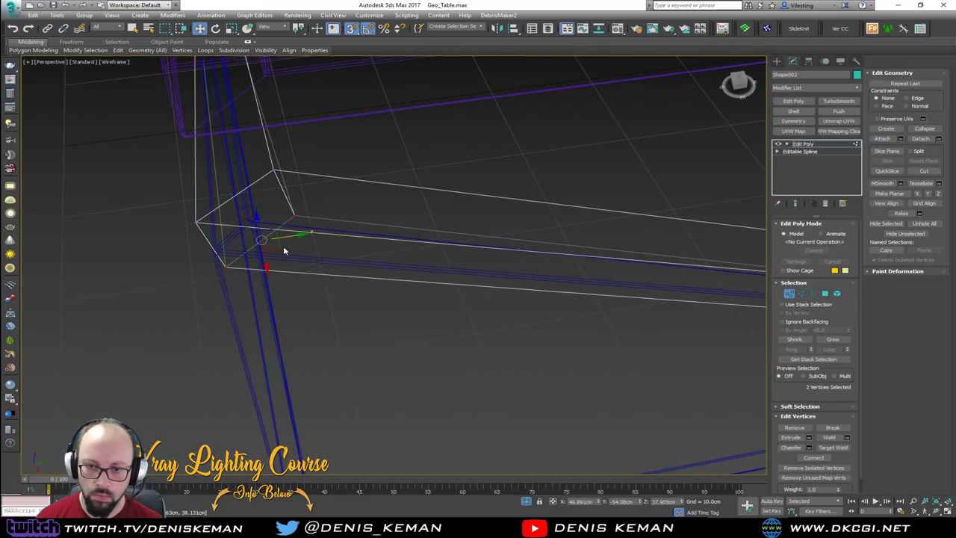
{"action": "left_click_drag", "start_coordinate": [229, 267], "coordinate": [195, 222]}
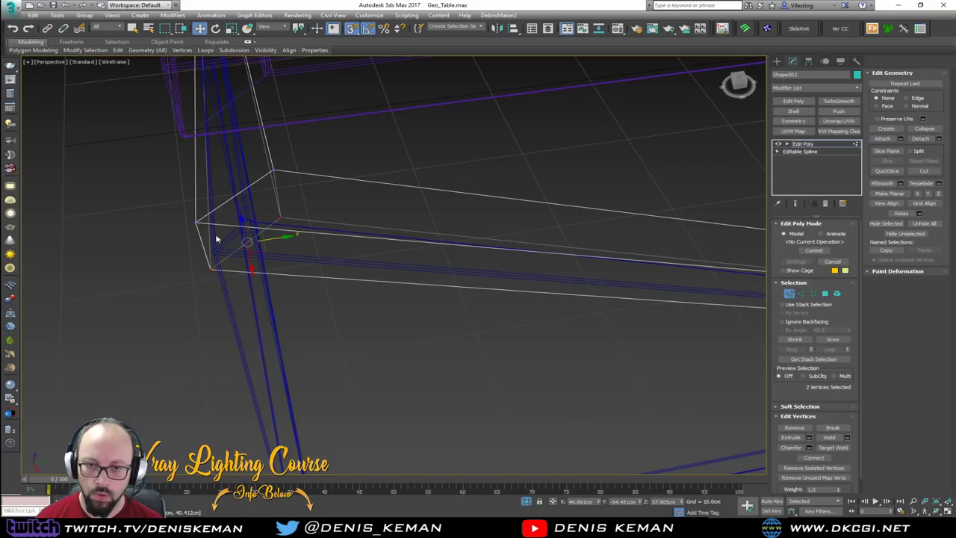
{"action": "middle_click_drag", "start_coordinate": [216, 239], "coordinate": [374, 258], "text": "alt"}
{"action": "key", "text": "F3"}
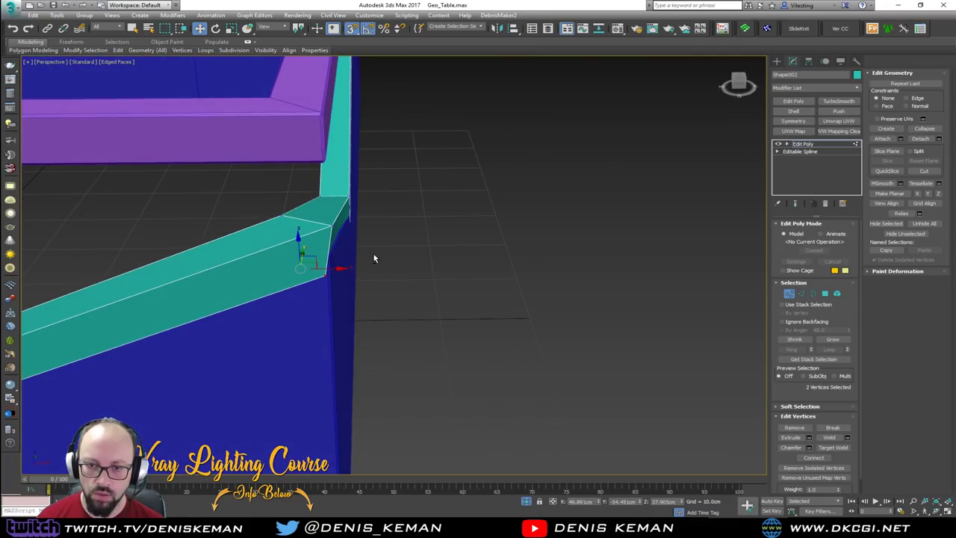
Step: Align the front corner's two bottom vertices along Y with the inner top vertex of the same corner
{"action": "left_click", "coordinate": [332, 226]}
{"action": "left_click_drag", "start_coordinate": [330, 204], "coordinate": [334, 229]}
{"action": "left_click", "coordinate": [282, 216]}
{"action": "middle_click_drag", "start_coordinate": [335, 231], "coordinate": [296, 215], "text": "alt"}
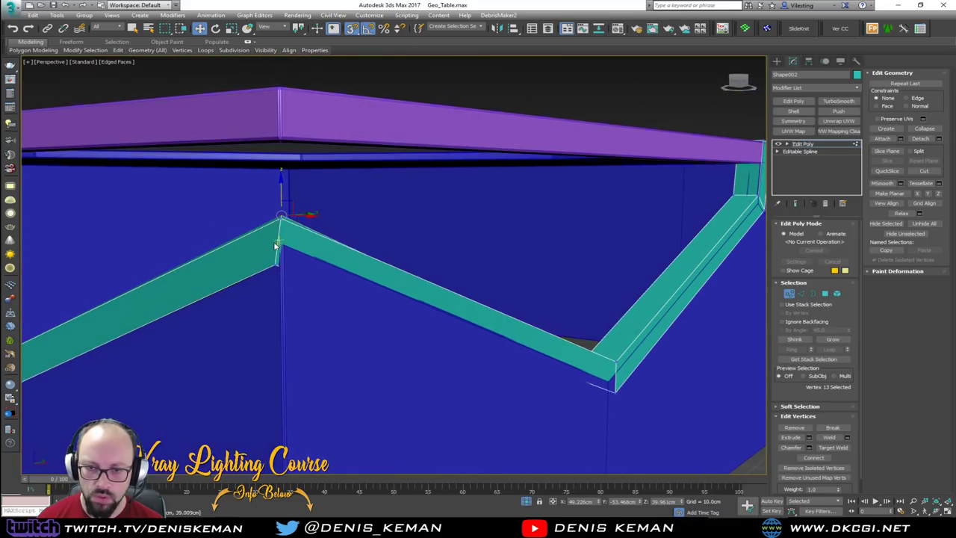
{"action": "left_click", "coordinate": [274, 265]}
{"action": "key", "text": "F3"}
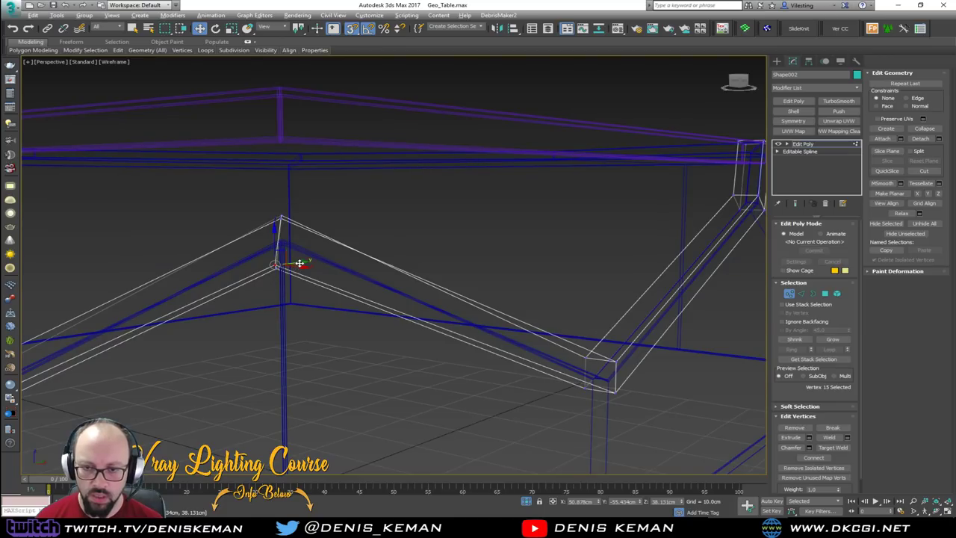
{"action": "middle_click_drag", "start_coordinate": [300, 263], "coordinate": [298, 272], "text": "alt"}
{"action": "mouse_move", "coordinate": [260, 279]}
{"action": "left_mouse_down"}
{"action": "mouse_move", "coordinate": [297, 249]}
{"action": "mouse_move", "coordinate": [284, 212]}
{"action": "left_mouse_up"}
{"action": "key", "text": "F3"}
{"action": "mouse_move", "coordinate": [283, 213]}
{"action": "middle_mouse_down", "text": "alt"}
{"action": "mouse_move", "coordinate": [280, 252]}
{"action": "mouse_move", "coordinate": [310, 258]}
{"action": "middle_mouse_up", "text": "alt"}
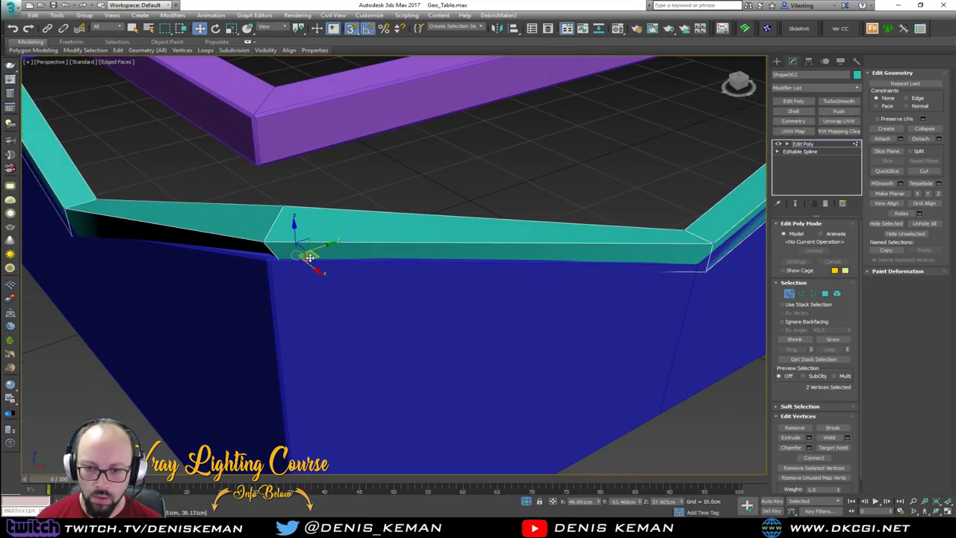
Step: Reposition the front corner's bottom vertex pair, and shift its top vertex pair in the XY plane to straighten the joint
{"action": "left_click_drag", "start_coordinate": [313, 256], "coordinate": [280, 274]}
{"action": "left_click", "coordinate": [278, 210]}
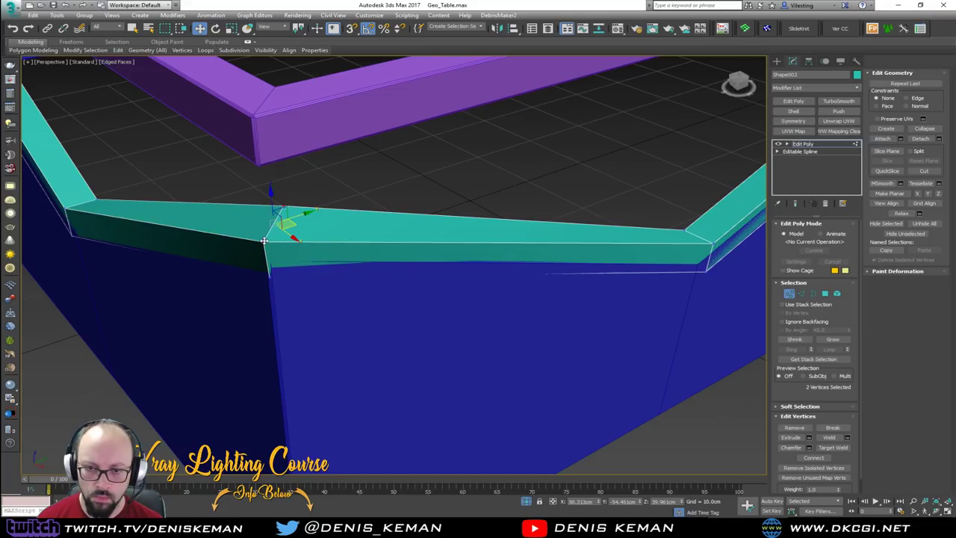
{"action": "left_click_drag", "start_coordinate": [293, 225], "coordinate": [298, 221]}
{"action": "middle_click_drag", "start_coordinate": [298, 221], "coordinate": [395, 273], "text": "alt"}
Step: Select the three outer polygons along the lower frame's X-facing side and make them planar in X
{"action": "key", "text": "4"}
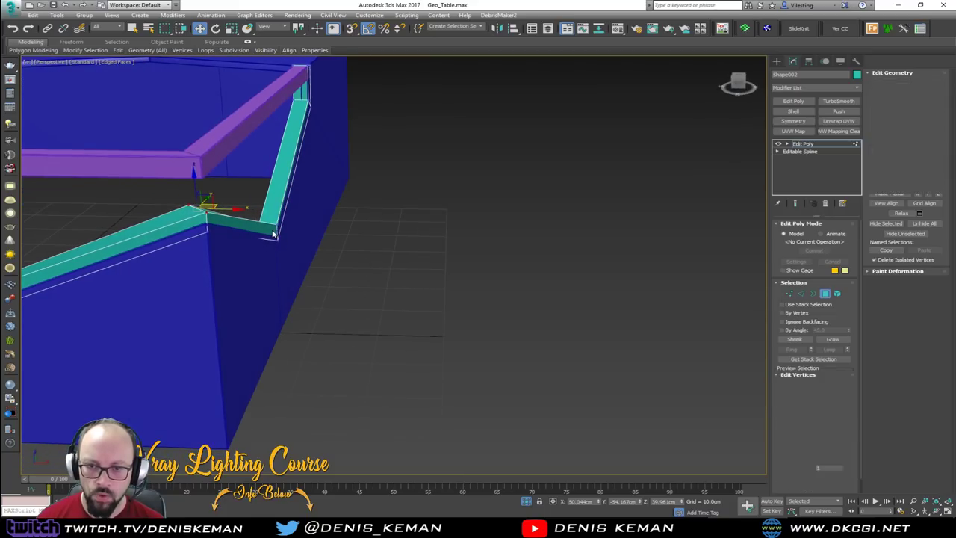
{"action": "left_click", "coordinate": [280, 215], "text": "ctrl"}
{"action": "middle_click_drag", "start_coordinate": [281, 215], "coordinate": [298, 292], "text": "alt"}
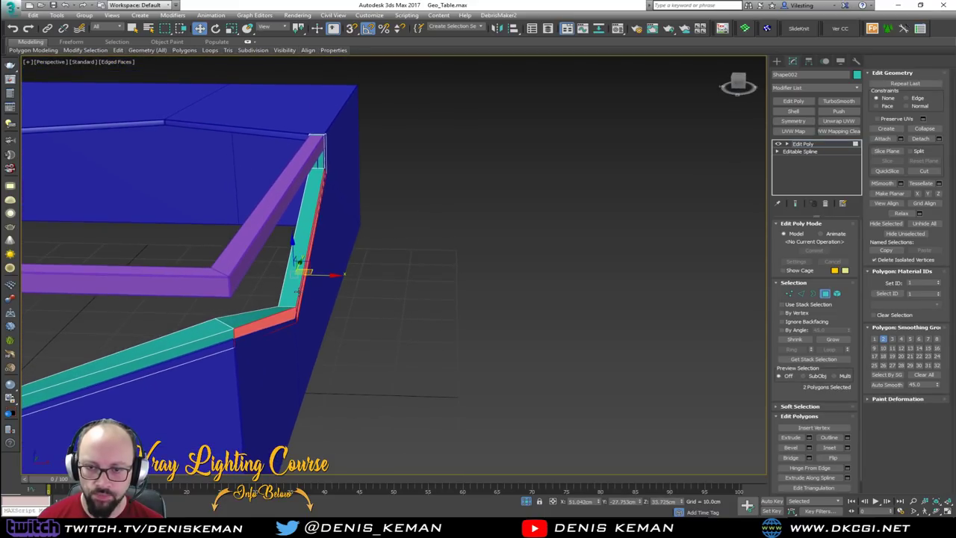
{"action": "middle_click_drag", "start_coordinate": [681, 211], "coordinate": [323, 182], "text": "alt"}
{"action": "left_click", "coordinate": [413, 168], "text": "ctrl"}
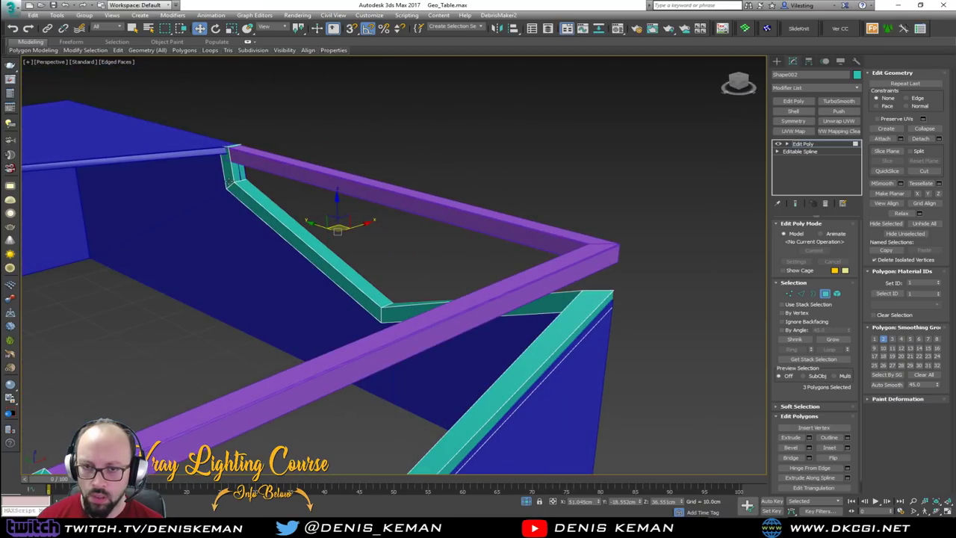
{"action": "left_click", "coordinate": [227, 168], "text": "ctrl"}
{"action": "left_click", "coordinate": [265, 216], "text": "ctrl"}
{"action": "left_click", "coordinate": [414, 312], "text": "ctrl"}
{"action": "middle_click_drag", "start_coordinate": [415, 312], "coordinate": [359, 299], "text": "alt"}
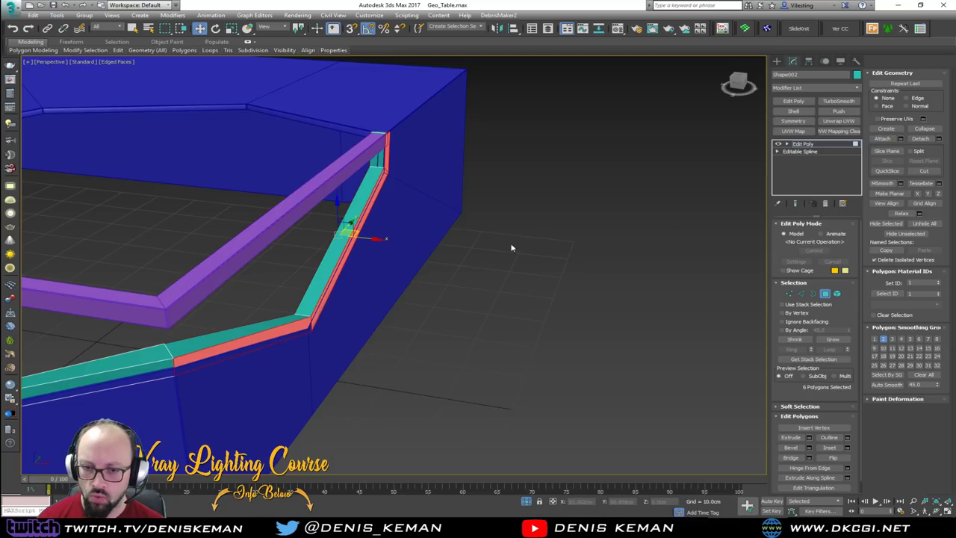
{"action": "left_click", "coordinate": [296, 333]}
{"action": "left_click", "coordinate": [340, 270], "text": "ctrl"}
{"action": "left_click", "coordinate": [384, 150], "text": "ctrl"}
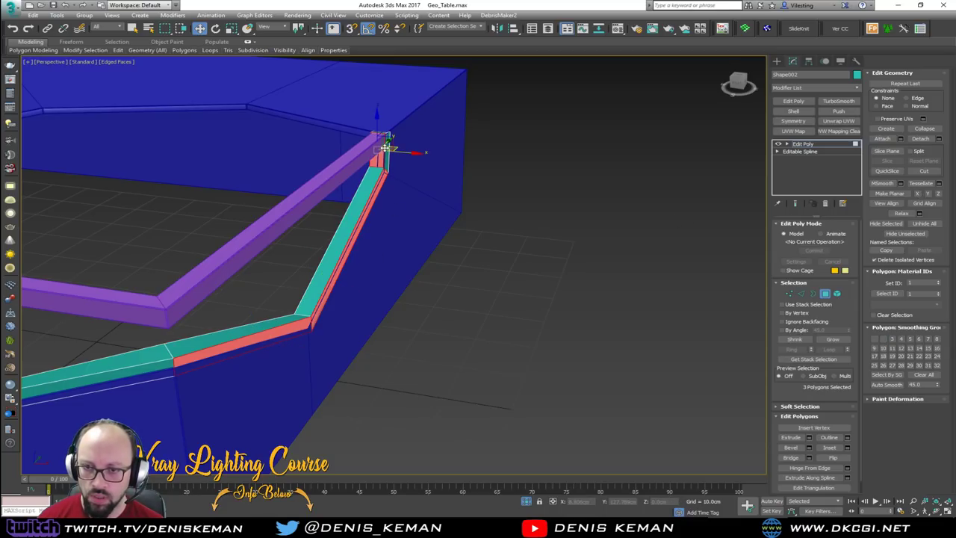
{"action": "key", "text": "ctrl+z"}
{"action": "left_click", "coordinate": [387, 159], "text": "ctrl"}
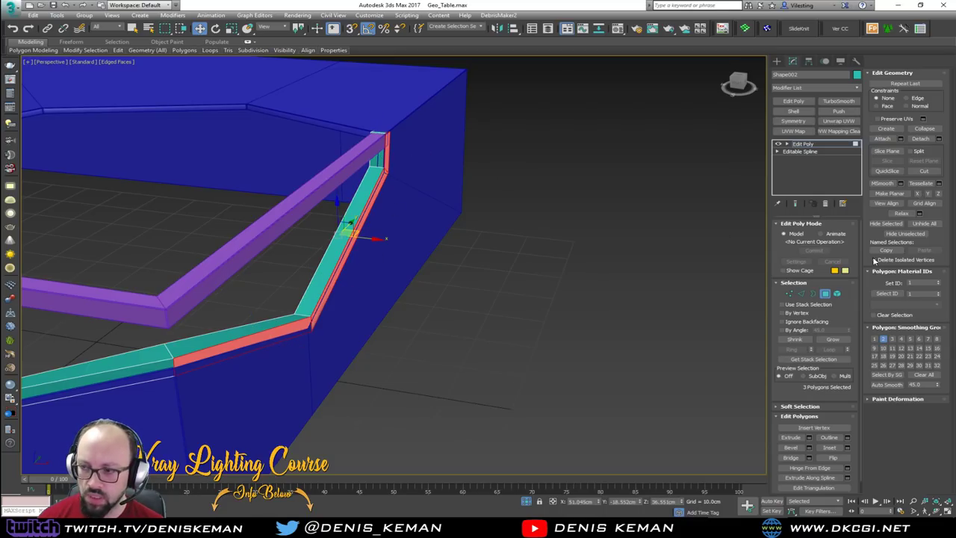
{"action": "left_click", "coordinate": [920, 195]}
Step: Select the three outer polygons along the lower frame's Y-facing side and make them planar in Y
{"action": "middle_click_drag", "start_coordinate": [310, 385], "coordinate": [555, 350], "text": "alt"}
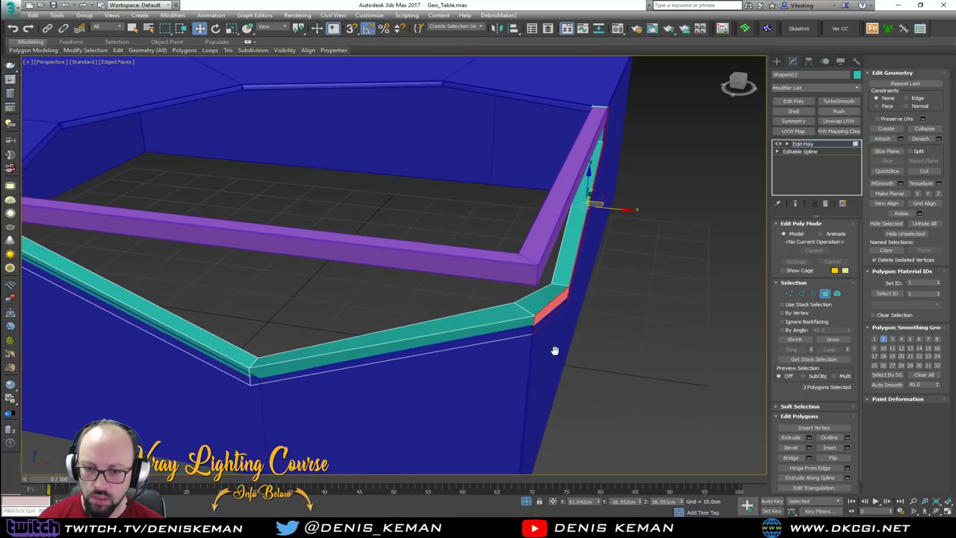
{"action": "left_click", "coordinate": [213, 366]}
{"action": "left_click", "coordinate": [284, 367], "text": "ctrl"}
{"action": "middle_click_drag", "start_coordinate": [283, 368], "coordinate": [242, 368], "text": "alt"}
{"action": "left_click", "coordinate": [165, 186], "text": "ctrl"}
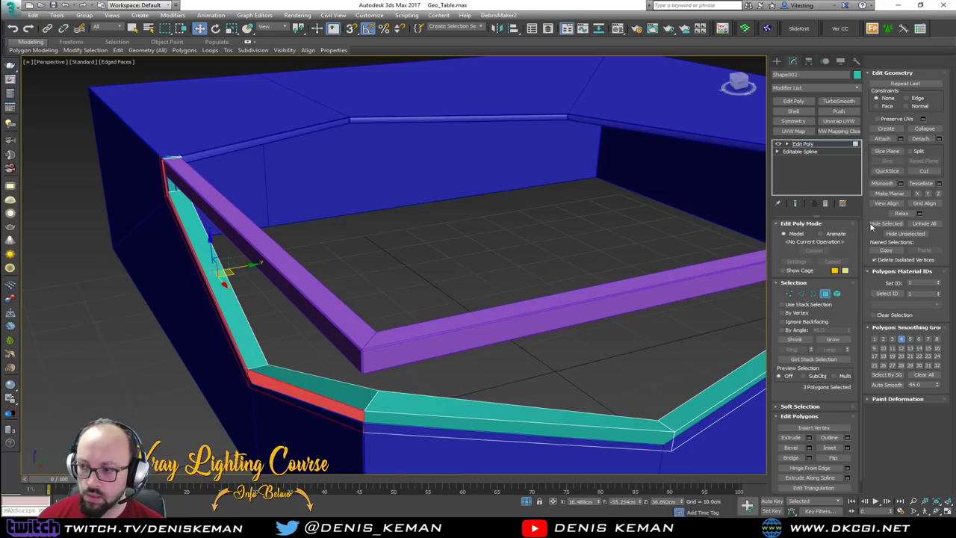
{"action": "left_click", "coordinate": [486, 320]}
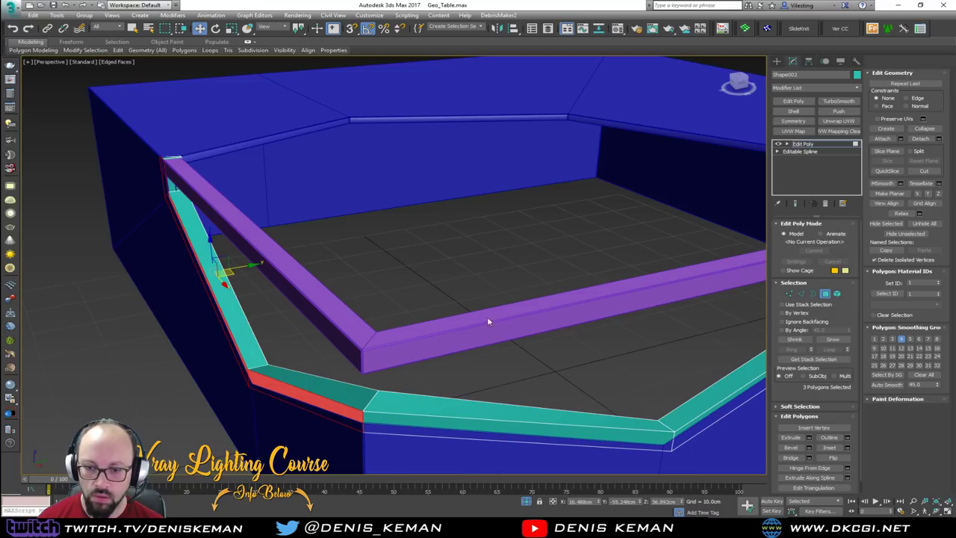
Step: Select the three inner polygons along the lower frame's Y-facing side and make them planar in Y
{"action": "middle_click_drag", "start_coordinate": [486, 320], "coordinate": [231, 341], "text": "alt"}
{"action": "left_click", "coordinate": [213, 345]}
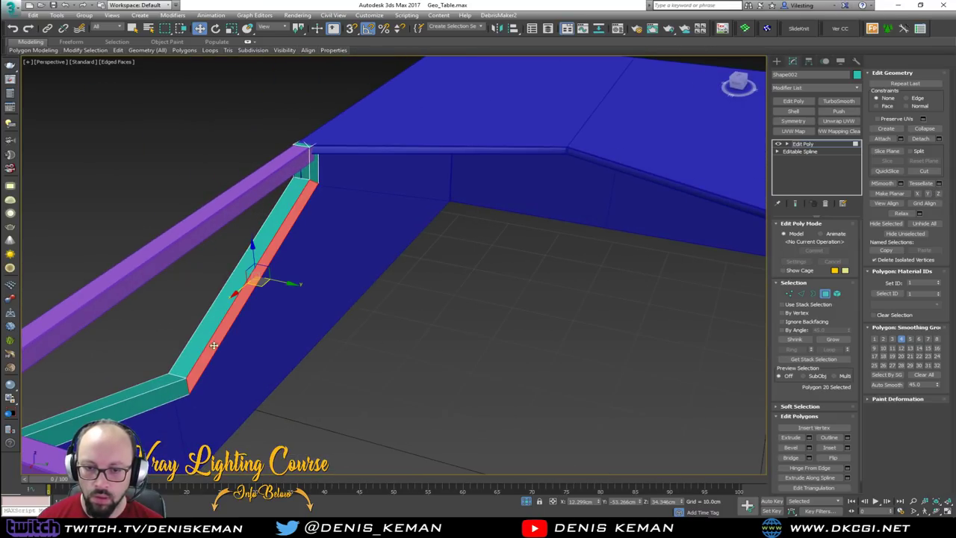
{"action": "left_click", "coordinate": [172, 386], "text": "ctrl"}
{"action": "left_click", "coordinate": [314, 168], "text": "ctrl"}
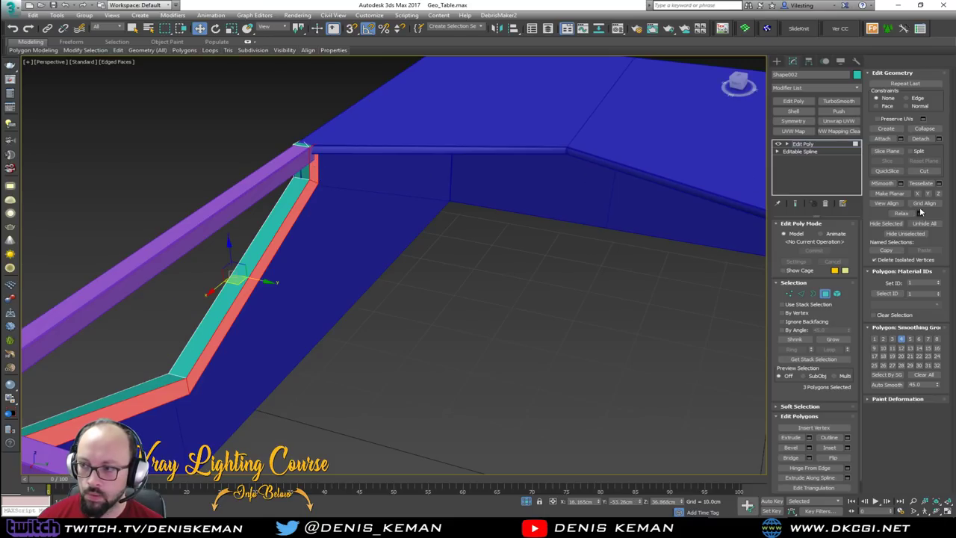
Step: Select the three inner polygons along the lower frame's X-facing side and make them planar in X
{"action": "middle_click_drag", "start_coordinate": [502, 291], "coordinate": [343, 305], "text": "alt"}
{"action": "left_click", "coordinate": [306, 304]}
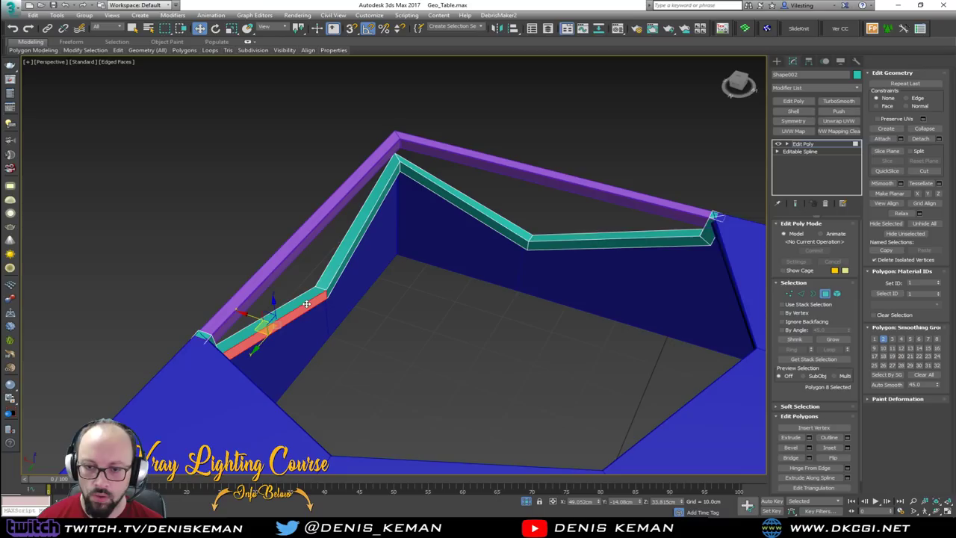
{"action": "left_click", "coordinate": [212, 341], "text": "ctrl"}
{"action": "left_click", "coordinate": [334, 273], "text": "ctrl"}
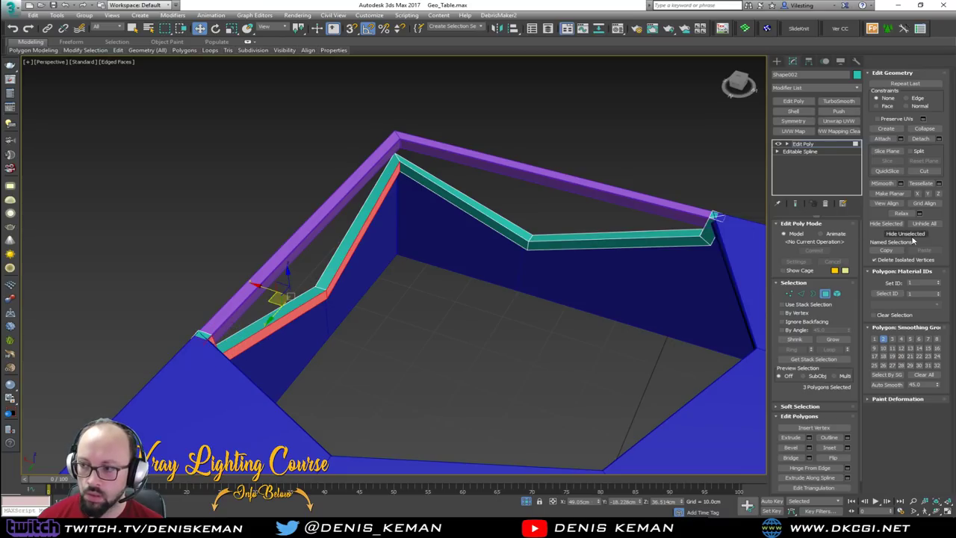
Step: Shift the four top vertices at the lower frame's Y-side end along Y, and adjust its two end vertices to meet the upper rail
{"action": "middle_click_drag", "start_coordinate": [639, 274], "coordinate": [658, 250], "text": "alt"}
{"action": "scroll", "coordinate": [423, 248], "scroll_direction": "down", "scroll_amount": 3}
{"action": "scroll", "coordinate": [423, 248], "scroll_direction": "up", "scroll_amount": 3}
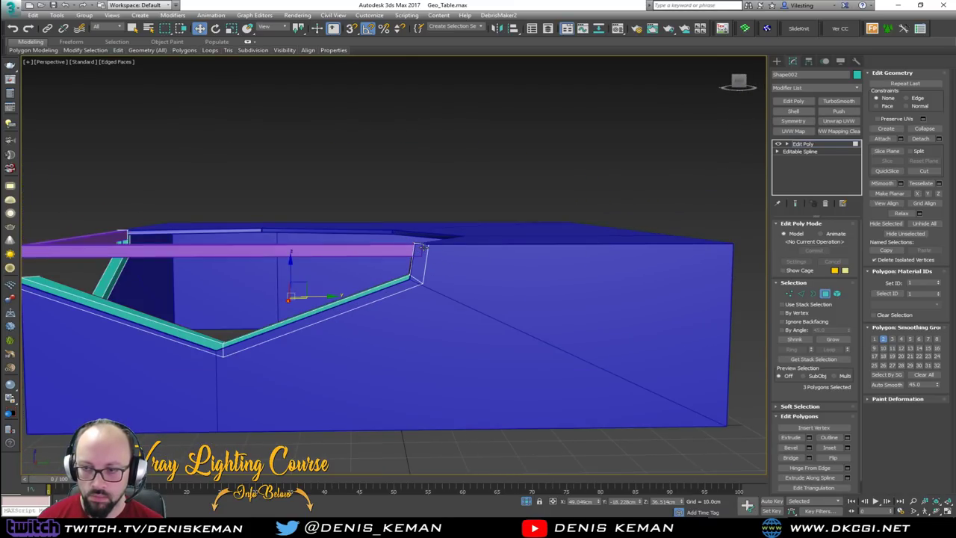
{"action": "middle_click_drag", "start_coordinate": [435, 244], "coordinate": [431, 266], "text": "alt"}
{"action": "key", "text": "1"}
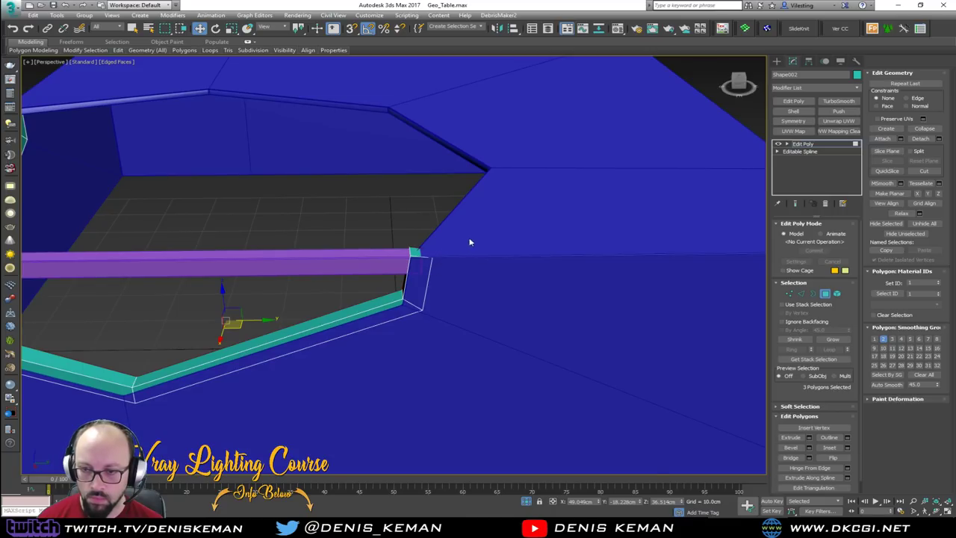
{"action": "left_click_drag", "start_coordinate": [478, 229], "coordinate": [399, 276]}
{"action": "middle_click_drag", "start_coordinate": [410, 256], "coordinate": [437, 254], "text": "alt"}
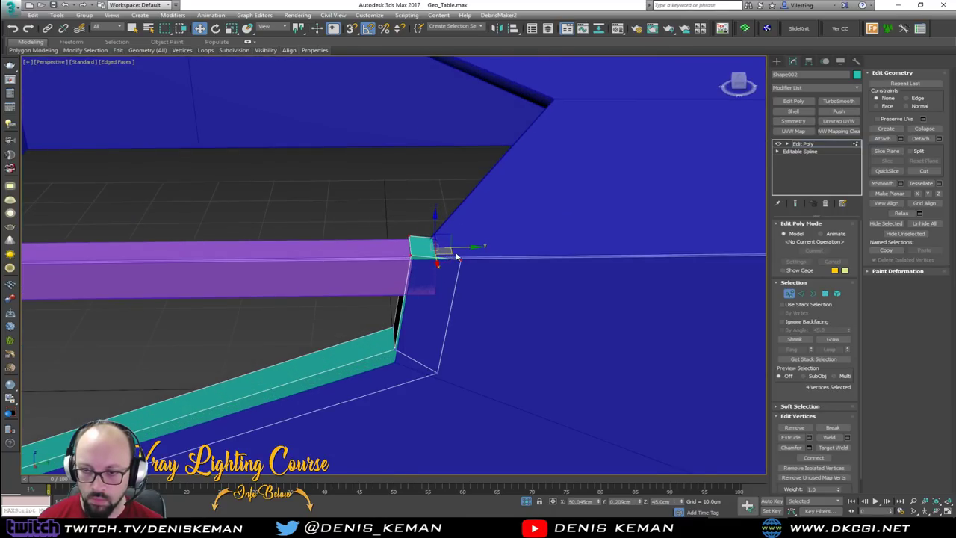
{"action": "left_click_drag", "start_coordinate": [460, 247], "coordinate": [451, 249]}
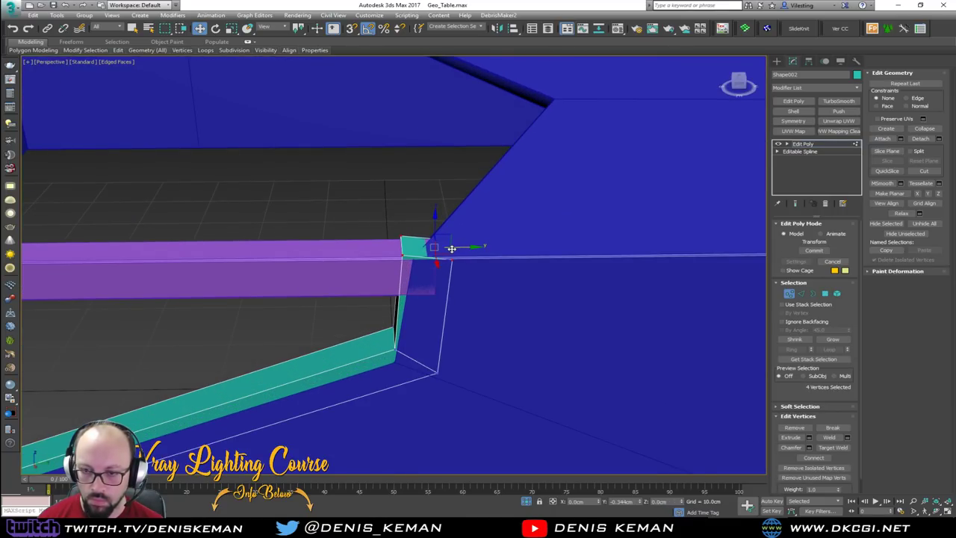
{"action": "middle_click_drag", "start_coordinate": [451, 249], "coordinate": [422, 264], "text": "alt"}
{"action": "left_click_drag", "start_coordinate": [422, 259], "coordinate": [450, 247]}
{"action": "middle_click_drag", "start_coordinate": [453, 250], "coordinate": [495, 247], "text": "alt"}
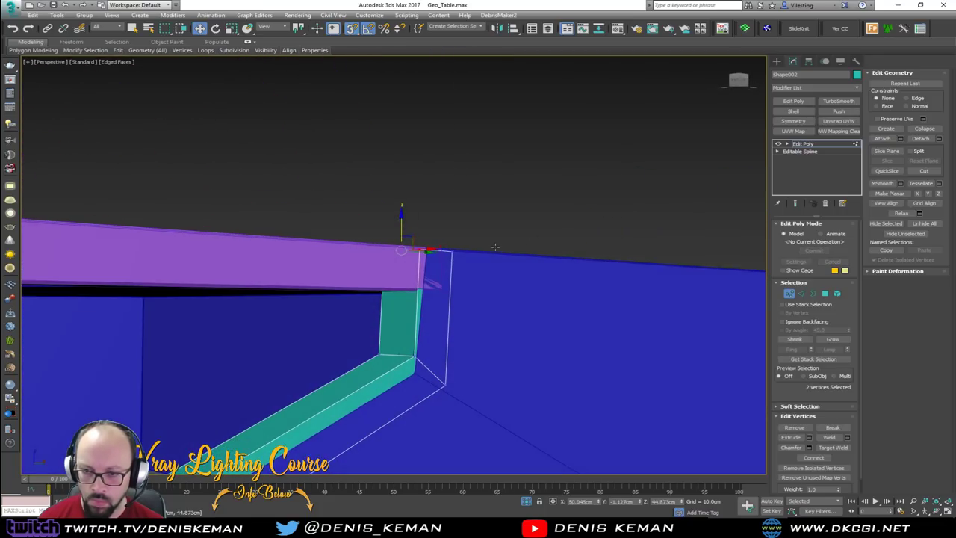
{"action": "left_click", "coordinate": [789, 293]}
Step: Examine how the lower frame meets the upper rail at both ends, checking it with edges hidden and shown
{"action": "scroll", "coordinate": [565, 305], "scroll_direction": "down", "scroll_amount": 3}
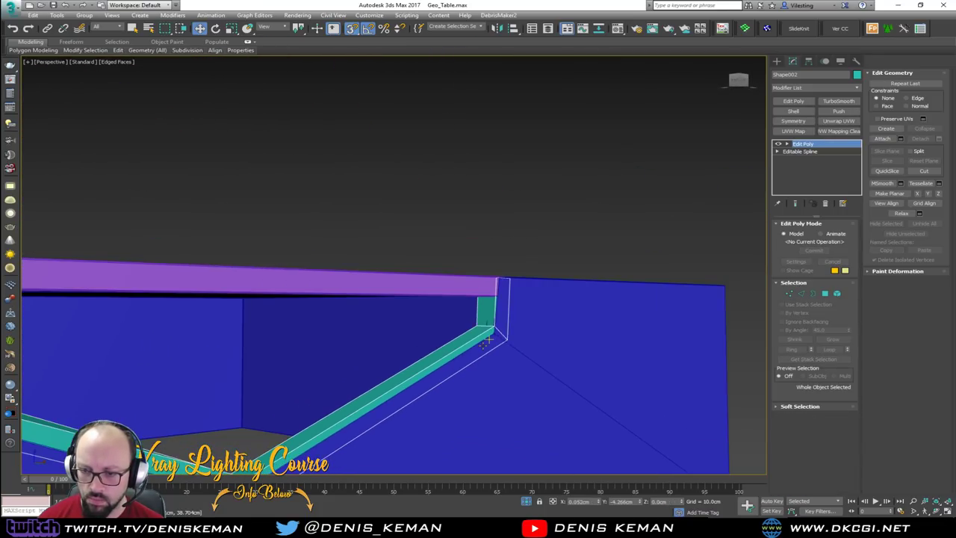
{"action": "left_click", "coordinate": [482, 239]}
{"action": "middle_click_drag", "start_coordinate": [325, 384], "coordinate": [481, 291]}
{"action": "key", "text": "F4"}
{"action": "mouse_move", "coordinate": [327, 347]}
{"action": "middle_mouse_down"}
{"action": "mouse_move", "coordinate": [406, 352]}
{"action": "mouse_move", "coordinate": [390, 351]}
{"action": "middle_mouse_up"}
{"action": "scroll", "coordinate": [403, 348], "scroll_direction": "down", "scroll_amount": 3}
{"action": "left_click", "coordinate": [217, 374]}
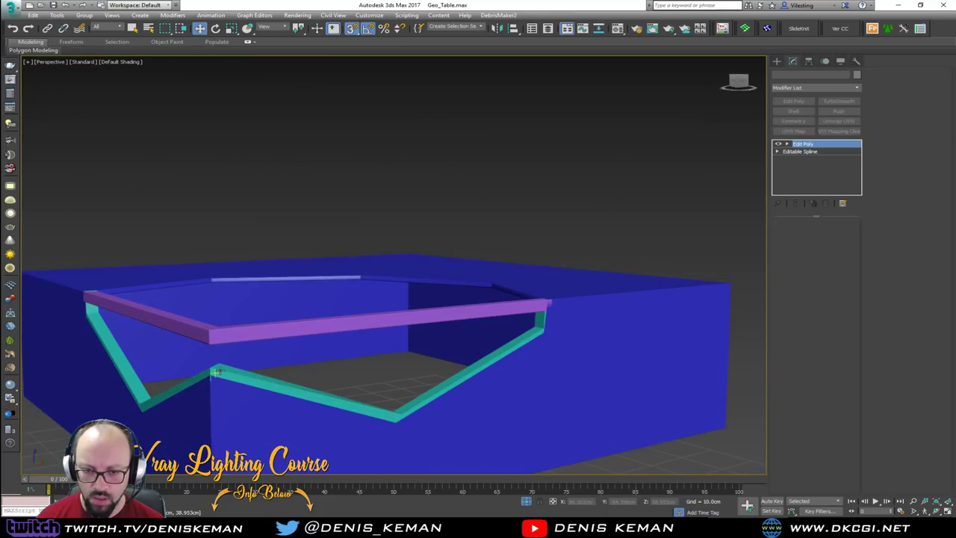
{"action": "key", "text": "F4"}
{"action": "scroll", "coordinate": [209, 379], "scroll_direction": "up", "scroll_amount": 4}
{"action": "middle_click_drag", "start_coordinate": [212, 382], "coordinate": [382, 288]}
{"action": "scroll", "coordinate": [290, 323], "scroll_direction": "down", "scroll_amount": 2}
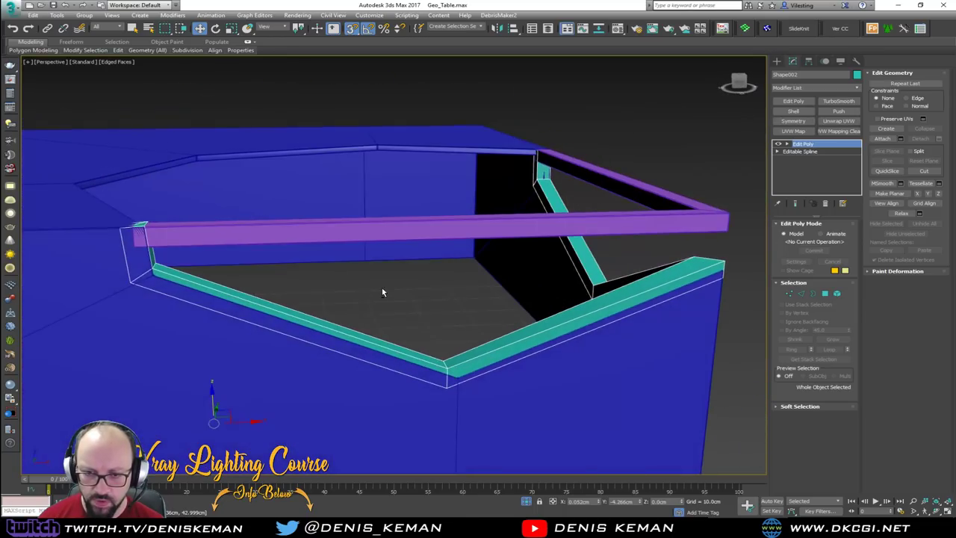
Step: Select the top vertices at the lower frame's opposite end and move them to meet the upper rail's end
{"action": "middle_click_drag", "start_coordinate": [158, 228], "coordinate": [276, 288]}
{"action": "key", "text": "1"}
{"action": "key", "text": "F3"}
{"action": "left_click_drag", "start_coordinate": [284, 263], "coordinate": [227, 298]}
{"action": "key", "text": "F3"}
{"action": "scroll", "coordinate": [244, 290], "scroll_direction": "up", "scroll_amount": 3}
{"action": "left_click_drag", "start_coordinate": [283, 279], "coordinate": [278, 296]}
{"action": "right_click", "coordinate": [290, 278]}
{"action": "left_click_drag", "start_coordinate": [287, 254], "coordinate": [288, 262]}
{"action": "left_click", "coordinate": [789, 294]}
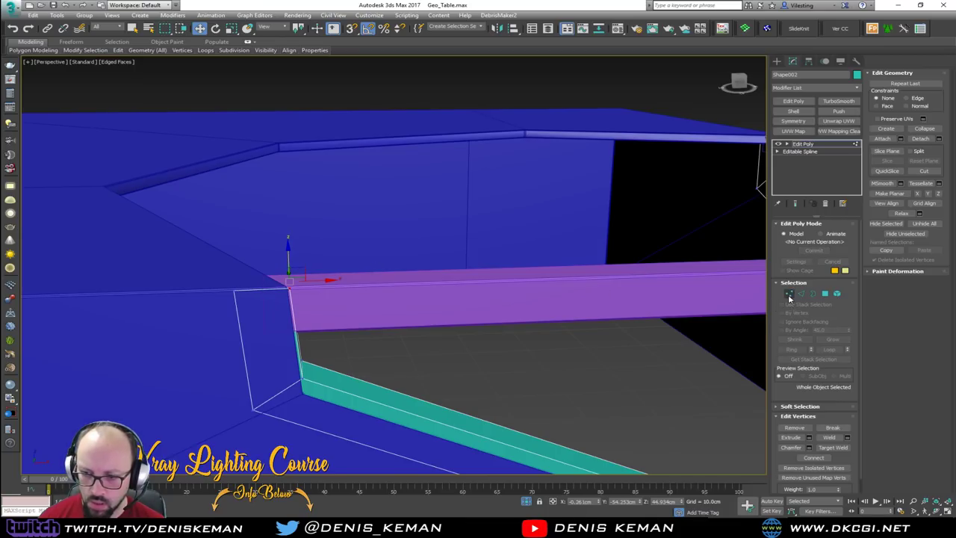
Step: Examine the lower frame's middle corner and its alignment beneath the upper rail's corner
{"action": "scroll", "coordinate": [473, 430], "scroll_direction": "up", "scroll_amount": 2}
{"action": "middle_click_drag", "start_coordinate": [474, 431], "coordinate": [328, 378]}
{"action": "scroll", "coordinate": [327, 379], "scroll_direction": "down", "scroll_amount": 8}
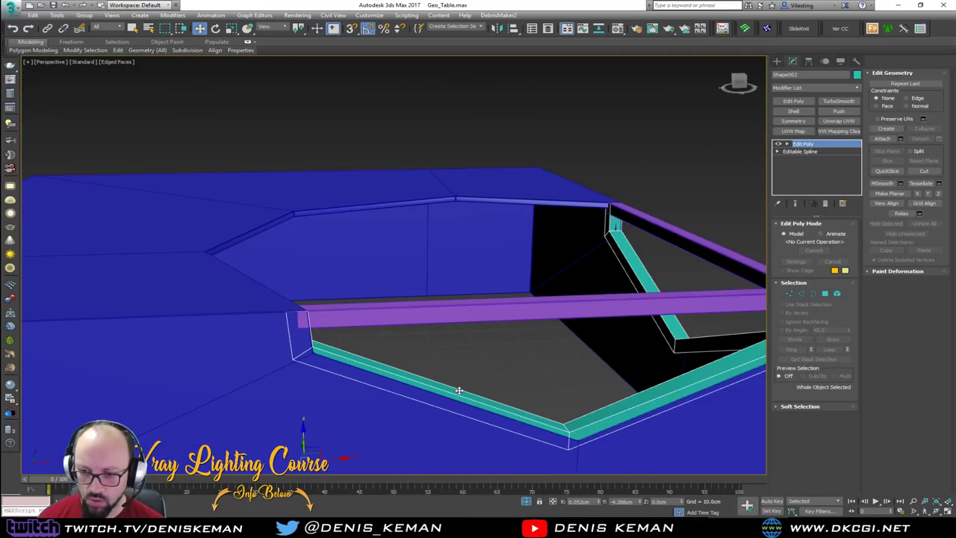
{"action": "middle_click_drag", "start_coordinate": [422, 404], "coordinate": [323, 365], "text": "alt"}
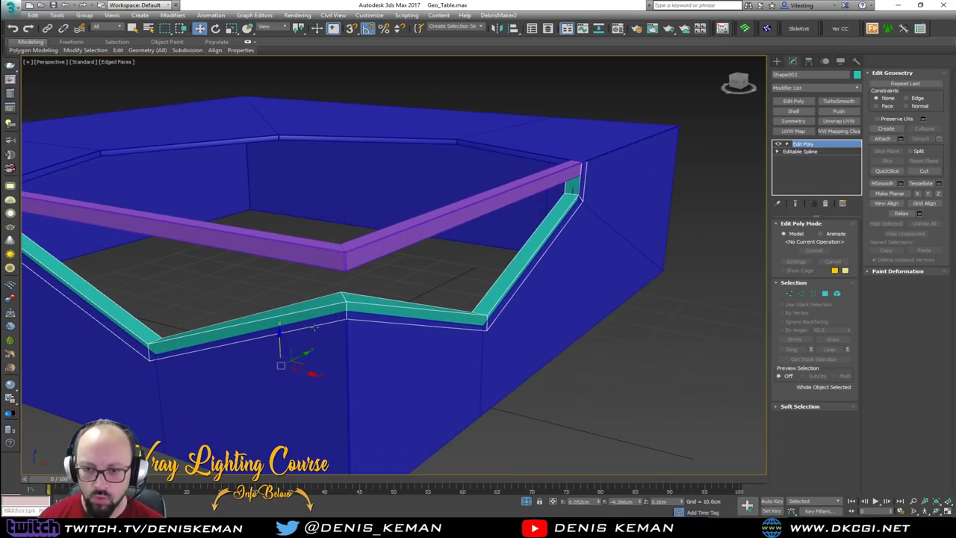
{"action": "middle_click_drag", "start_coordinate": [314, 327], "coordinate": [351, 314], "text": "alt"}
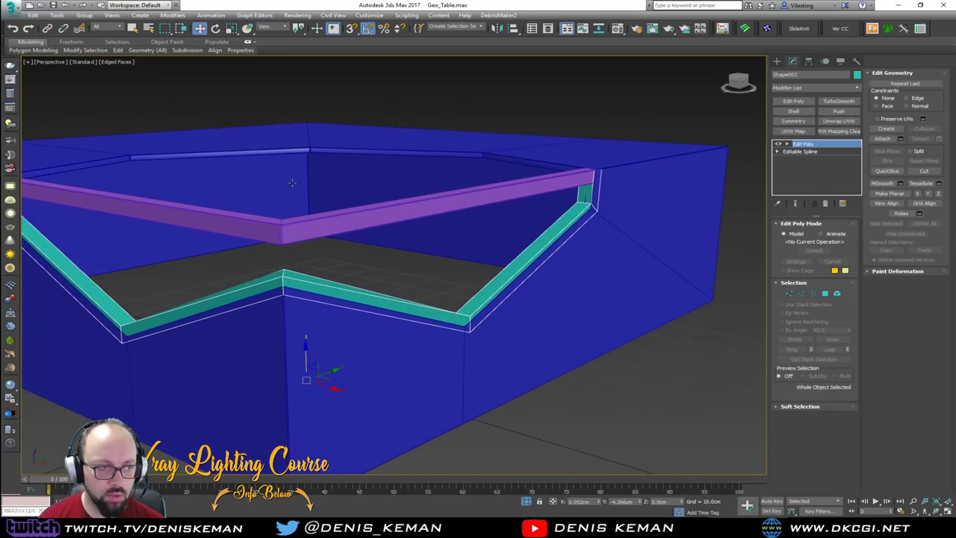
{"action": "middle_click_drag", "start_coordinate": [287, 191], "coordinate": [340, 212], "text": "alt"}
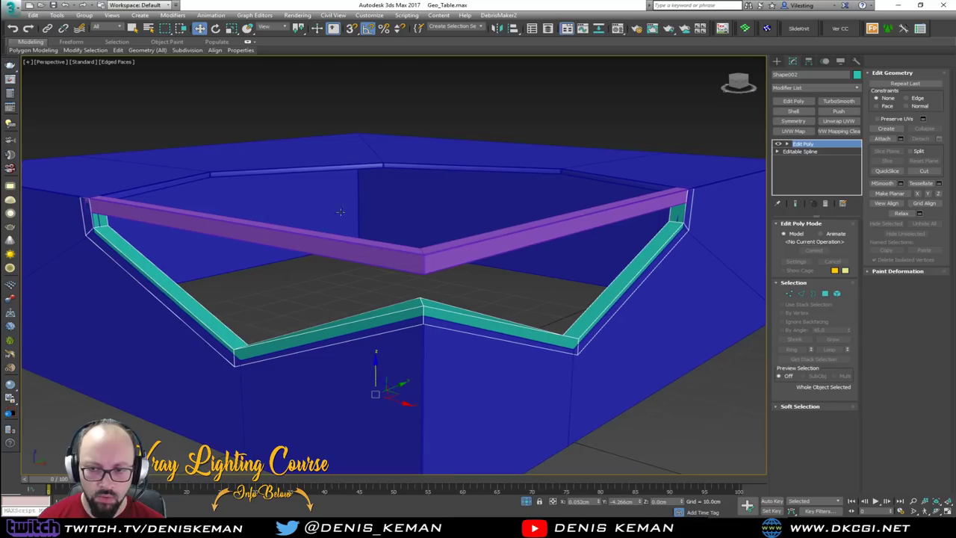
{"action": "left_click", "coordinate": [427, 295]}
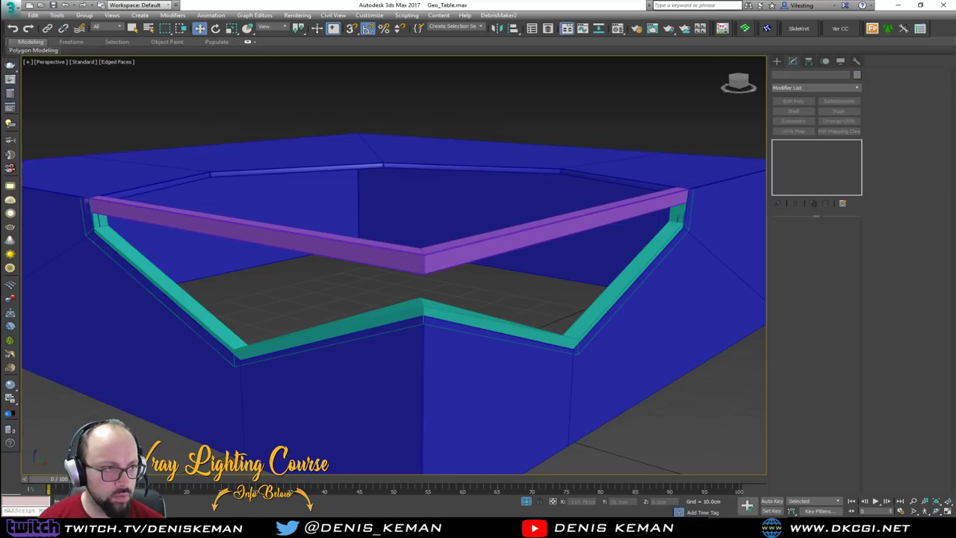
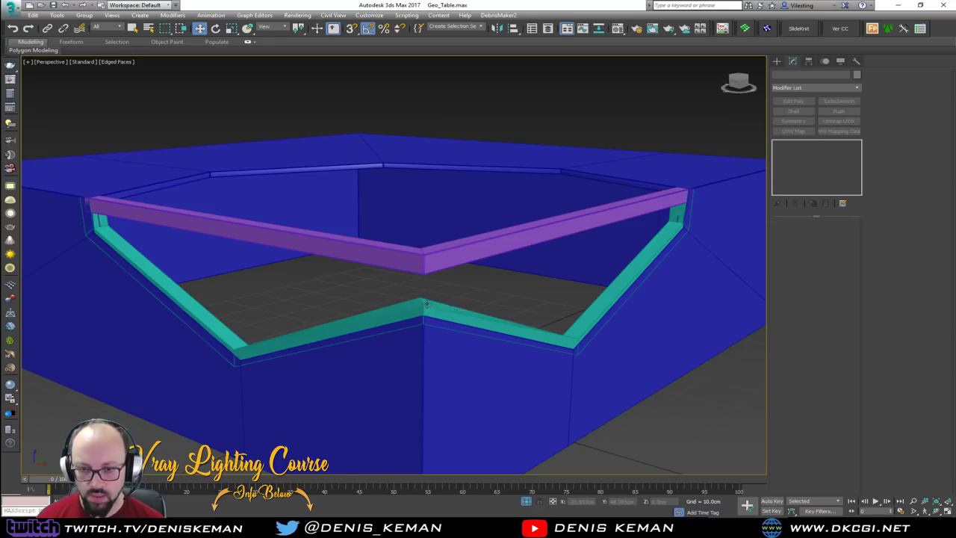
{"action": "middle_click_drag", "start_coordinate": [423, 304], "coordinate": [422, 313], "text": "alt"}
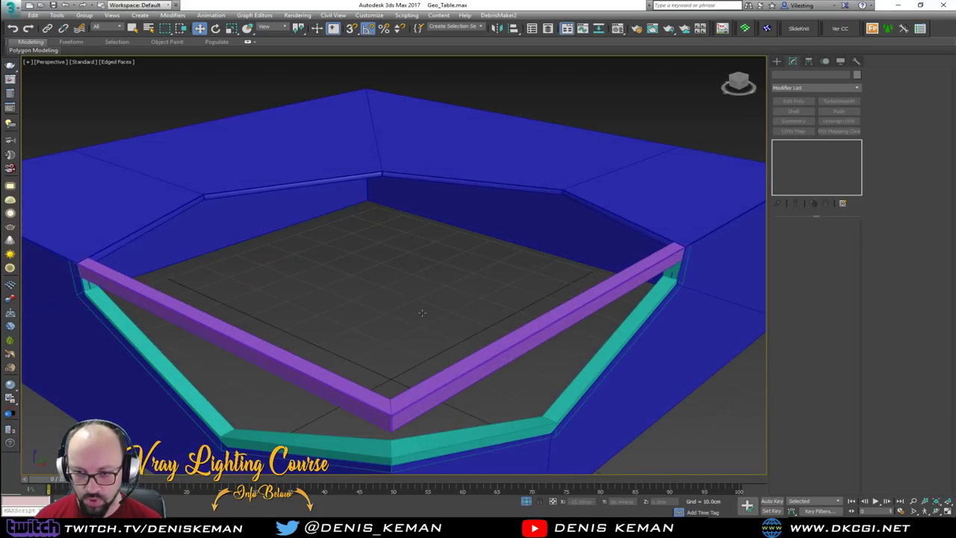
{"action": "middle_click_drag", "start_coordinate": [403, 415], "coordinate": [461, 341], "text": "alt"}
Step: Select the four-edge loop at the lower frame's middle corner and open-chamfer it by 1.0 cm with 1 segment
{"action": "left_click", "coordinate": [544, 314]}
{"action": "key", "text": "2"}
{"action": "double_click", "coordinate": [491, 332]}
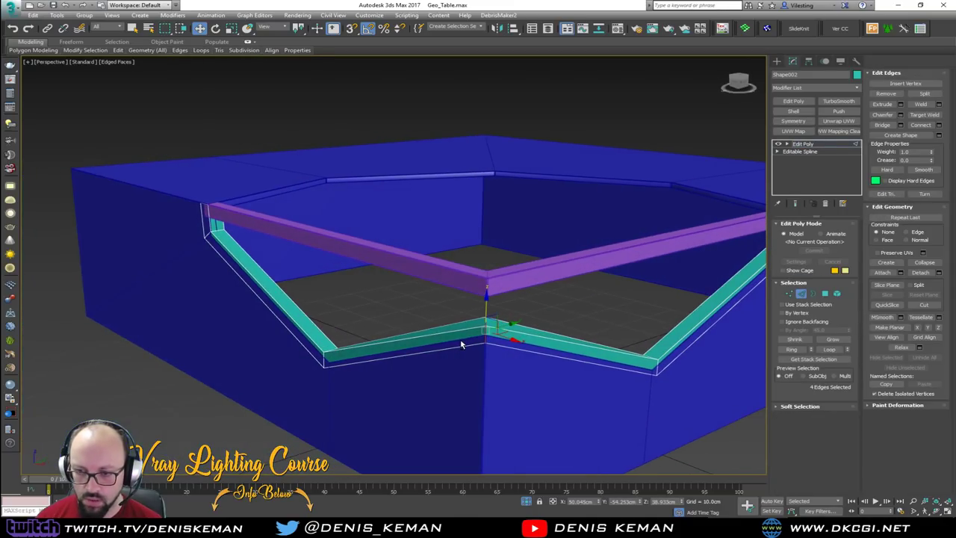
{"action": "left_click", "coordinate": [901, 115]}
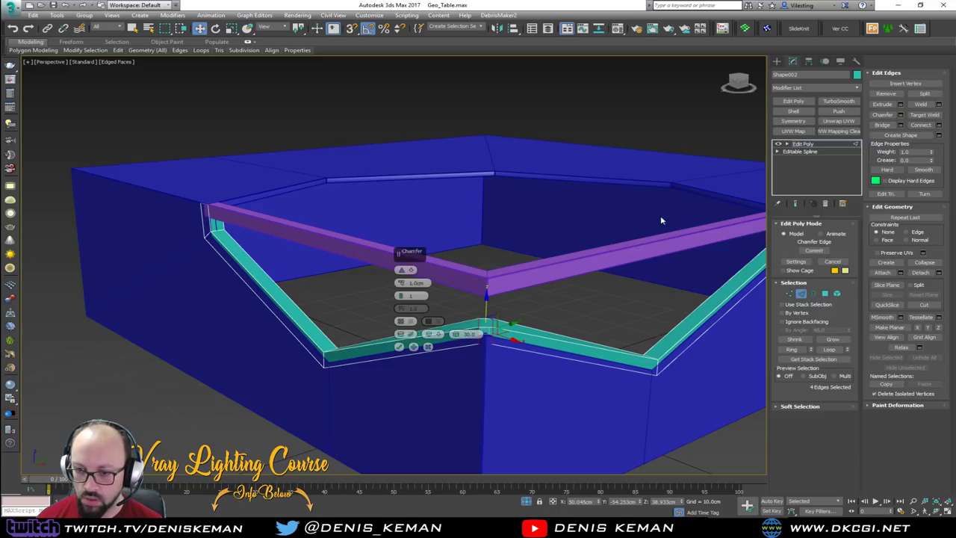
{"action": "left_click", "coordinate": [399, 347]}
Step: Try to make the top polygon beside the lower frame's corner gap planar, and undo it
{"action": "scroll", "coordinate": [482, 327], "scroll_direction": "up", "scroll_amount": 4}
{"action": "key", "text": "1"}
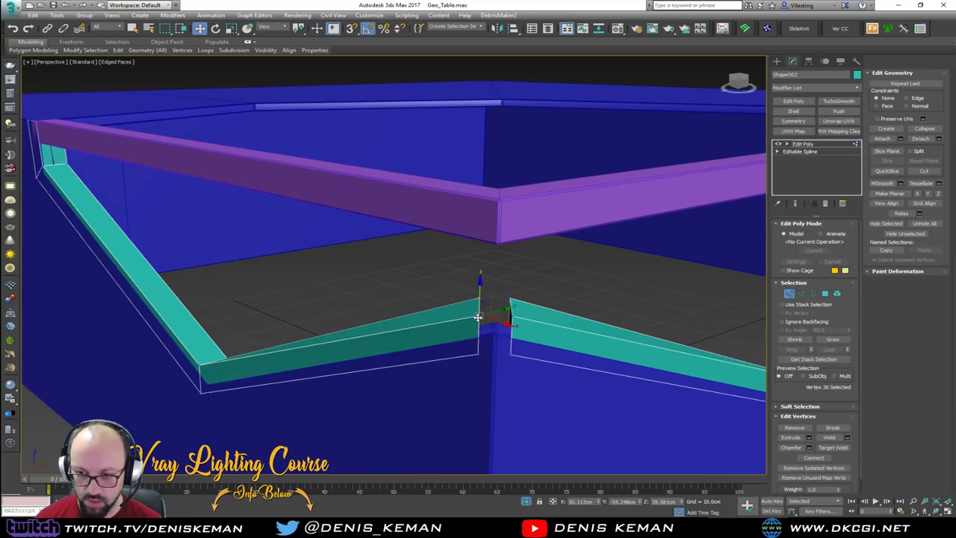
{"action": "middle_click_drag", "start_coordinate": [479, 317], "coordinate": [440, 324], "text": "alt"}
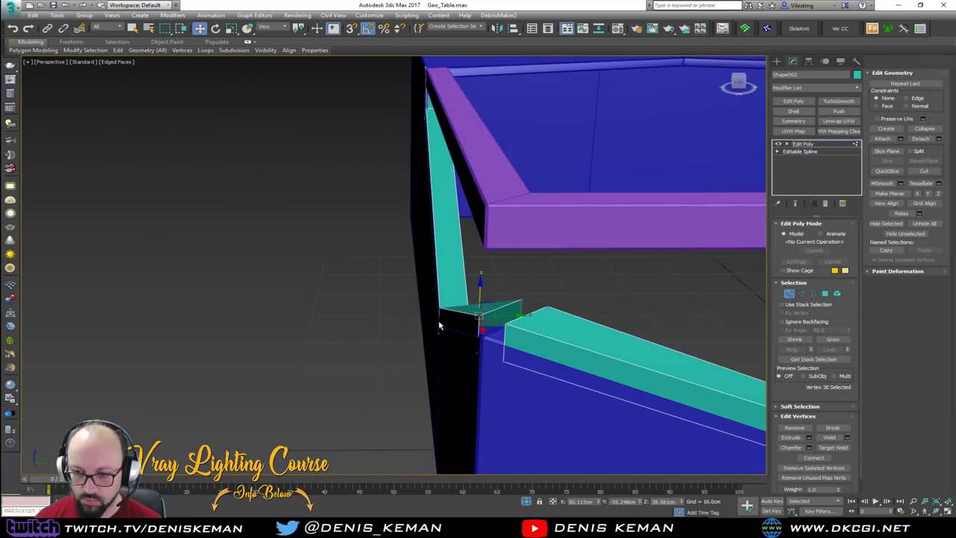
{"action": "key", "text": "4"}
{"action": "left_click", "coordinate": [483, 307]}
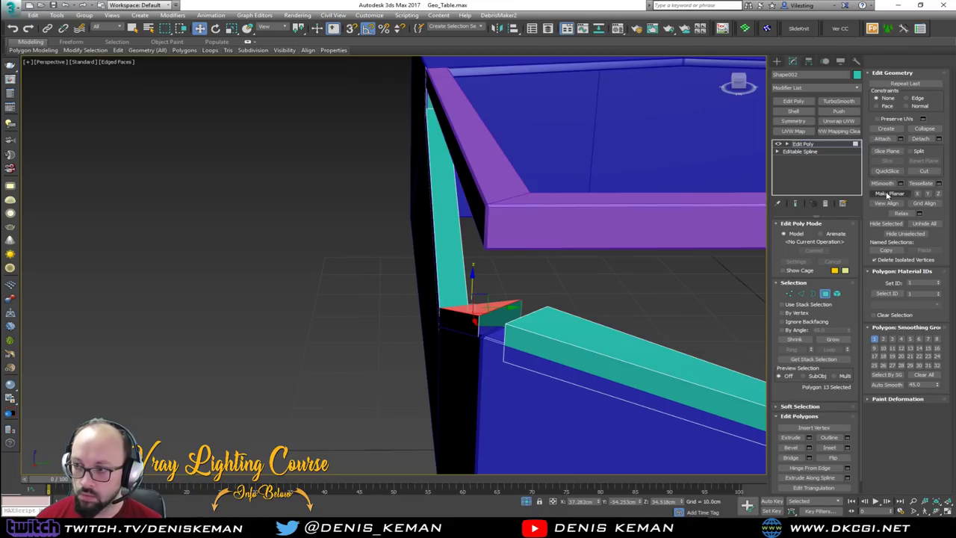
{"action": "left_click", "coordinate": [886, 195]}
{"action": "key", "text": "ctrl+z"}
Step: Level the two top end vertices on the Y-facing side of the corner gap in Z, lowering the inner one
{"action": "middle_click_drag", "start_coordinate": [625, 244], "coordinate": [646, 242], "text": "alt"}
{"action": "key", "text": "1"}
{"action": "left_click", "coordinate": [598, 275]}
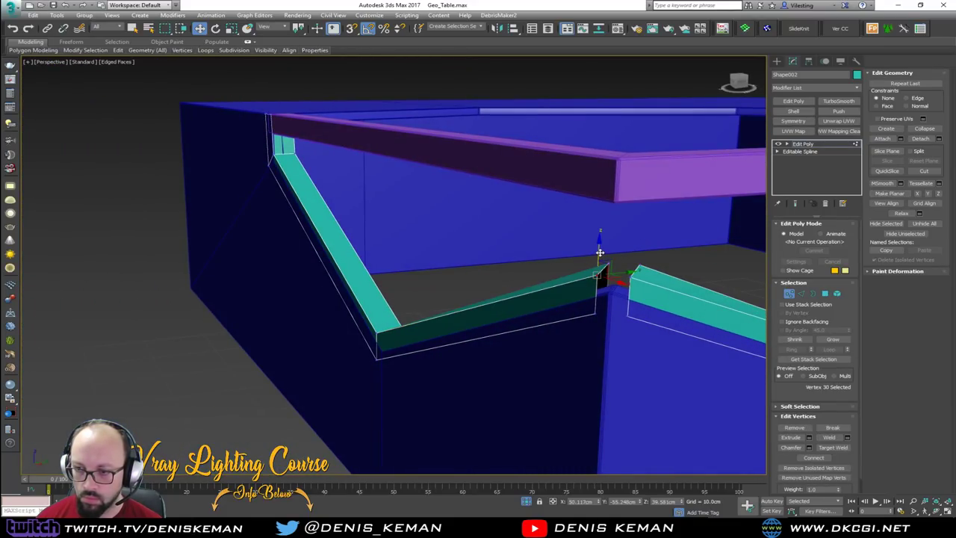
{"action": "left_click_drag", "start_coordinate": [600, 253], "coordinate": [612, 261]}
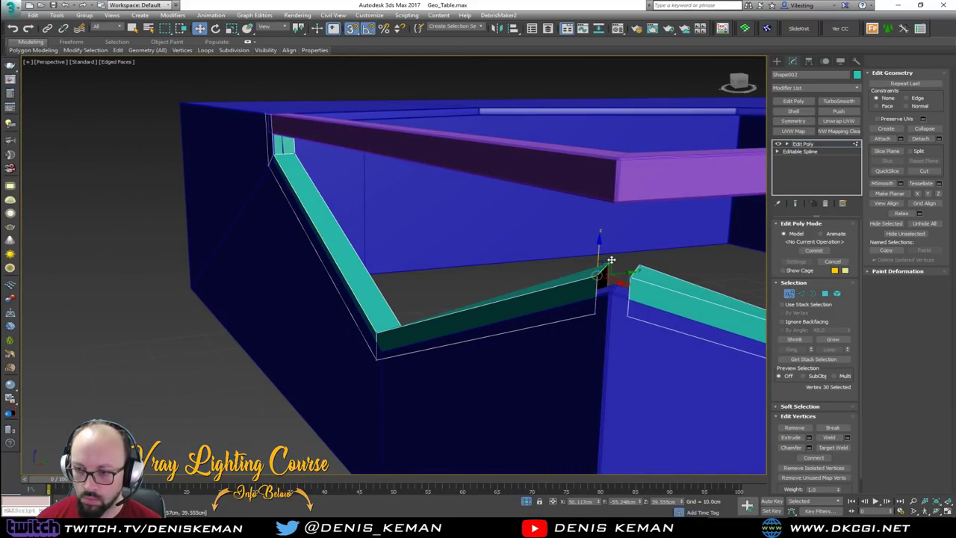
{"action": "left_click", "coordinate": [611, 259]}
{"action": "middle_click_drag", "start_coordinate": [613, 261], "coordinate": [587, 277], "text": "alt"}
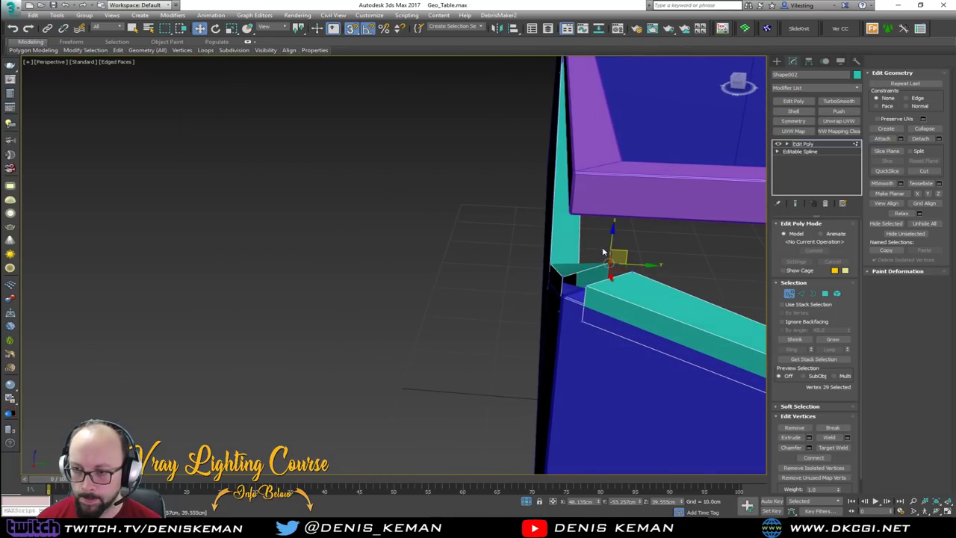
{"action": "left_click_drag", "start_coordinate": [612, 244], "coordinate": [564, 277]}
{"action": "right_click", "coordinate": [565, 278]}
{"action": "middle_click_drag", "start_coordinate": [565, 278], "coordinate": [607, 260], "text": "alt"}
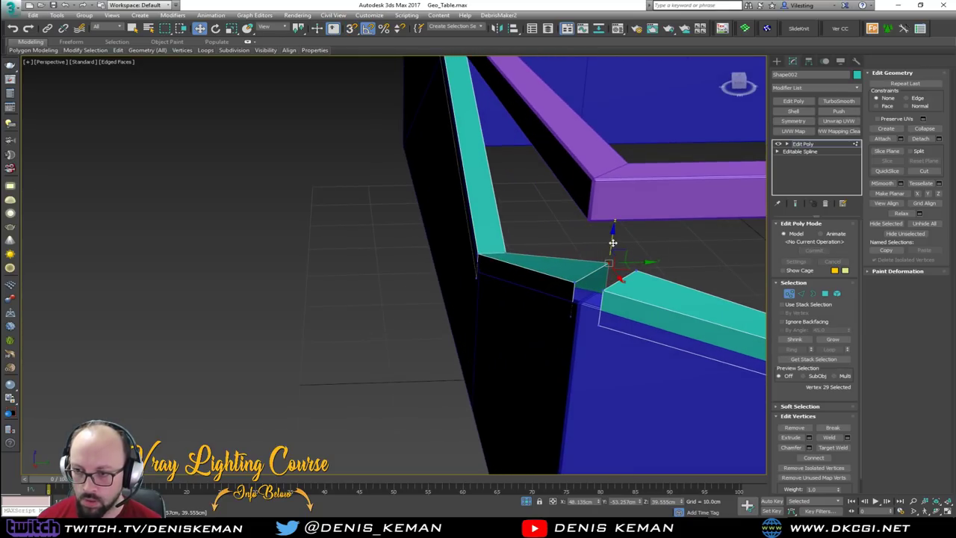
{"action": "left_click_drag", "start_coordinate": [613, 245], "coordinate": [608, 257]}
{"action": "middle_click_drag", "start_coordinate": [608, 259], "coordinate": [525, 277], "text": "alt"}
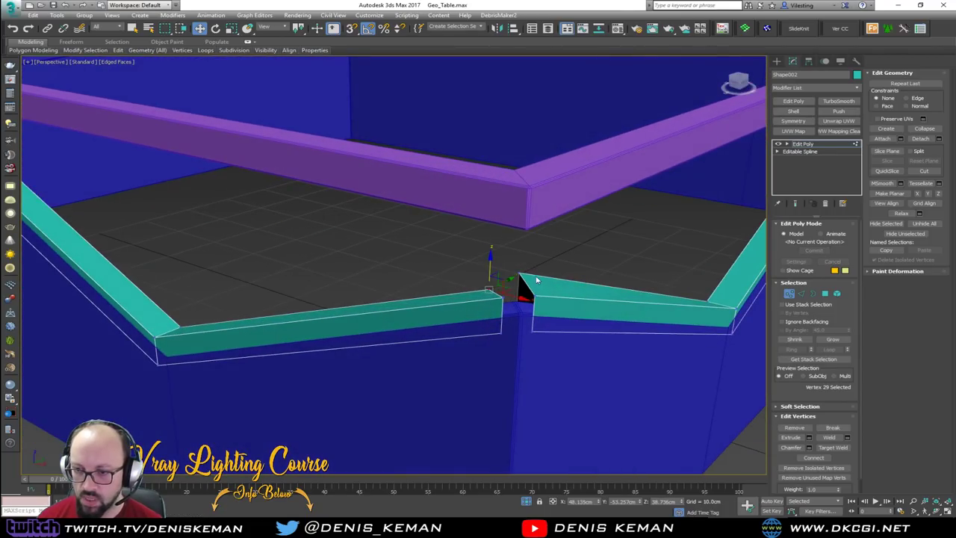
Step: Lower the inner top vertex on the other side of the corner gap to flatten that bar, and view it with edges hidden
{"action": "left_click_drag", "start_coordinate": [520, 249], "coordinate": [517, 263]}
{"action": "middle_click_drag", "start_coordinate": [517, 264], "coordinate": [496, 292], "text": "alt"}
{"action": "left_click", "coordinate": [790, 293]}
{"action": "scroll", "coordinate": [491, 291], "scroll_direction": "down", "scroll_amount": 2}
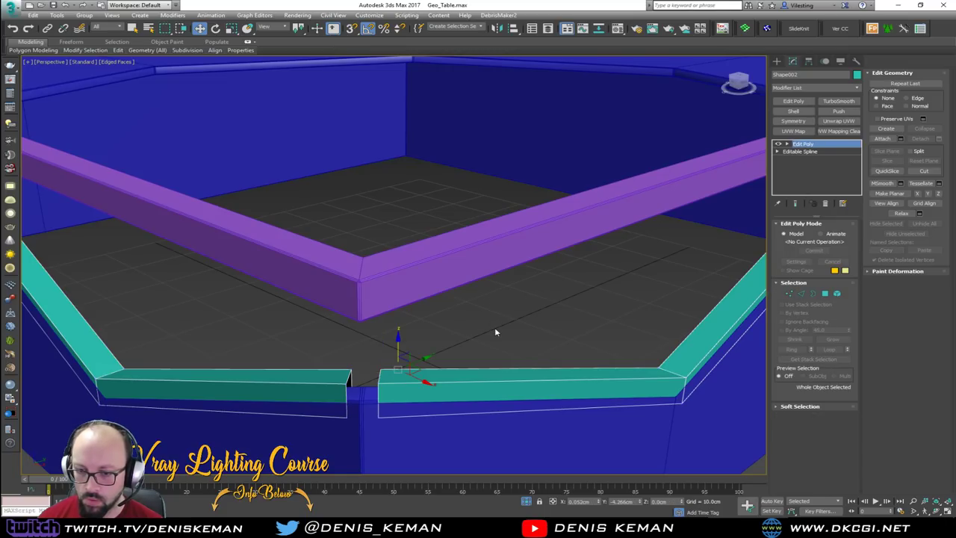
{"action": "left_click", "coordinate": [494, 327]}
{"action": "middle_click_drag", "start_coordinate": [488, 333], "coordinate": [485, 277], "text": "alt"}
{"action": "key", "text": "F4"}
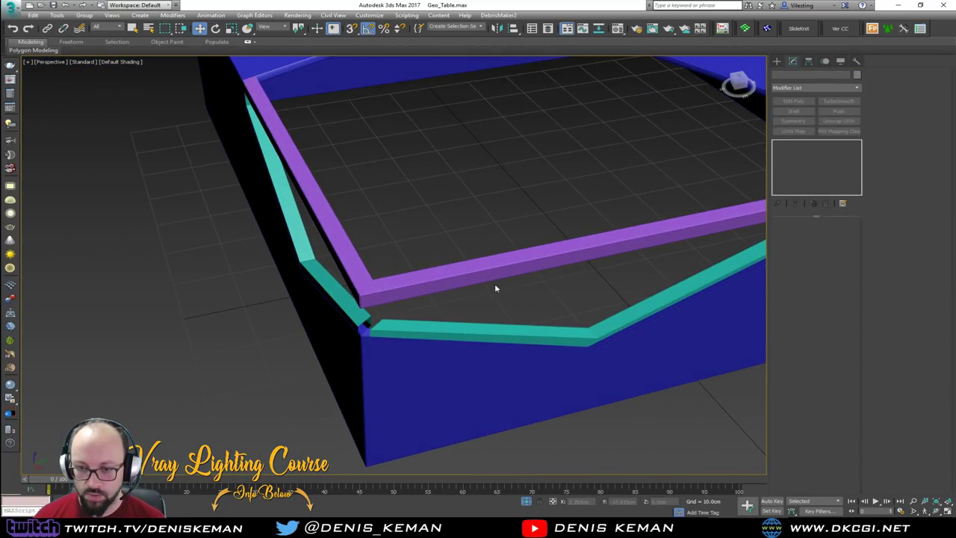
Step: Select both open borders at the lower frame's corner gap and cap them
{"action": "left_click", "coordinate": [397, 333]}
{"action": "key", "text": "F4"}
{"action": "scroll", "coordinate": [368, 333], "scroll_direction": "up", "scroll_amount": 2}
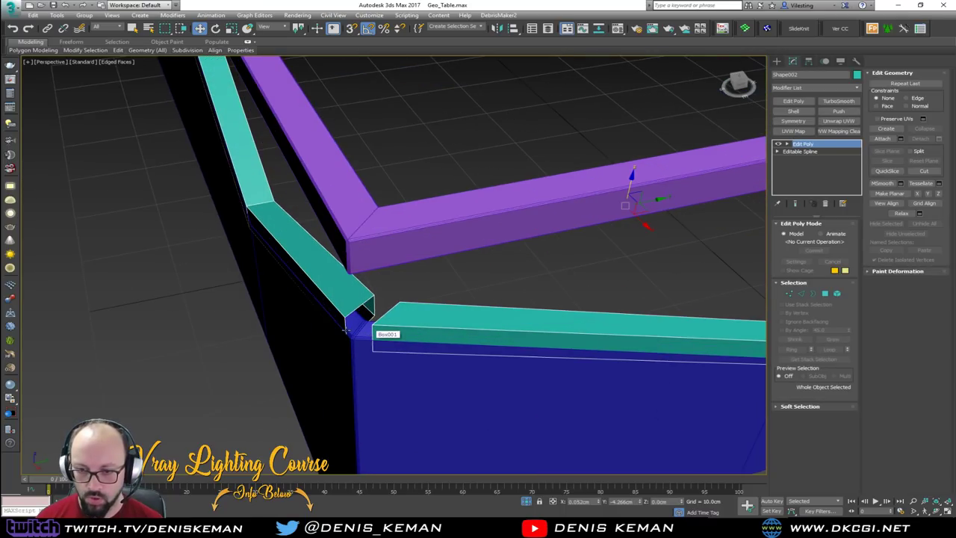
{"action": "key", "text": "3"}
{"action": "left_click", "coordinate": [347, 330]}
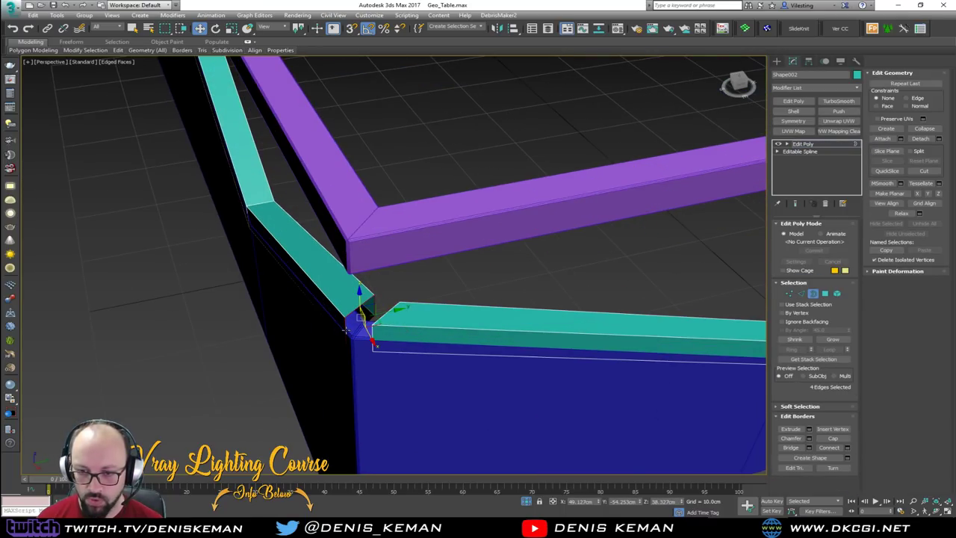
{"action": "left_click", "coordinate": [373, 338], "text": "ctrl"}
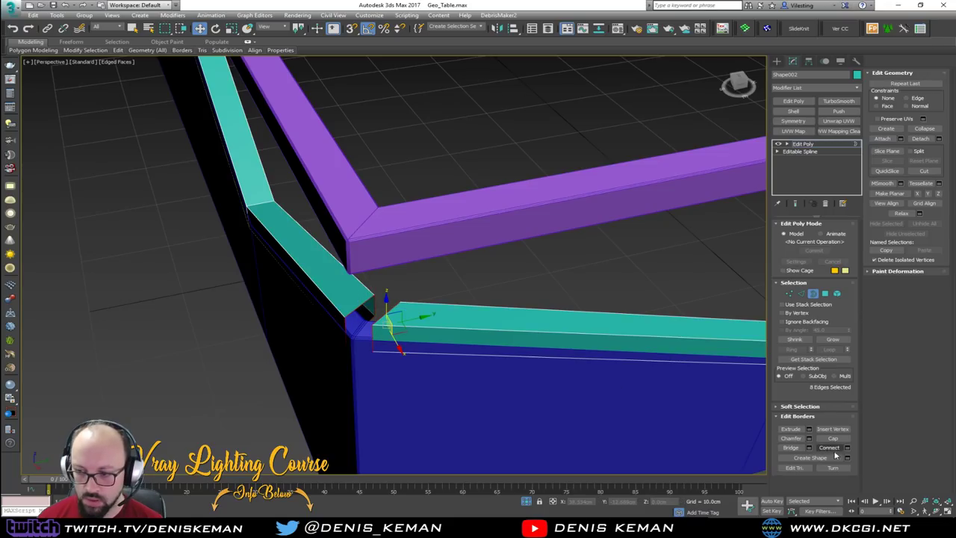
{"action": "left_click", "coordinate": [794, 448]}
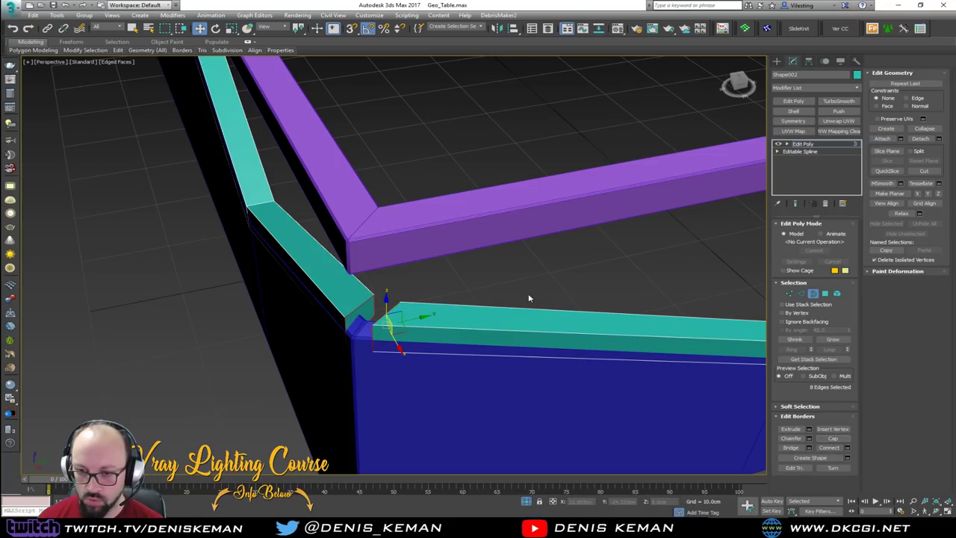
{"action": "left_click", "coordinate": [813, 296]}
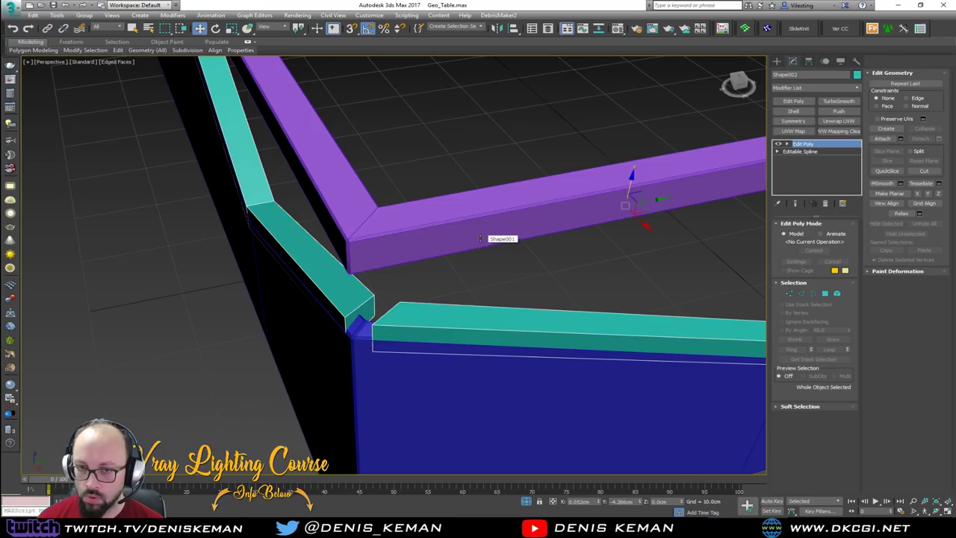
Step: Copy the upper frame's Chamfer modifier and paste it onto the top of the lower frame's modifier stack
{"action": "mouse_move", "coordinate": [468, 242]}
{"action": "middle_mouse_down", "text": "alt"}
{"action": "mouse_move", "coordinate": [459, 227]}
{"action": "mouse_move", "coordinate": [480, 234]}
{"action": "middle_mouse_up", "text": "alt"}
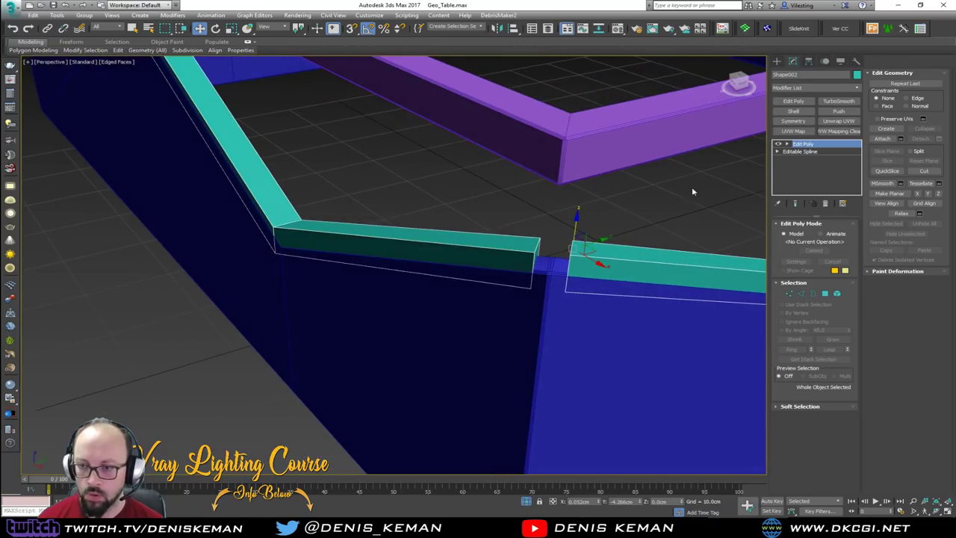
{"action": "left_click", "coordinate": [670, 132]}
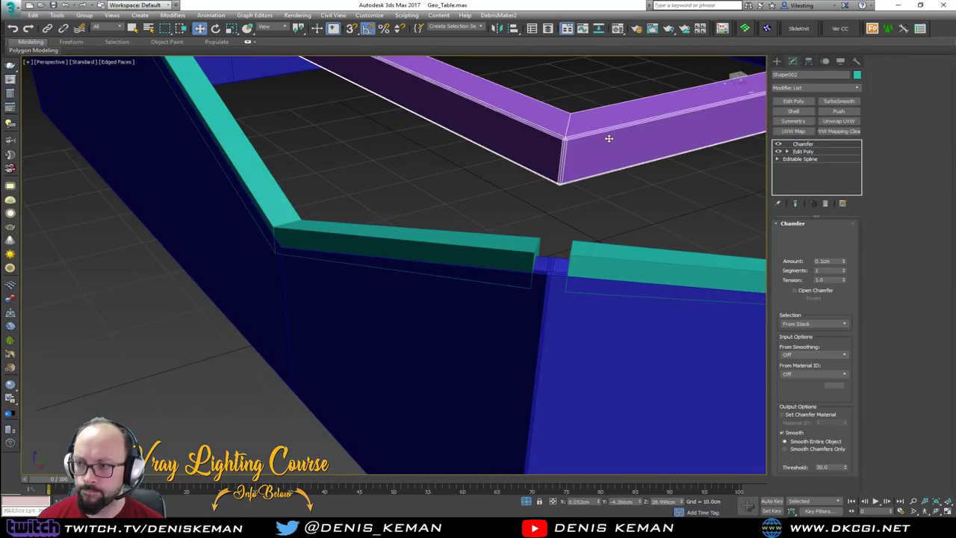
{"action": "right_click", "coordinate": [799, 143]}
{"action": "left_click", "coordinate": [825, 180]}
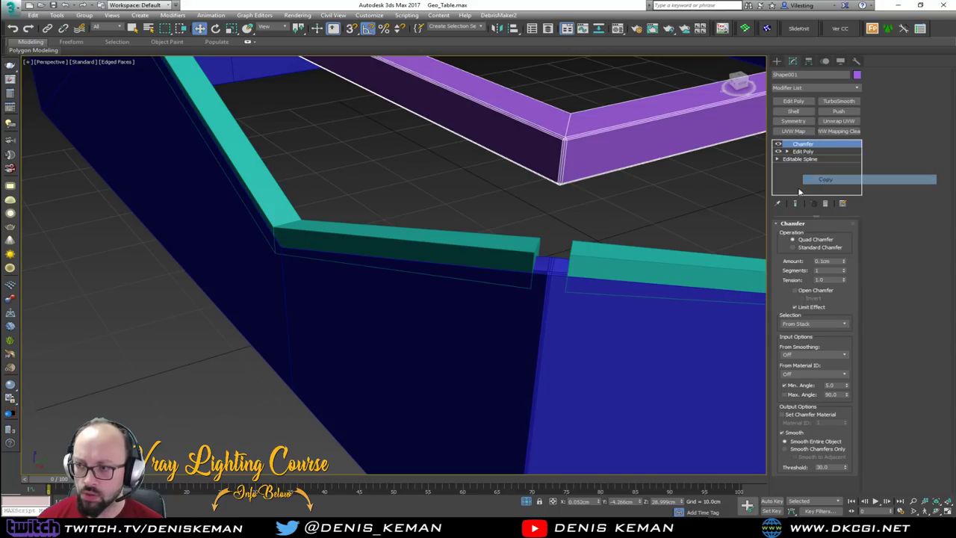
{"action": "left_click", "coordinate": [638, 254]}
{"action": "right_click", "coordinate": [820, 145]}
{"action": "left_click", "coordinate": [843, 192]}
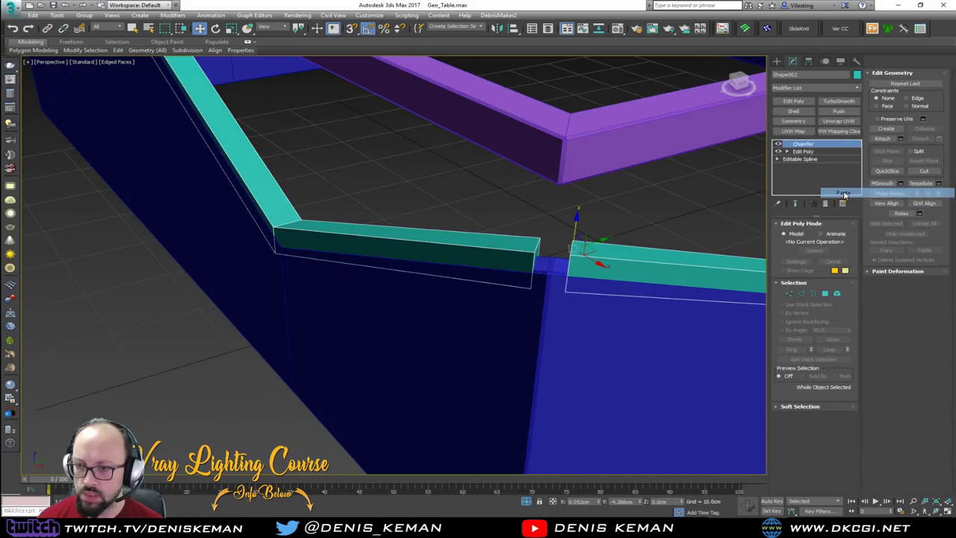
{"action": "left_click", "coordinate": [639, 221]}
Step: In the lower frame's Edit Poly, move the eight end vertices on the X-facing side about 0.9 cm in negative Y
{"action": "scroll", "coordinate": [638, 221], "scroll_direction": "down", "scroll_amount": 5}
{"action": "middle_click_drag", "start_coordinate": [638, 222], "coordinate": [519, 249]}
{"action": "key", "text": "F4"}
{"action": "scroll", "coordinate": [543, 262], "scroll_direction": "up", "scroll_amount": 4}
{"action": "left_click", "coordinate": [555, 207]}
{"action": "scroll", "coordinate": [557, 209], "scroll_direction": "up", "scroll_amount": 4}
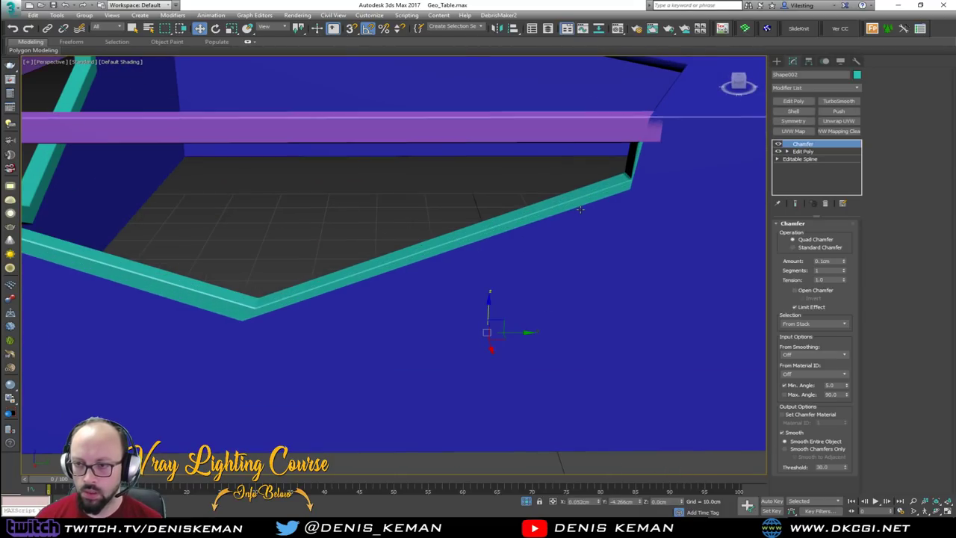
{"action": "left_click", "coordinate": [813, 154]}
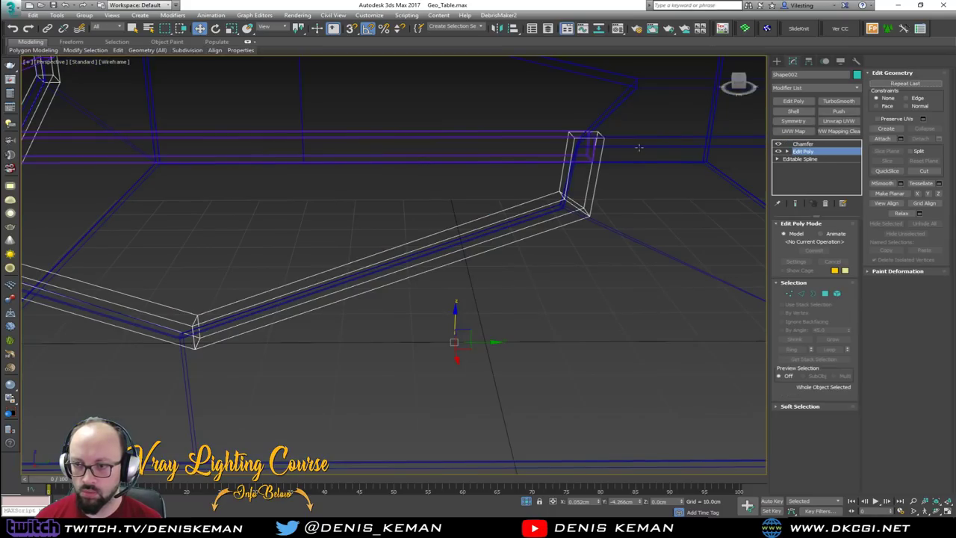
{"action": "key", "text": "1"}
{"action": "left_click_drag", "start_coordinate": [542, 246], "coordinate": [542, 245]}
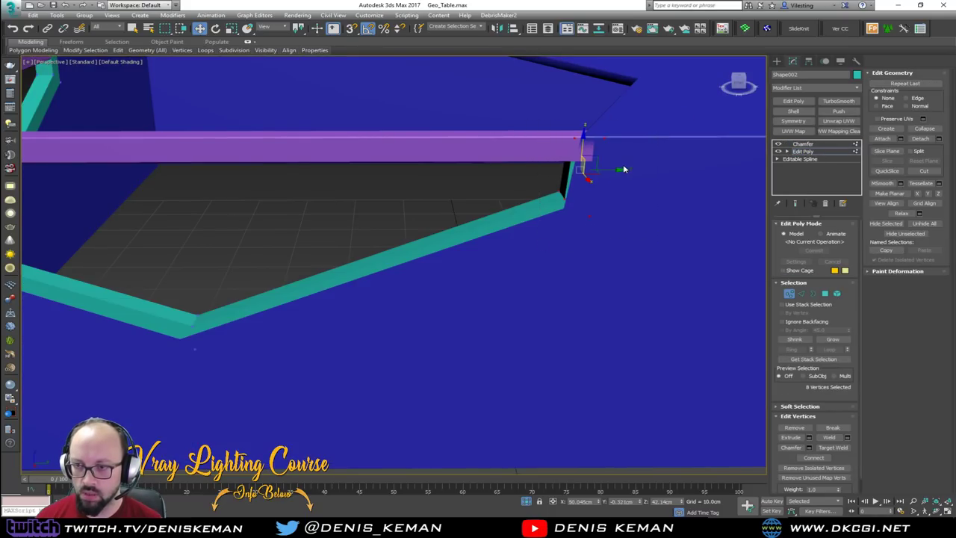
{"action": "left_click_drag", "start_coordinate": [616, 171], "coordinate": [599, 171]}
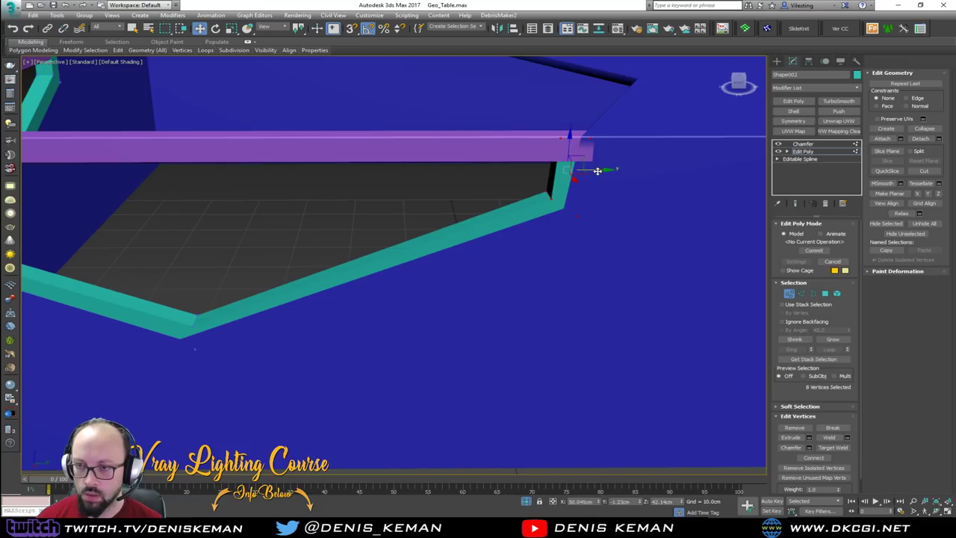
Step: Try to move the four vertices of the lower bend on the X-facing side about 1 cm in negative Y, and undo it
{"action": "middle_click_drag", "start_coordinate": [599, 168], "coordinate": [481, 188], "text": "alt"}
{"action": "key", "text": "F3"}
{"action": "left_click_drag", "start_coordinate": [435, 318], "coordinate": [435, 318]}
{"action": "scroll", "coordinate": [446, 286], "scroll_direction": "up", "scroll_amount": 2}
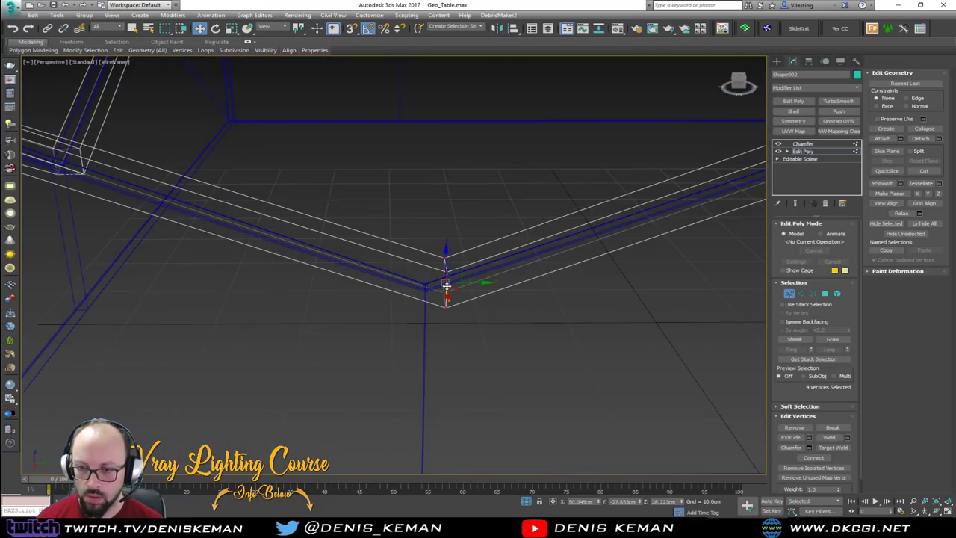
{"action": "key", "text": "F3"}
{"action": "key", "text": "F3"}
{"action": "left_click_drag", "start_coordinate": [470, 284], "coordinate": [455, 285]}
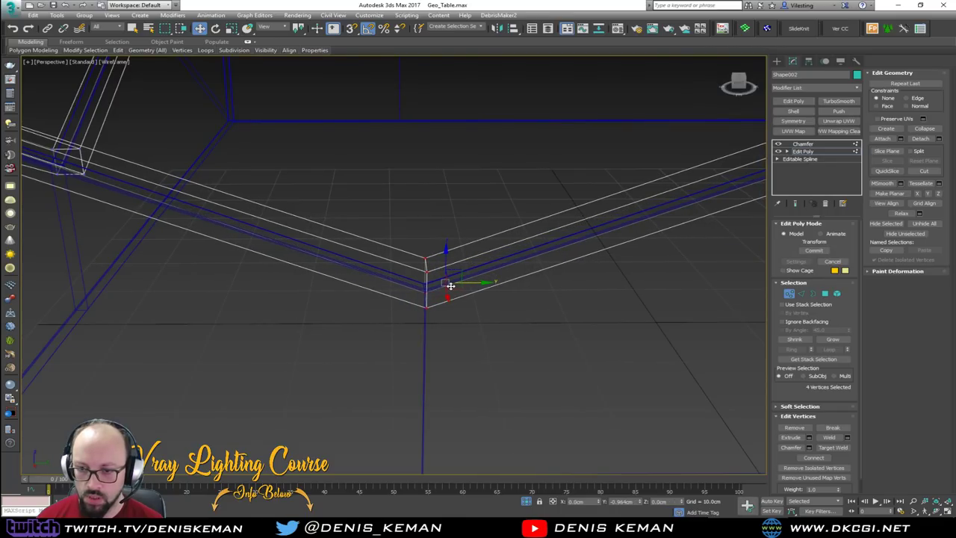
{"action": "key", "text": "ctrl+z"}
Step: Move the four vertices of the lower frame's bend on the Y-facing side about 1 cm in positive X
{"action": "key", "text": "F3"}
{"action": "scroll", "coordinate": [402, 222], "scroll_direction": "down", "scroll_amount": 5}
{"action": "mouse_move", "coordinate": [402, 223]}
{"action": "middle_mouse_down", "text": "alt"}
{"action": "mouse_move", "coordinate": [476, 260]}
{"action": "mouse_move", "coordinate": [551, 260]}
{"action": "middle_mouse_up", "text": "alt"}
{"action": "key", "text": "F3"}
{"action": "left_click_drag", "start_coordinate": [375, 309], "coordinate": [310, 367]}
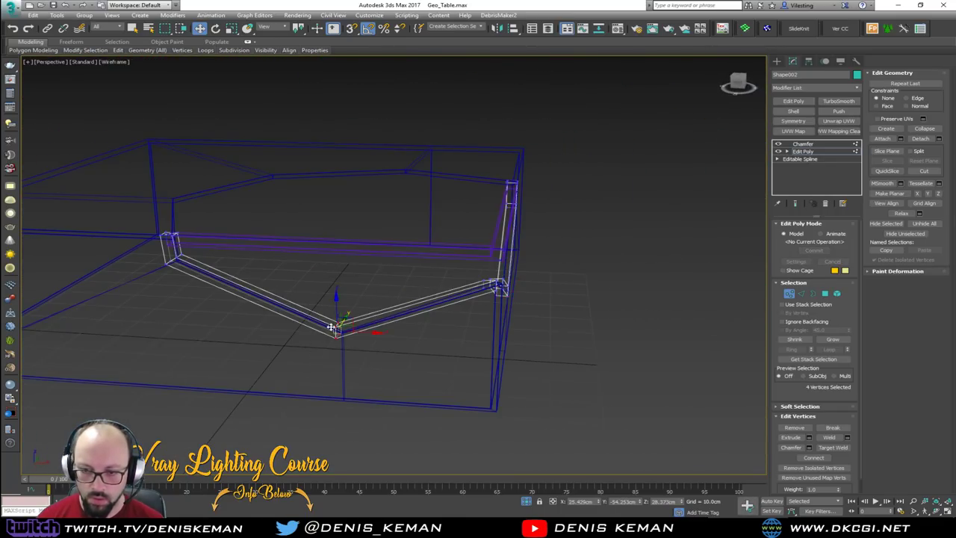
{"action": "scroll", "coordinate": [331, 324], "scroll_direction": "up", "scroll_amount": 4}
{"action": "key", "text": "F3"}
{"action": "left_click_drag", "start_coordinate": [366, 340], "coordinate": [380, 340]}
{"action": "key", "text": "F3"}
Step: Move the eight end vertices on the lower frame's Y-facing side in positive X, into the cutout, and leave vertex editing
{"action": "middle_click_drag", "start_coordinate": [189, 226], "coordinate": [454, 262], "text": "alt"}
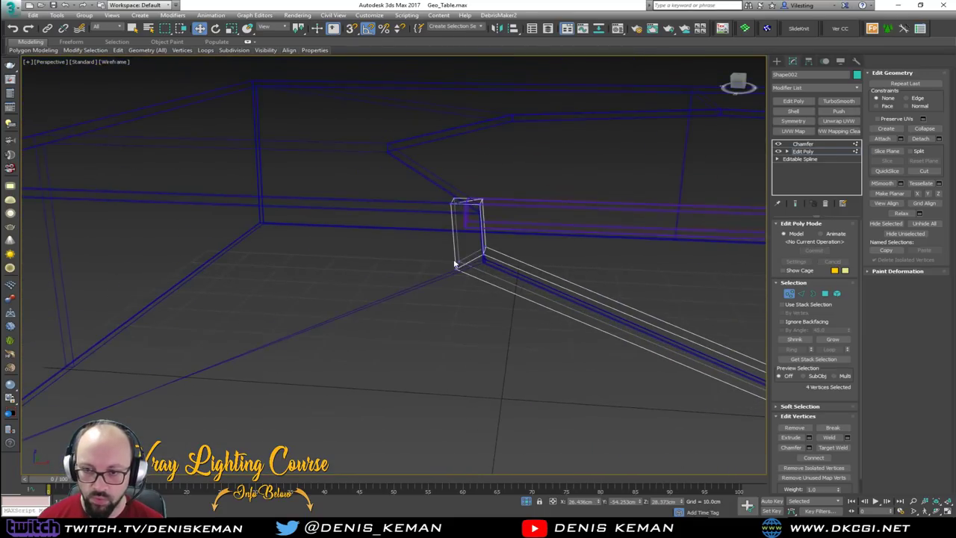
{"action": "scroll", "coordinate": [470, 231], "scroll_direction": "up", "scroll_amount": 2}
{"action": "key", "text": "F3"}
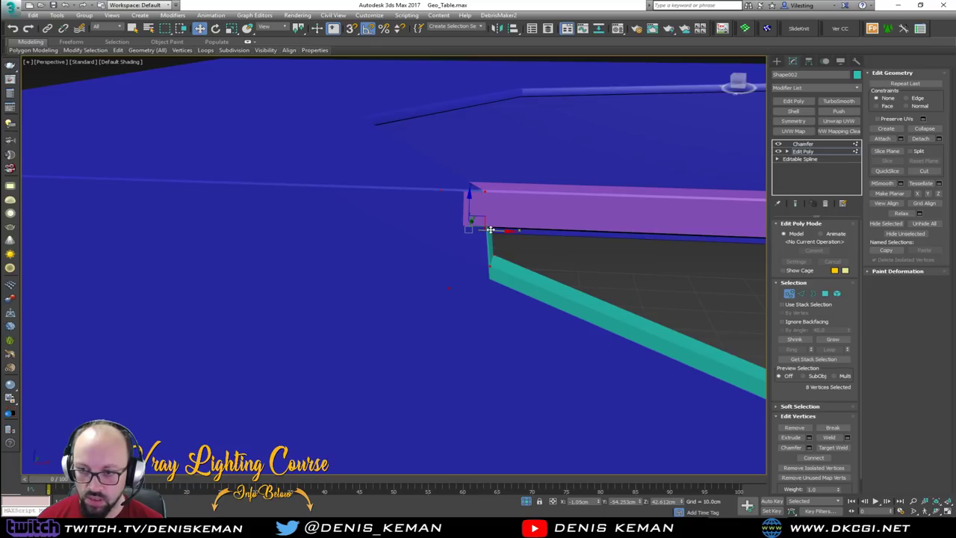
{"action": "left_click_drag", "start_coordinate": [490, 230], "coordinate": [505, 229]}
{"action": "key", "text": "F3"}
{"action": "left_click_drag", "start_coordinate": [520, 154], "coordinate": [478, 202]}
{"action": "mouse_move", "coordinate": [478, 202]}
{"action": "middle_mouse_down", "text": "alt"}
{"action": "mouse_move", "coordinate": [489, 201]}
{"action": "mouse_move", "coordinate": [472, 211]}
{"action": "middle_mouse_up", "text": "alt"}
{"action": "middle_click_drag", "start_coordinate": [514, 235], "coordinate": [329, 214]}
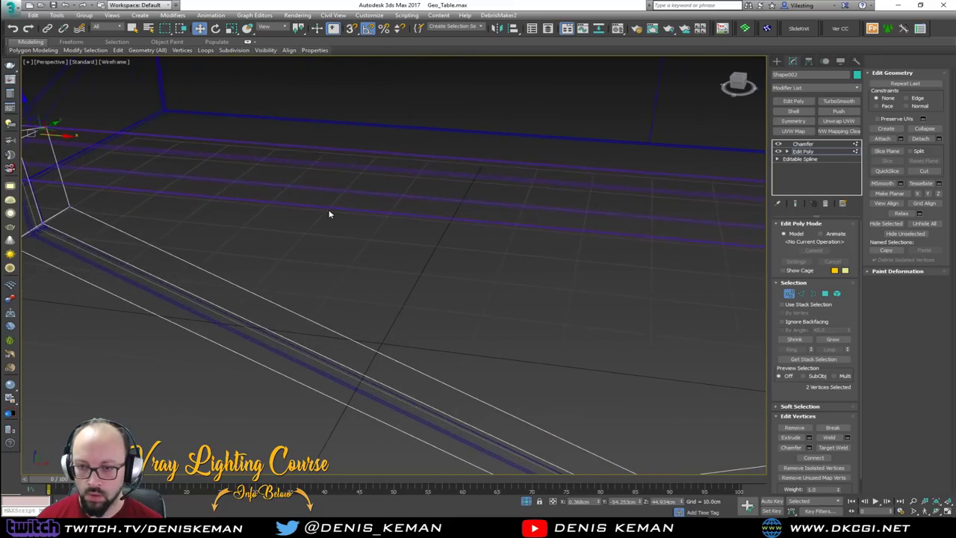
{"action": "left_click", "coordinate": [788, 294]}
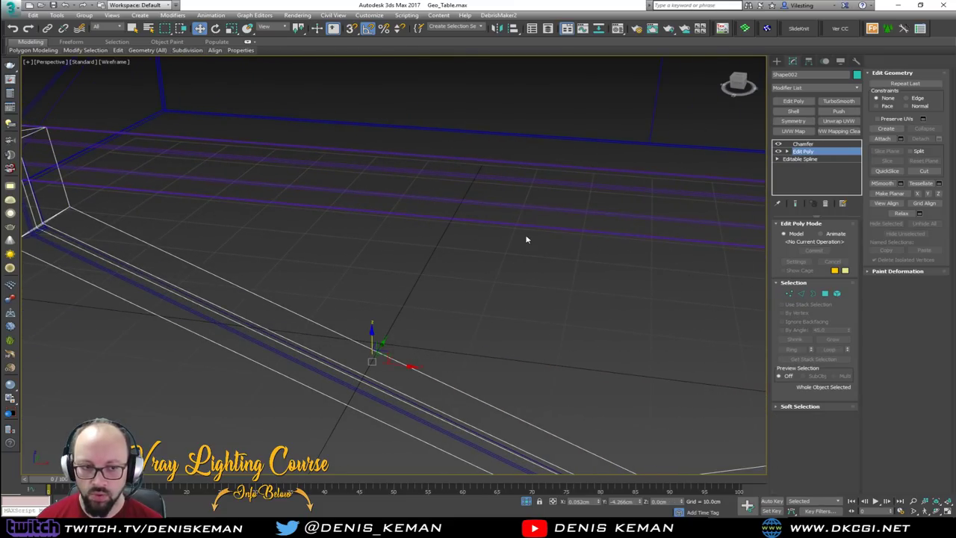
Step: Examine the chamfered lower frame and its corner gap, both with and without edges displayed
{"action": "middle_click_drag", "start_coordinate": [526, 239], "coordinate": [405, 206]}
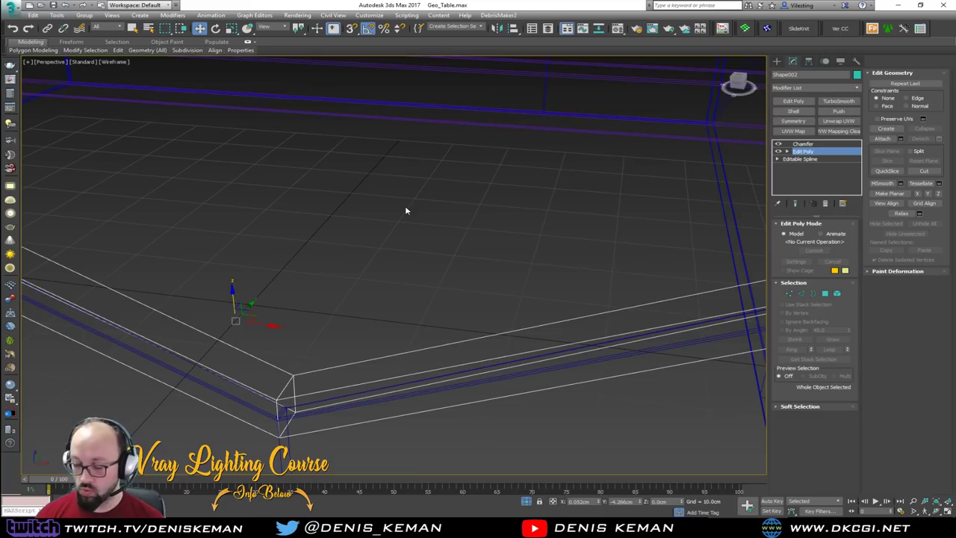
{"action": "scroll", "coordinate": [406, 209], "scroll_direction": "down", "scroll_amount": 3}
{"action": "key", "text": "F3"}
{"action": "middle_click_drag", "start_coordinate": [440, 222], "coordinate": [413, 227], "text": "alt"}
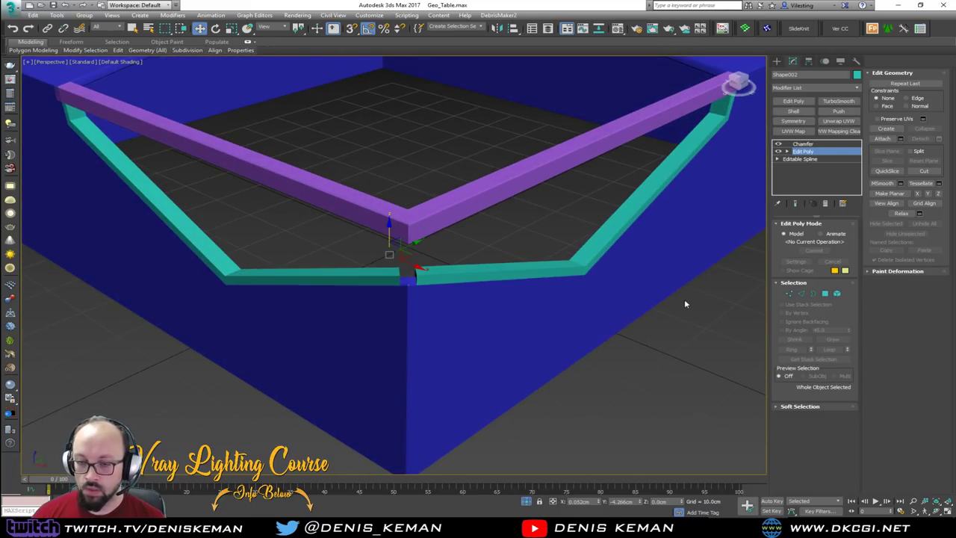
{"action": "left_click", "coordinate": [596, 401]}
{"action": "scroll", "coordinate": [418, 293], "scroll_direction": "up", "scroll_amount": 5}
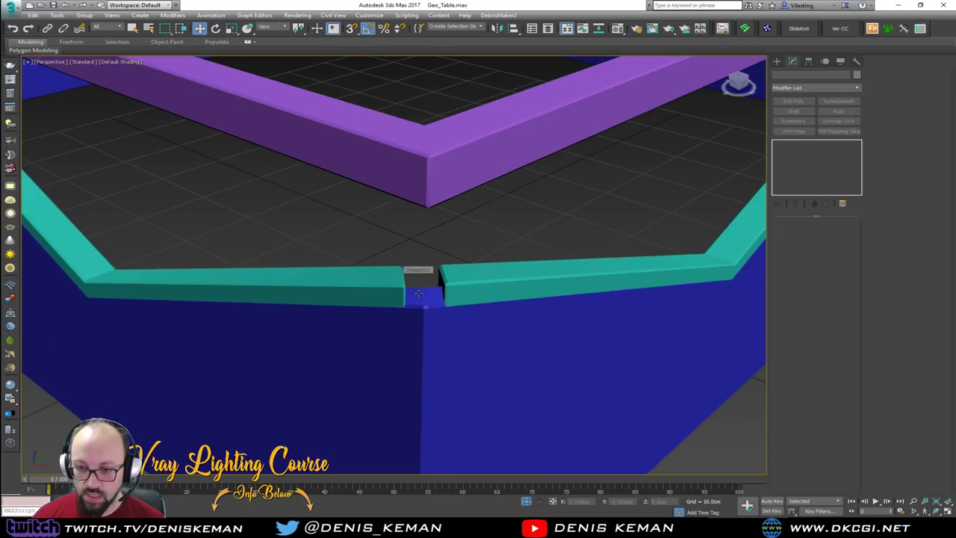
{"action": "left_click", "coordinate": [457, 297]}
{"action": "key", "text": "F4"}
{"action": "scroll", "coordinate": [456, 296], "scroll_direction": "up", "scroll_amount": 3}
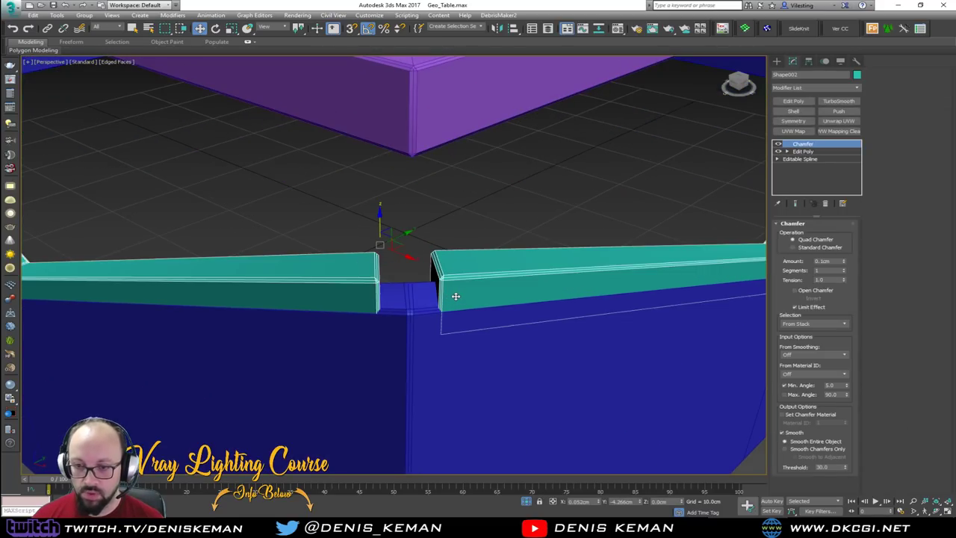
{"action": "left_click", "coordinate": [506, 211]}
{"action": "scroll", "coordinate": [469, 228], "scroll_direction": "down", "scroll_amount": 6}
{"action": "scroll", "coordinate": [469, 233], "scroll_direction": "up", "scroll_amount": 6}
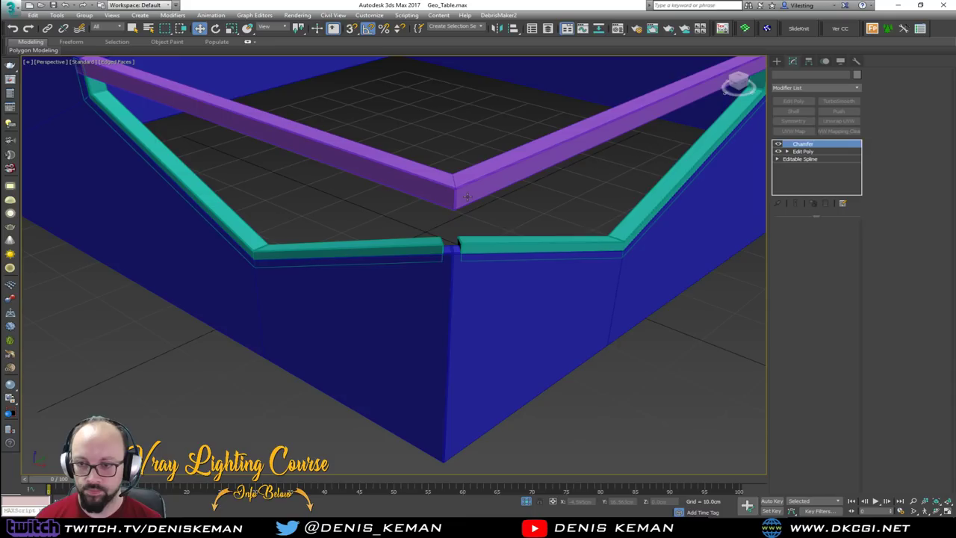
Step: Select both the upper and lower frames and give them the dark grey custom object color
{"action": "left_click", "coordinate": [467, 195]}
{"action": "left_click", "coordinate": [466, 247], "text": "ctrl"}
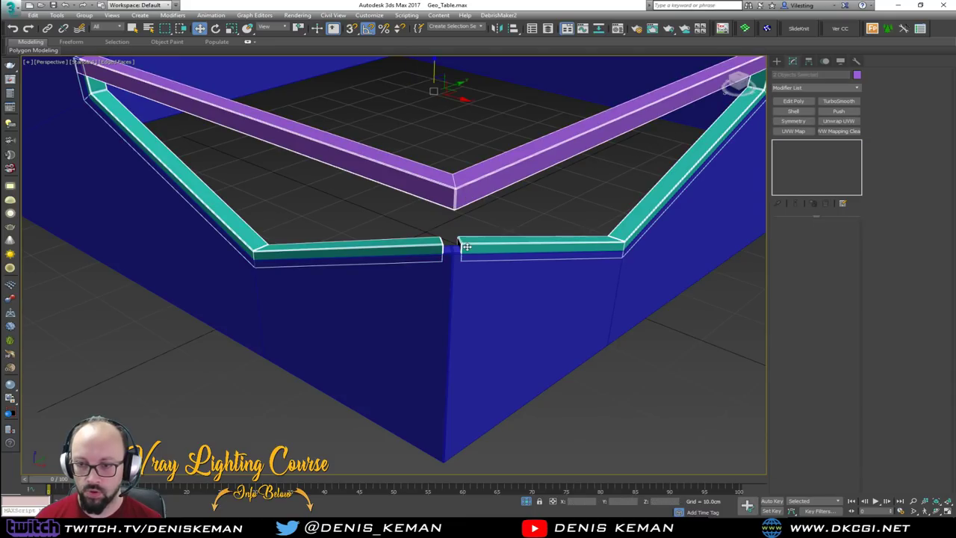
{"action": "left_click", "coordinate": [857, 76]}
{"action": "left_click", "coordinate": [671, 238]}
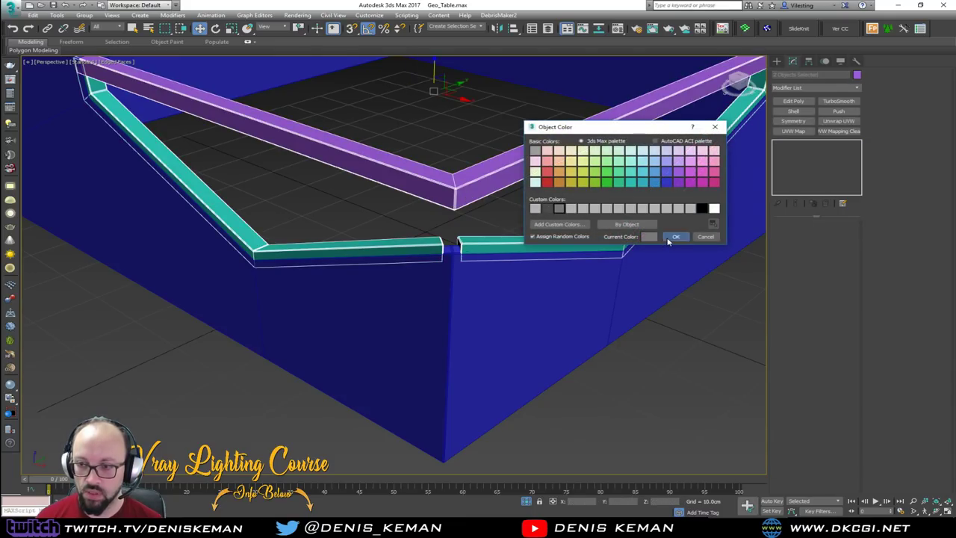
Step: Give the box body the light grey custom object color and deselect it
{"action": "left_click", "coordinate": [551, 292]}
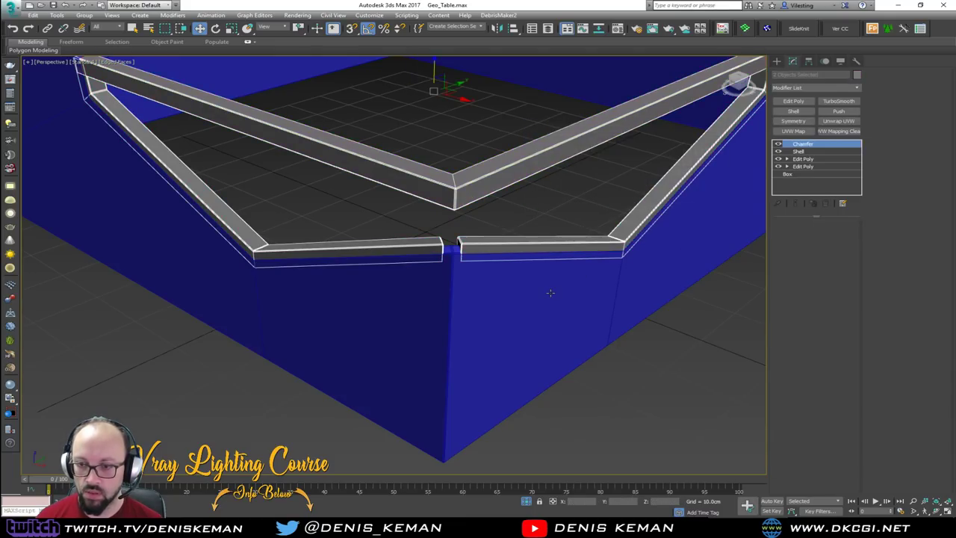
{"action": "left_click", "coordinate": [857, 75]}
{"action": "left_click", "coordinate": [537, 209]}
{"action": "left_click", "coordinate": [672, 237]}
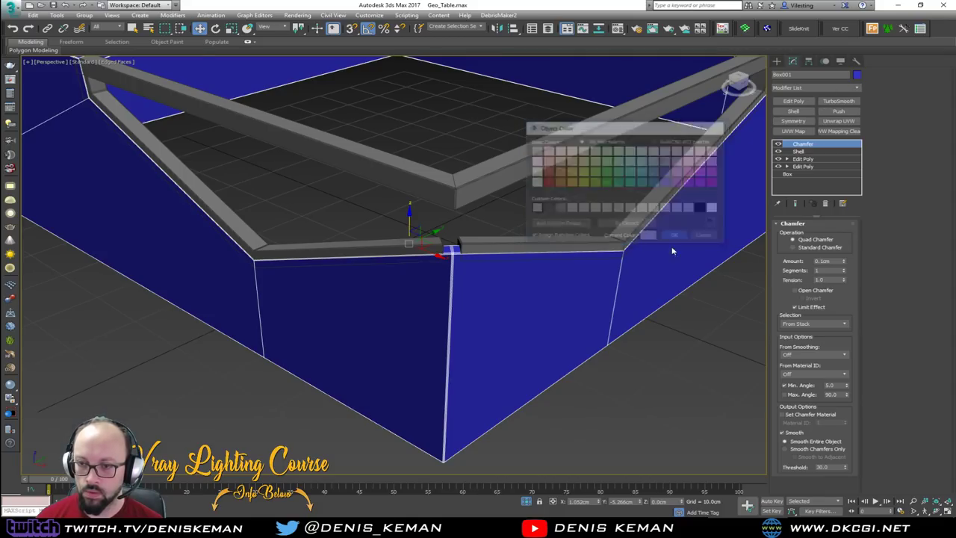
{"action": "left_click", "coordinate": [653, 351]}
Step: Examine the joint between the upper and lower frames on the box's Y-facing side
{"action": "key", "text": "F4"}
{"action": "middle_click_drag", "start_coordinate": [428, 187], "coordinate": [427, 252]}
{"action": "scroll", "coordinate": [426, 252], "scroll_direction": "down", "scroll_amount": 5}
{"action": "middle_click_drag", "start_coordinate": [482, 224], "coordinate": [296, 225], "text": "alt"}
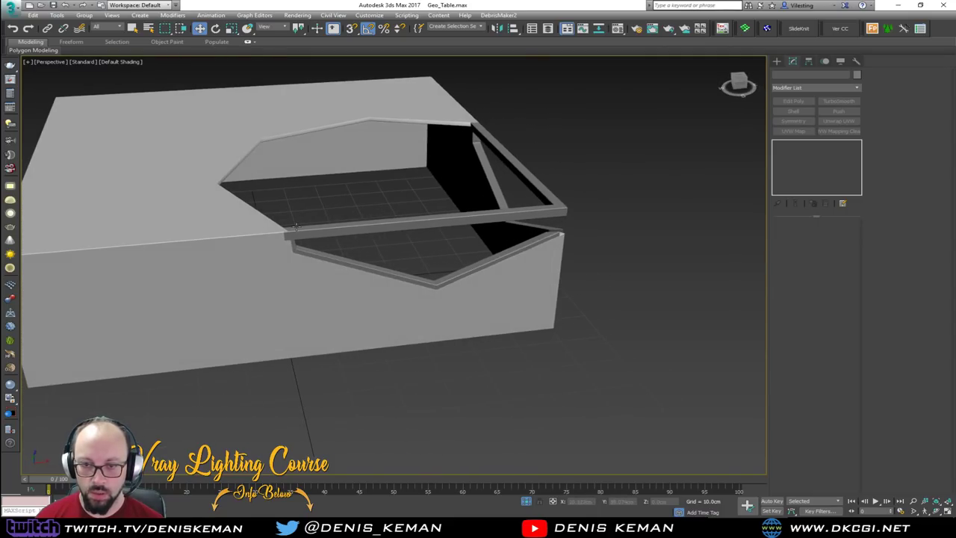
{"action": "scroll", "coordinate": [296, 225], "scroll_direction": "up", "scroll_amount": 5}
{"action": "scroll", "coordinate": [297, 238], "scroll_direction": "up", "scroll_amount": 4}
{"action": "left_click", "coordinate": [297, 238]}
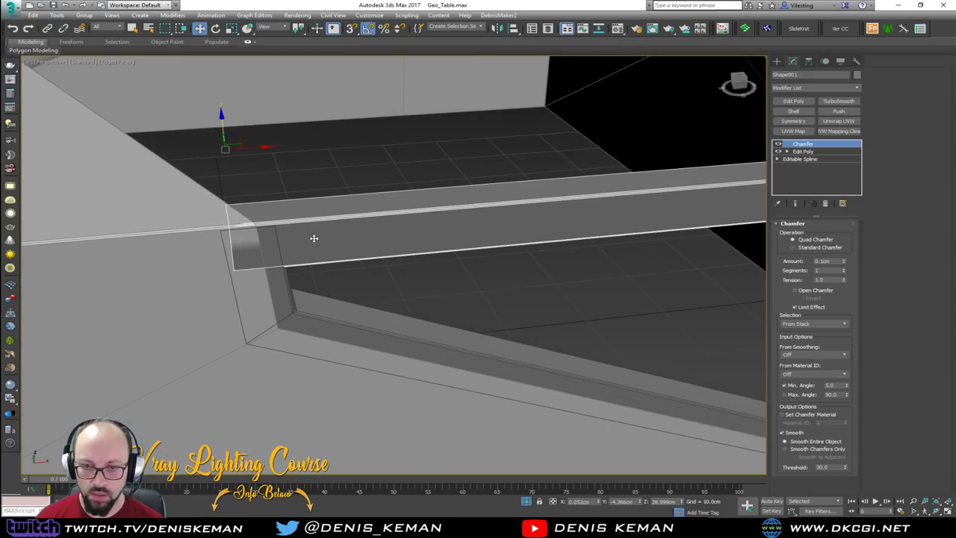
{"action": "middle_click_drag", "start_coordinate": [444, 239], "coordinate": [423, 290], "text": "alt"}
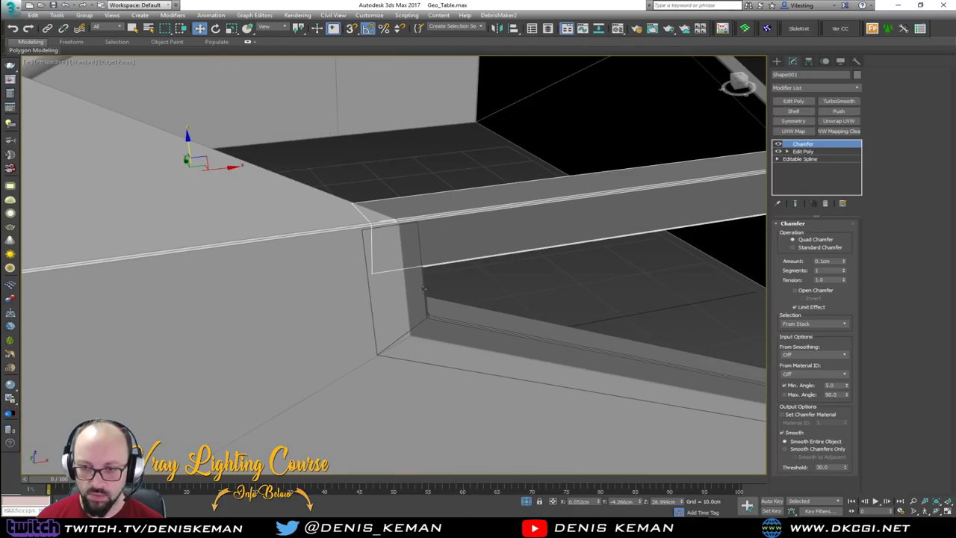
Step: Lower the four top end vertices on the lower frame's Y-facing side about 1.9 cm to the upper frame's underside
{"action": "left_click", "coordinate": [423, 289]}
{"action": "left_click", "coordinate": [802, 151]}
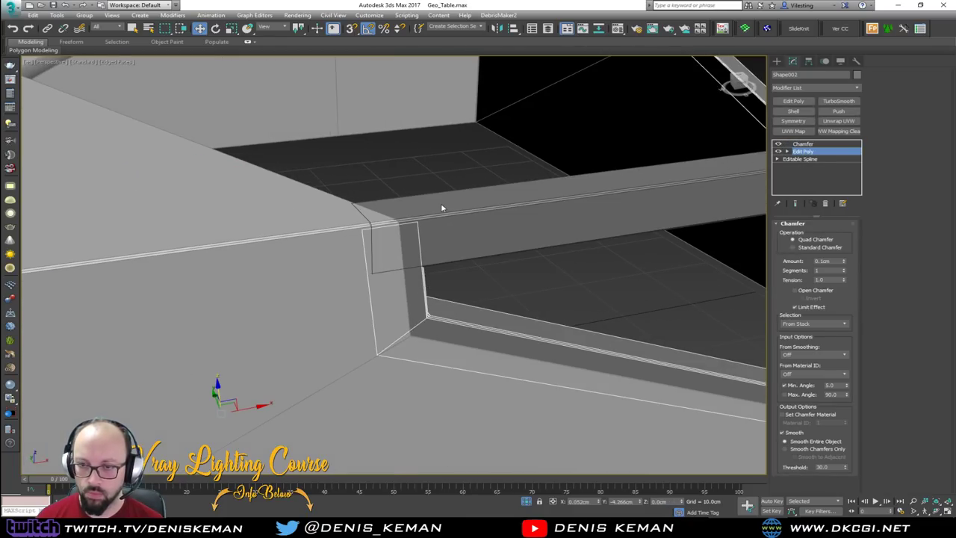
{"action": "key", "text": "1"}
{"action": "middle_click_drag", "start_coordinate": [306, 267], "coordinate": [324, 228], "text": "alt"}
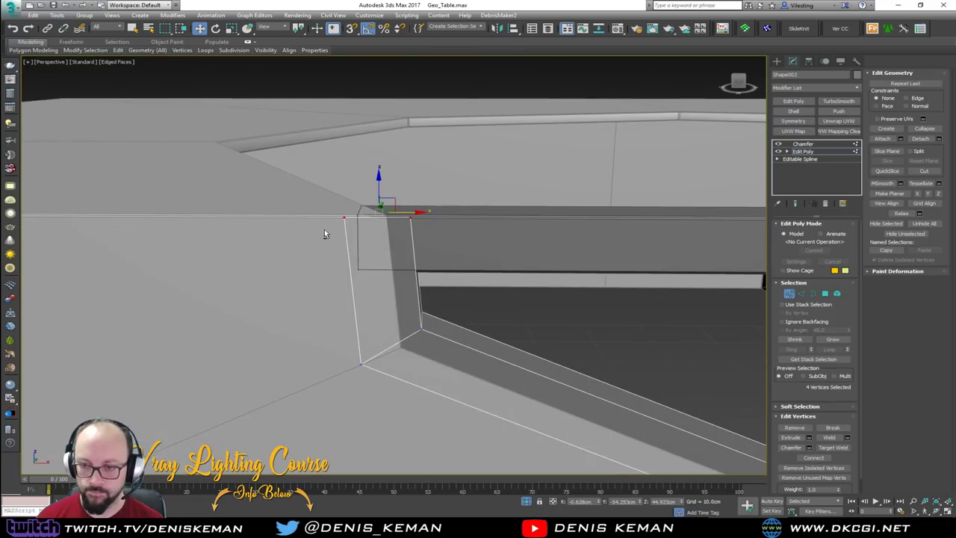
{"action": "left_click_drag", "start_coordinate": [378, 185], "coordinate": [417, 265]}
{"action": "middle_click_drag", "start_coordinate": [417, 265], "coordinate": [388, 265], "text": "alt"}
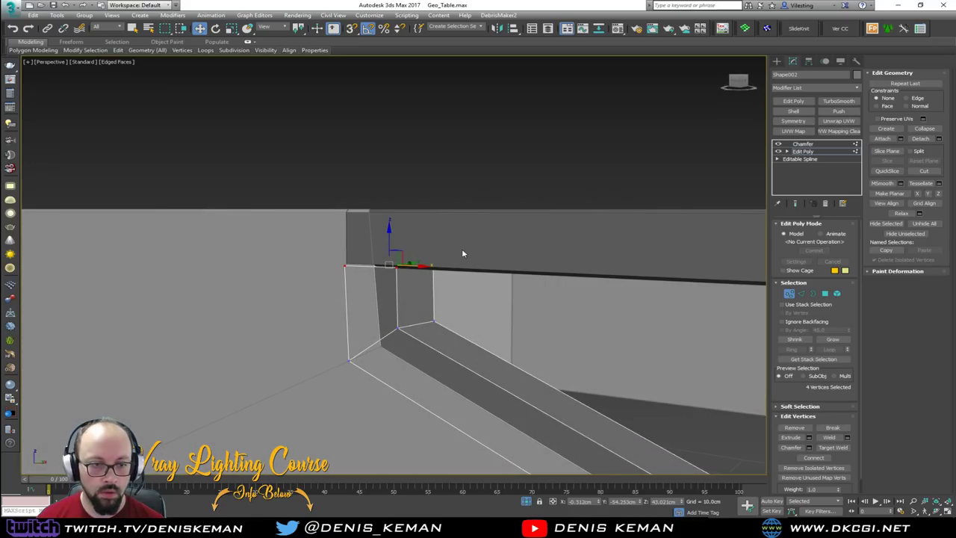
Step: Lower the four top end vertices on the X-facing side about 1.9 cm to the upper frame's underside, and deselect the frame
{"action": "scroll", "coordinate": [462, 253], "scroll_direction": "down", "scroll_amount": 3}
{"action": "middle_click_drag", "start_coordinate": [463, 253], "coordinate": [420, 182]}
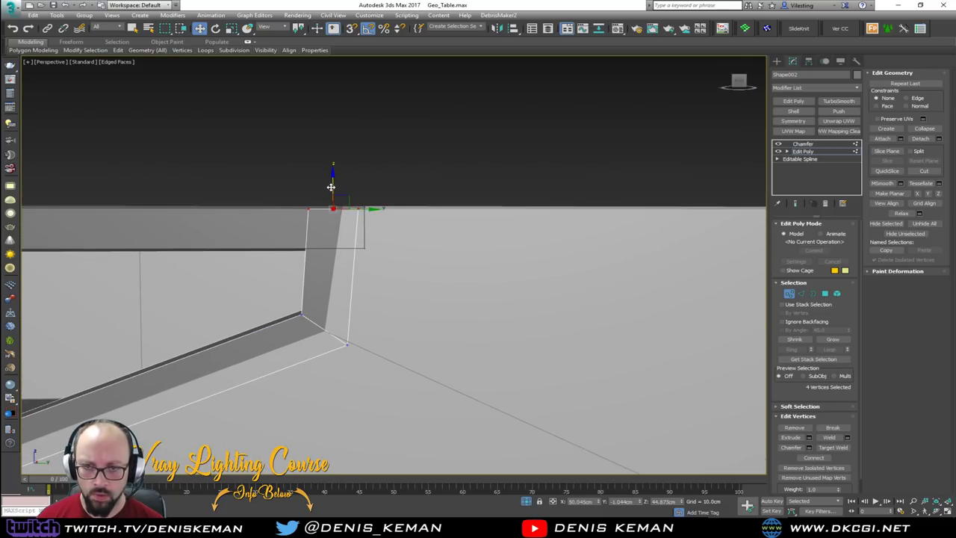
{"action": "left_click_drag", "start_coordinate": [331, 187], "coordinate": [352, 250]}
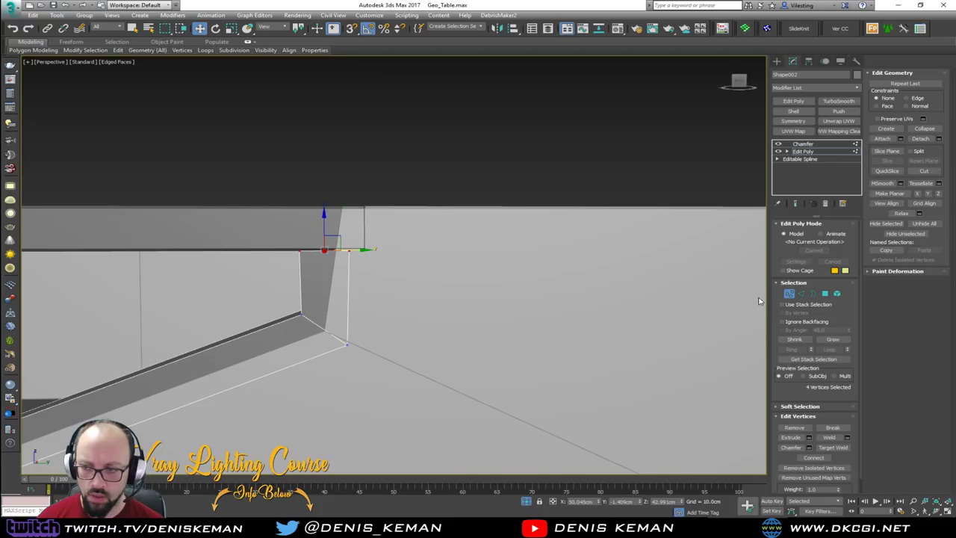
{"action": "left_click", "coordinate": [789, 295]}
{"action": "left_click", "coordinate": [392, 171]}
Step: Review the whole table and its frame joints in shaded view with edges hidden
{"action": "key", "text": "F3"}
{"action": "key", "text": "F3"}
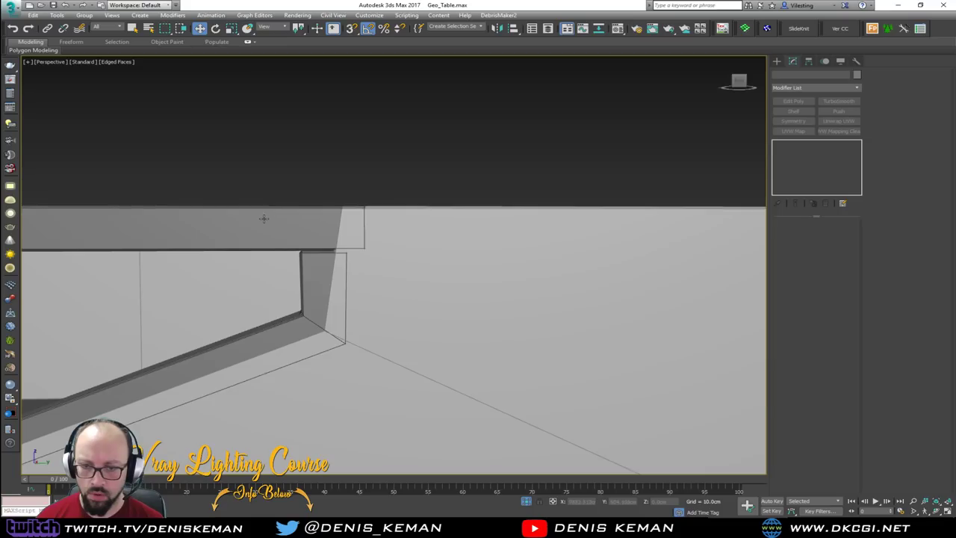
{"action": "key", "text": "F4"}
{"action": "middle_click_drag", "start_coordinate": [288, 213], "coordinate": [458, 205]}
{"action": "scroll", "coordinate": [416, 186], "scroll_direction": "down", "scroll_amount": 5}
{"action": "scroll", "coordinate": [354, 149], "scroll_direction": "down", "scroll_amount": 6}
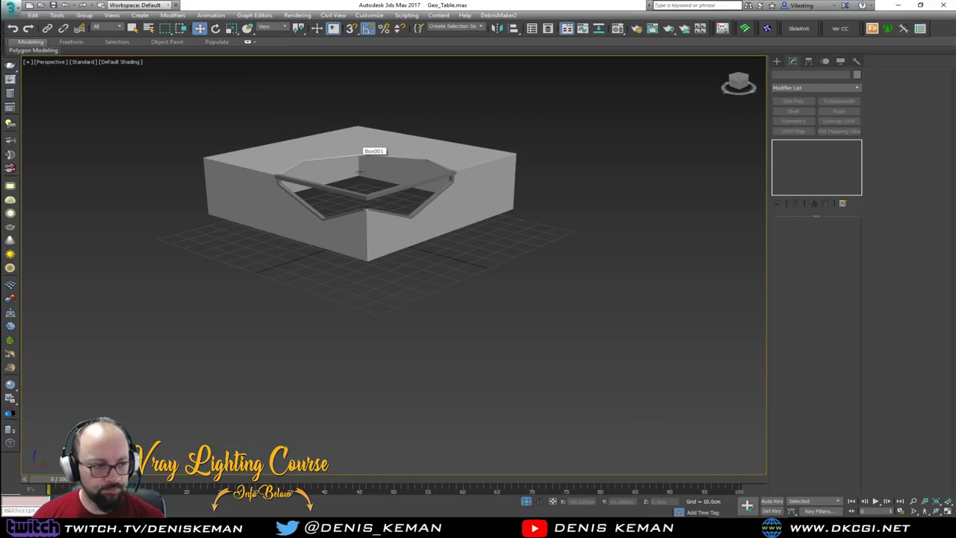
{"action": "middle_click_drag", "start_coordinate": [360, 171], "coordinate": [369, 226], "text": "alt"}
{"action": "scroll", "coordinate": [374, 239], "scroll_direction": "up", "scroll_amount": 5}
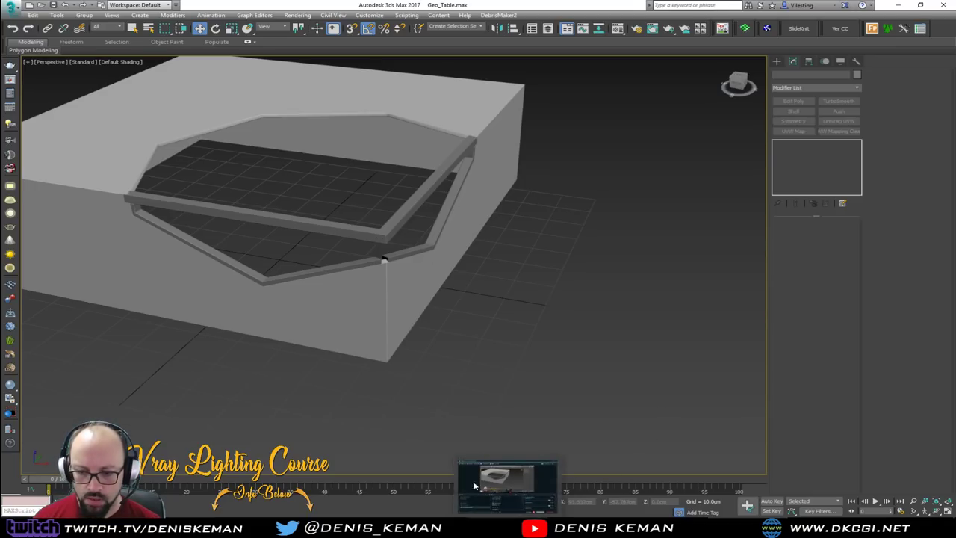
Step: Toggle the box's see-through display, deselect the box, and bring the whole table into view
{"action": "middle_click_drag", "start_coordinate": [453, 251], "coordinate": [484, 260], "text": "alt"}
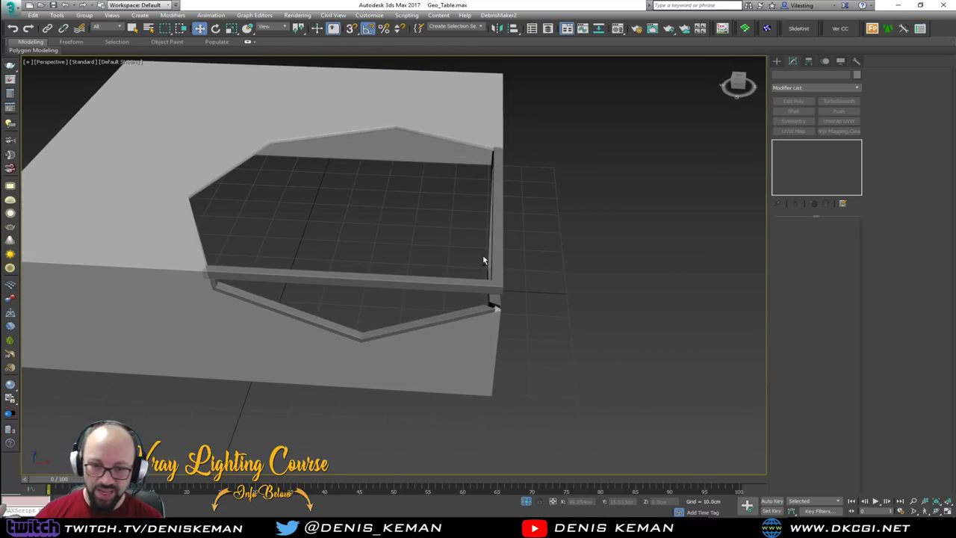
{"action": "left_click", "coordinate": [343, 147]}
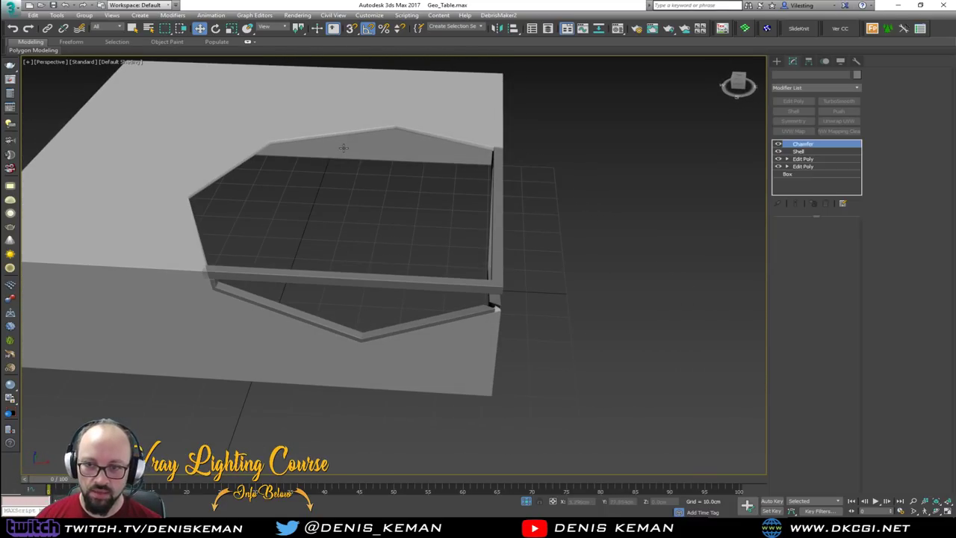
{"action": "key", "text": "alt+x"}
{"action": "left_click", "coordinate": [601, 253]}
{"action": "middle_click_drag", "start_coordinate": [368, 215], "coordinate": [357, 257]}
{"action": "scroll", "coordinate": [358, 271], "scroll_direction": "down", "scroll_amount": 5}
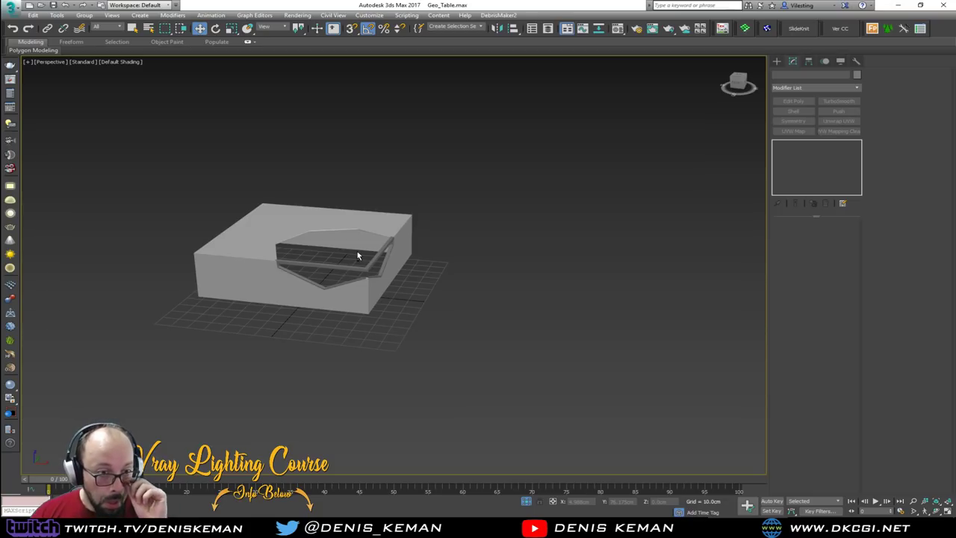
Step: Save the table scene and open the recent scene Industrial_Scene_03.max
{"action": "left_click", "coordinate": [20, 7]}
{"action": "left_click", "coordinate": [47, 93]}
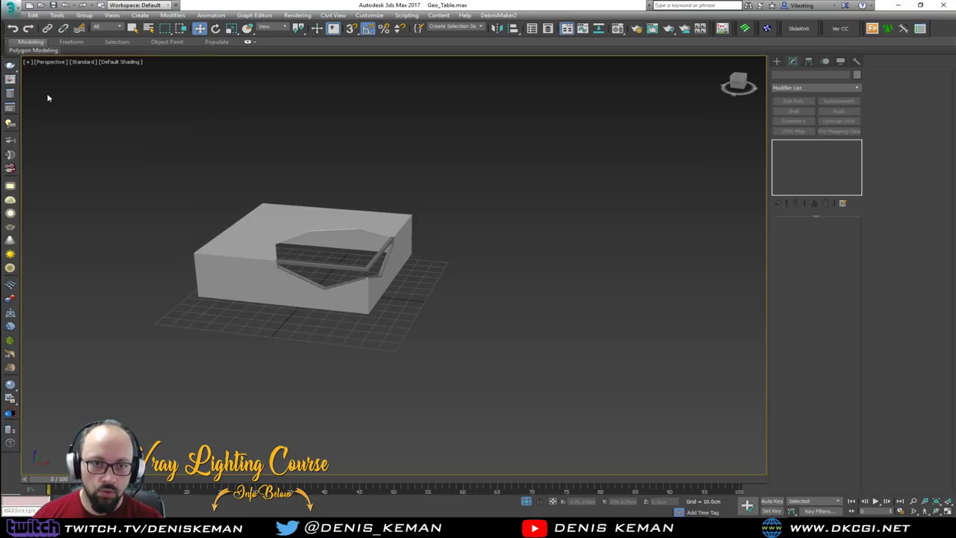
{"action": "left_click", "coordinate": [12, 7]}
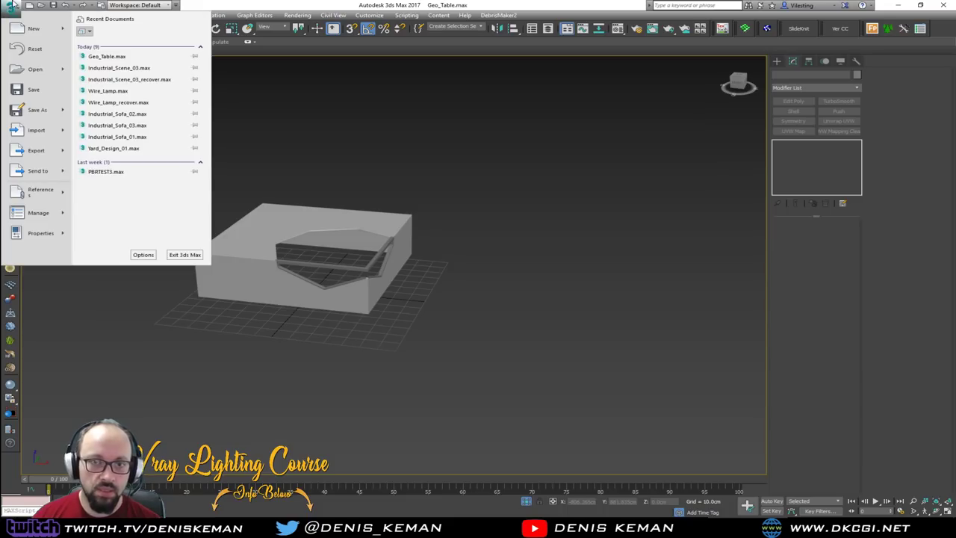
{"action": "left_click", "coordinate": [150, 72]}
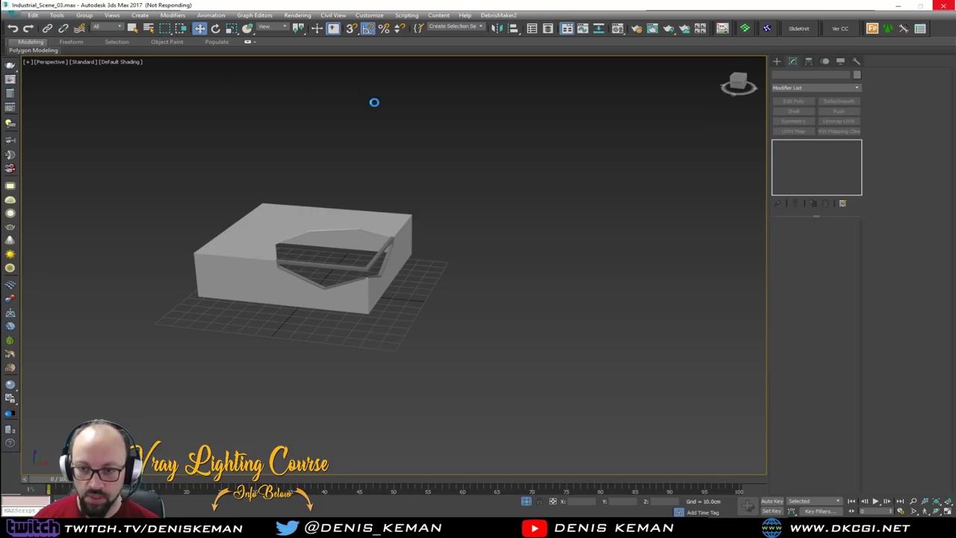
Step: Select the sofa in the loft interior and examine its cushion mesh with edges displayed
{"action": "middle_click_drag", "start_coordinate": [521, 266], "coordinate": [437, 153]}
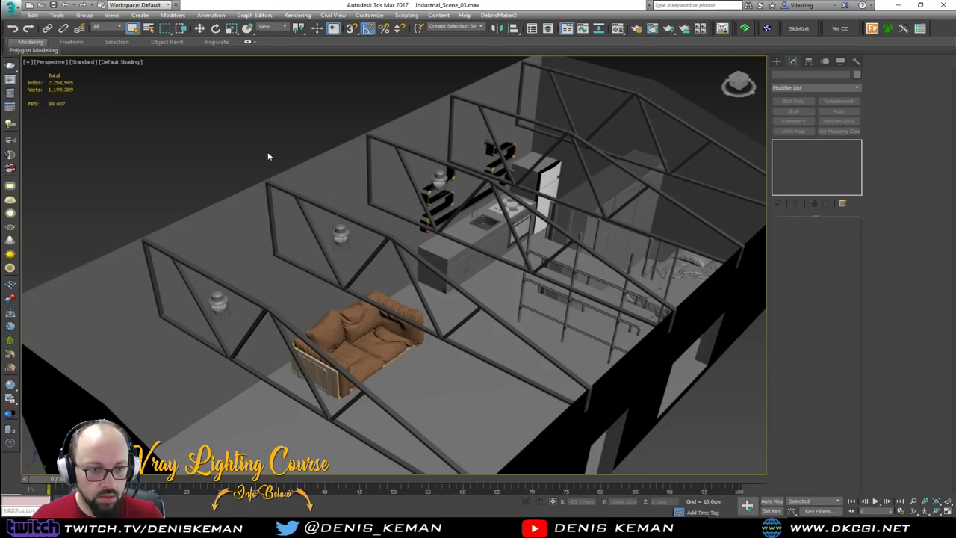
{"action": "mouse_move", "coordinate": [423, 211]}
{"action": "middle_mouse_down", "text": "alt"}
{"action": "mouse_move", "coordinate": [408, 205]}
{"action": "mouse_move", "coordinate": [416, 208]}
{"action": "middle_mouse_up", "text": "alt"}
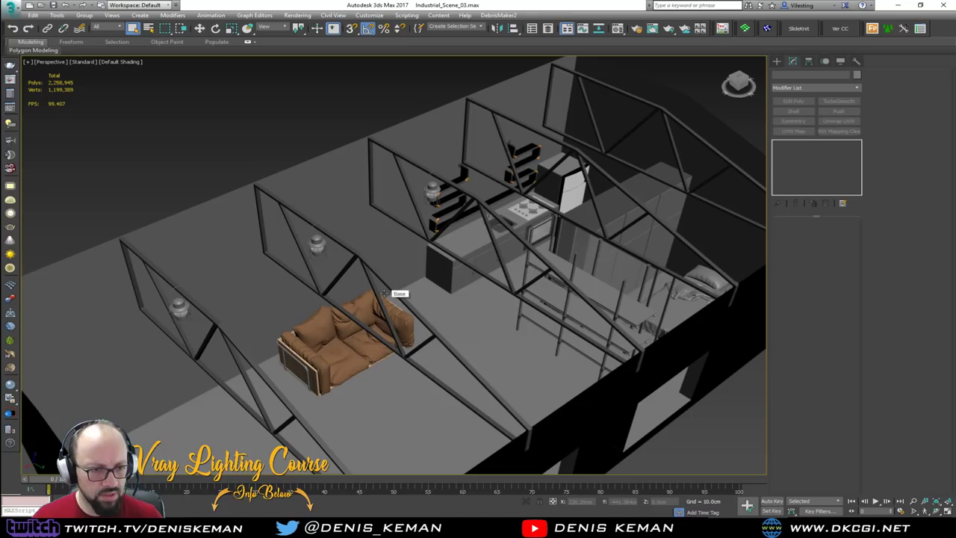
{"action": "left_click", "coordinate": [339, 340]}
{"action": "scroll", "coordinate": [338, 340], "scroll_direction": "up", "scroll_amount": 6}
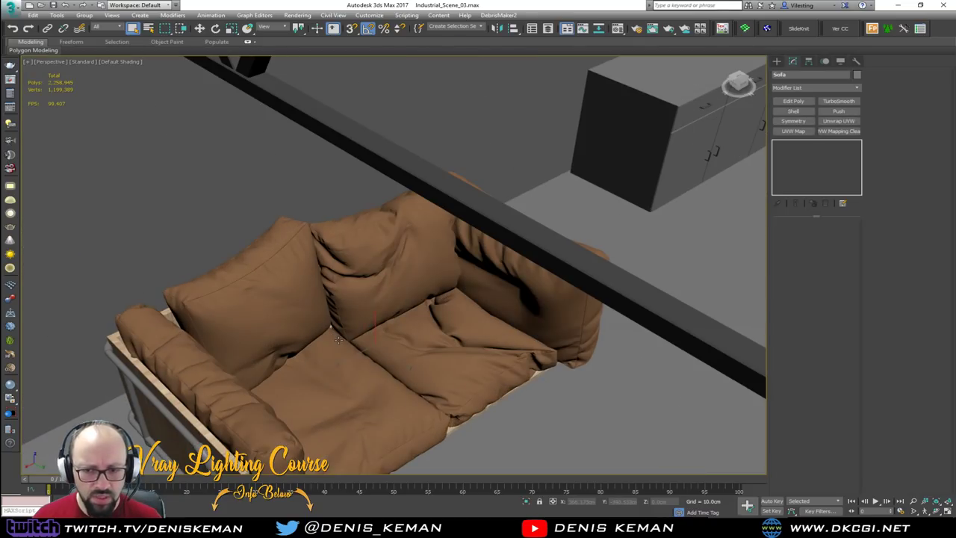
{"action": "scroll", "coordinate": [338, 340], "scroll_direction": "up", "scroll_amount": 3}
{"action": "key", "text": "F4"}
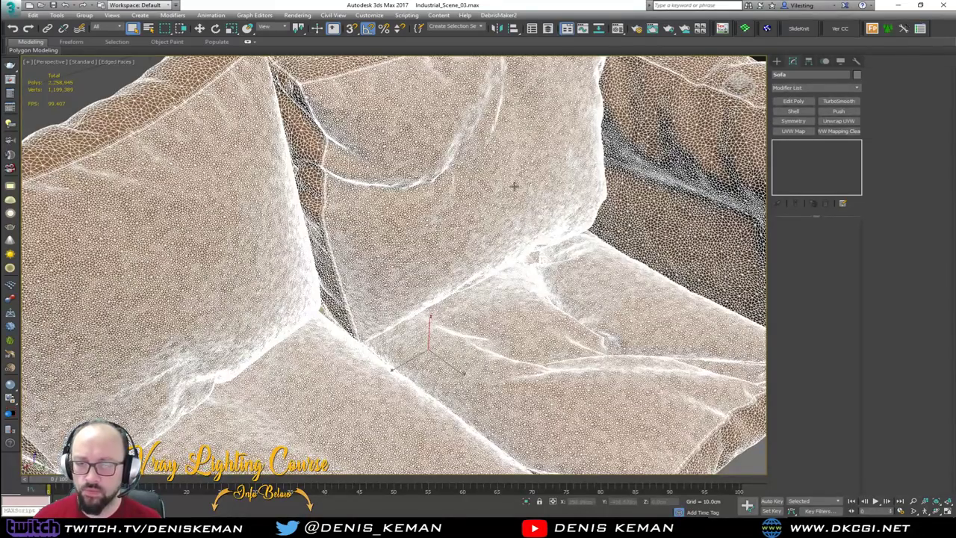
{"action": "scroll", "coordinate": [514, 186], "scroll_direction": "down", "scroll_amount": 10}
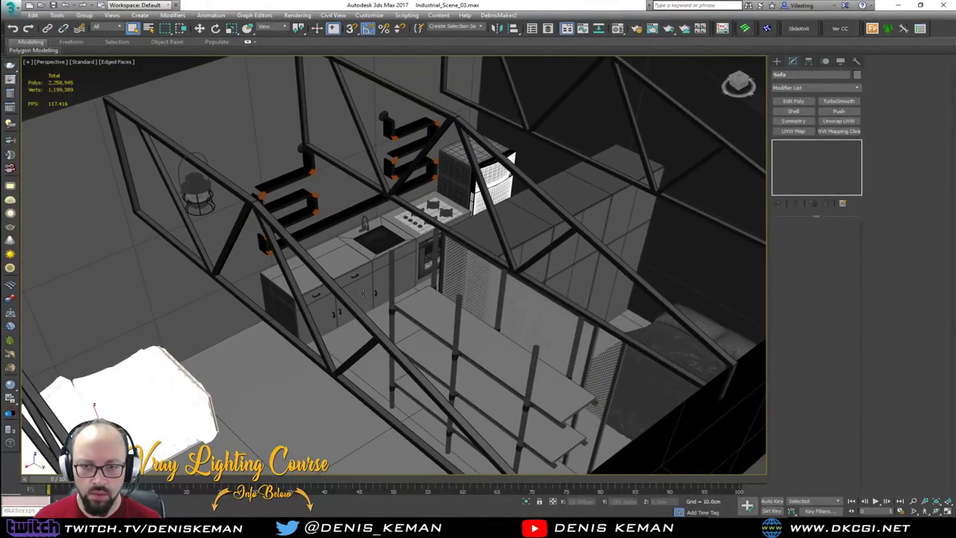
Step: Select the kitchen sink and examine its mesh and modifiers
{"action": "scroll", "coordinate": [375, 237], "scroll_direction": "up", "scroll_amount": 8}
{"action": "left_click", "coordinate": [375, 237]}
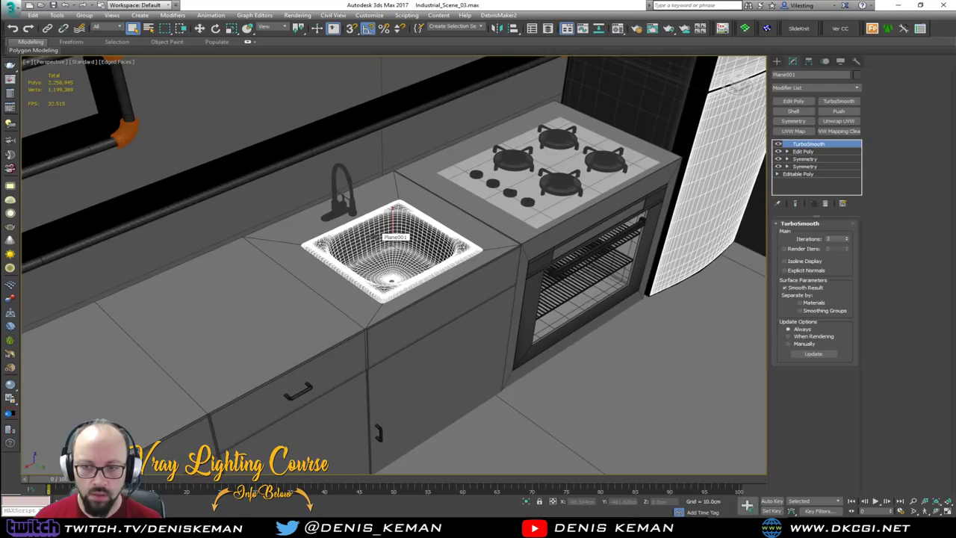
{"action": "scroll", "coordinate": [236, 210], "scroll_direction": "up", "scroll_amount": 3}
{"action": "middle_click_drag", "start_coordinate": [236, 210], "coordinate": [468, 280]}
{"action": "scroll", "coordinate": [467, 279], "scroll_direction": "down", "scroll_amount": 2}
Step: Select the horizontal board's polygons on the wall shelf above the sink in its upper Edit Poly, and check the Detach options without applying them
{"action": "left_click", "coordinate": [312, 161]}
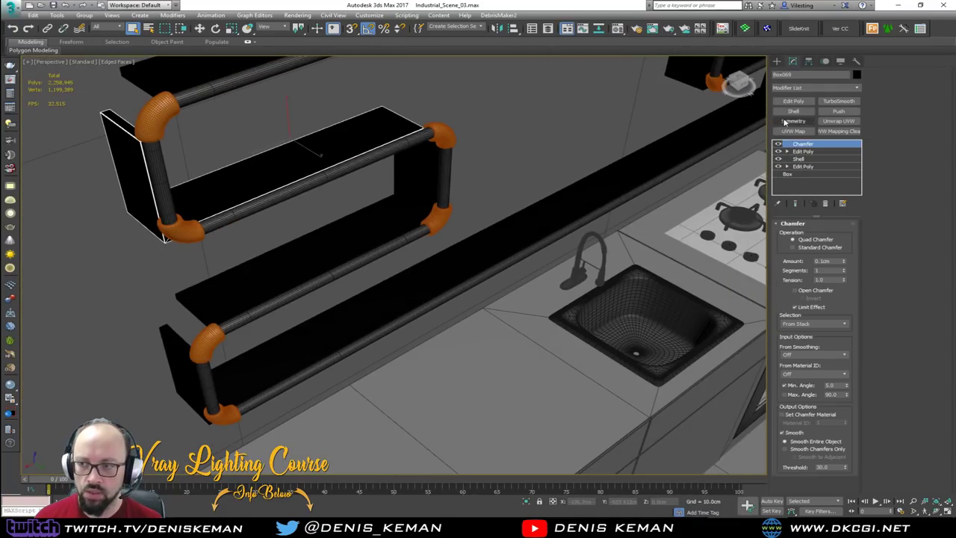
{"action": "left_click", "coordinate": [805, 151]}
{"action": "key", "text": "4"}
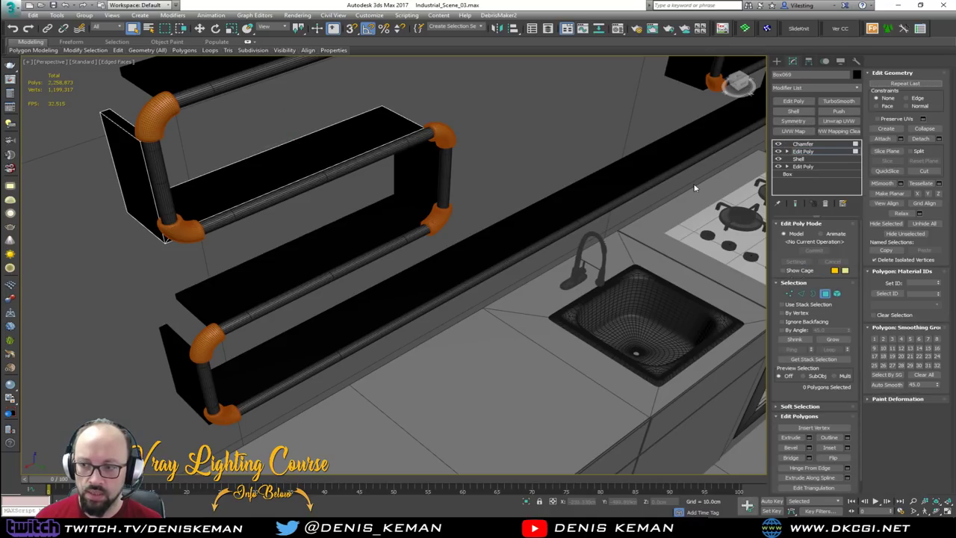
{"action": "left_click", "coordinate": [836, 293]}
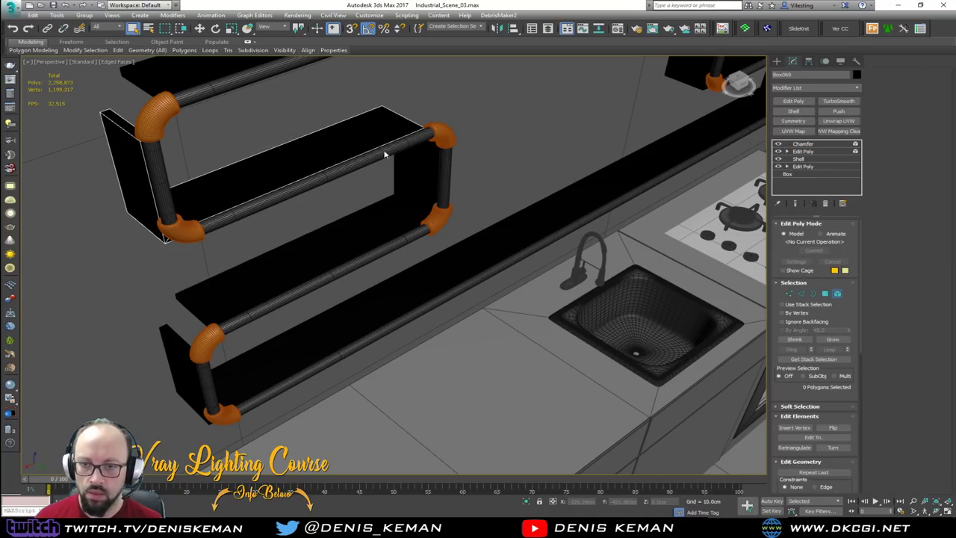
{"action": "left_click", "coordinate": [329, 154]}
{"action": "left_click", "coordinate": [825, 293]}
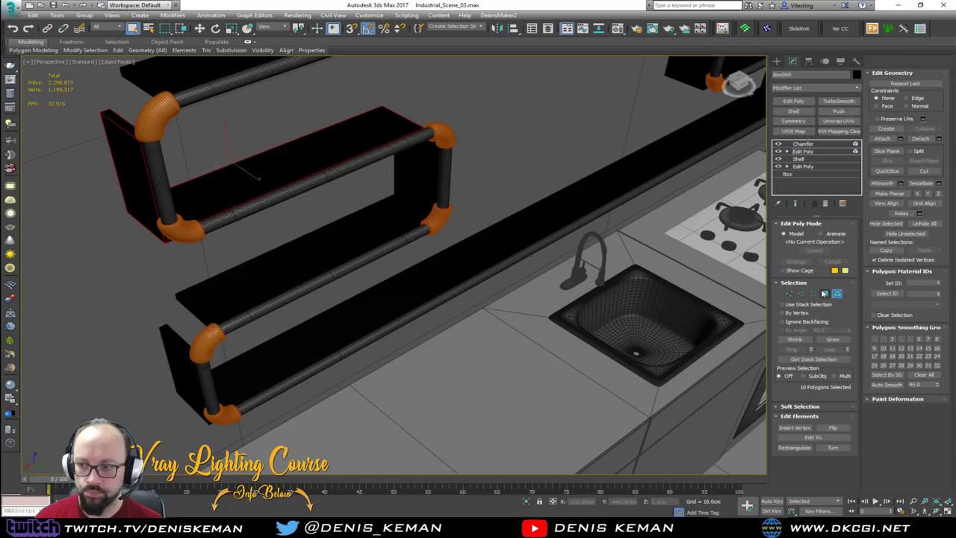
{"action": "left_click_drag", "start_coordinate": [448, 90], "coordinate": [336, 206]}
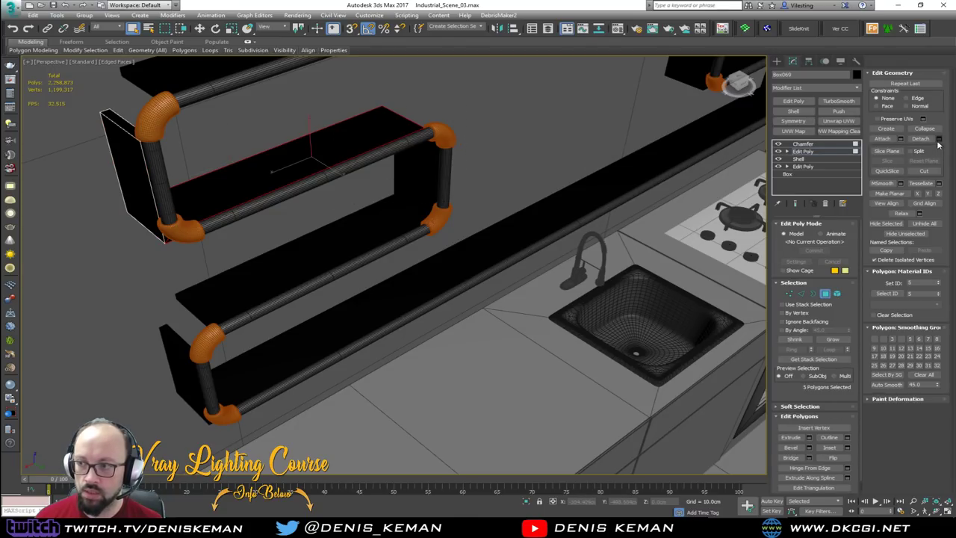
{"action": "left_click", "coordinate": [938, 139]}
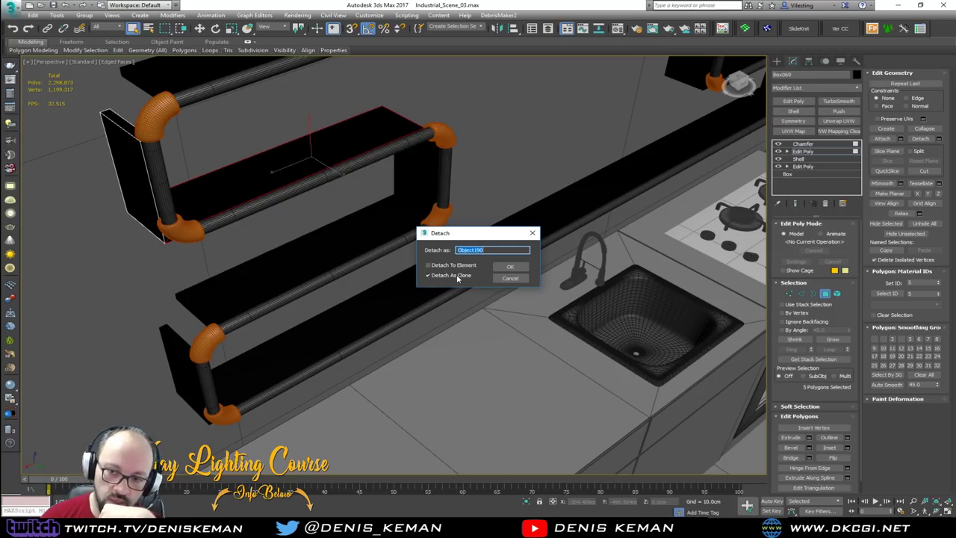
{"action": "left_click", "coordinate": [517, 278]}
Step: Clone the selected shelf board as an element beside the original shelf, and leave polygon editing
{"action": "middle_click_drag", "start_coordinate": [302, 140], "coordinate": [314, 245]}
{"action": "scroll", "coordinate": [314, 246], "scroll_direction": "down", "scroll_amount": 5}
{"action": "key", "text": "w"}
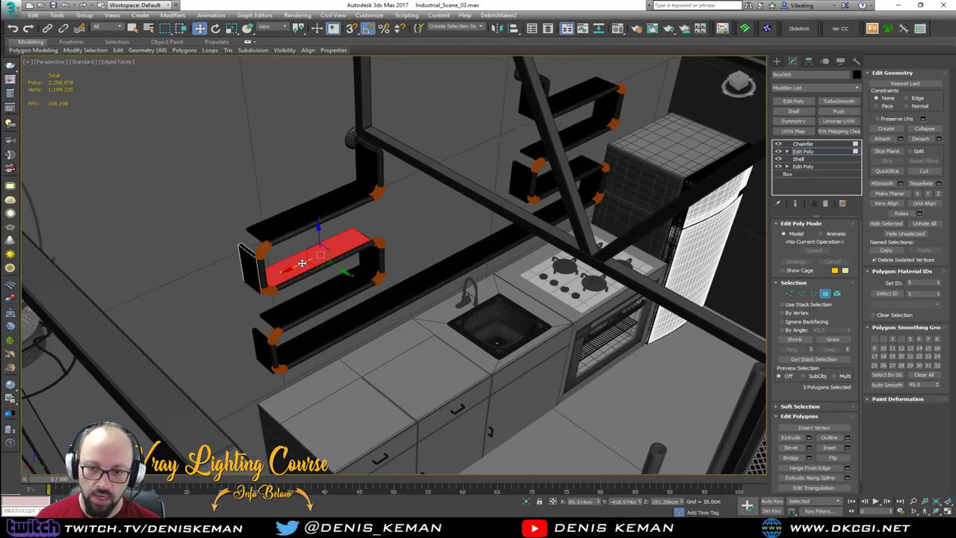
{"action": "left_click_drag", "start_coordinate": [318, 248], "coordinate": [413, 217]}
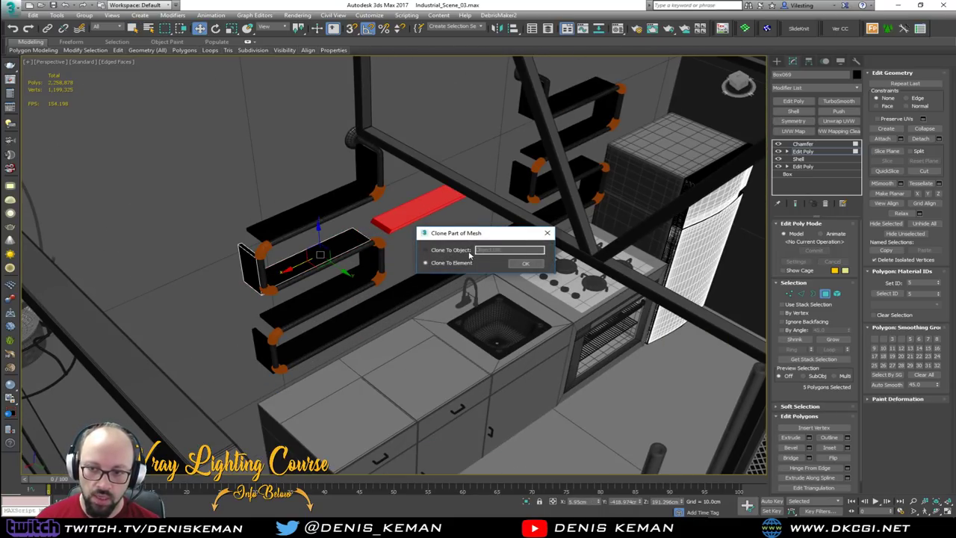
{"action": "left_click", "coordinate": [462, 266]}
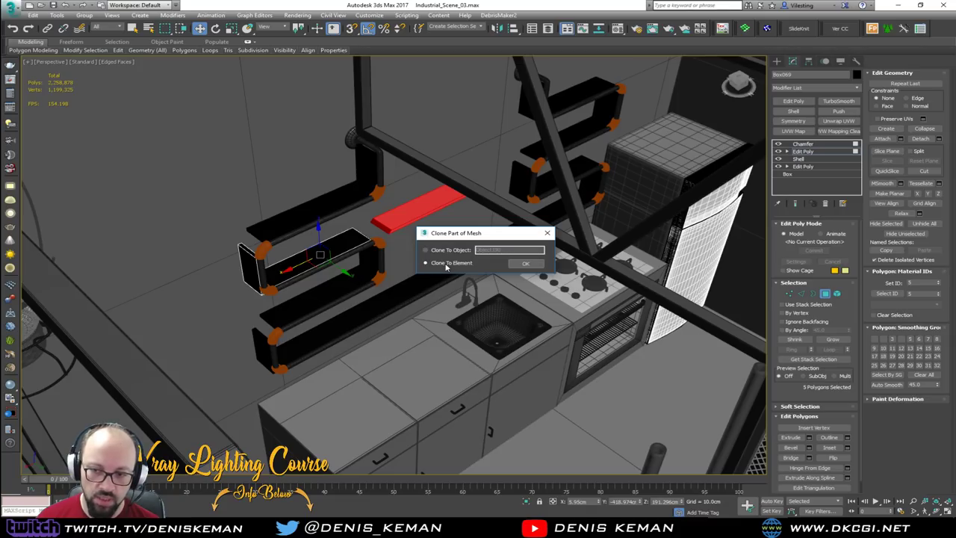
{"action": "left_click", "coordinate": [529, 263]}
{"action": "key", "text": "4"}
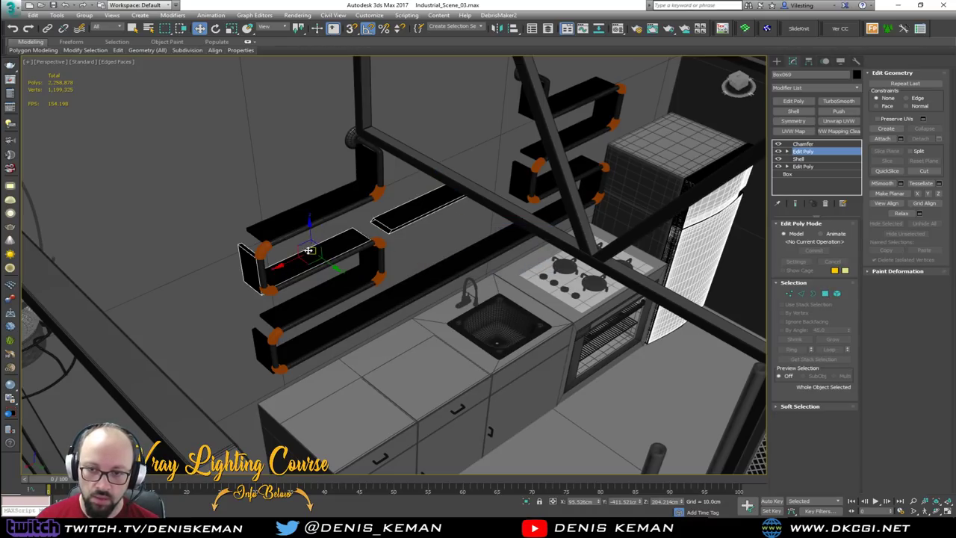
Step: Examine the cloned board and the original shelf boards by selecting them as separate elements
{"action": "scroll", "coordinate": [312, 258], "scroll_direction": "up", "scroll_amount": 3}
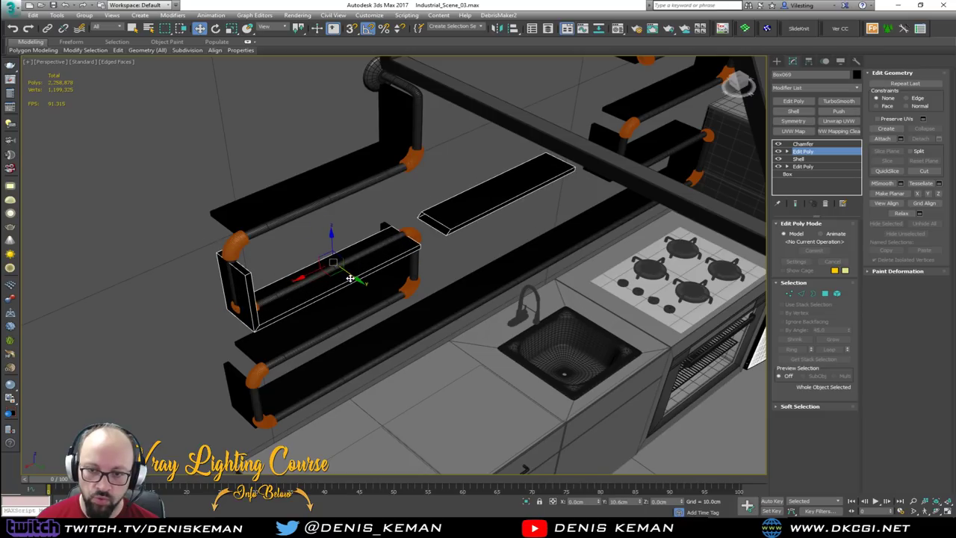
{"action": "key", "text": "5"}
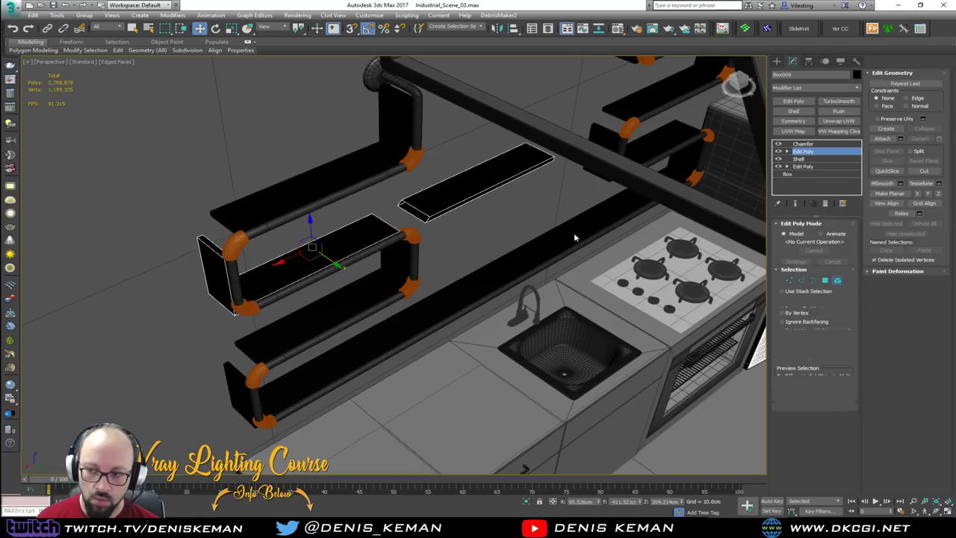
{"action": "left_click", "coordinate": [454, 191]}
{"action": "left_click", "coordinate": [376, 226]}
{"action": "left_click", "coordinate": [478, 187]}
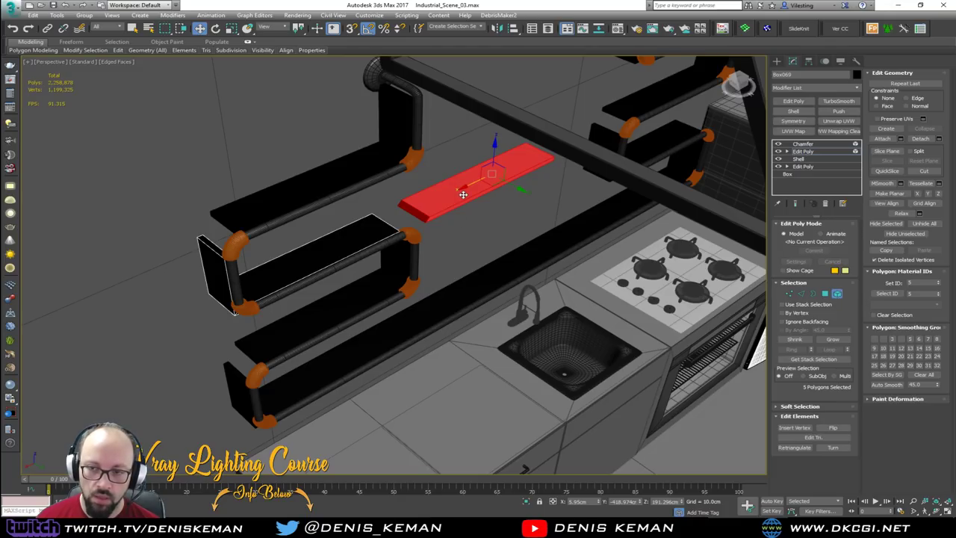
{"action": "left_click", "coordinate": [342, 253]}
{"action": "left_click", "coordinate": [442, 206]}
{"action": "middle_click_drag", "start_coordinate": [443, 206], "coordinate": [386, 239], "text": "alt"}
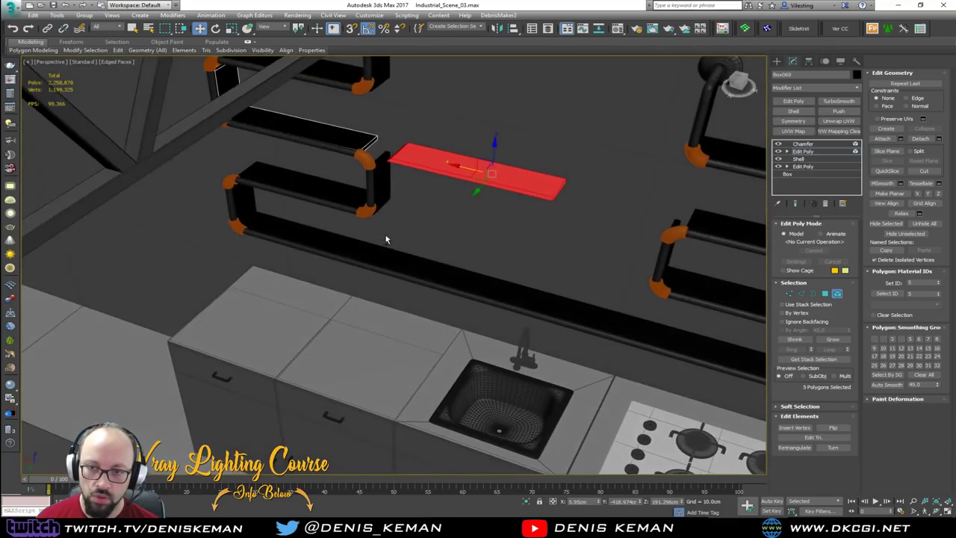
{"action": "scroll", "coordinate": [416, 203], "scroll_direction": "up", "scroll_amount": 1}
{"action": "scroll", "coordinate": [451, 165], "scroll_direction": "up", "scroll_amount": 3}
{"action": "scroll", "coordinate": [457, 159], "scroll_direction": "down", "scroll_amount": 5}
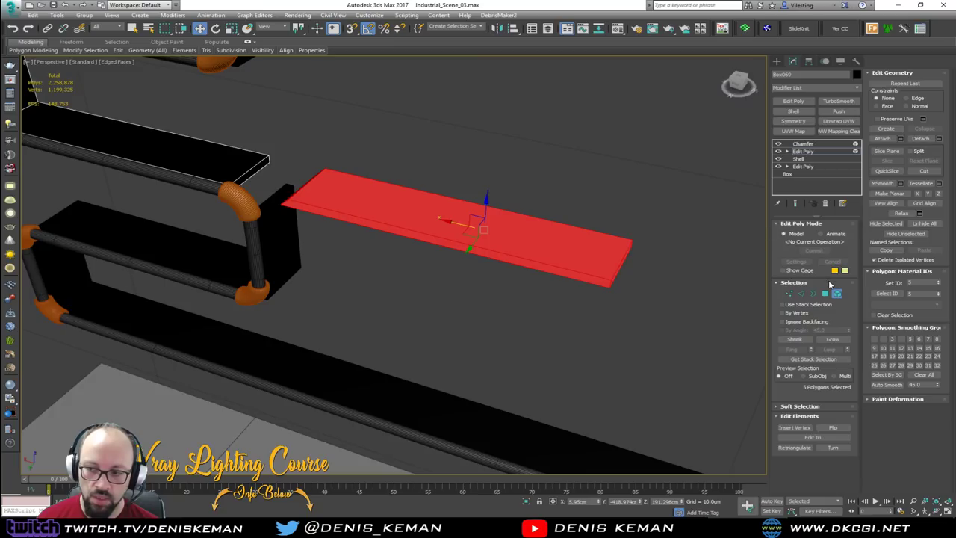
{"action": "key", "text": "5"}
{"action": "scroll", "coordinate": [410, 286], "scroll_direction": "down", "scroll_amount": 6}
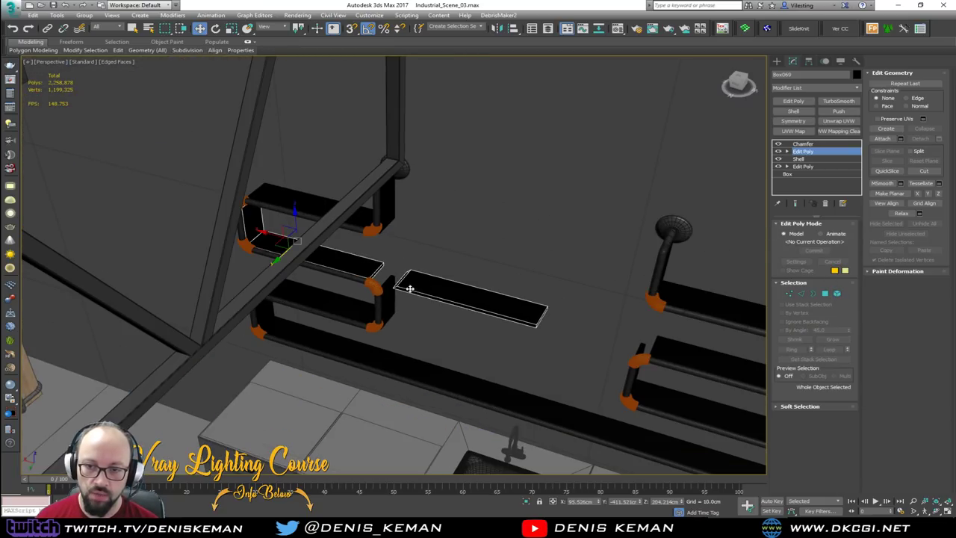
Step: Deselect the shelf, hide the mesh edges, and review the entire loft interior
{"action": "middle_click_drag", "start_coordinate": [241, 195], "coordinate": [244, 196]}
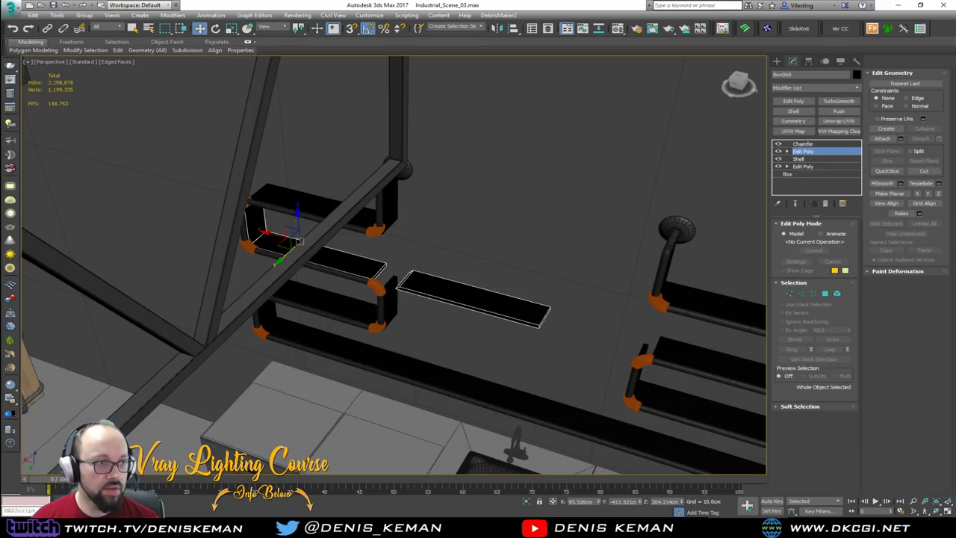
{"action": "scroll", "coordinate": [339, 212], "scroll_direction": "down", "scroll_amount": 10}
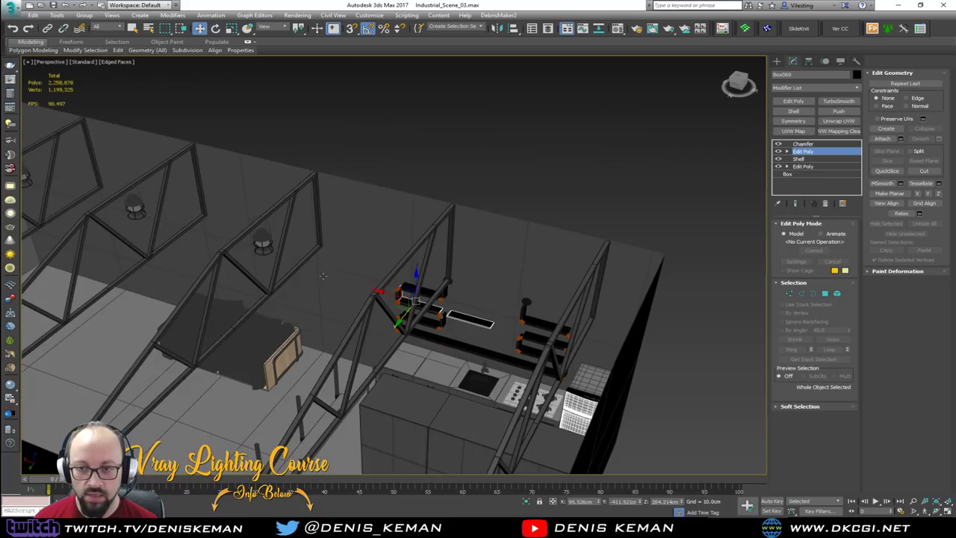
{"action": "left_click_drag", "start_coordinate": [474, 145], "coordinate": [475, 145]}
{"action": "mouse_move", "coordinate": [474, 146]}
{"action": "middle_mouse_down", "text": "alt"}
{"action": "mouse_move", "coordinate": [486, 183]}
{"action": "mouse_move", "coordinate": [403, 246]}
{"action": "mouse_move", "coordinate": [484, 139]}
{"action": "middle_mouse_up", "text": "alt"}
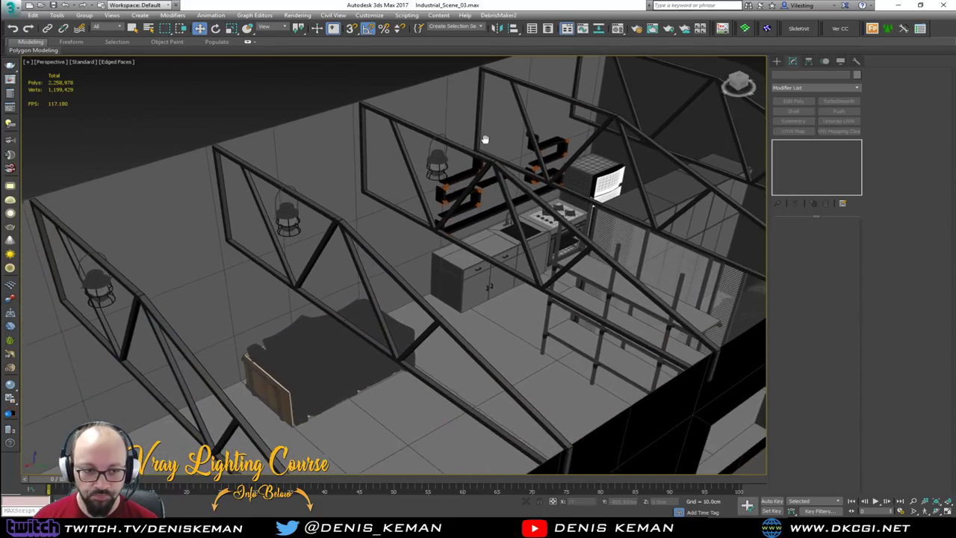
{"action": "key", "text": "F4"}
{"action": "middle_click_drag", "start_coordinate": [407, 251], "coordinate": [406, 201], "text": "alt"}
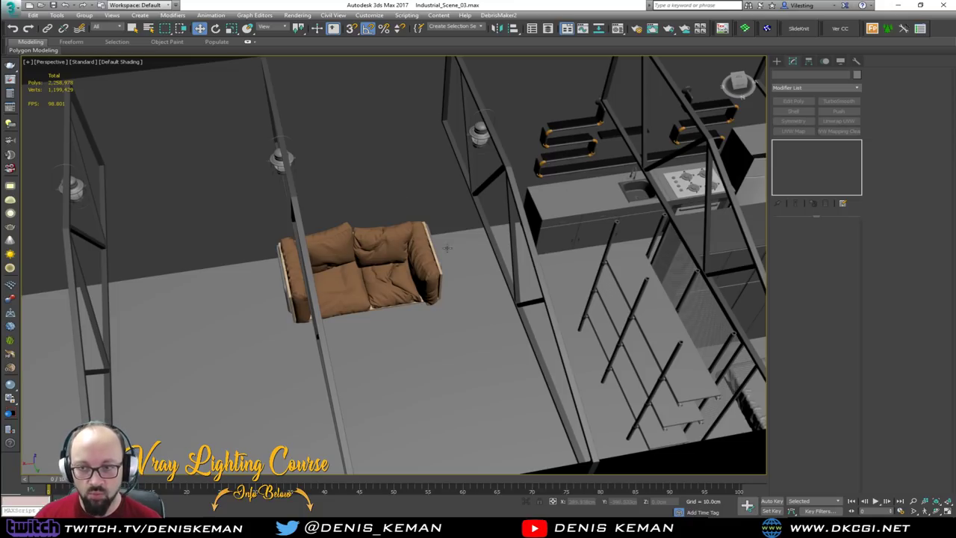
{"action": "middle_click_drag", "start_coordinate": [460, 253], "coordinate": [440, 228]}
{"action": "scroll", "coordinate": [379, 261], "scroll_direction": "down", "scroll_amount": 5}
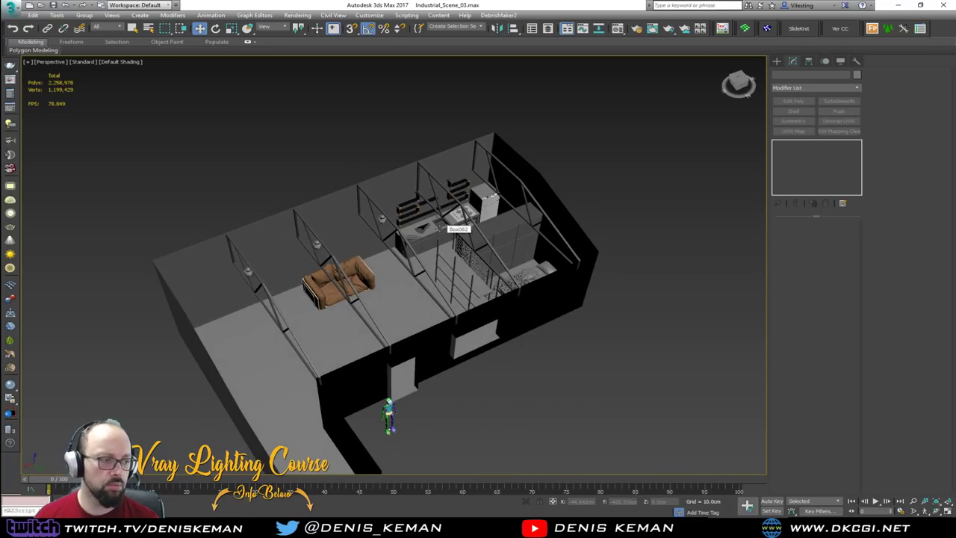